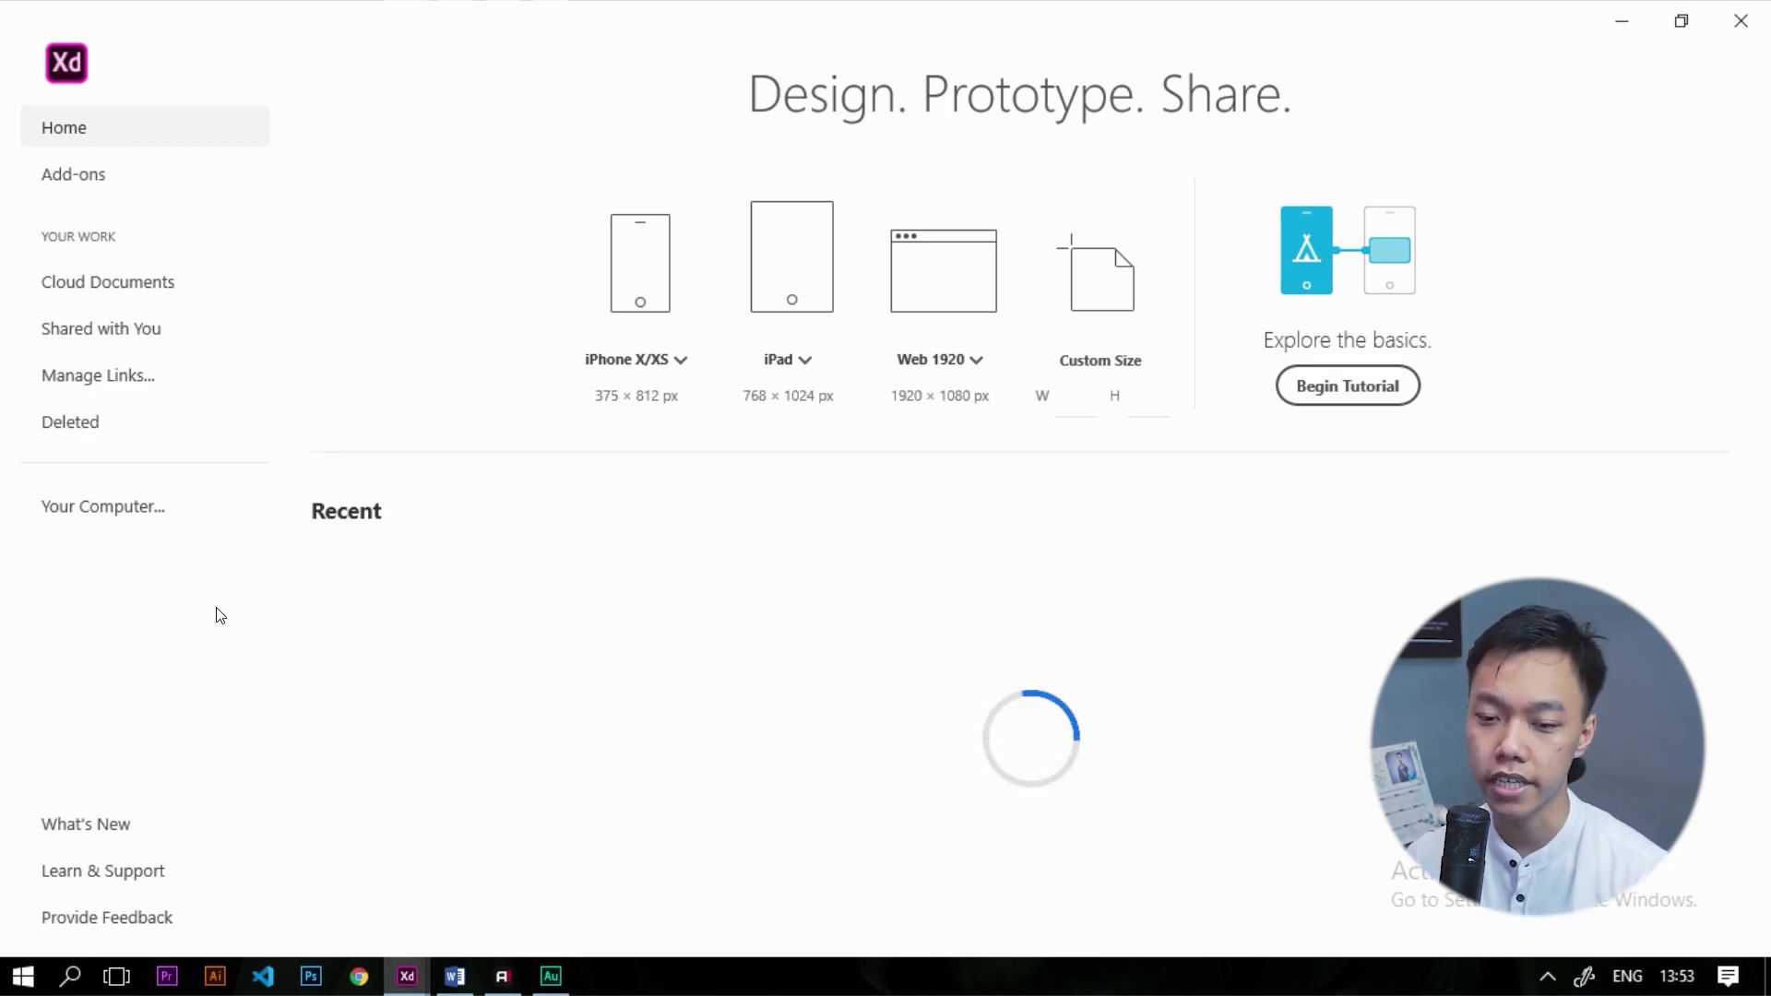
Open Curriculum Vitae Online.xd from the computer to show its Style Guide artboard
left_click(145, 518)
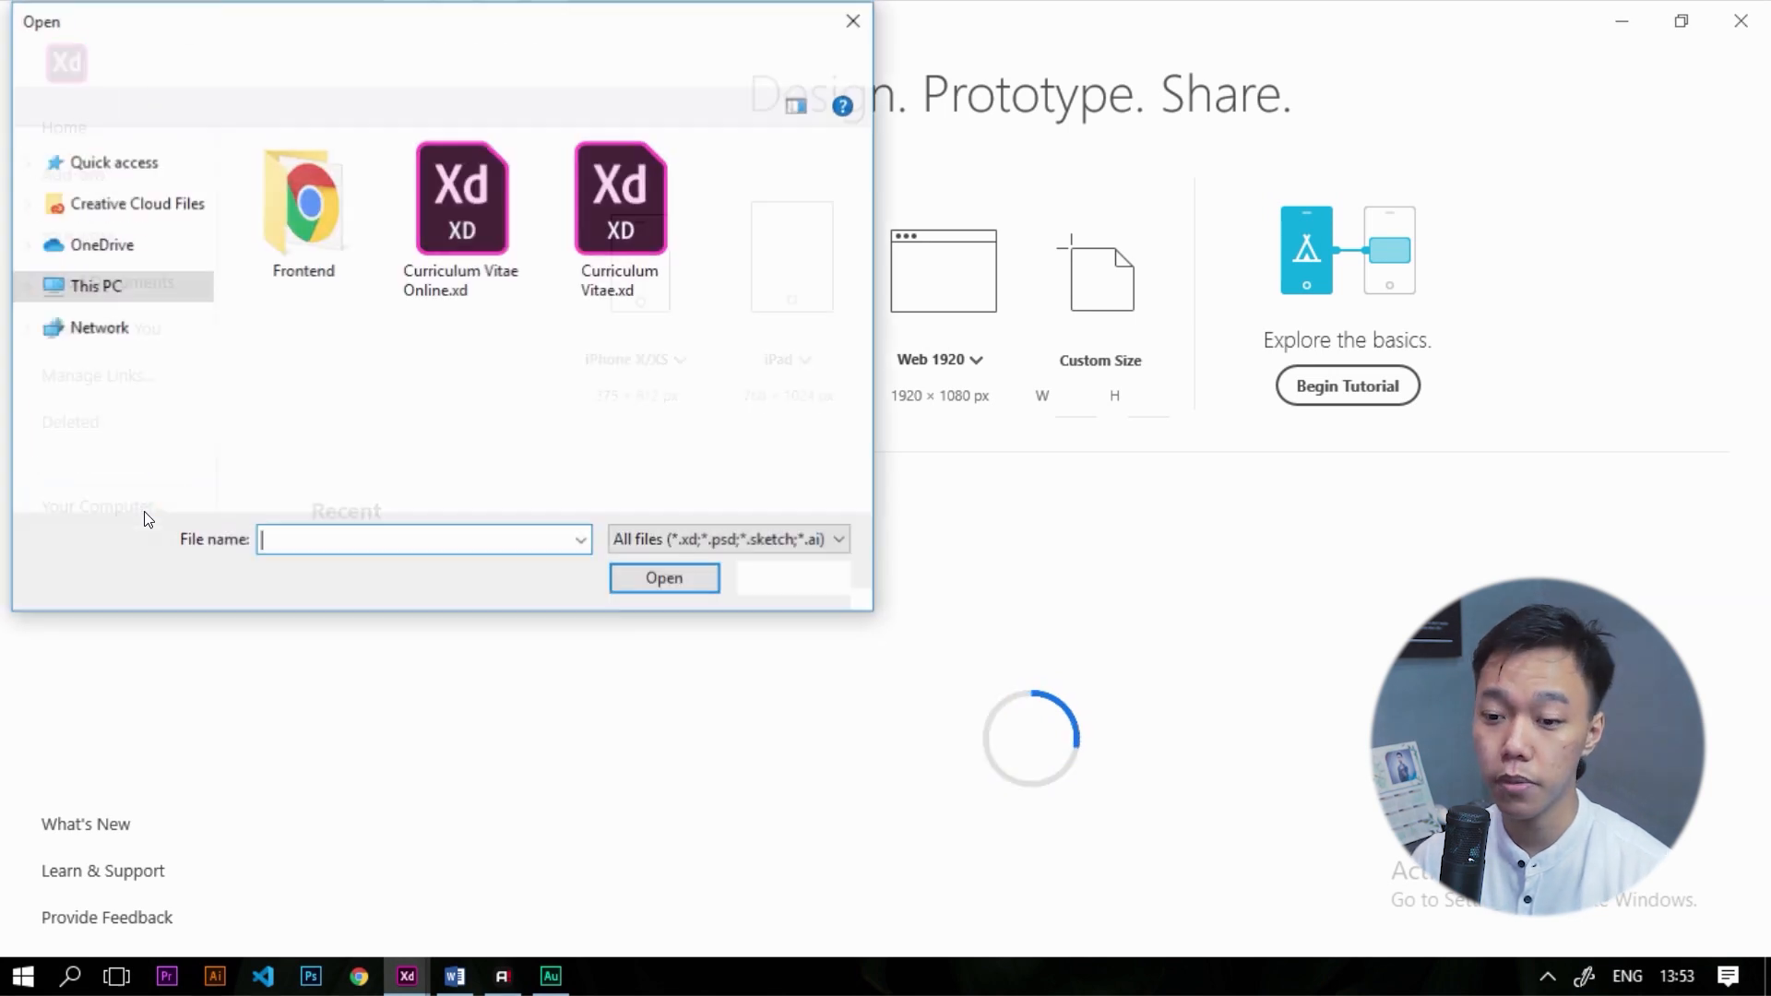
left_click(438, 205)
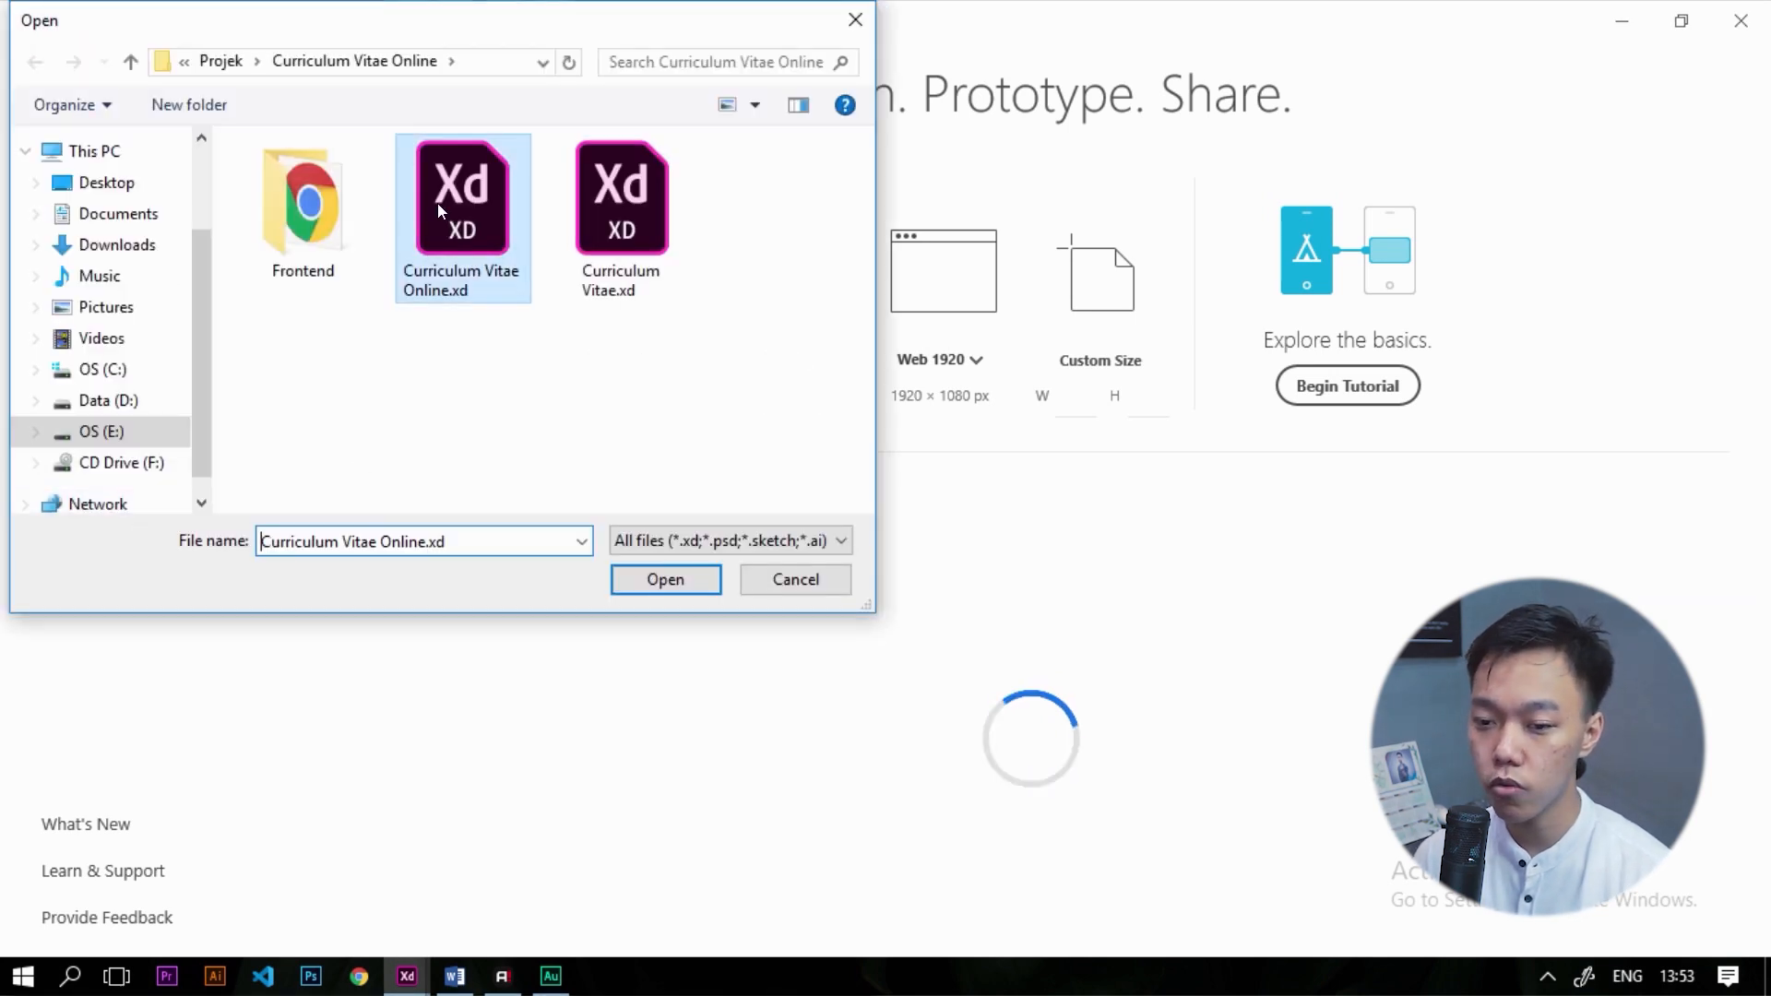
left_click(671, 578)
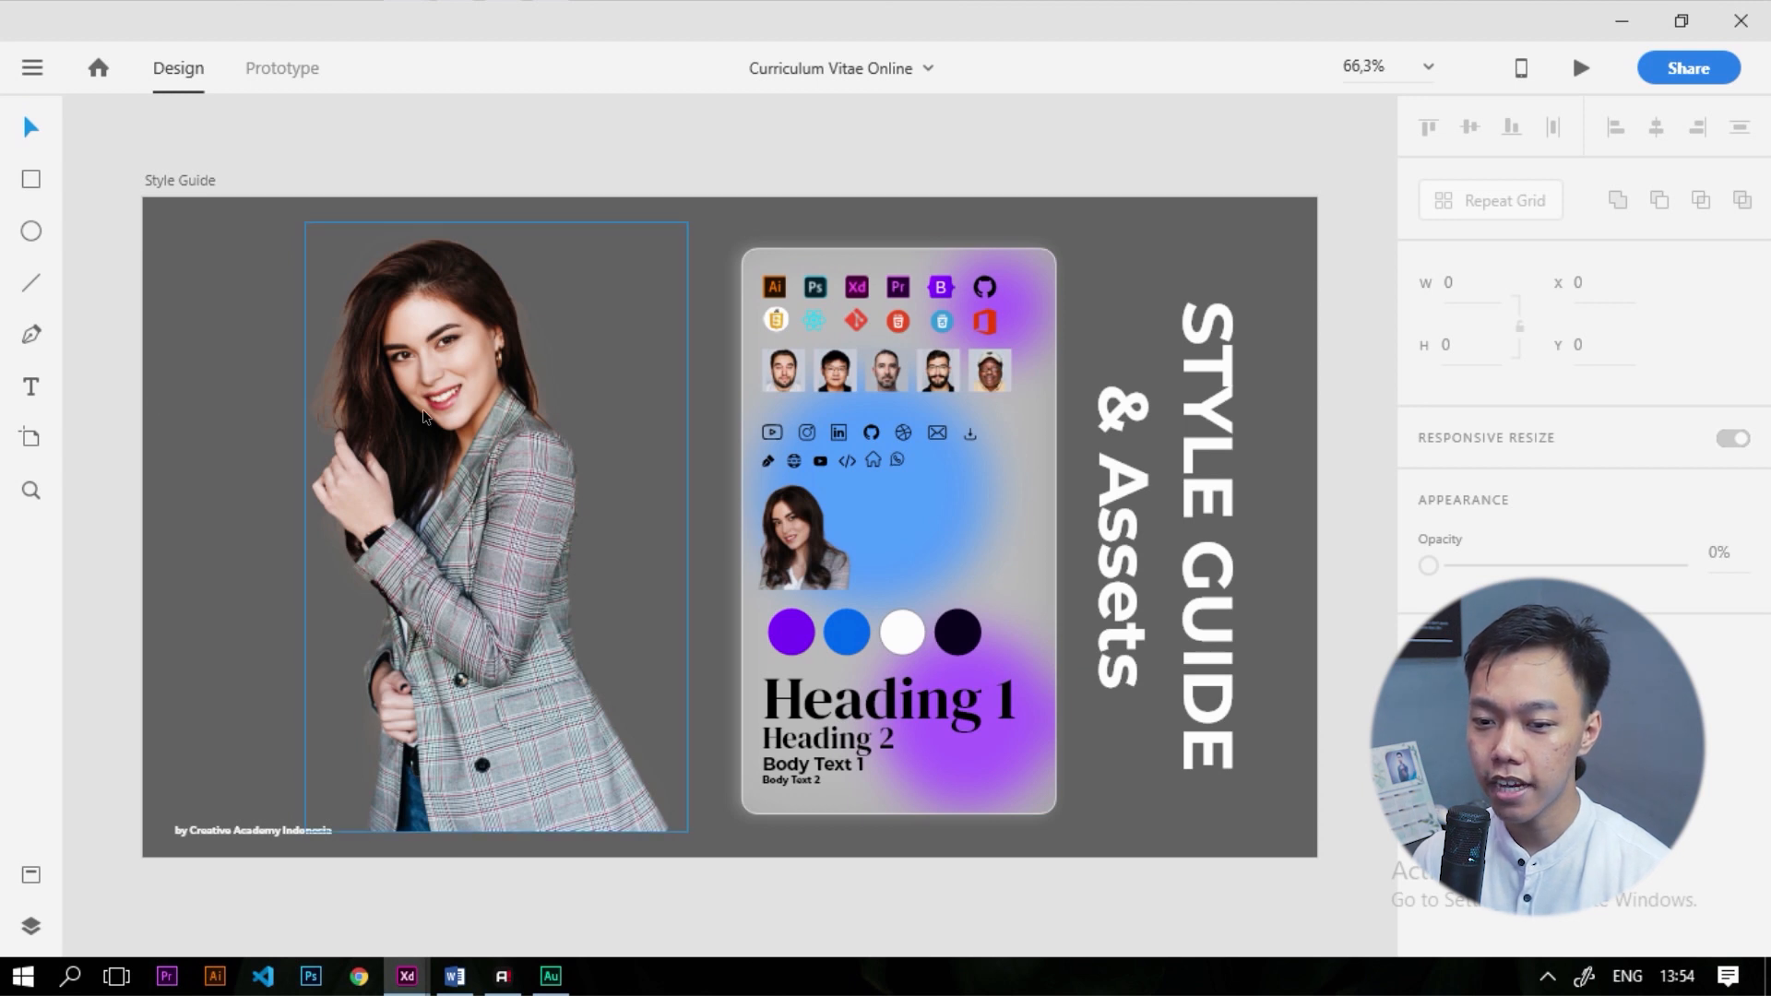
scroll(498, 401, "down", 2)
scroll(463, 410, "up", 1)
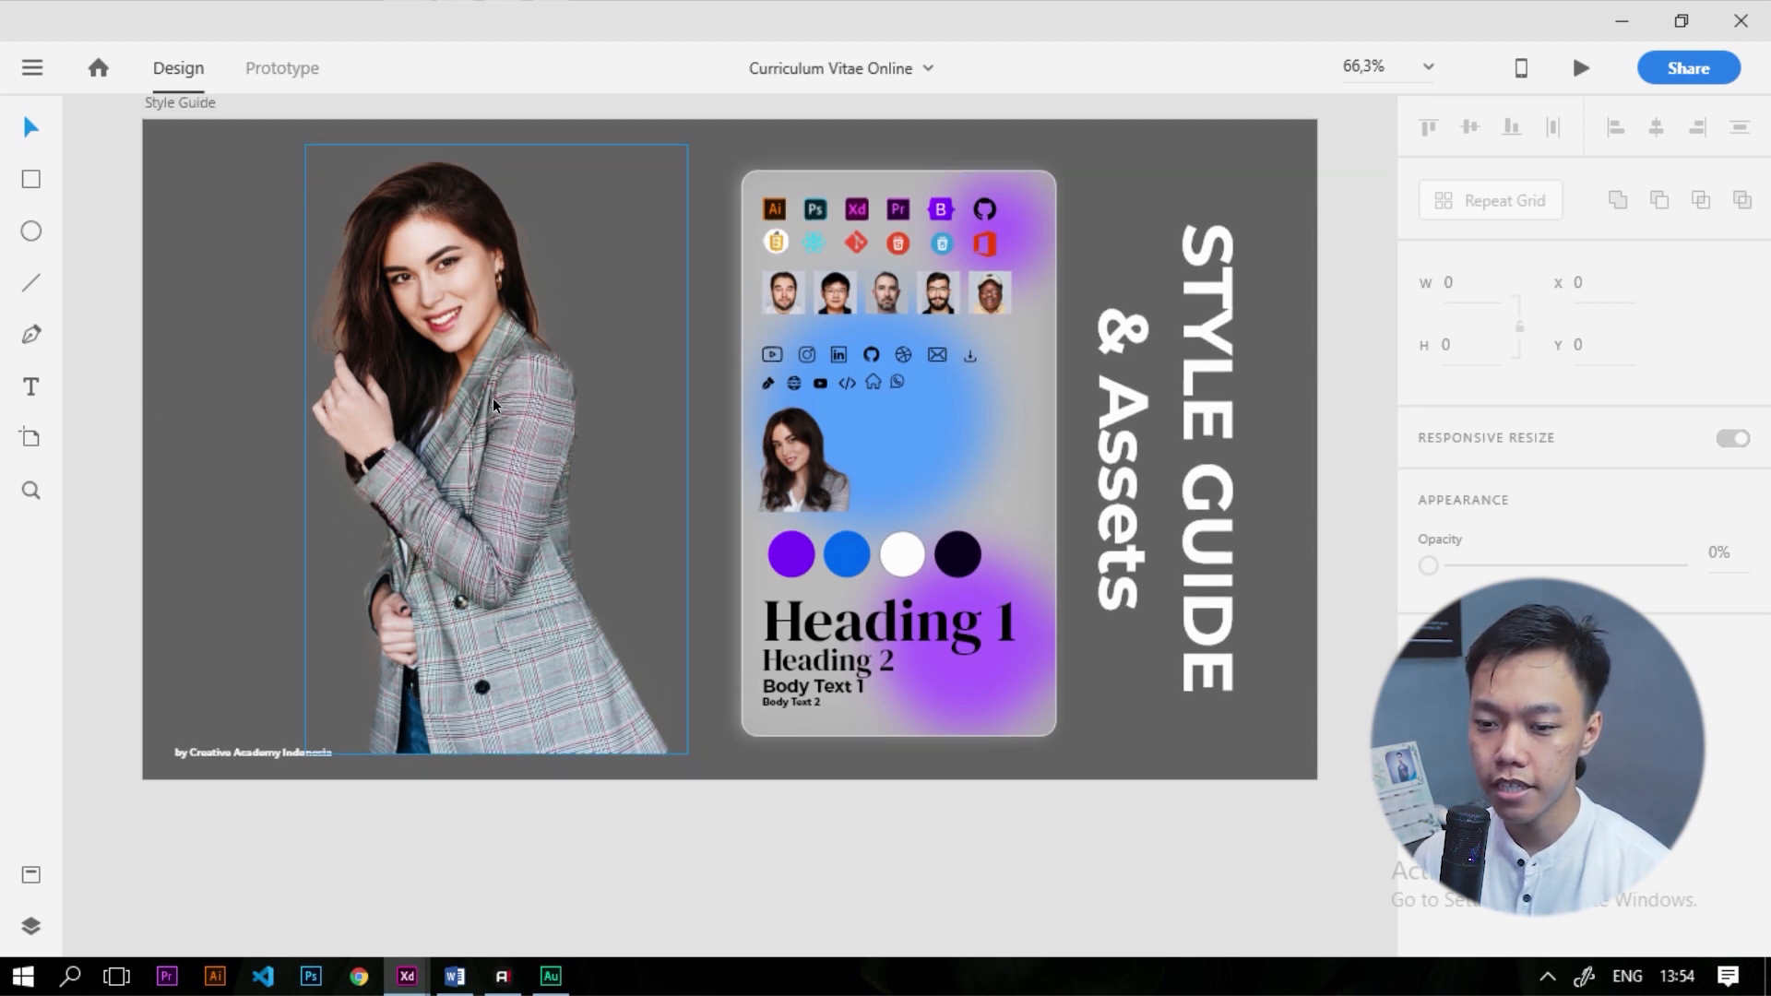
scroll(377, 390, "up", 1)
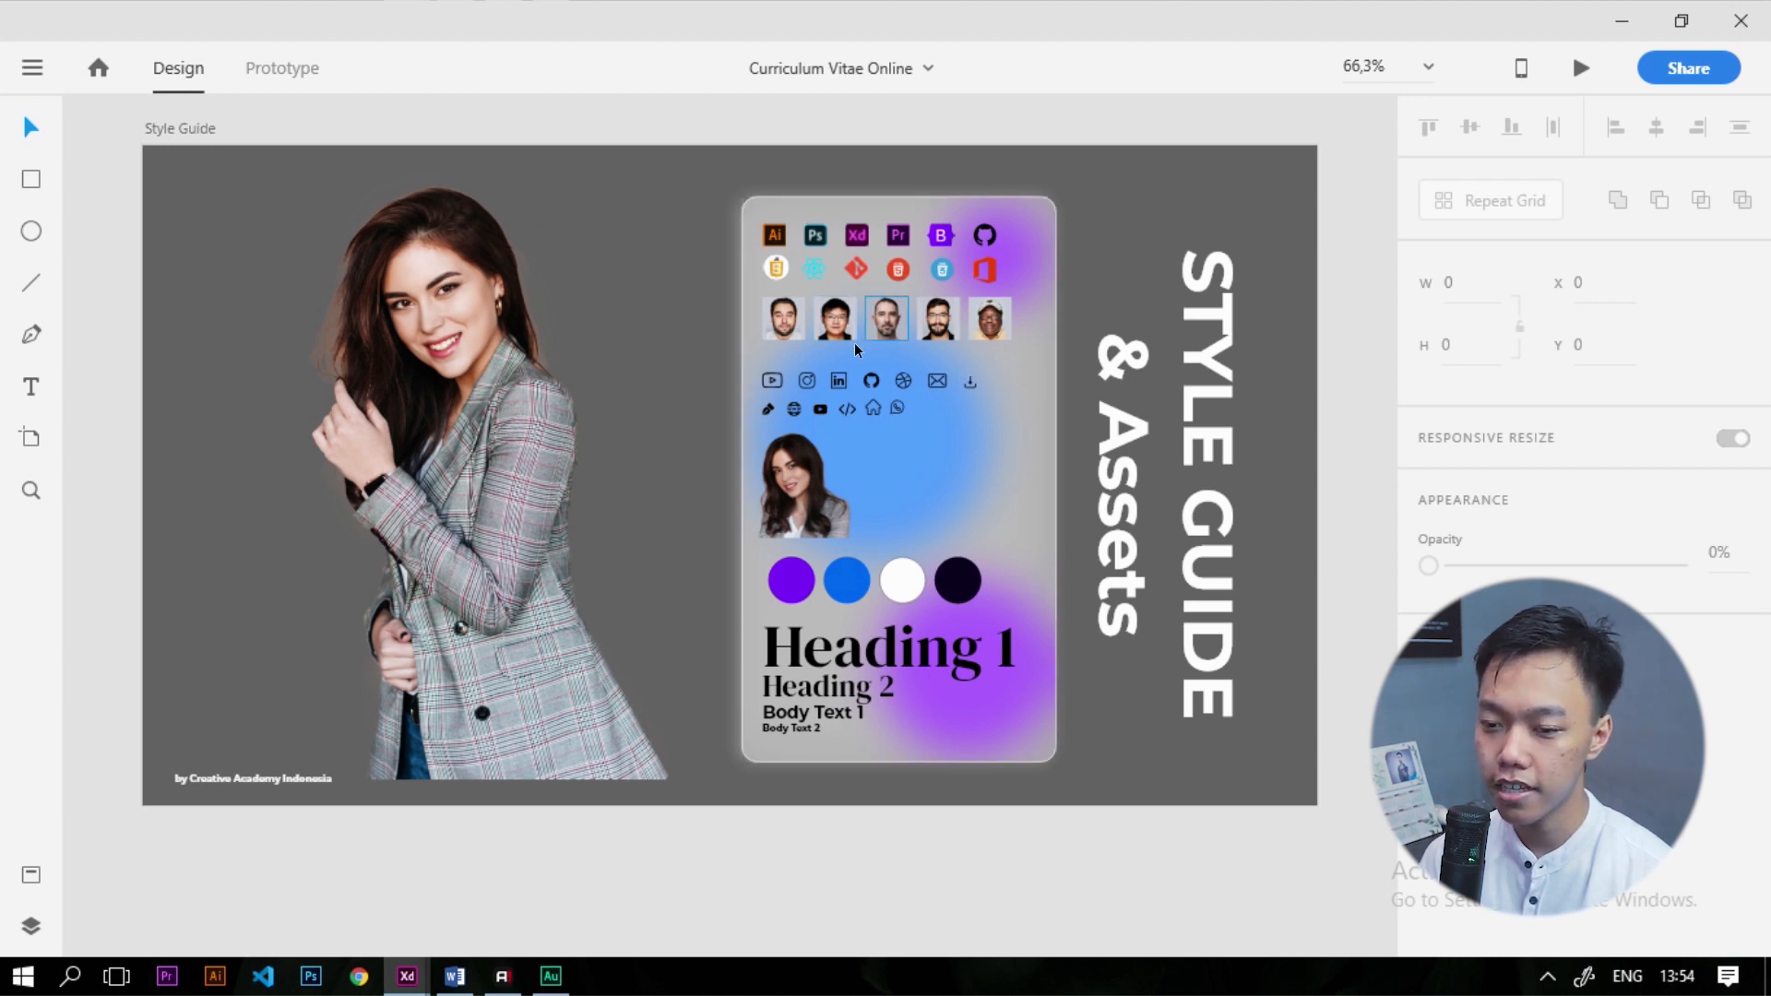
scroll(775, 433, "down", 2)
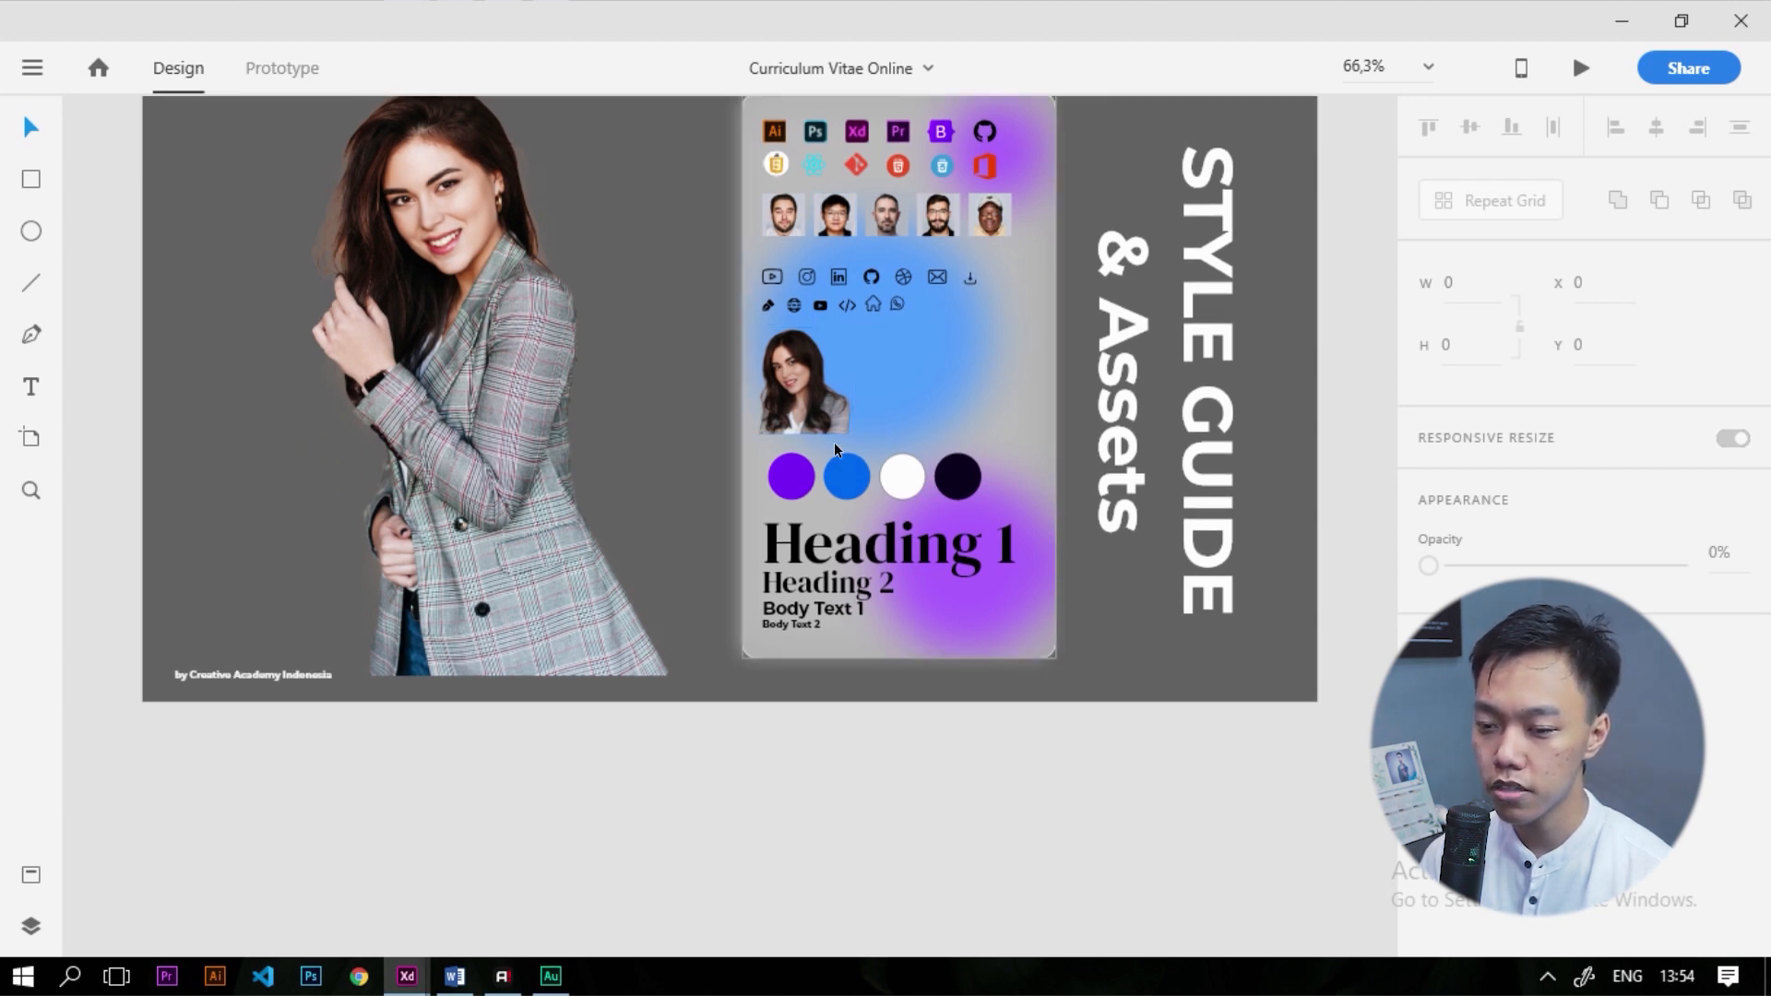
left_click(798, 484)
left_click(847, 477)
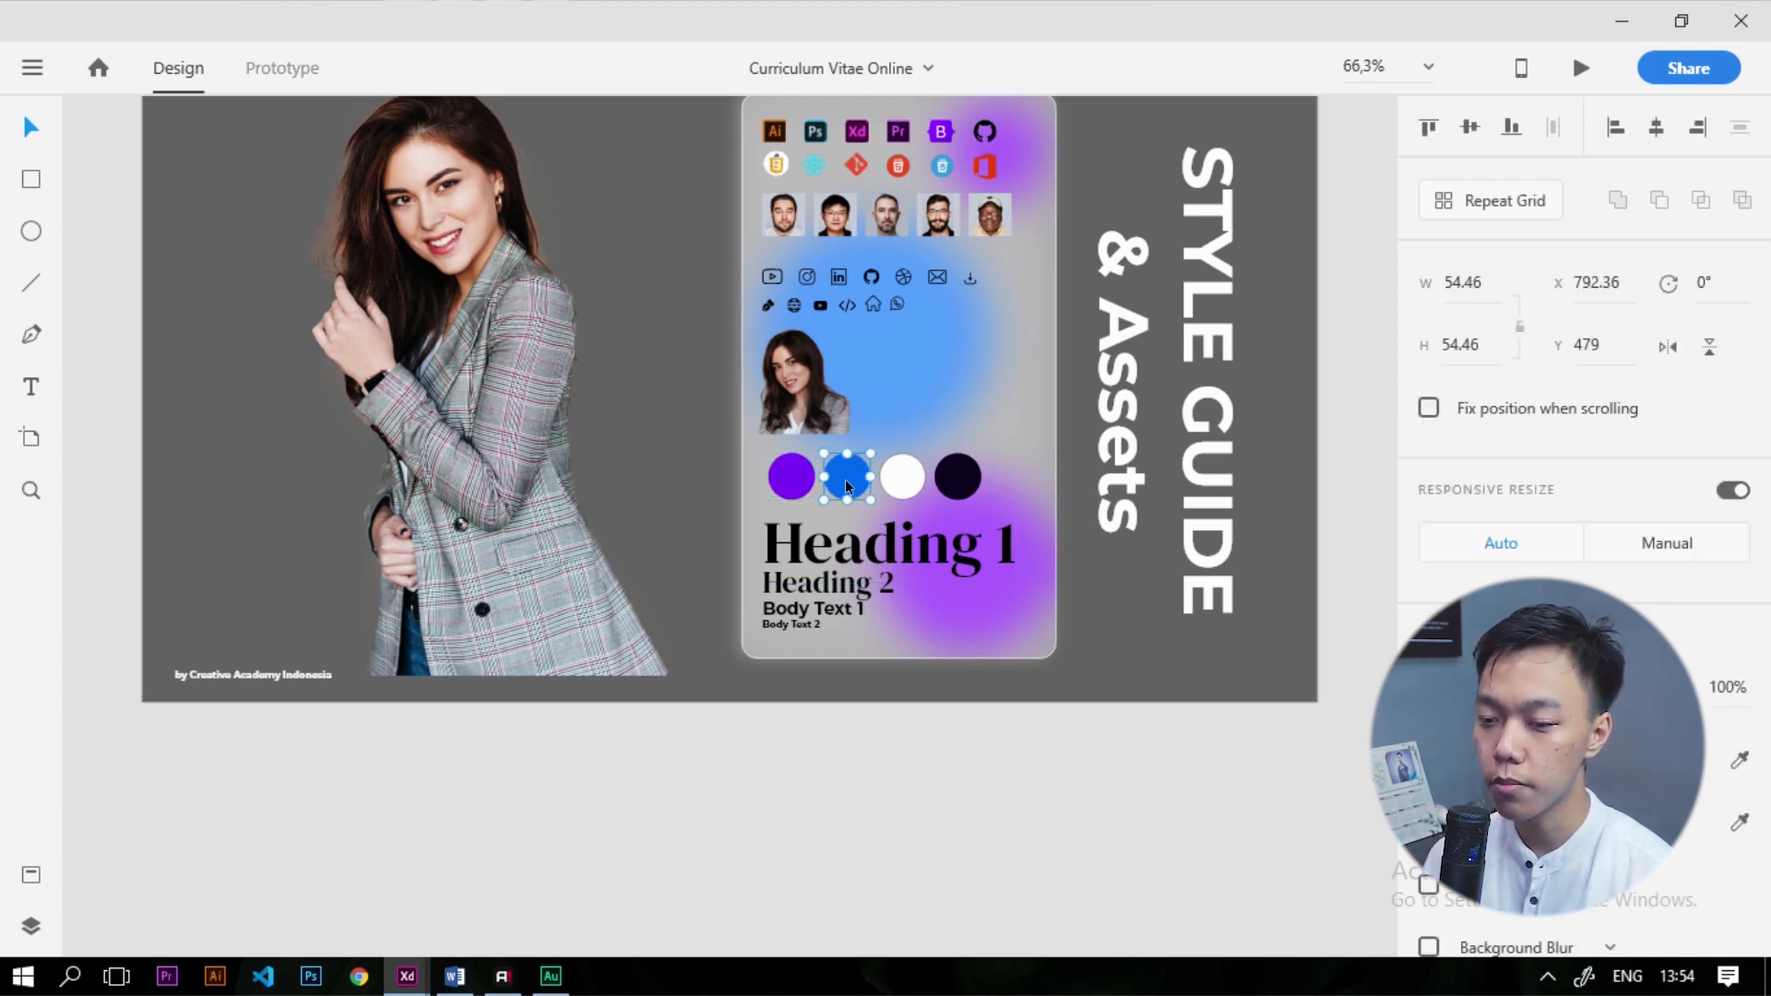
left_click(903, 477)
left_click(968, 486)
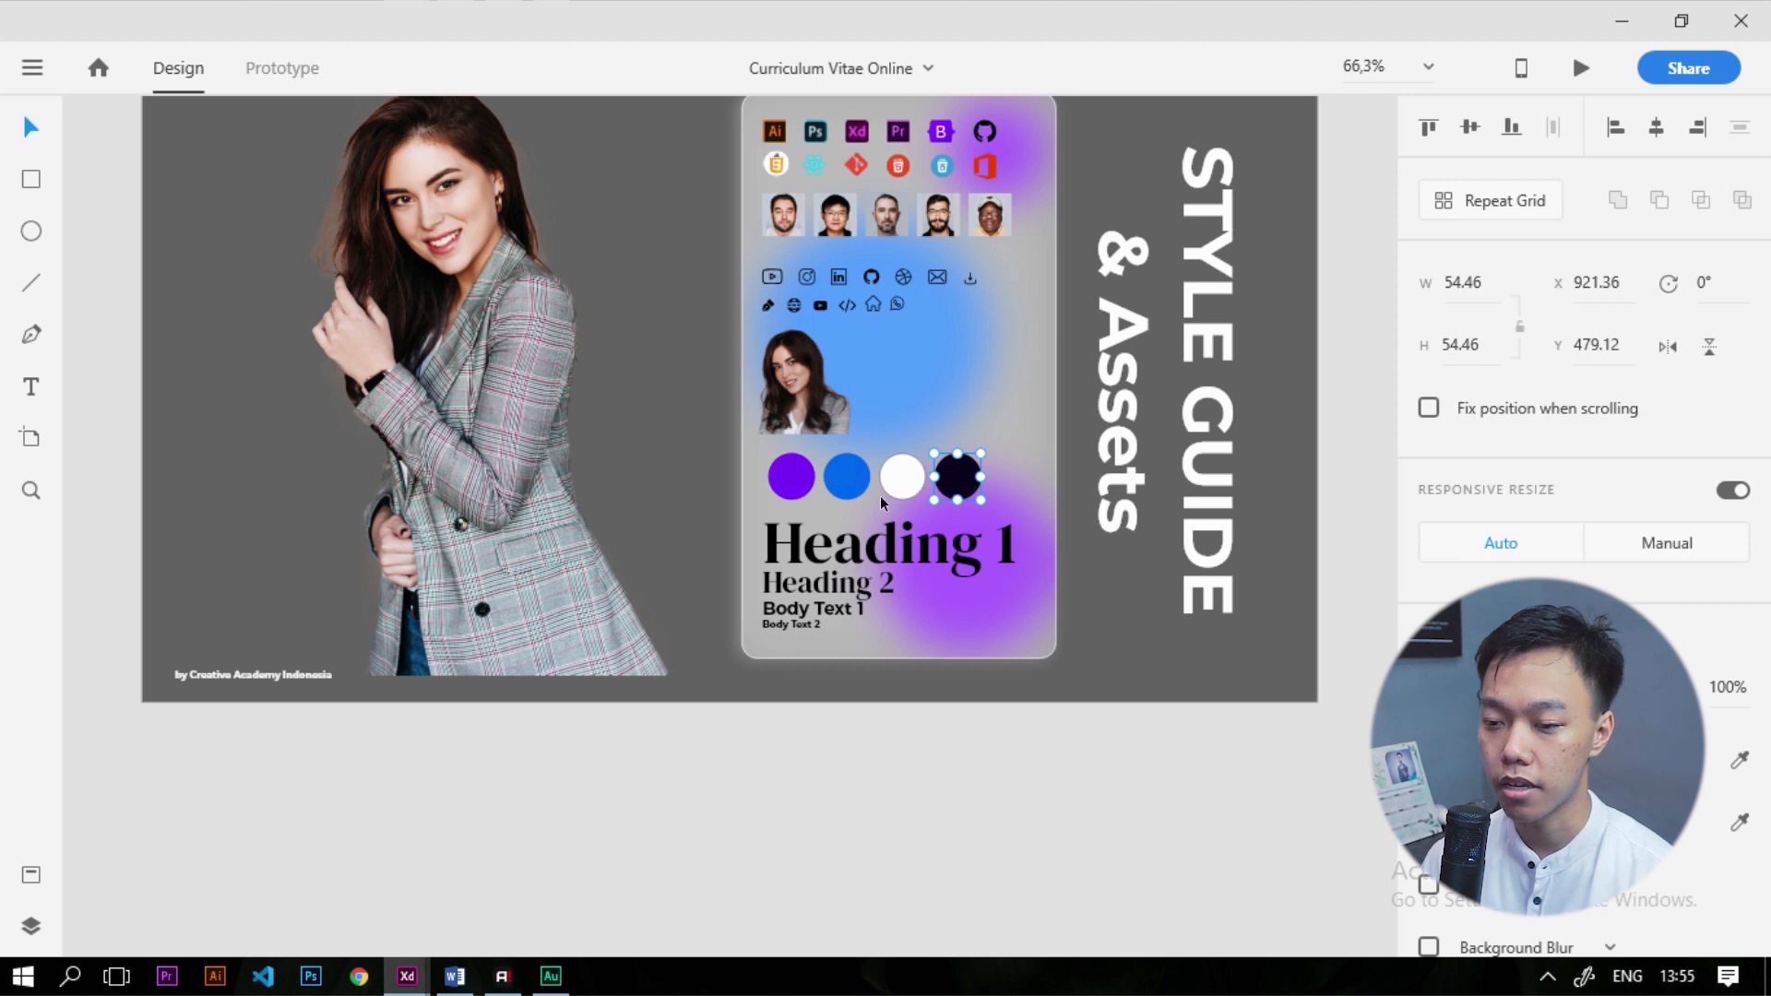
scroll(881, 503, "down", 1)
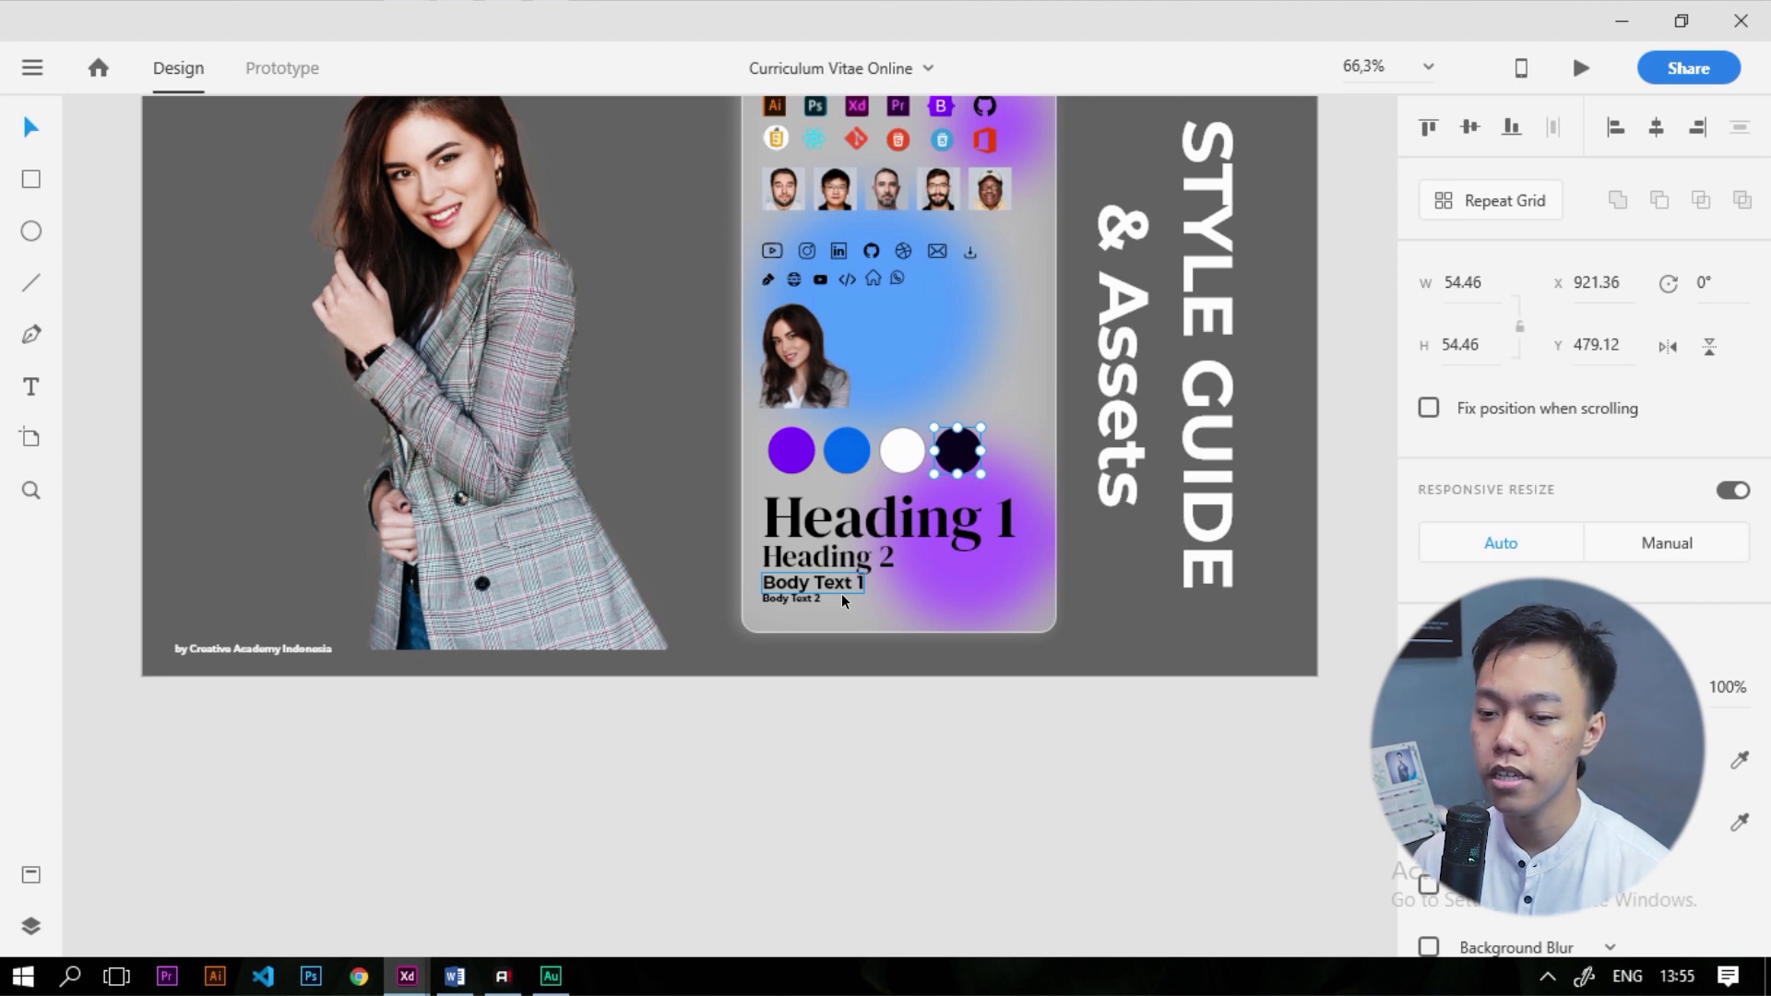
scroll(752, 679, "down", 3)
scroll(746, 487, "up", 3)
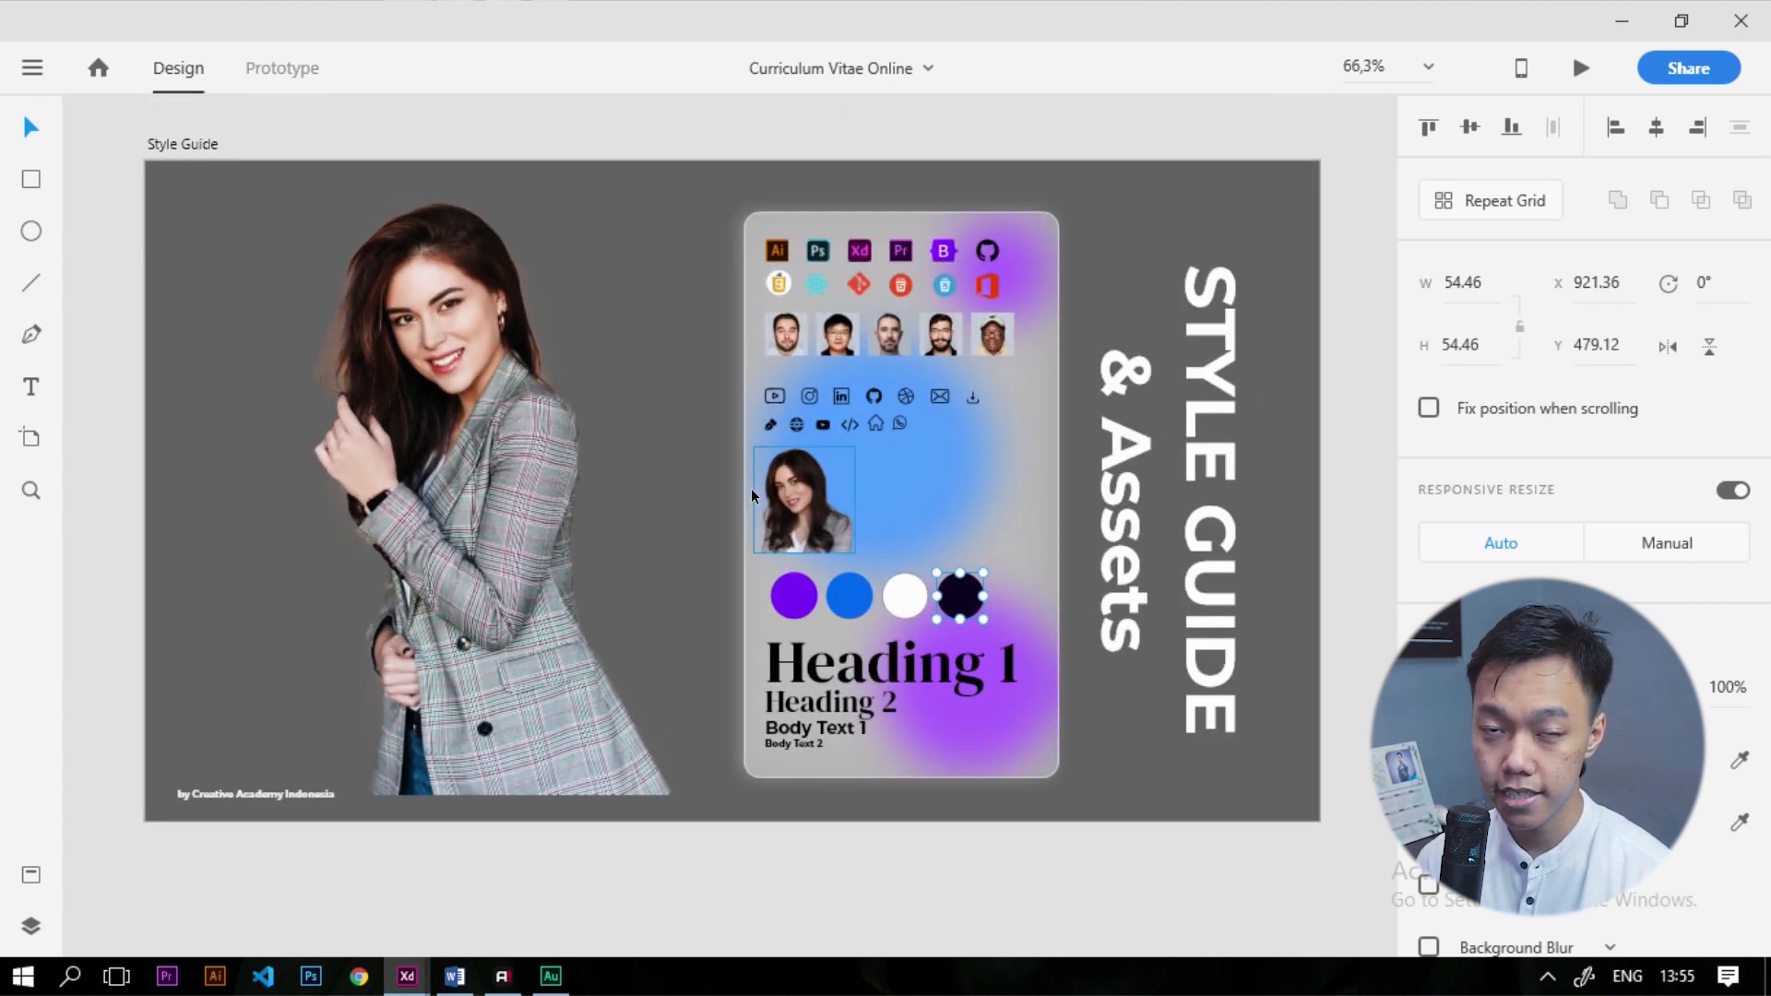
scroll(324, 427, "down", 5)
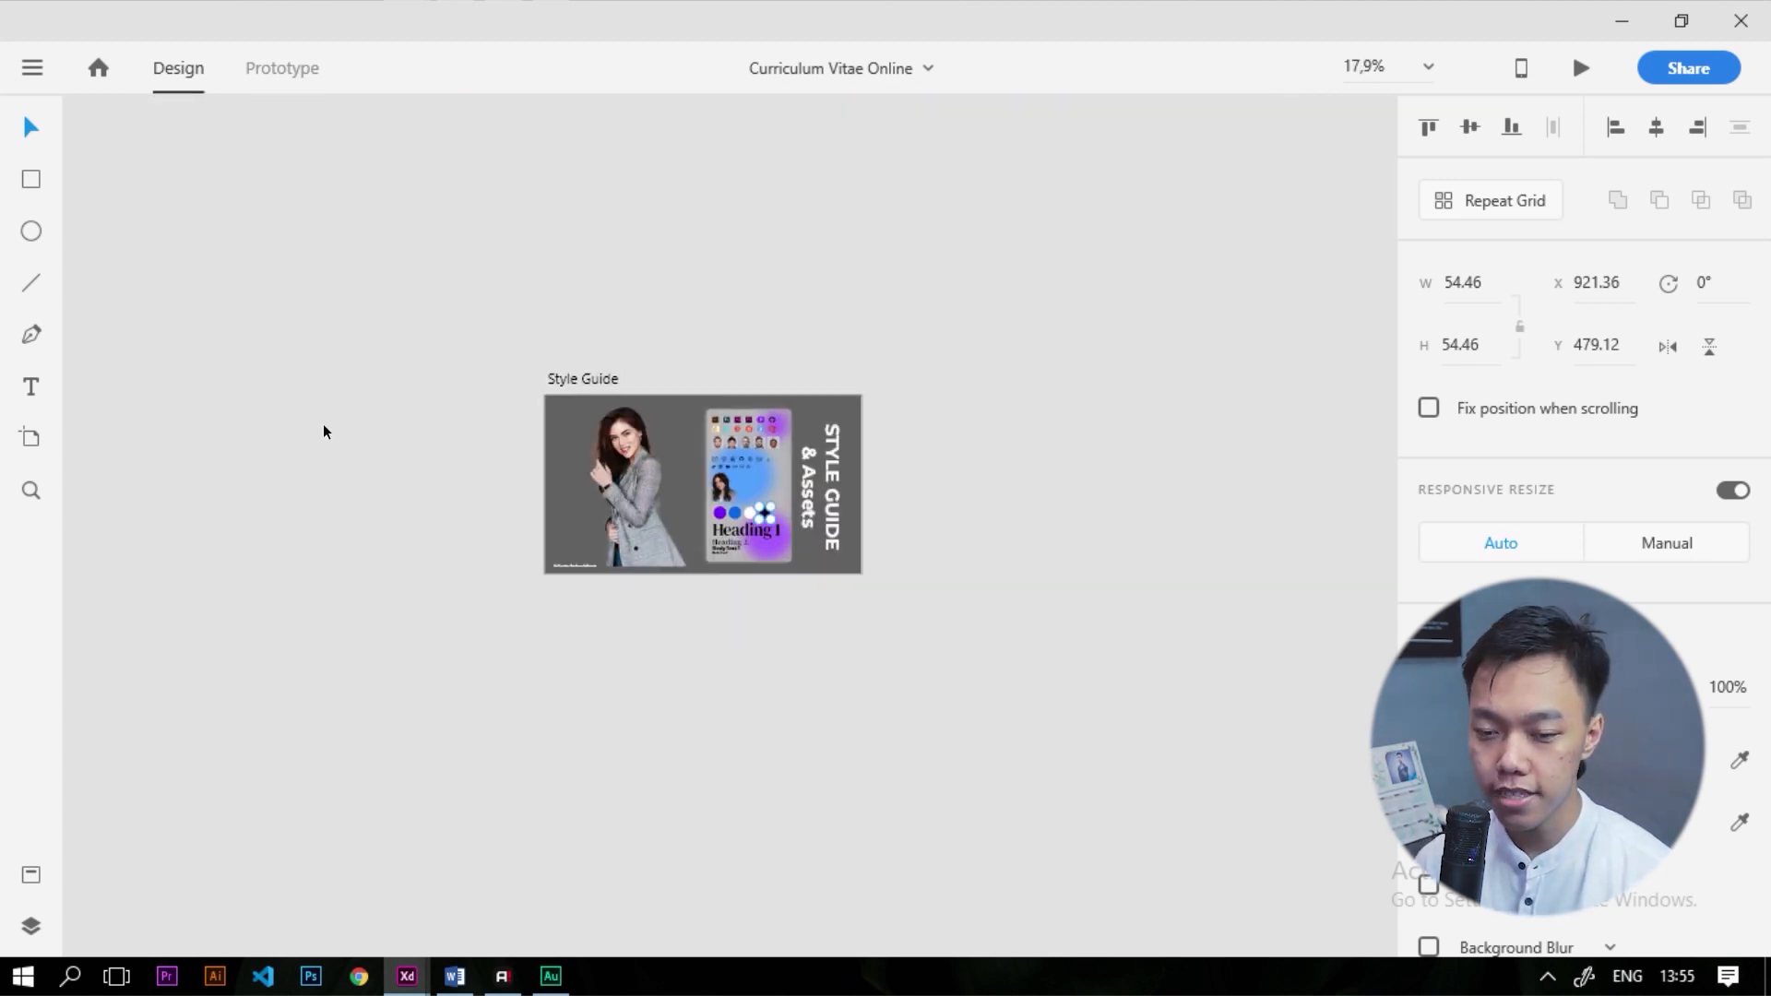
scroll(323, 431, "up", 2)
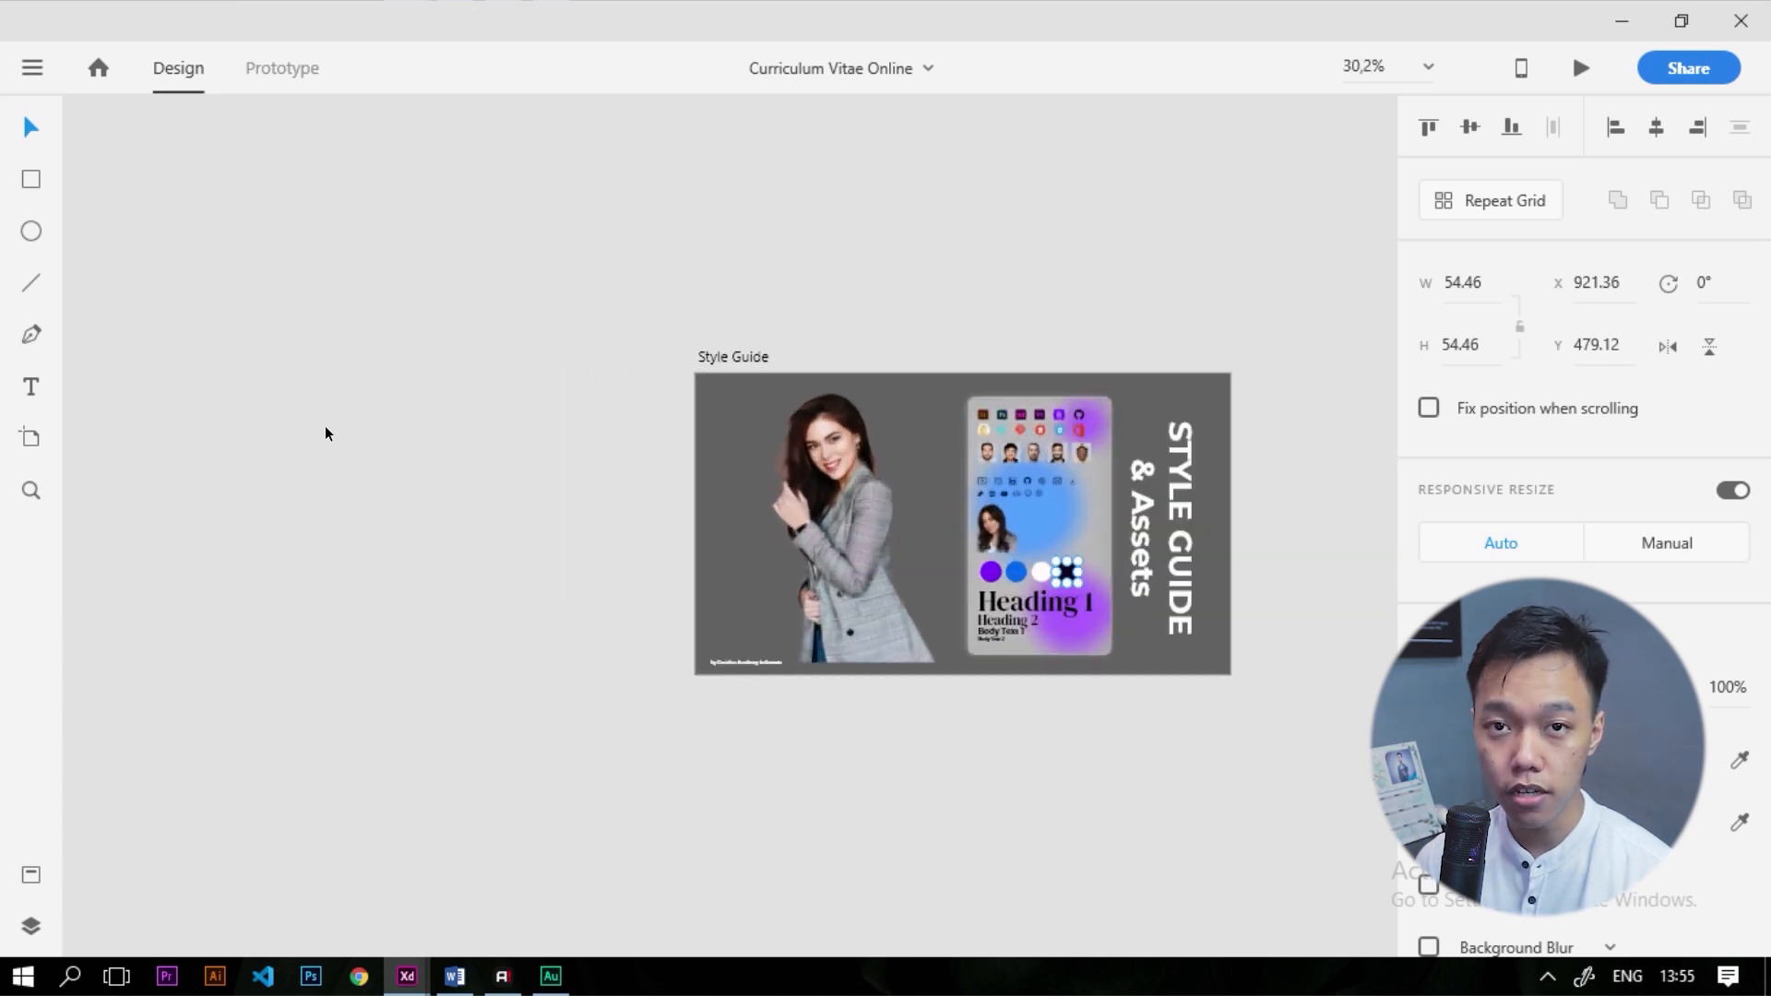
Add a Web 1366 (1366 × 768) artboard beside the Style Guide
left_click(32, 439)
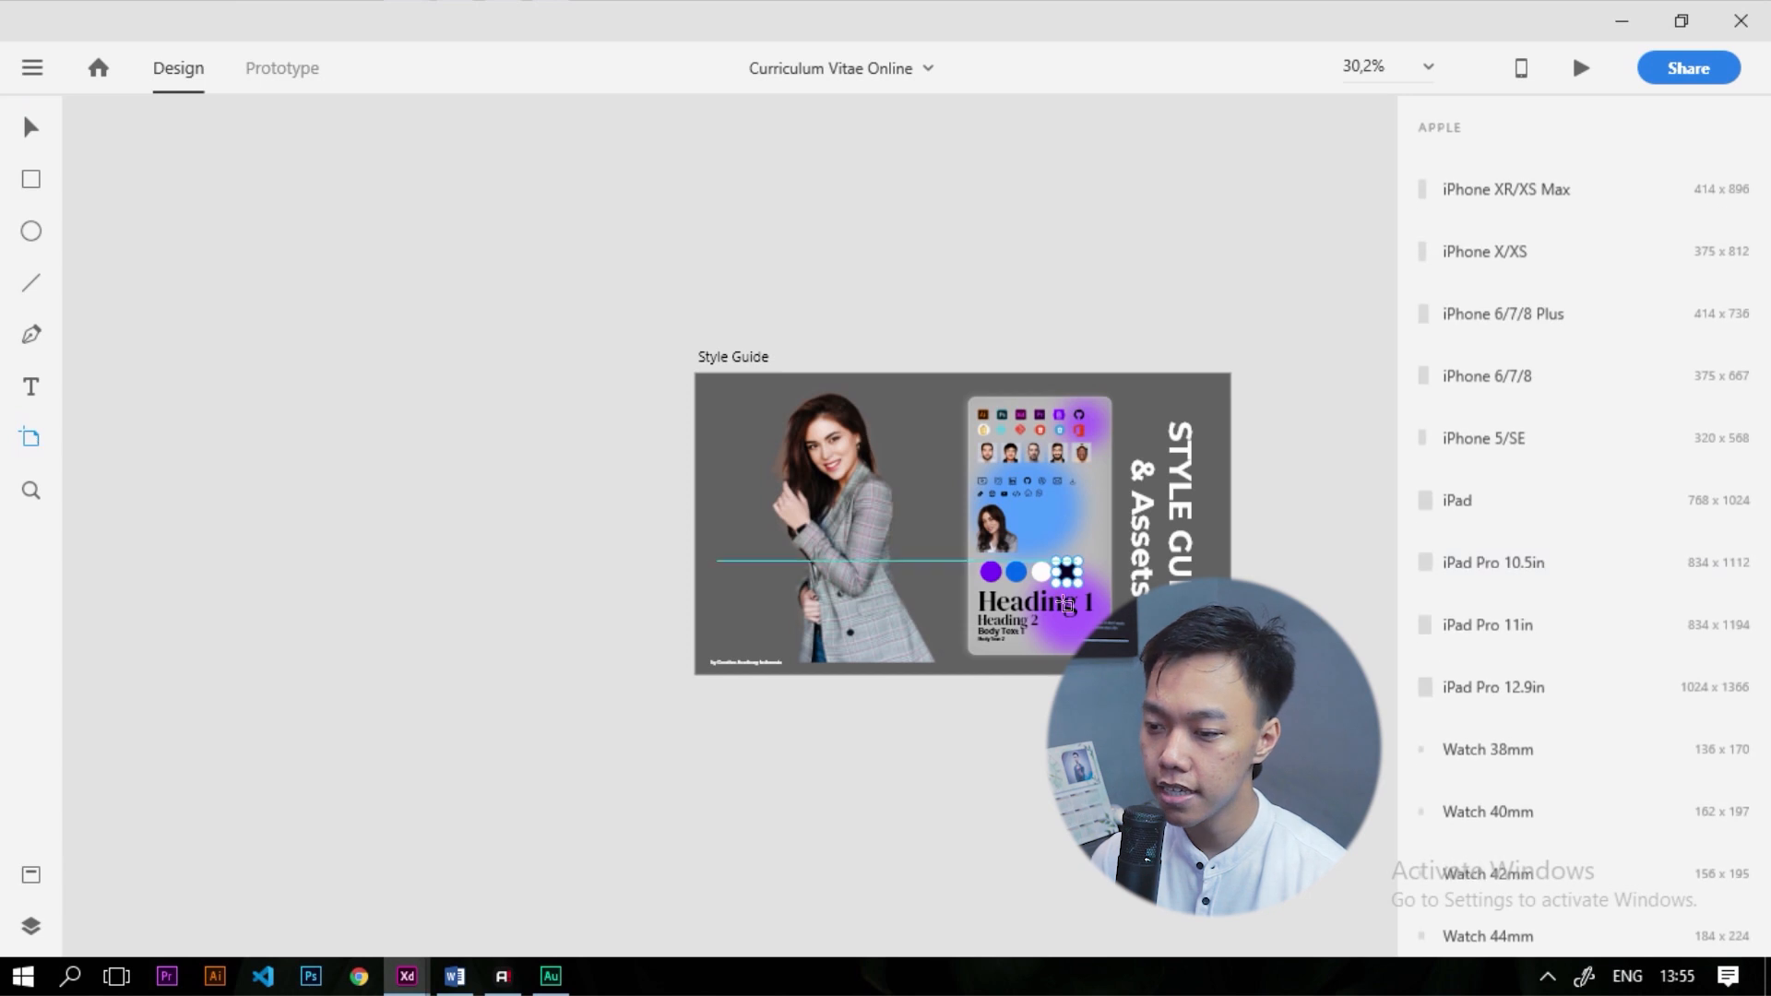
scroll(1526, 350, "down", 5)
scroll(1522, 415, "down", 3)
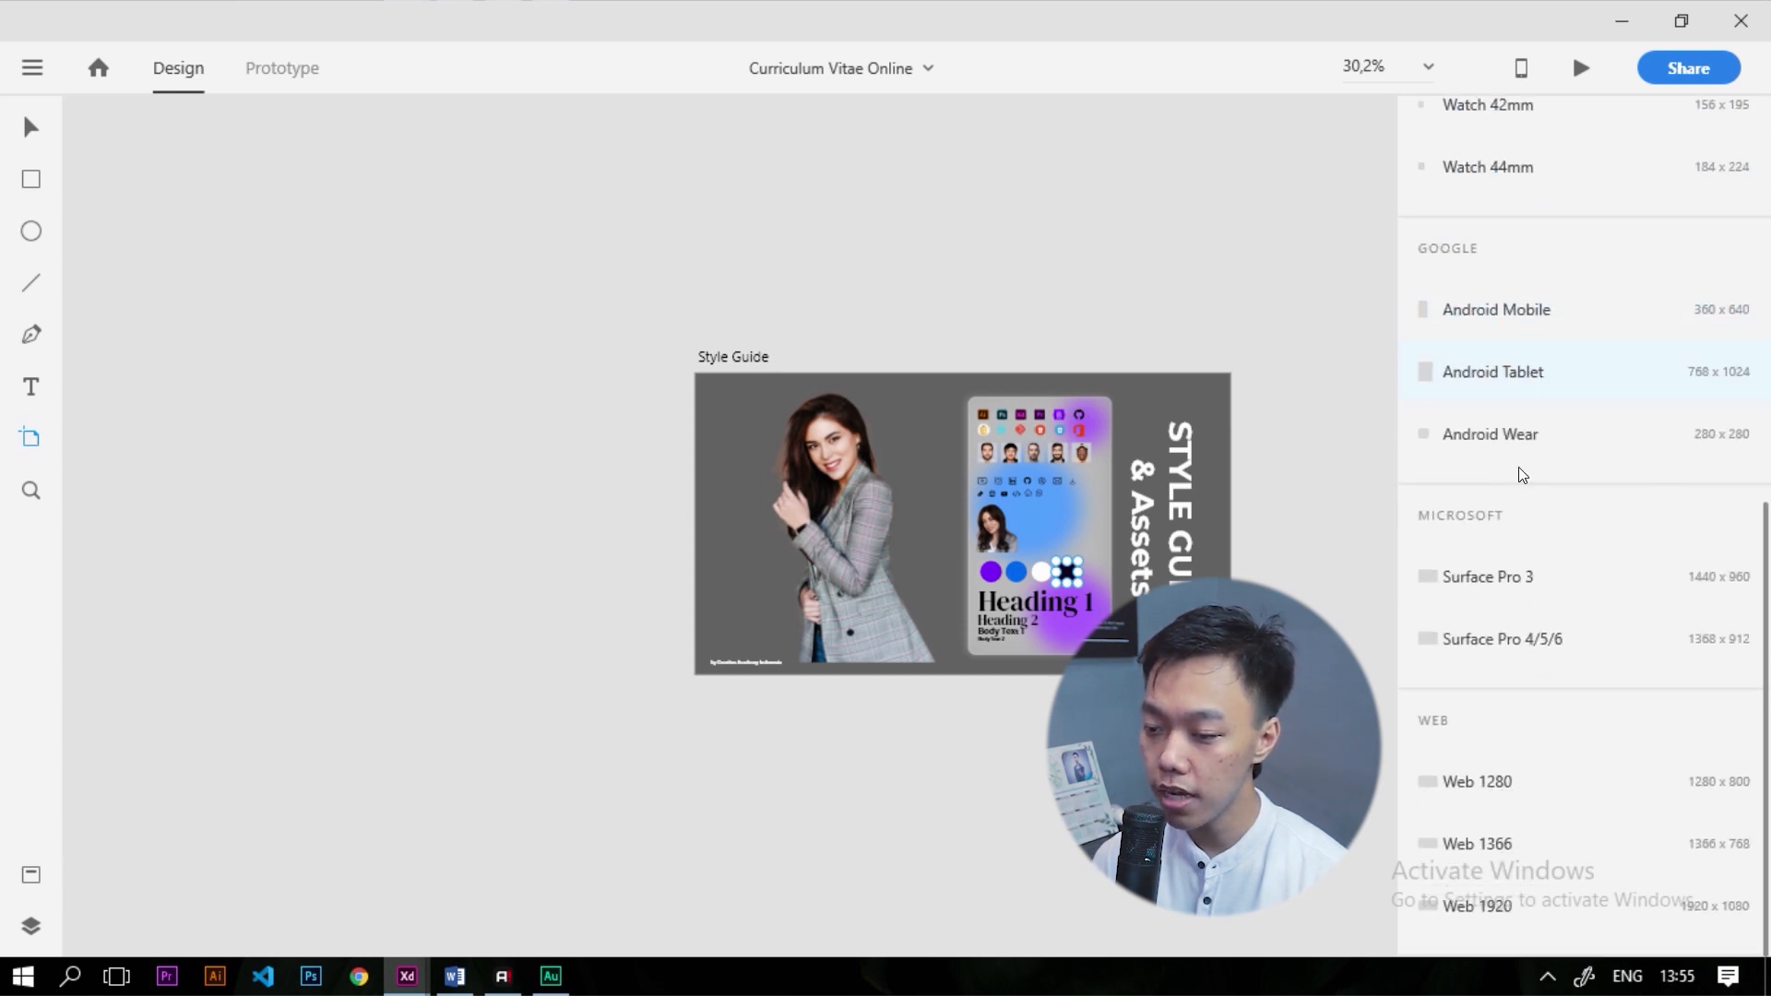
left_click(1495, 847)
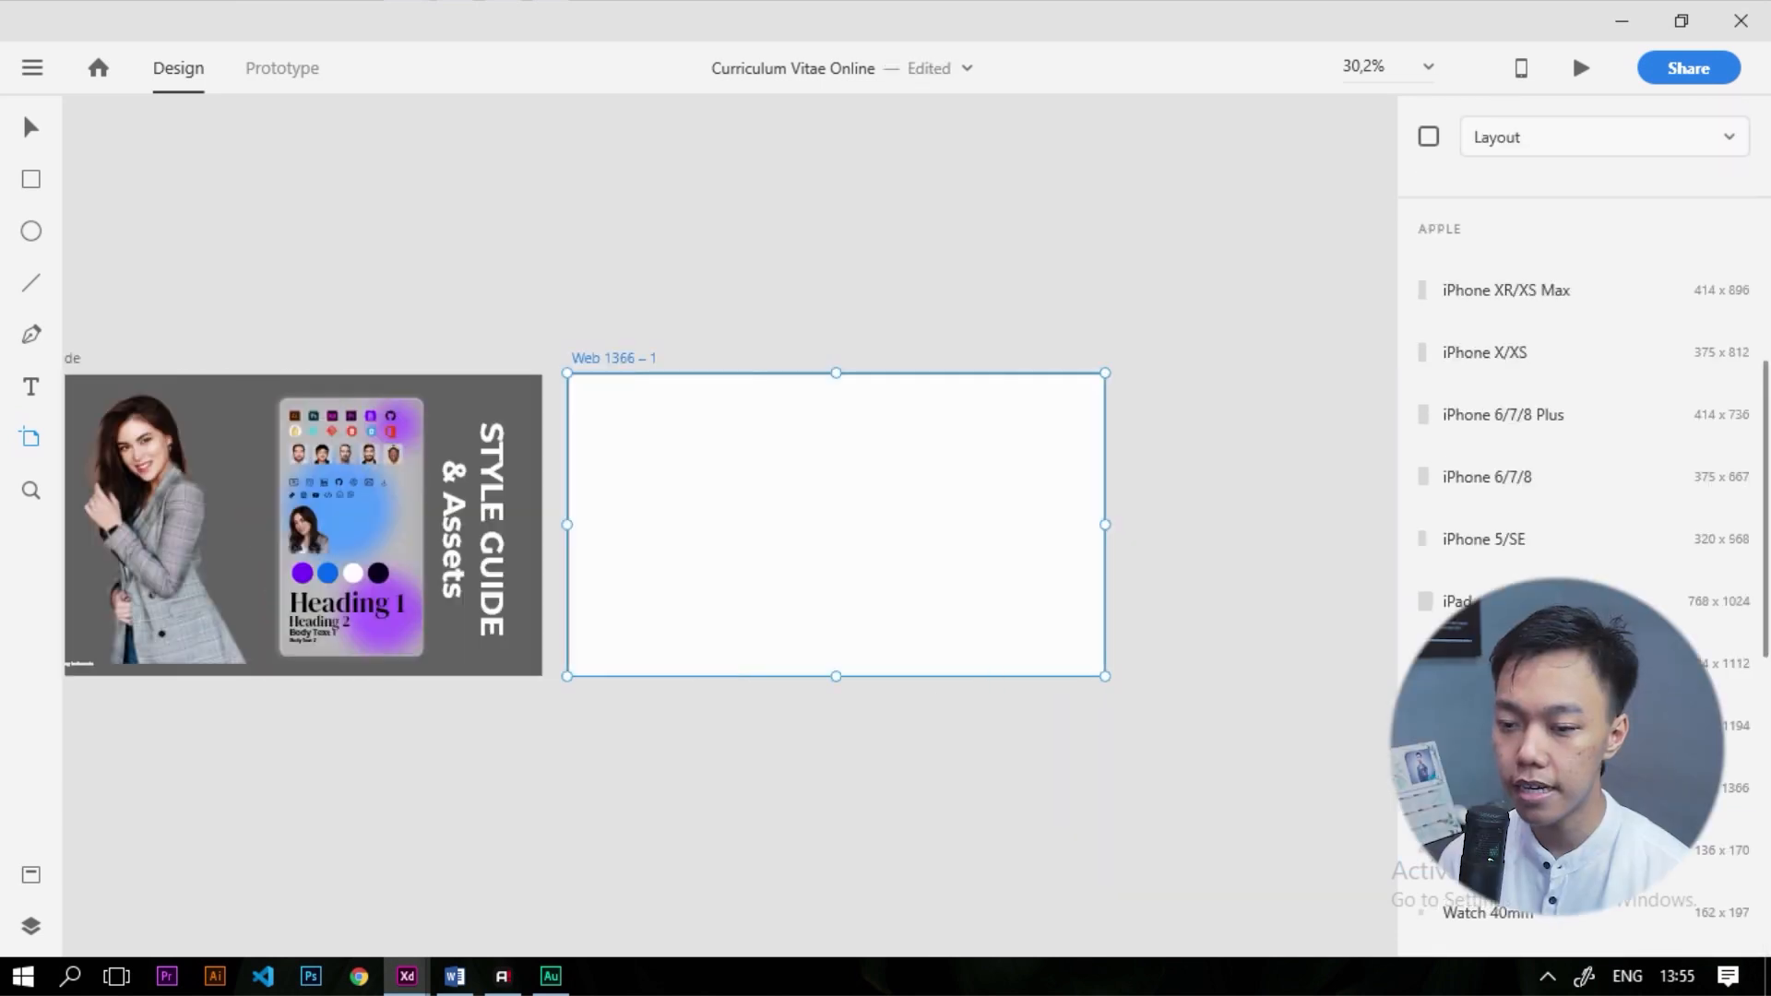
Rename the new artboard to 'CV Online'
left_click(26, 124)
left_click(527, 256)
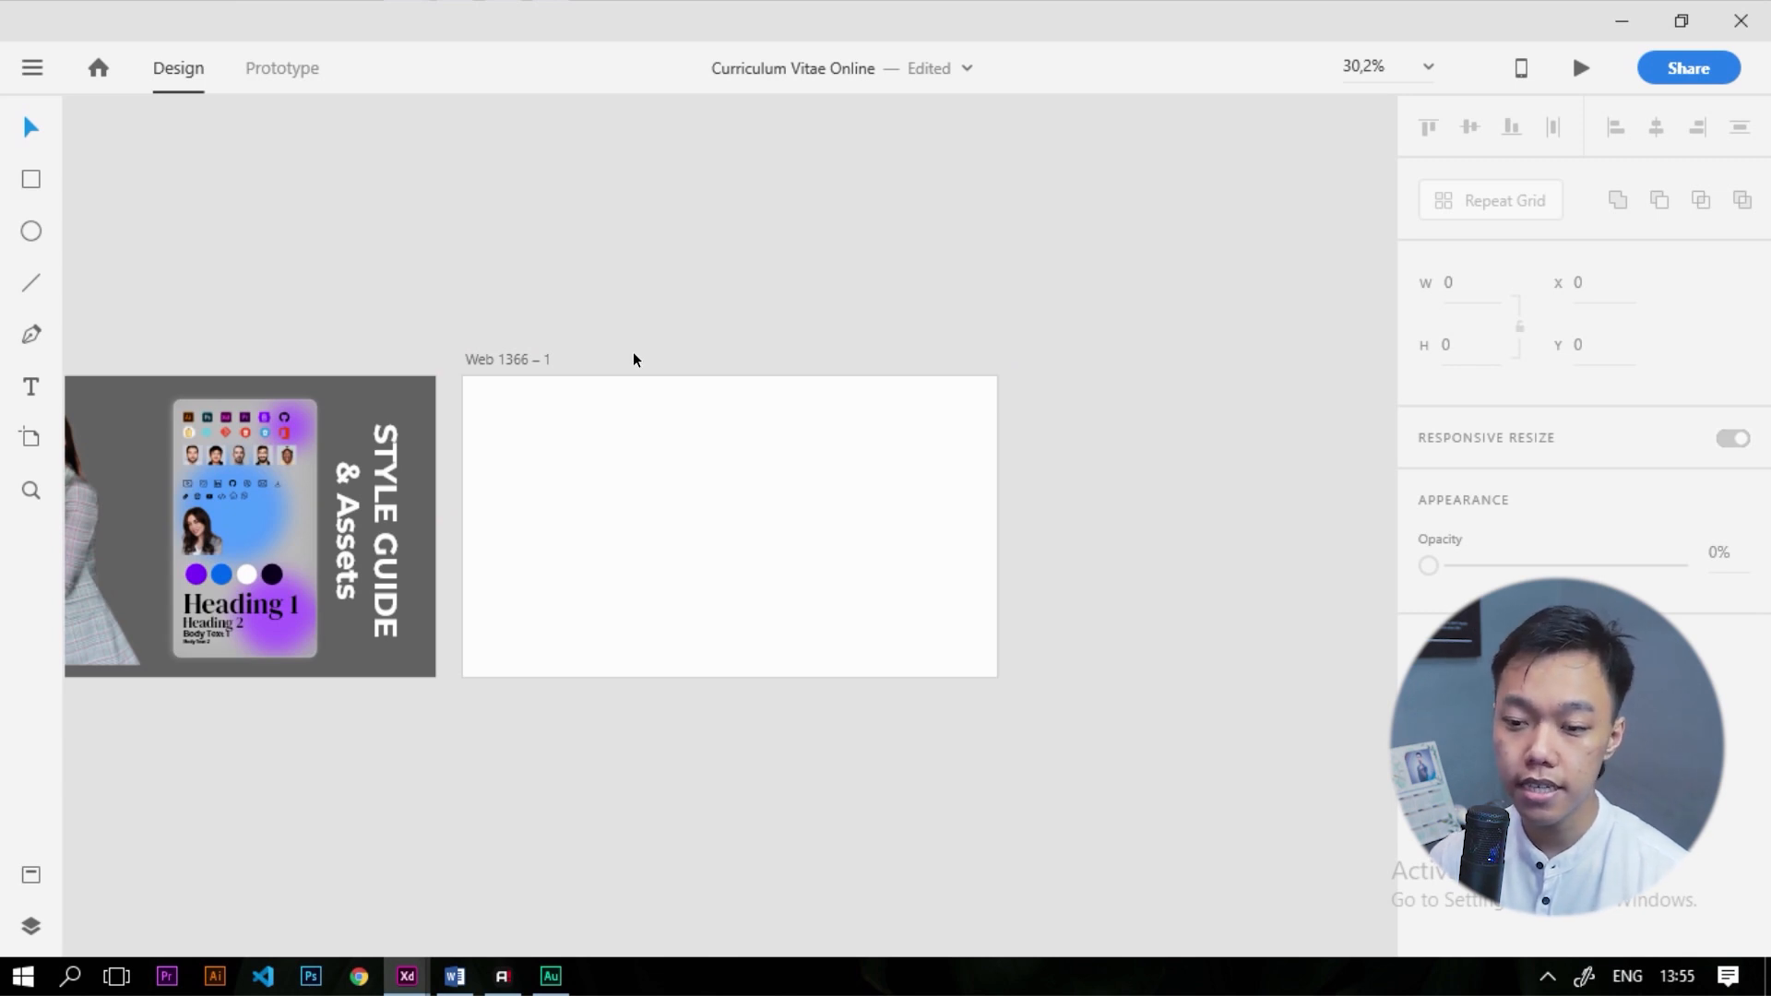
left_click(525, 358)
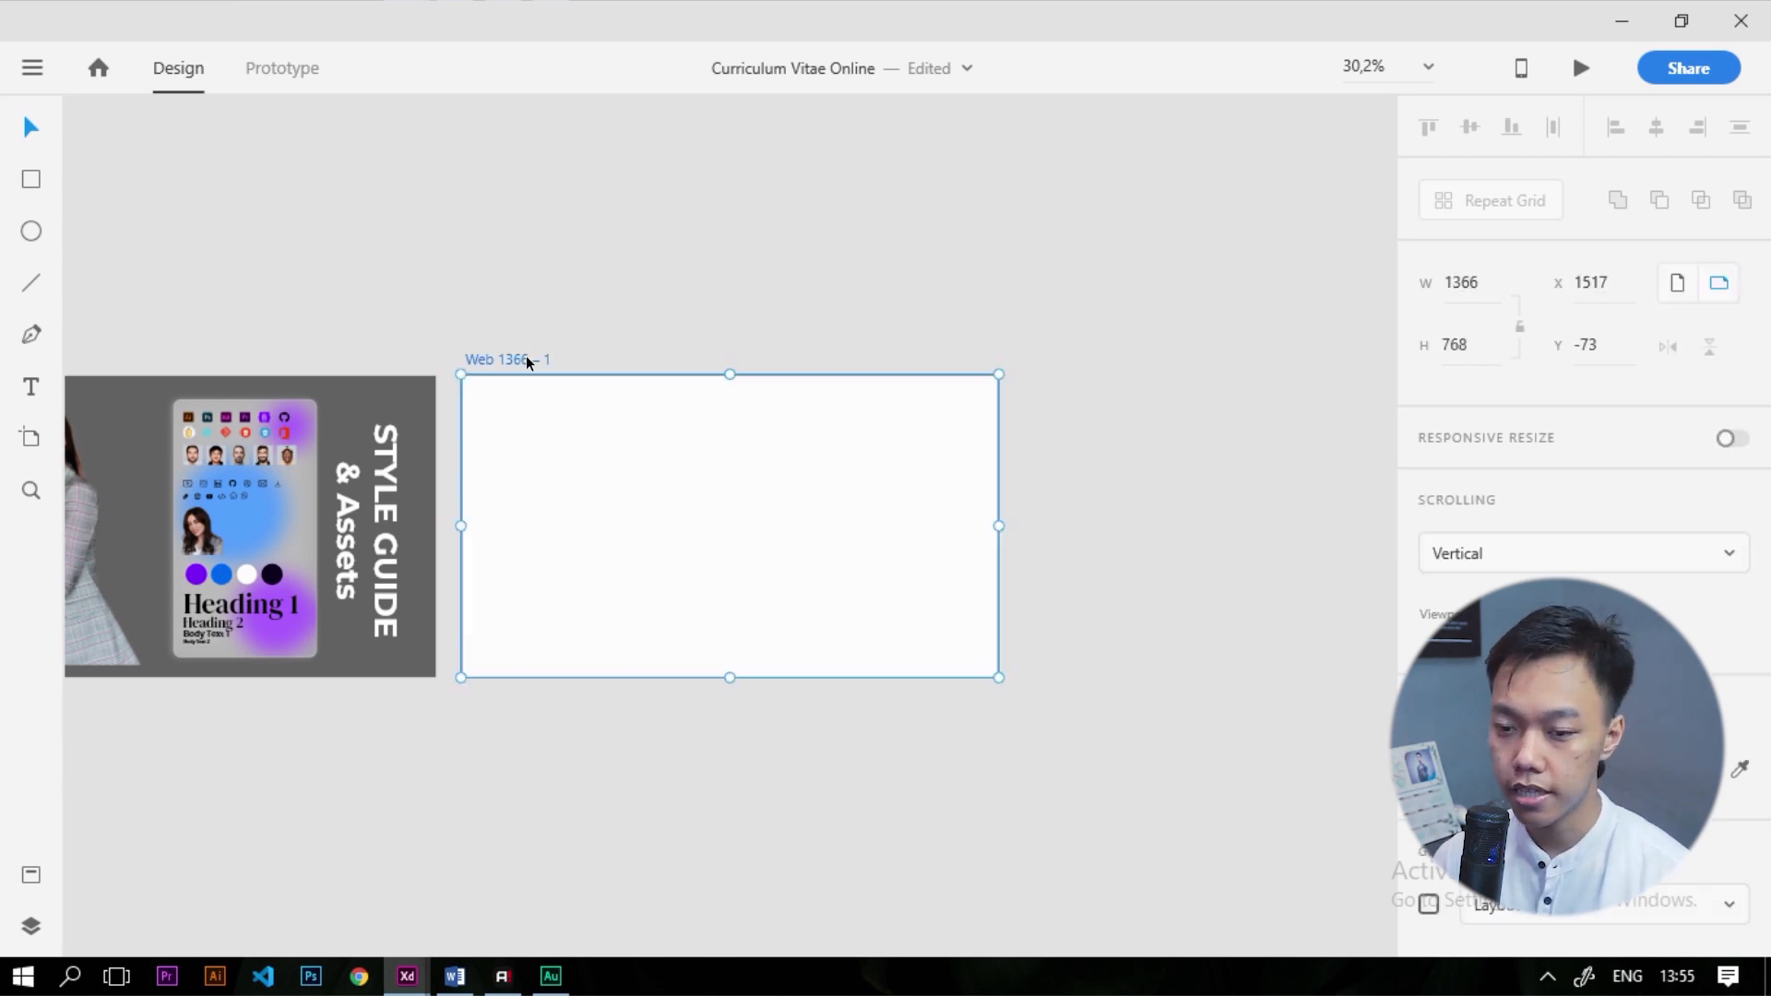
double_click(479, 358)
type("CV Onl")
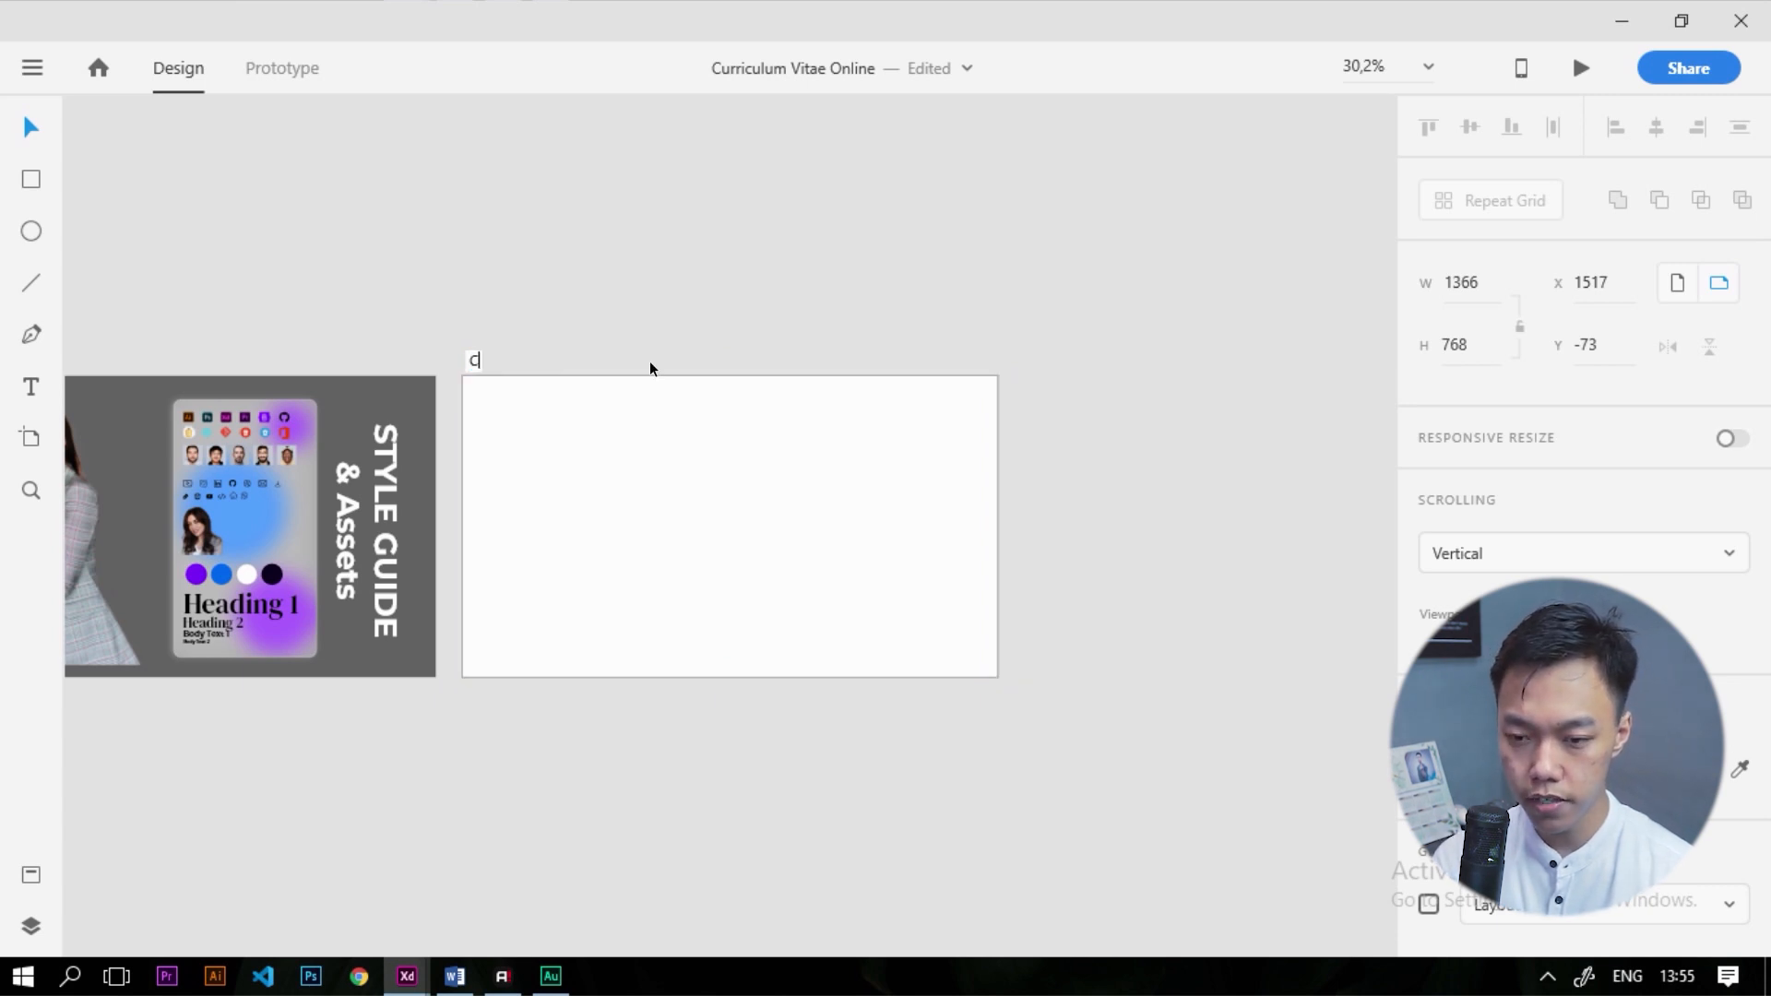
type("ine")
key("Return")
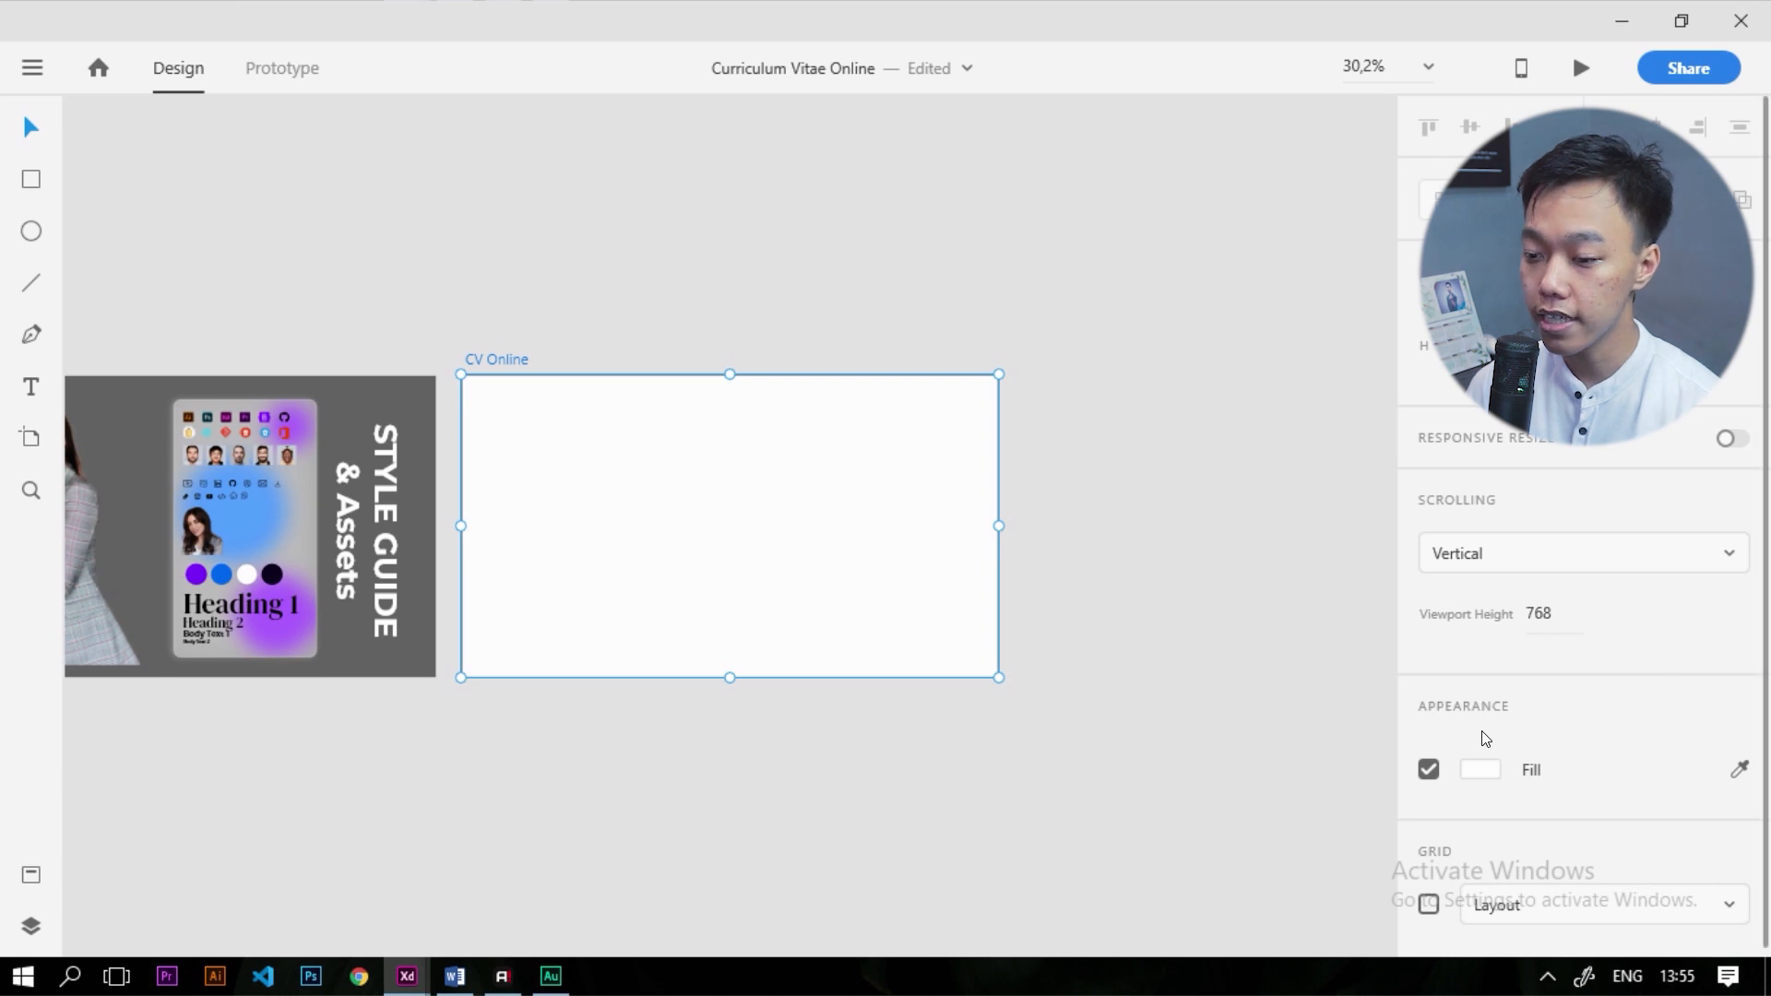
Sample the Style Guide's dark navy circle as the artboard's fill colour
left_click(1740, 769)
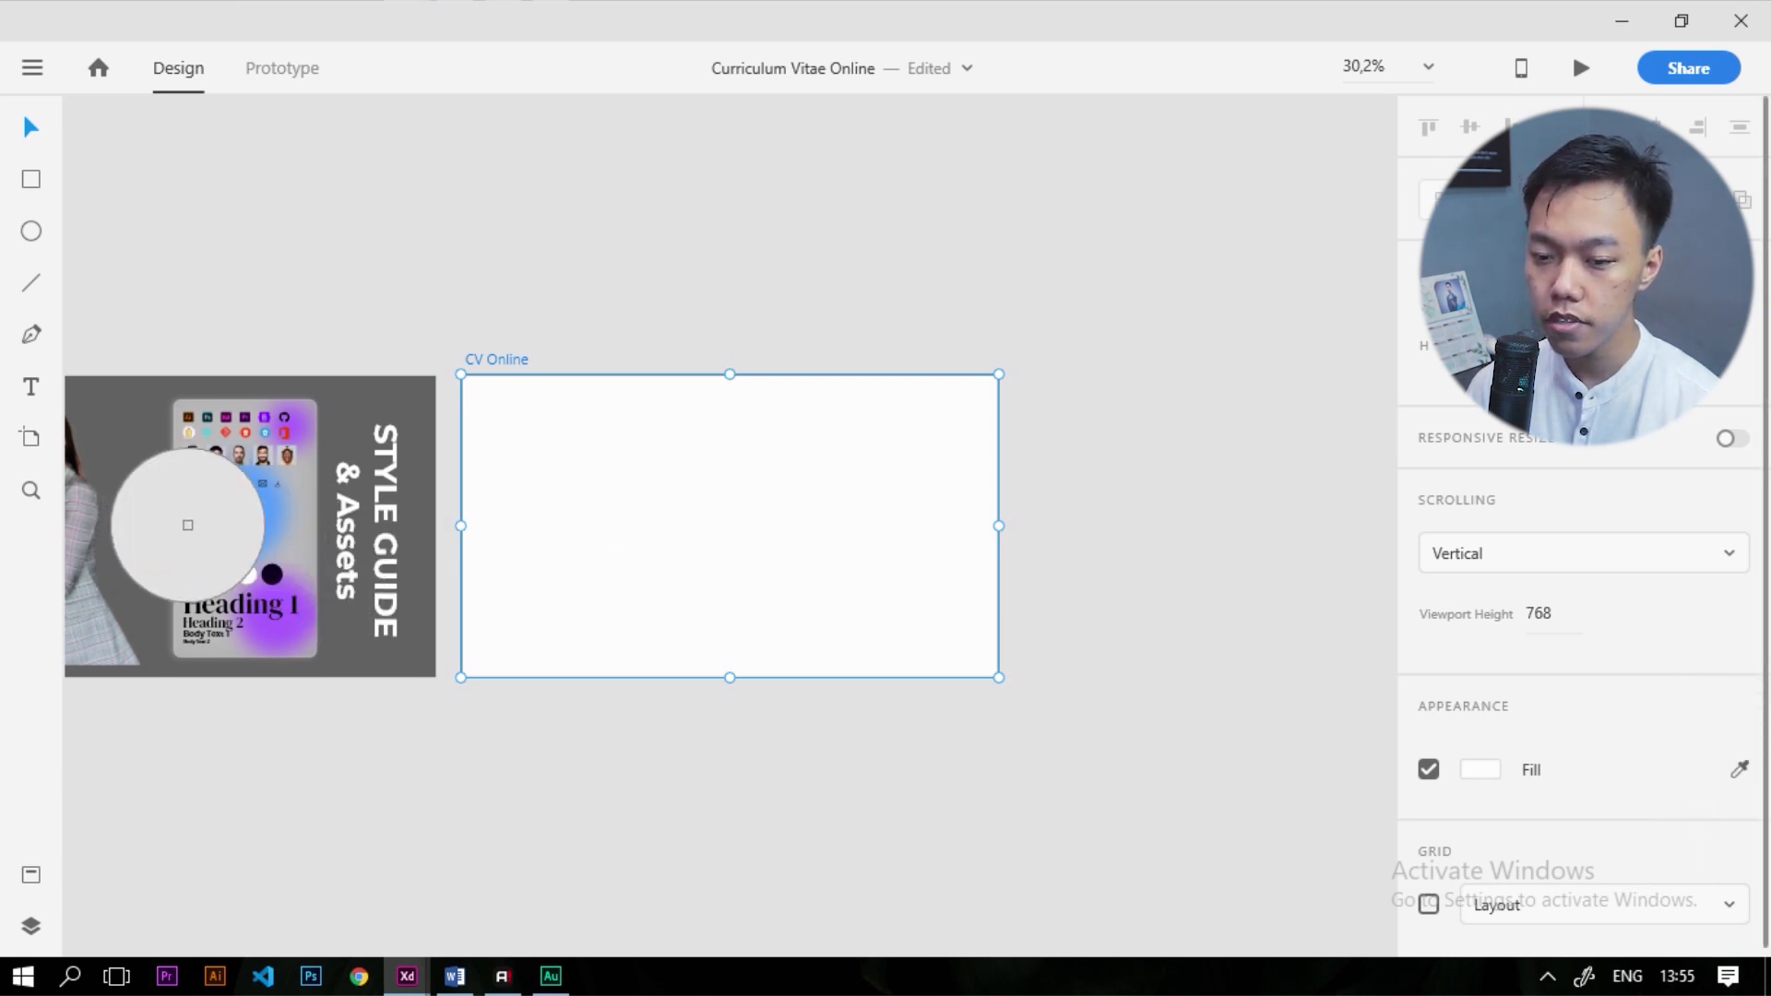
left_click(185, 519)
scroll(163, 573, "up", 6)
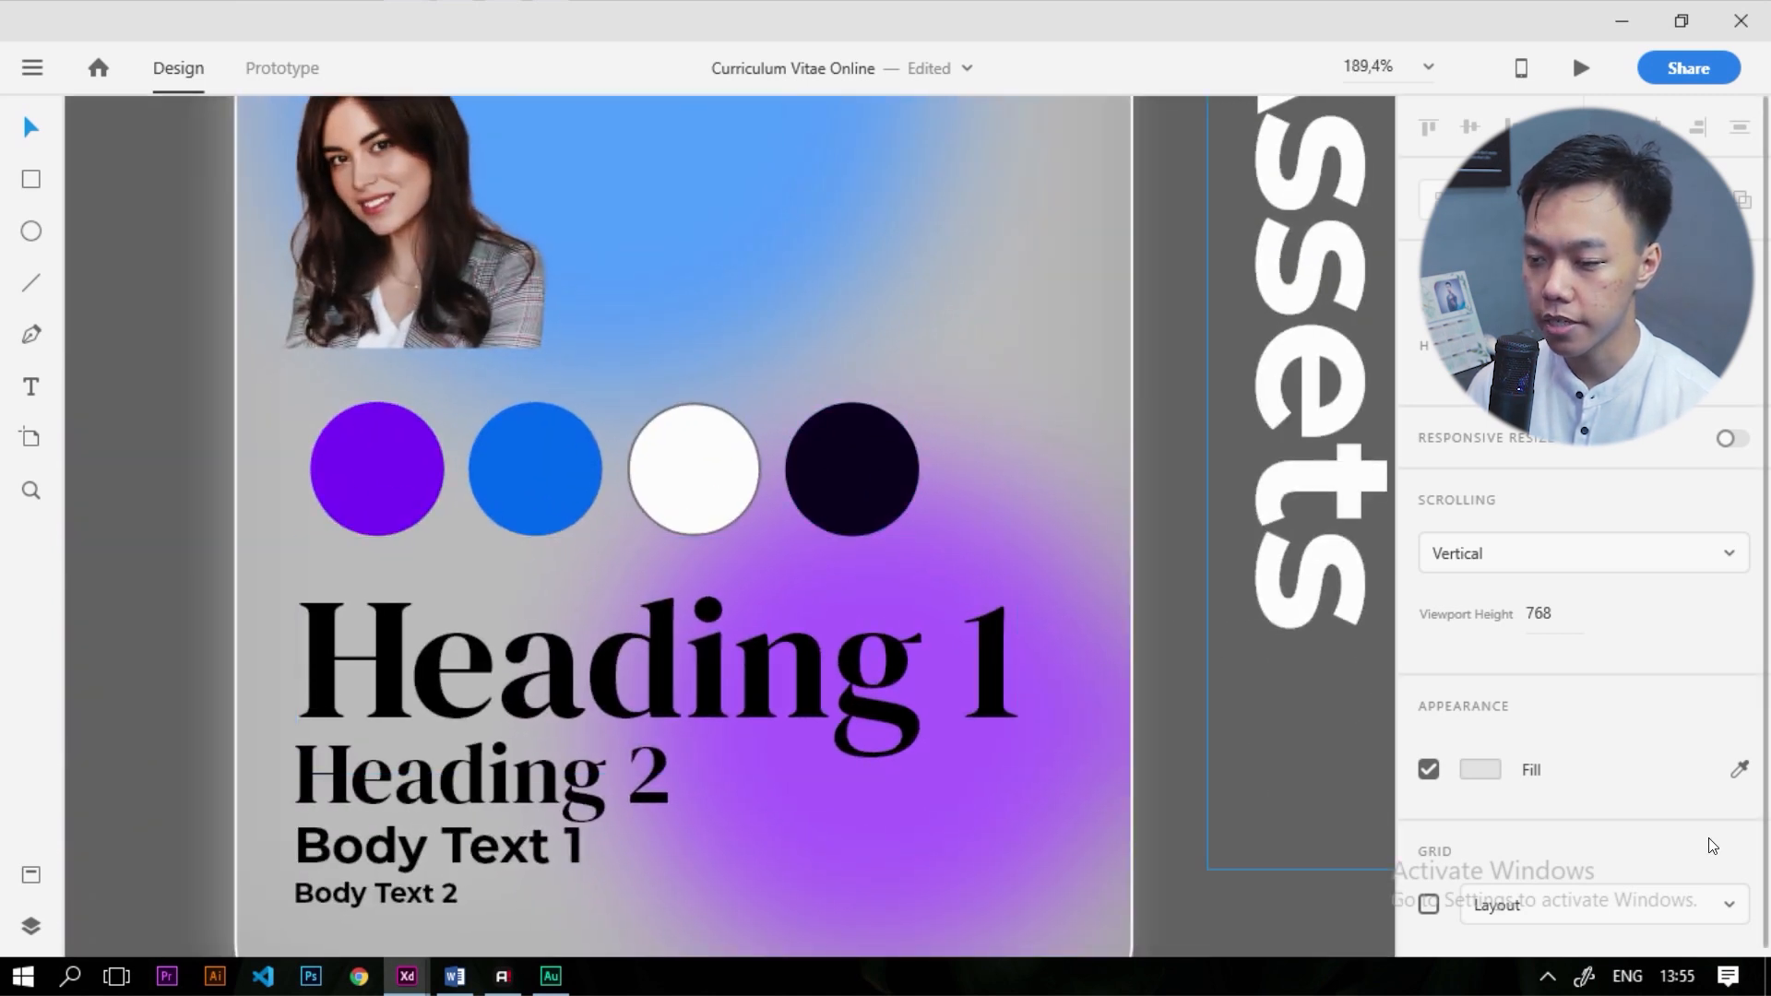
left_click(1740, 769)
left_click(854, 471)
scroll(748, 567, "down", 5)
scroll(1134, 466, "down", 2)
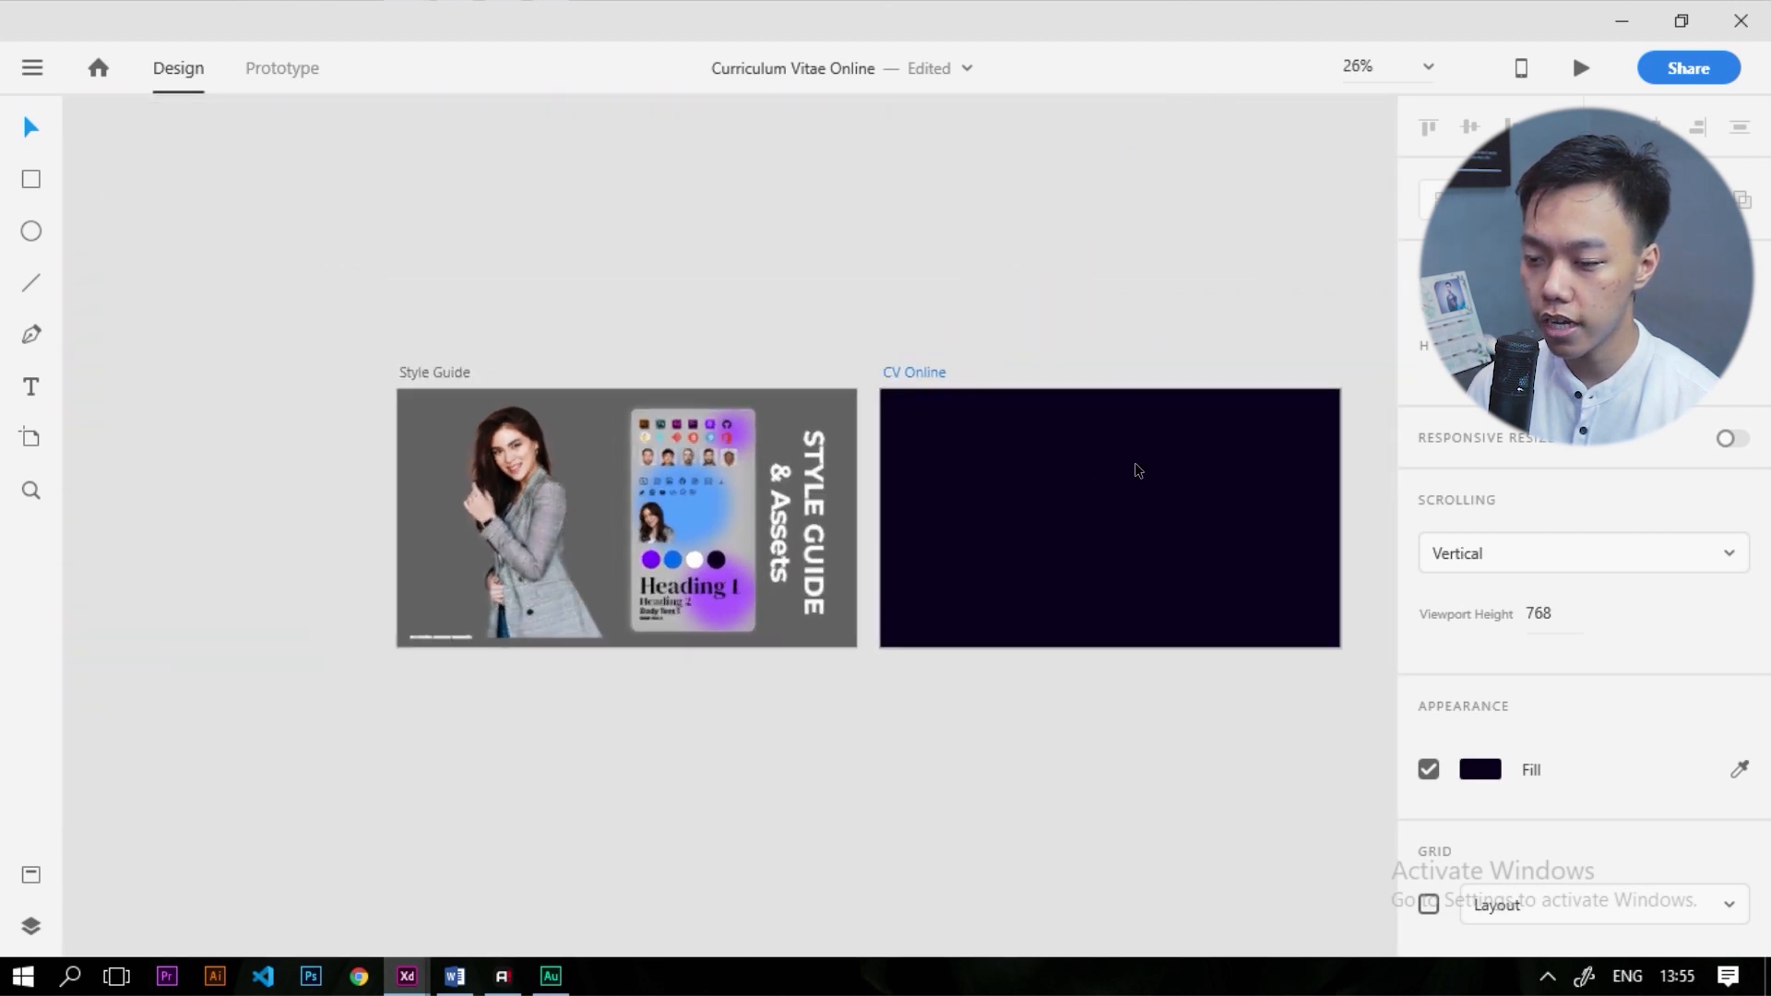
scroll(803, 498, "up", 4)
Reselect the CV Online artboard and check its dark navy fill values
left_click(842, 411)
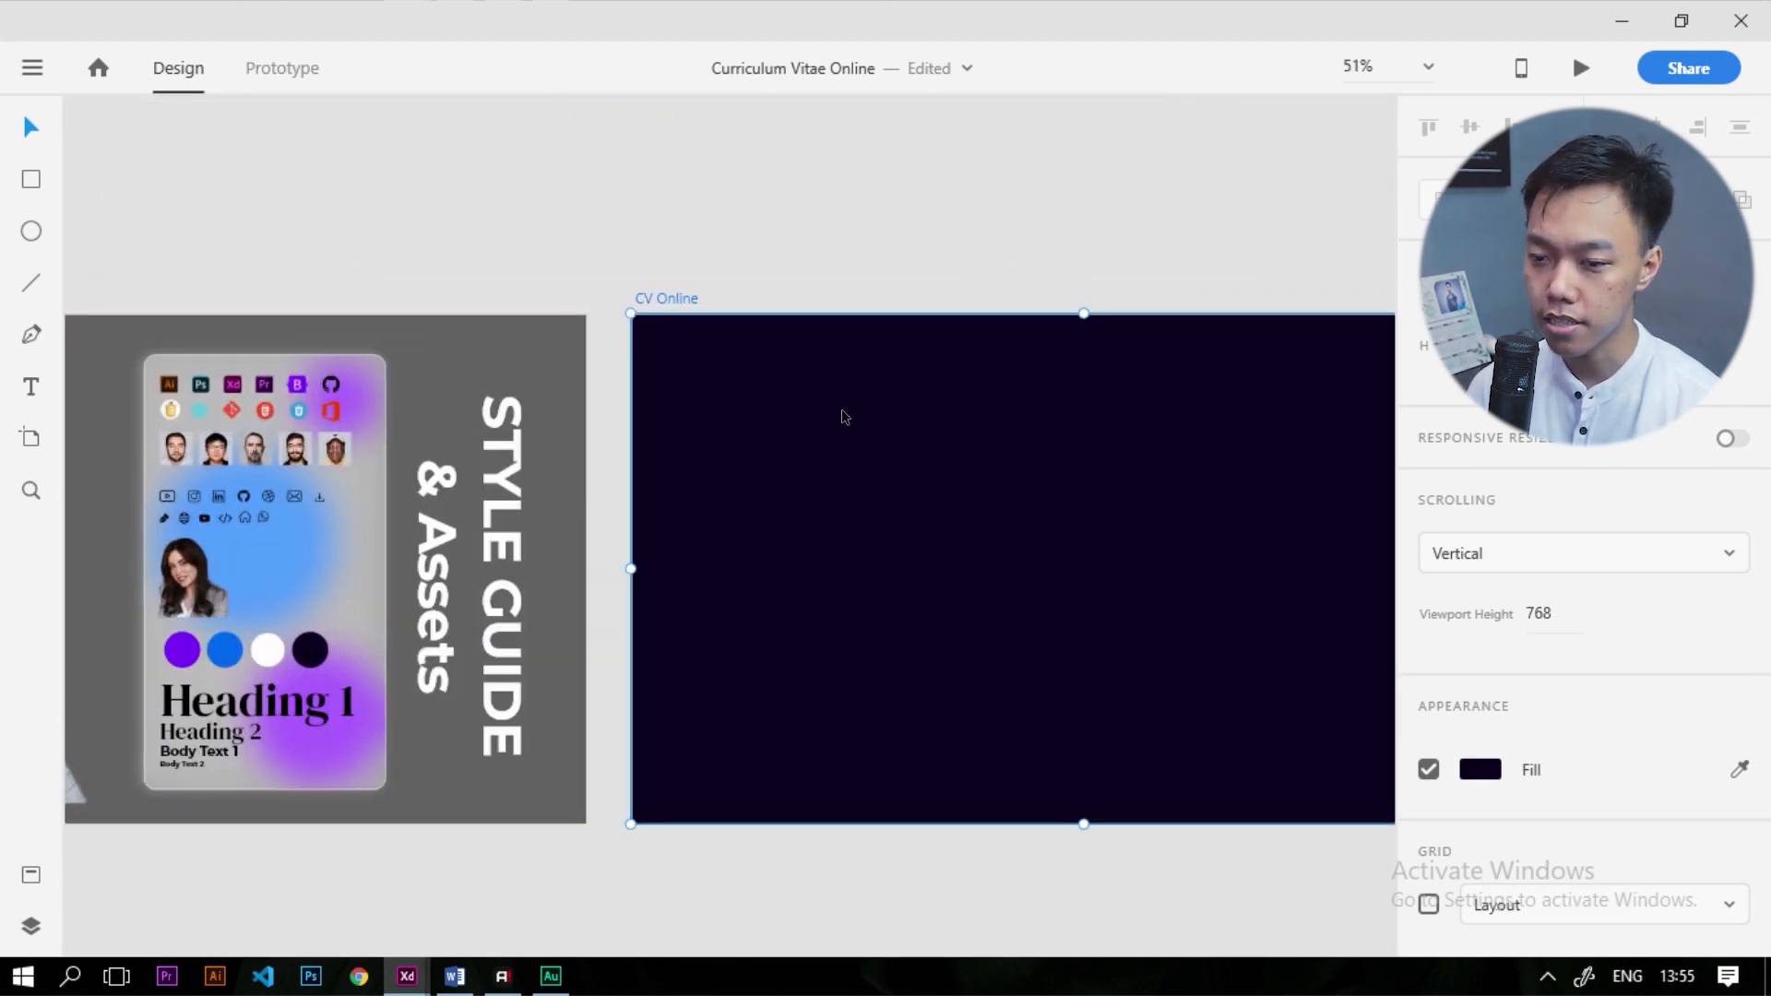
left_click(759, 261)
left_click(670, 298)
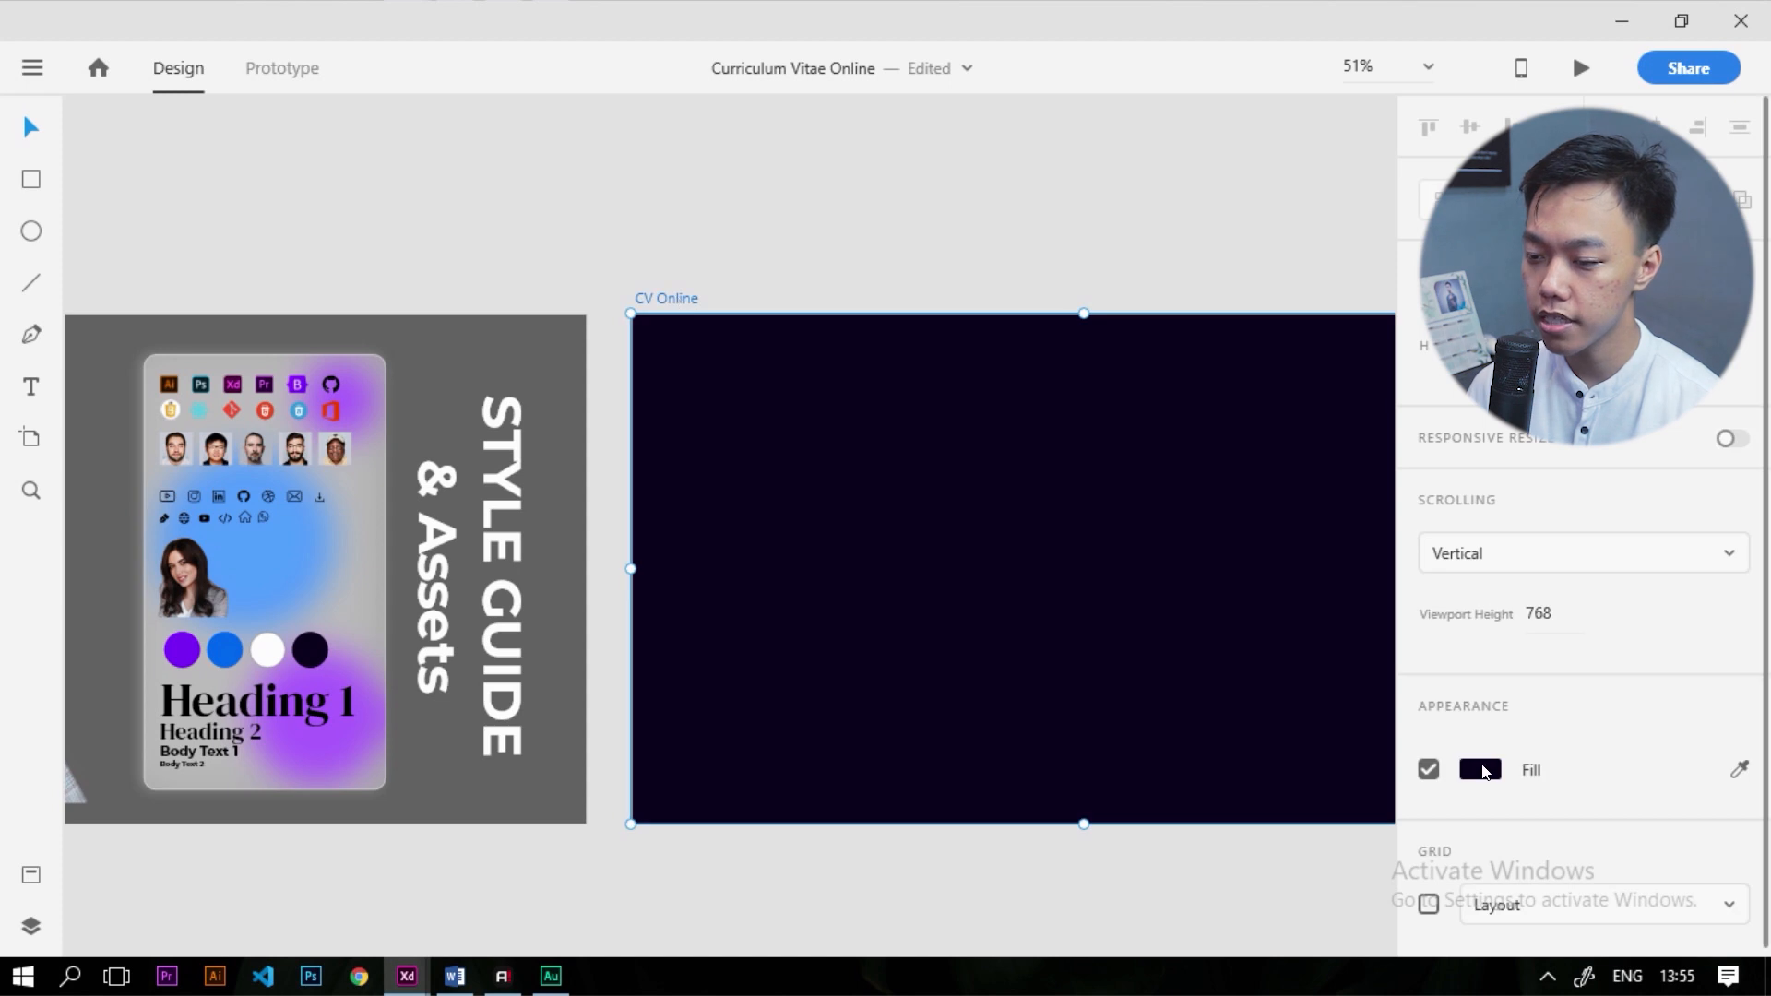
left_click(1480, 770)
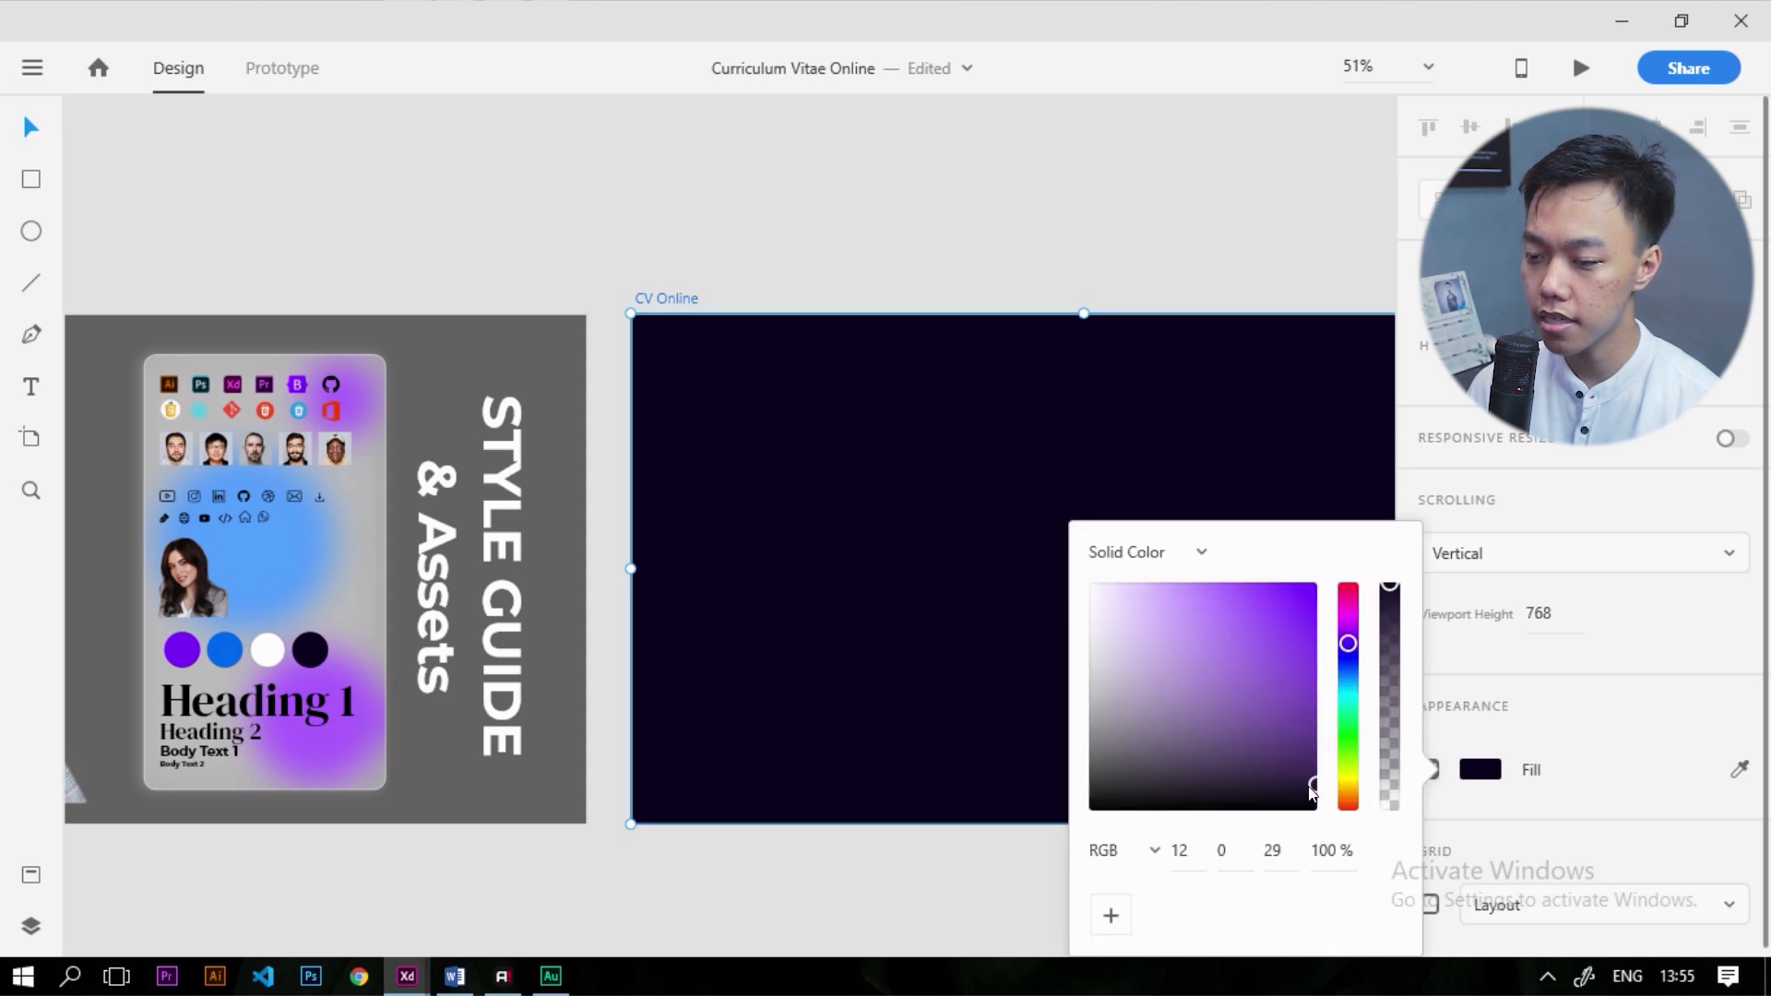
left_click(873, 219)
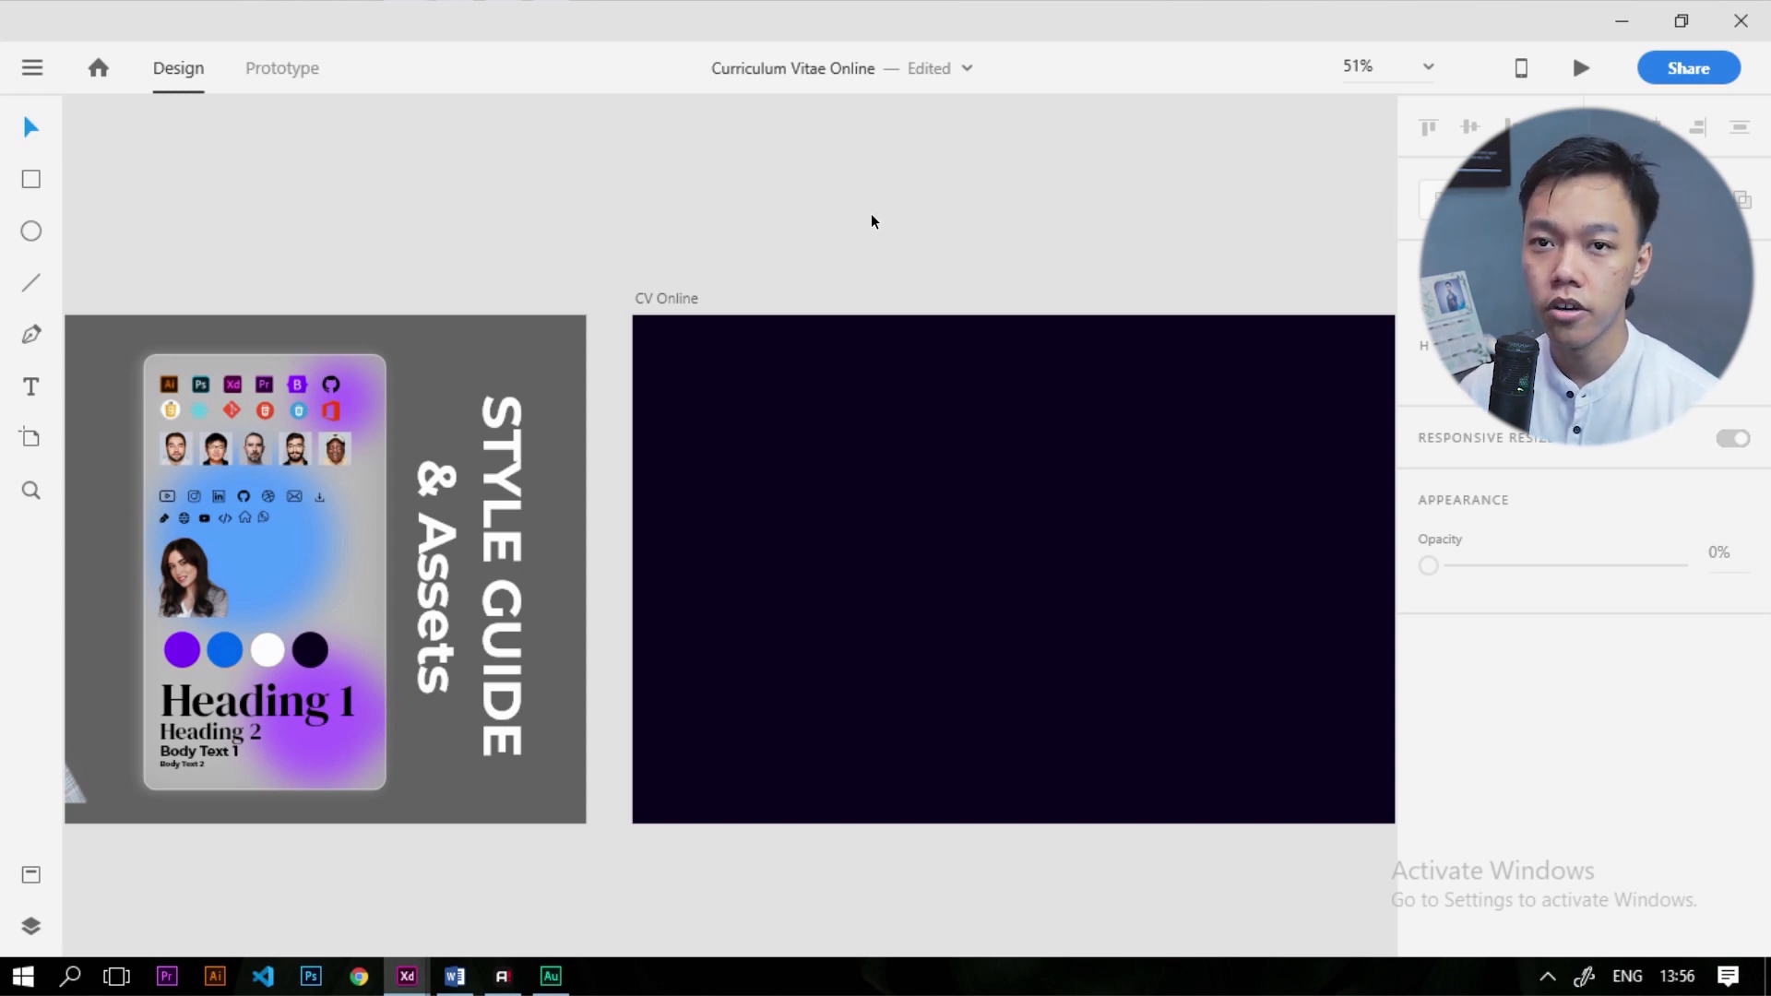
scroll(662, 360, "down", 4)
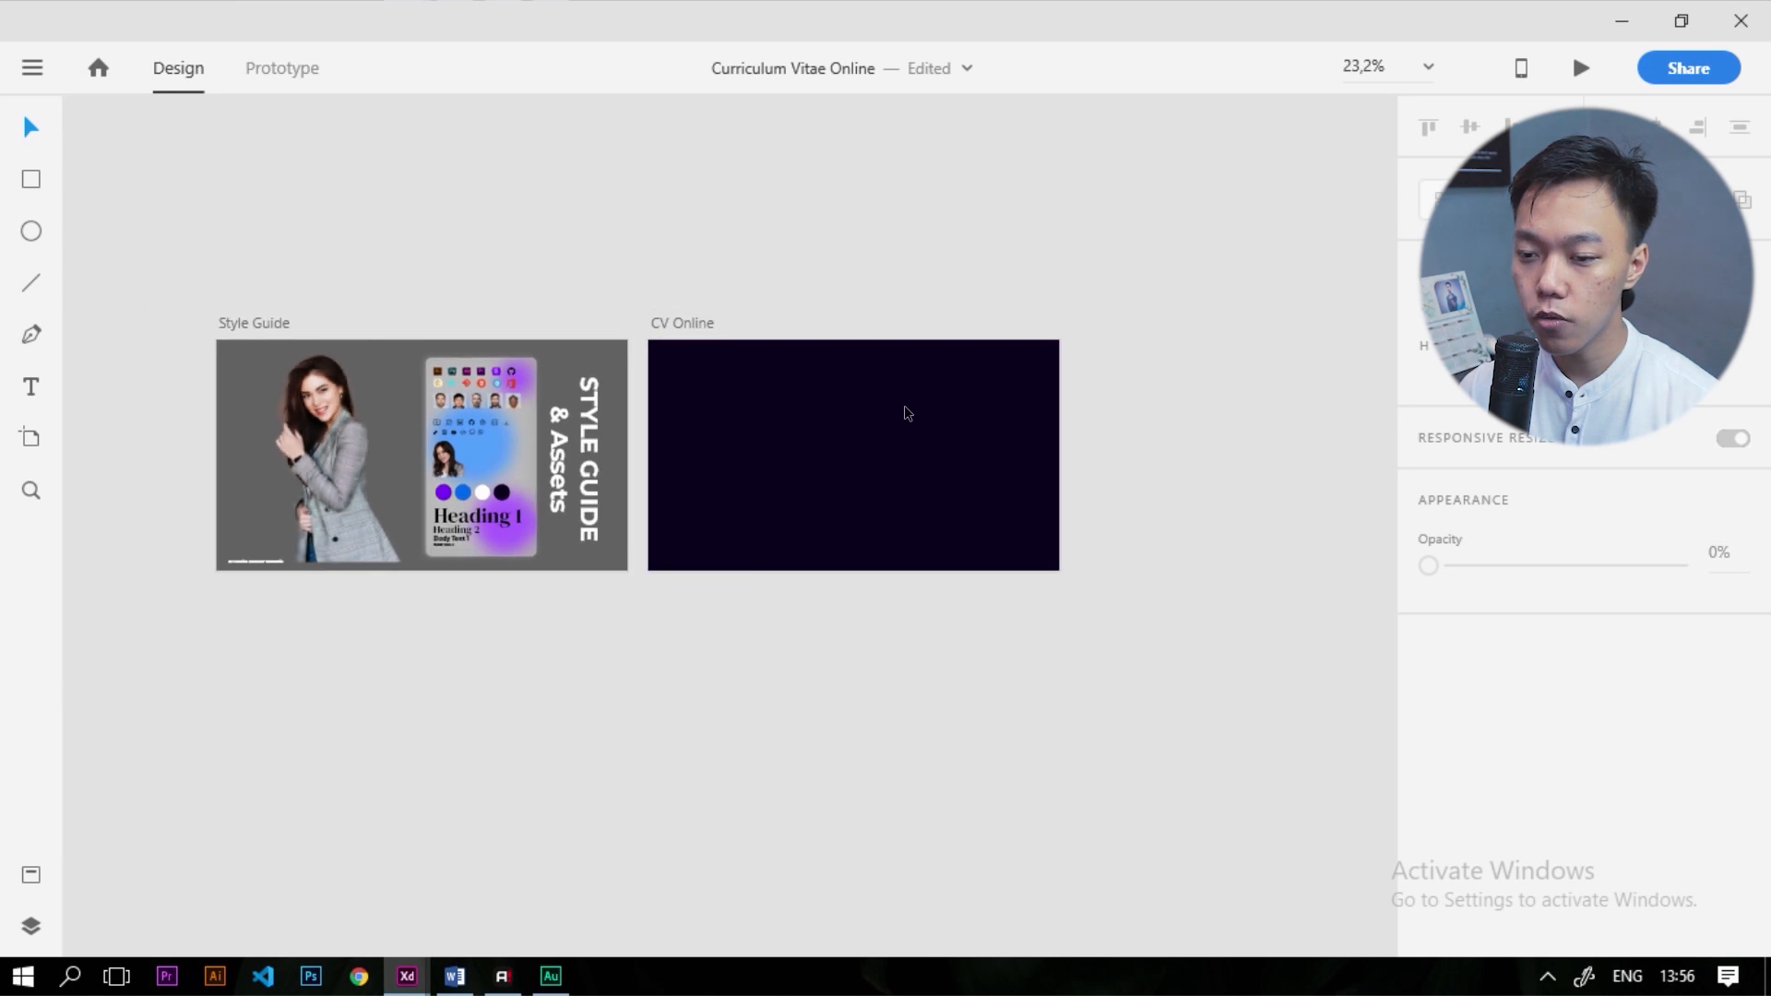
scroll(866, 375, "down", 2)
scroll(929, 393, "up", 4)
scroll(932, 395, "up", 1)
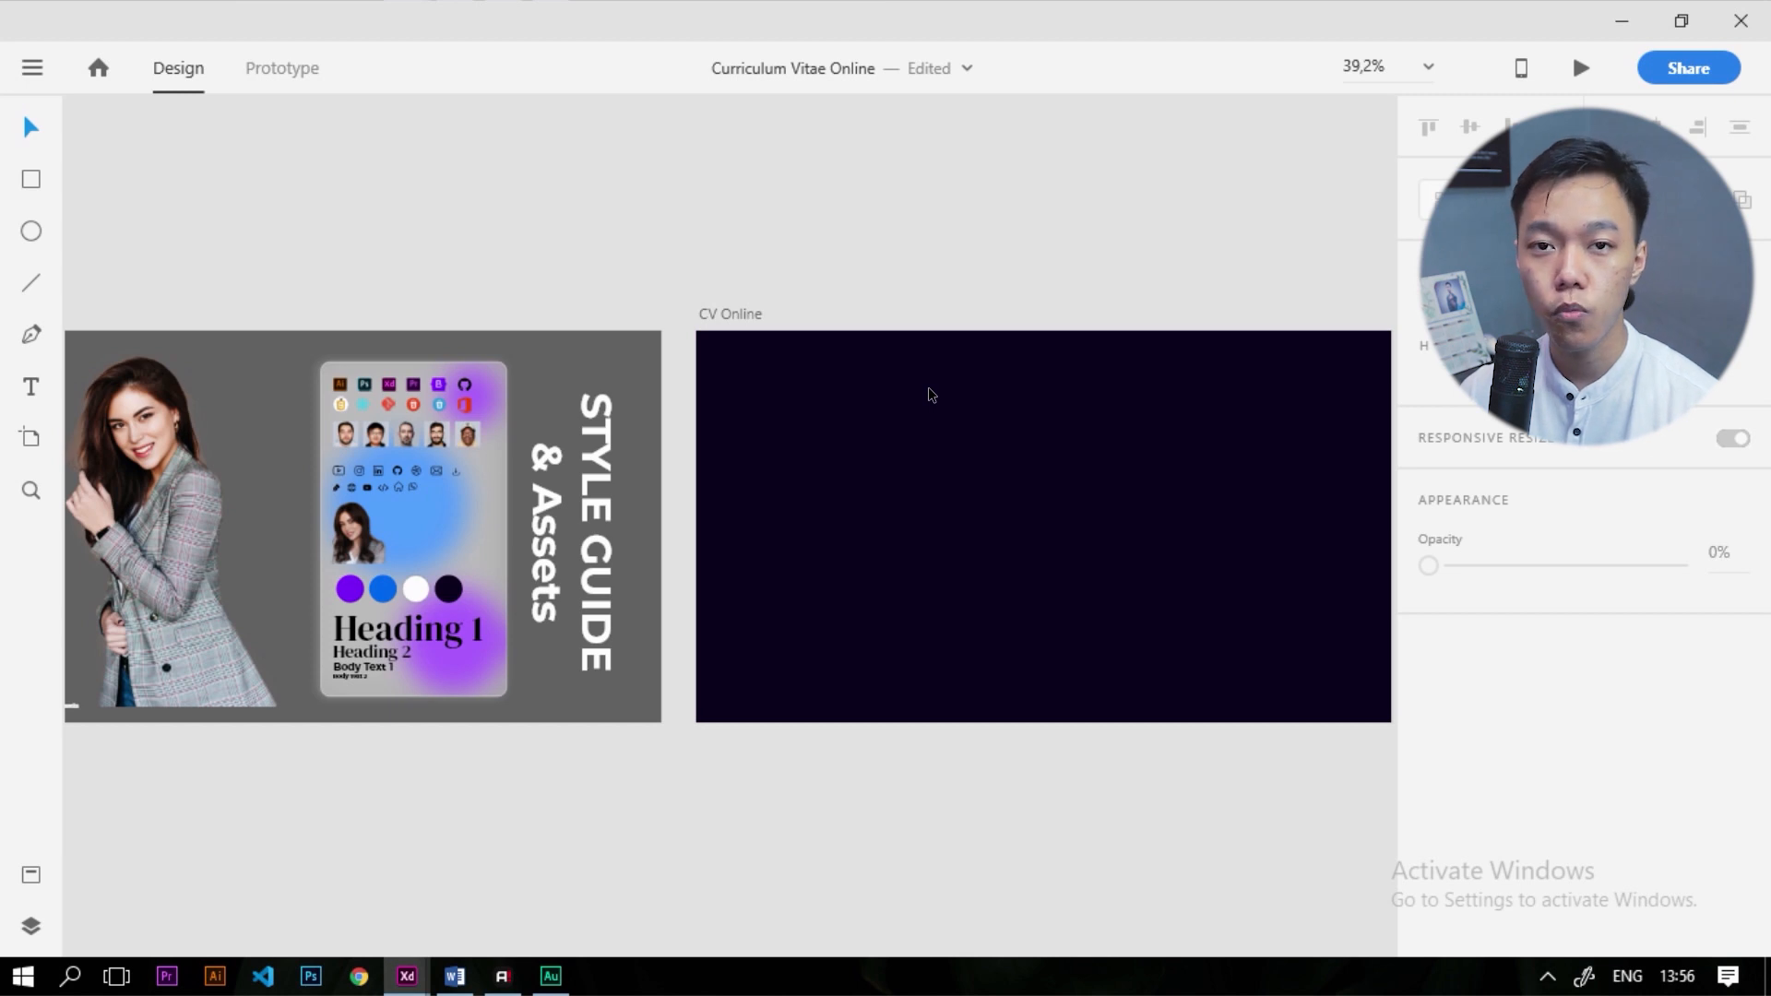
scroll(881, 370, "up", 3)
Type 'Creative Academy' on the CV Online artboard, checking the Body Text 1 style
key("t")
left_click(721, 334)
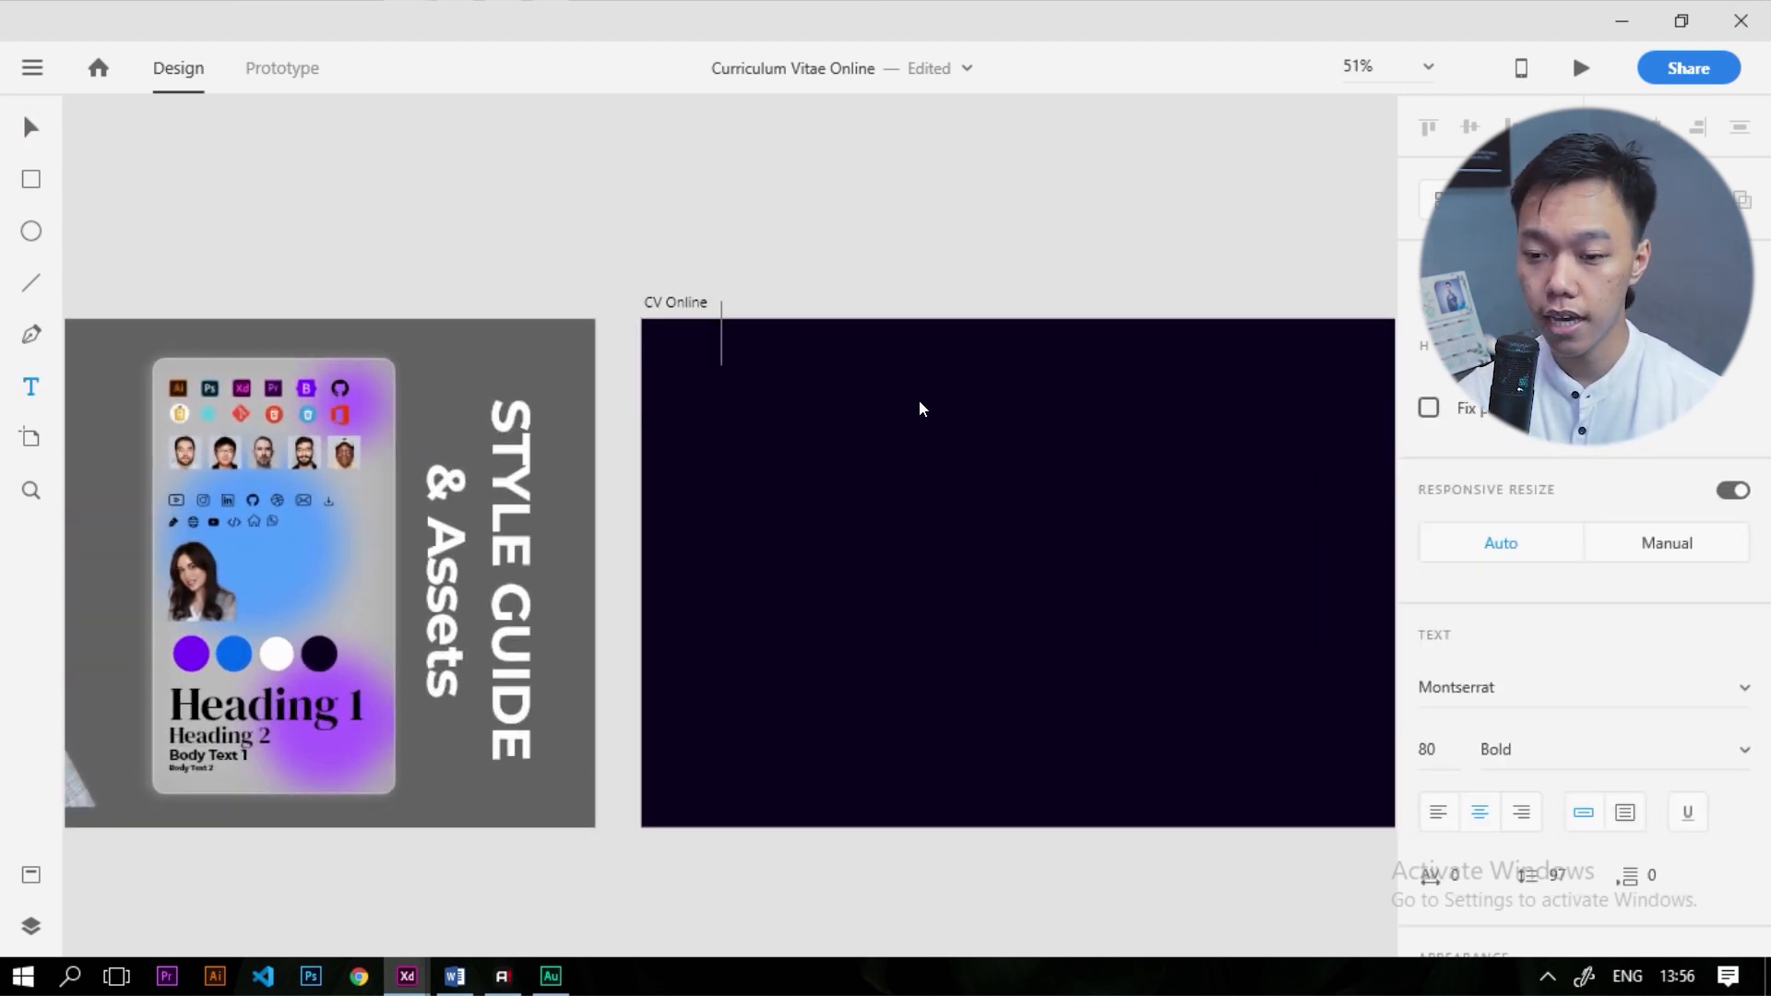
type("Cr")
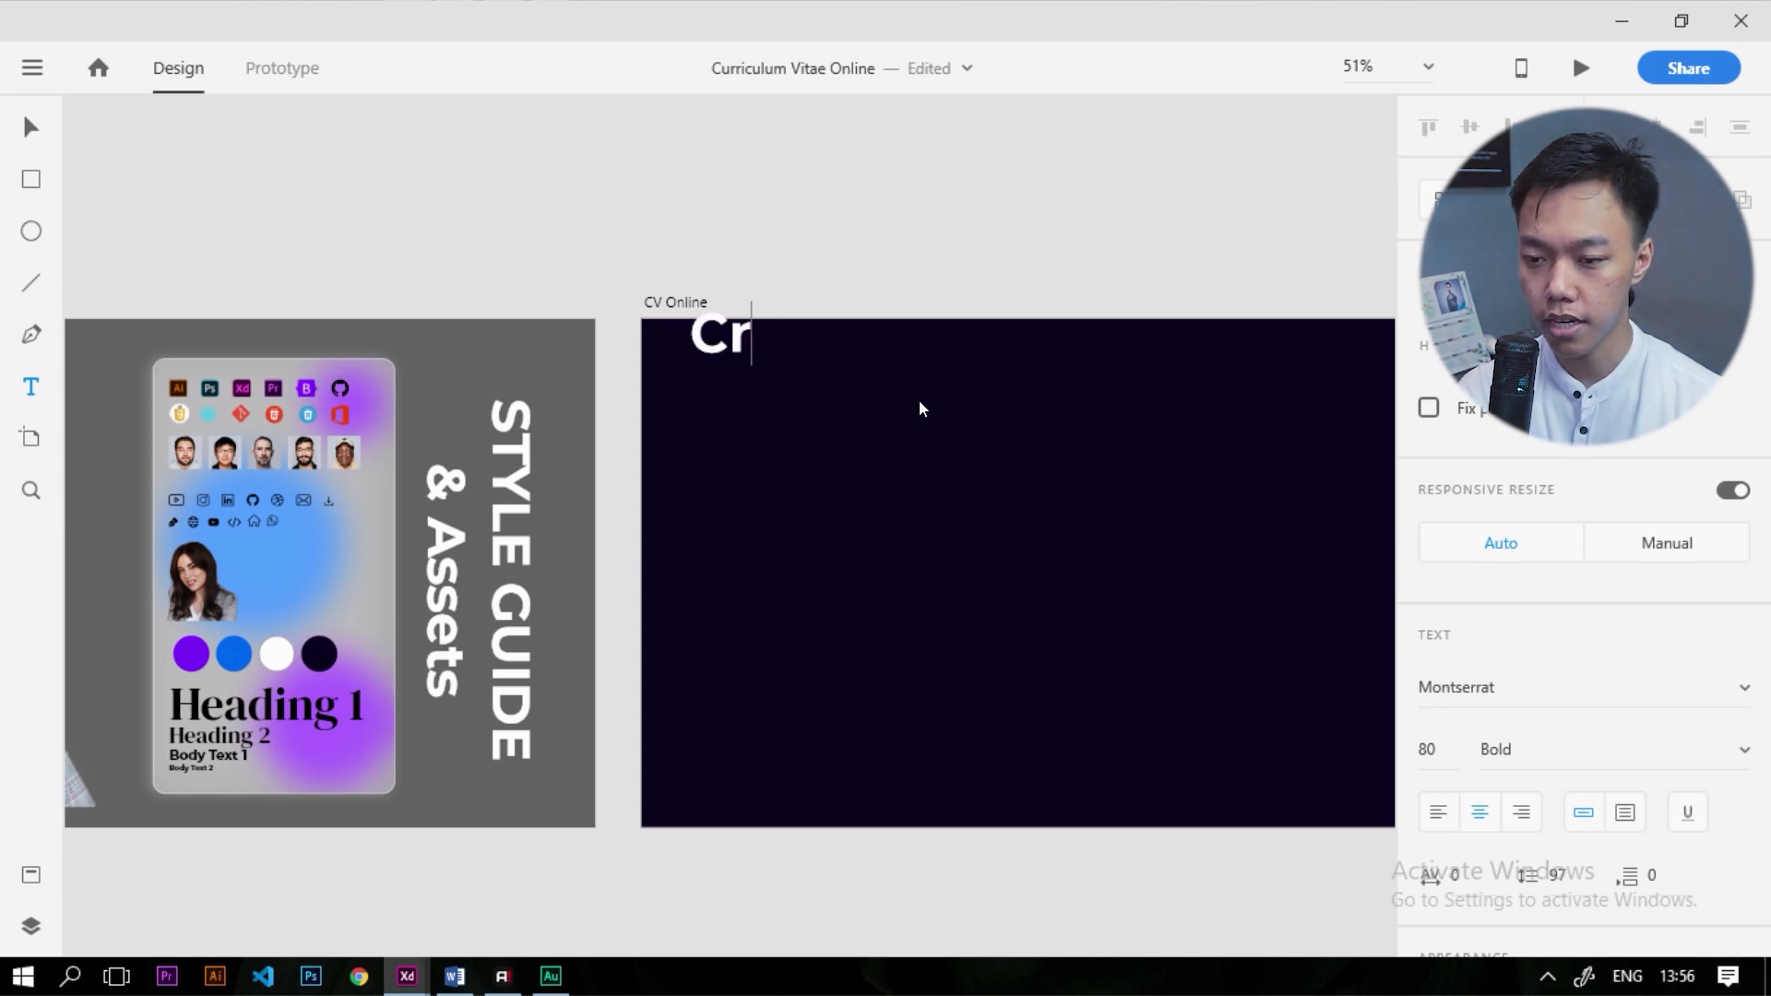
type("eati")
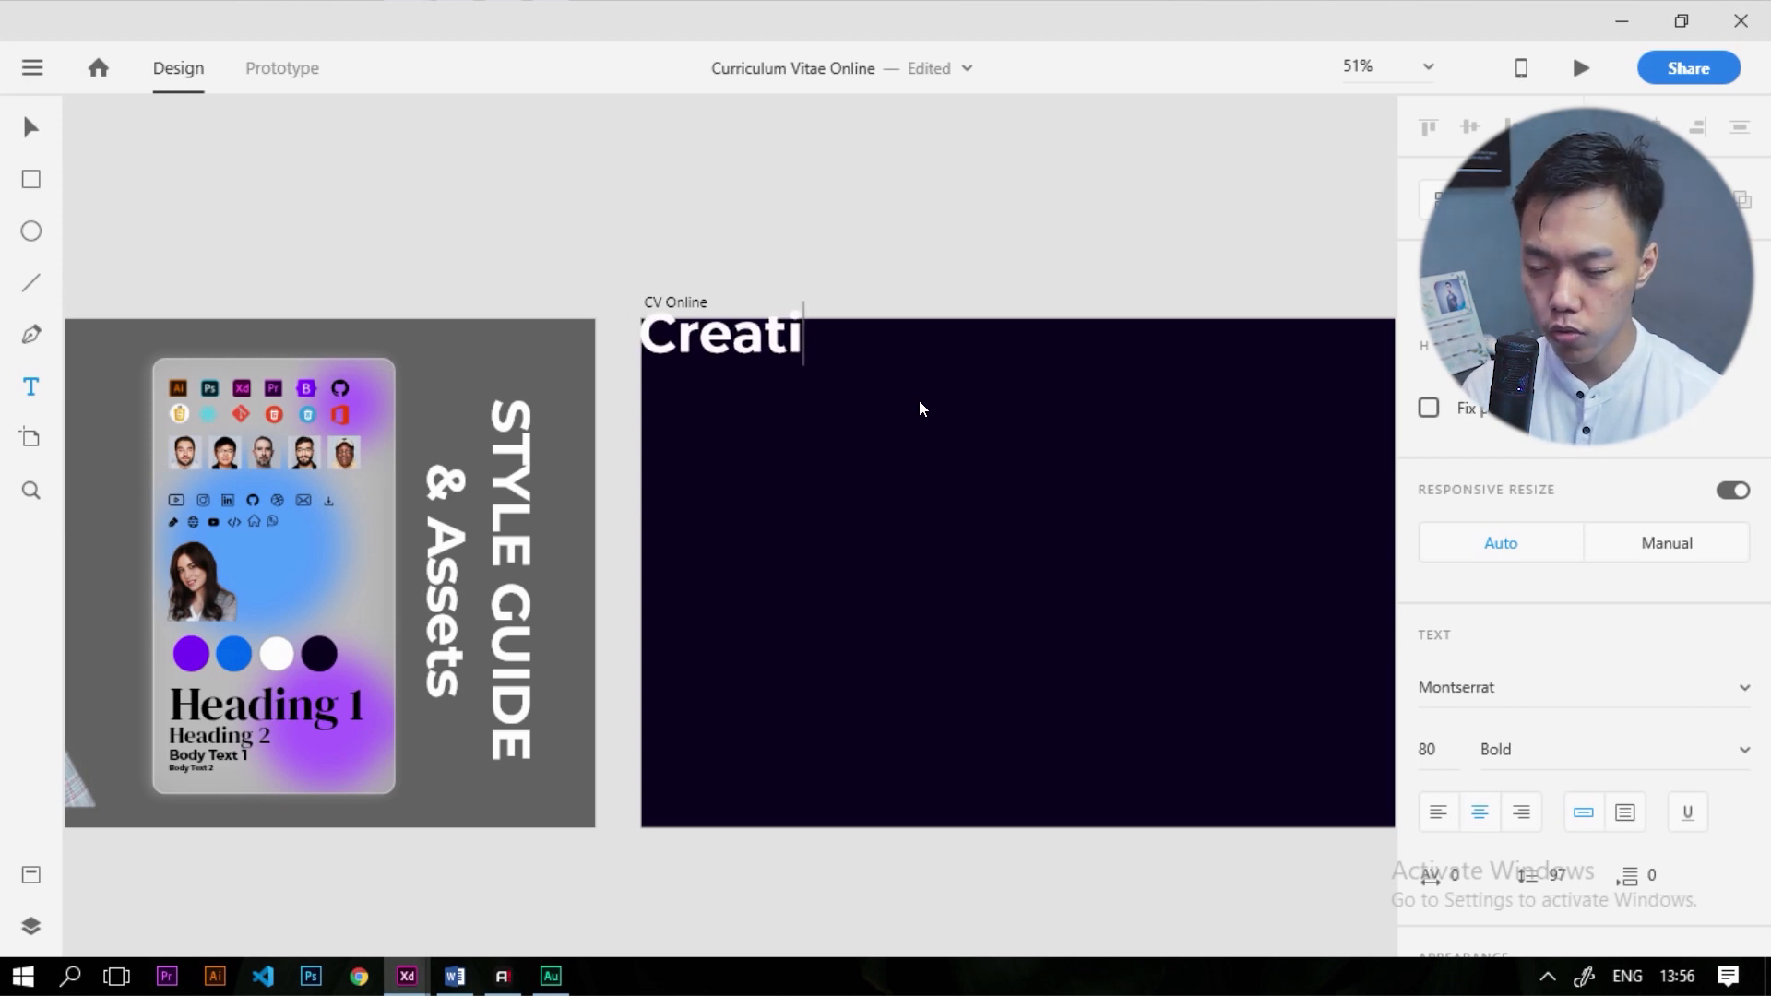
type("ve Academy")
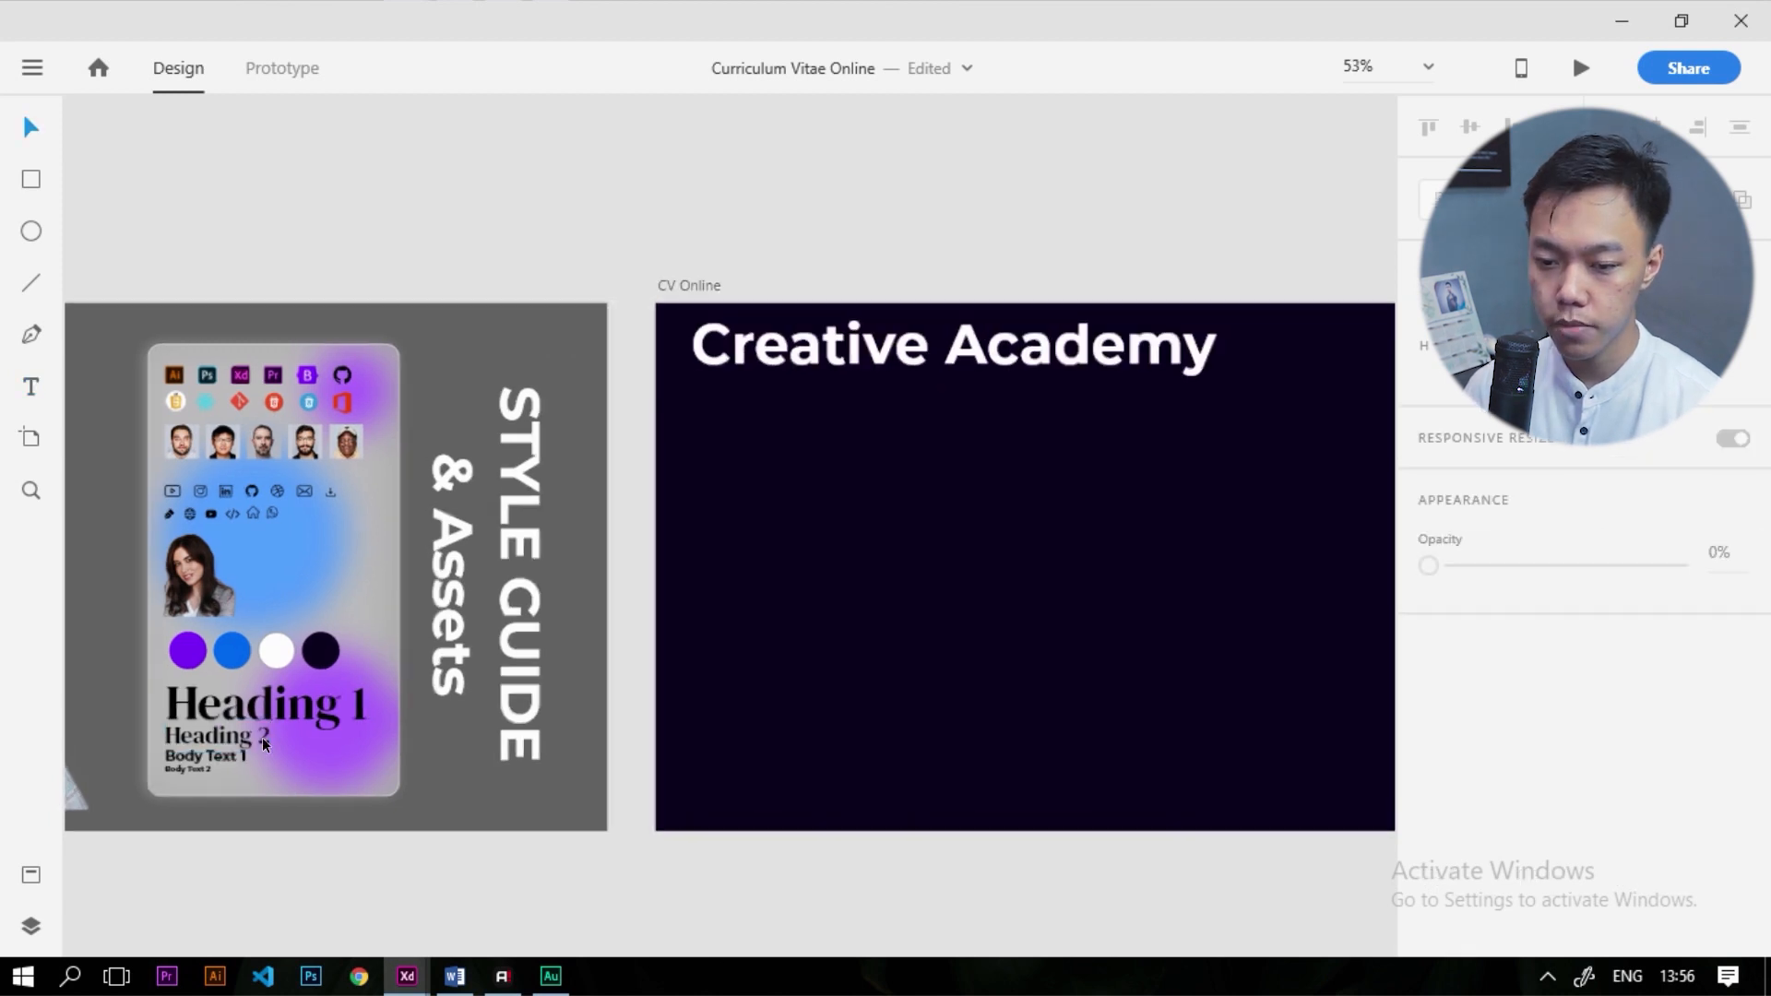
scroll(263, 742, "up", 4)
left_click(198, 778)
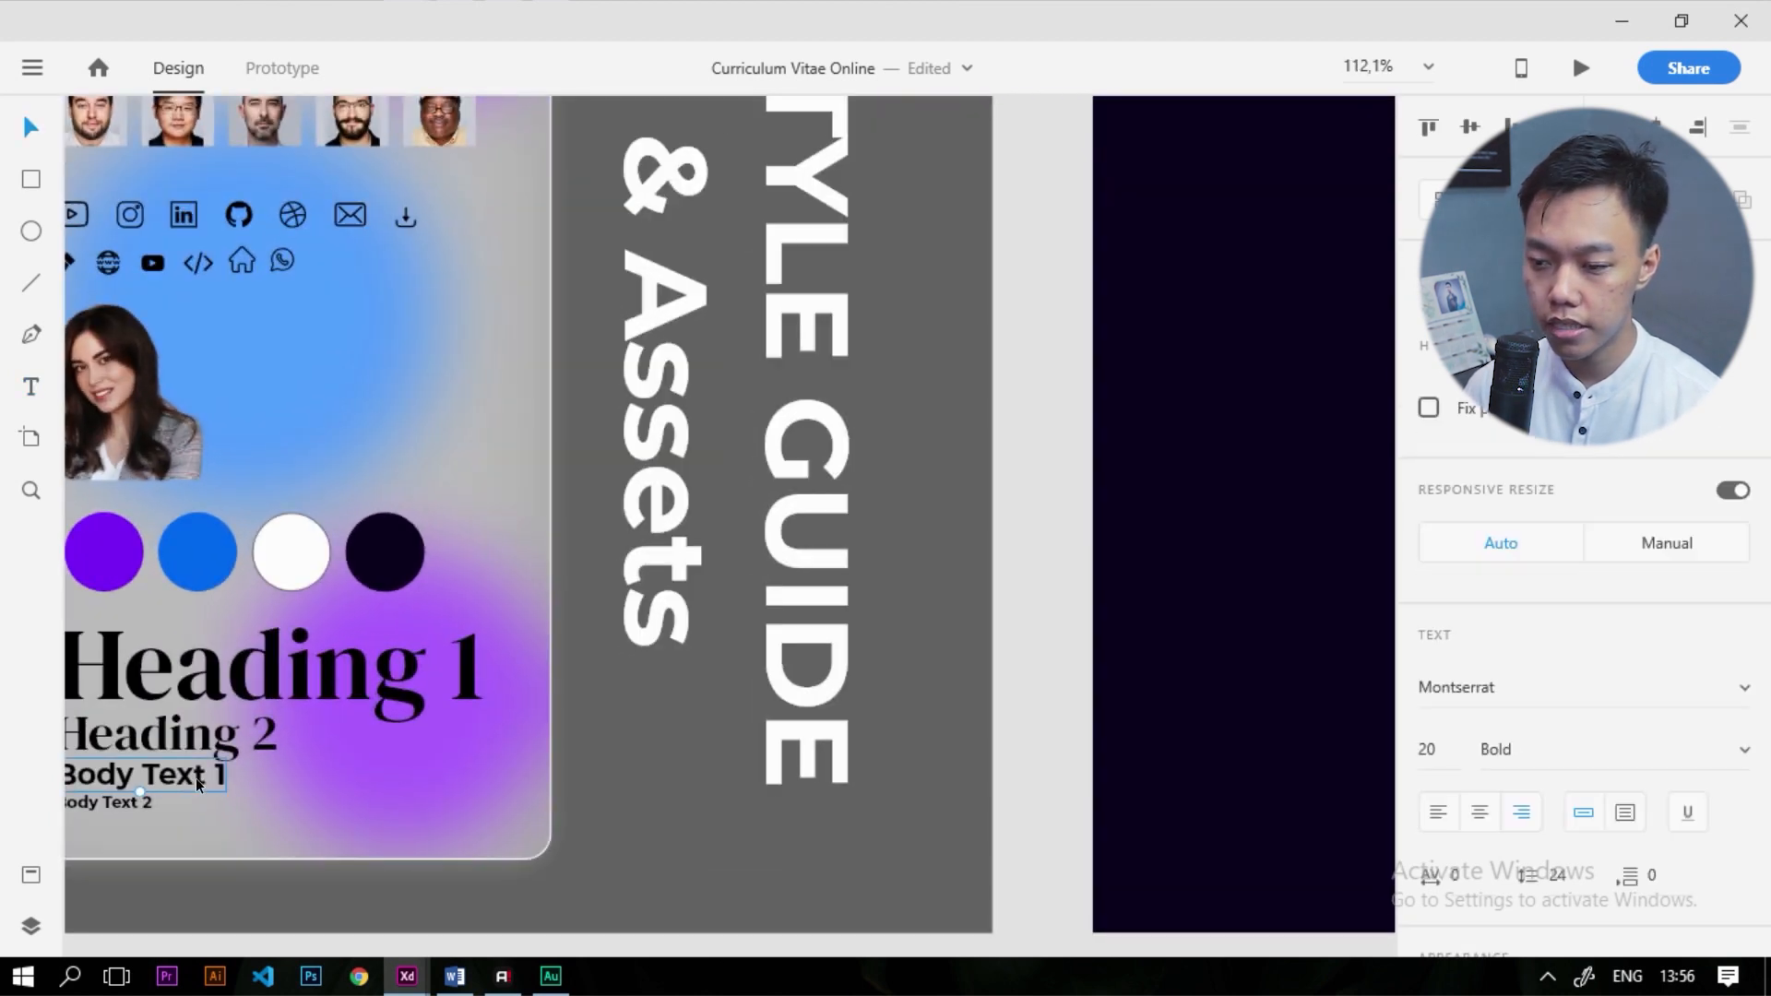
scroll(572, 601, "down", 5)
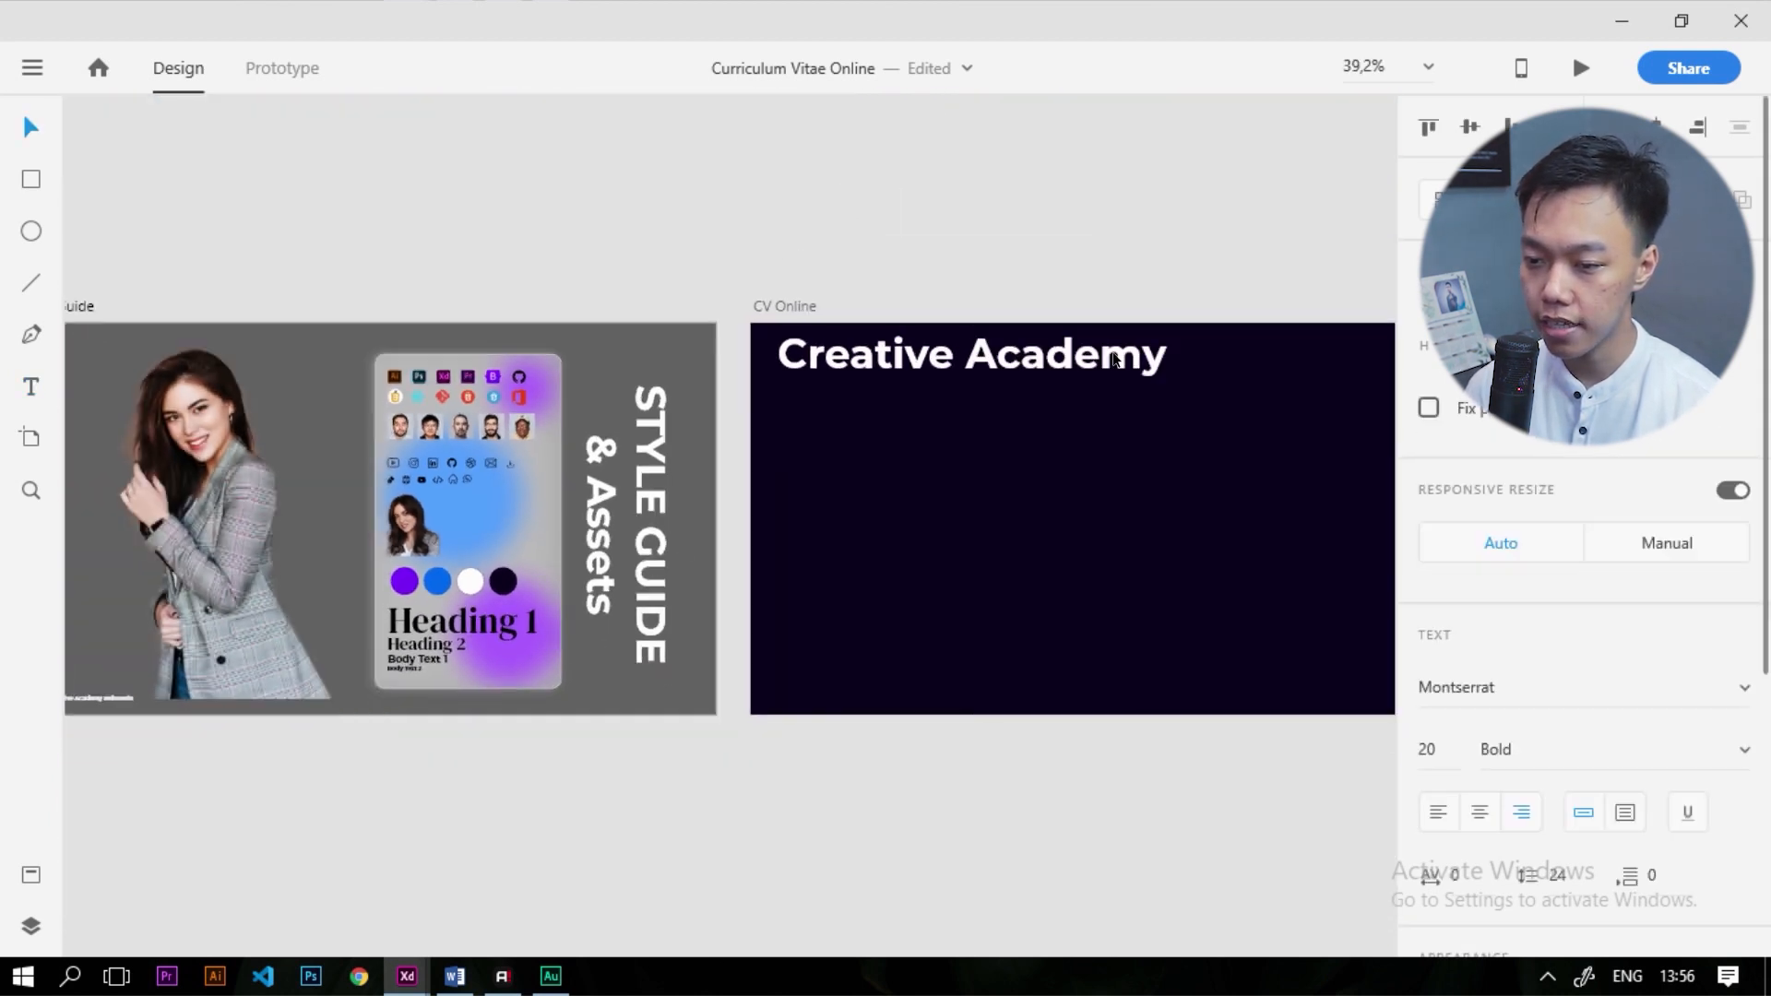
Set the Creative Academy heading's font size to 20
left_click(1100, 371)
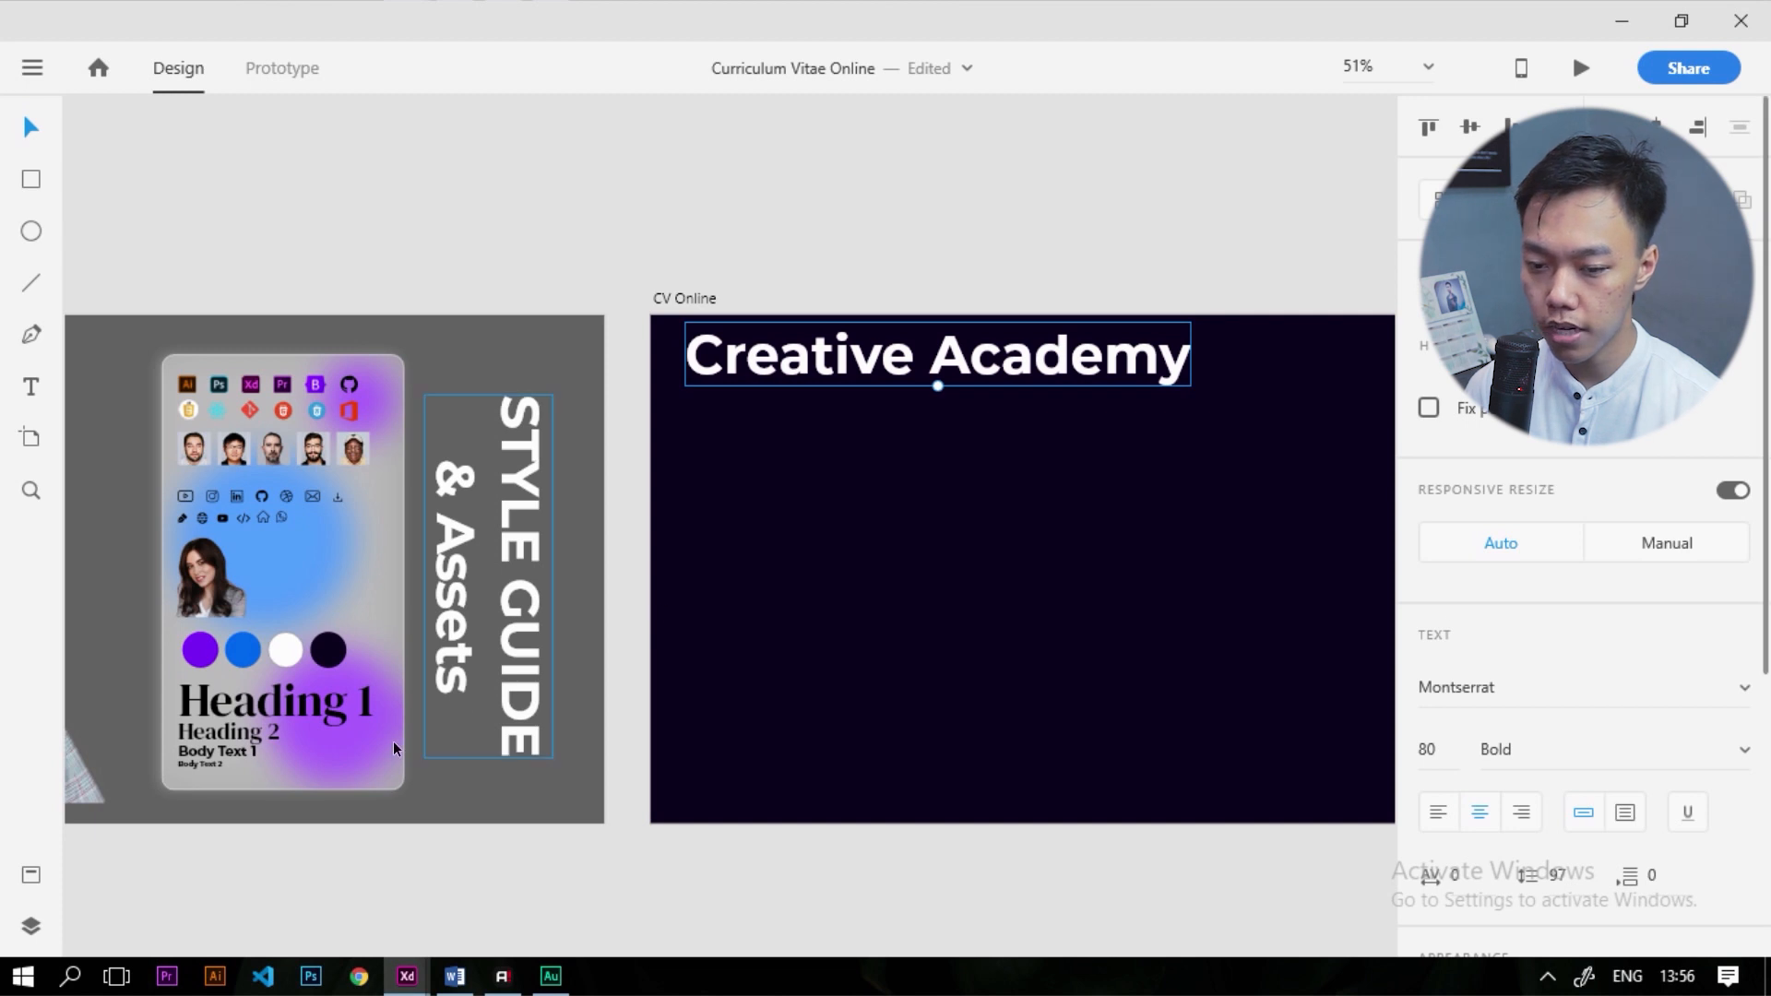
left_click_drag(1427, 749, 1485, 750)
type("30")
key("Return")
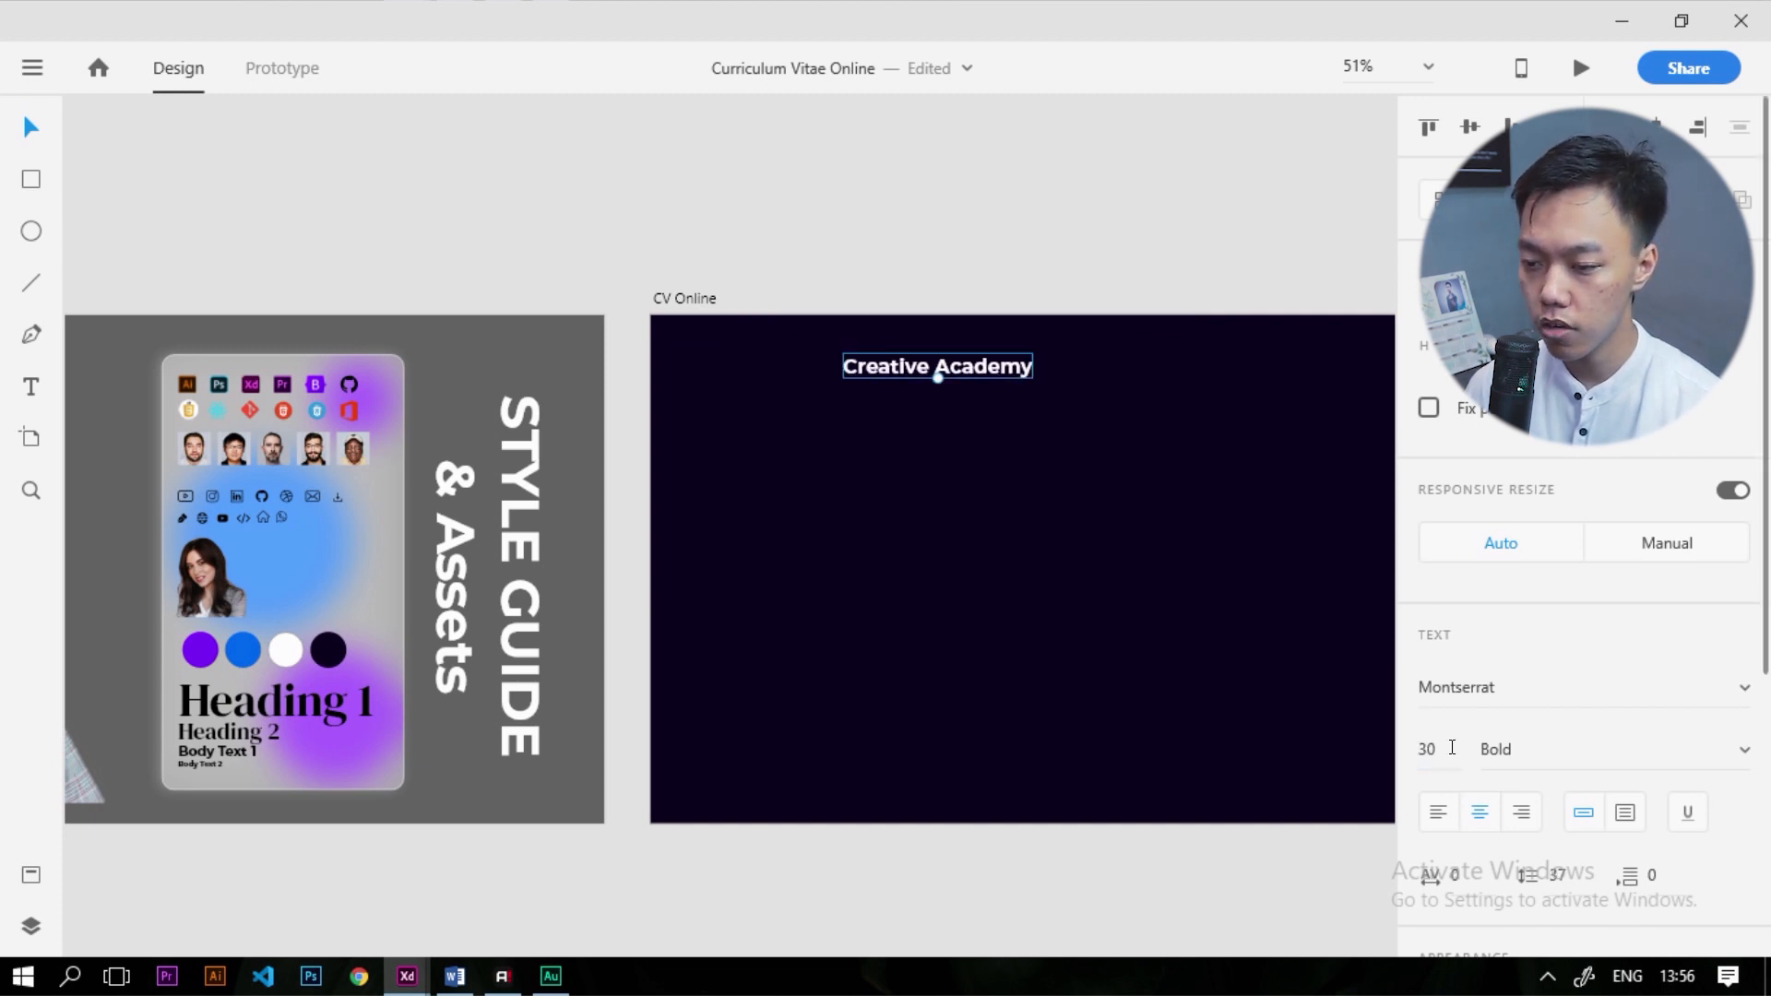
type("20")
key("Return")
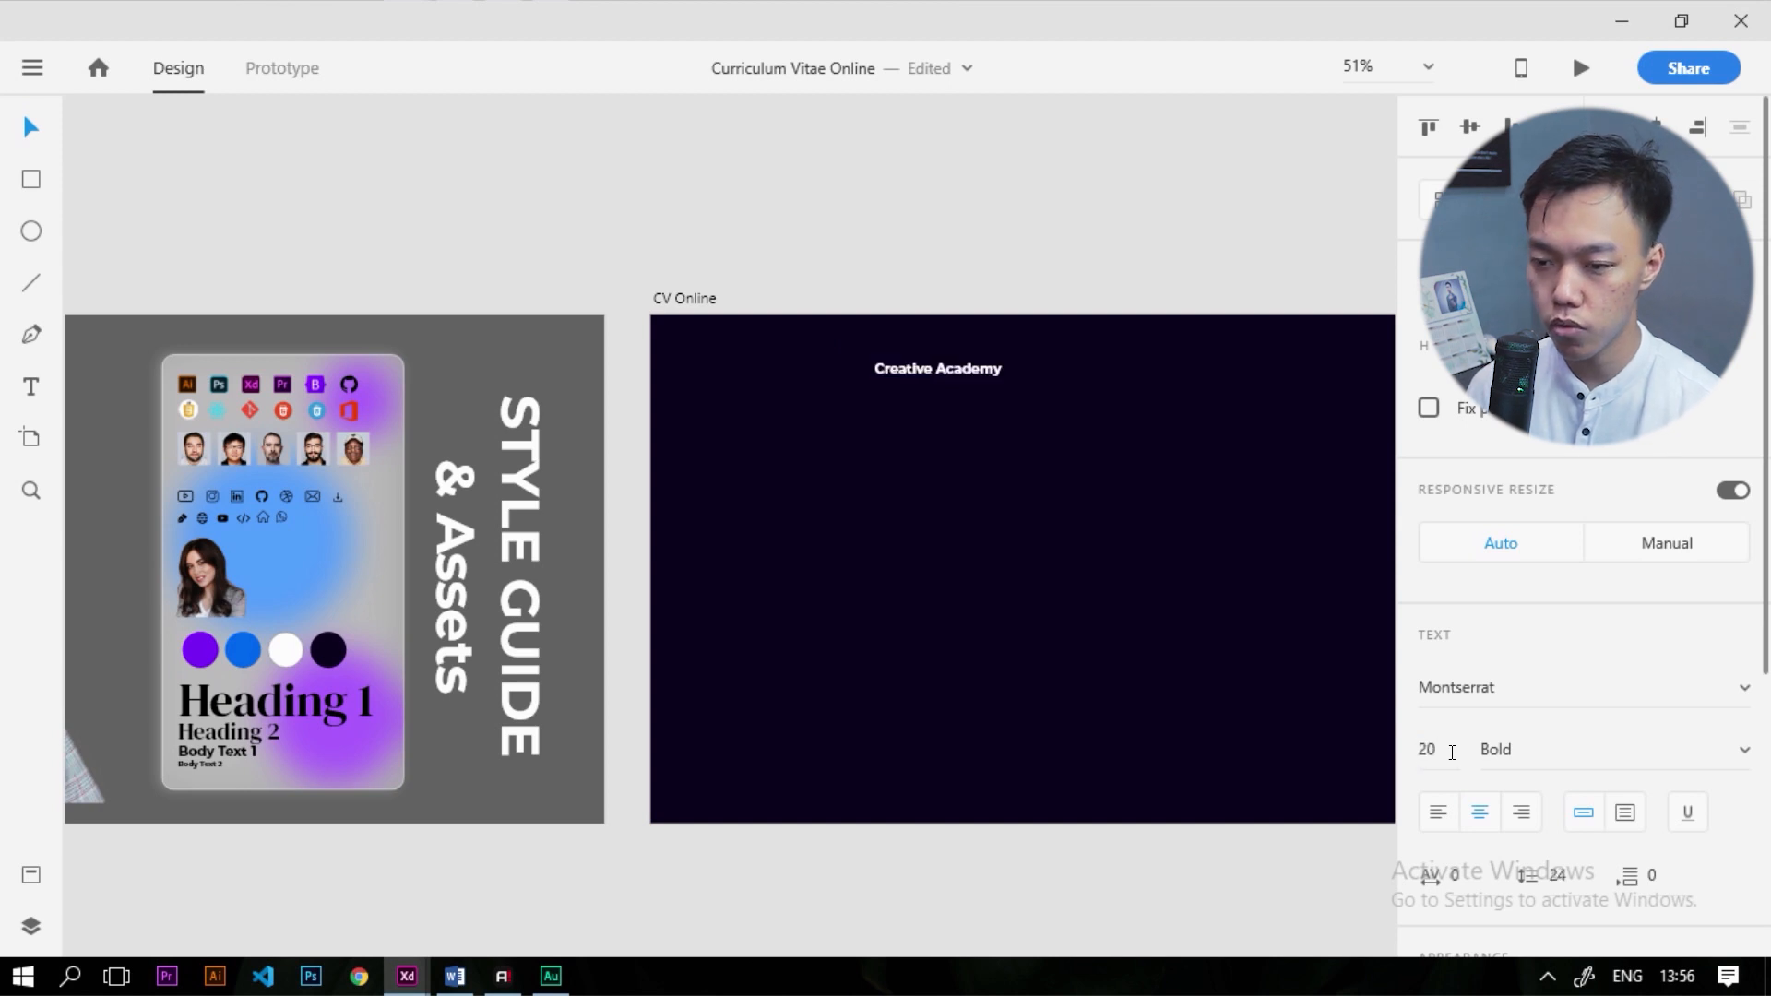
Move the heading to the artboard's top-left and make it Montserrat Medium
left_click(821, 319)
left_click_drag(926, 381, 757, 354)
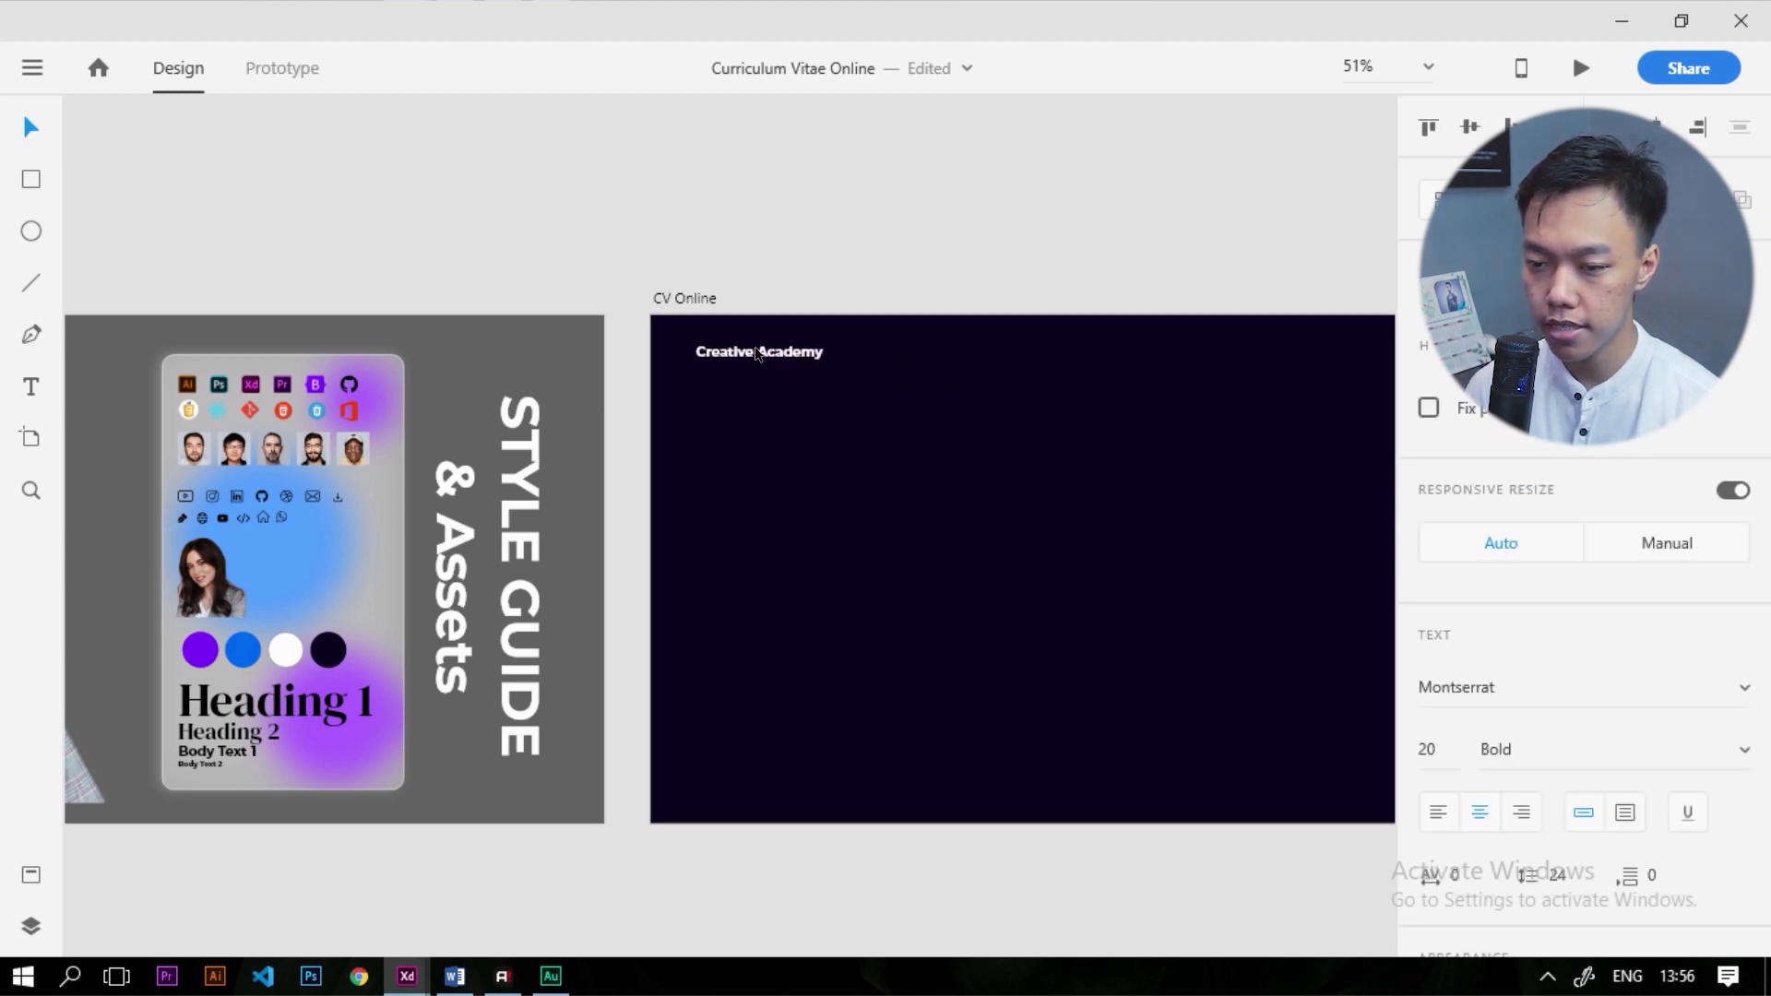
scroll(757, 356, "up", 5)
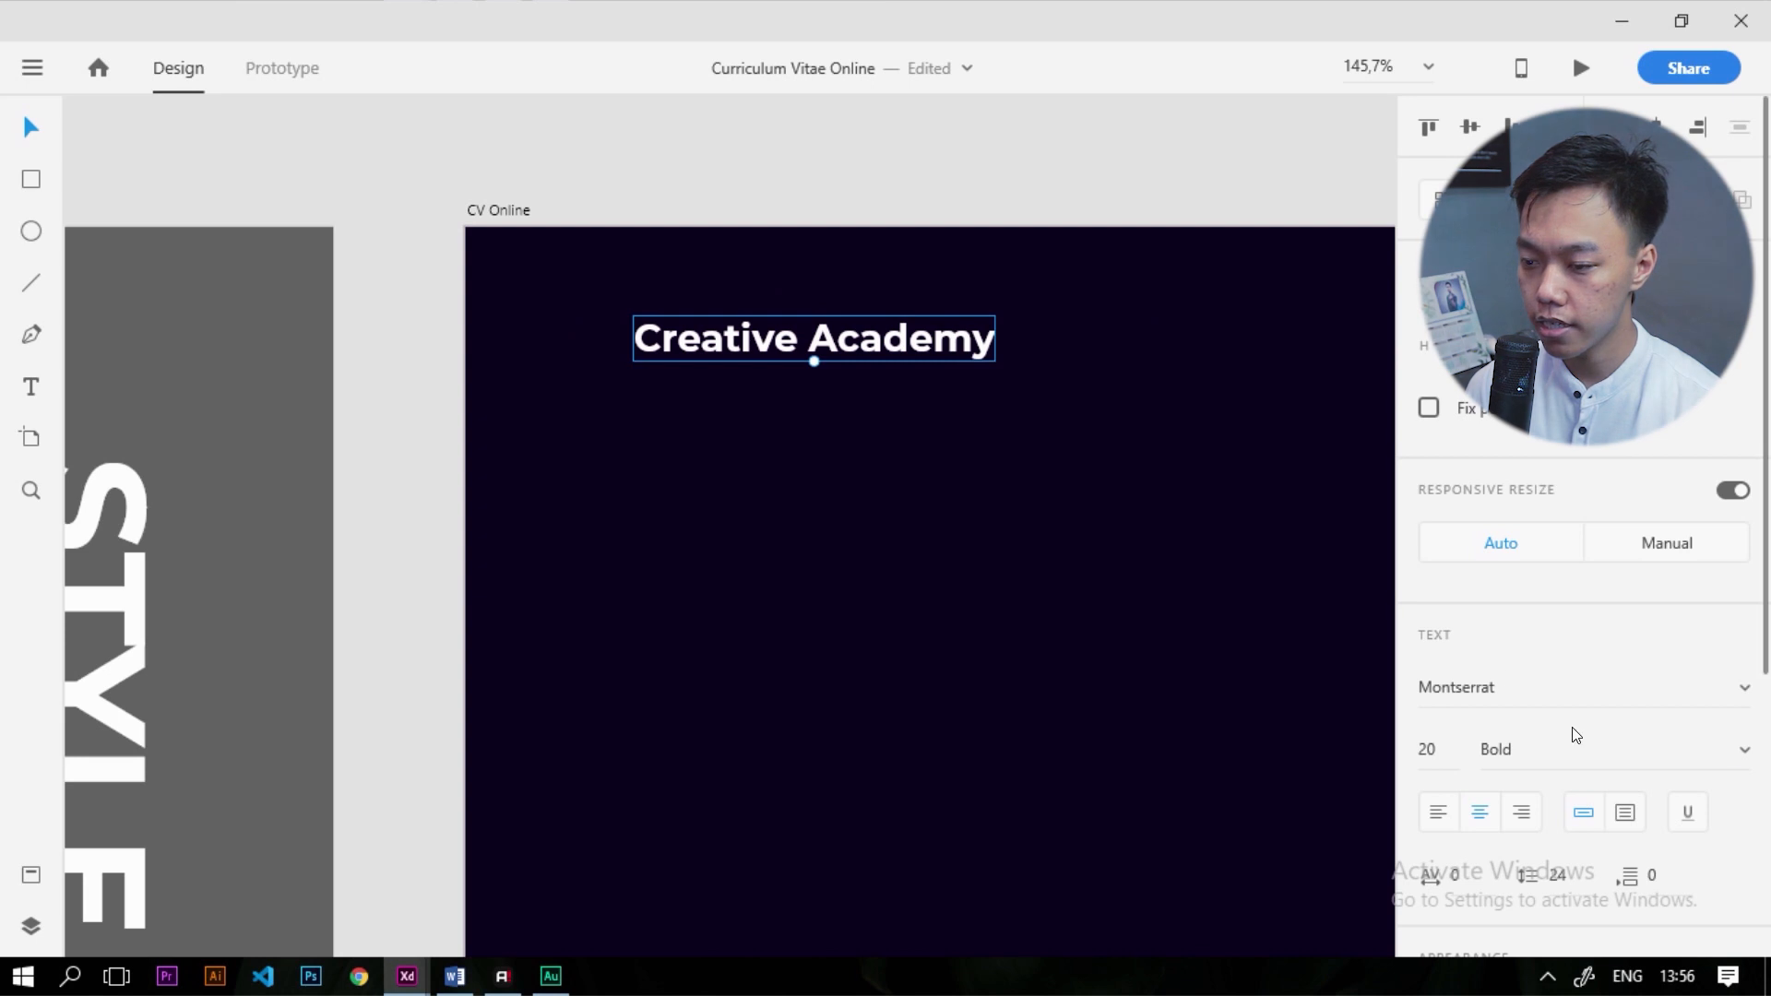
left_click(1743, 752)
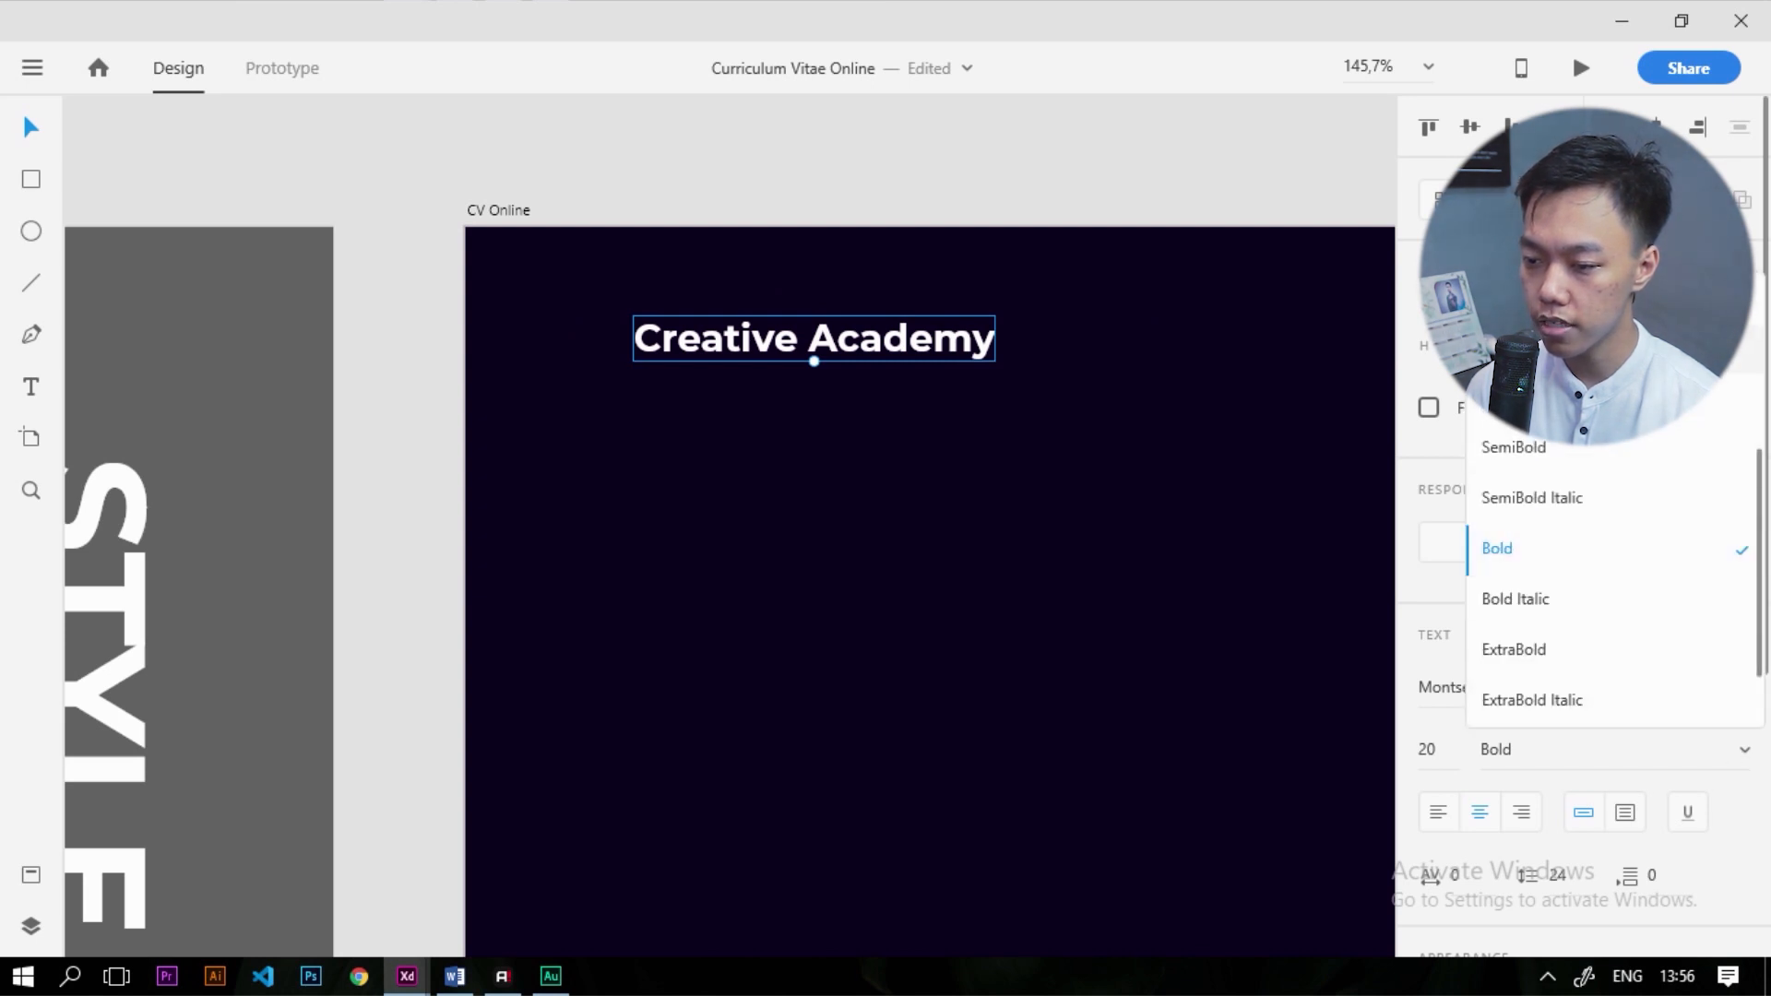
scroll(1561, 588, "up", 2)
left_click(1522, 478)
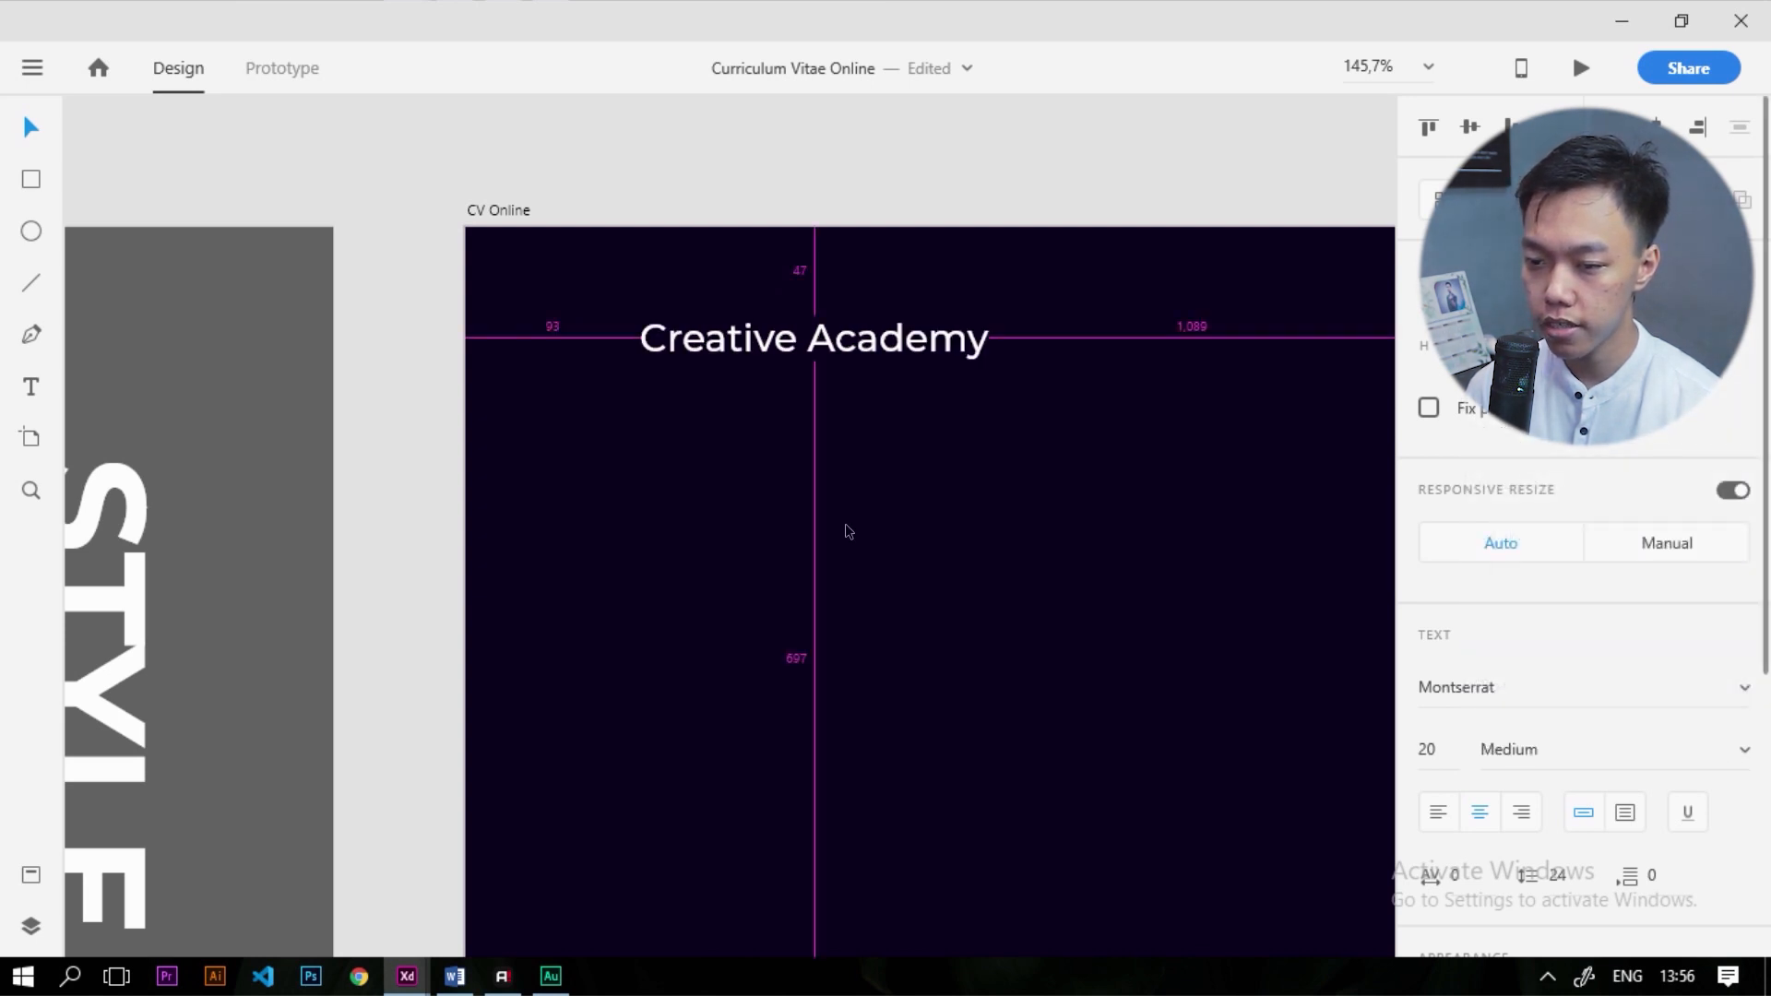
scroll(842, 526, "down", 5)
scroll(1048, 374, "down", 4)
Copy the YouTube icon from the Style Guide onto CV Online and fill it white
scroll(631, 546, "up", 5)
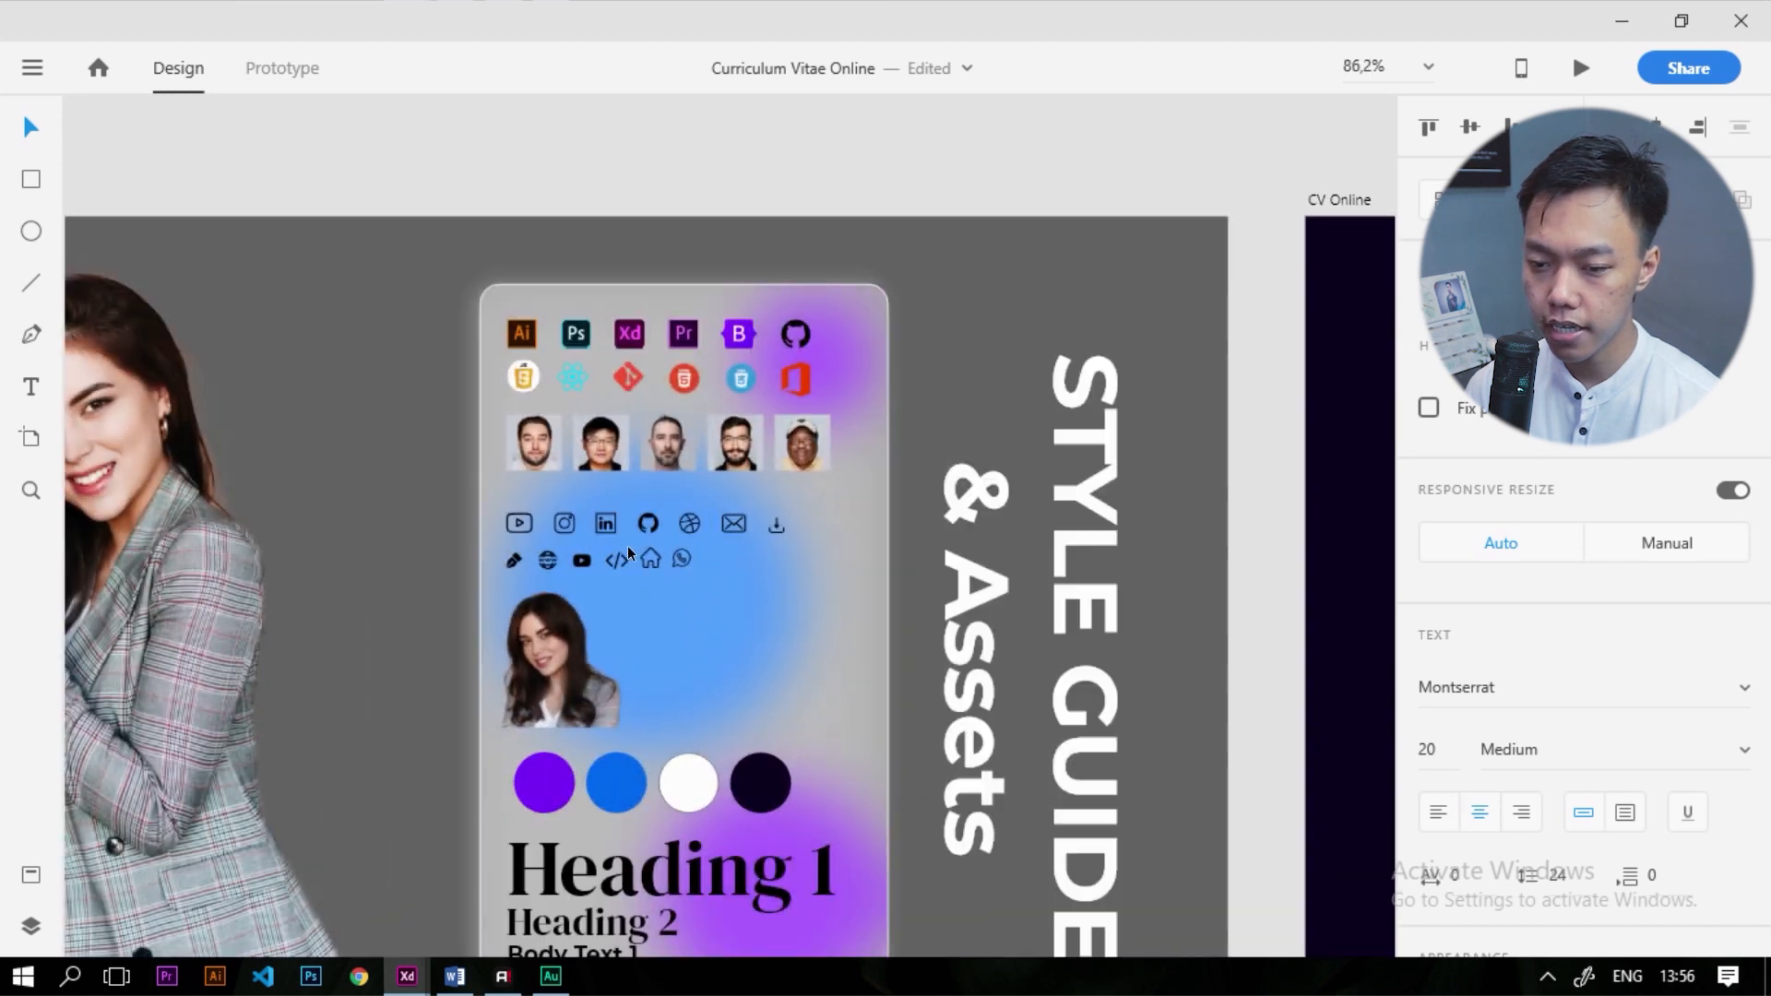
left_click(520, 524)
left_click(579, 562)
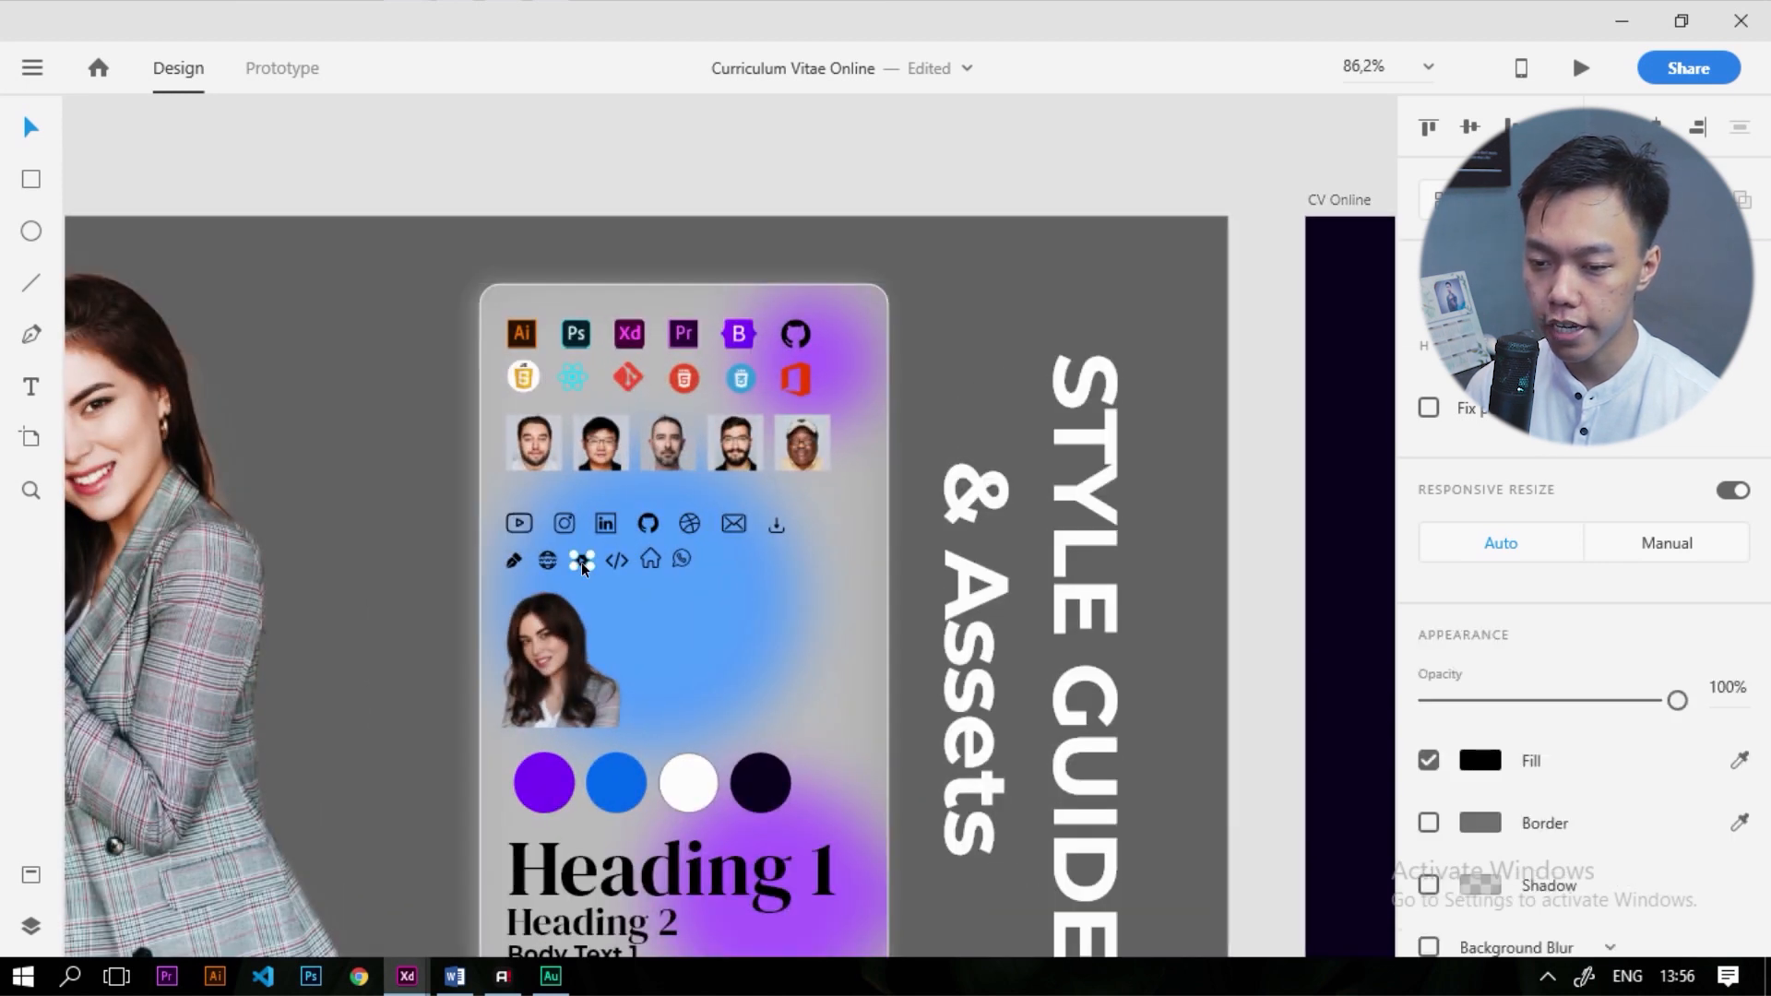
scroll(581, 562, "down", 3)
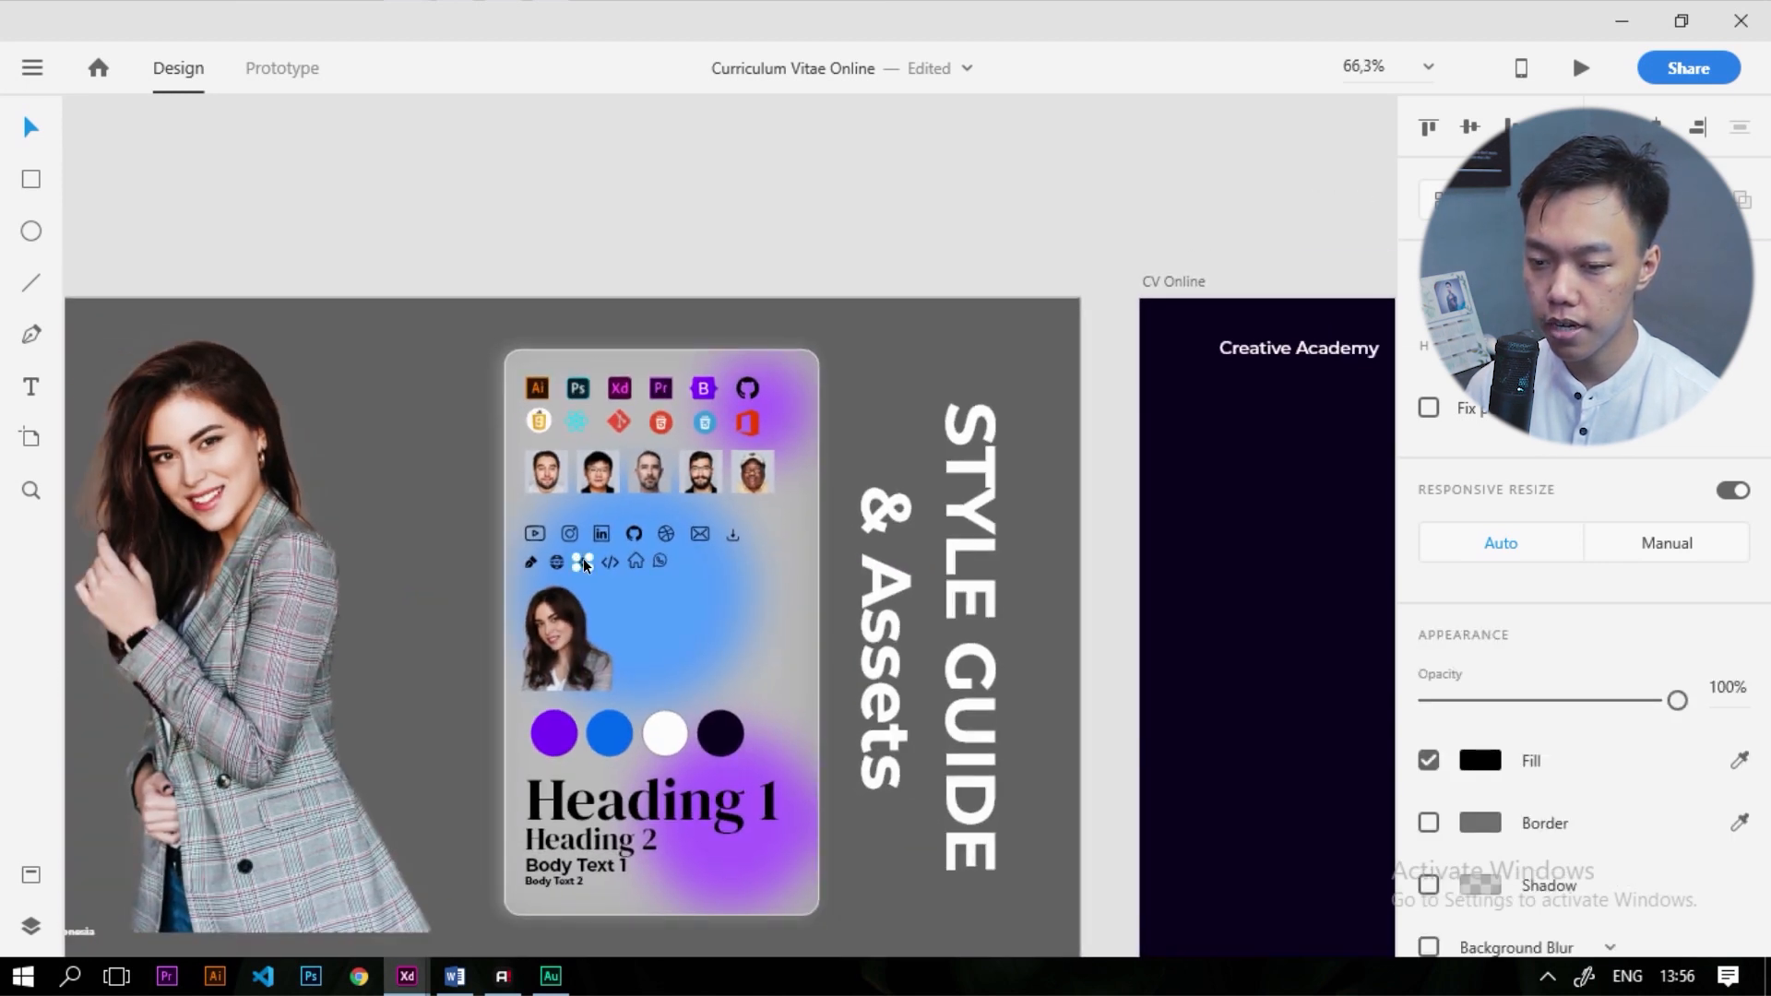
scroll(583, 559, "up", 5)
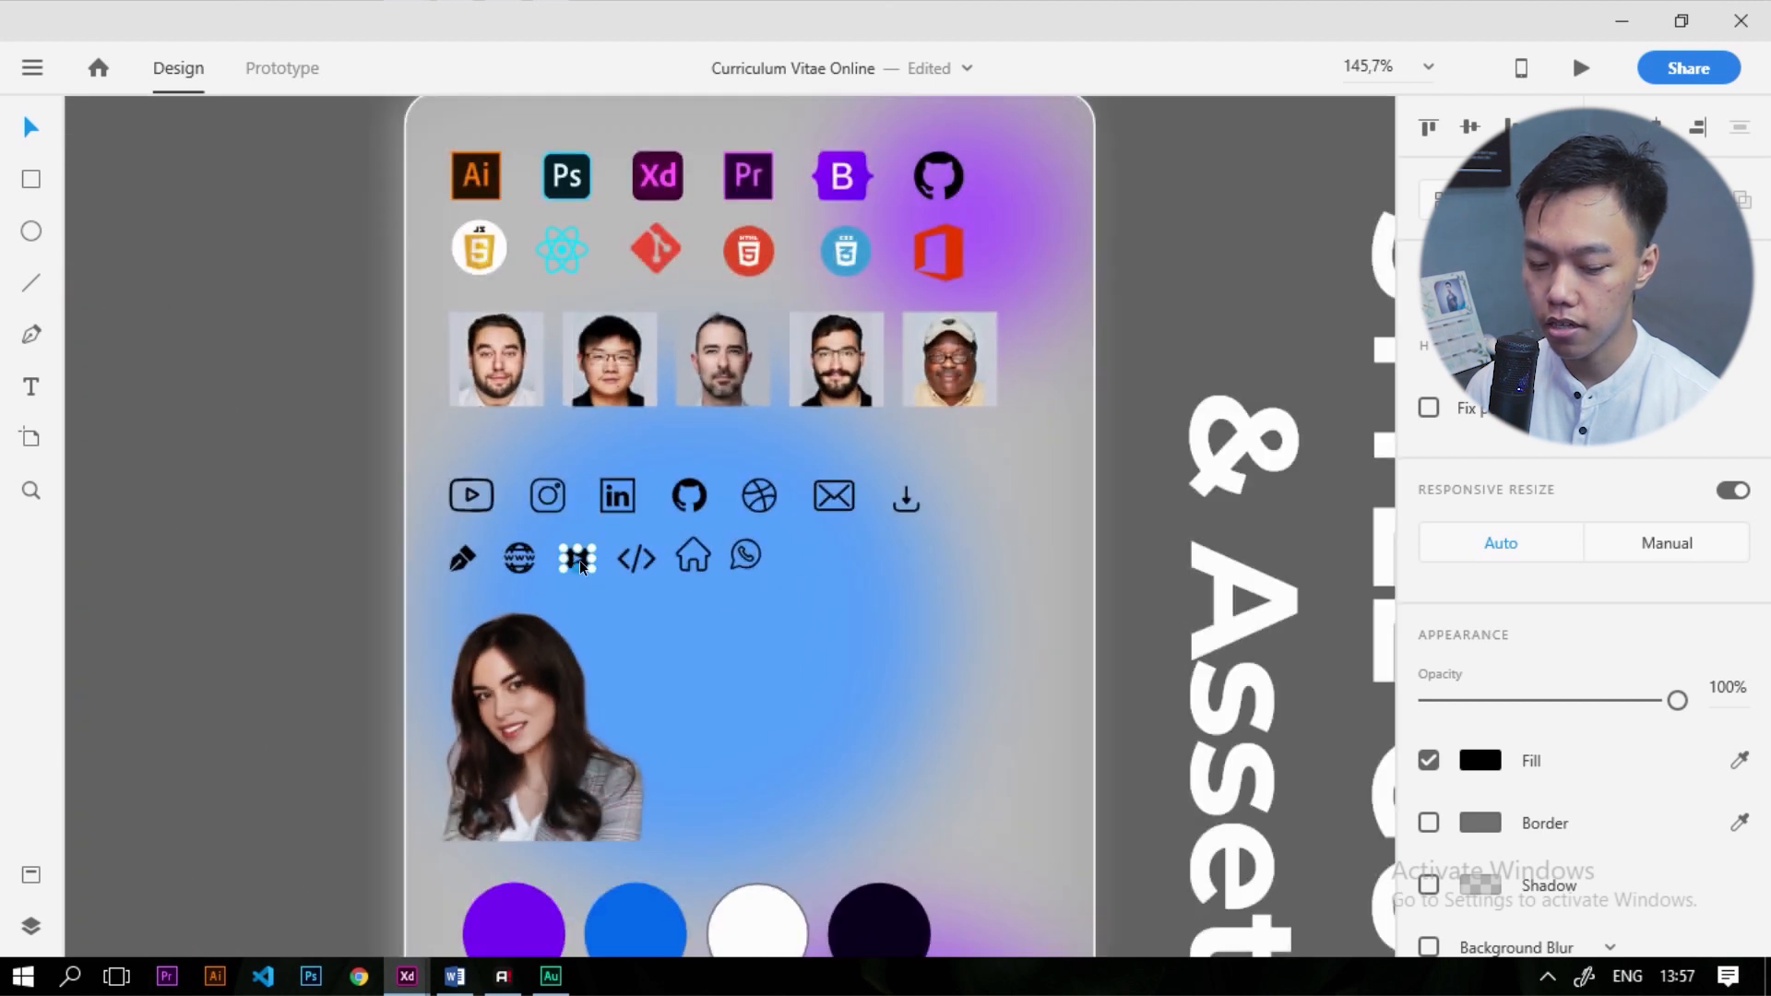
scroll(580, 562, "down", 4)
scroll(831, 517, "up", 2)
left_click(529, 385)
left_click(1317, 732)
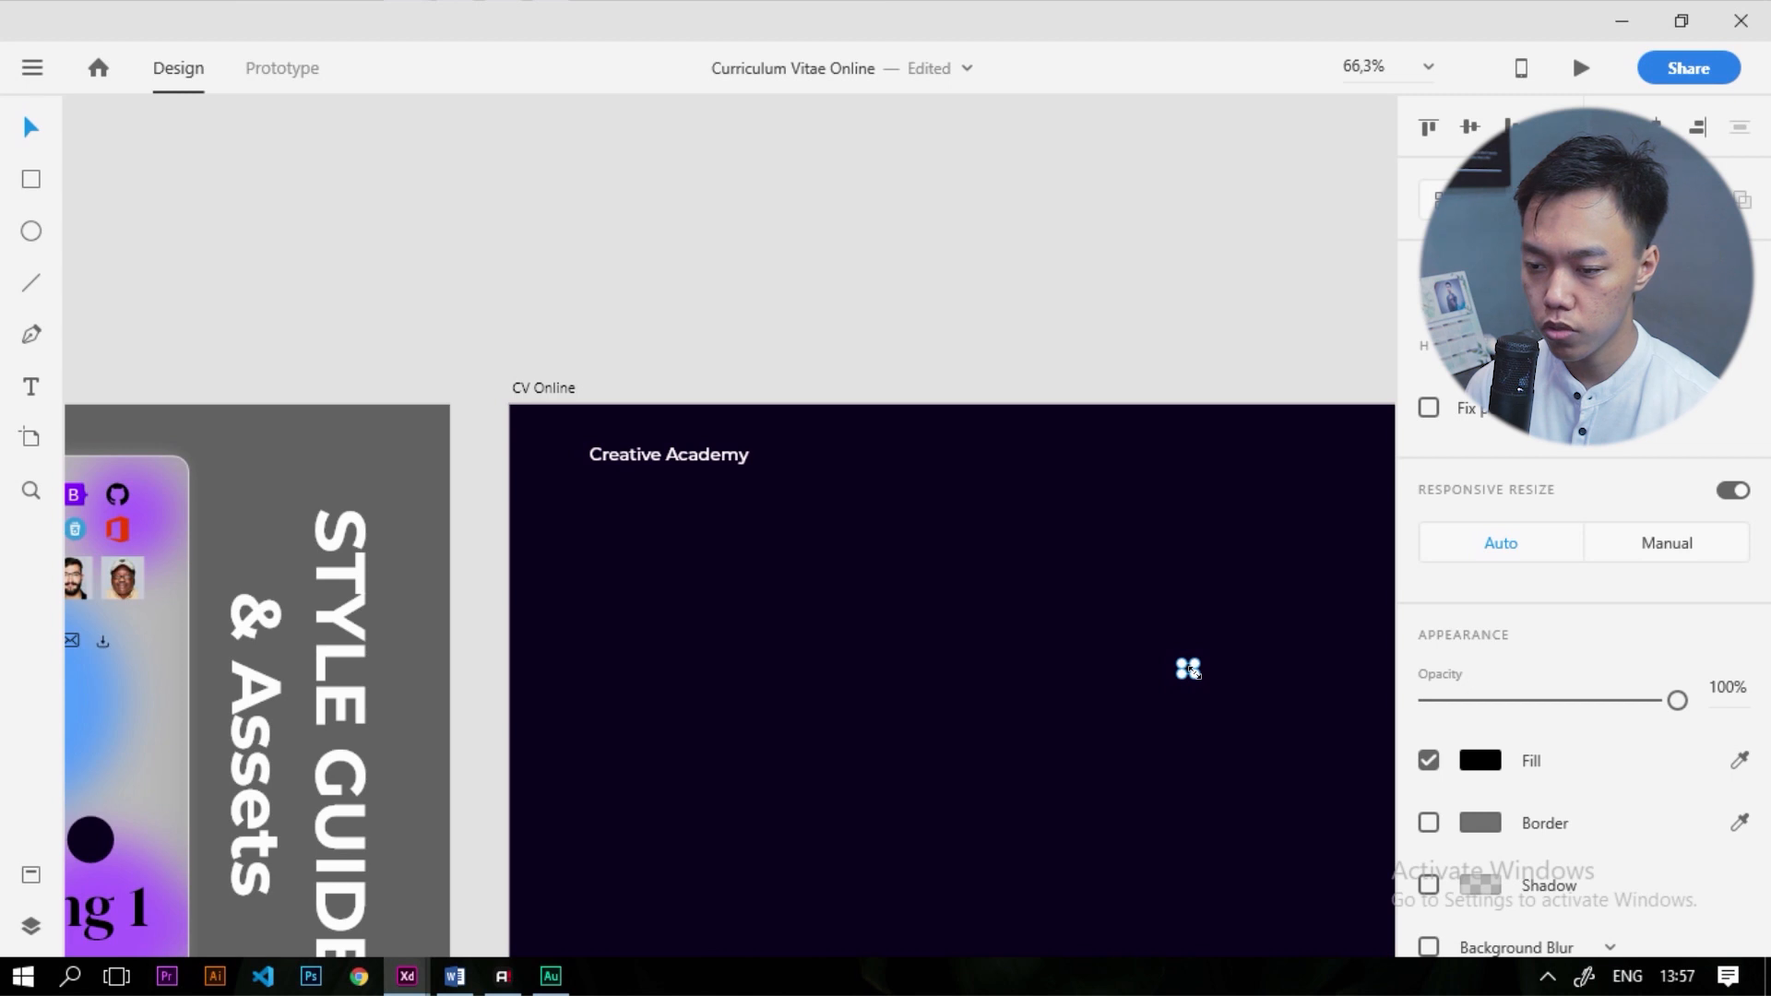
left_click_drag(1191, 671, 867, 356)
left_click(1481, 760)
left_click(999, 279)
Place the play-button logo left of Creative Academy and shrink it to match
left_click_drag(1276, 725, 637, 494)
scroll(646, 499, "up", 5)
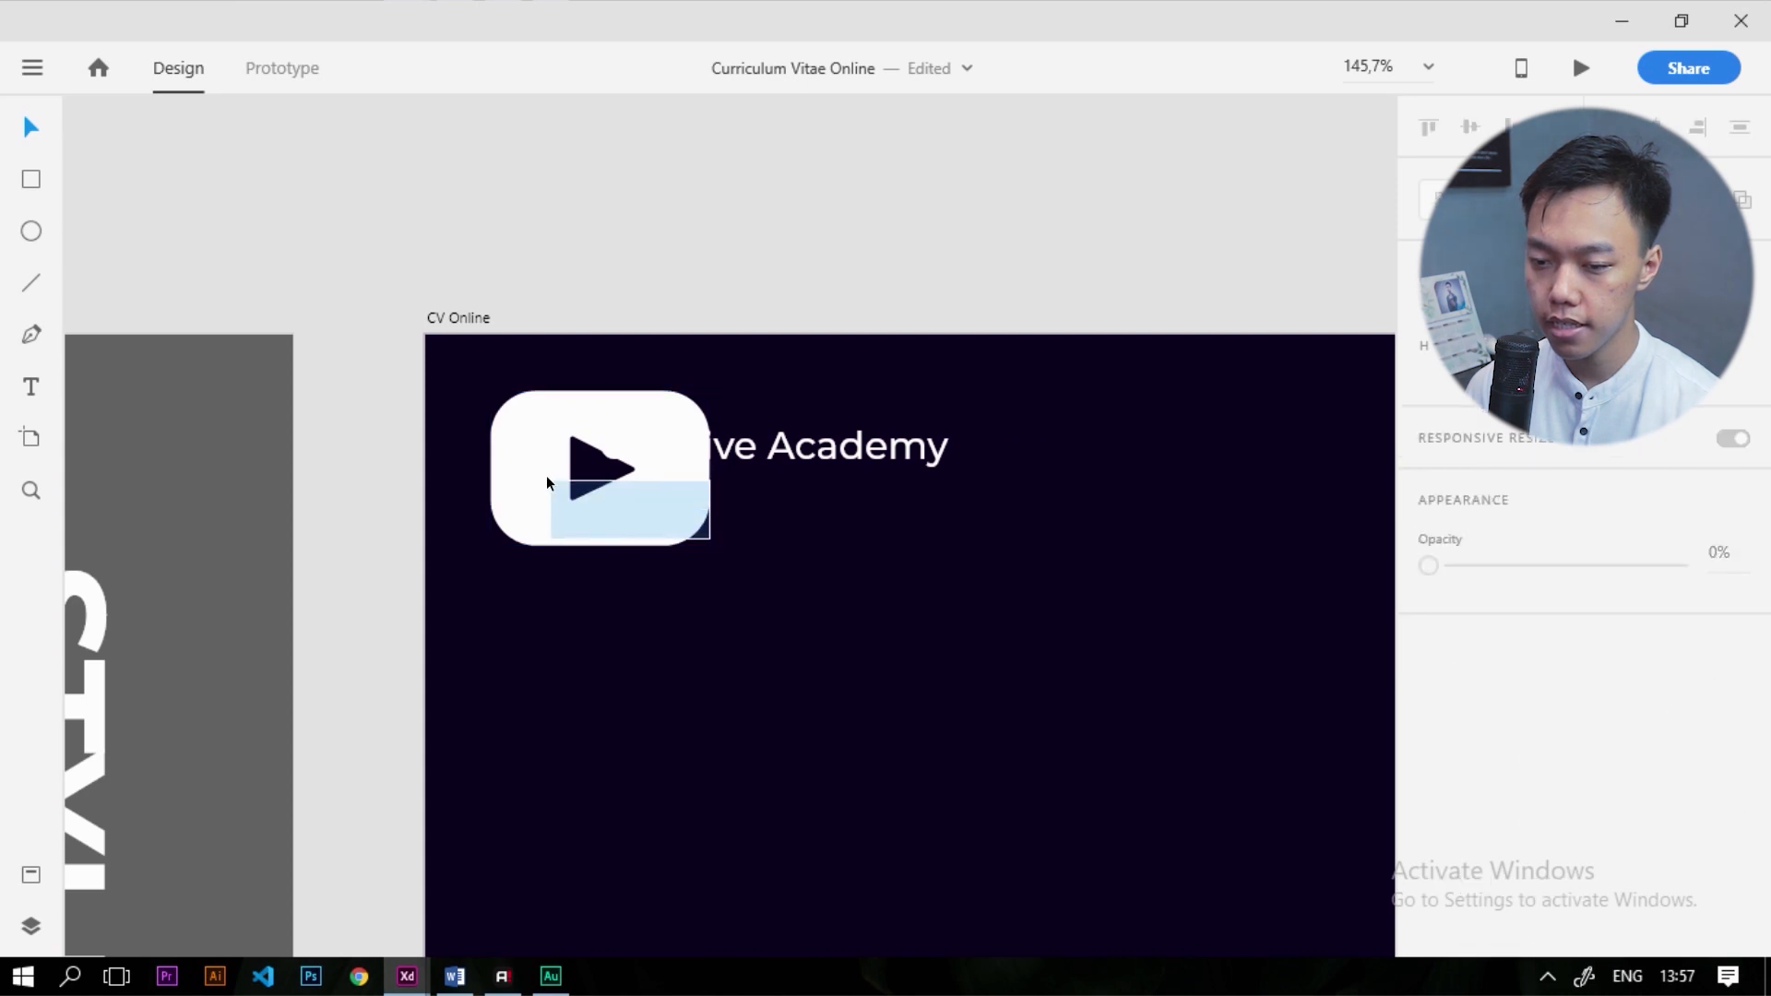
left_click_drag(710, 542, 546, 514)
scroll(549, 483, "up", 4)
scroll(553, 510, "up", 4)
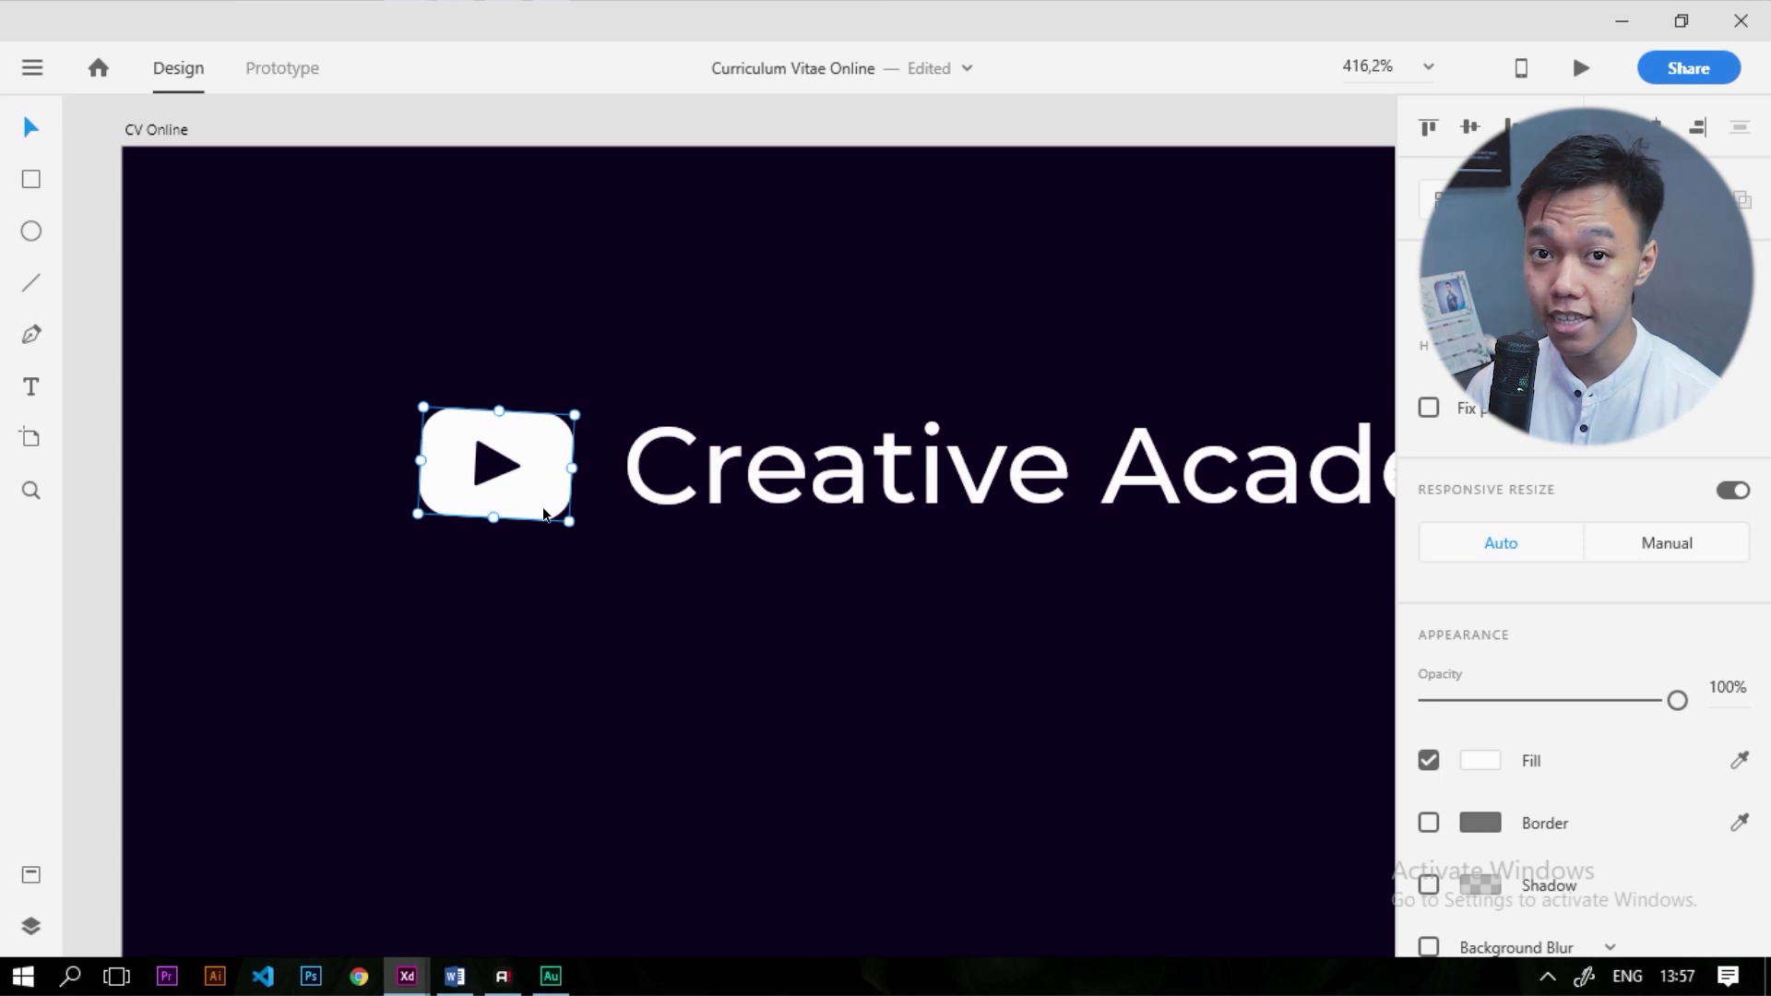
key("alt")
scroll(426, 457, "down", 5)
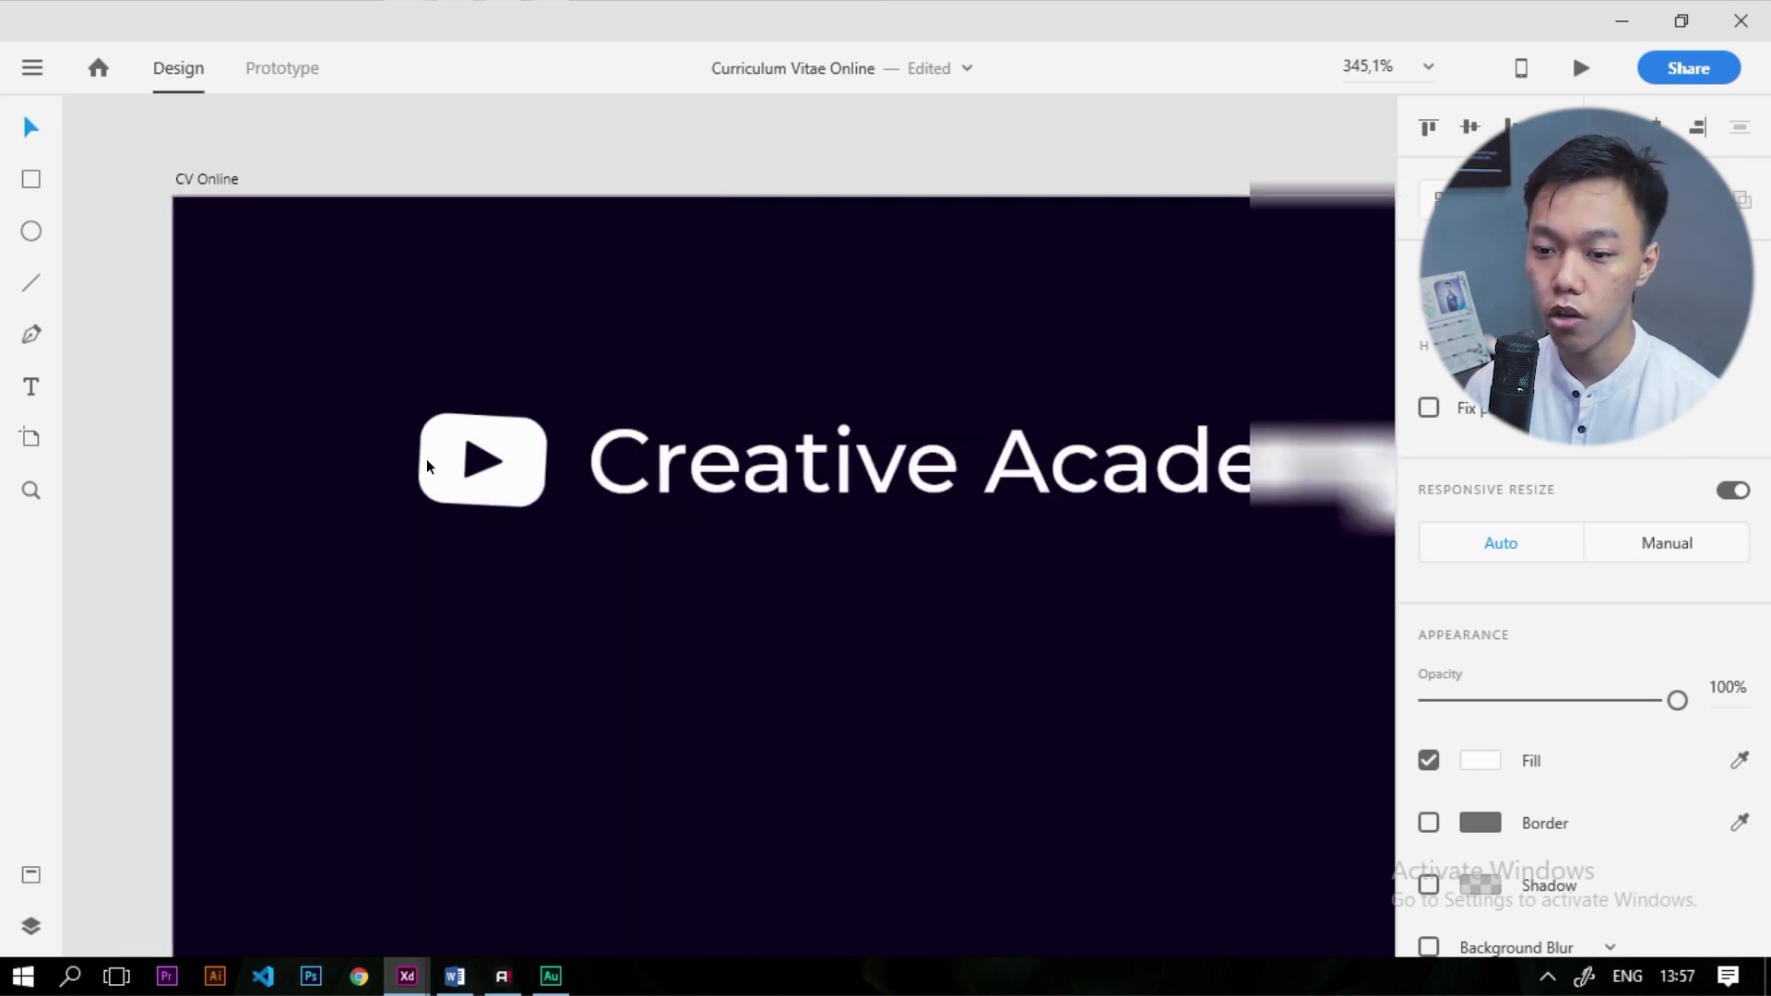
scroll(489, 485, "up", 6)
left_click_drag(478, 519, 424, 491)
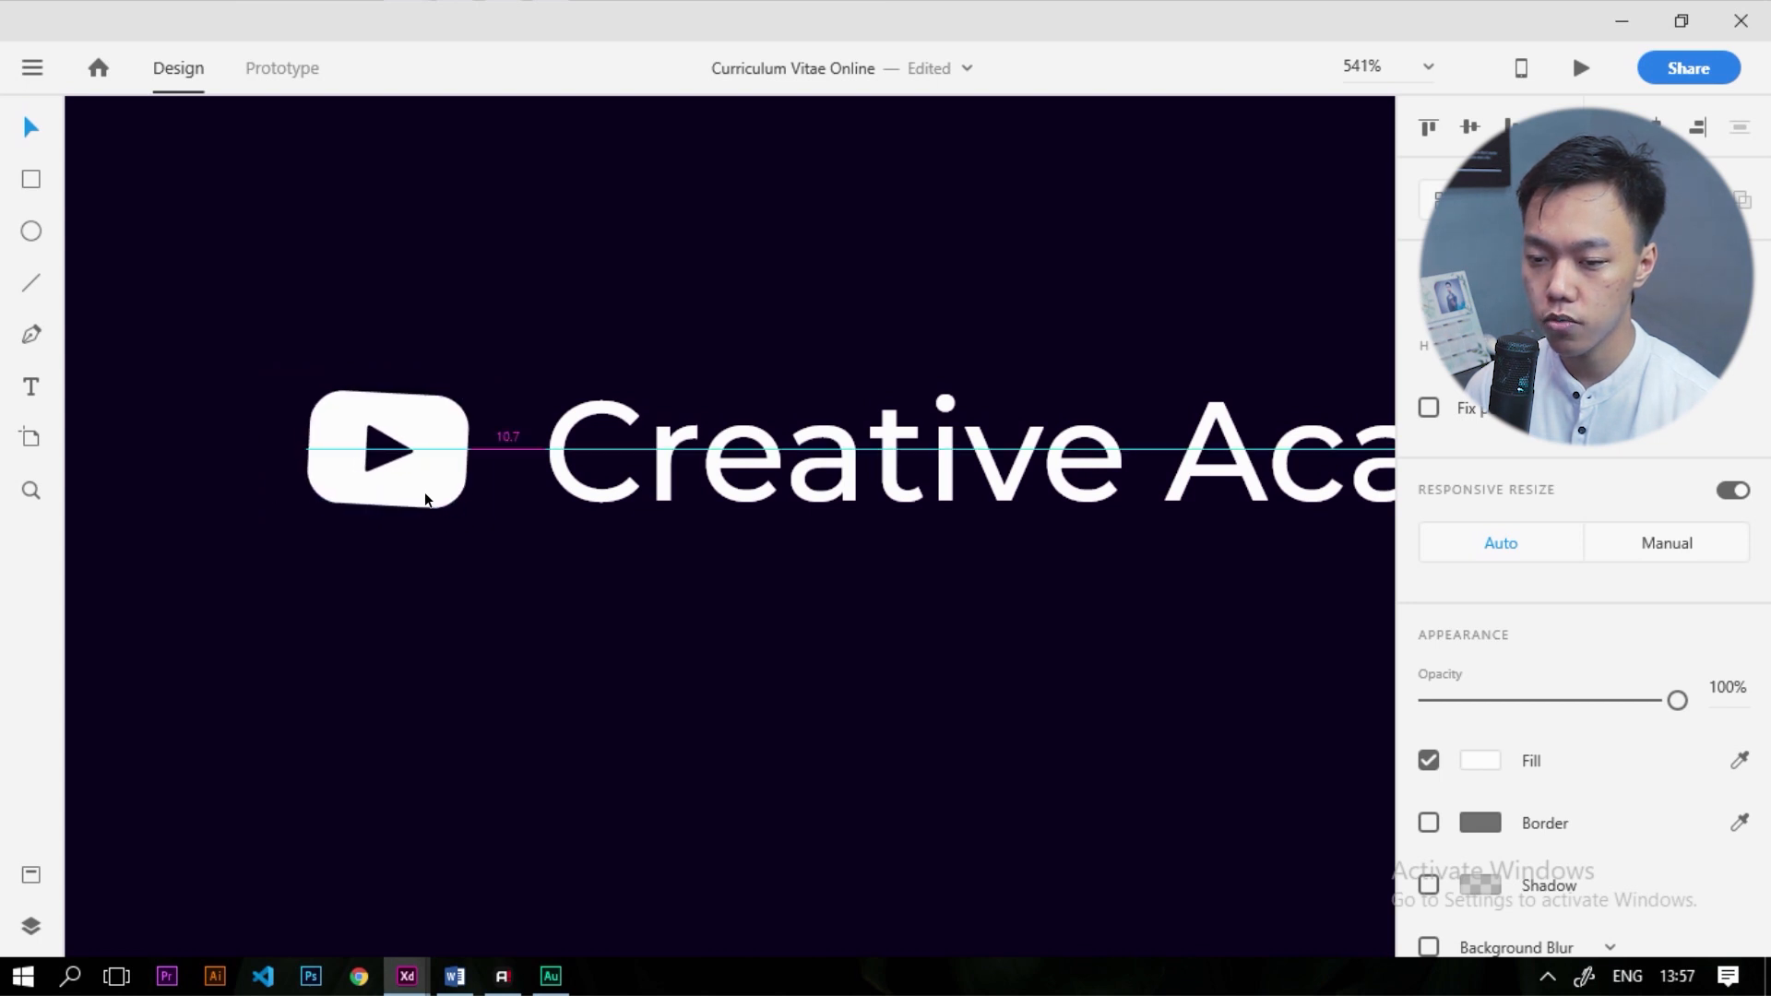
scroll(415, 474, "down", 3)
scroll(660, 435, "down", 2)
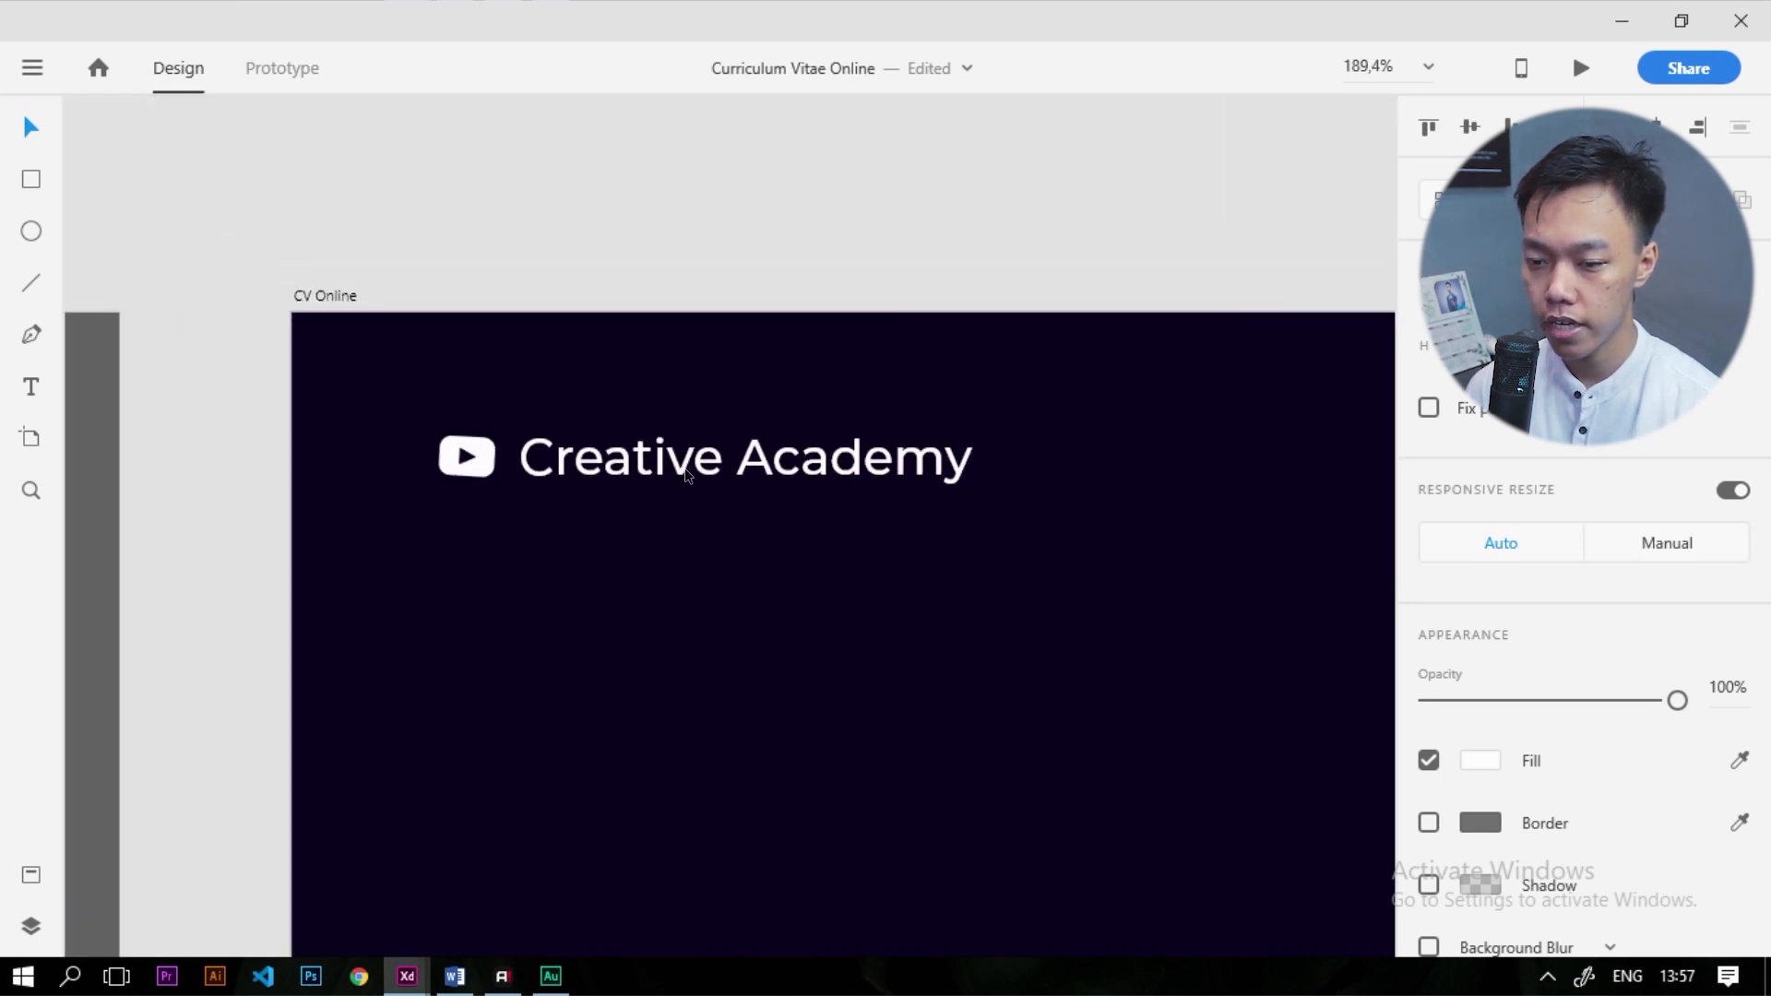
Set the Creative Academy heading to size 18 and nudge it toward the logo
left_click(720, 466)
scroll(1484, 737, "down", 3)
double_click(1434, 618)
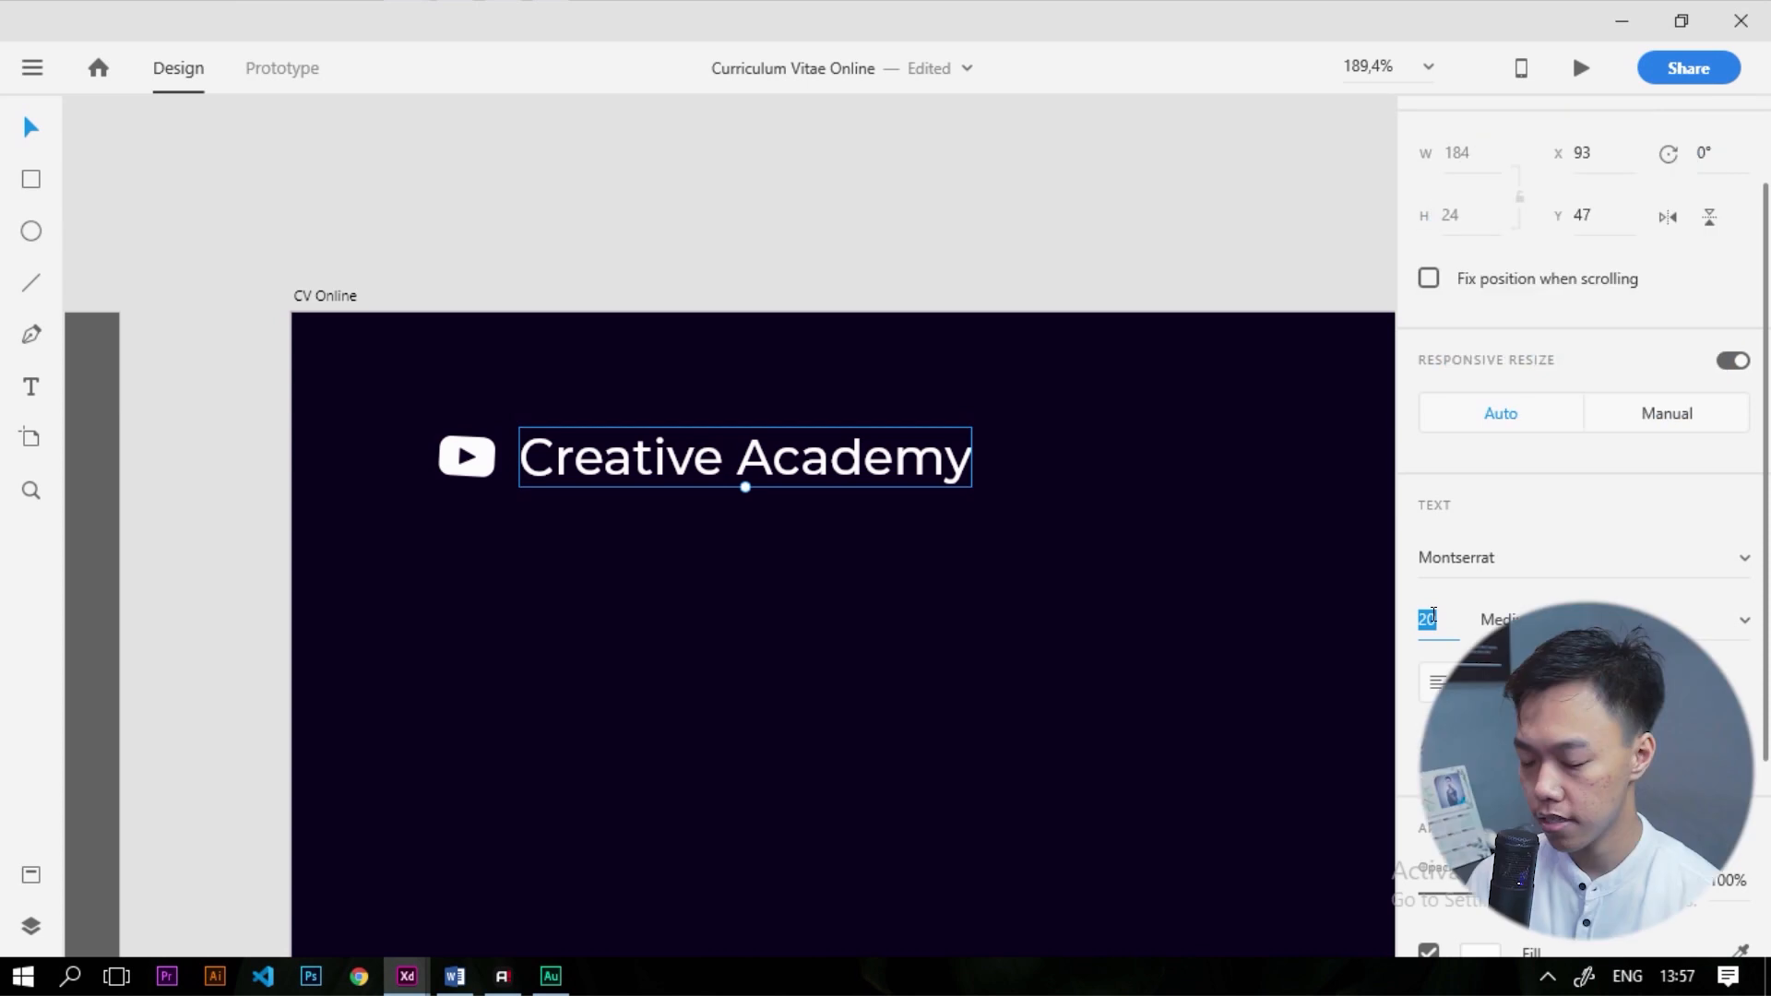
type("18")
key("Return")
left_click_drag(636, 473, 621, 473)
Reset the YouTube logo's rotation from 3° to 0°
left_click(467, 456)
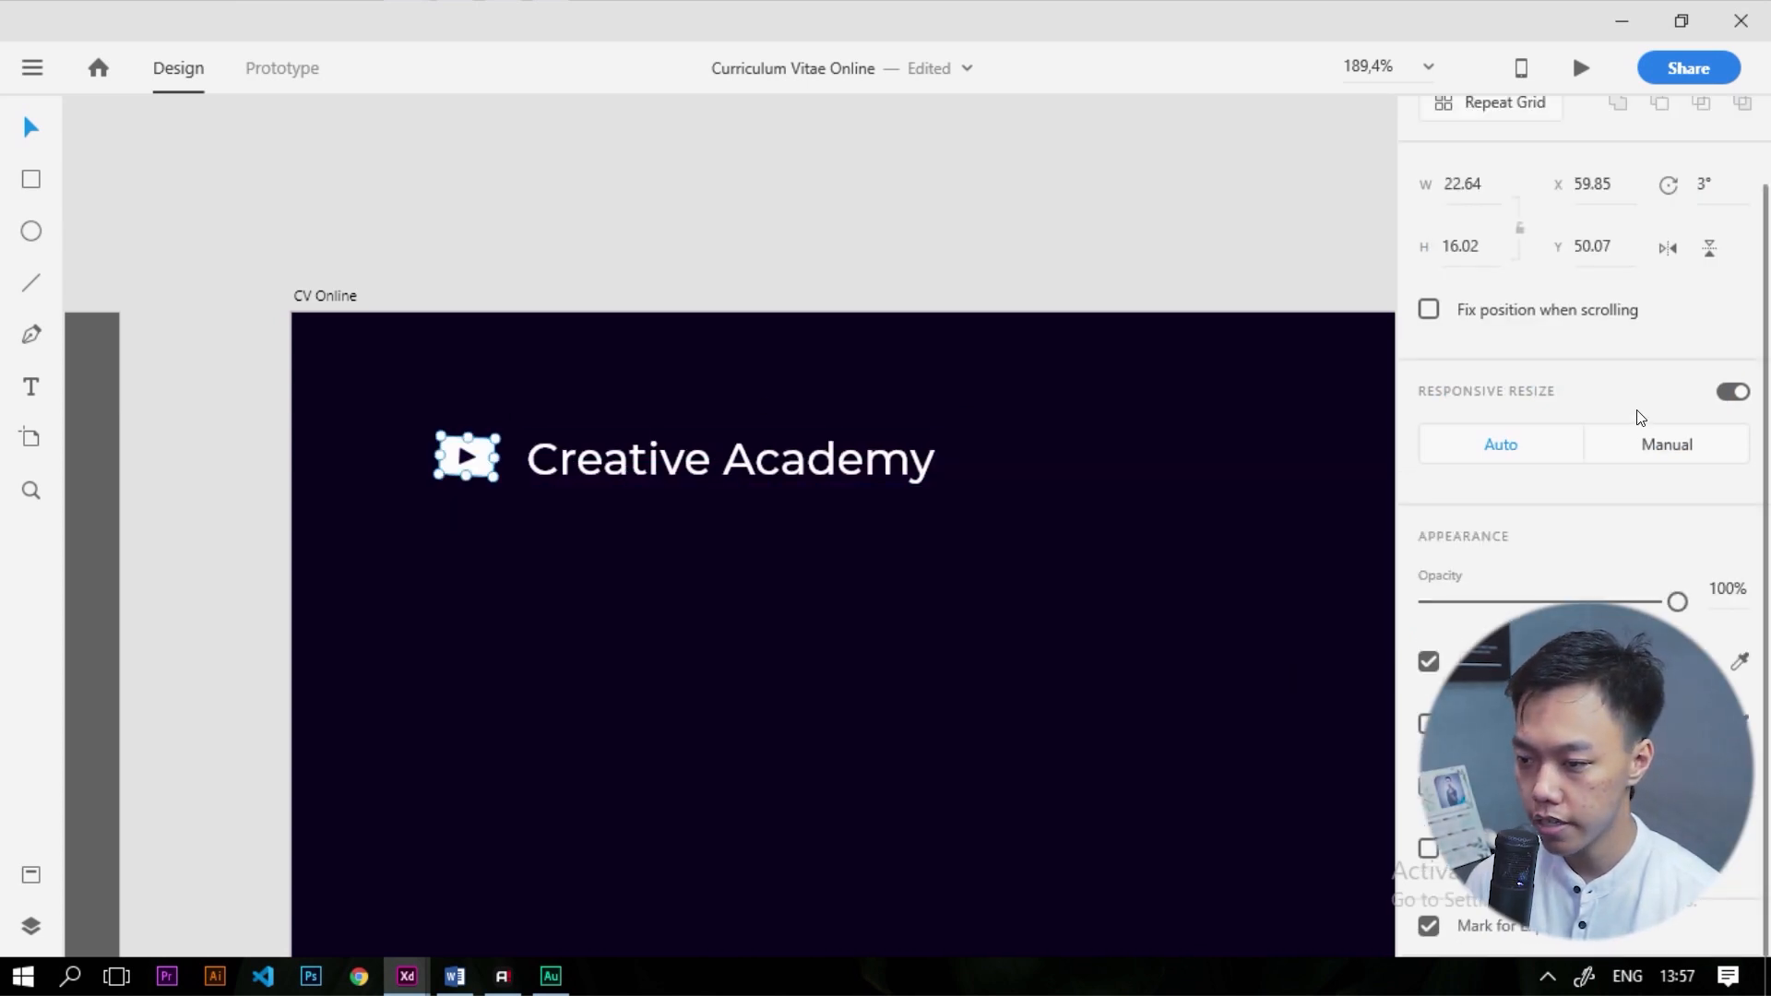
scroll(1640, 418, "up", 1)
left_click(1706, 281)
key("ctrl+a")
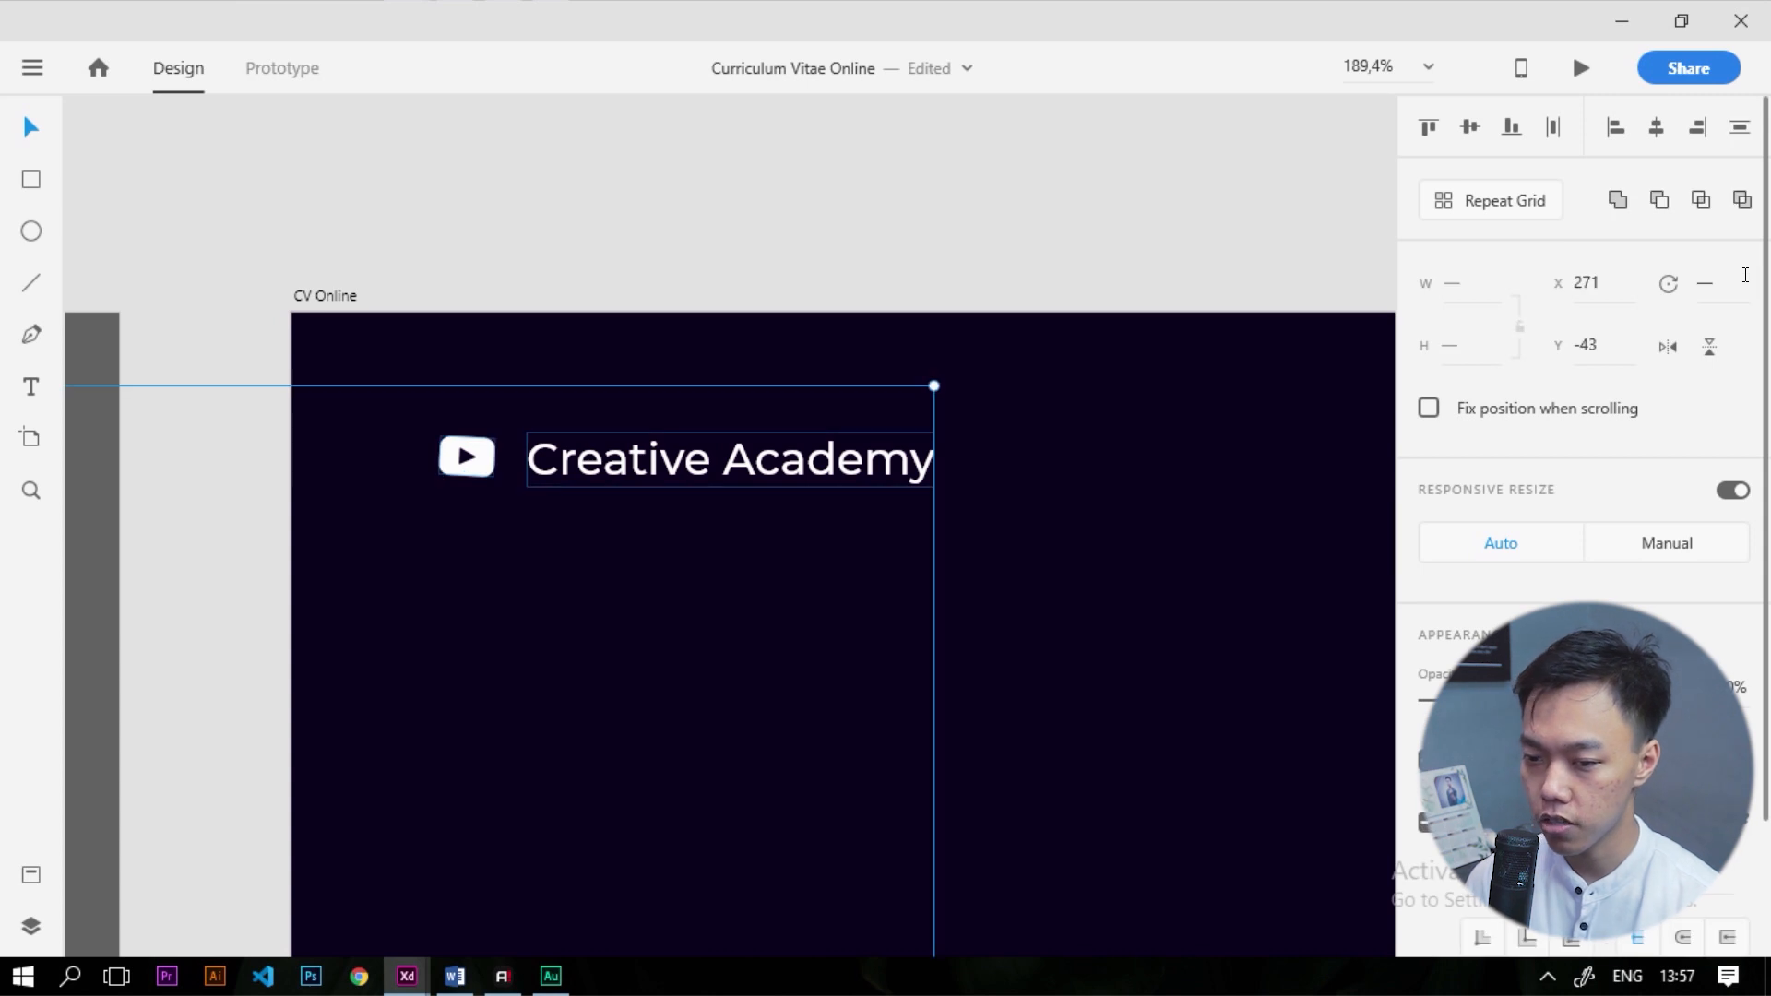
left_click(831, 238)
left_click(483, 470)
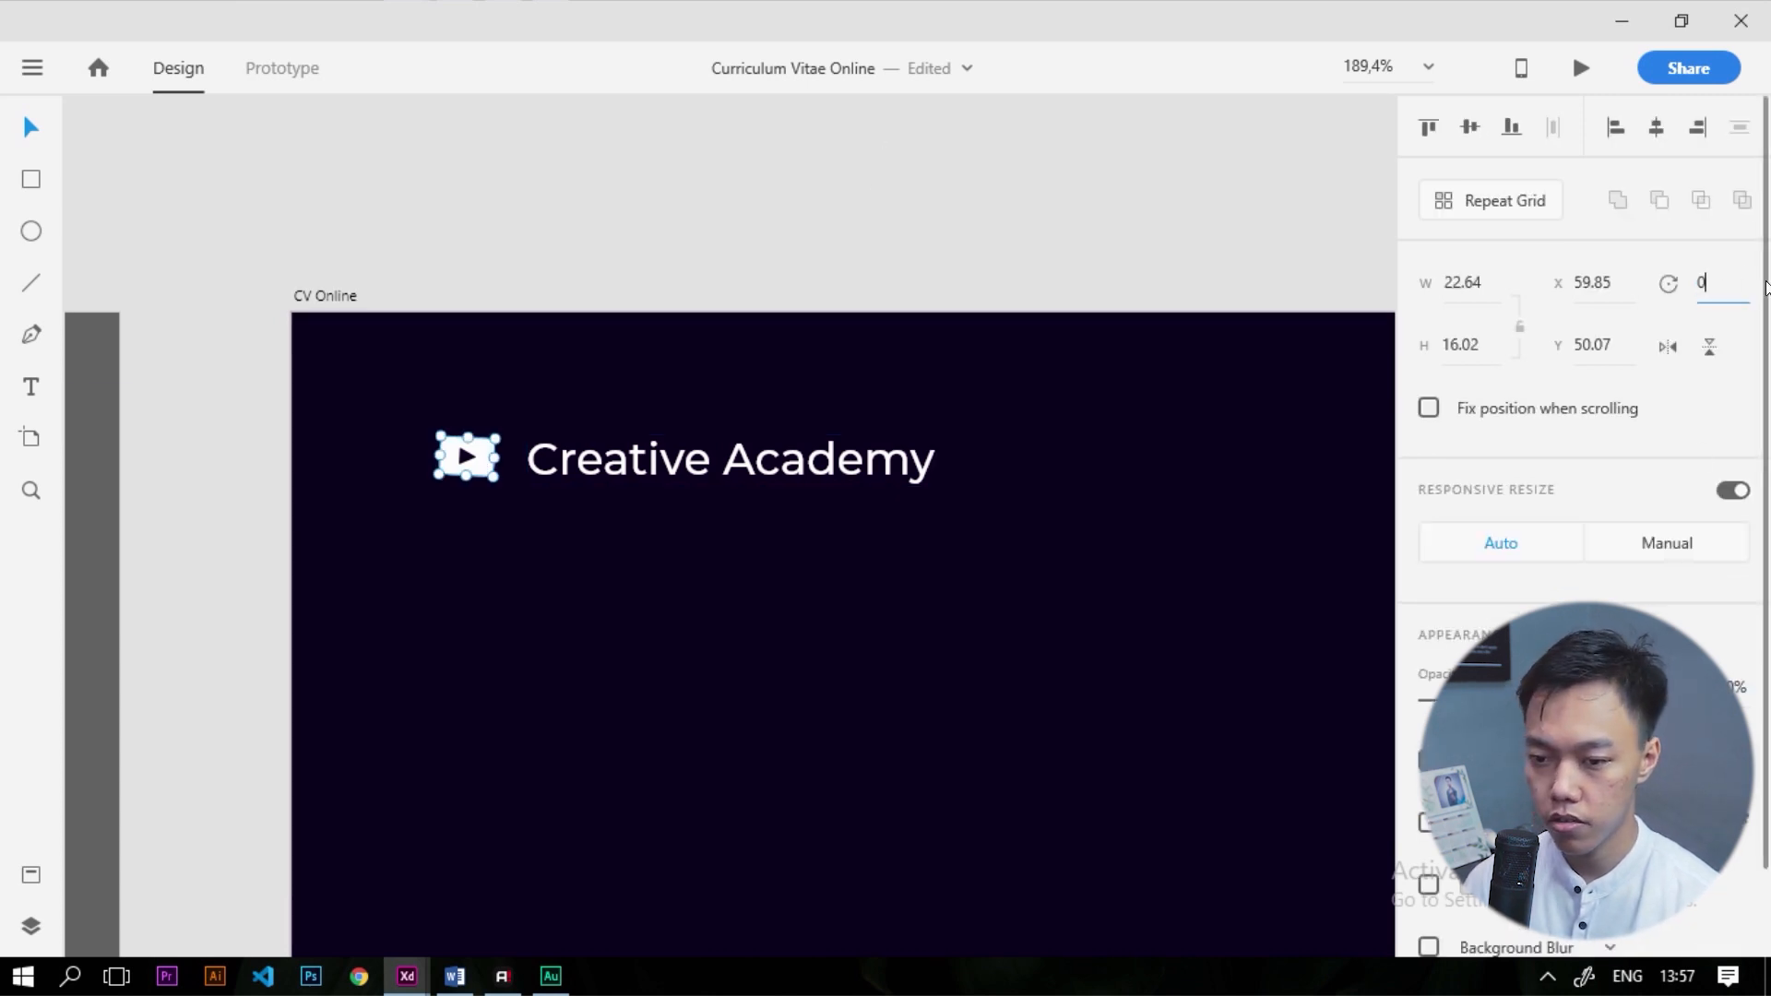
left_click(976, 257)
scroll(532, 487, "up", 5)
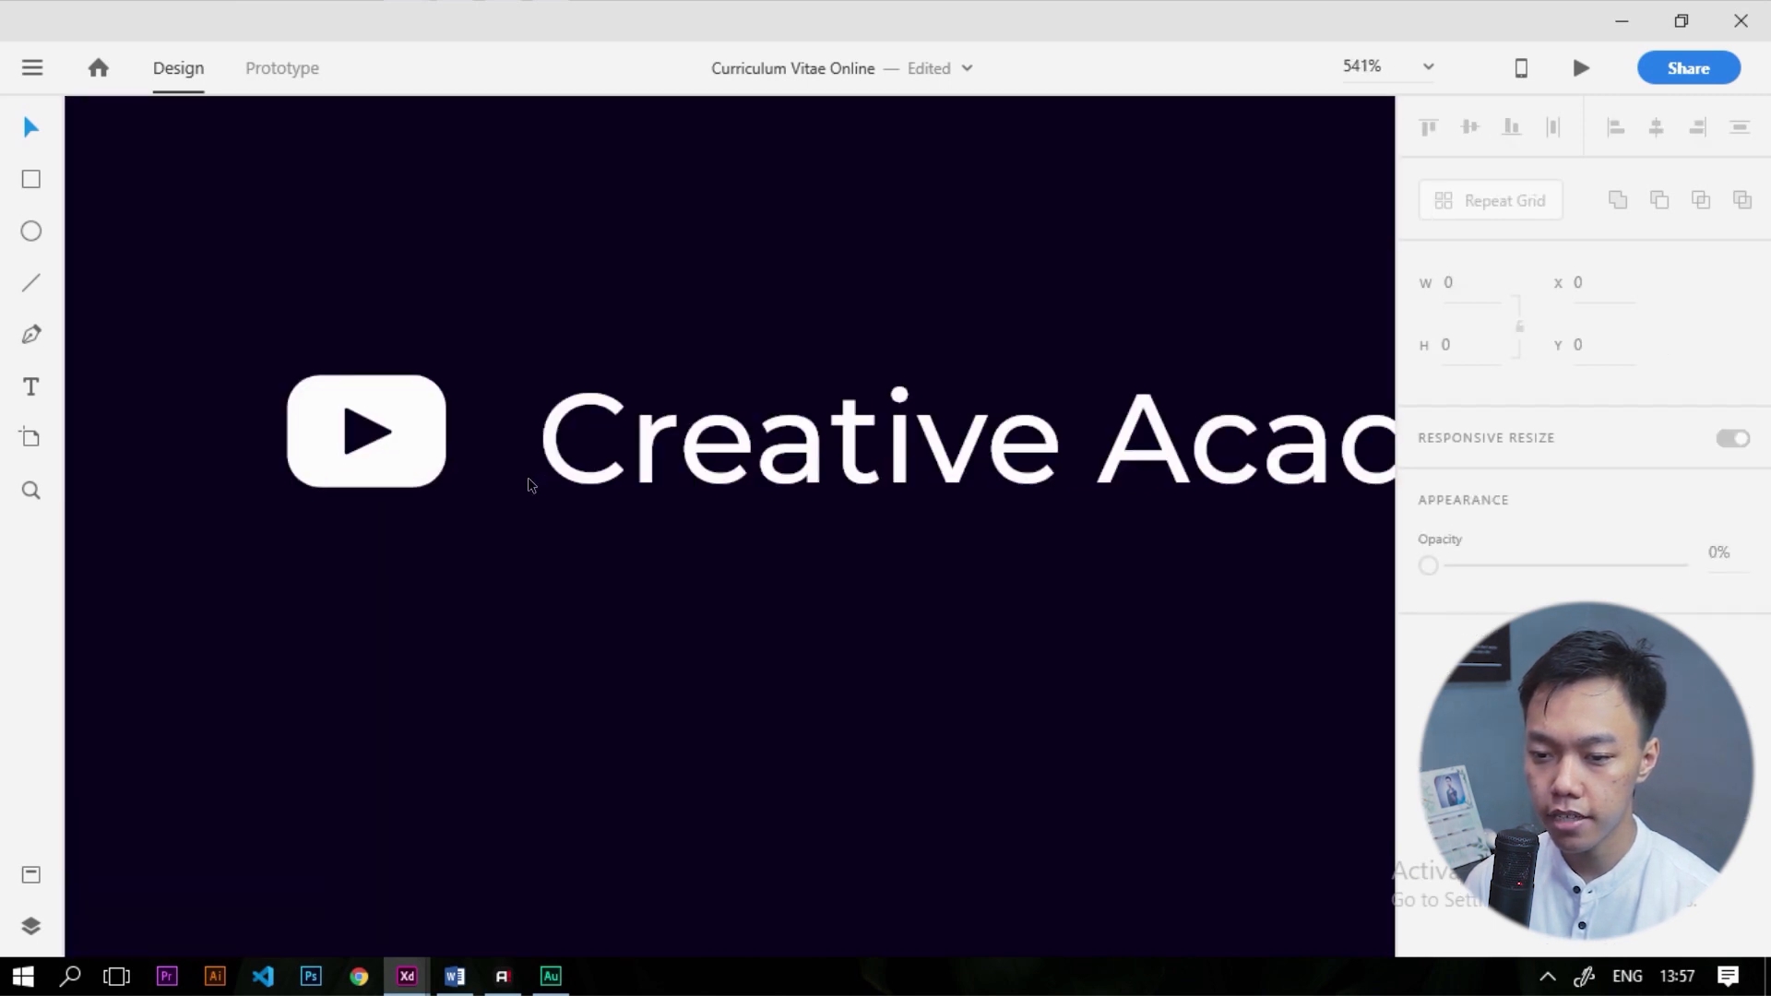
scroll(533, 487, "down", 8)
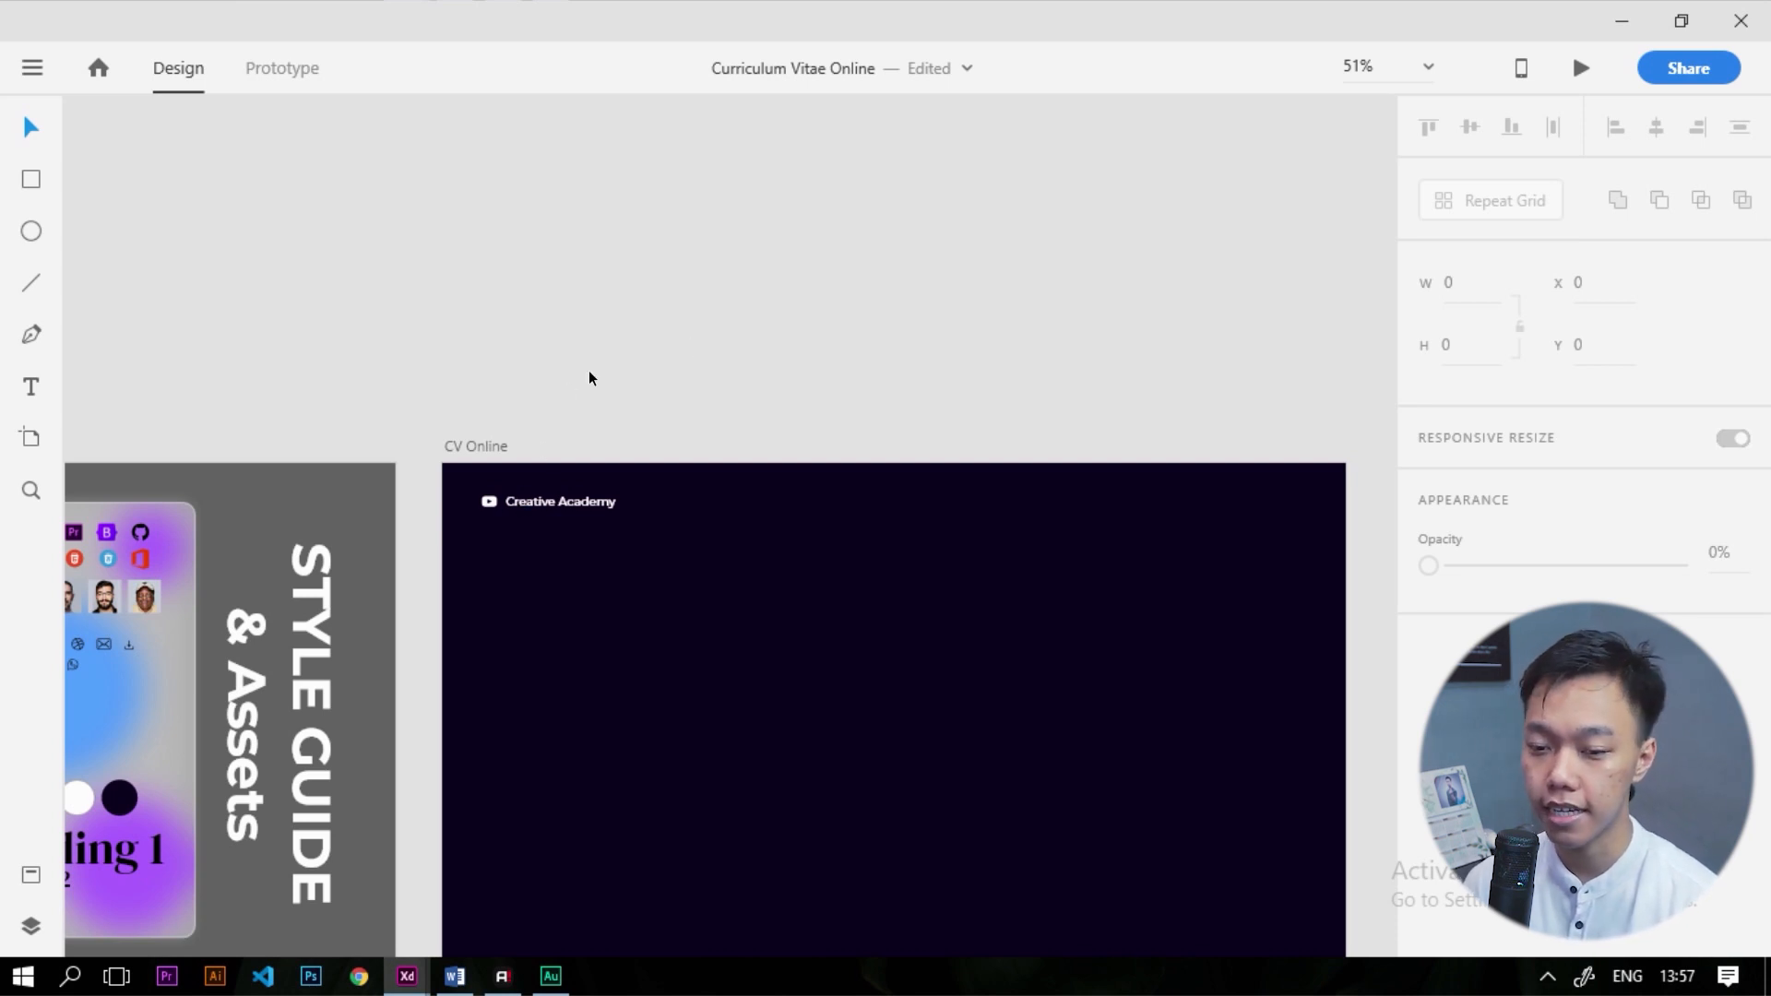
Copy the row of six social icons from the Style Guide onto CV Online
scroll(692, 347, "down", 4)
scroll(912, 514, "up", 3)
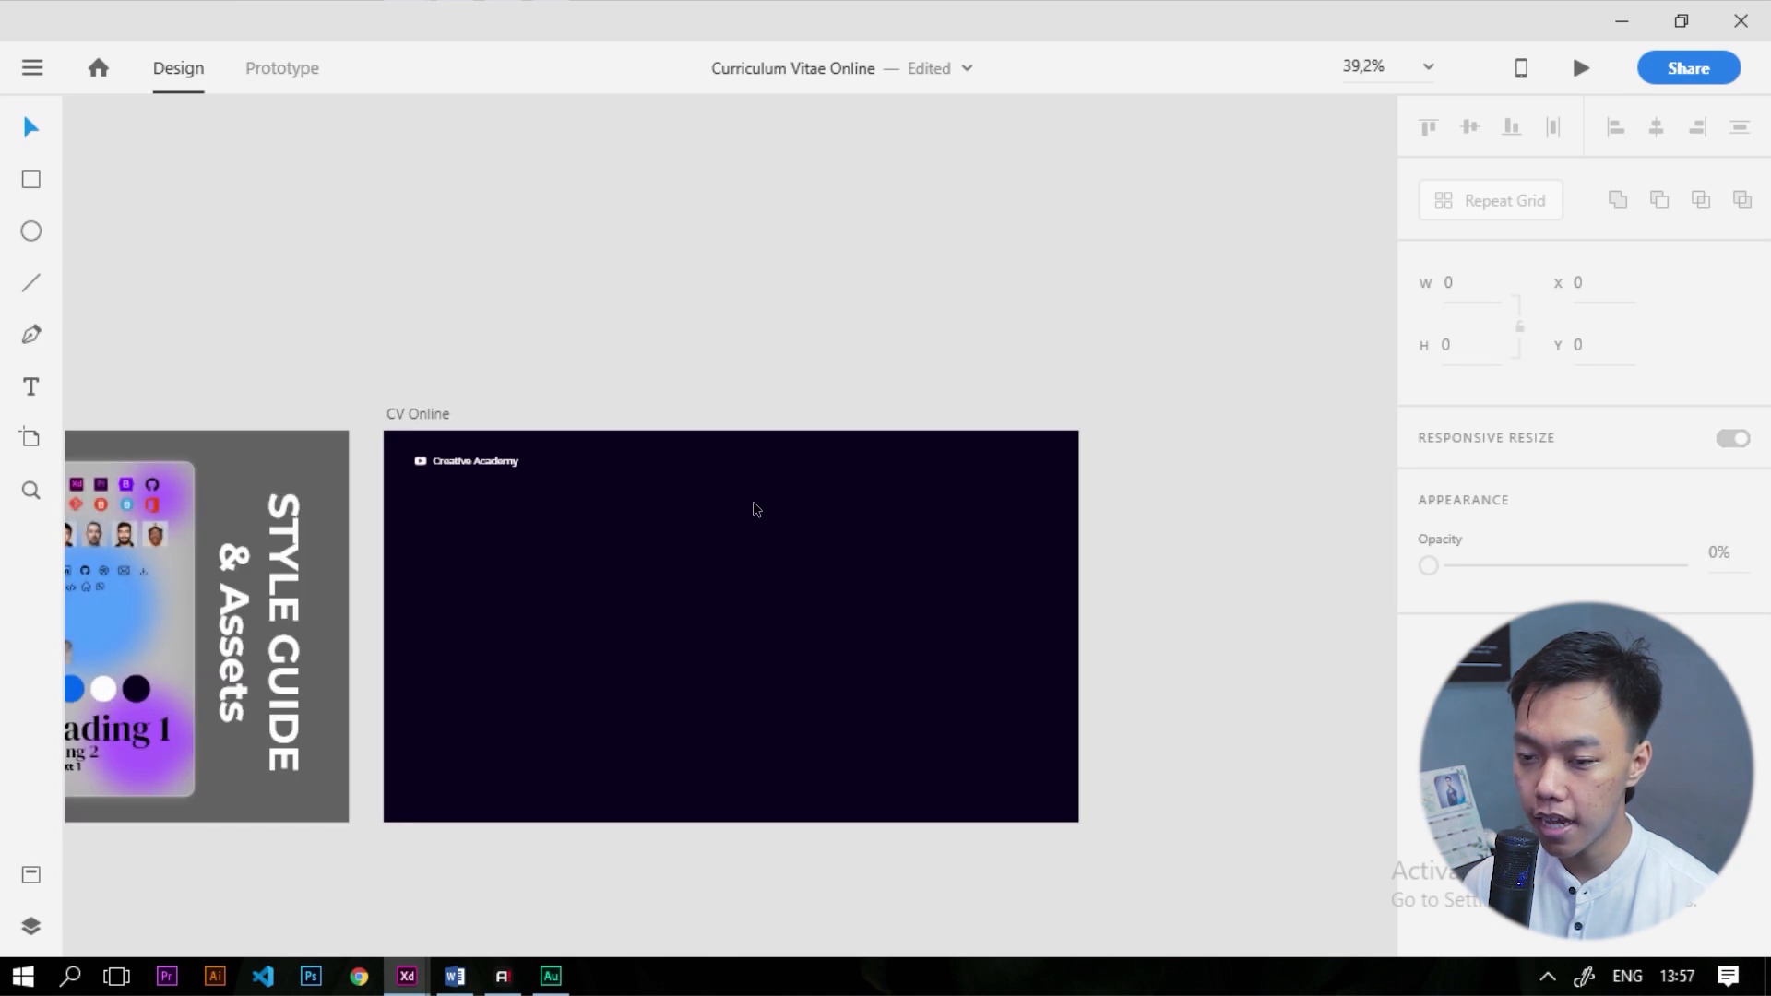
scroll(1051, 446, "down", 2)
scroll(478, 518, "up", 5)
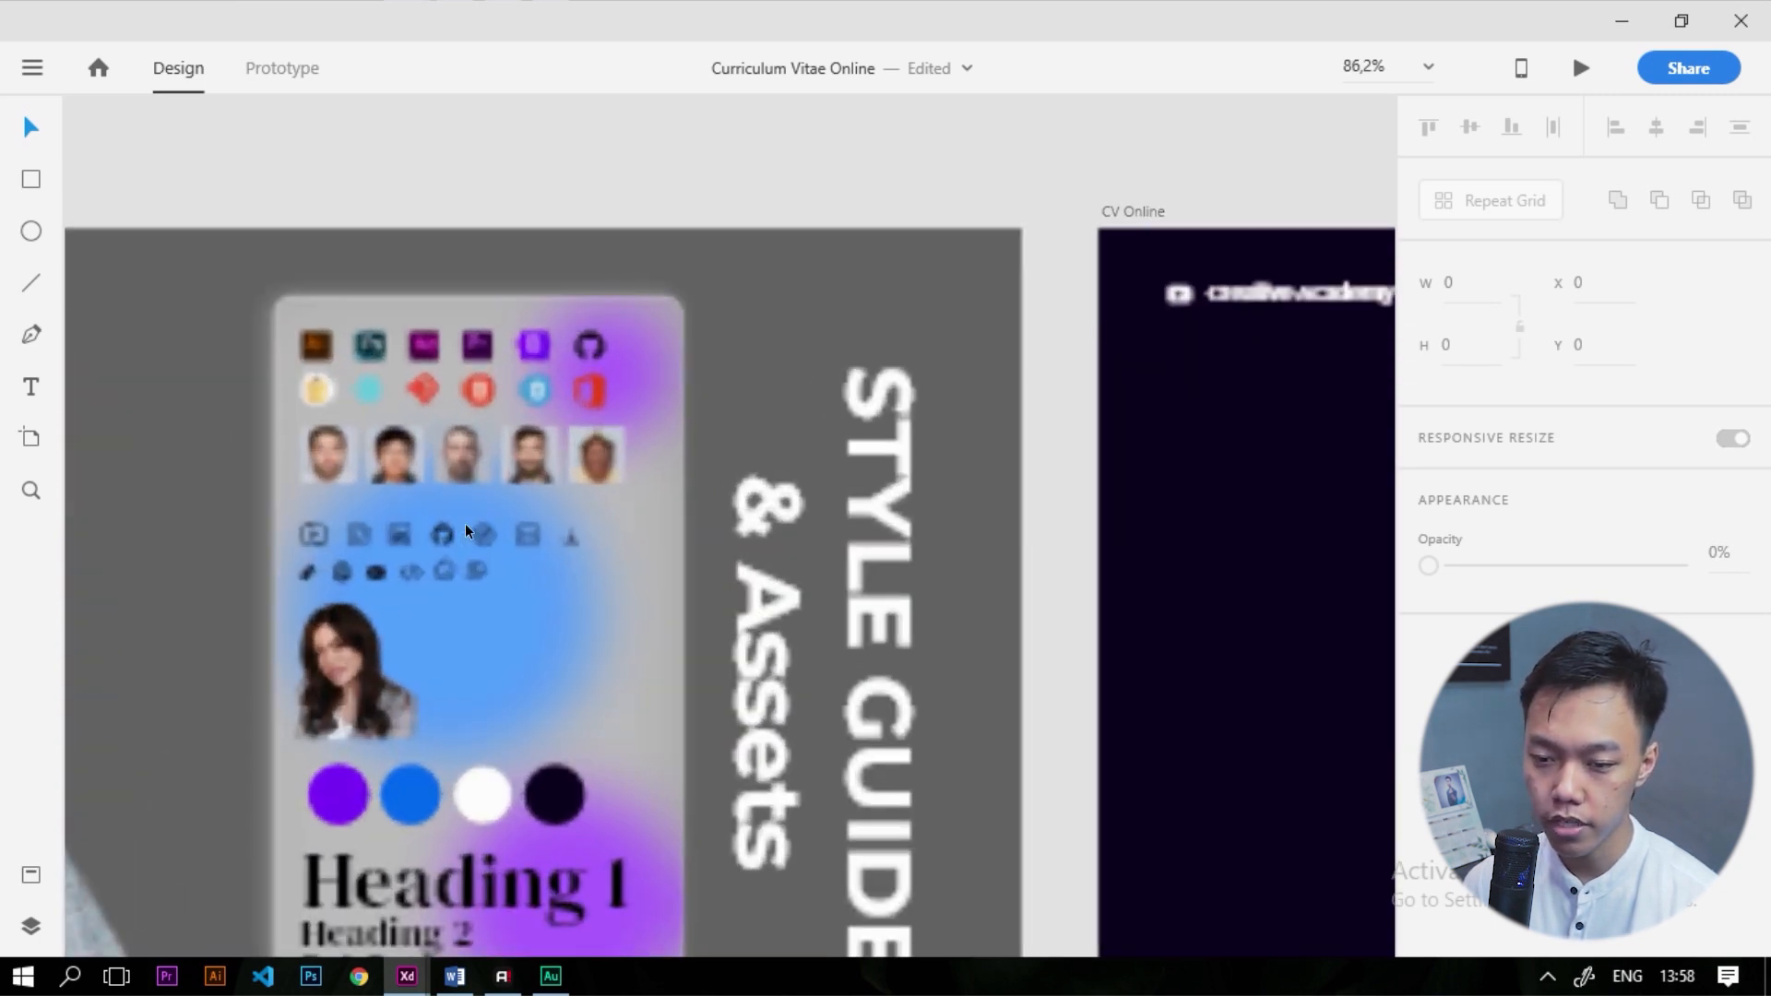
scroll(321, 534, "up", 3)
left_click_drag(182, 515, 700, 547)
scroll(496, 546, "down", 4)
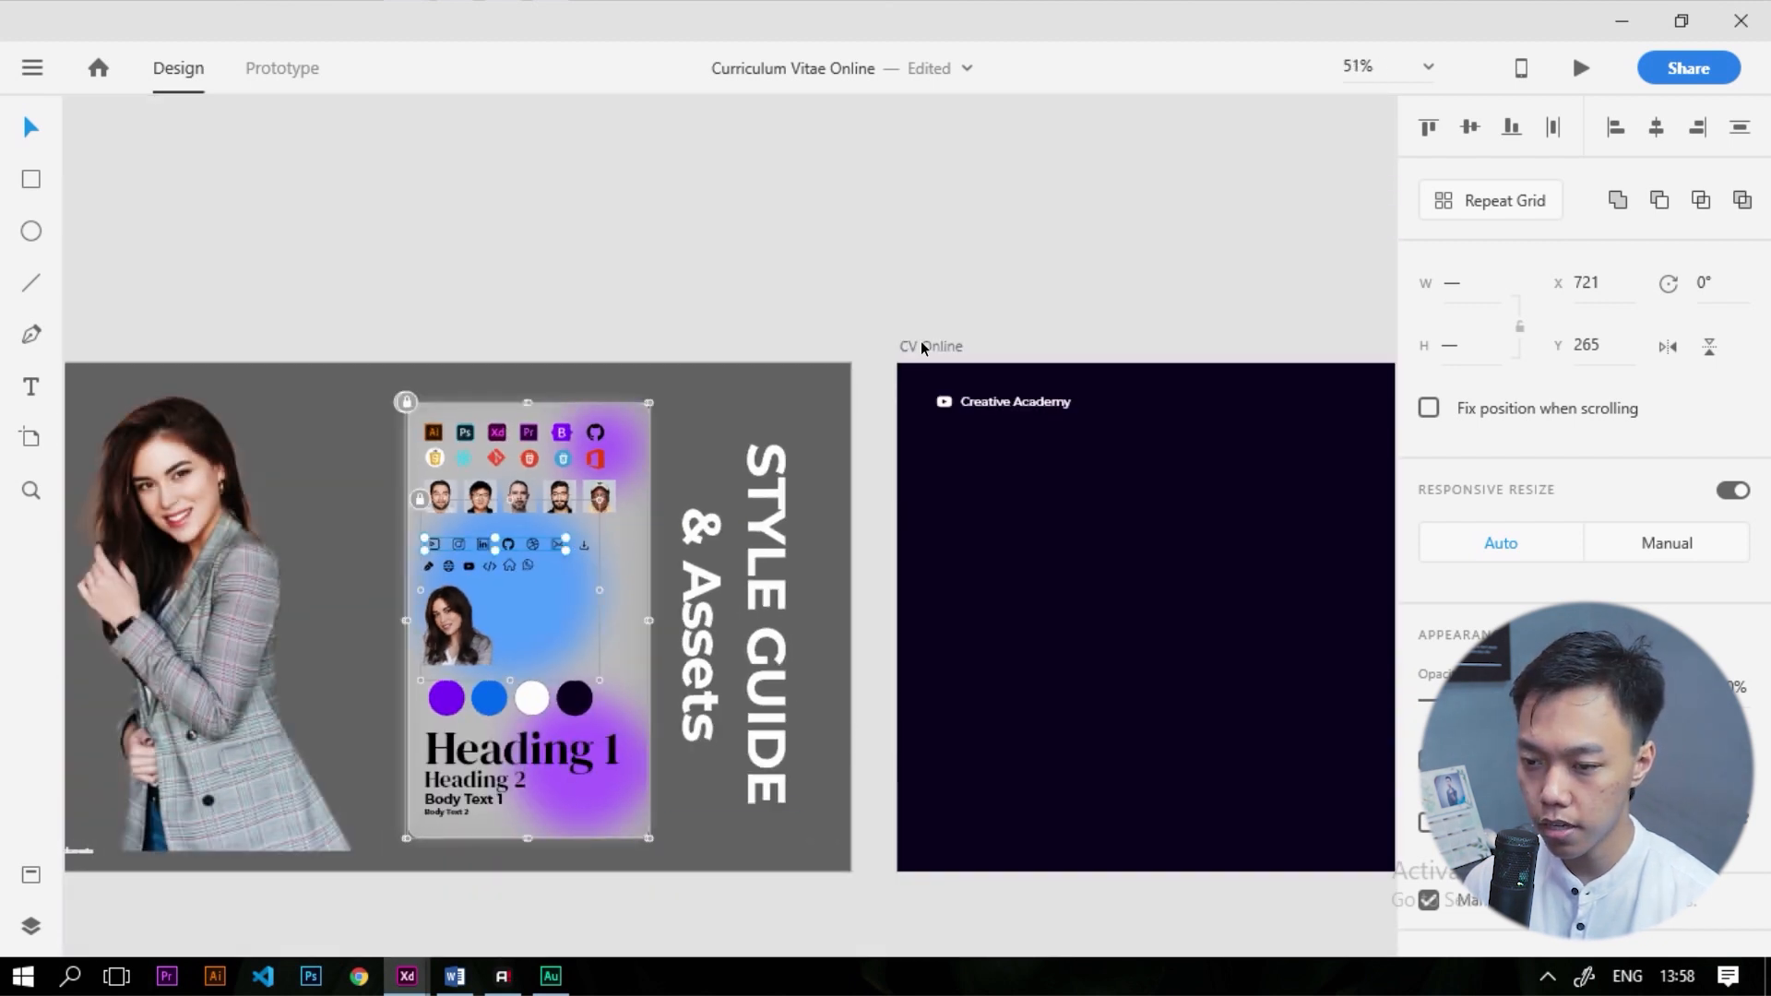
left_click(924, 348)
scroll(1004, 501, "down", 2)
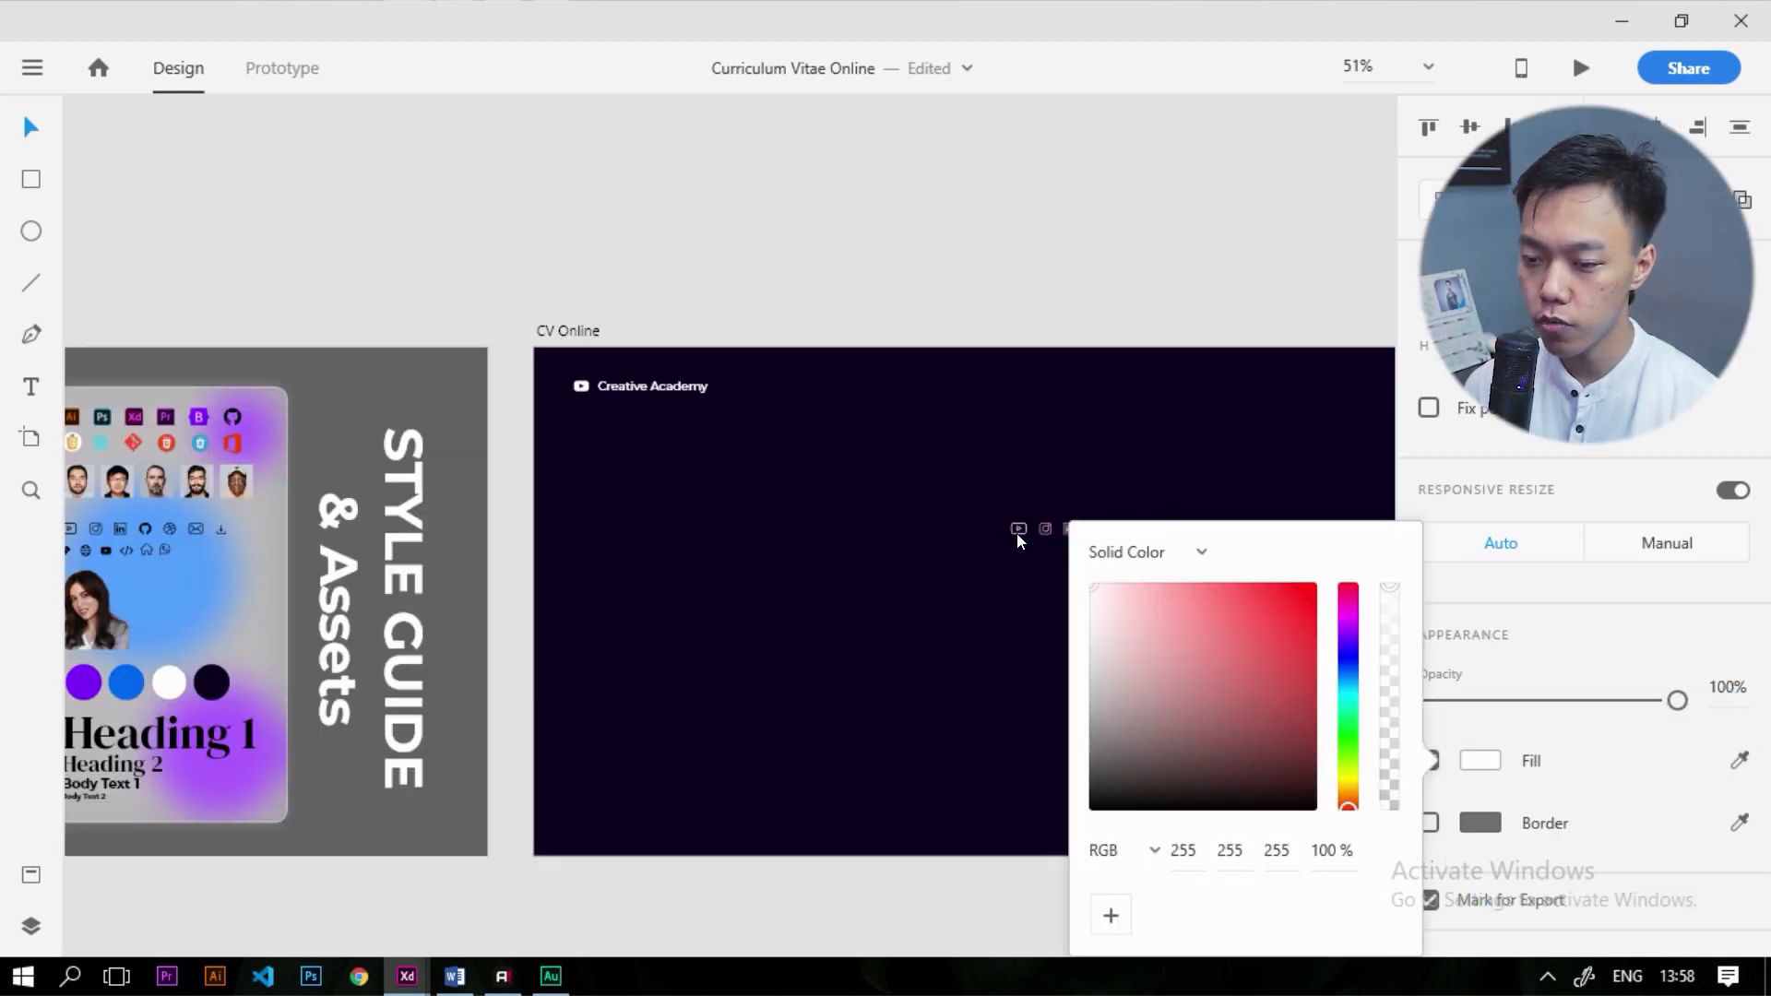
left_click(1013, 303)
scroll(1070, 552, "up", 2)
left_click_drag(1084, 589, 1160, 436)
key("ctrl+z")
scroll(816, 572, "down", 2)
Move the six icons to the header and middle-align them with Creative Academy
left_click_drag(789, 259, 1265, 633)
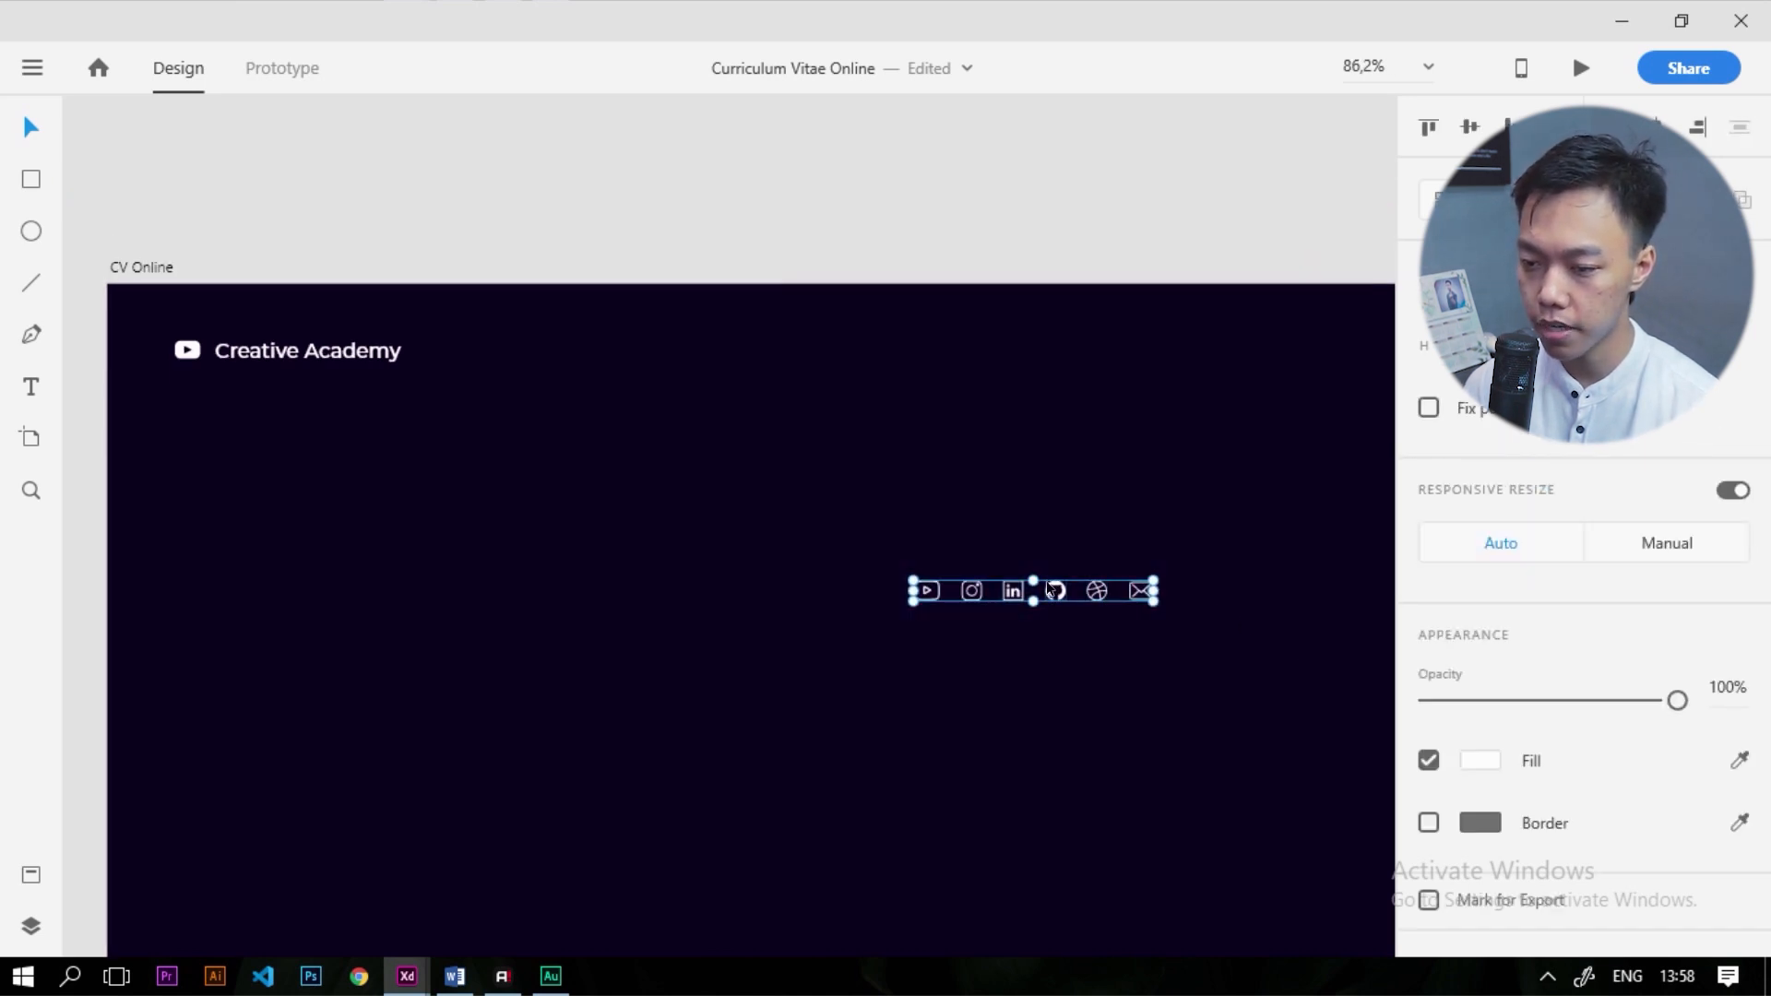
left_click_drag(1050, 588, 1251, 352)
scroll(1050, 371, "down", 3)
scroll(925, 427, "up", 3)
scroll(925, 428, "down", 3)
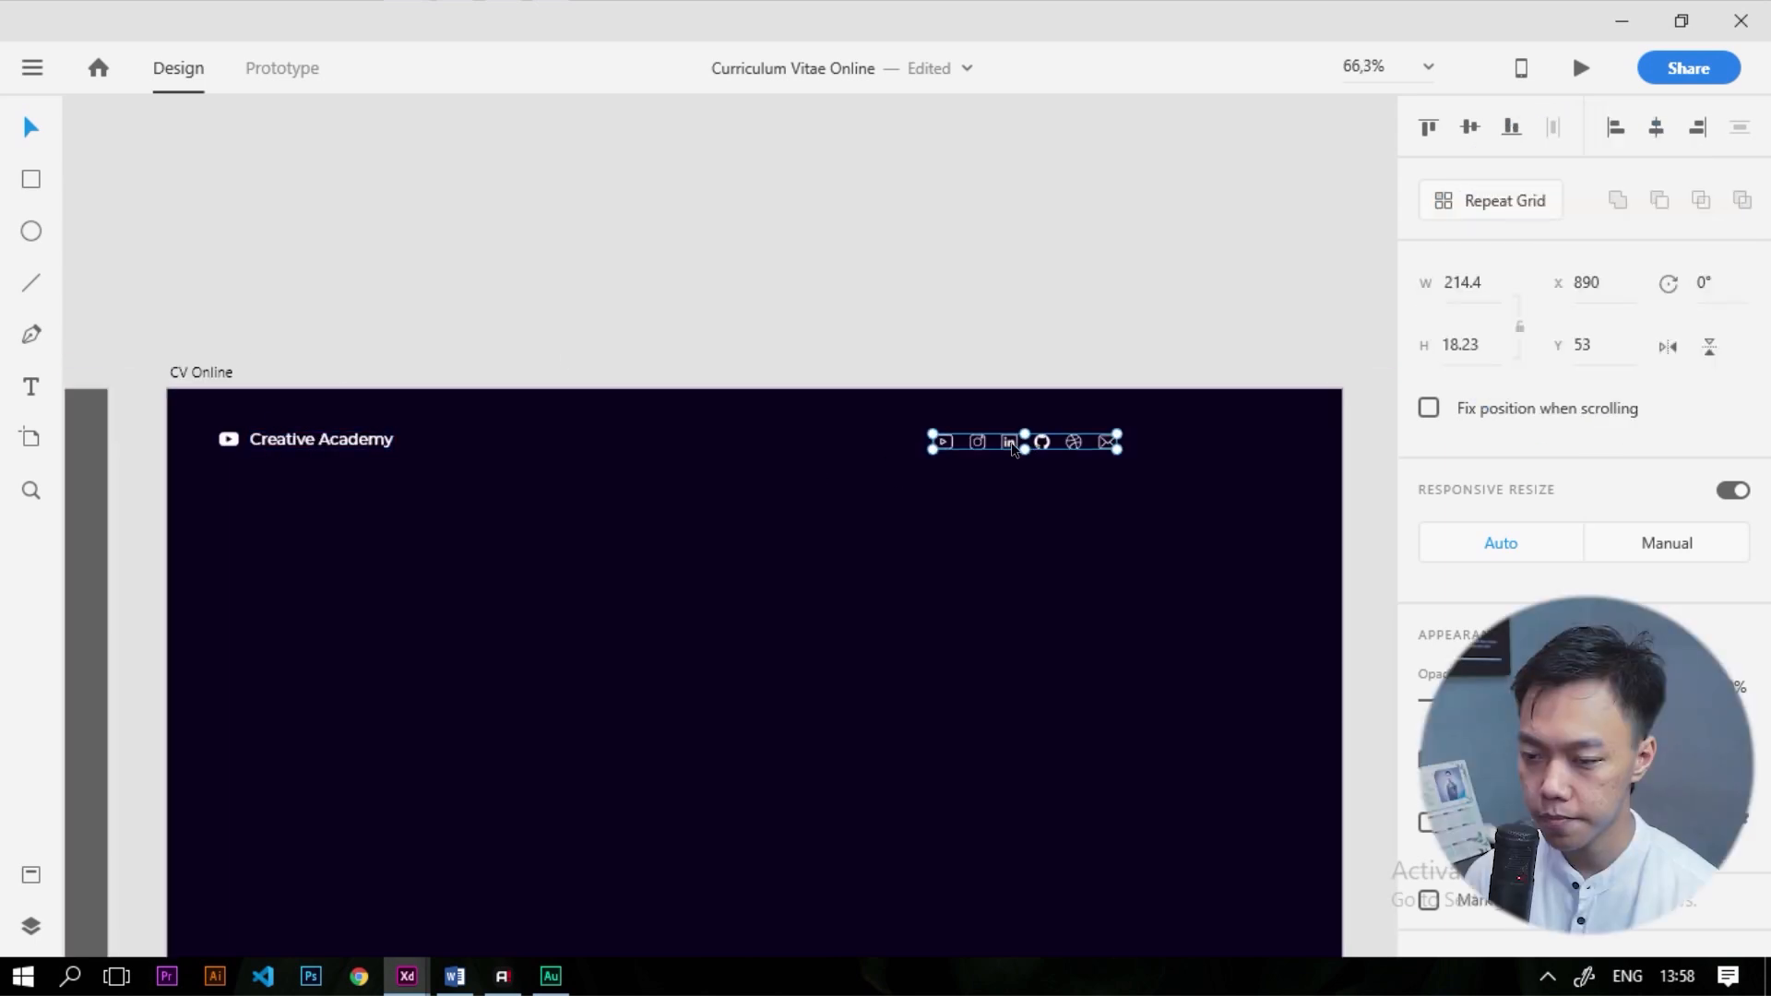
left_click(359, 443, "shift")
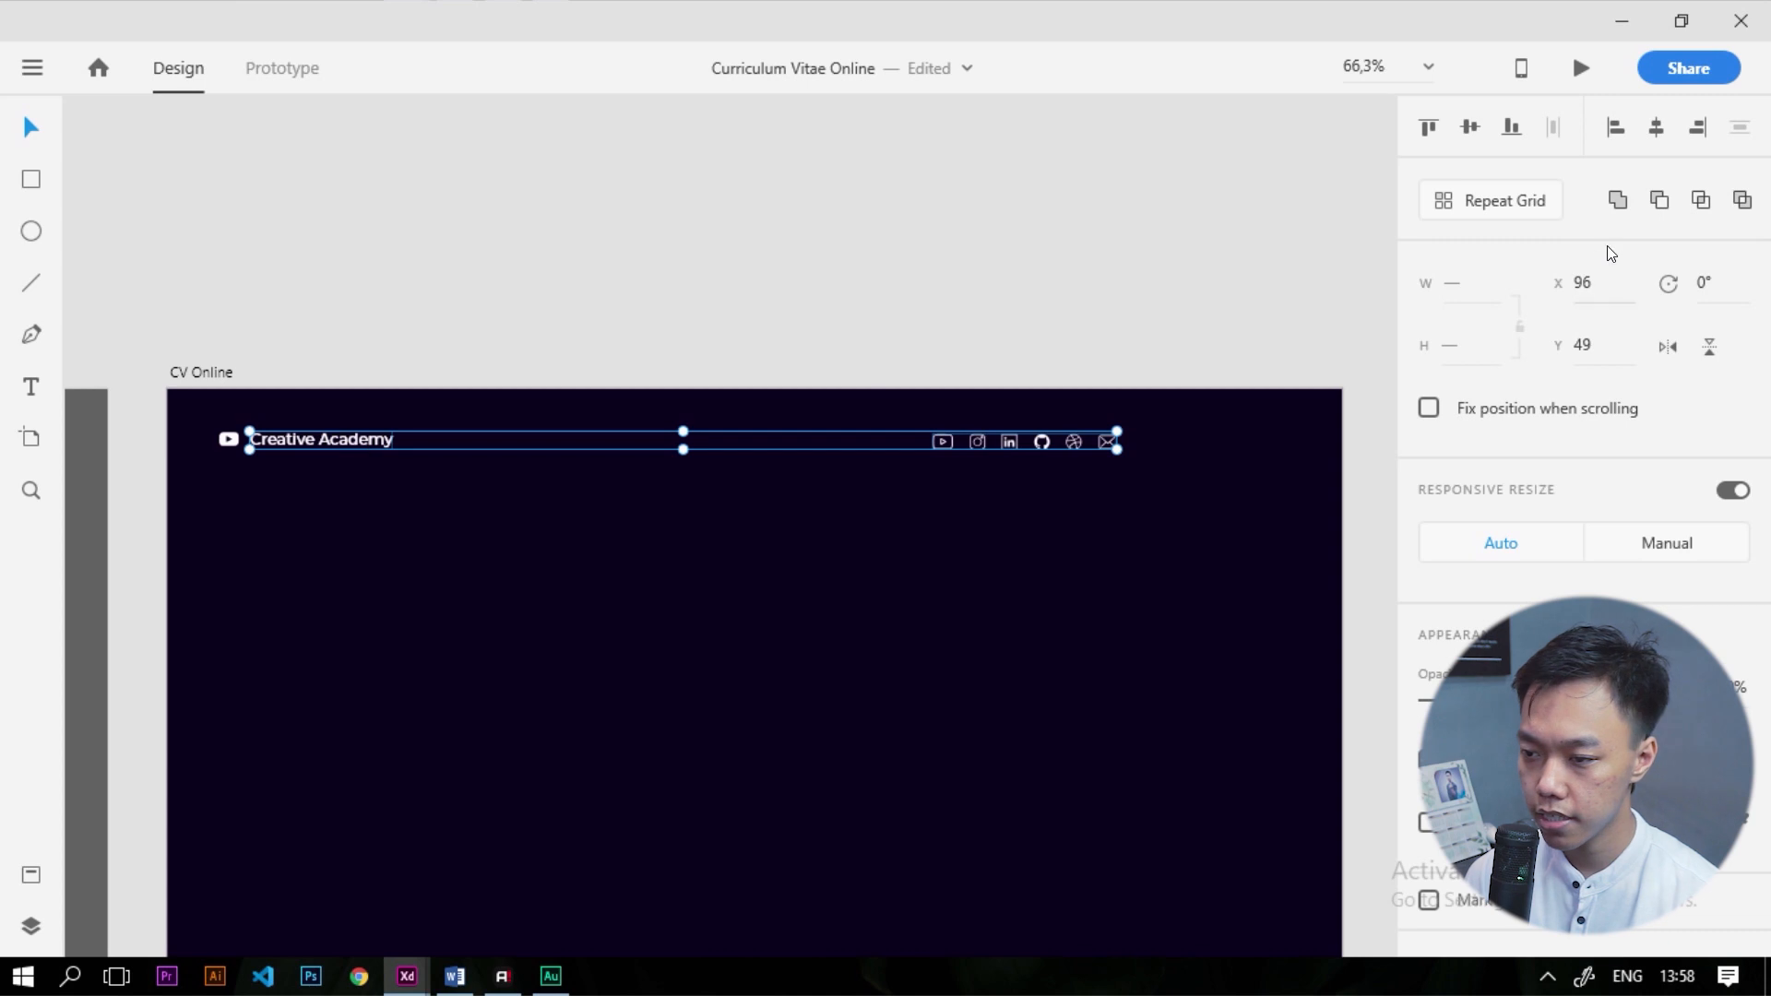
left_click(1471, 128)
left_click(1168, 312)
left_click_drag(967, 332, 1110, 334)
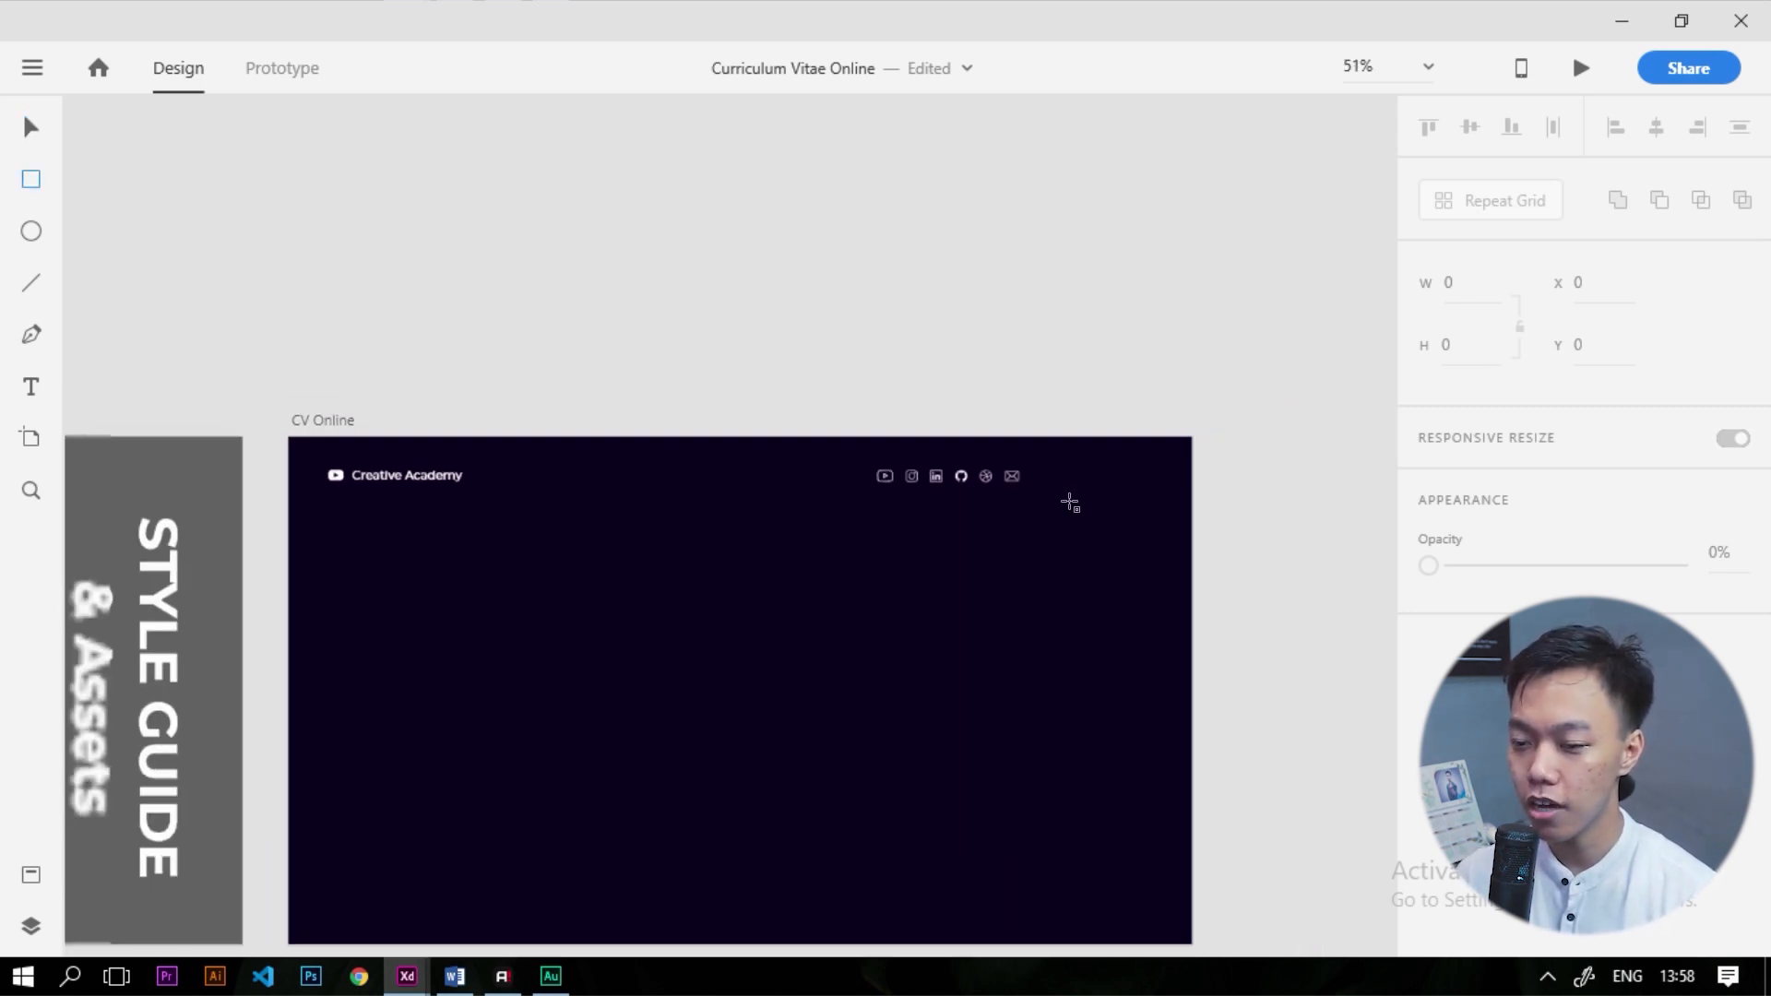
Draw a slightly rounded rectangle right of the mail icon with a white border
scroll(1068, 502, "up", 4)
left_click_drag(901, 438, 1154, 480)
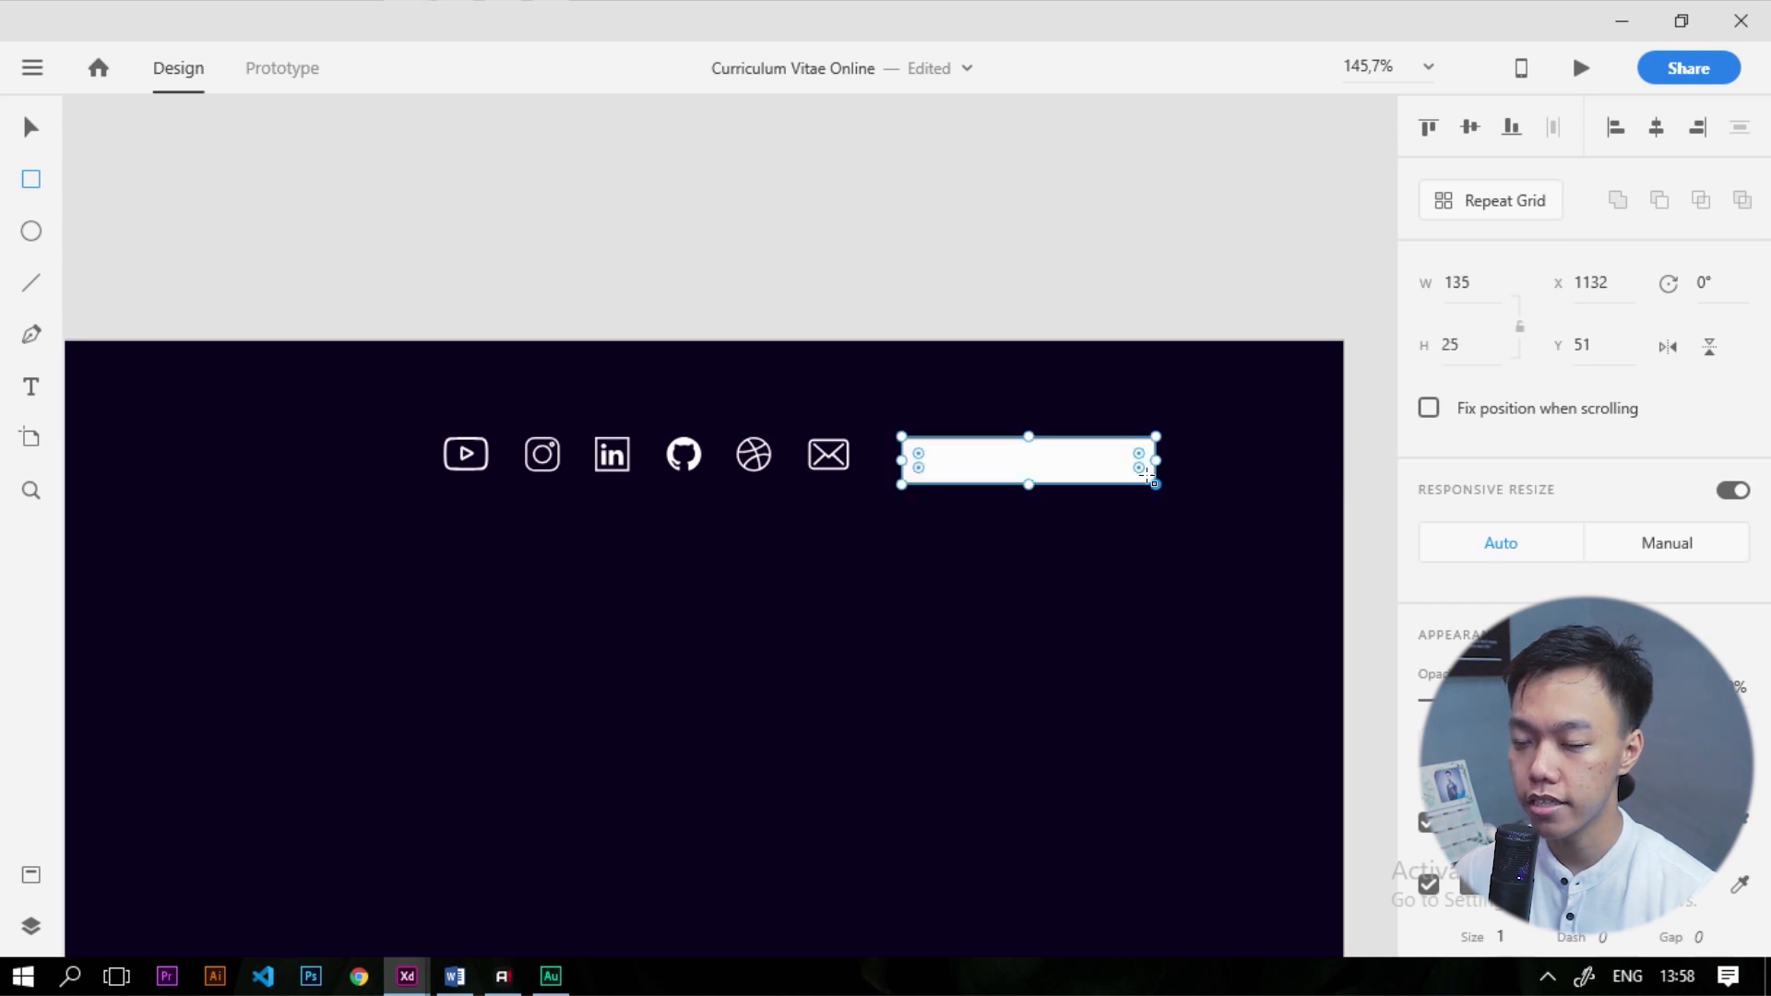
scroll(1194, 420, "up", 5)
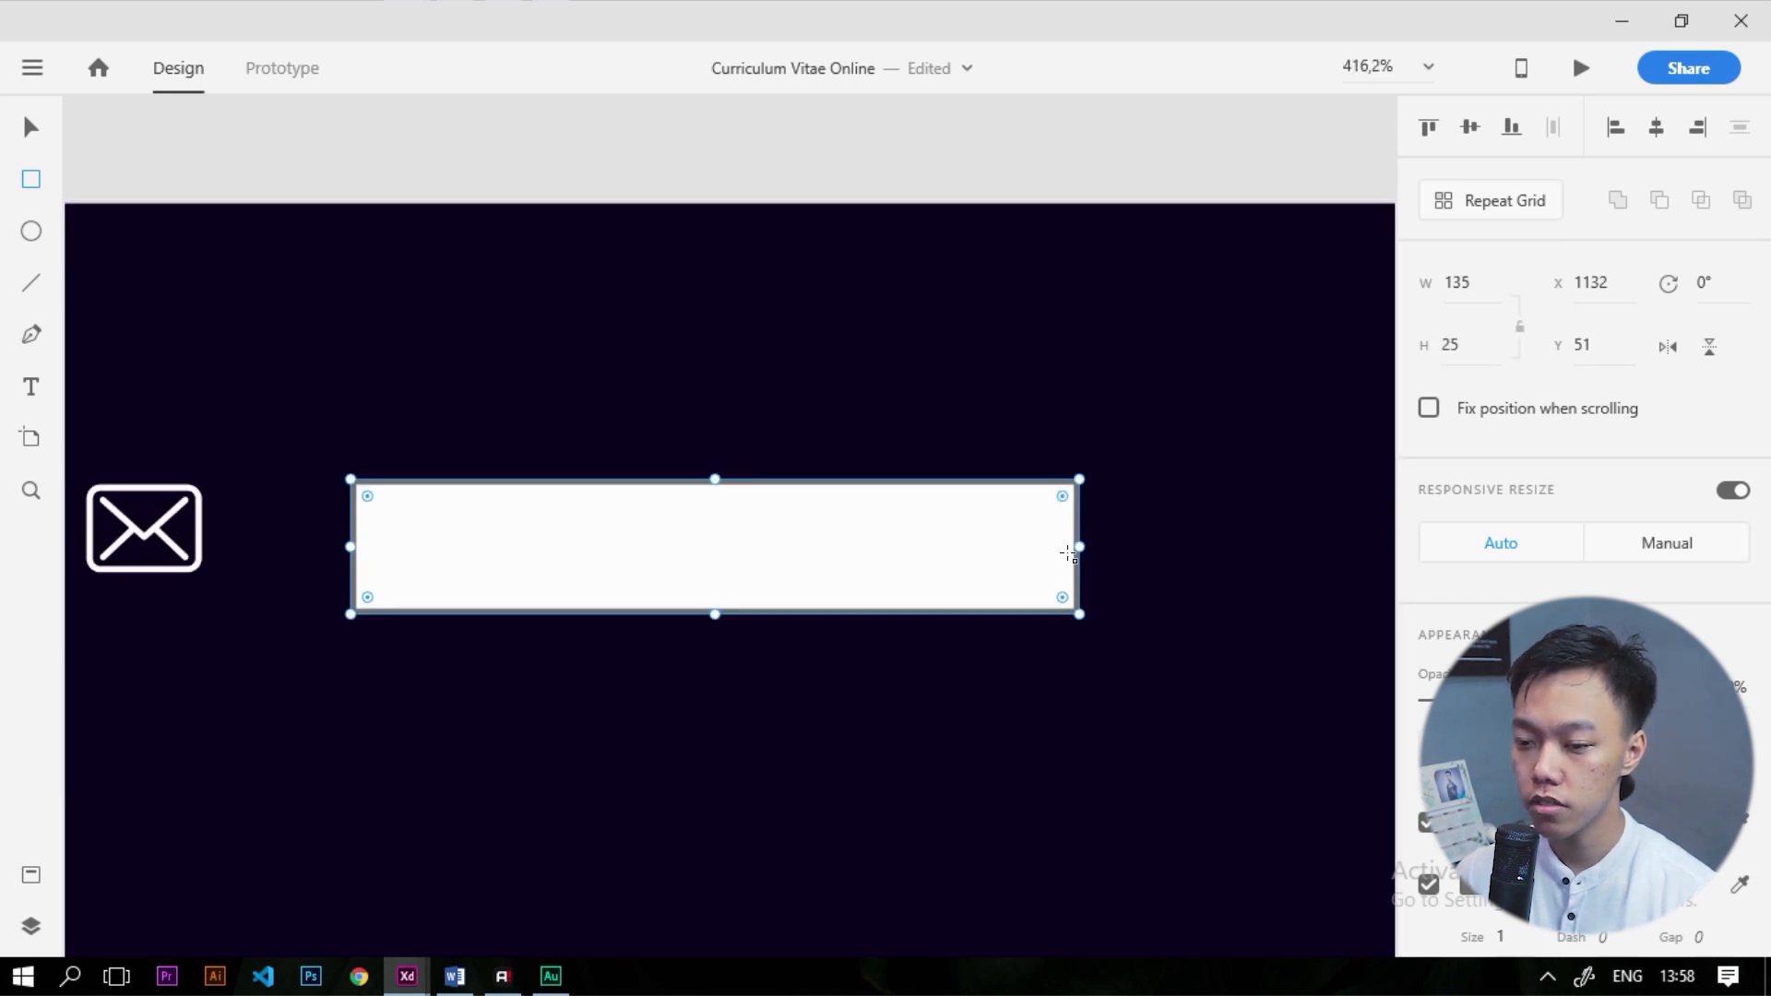
left_click_drag(364, 495, 373, 501)
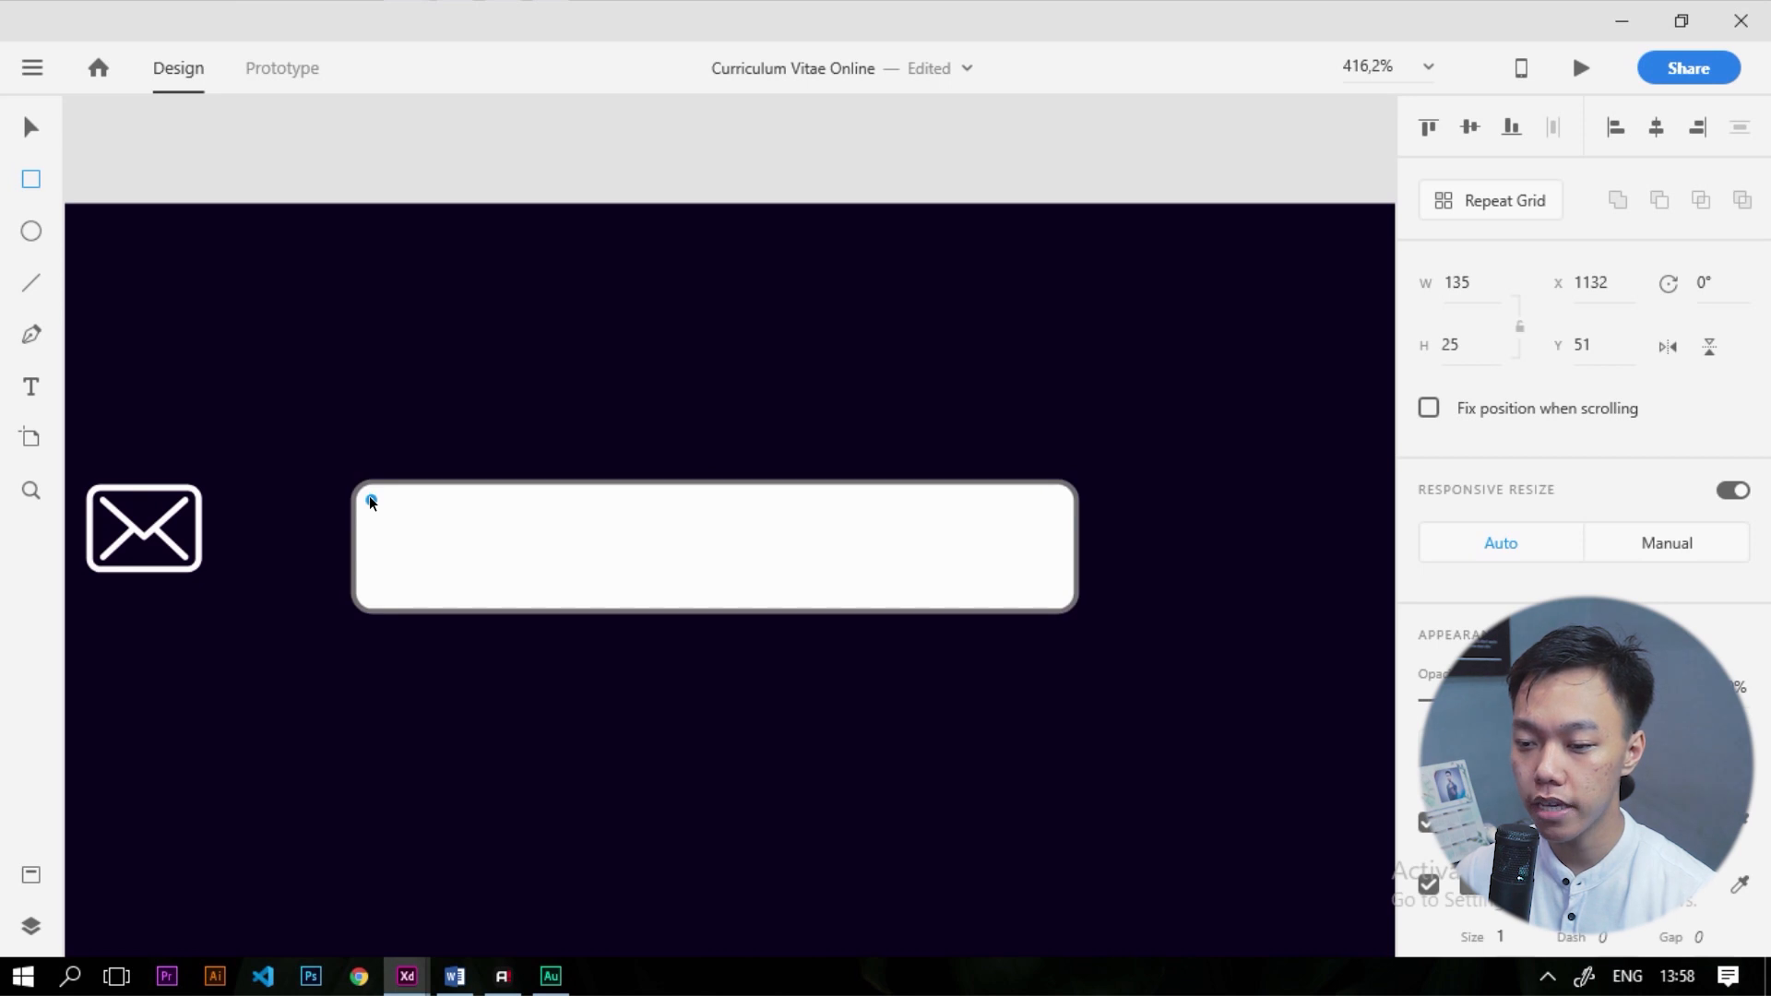
scroll(550, 517, "down", 4)
scroll(556, 545, "up", 3)
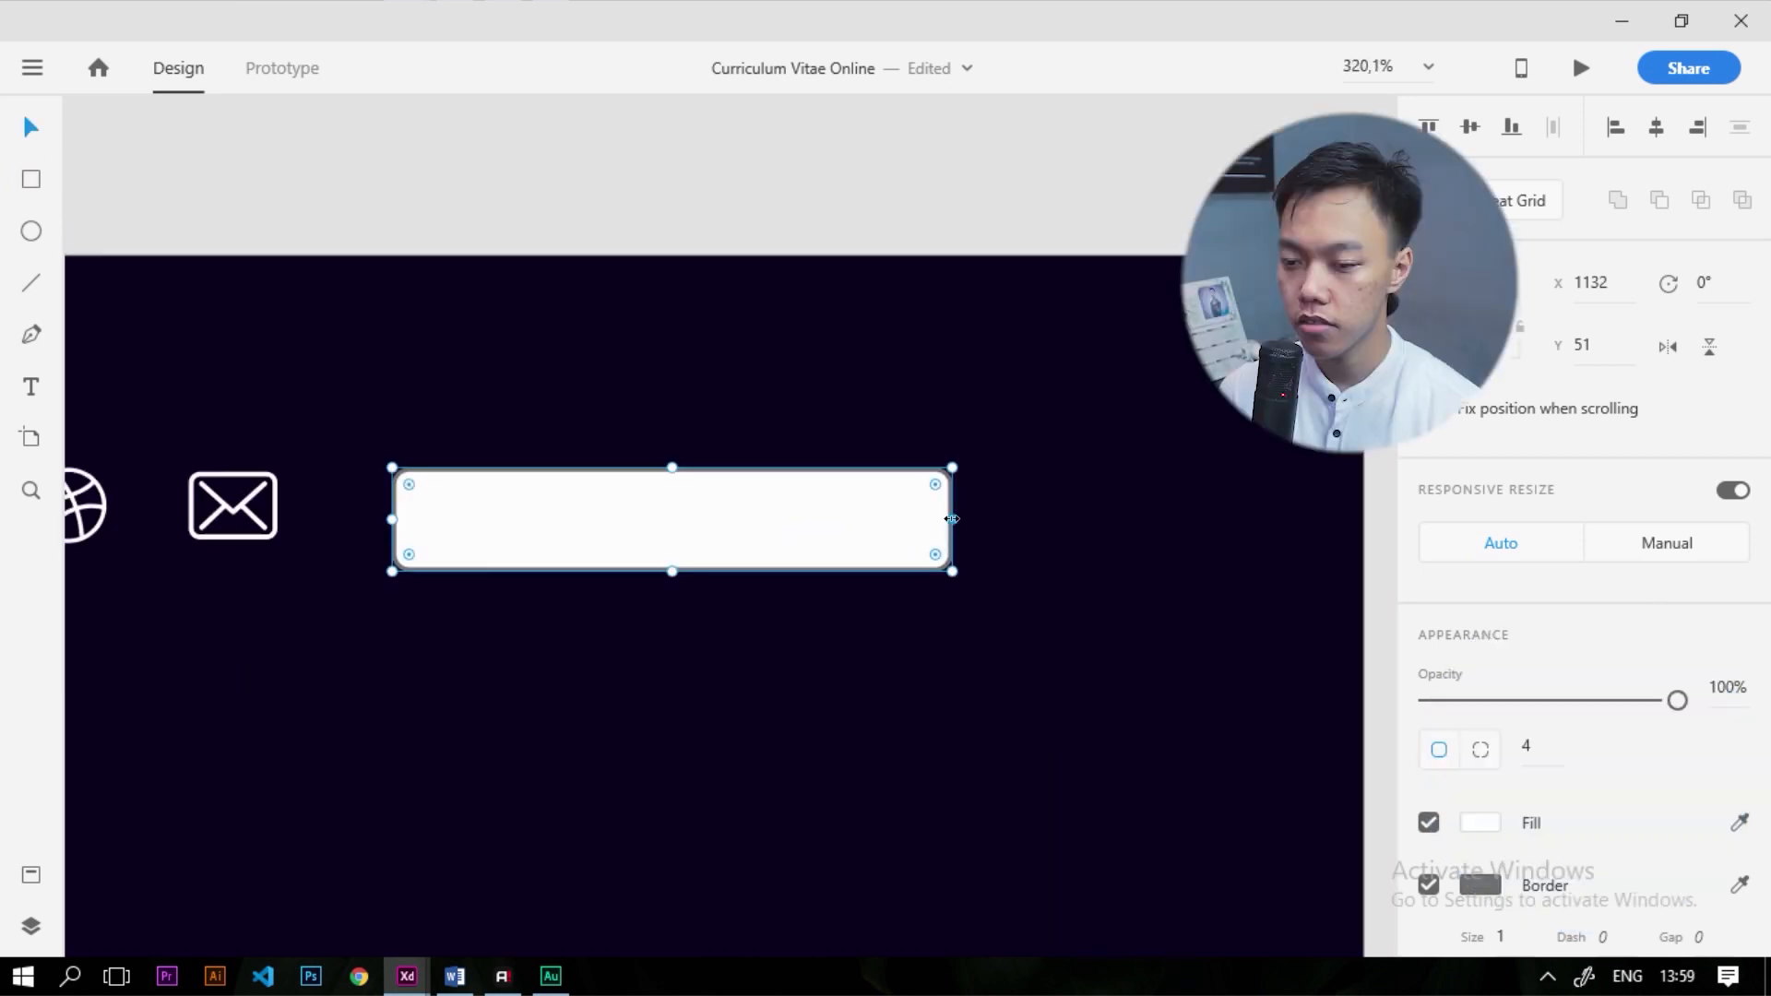
left_click_drag(951, 518, 836, 523)
scroll(1559, 720, "down", 4)
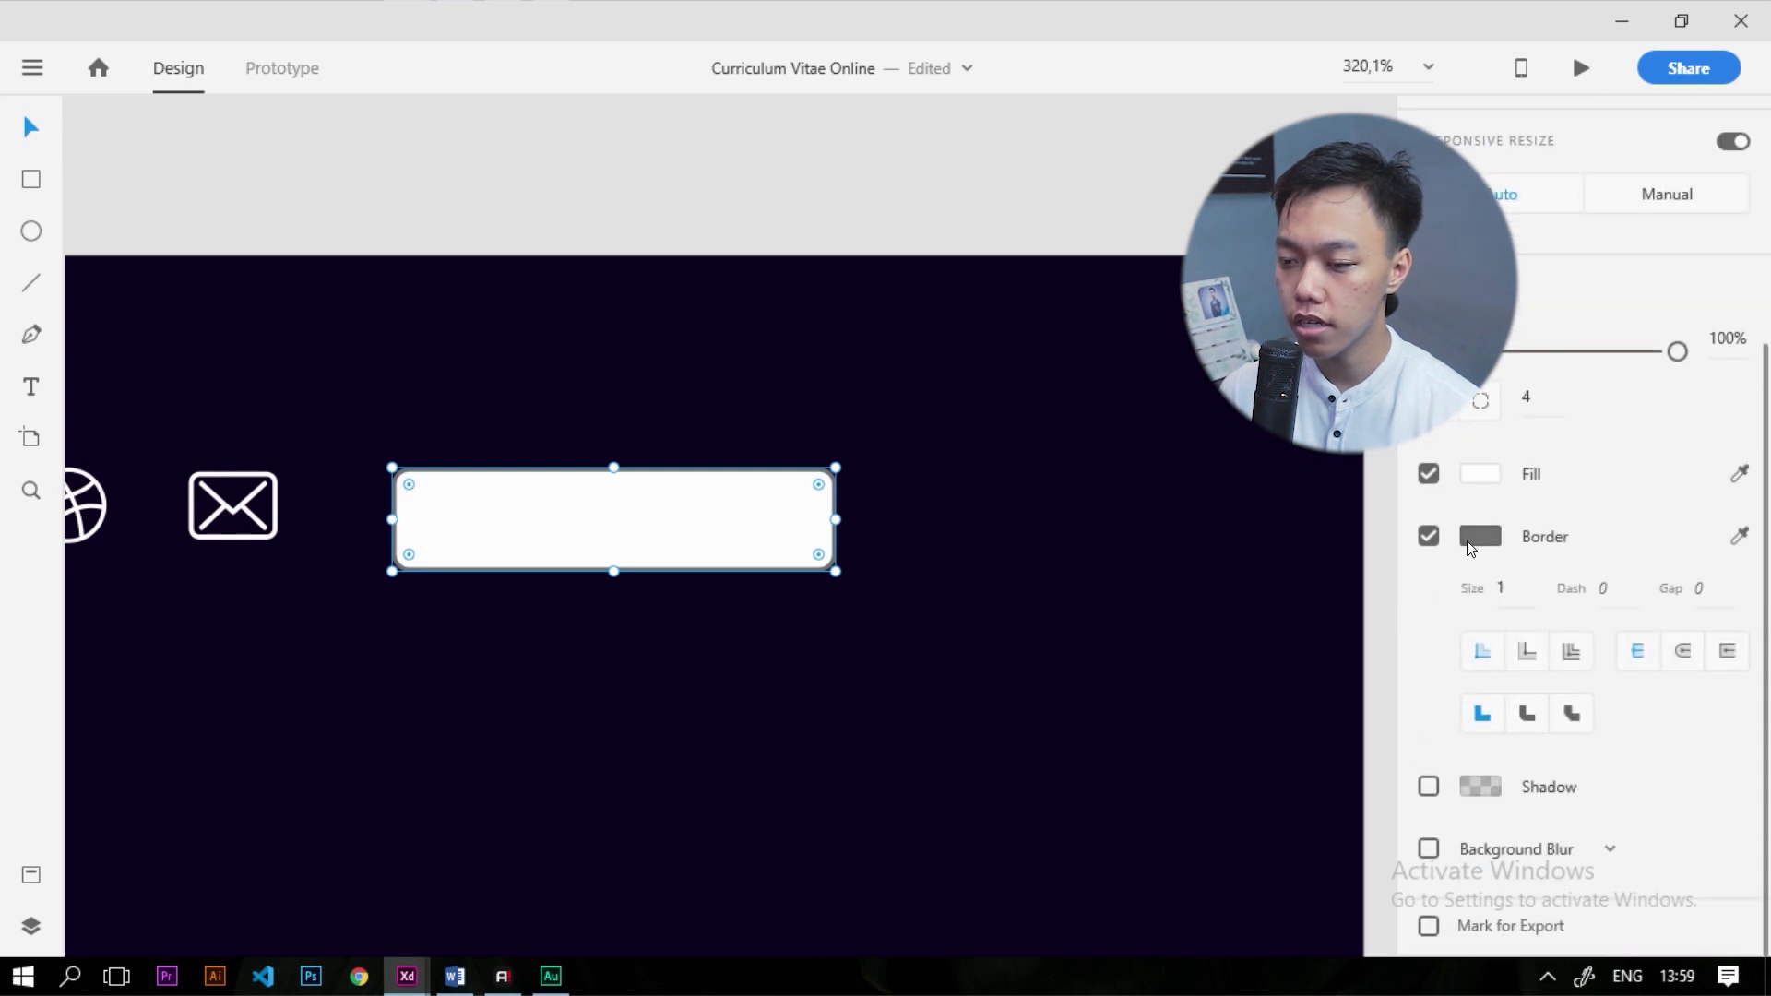
left_click(1469, 543)
left_click_drag(1203, 520, 881, 228)
left_click(887, 208)
left_click(779, 505)
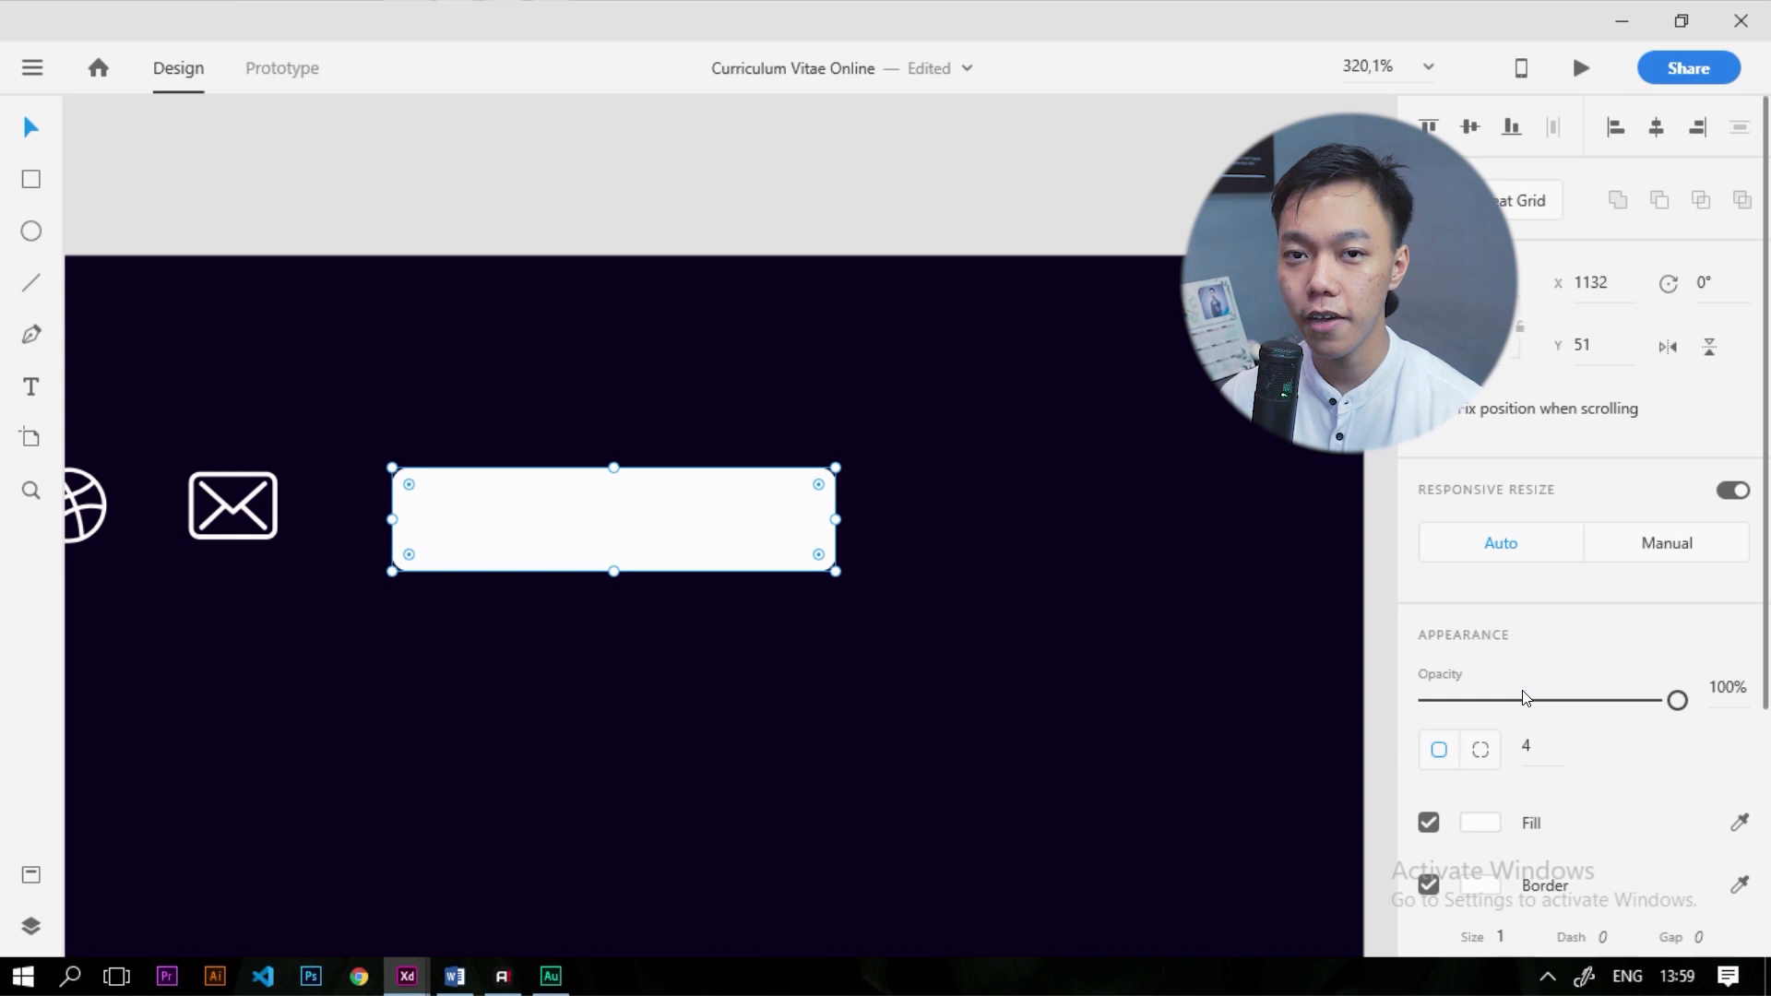
Enable background blur on the rectangle with amount 21 and brightness 11
scroll(1513, 619, "down", 4)
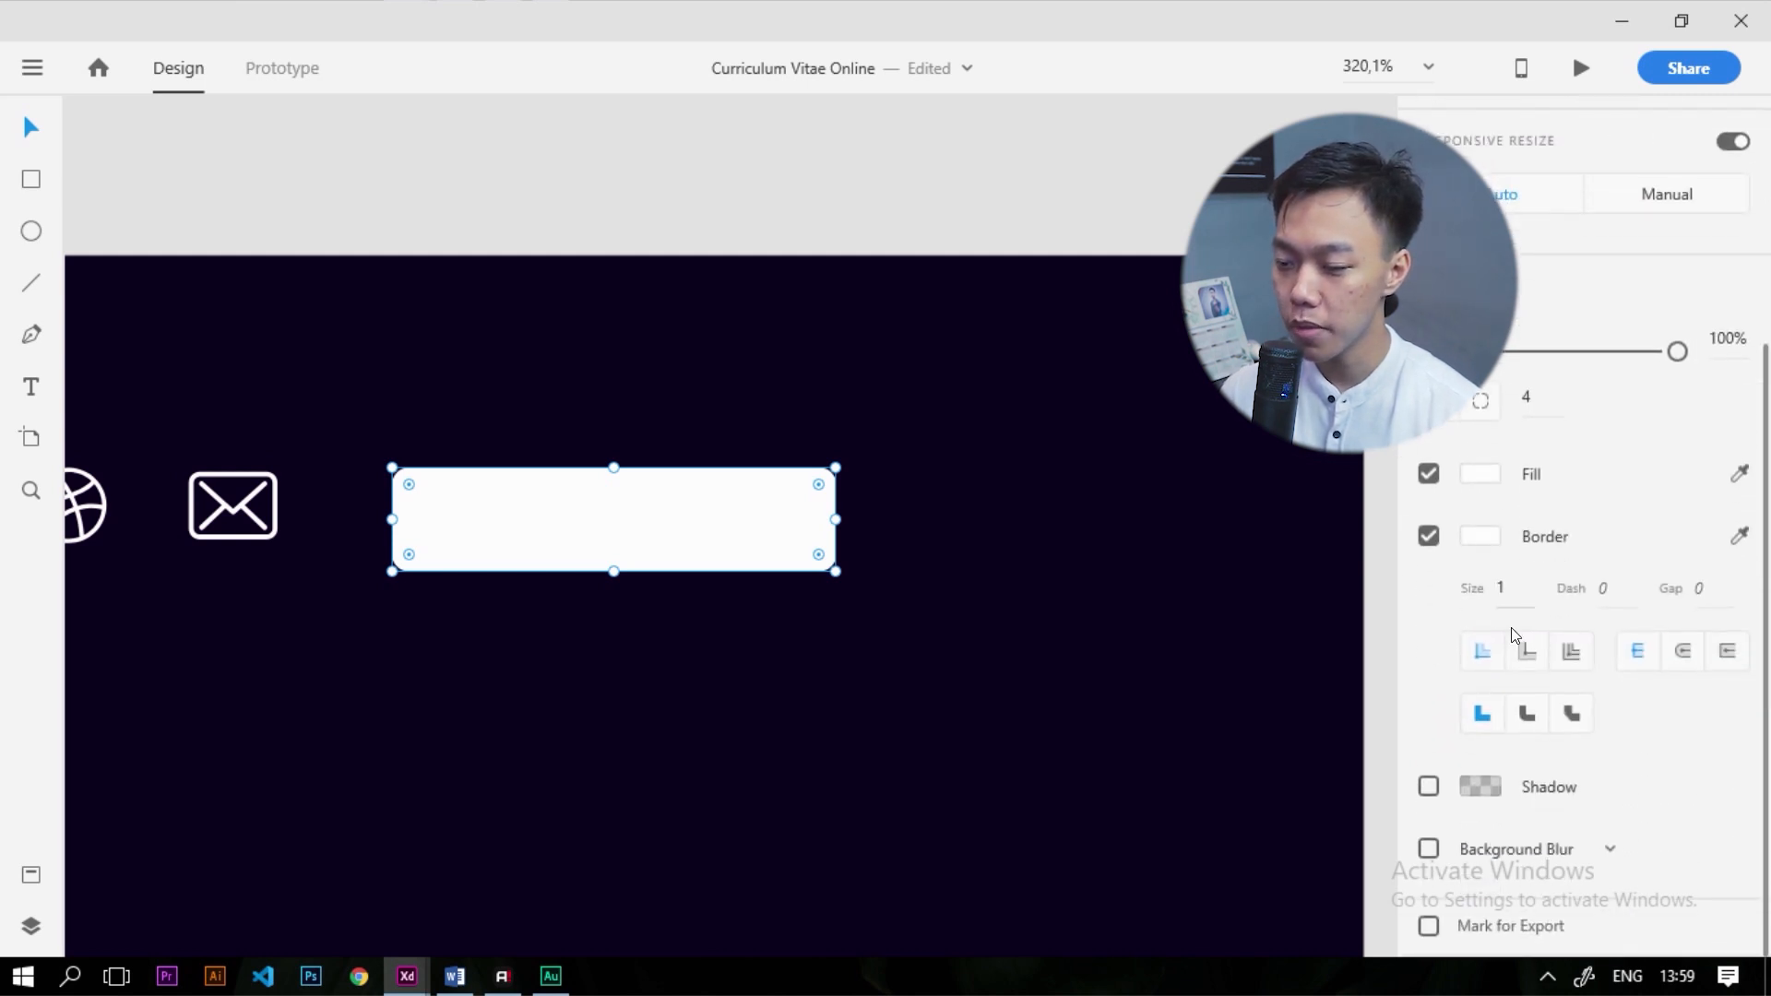
left_click(1428, 849)
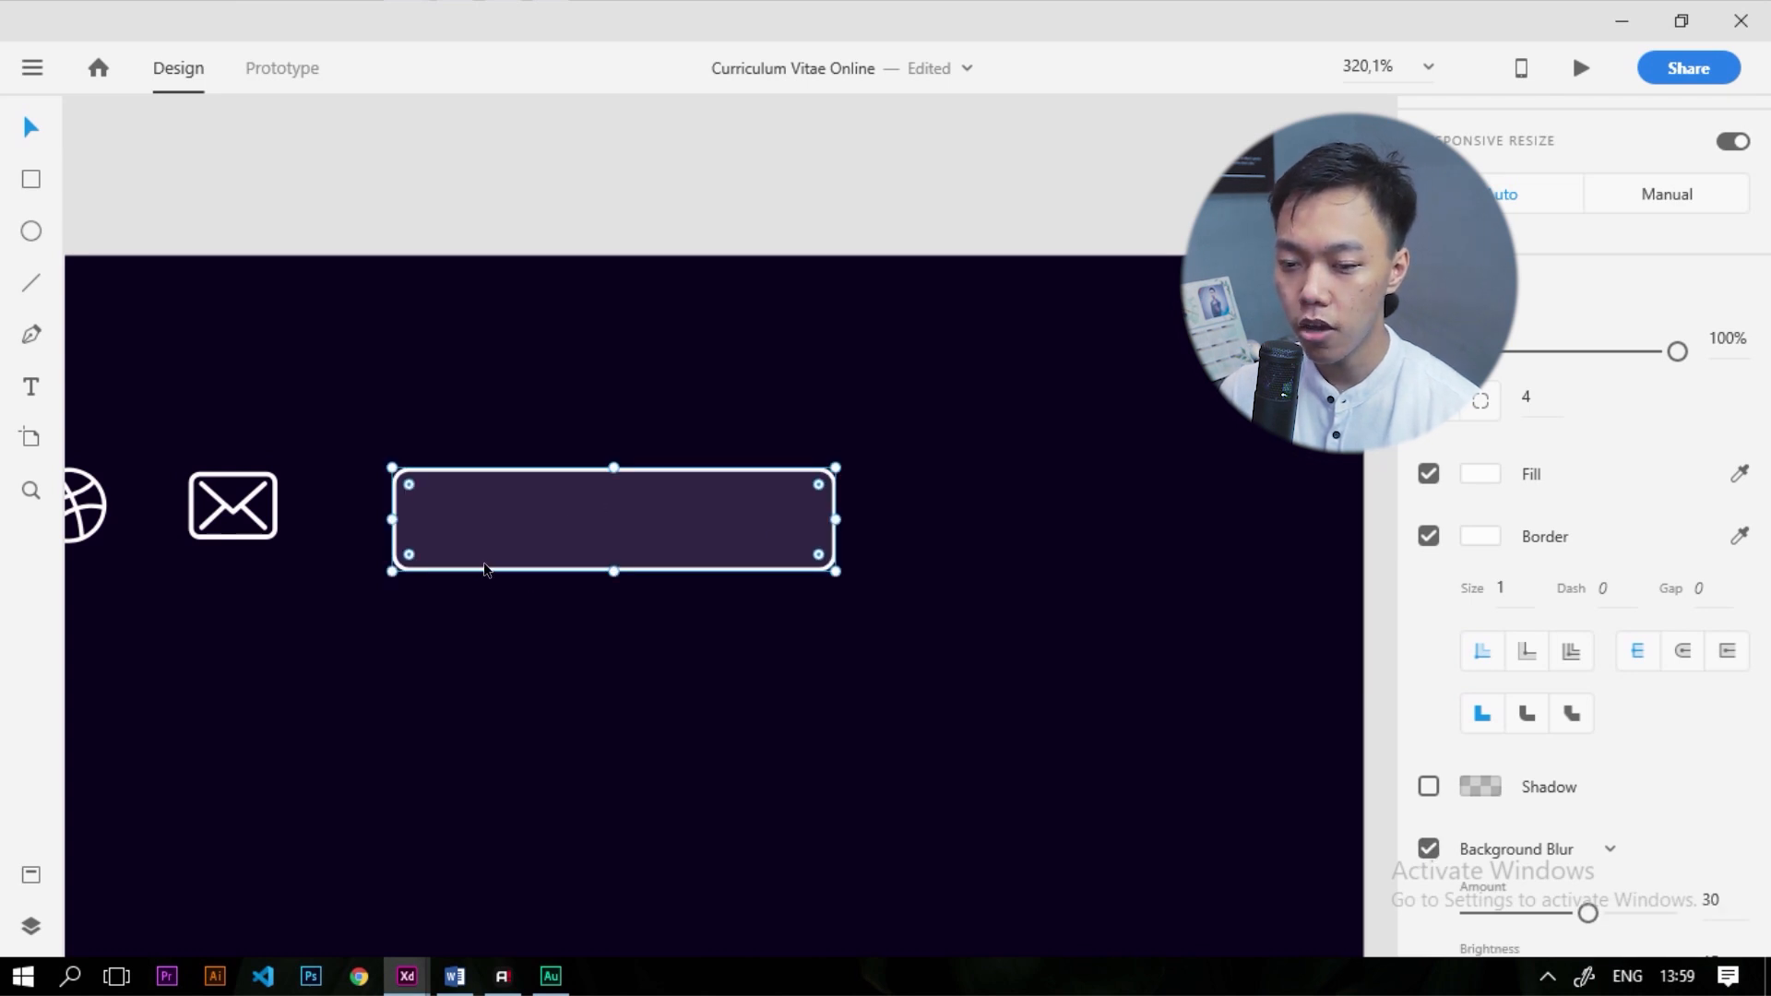
key("alt")
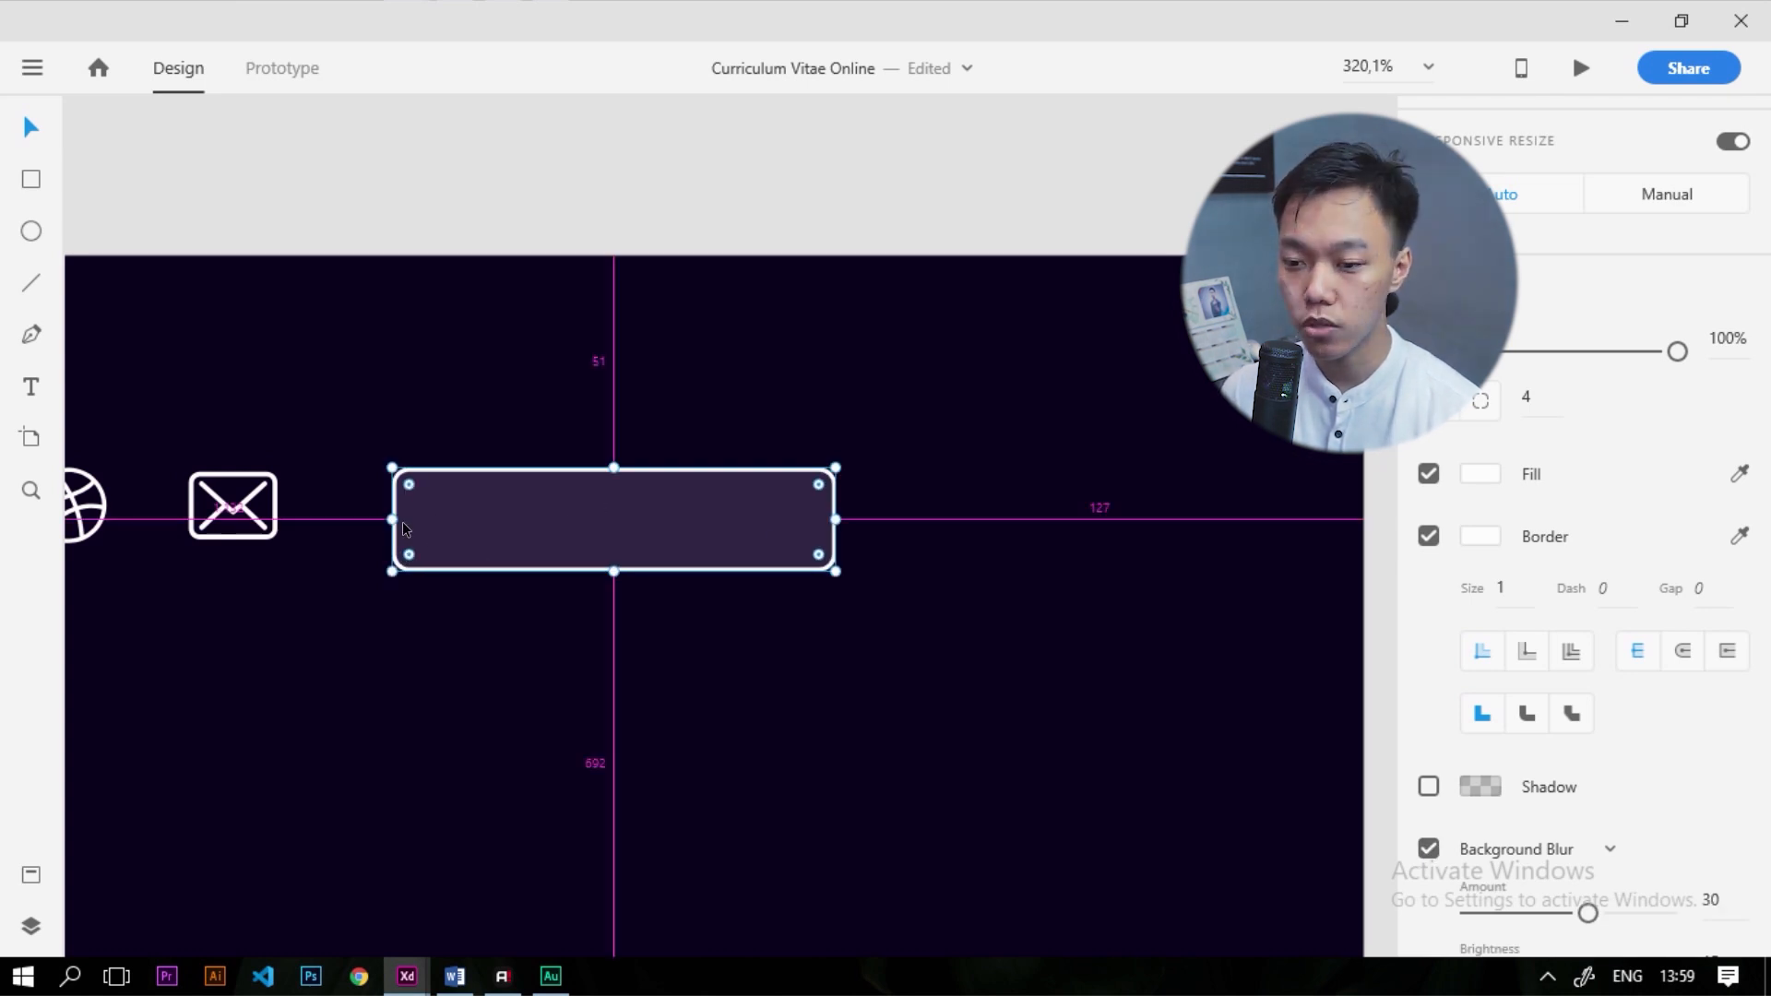
scroll(1608, 787, "down", 2)
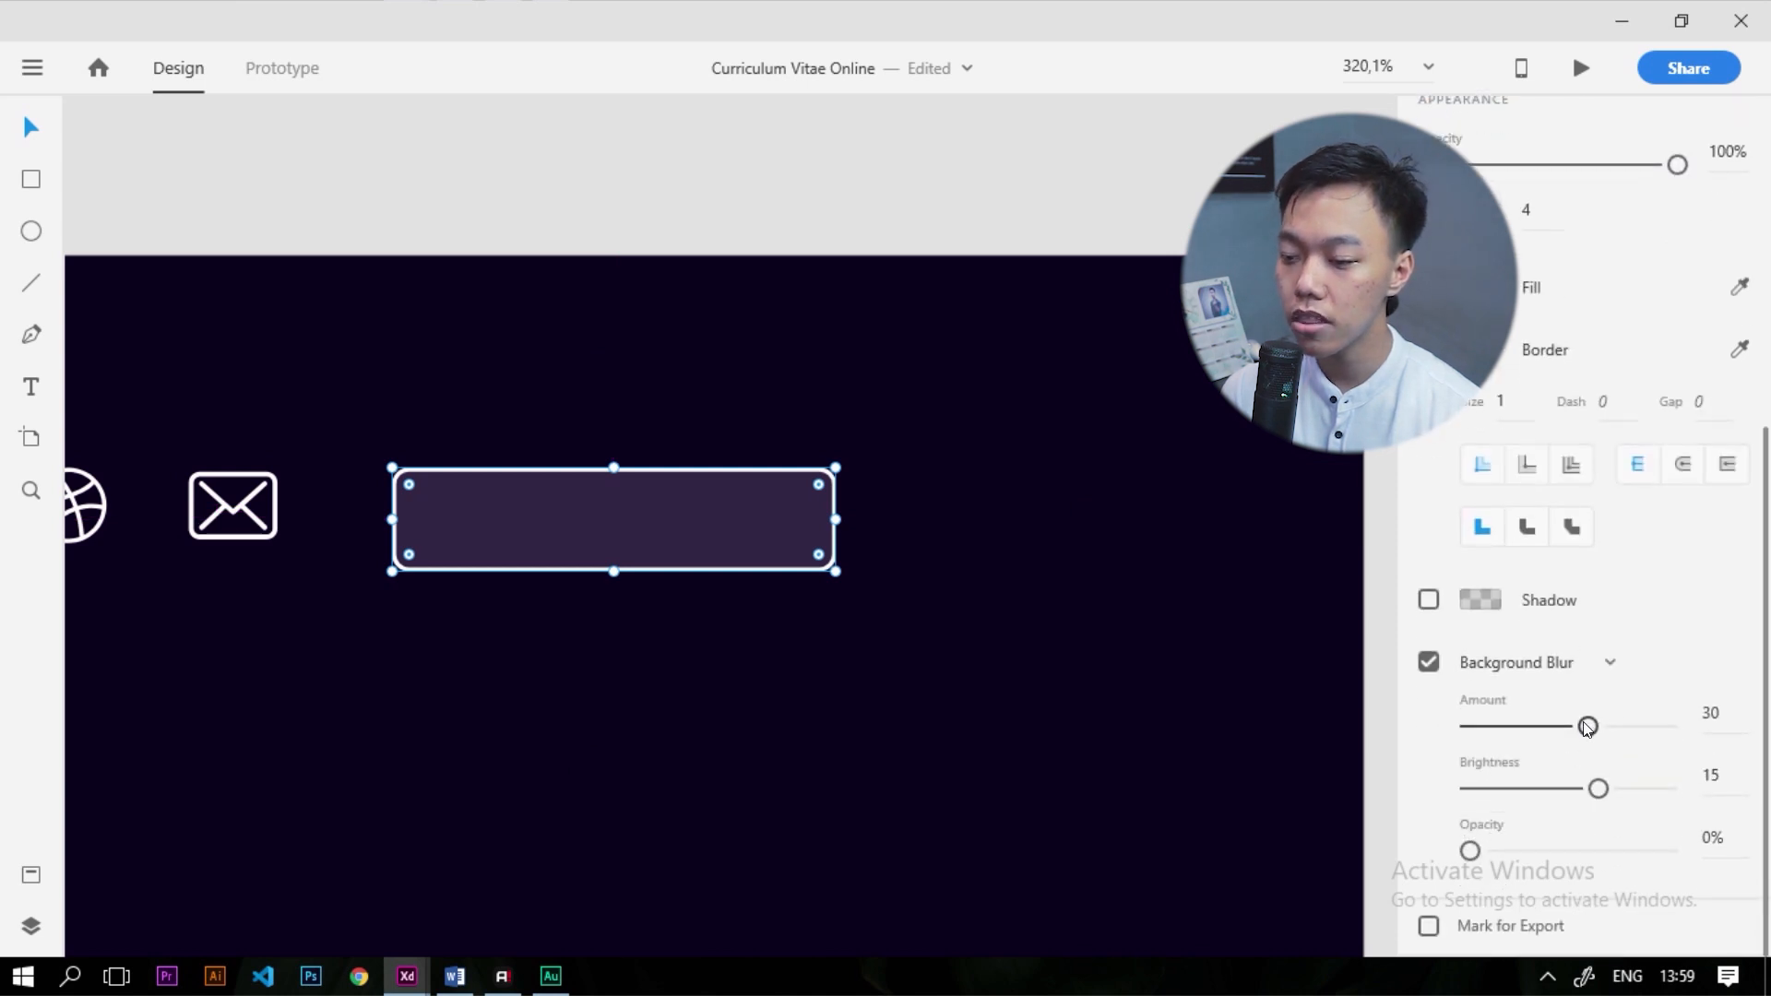
left_click_drag(1589, 727, 1648, 740)
left_click_drag(1539, 731, 1553, 727)
left_click_drag(1599, 789, 1587, 853)
mouse_move(1473, 854)
left_mouse_down()
mouse_move(1522, 863)
mouse_move(1447, 868)
left_mouse_up()
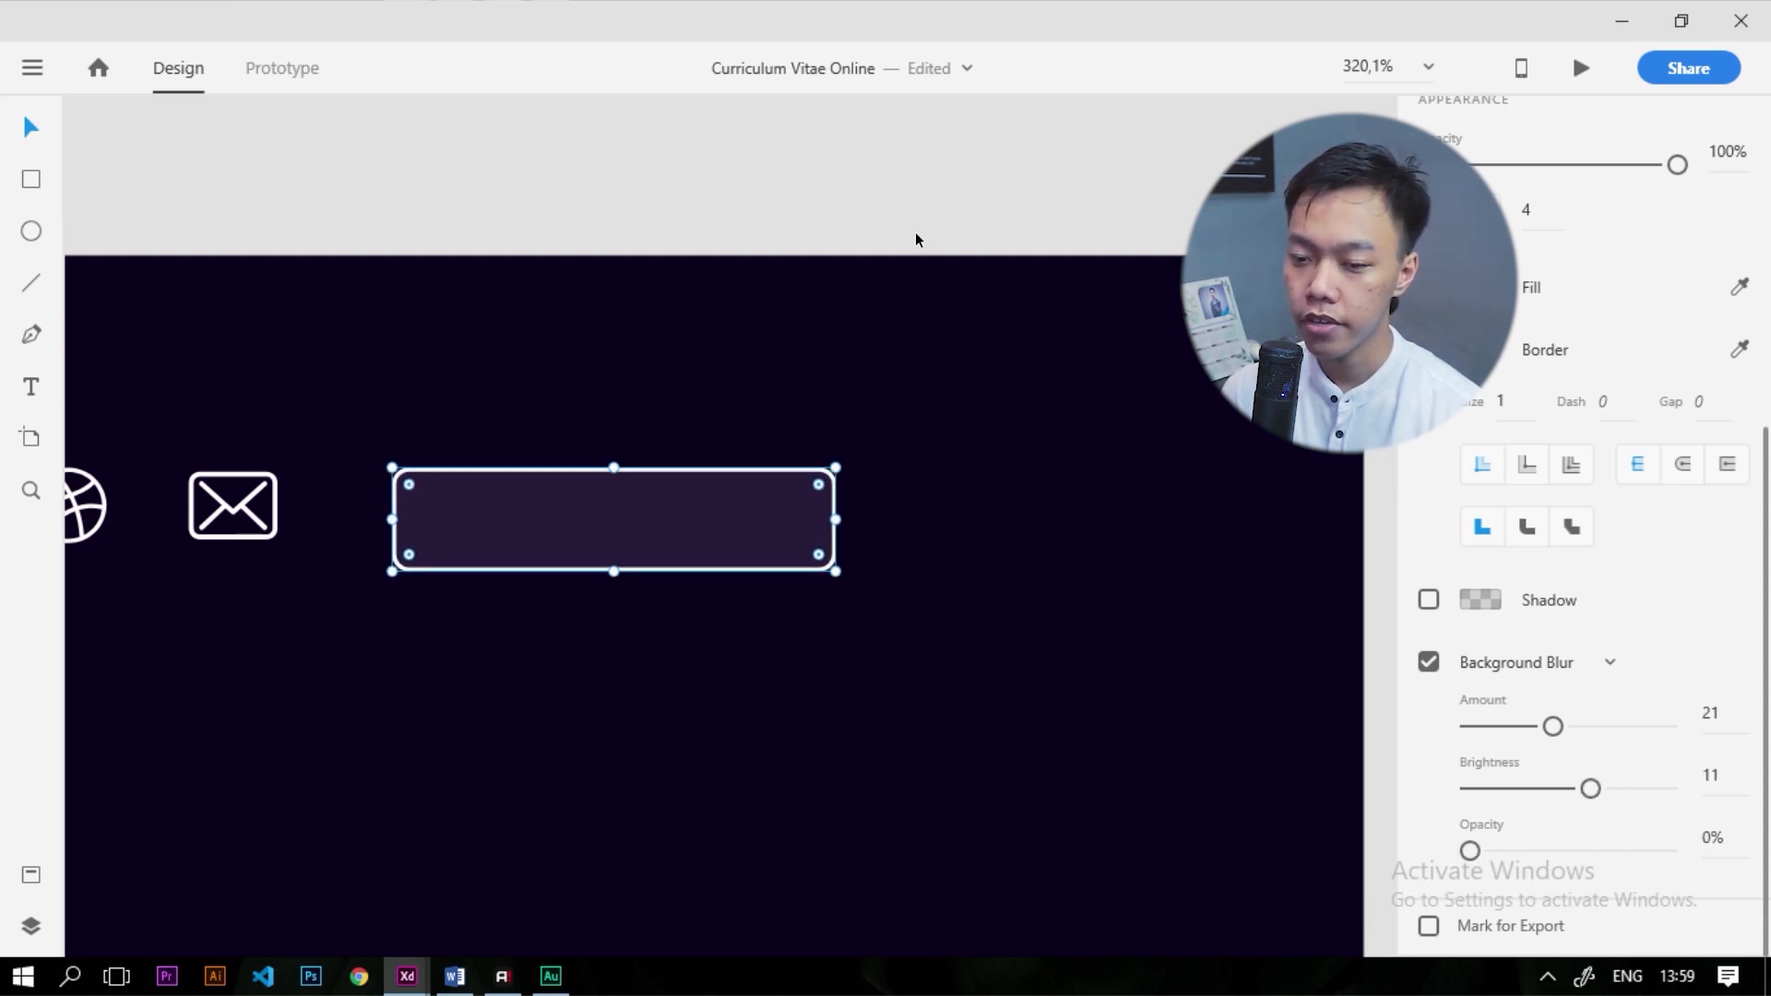
scroll(885, 433, "down", 3)
scroll(784, 467, "up", 4)
Shorten the rectangle and centre it vertically with the social icons
left_click_drag(814, 452, 819, 428)
left_click(838, 557)
left_click(832, 394)
left_click_drag(927, 459, 917, 414)
left_click(905, 498)
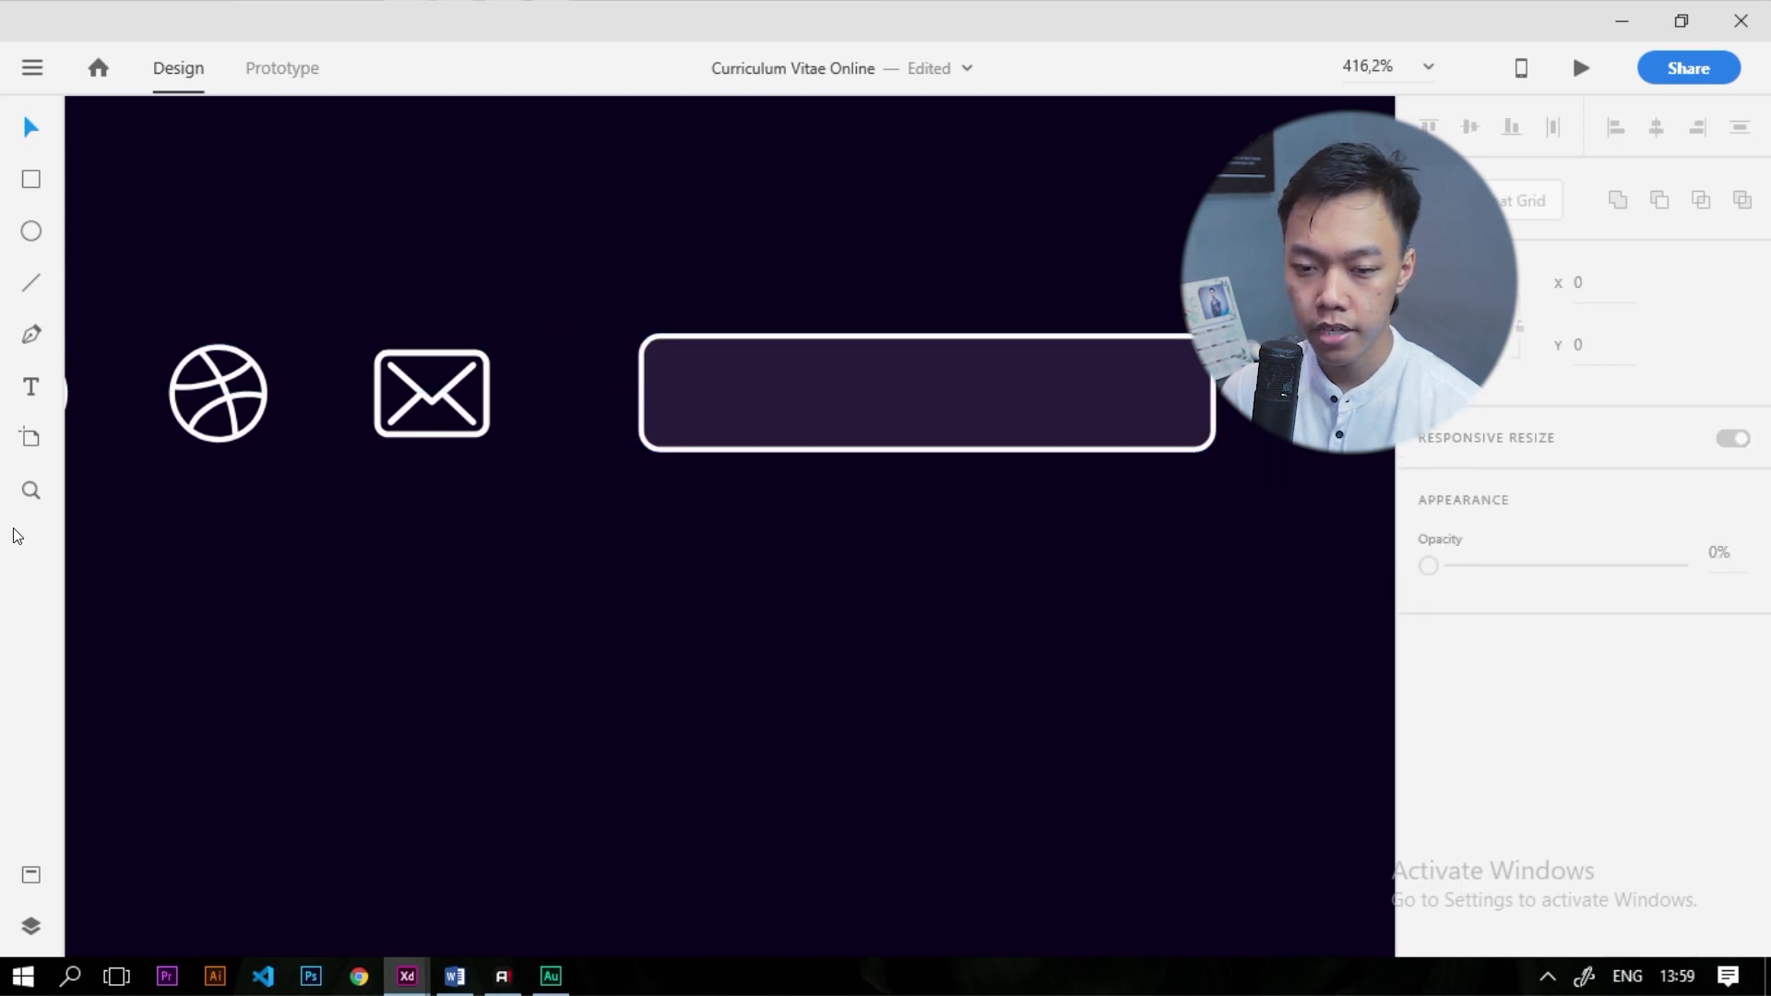
Copy the Creative Academy text onto the button, bring it forward, and retype it as 'Download CV'
scroll(1107, 660, "down", 10)
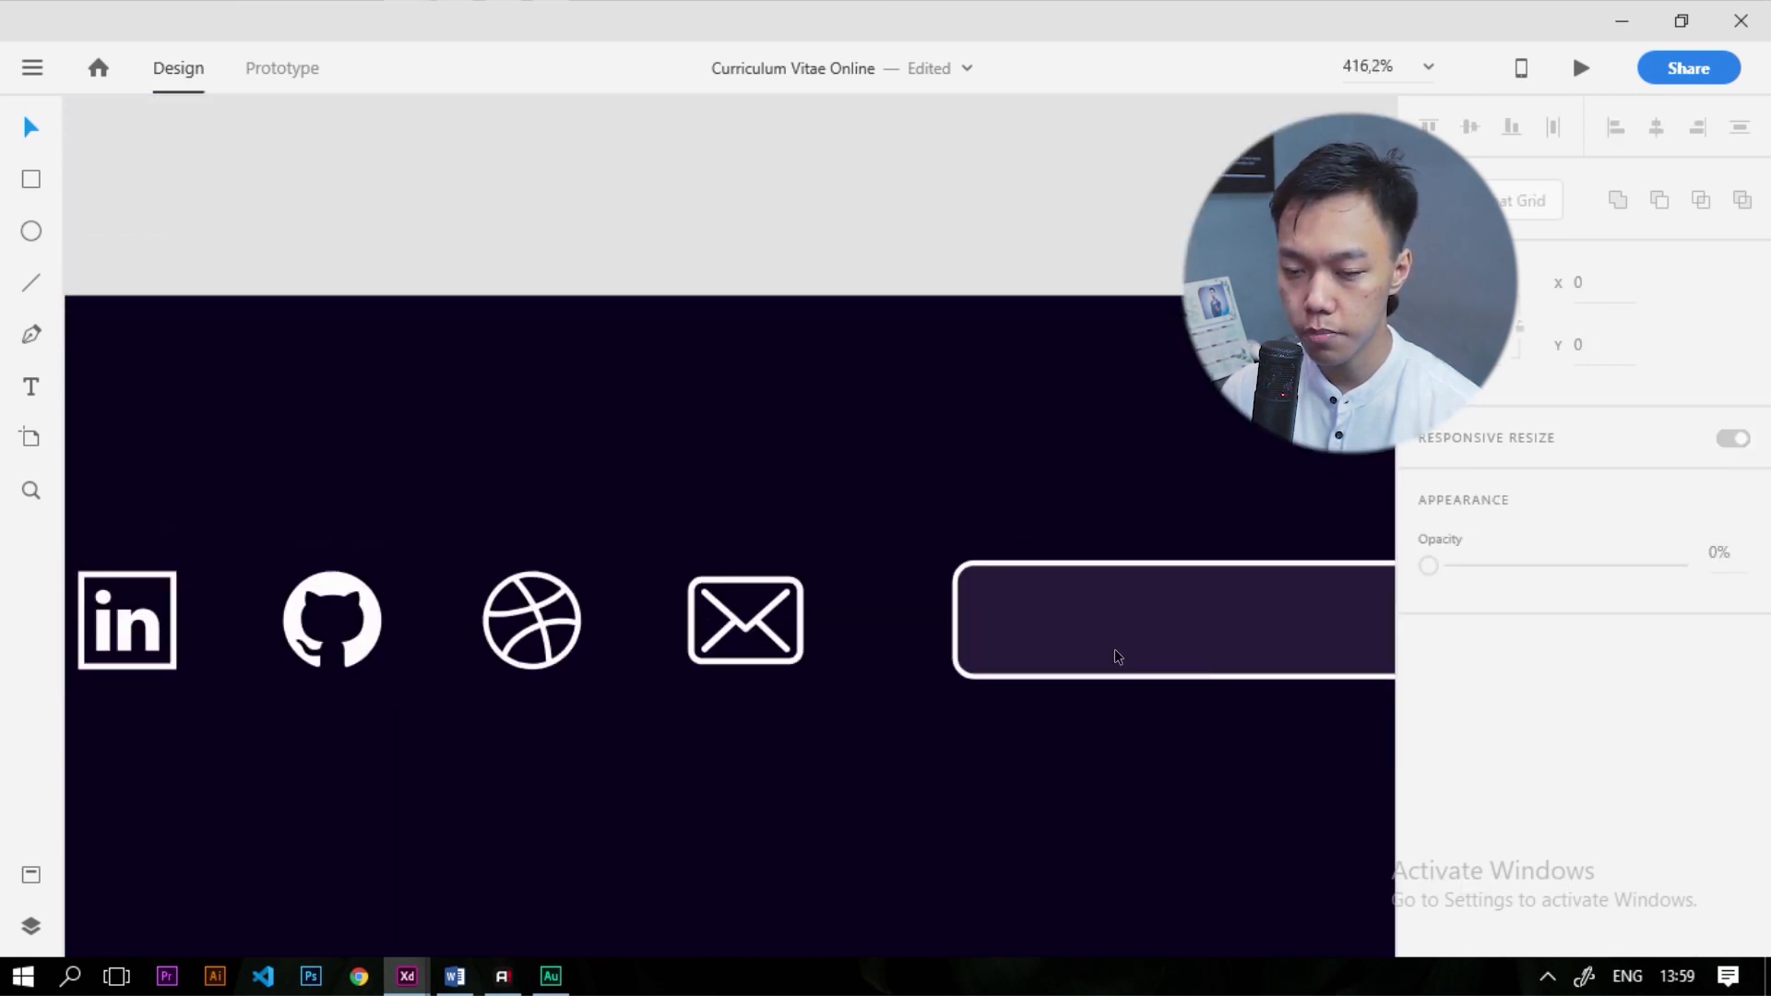
left_click_drag(279, 655, 1169, 657)
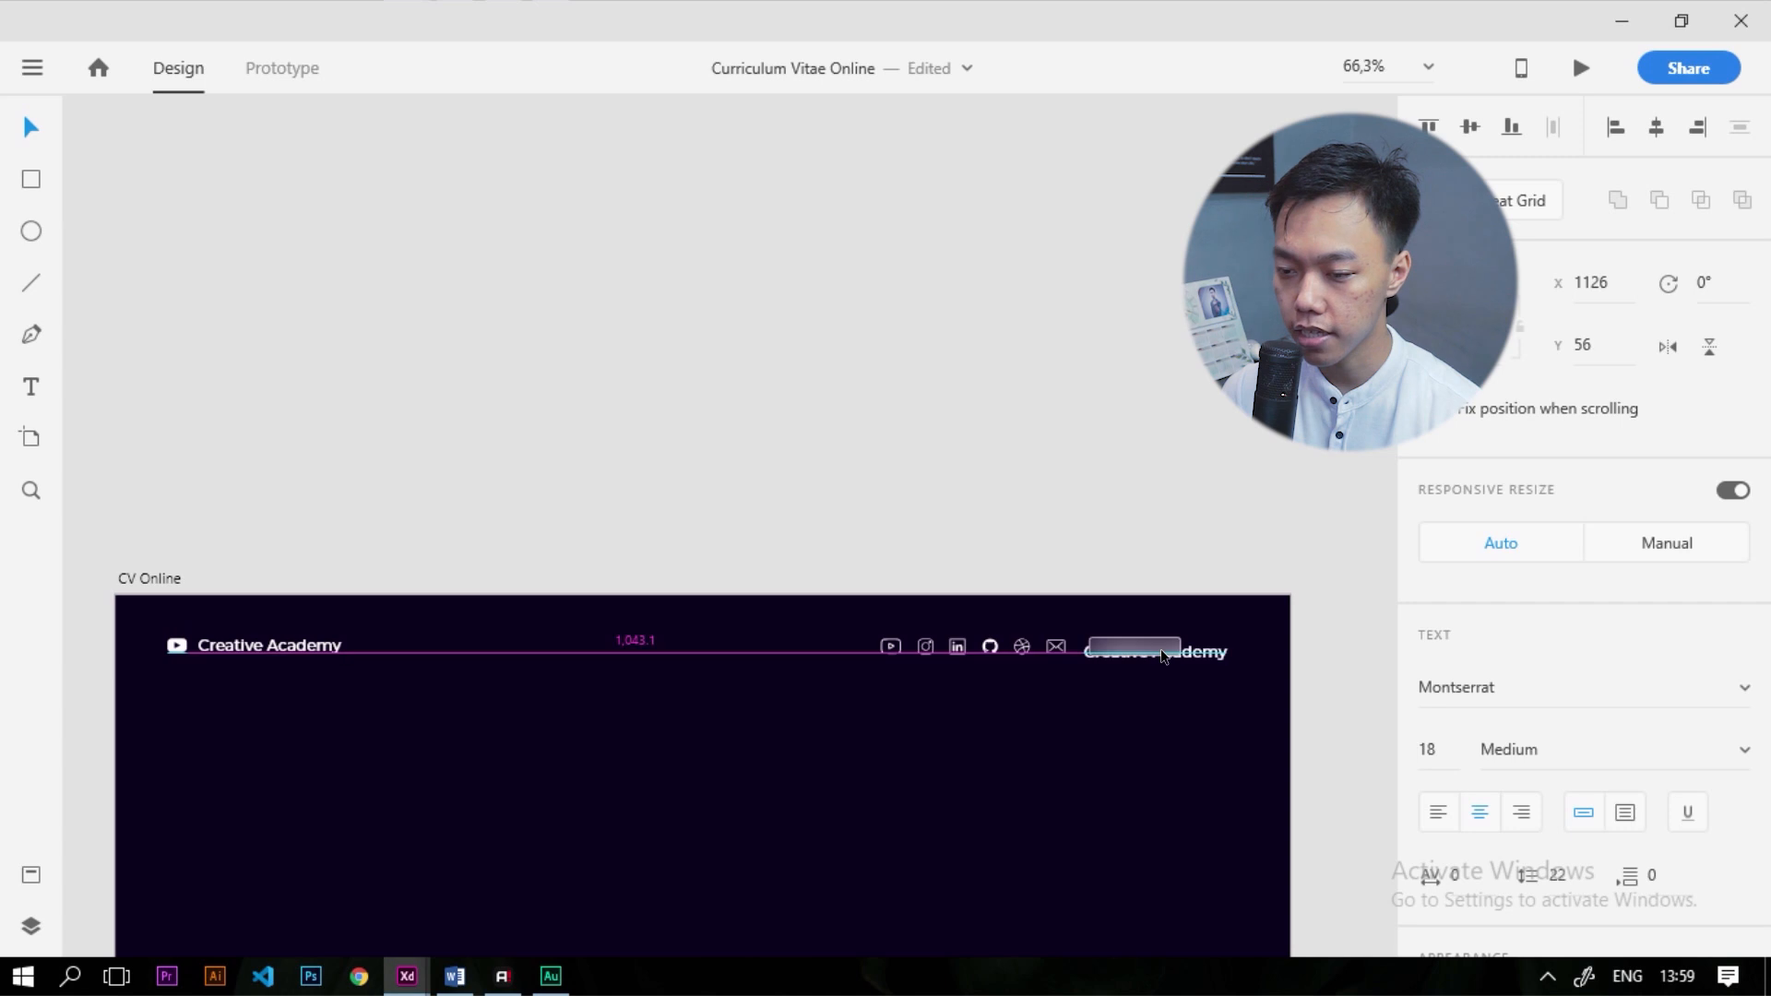
scroll(1233, 651, "up", 6)
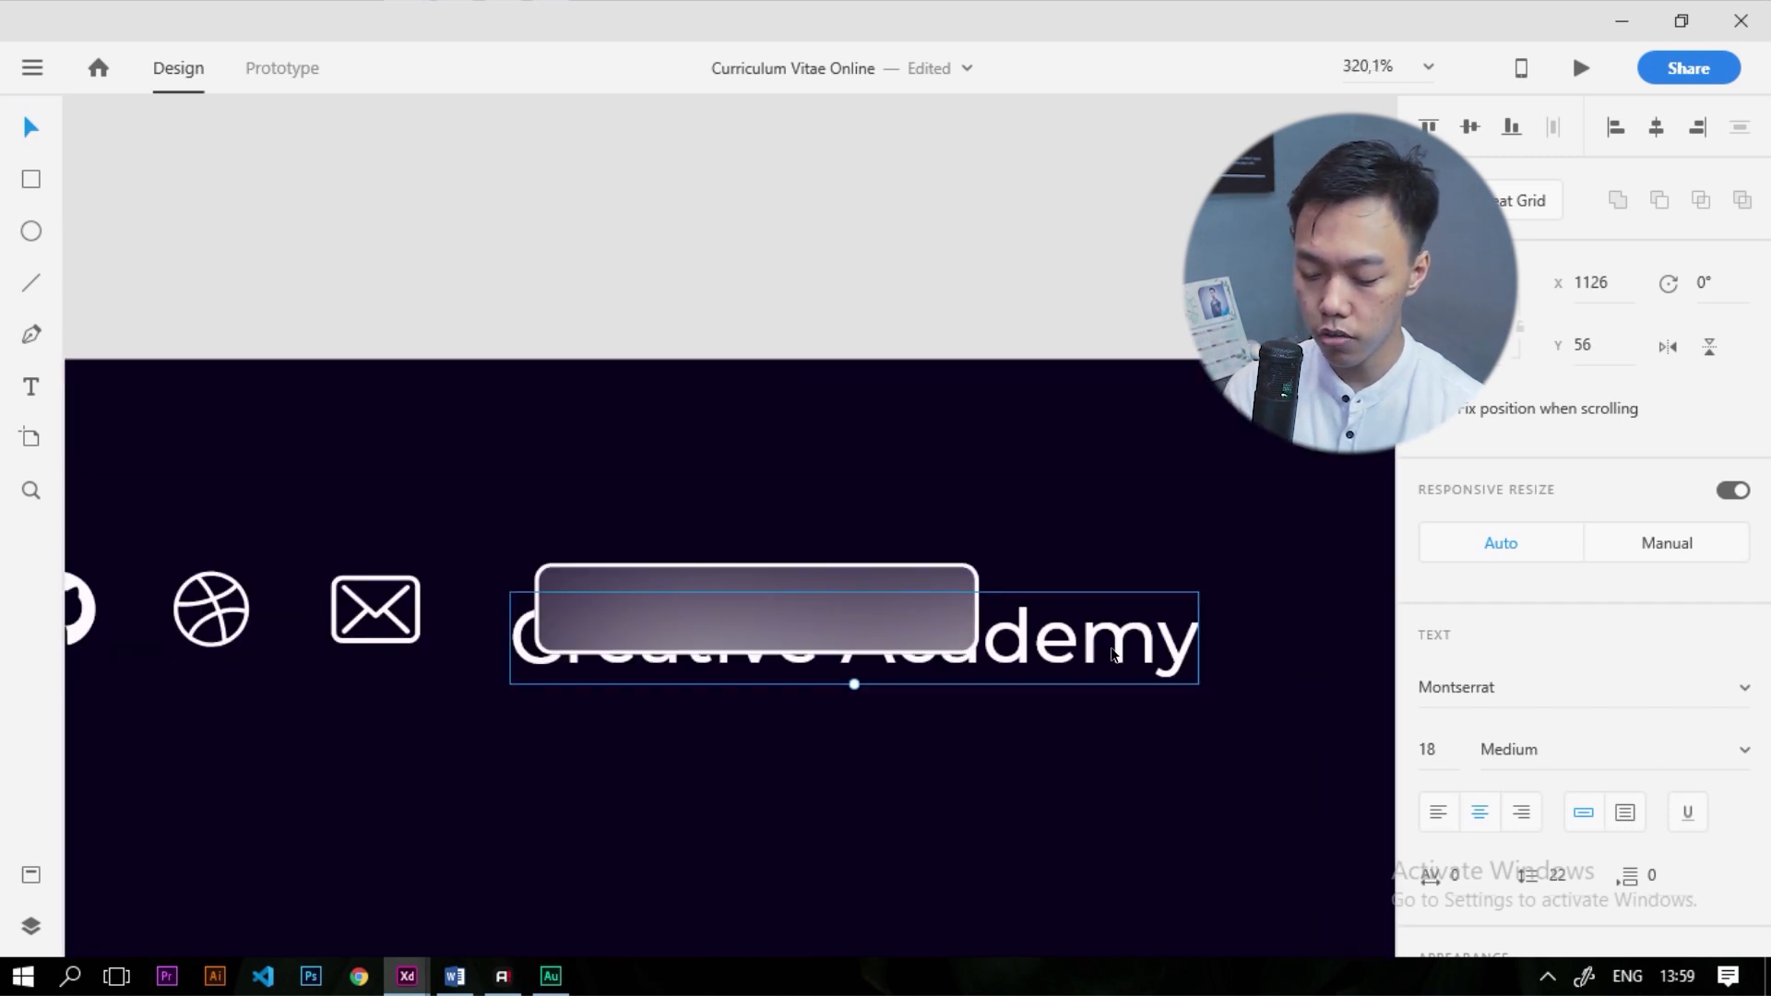
key("ctrl+shift+]")
double_click(1111, 652)
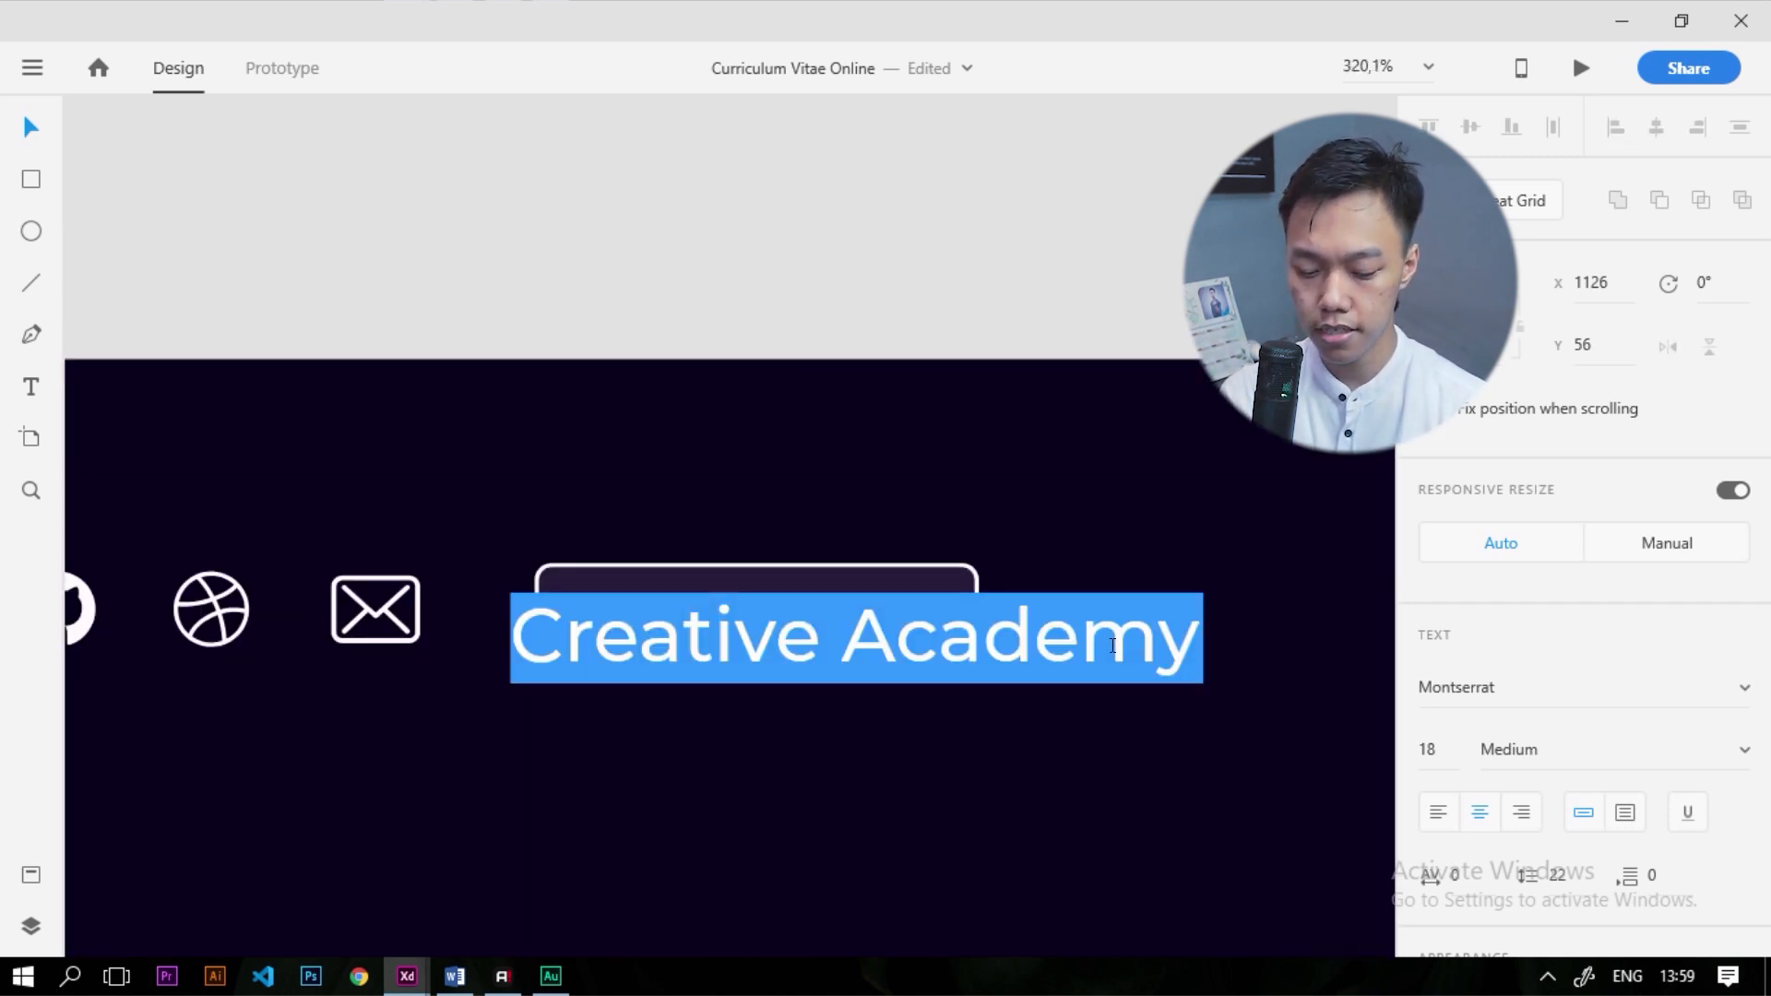
type("Dow")
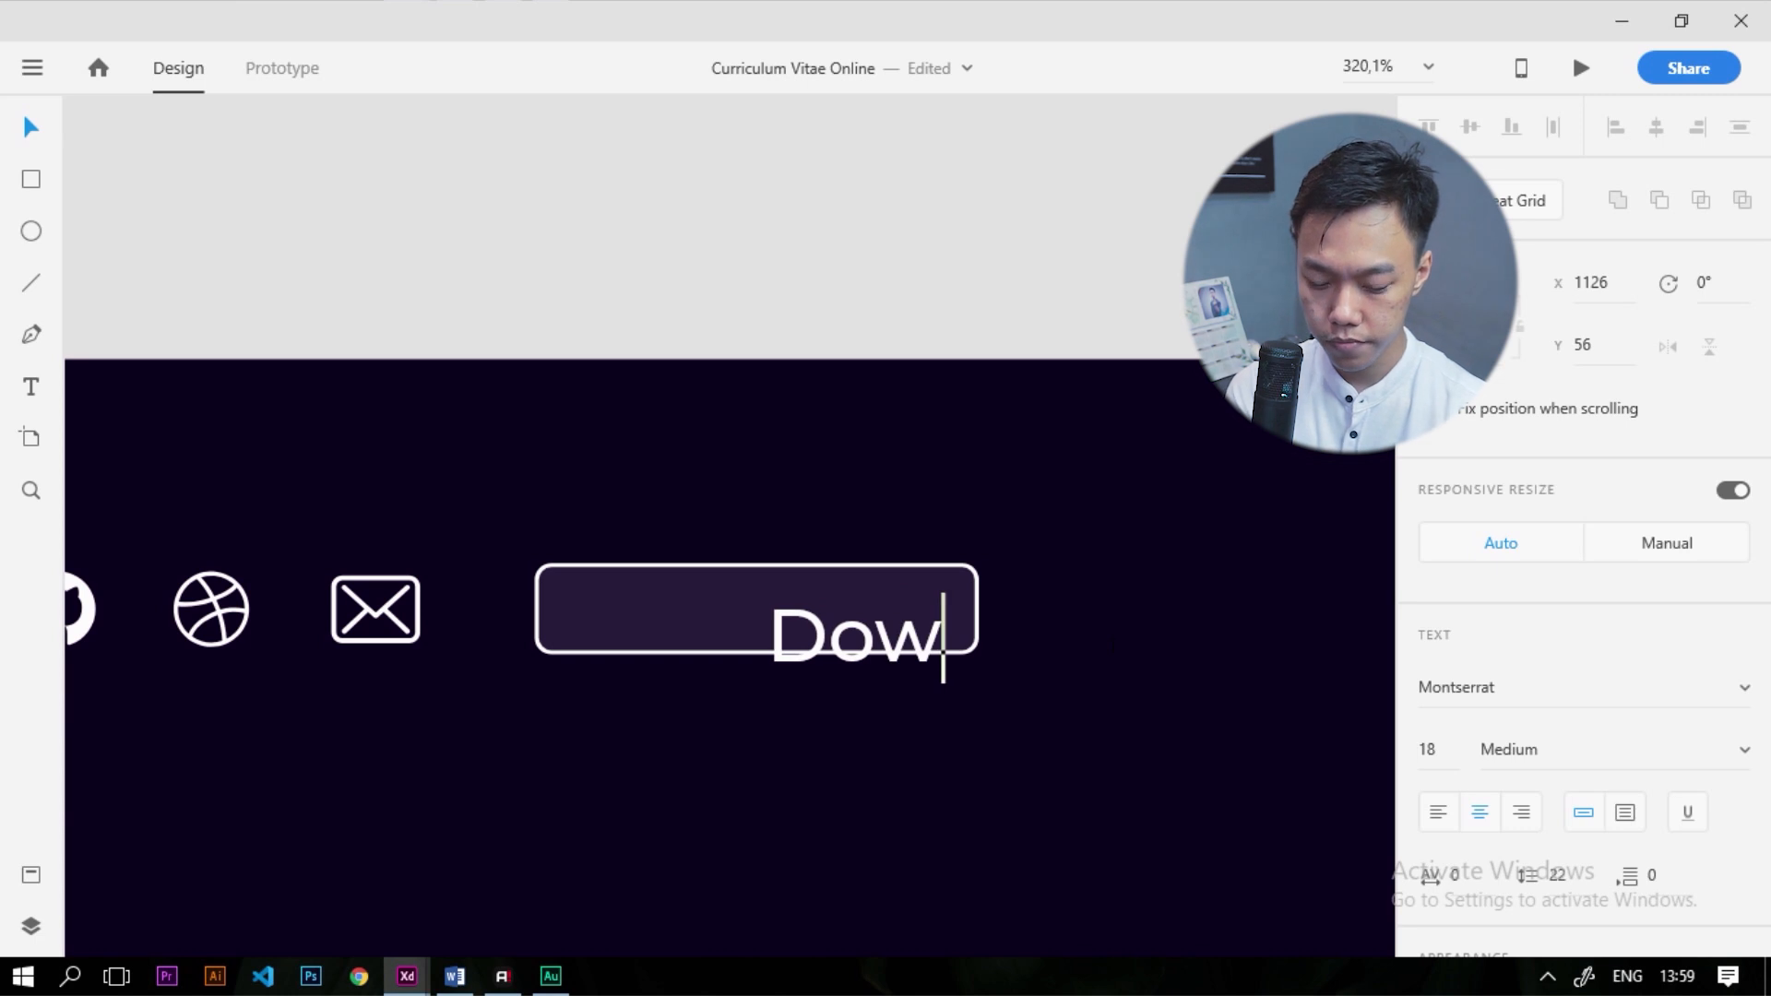
type("nload c")
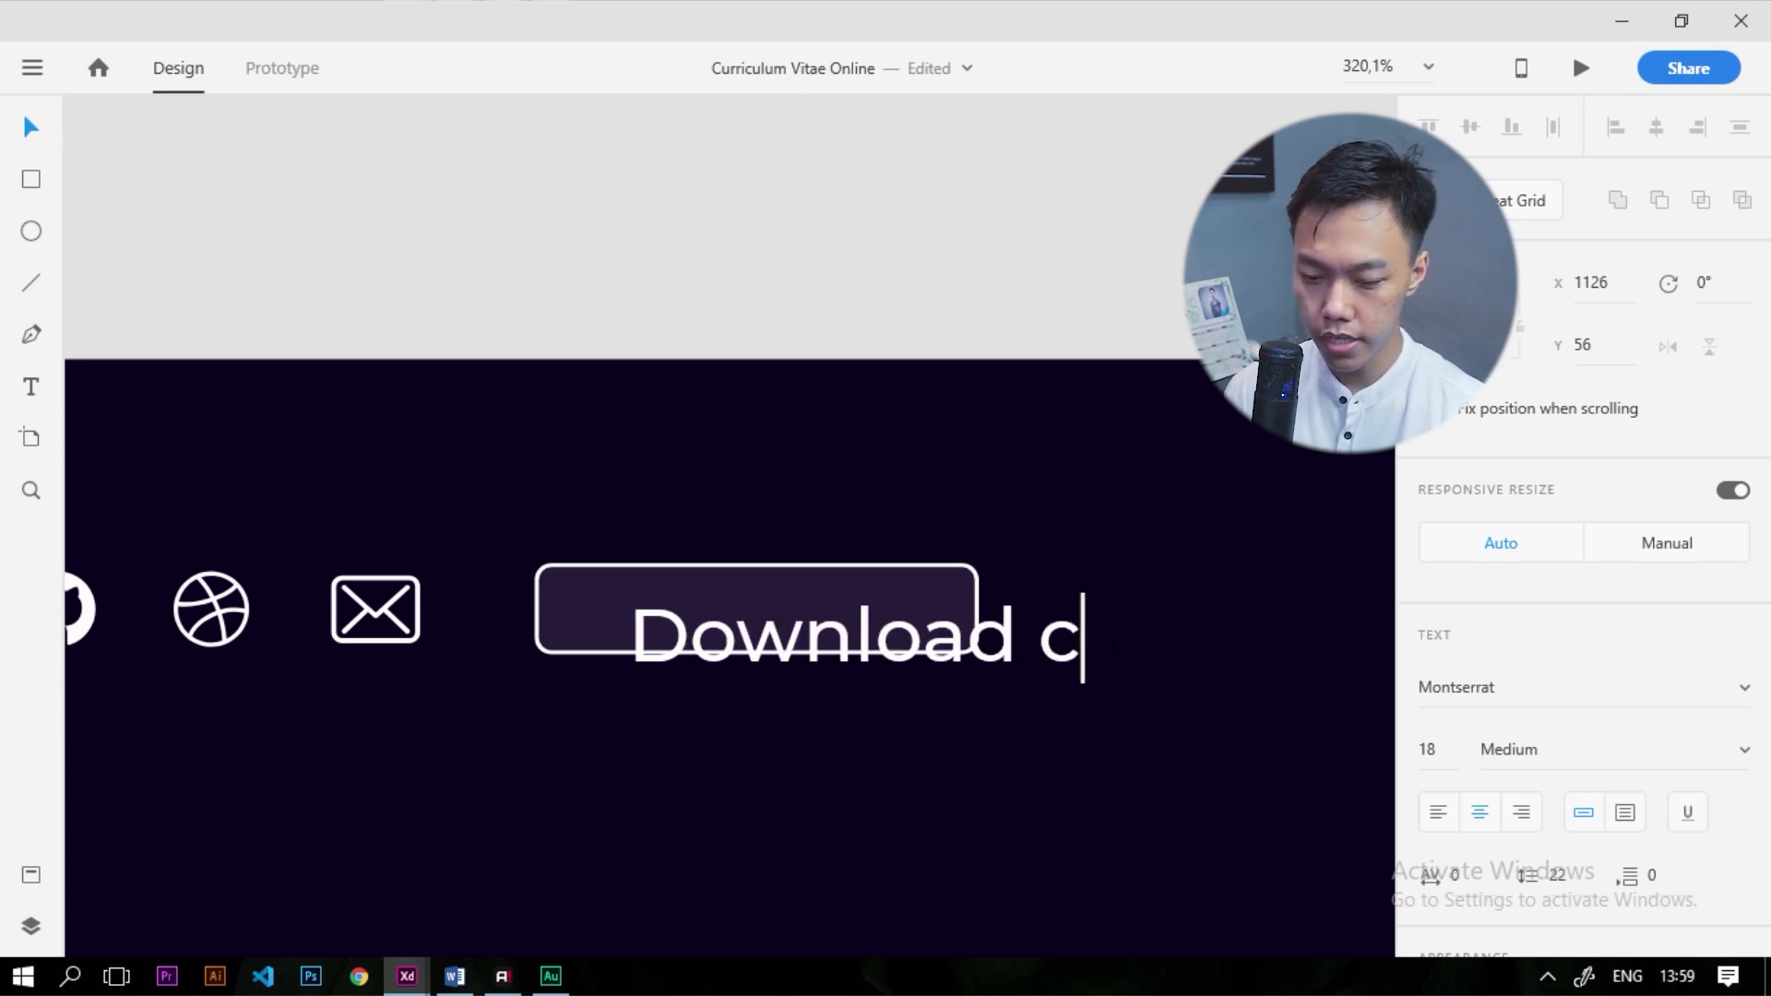
type("v")
key("shift+Left")
key("shift+Left")
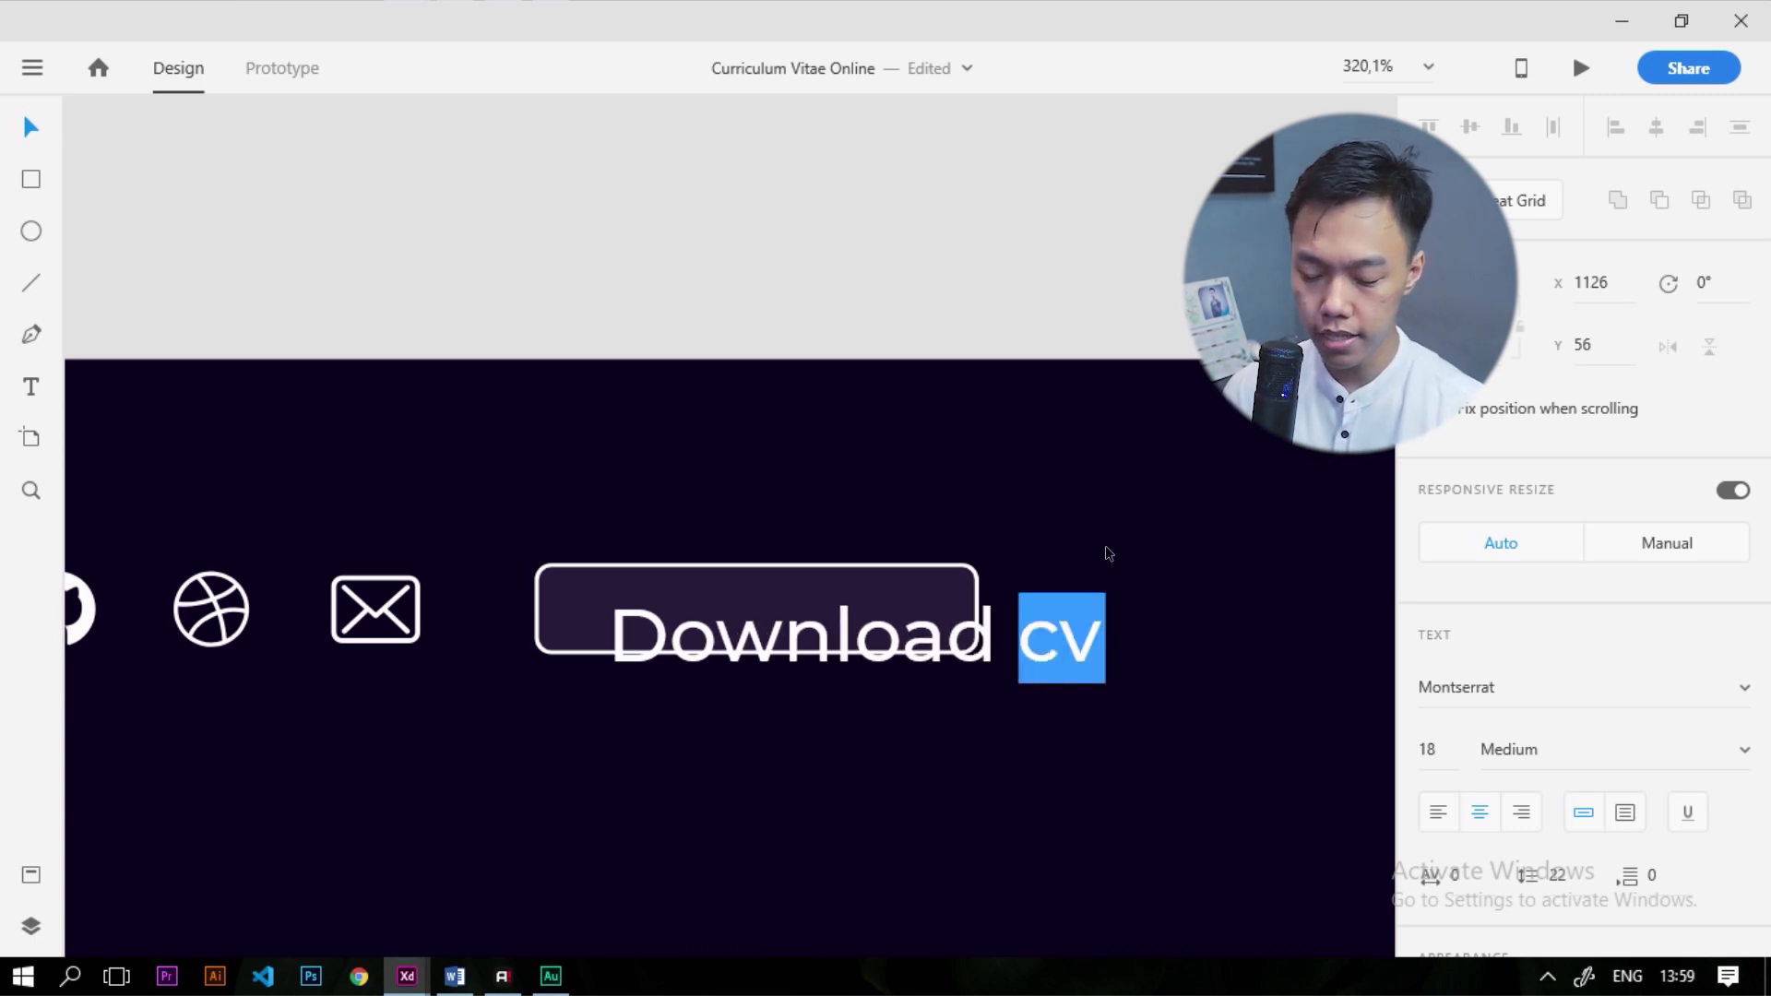
type("CV")
key("Escape")
Set the 'Download CV' label to 12 pt and centre it inside the rounded rectangle
left_click_drag(1018, 657, 983, 624)
scroll(1001, 646, "down", 5)
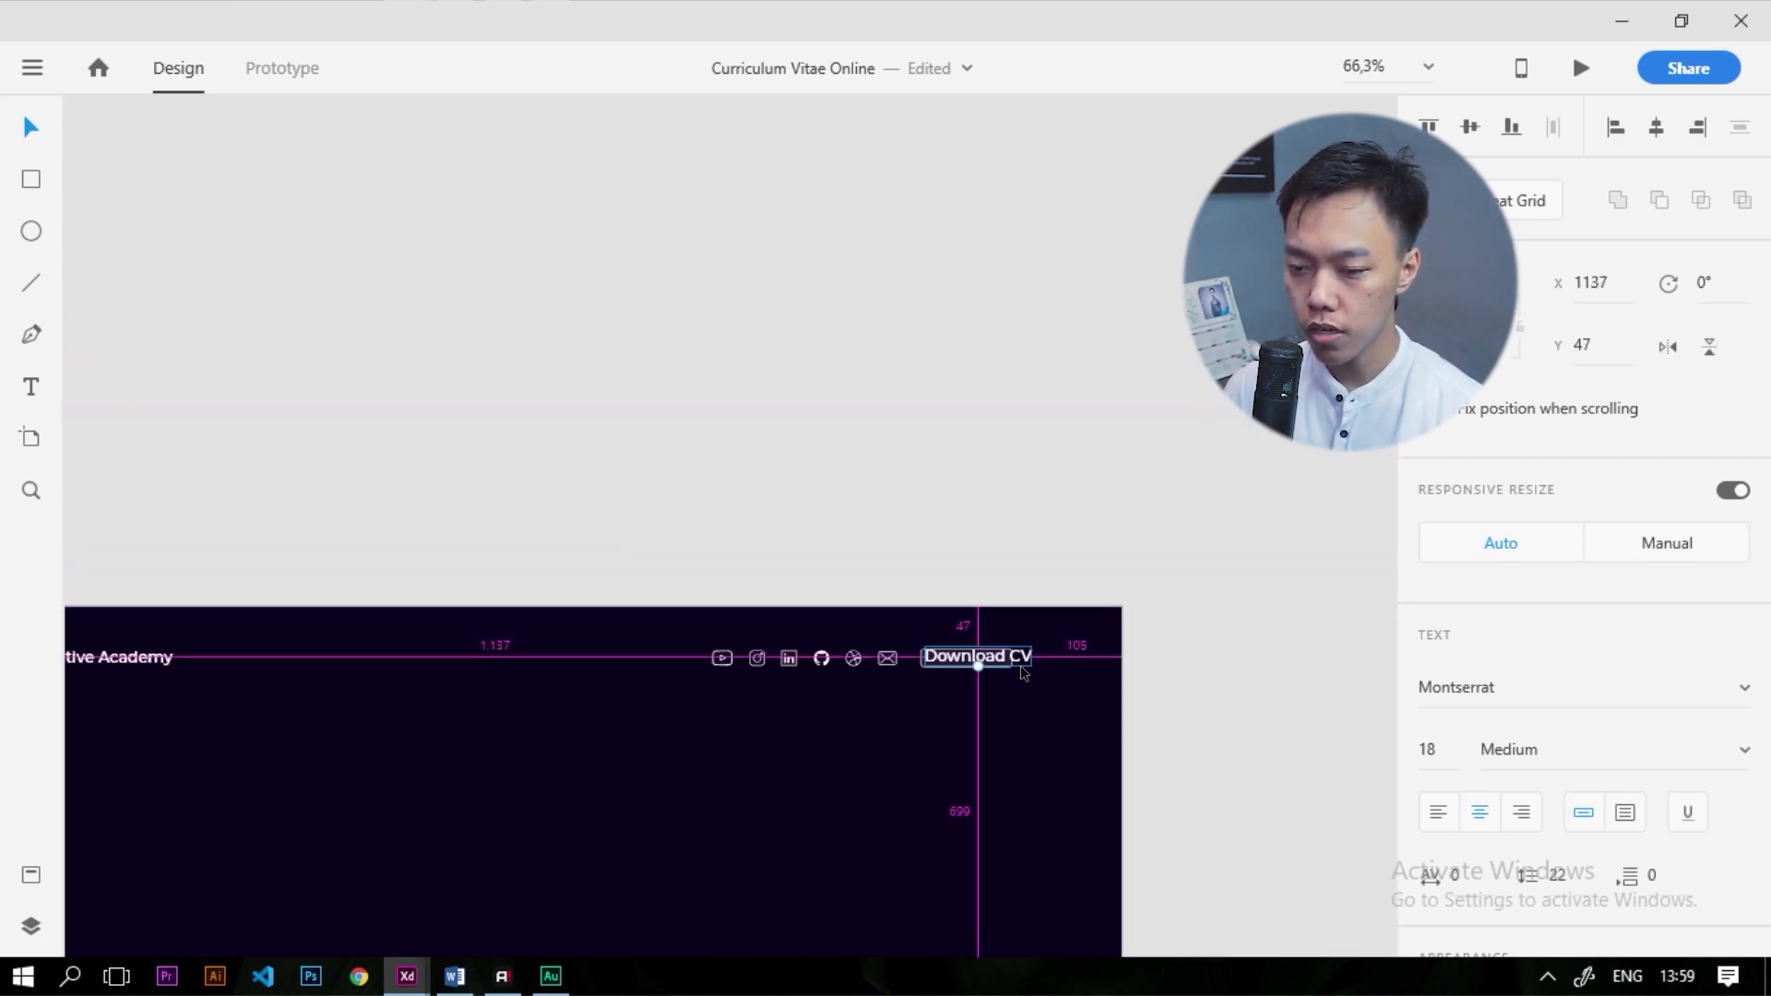
scroll(1020, 660, "up", 3)
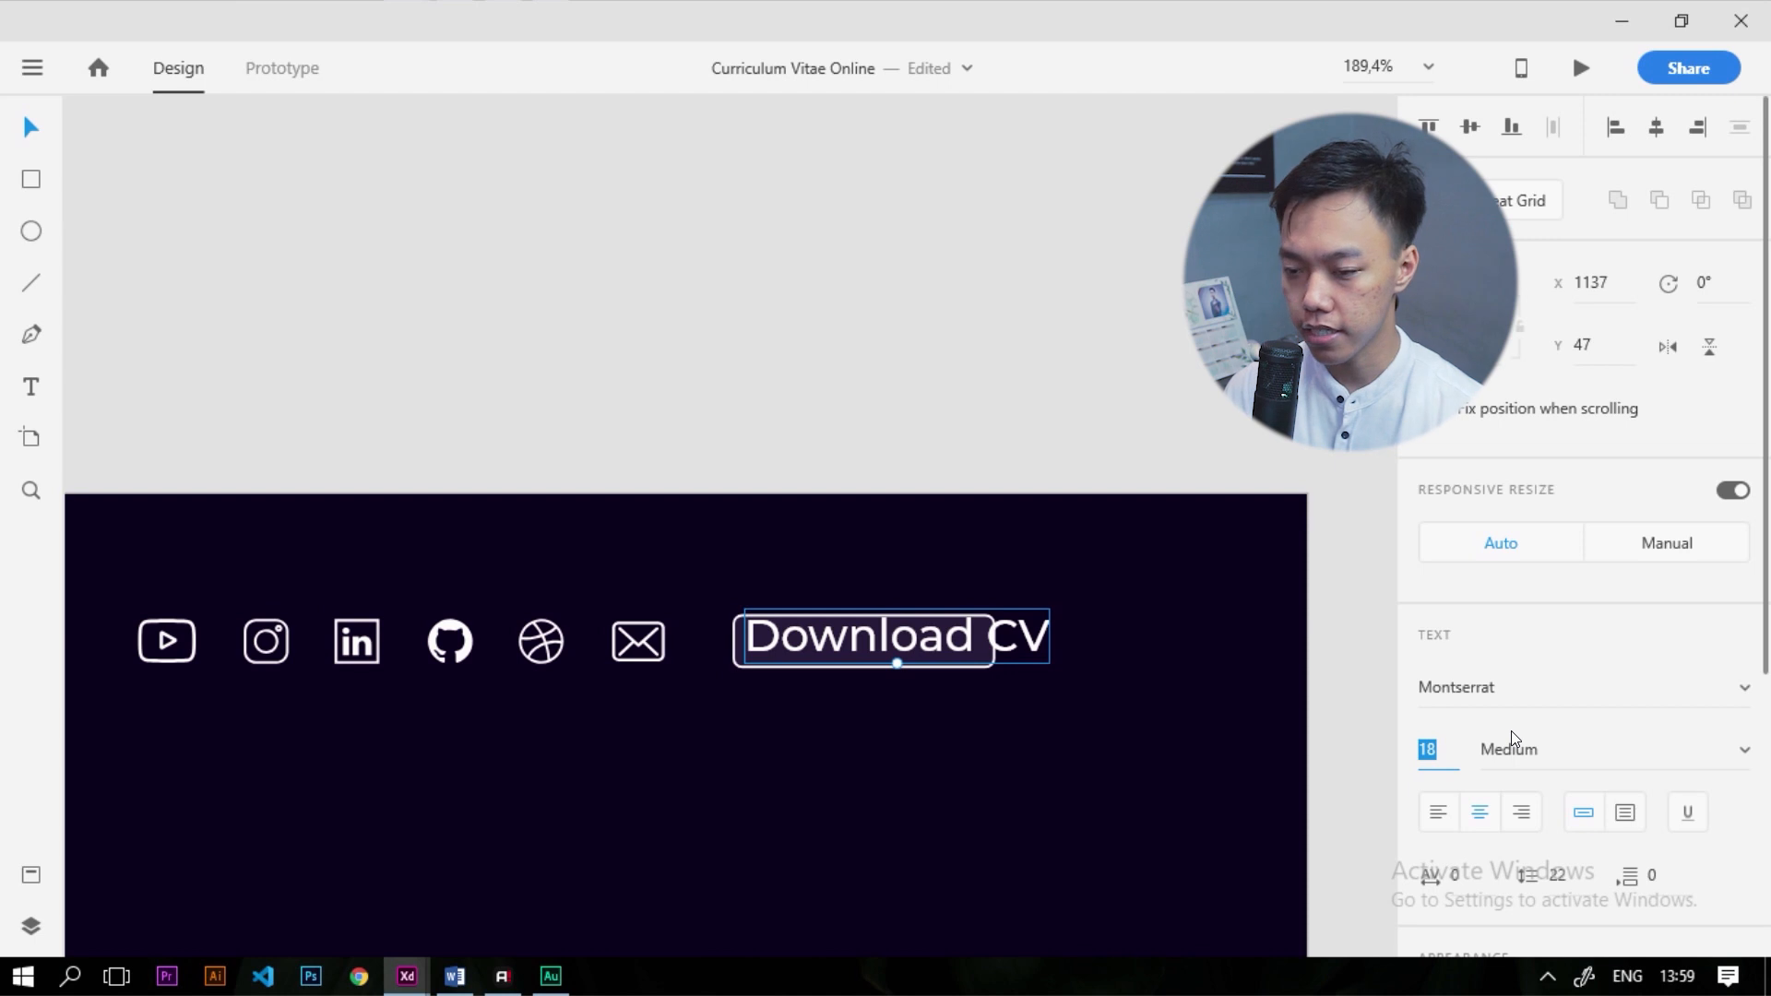
type("14")
key("Return")
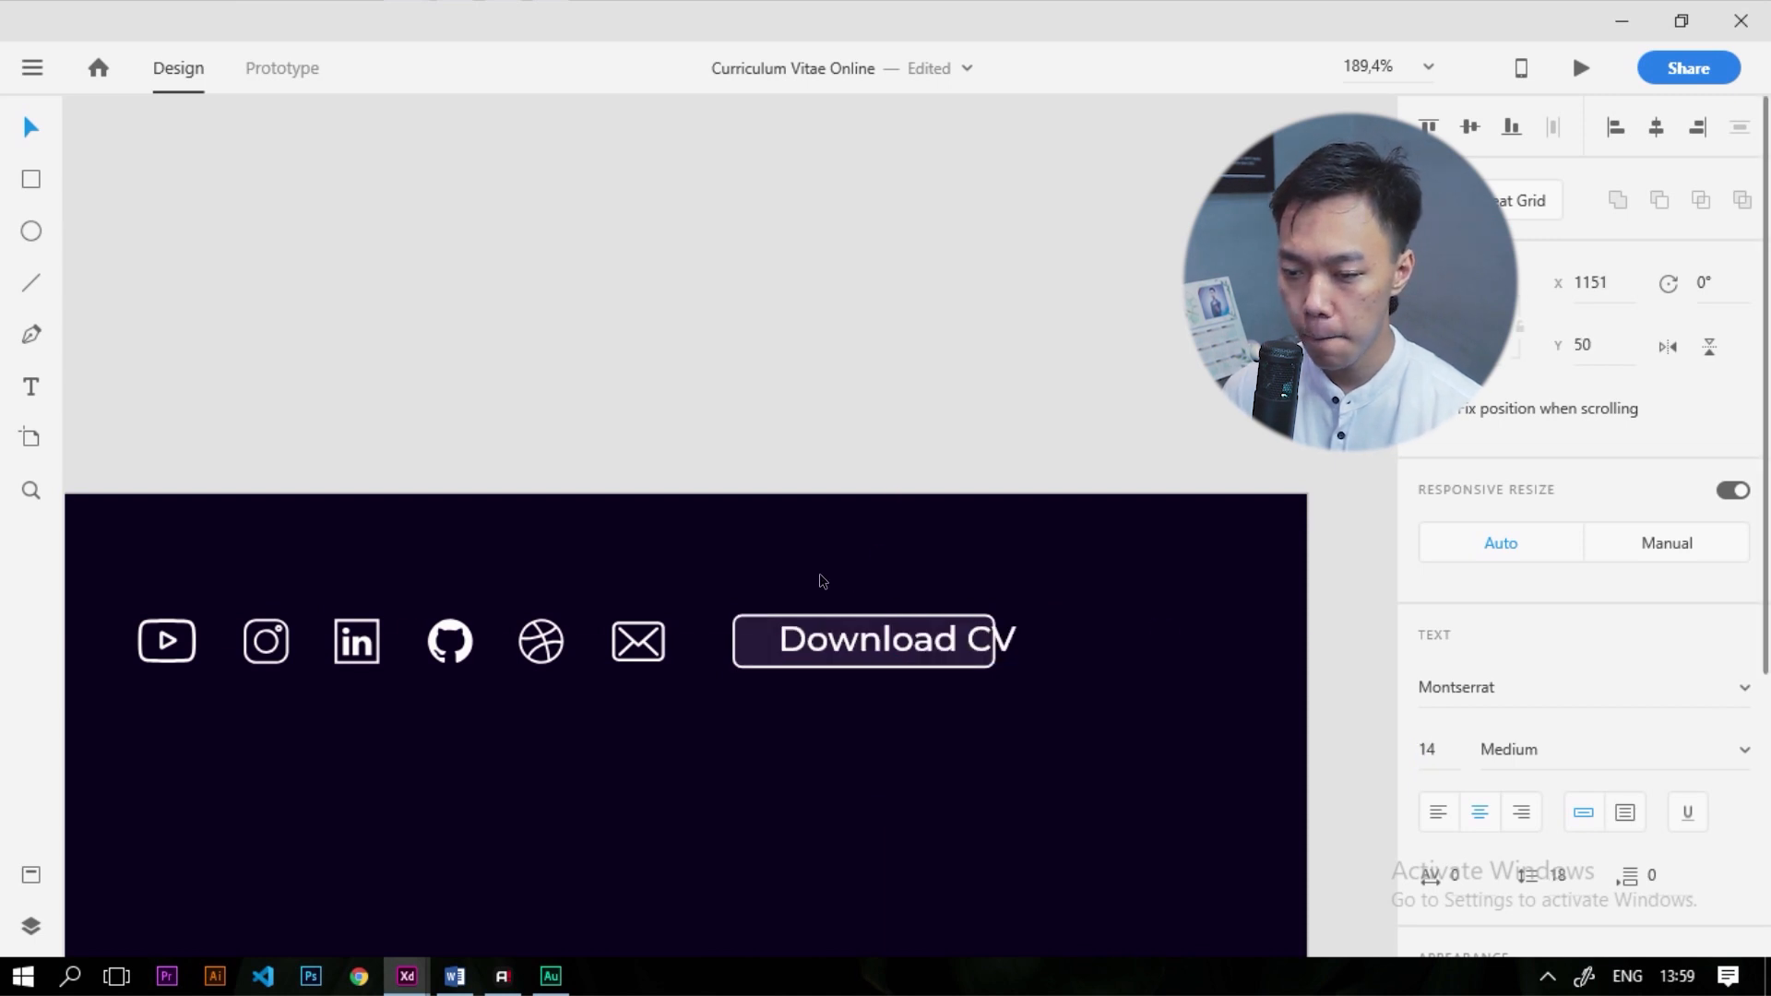
scroll(903, 526, "up", 2)
left_click_drag(871, 660, 841, 662)
left_click(1452, 750)
type("1")
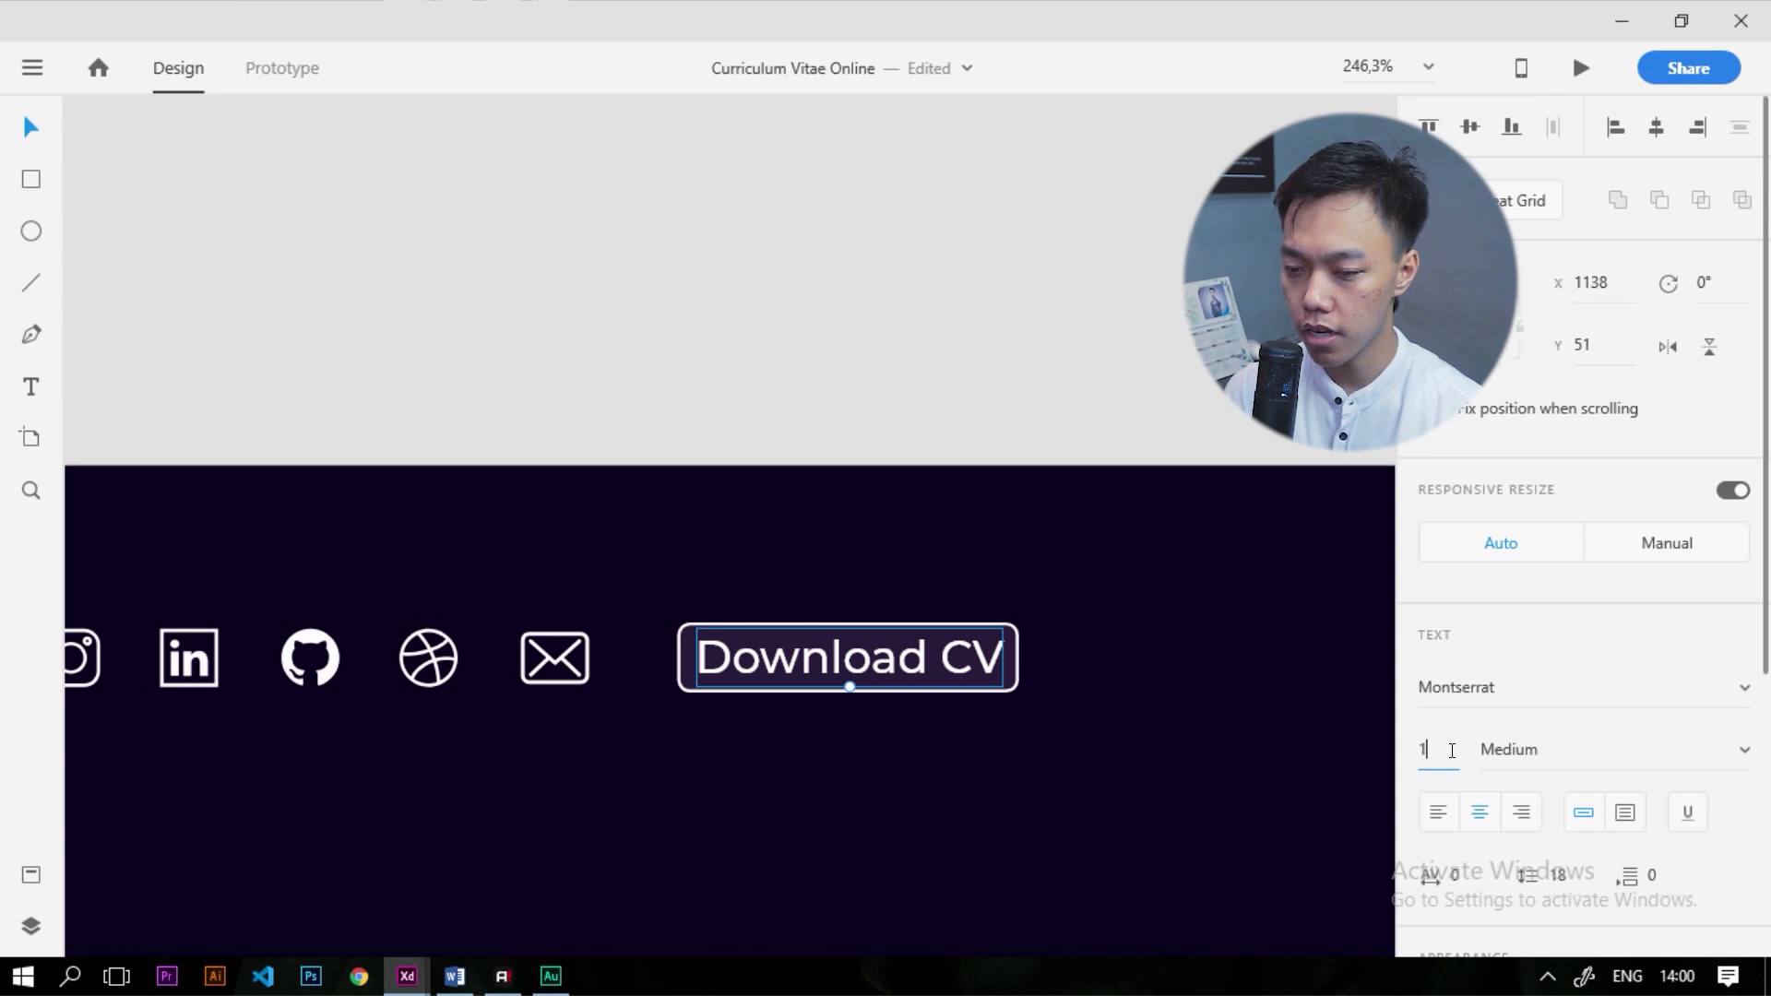
type("2")
key("Return")
left_click_drag(860, 687, 834, 672)
left_click(1016, 675)
Widen the button, copy the style guide's download icon onto CV Online, and fill it white
left_click_drag(1016, 657, 1053, 664)
scroll(1083, 703, "down", 7)
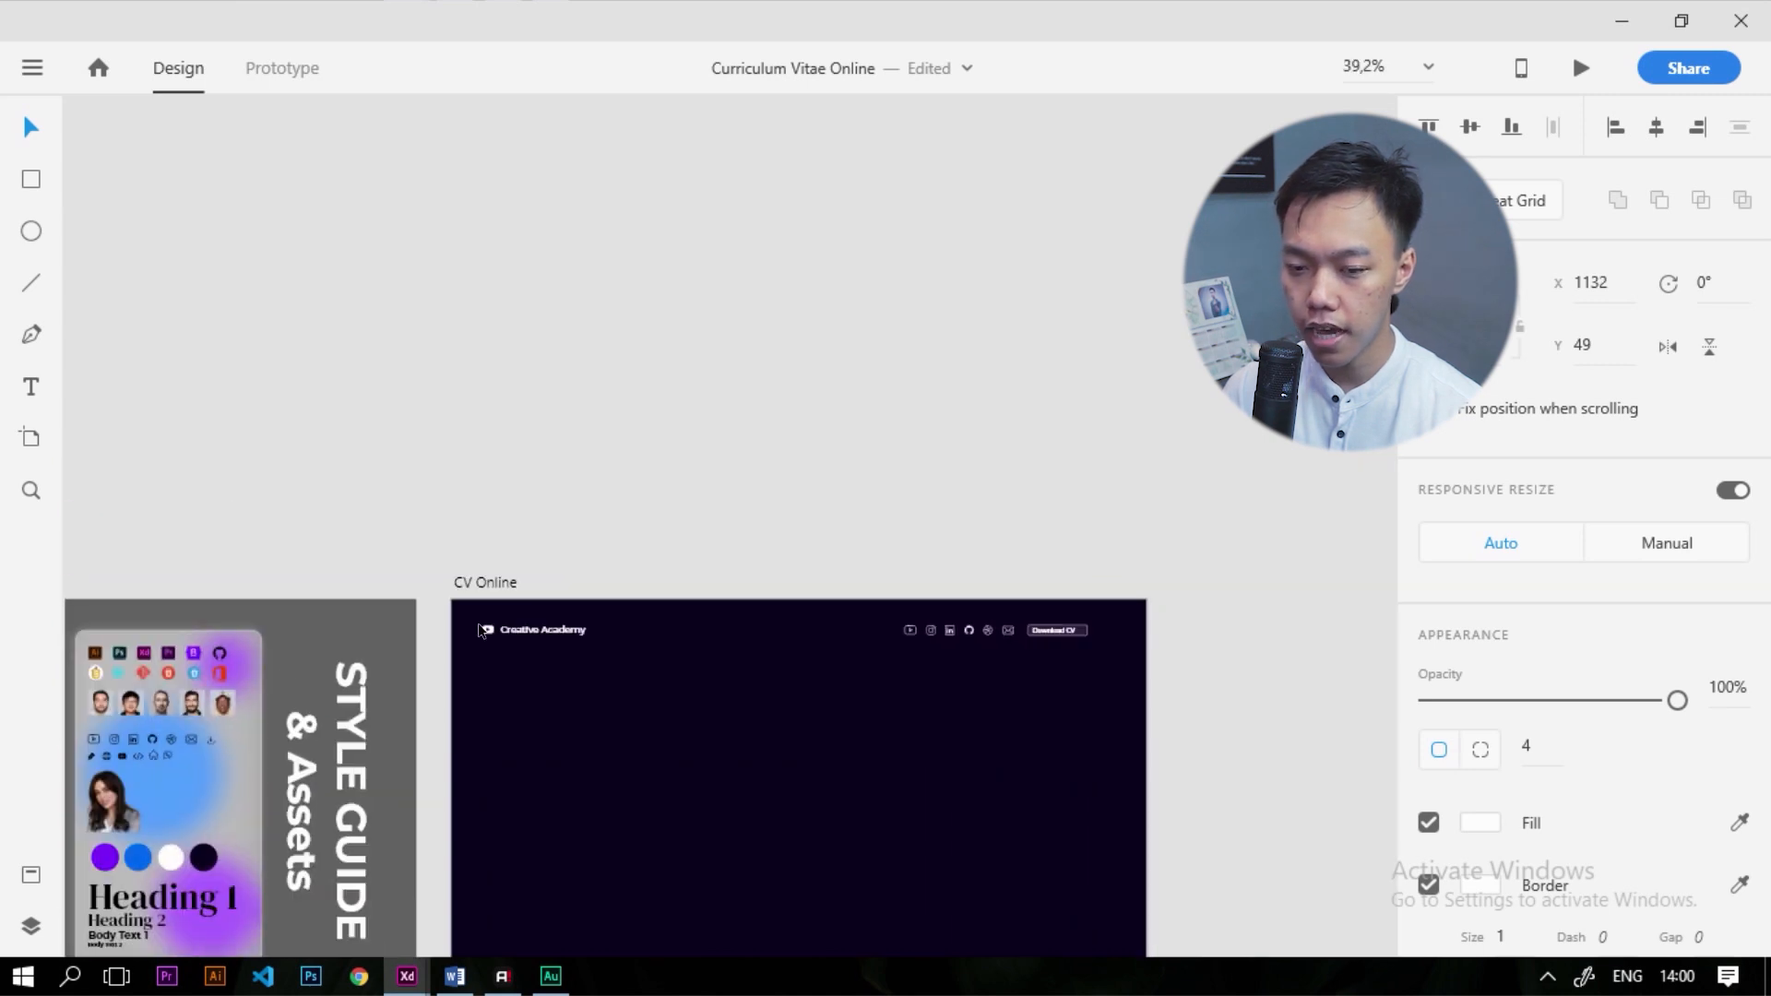
scroll(168, 700, "up", 4)
left_click(270, 744)
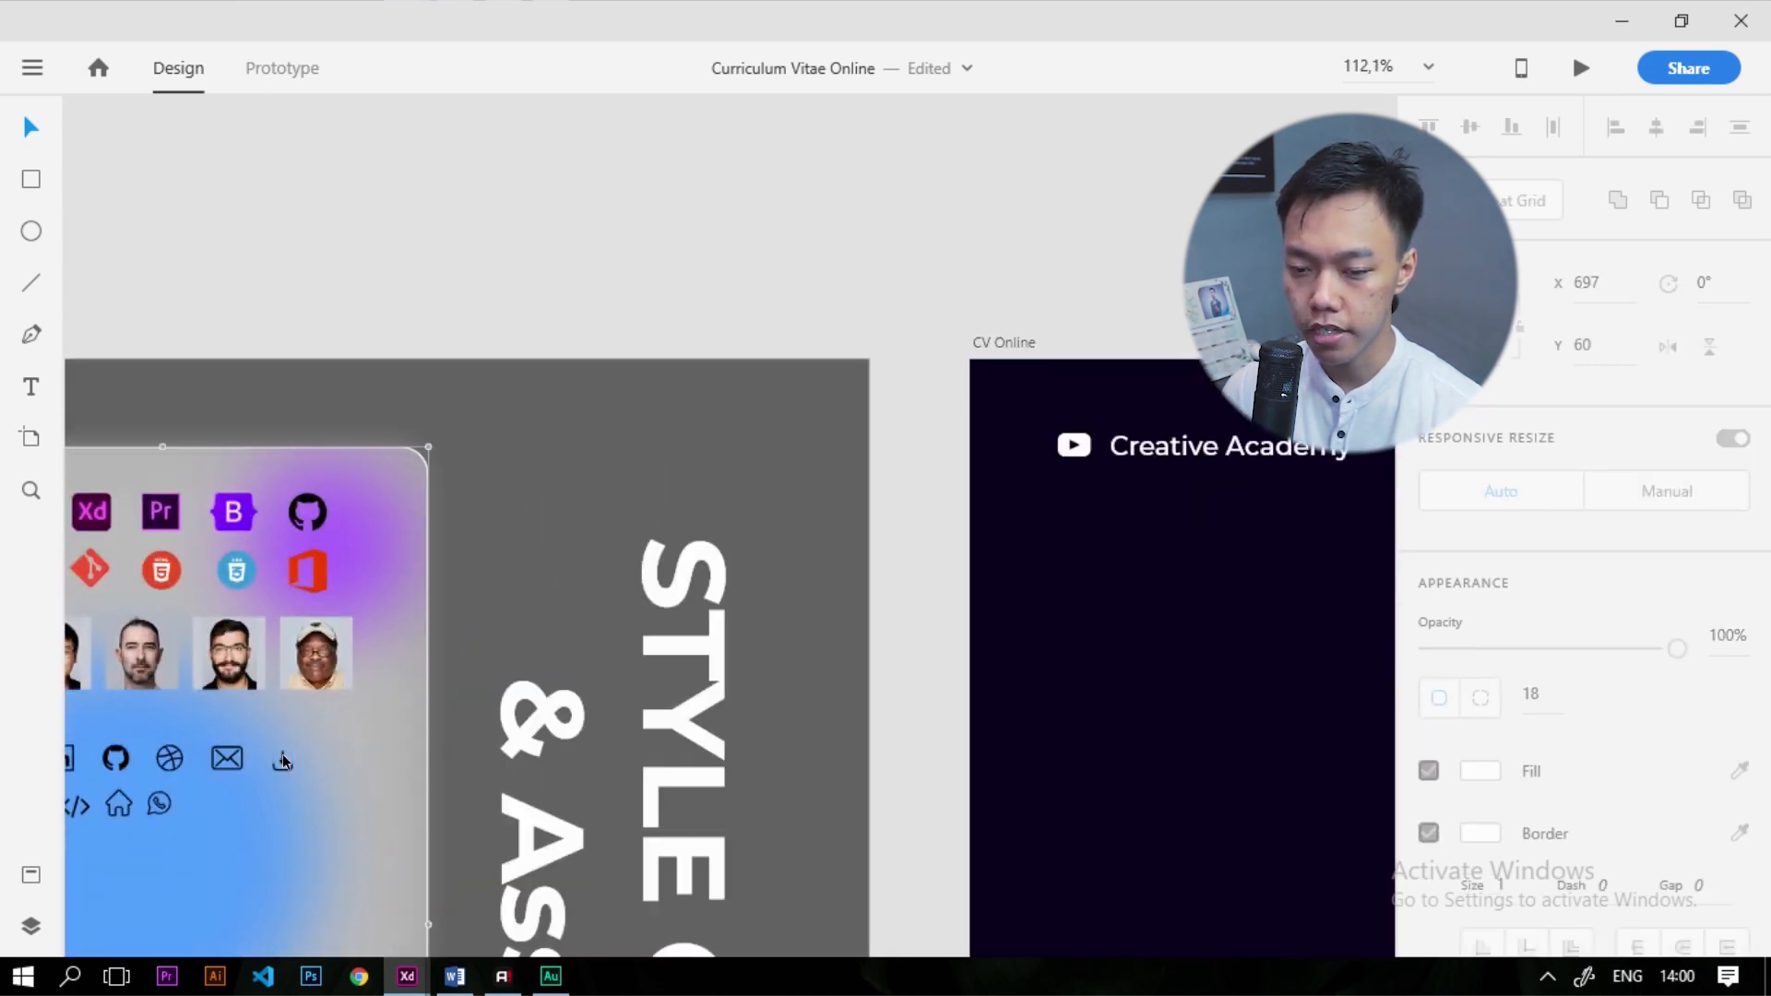
left_click_drag(281, 760, 281, 760)
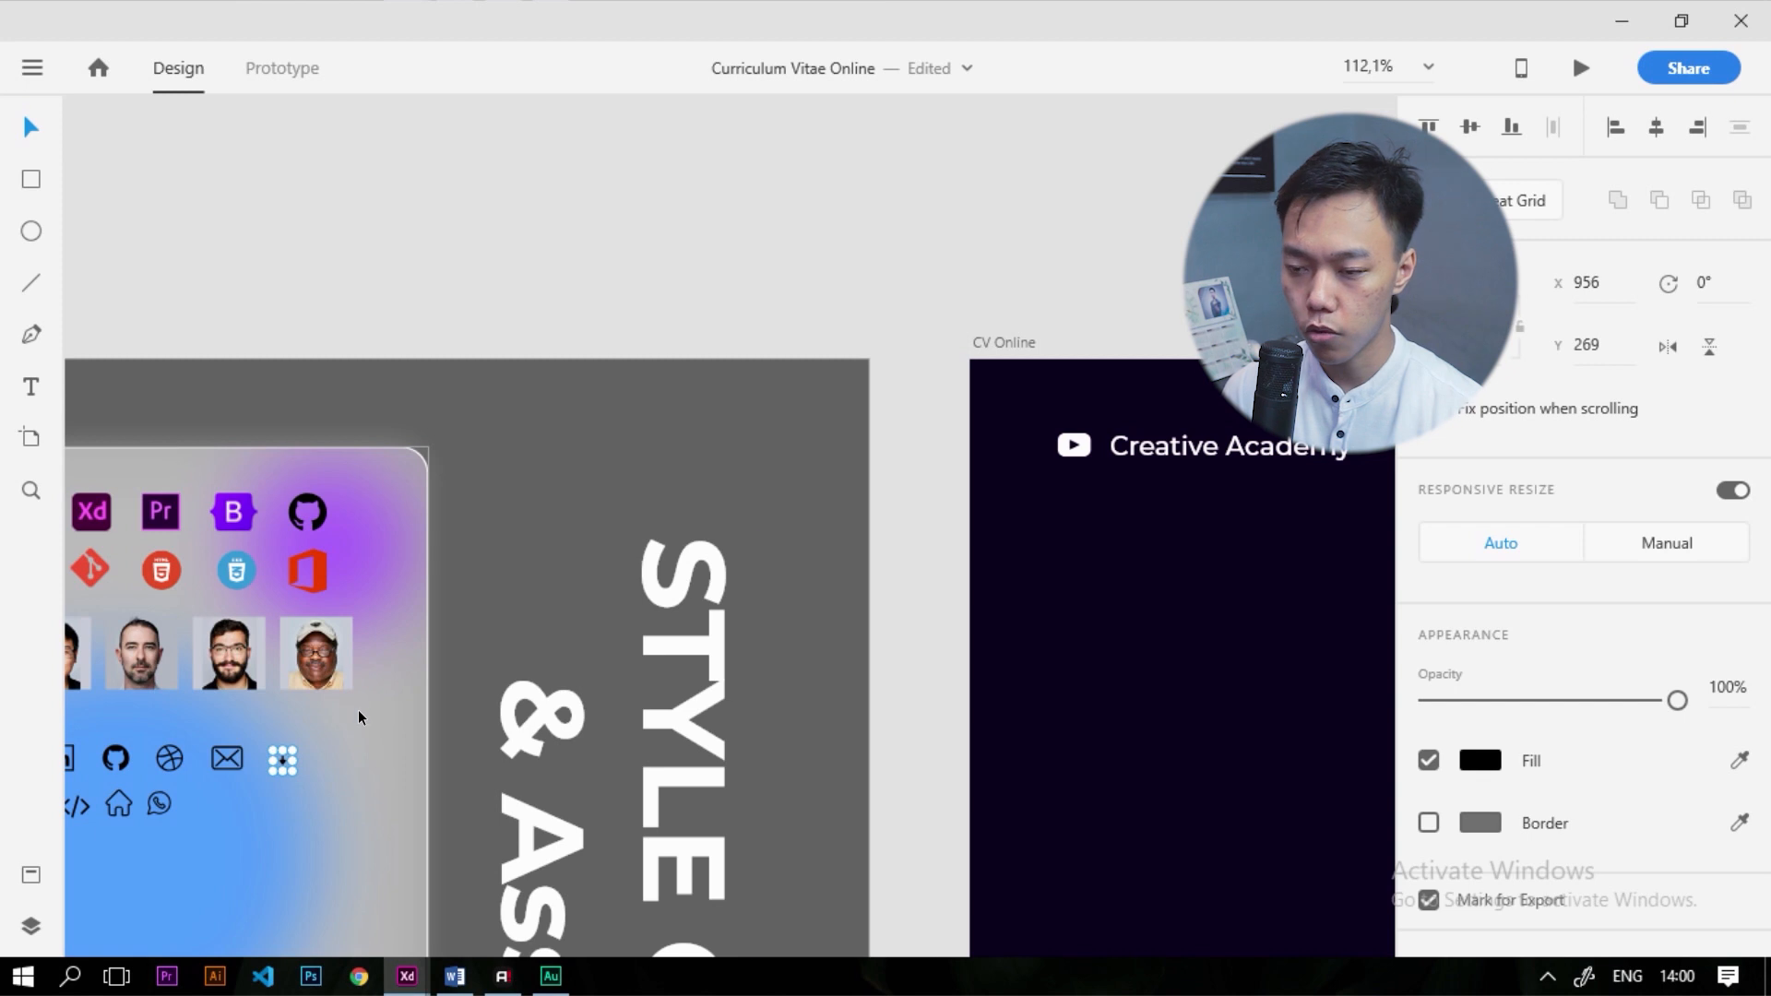
left_click(1026, 345)
scroll(444, 633, "down", 5)
scroll(1171, 561, "up", 4)
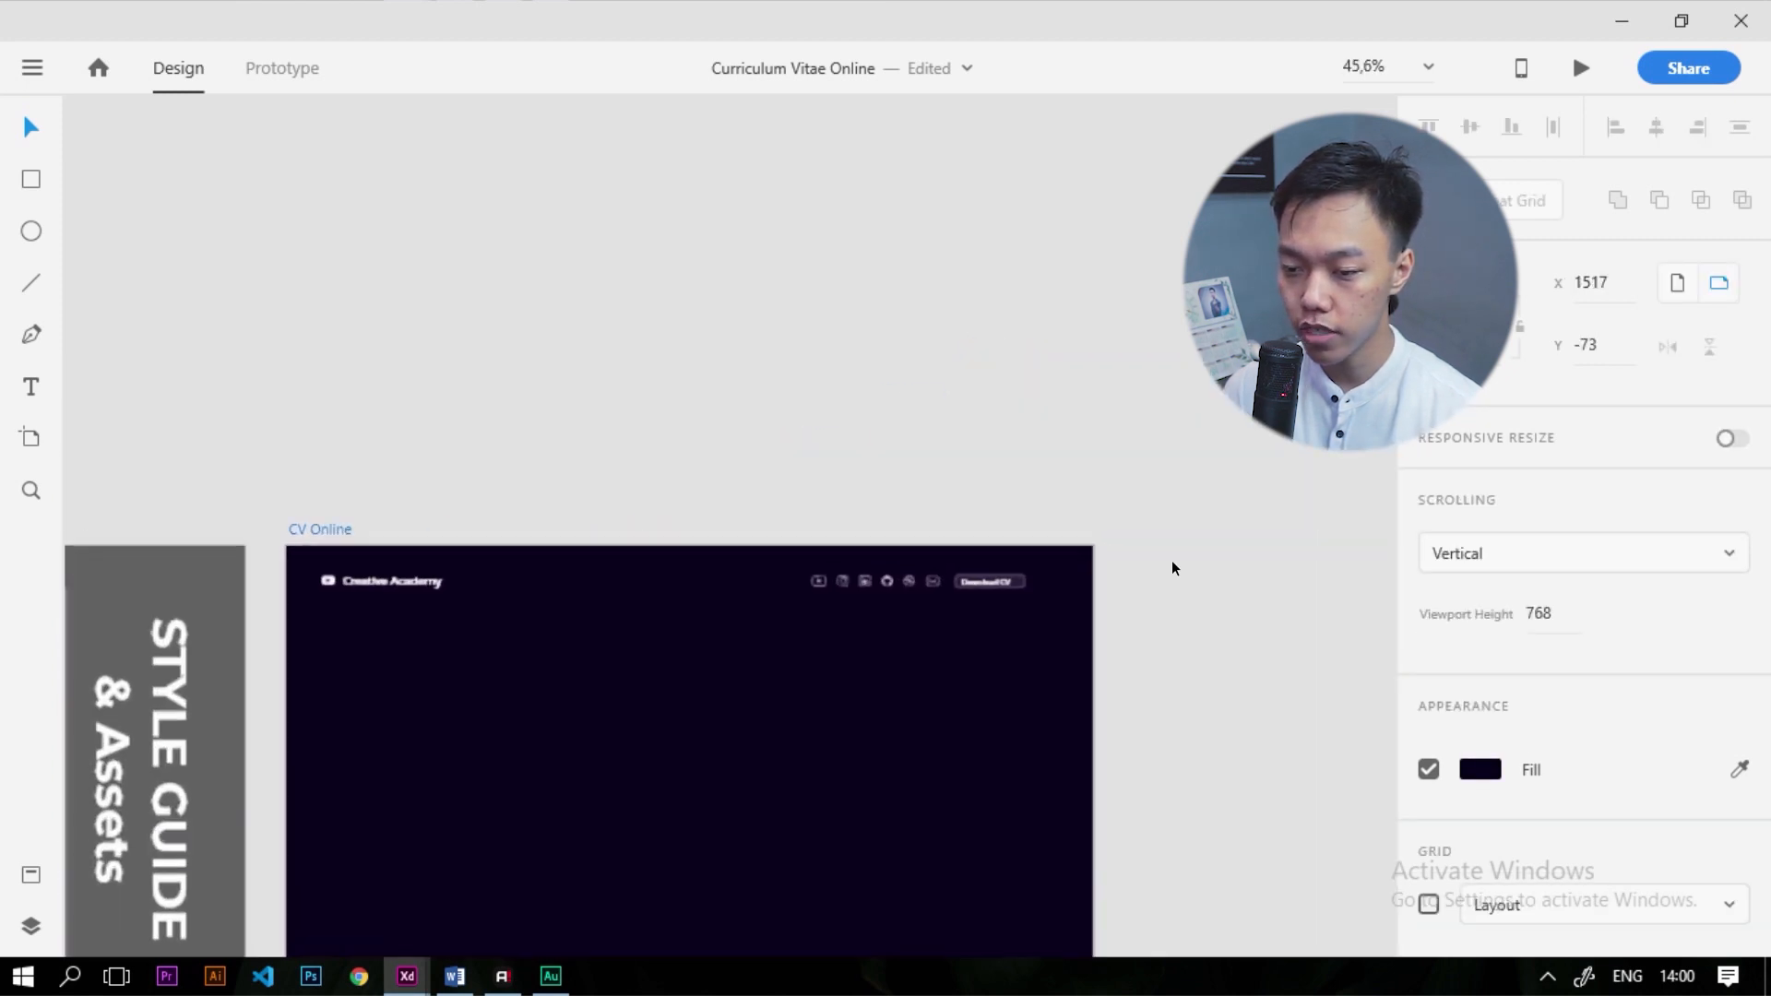
left_click(709, 773)
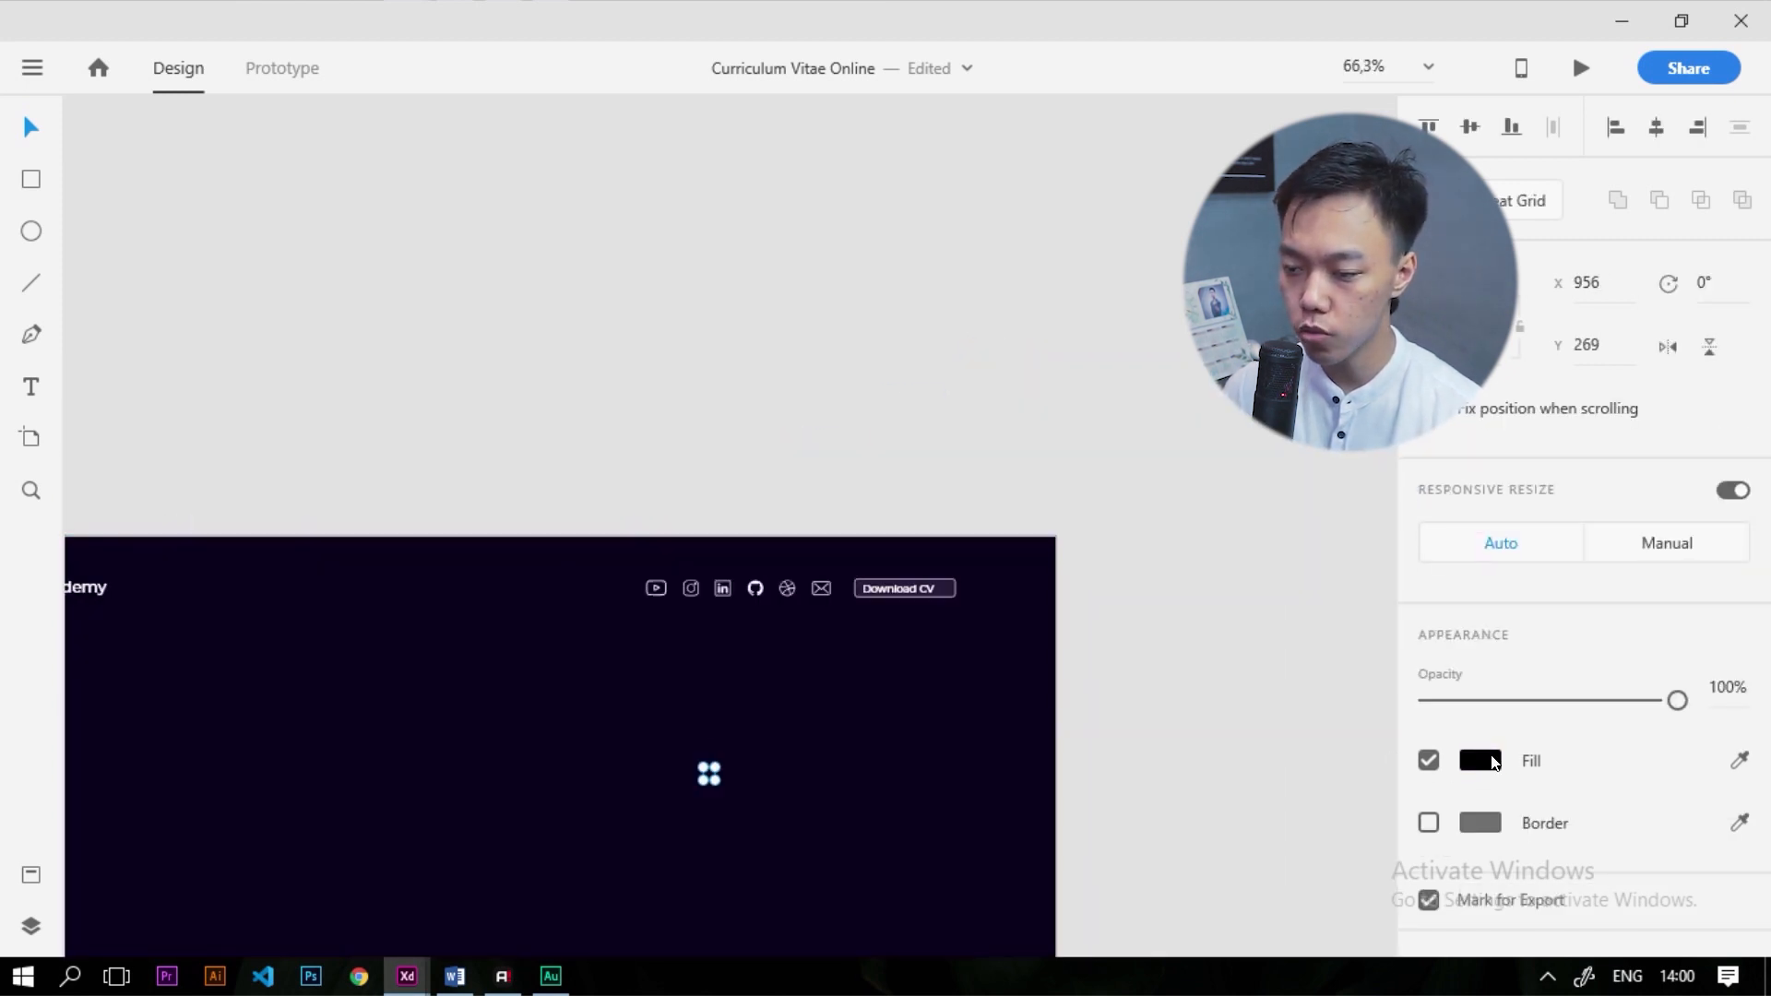
left_click(1481, 761)
left_click_drag(1214, 672, 878, 454)
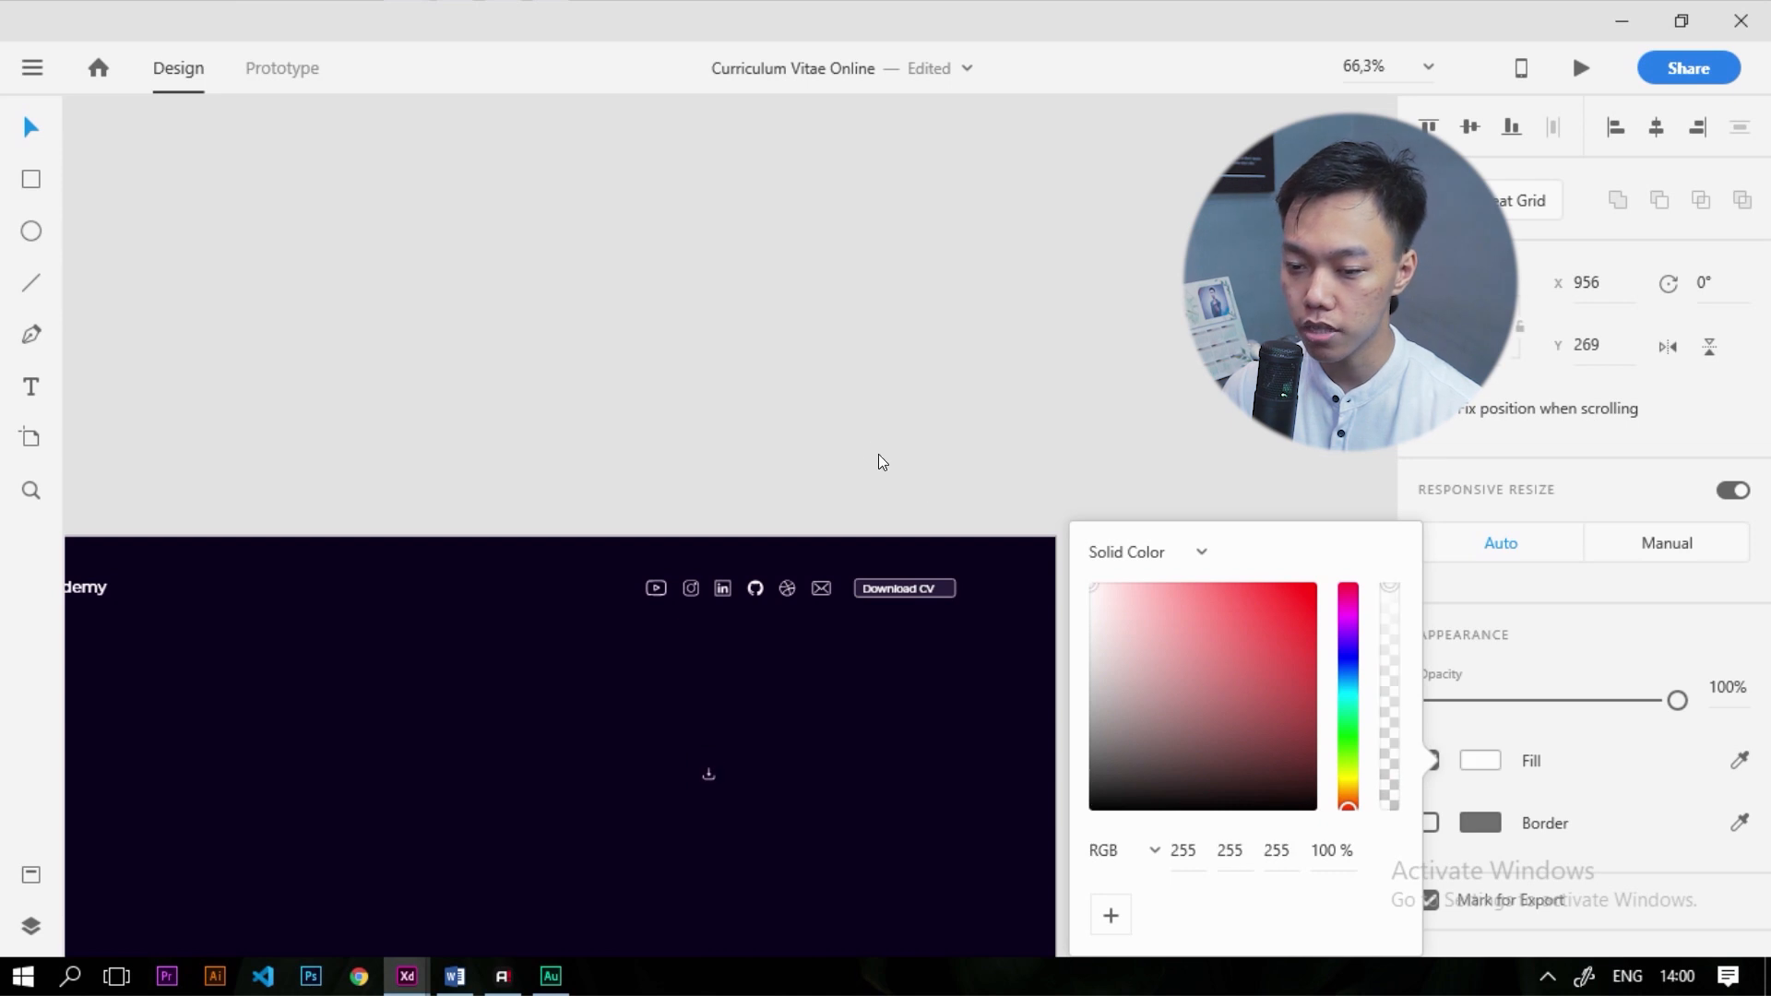
scroll(701, 779, "up", 4)
left_click(696, 794)
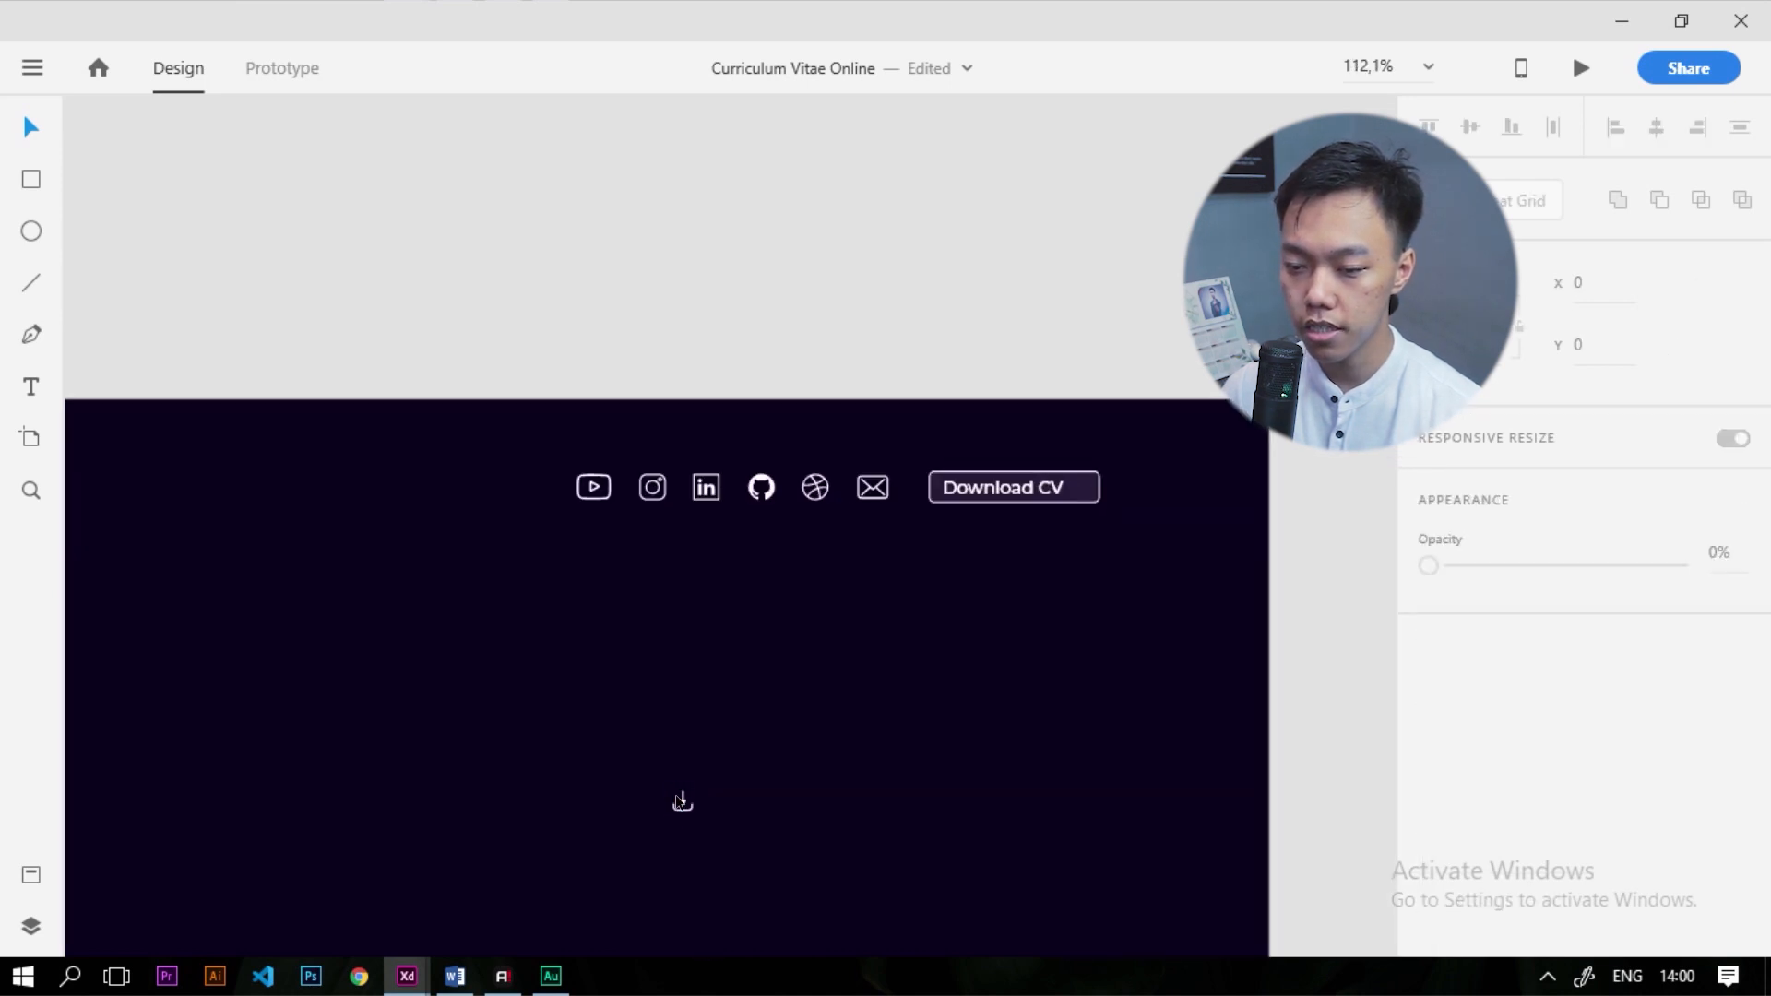
Place the white download icon at the button's right end, widening the button to fit
left_click_drag(682, 805, 1075, 485)
scroll(1085, 484, "up", 2)
scroll(1085, 483, "up", 5)
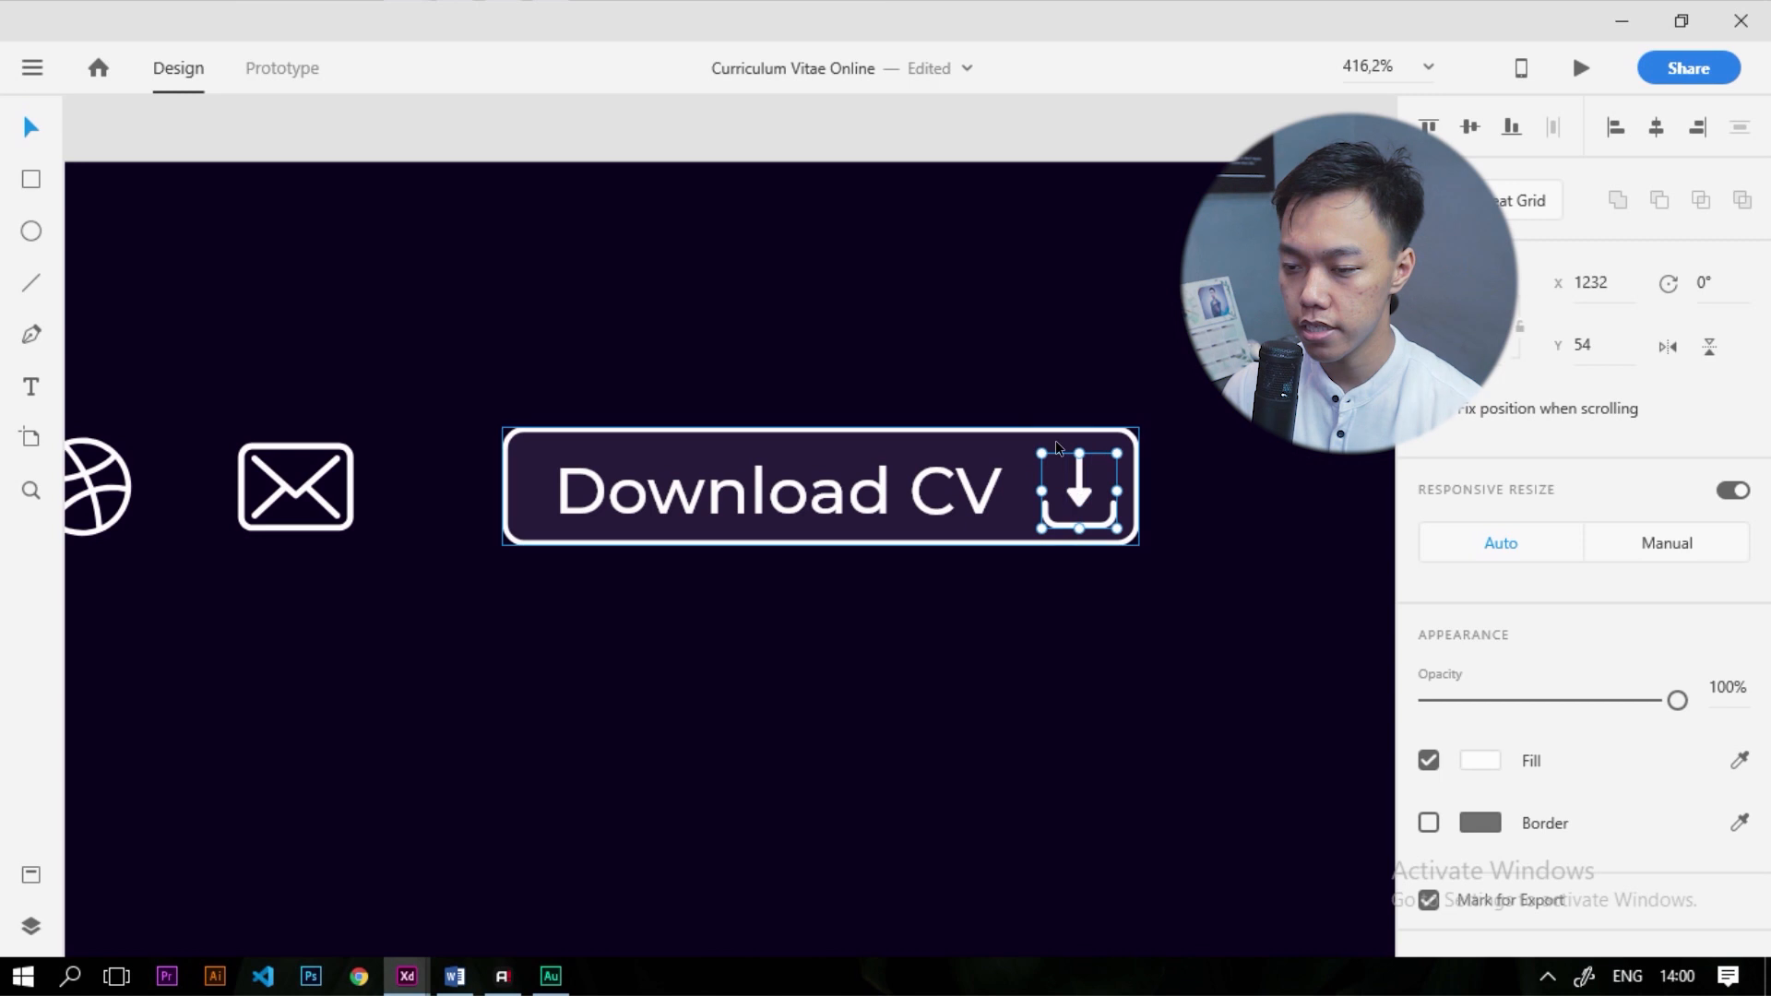
scroll(1071, 450, "down", 4)
scroll(1070, 451, "up", 3)
left_click(986, 422)
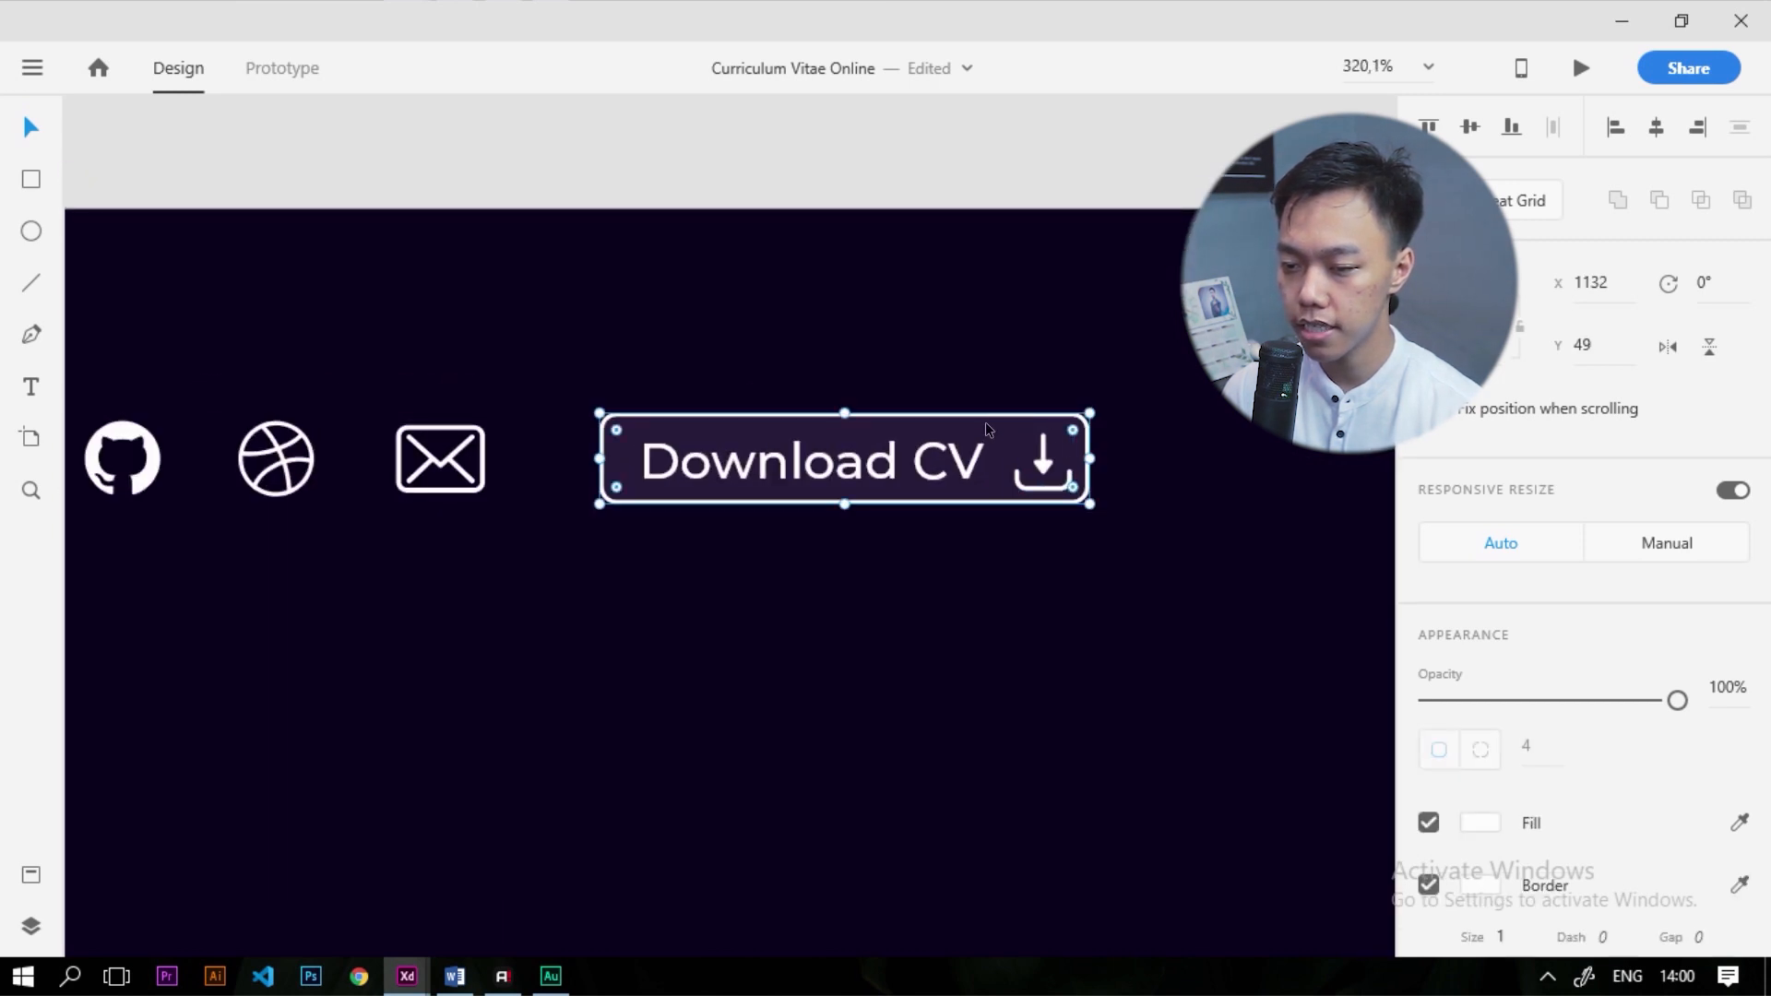
left_click_drag(1089, 458, 1099, 459)
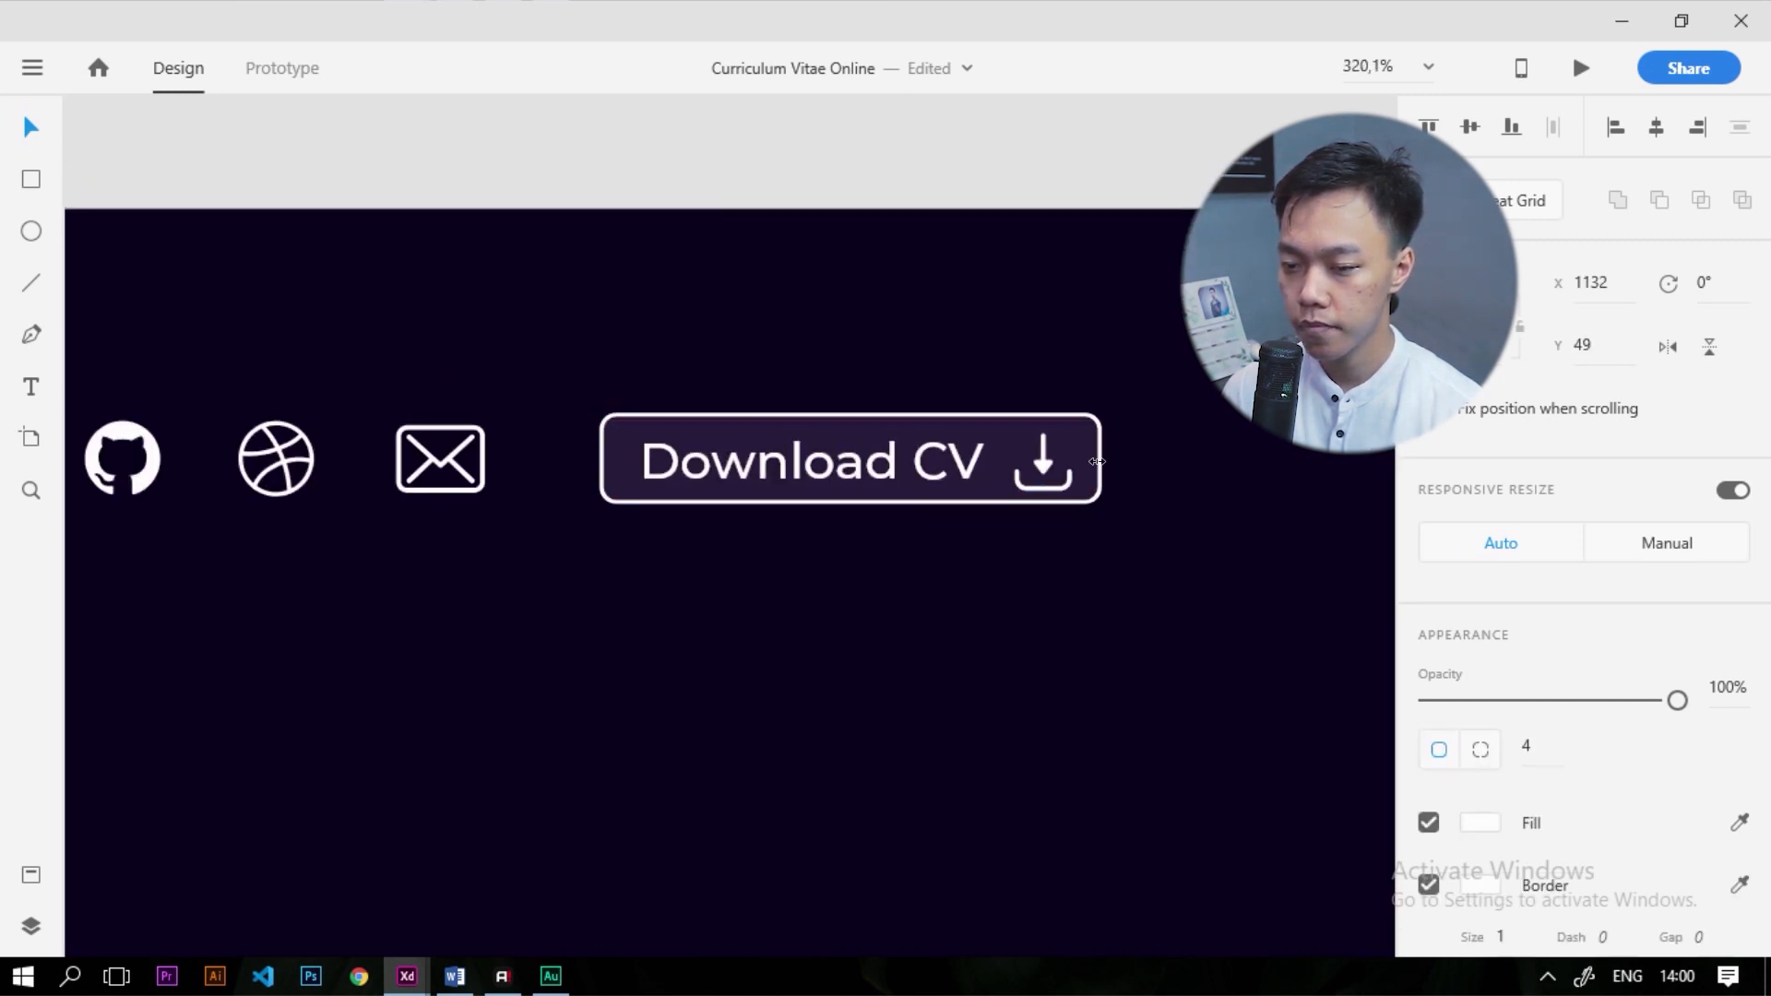
scroll(1063, 465, "up", 6)
left_click_drag(1035, 469, 1022, 456)
scroll(1022, 456, "down", 15)
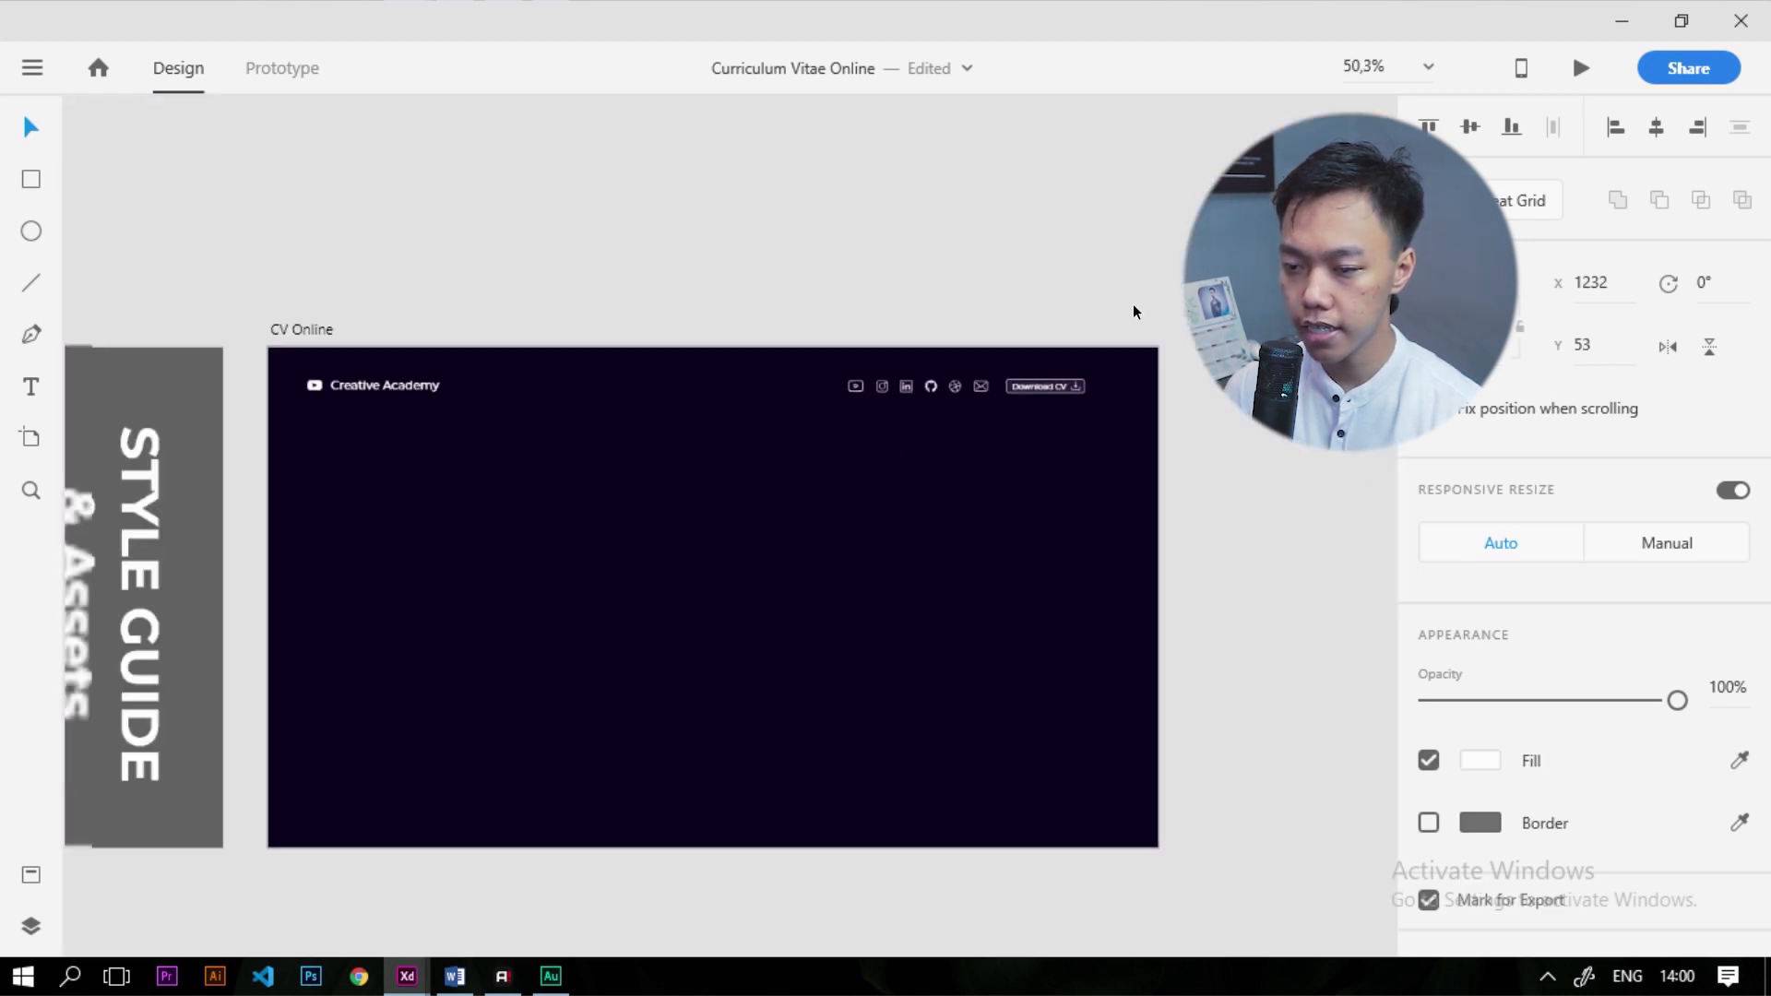
scroll(1140, 286, "up", 2)
Shift the header icon row and Download CV button together to the right
left_click_drag(780, 282, 1134, 490)
scroll(1066, 406, "up", 8)
scroll(1068, 434, "down", 3)
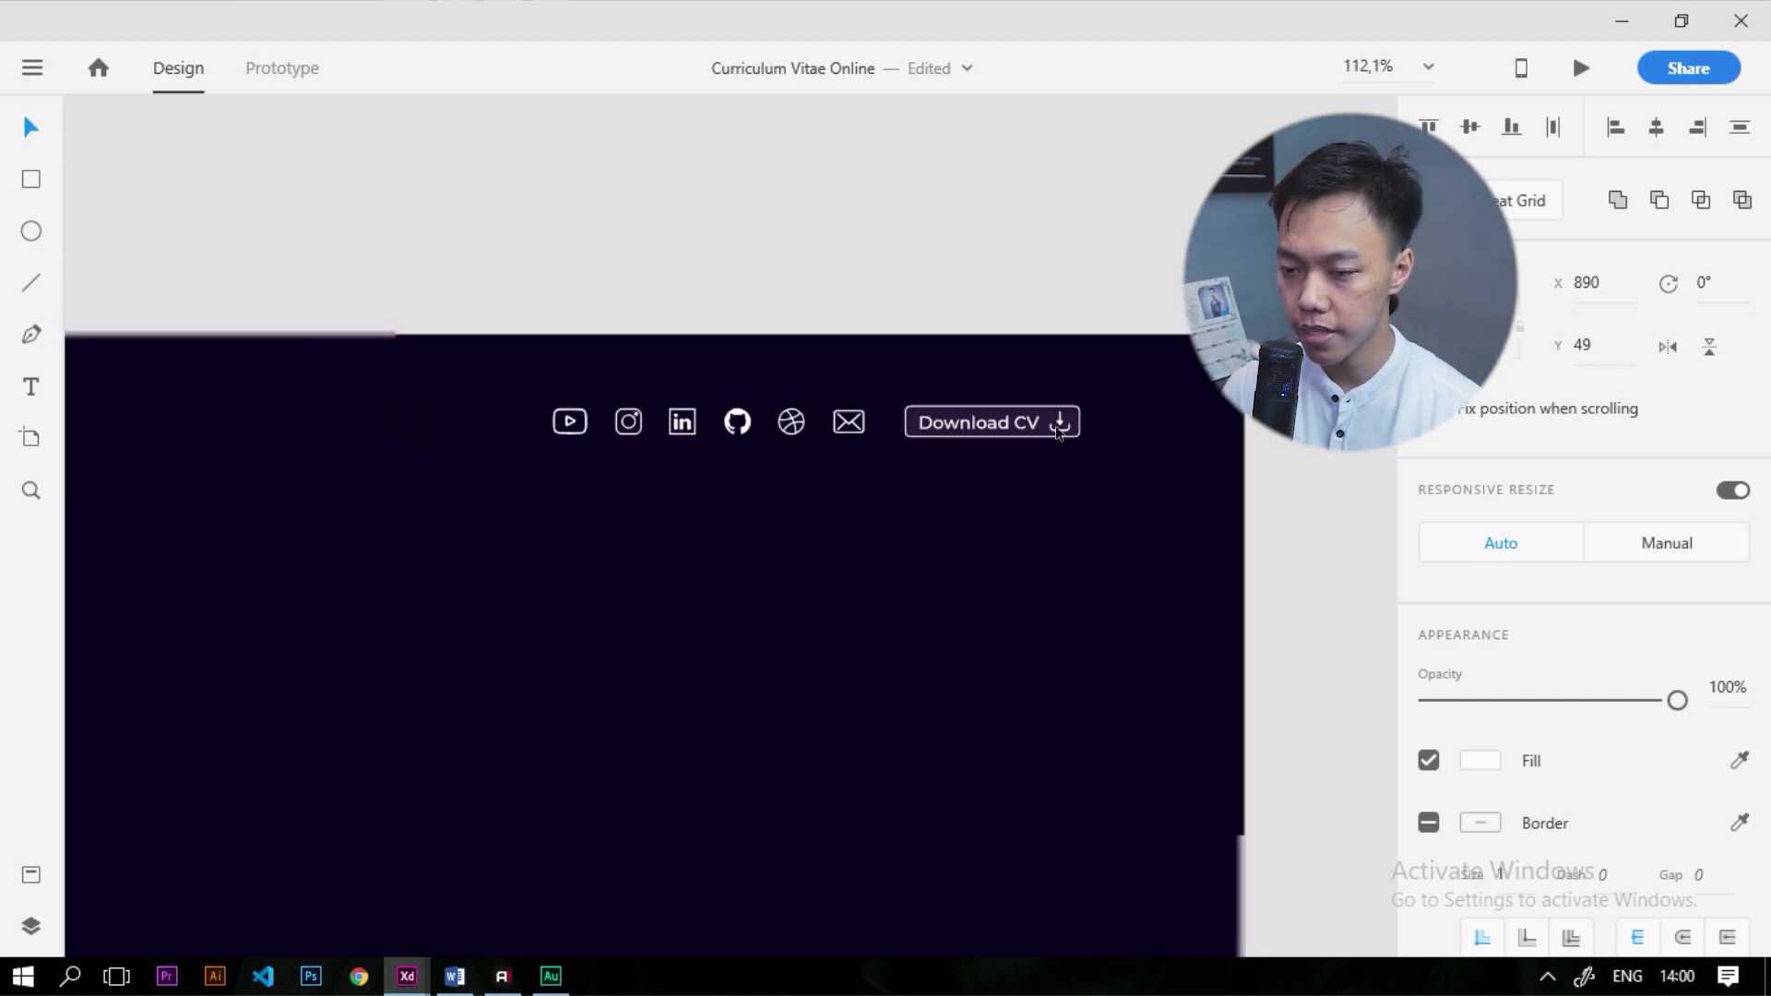
left_click_drag(1059, 423, 1120, 440)
scroll(1120, 440, "down", 4)
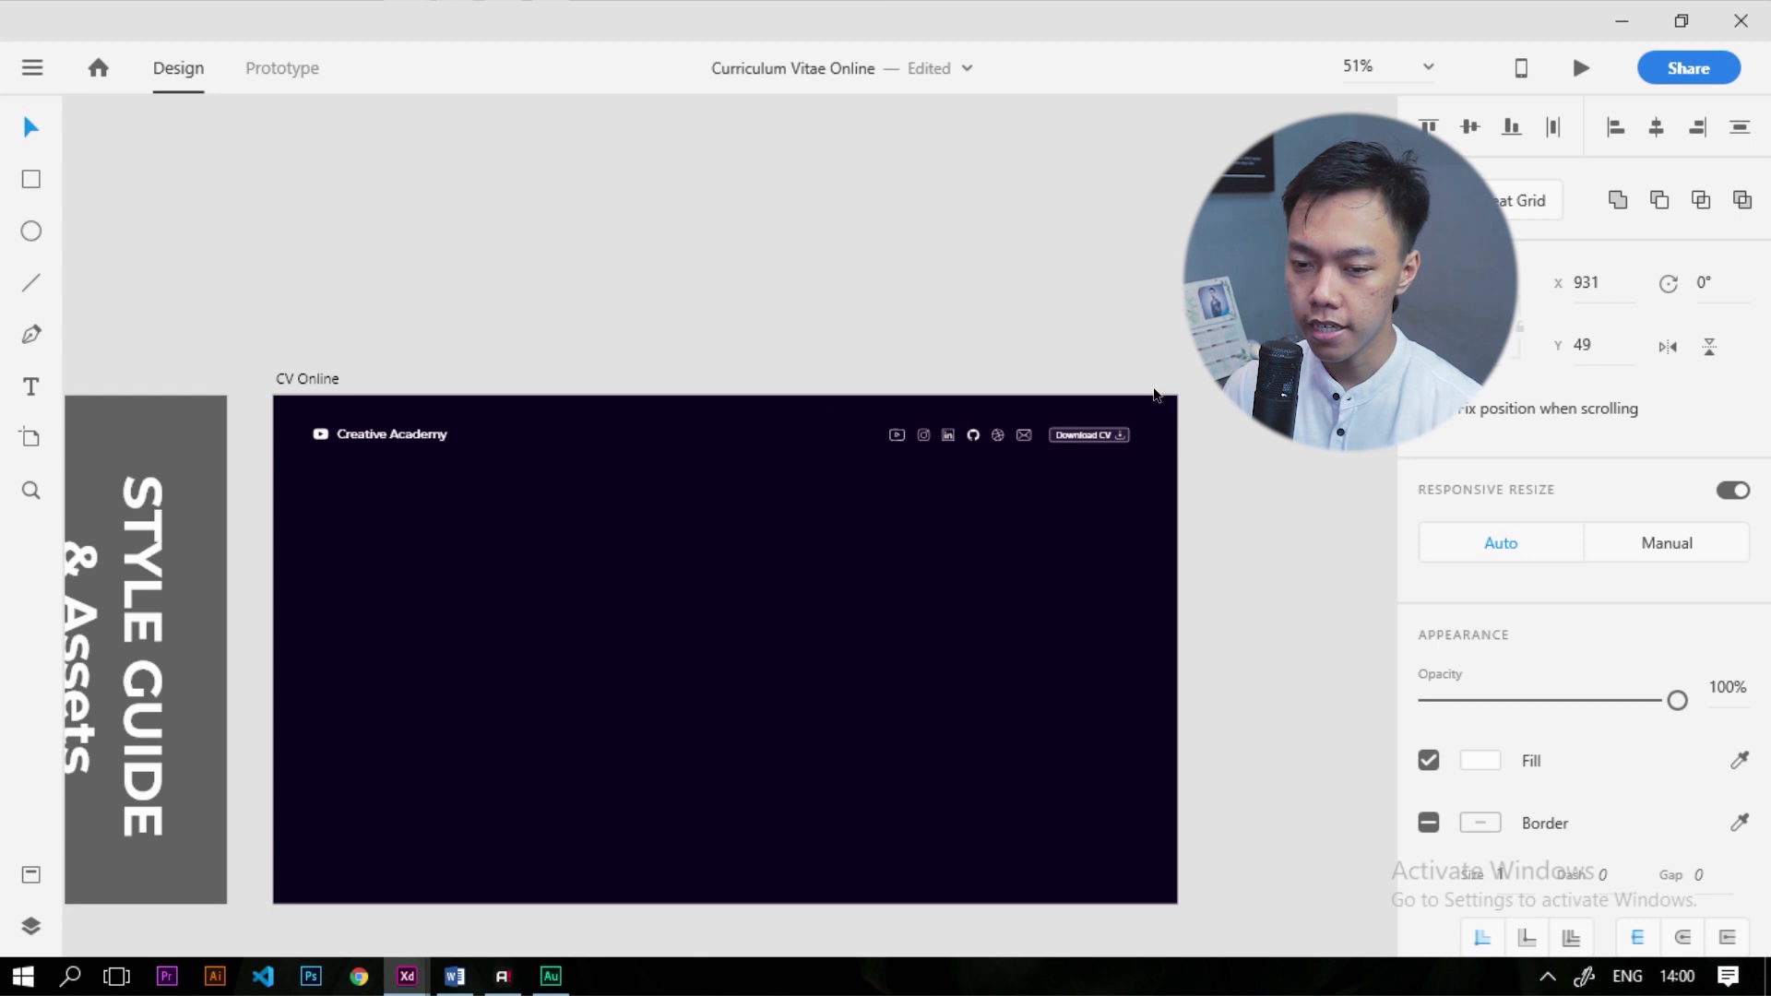
left_click(1252, 492)
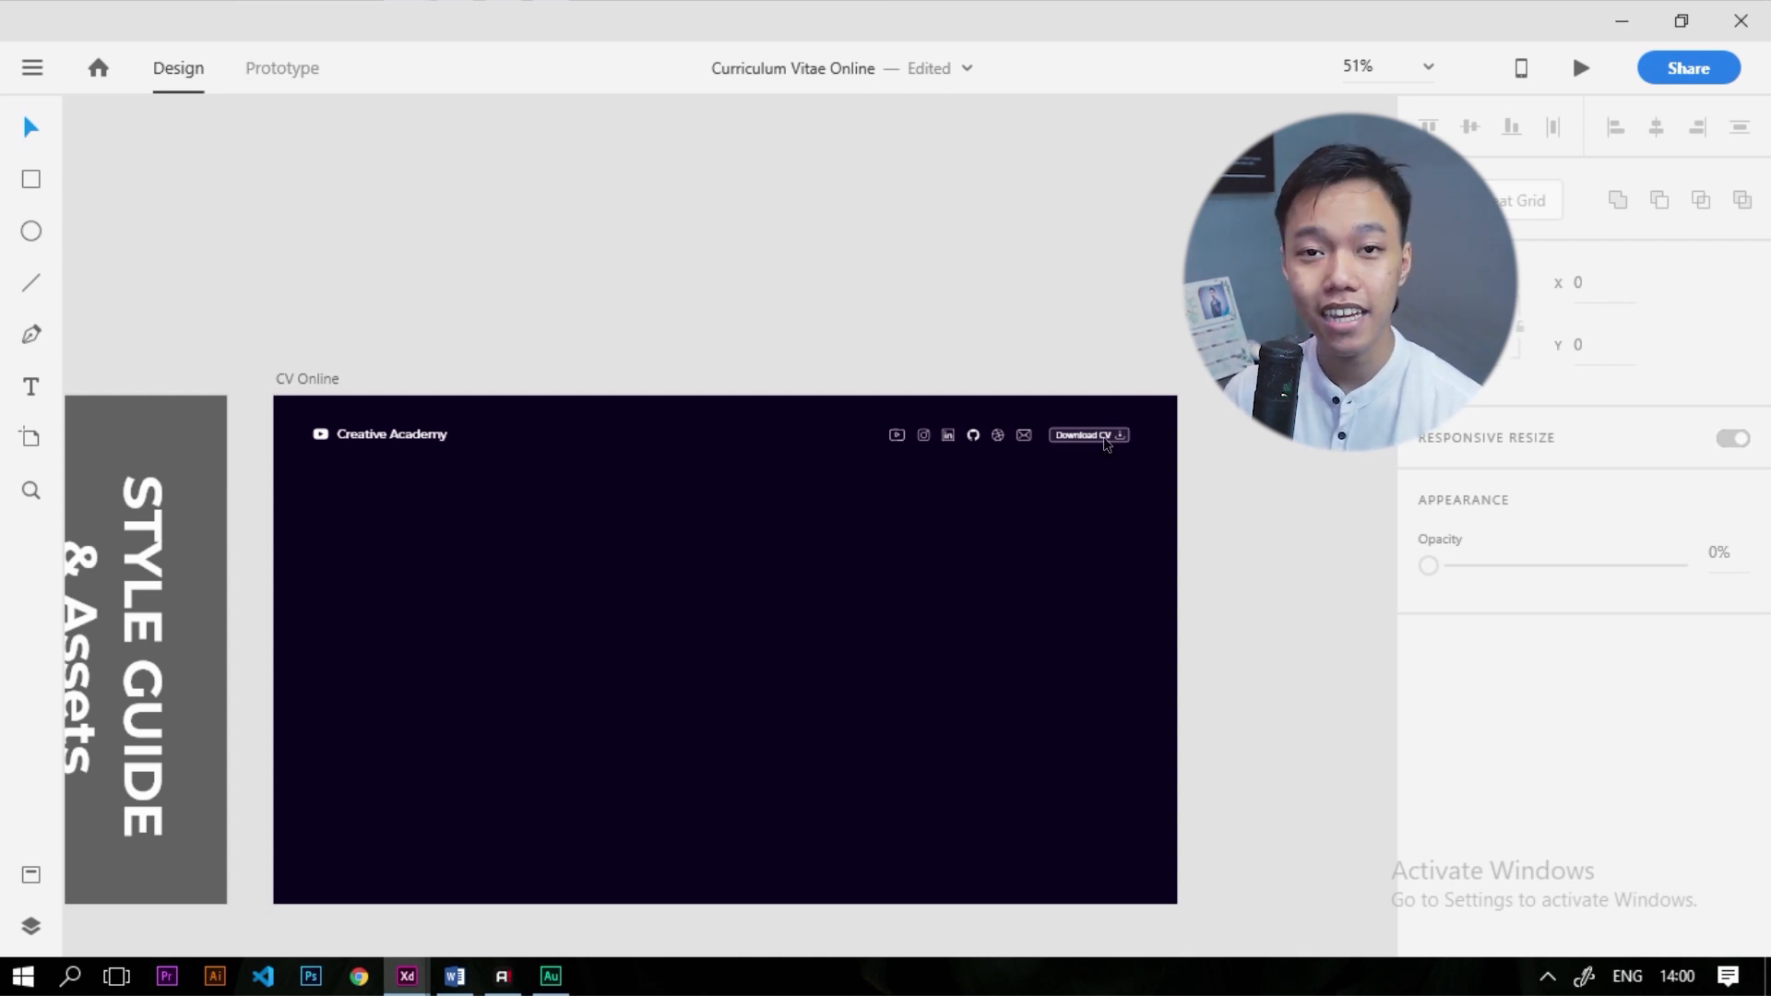
scroll(1107, 443, "up", 3)
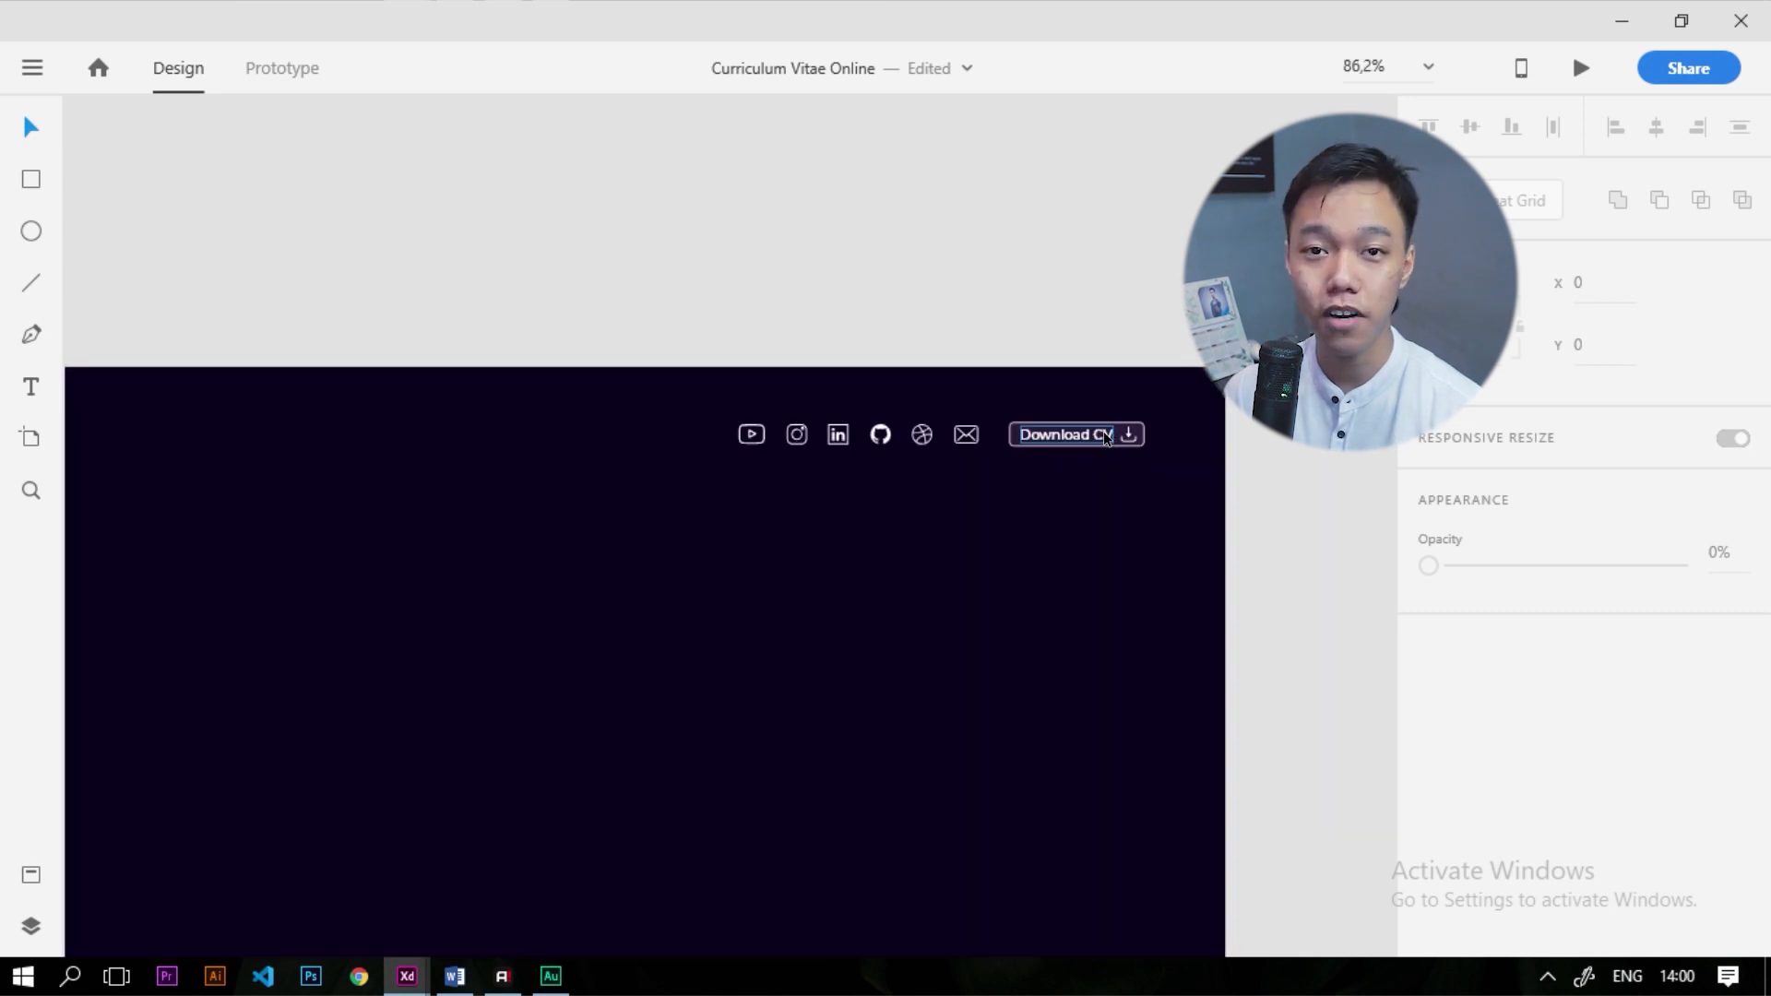
scroll(1103, 429, "down", 5)
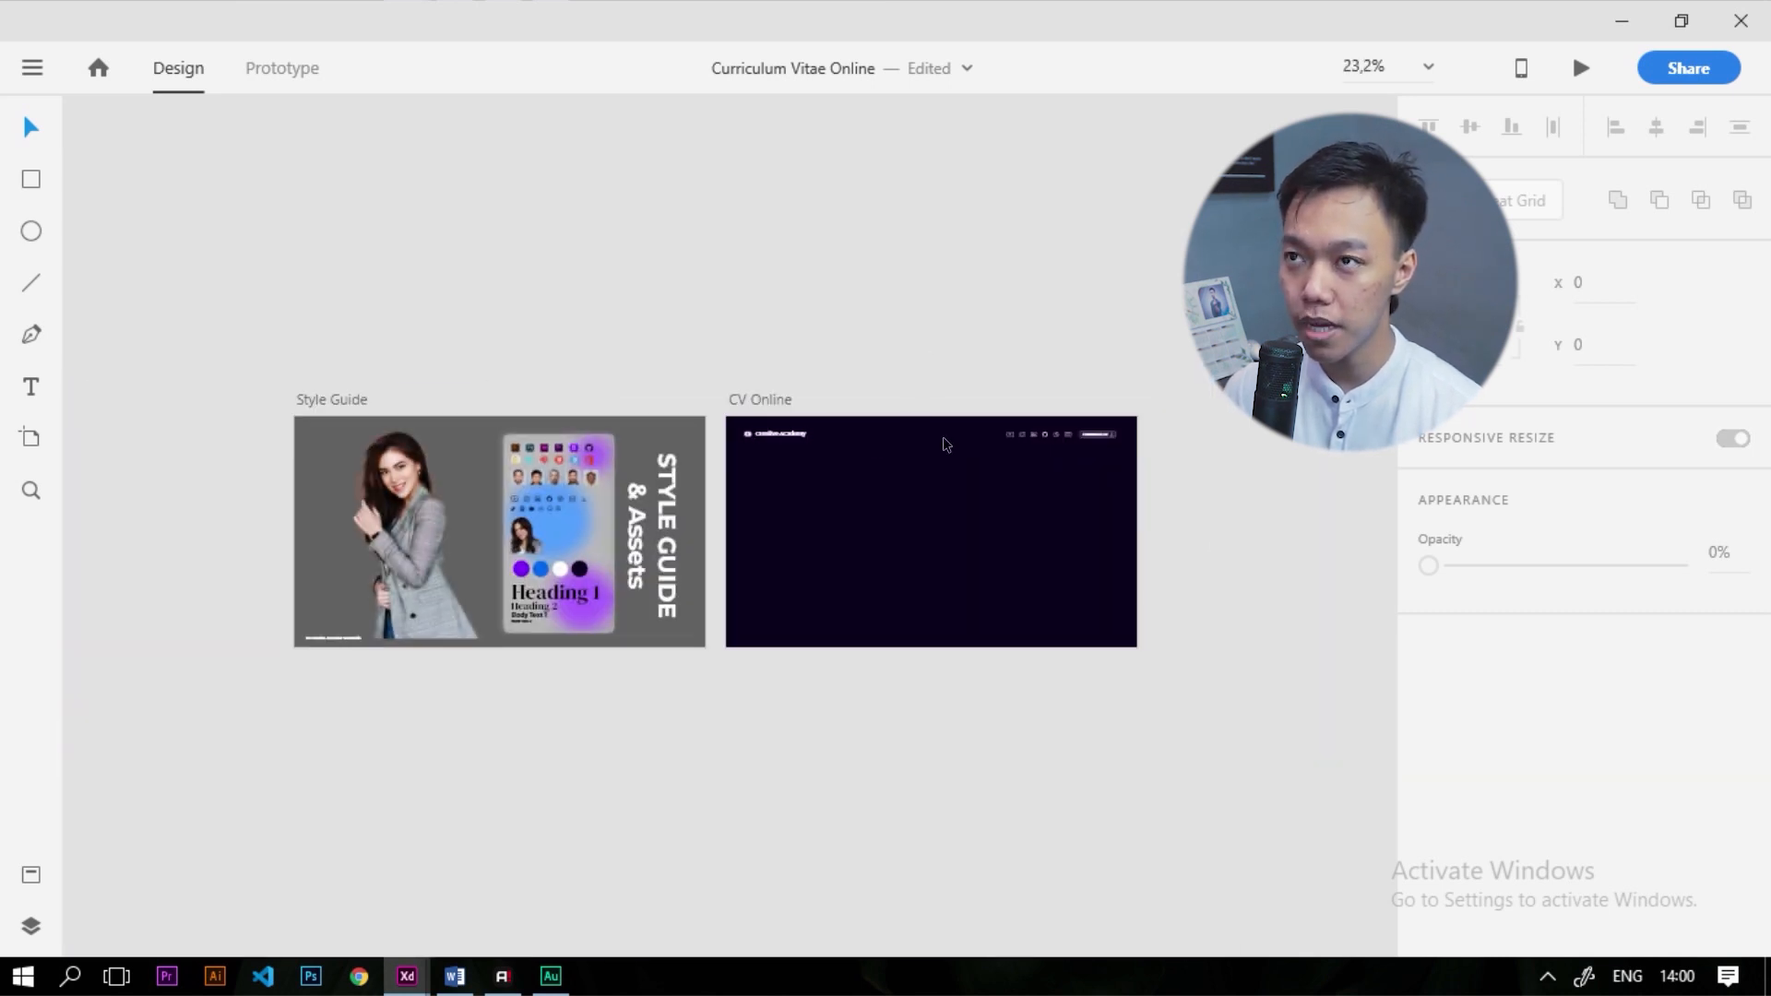
scroll(1042, 447, "up", 1)
scroll(755, 478, "down", 4)
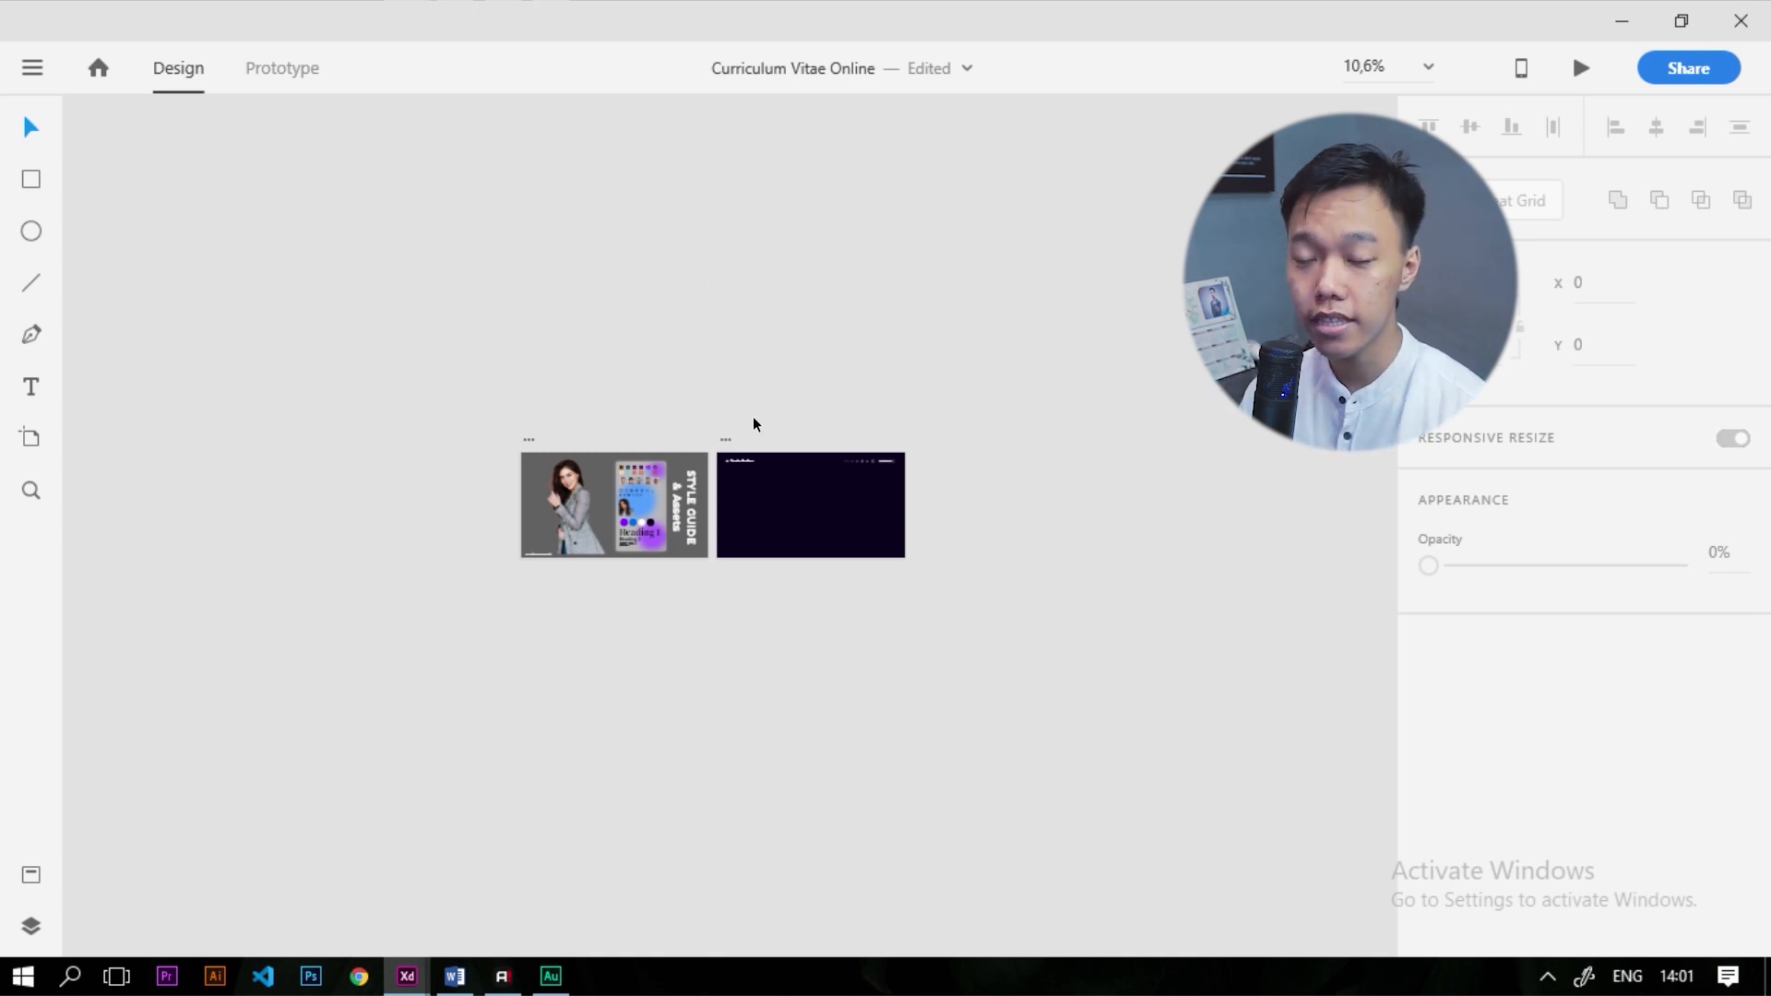
scroll(753, 417, "up", 3)
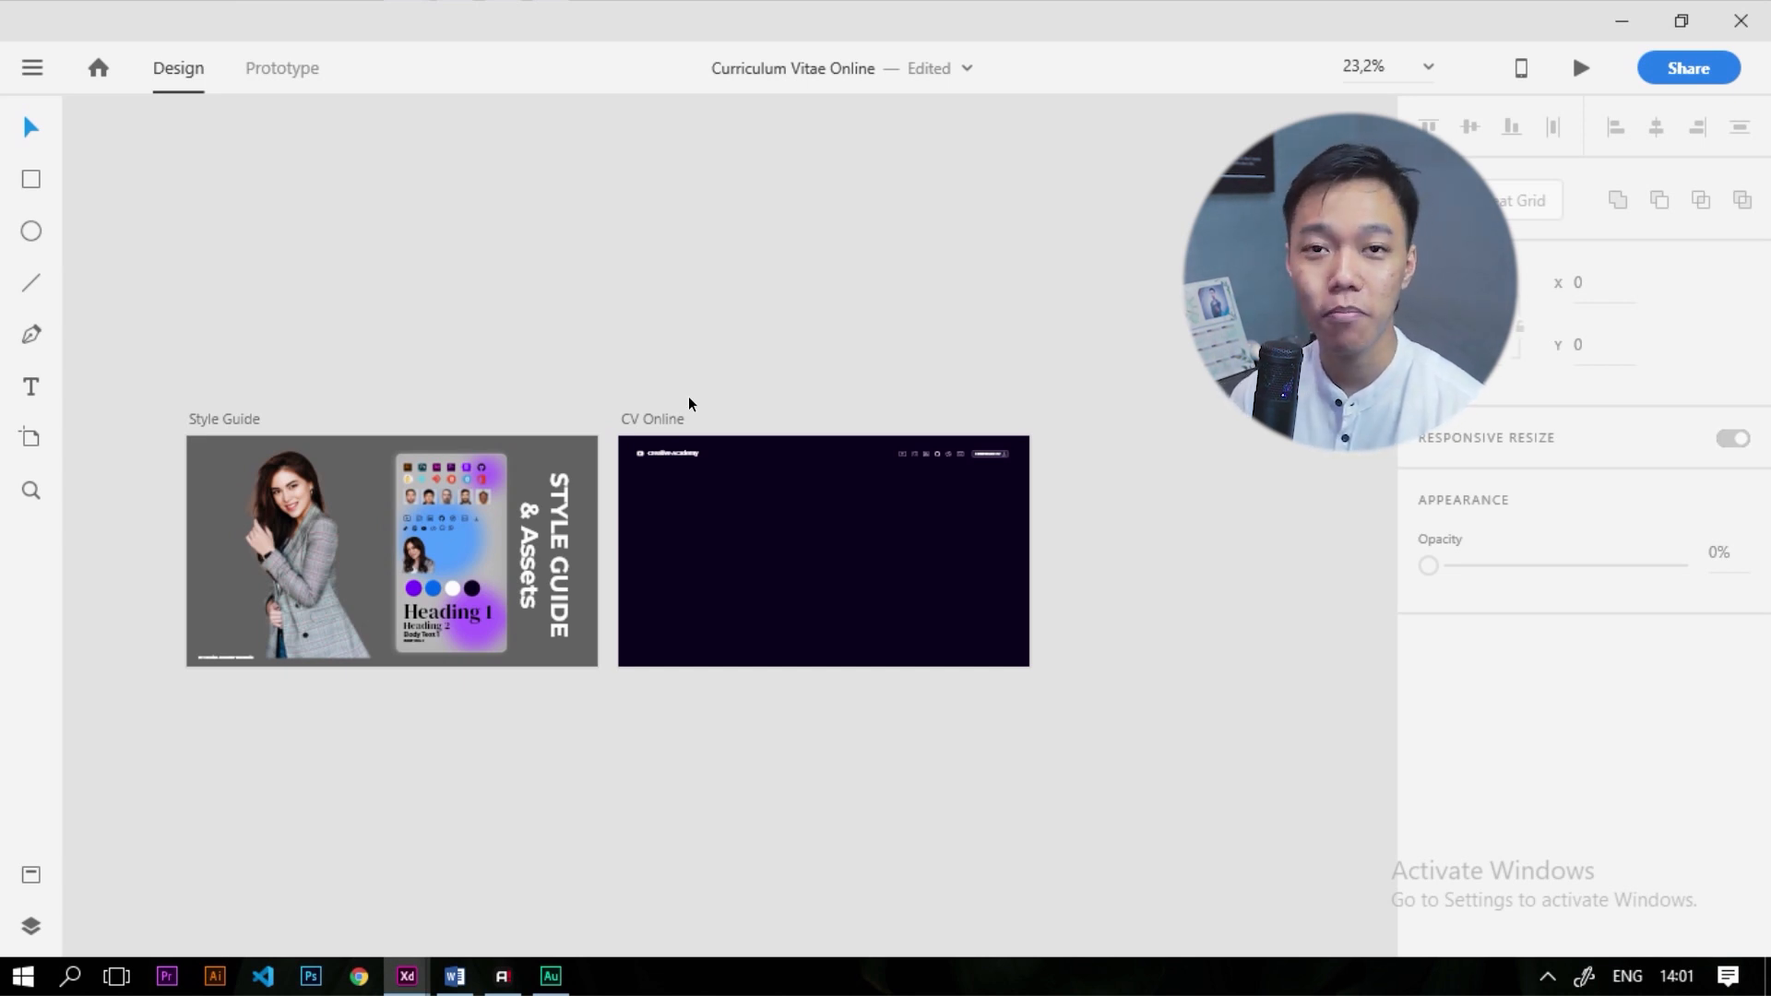
scroll(688, 395, "down", 2)
scroll(701, 503, "up", 3)
Copy the Heading 1 text onto CV Online and make it white
left_click_drag(361, 600, 811, 424)
scroll(810, 424, "up", 3)
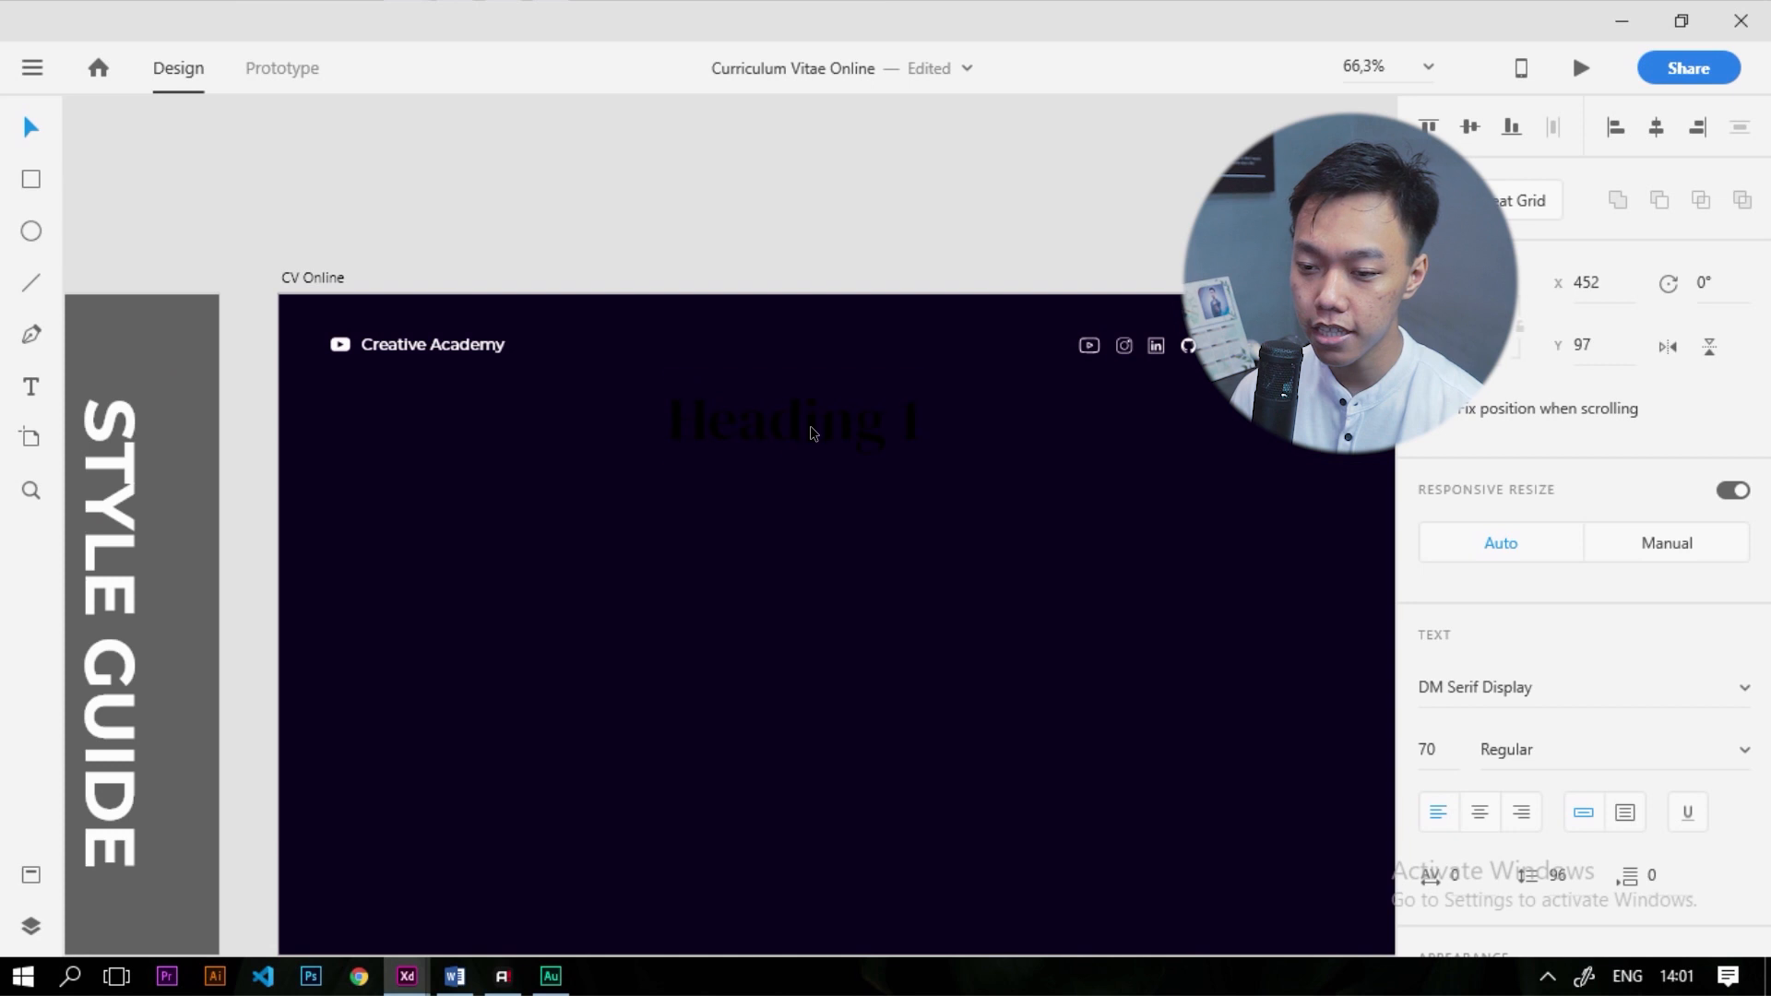
scroll(1412, 812, "down", 5)
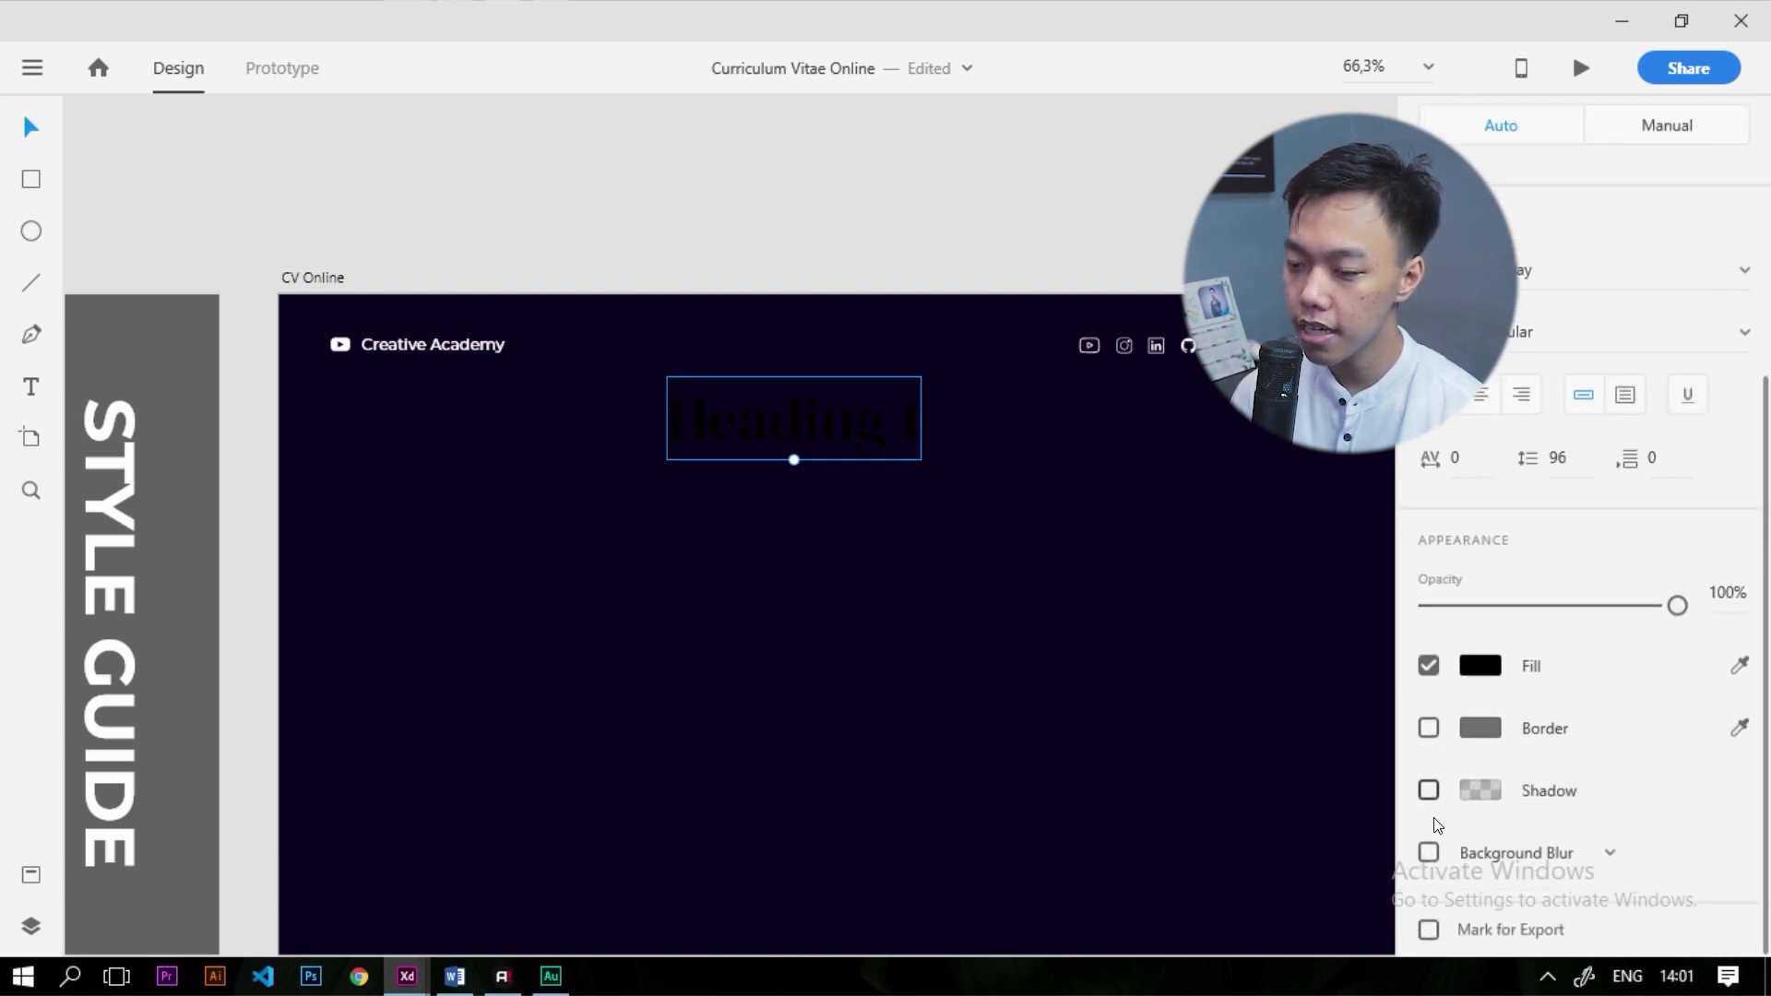
left_click(1481, 662)
left_click_drag(1167, 600, 839, 422)
left_click(839, 423)
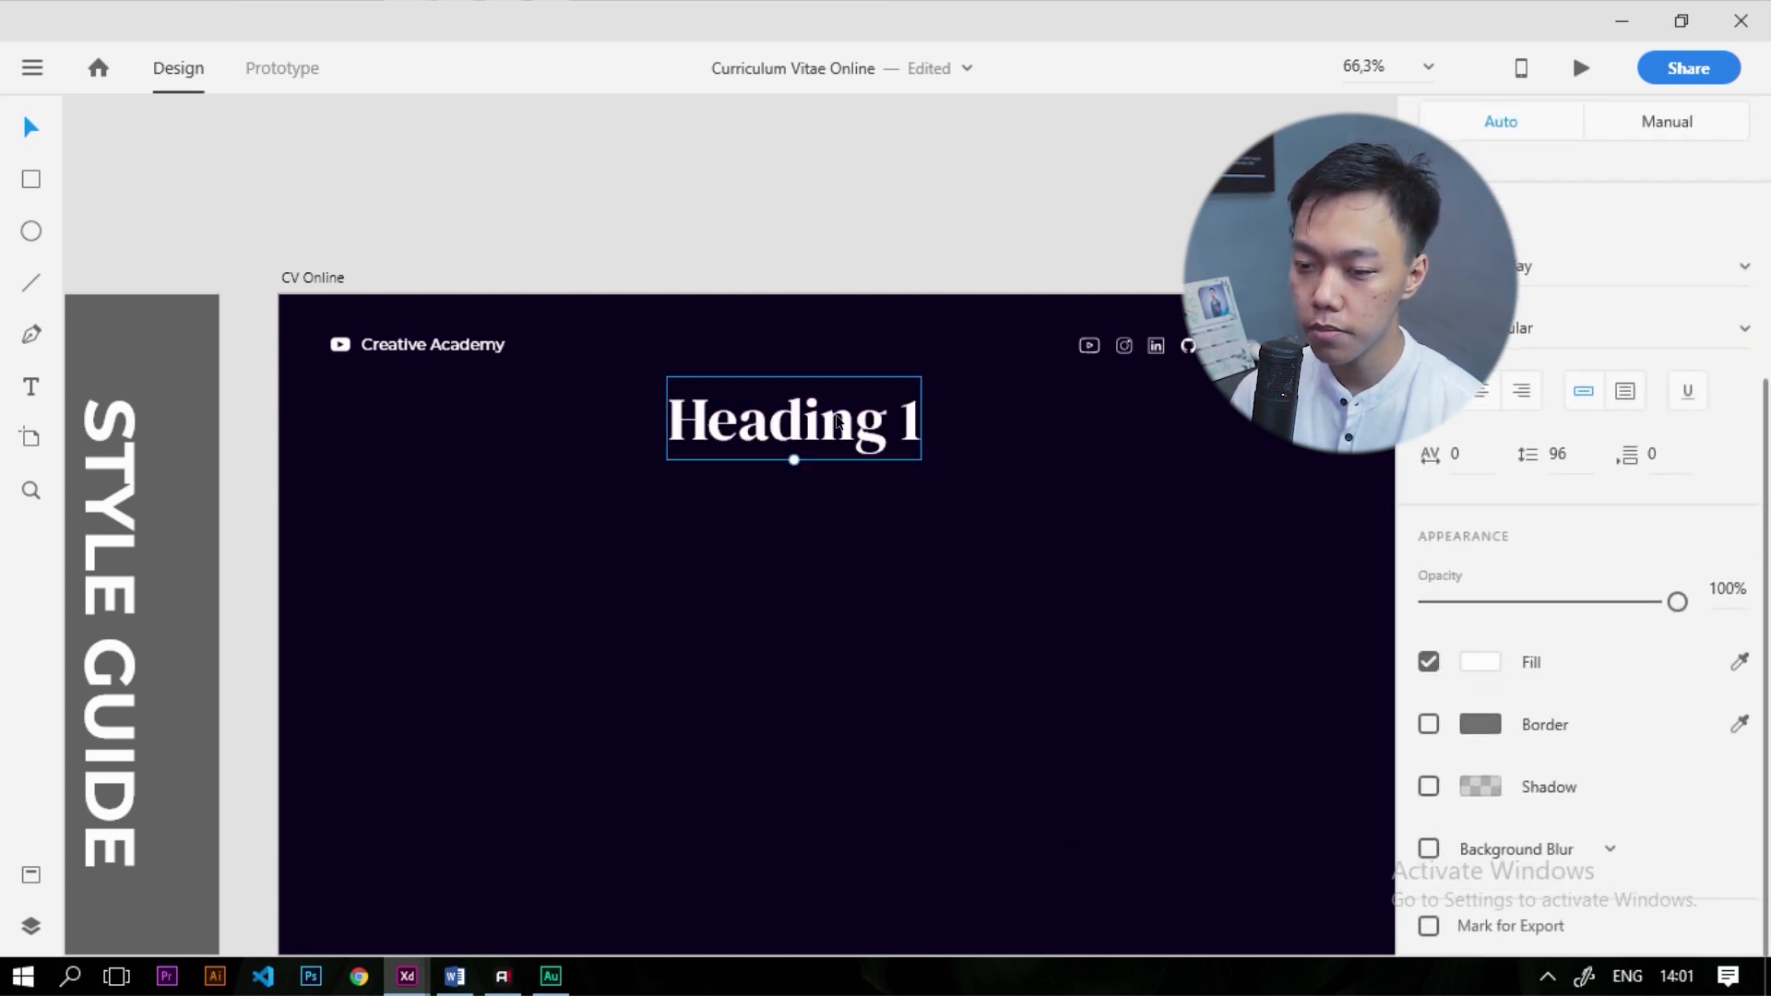
Retype the heading as the CV owner's full name, centre-aligned
double_click(840, 423)
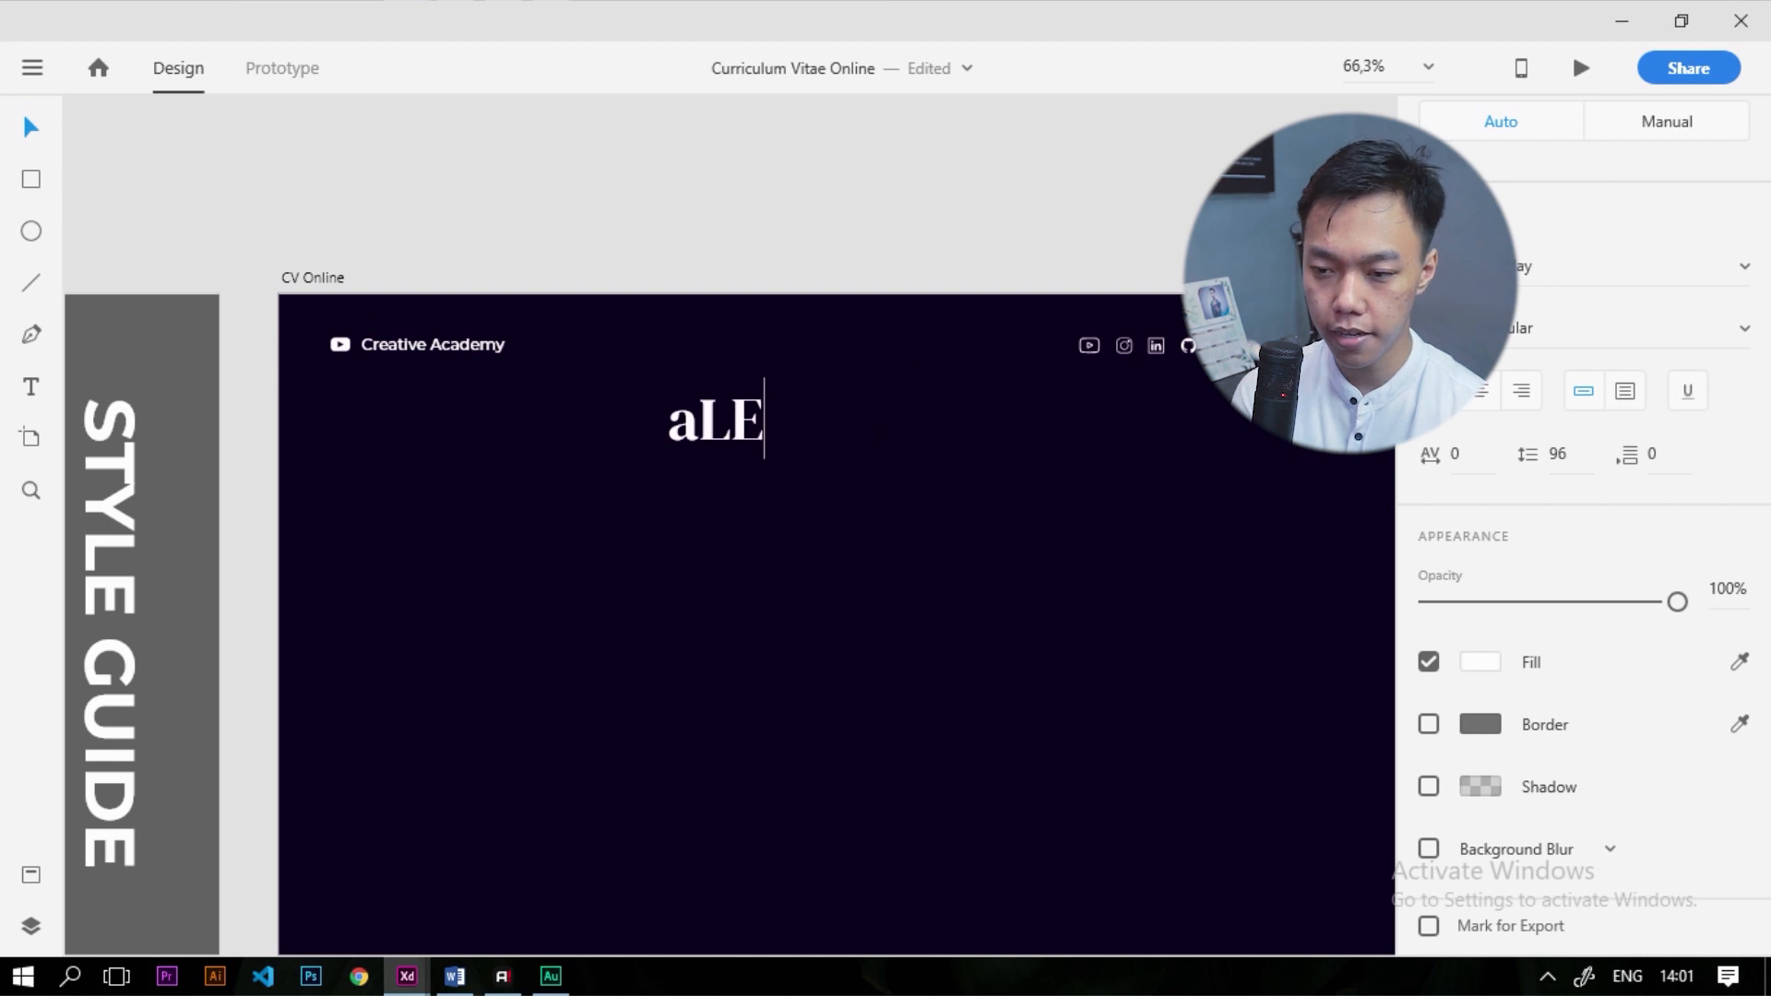
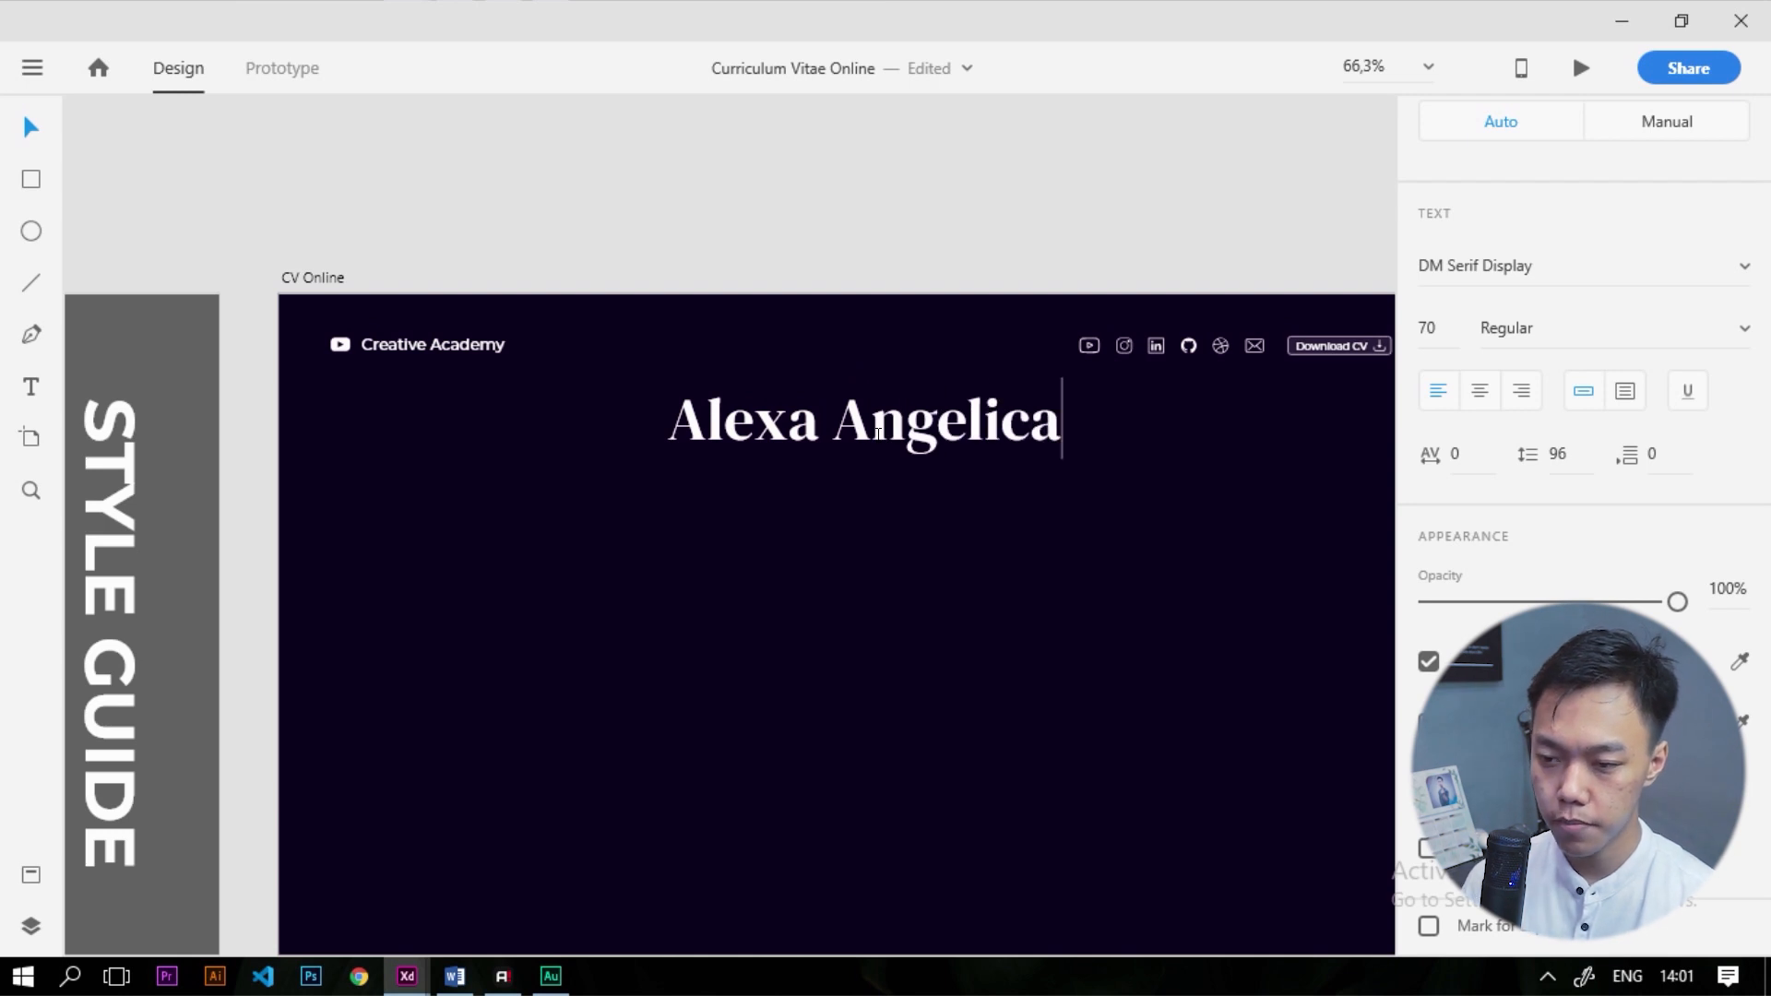
key("ctrl+a")
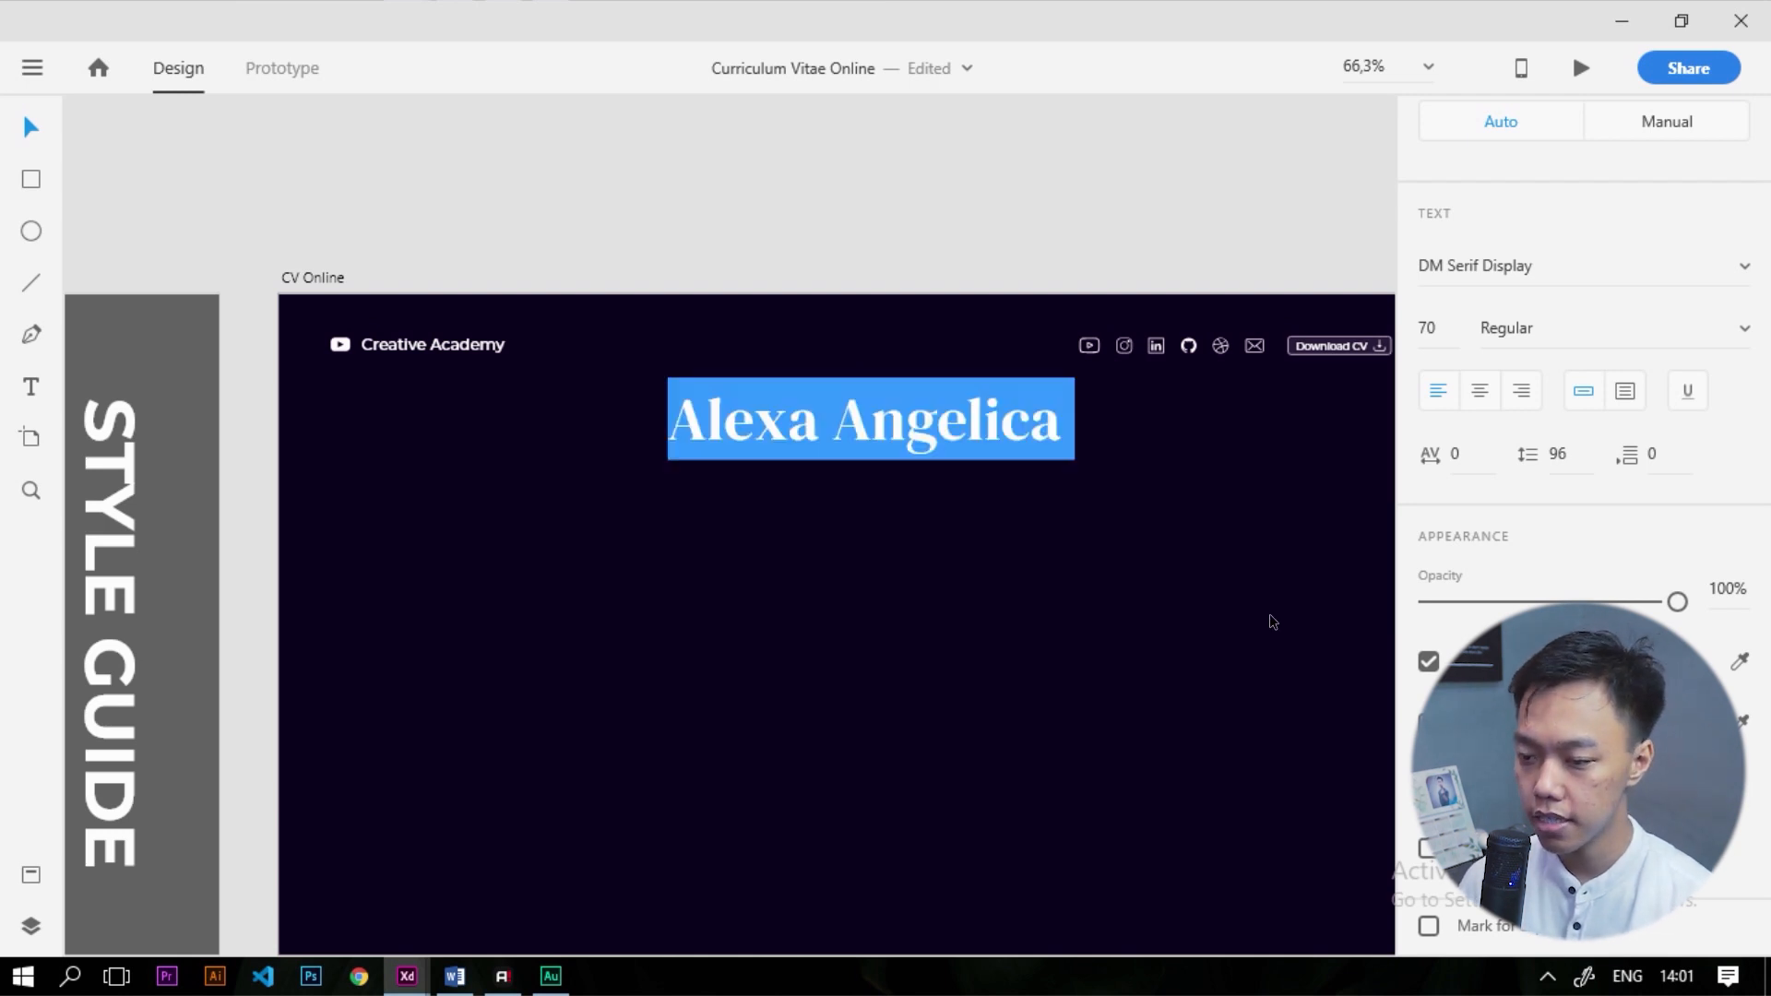
left_click(1471, 392)
key("Escape")
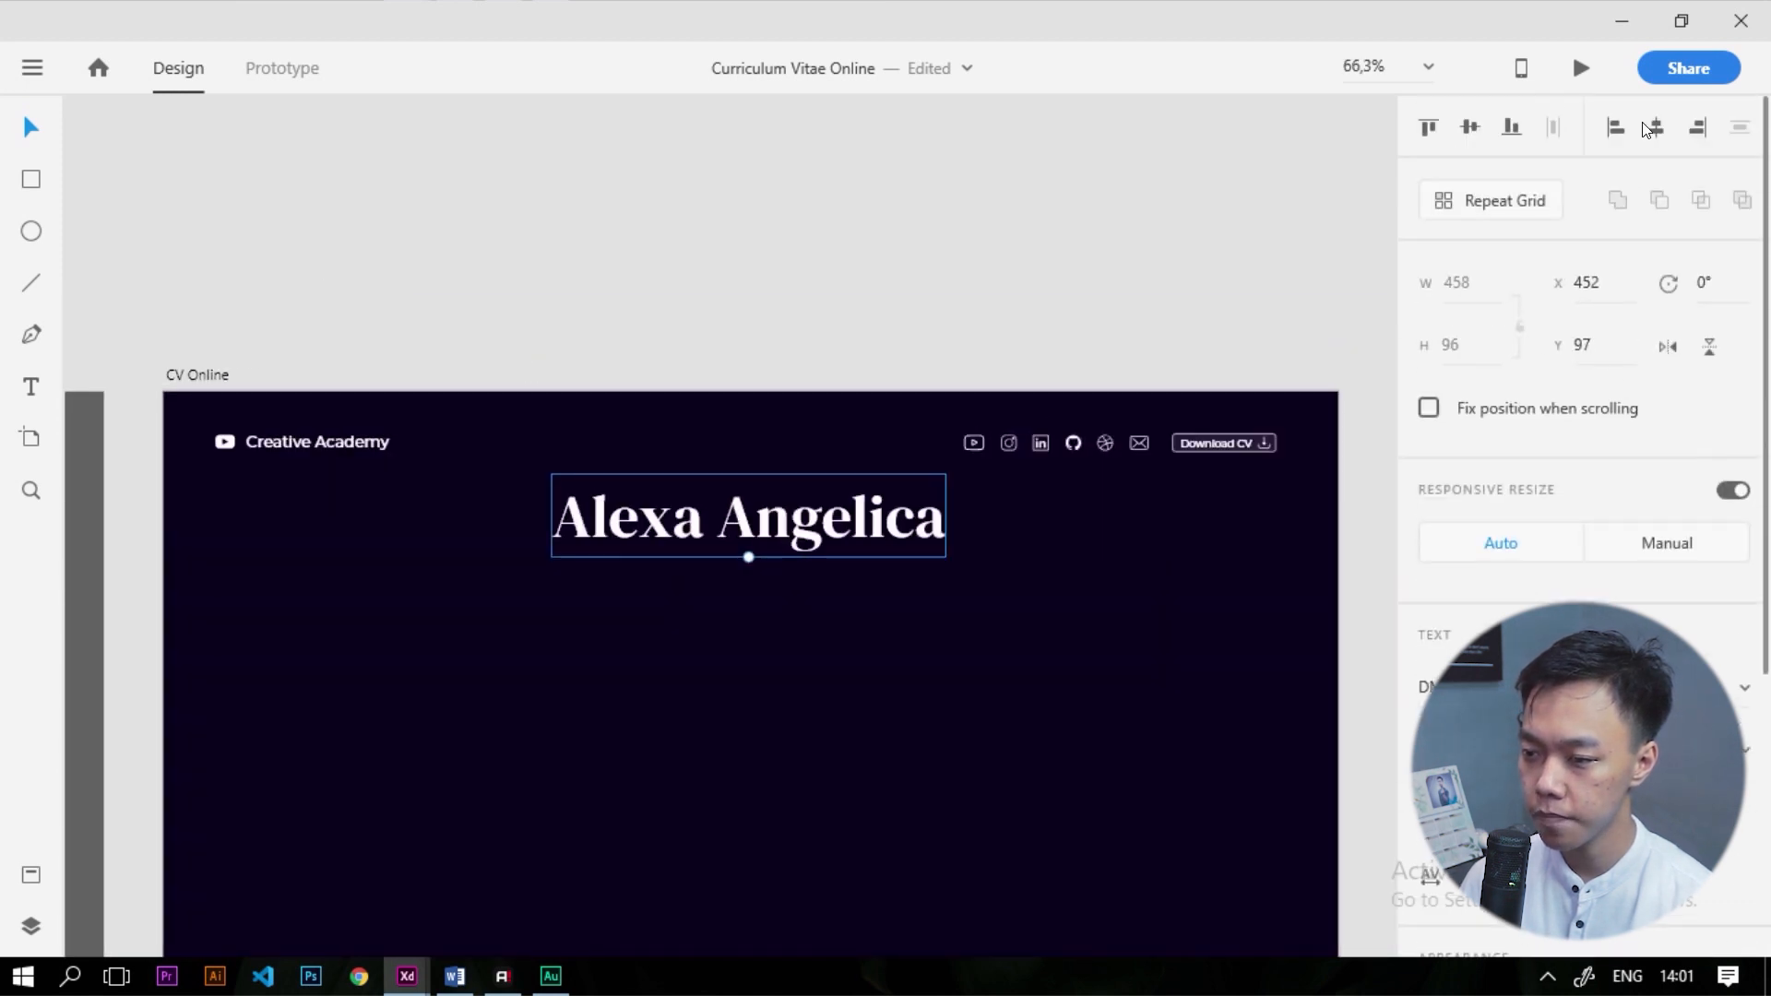
Move the name heading up toward the header and drop a Body Text 1 copy onto the page
left_click(946, 266)
scroll(696, 395, "down", 3)
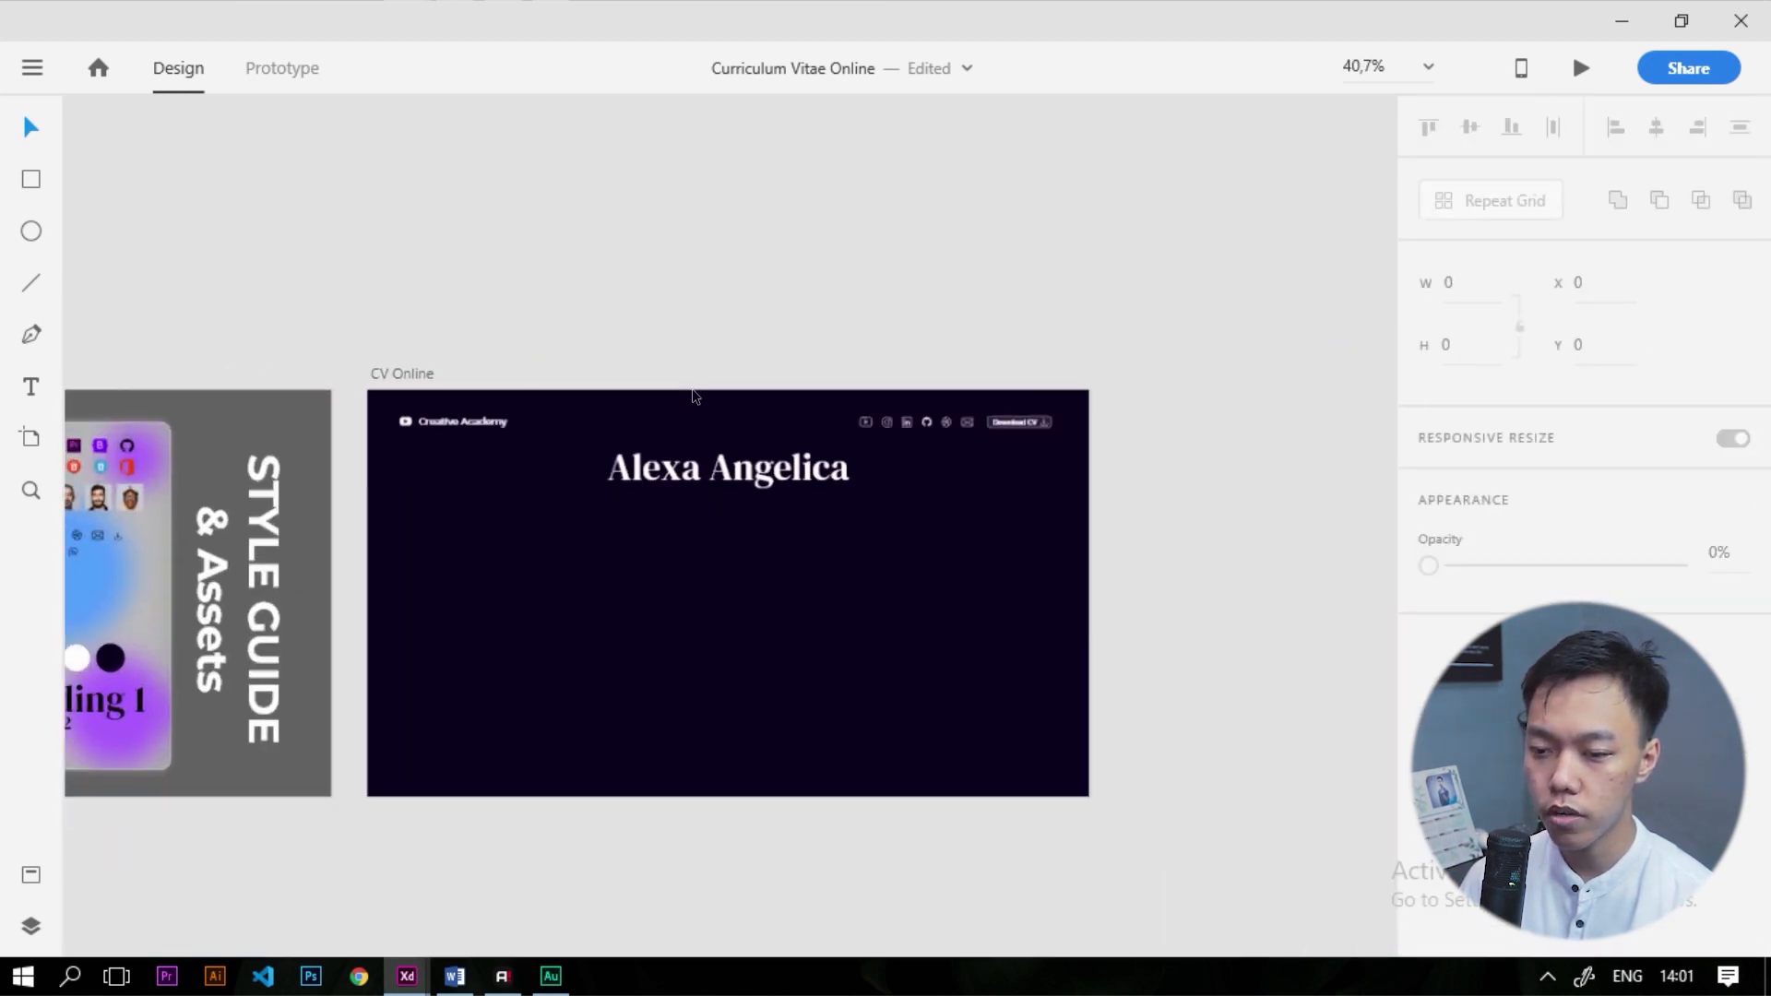
scroll(696, 395, "up", 1)
left_click_drag(780, 502, 788, 486)
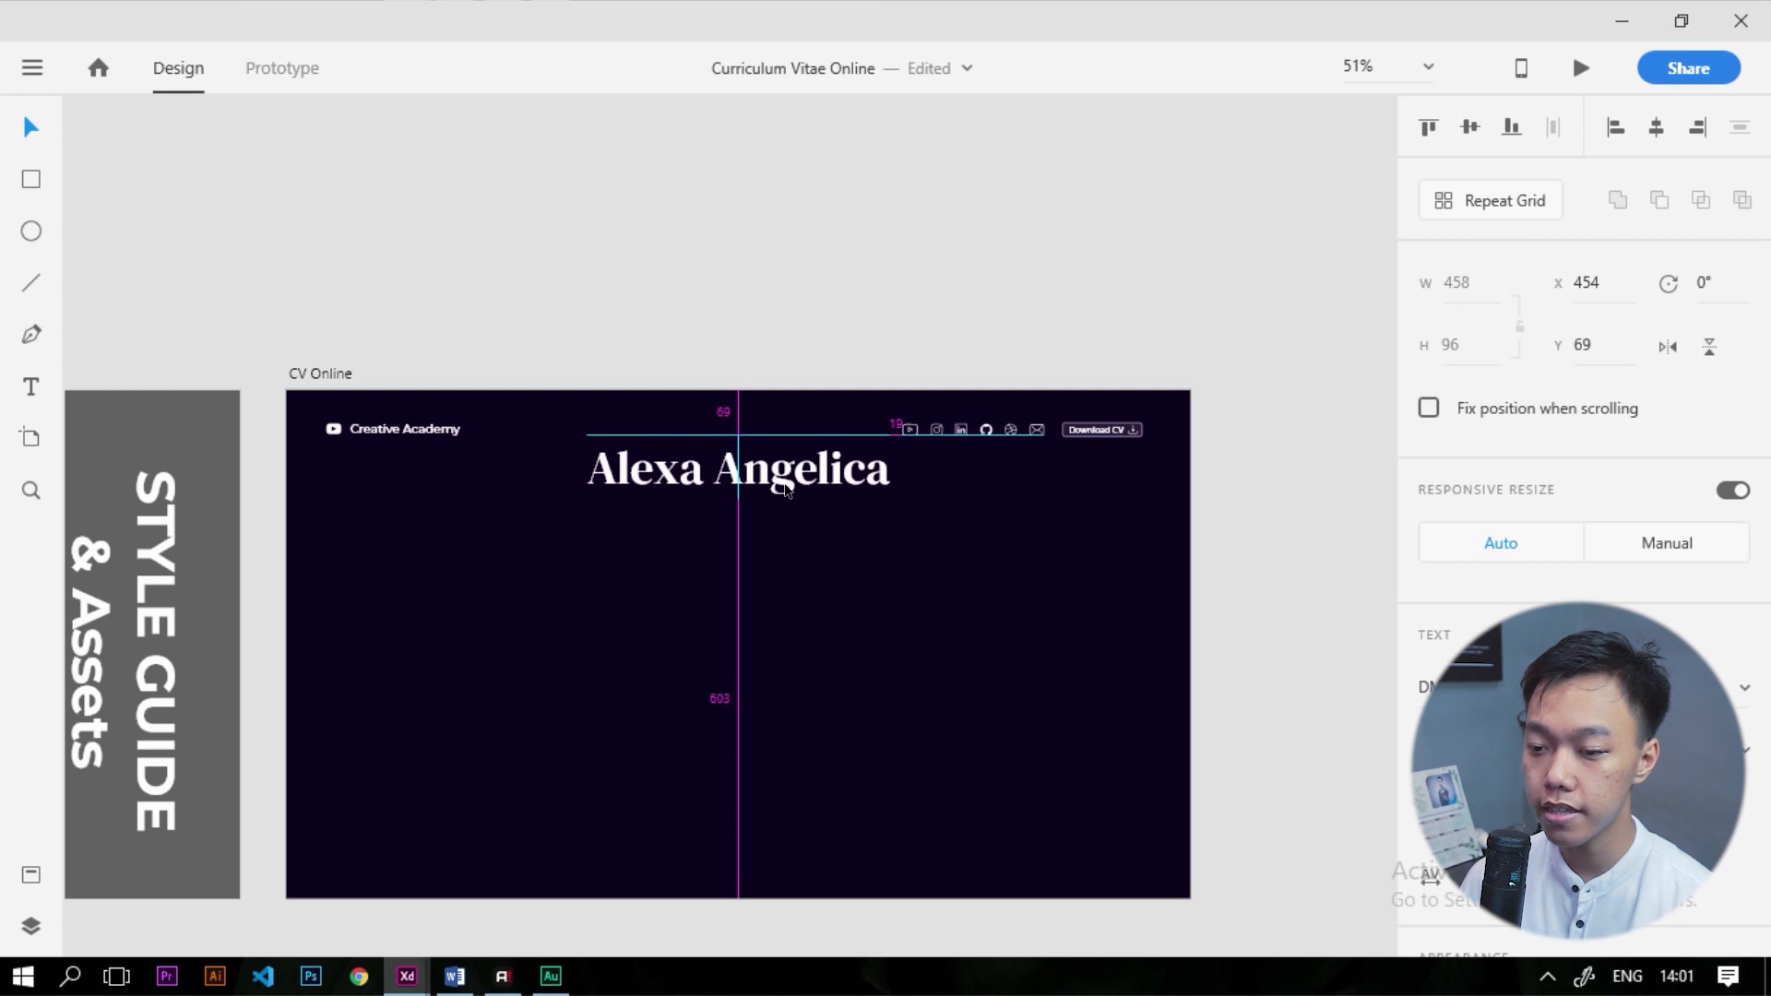
left_click(830, 356)
scroll(830, 356, "down", 5)
scroll(604, 498, "up", 4)
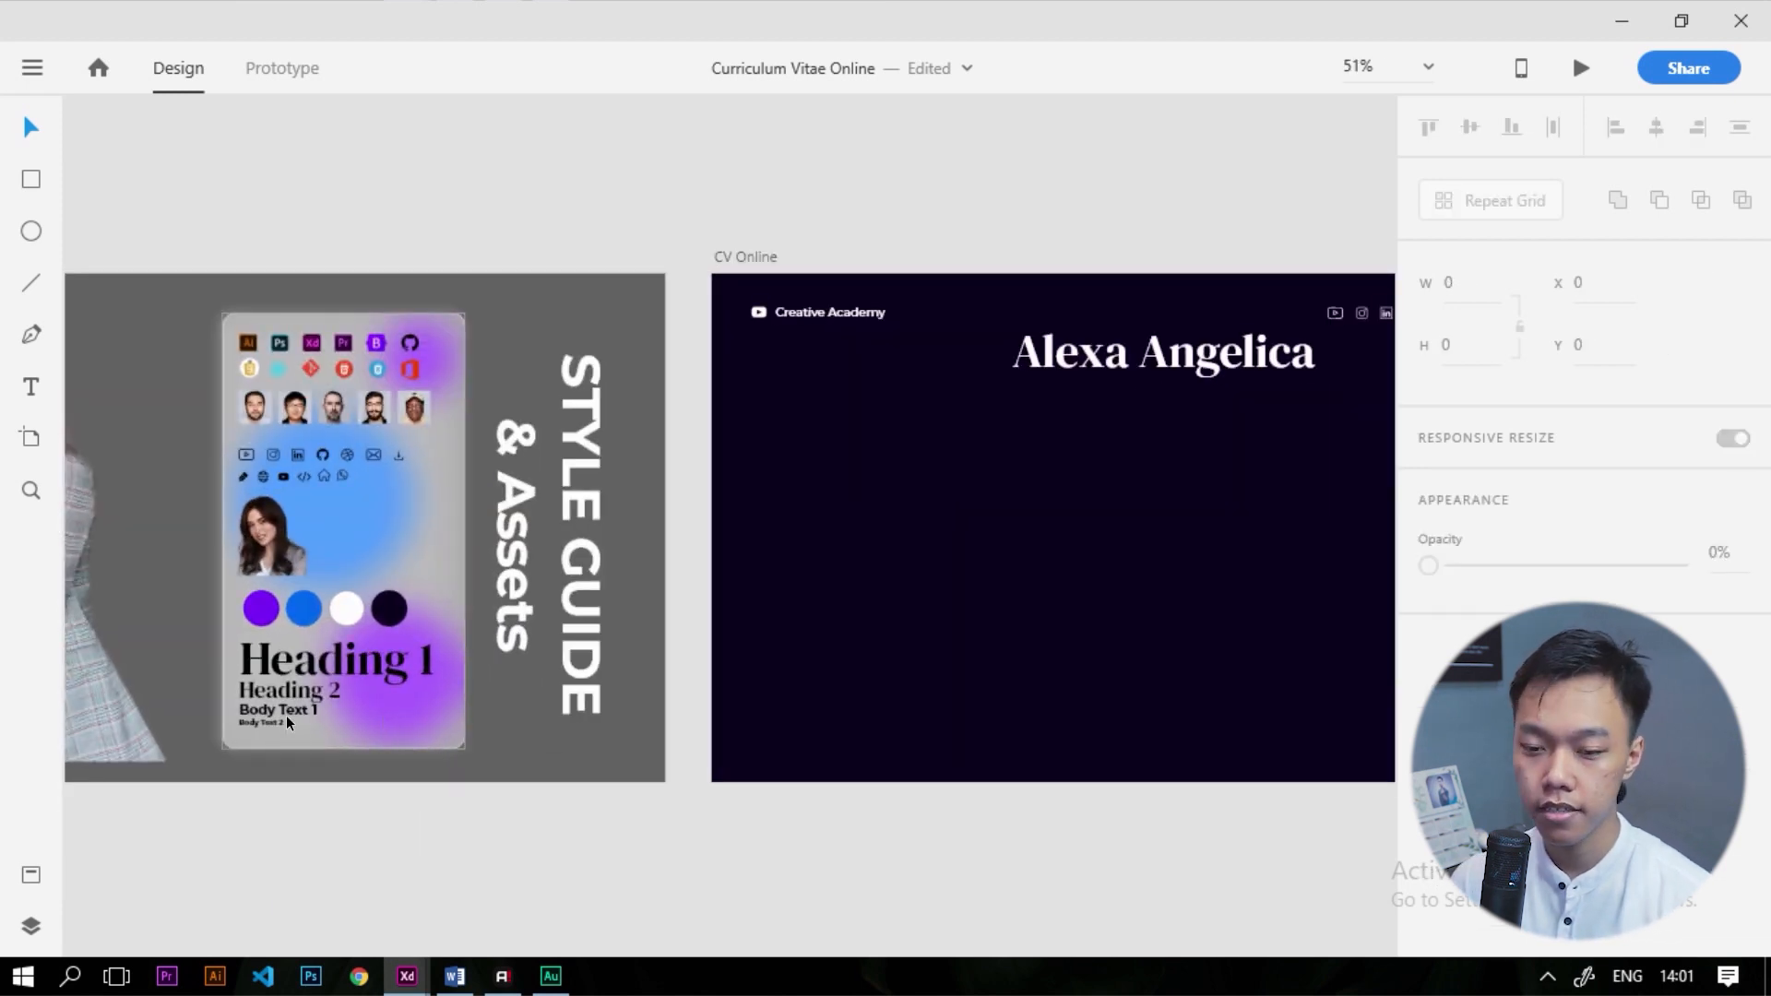
scroll(690, 623, "down", 3)
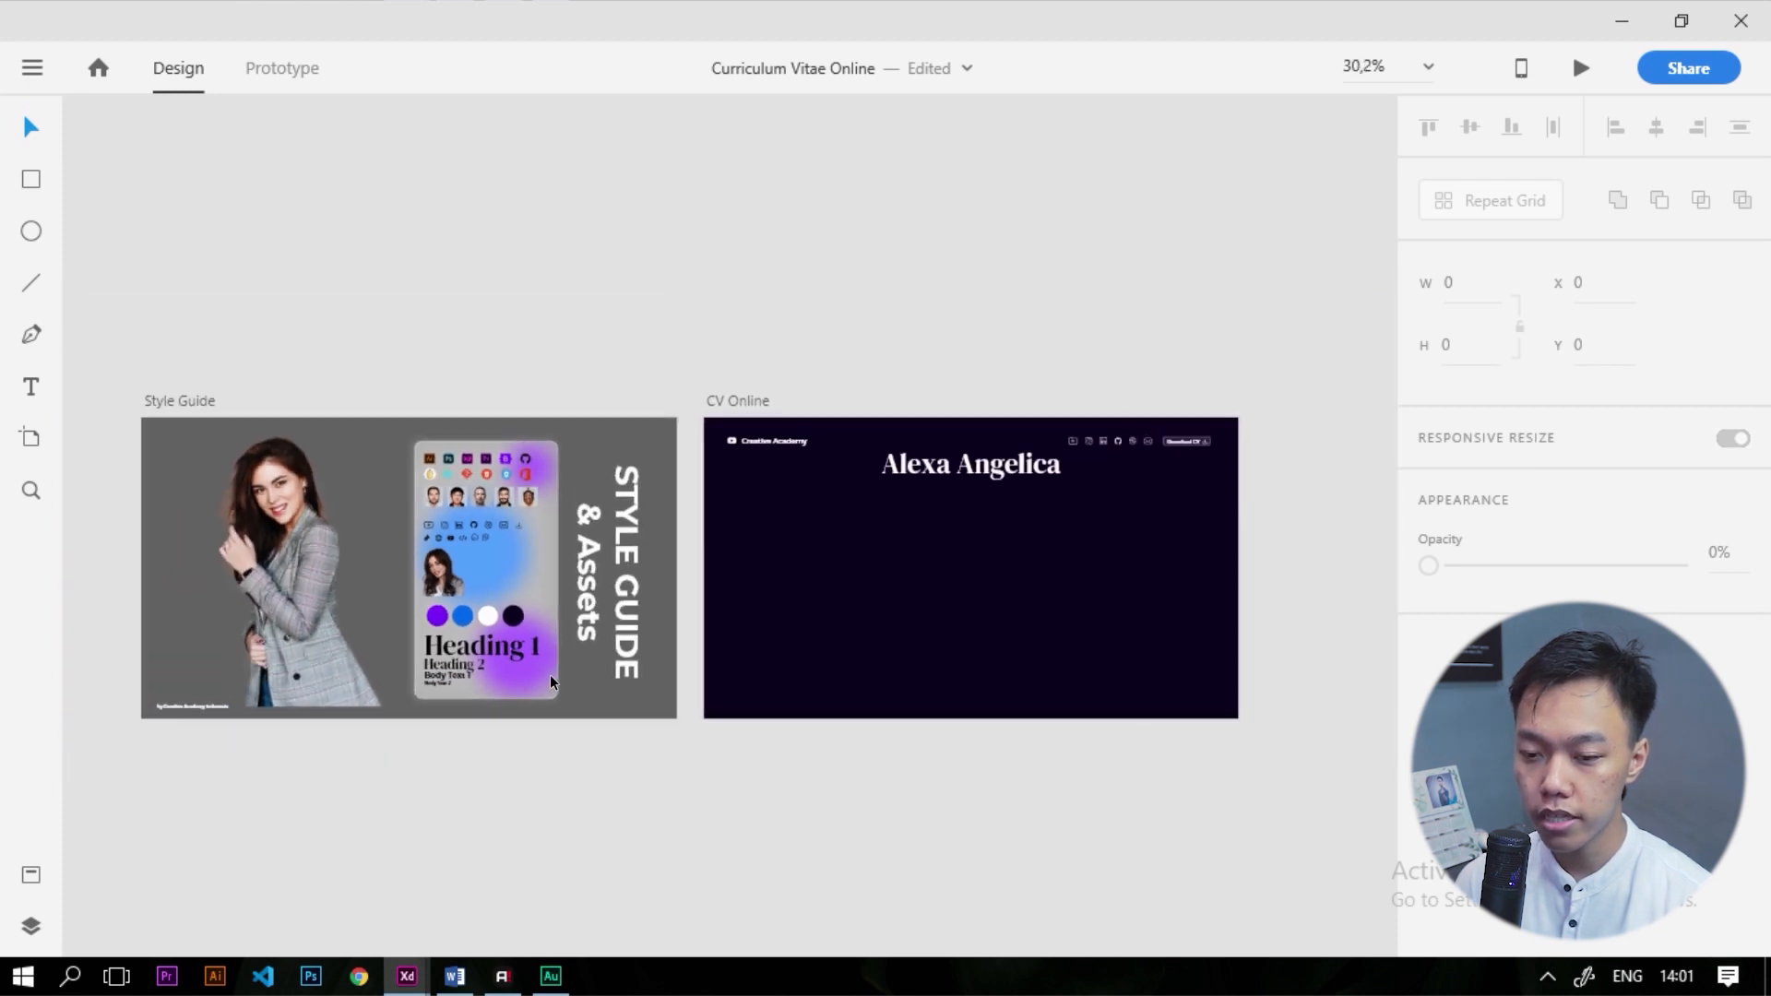
scroll(550, 674, "up", 3)
left_click(386, 672)
left_click_drag(579, 688, 1208, 365)
Make the Body Text 1 placeholder white and Medium weight
scroll(1210, 369, "down", 3)
scroll(1321, 417, "up", 4)
scroll(1645, 766, "down", 4)
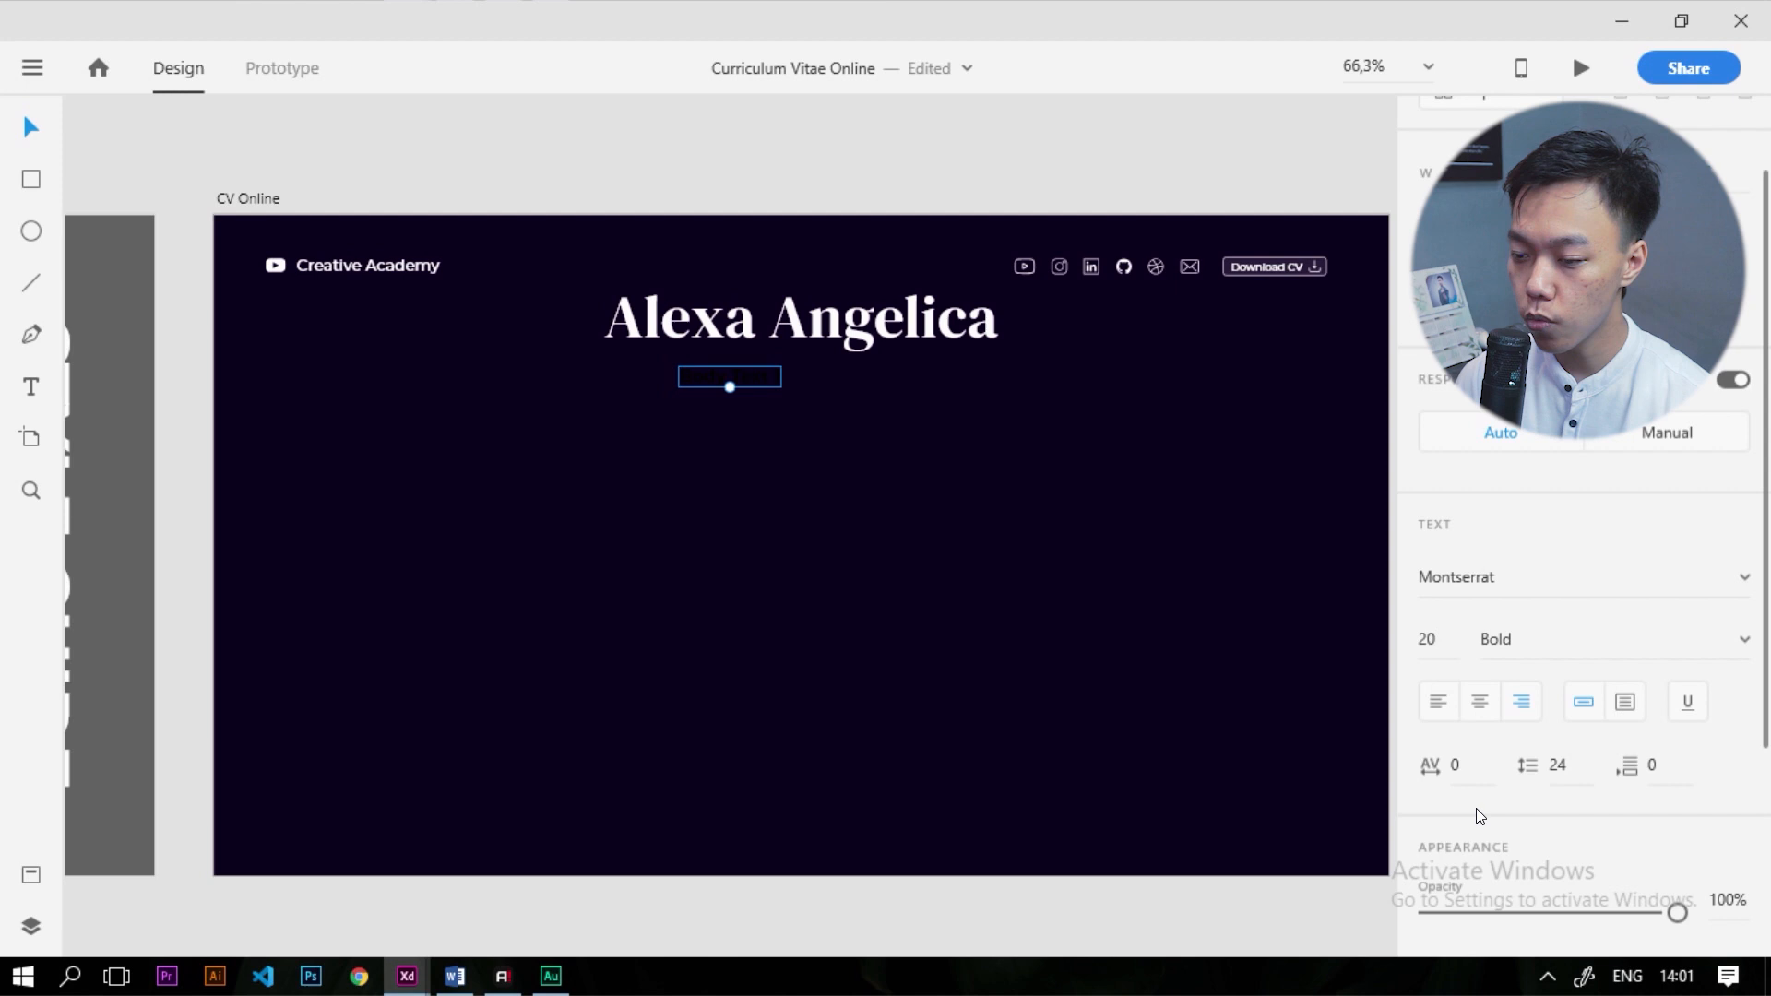
left_click(1487, 699)
left_click_drag(1214, 624, 1061, 482)
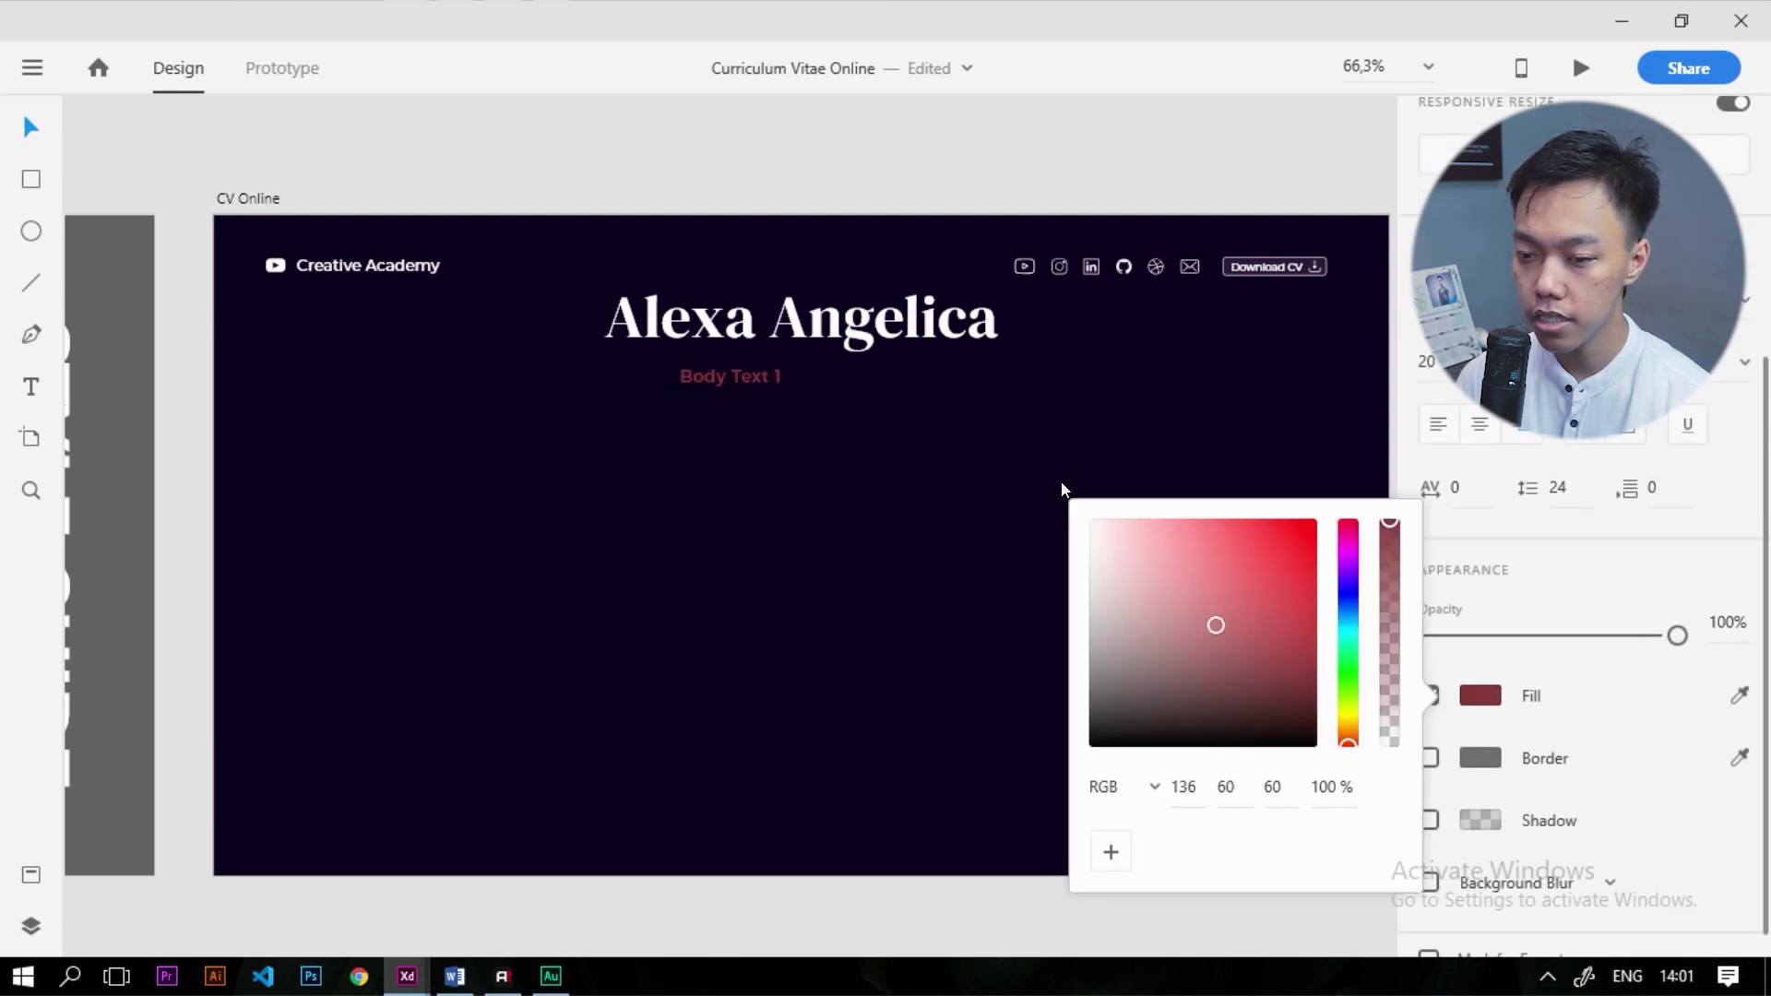
double_click(760, 380)
scroll(1517, 634, "up", 5)
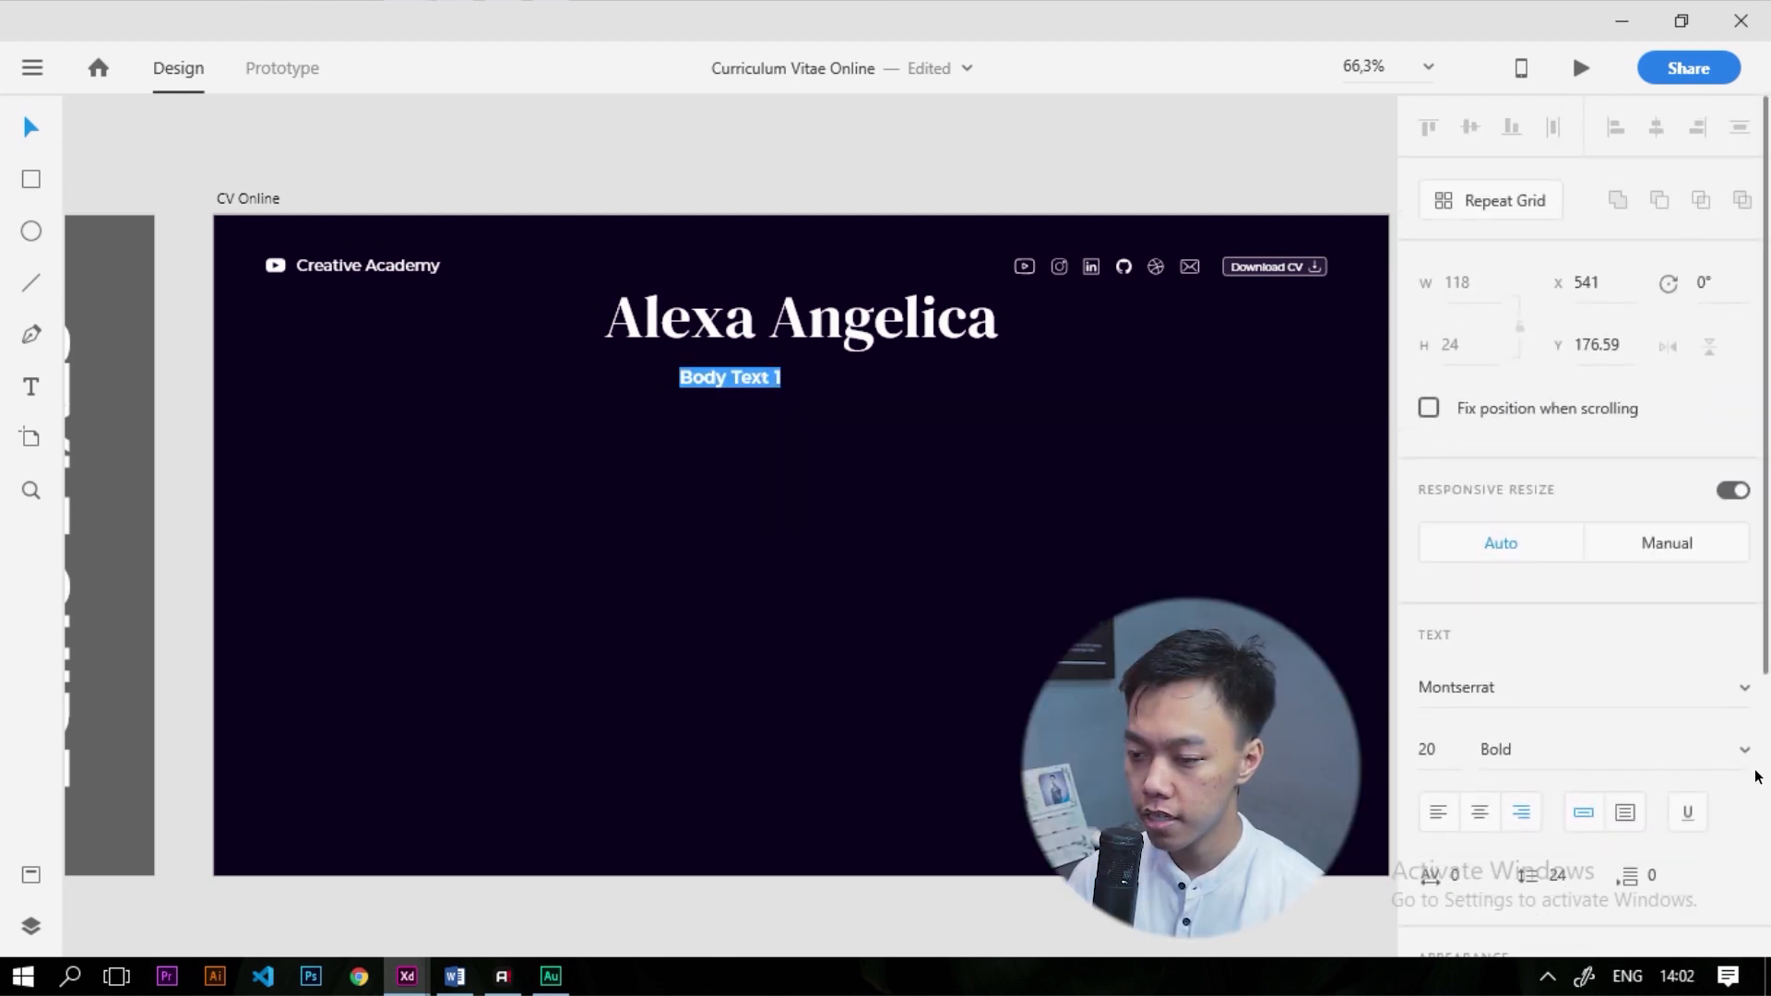
left_click(1746, 753)
scroll(1539, 462, "up", 3)
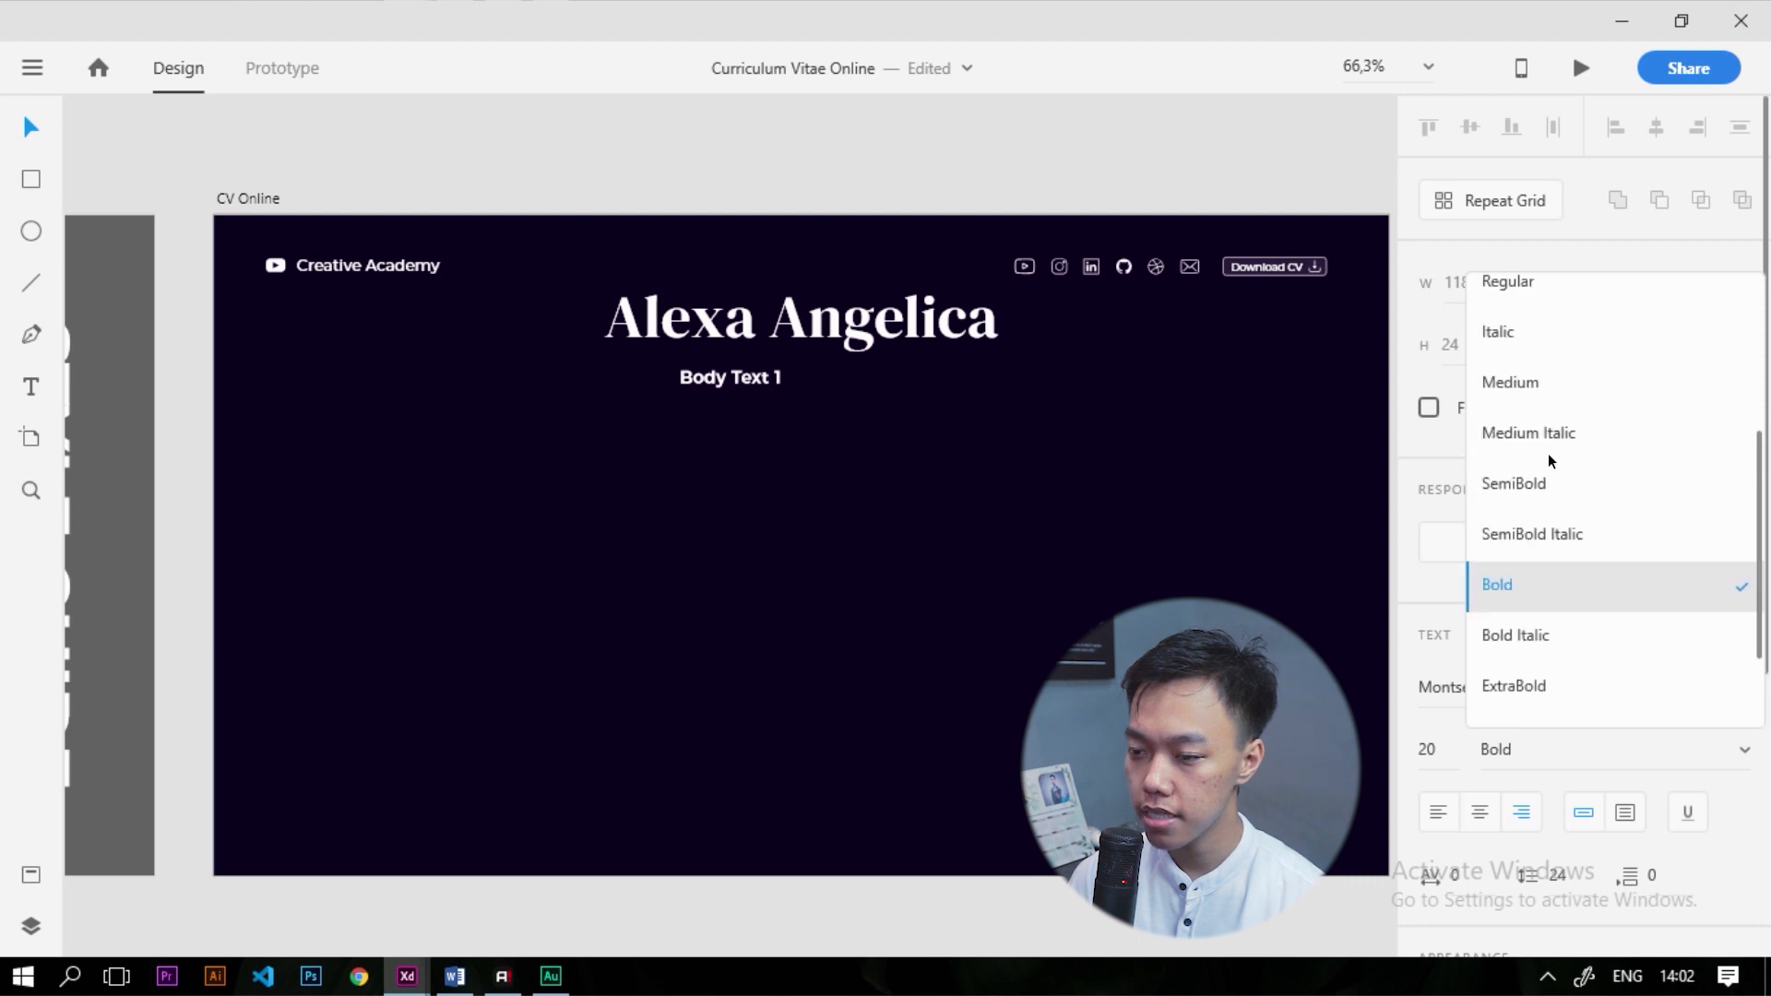
left_click(1515, 400)
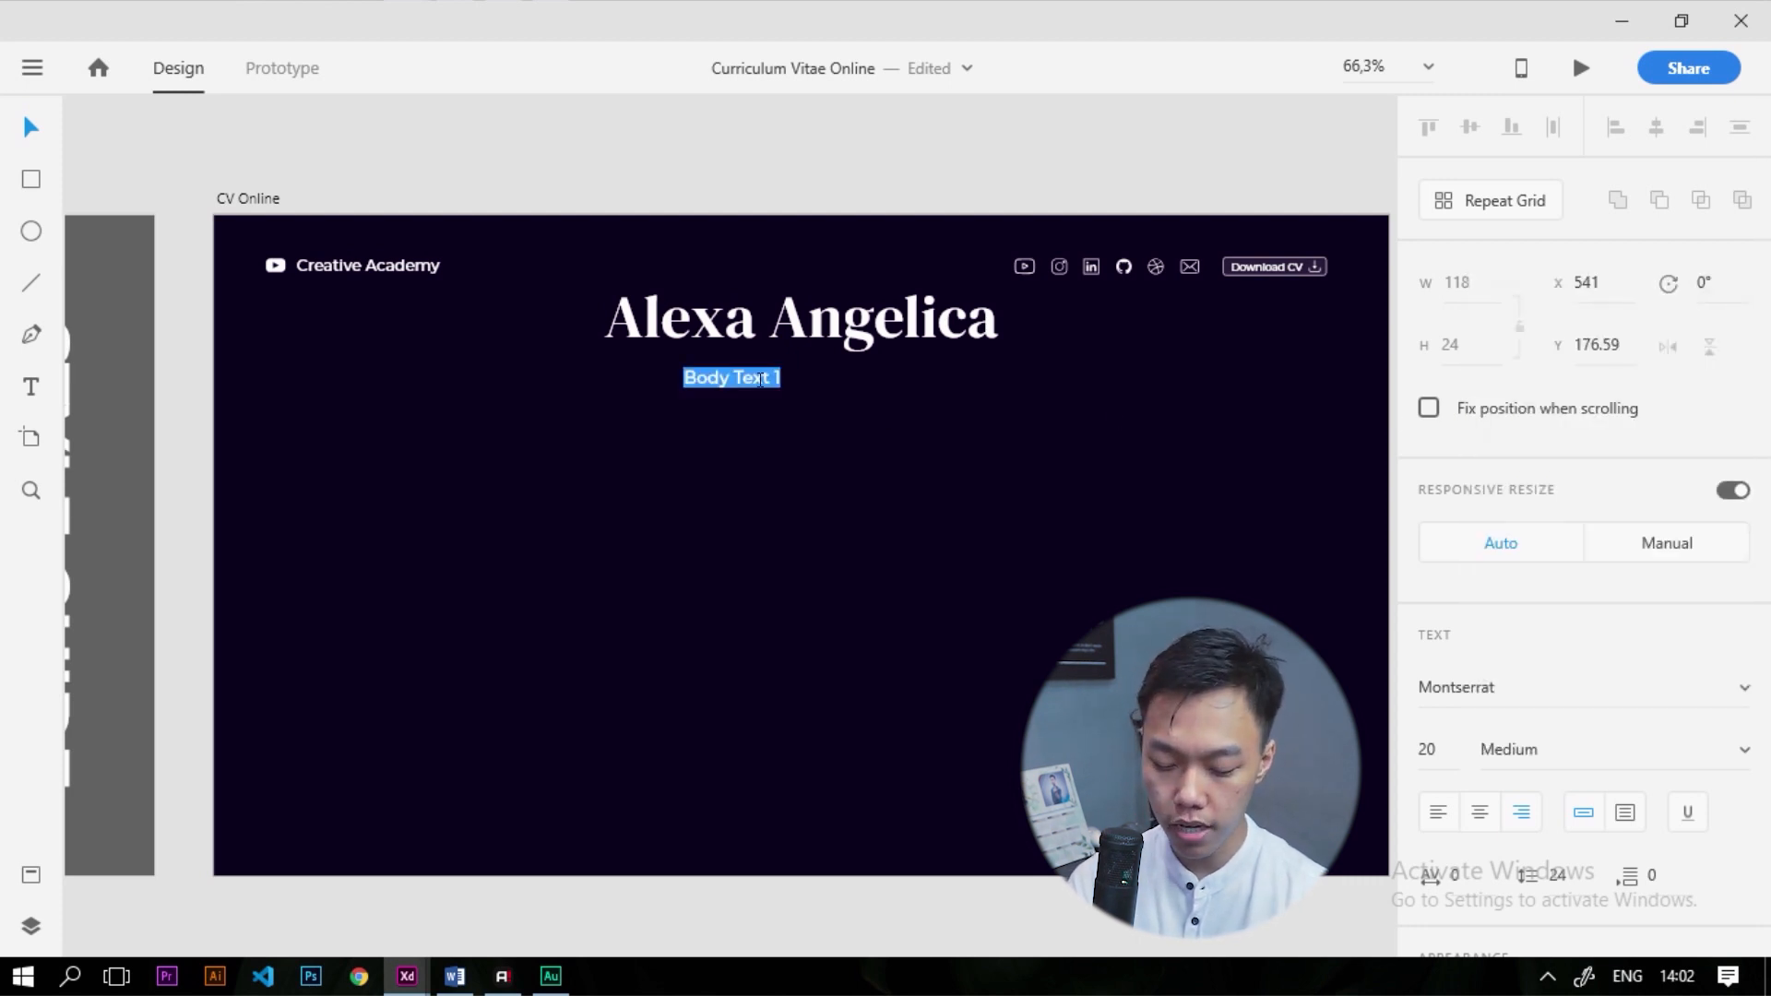
Type 'Product Designer and Developer, Spesialized UI/UX Design, and Digital Design' and centre-align it
type("Product")
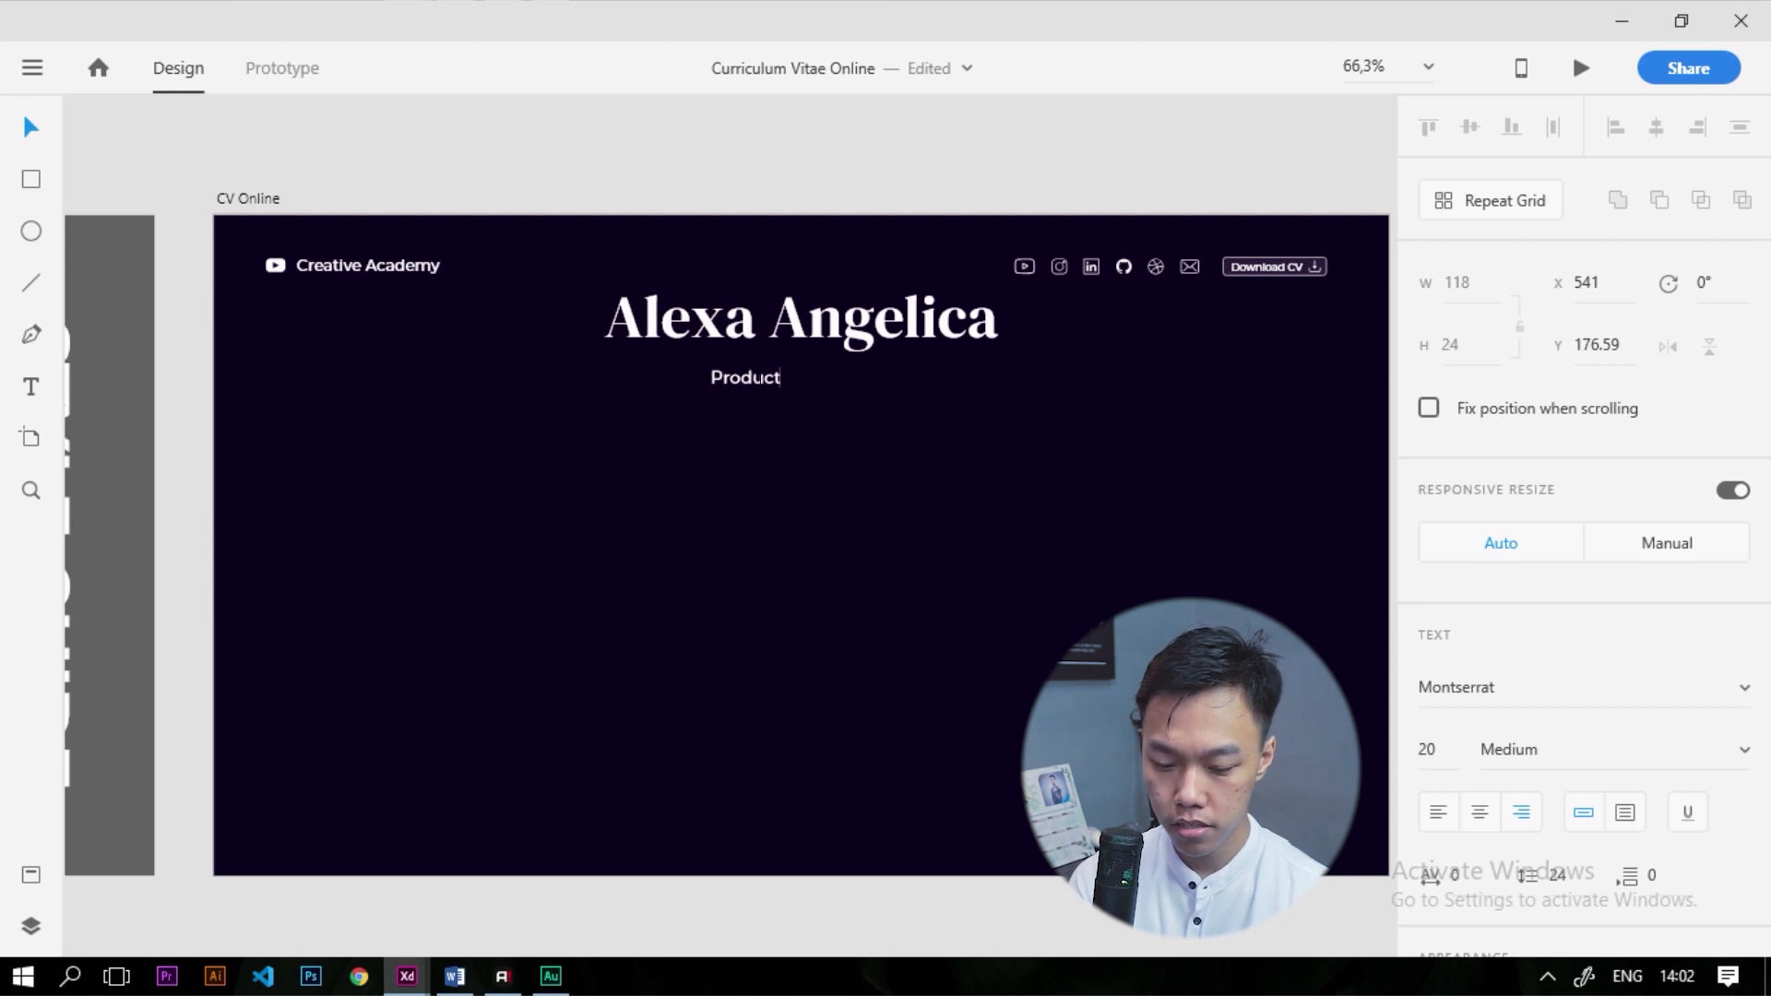
type(" Designer a")
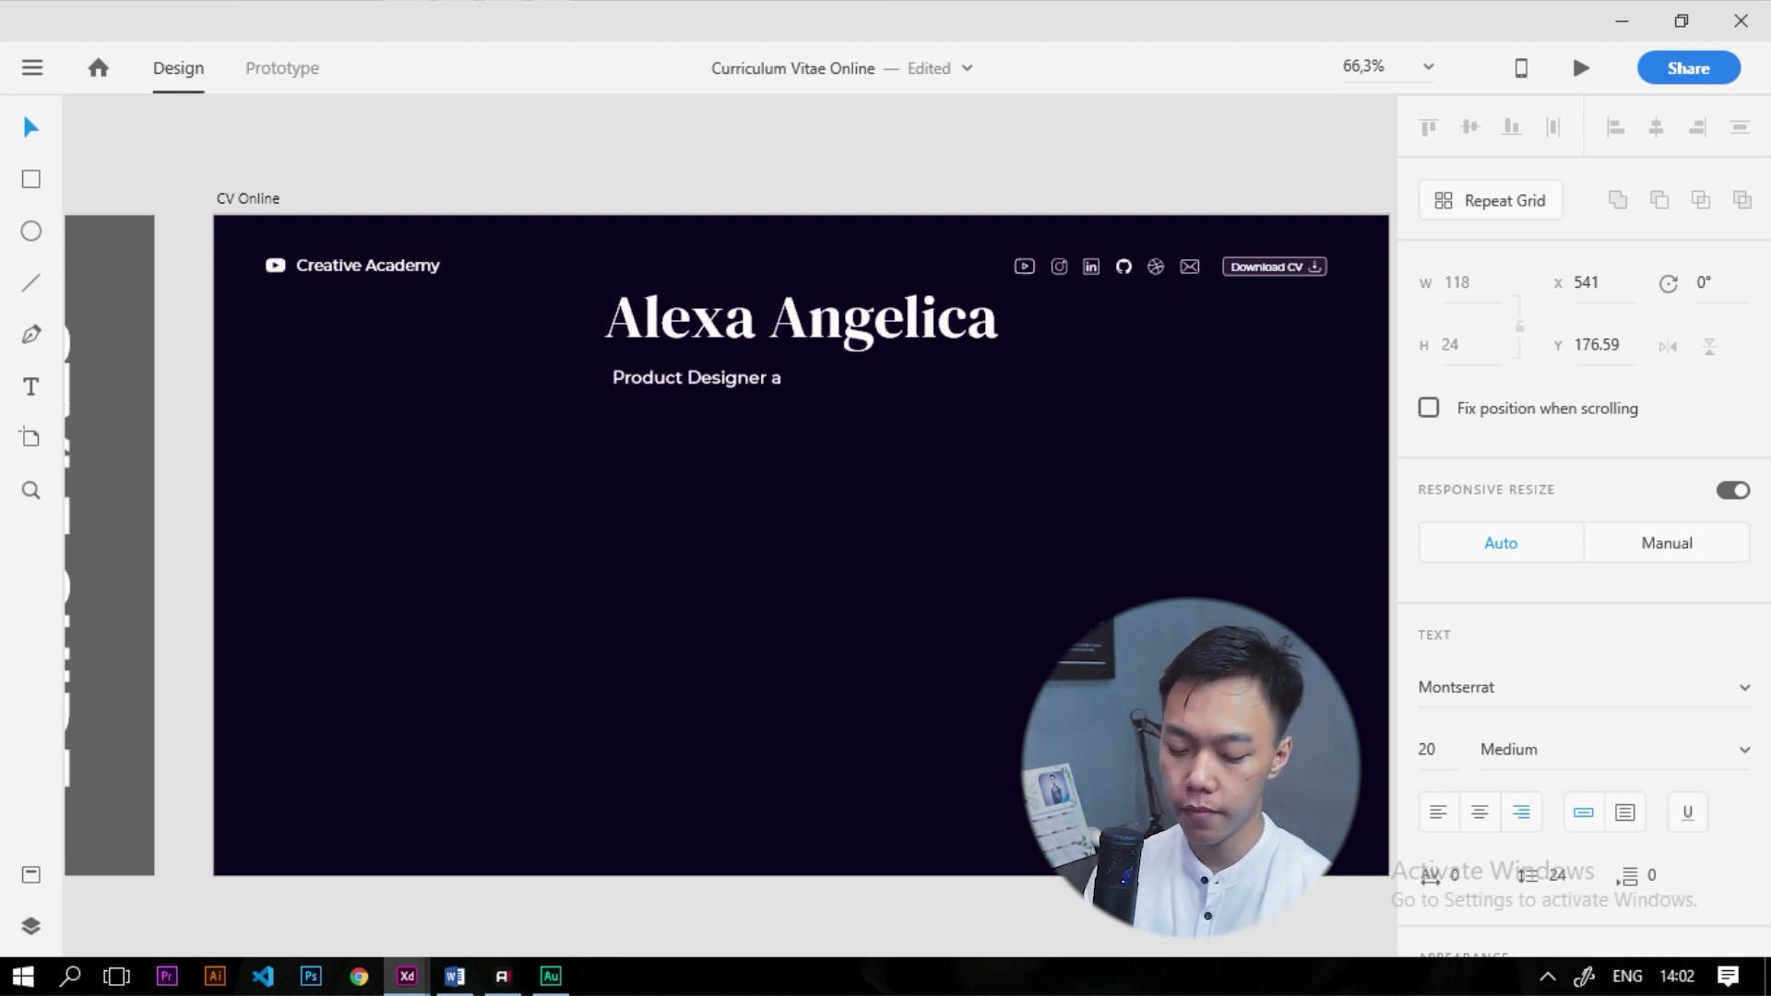
type("nd Developer")
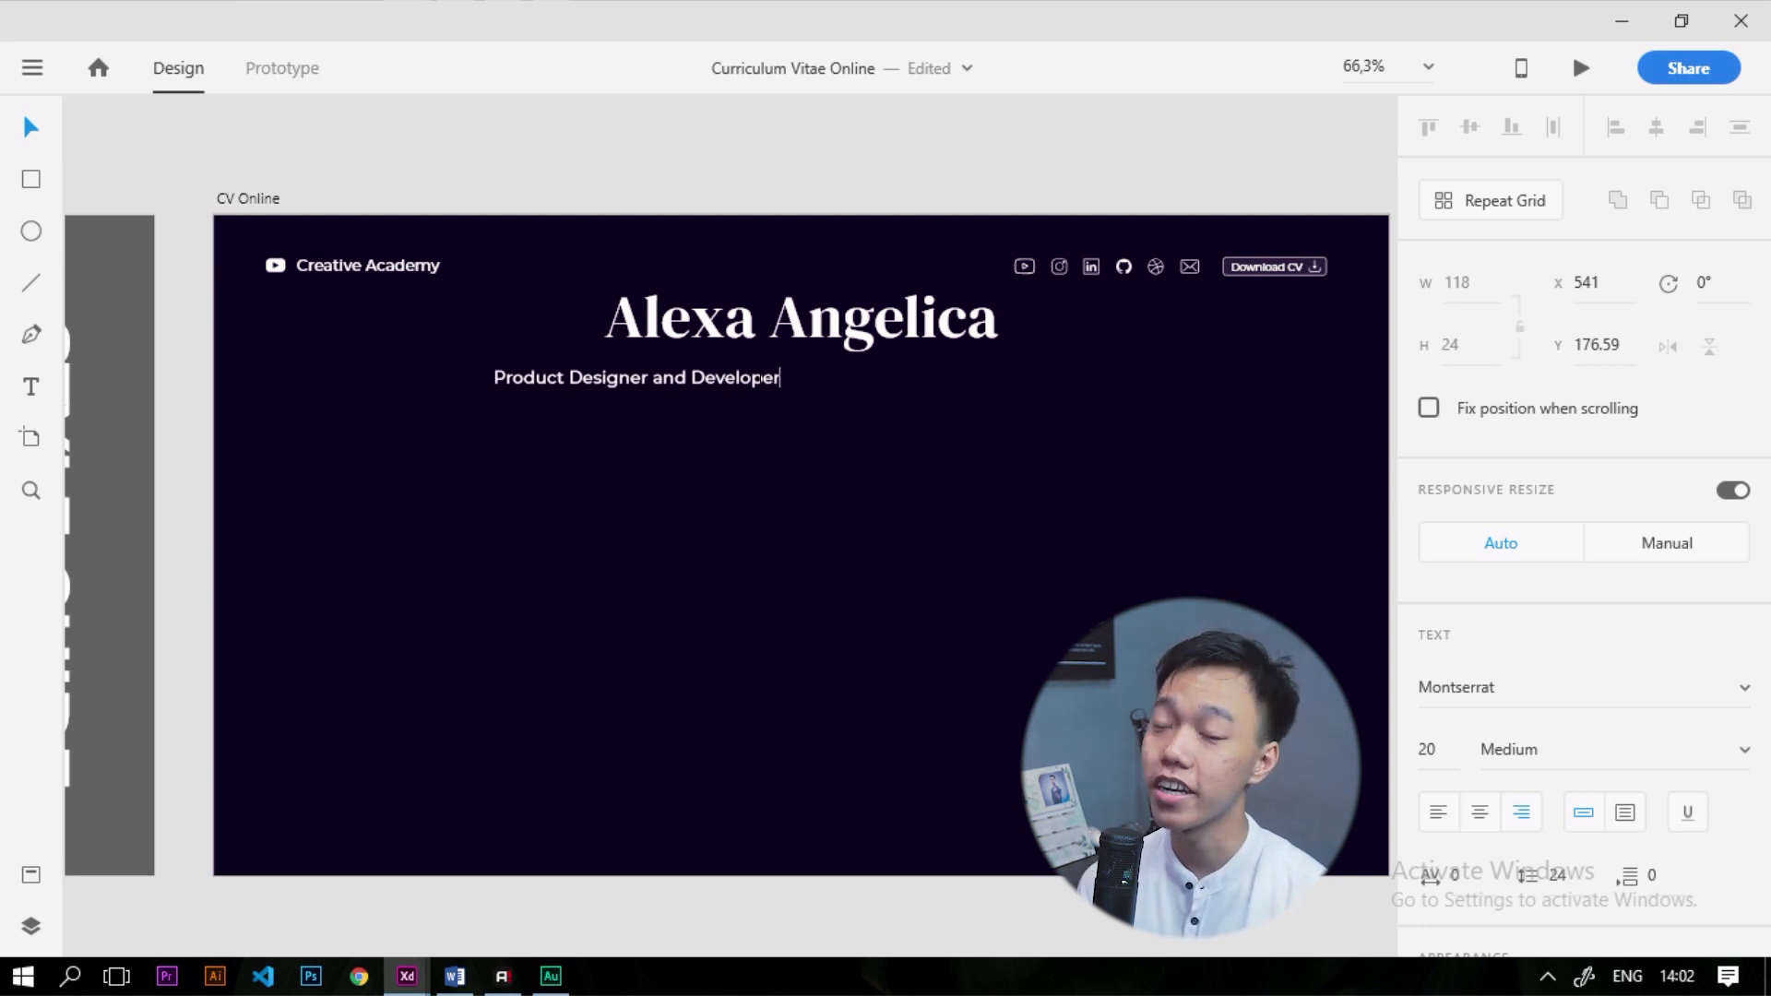
type(",")
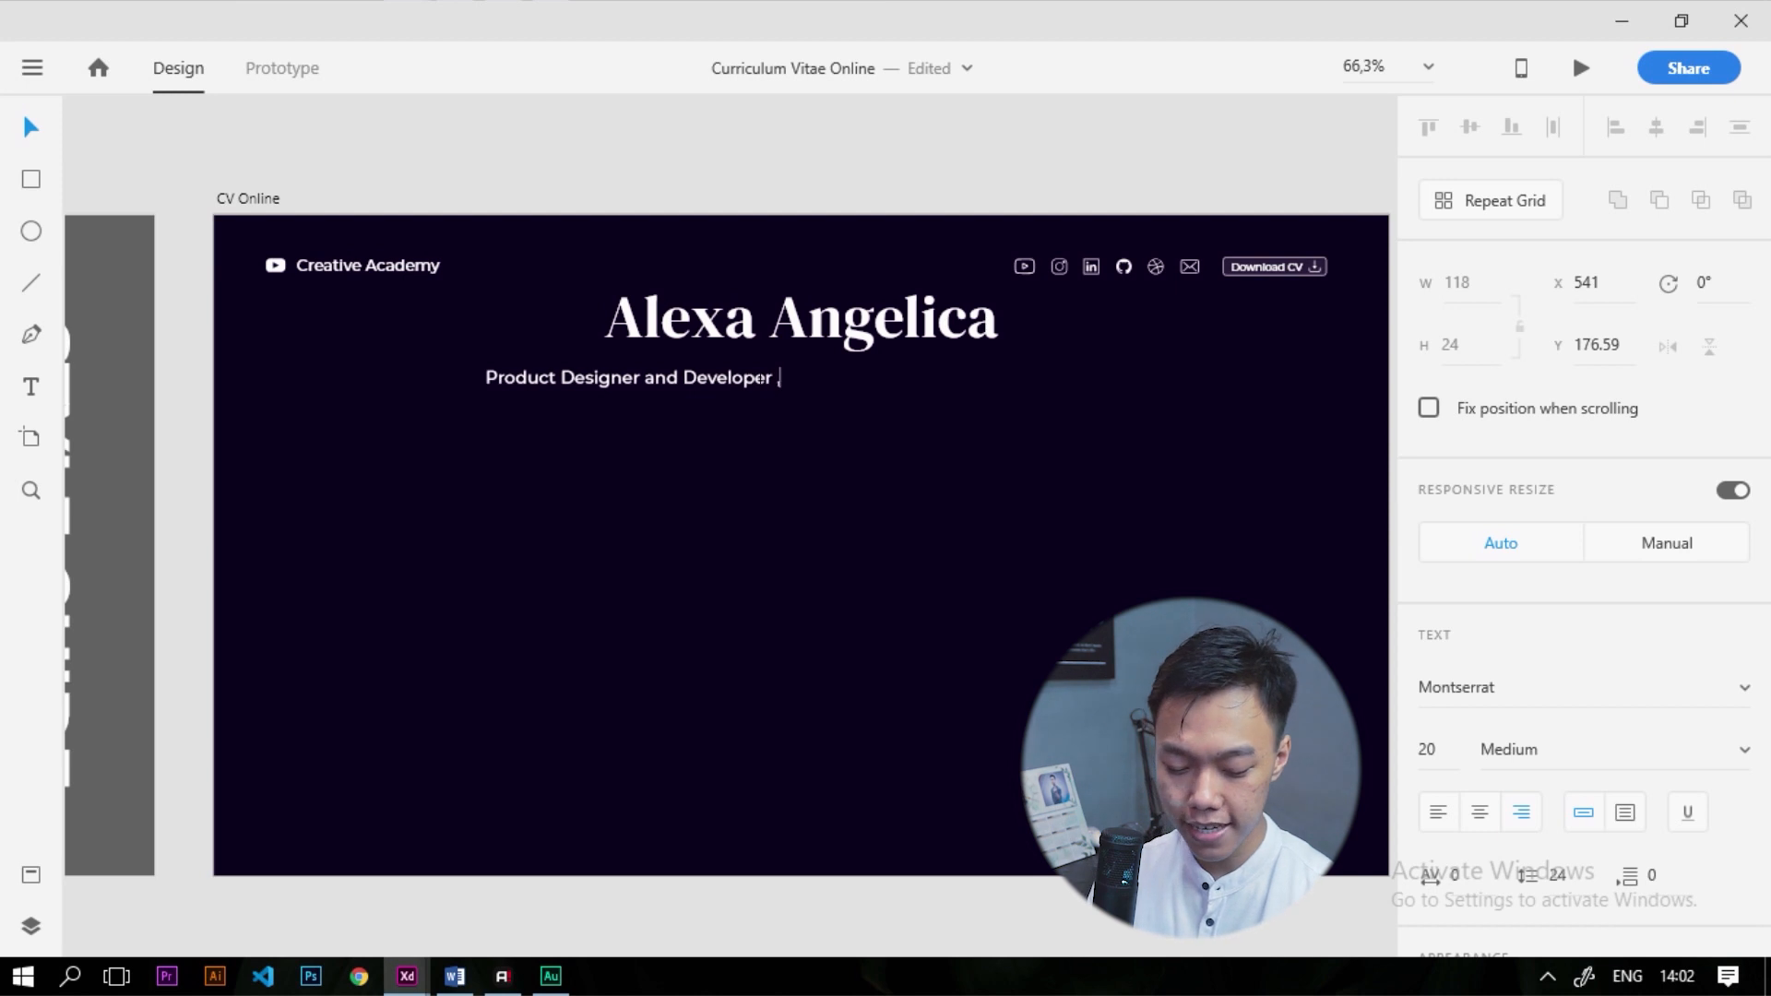
type(" Spesiali")
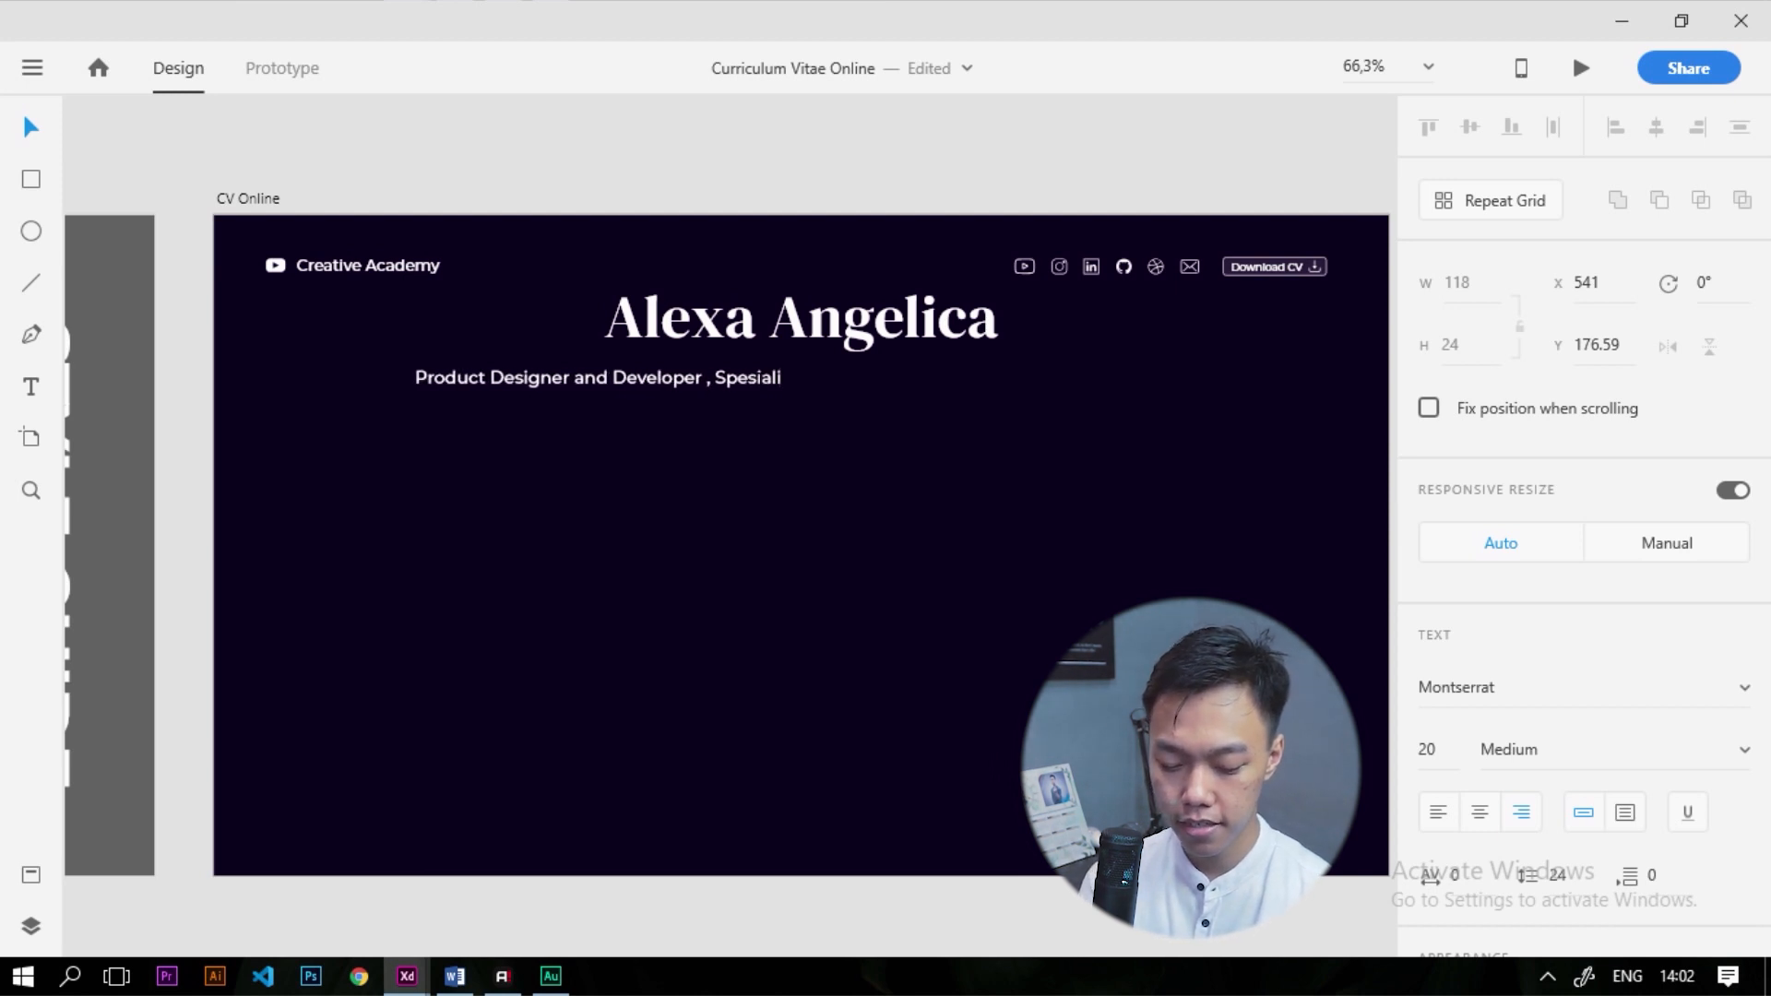
type("zed")
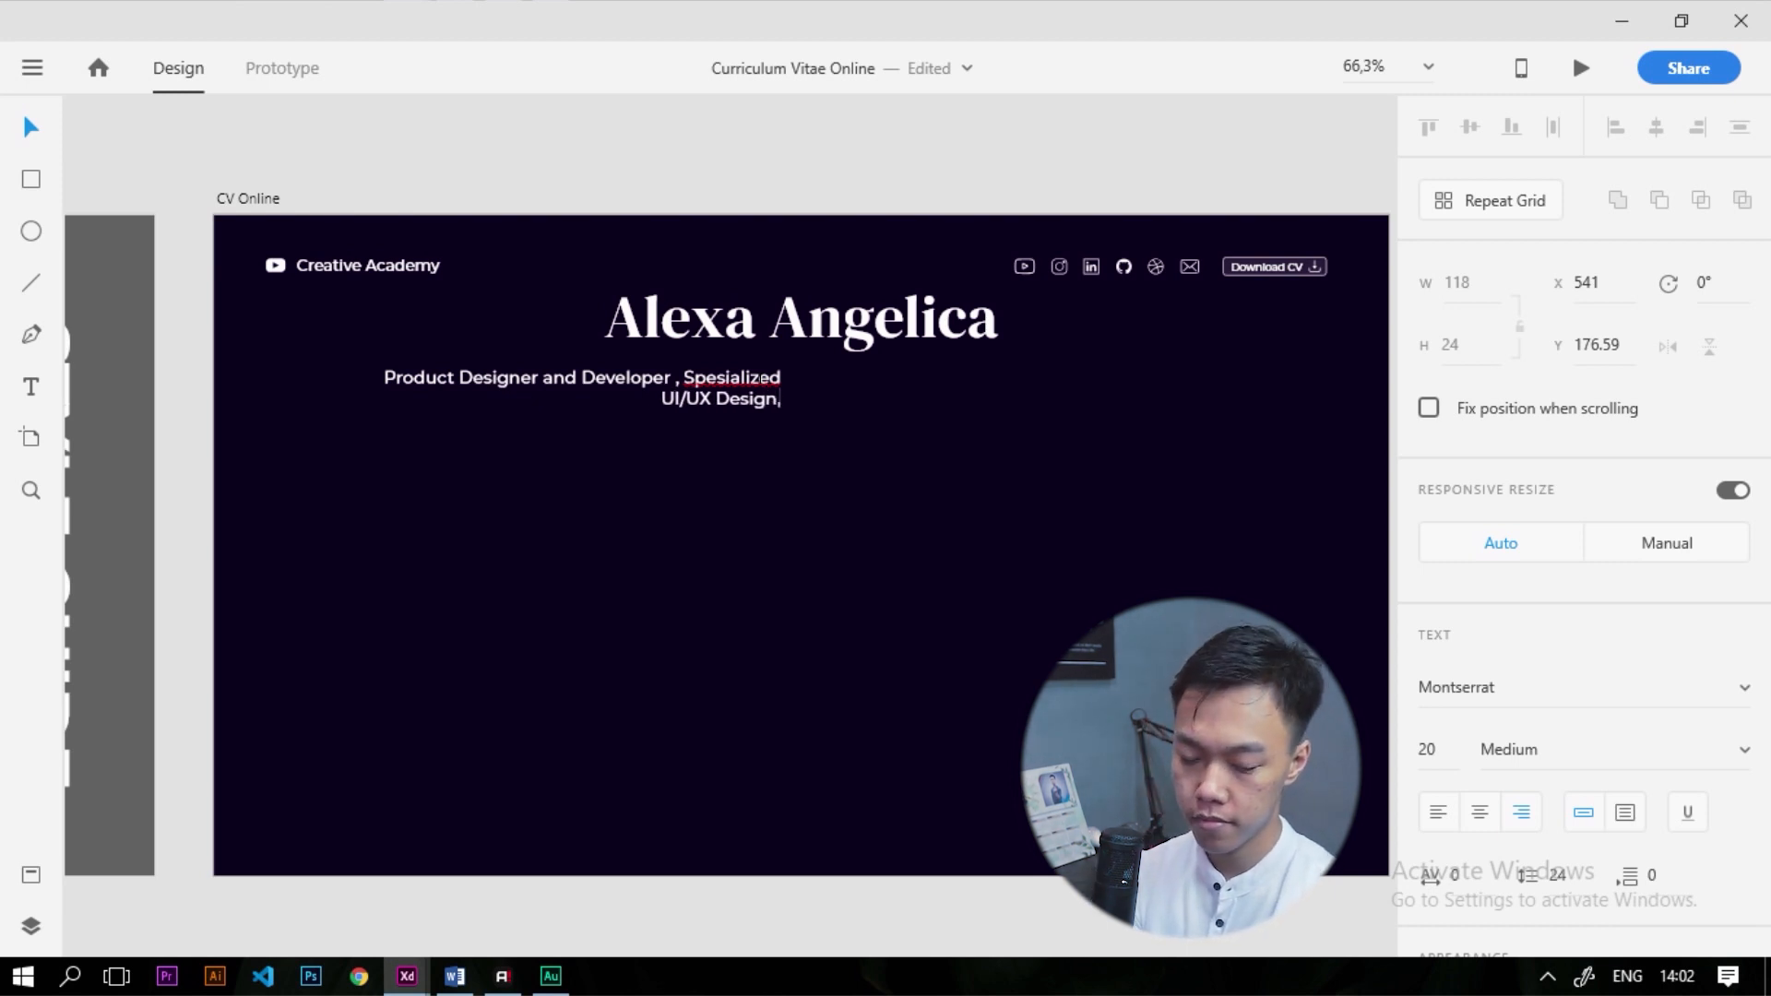
type("and Di")
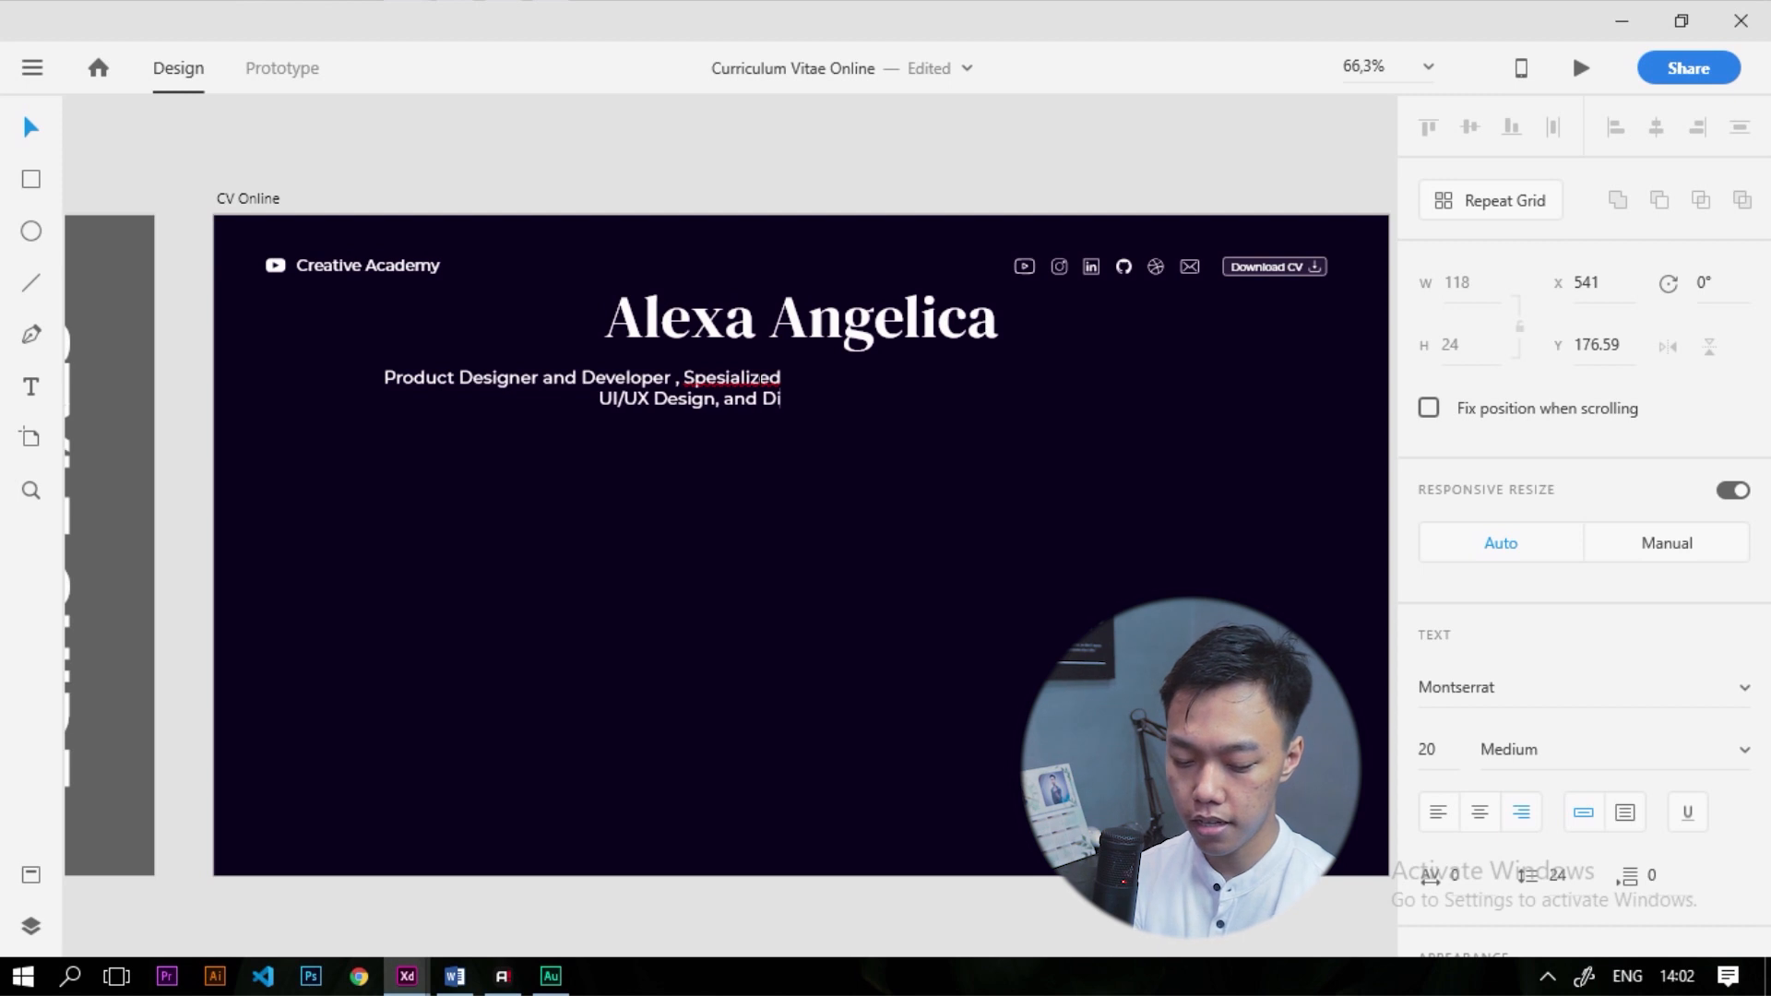
type("gital Design")
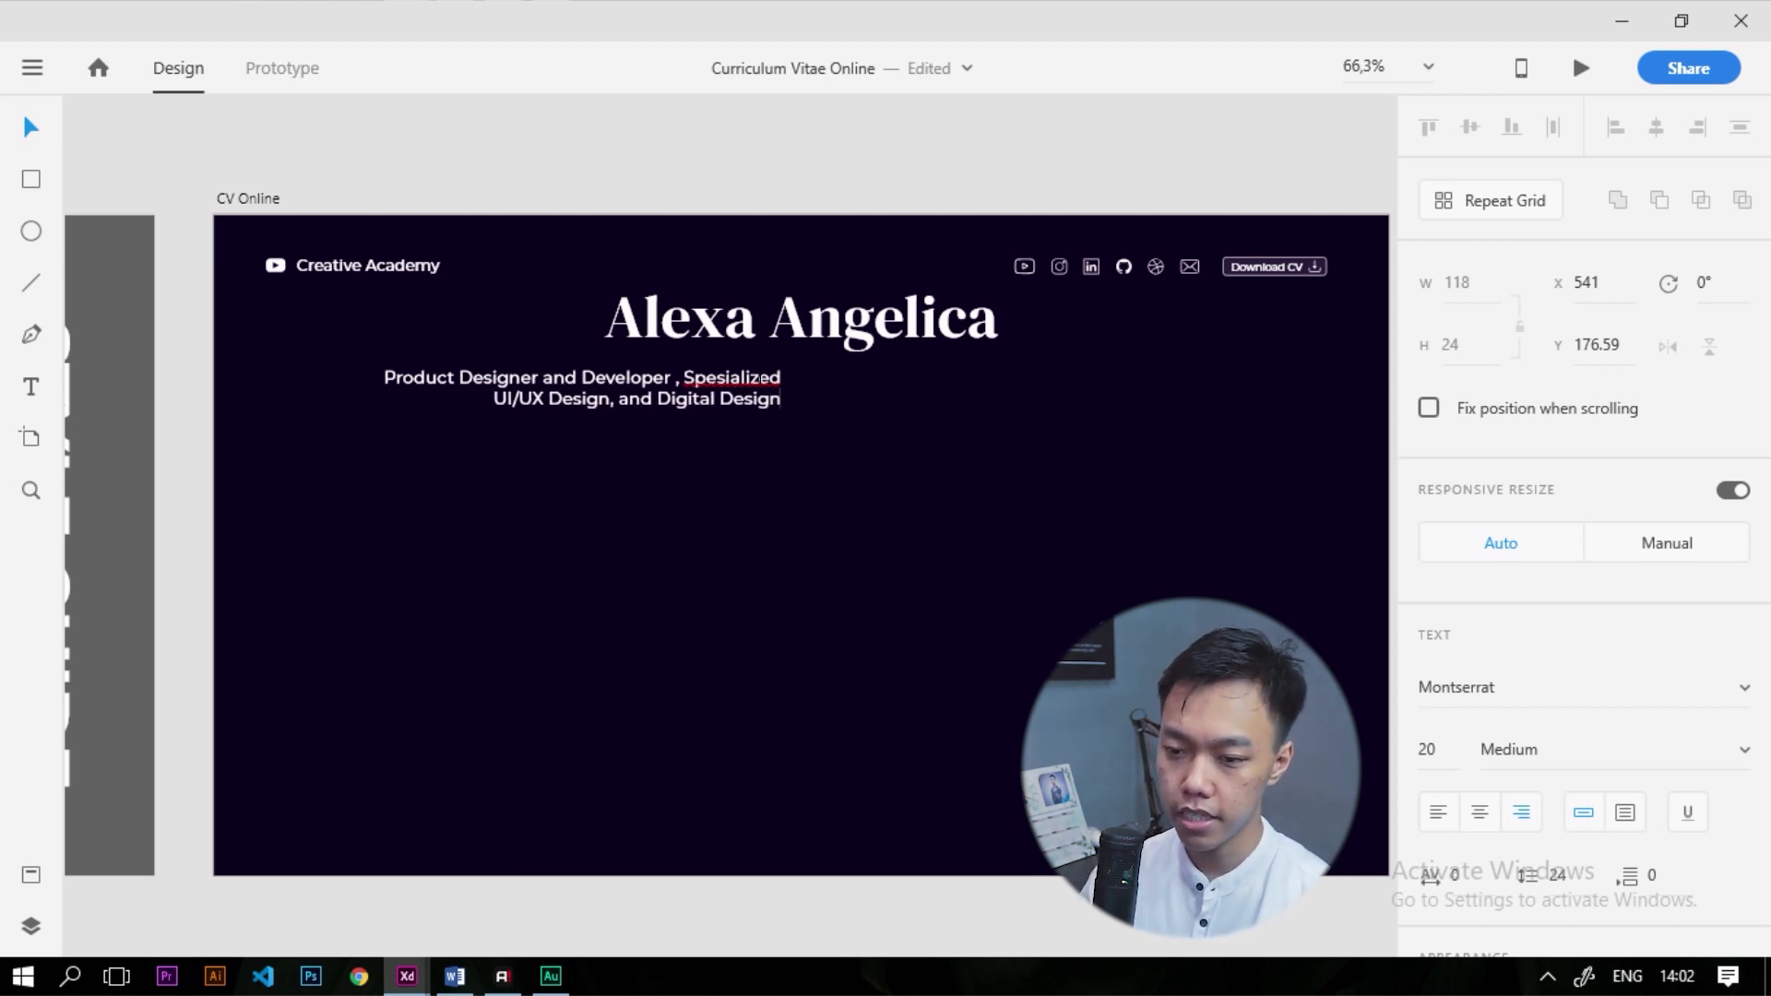
key("ctrl+a")
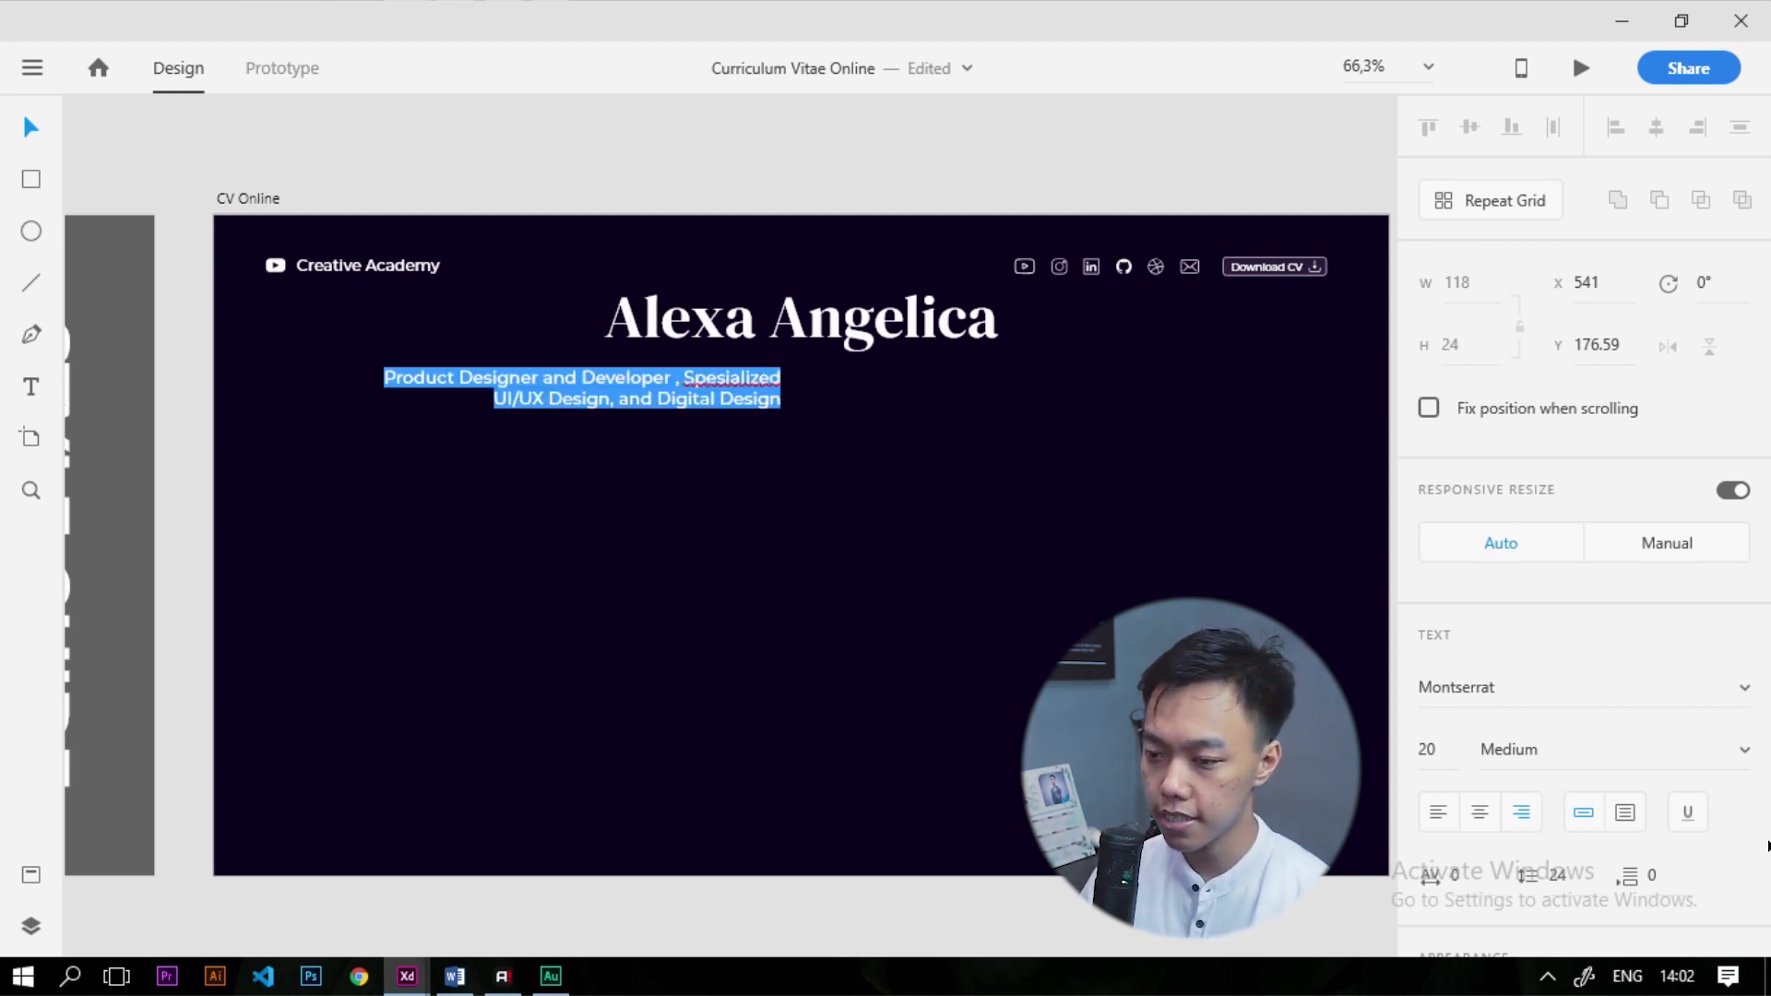
left_click(1489, 807)
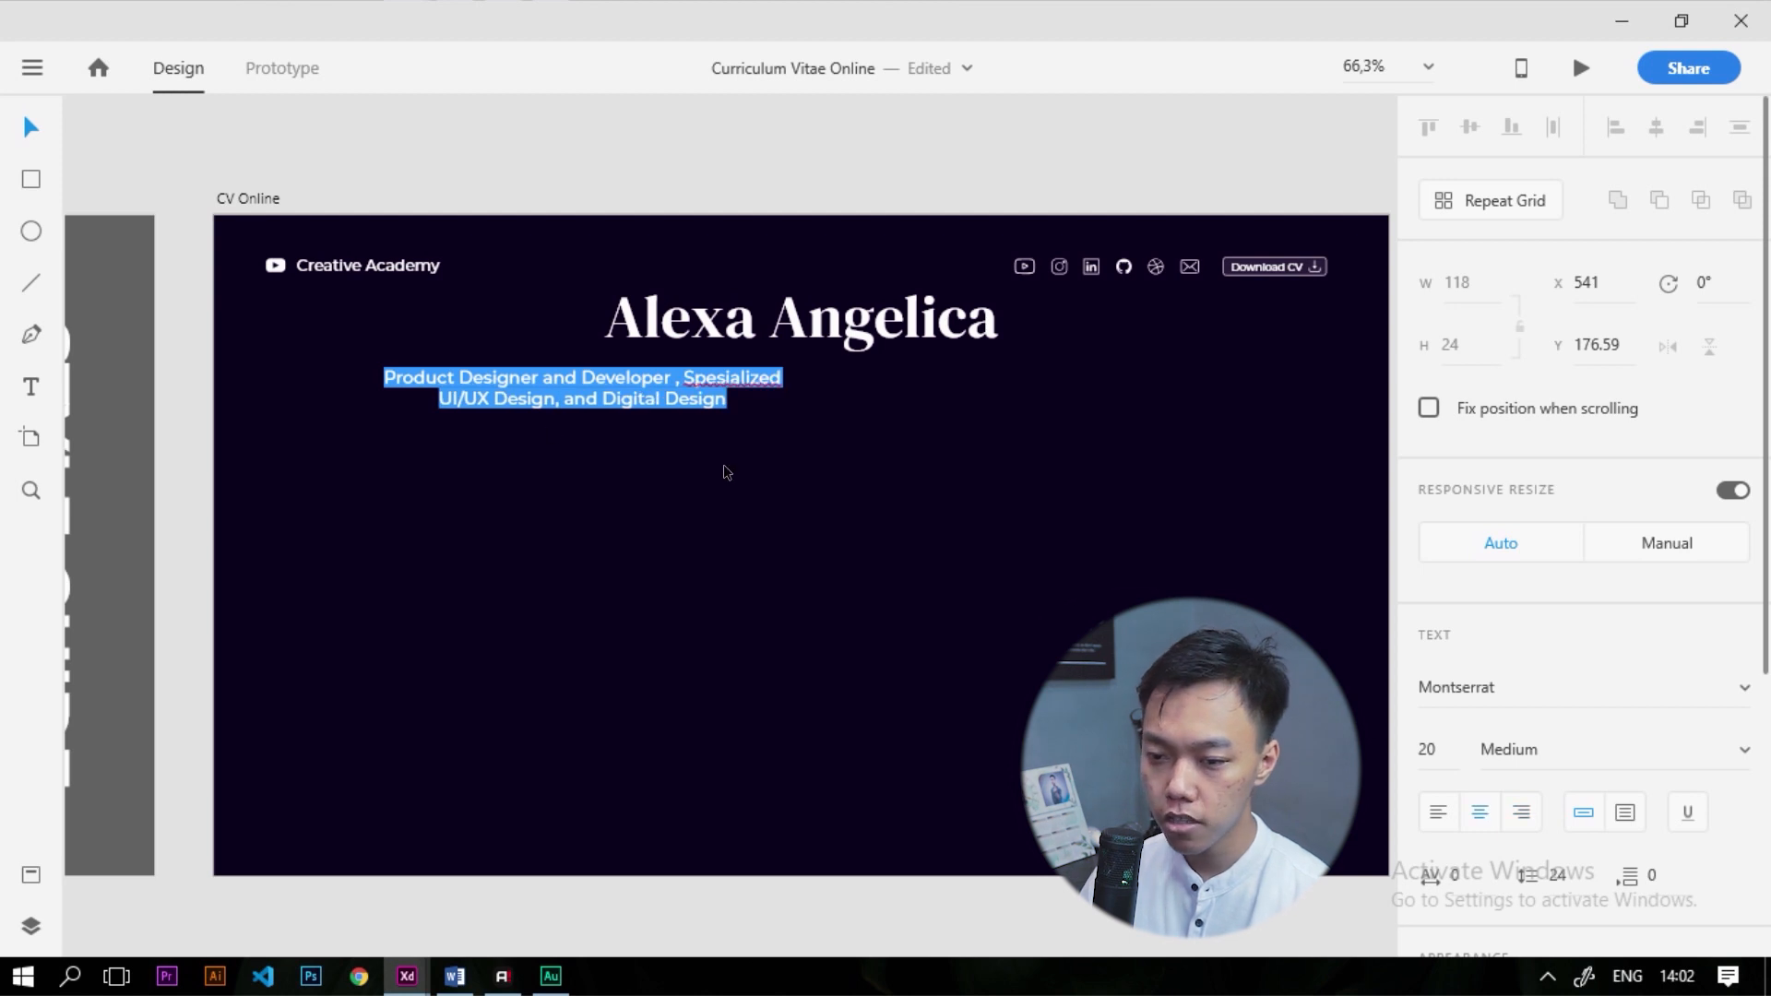
Switch the subtitle to Regular weight, centre it horizontally, and move it just beneath the title
key("Escape")
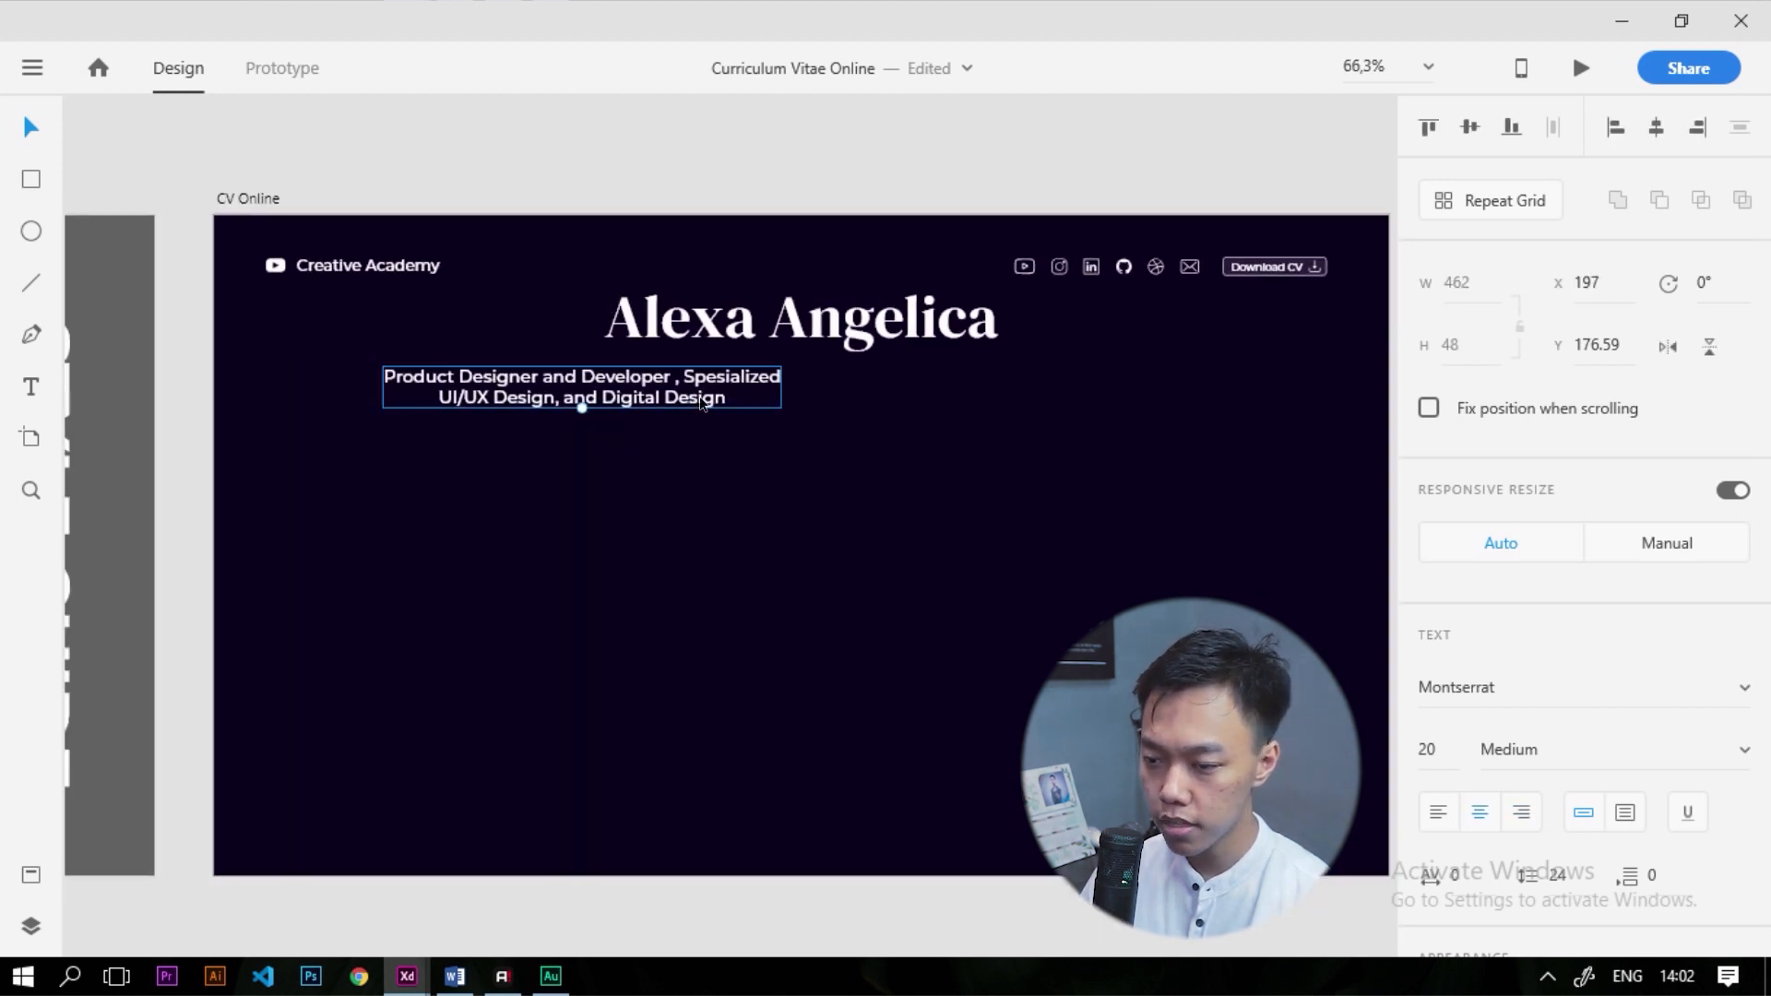
left_click(1742, 752)
scroll(1562, 415, "up", 3)
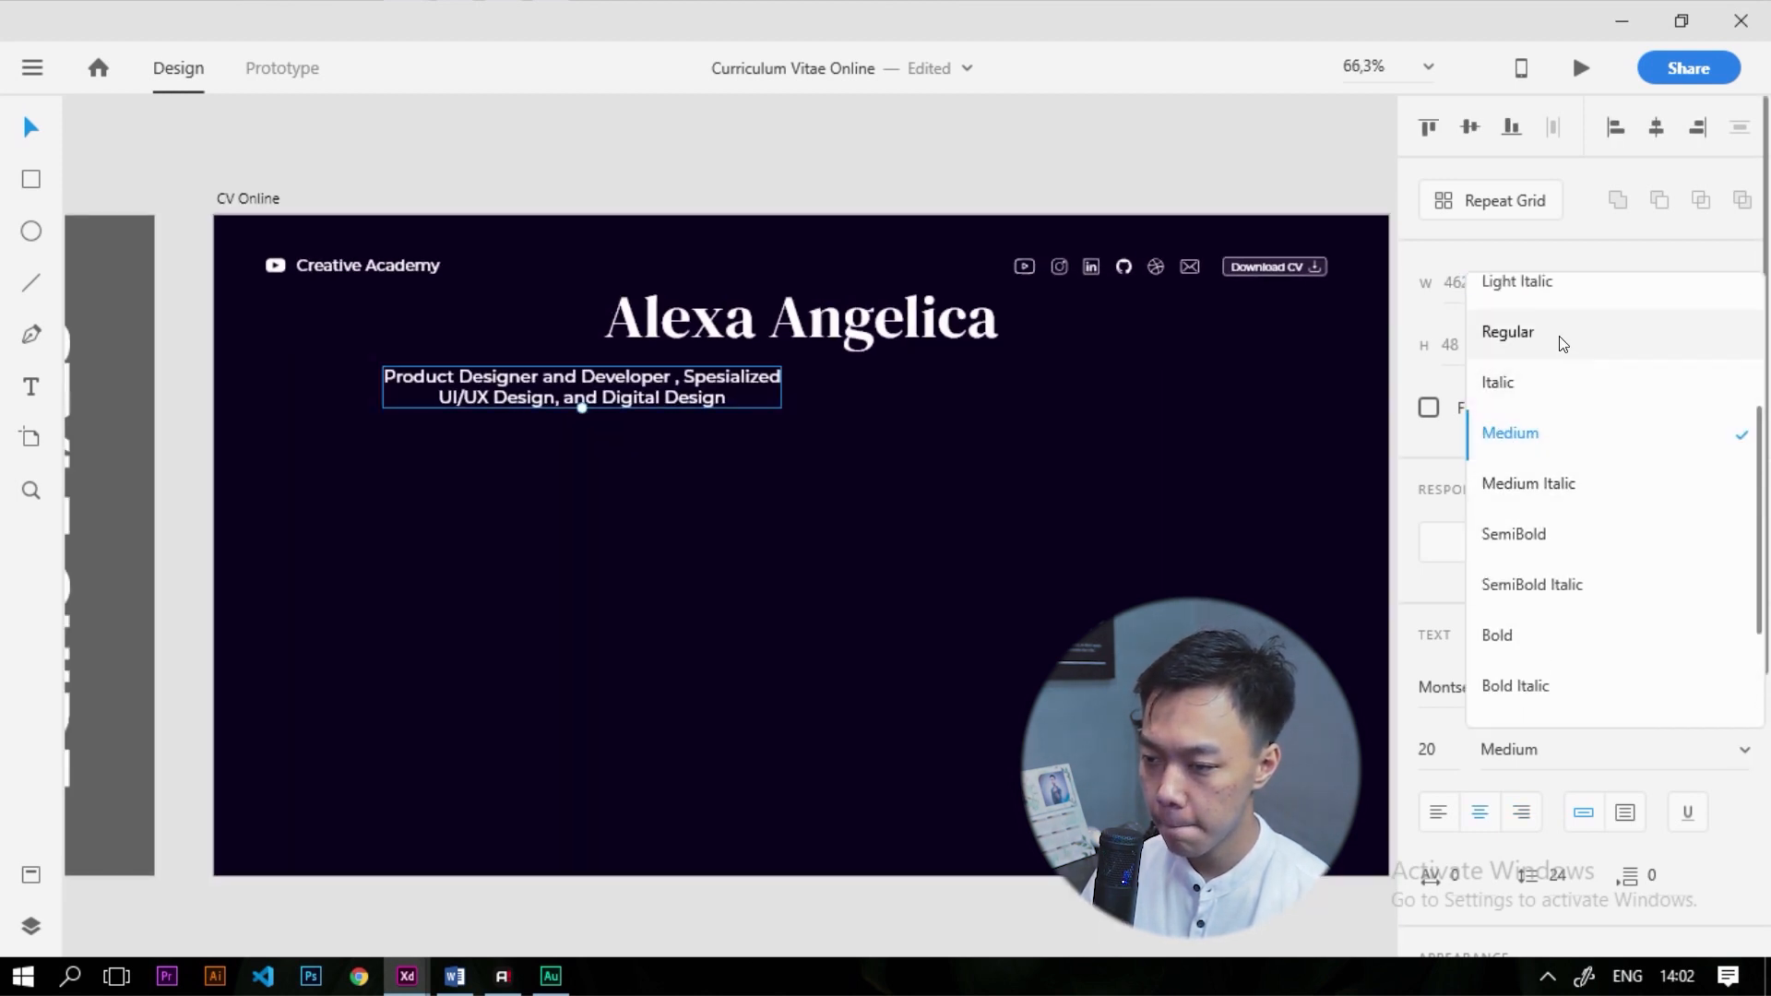
left_click(1562, 346)
key("Escape")
left_click(628, 372)
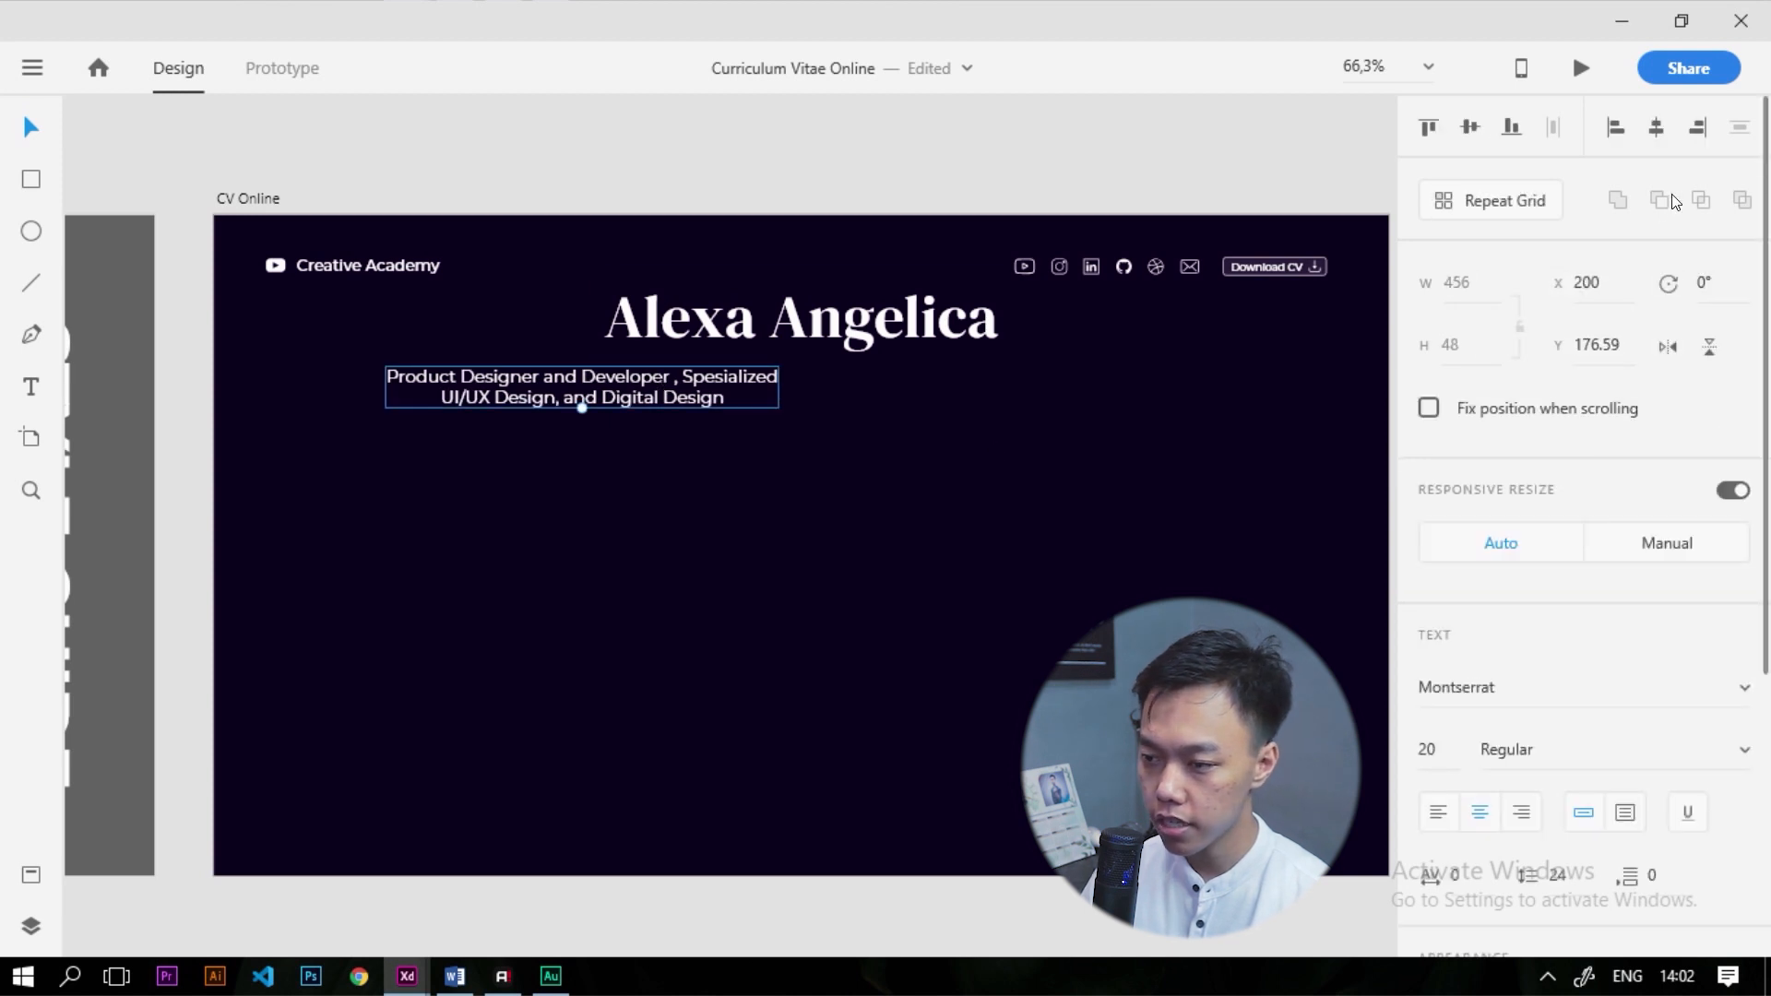
left_click(1659, 127)
left_click(880, 530)
scroll(848, 346, "up", 5)
left_click_drag(864, 420, 864, 390)
left_click(819, 458)
Change the subtitle's fill to a light grey
scroll(819, 457, "down", 5)
scroll(714, 408, "up", 5)
scroll(728, 420, "down", 4)
scroll(823, 383, "up", 6)
scroll(823, 384, "up", 1)
left_click(823, 384)
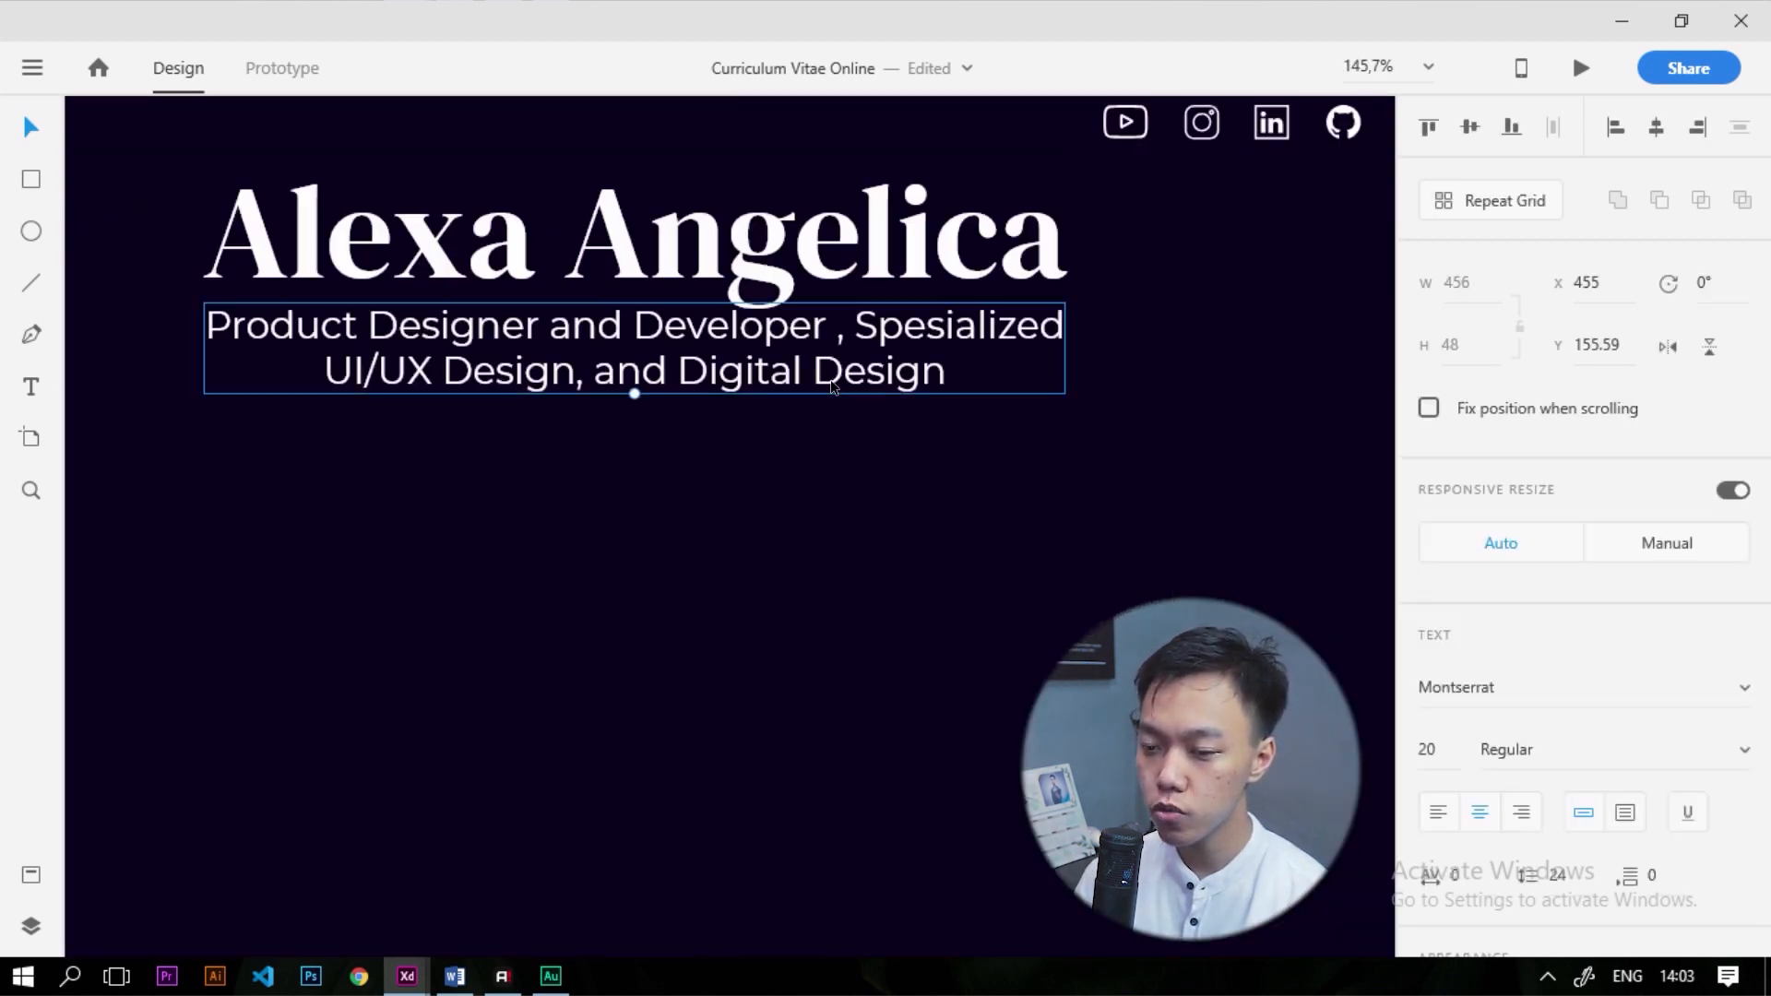
scroll(1482, 664, "down", 1)
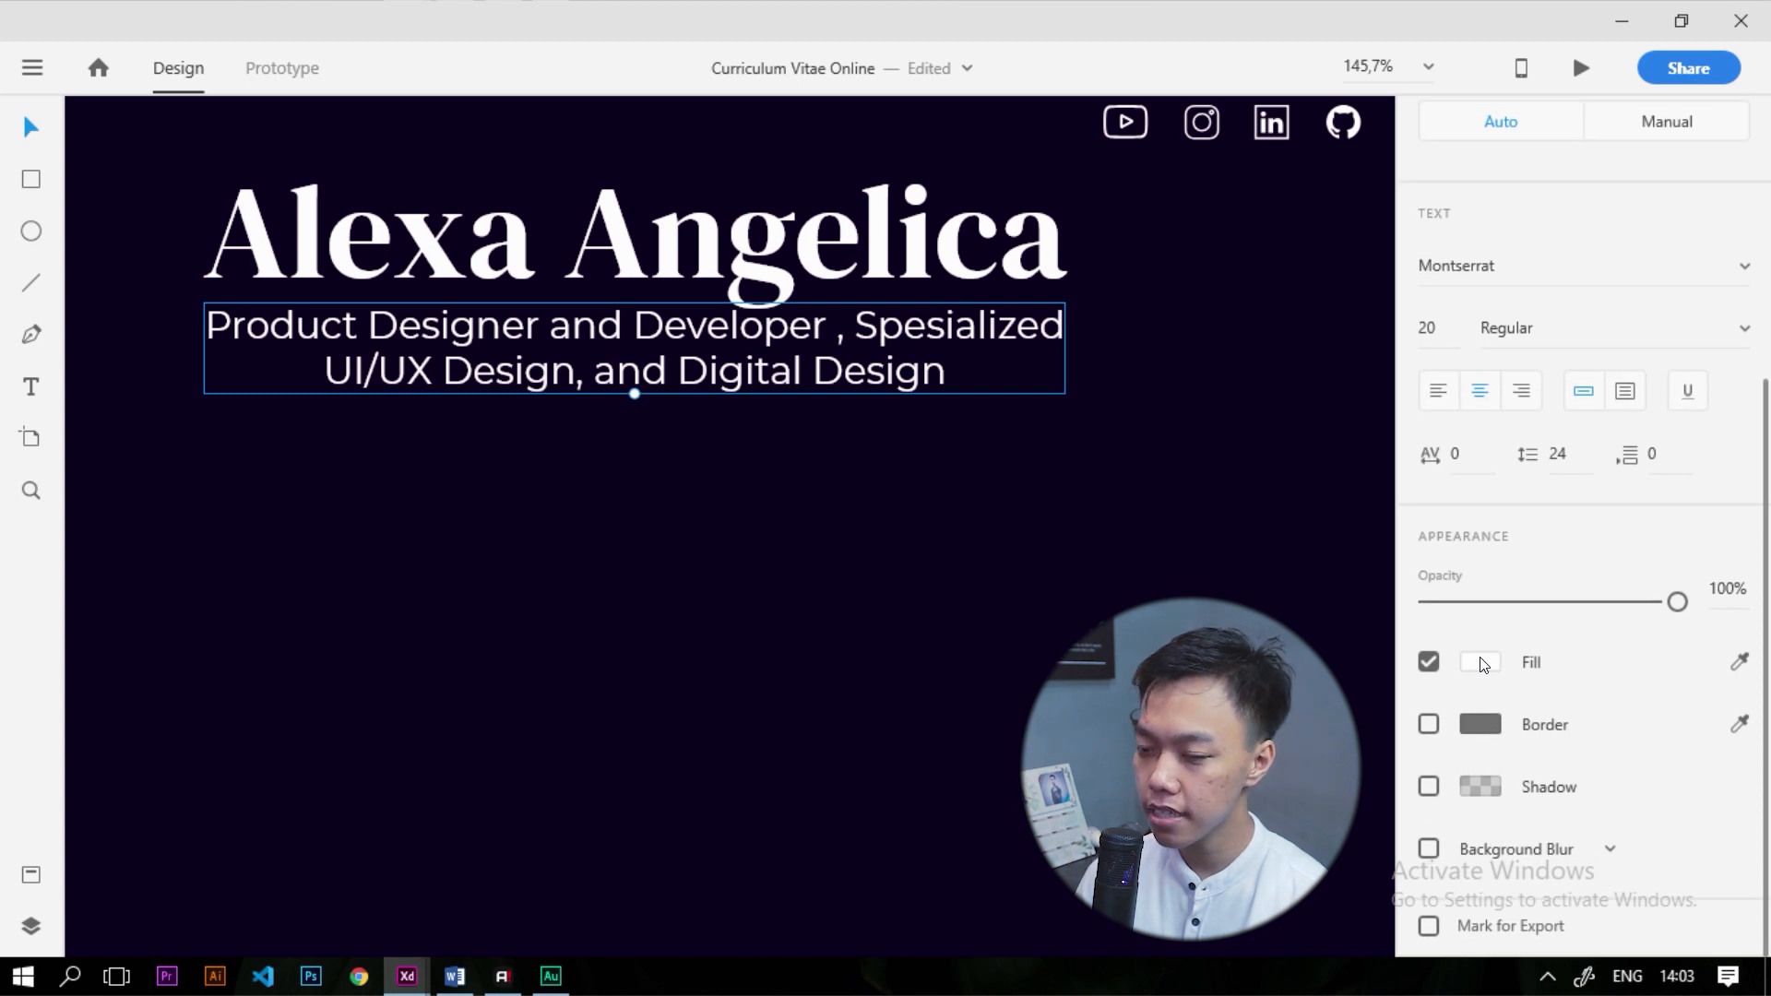
left_click(1482, 664)
left_click(1088, 525)
left_click_drag(1086, 524, 1070, 553)
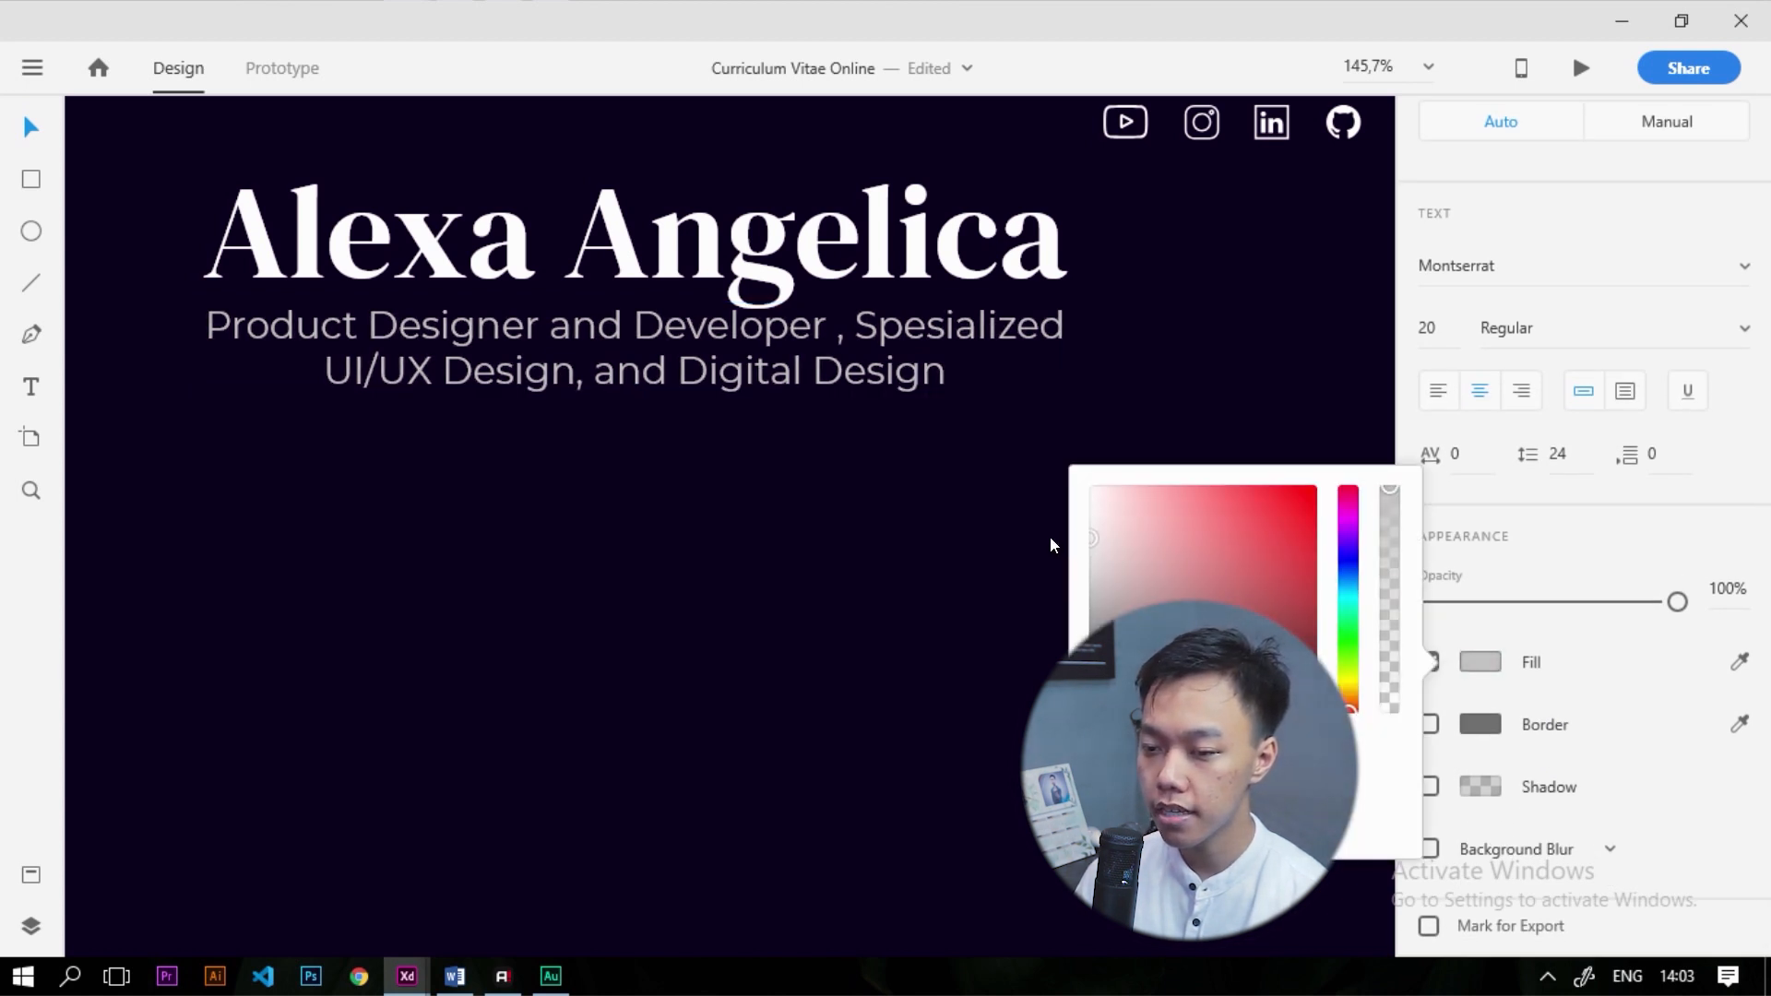
left_click(1037, 544)
left_click(918, 341)
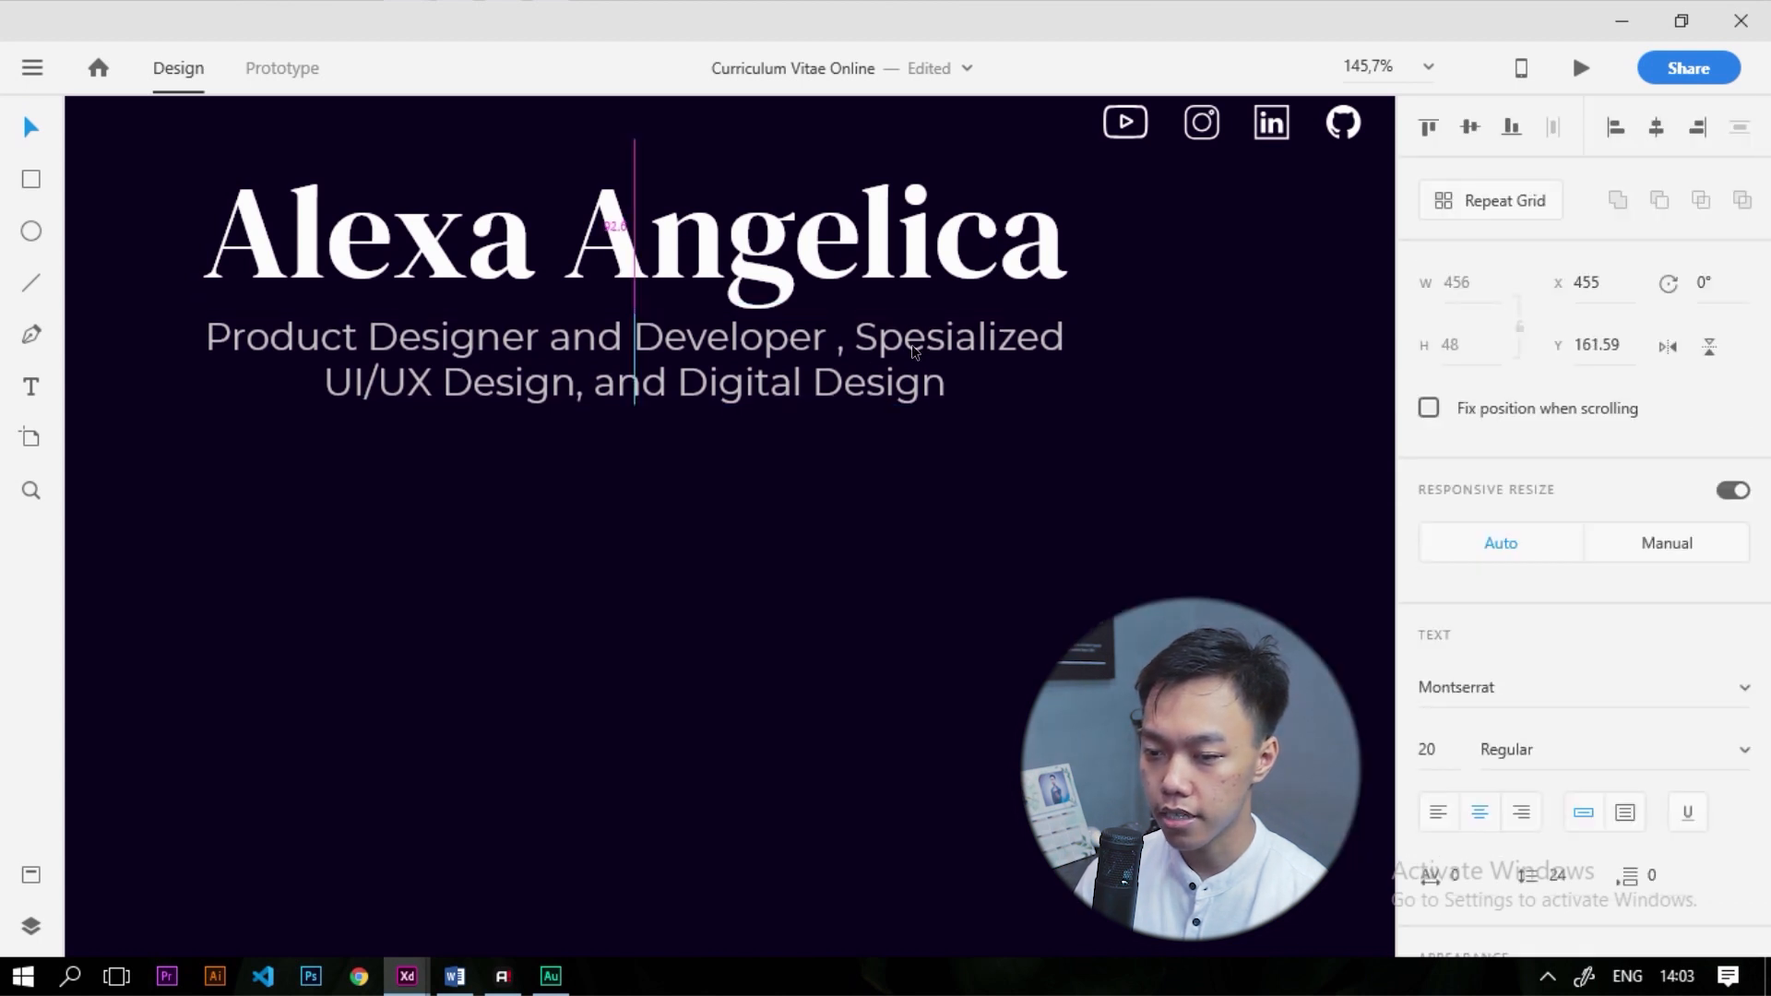
left_click(870, 410)
scroll(867, 397, "down", 5)
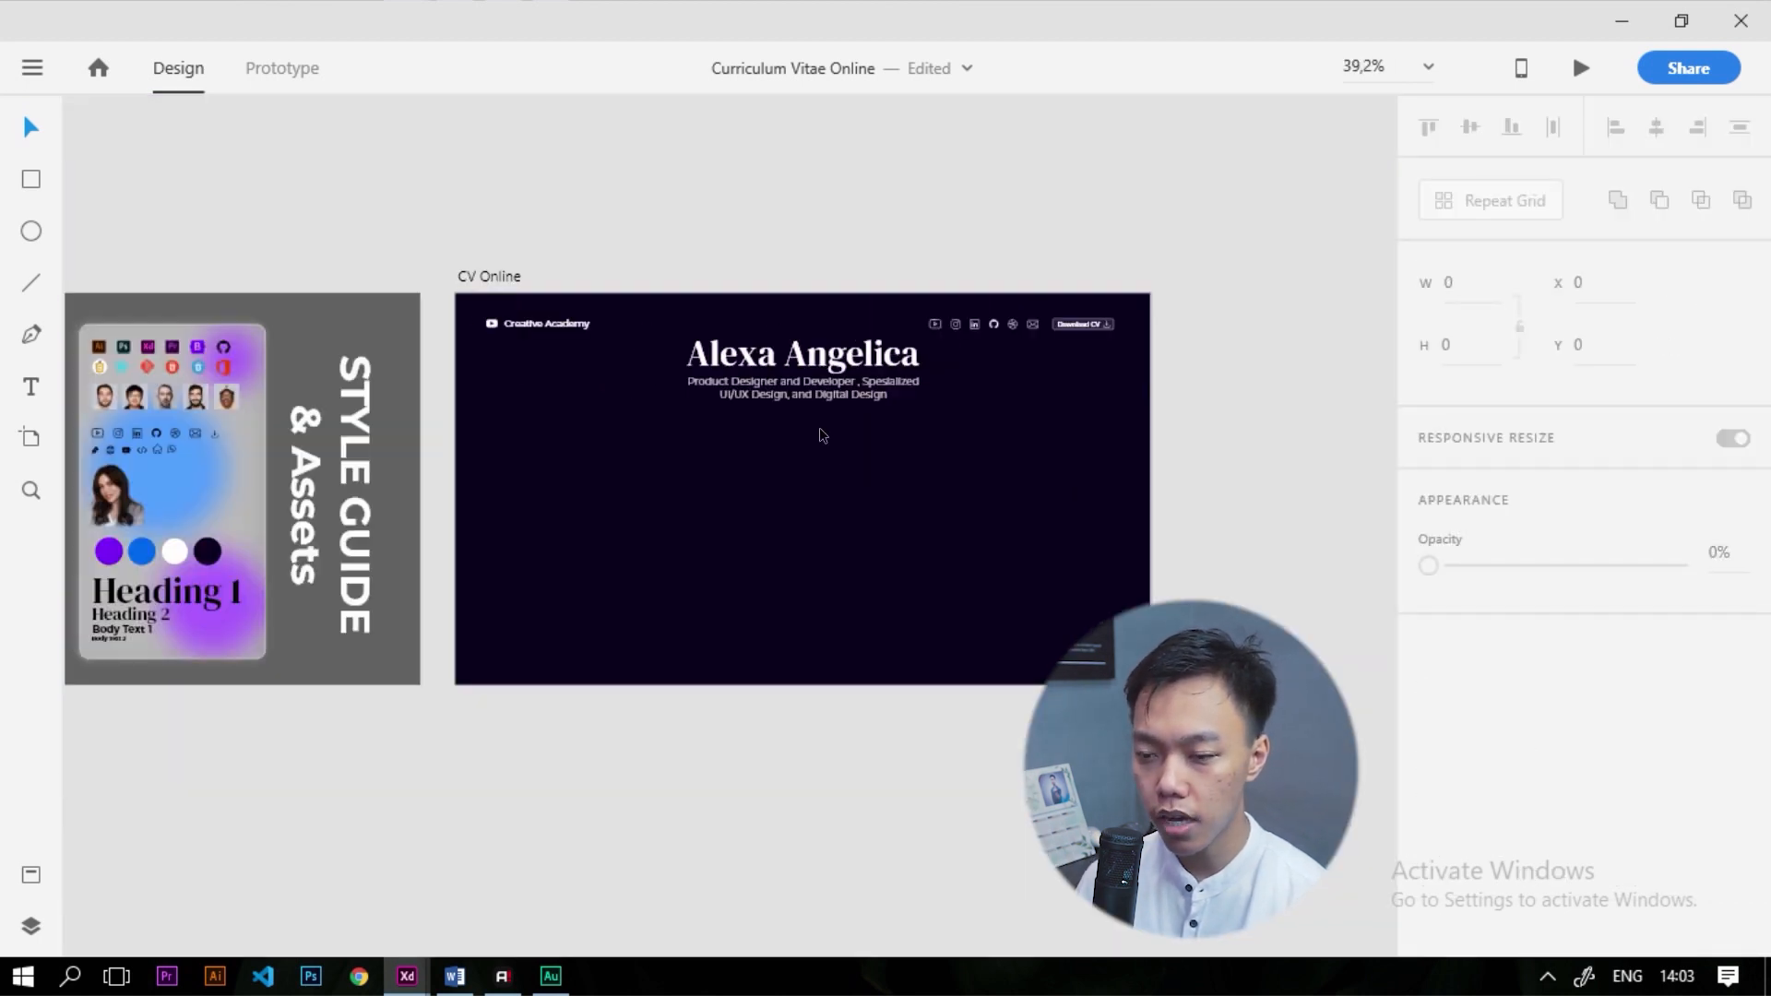
Move the cut-out portrait photo from the style guide onto CV Online, horizontally centred below the subtitle
scroll(822, 434, "up", 2)
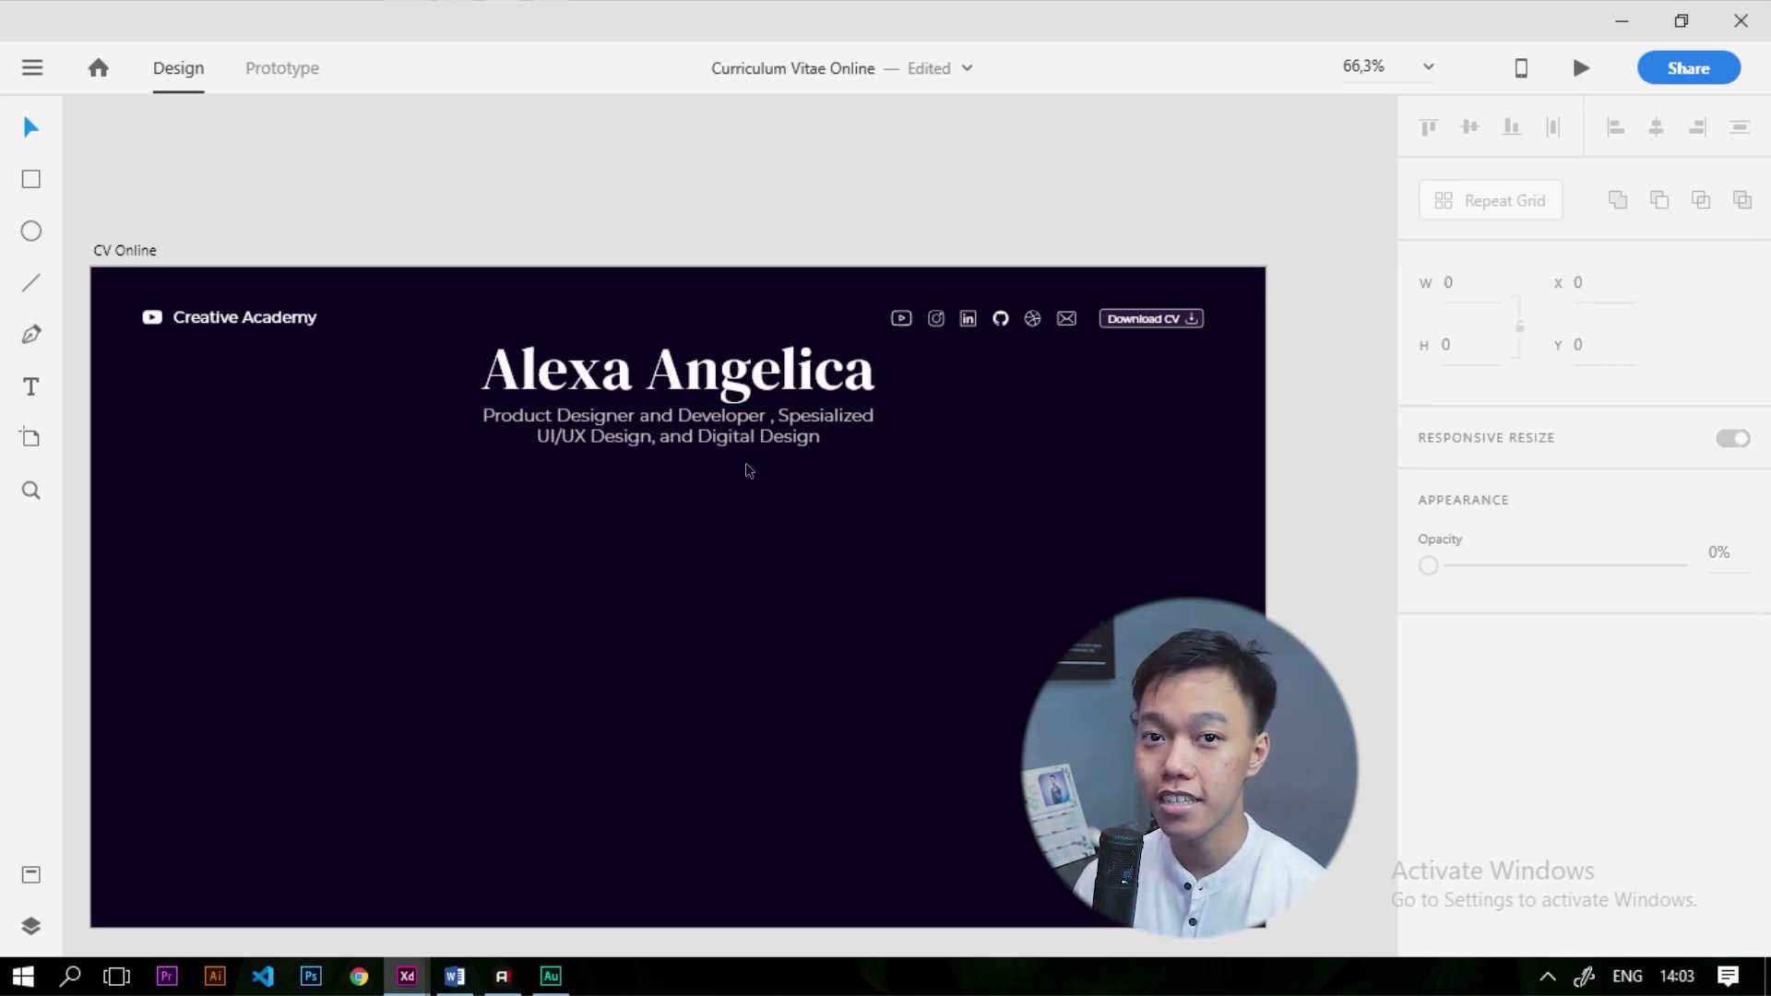
scroll(749, 470, "down", 3)
scroll(179, 495, "up", 1)
left_click(171, 502)
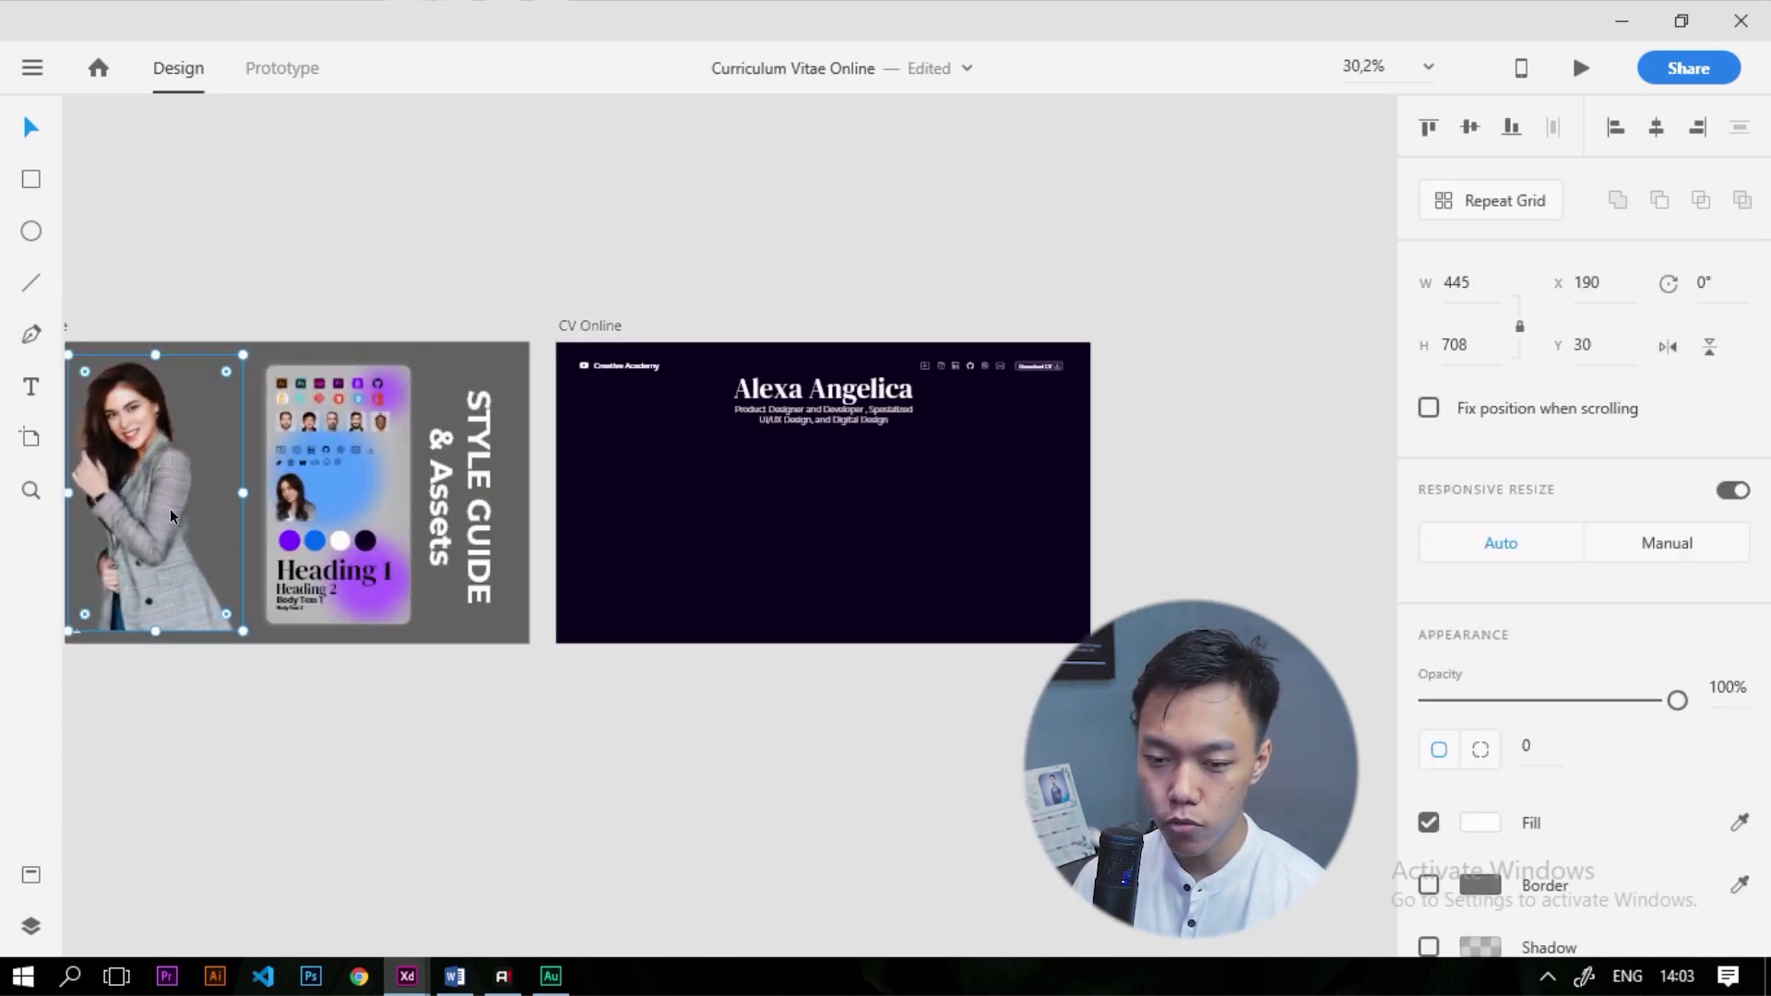
left_click_drag(160, 523, 800, 643)
scroll(861, 634, "up", 2)
left_click_drag(781, 446, 797, 574)
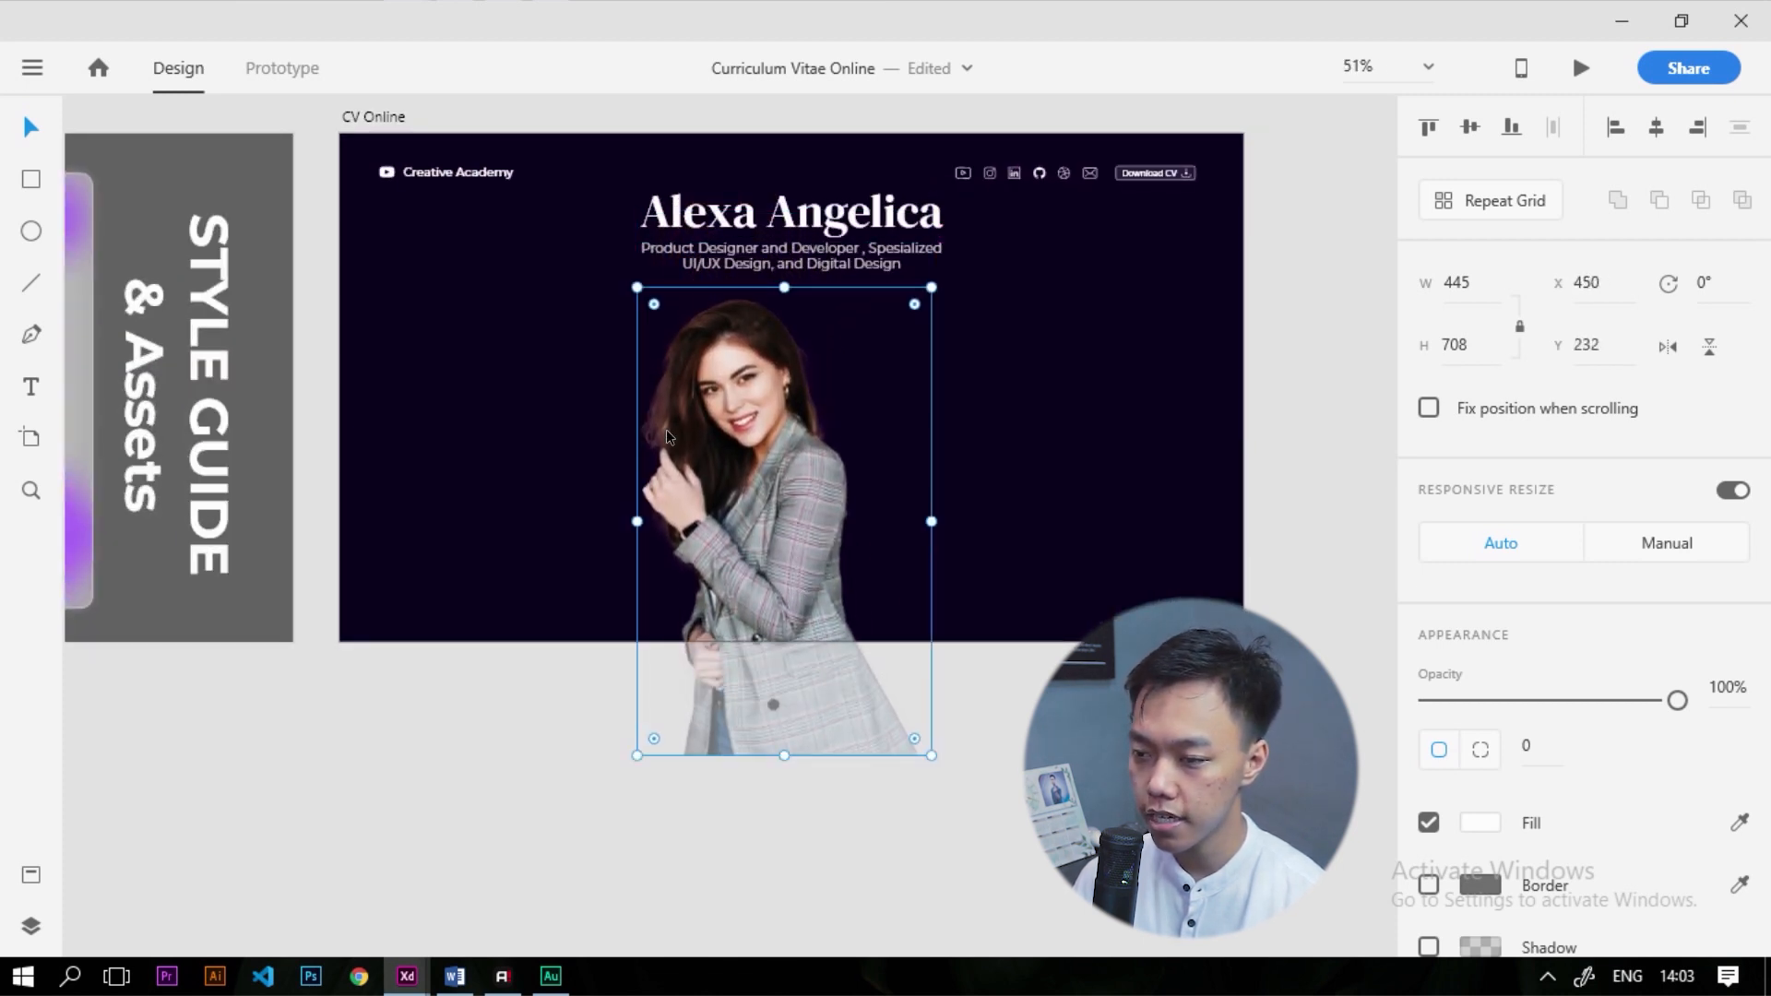
left_click(1657, 129)
scroll(840, 451, "up", 2)
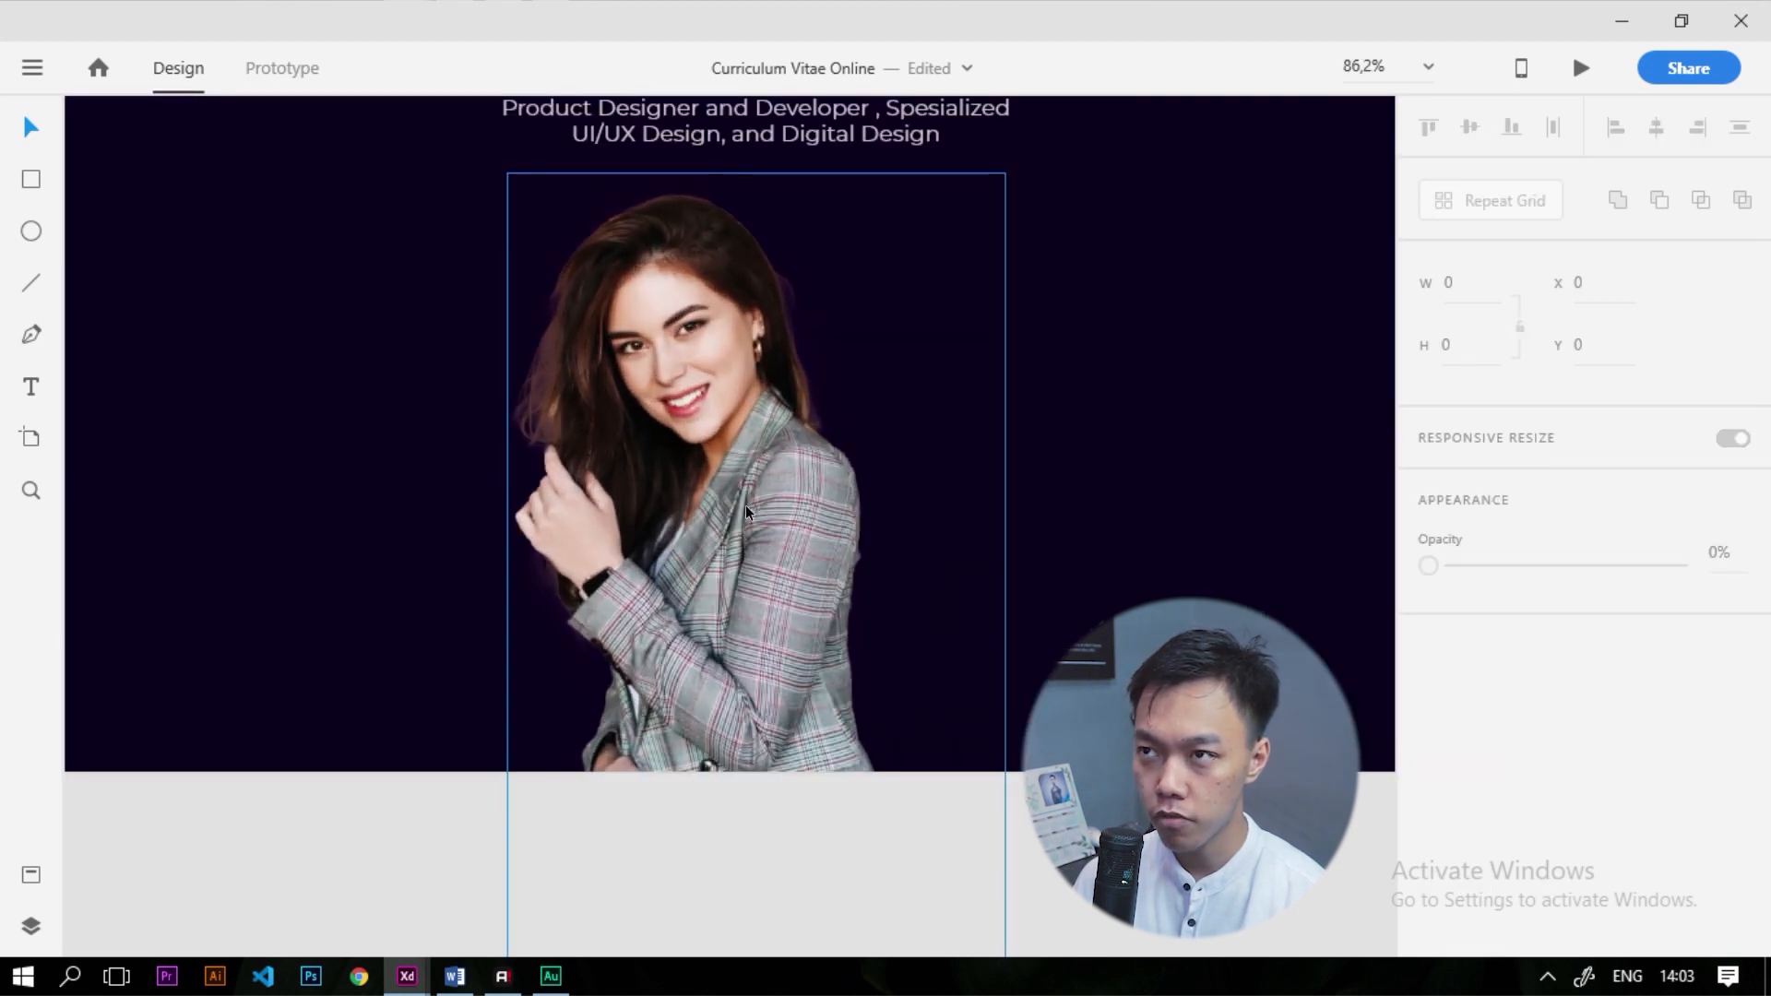
left_click_drag(738, 513, 774, 511)
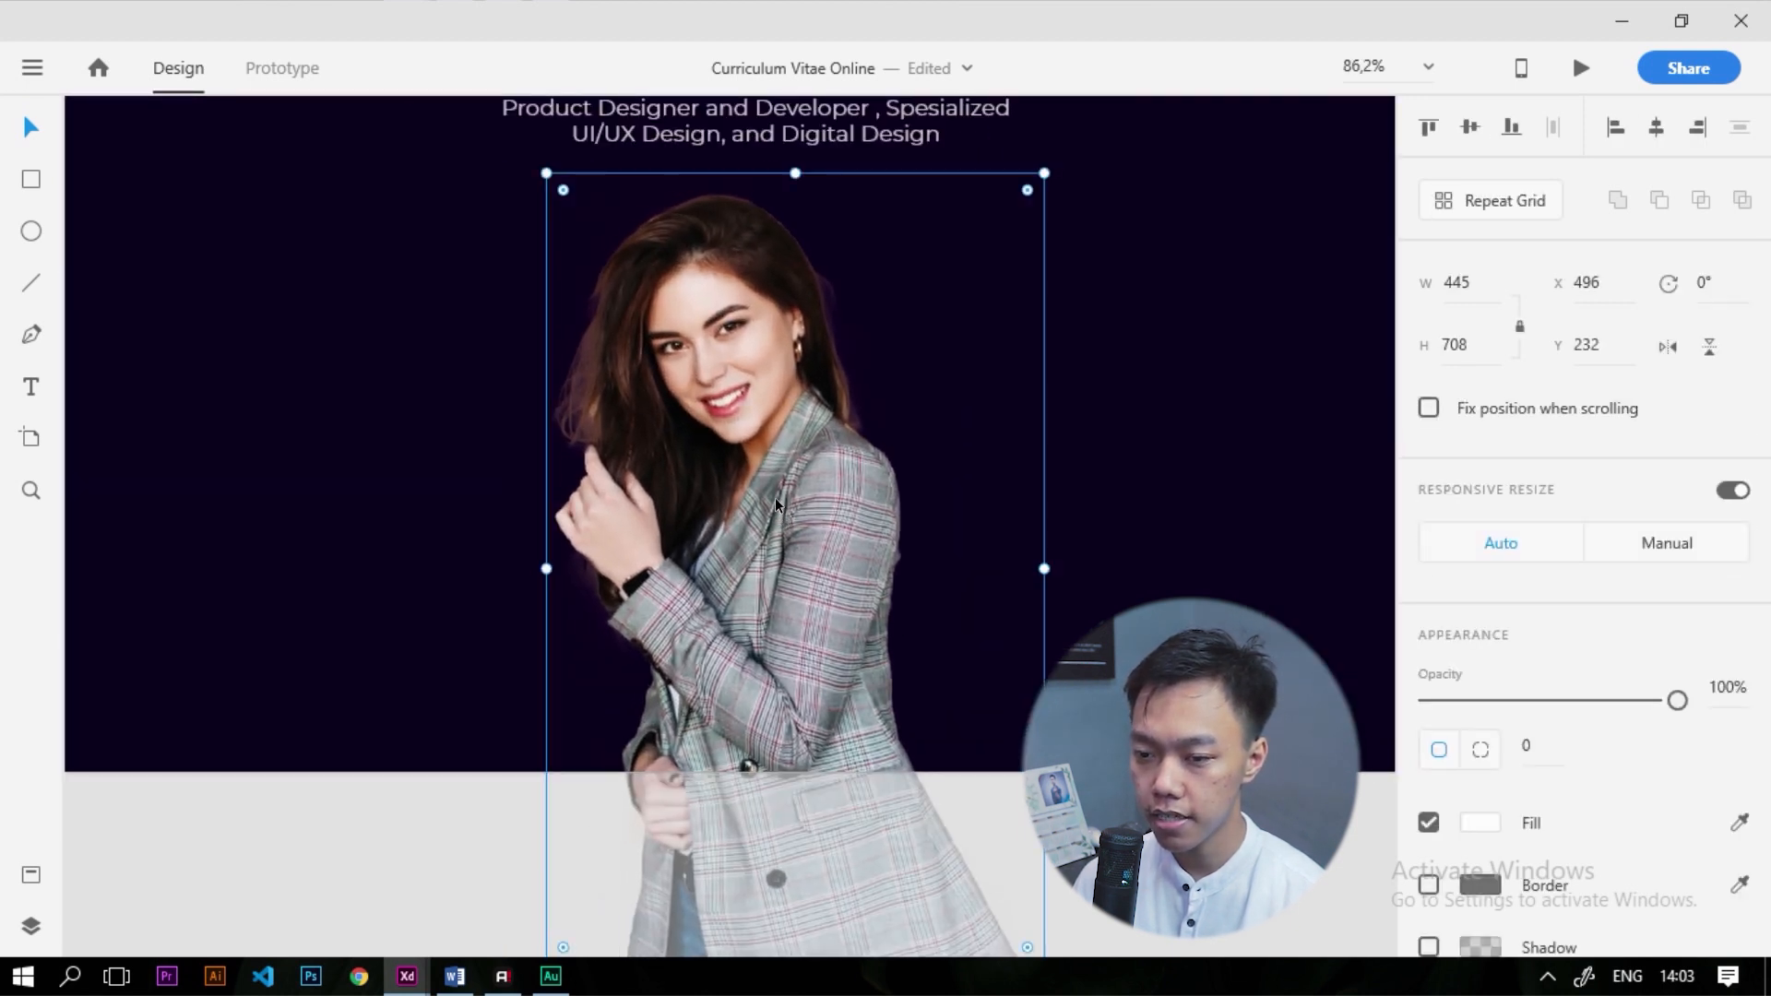
scroll(923, 535, "down", 5)
left_click(998, 552)
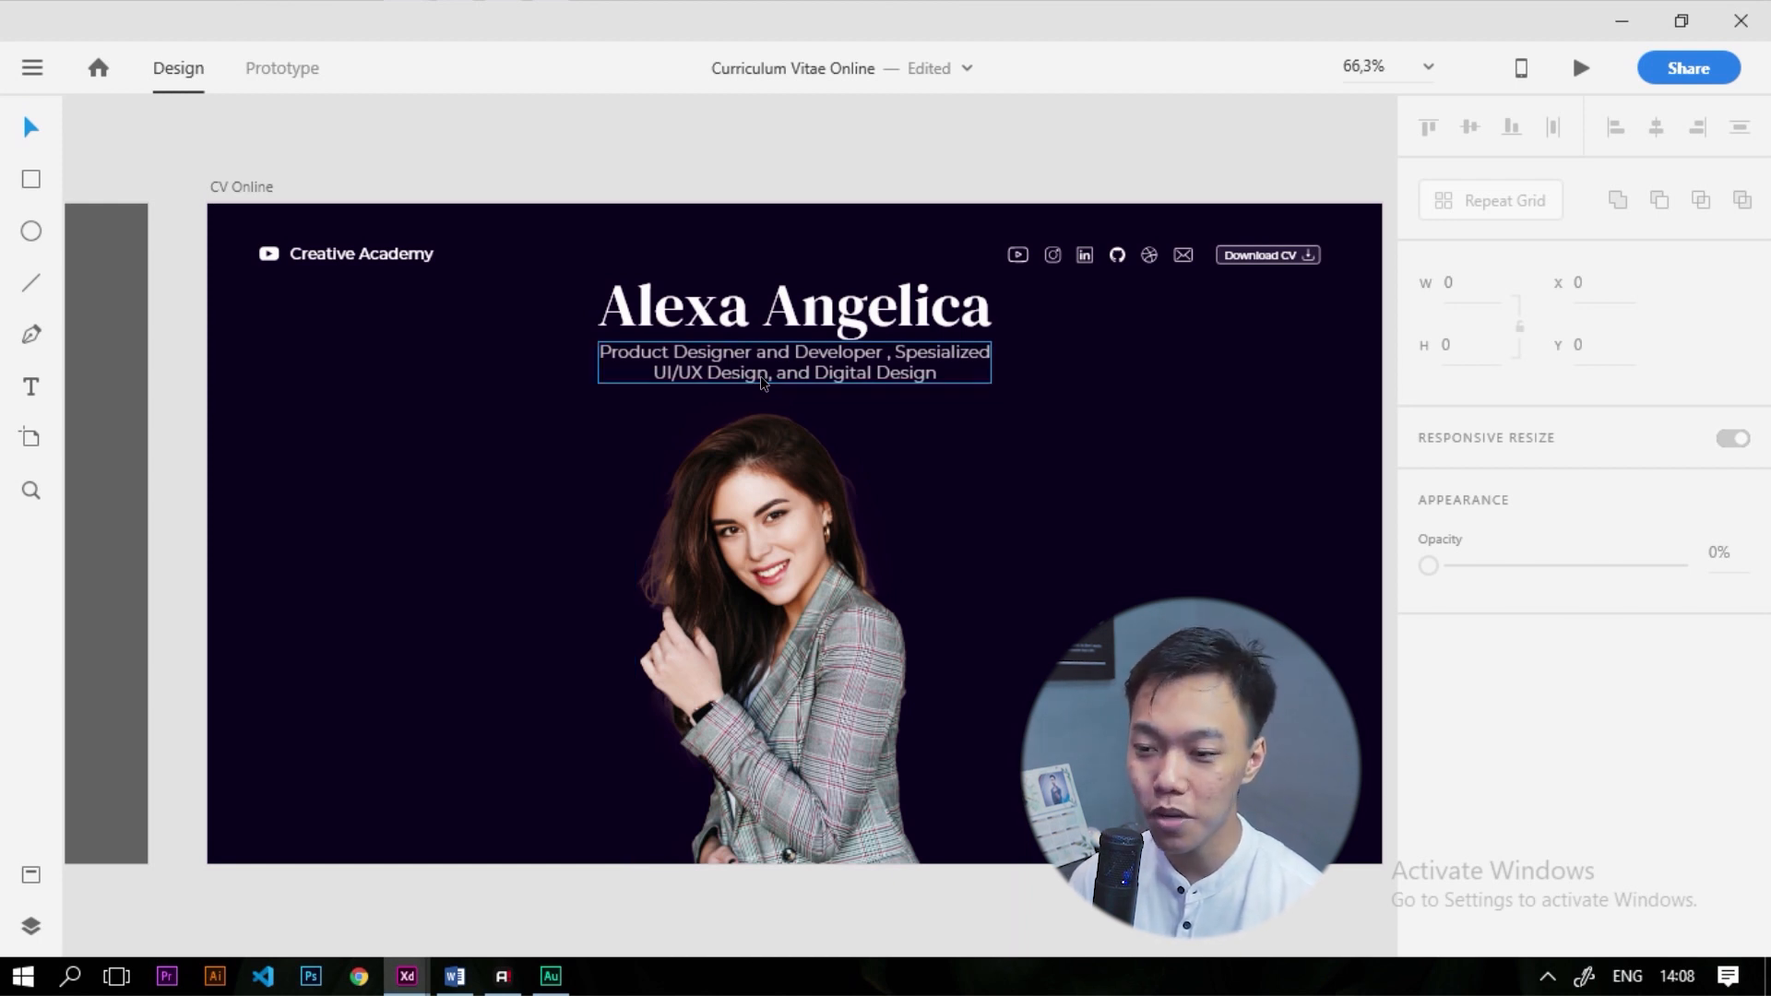
Place a copy of the button rectangle low over the photo and size it 170 × 40
scroll(760, 375, "down", 5)
scroll(707, 512, "up", 6)
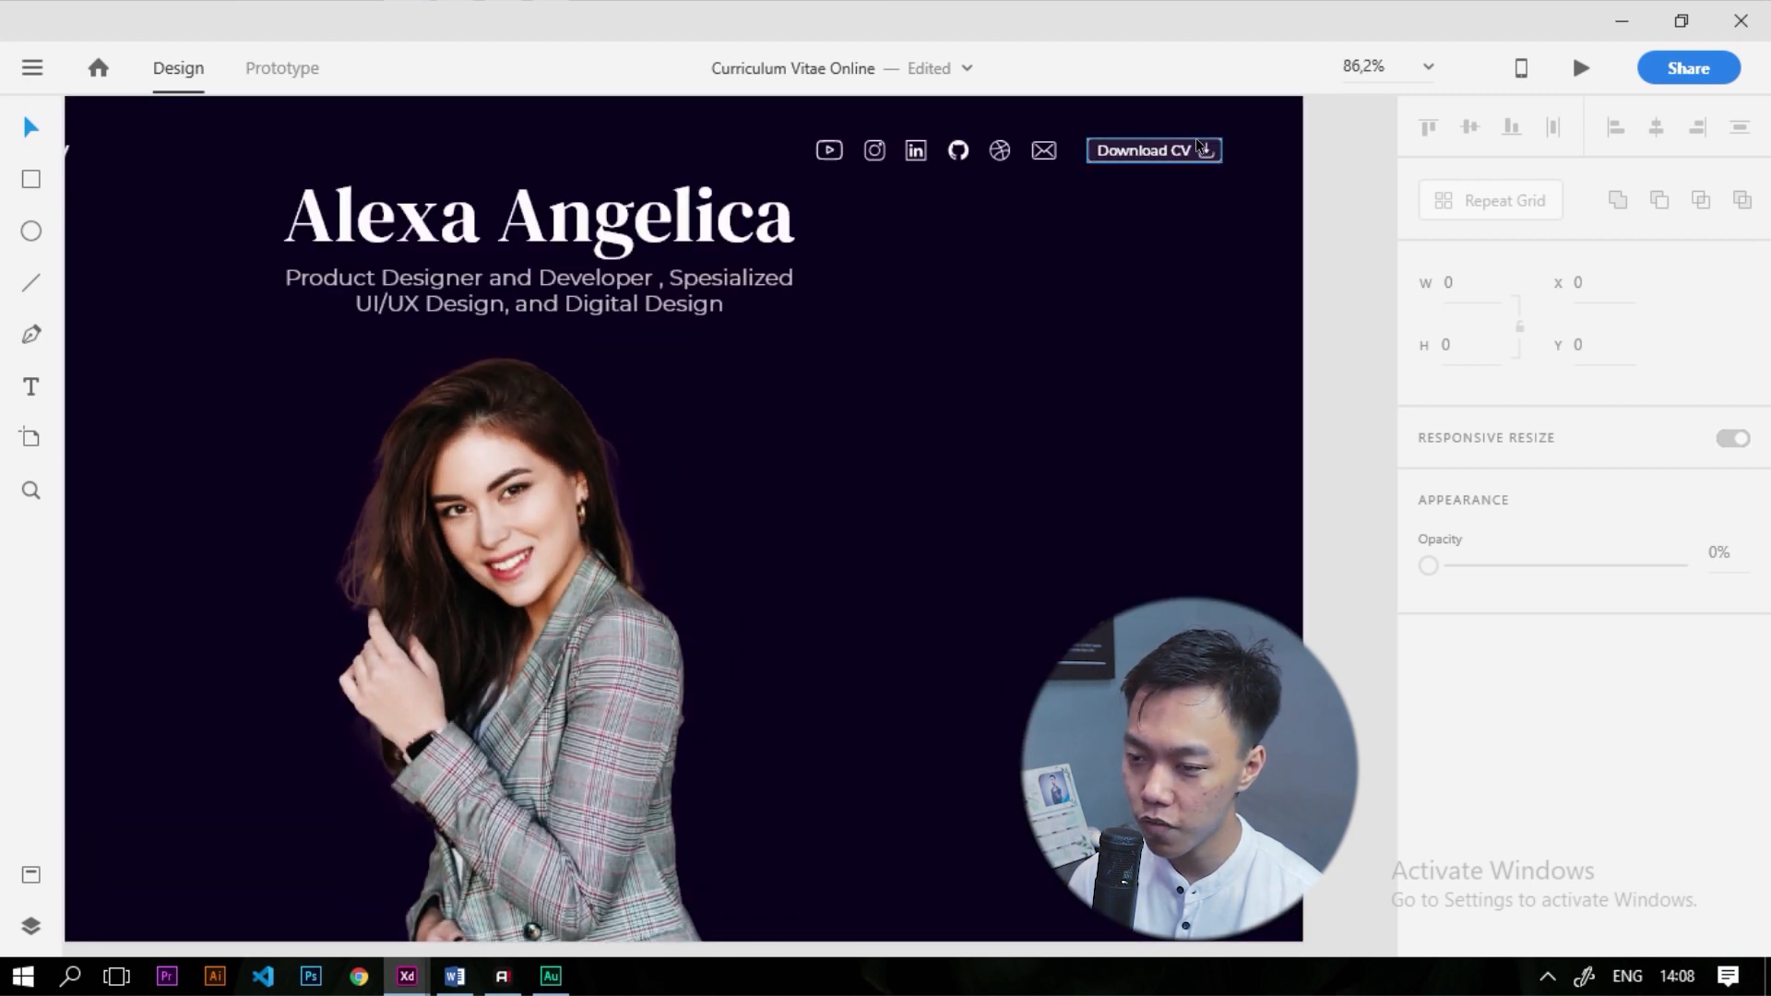
left_click(1200, 146)
left_click_drag(1199, 145, 342, 883)
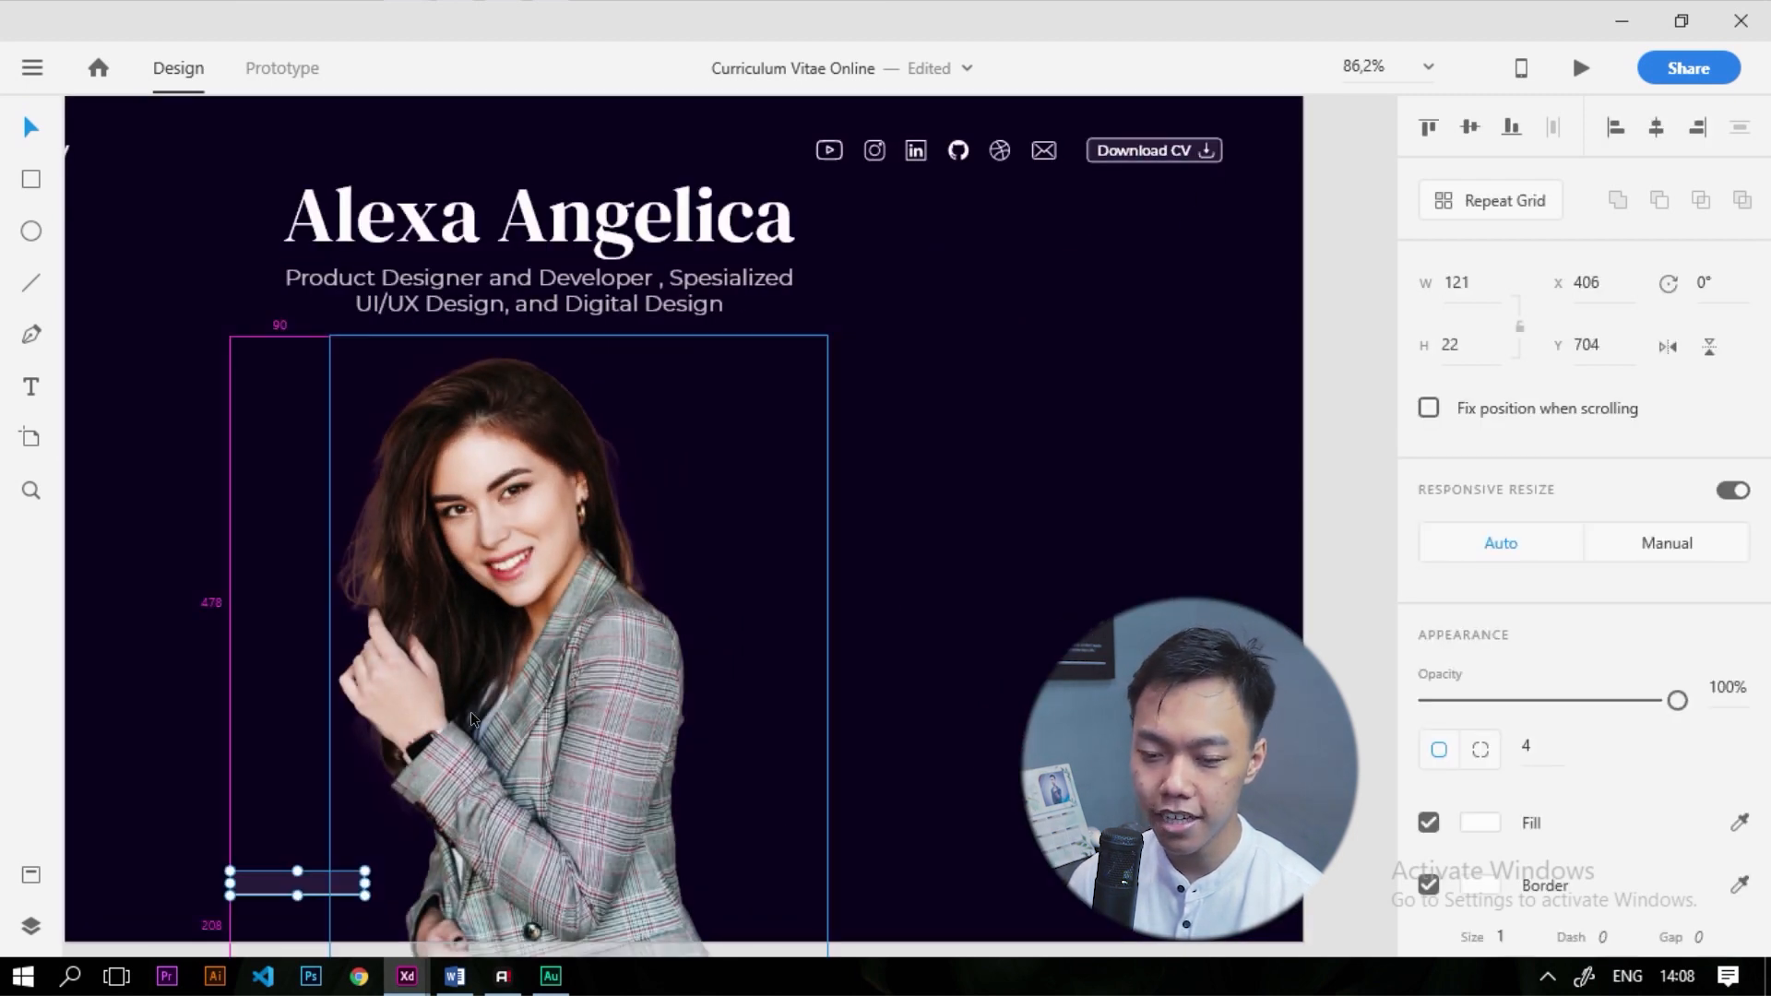
scroll(384, 803, "down", 3)
scroll(433, 756, "up", 5)
left_click_drag(486, 687, 570, 692)
left_click(1467, 283)
type("170")
key("Tab")
type("40")
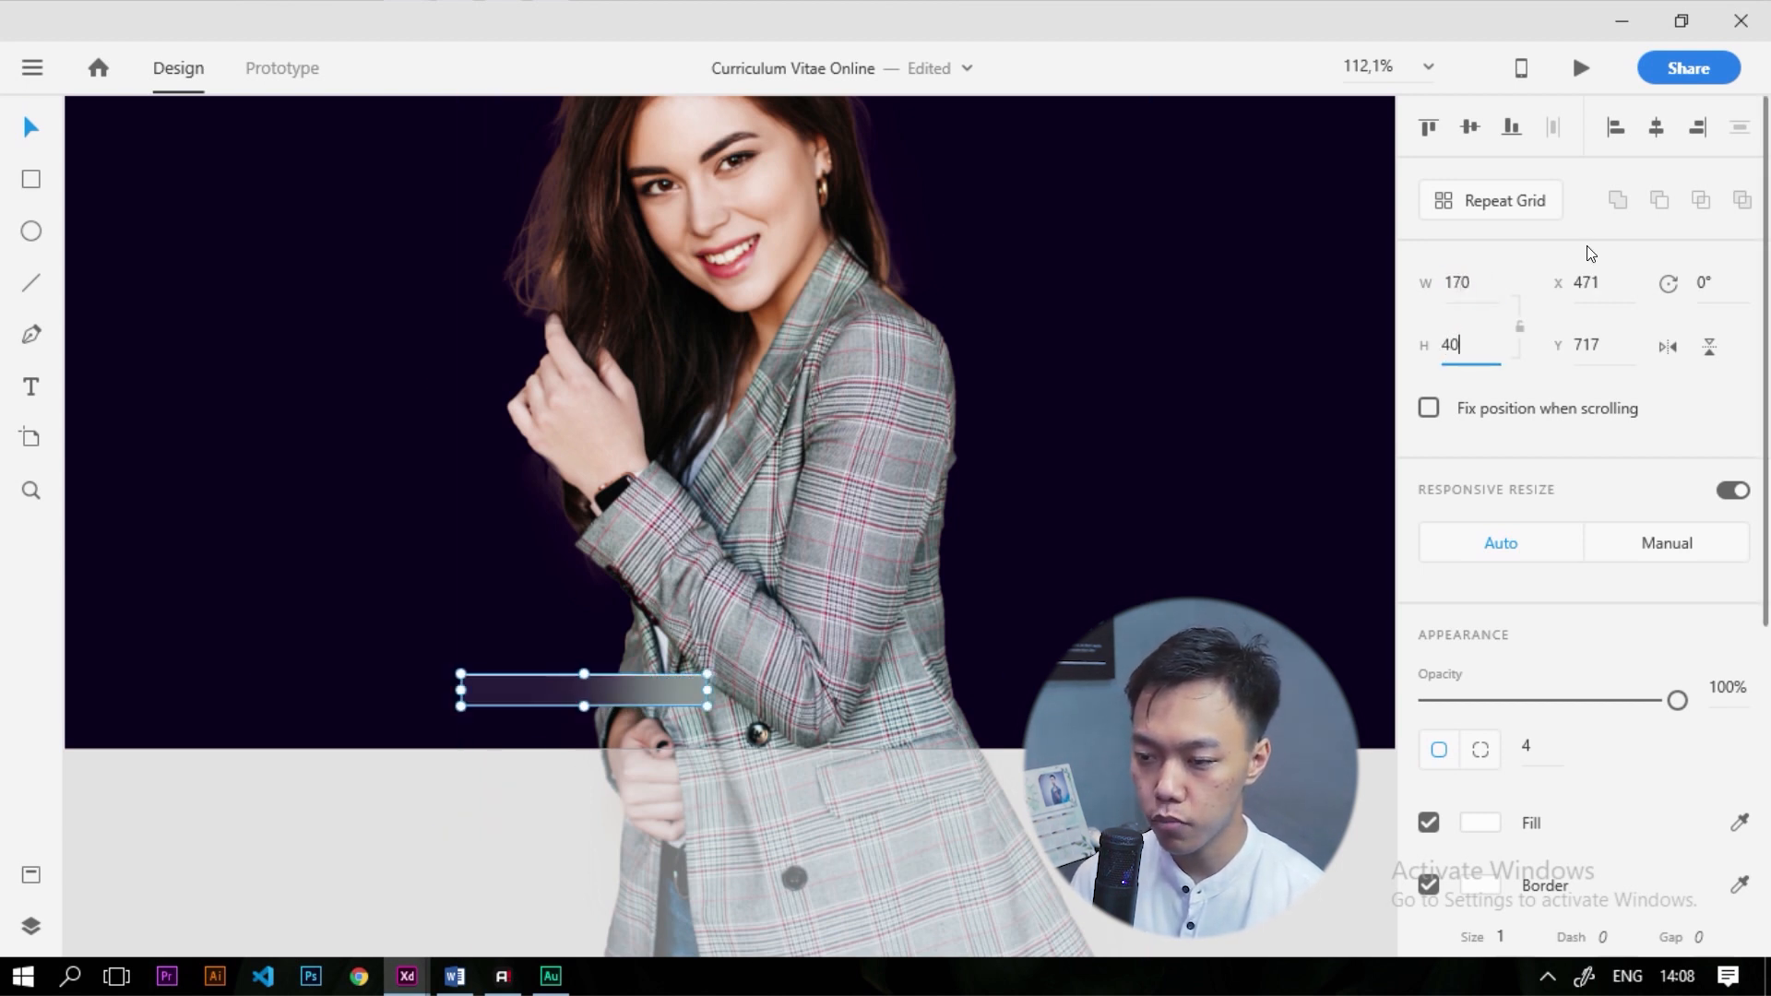
key("Return")
left_click_drag(571, 703, 507, 678)
Drop a copy of the Body Text 2 sample text inside the button rectangle
scroll(848, 572, "down", 5)
scroll(848, 572, "up", 2)
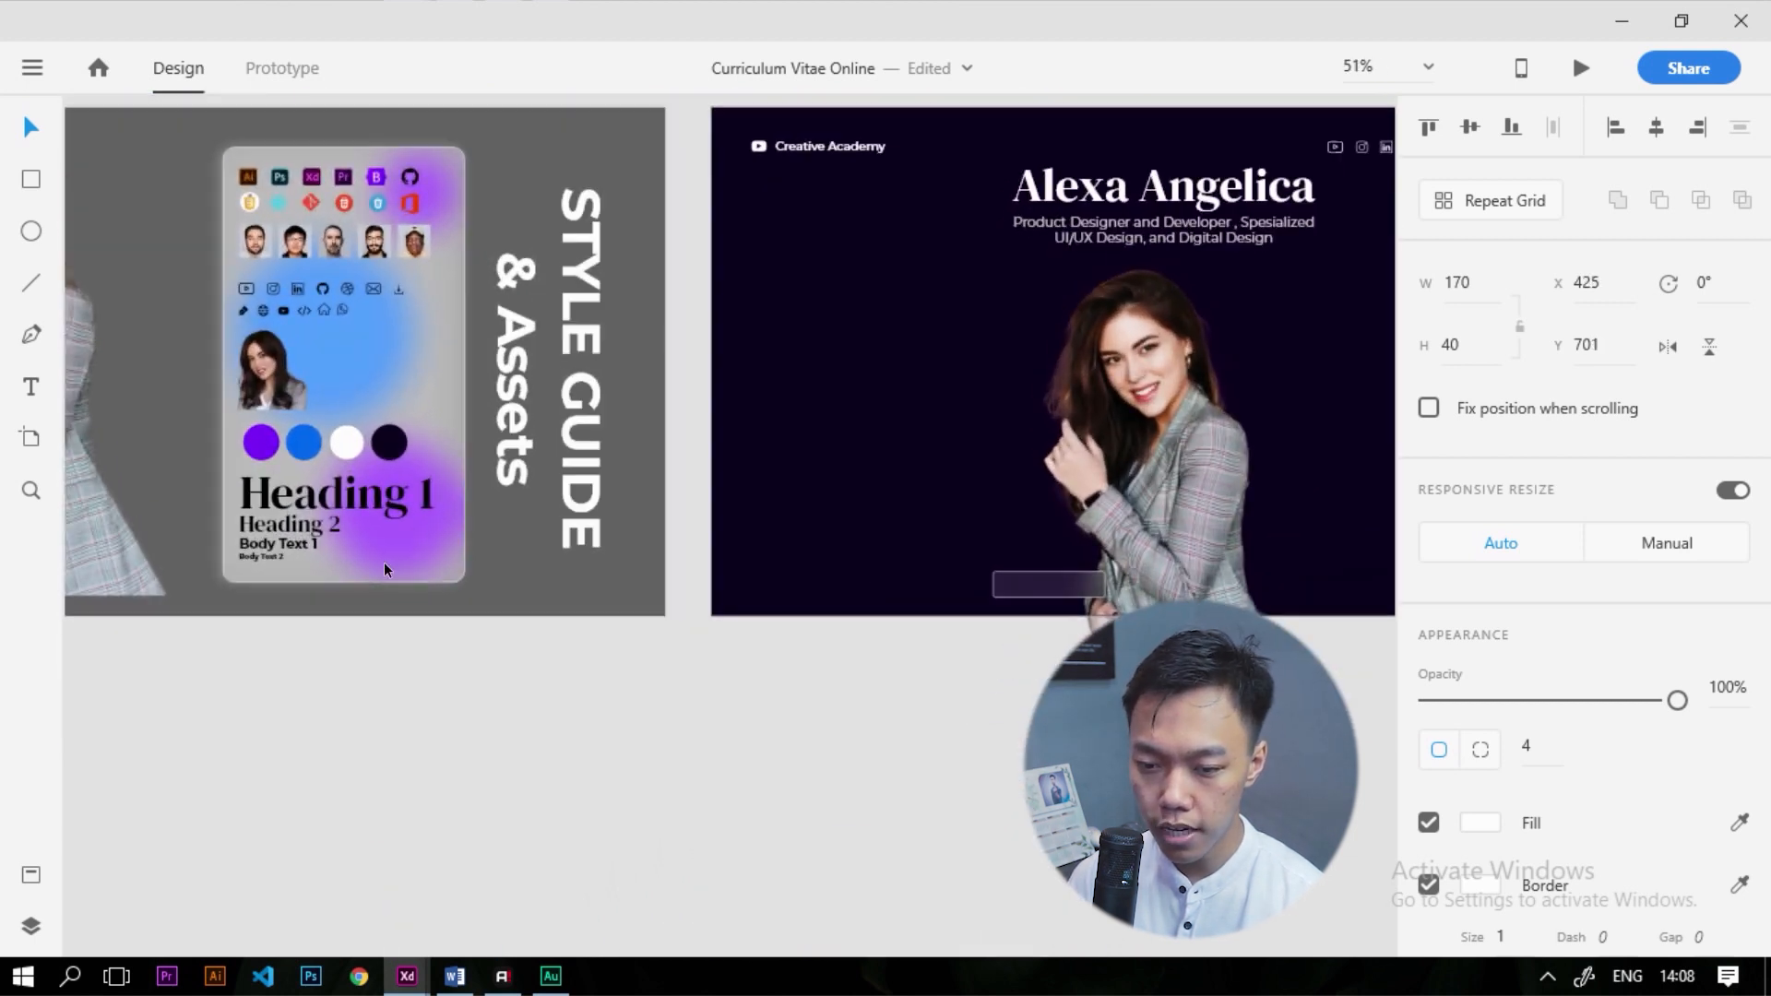
left_click_drag(261, 556, 1051, 583)
scroll(1051, 583, "up", 5)
scroll(1587, 590, "down", 5)
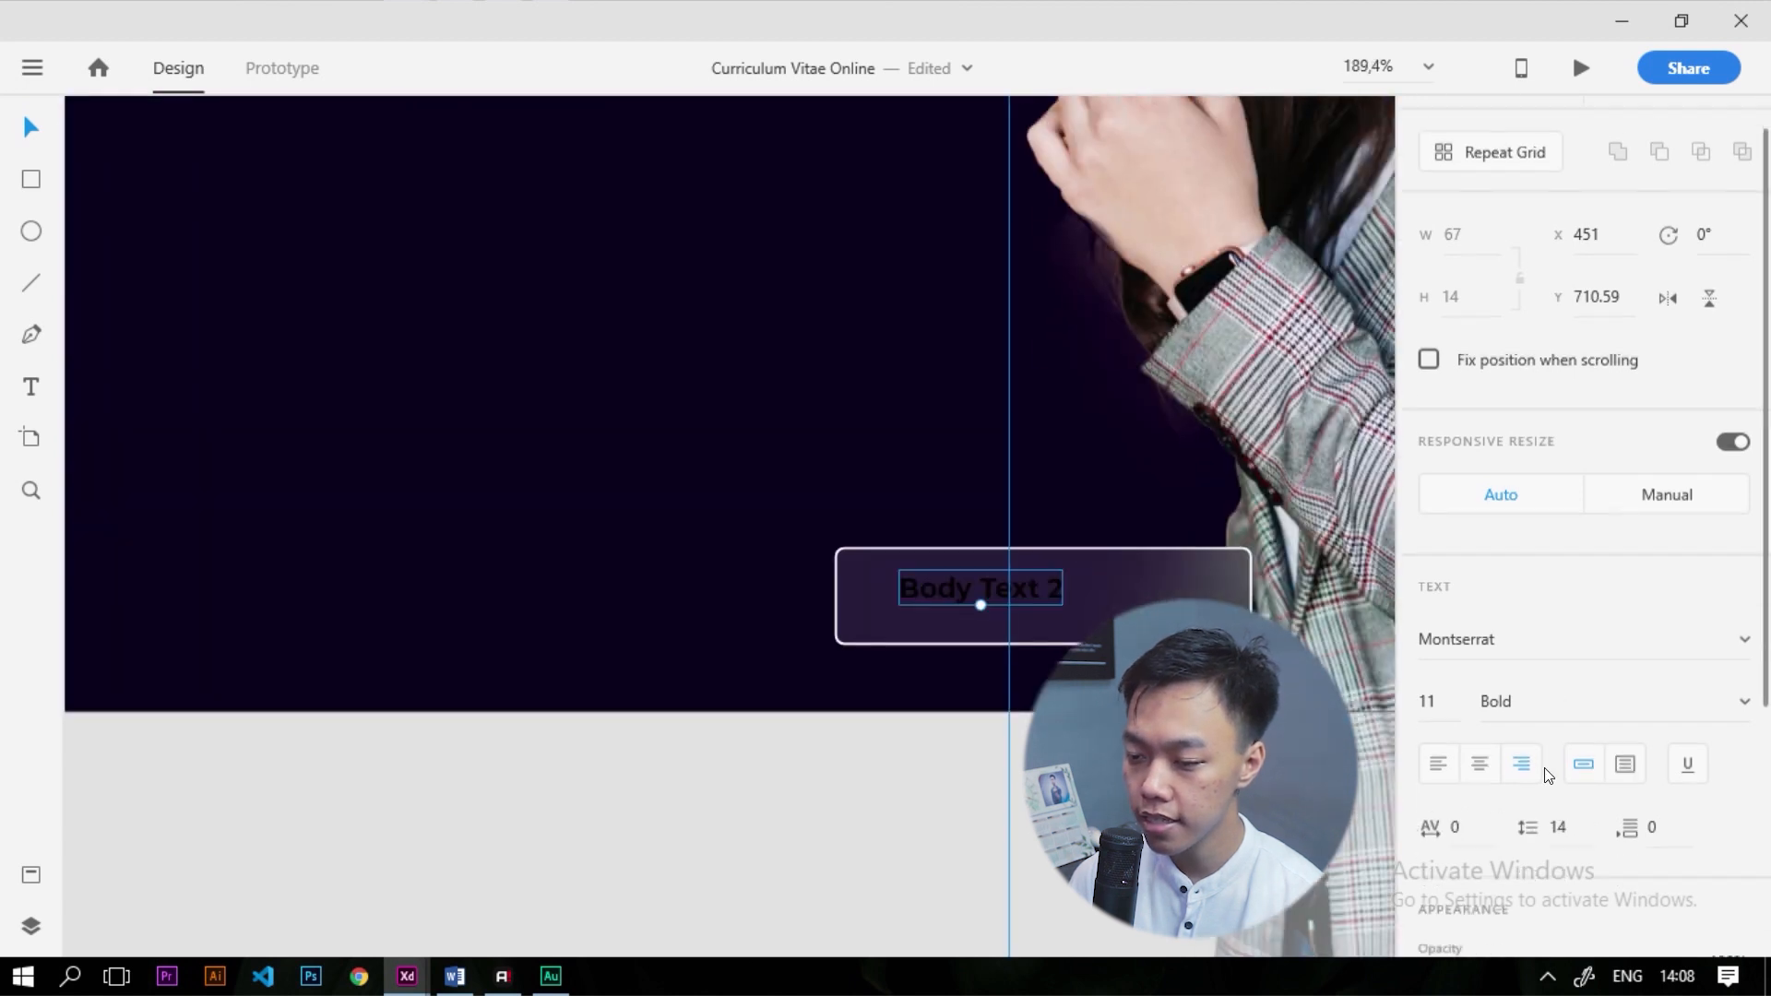
Fill the button label white, retype it as 'UIX Designer', and centre it in the button
left_click(1480, 662)
left_click_drag(1184, 584, 928, 390)
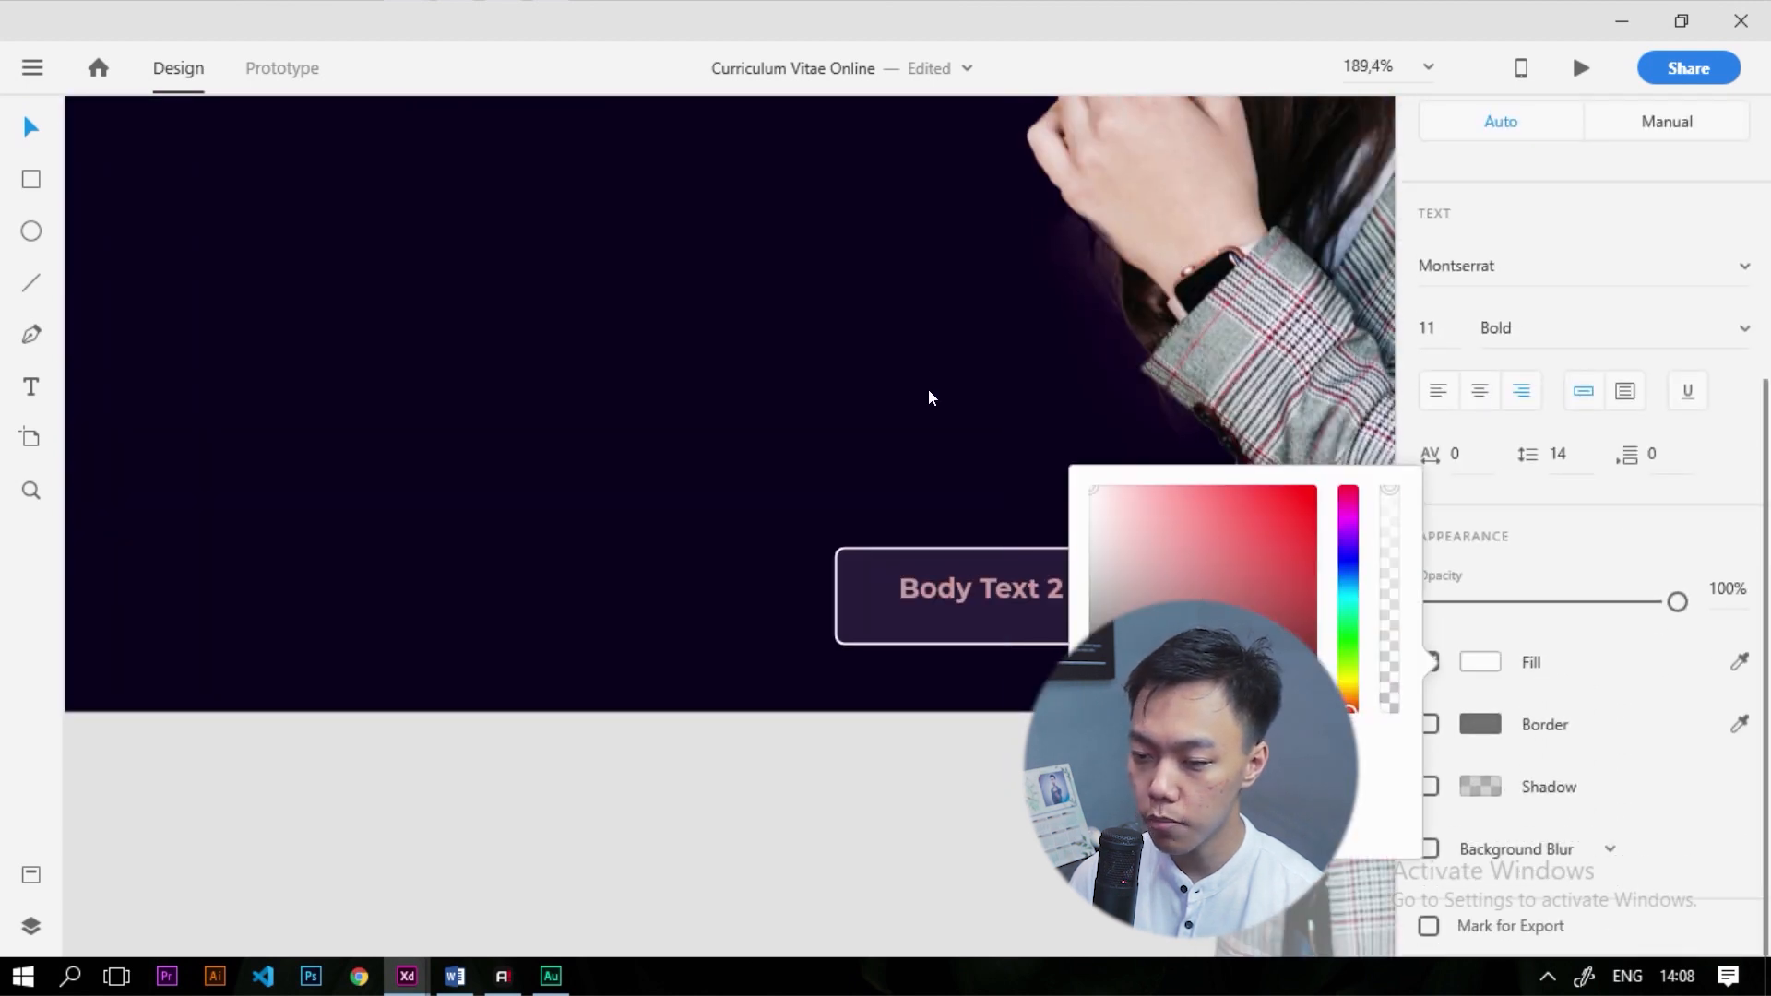
double_click(952, 581)
type("UI")
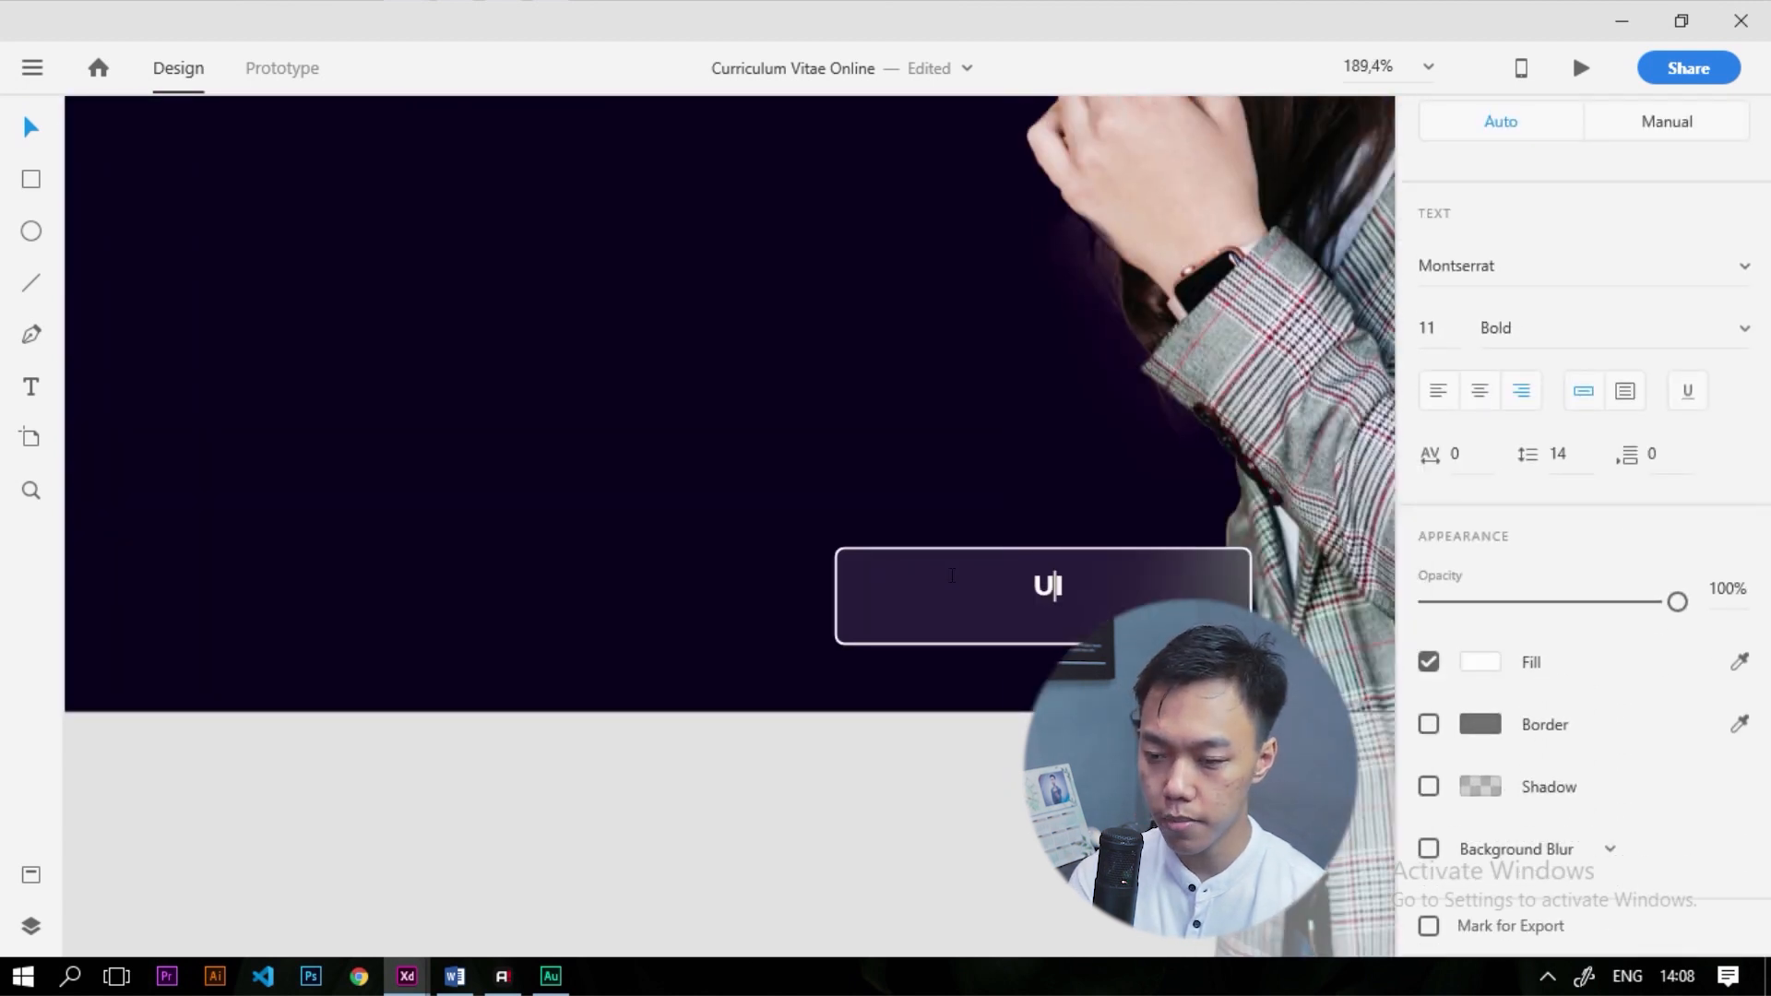
type("X Designer")
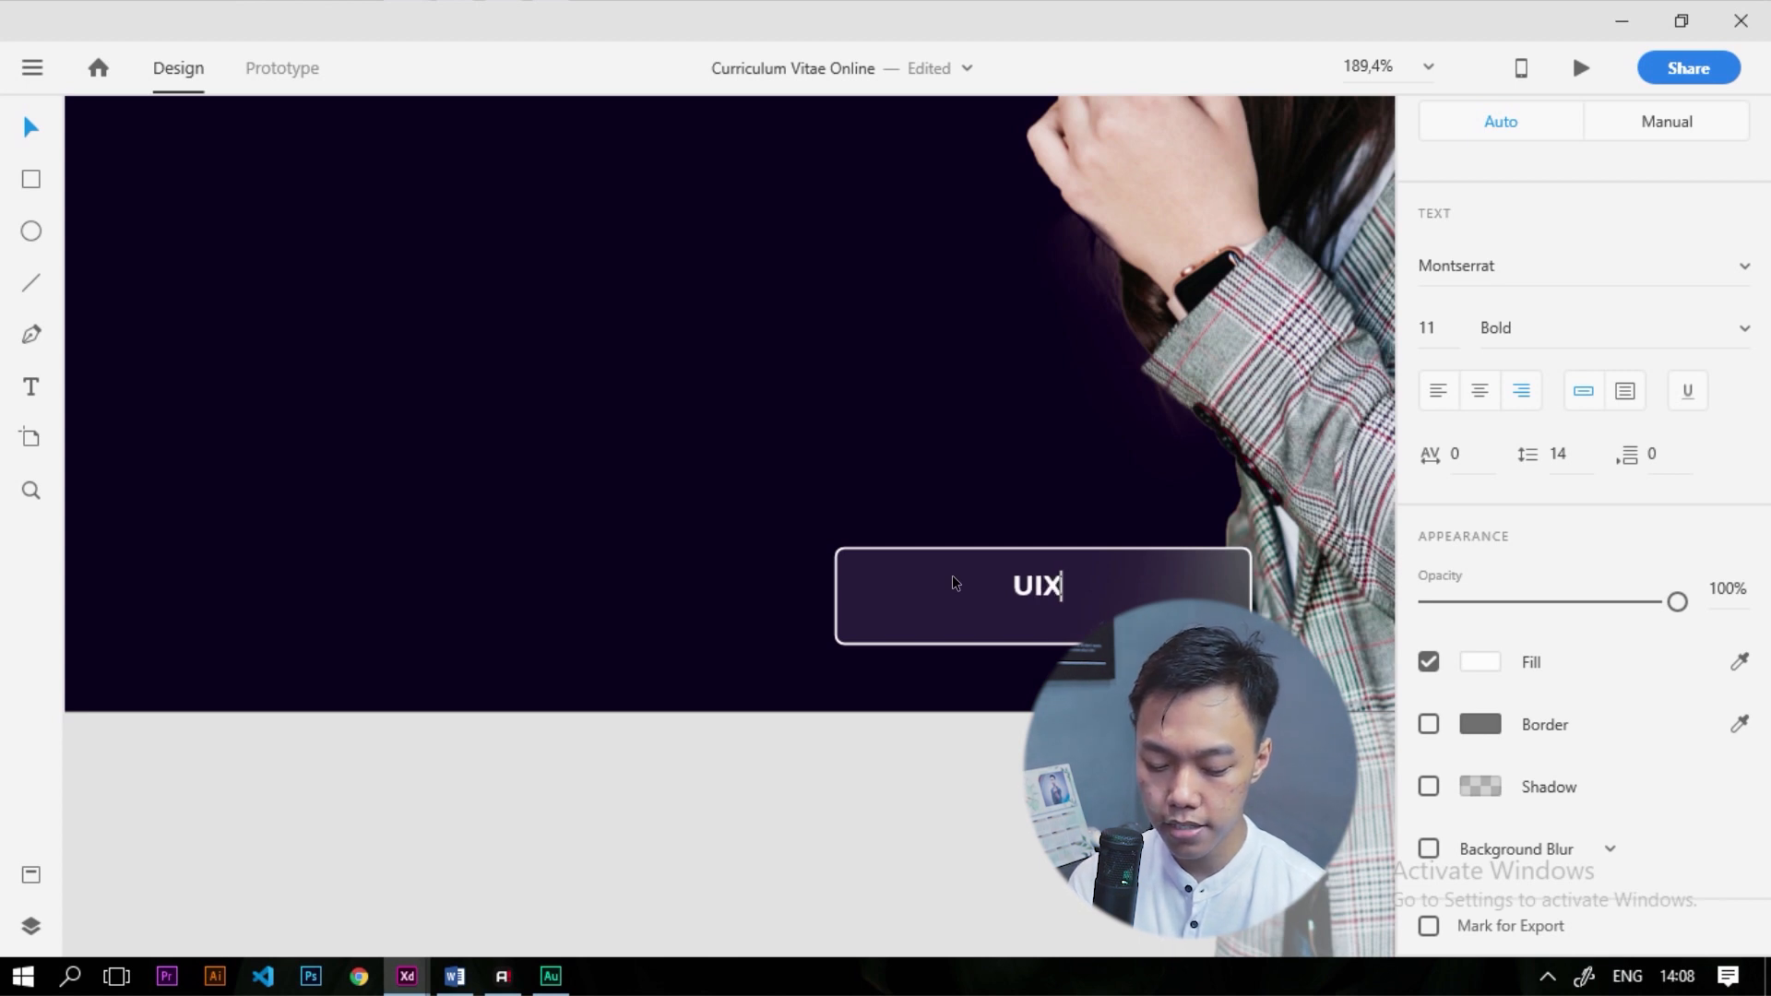
left_click(912, 821)
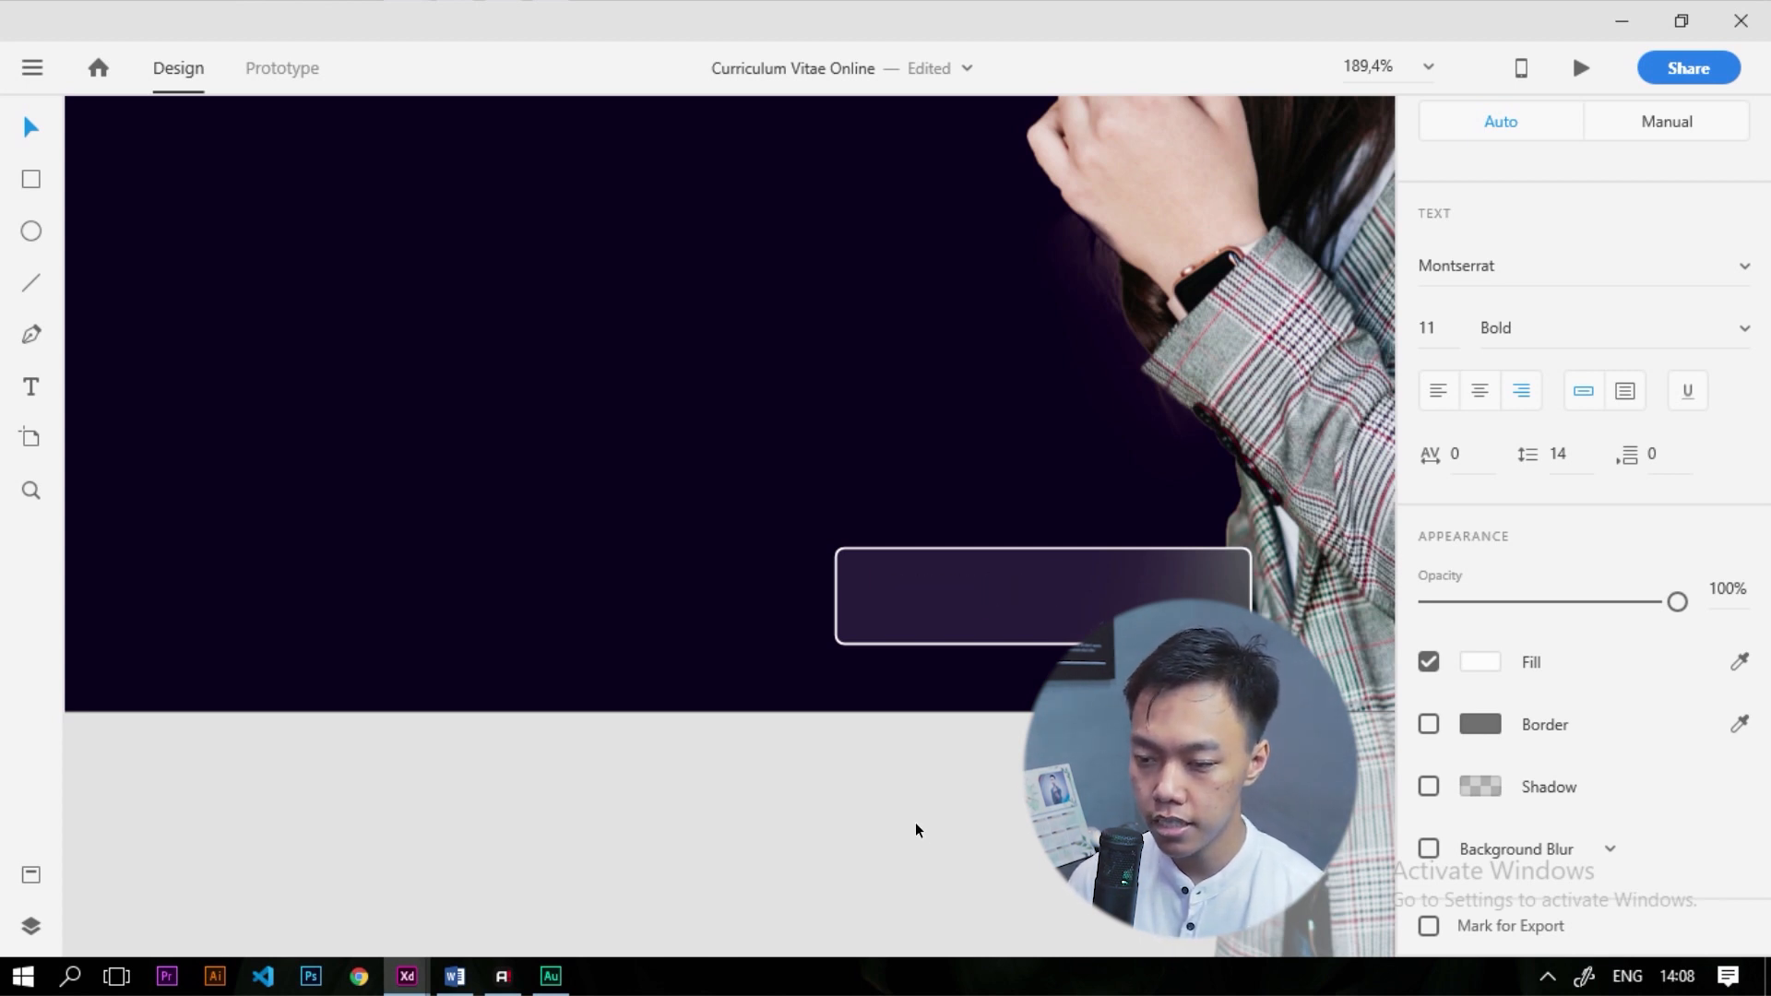
left_click_drag(968, 598, 1116, 601)
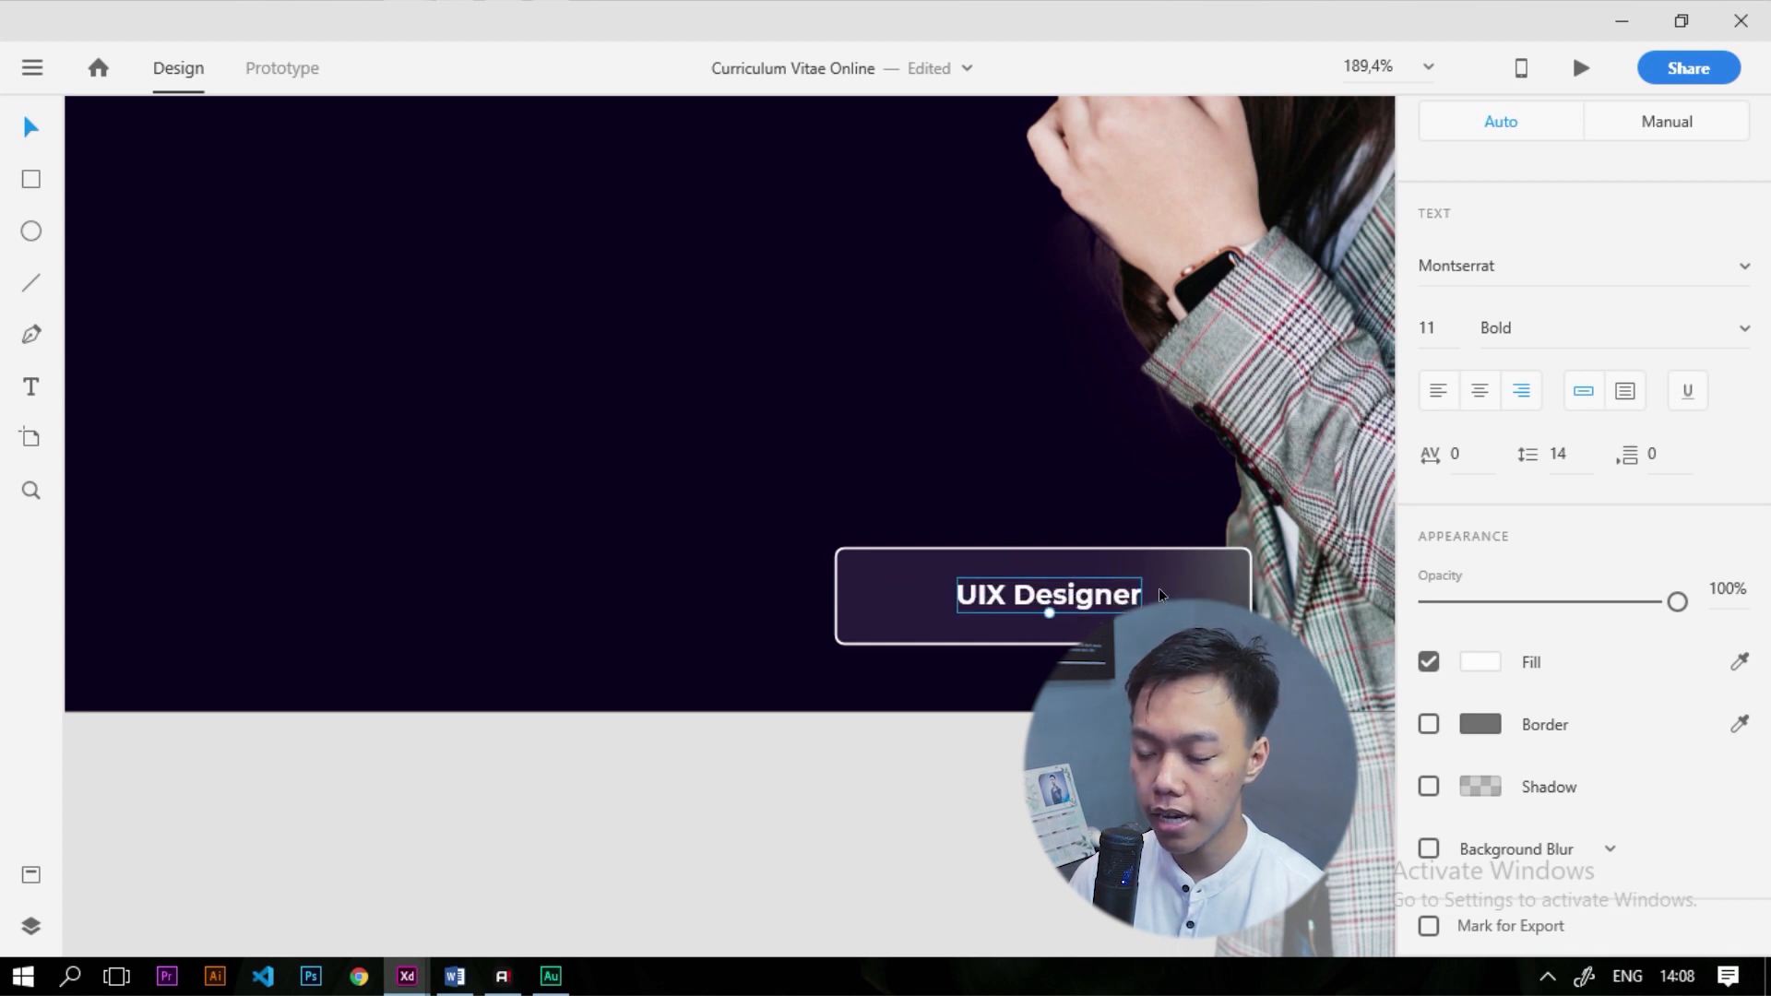
scroll(955, 692, "down", 8)
scroll(424, 513, "up", 5)
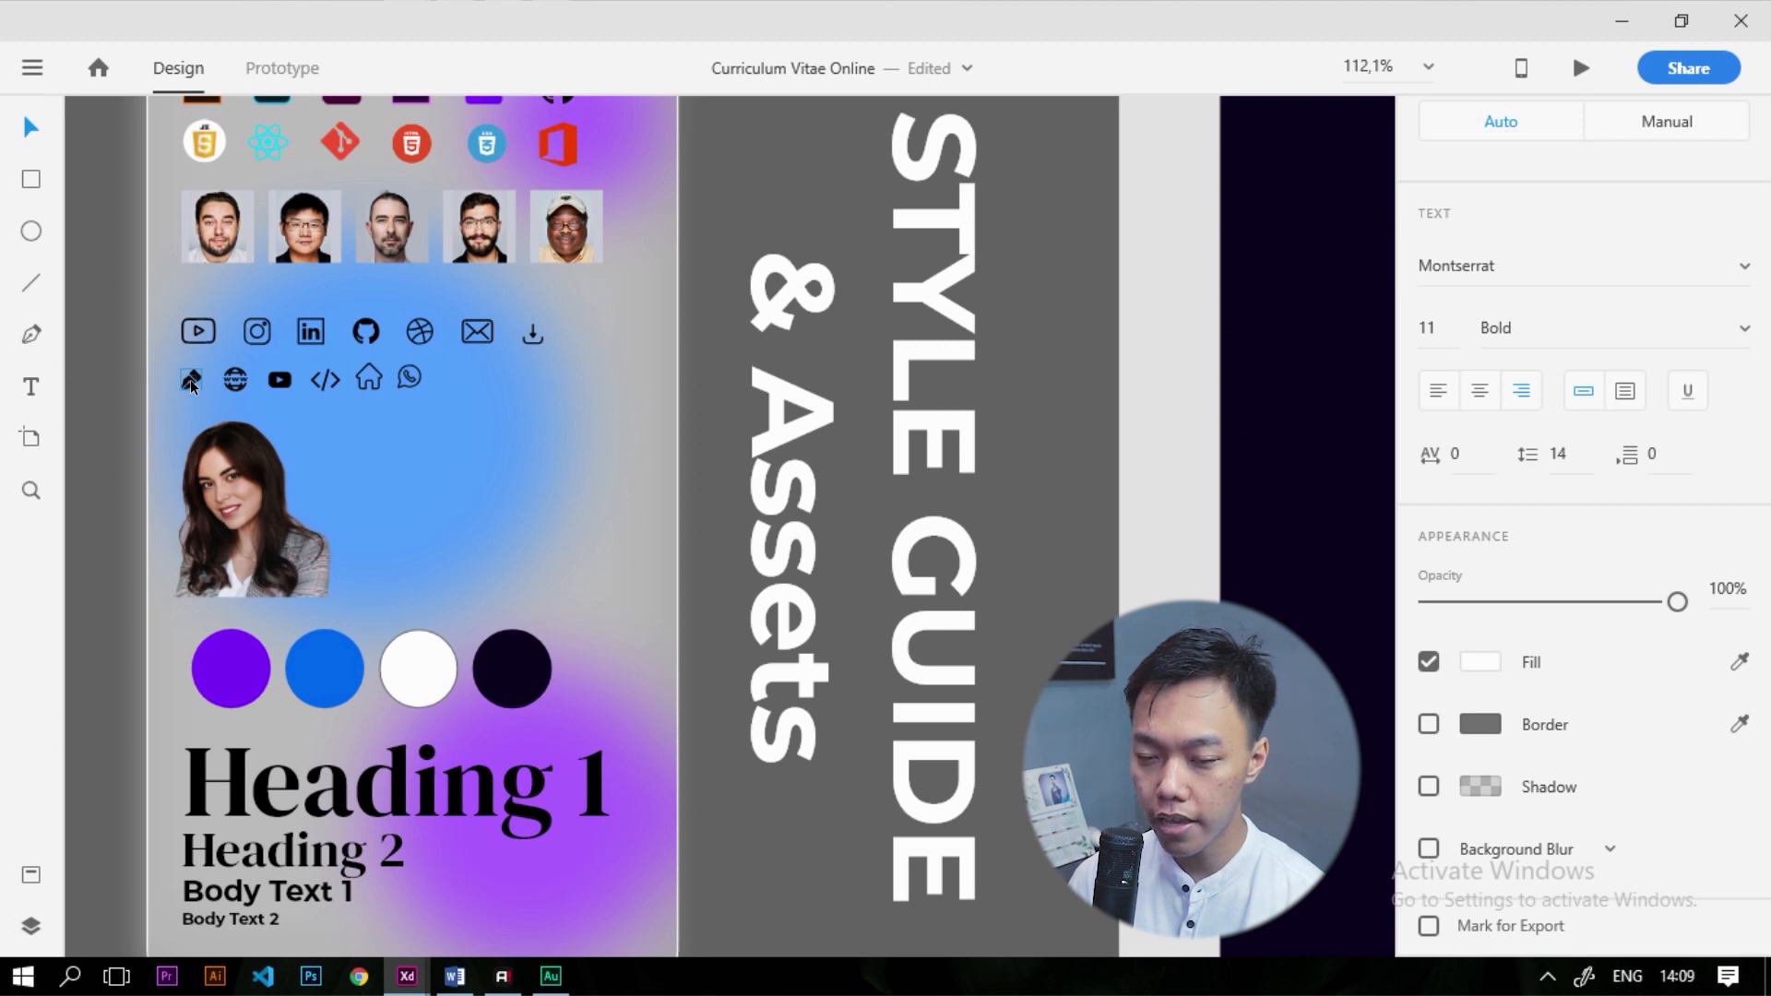
Copy the pen-nib icon from the Style Guide onto the CV page and fill it white
left_click(190, 379)
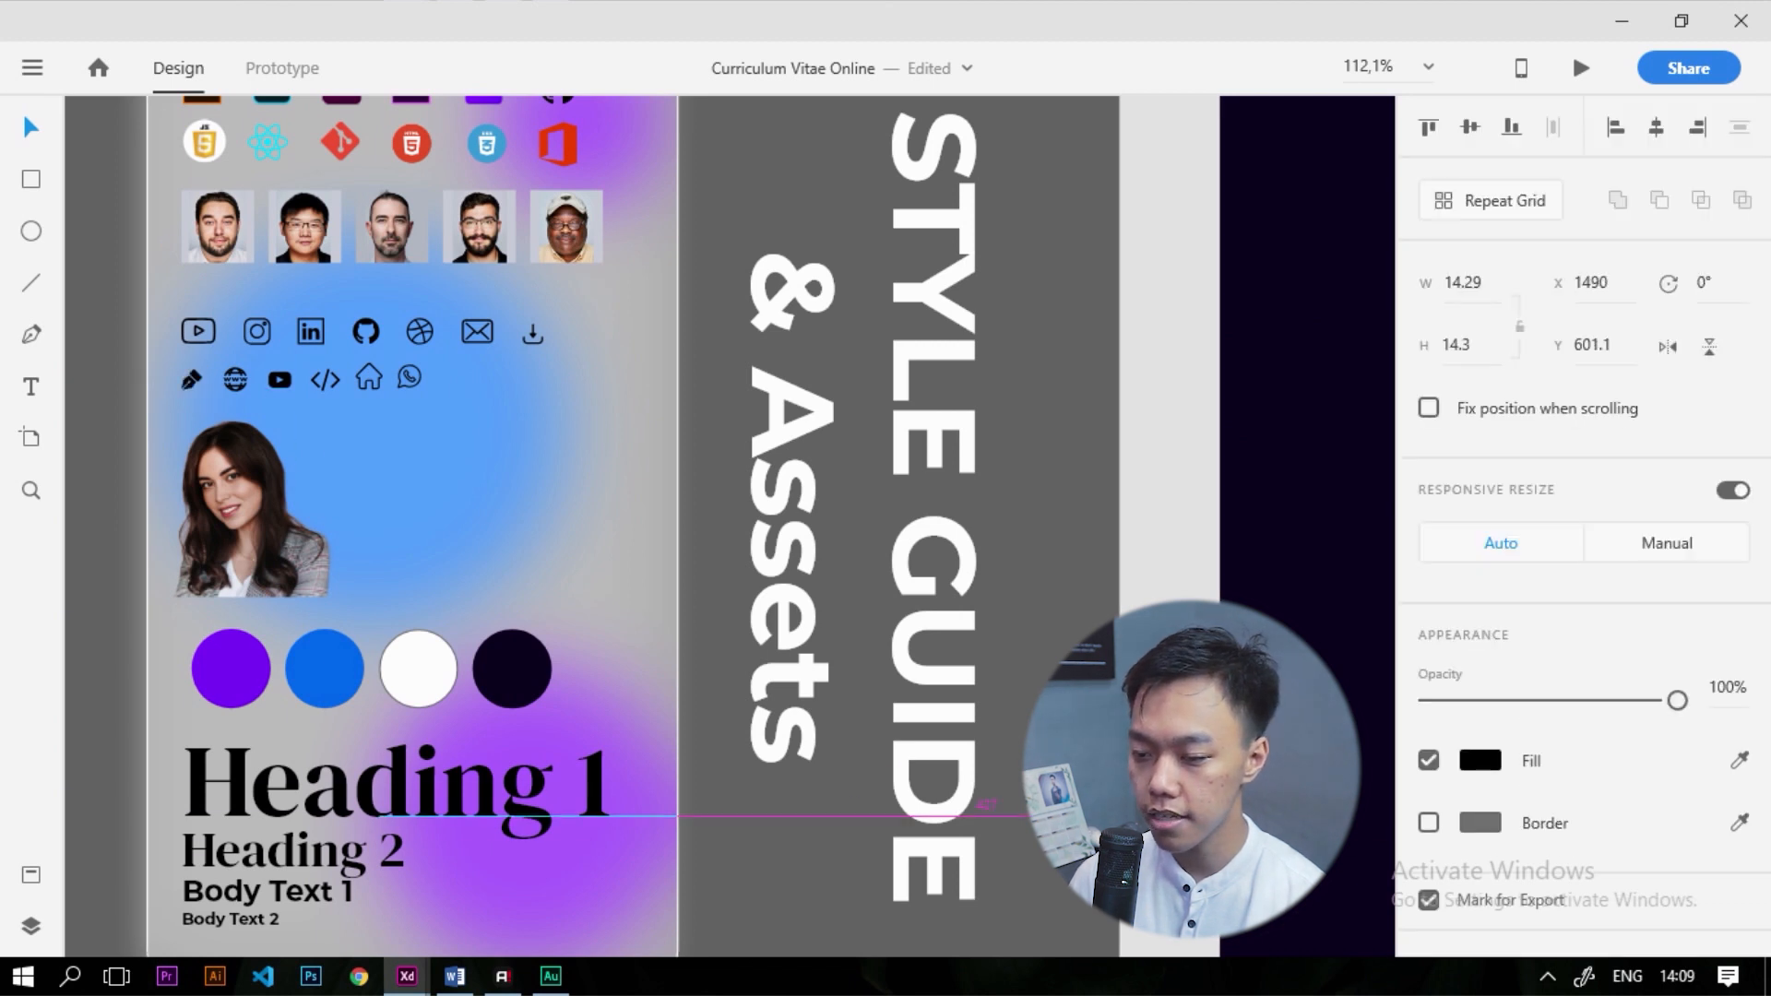
scroll(686, 483, "down", 5)
scroll(786, 598, "up", 6)
left_click_drag(786, 598, 222, 491)
scroll(221, 491, "down", 2)
scroll(924, 715, "up", 1)
left_click(1486, 760)
left_click_drag(1181, 664, 985, 513)
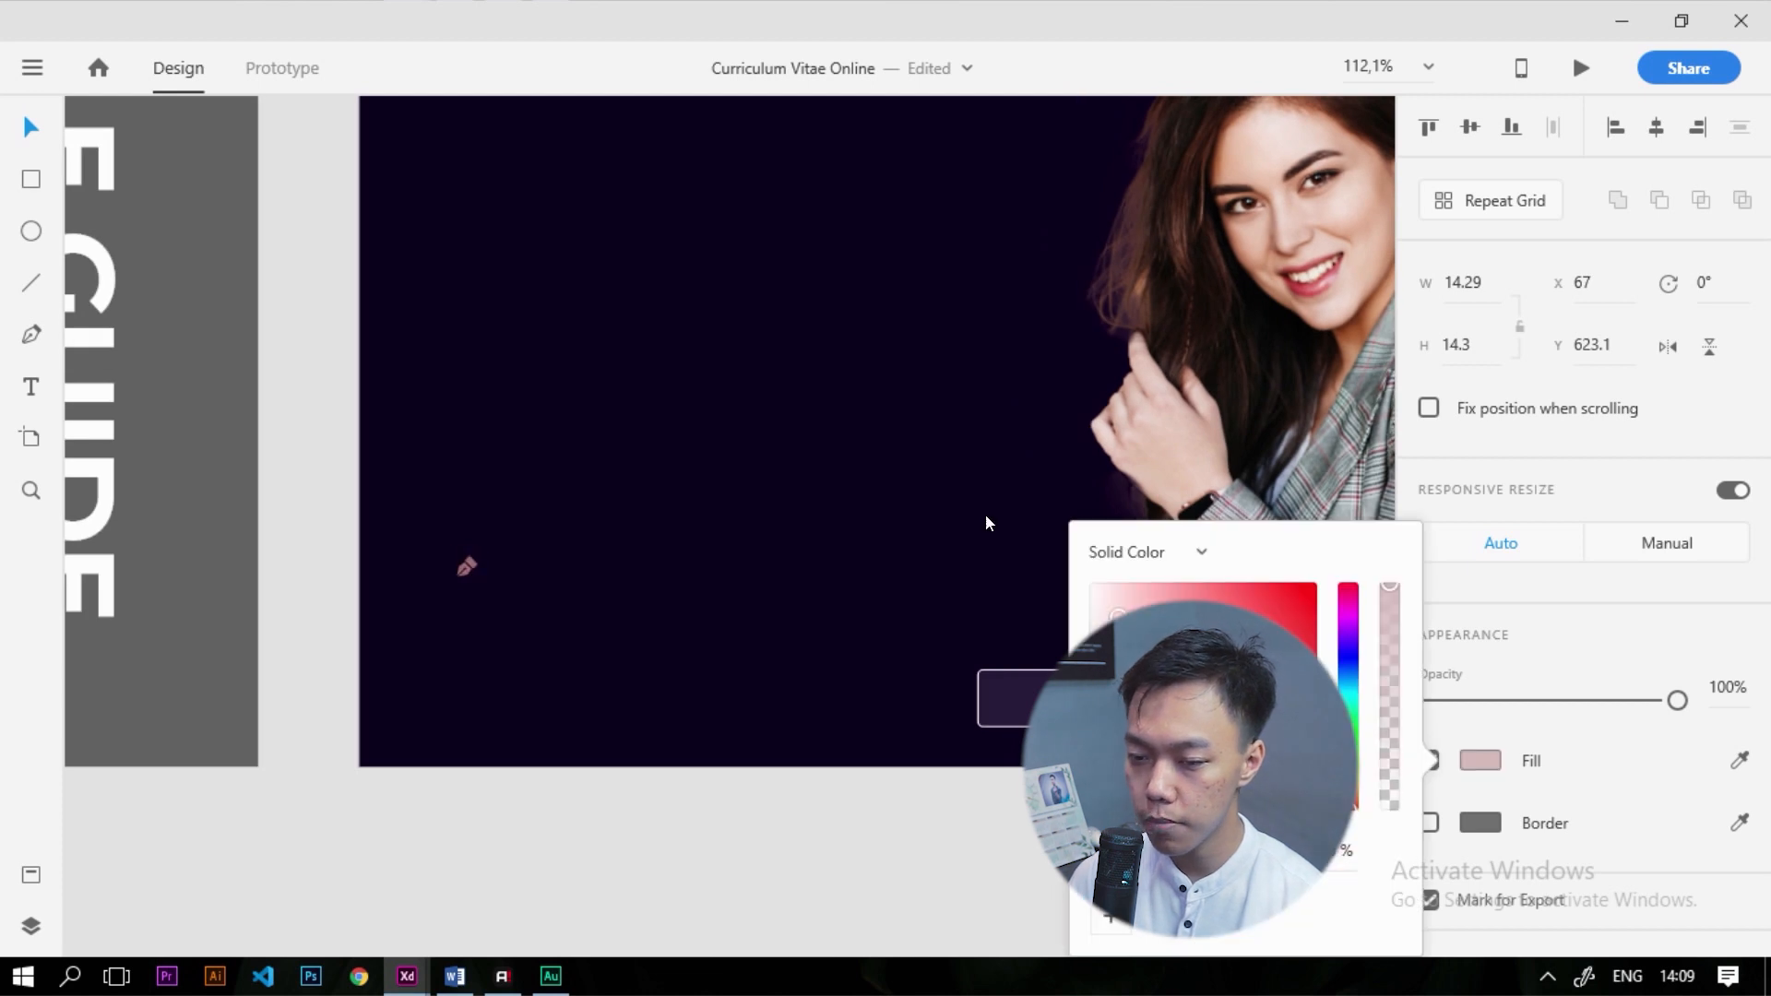
left_click(462, 567)
Position the white pen icon at the left end of the UIX Designer button
left_click_drag(996, 698, 1006, 697)
scroll(1024, 694, "up", 5)
left_click_drag(731, 701, 707, 700)
scroll(735, 722, "up", 4)
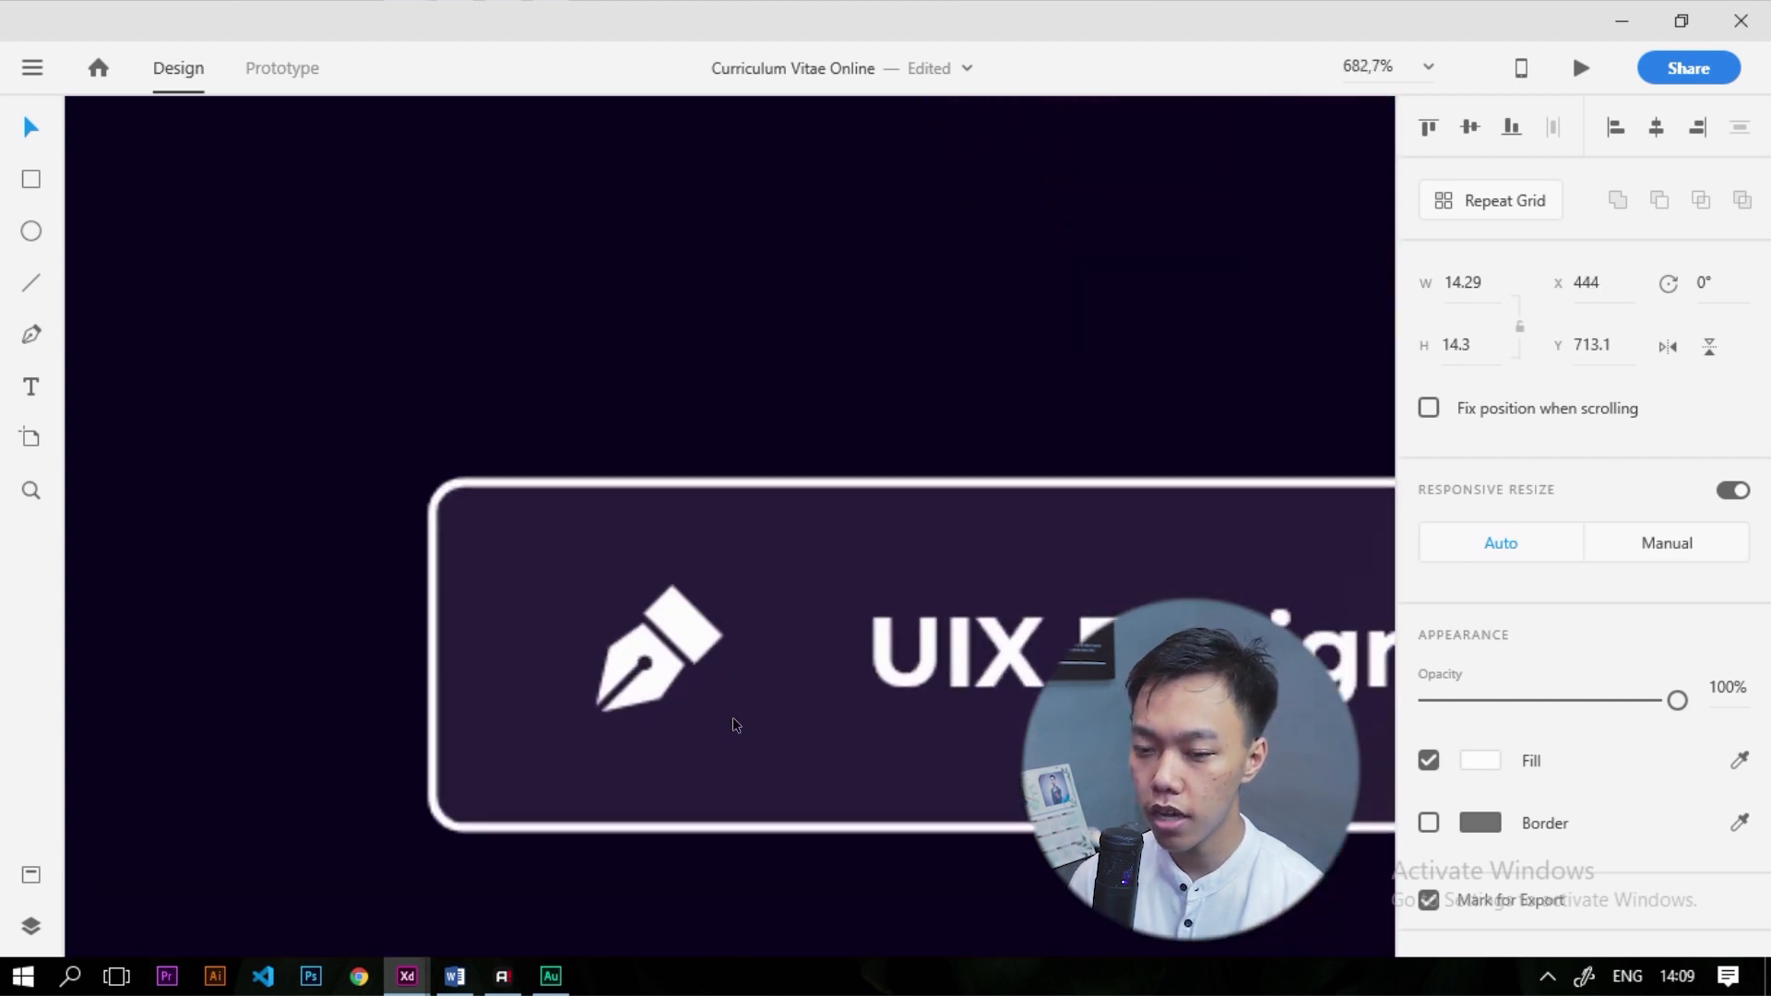
scroll(732, 717, "up", 2)
key("r")
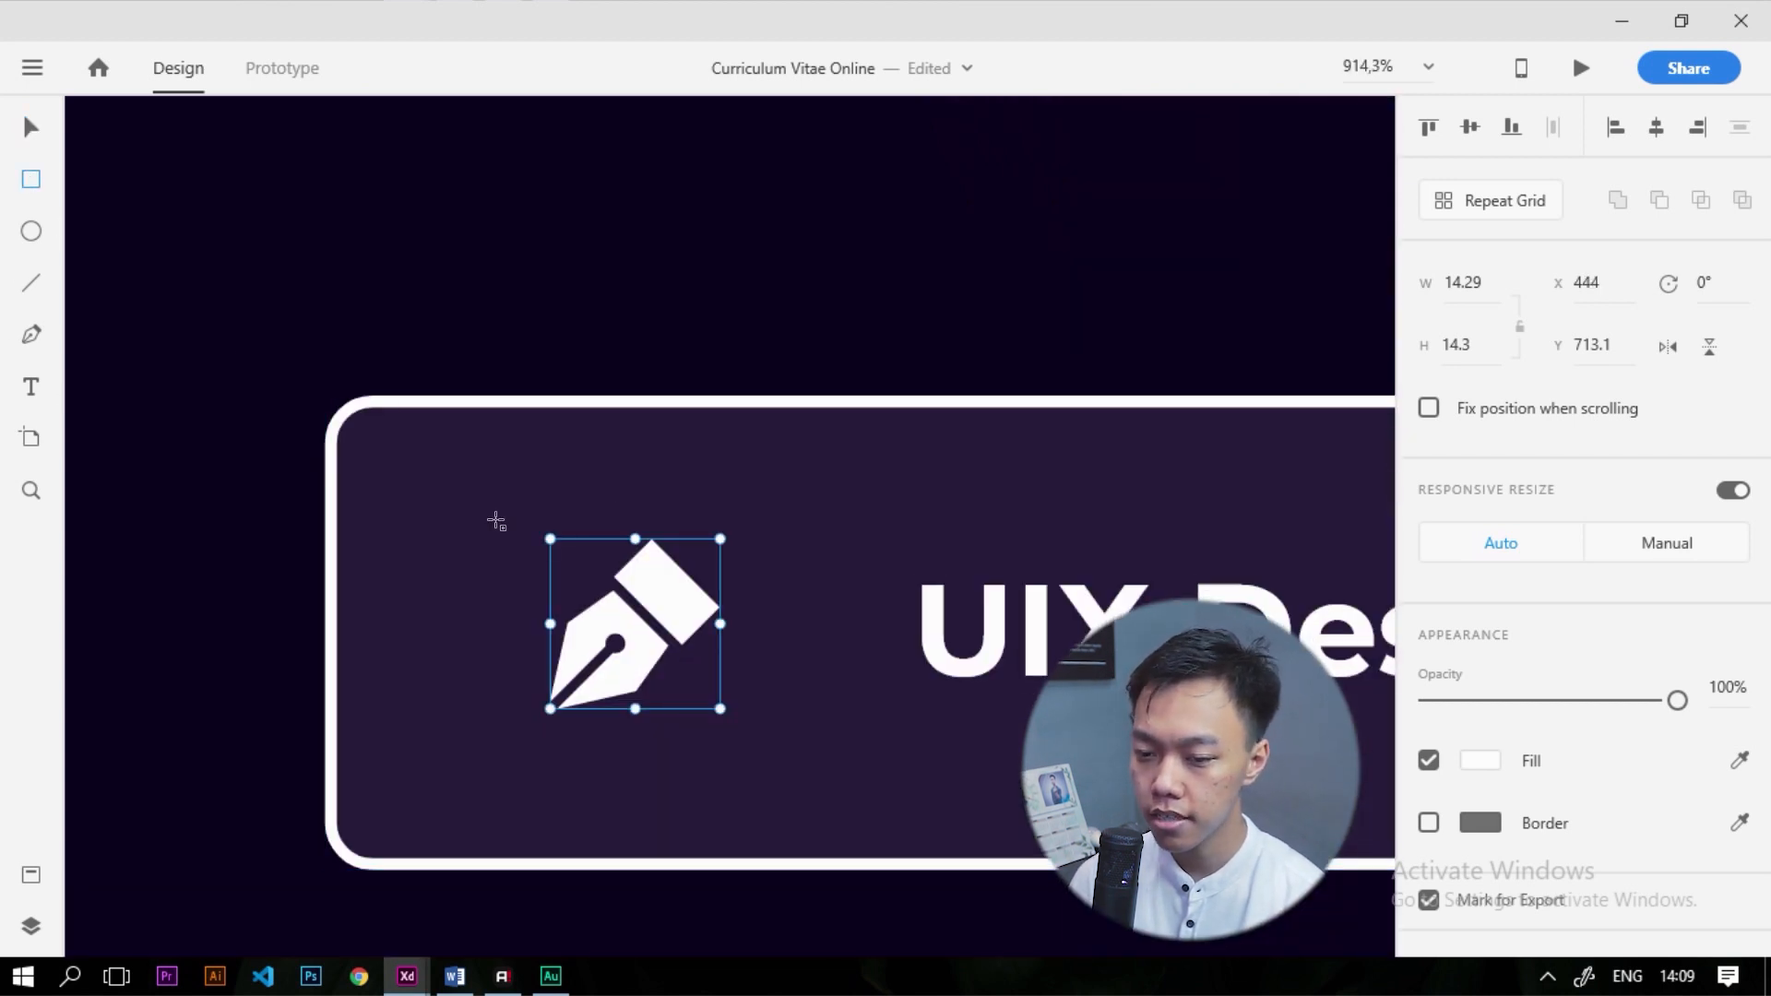
Draw a small rectangle over the pen icon with background blur and corner radius 2
mouse_move(428, 486)
left_mouse_down()
mouse_move(842, 790)
mouse_move(795, 751)
mouse_move(787, 787)
left_mouse_up()
scroll(1482, 791, "down", 4)
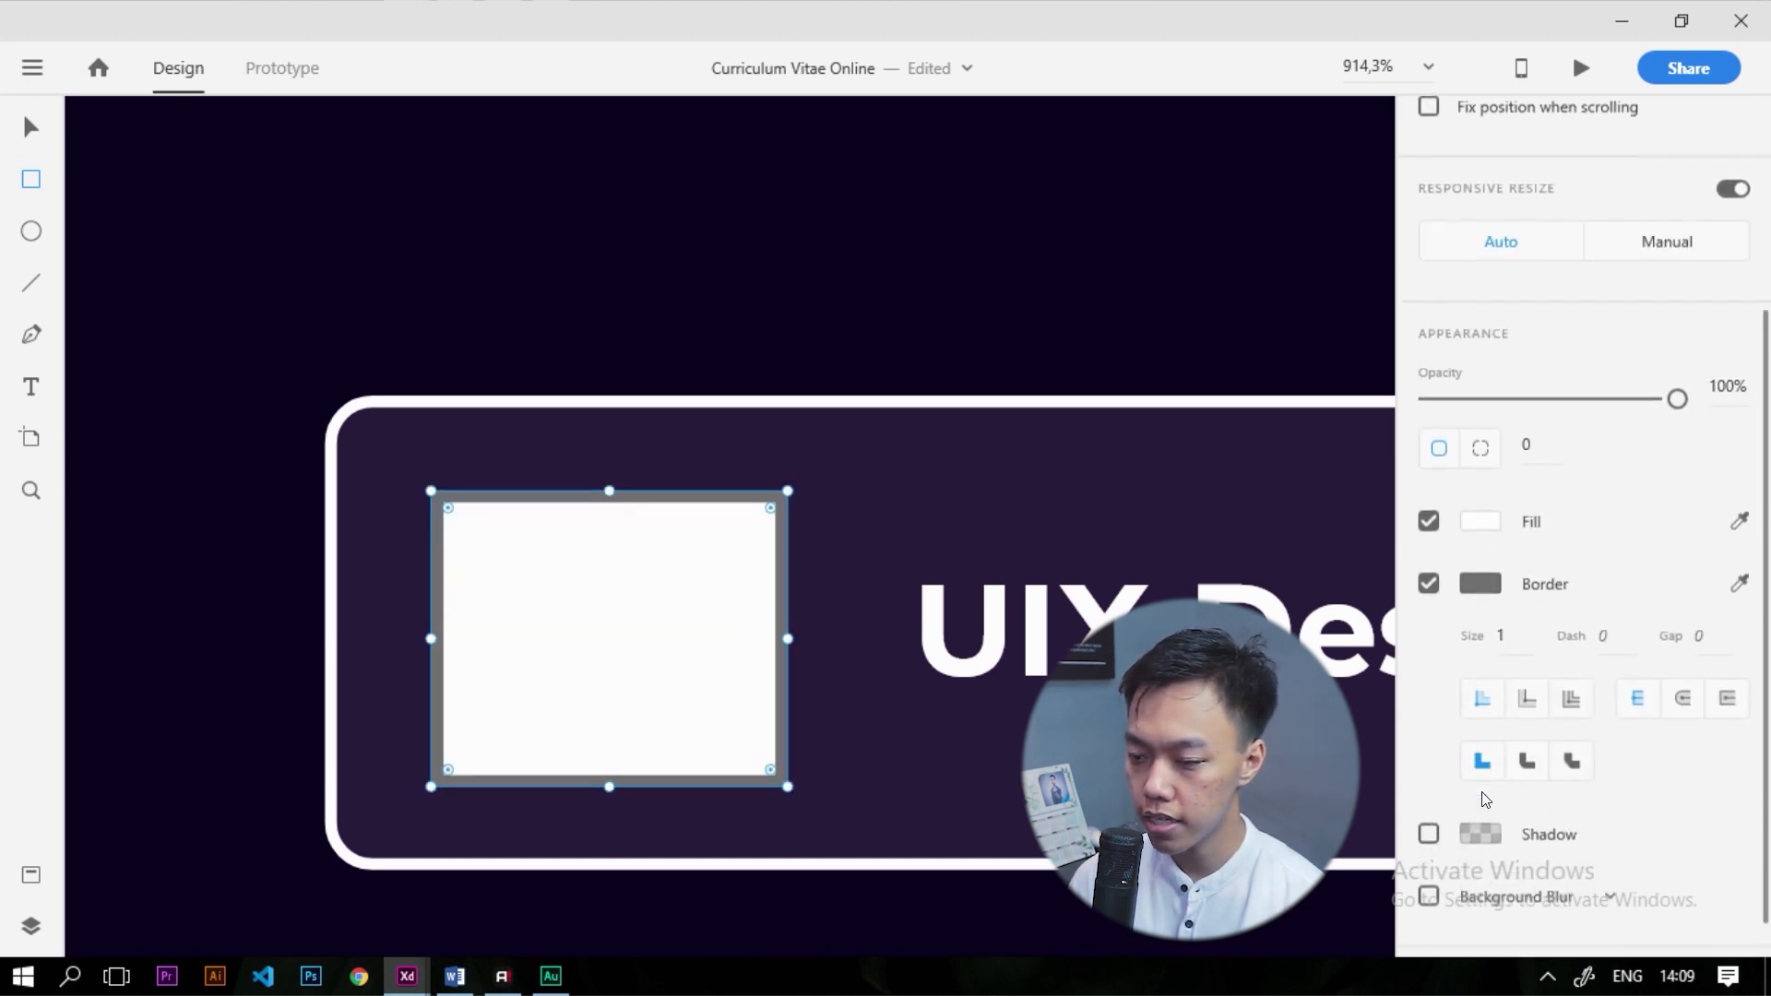
left_click(1429, 850)
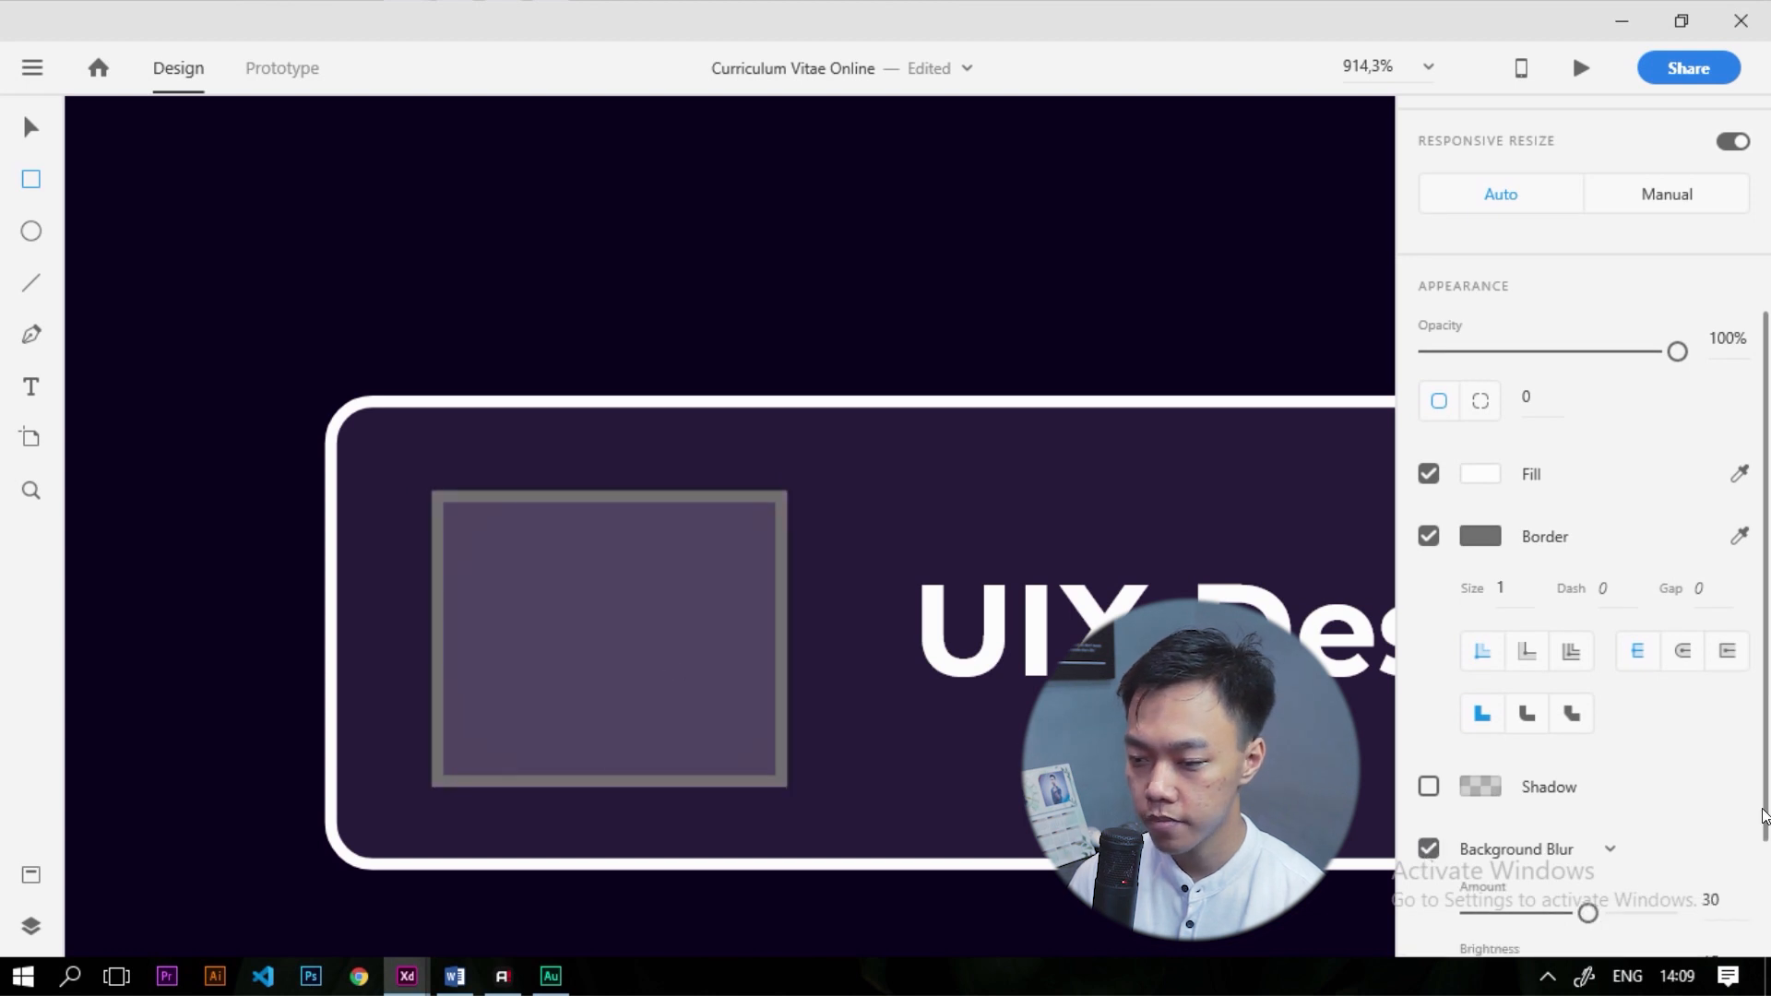
left_click(1480, 537)
left_click_drag(1129, 460, 946, 225)
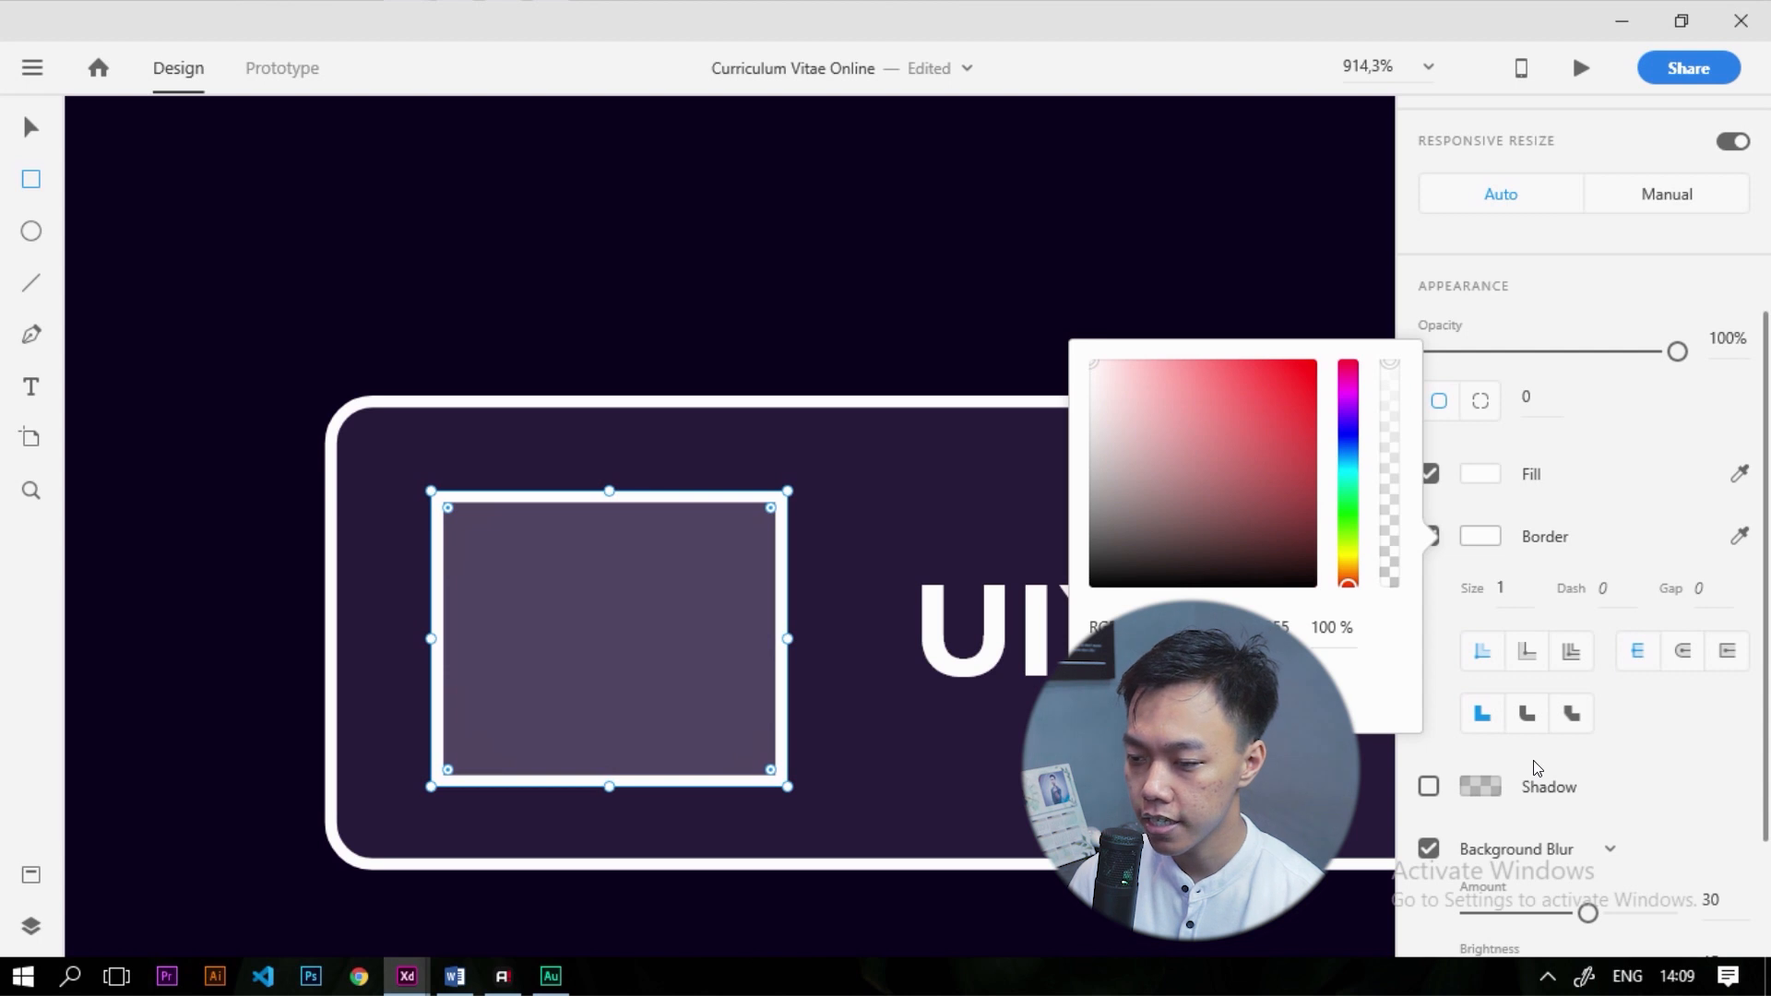
left_click(1679, 773)
left_click(1429, 537)
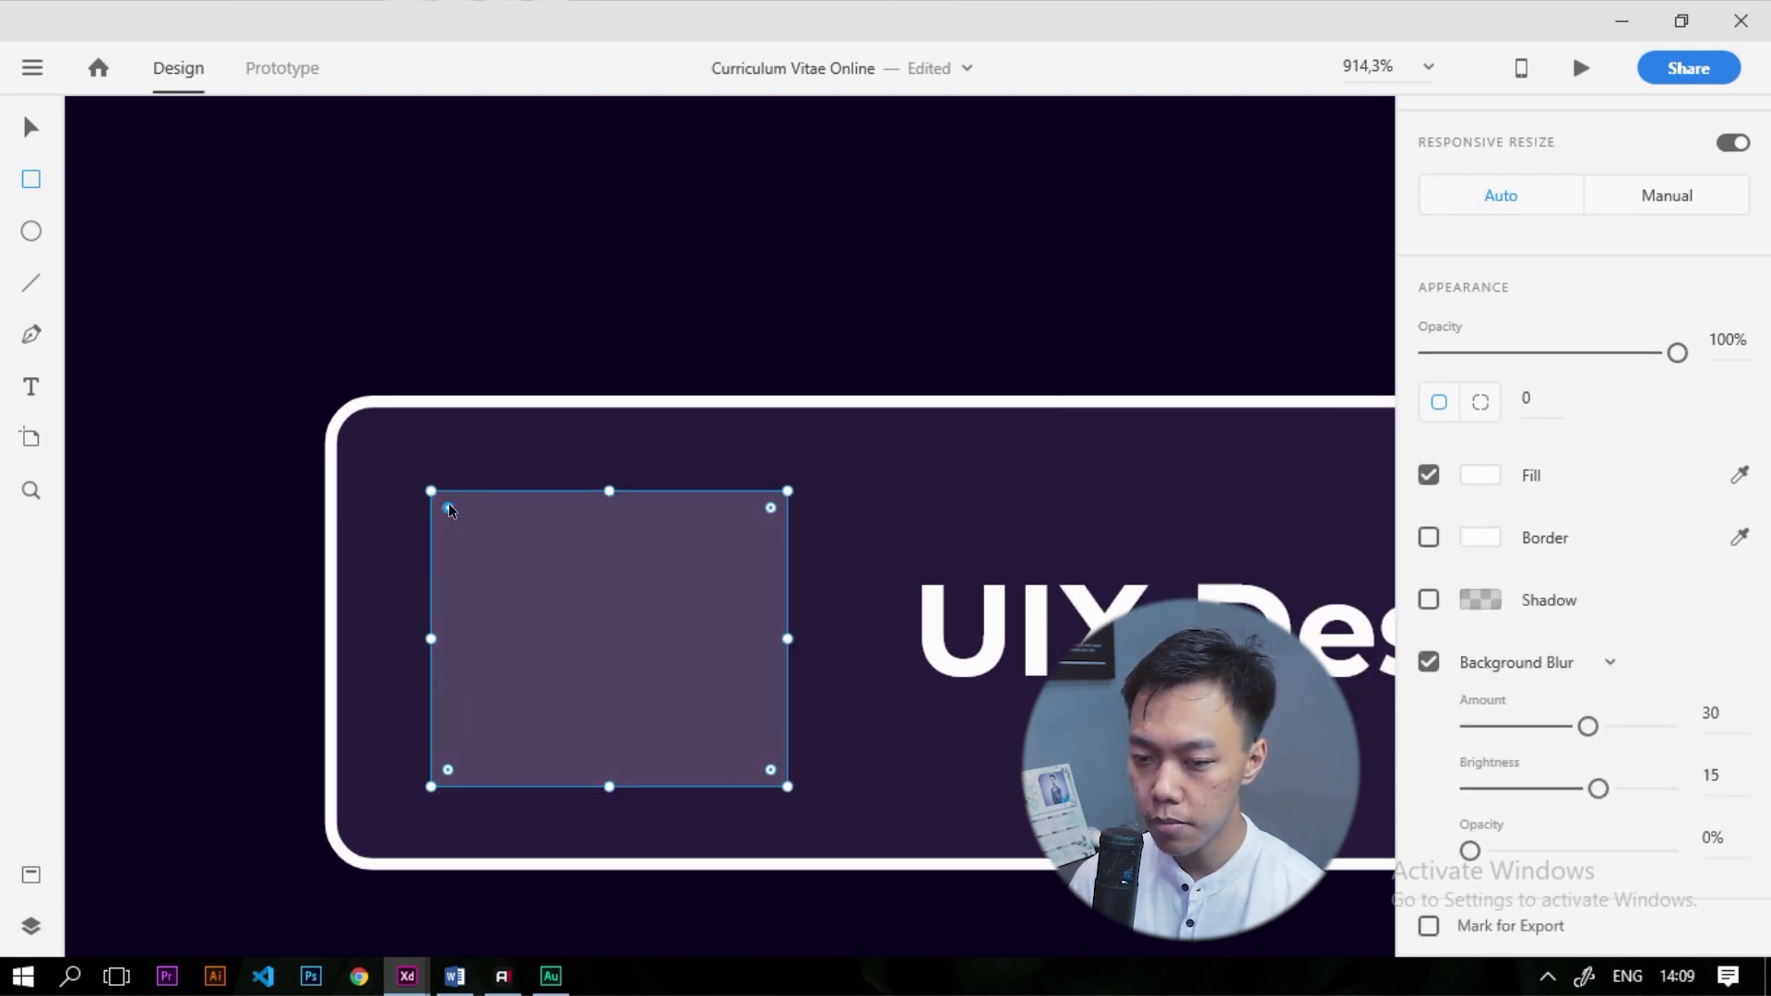
left_click_drag(448, 508, 457, 514)
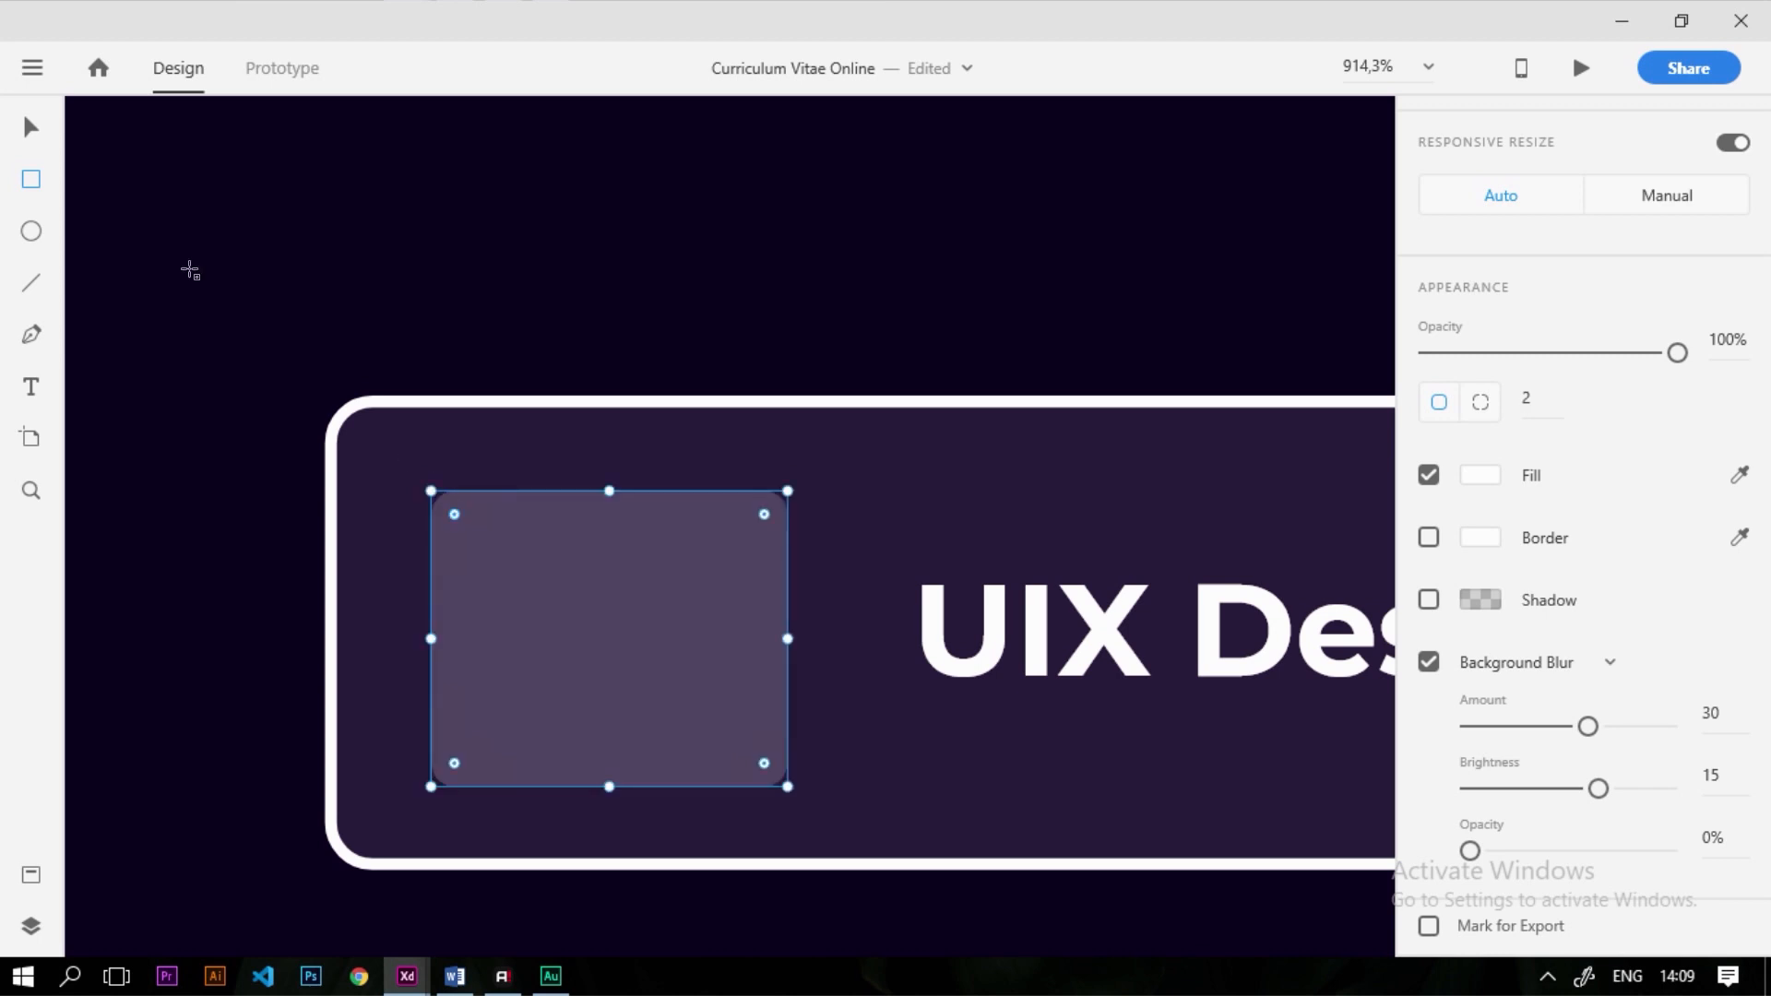
Put the rectangle behind the pen icon and centre the icon inside it
left_click_drag(644, 650, 630, 644)
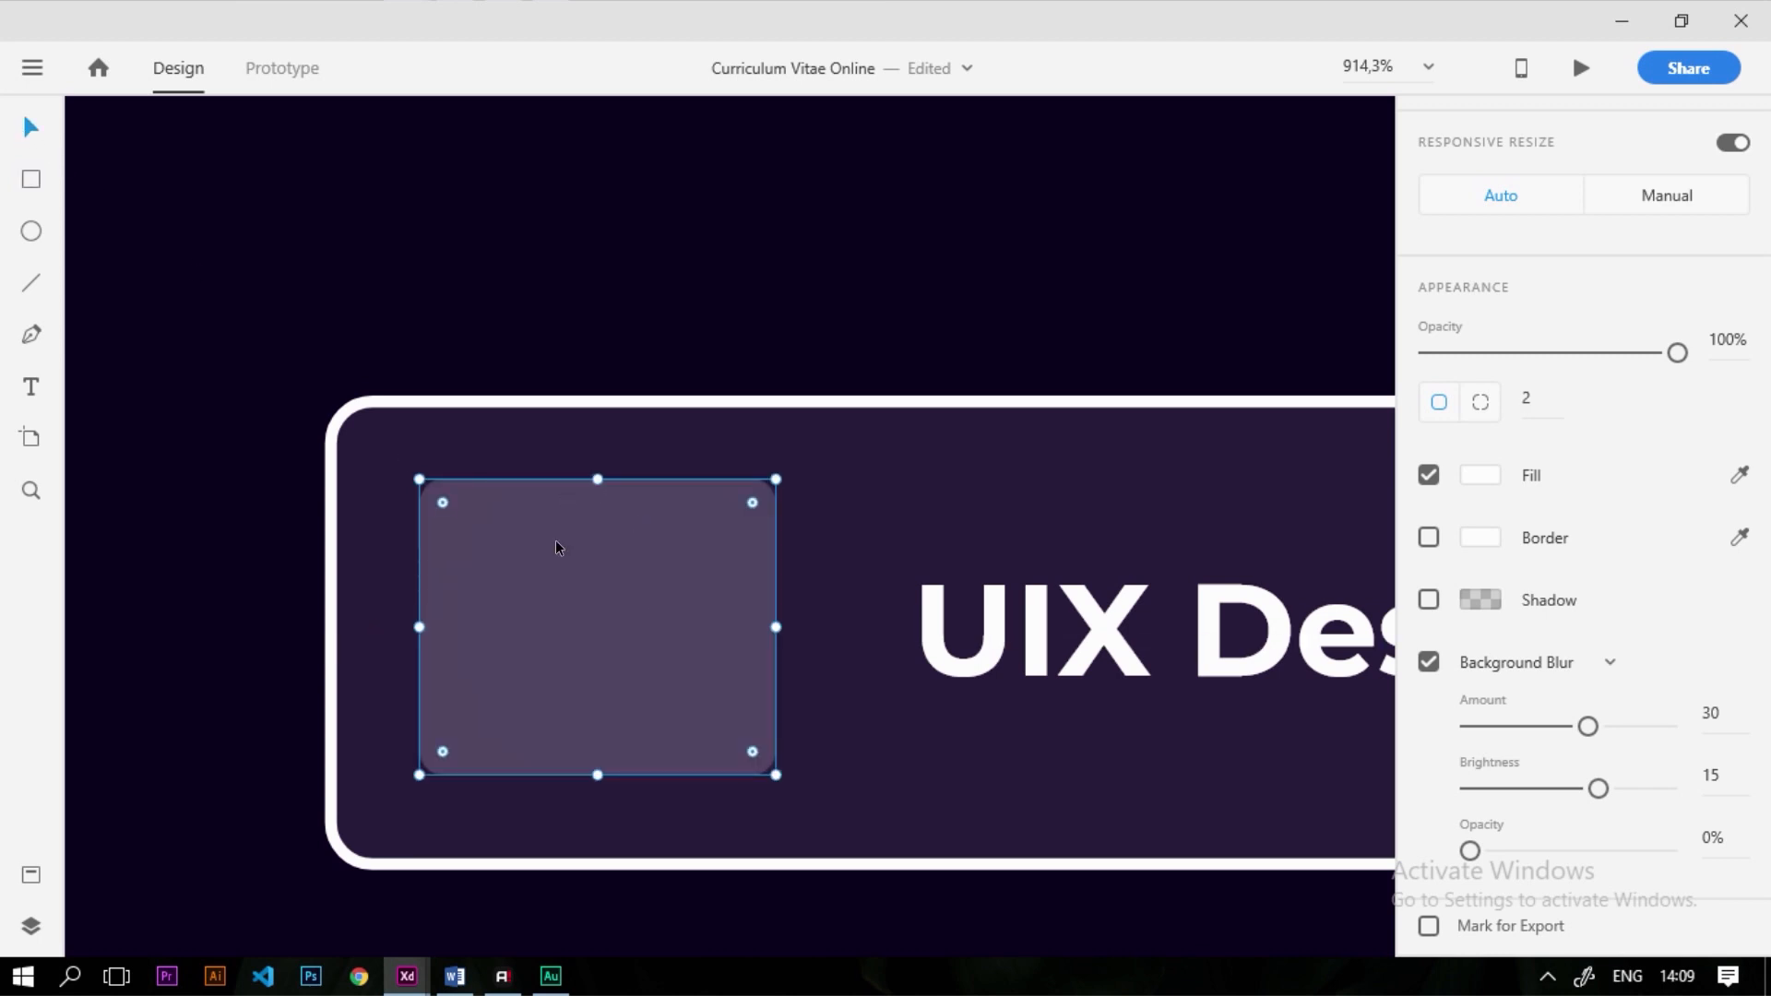
key("ctrl+v")
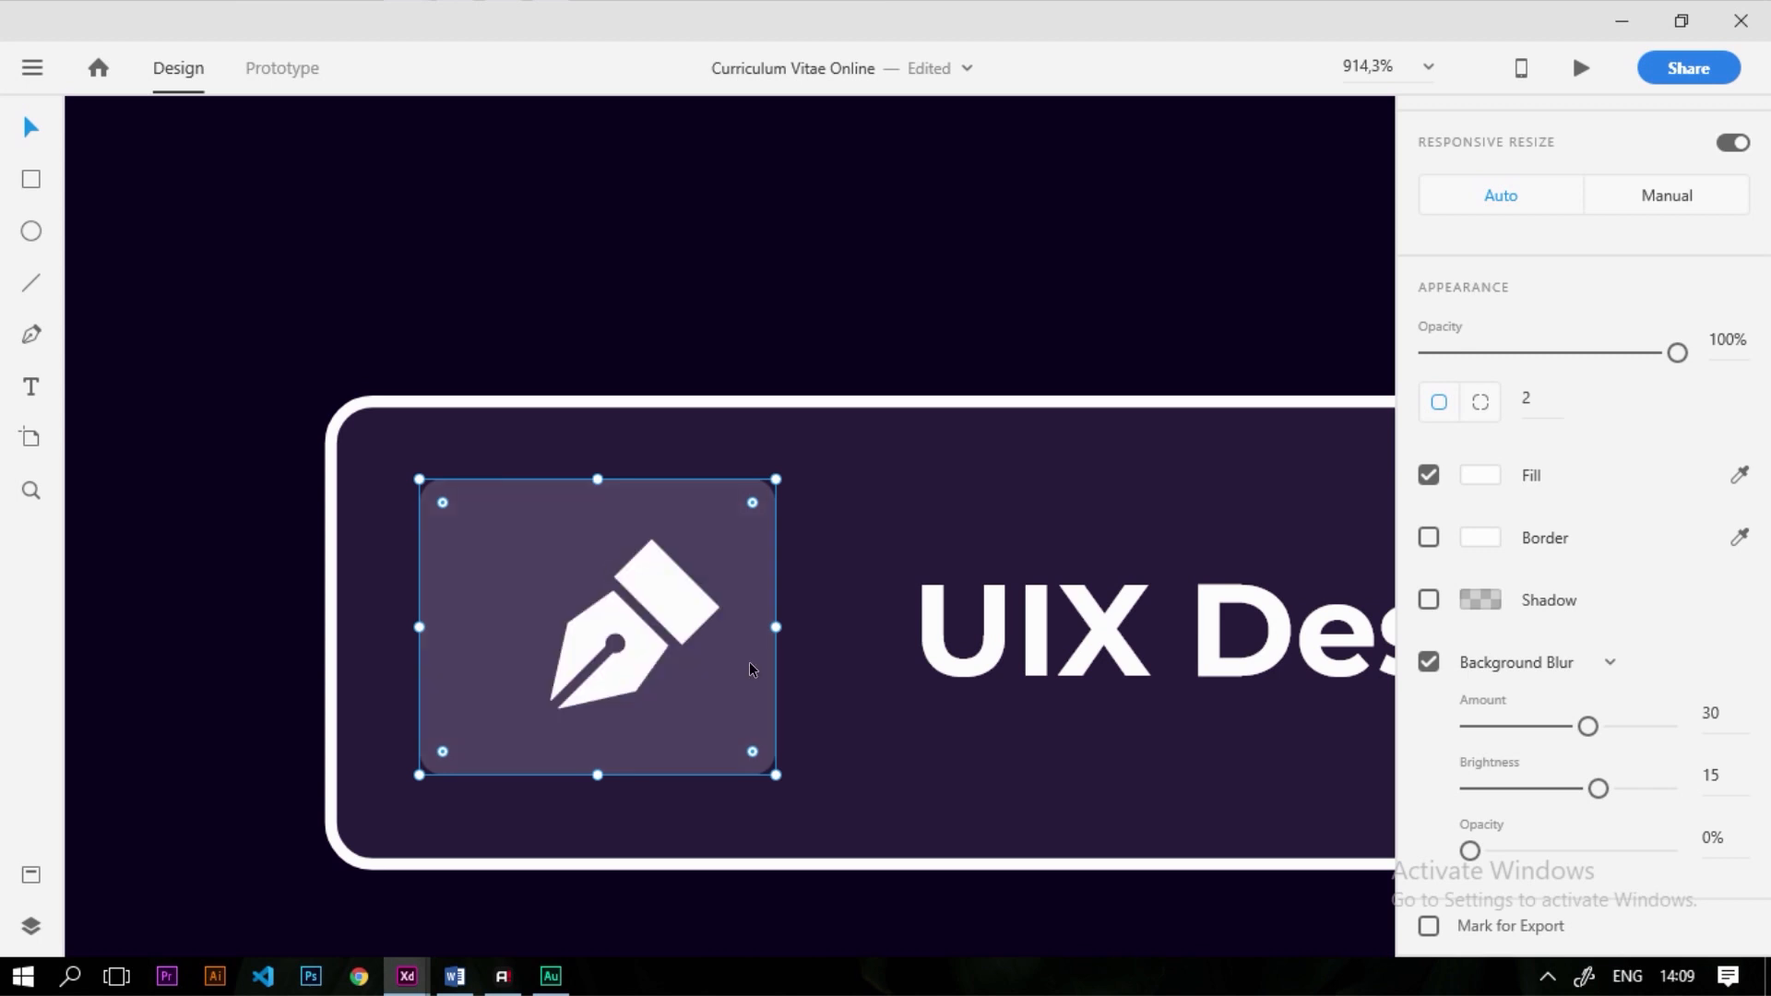
left_click(784, 732)
left_click(636, 659)
left_click_drag(636, 659, 602, 676)
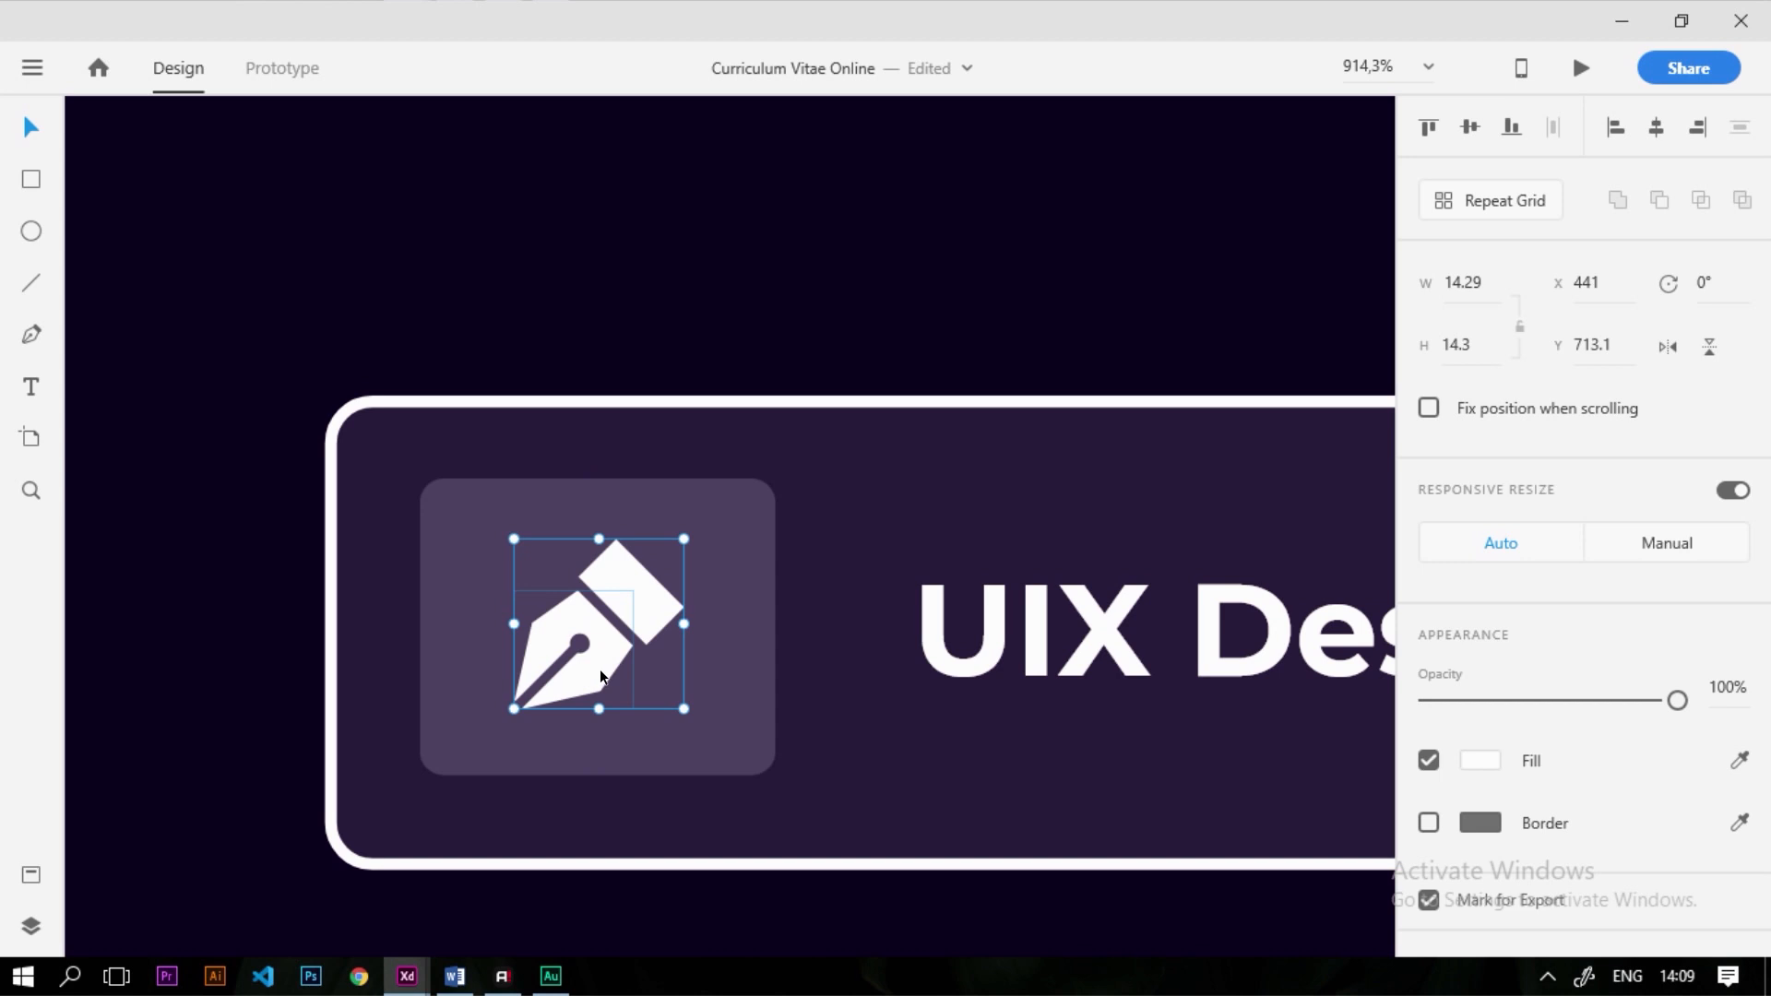
key("alt")
scroll(589, 623, "up", 3)
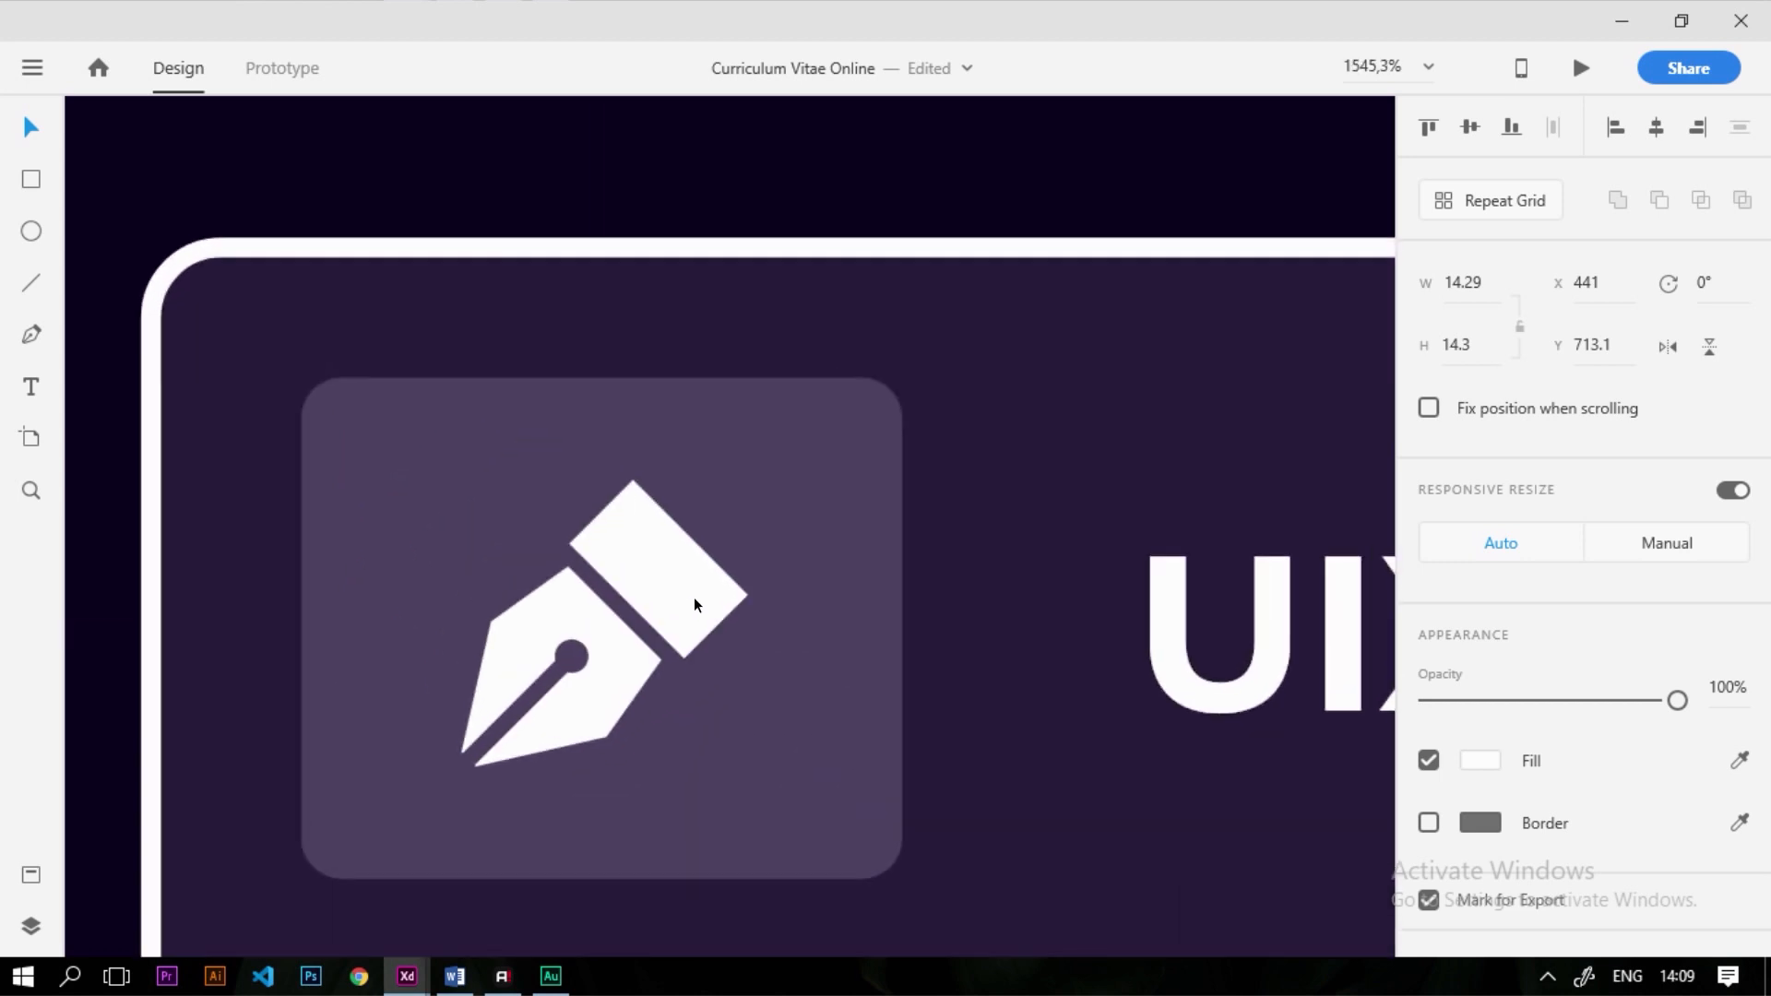
Outline the square, trim it to 28 × 24, and align it middle with the button
left_click(887, 468)
left_click(1430, 887)
scroll(1051, 646, "down", 10)
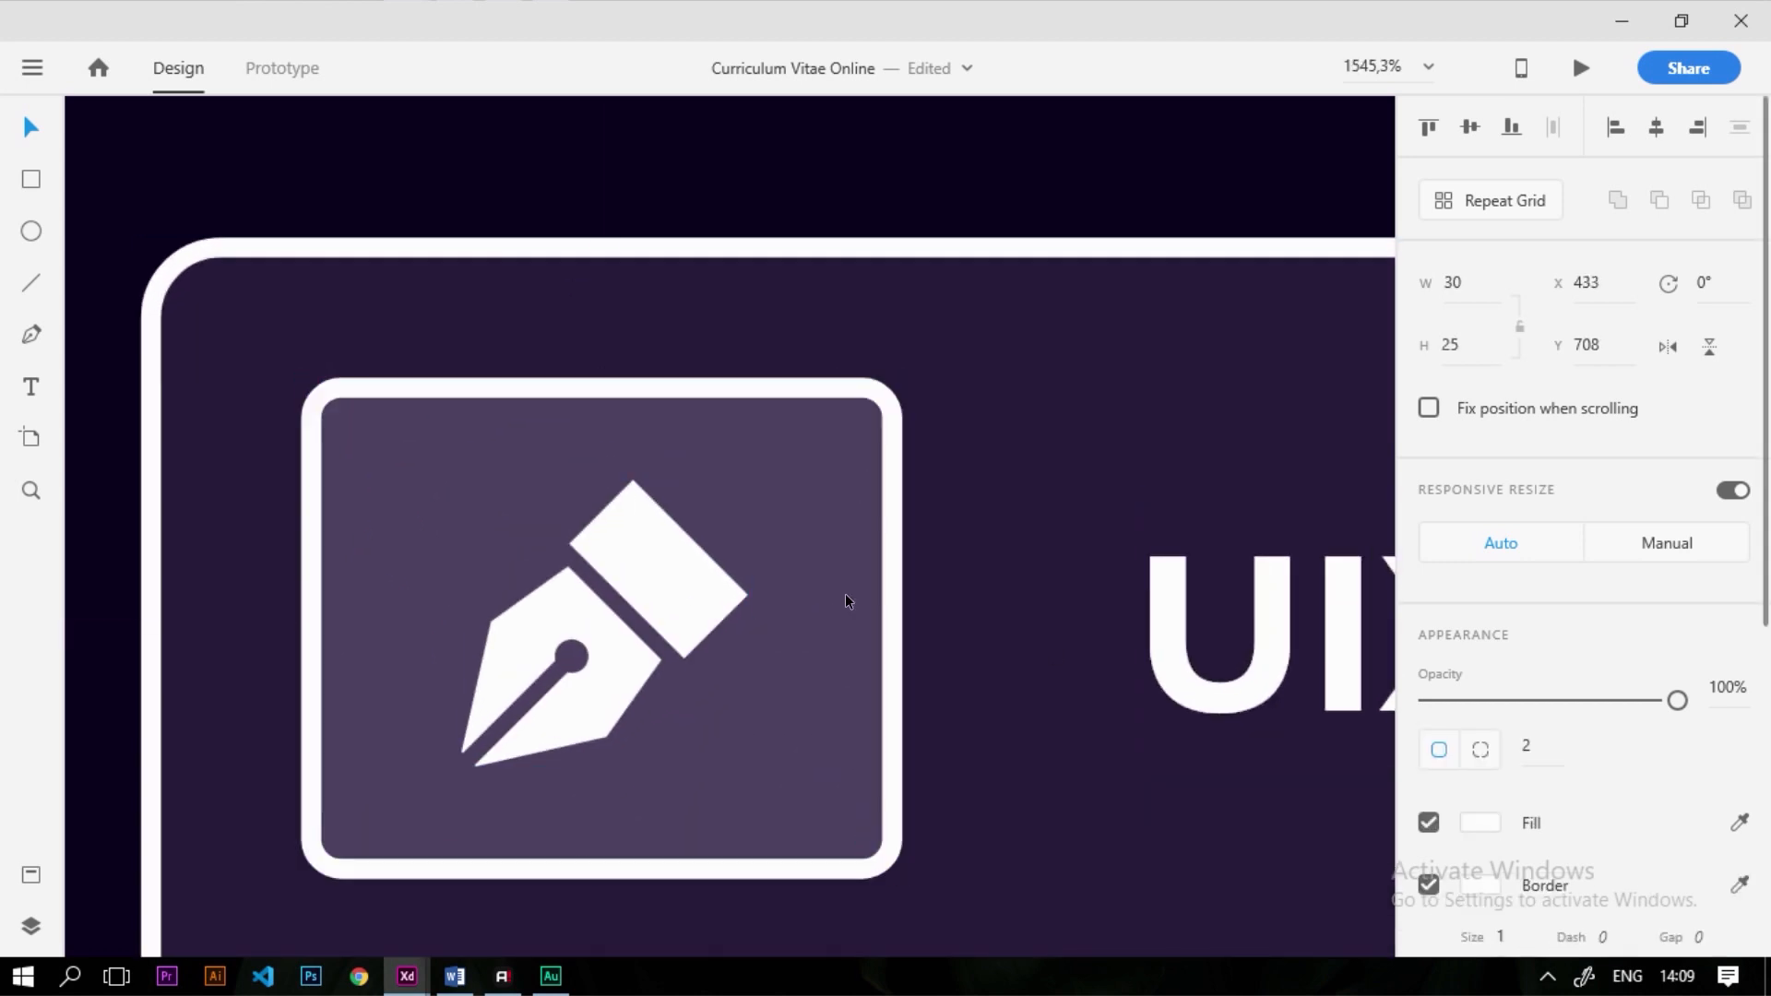
scroll(540, 518, "up", 8)
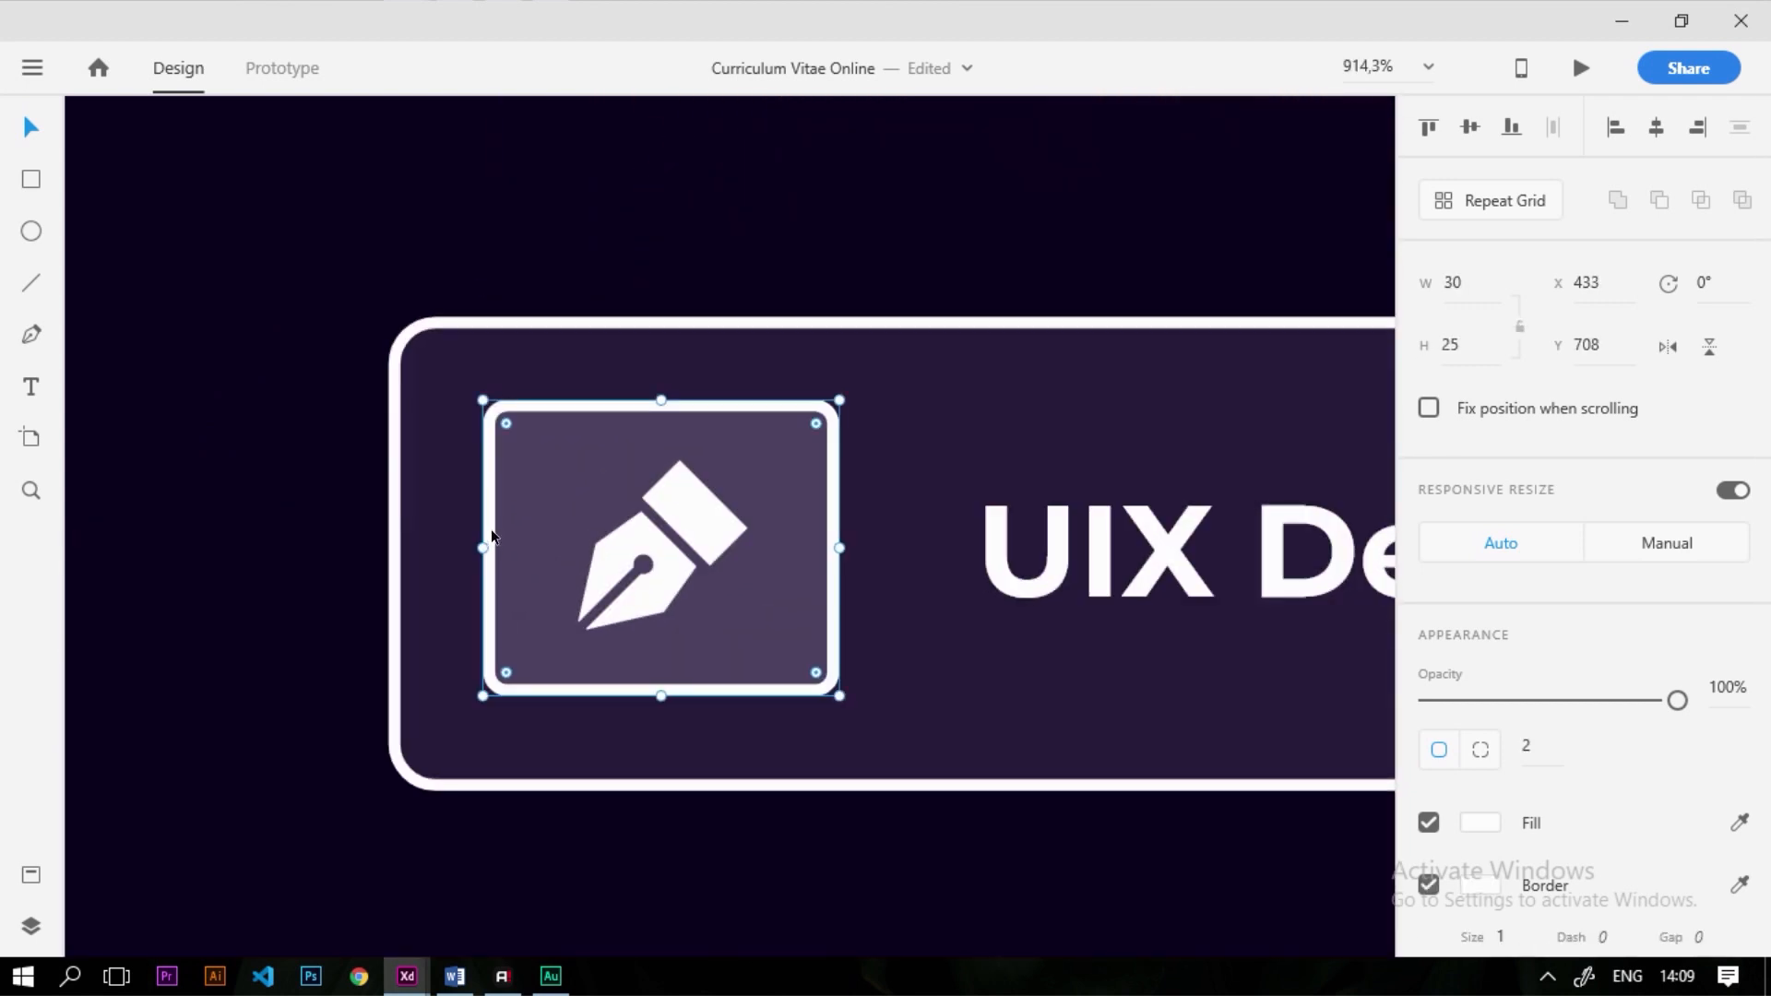
left_click_drag(479, 547, 507, 553)
left_click_drag(675, 397, 674, 411)
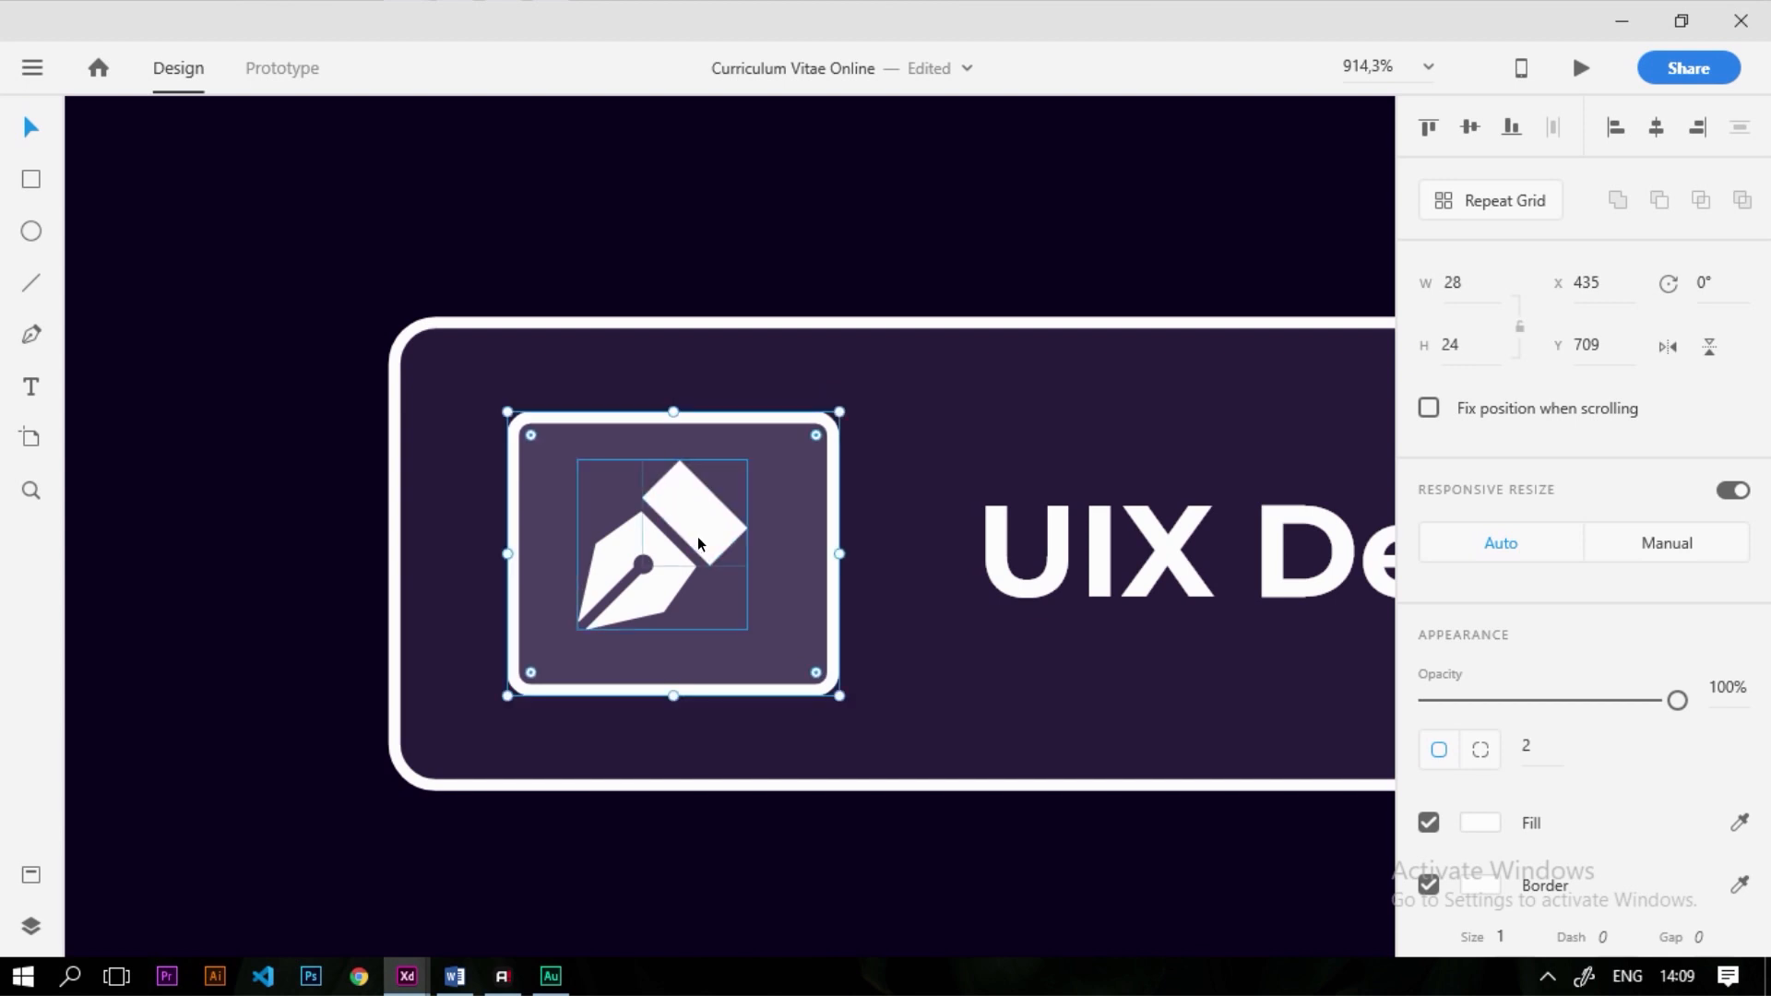
left_click(699, 538, "shift")
left_click(867, 511, "shift")
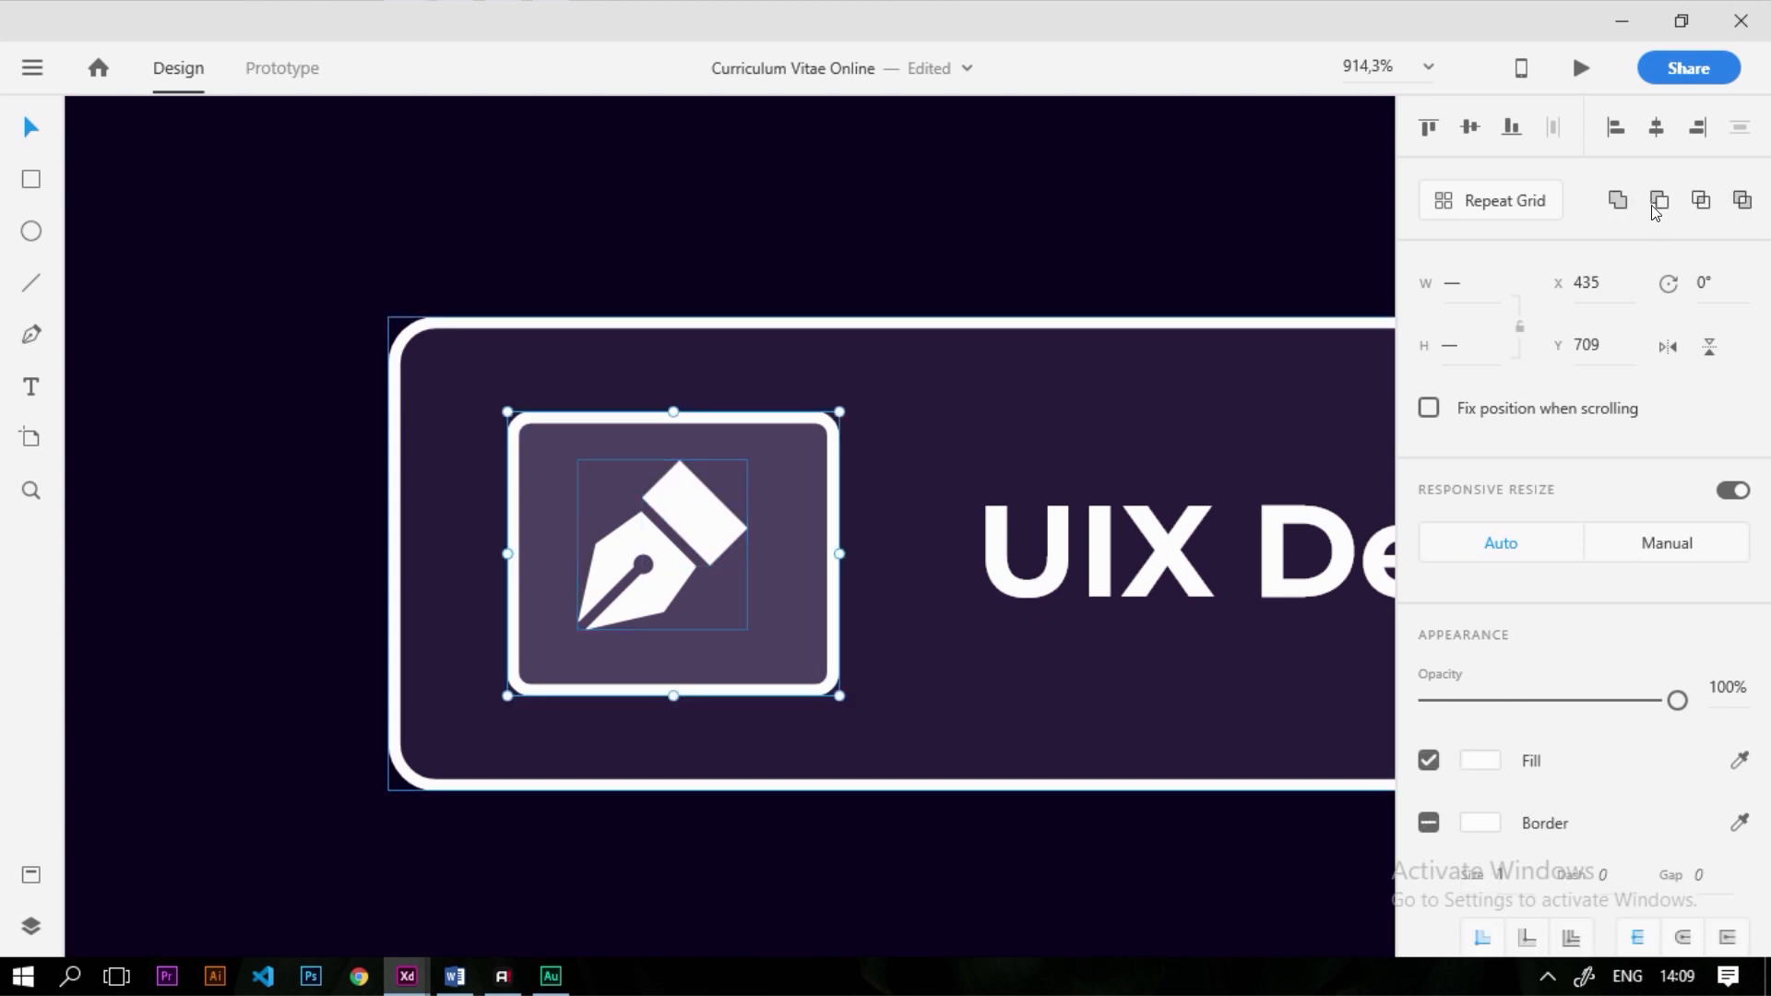
left_click(1470, 129)
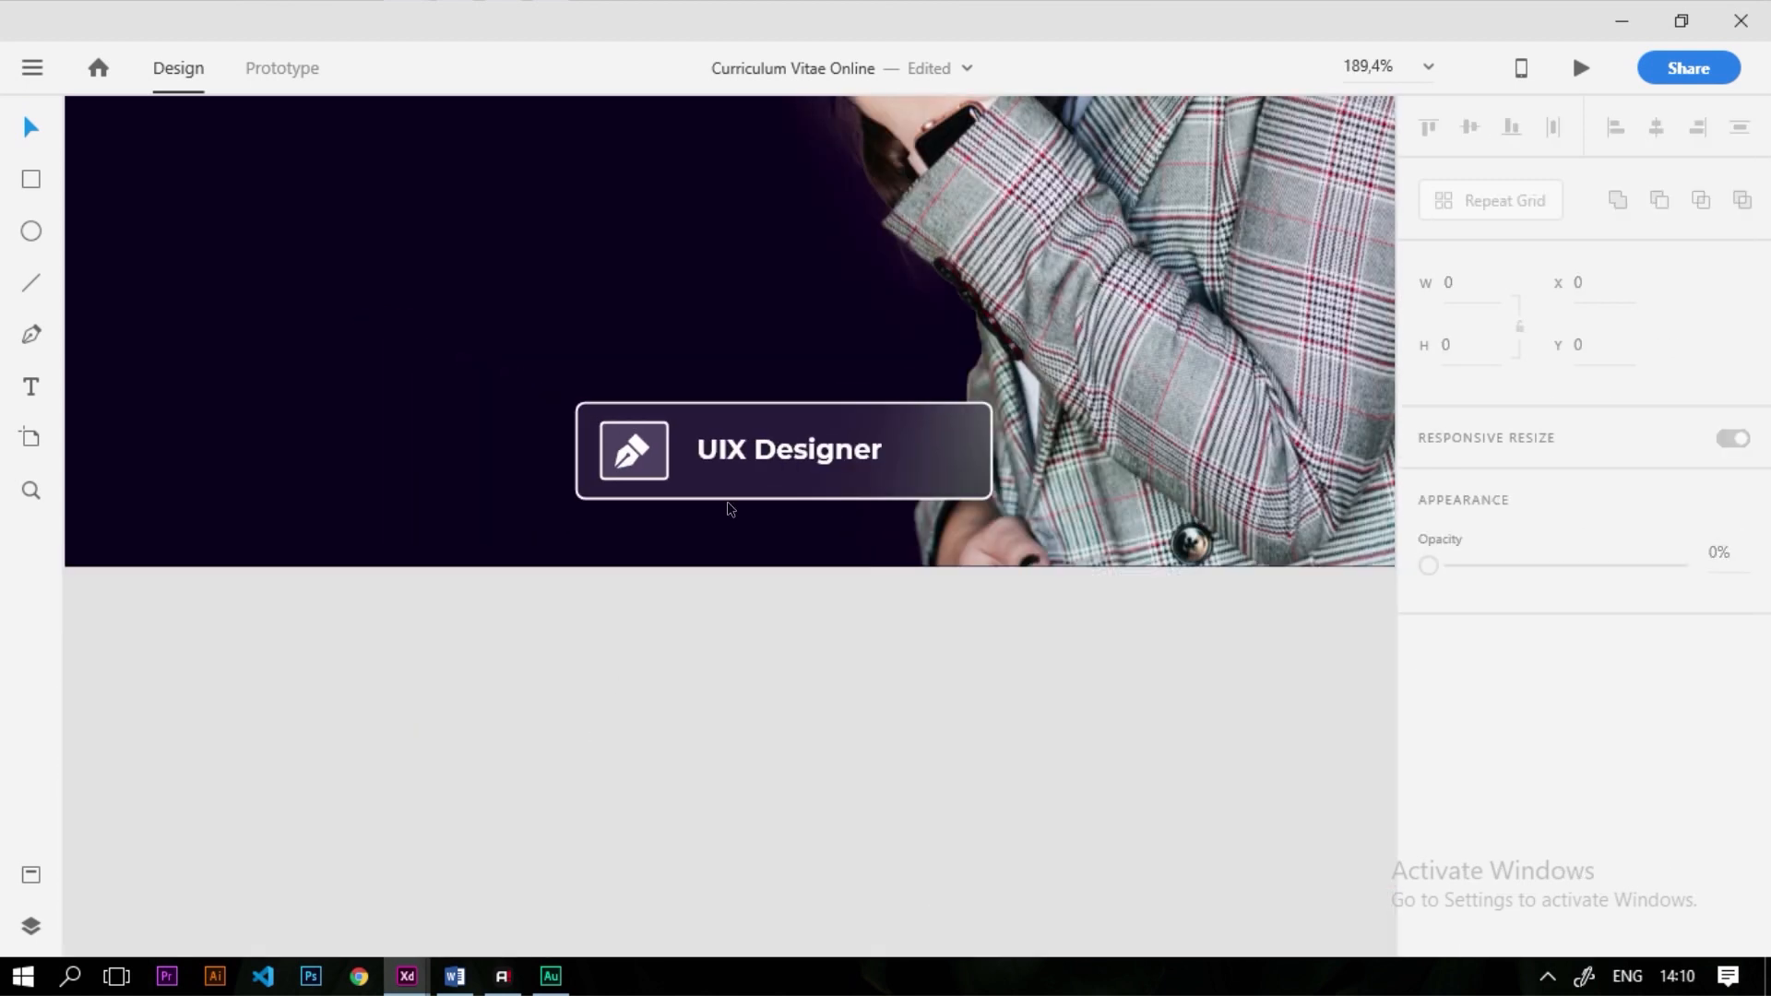
Nudge the icon box and UIX Designer text slightly left within the button
scroll(627, 452, "up", 5)
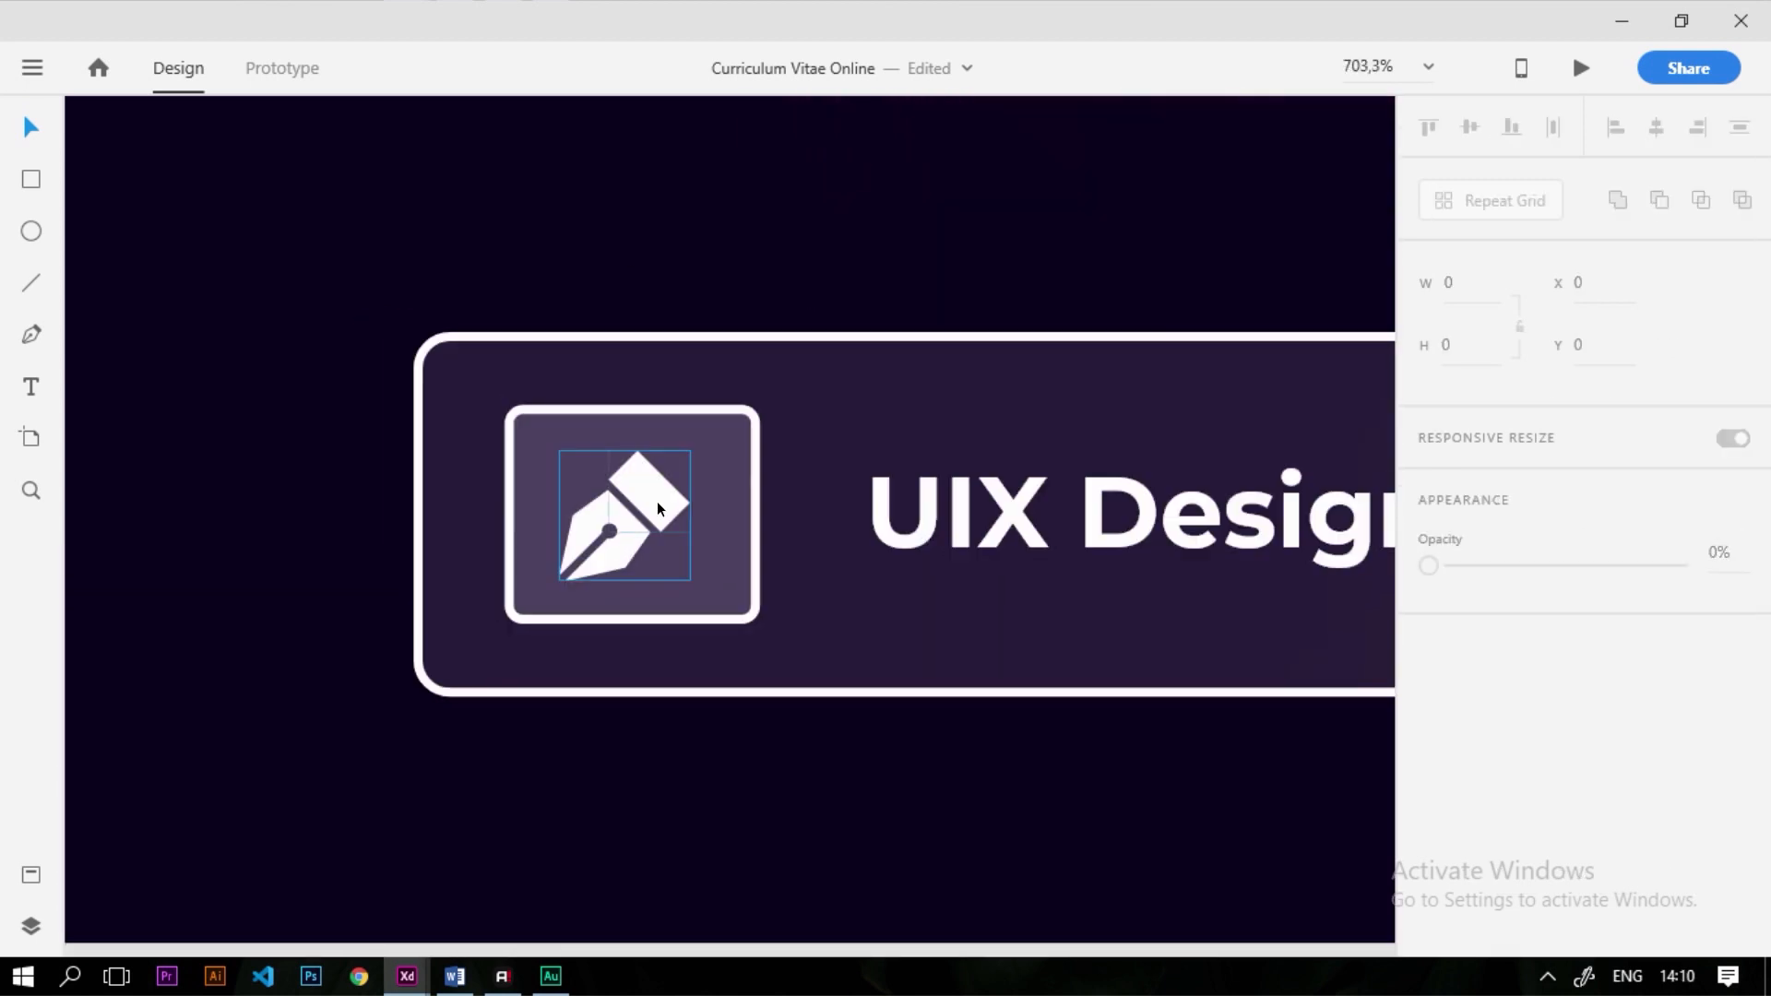
double_click(693, 467)
left_click_drag(725, 505, 716, 507)
left_click_drag(925, 527, 906, 525)
scroll(907, 531, "down", 6)
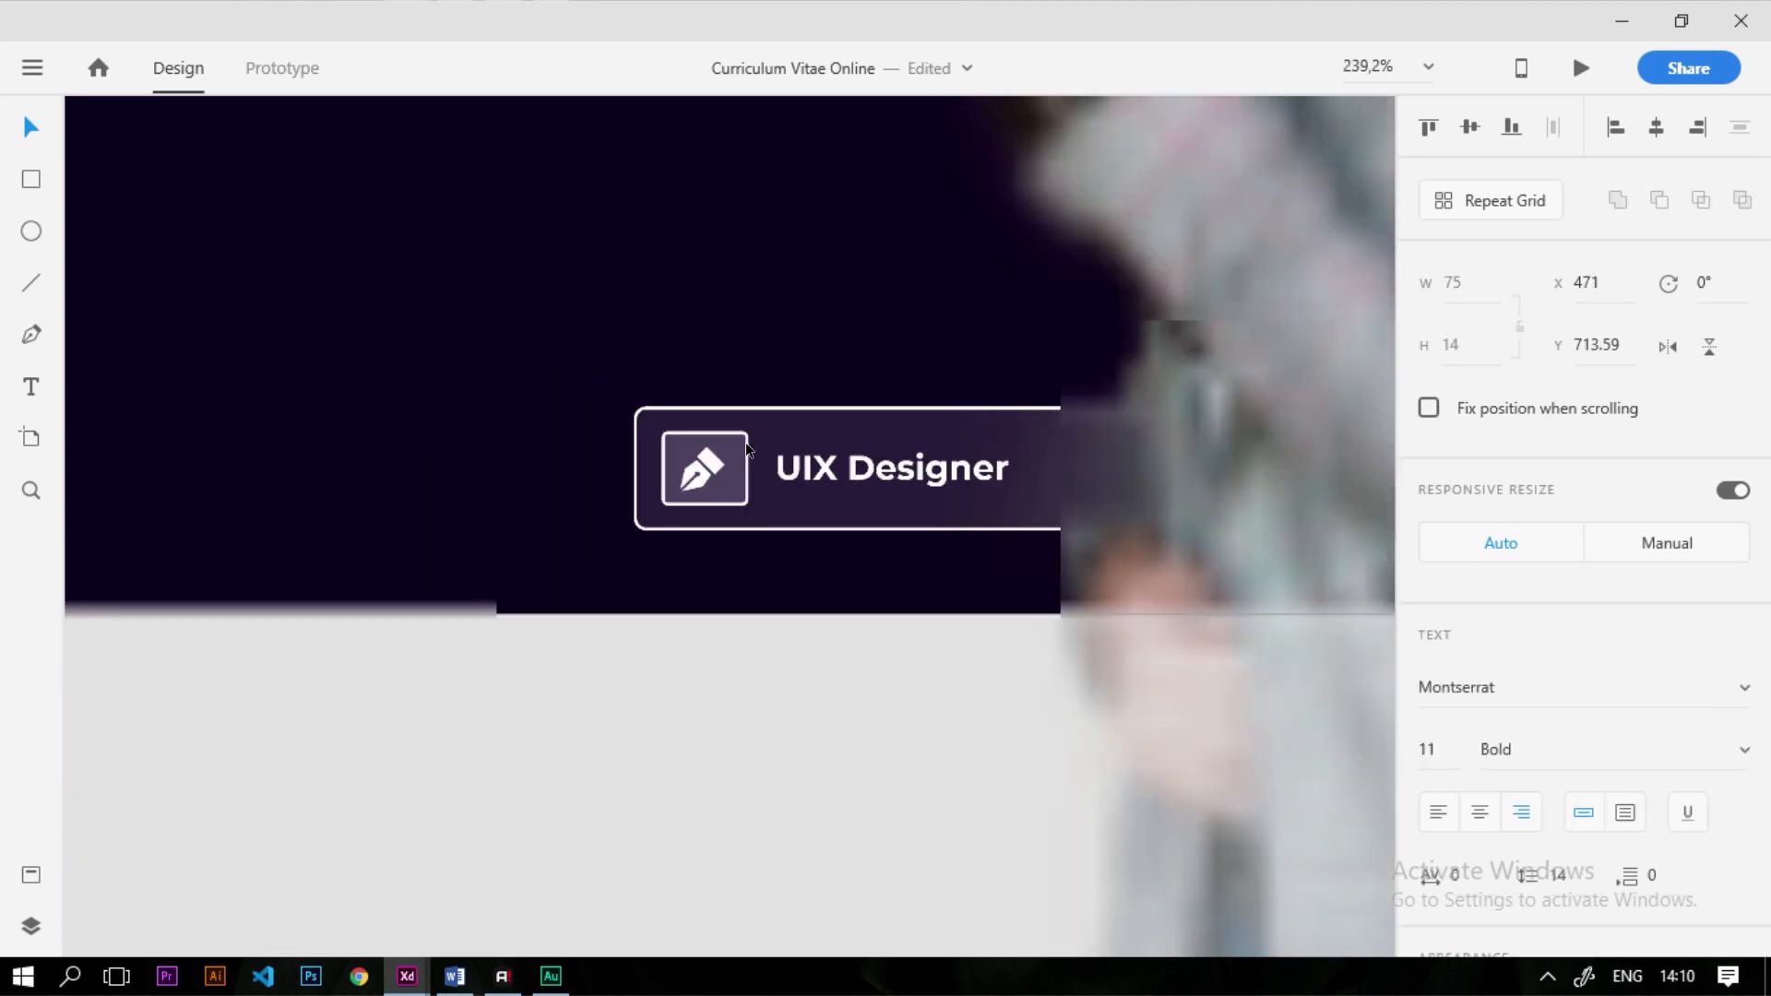
left_click(528, 660)
Duplicate the icon box and UIX Designer label as a second button to the right
left_click_drag(528, 683, 793, 383)
scroll(125, 477, "down", 3)
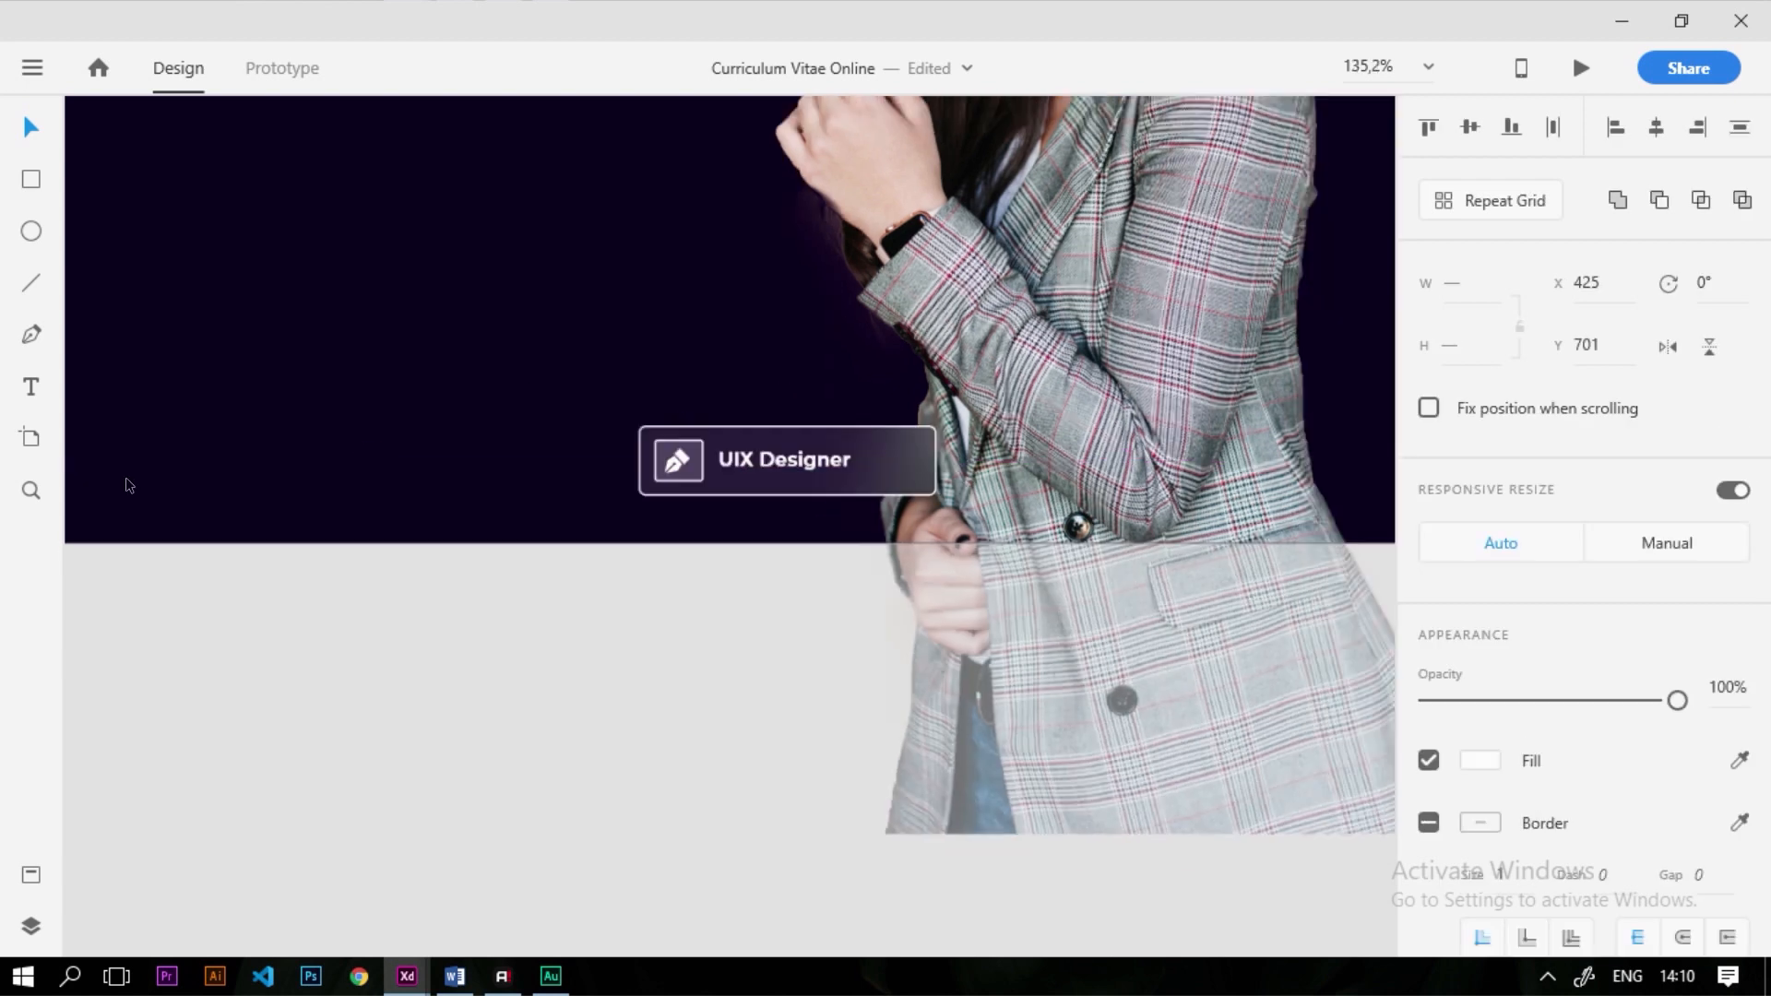
scroll(559, 502, "up", 3)
left_click_drag(456, 476, 824, 512)
scroll(824, 512, "down", 3)
scroll(757, 479, "up", 3)
Relabel the copy 'Frontend Developer', shift its text right, and delete its pen icon
double_click(793, 462)
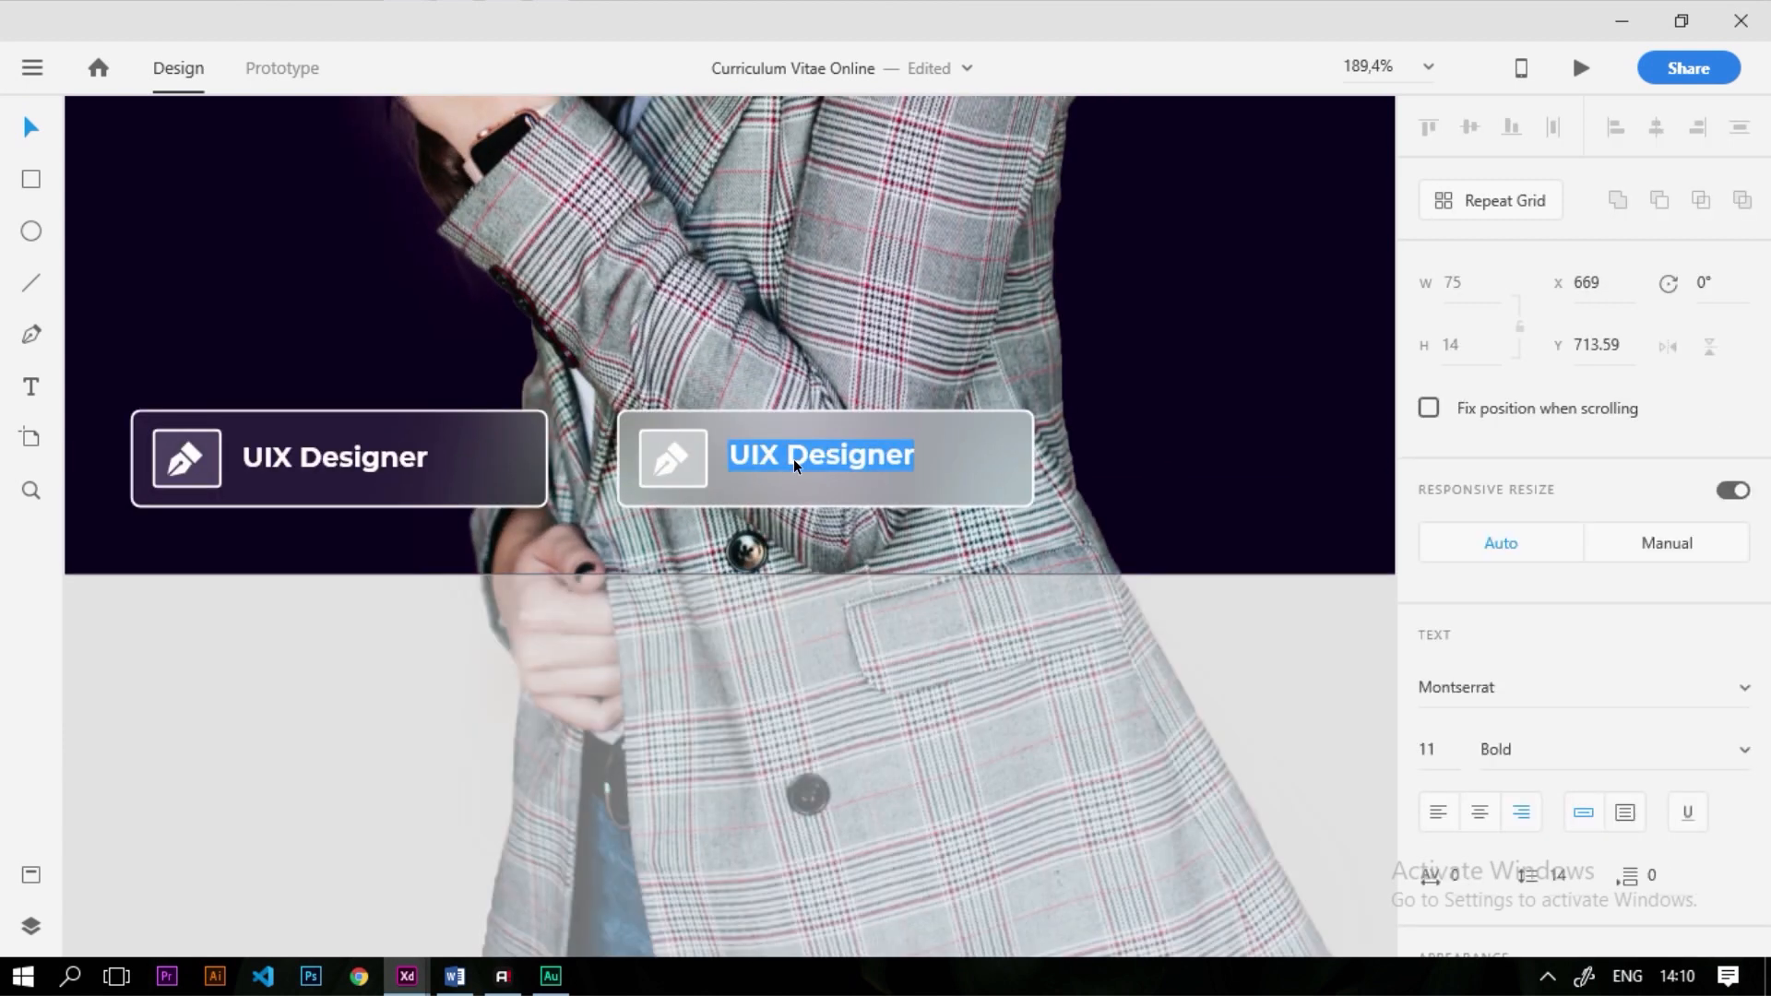
type("Fro")
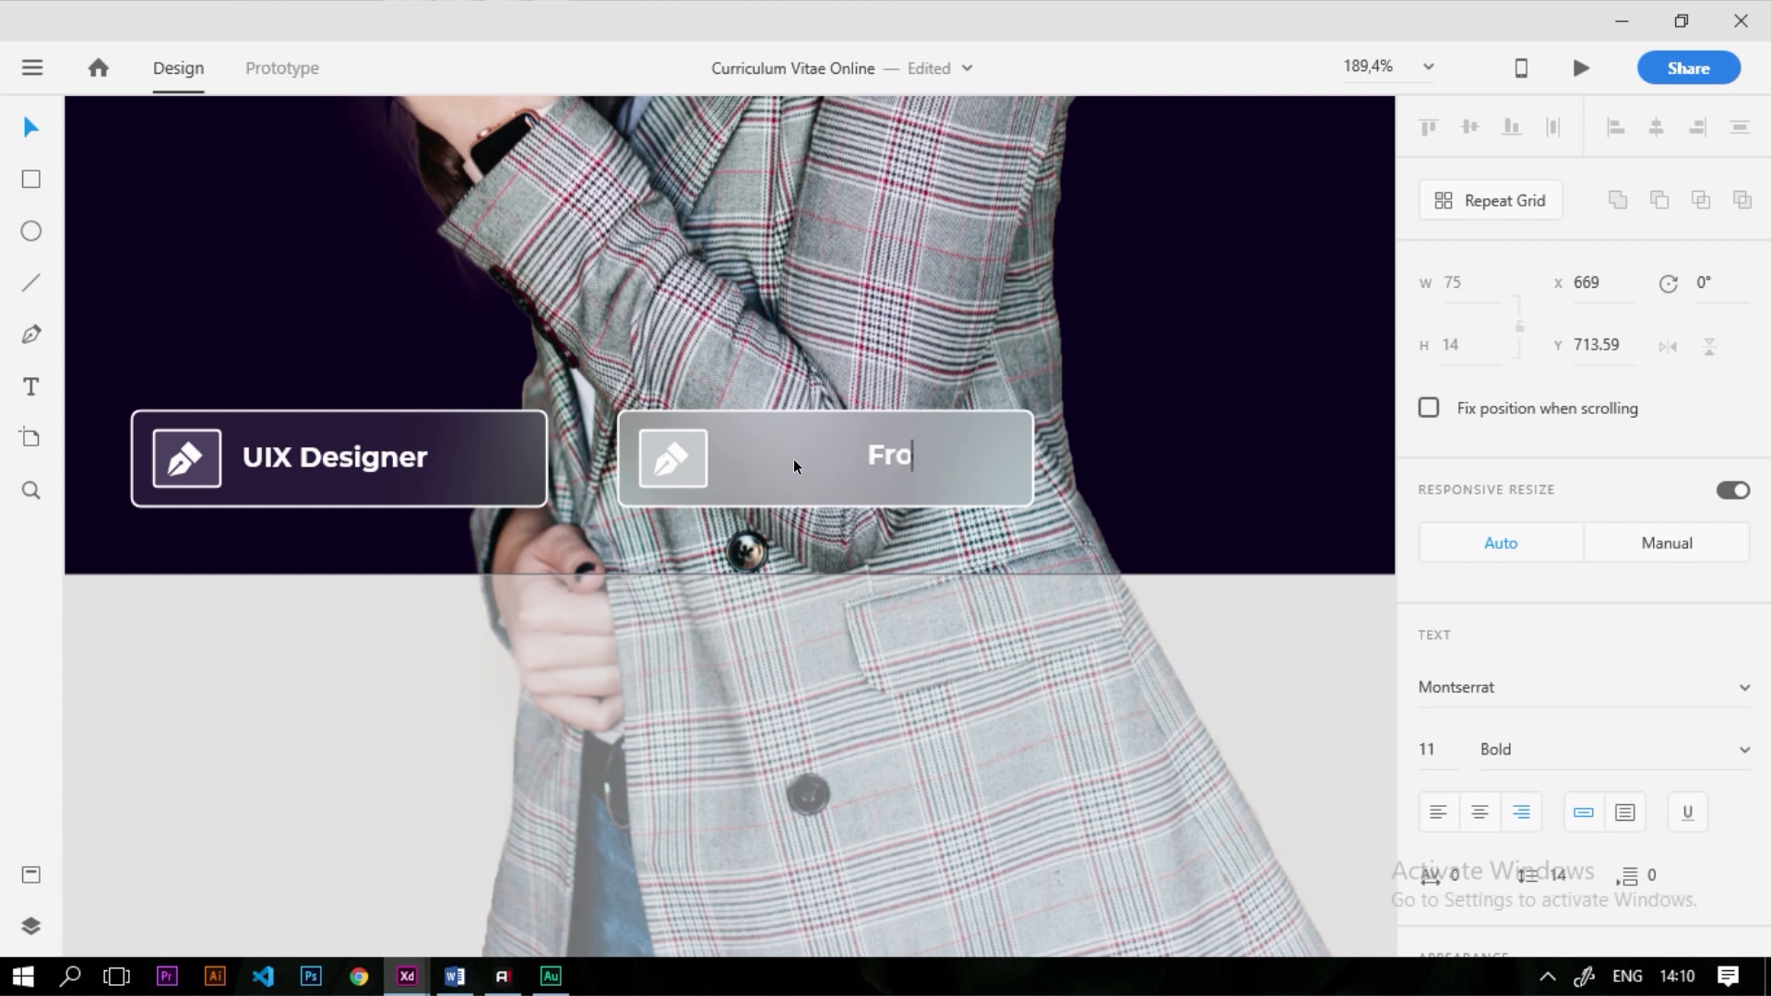
type("ntend Developer")
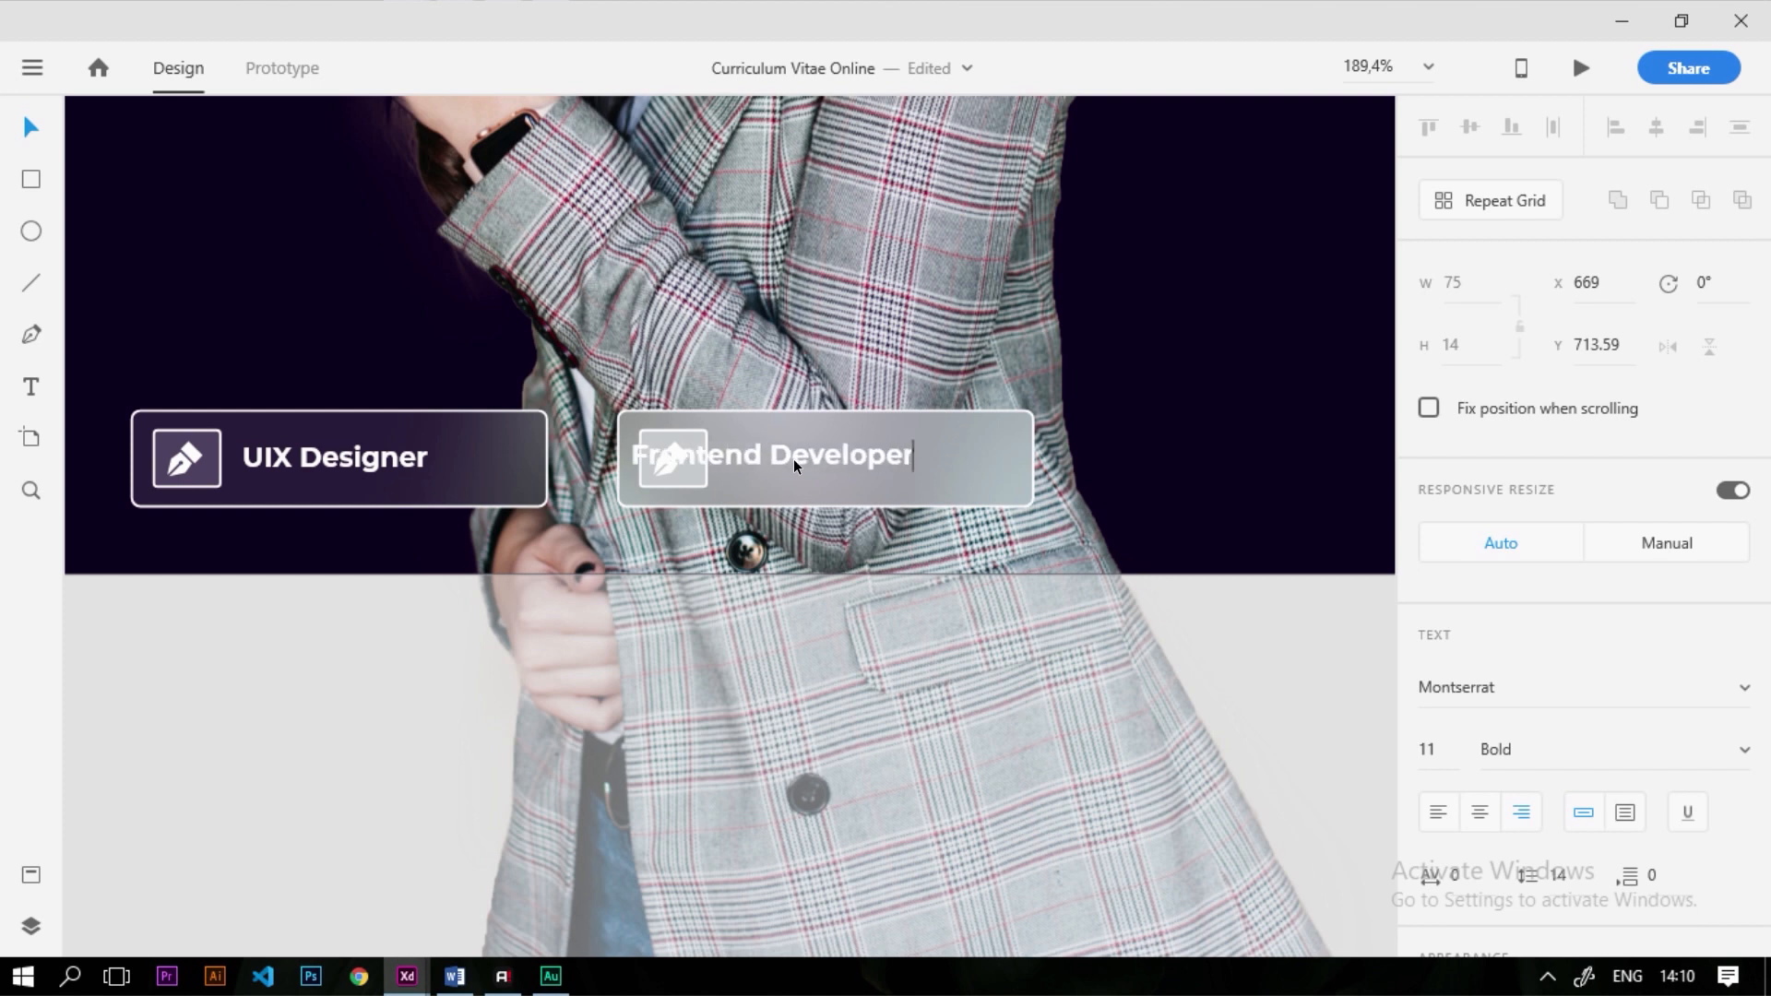
key("Escape")
left_click_drag(775, 452, 845, 468)
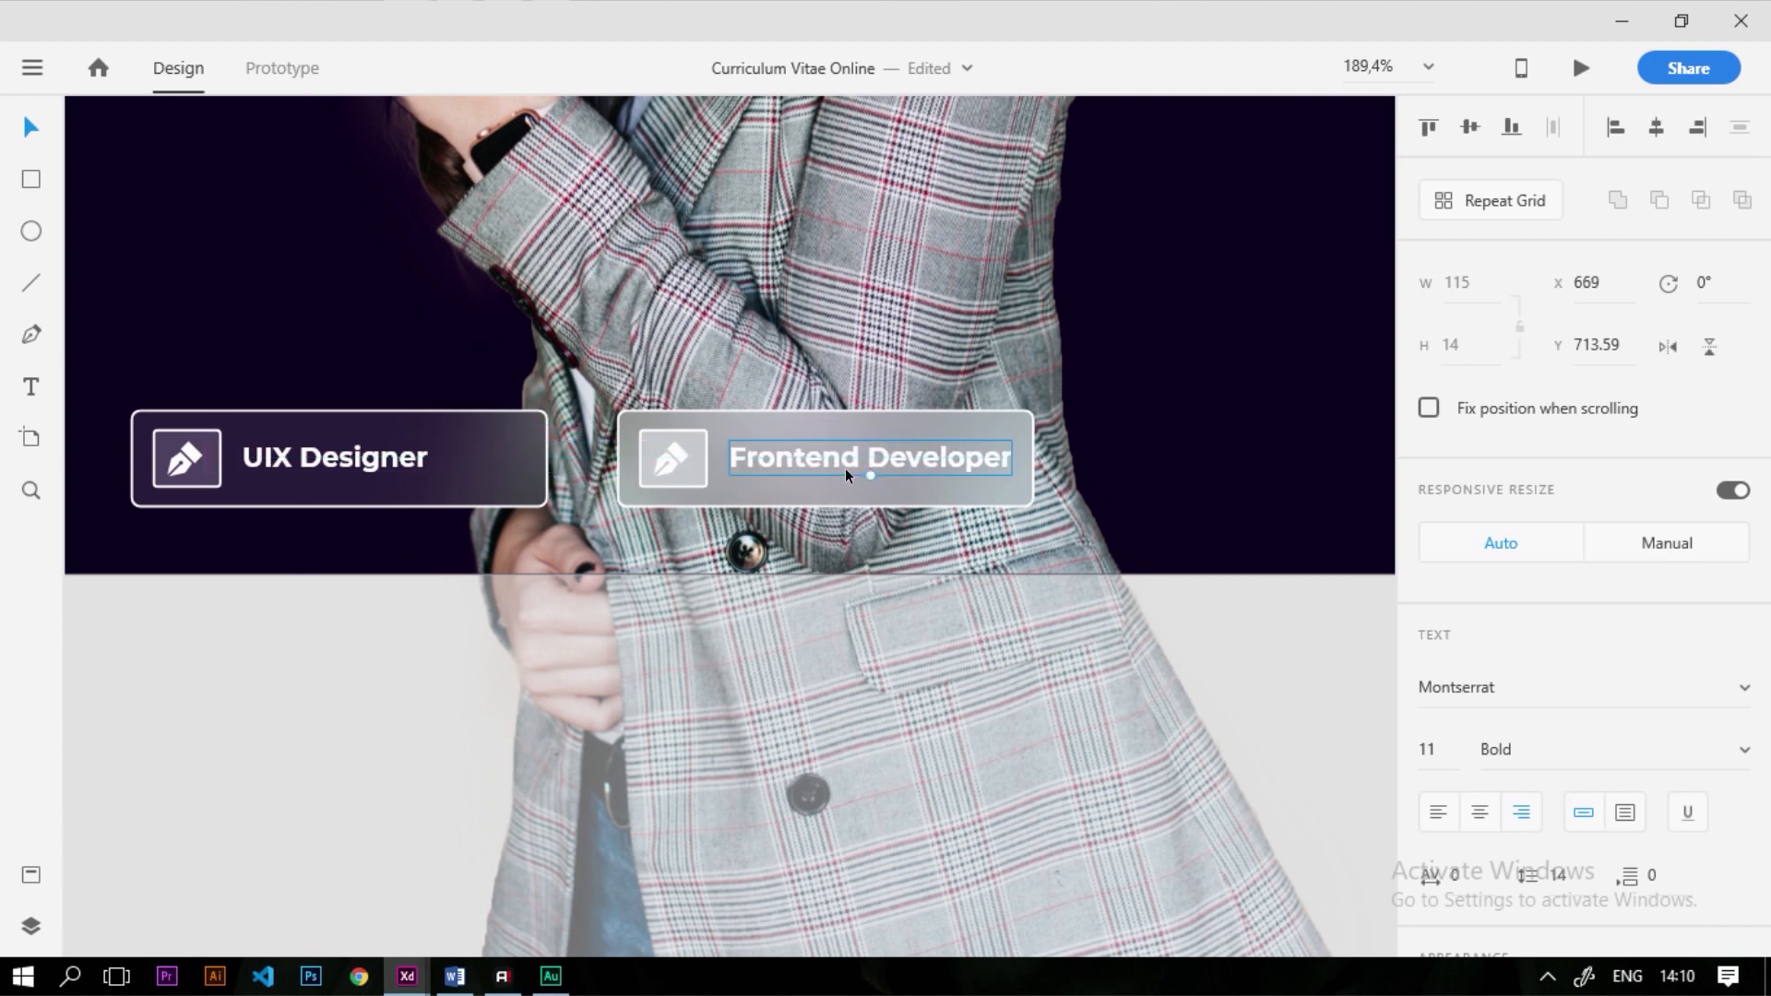
left_click(673, 457)
key("Delete")
key("ctrl+0")
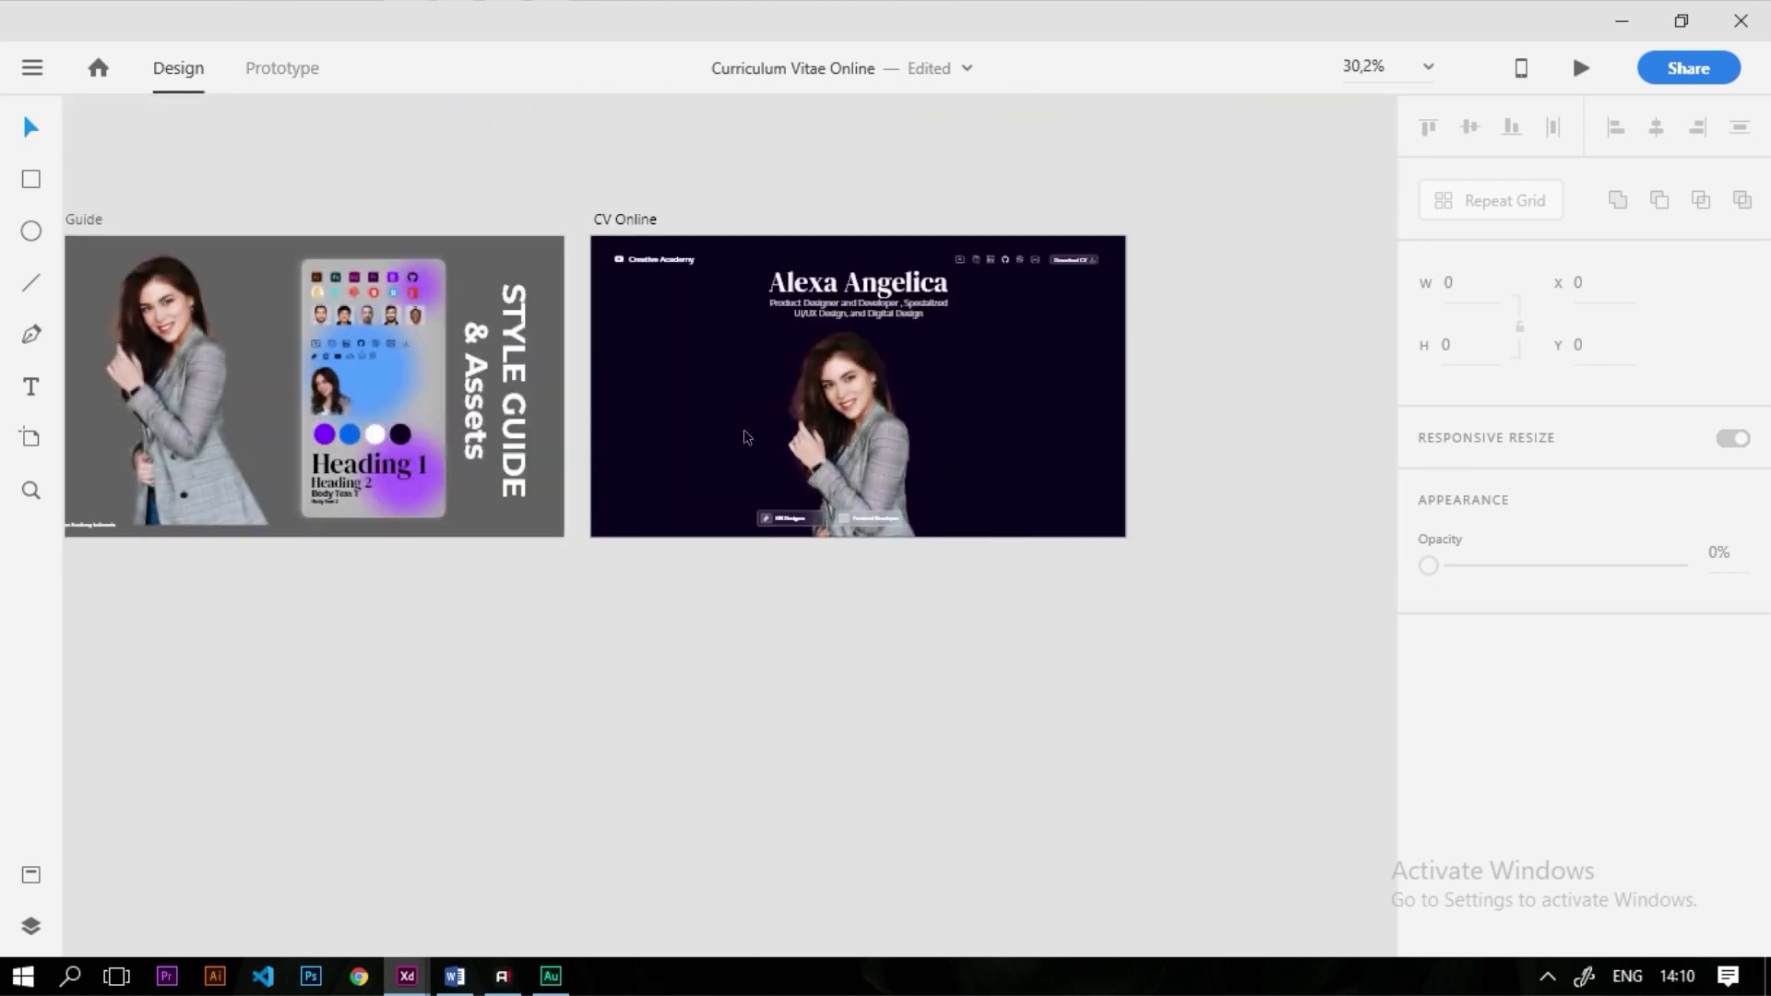
Copy the </> code icon from the Style Guide onto the CV artboard and fill it white
scroll(372, 358, "up", 5)
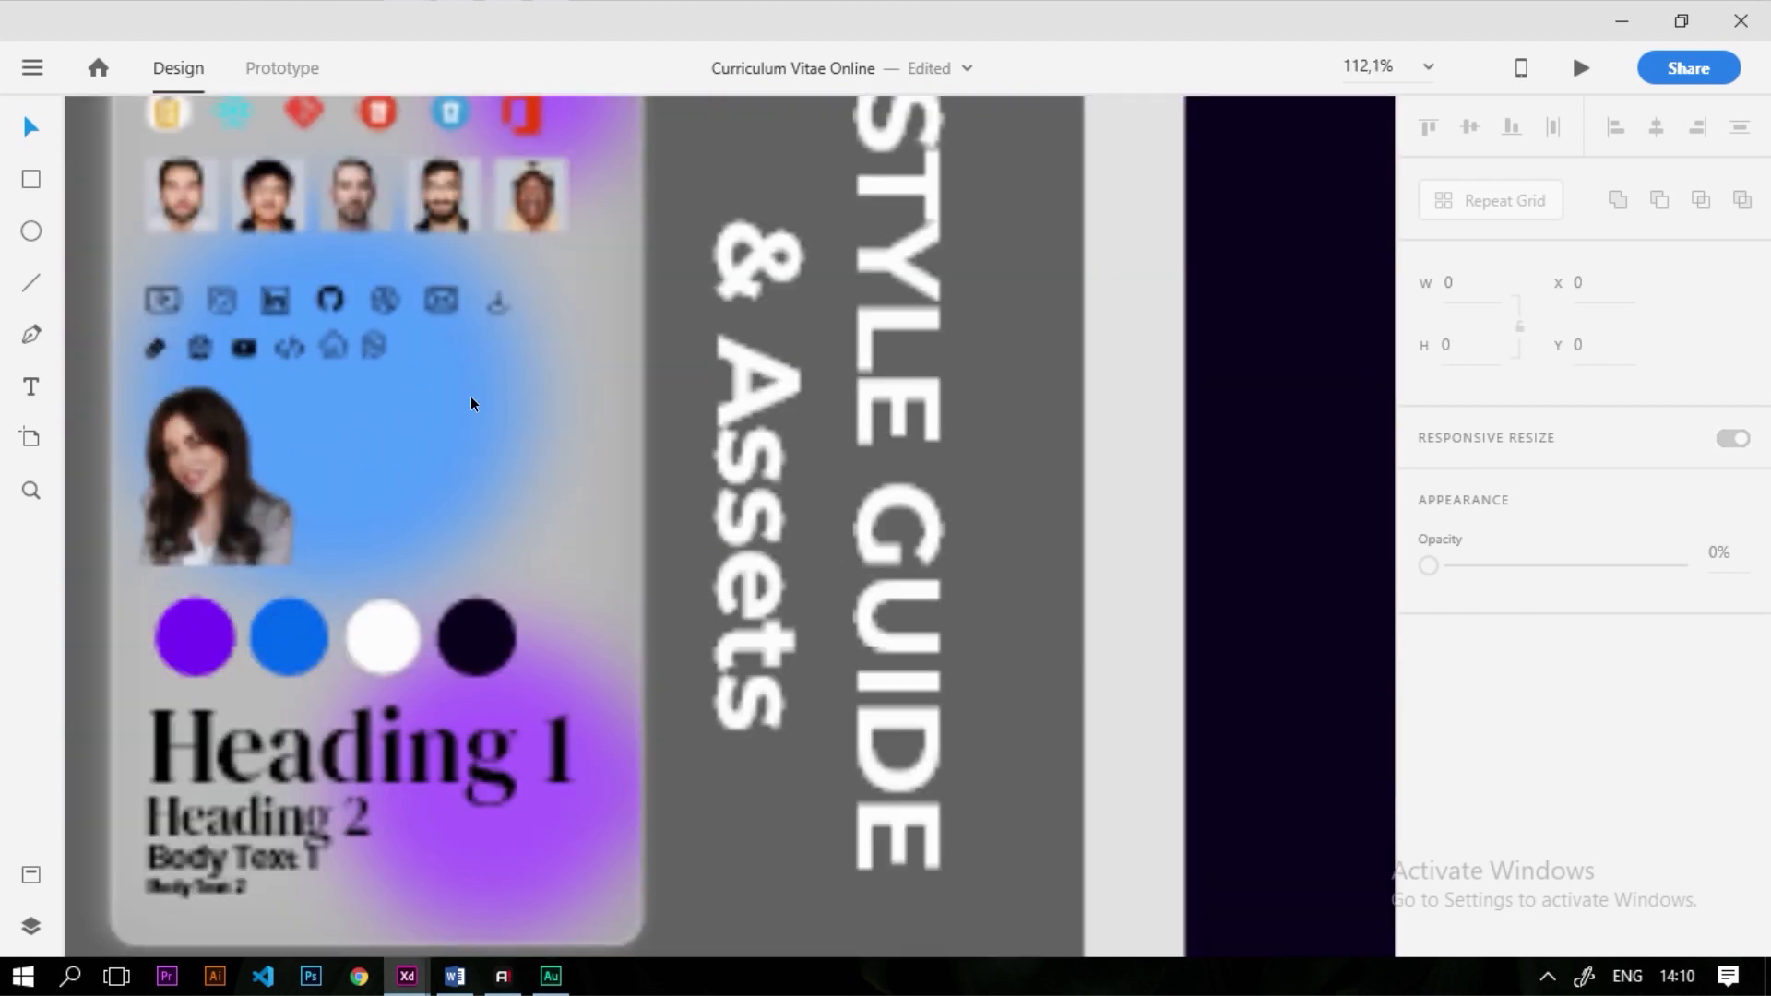
left_click(299, 353)
left_click_drag(1320, 815, 1336, 866)
scroll(463, 417, "down", 3)
scroll(1070, 643, "up", 3)
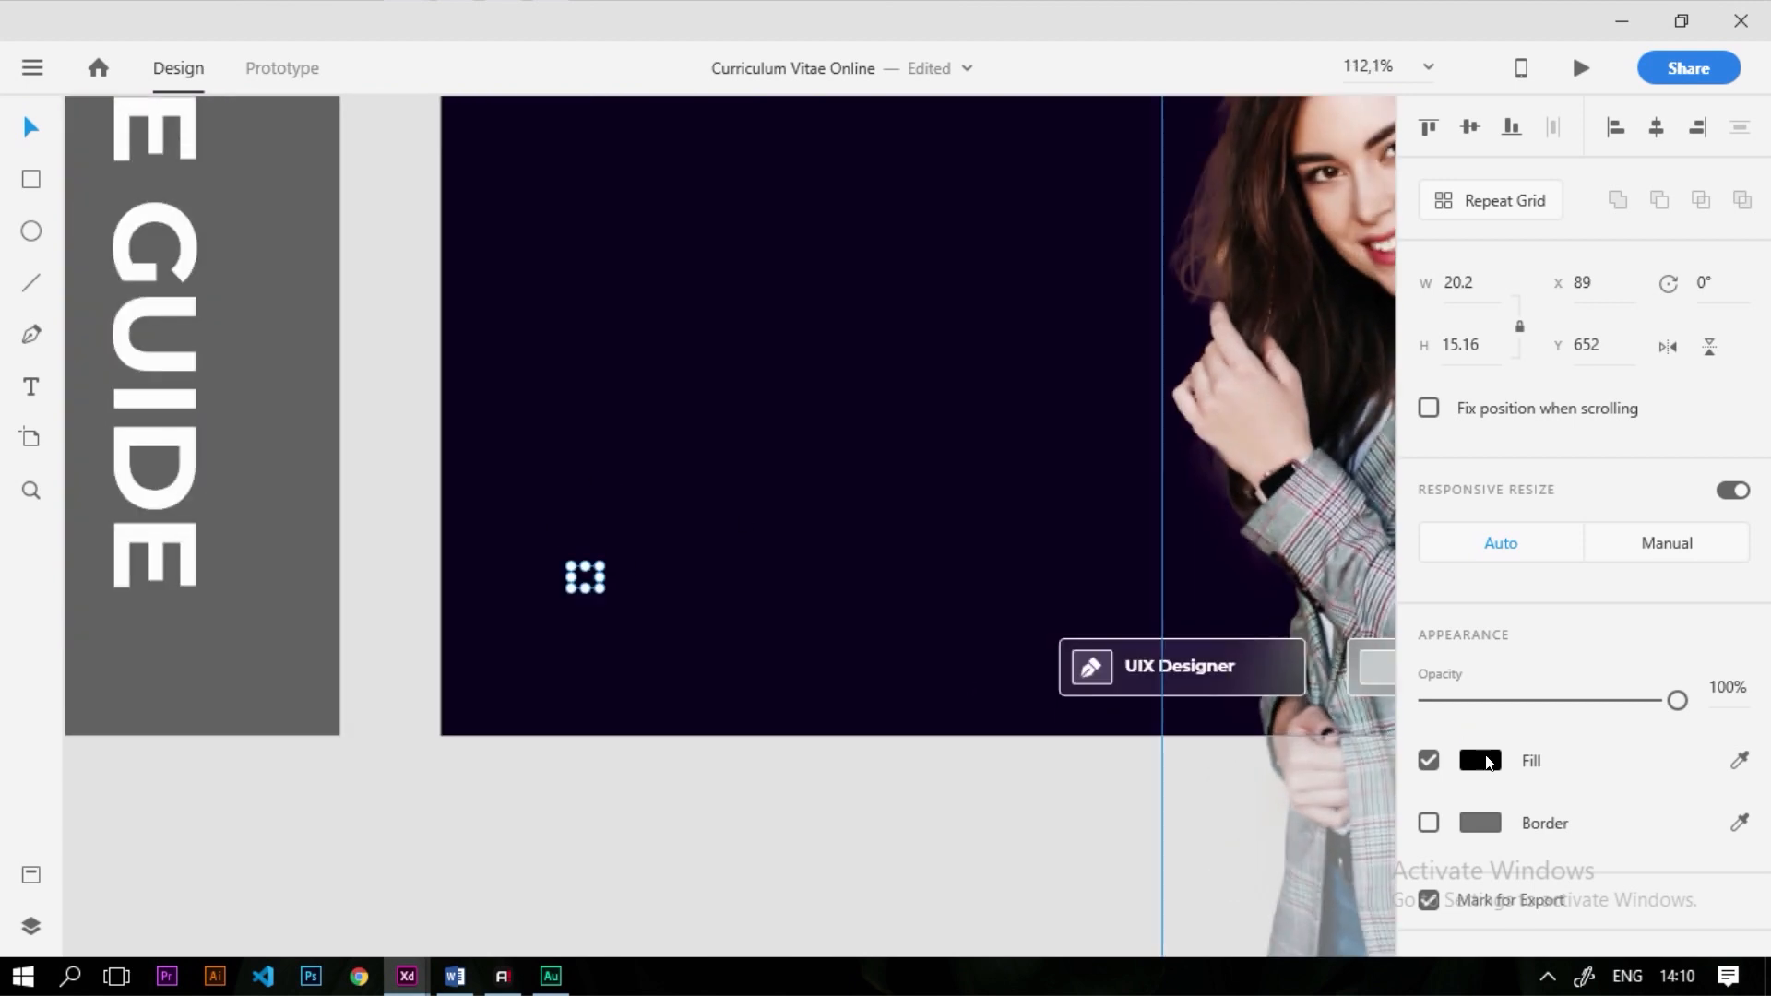
left_click(1480, 760)
left_click_drag(1264, 720, 707, 524)
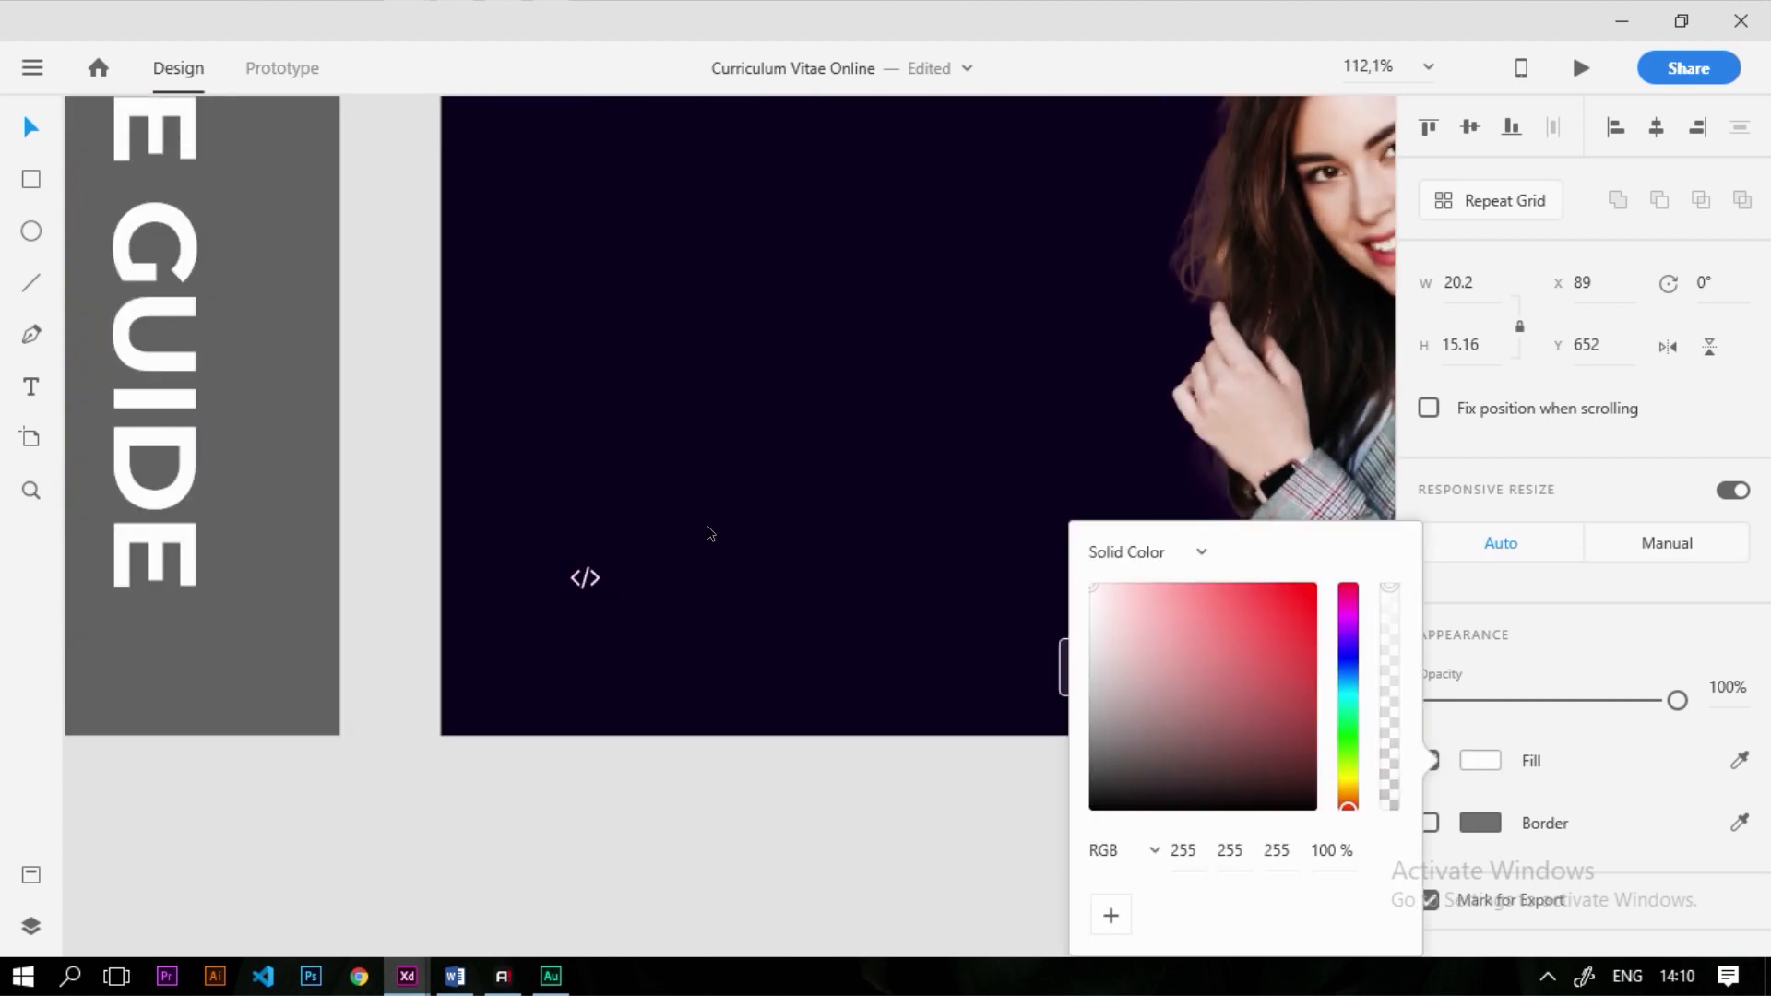
left_click(582, 592)
mouse_move(595, 587)
left_mouse_down()
mouse_move(822, 673)
mouse_move(579, 579)
mouse_move(1043, 716)
mouse_move(739, 684)
mouse_move(575, 582)
left_mouse_up()
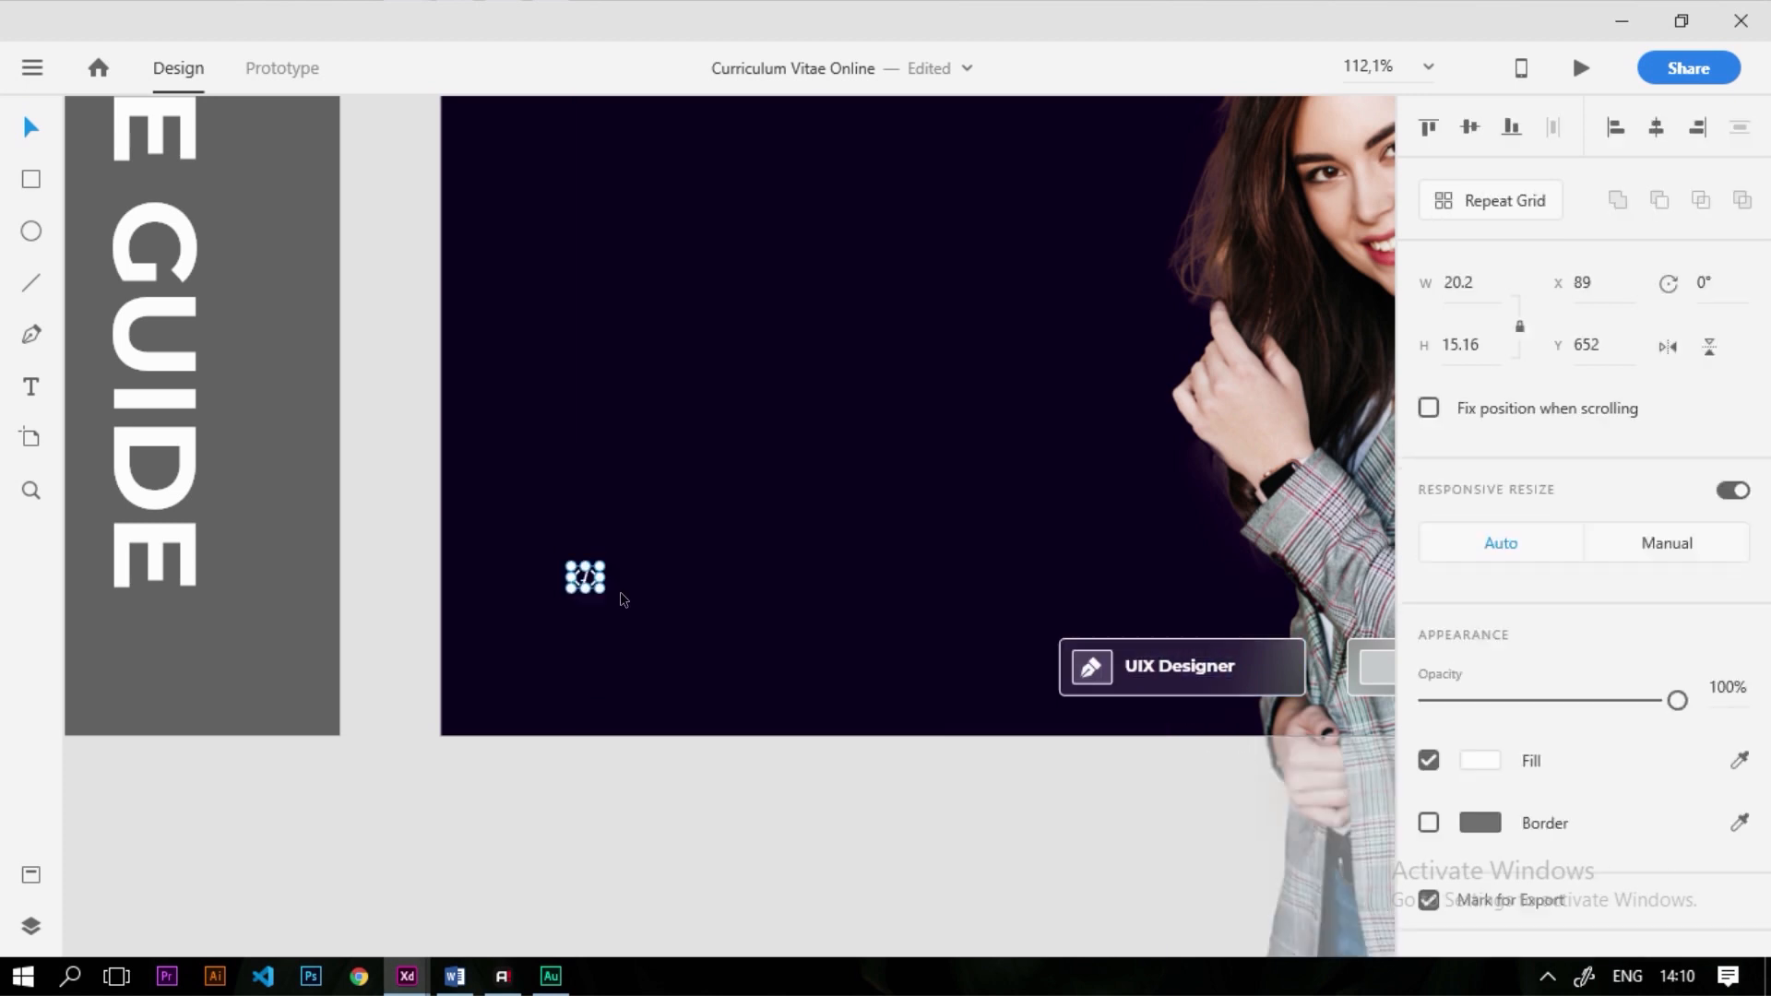
scroll(646, 628, "up", 5)
scroll(269, 548, "down", 5)
scroll(390, 559, "up", 2)
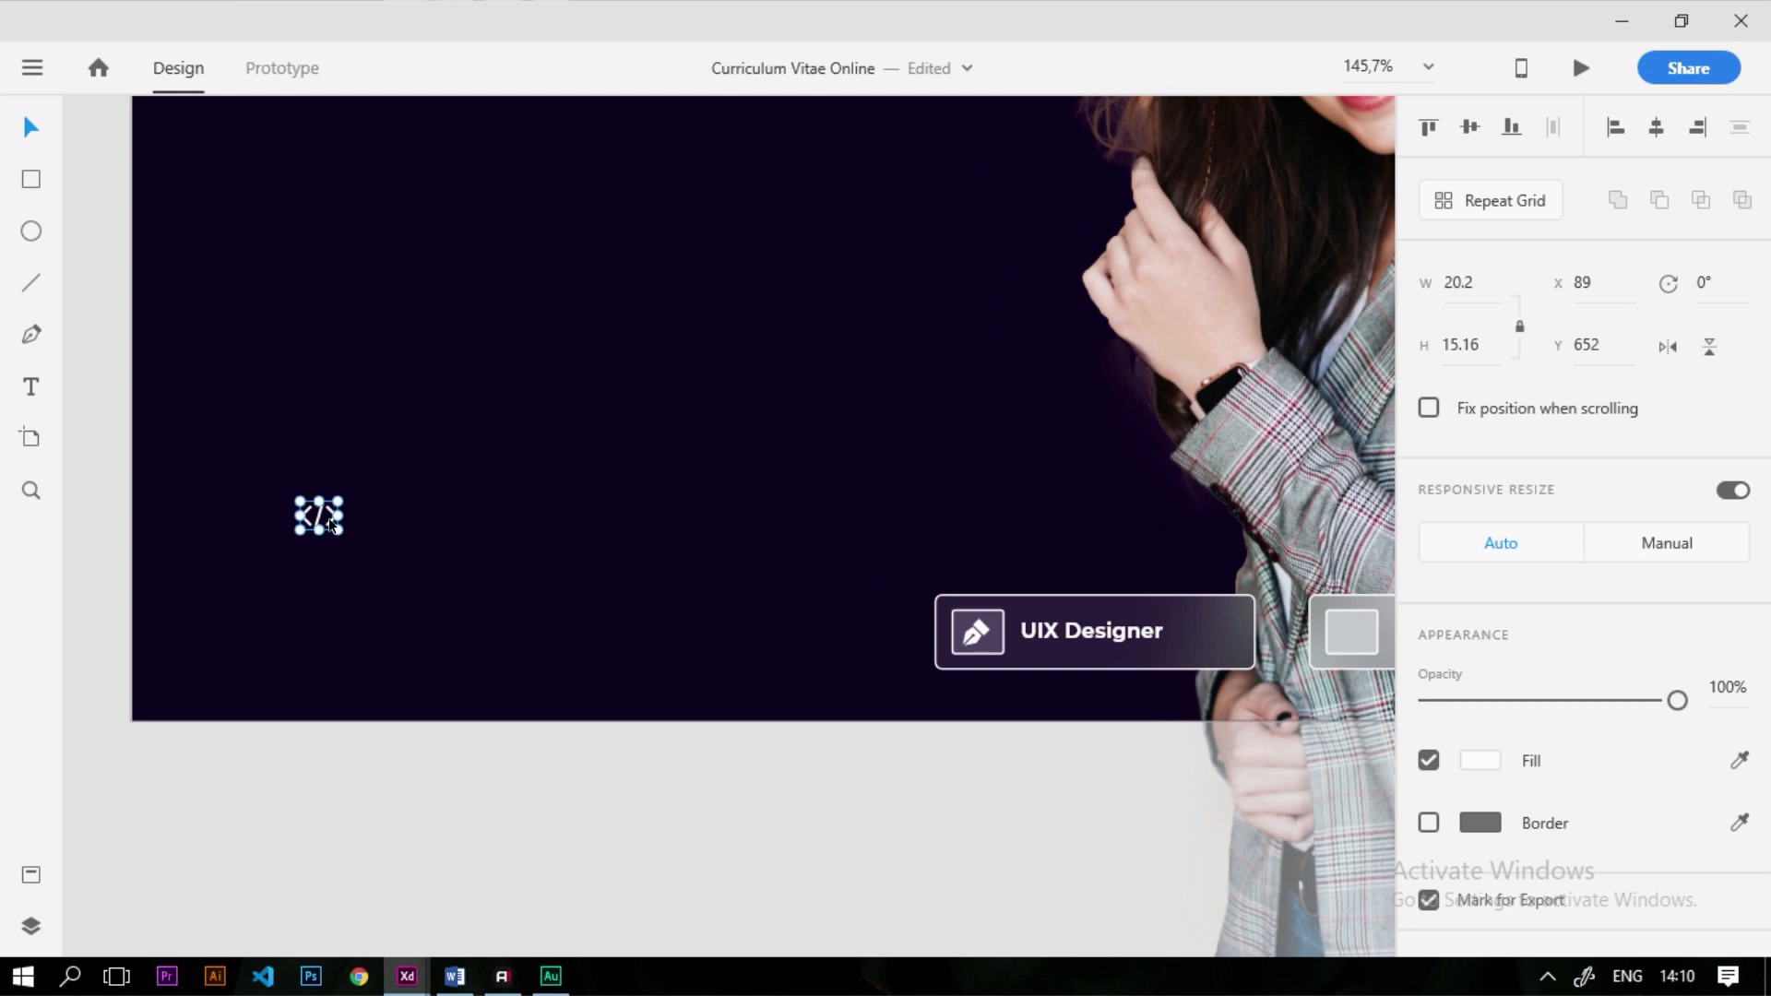
Fit the code icon into the Frontend Developer icon box and duplicate UIX Designer as a third button
left_click_drag(528, 570, 1361, 638)
scroll(662, 629, "down", 3)
scroll(671, 561, "up", 5)
left_click_drag(371, 554, 374, 566)
left_click(372, 563)
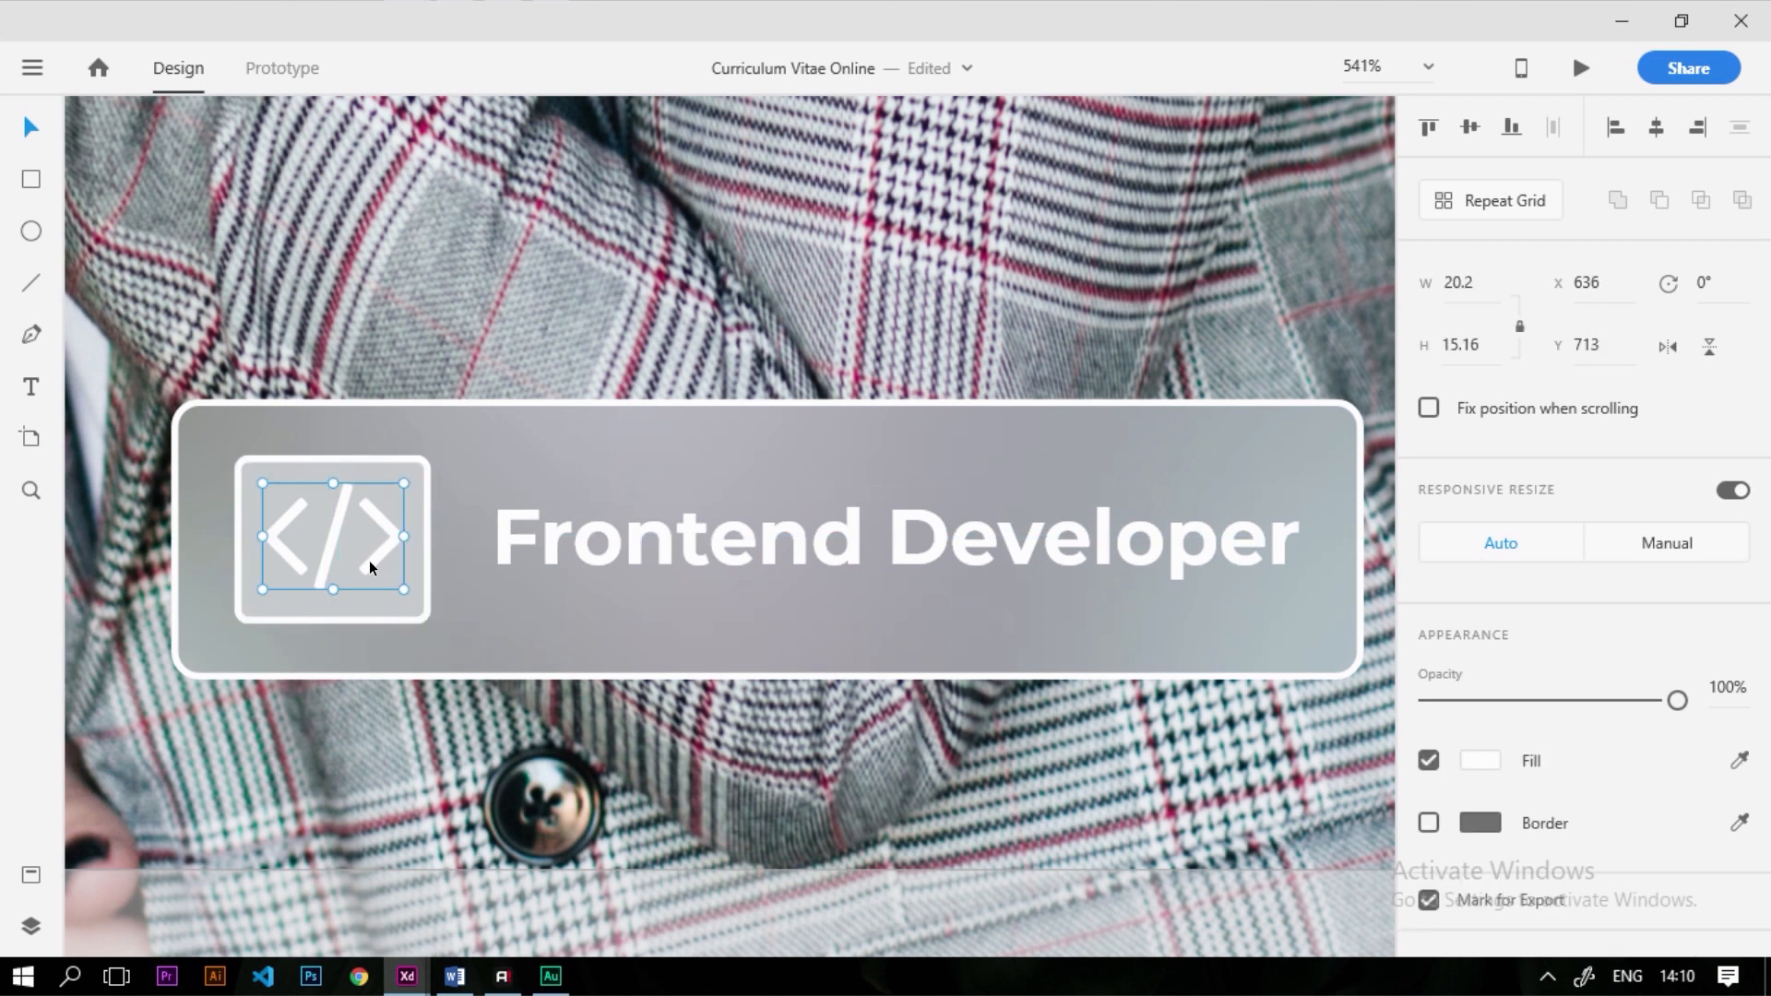
scroll(365, 559, "down", 6)
scroll(560, 564, "up", 2)
left_click_drag(563, 551, 900, 512)
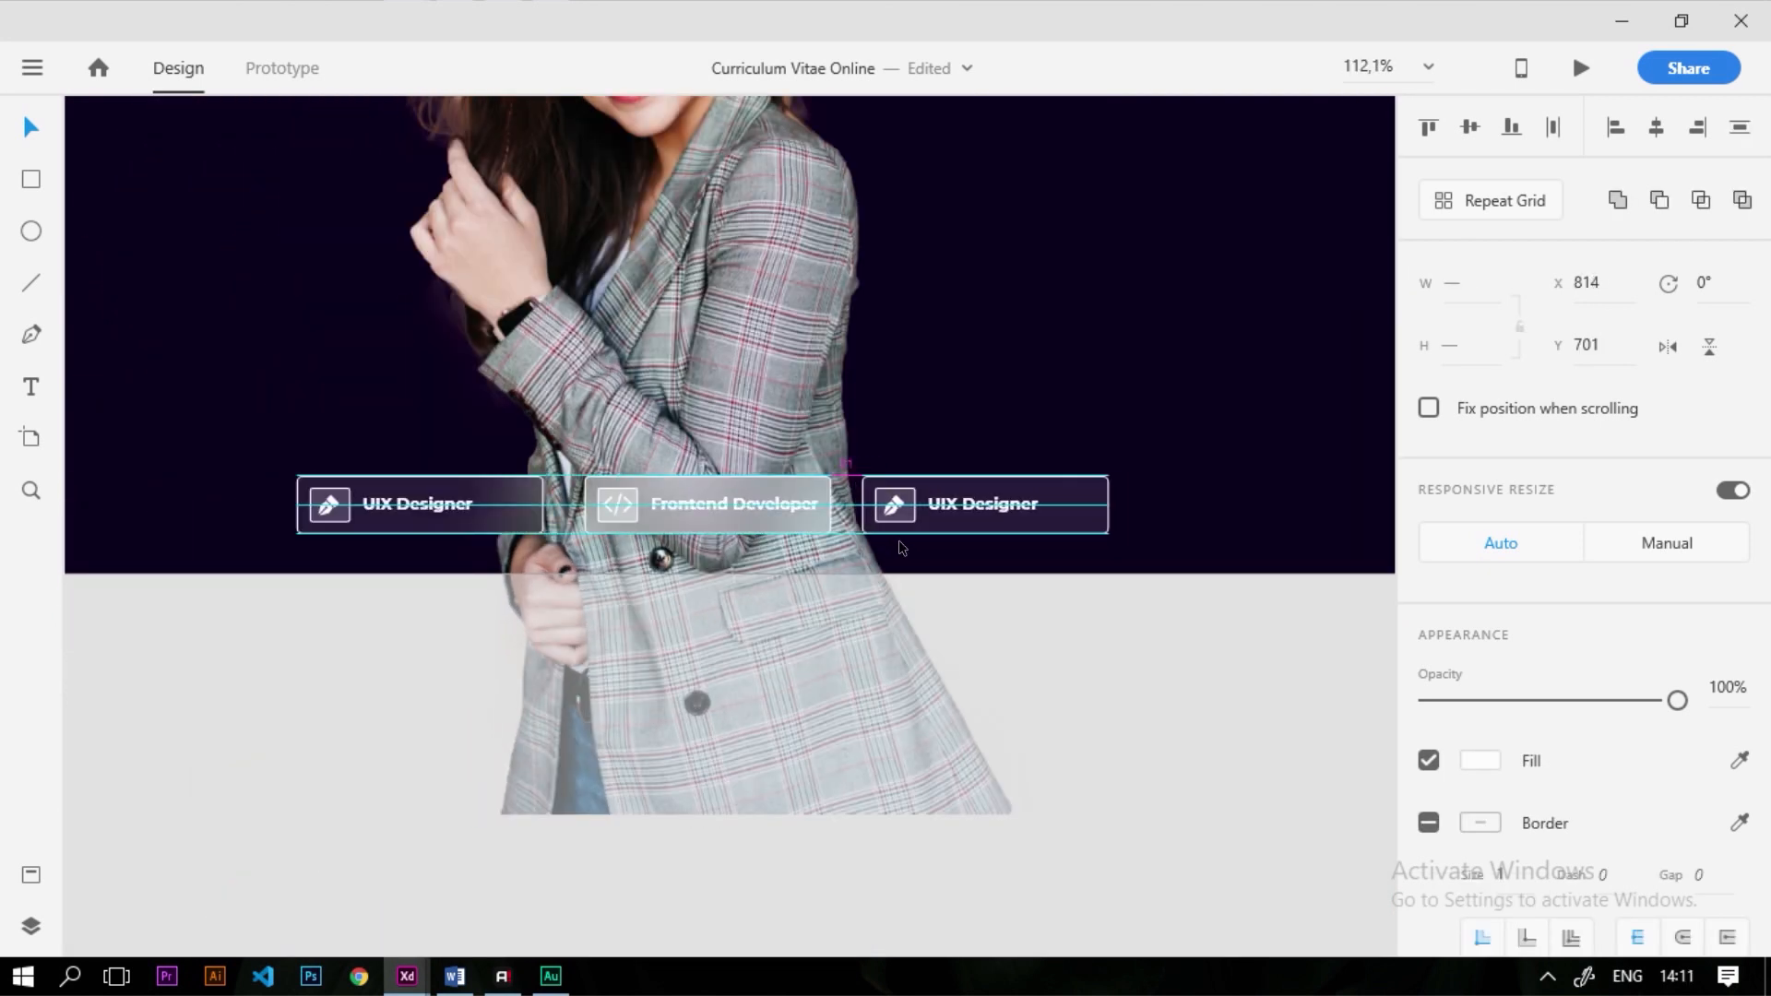
Group the Frontend Developer button's parts, leaving the photo out
left_click_drag(233, 612, 378, 489)
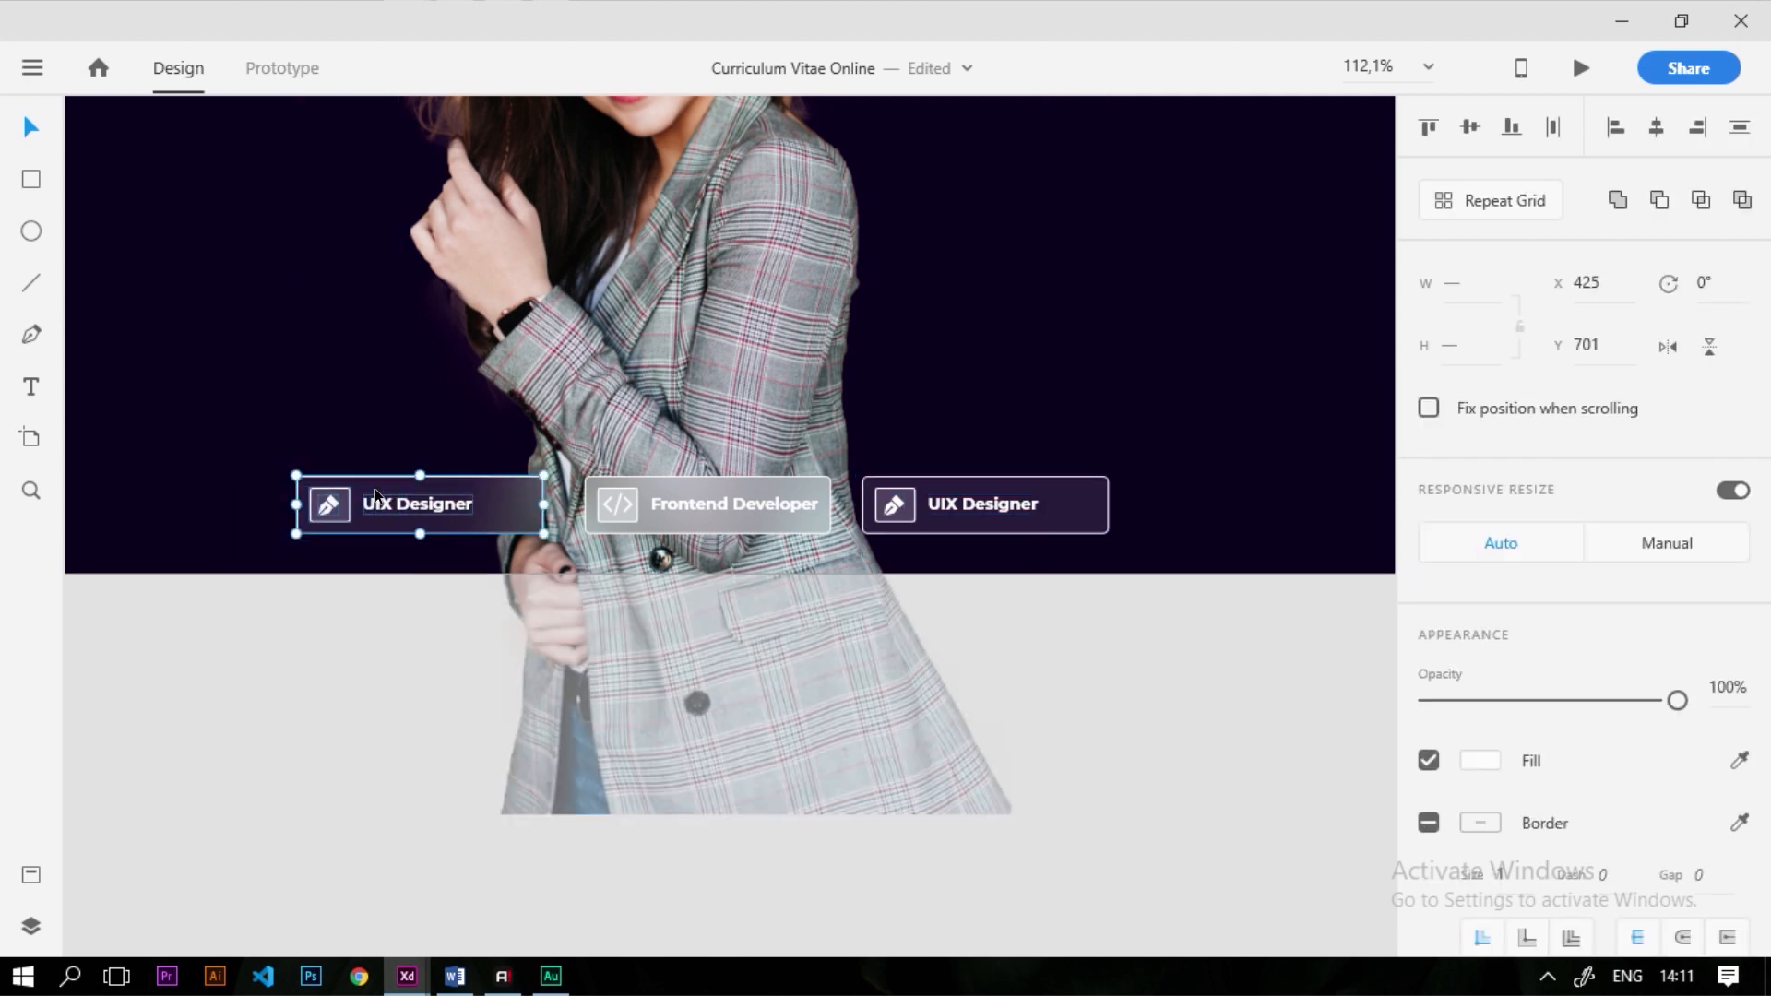
left_click_drag(775, 862, 640, 415)
left_click(641, 415, "shift")
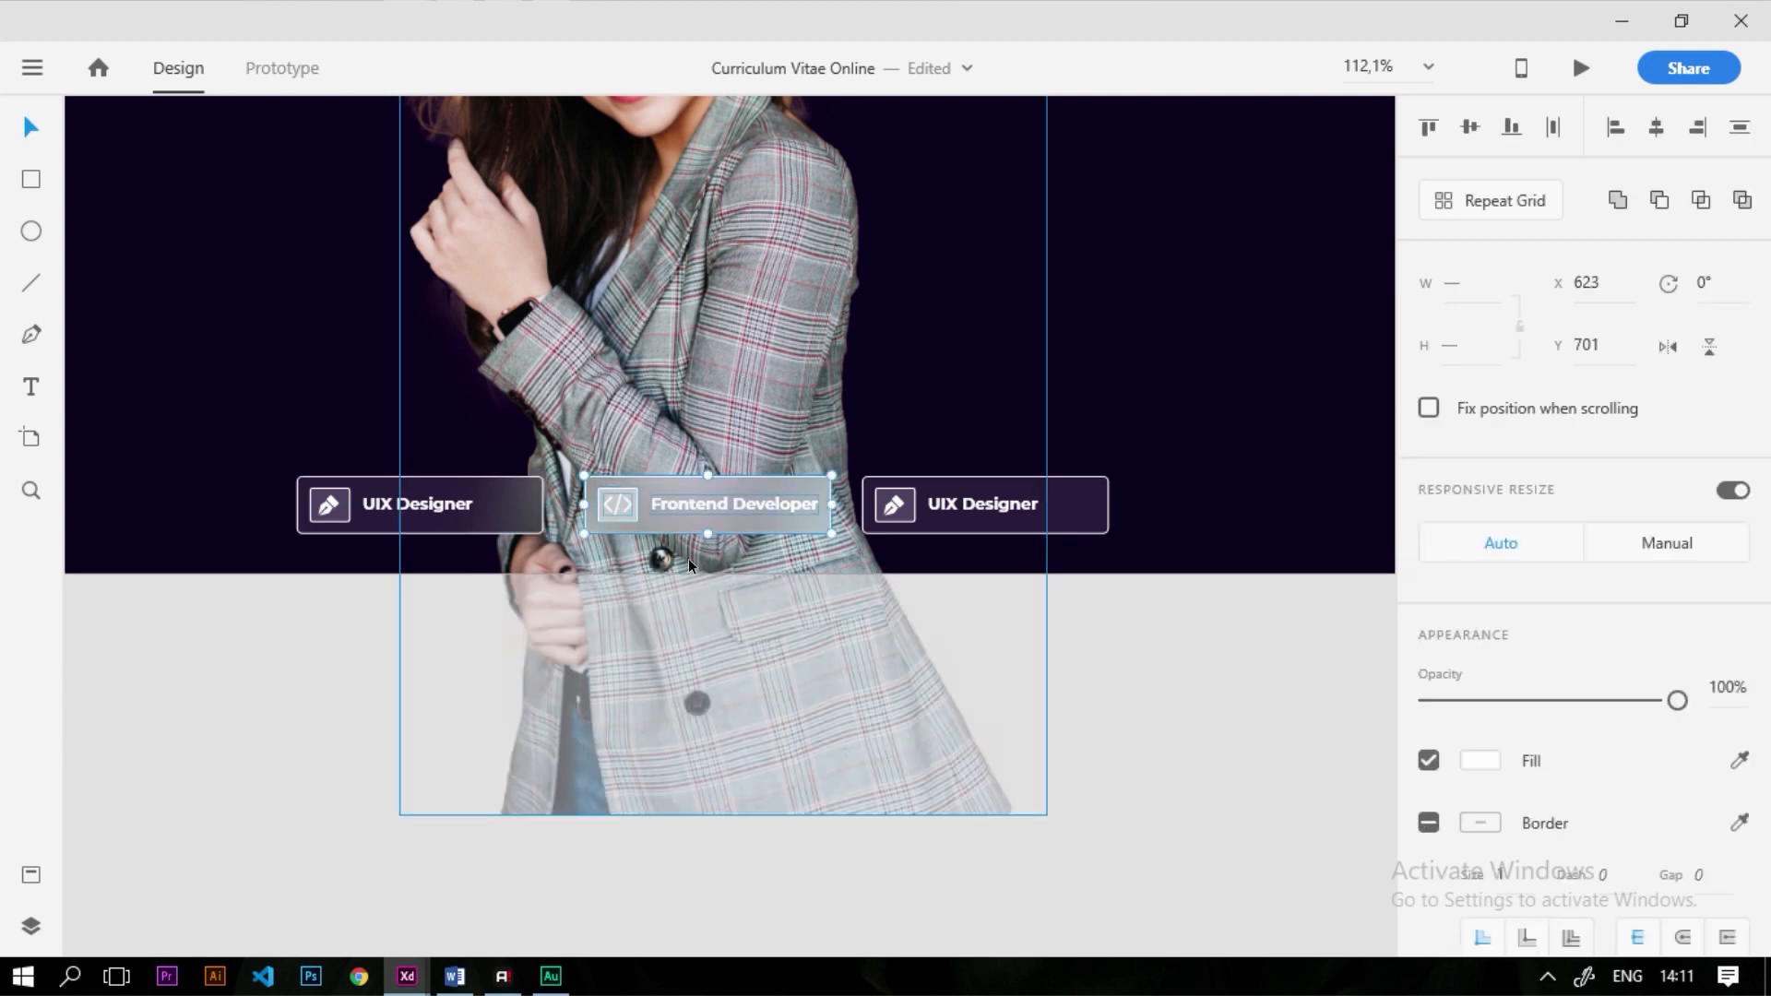
key("ctrl+g")
left_click(1142, 751)
scroll(941, 520, "up", 3)
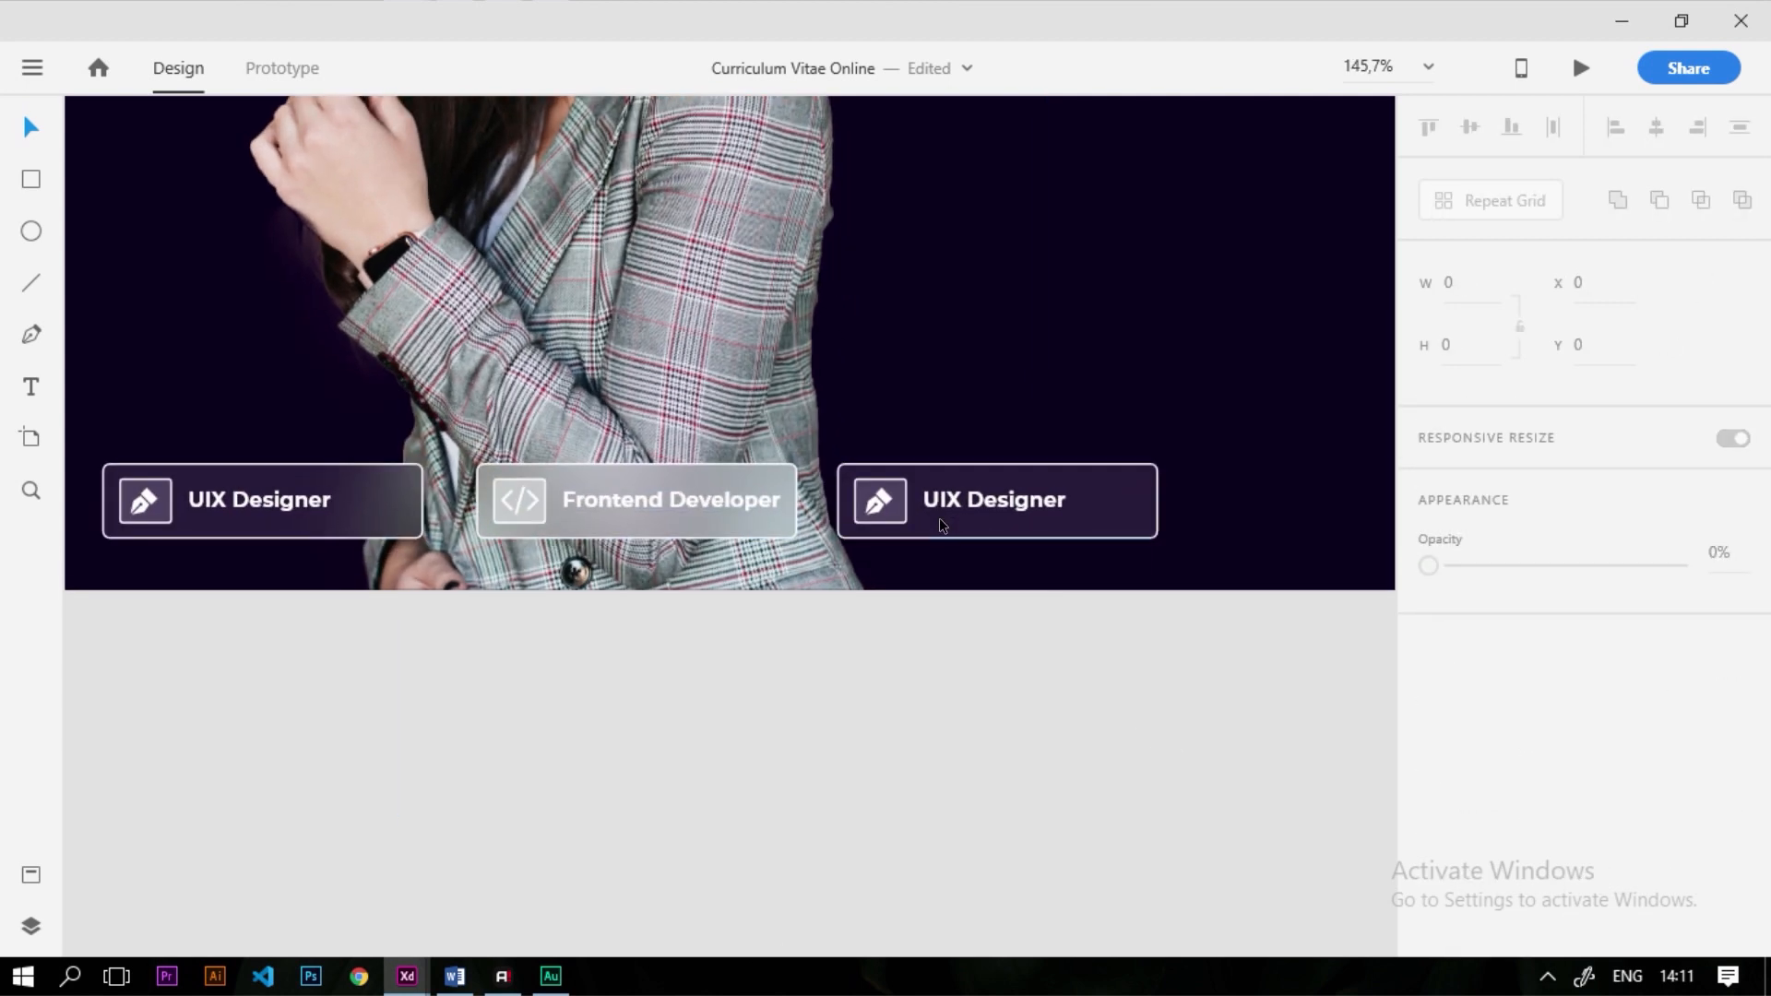
Ungroup the third button
left_click(941, 507)
scroll(1003, 503, "up", 3)
right_click(1003, 503)
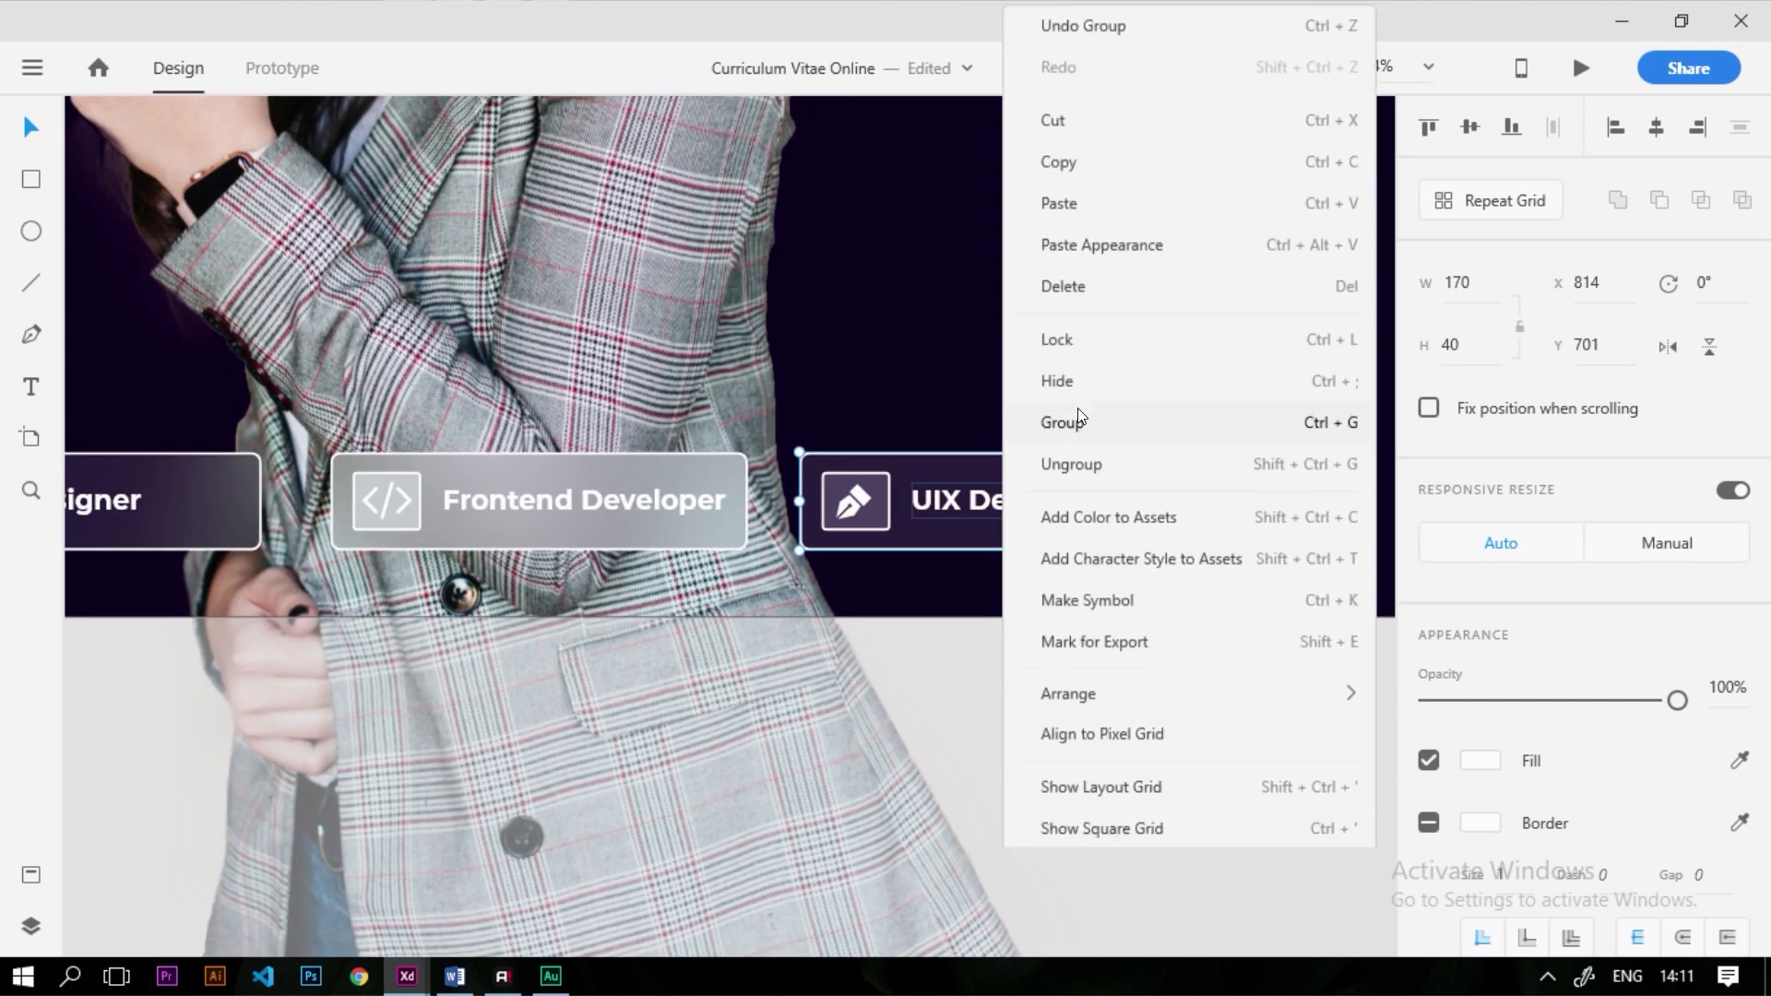
left_click(1103, 461)
left_click(1024, 512)
left_click_drag(986, 492, 988, 499)
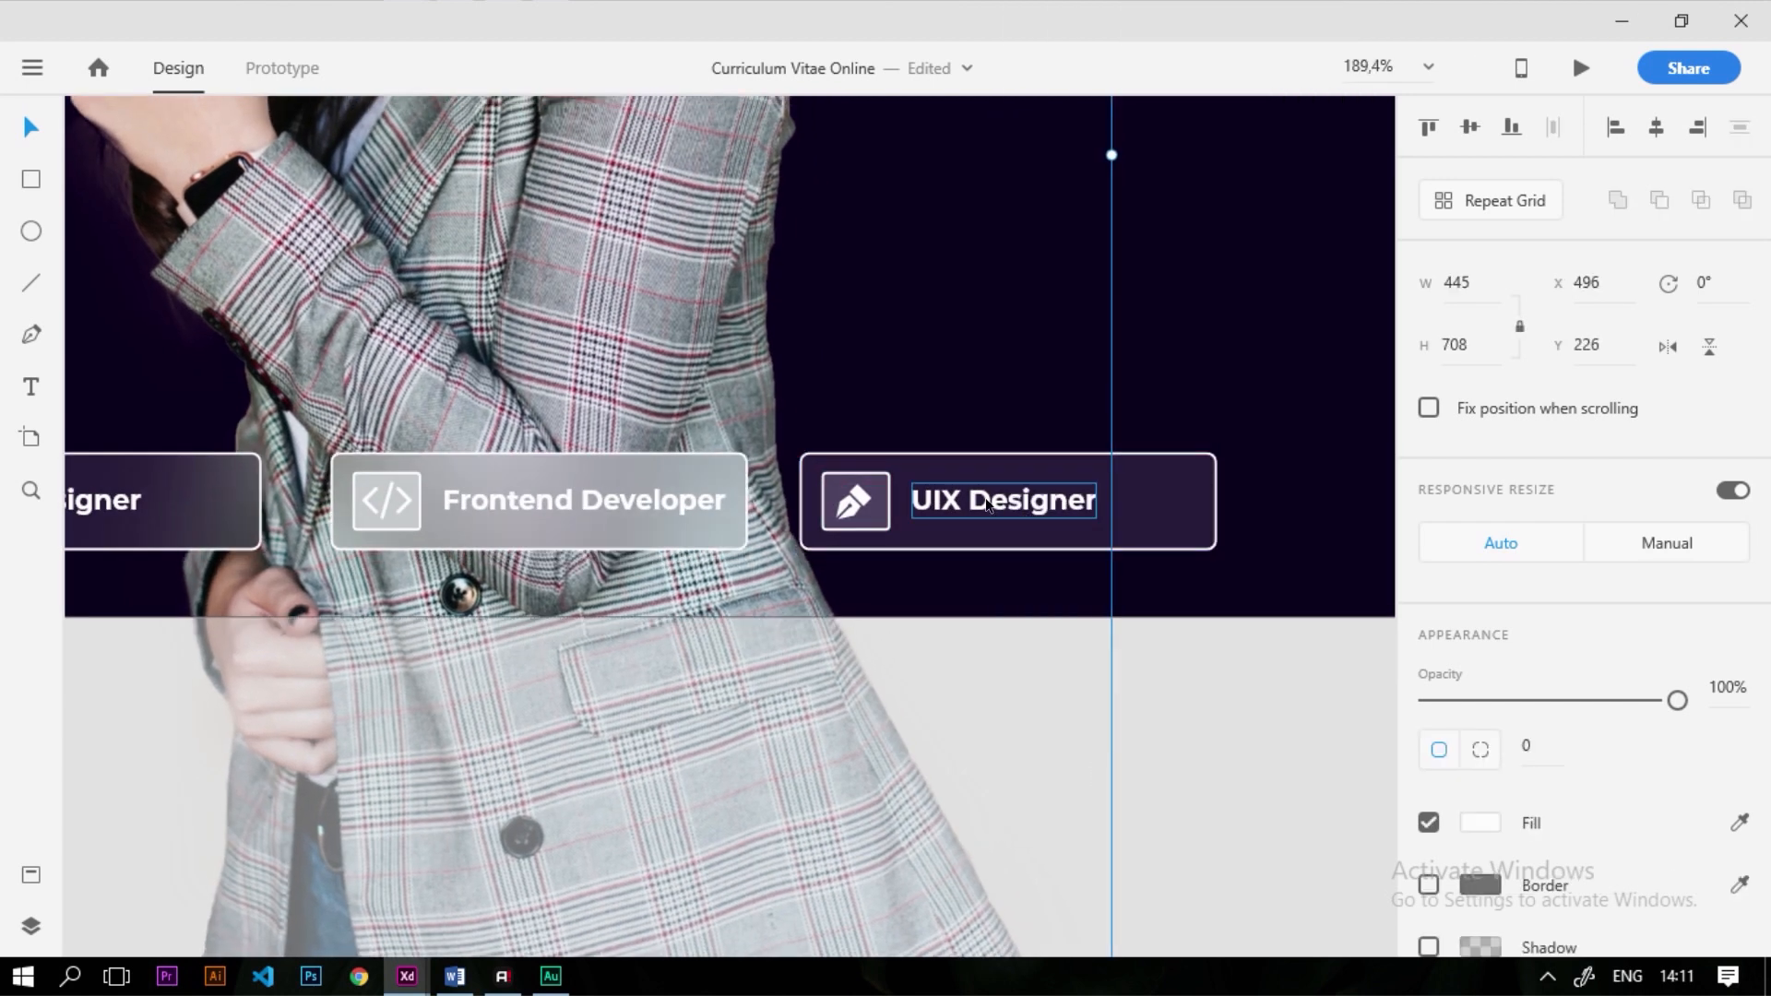
Relabel the third button 'Content Creator', move its text right, and delete its pen icon
double_click(988, 499)
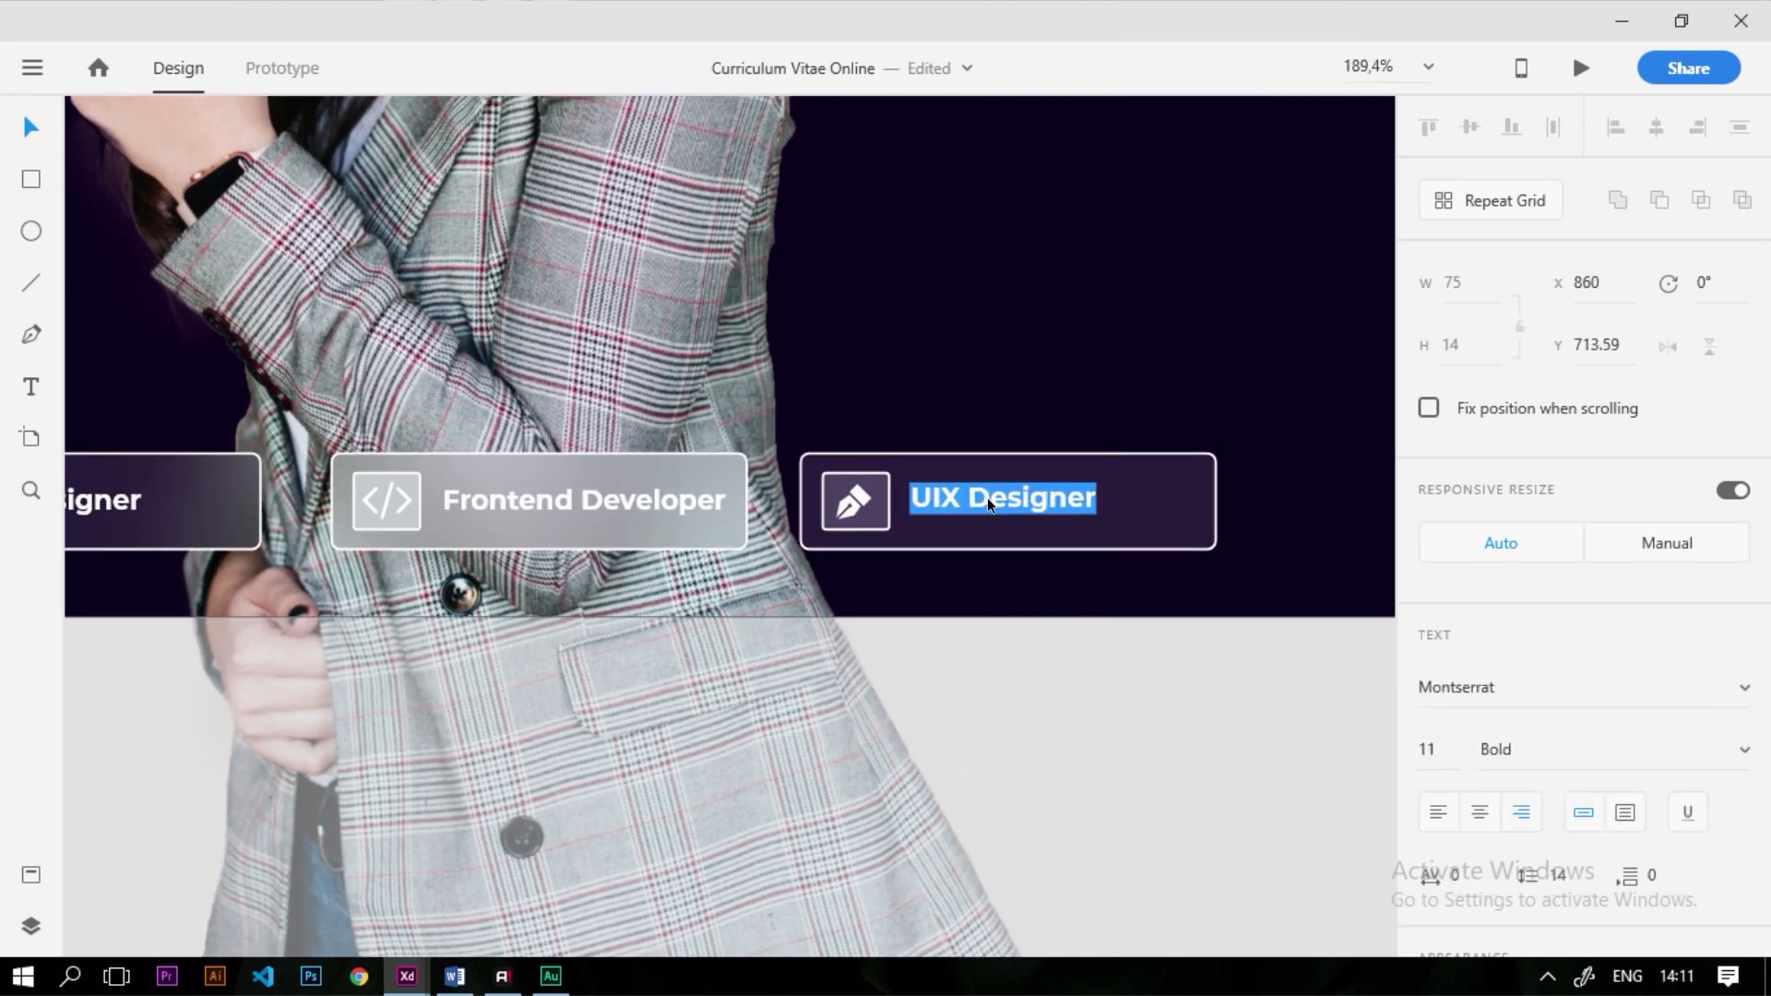
type("Content Creator")
key("Escape")
left_click_drag(1011, 504, 1050, 521)
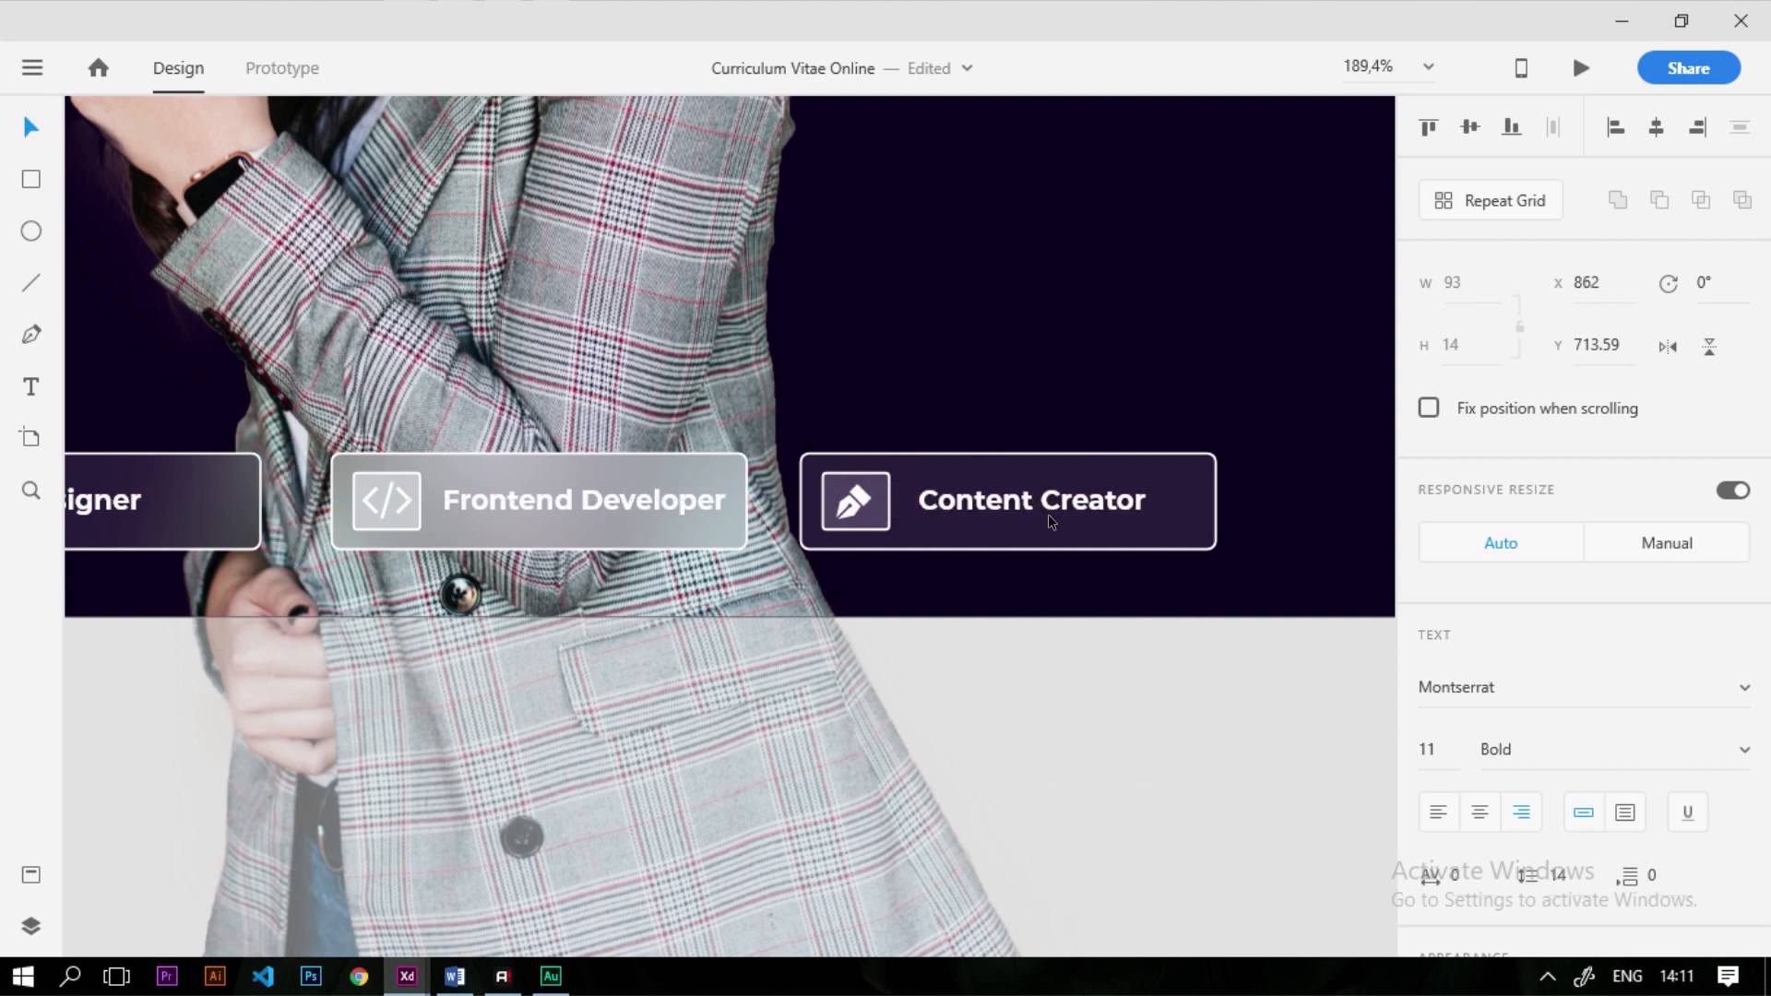
left_click(858, 510)
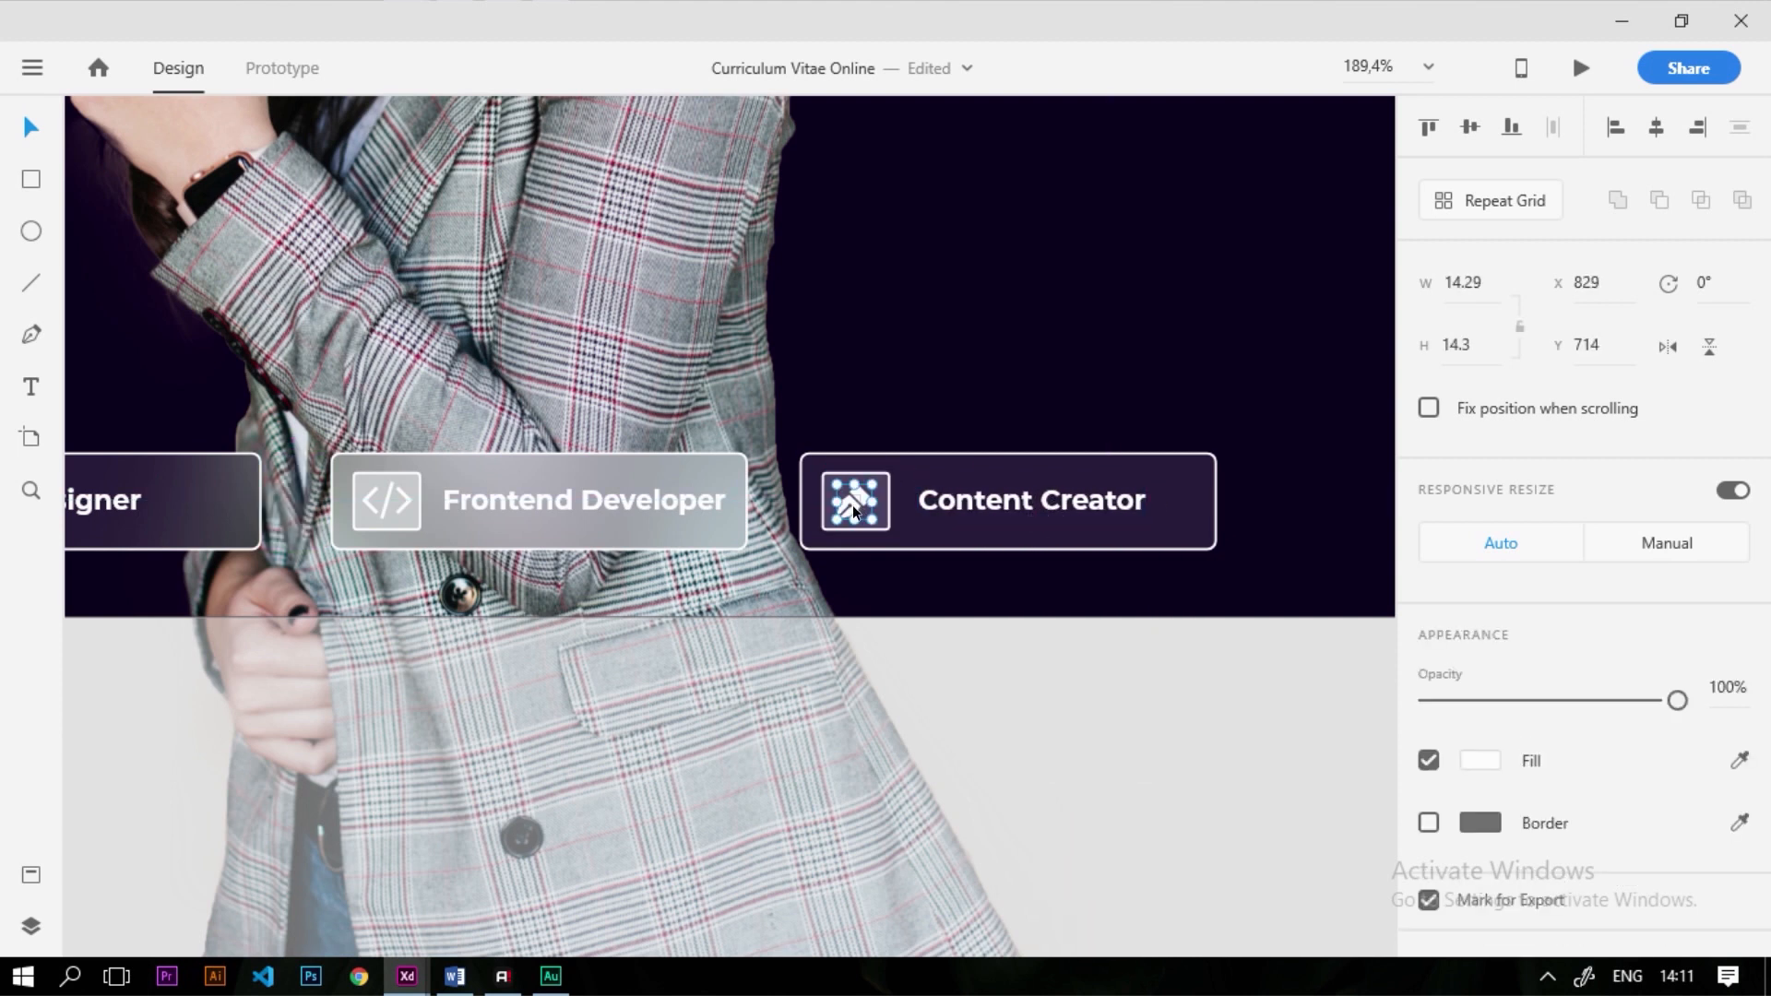
key("Delete")
key("ctrl+0")
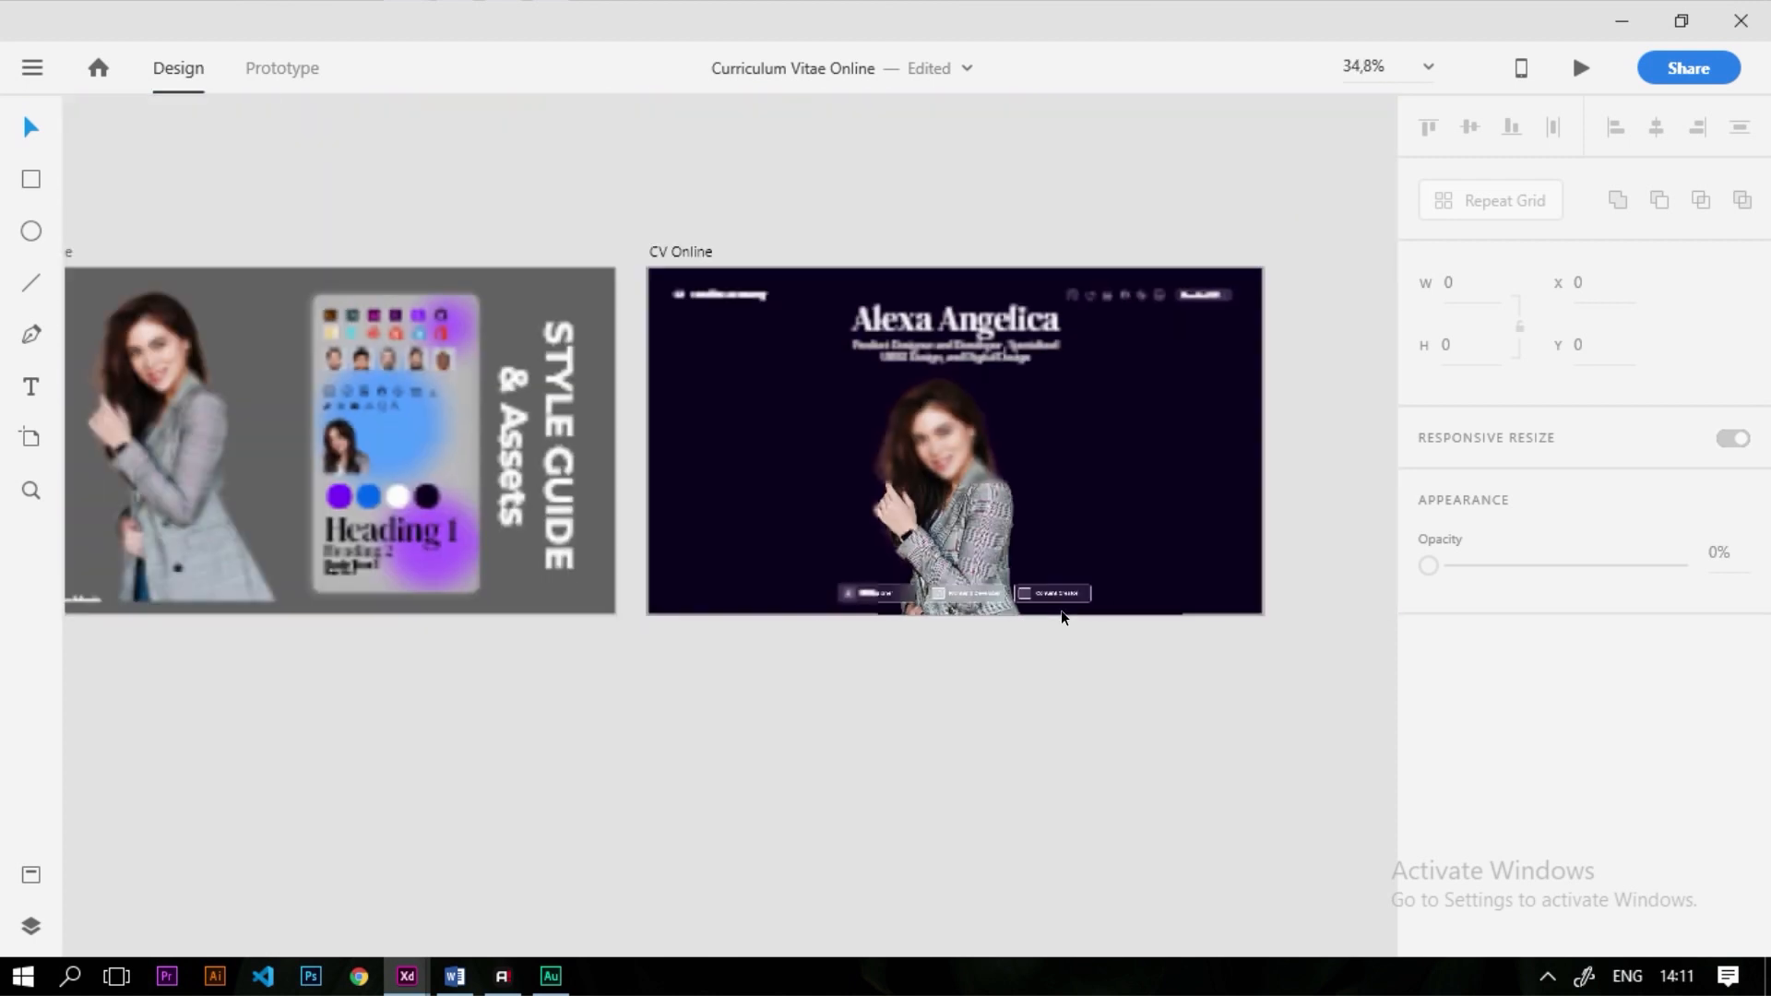
Copy the style guide's YouTube icon onto the CV artboard and make its fill white
scroll(328, 391, "up", 5)
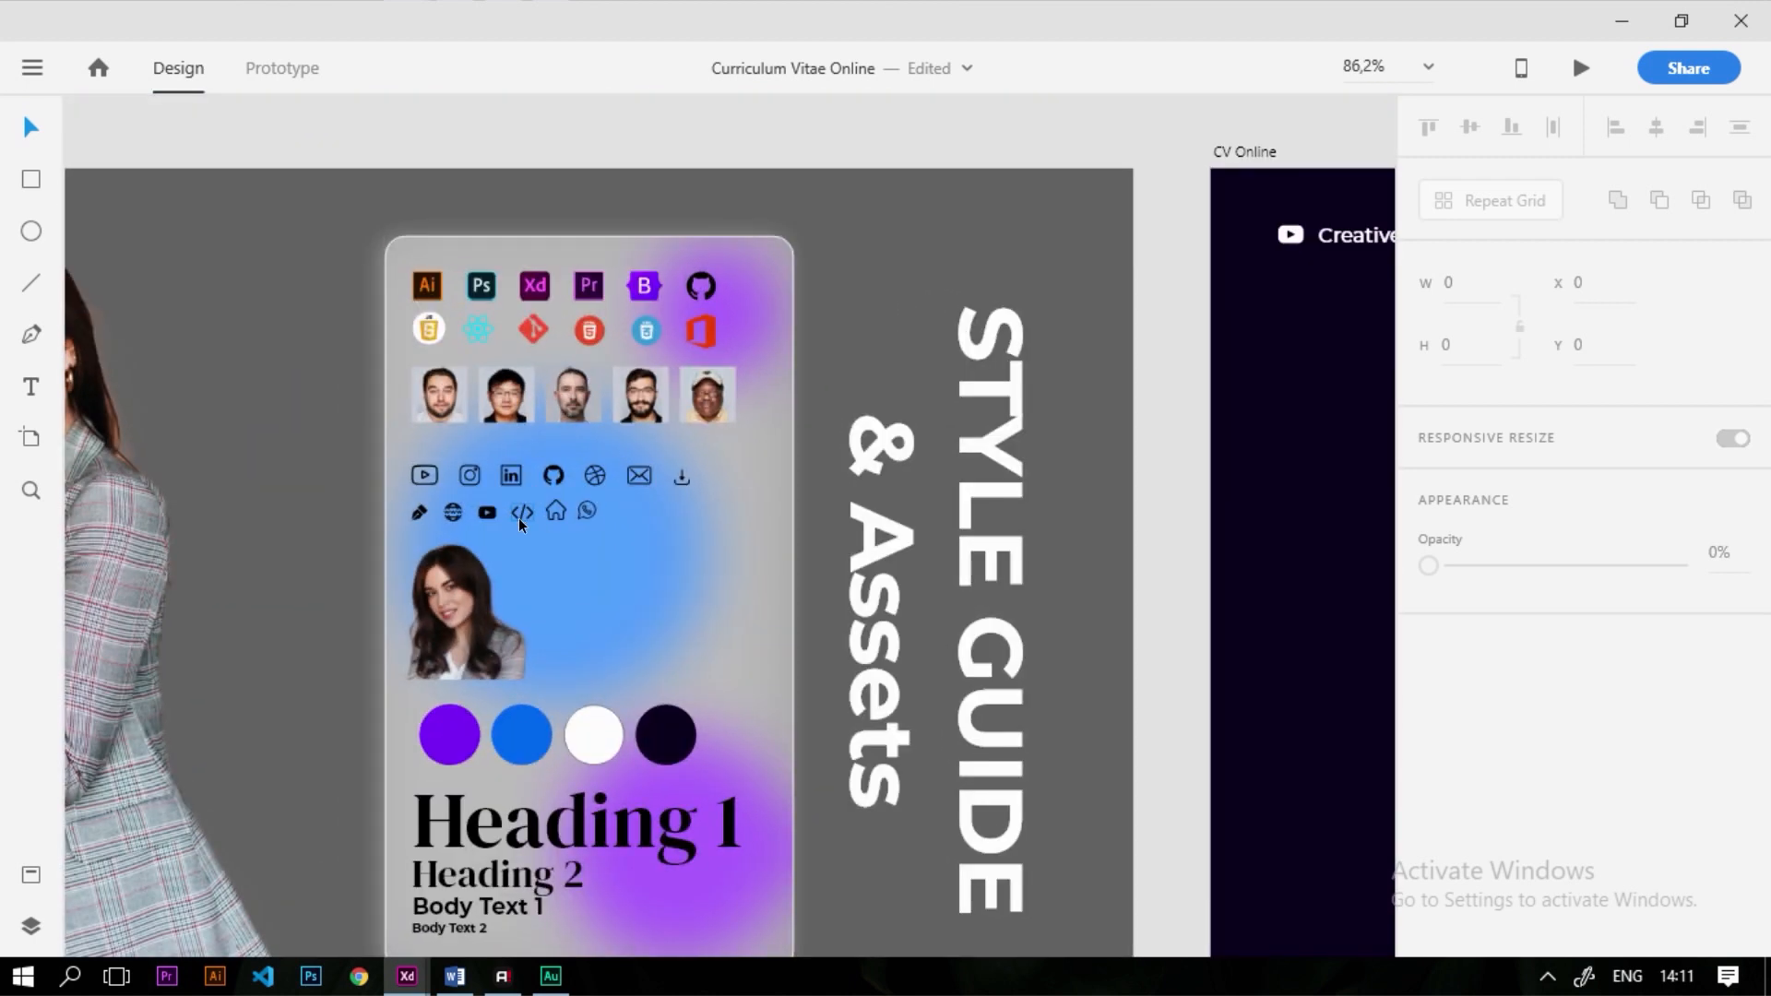
scroll(524, 524, "up", 3)
left_click_drag(465, 500, 1221, 884)
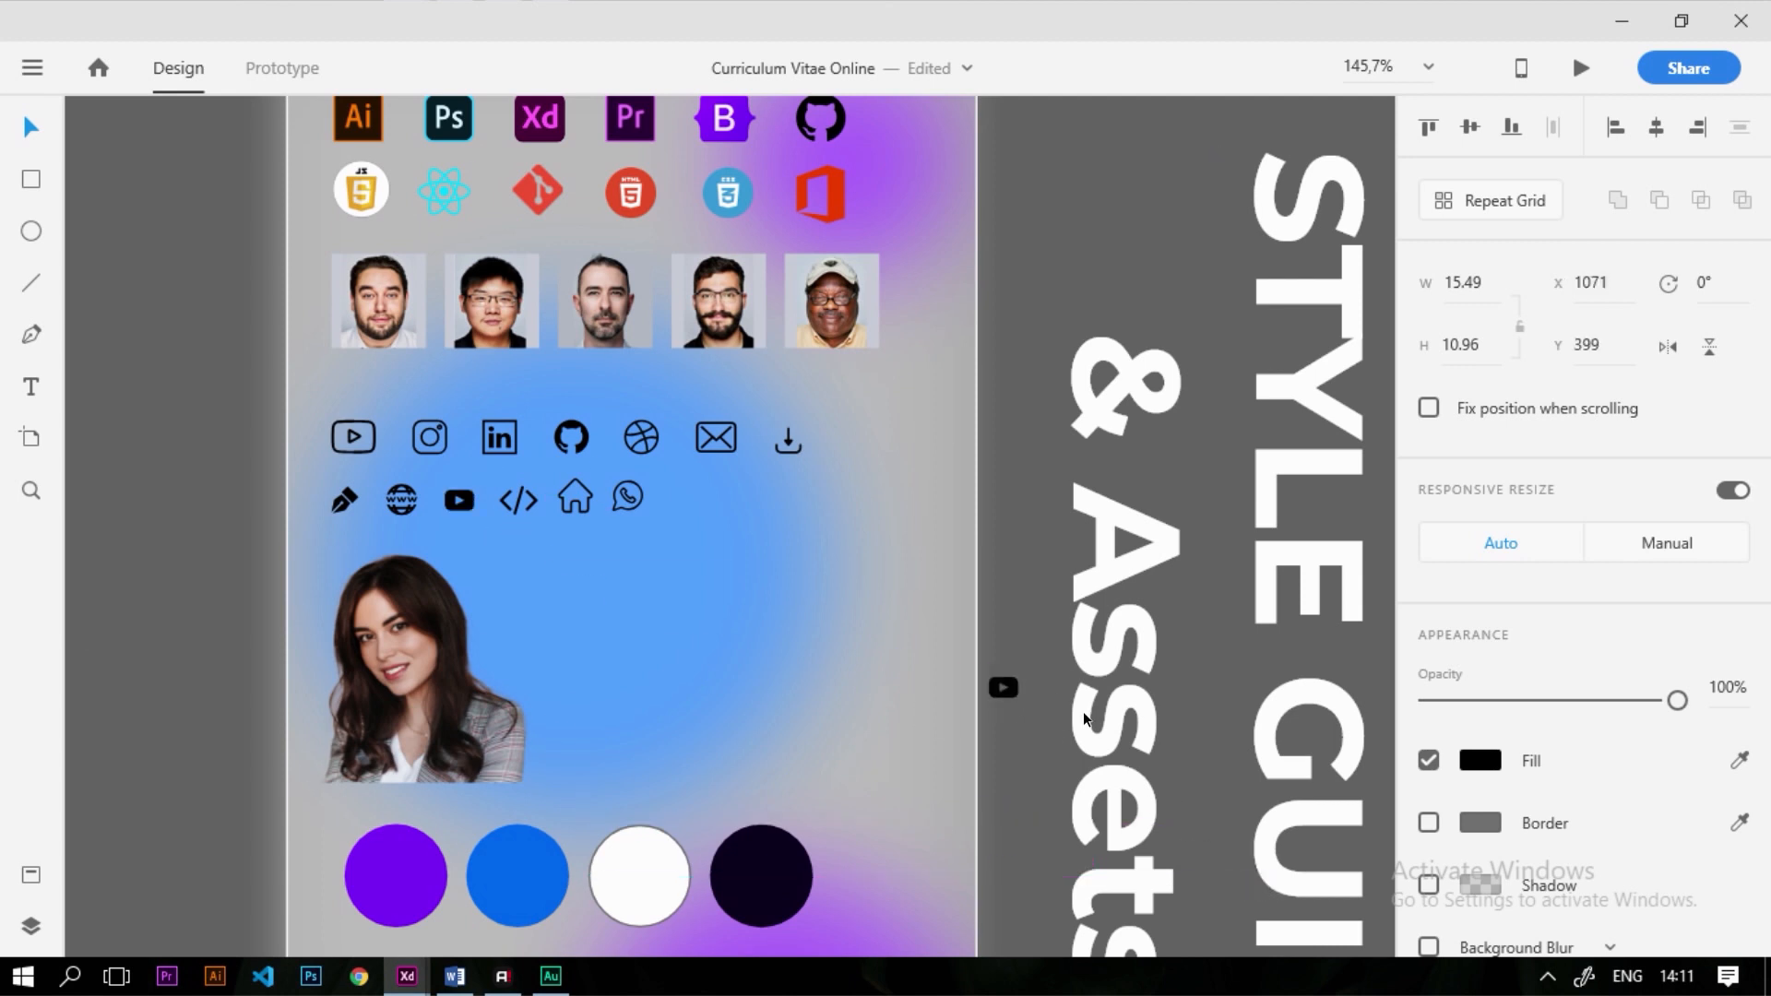
key("ctrl+0")
scroll(495, 518, "up", 2)
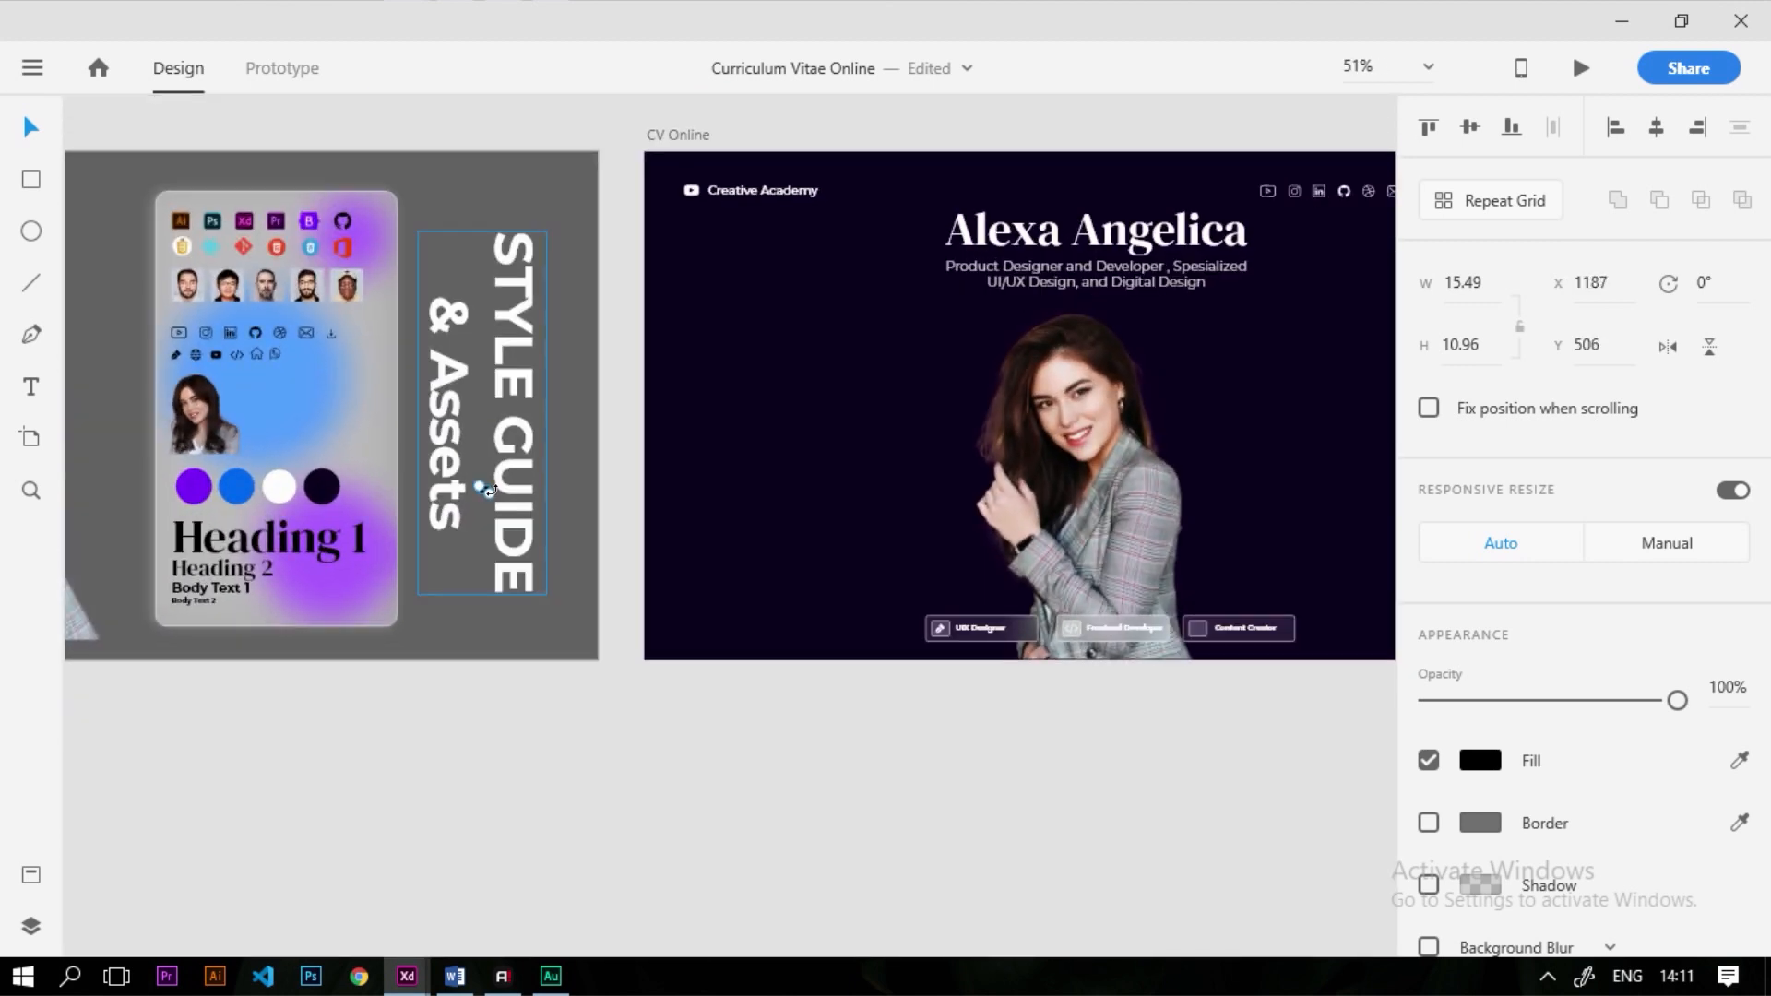
left_click_drag(553, 549, 965, 492)
scroll(1308, 655, "up", 4)
left_click(1494, 757)
Shrink the YouTube play icon to about 24×18 and centre it in the Content Creator icon box
scroll(1002, 628, "up", 2)
left_click_drag(1200, 699, 1005, 551)
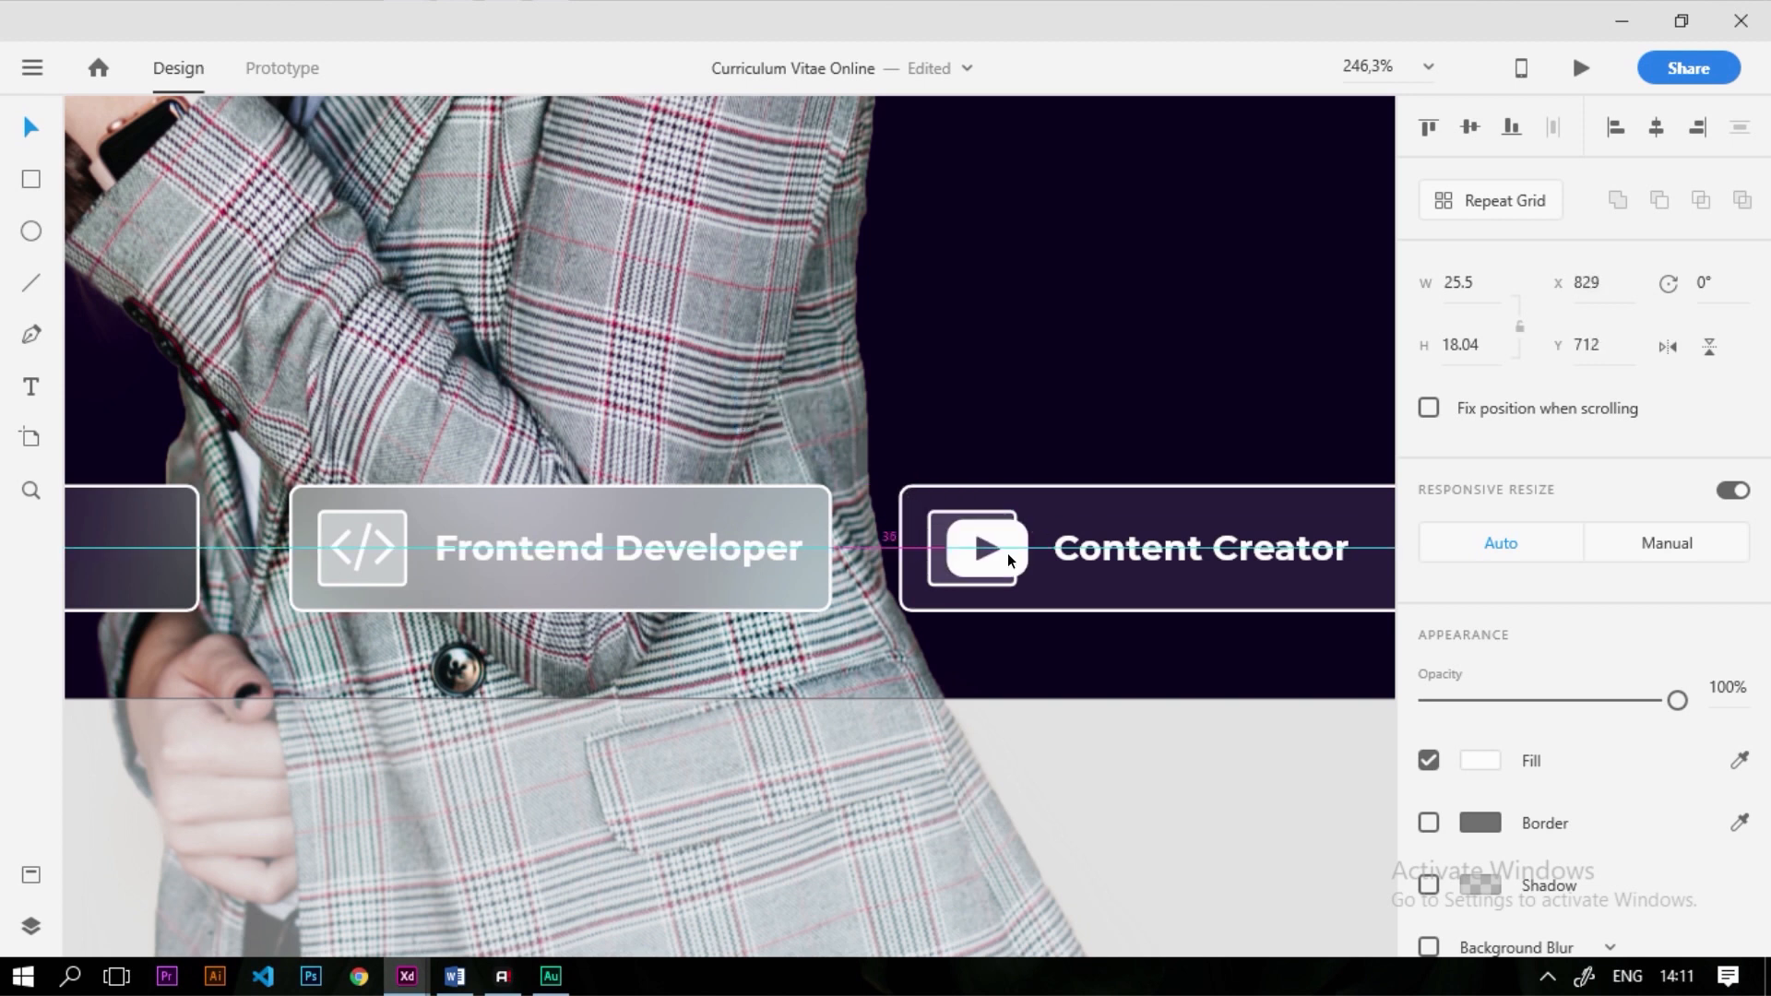
scroll(1006, 563, "up", 4)
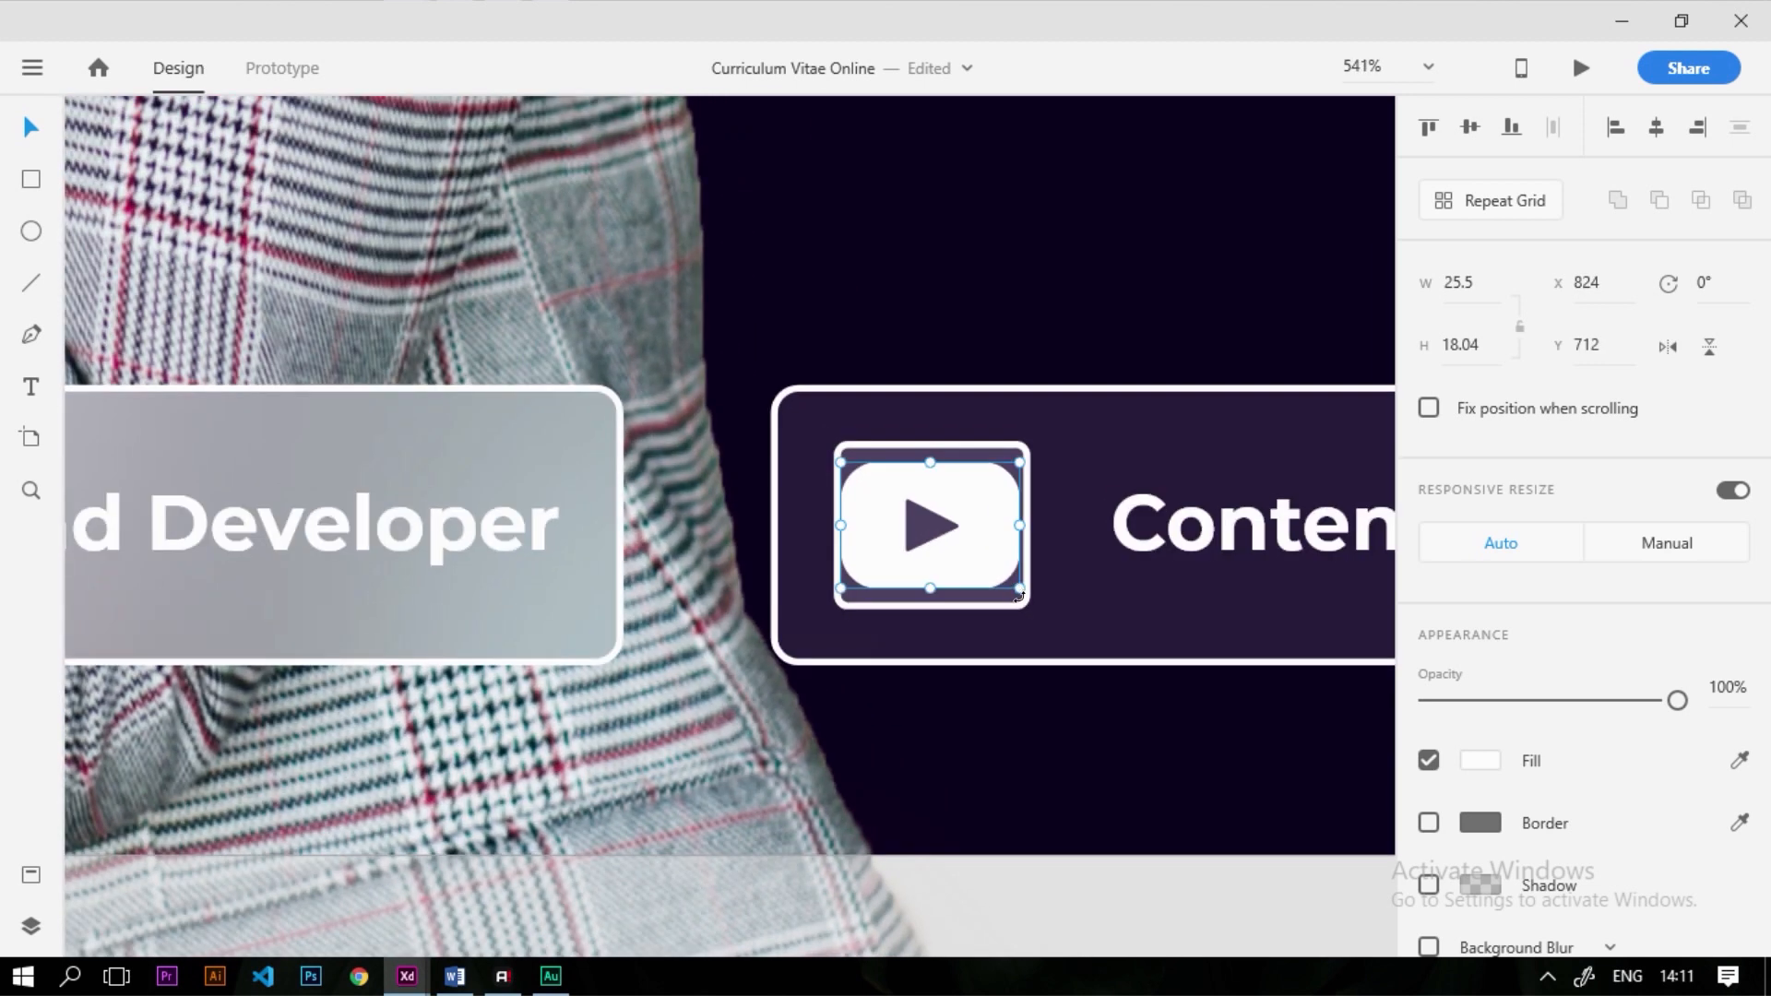
left_click_drag(1017, 588, 988, 569)
left_click_drag(964, 548, 980, 551)
scroll(979, 545, "down", 5)
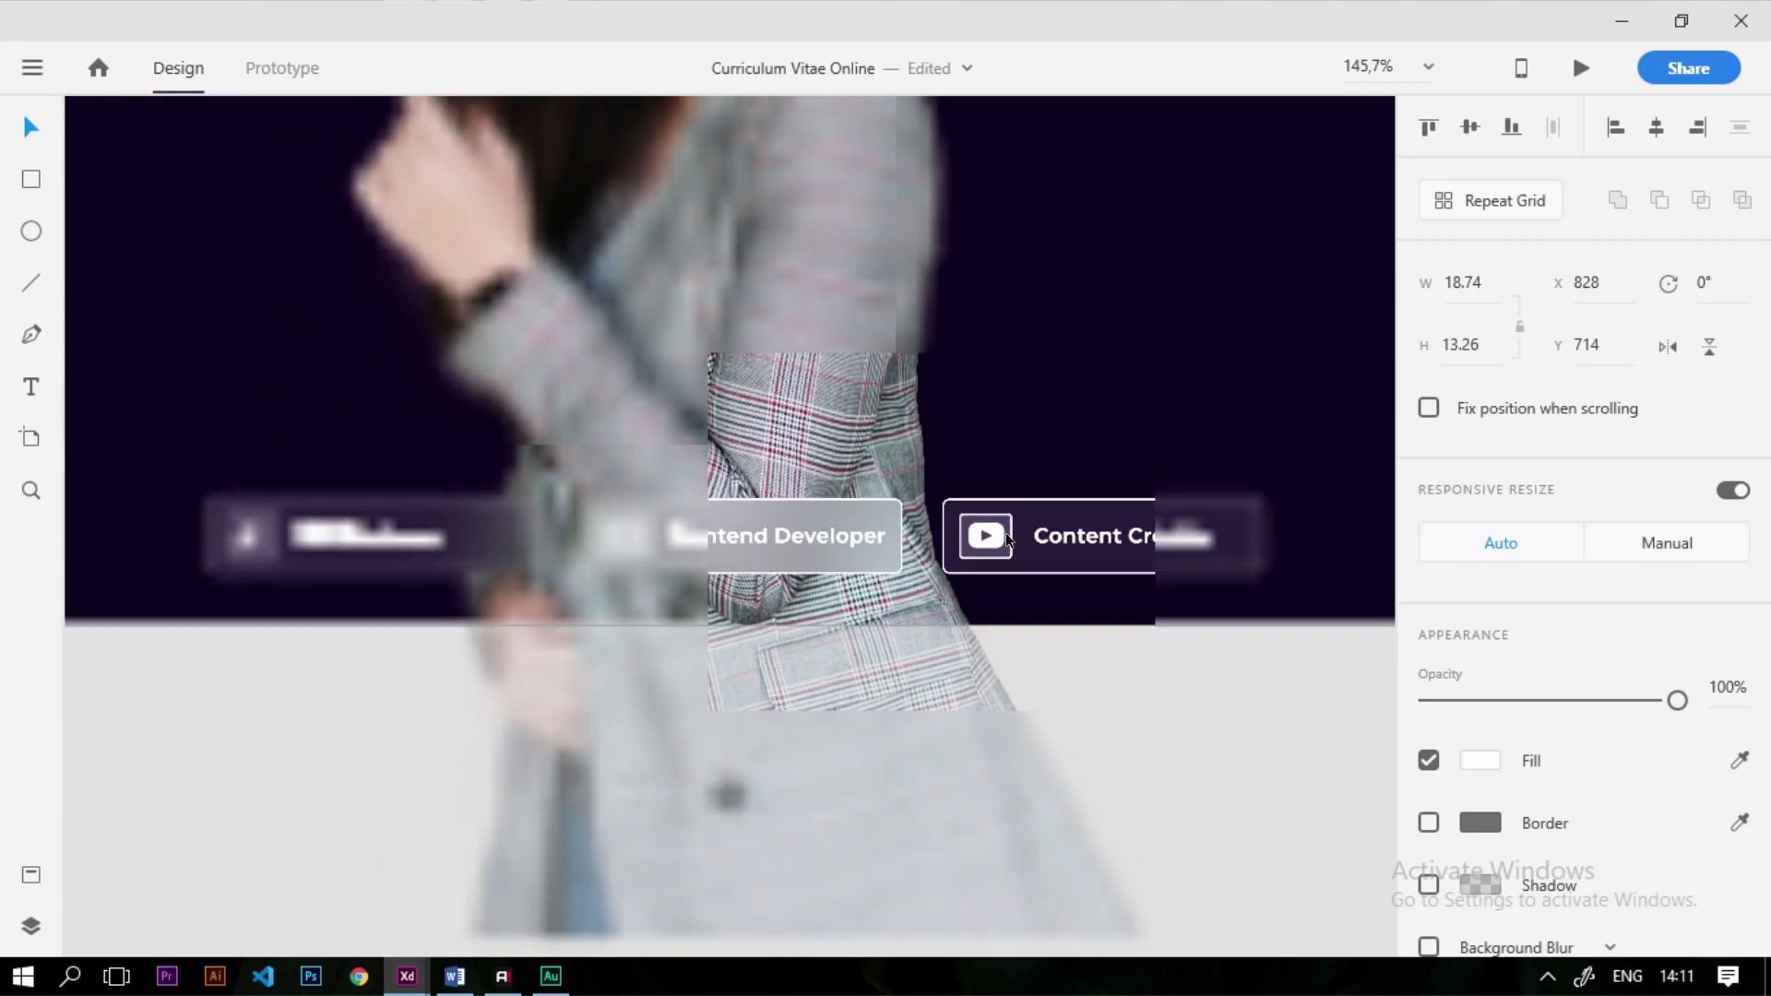
scroll(1010, 535, "up", 5)
left_click_drag(994, 579, 971, 556)
Select the Content Creator button on its own, leaving out the background photo
scroll(932, 499, "down", 1)
scroll(930, 504, "down", 5)
left_click_drag(1204, 659, 913, 472)
left_click(788, 385, "shift")
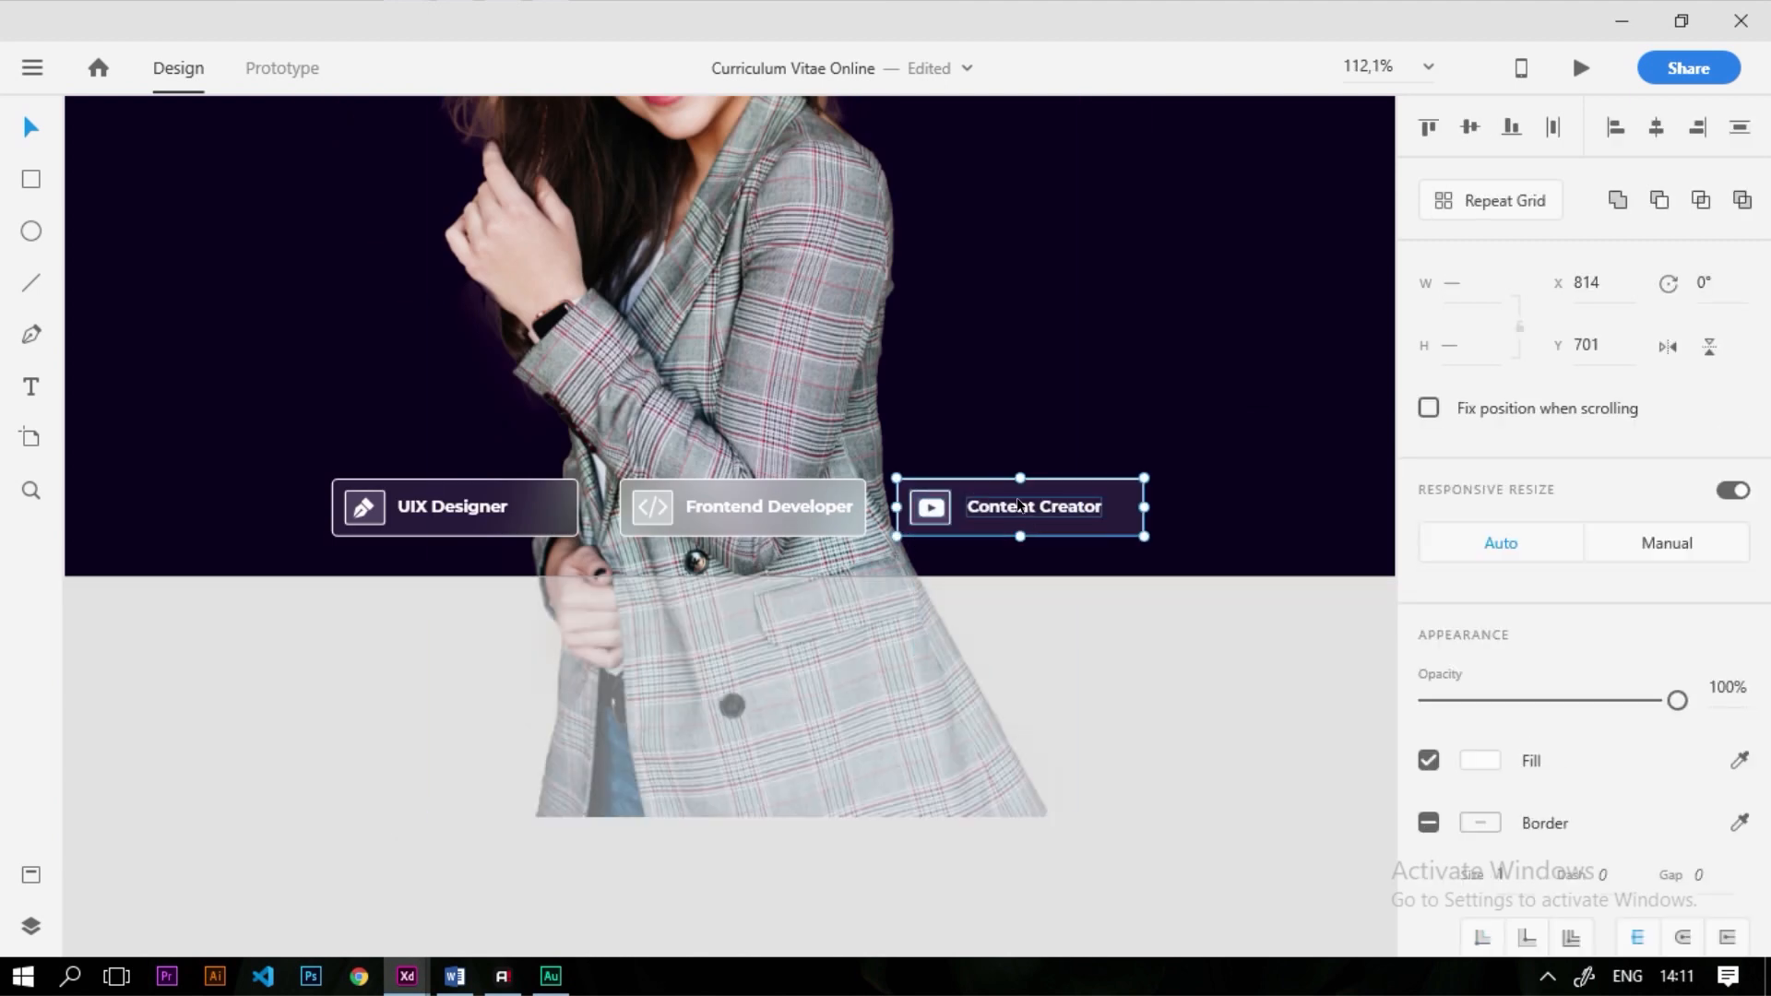
Distribute the UIX Designer, Frontend Developer and Content Creator buttons horizontally, excluding the photo
left_click_drag(210, 640, 1166, 486)
key("ctrl+0")
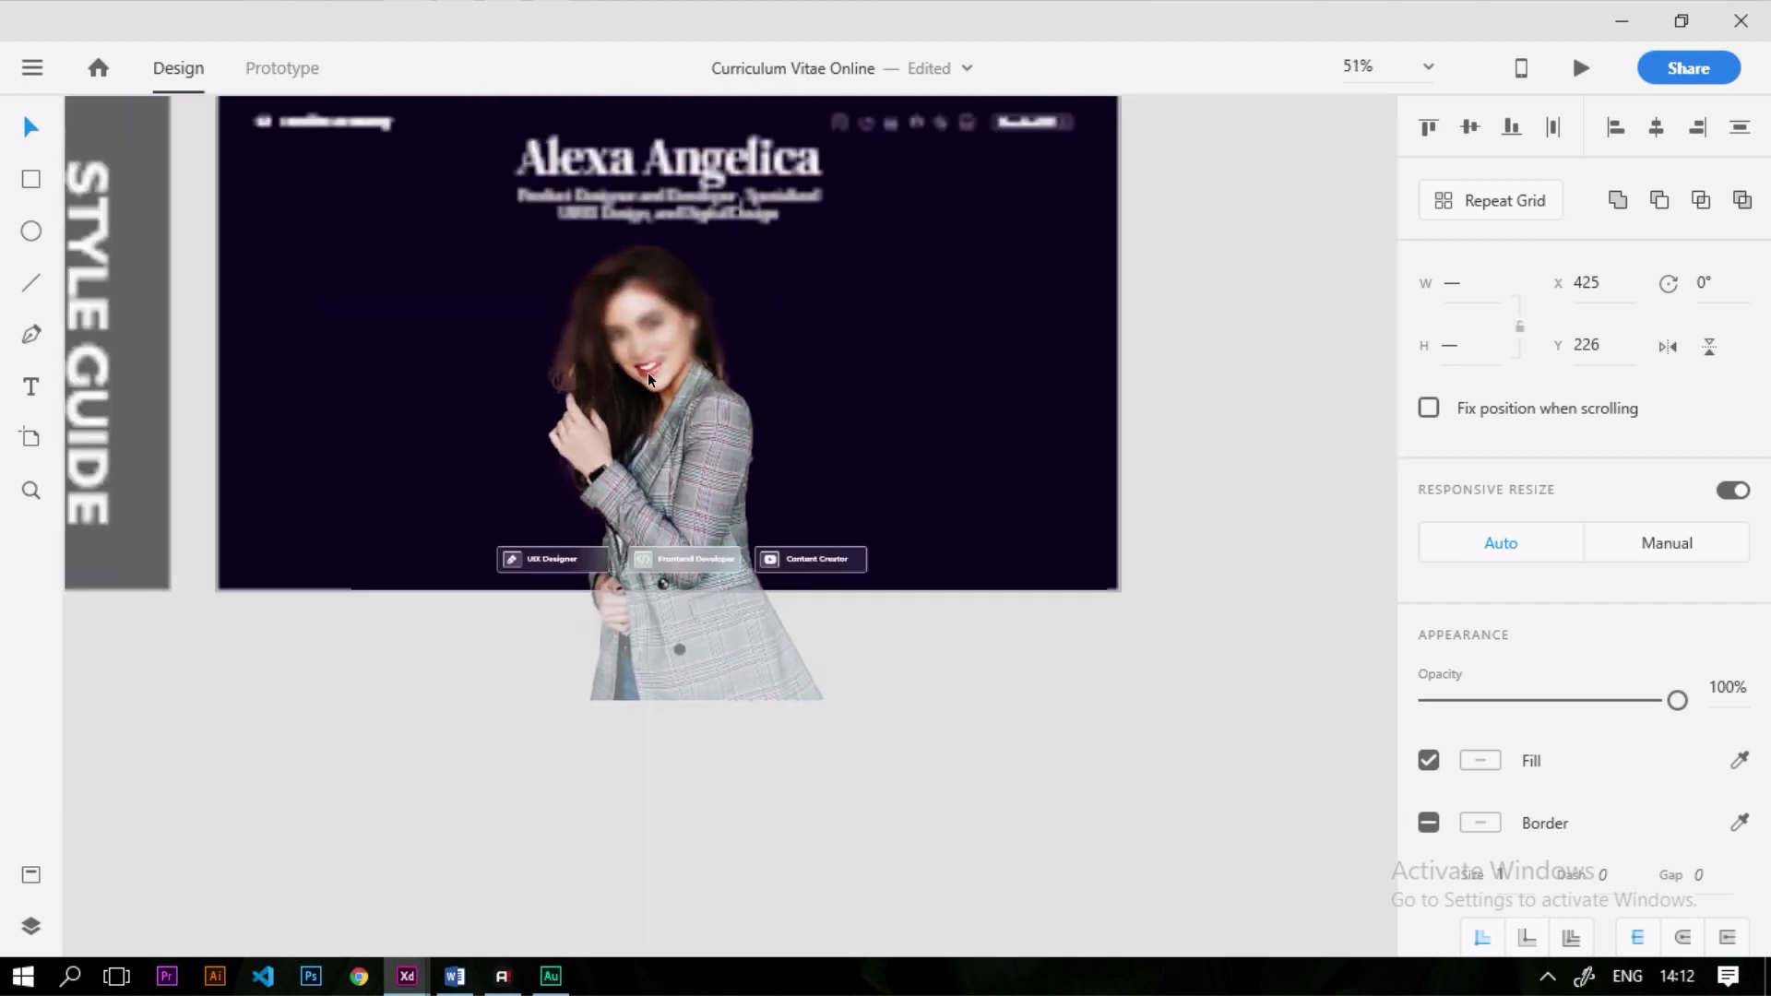
key("ctrl+3")
scroll(760, 505, "up", 2)
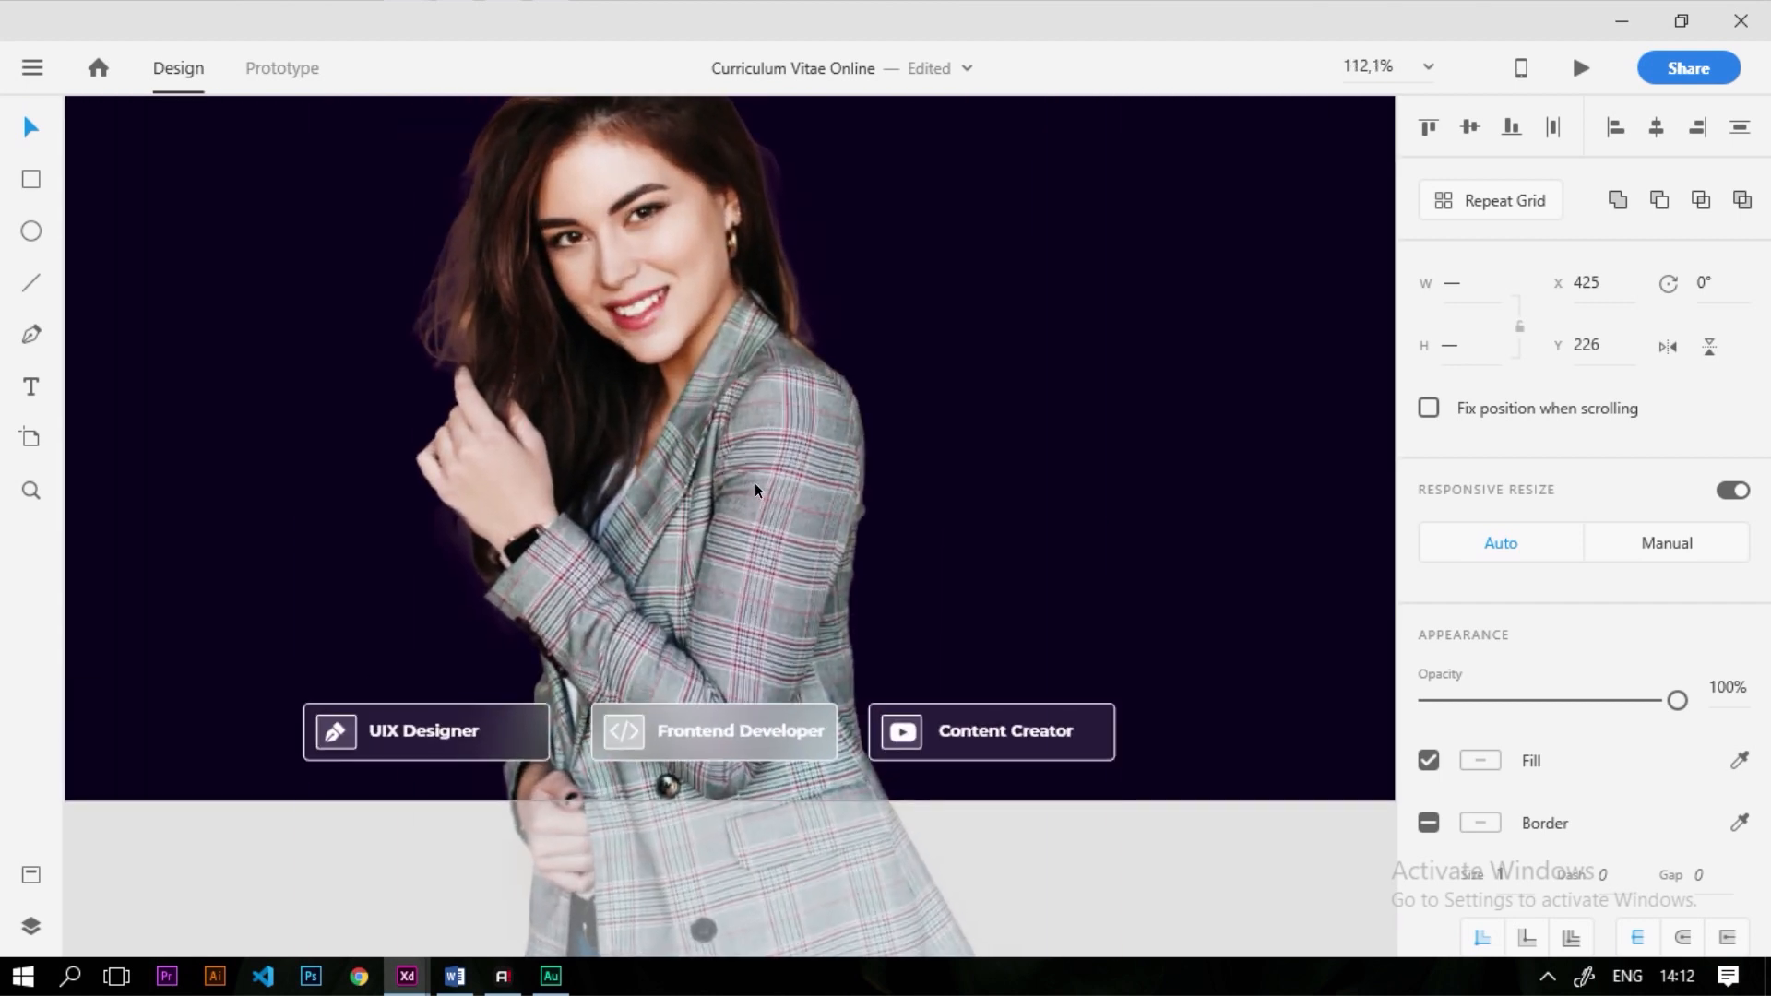
left_click(759, 502, "shift")
key("ctrl+0")
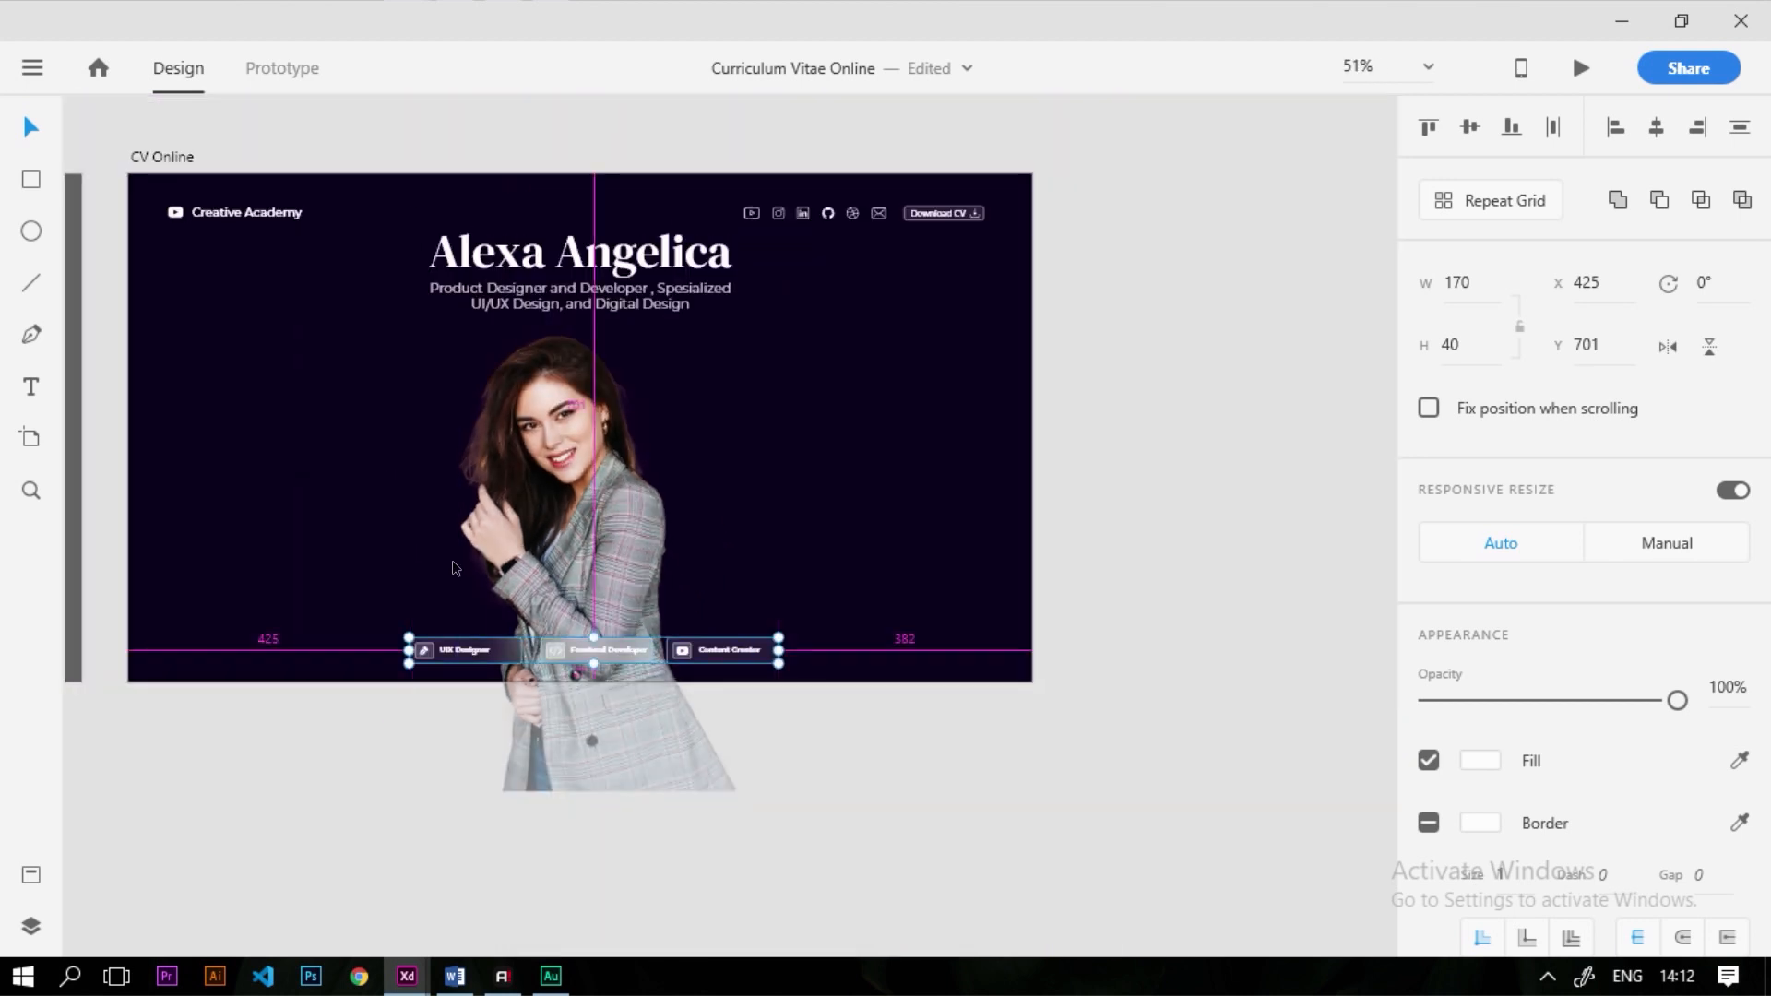
scroll(635, 673, "up", 3)
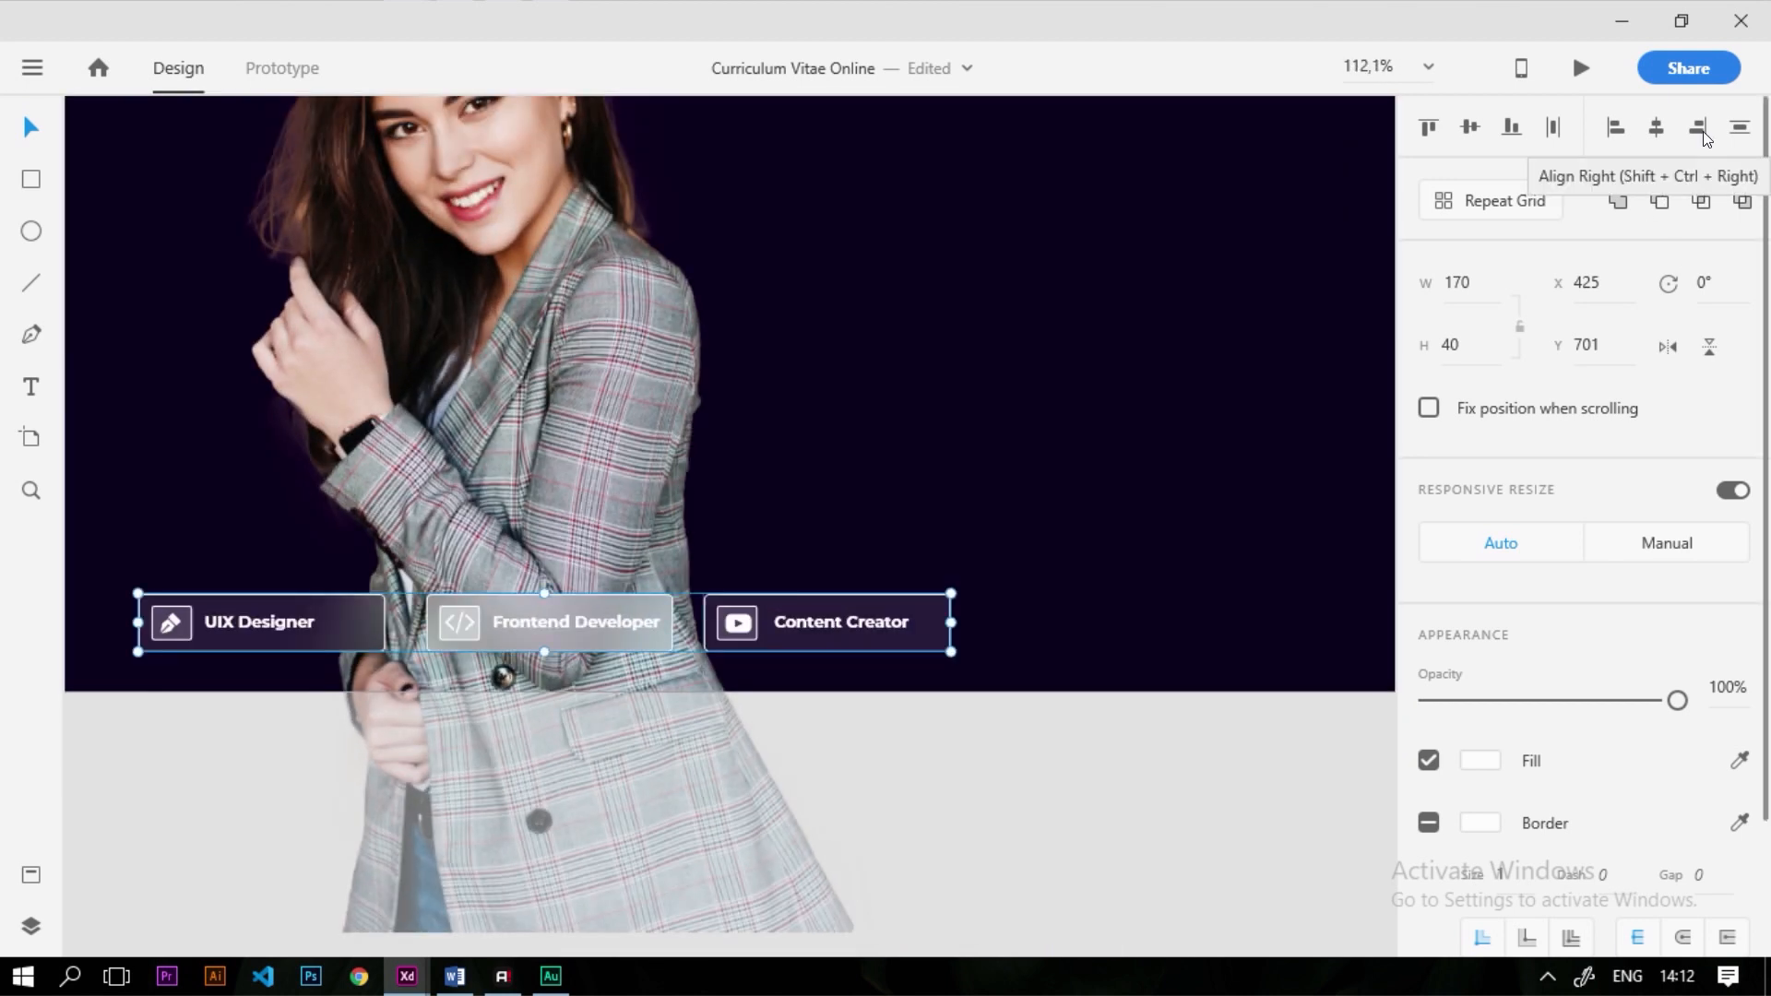
scroll(463, 609, "up", 2)
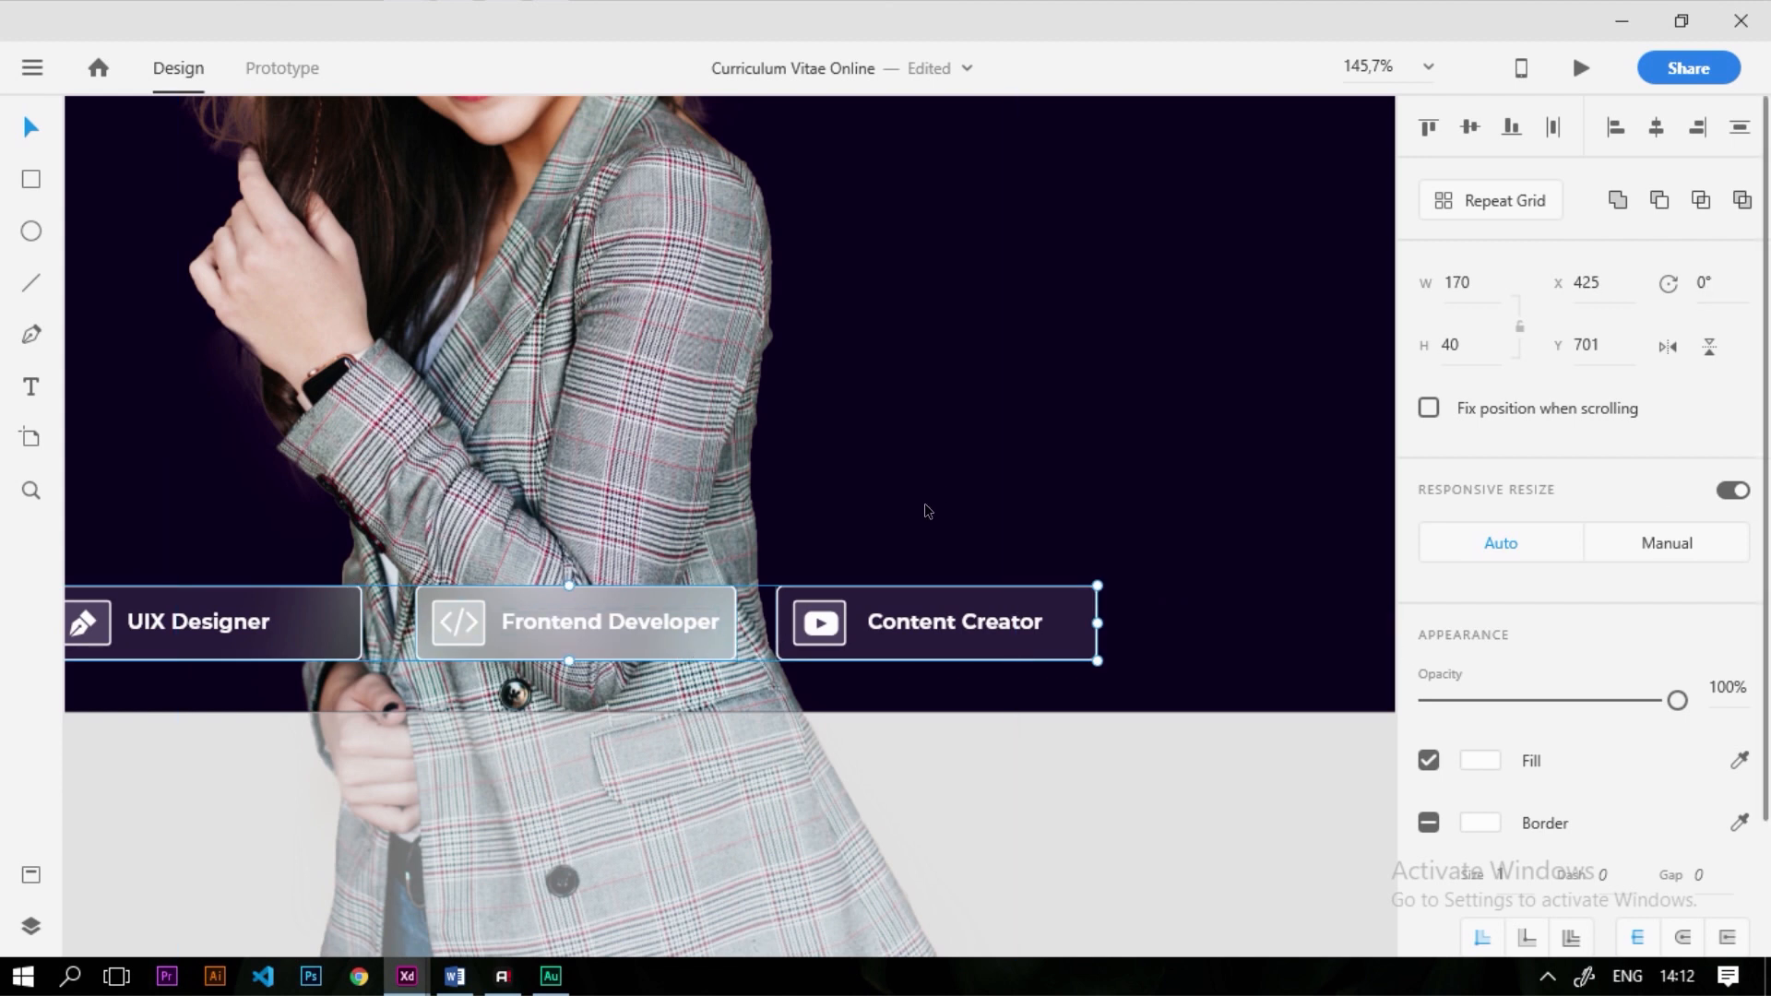
left_click(1553, 129)
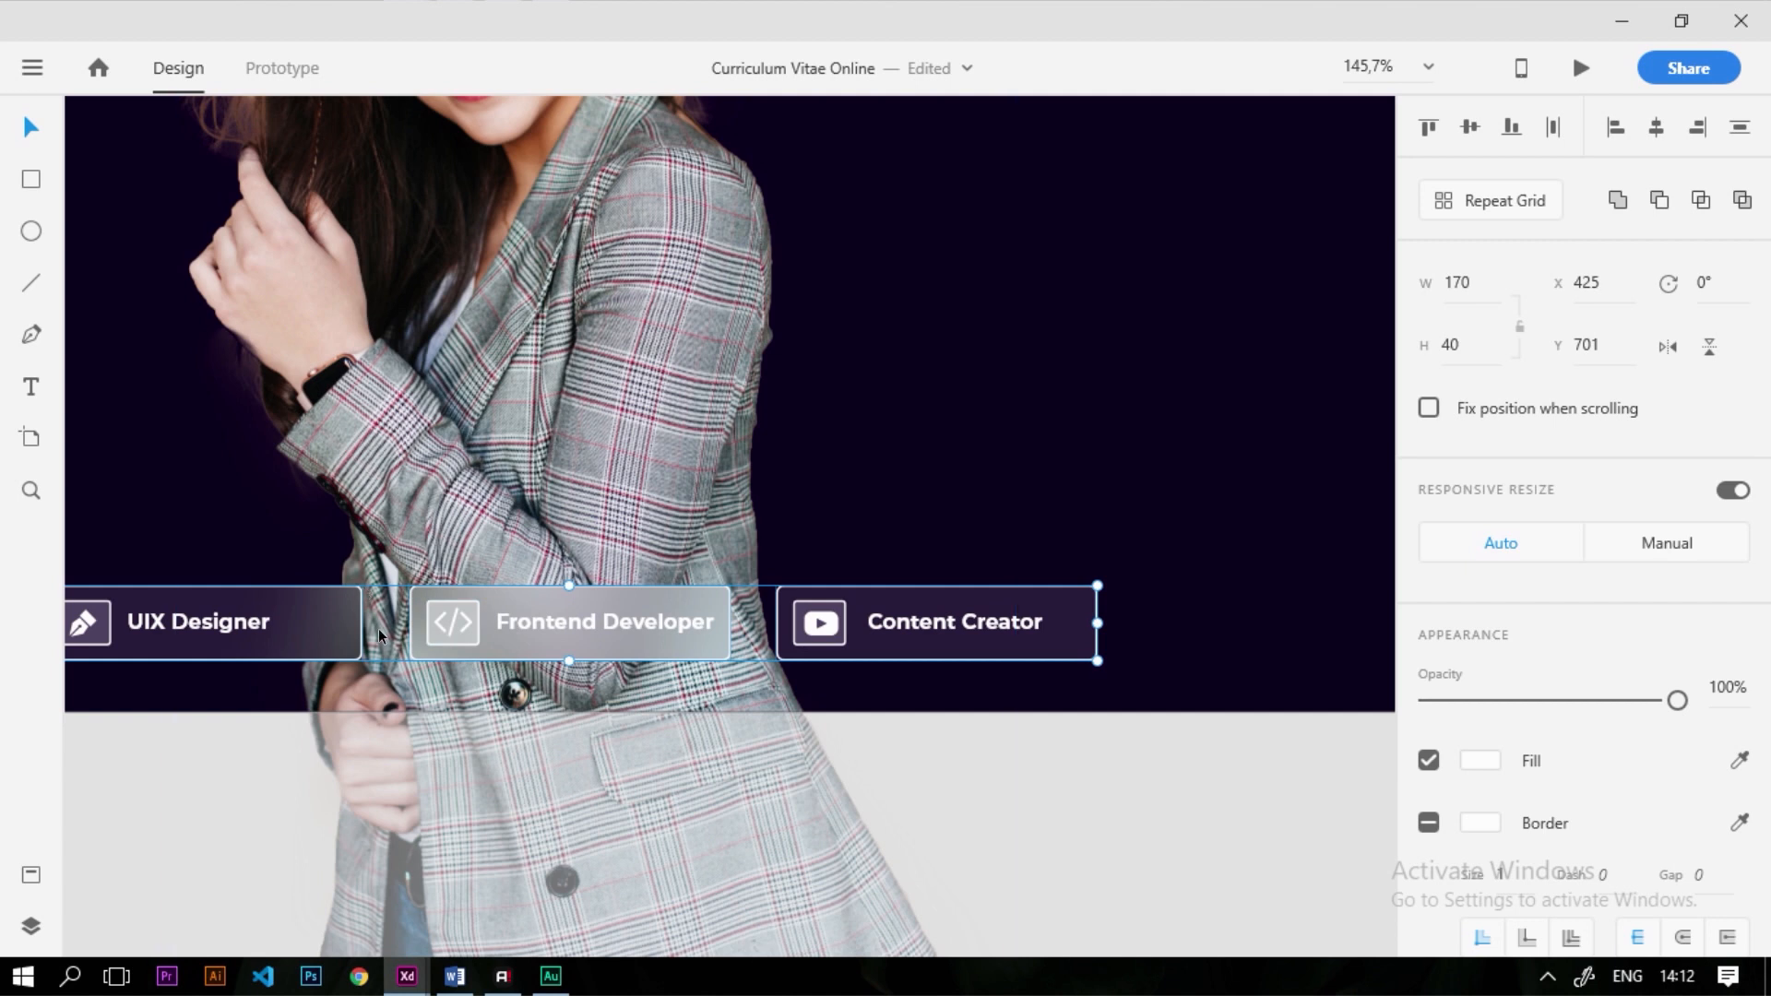
key("alt")
scroll(854, 470, "down", 4)
left_click(1150, 719)
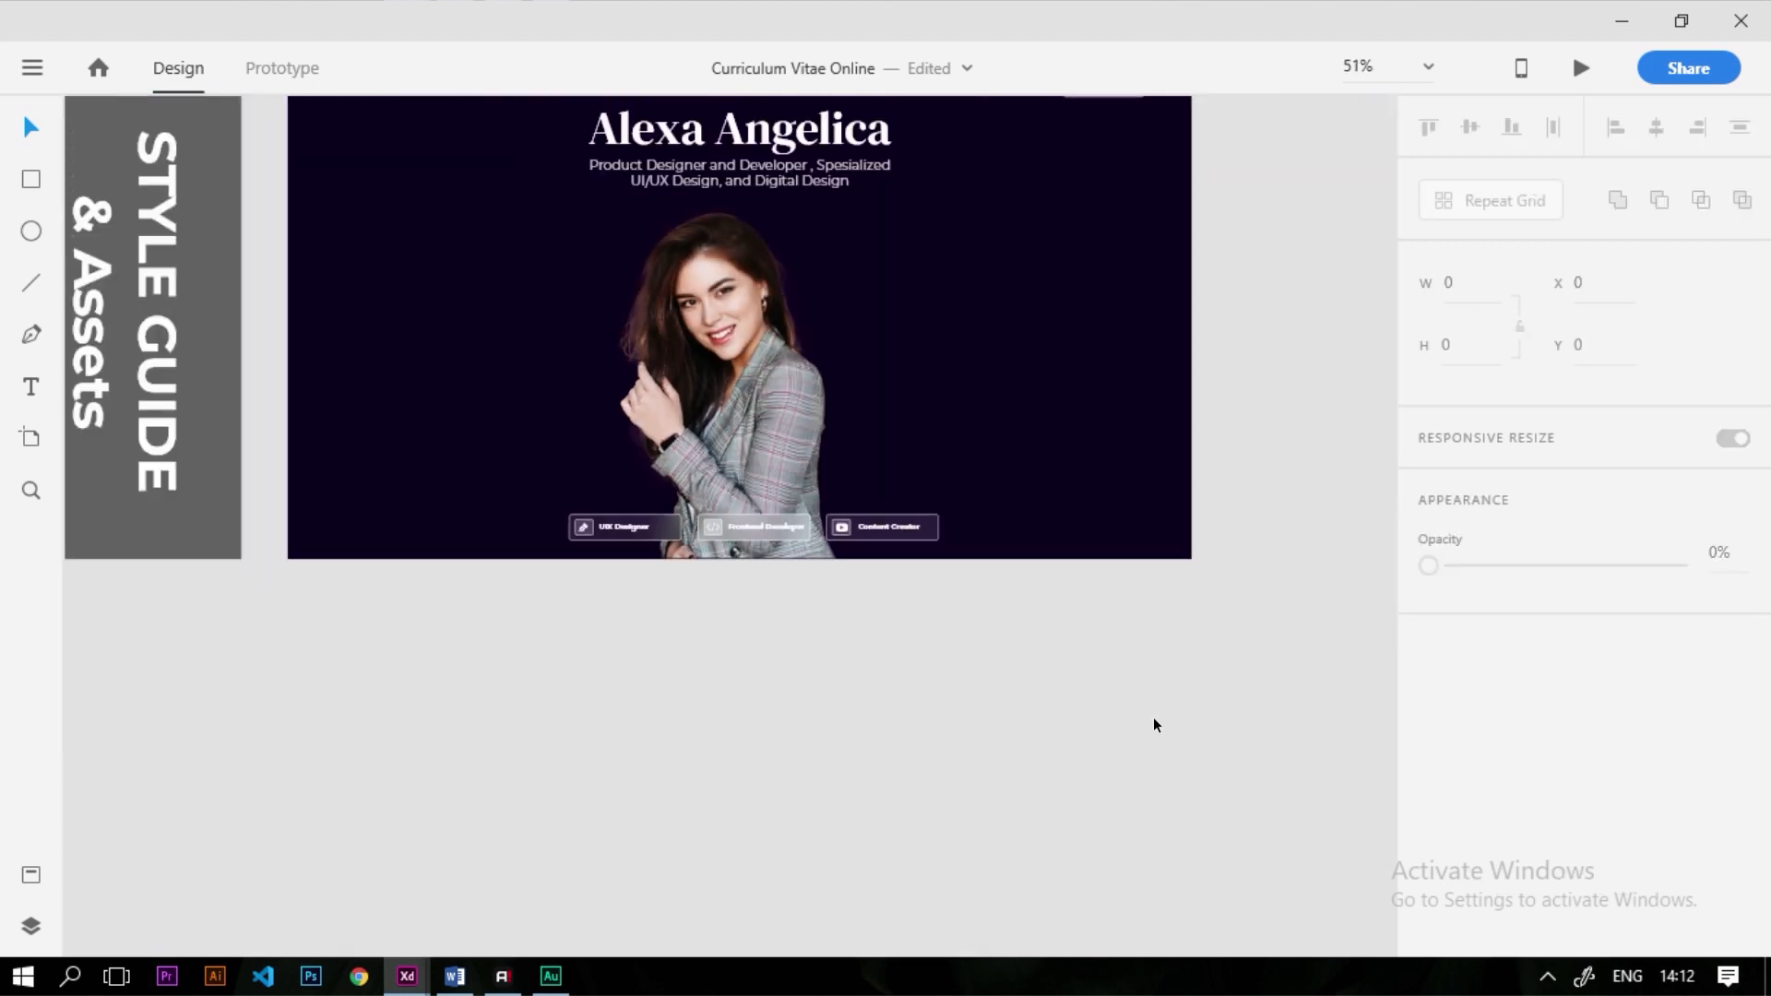
Alt-drag a copy of the Heading 2 text (DM Serif Display 35) to the right of the portrait
scroll(1022, 752, "down", 1)
scroll(942, 599, "up", 2)
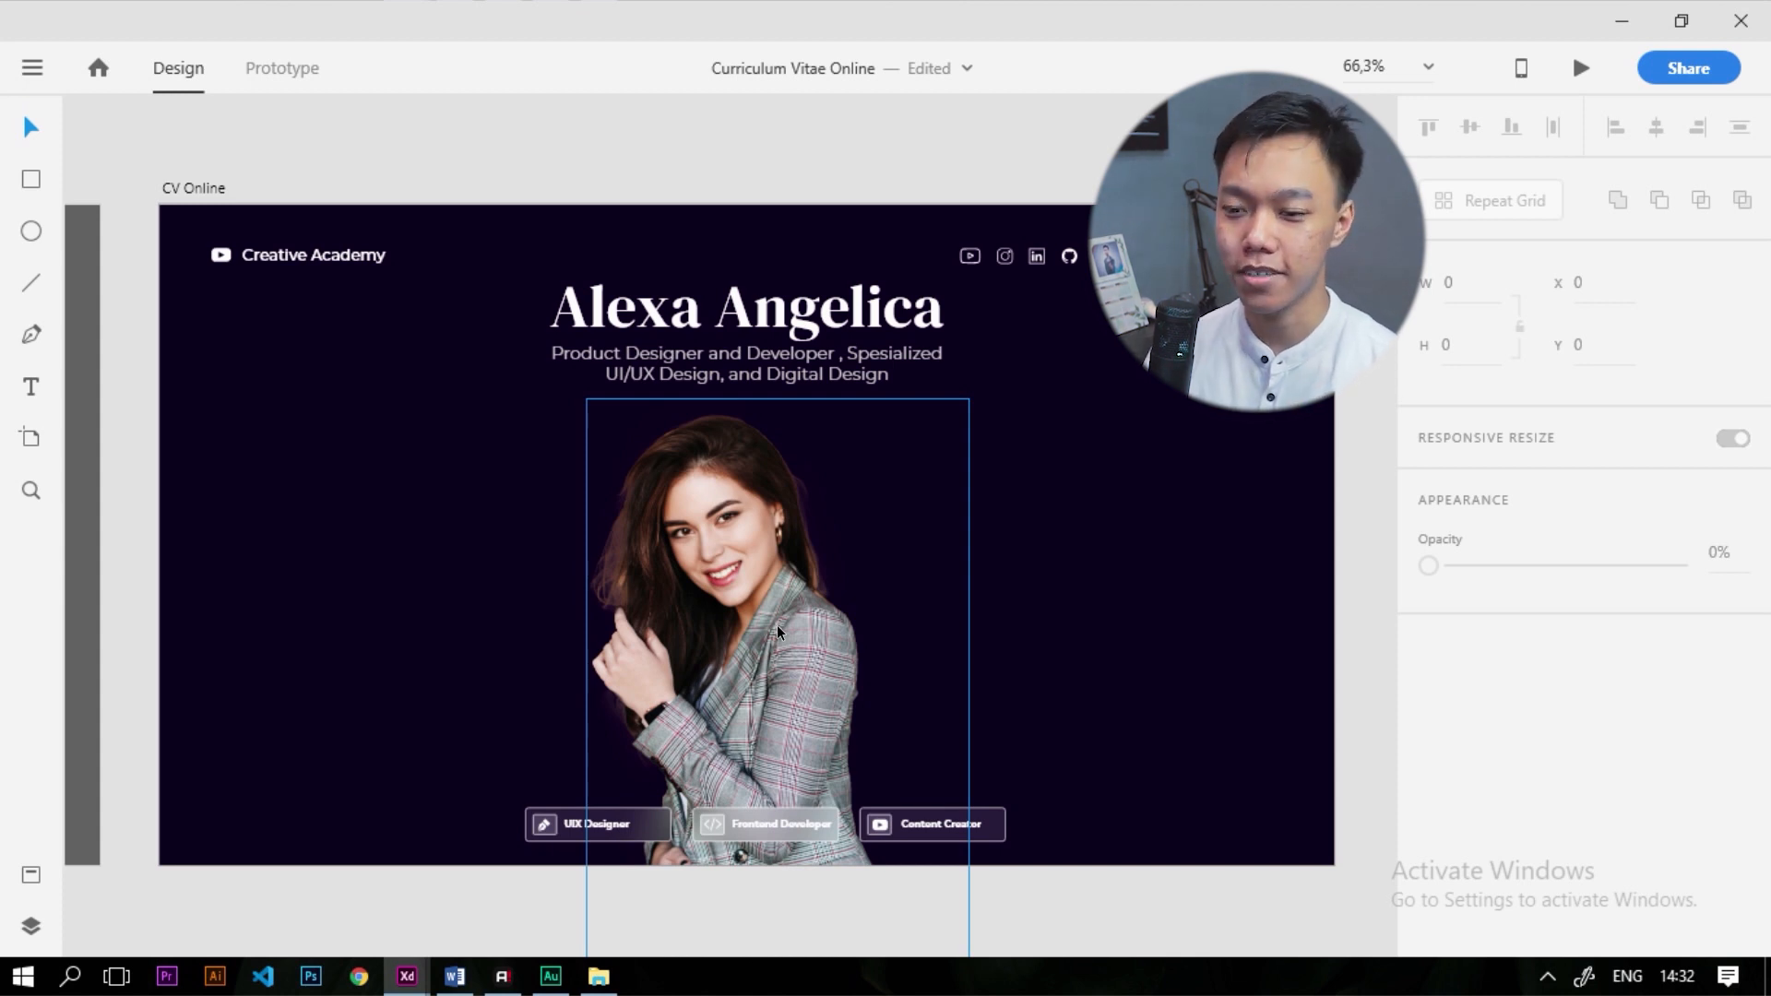
scroll(959, 508, "down", 5)
scroll(292, 573, "up", 2)
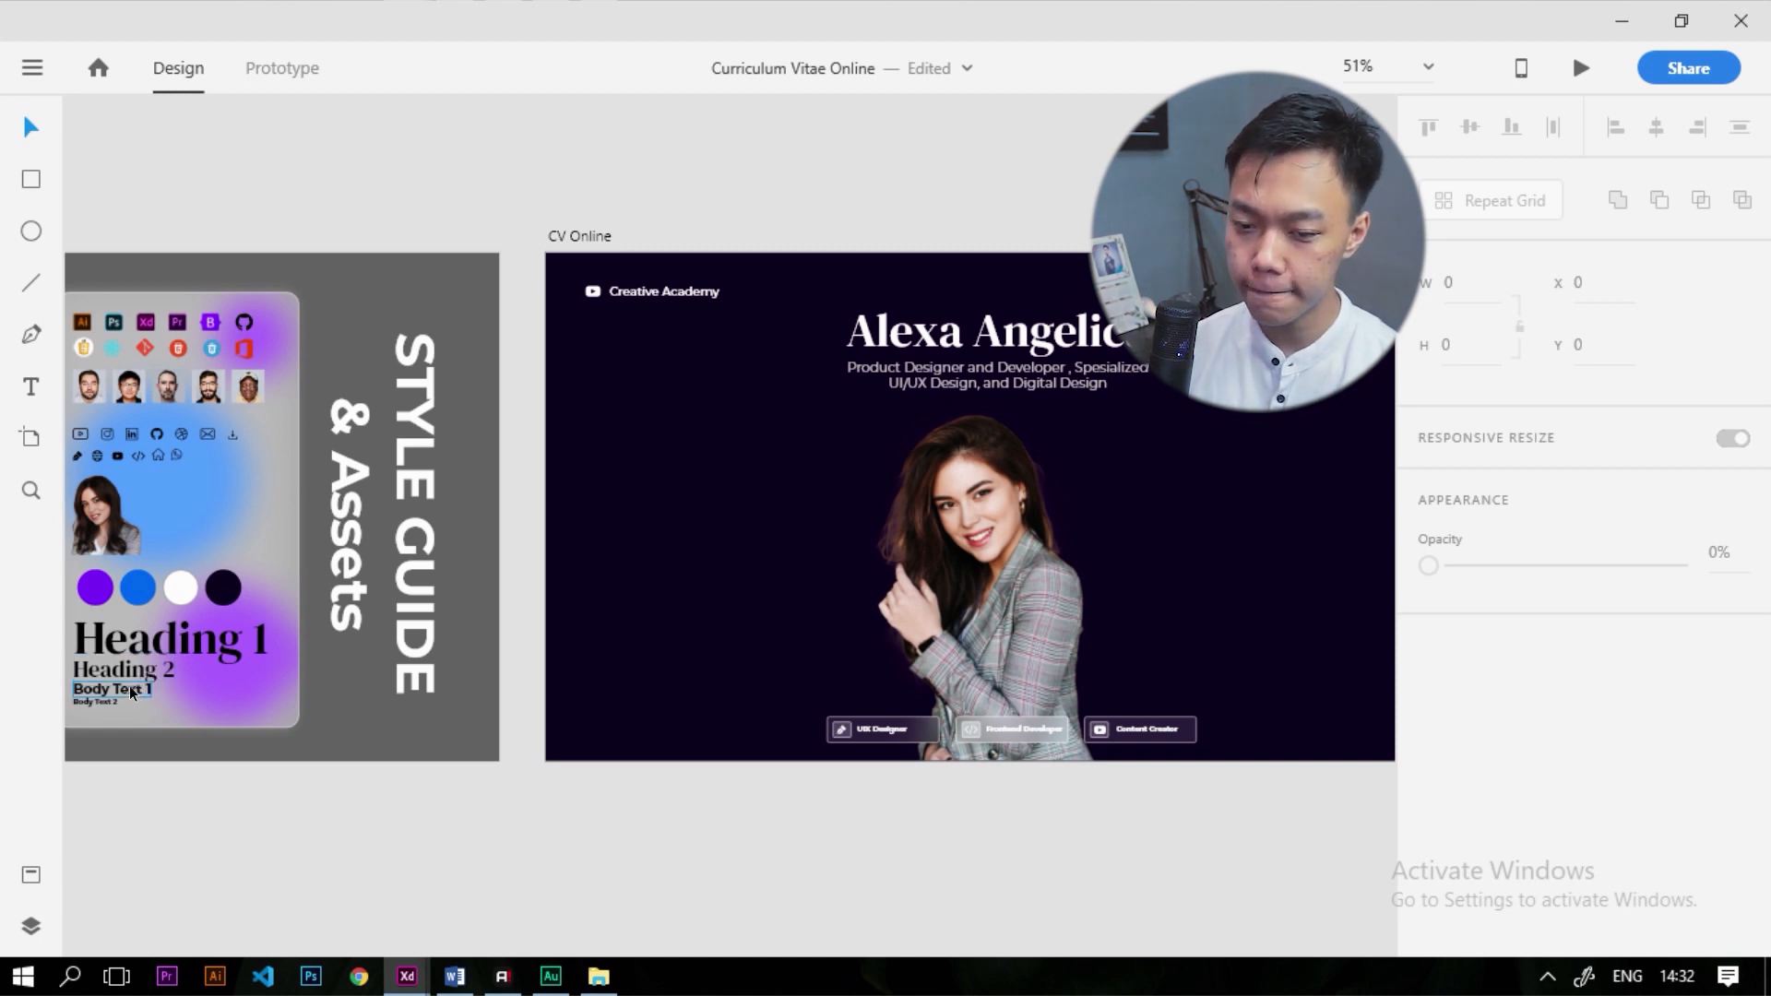
left_click_drag(138, 671, 1330, 438)
scroll(960, 576, "down", 1)
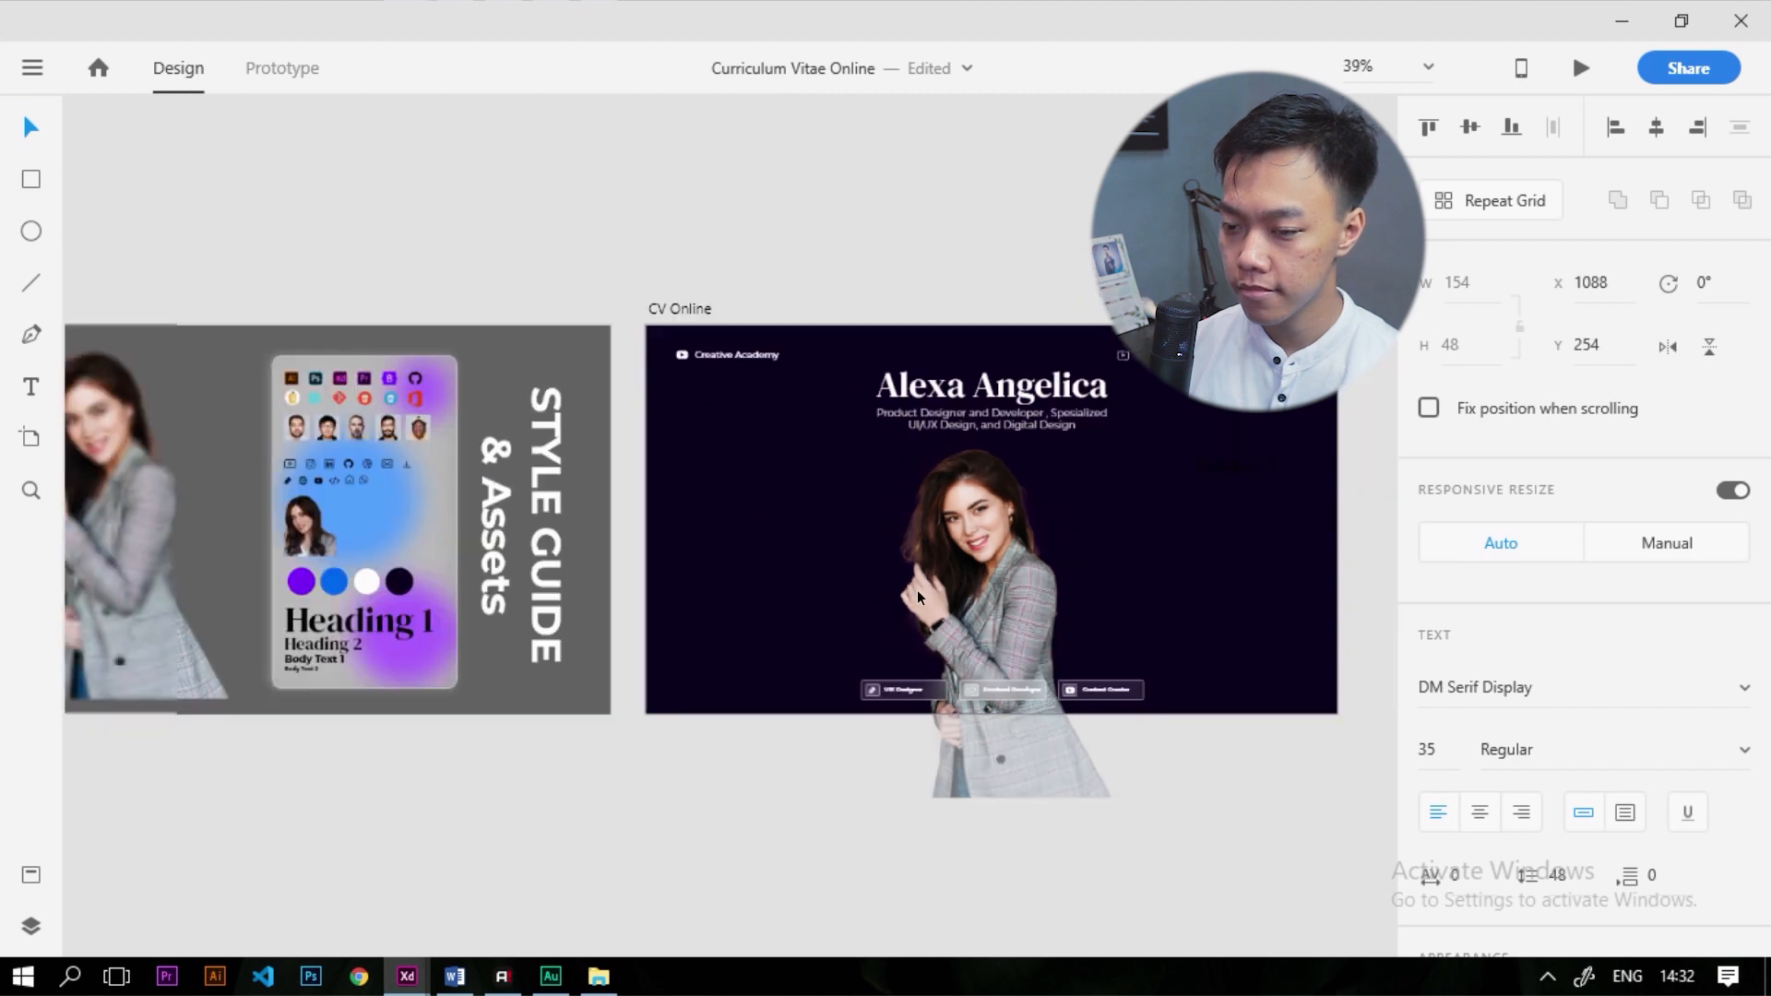
scroll(1186, 526, "up", 3)
scroll(1597, 720, "down", 4)
left_click(1481, 697)
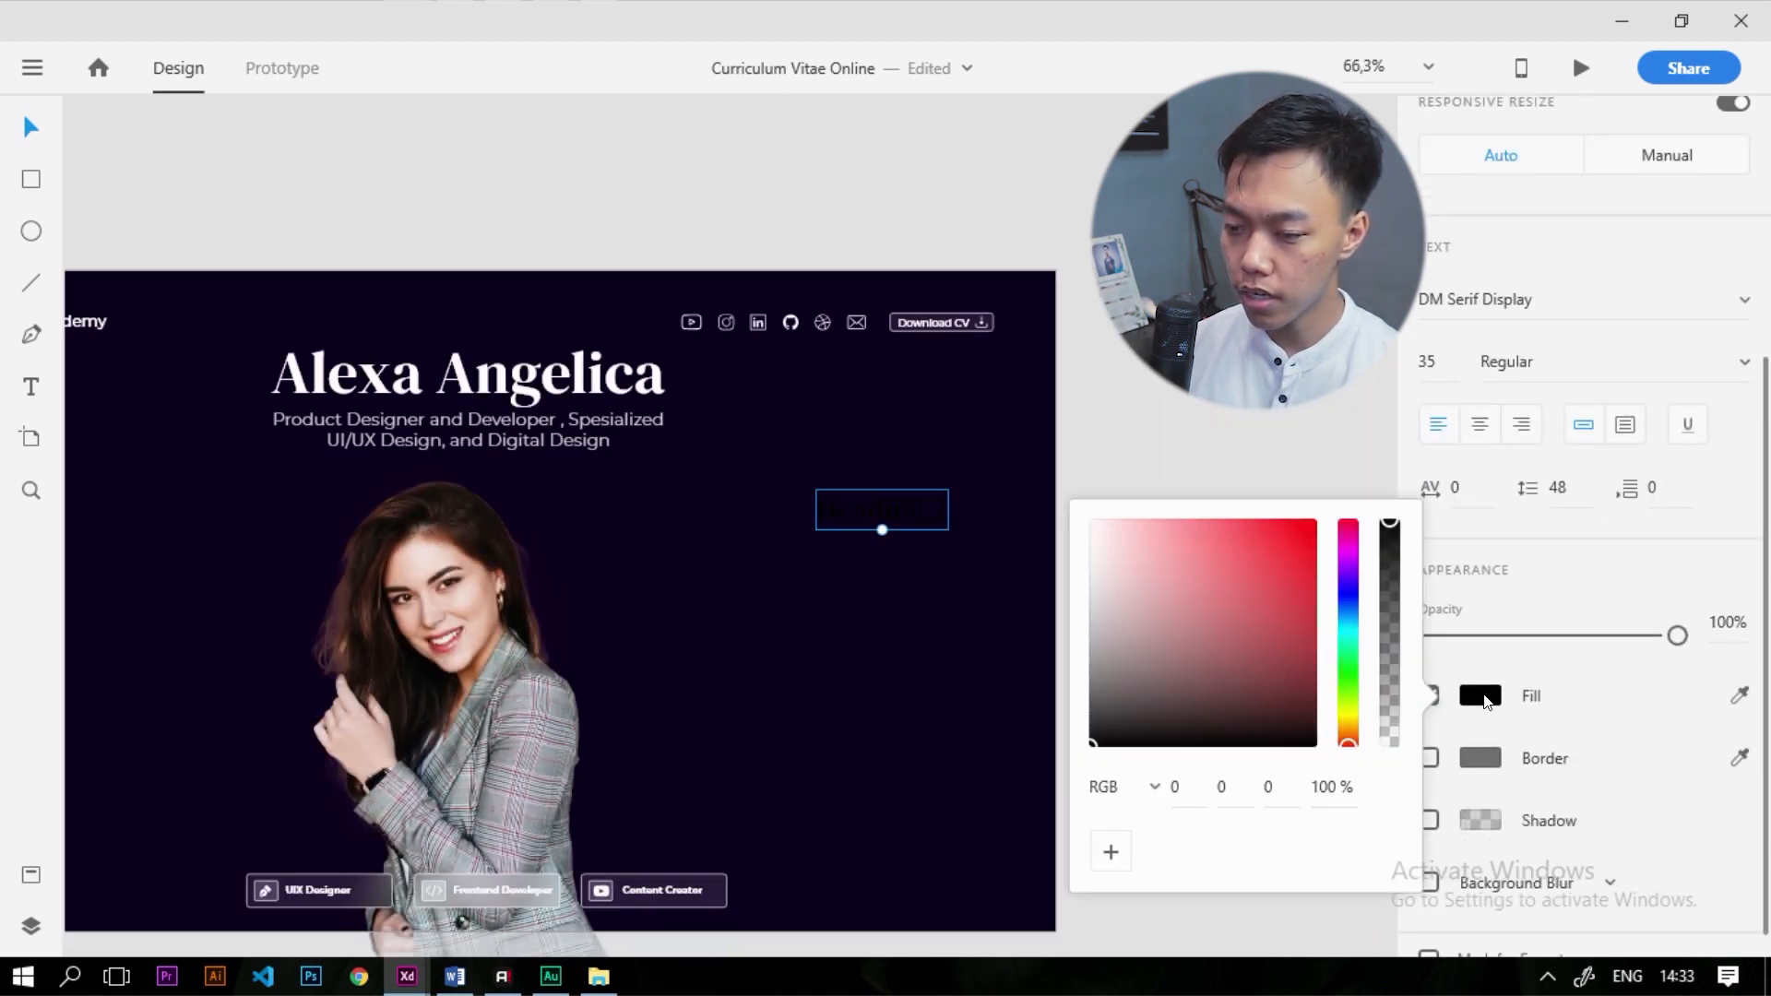
Make the copied heading white and change its text to 'About Me'
left_click_drag(1188, 634, 1091, 522)
left_click(883, 521)
double_click(883, 509)
type("A")
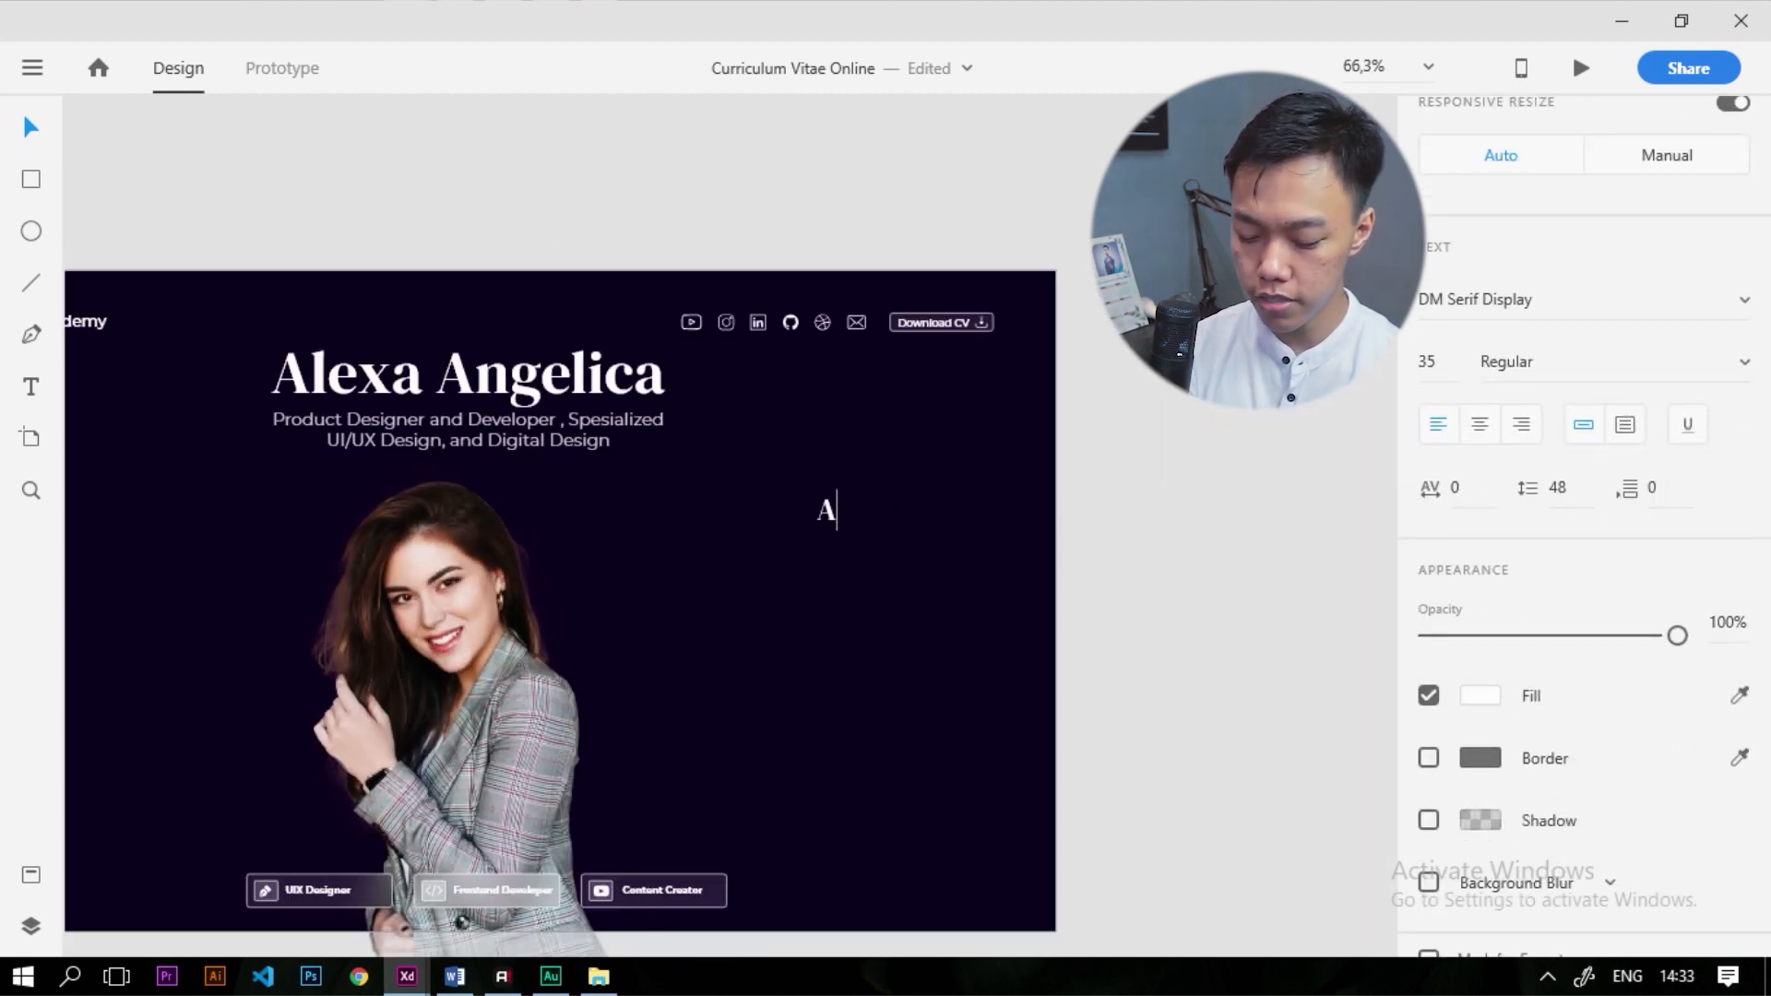
type("bout Me")
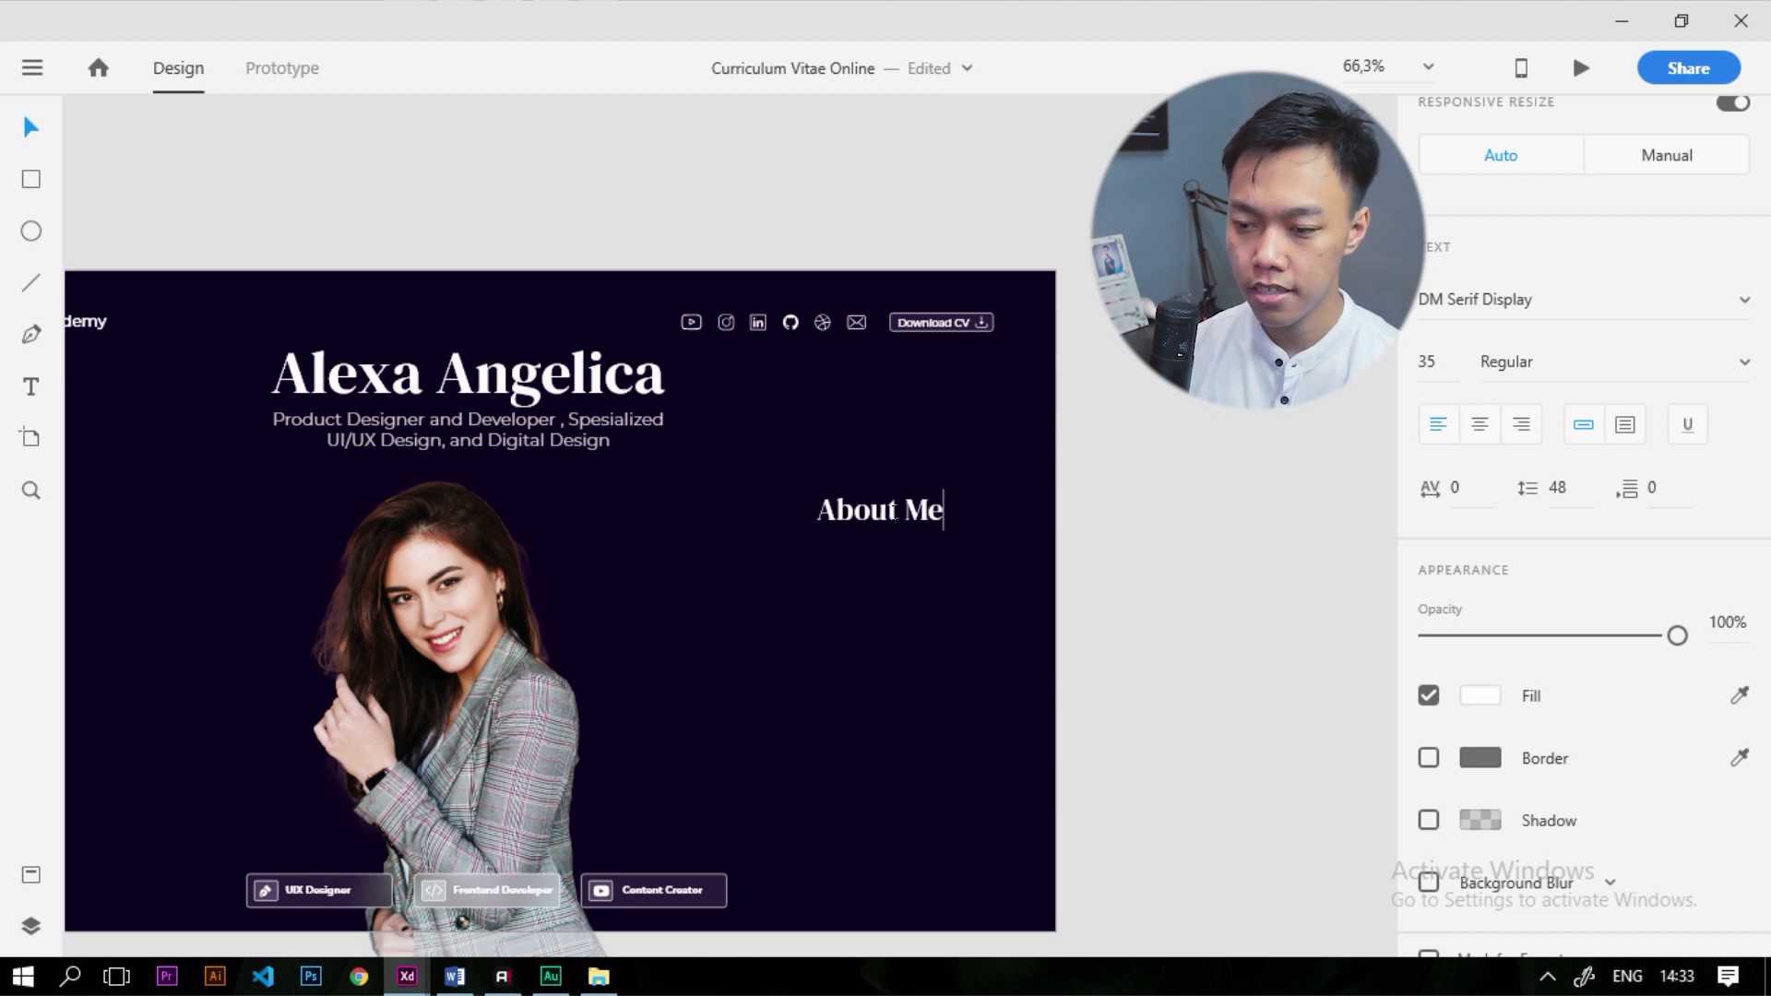
key("Escape")
Show the layout grid columns on the CV Online artboard
scroll(1114, 579, "down", 2)
scroll(973, 534, "up", 1)
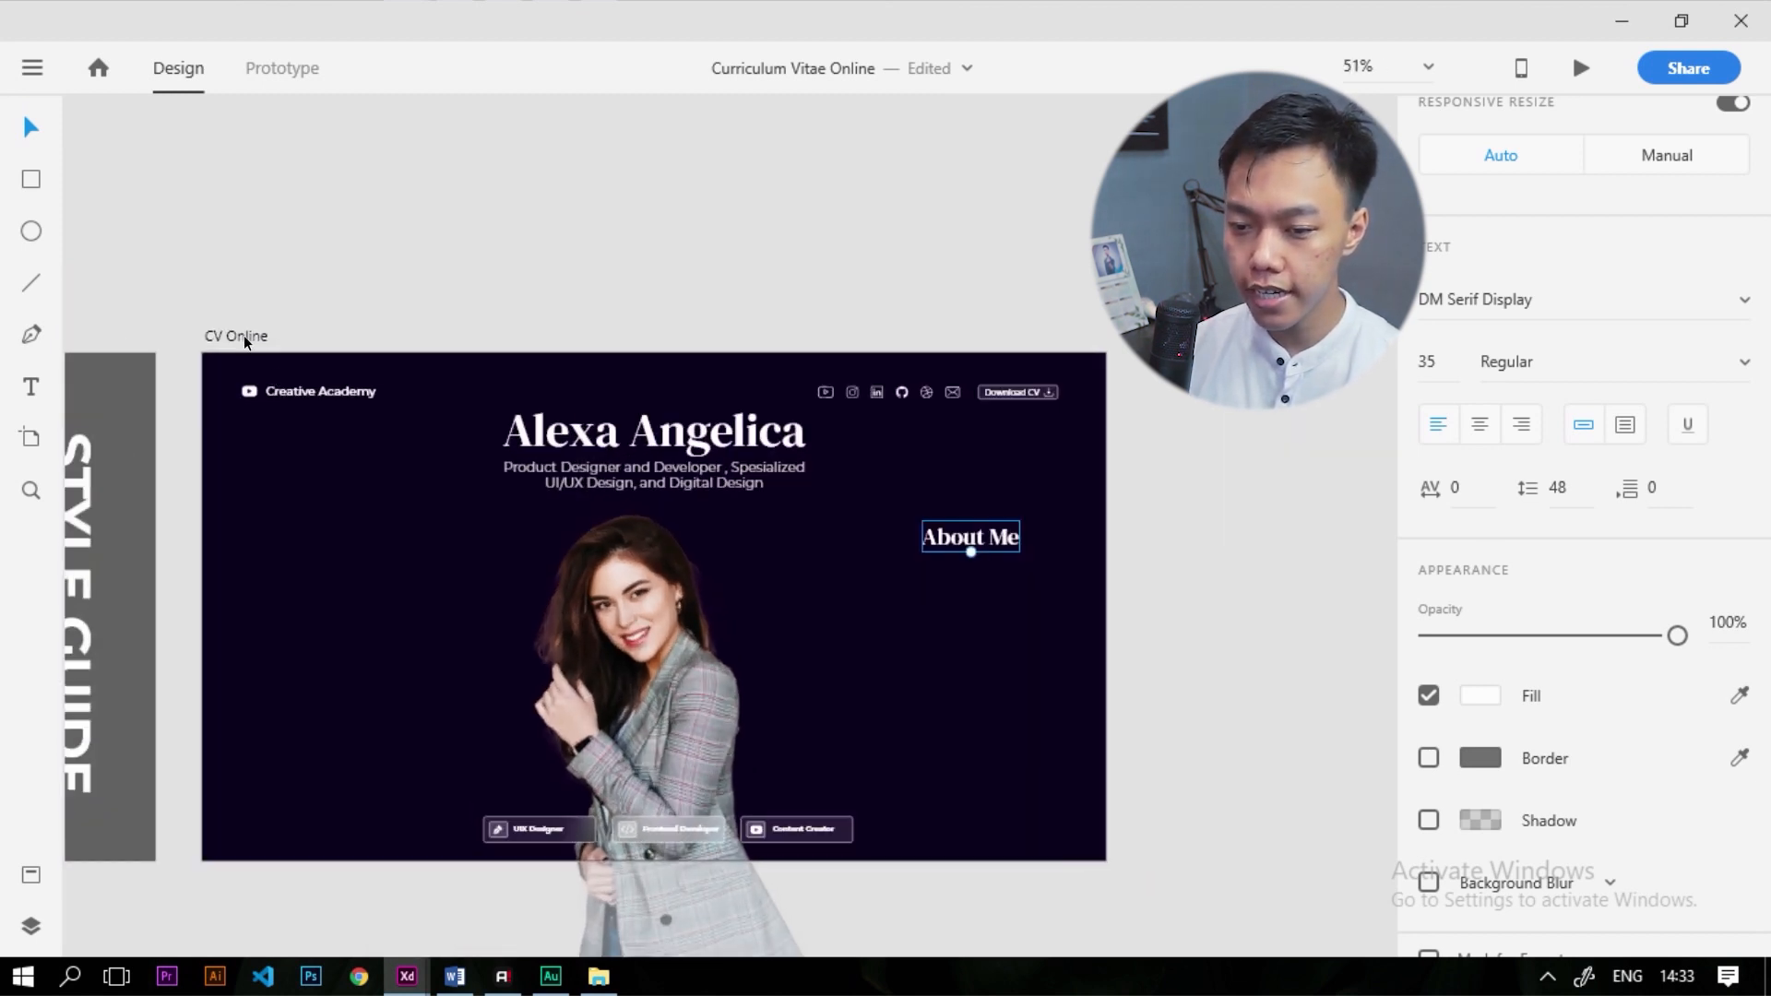
left_click(248, 333)
scroll(840, 618, "down", 1)
left_click(1429, 899)
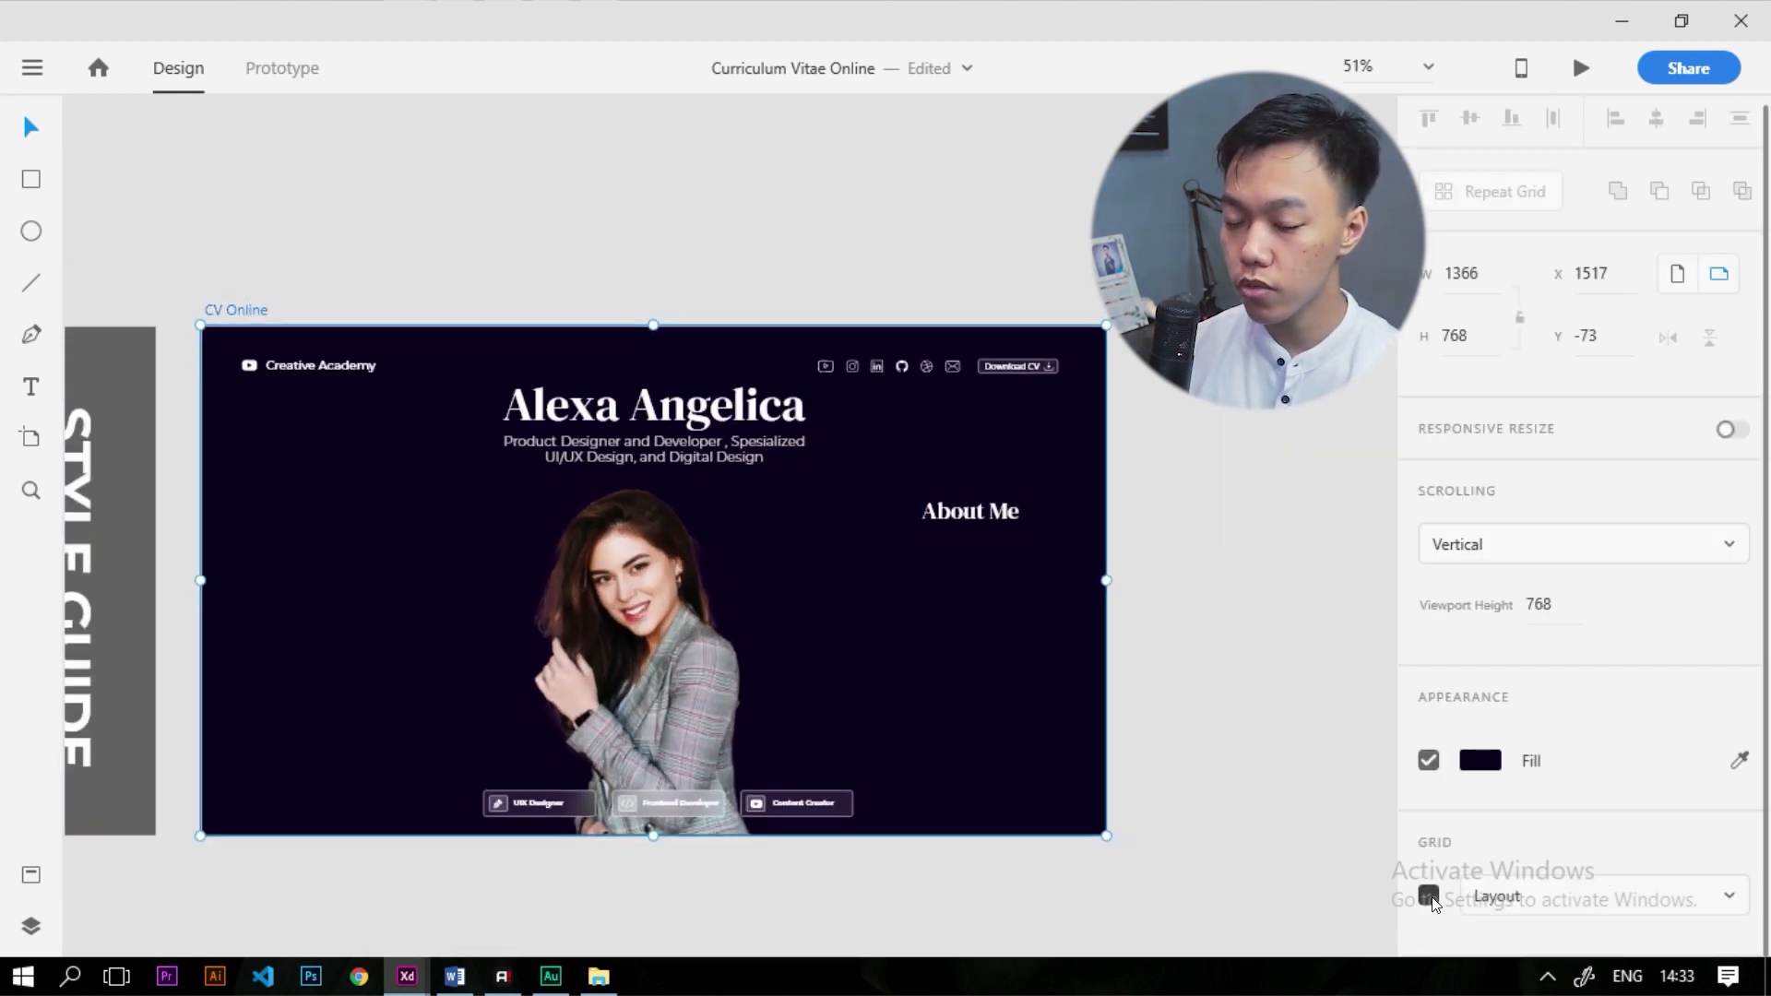
left_click(1186, 629)
Nudge 'About Me' up to X 1080, Y 210, then hide the layout grid
left_click_drag(1012, 515, 998, 487)
left_click(1198, 529)
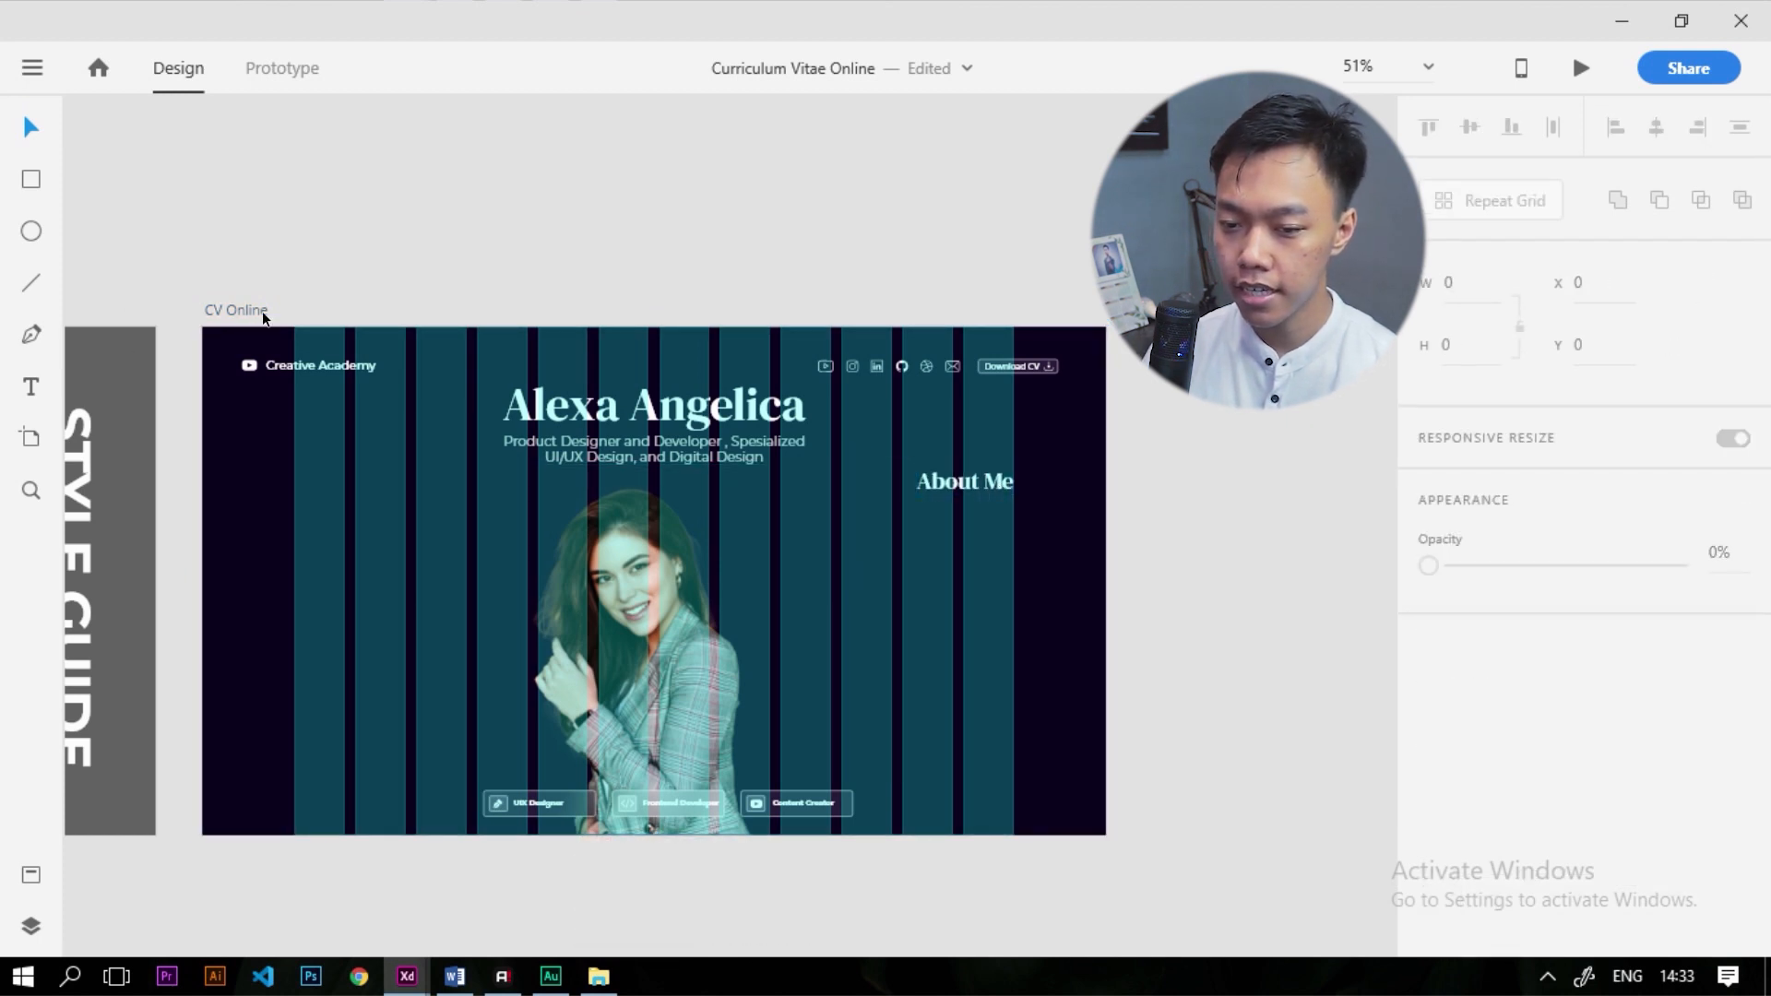
left_click(263, 314)
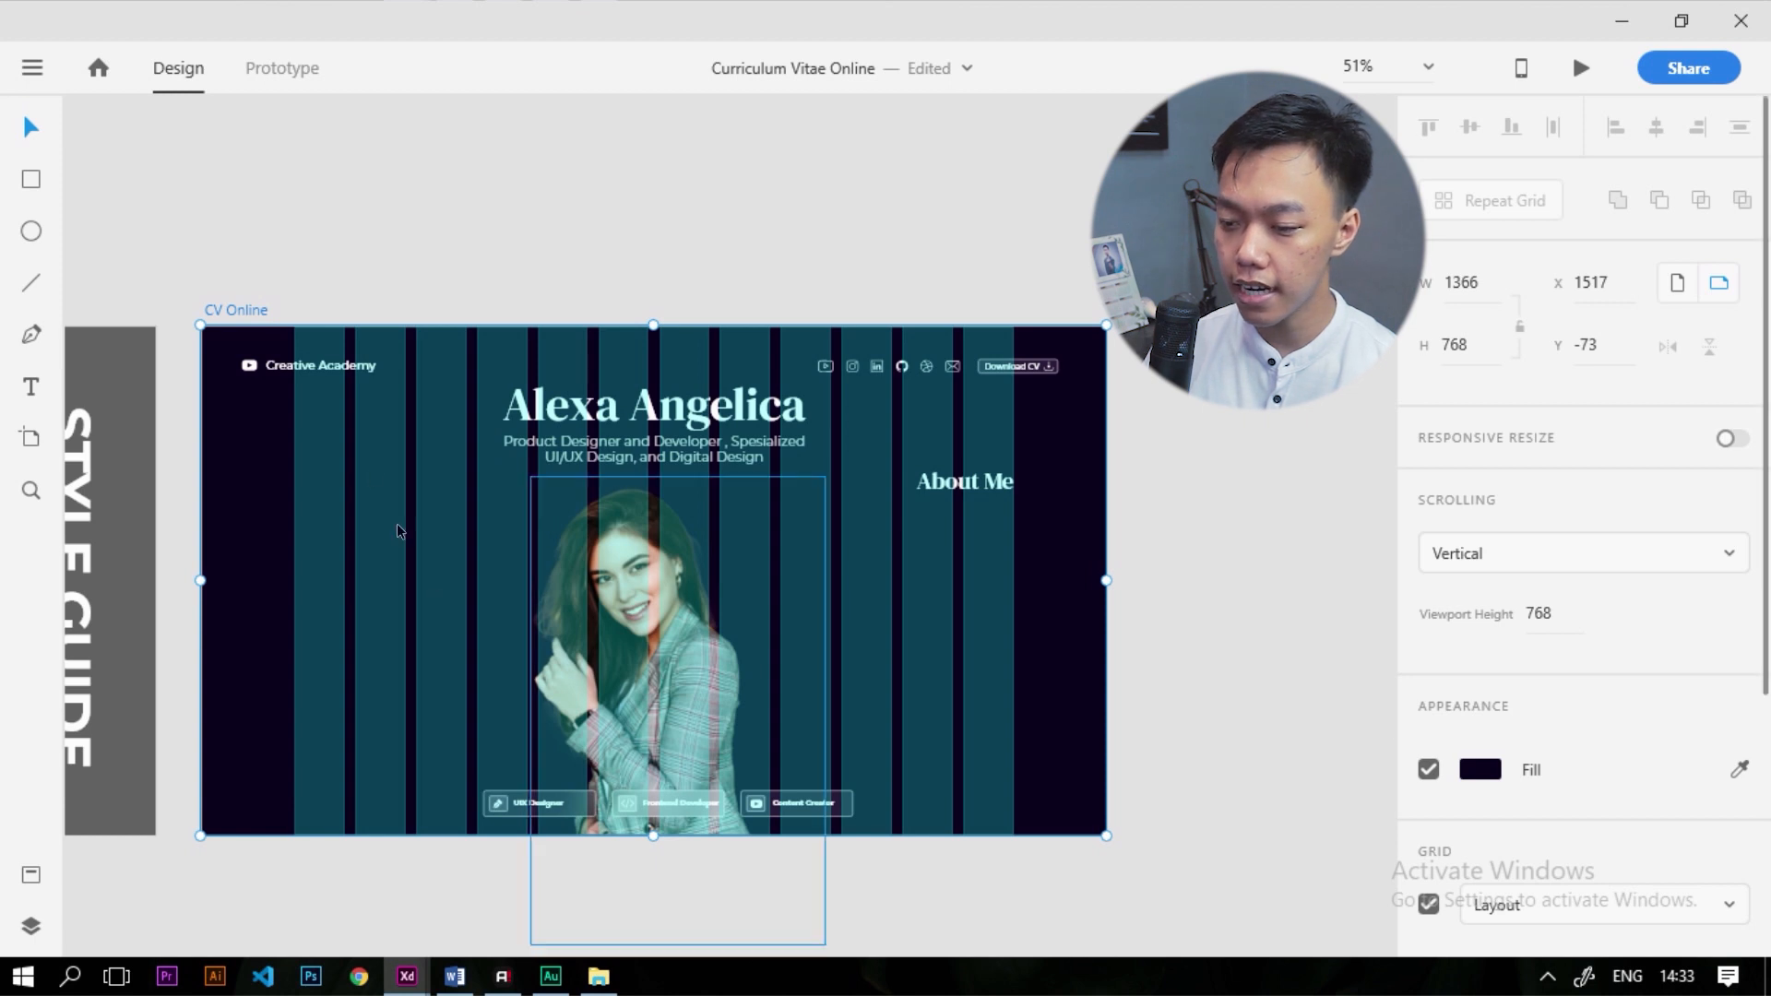
scroll(1420, 812, "down", 3)
left_click(1429, 774)
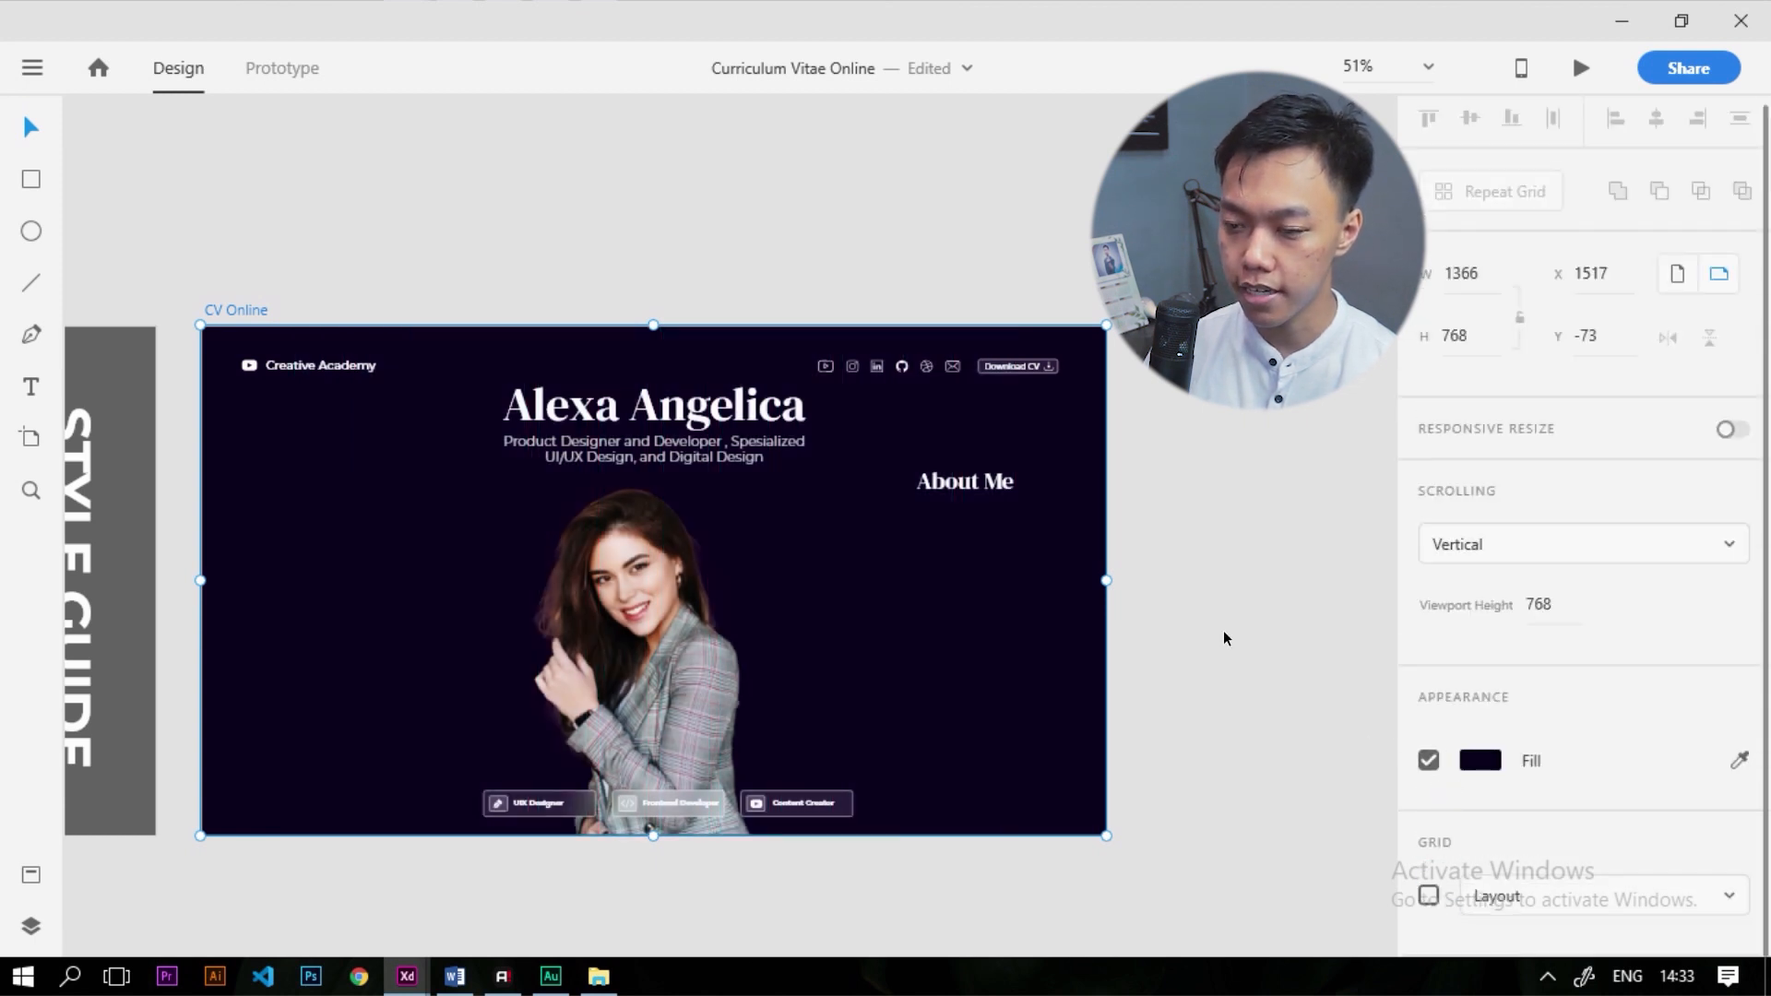
left_click(1223, 631)
scroll(1120, 503, "up", 3)
Draw a rectangle below the About Me title with no border and background blur on
left_click(33, 186)
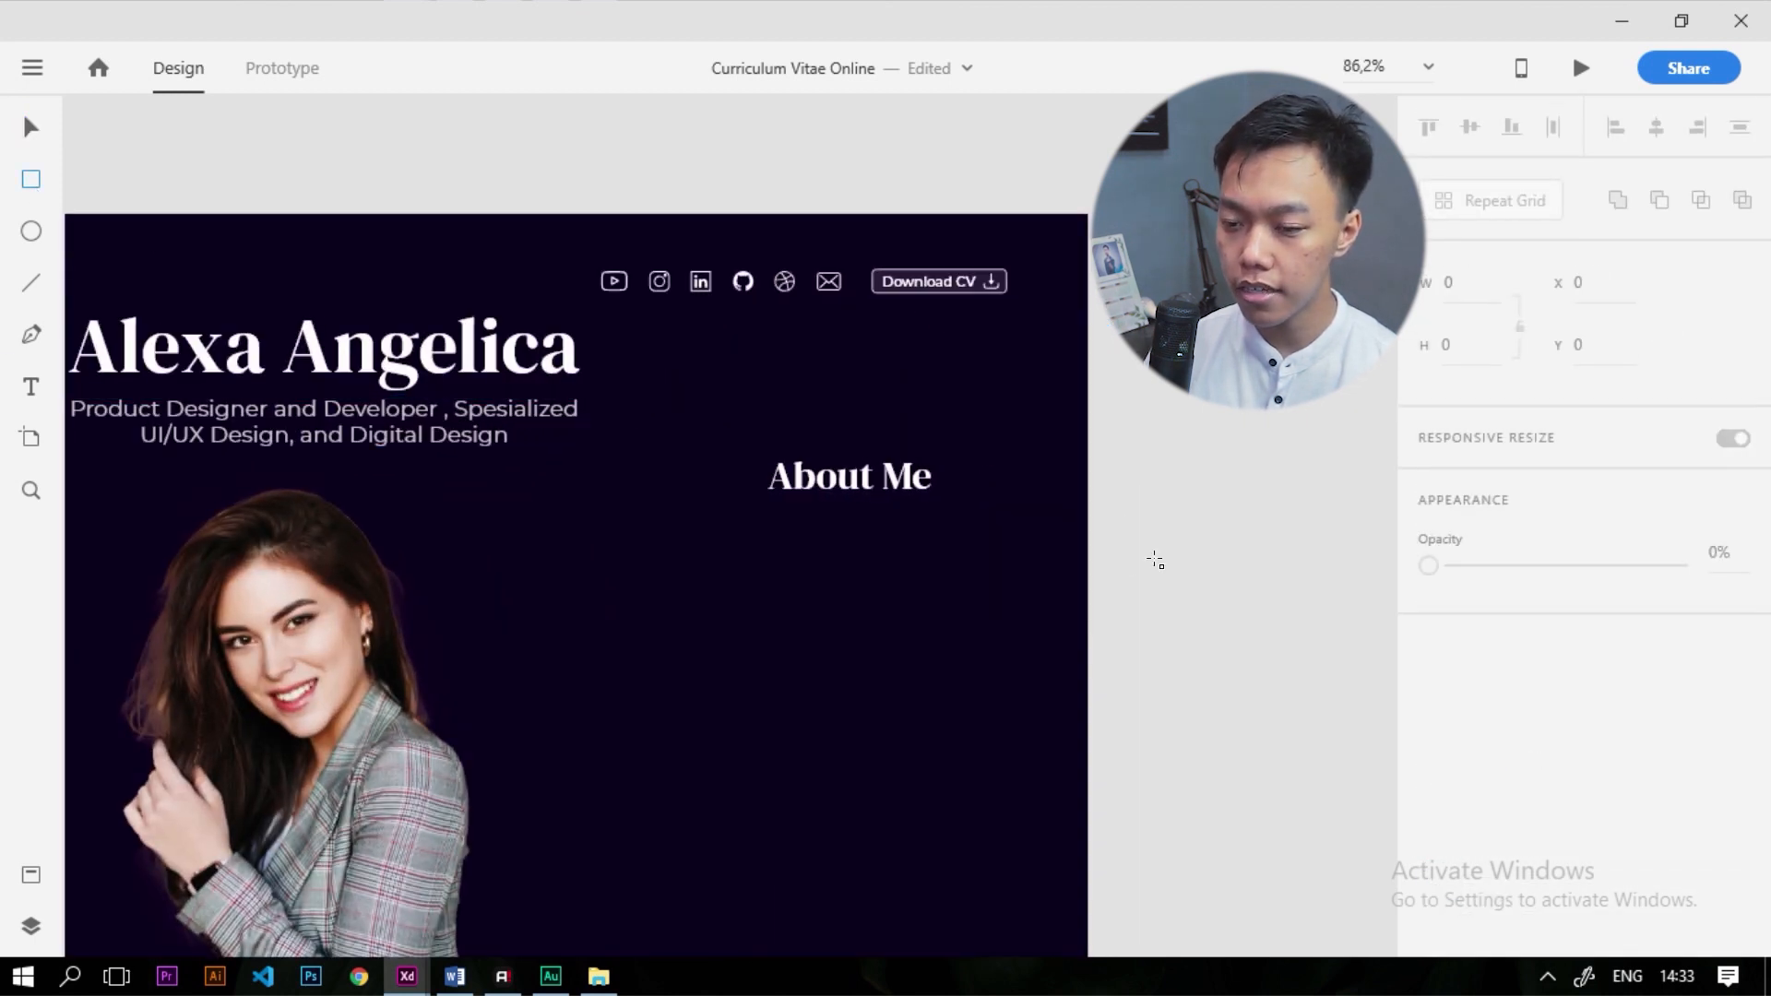
mouse_move(932, 521)
left_mouse_down()
mouse_move(696, 566)
mouse_move(641, 650)
left_mouse_up()
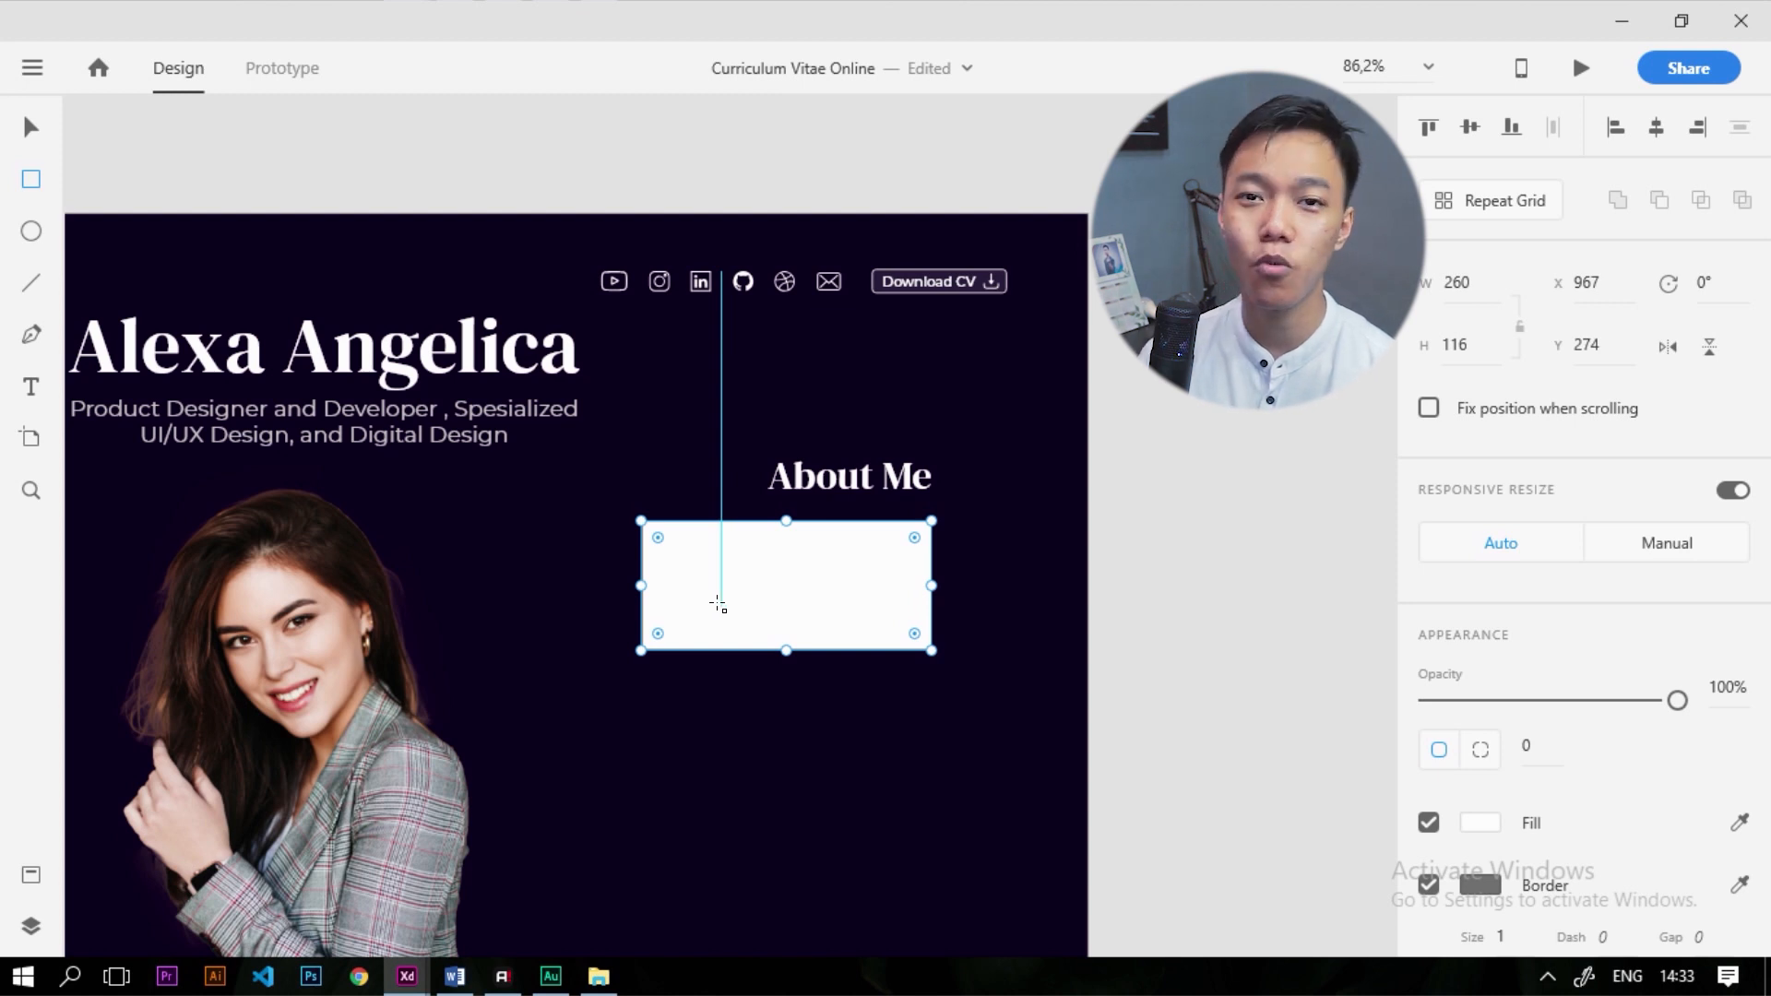
scroll(1495, 738, "down", 2)
left_click(1445, 758)
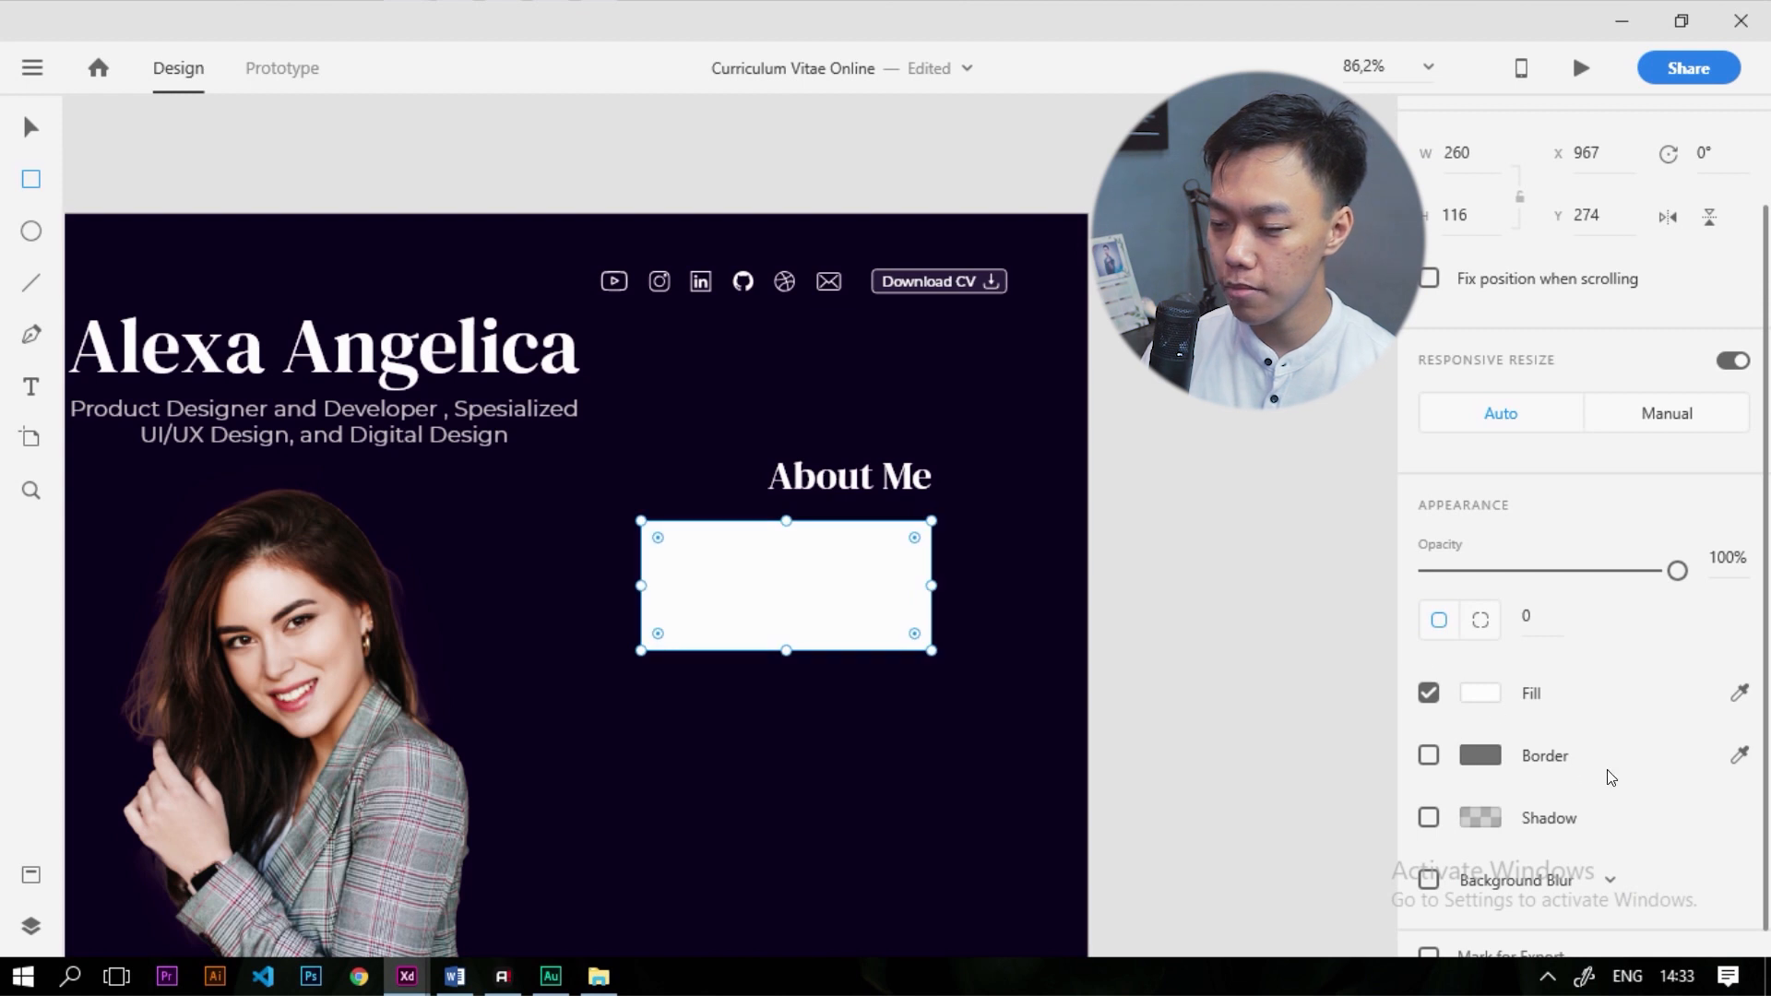
scroll(1532, 766, "down", 1)
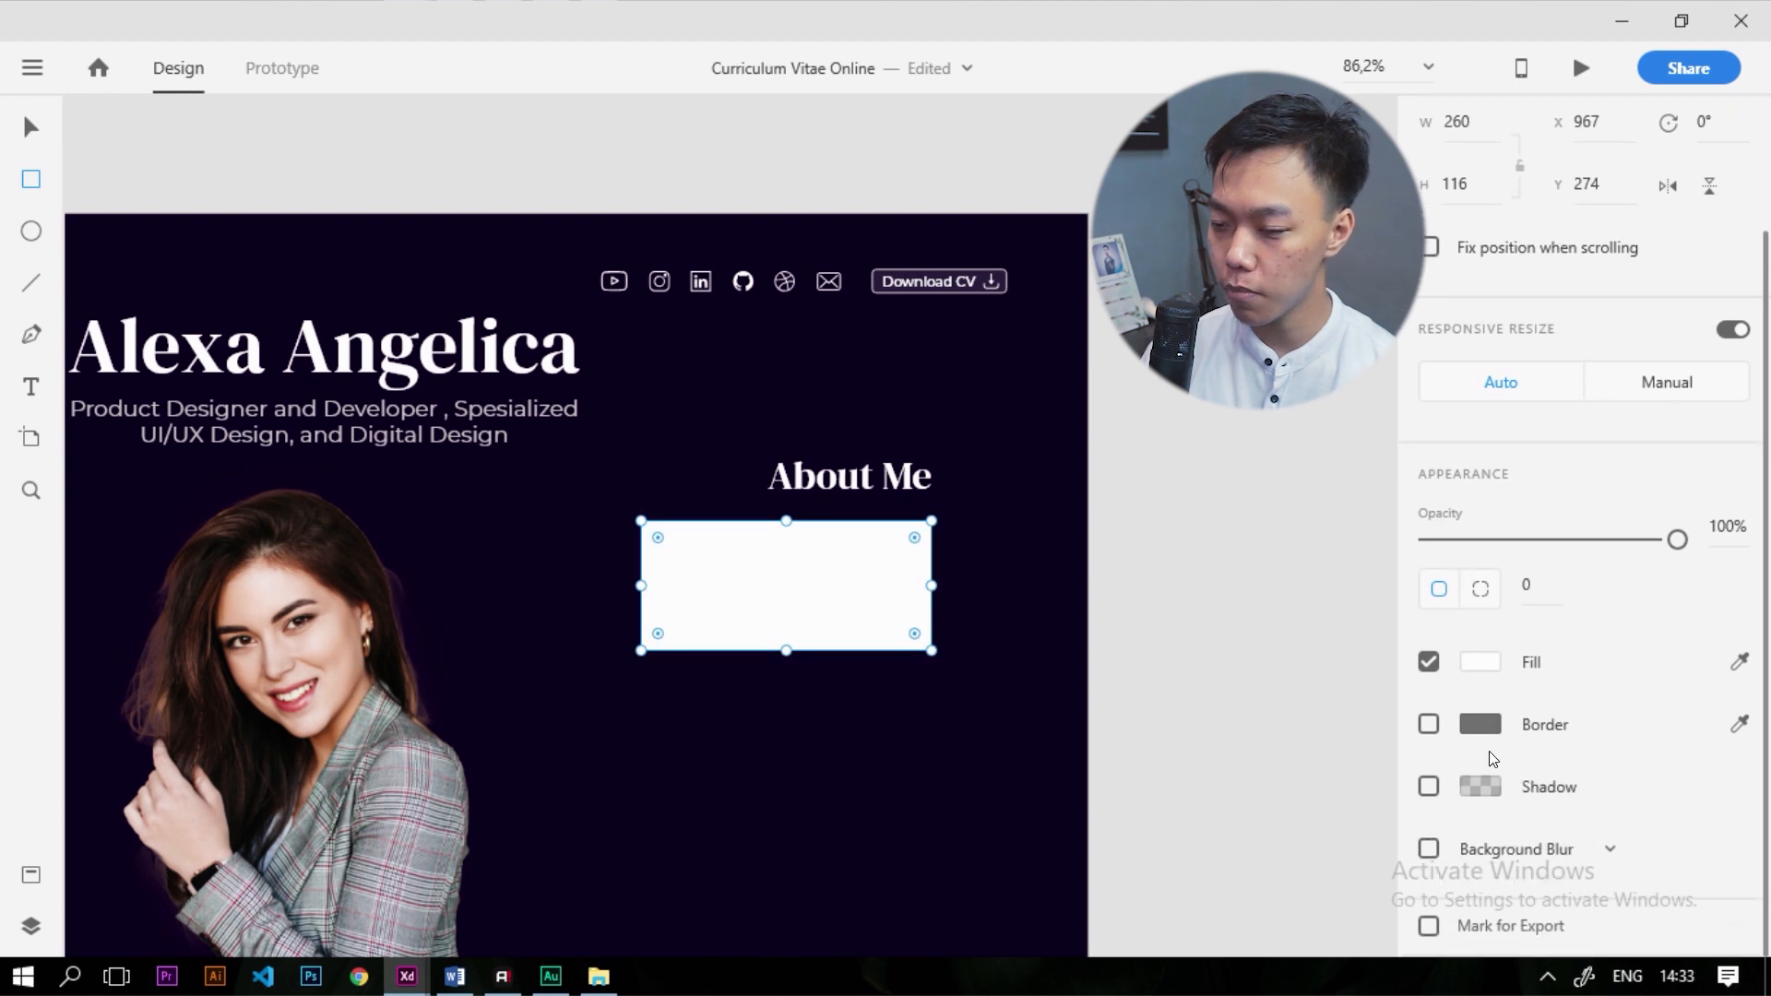
left_click(1428, 848)
Set the card's height to 130 and round its corners to radius 6
scroll(1522, 867, "down", 3)
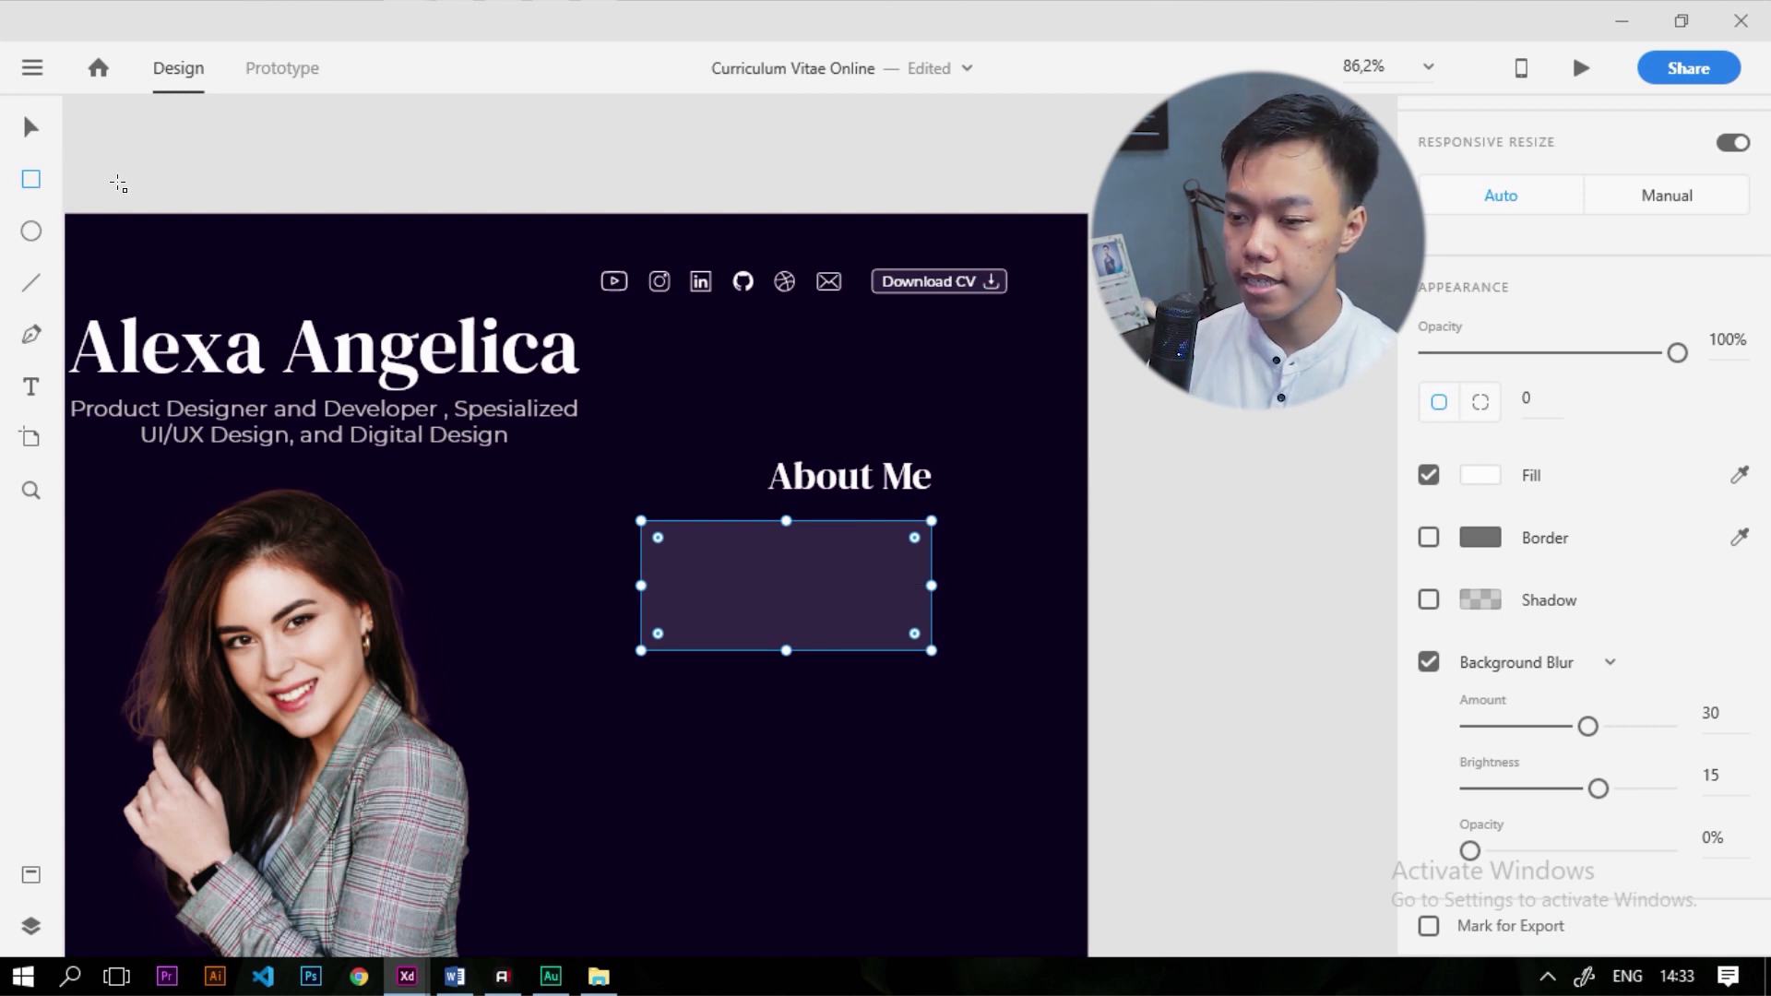
scroll(854, 673, "down", 3)
scroll(1504, 598, "up", 5)
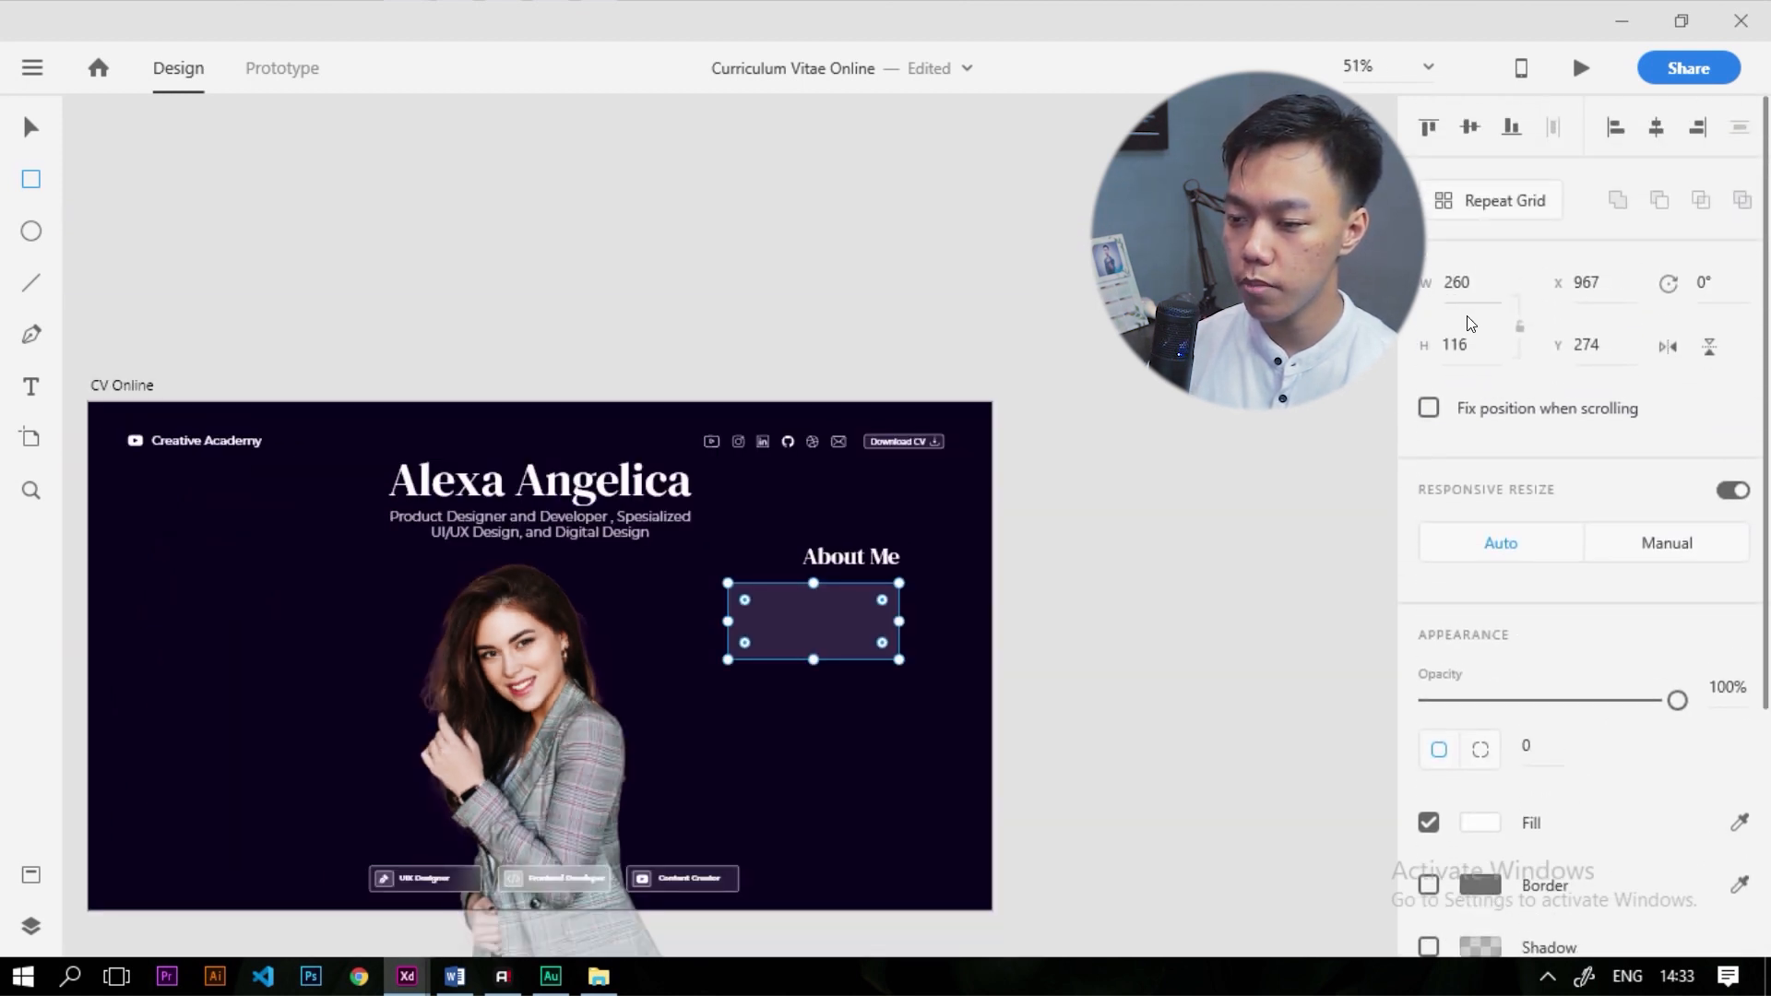
scroll(923, 636, "up", 2)
double_click(1458, 344)
type("130")
key("Return")
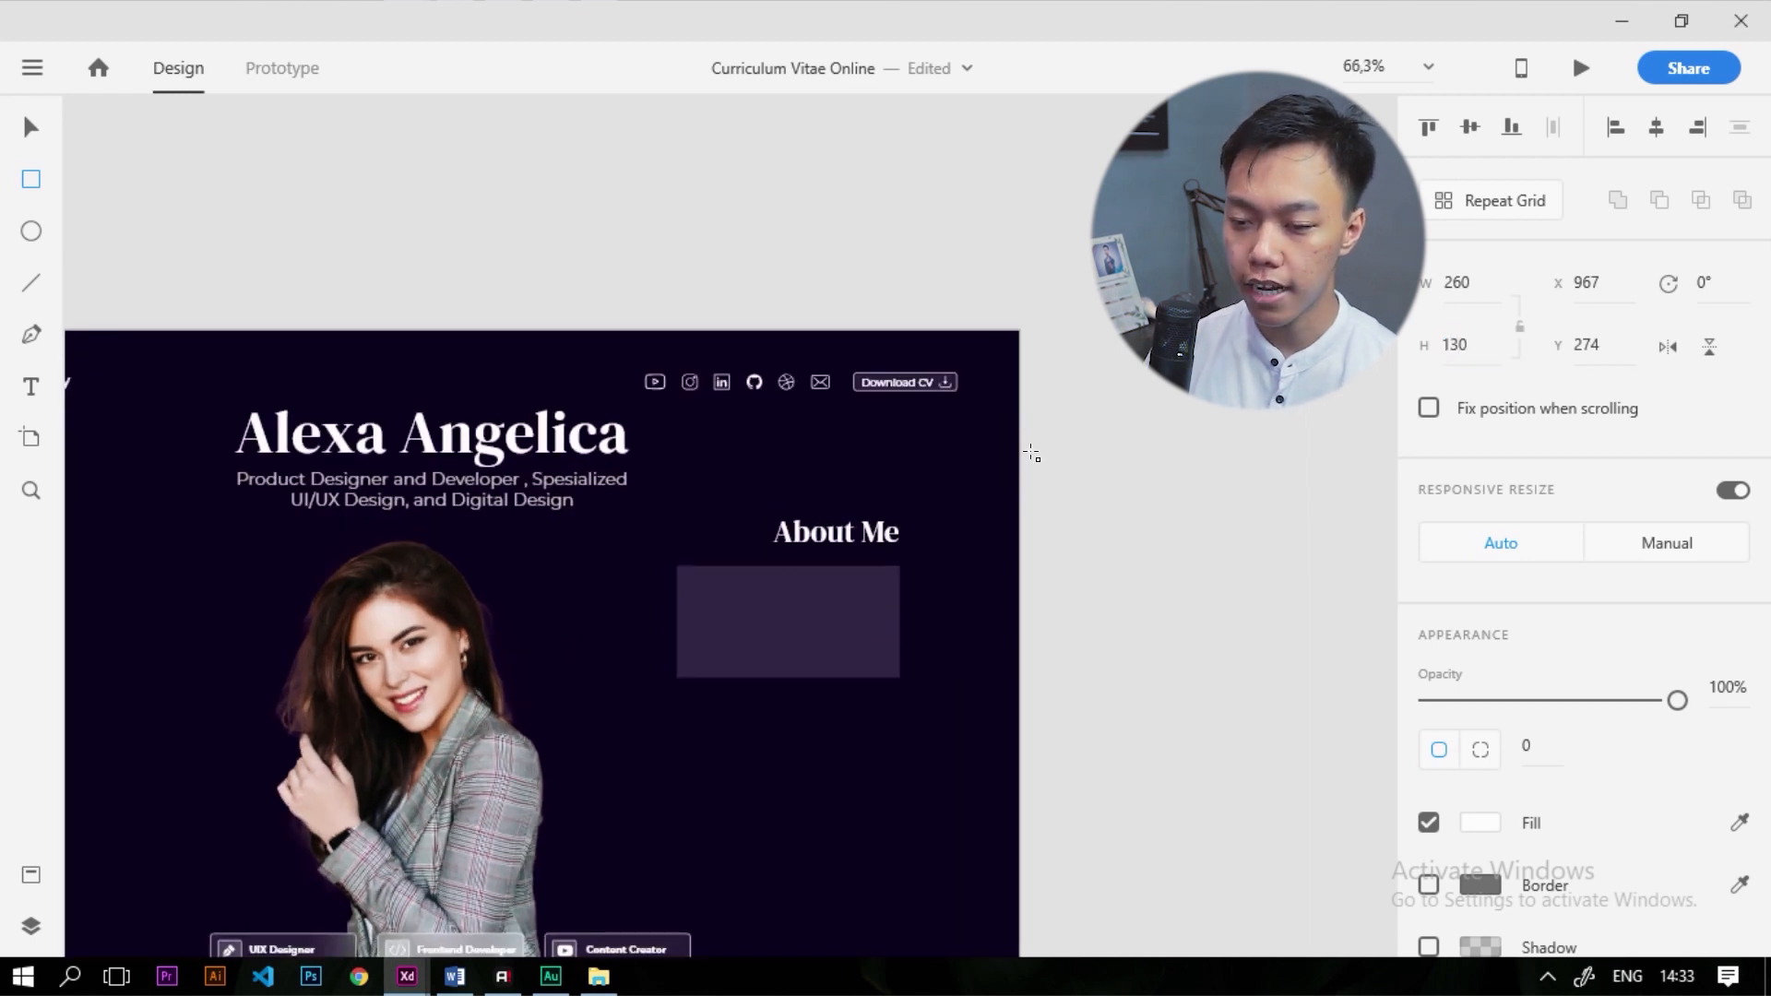
key("ctrl+3")
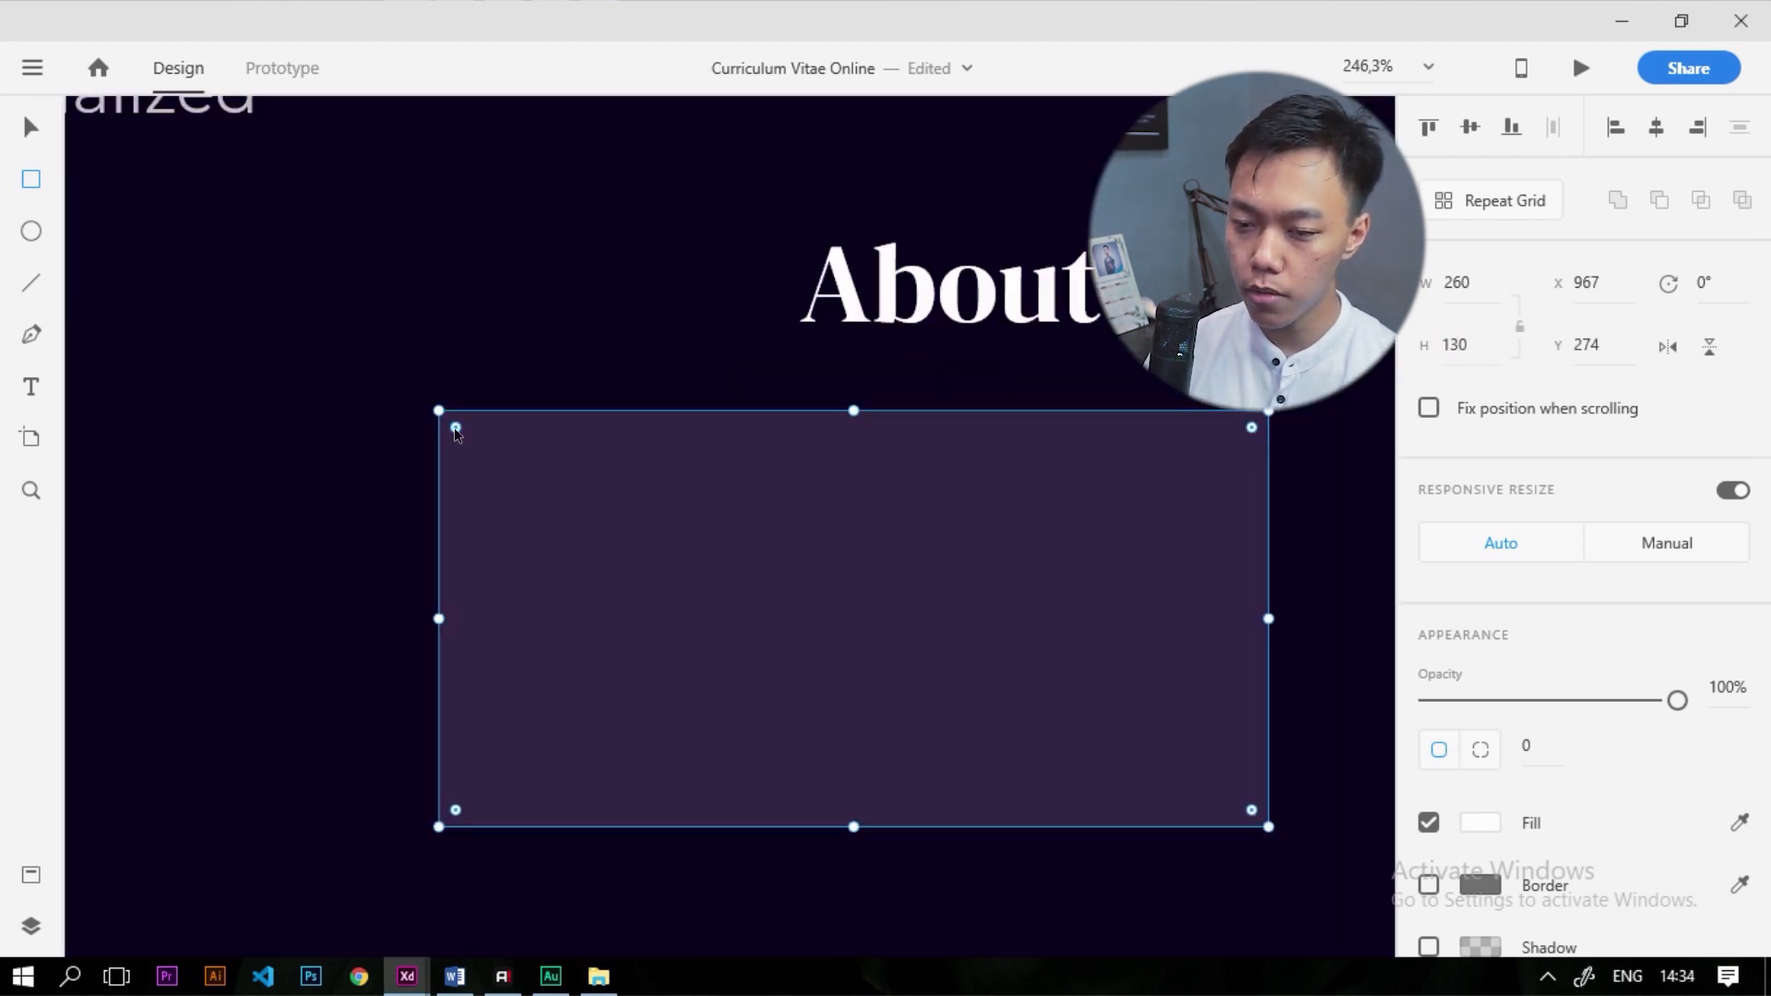
mouse_move(456, 430)
left_mouse_down()
mouse_move(471, 443)
mouse_move(445, 425)
left_mouse_up()
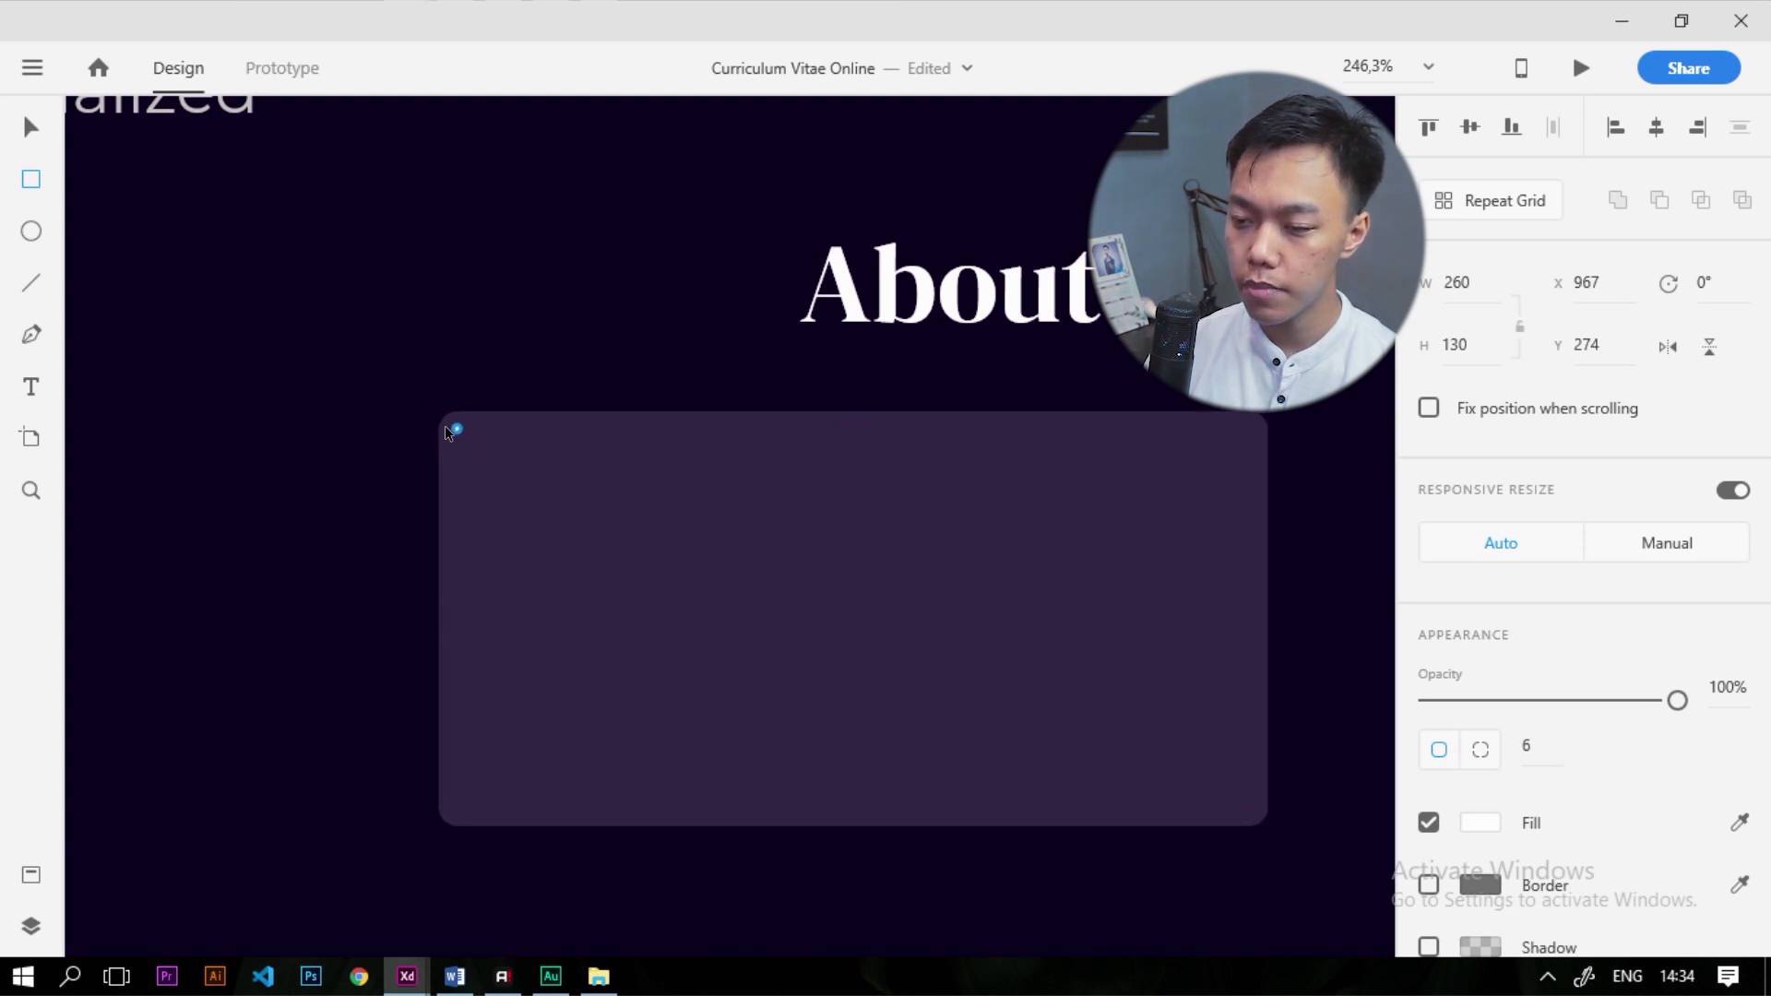
left_click(33, 124)
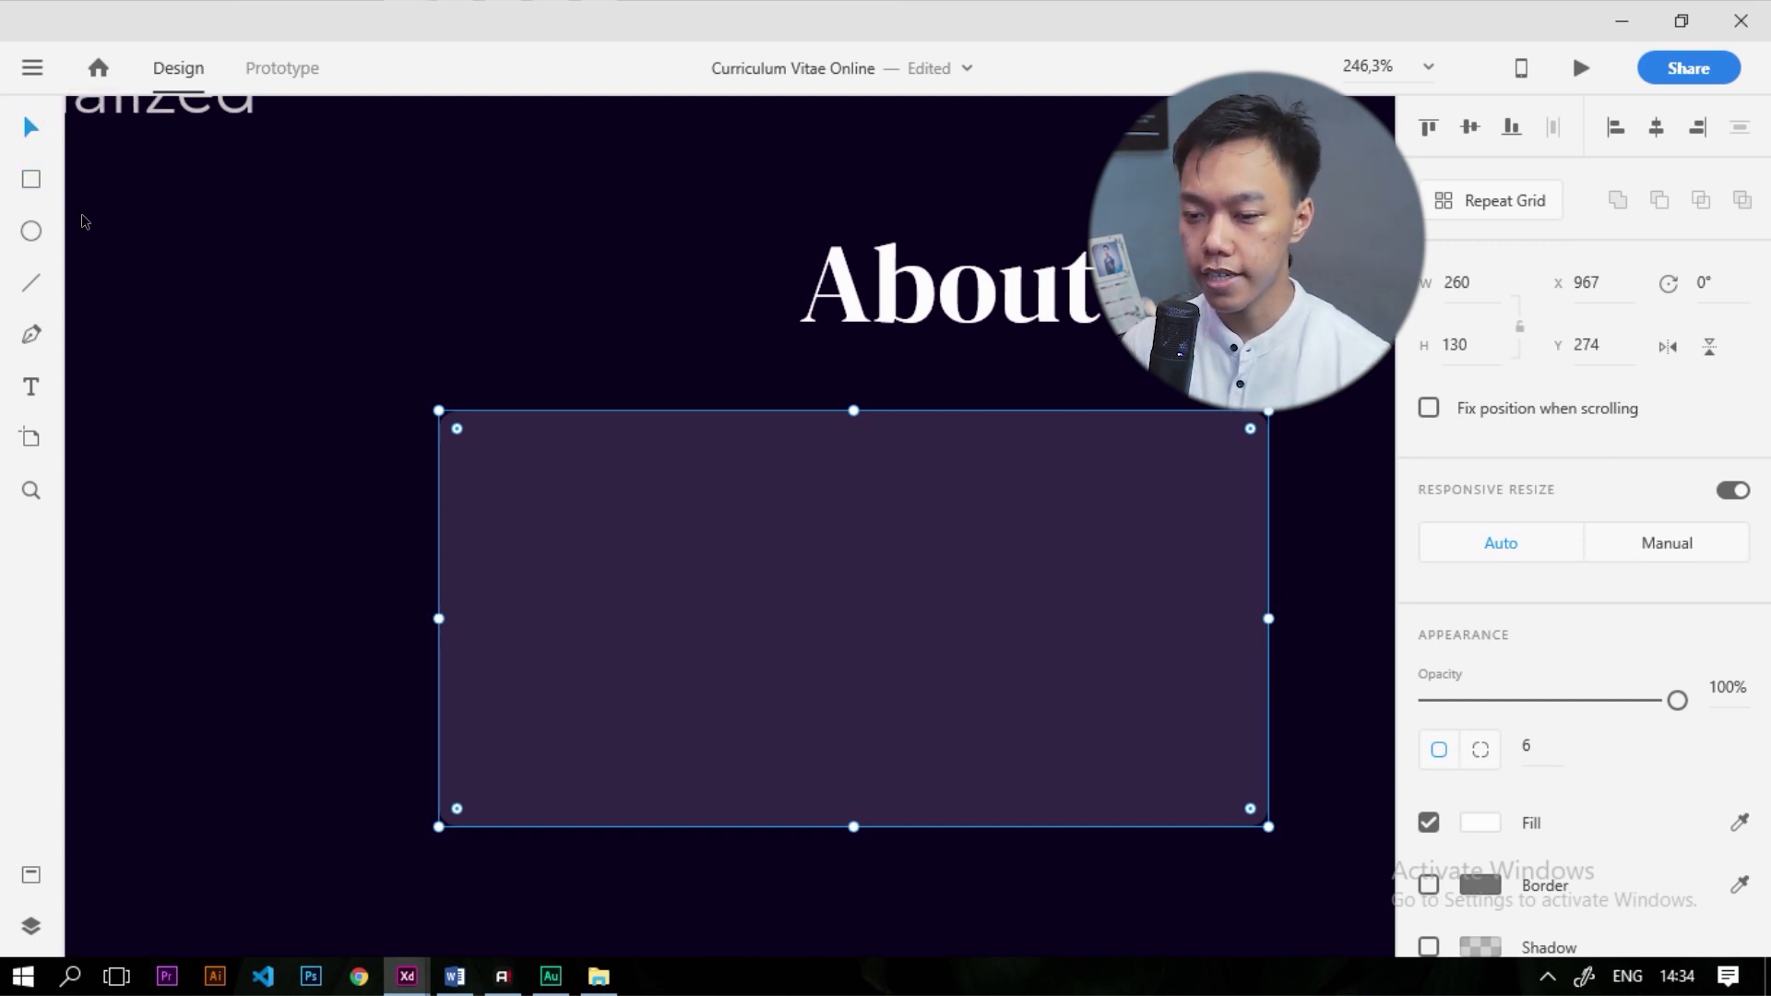
scroll(624, 356, "down", 5)
scroll(631, 424, "up", 2)
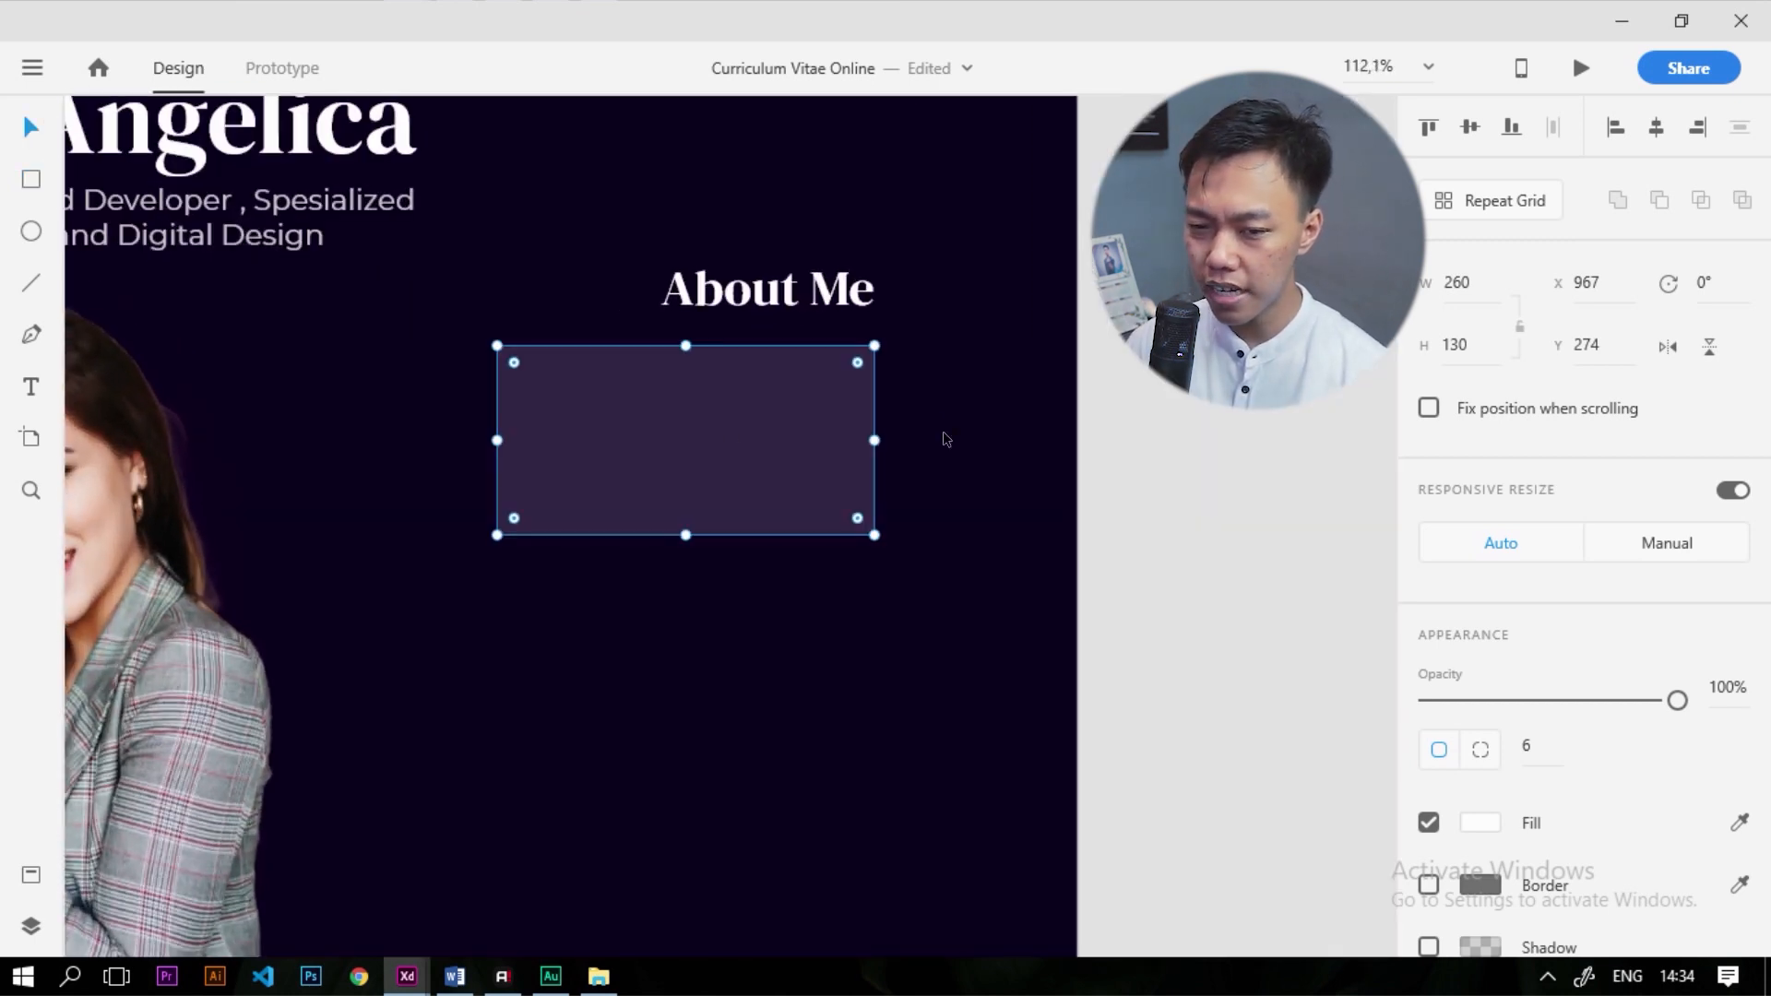
key("e")
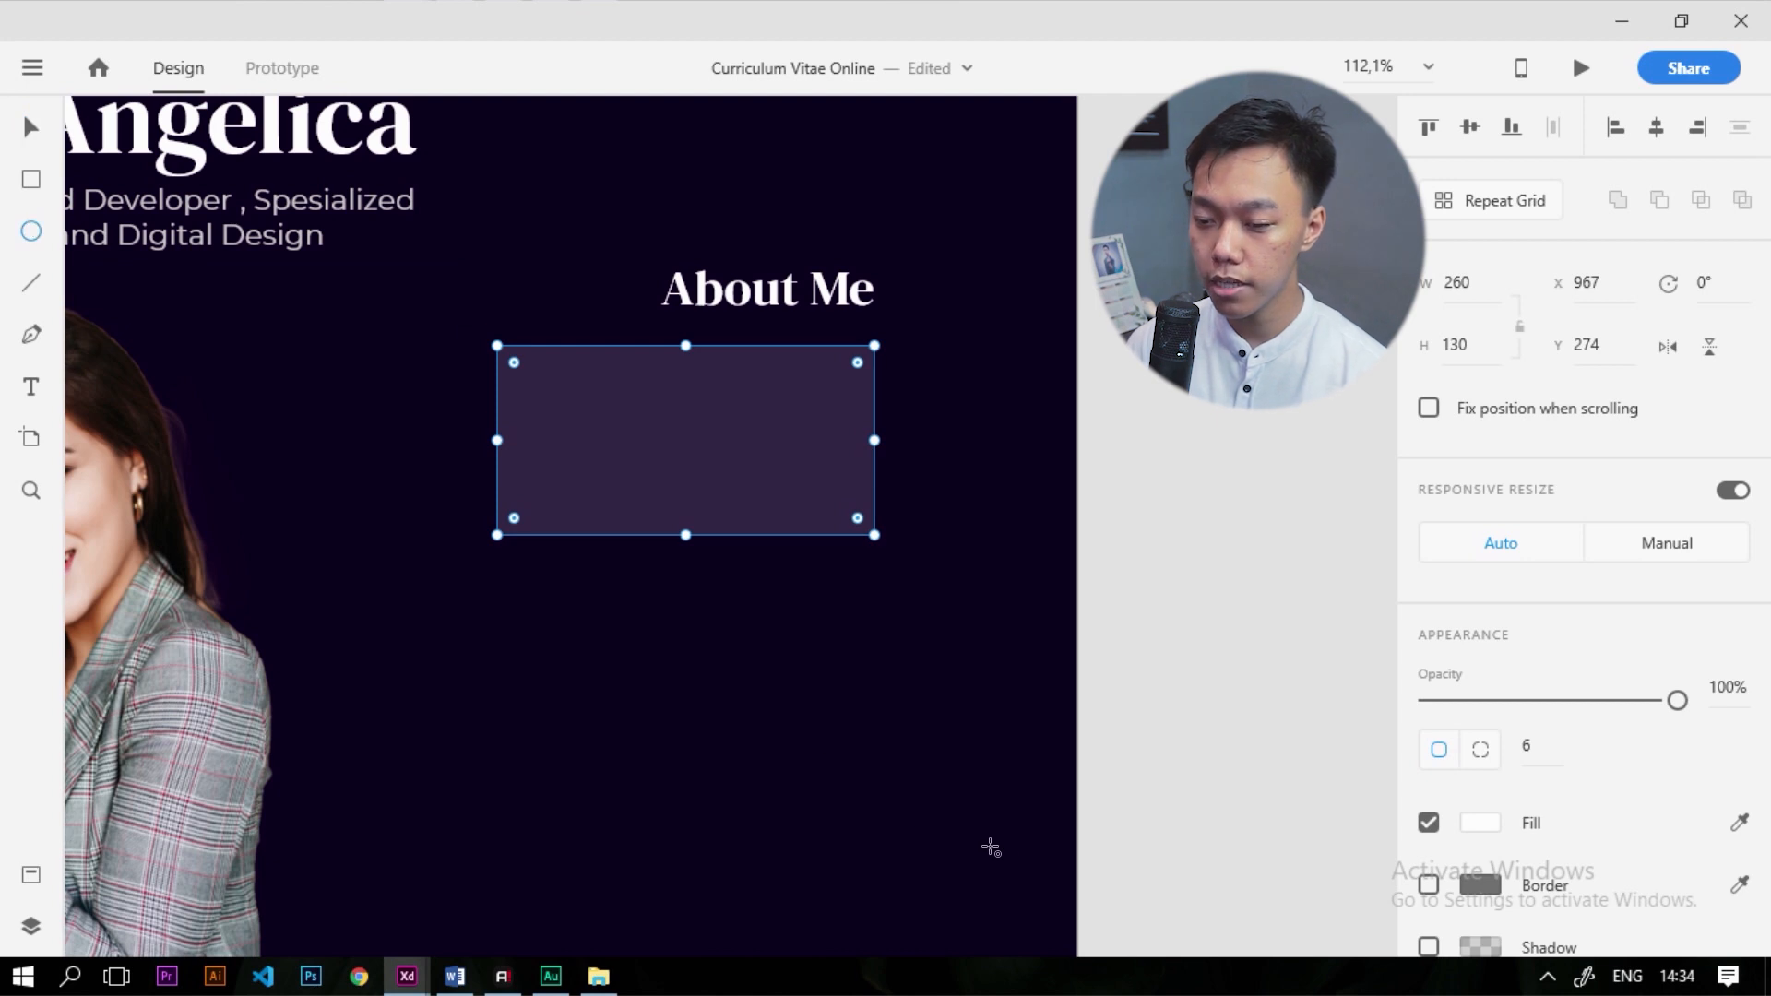
Draw a 161 × 161 circle below the card and fill it with the style guide's blue
left_click_drag(1015, 815, 786, 600)
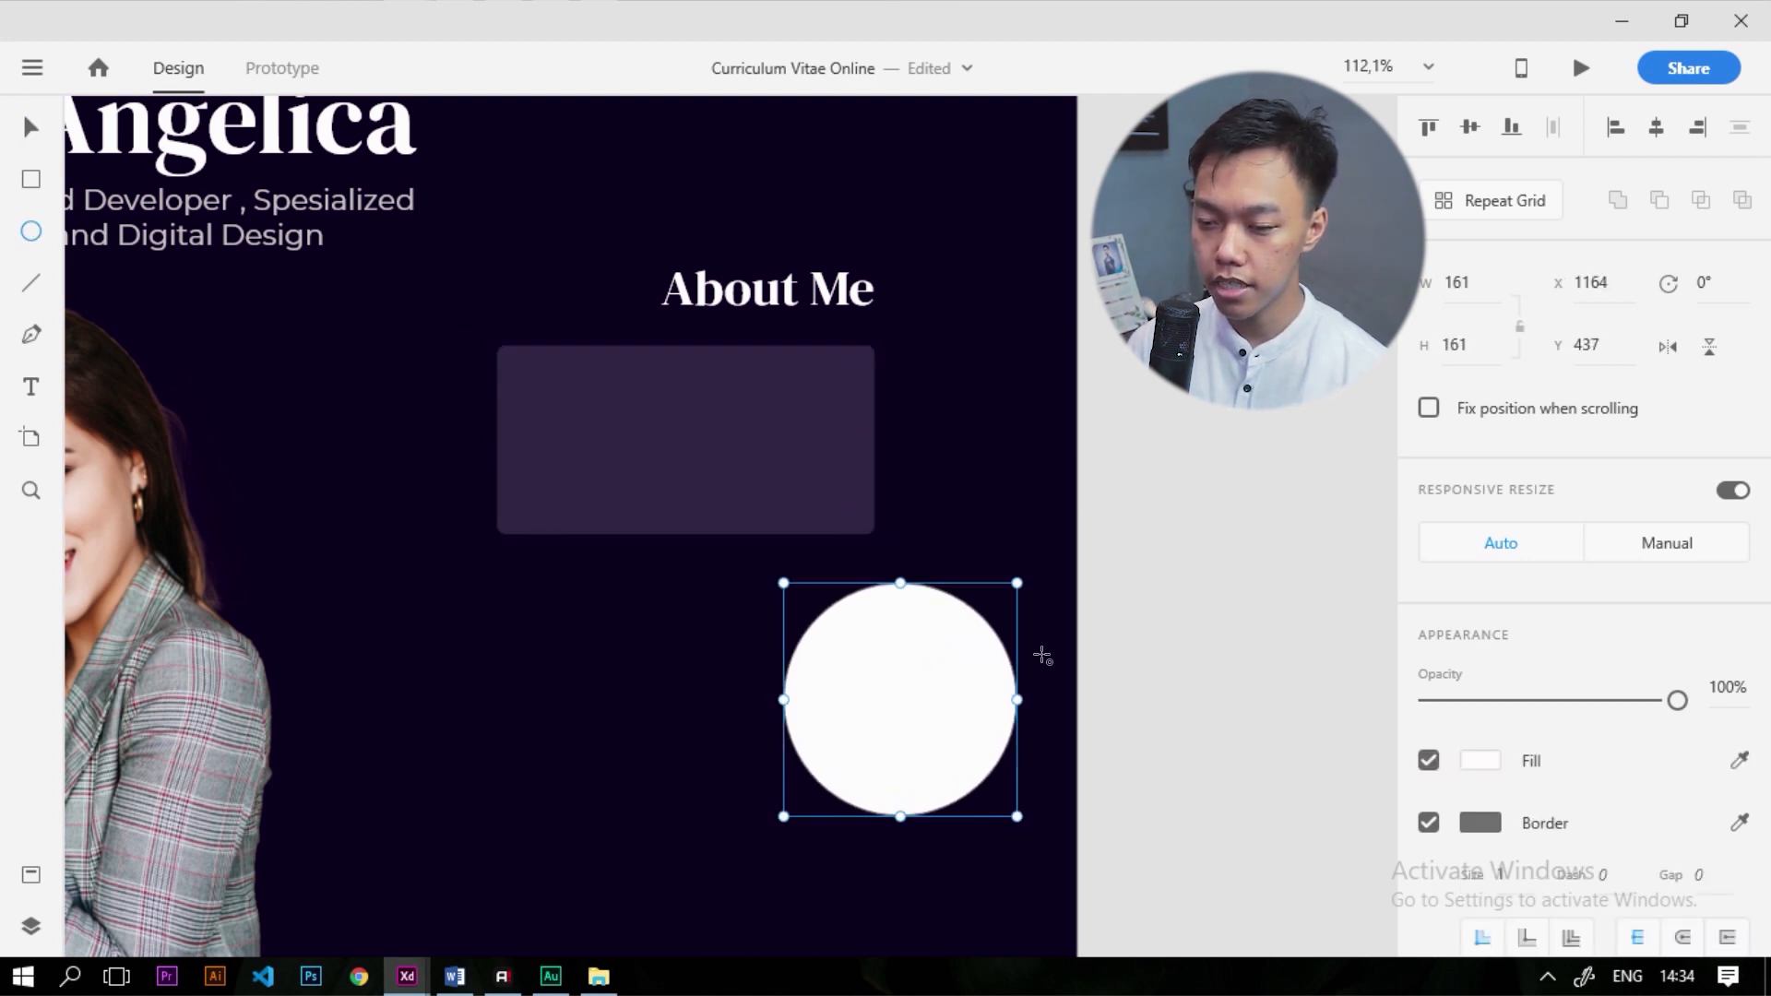
scroll(1266, 714, "down", 5)
scroll(1266, 714, "down", 1)
scroll(428, 758, "up", 3)
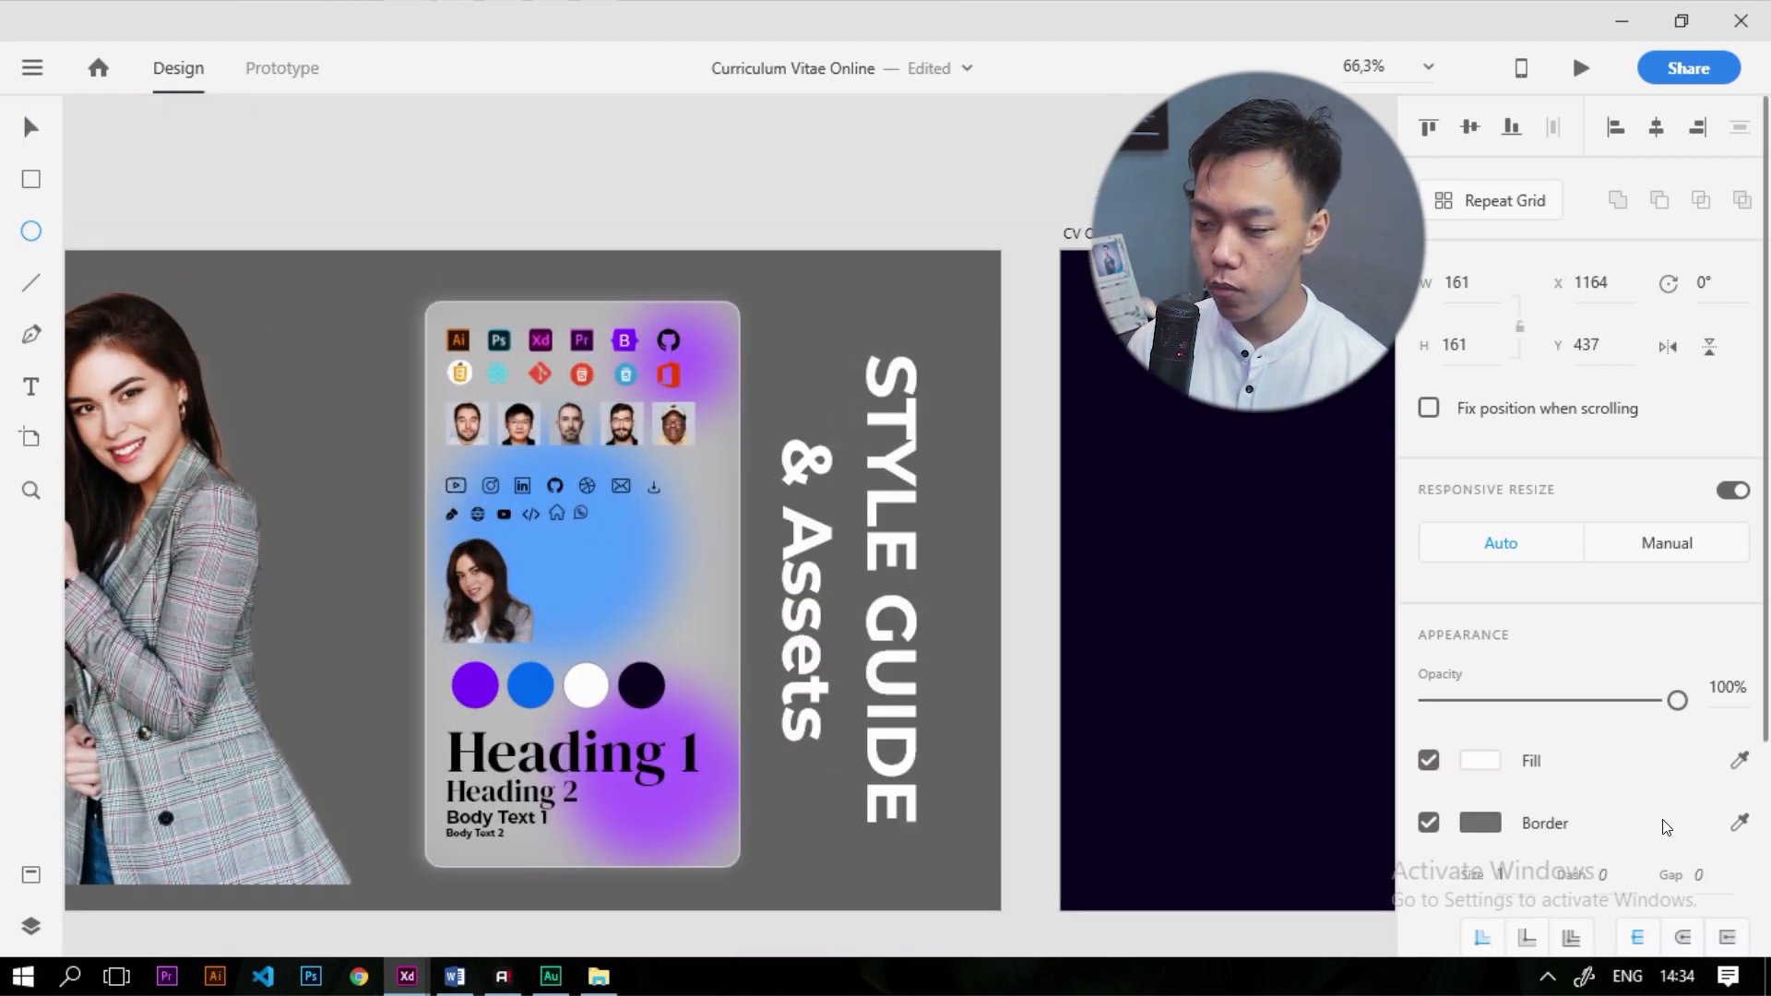
left_click(1738, 760)
left_click(666, 732)
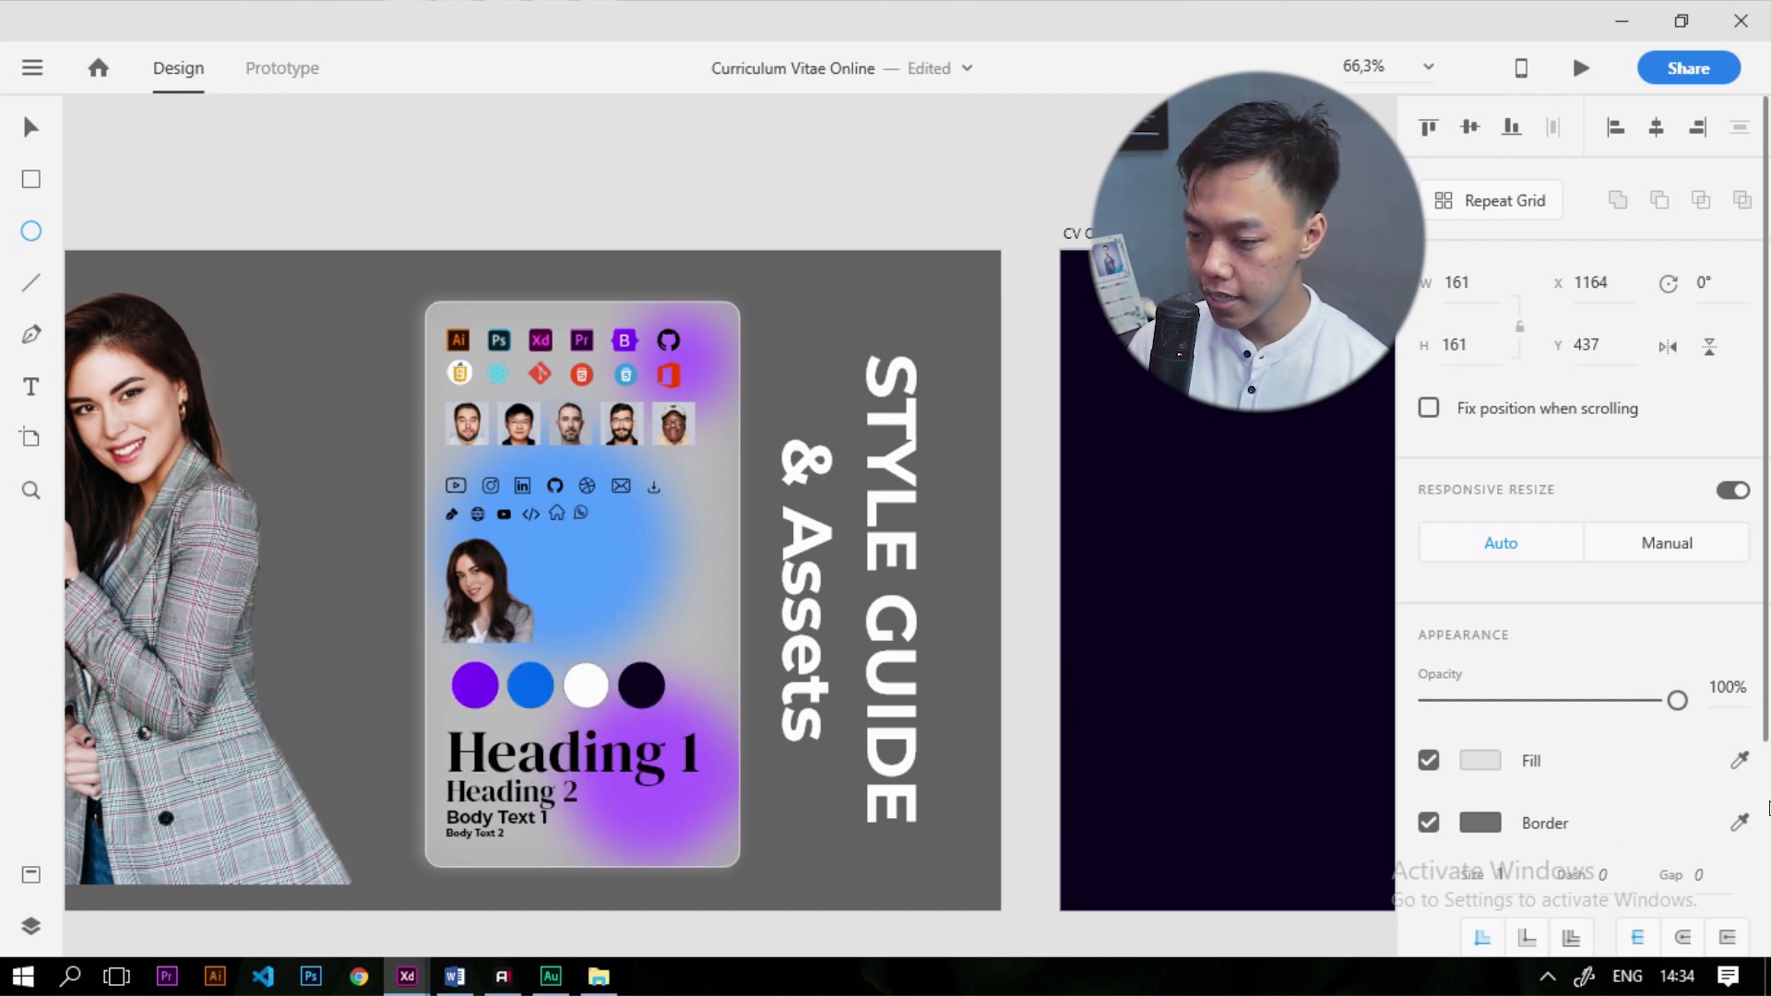
left_click(1737, 765)
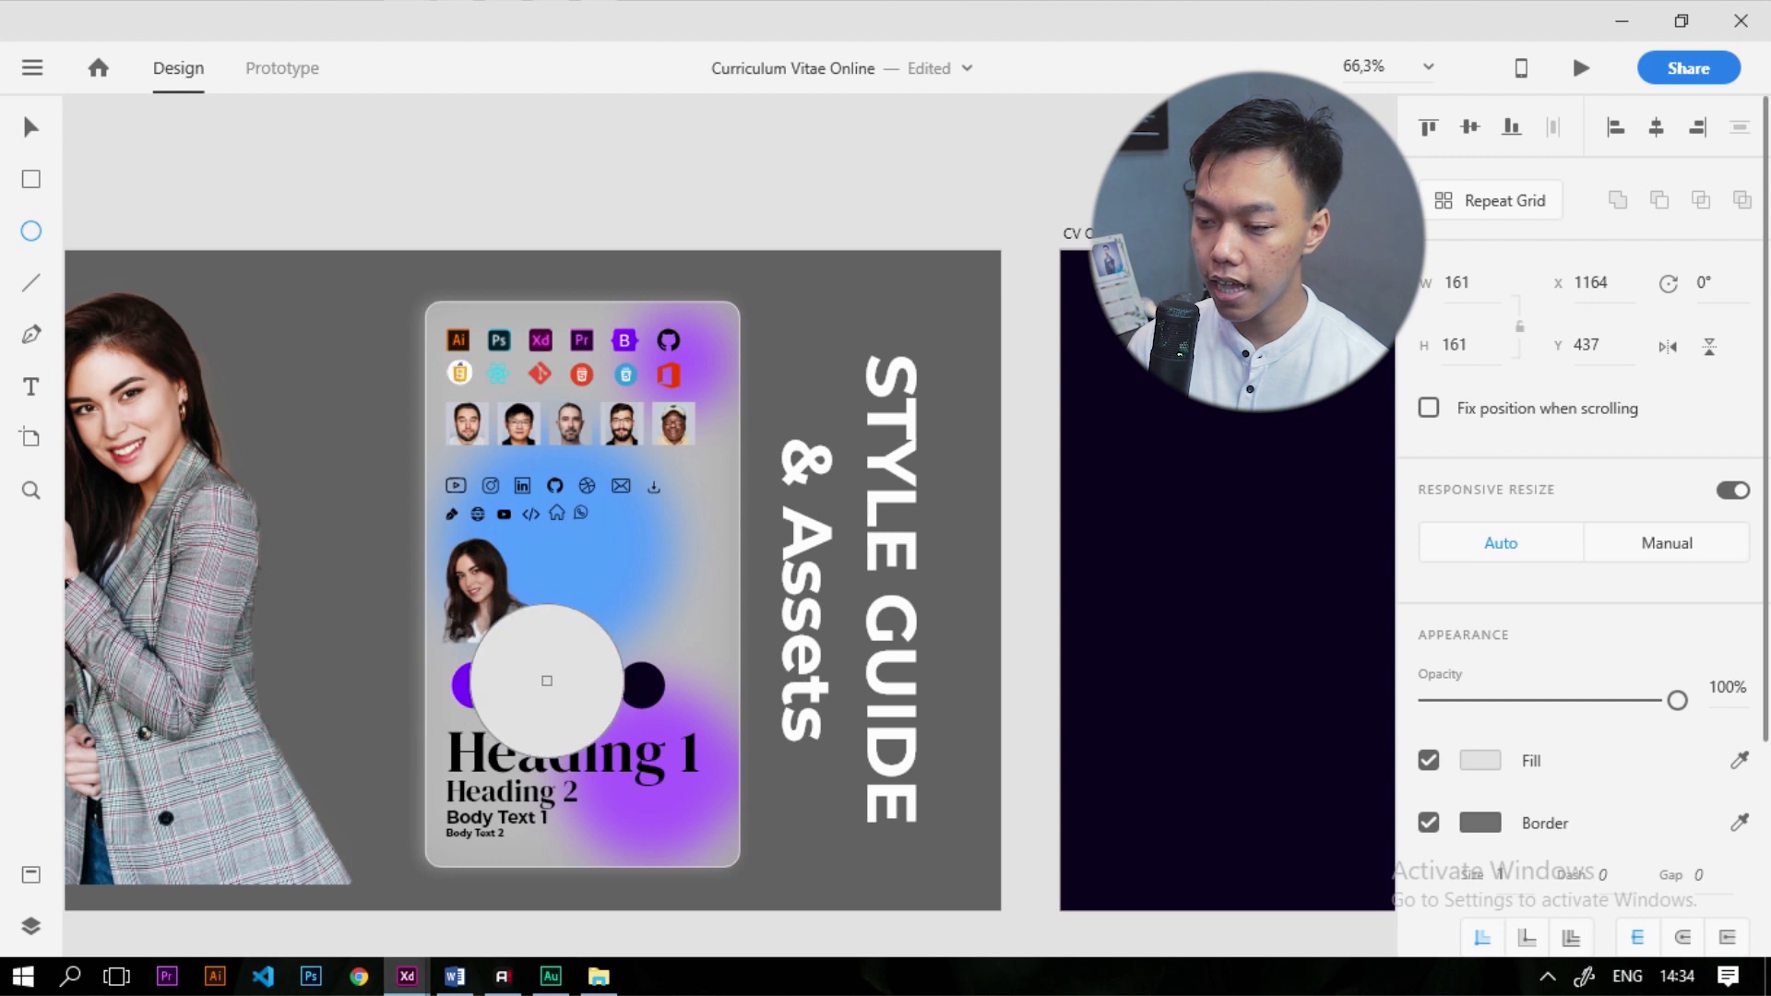
key("Escape")
left_click(1740, 760)
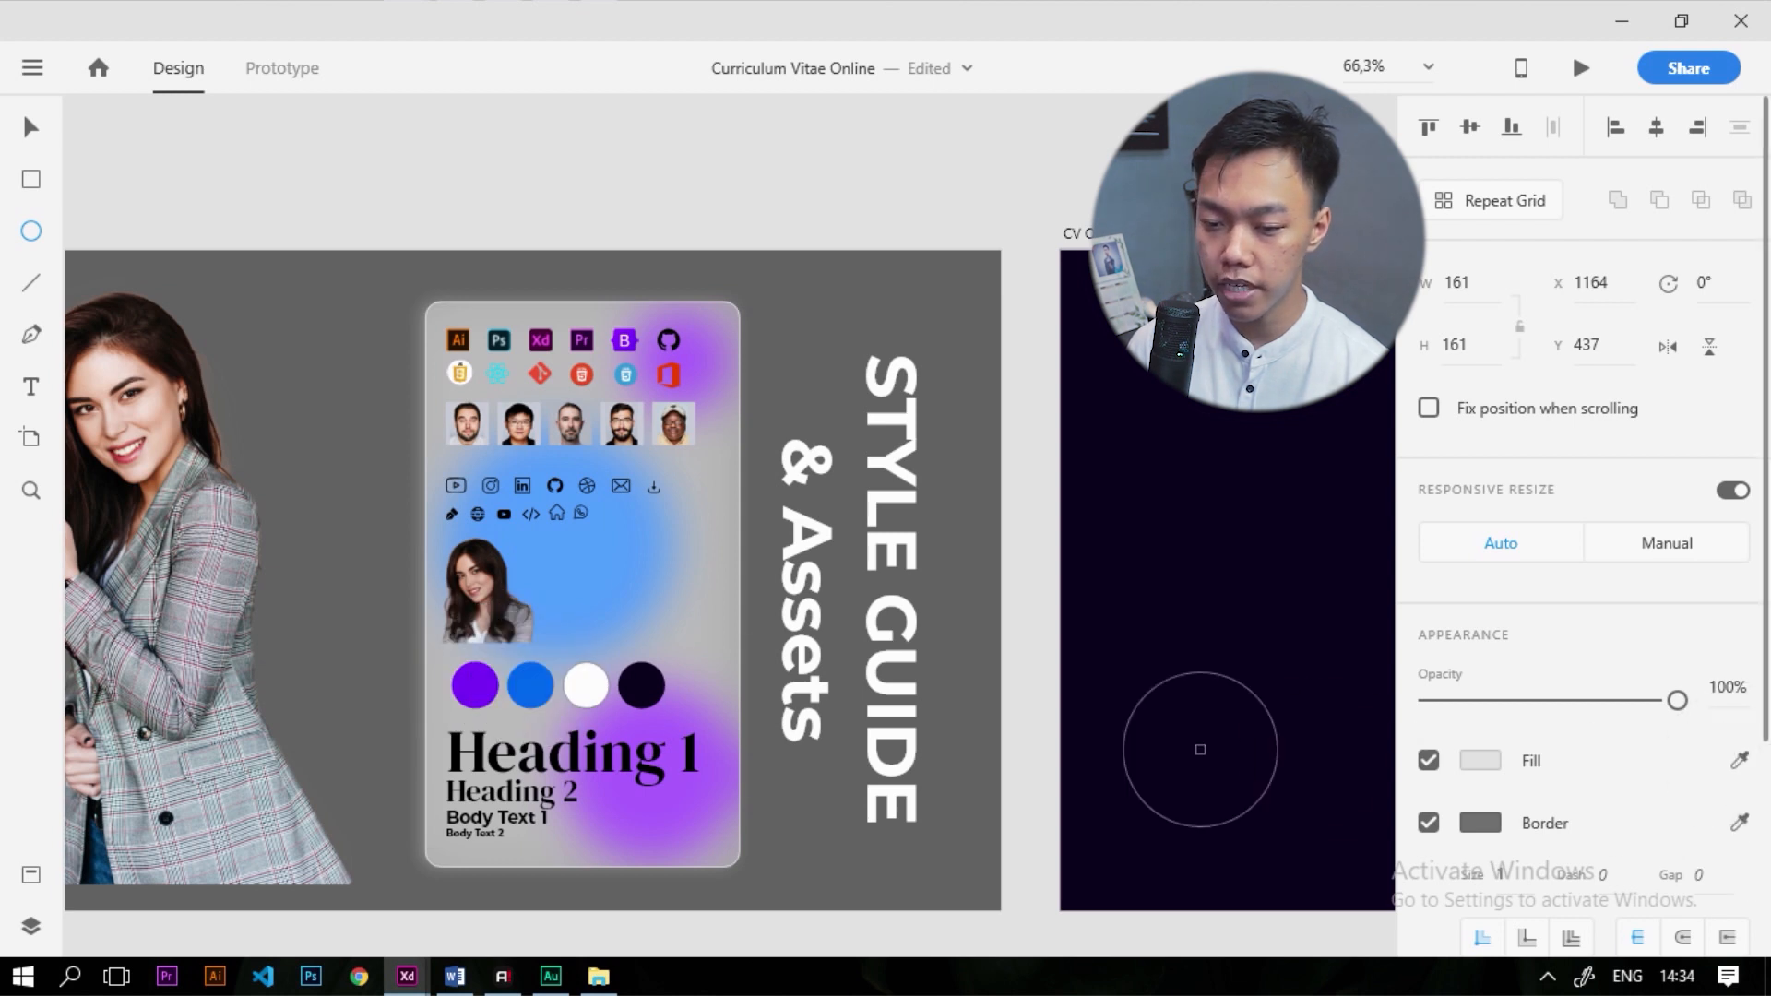
left_click(530, 693)
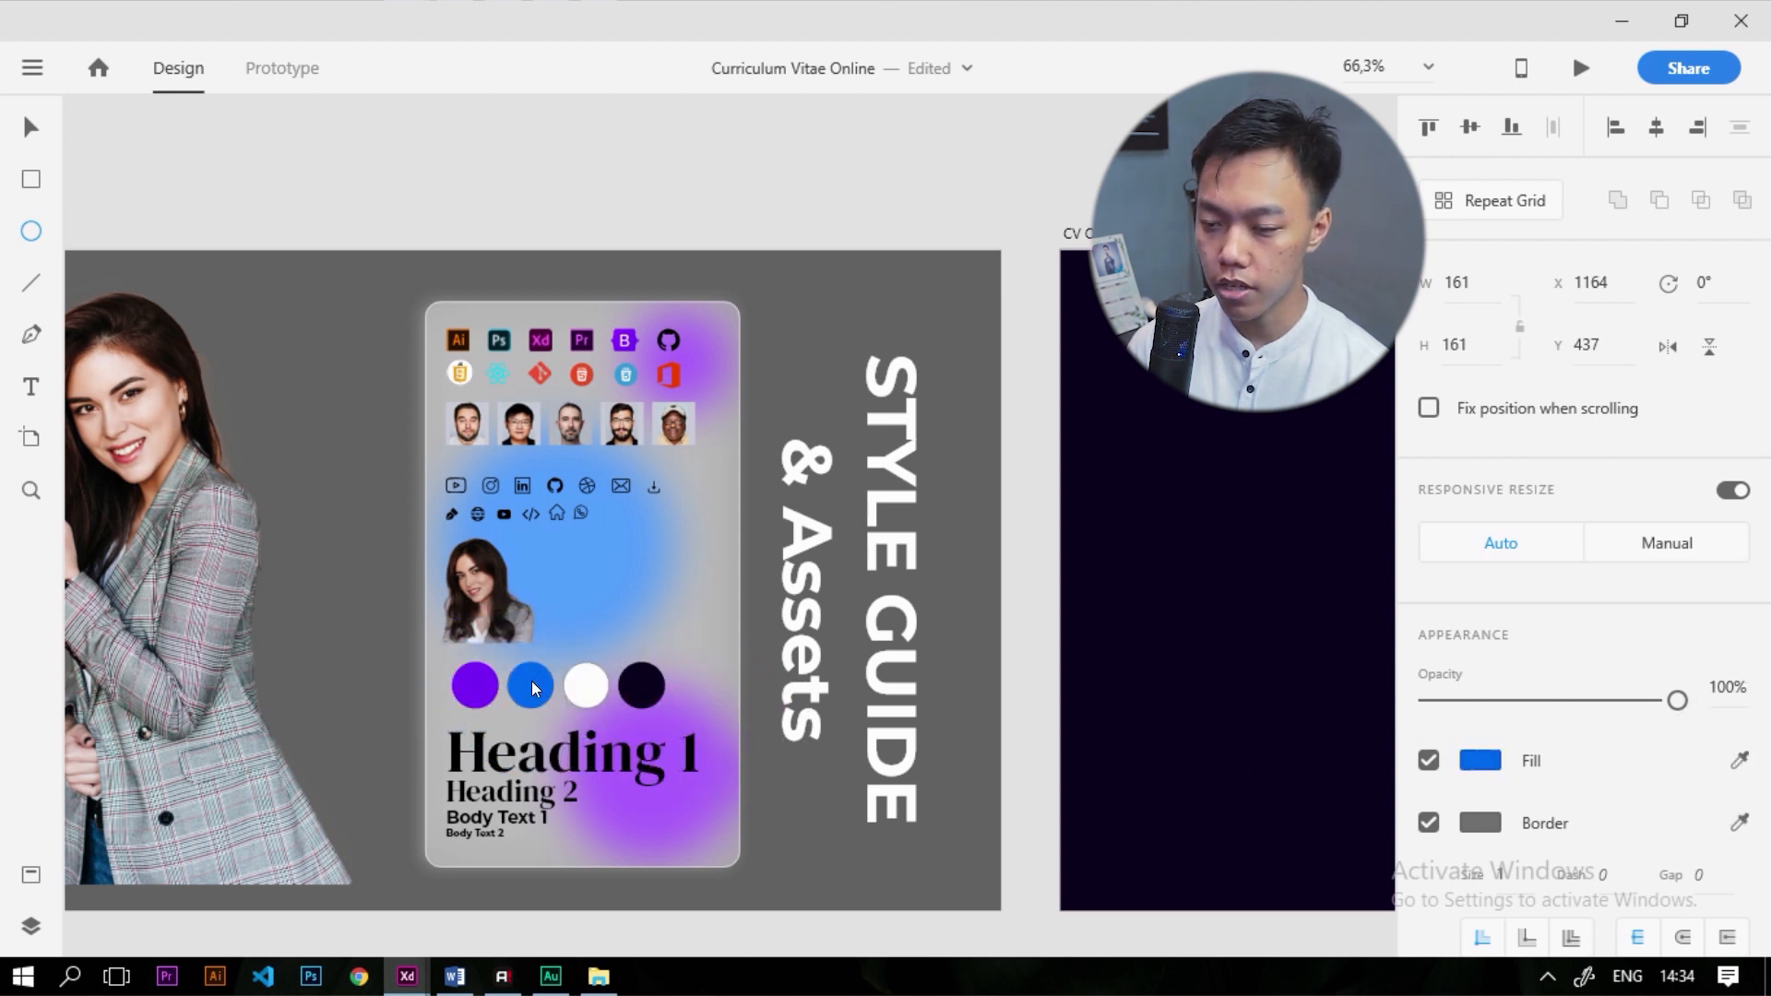
scroll(507, 674, "down", 4)
scroll(1356, 646, "up", 5)
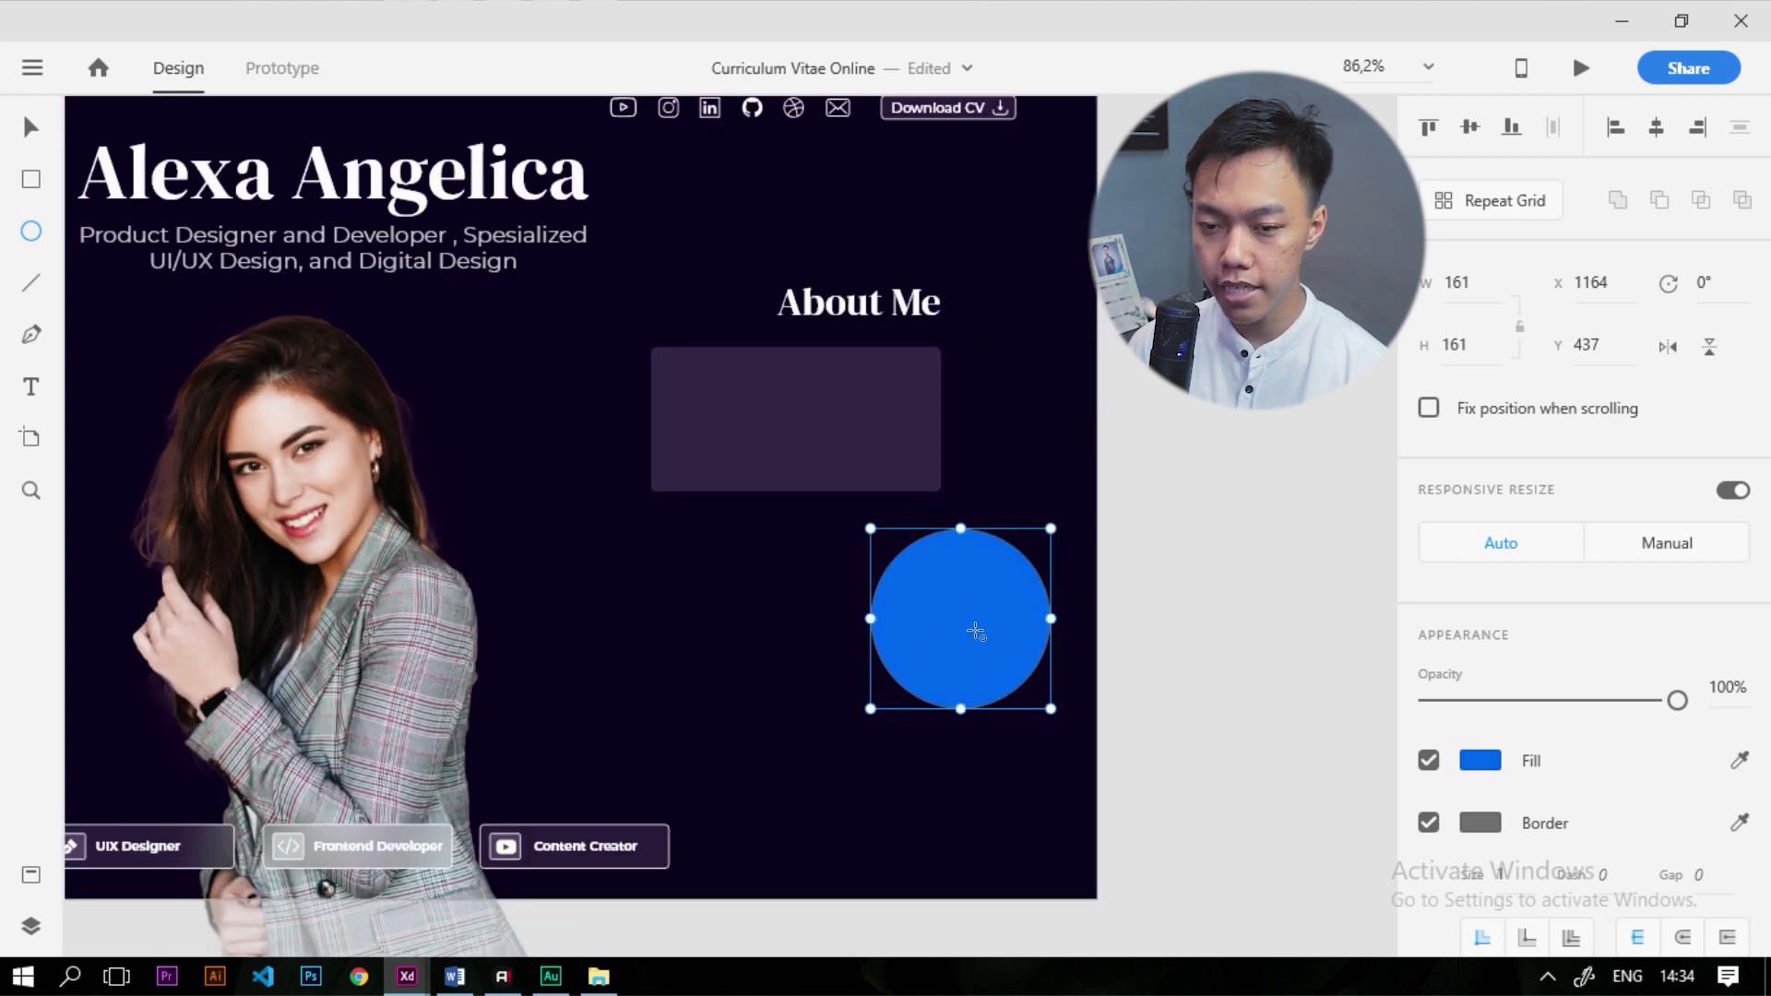
Remove the circle's border and give it an Object Blur of 15
left_click(1427, 822)
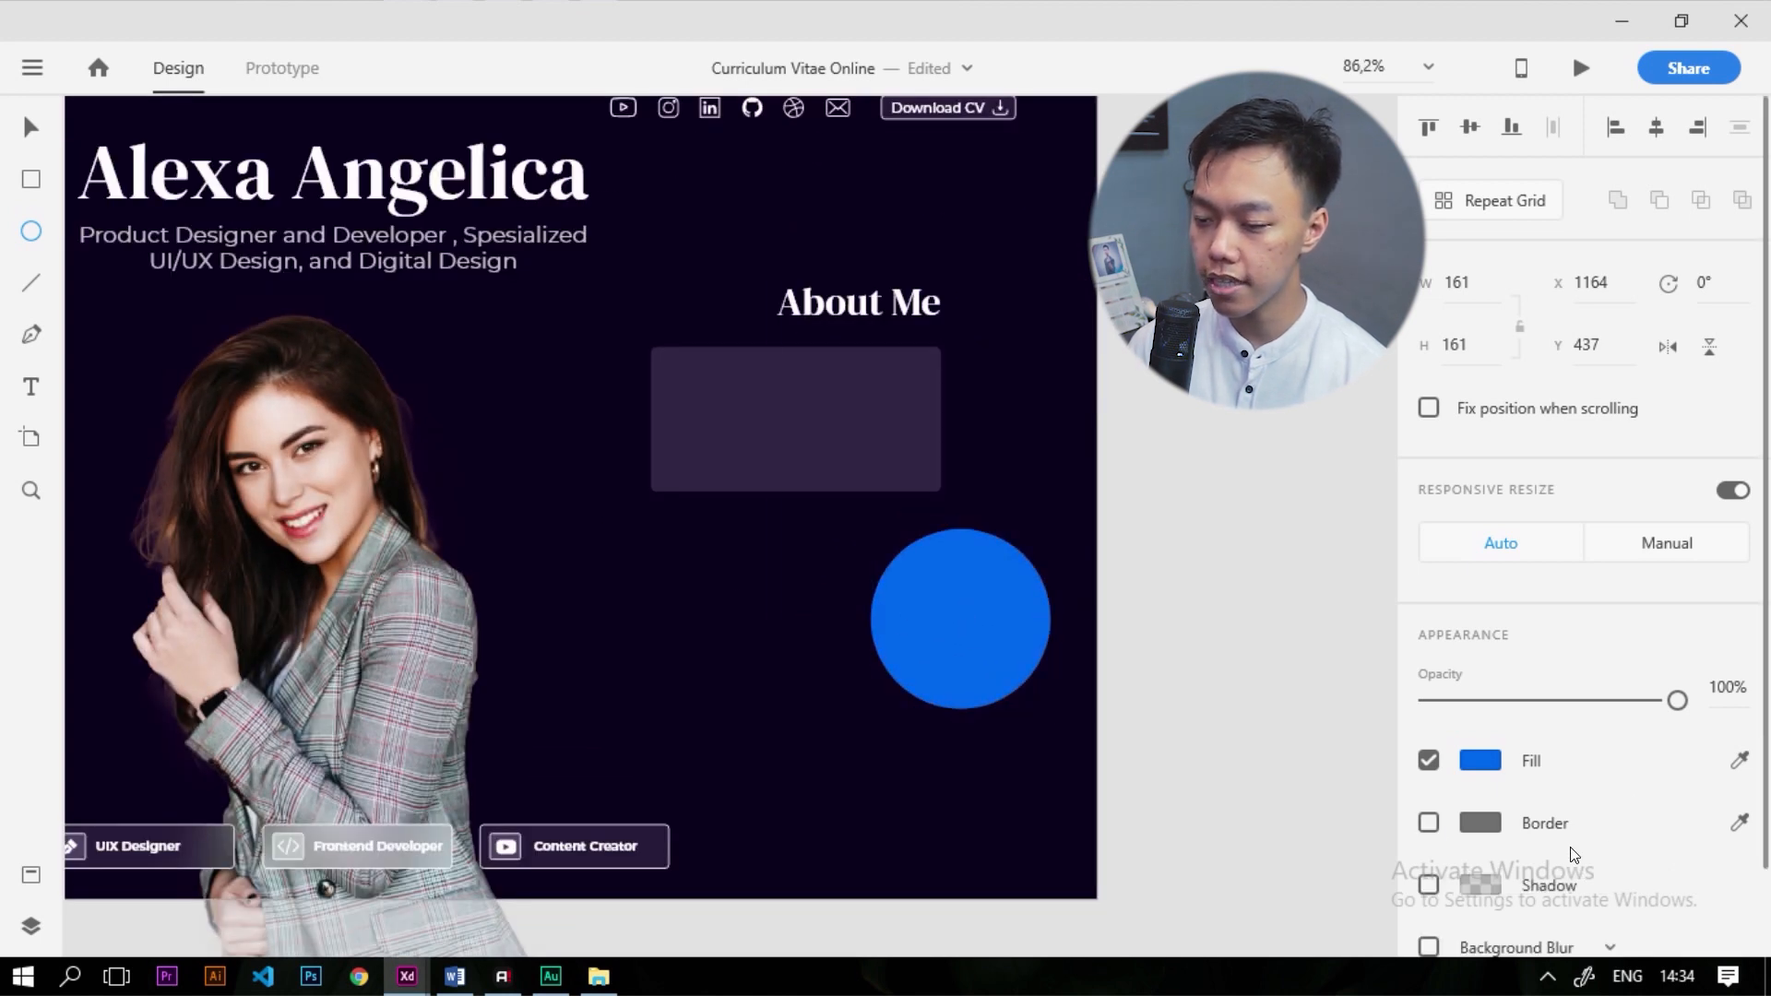
scroll(1568, 830, "down", 1)
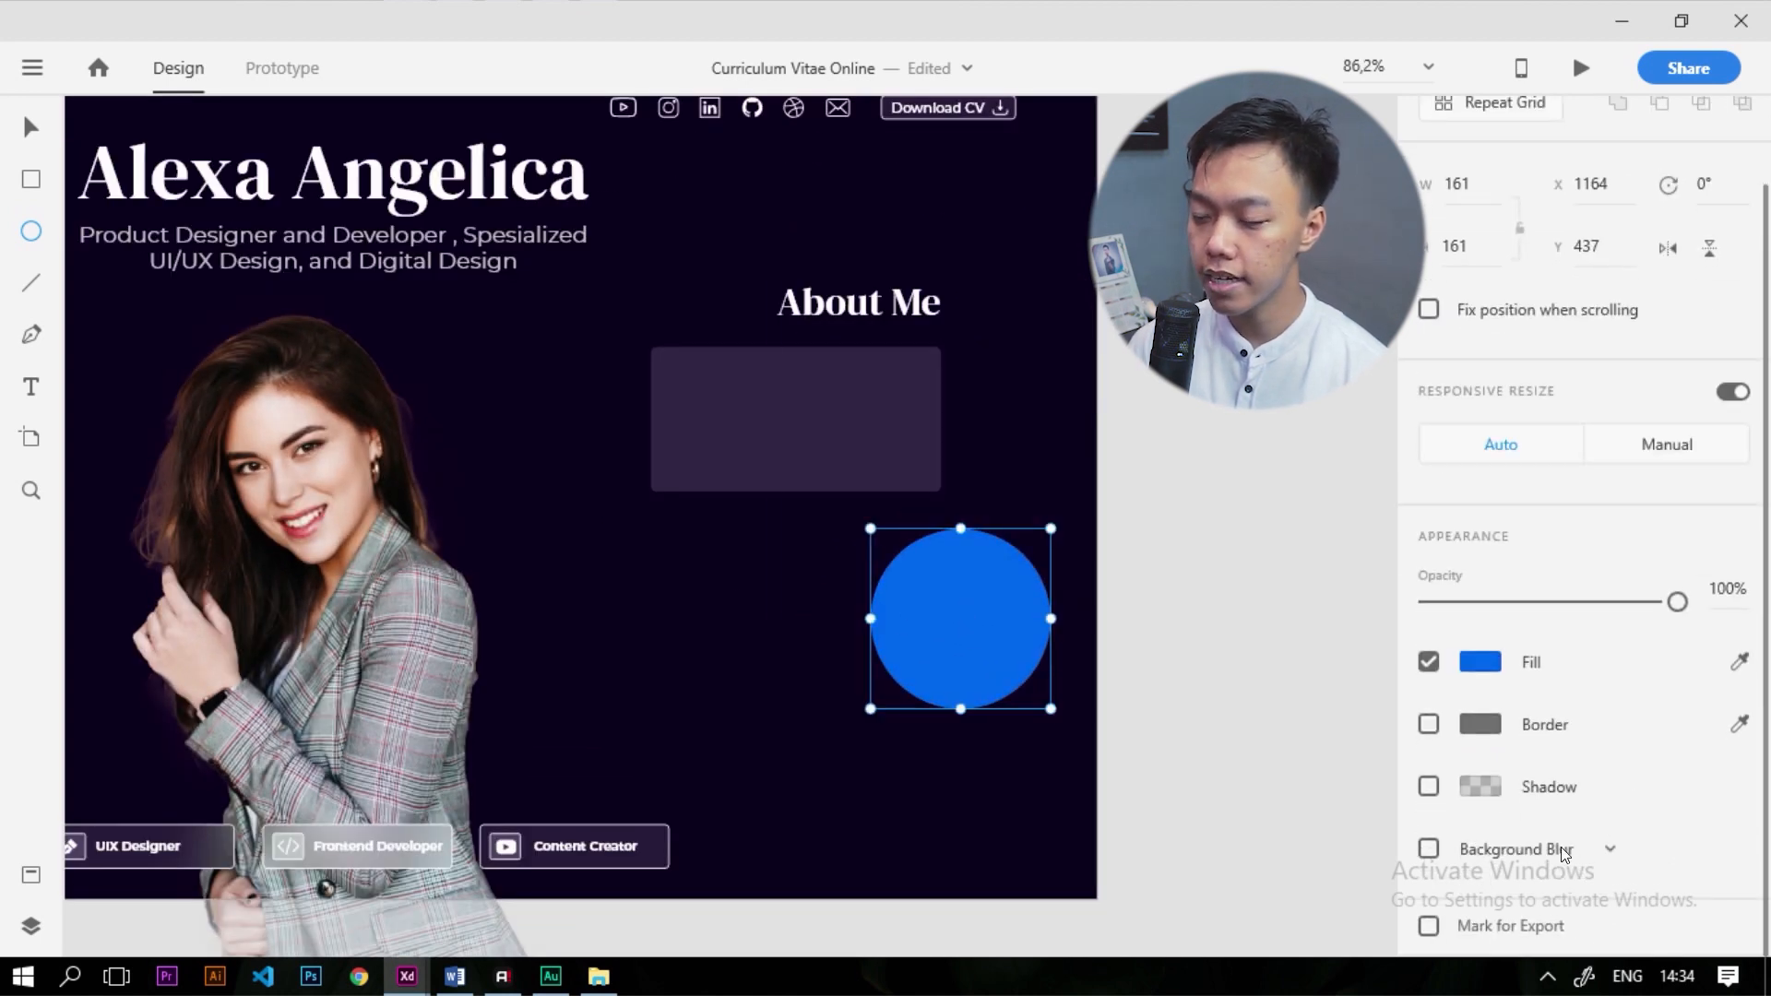
left_click(1562, 848)
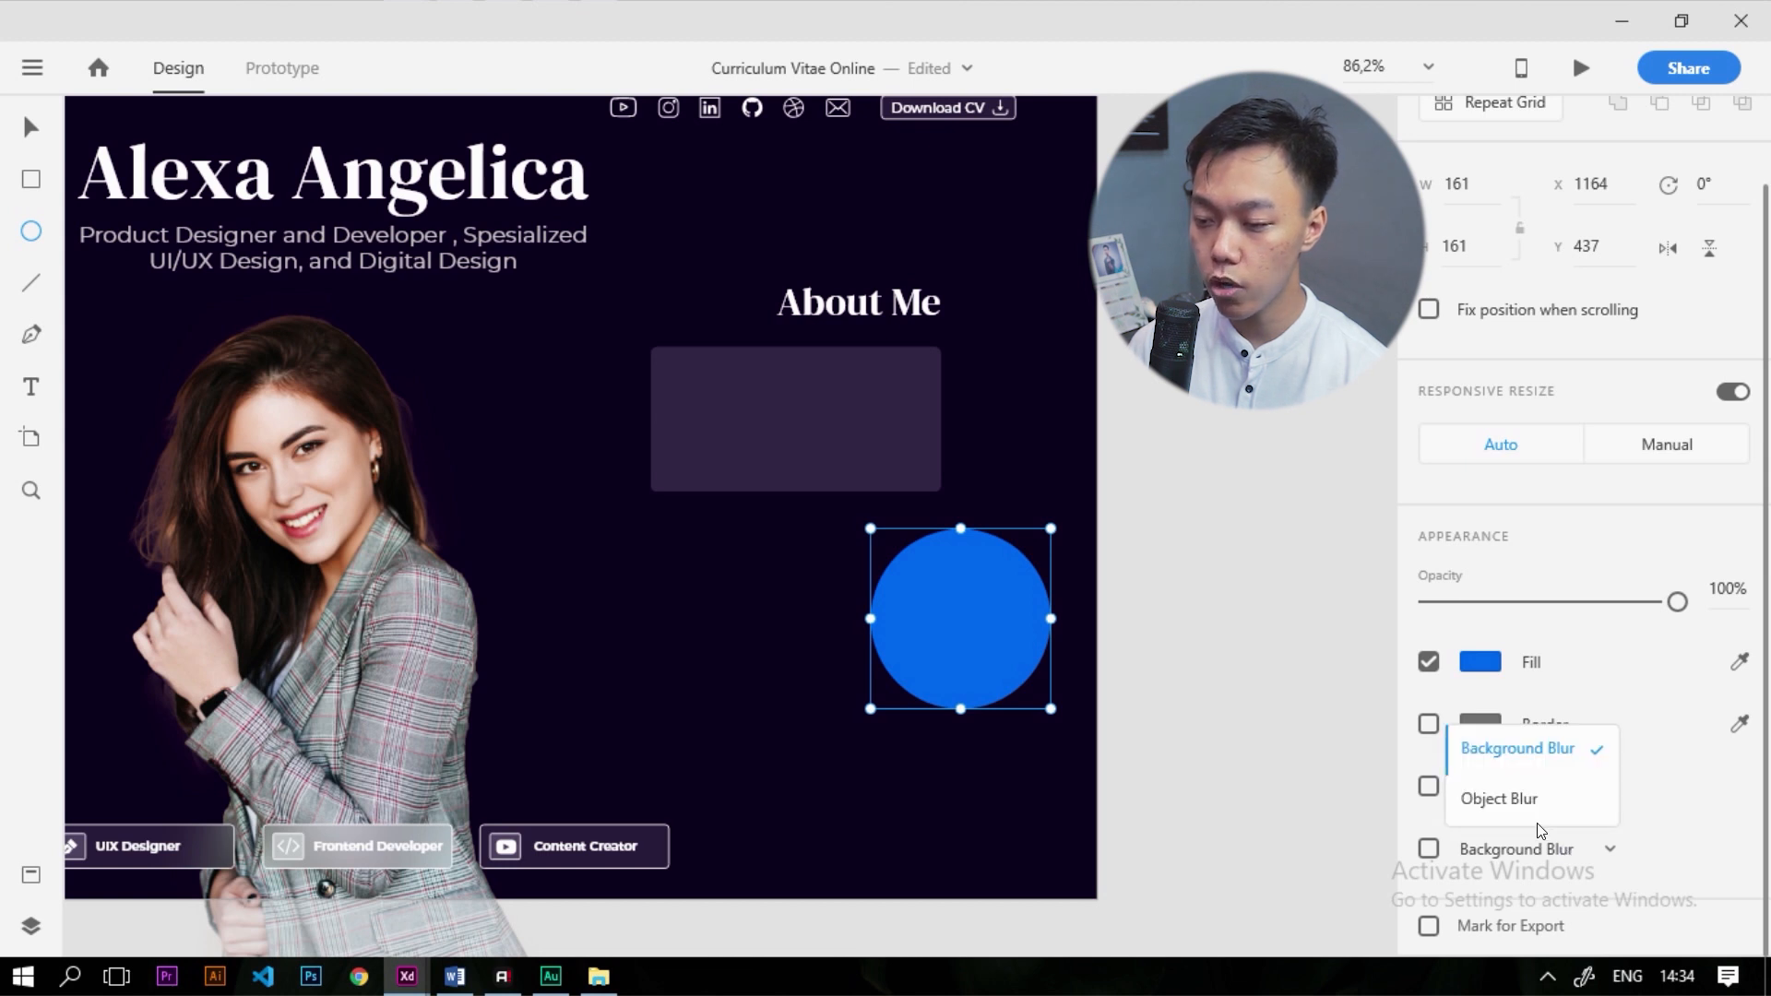
left_click(1529, 806)
left_click(1441, 849)
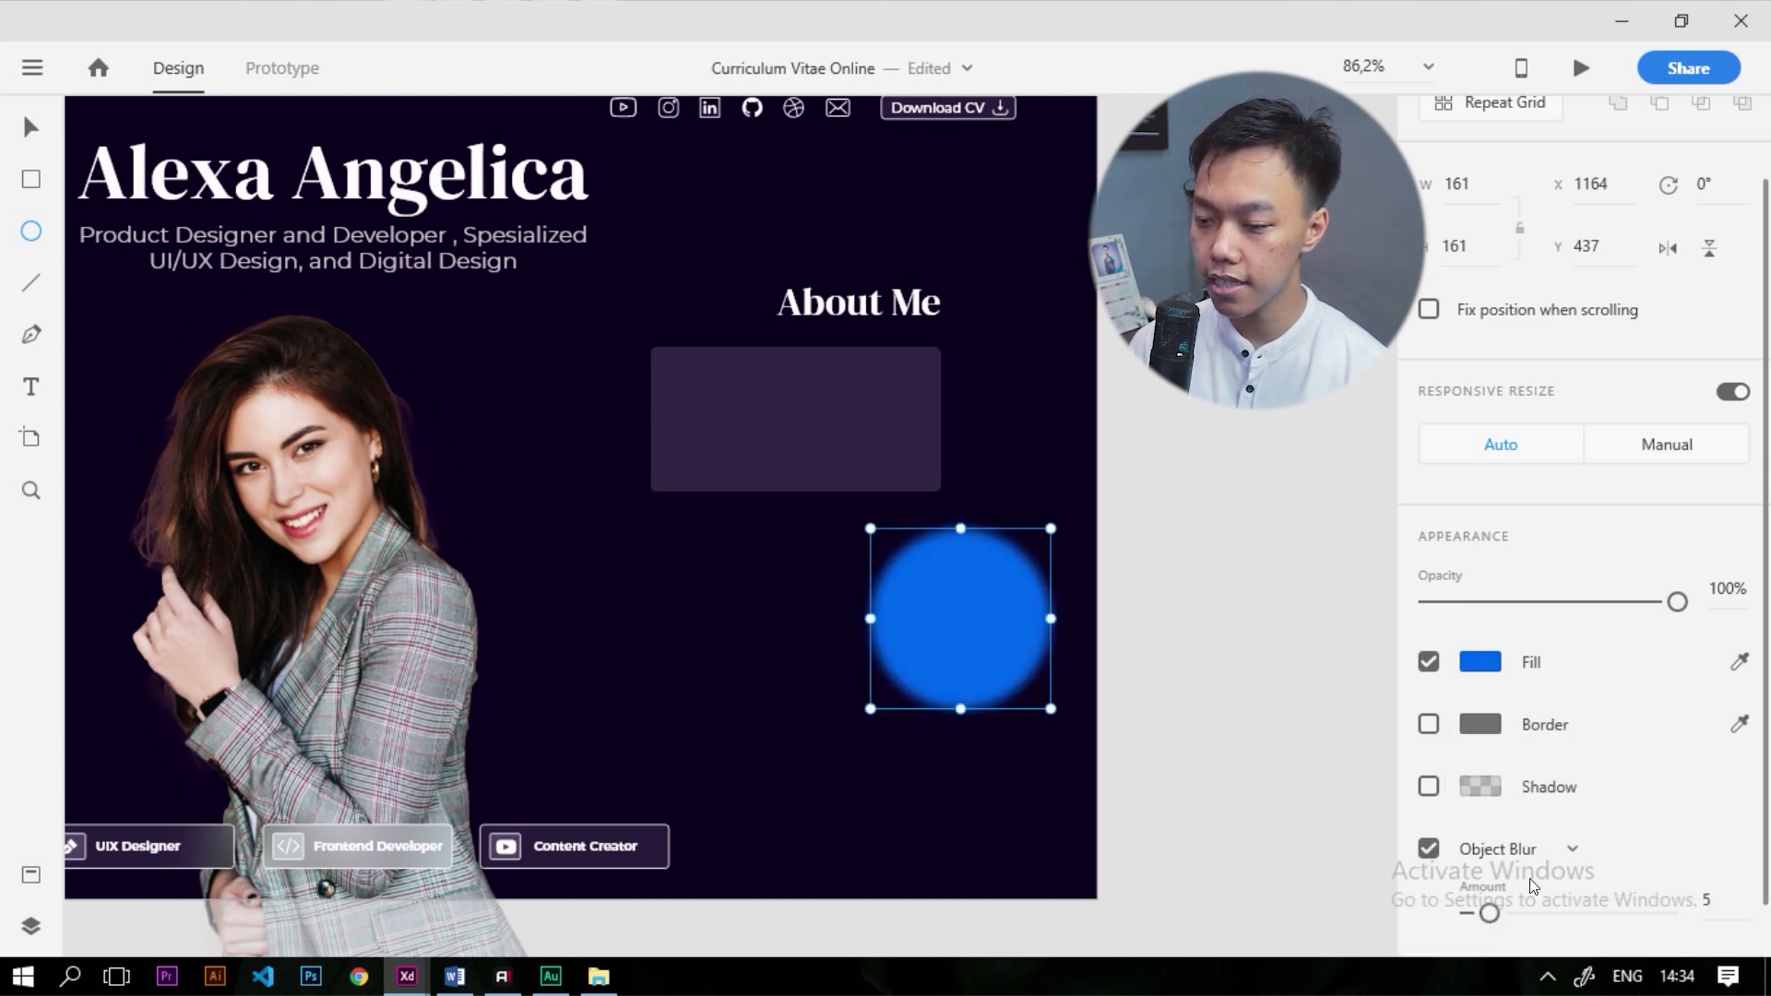
scroll(1532, 886, "down", 1)
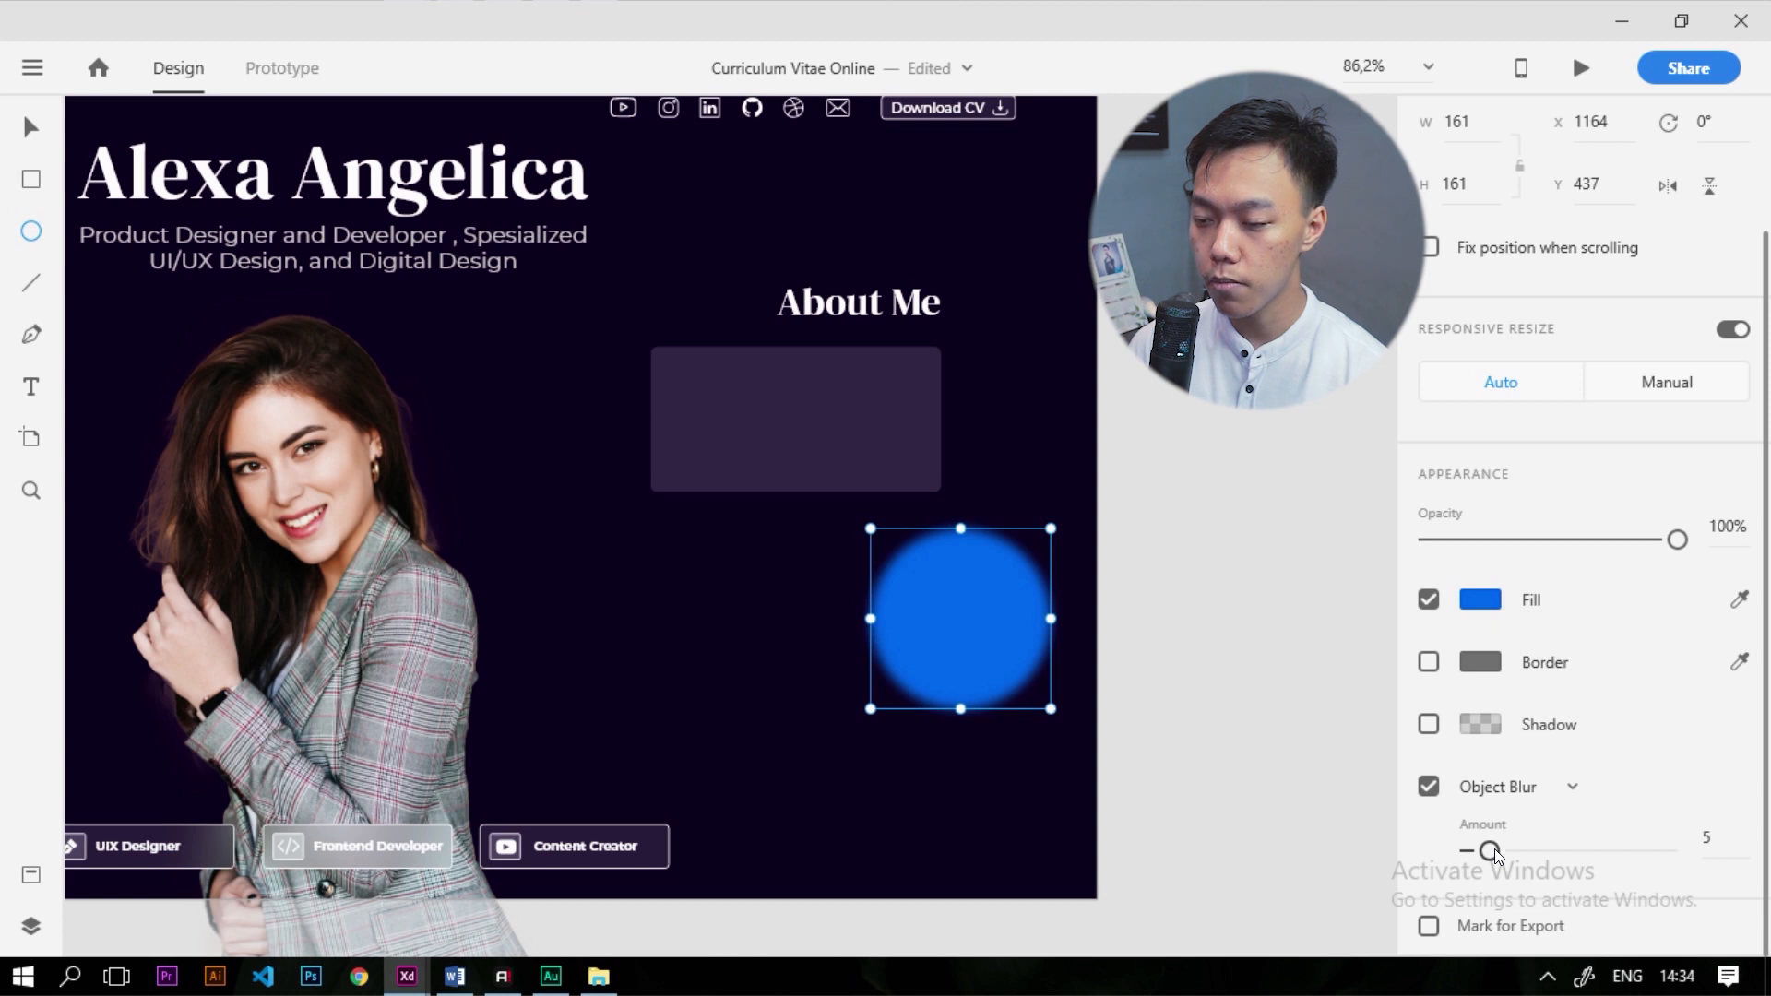
left_click_drag(1495, 848, 1533, 859)
left_click(29, 128)
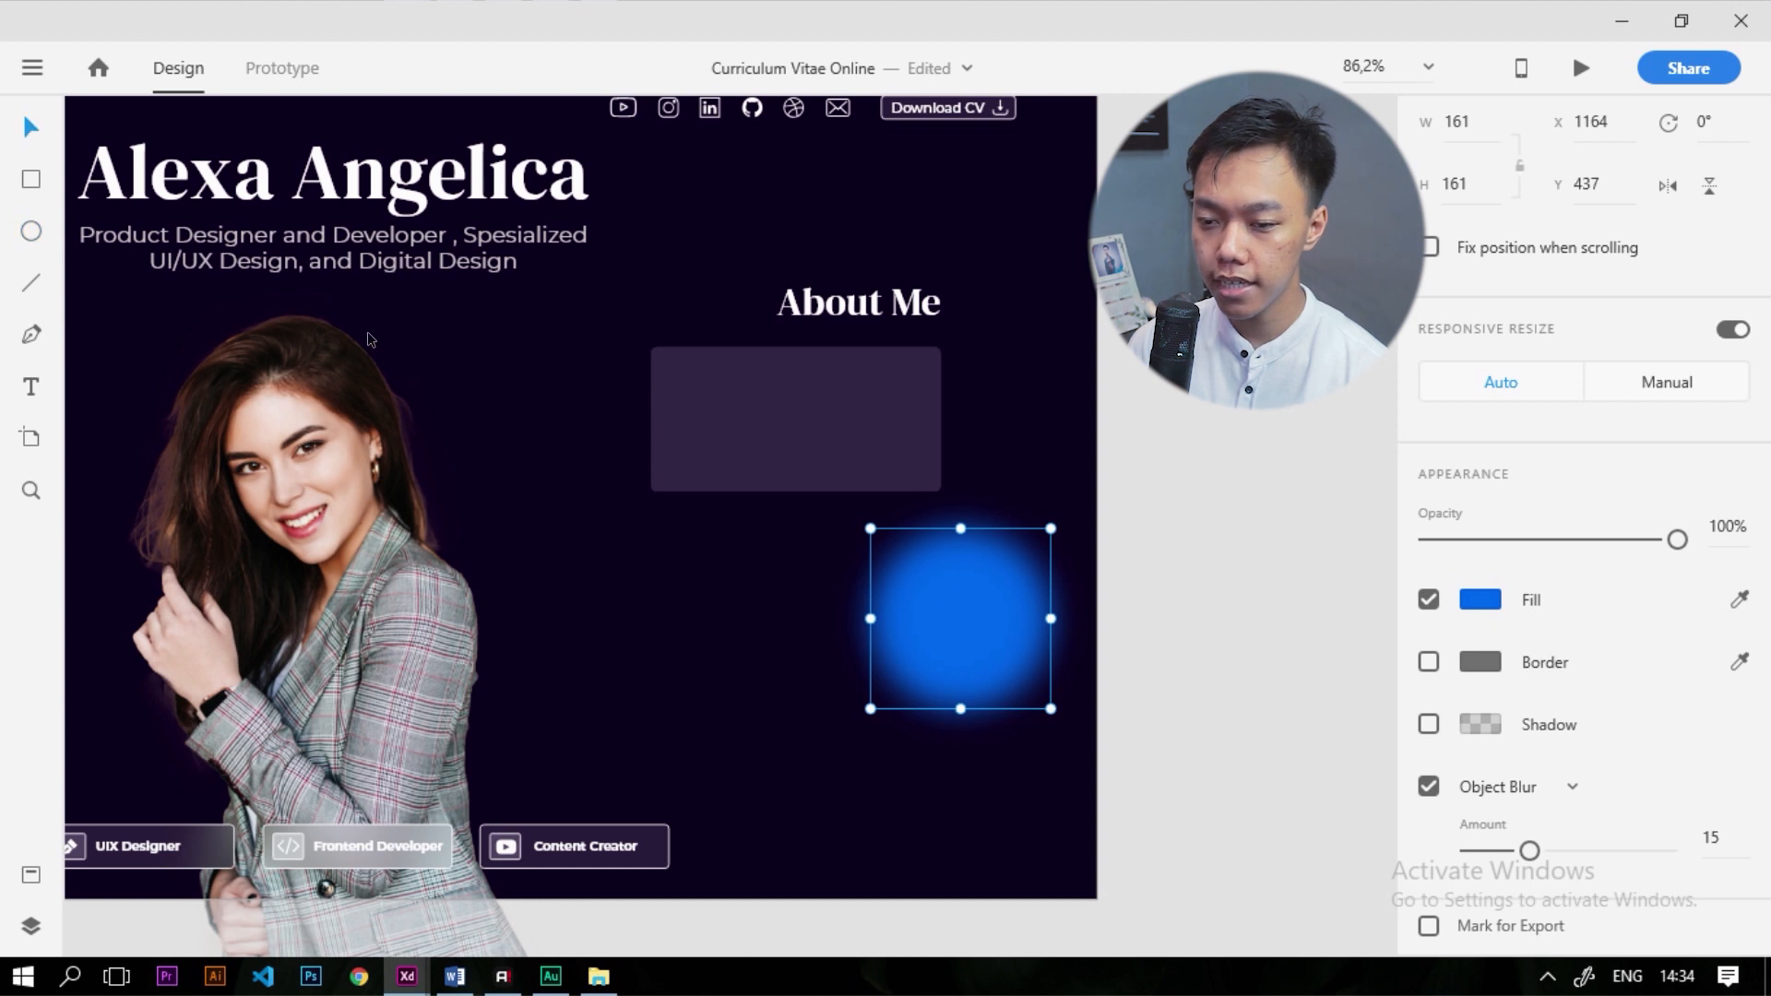
left_click(783, 431)
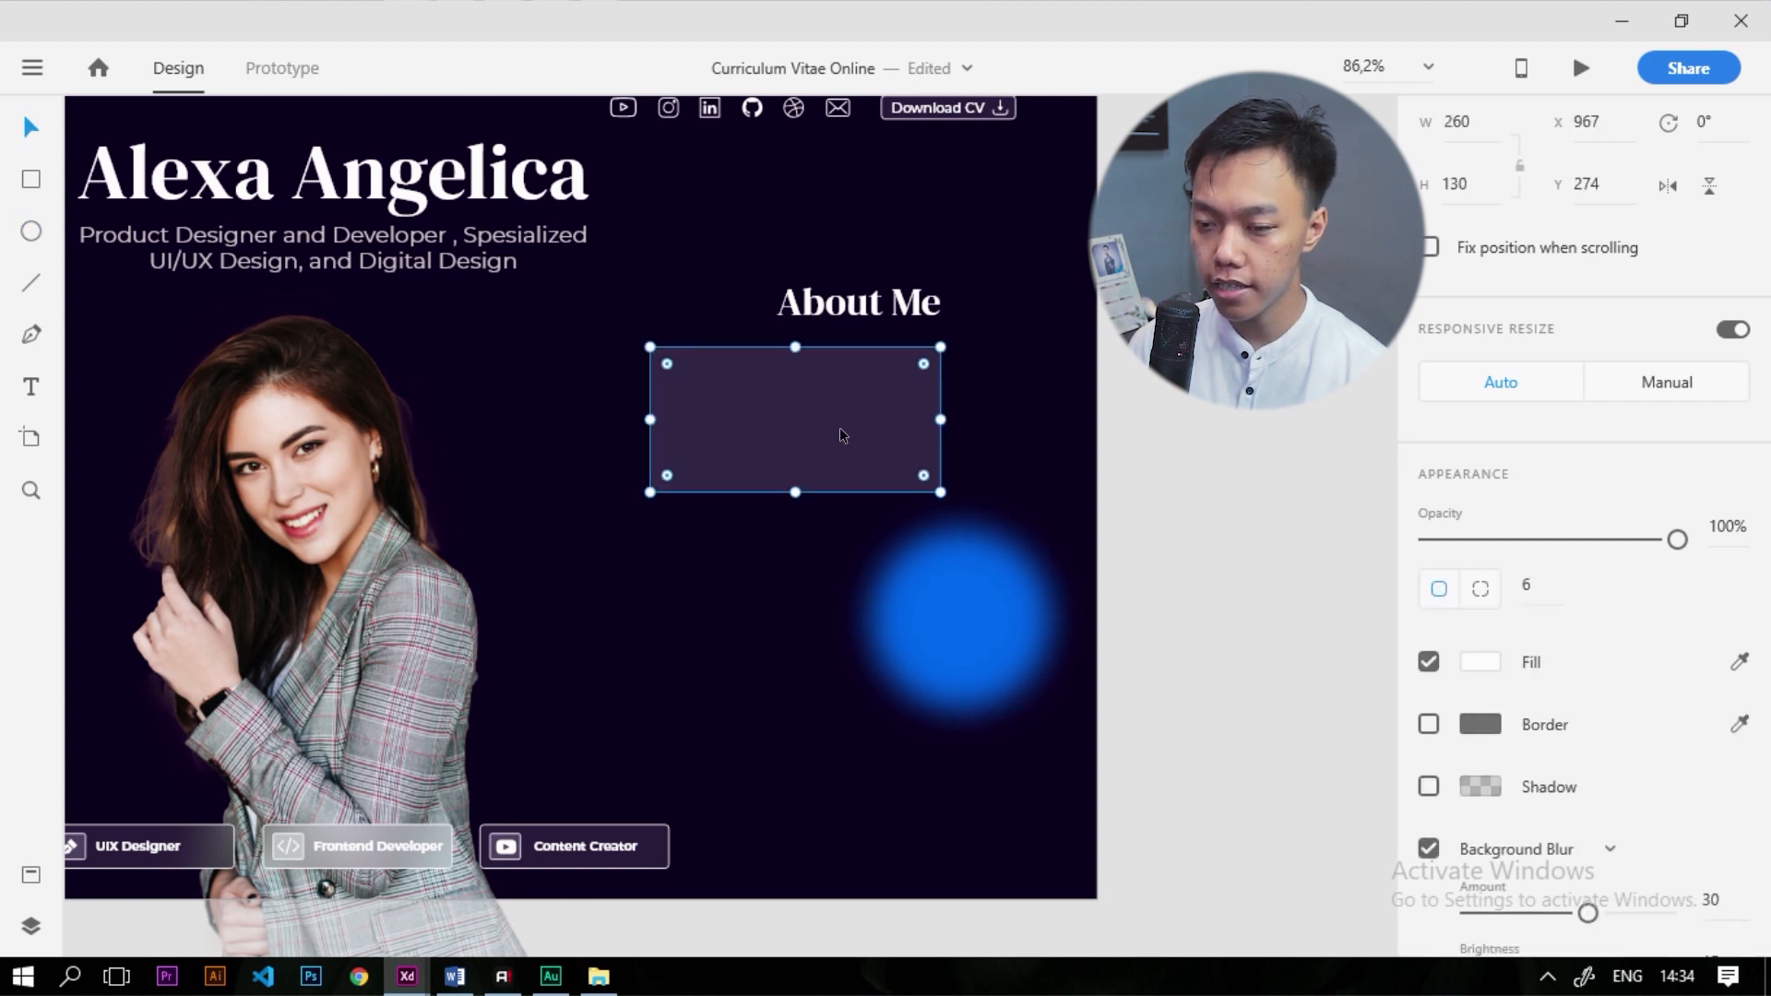
Place a copy of the card beneath the original, undoing a first mask attempt
left_click_drag(839, 429, 782, 585)
scroll(867, 618, "up", 3)
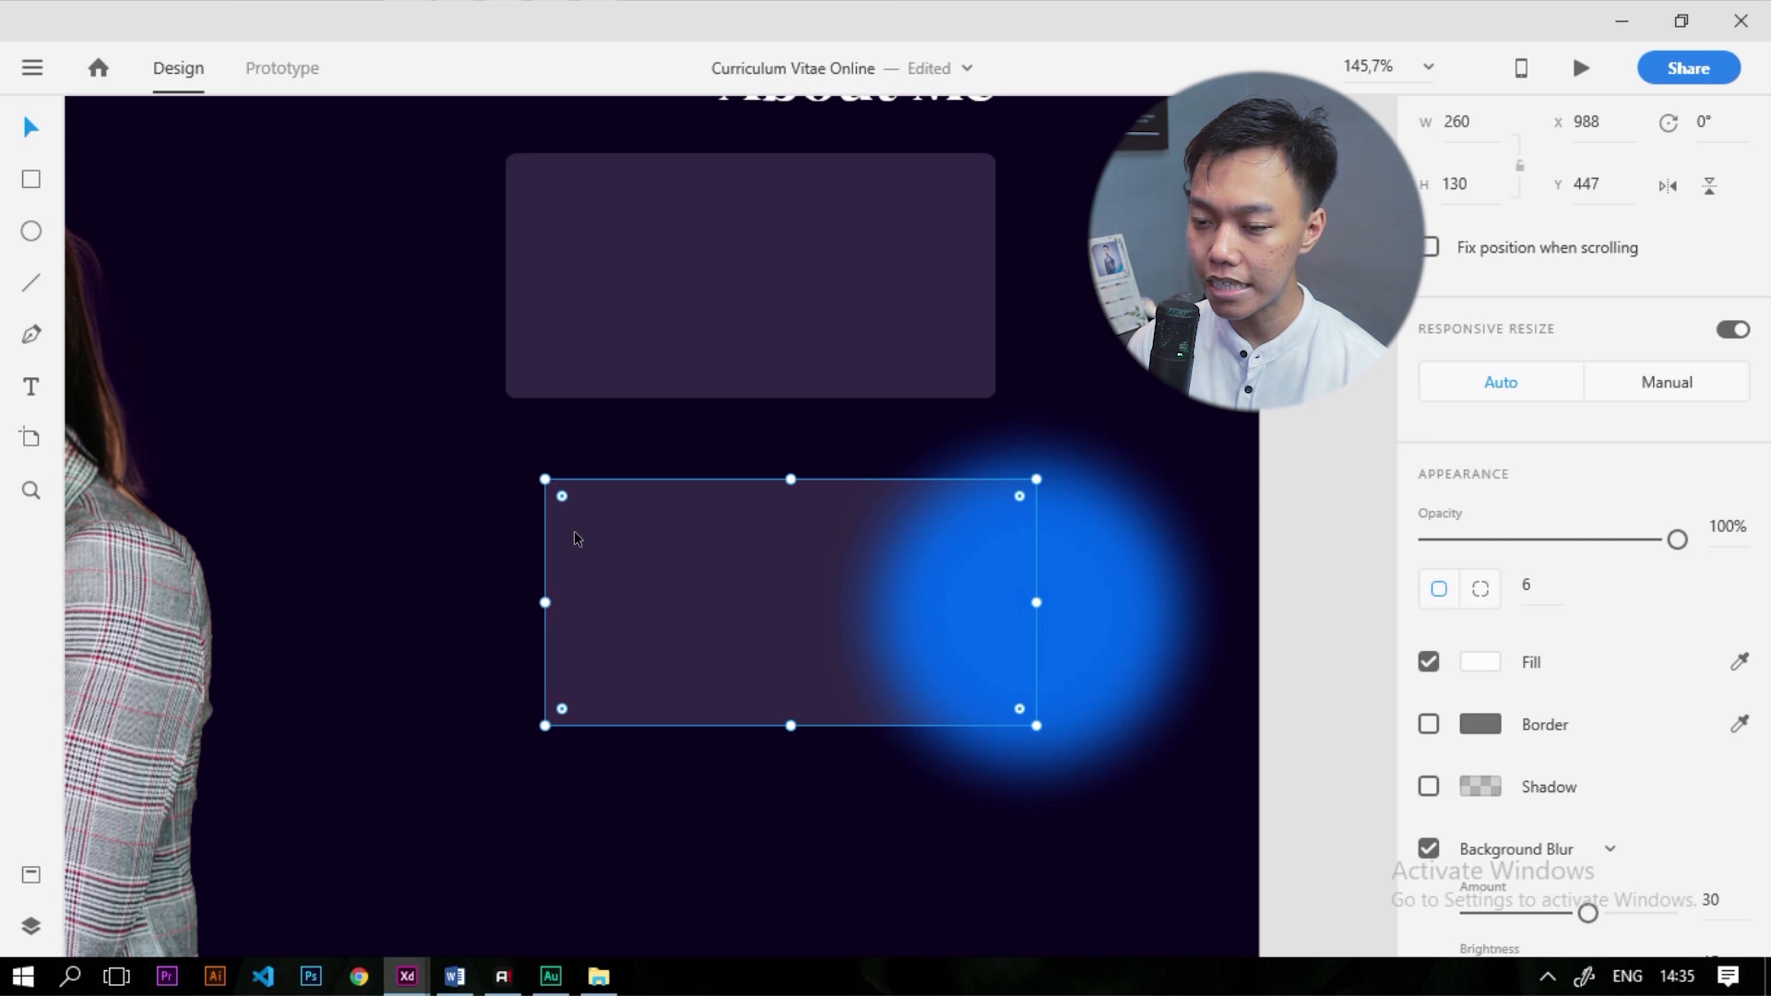
left_click(1117, 592, "shift")
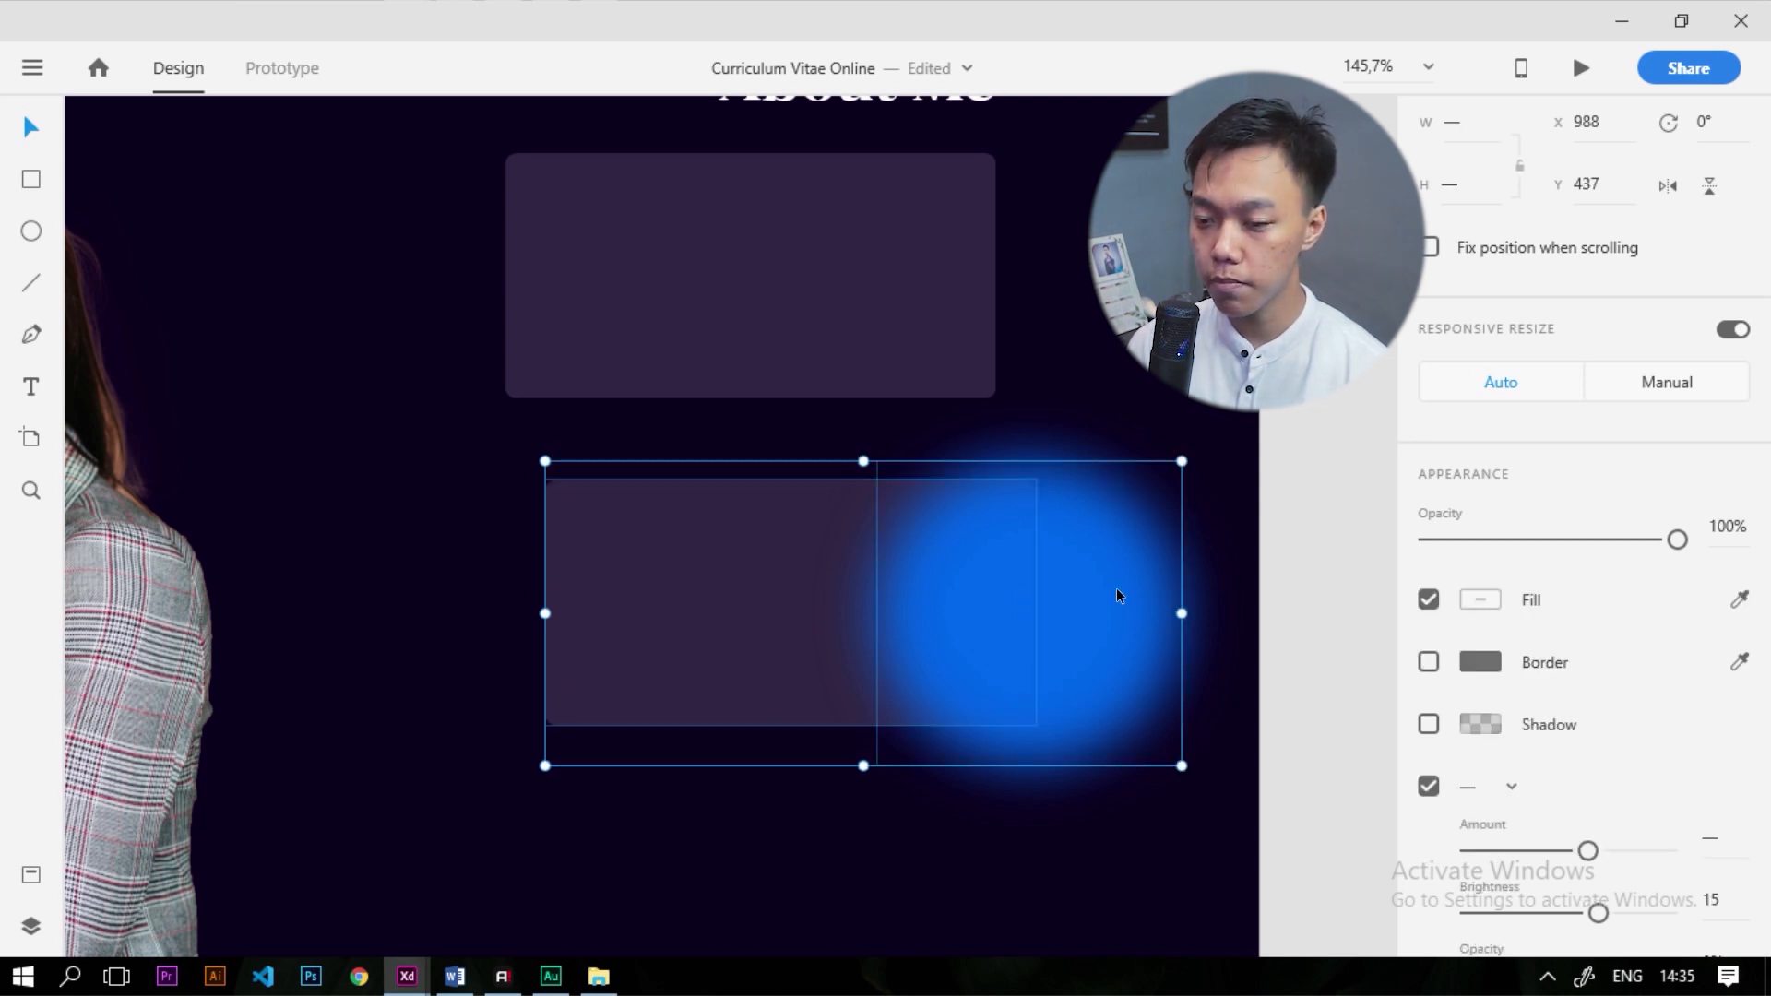
right_click(969, 577)
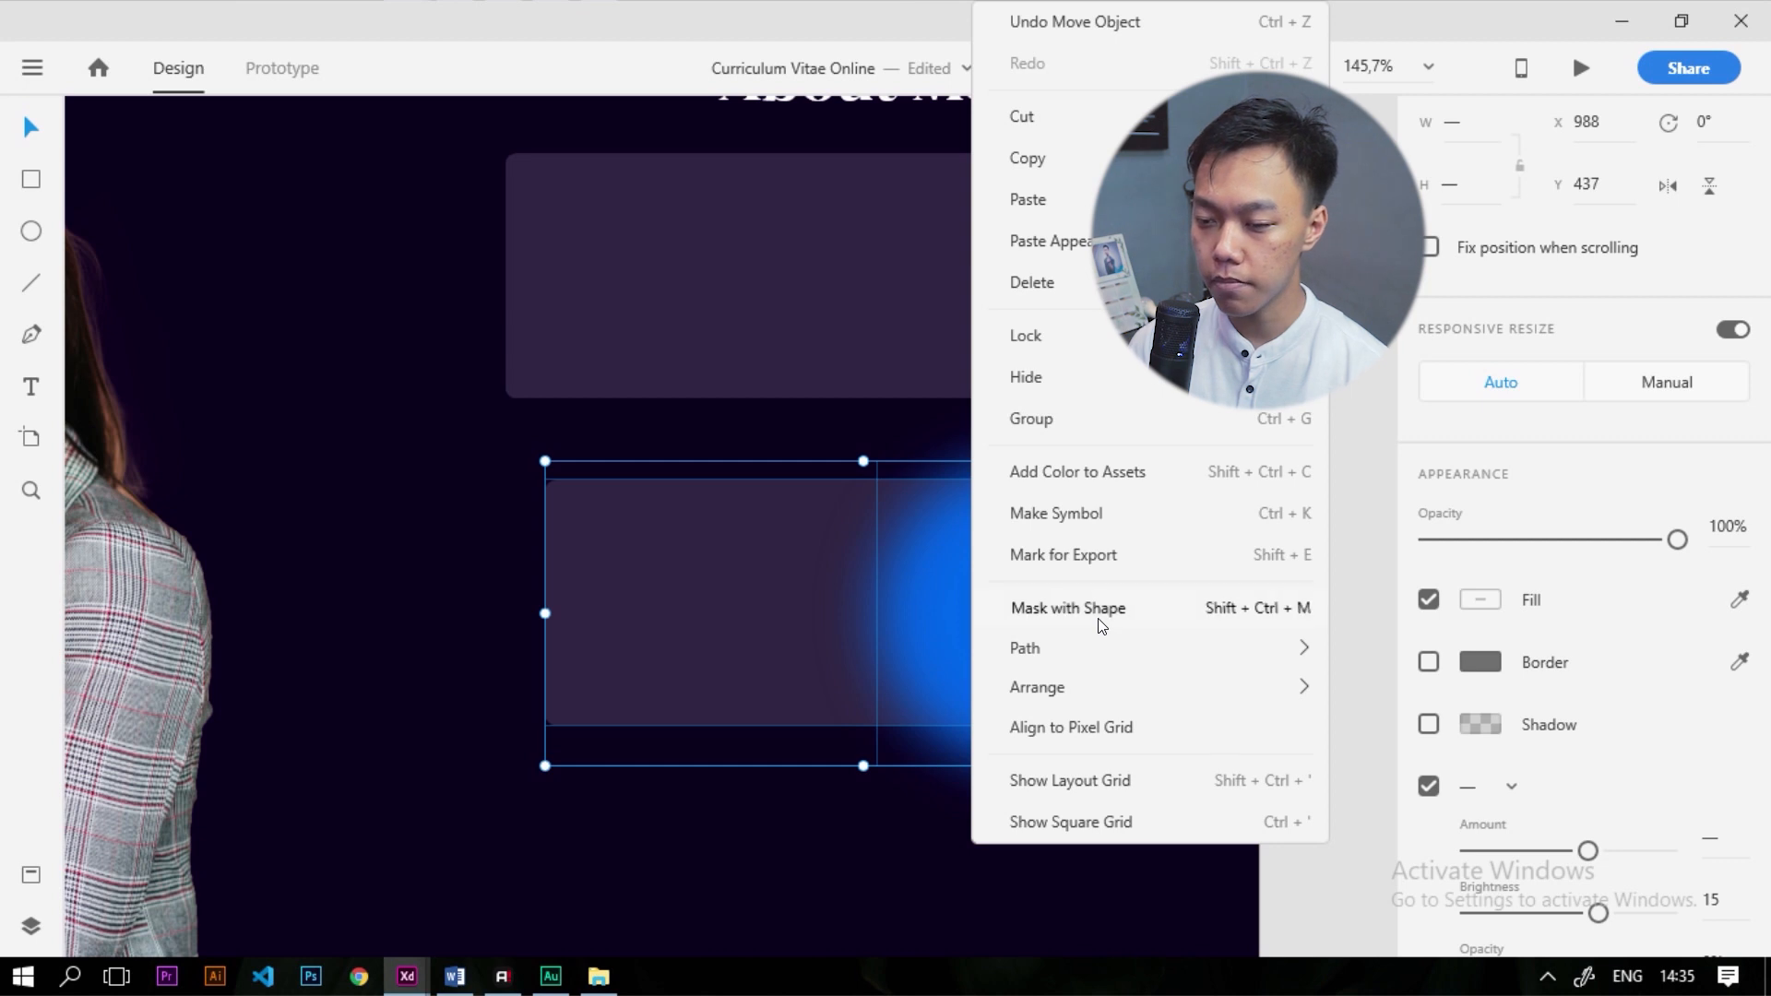
left_click(1098, 616)
key("ctrl+z")
left_click(1372, 672)
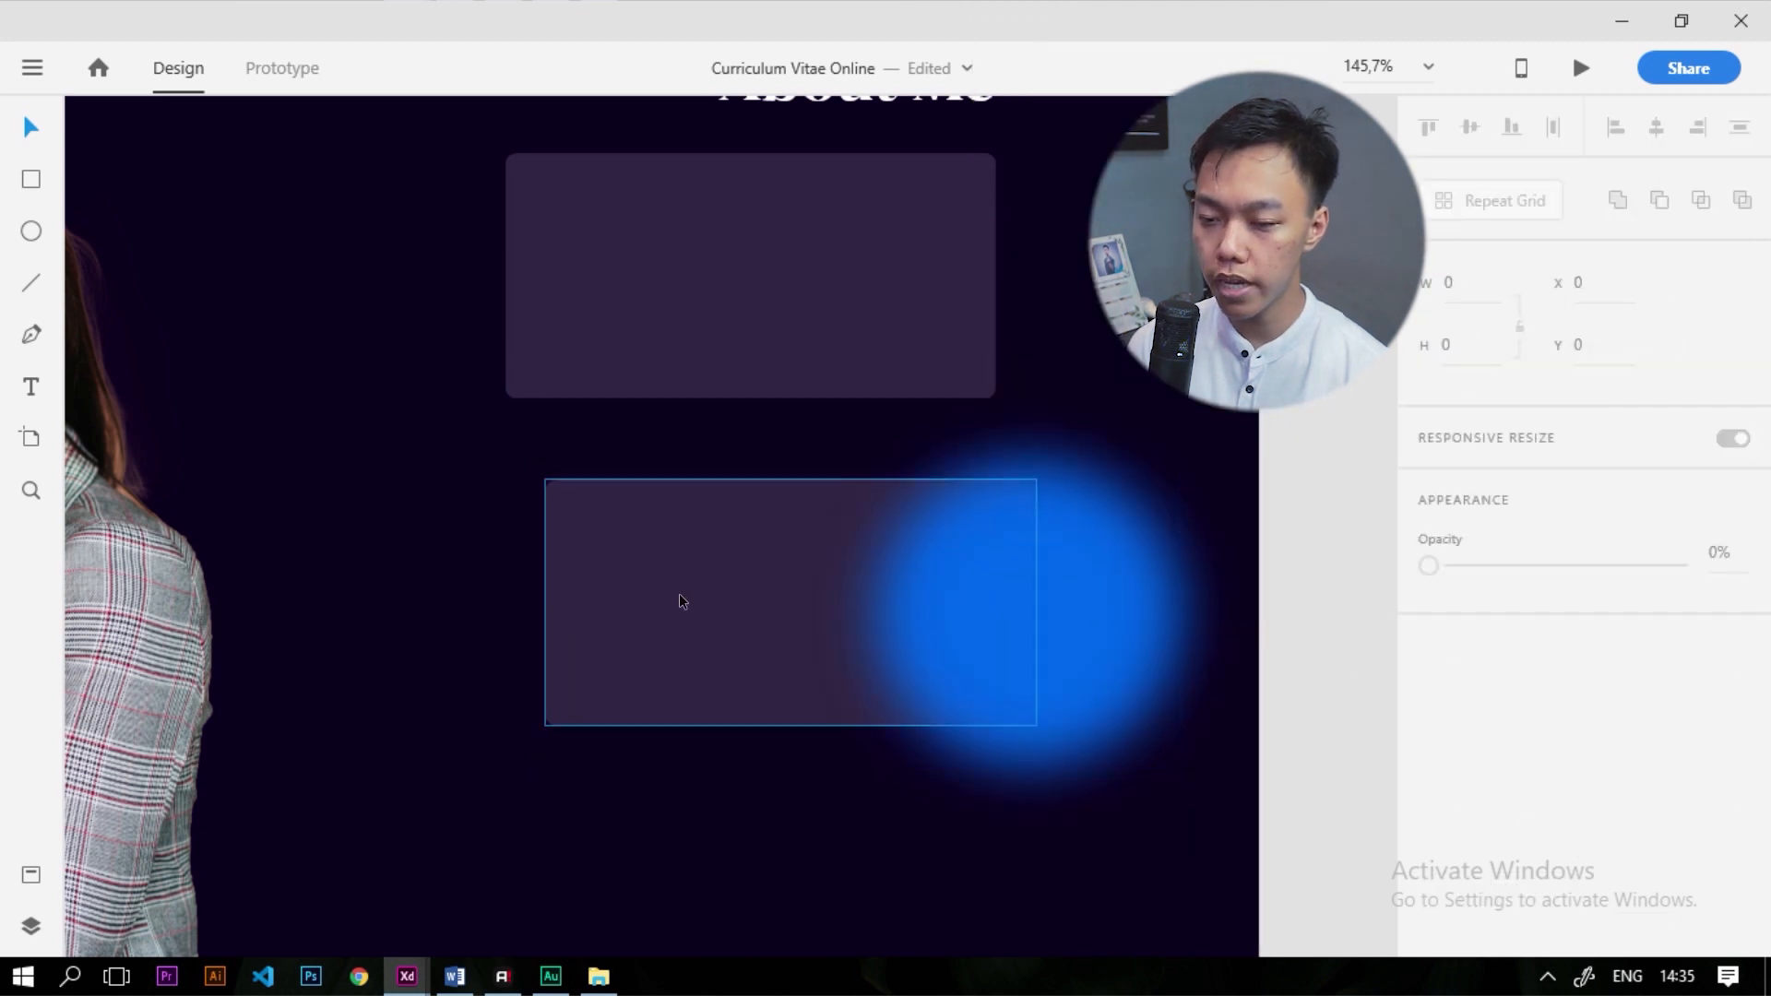
Bring the lower rectangle to the front and mask the blue blurred circle with it
left_click(696, 598)
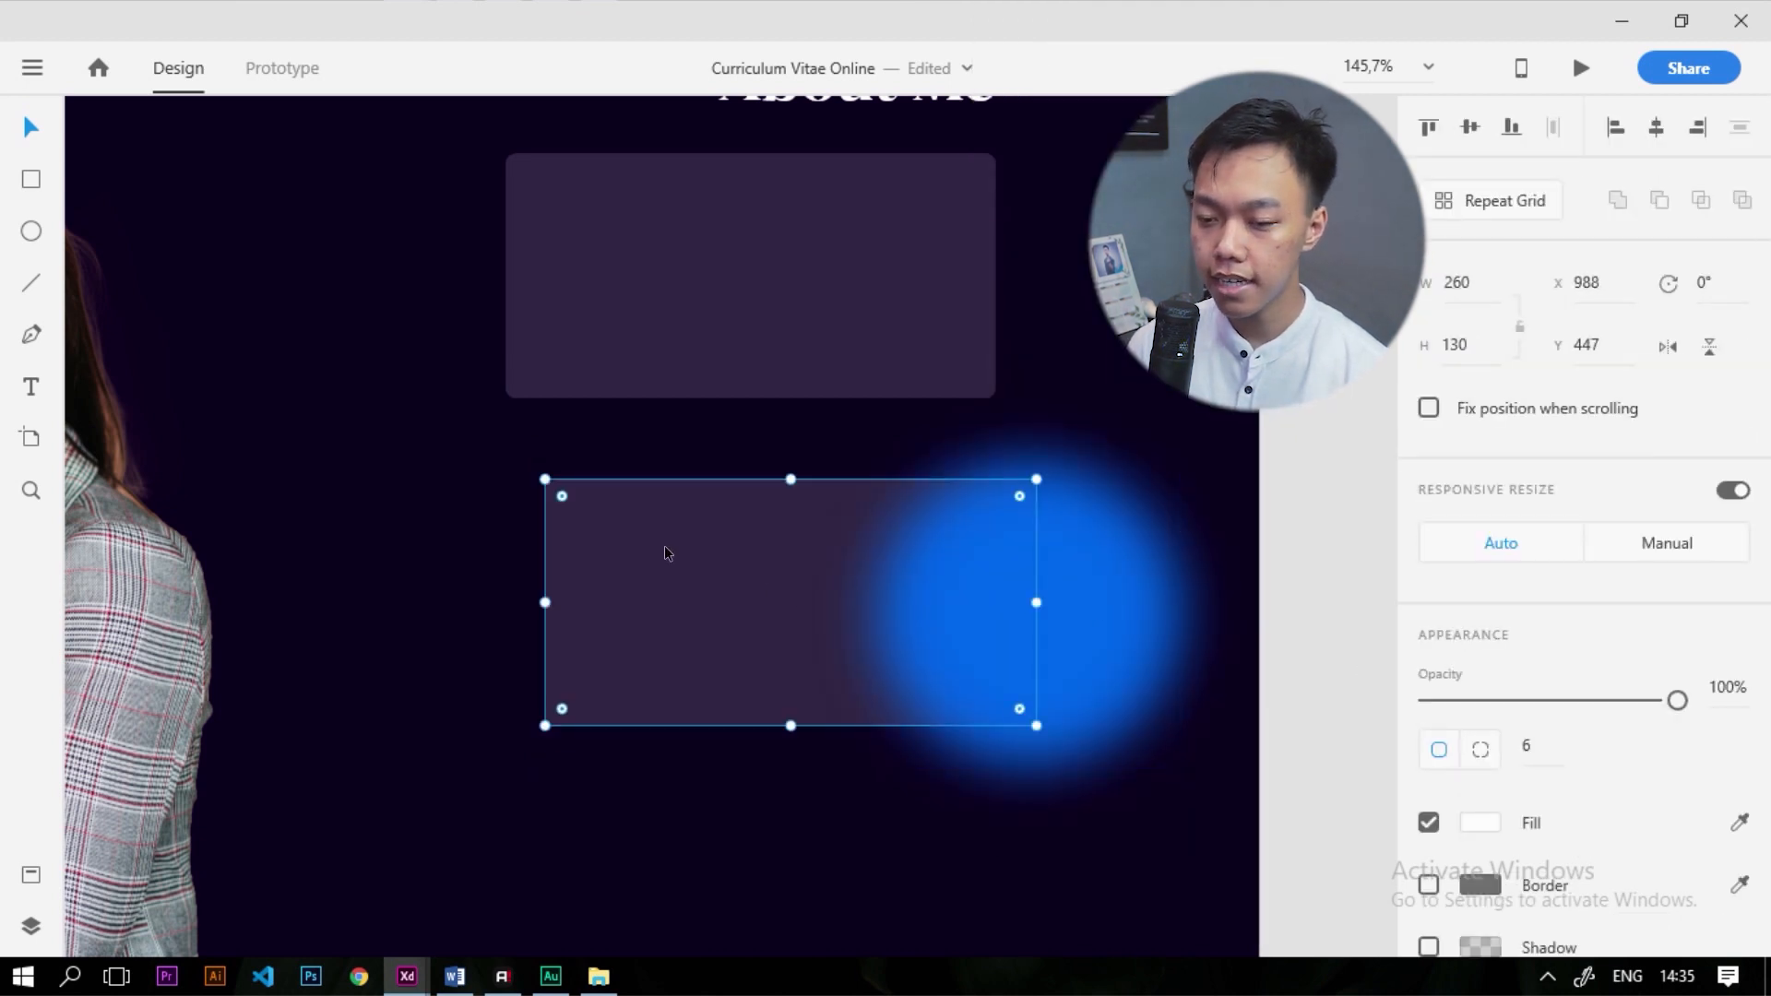
right_click(666, 551)
mouse_move(743, 645)
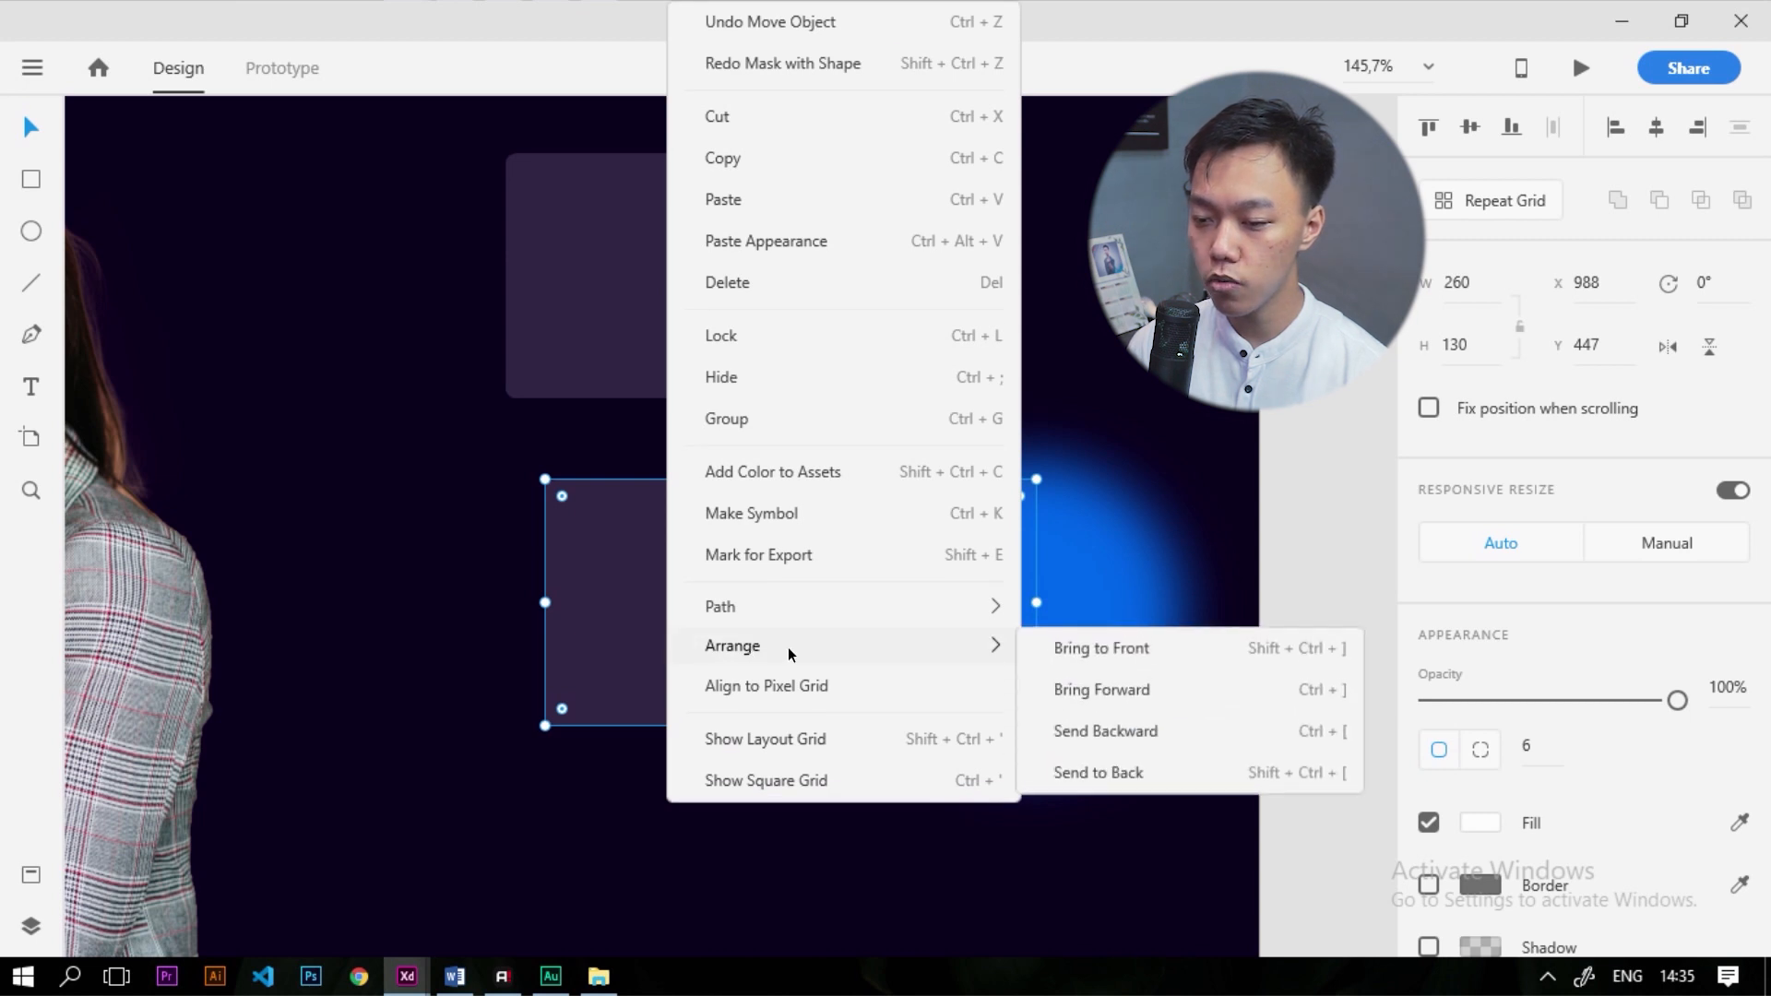
left_click(1129, 652)
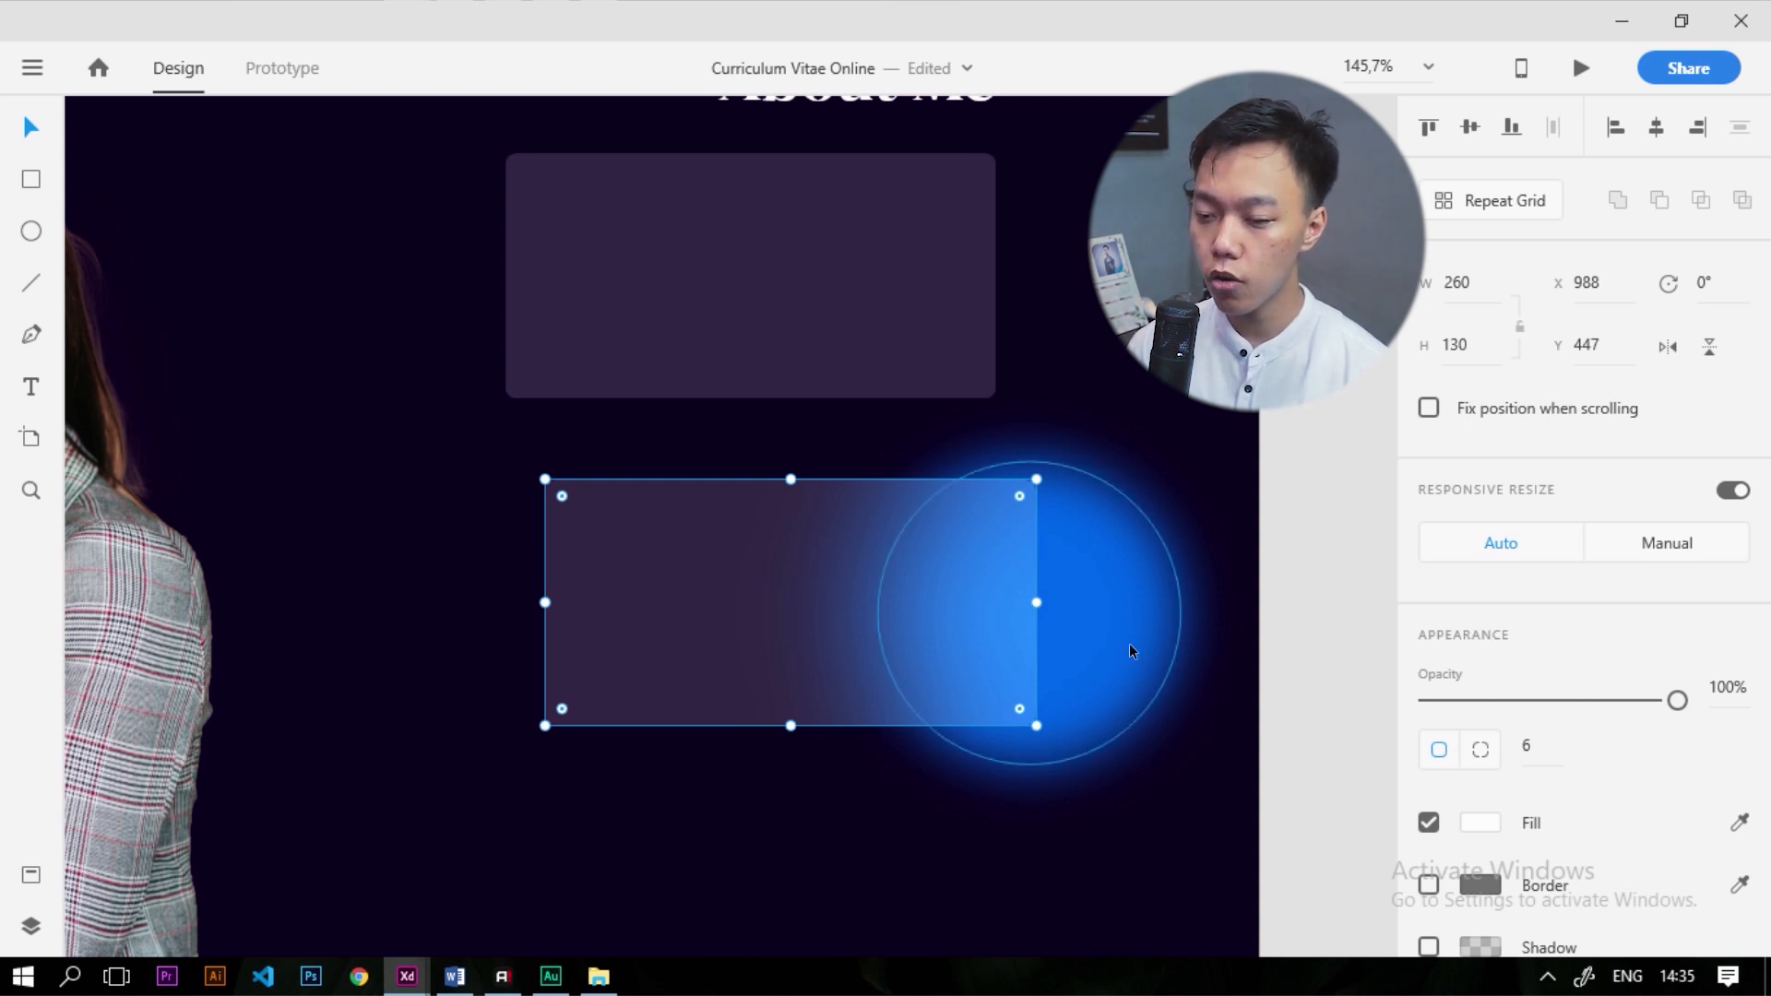
left_click(1116, 588, "shift")
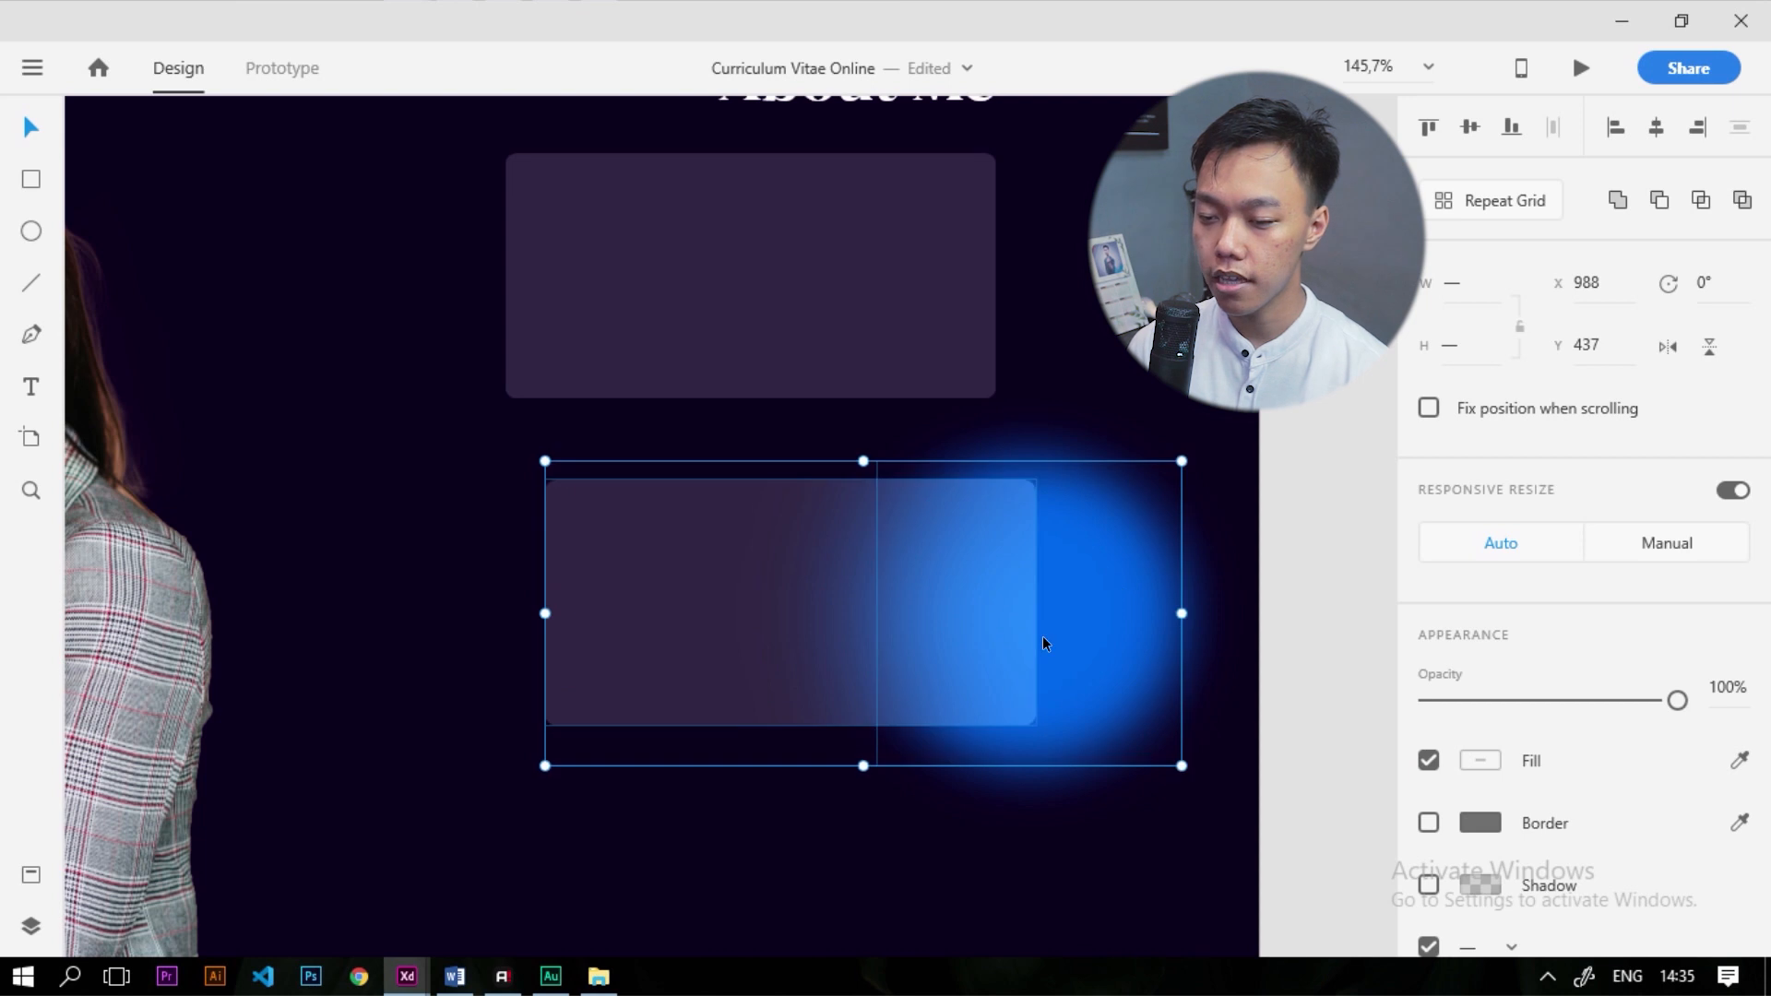
right_click(981, 558)
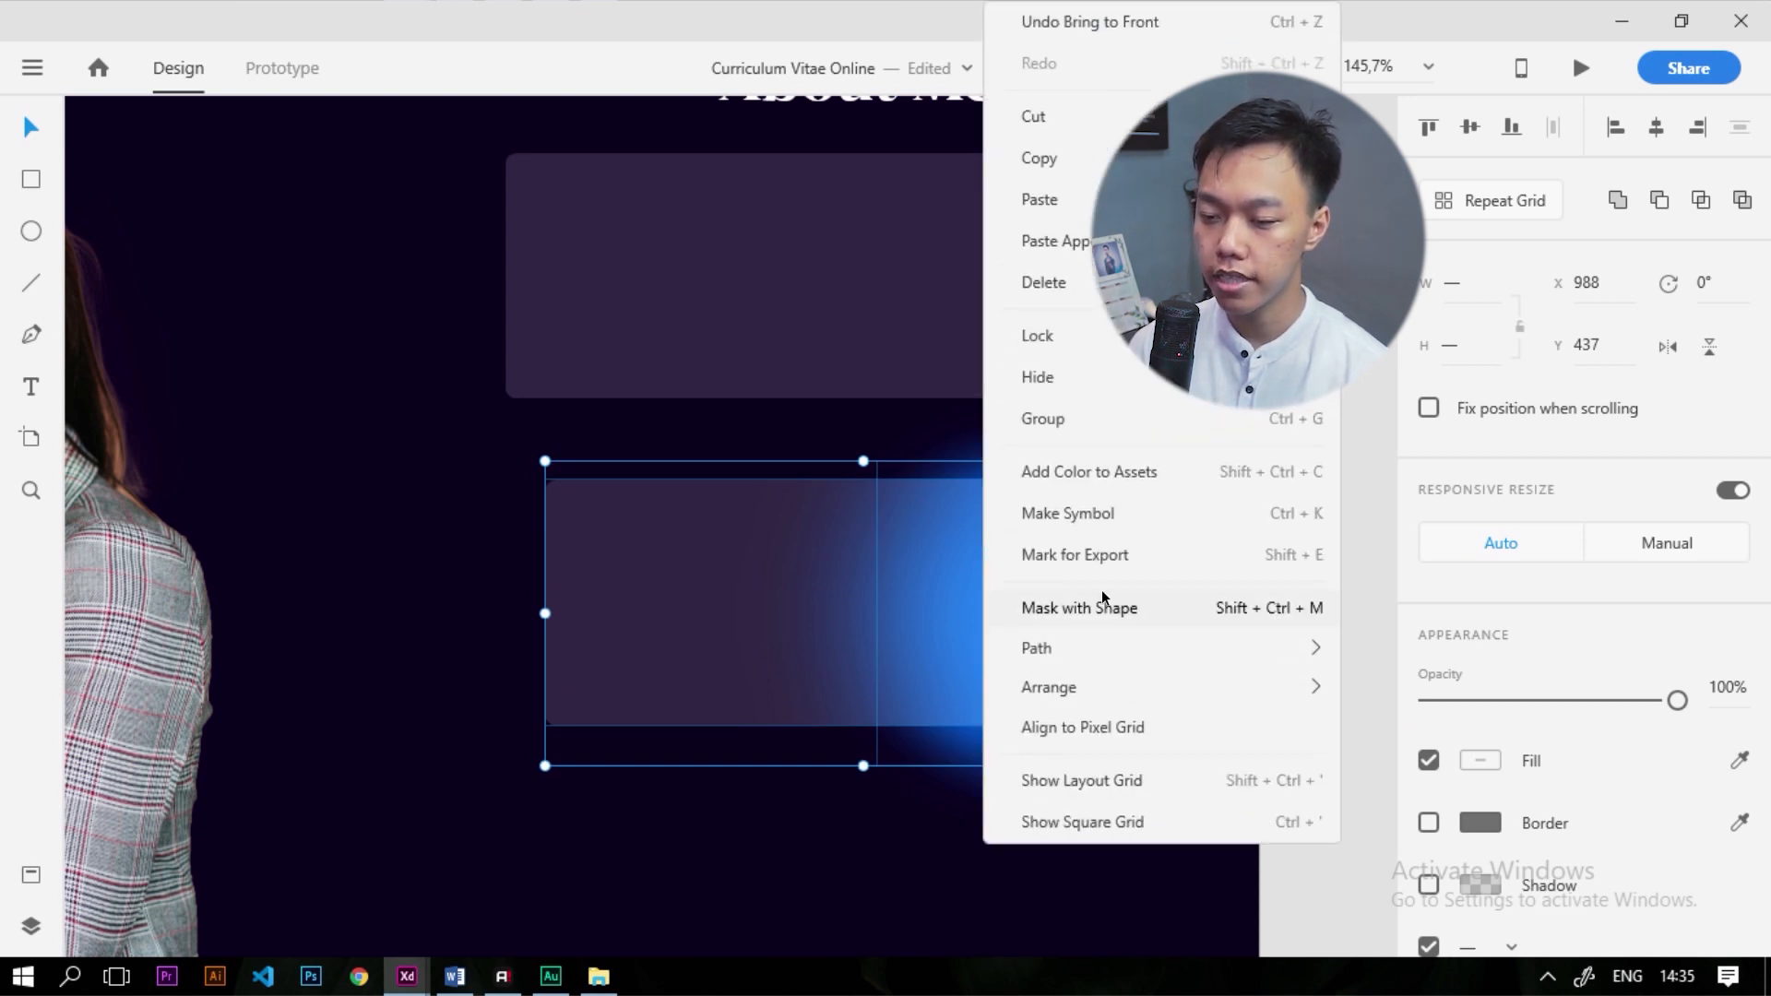
left_click(1060, 608)
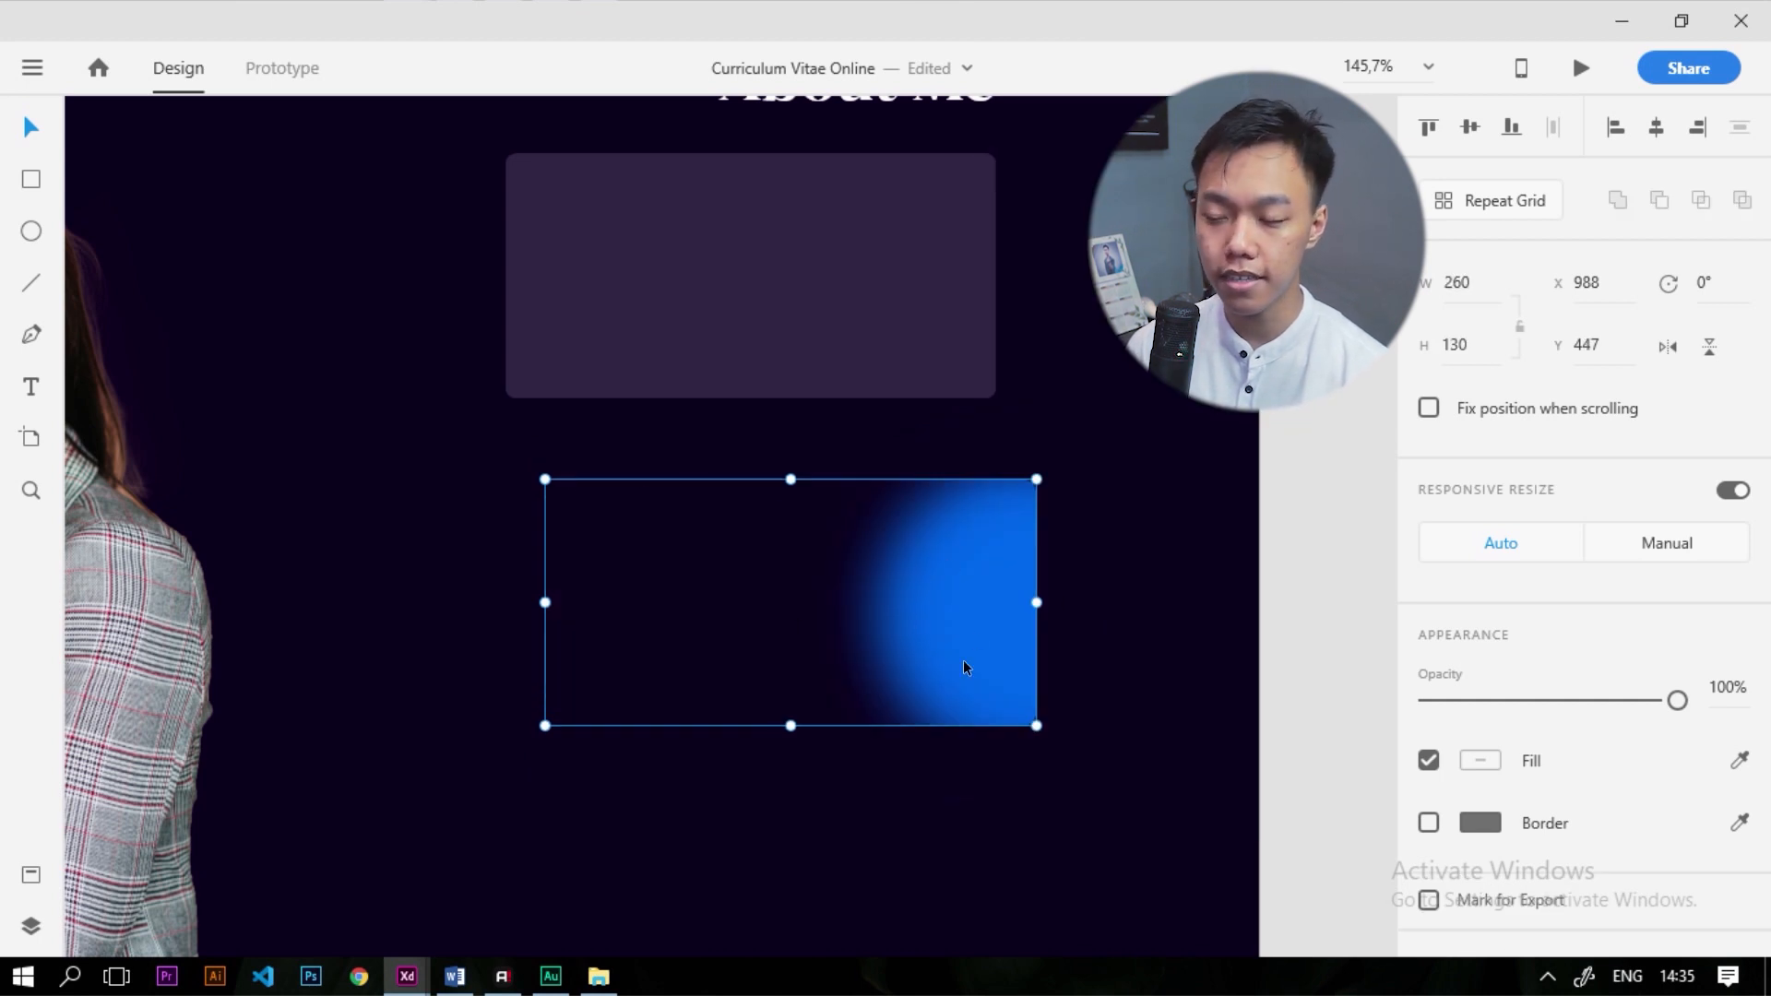
Nudge the blurred glow slightly left and up inside the masked card
double_click(972, 579)
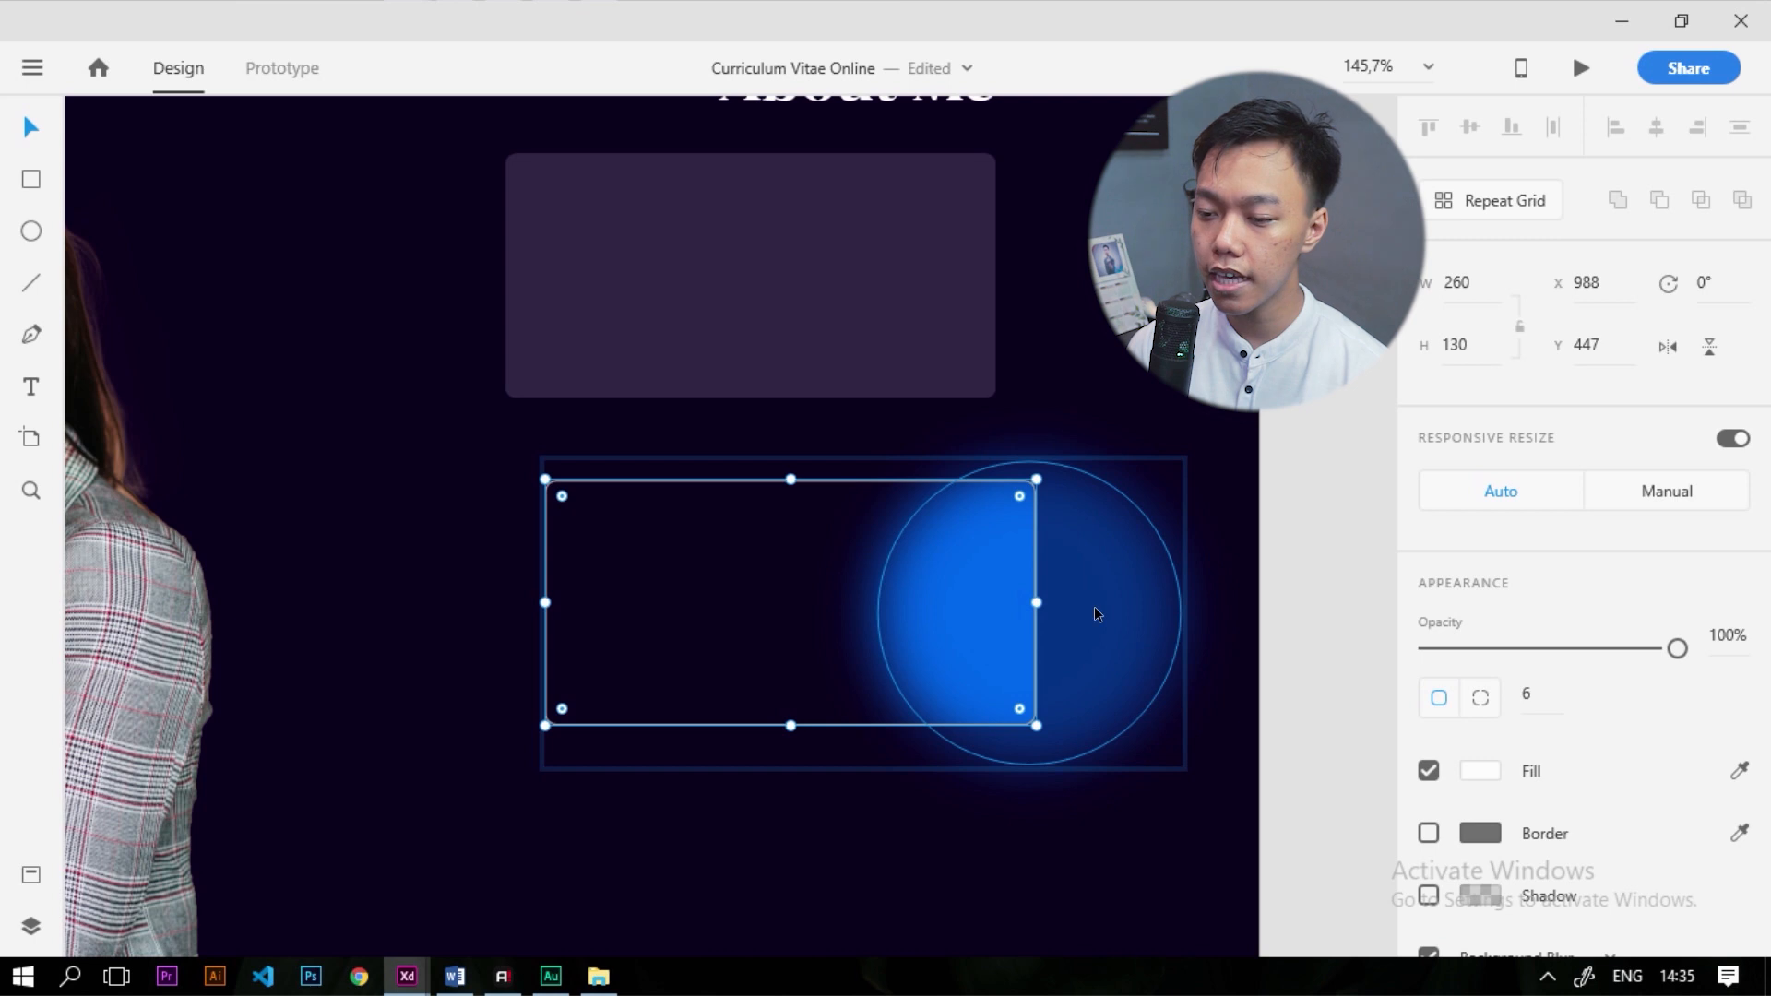
left_click_drag(1041, 651, 1035, 655)
left_click(1284, 667)
scroll(904, 534, "down", 3)
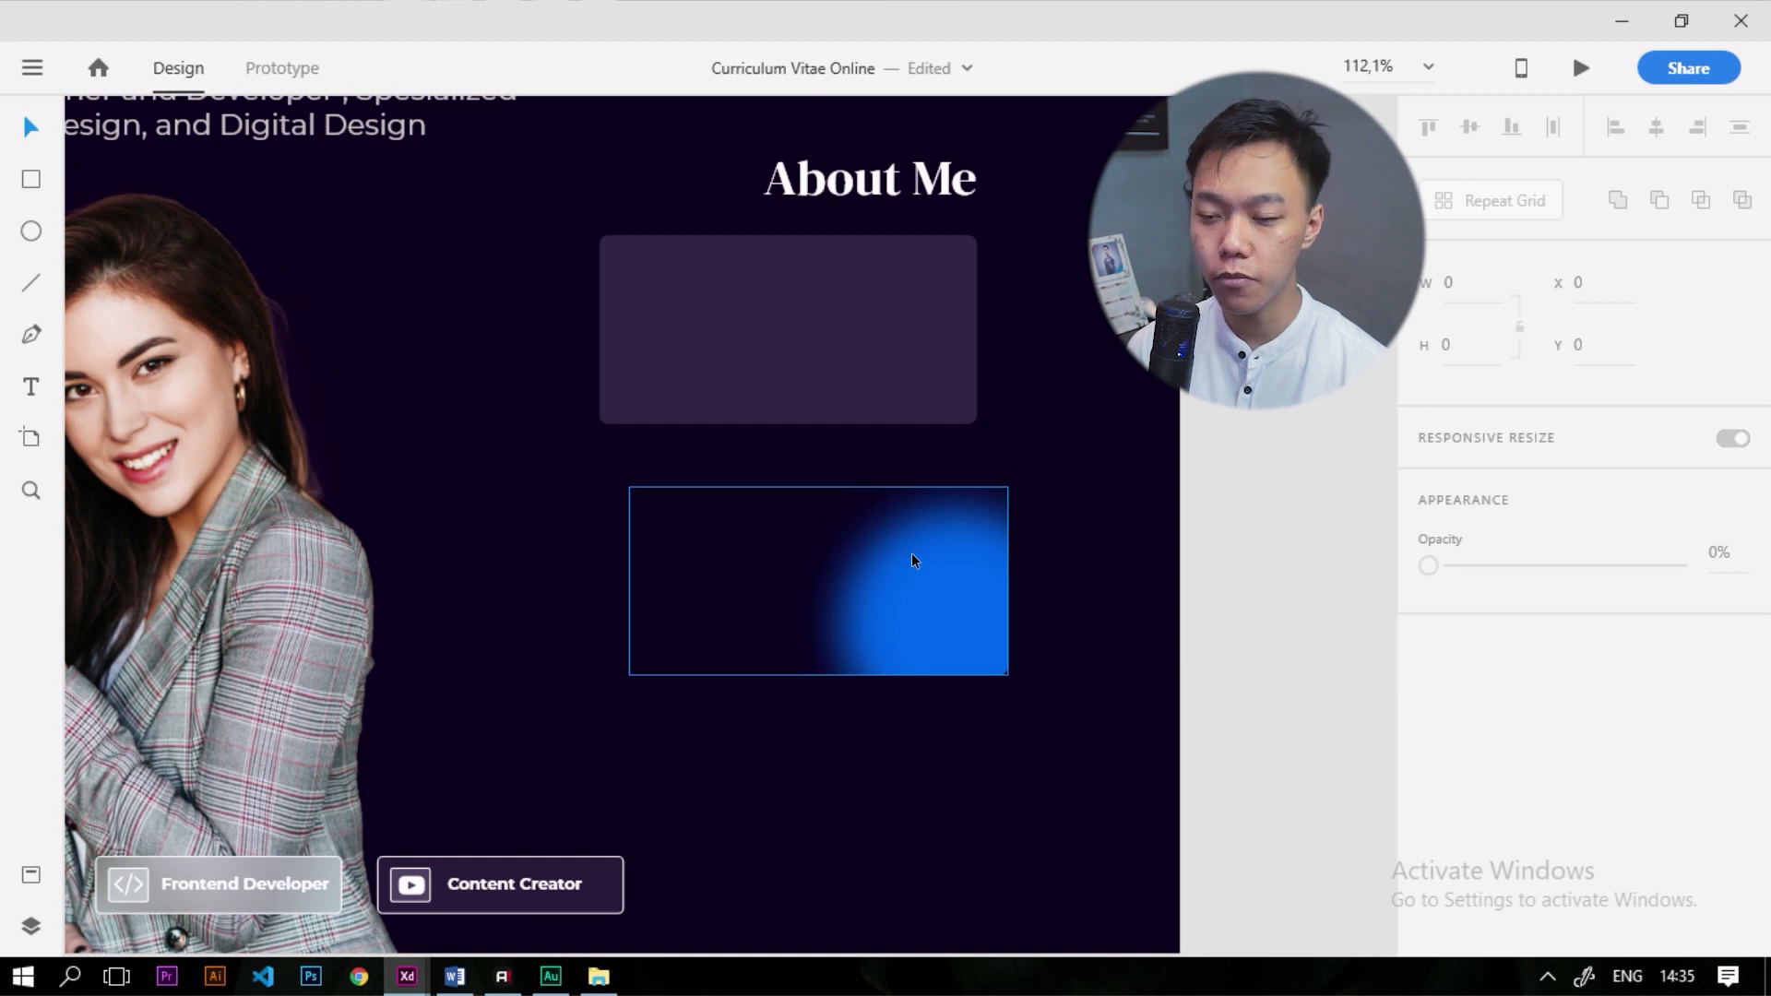
scroll(911, 552, "down", 5)
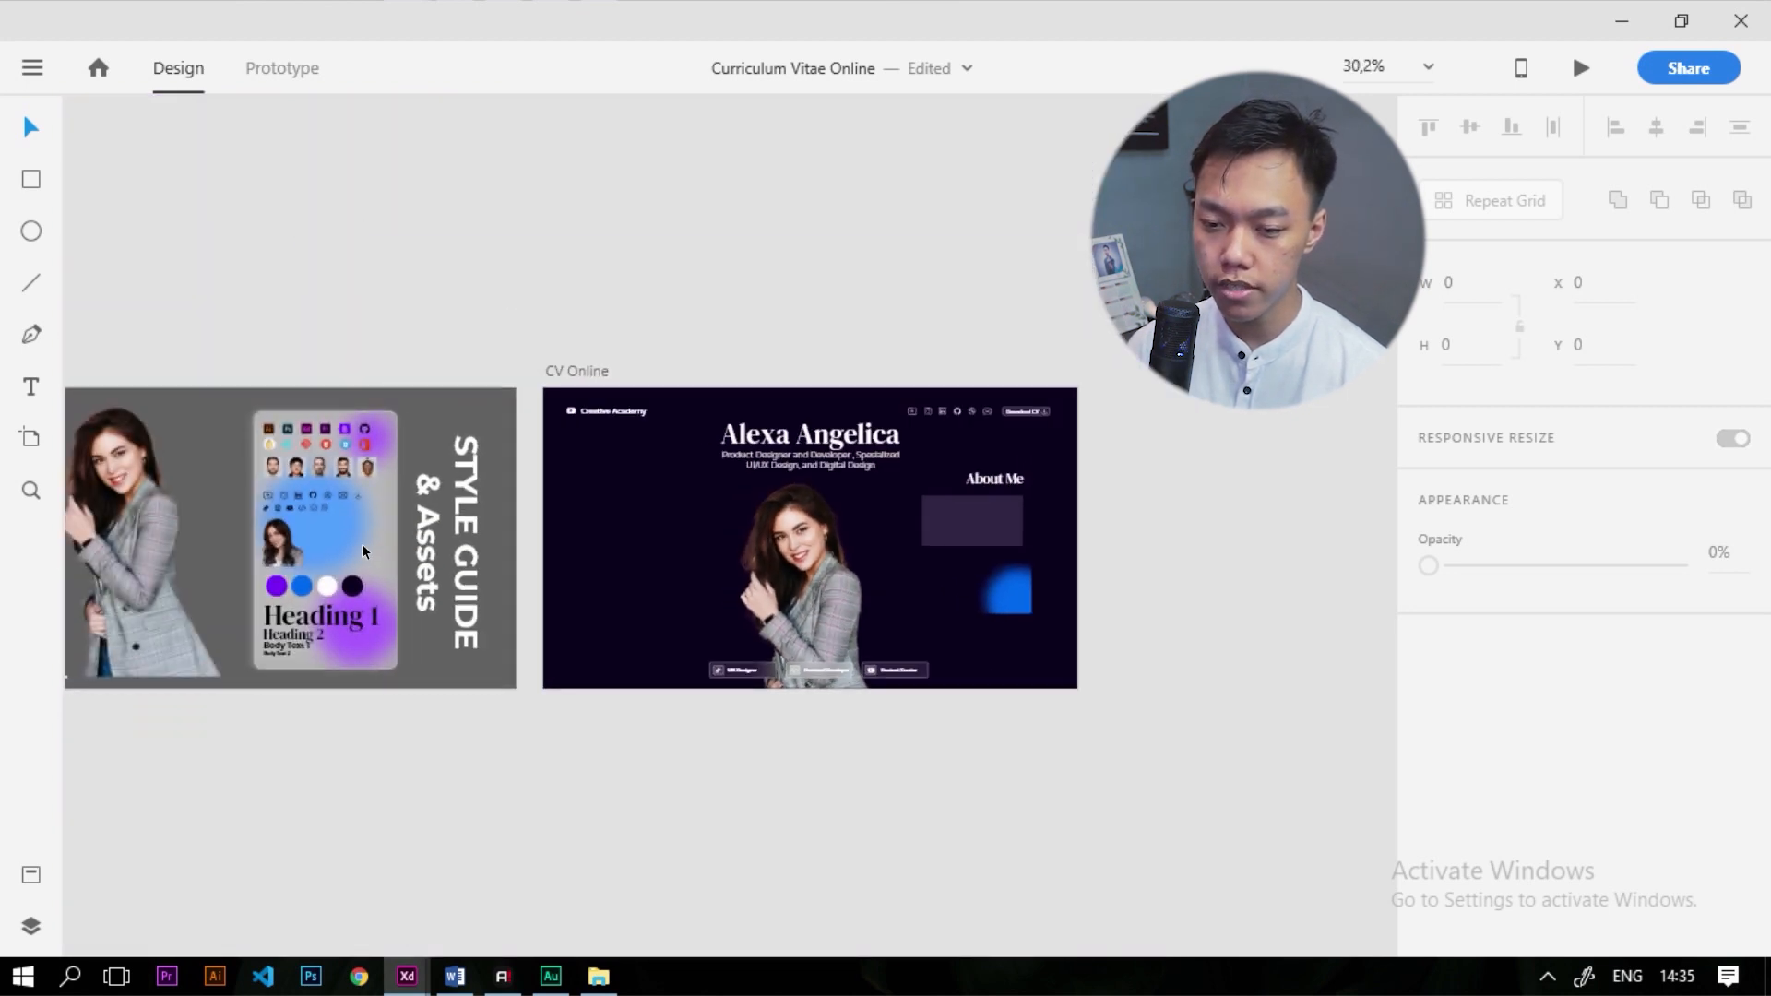
Drag the small portrait from the style guide onto the glow card on the CV page
scroll(369, 549, "up", 1)
left_click(264, 550)
left_click_drag(252, 546, 1227, 618)
scroll(1227, 618, "up", 6)
scroll(889, 513, "up", 4)
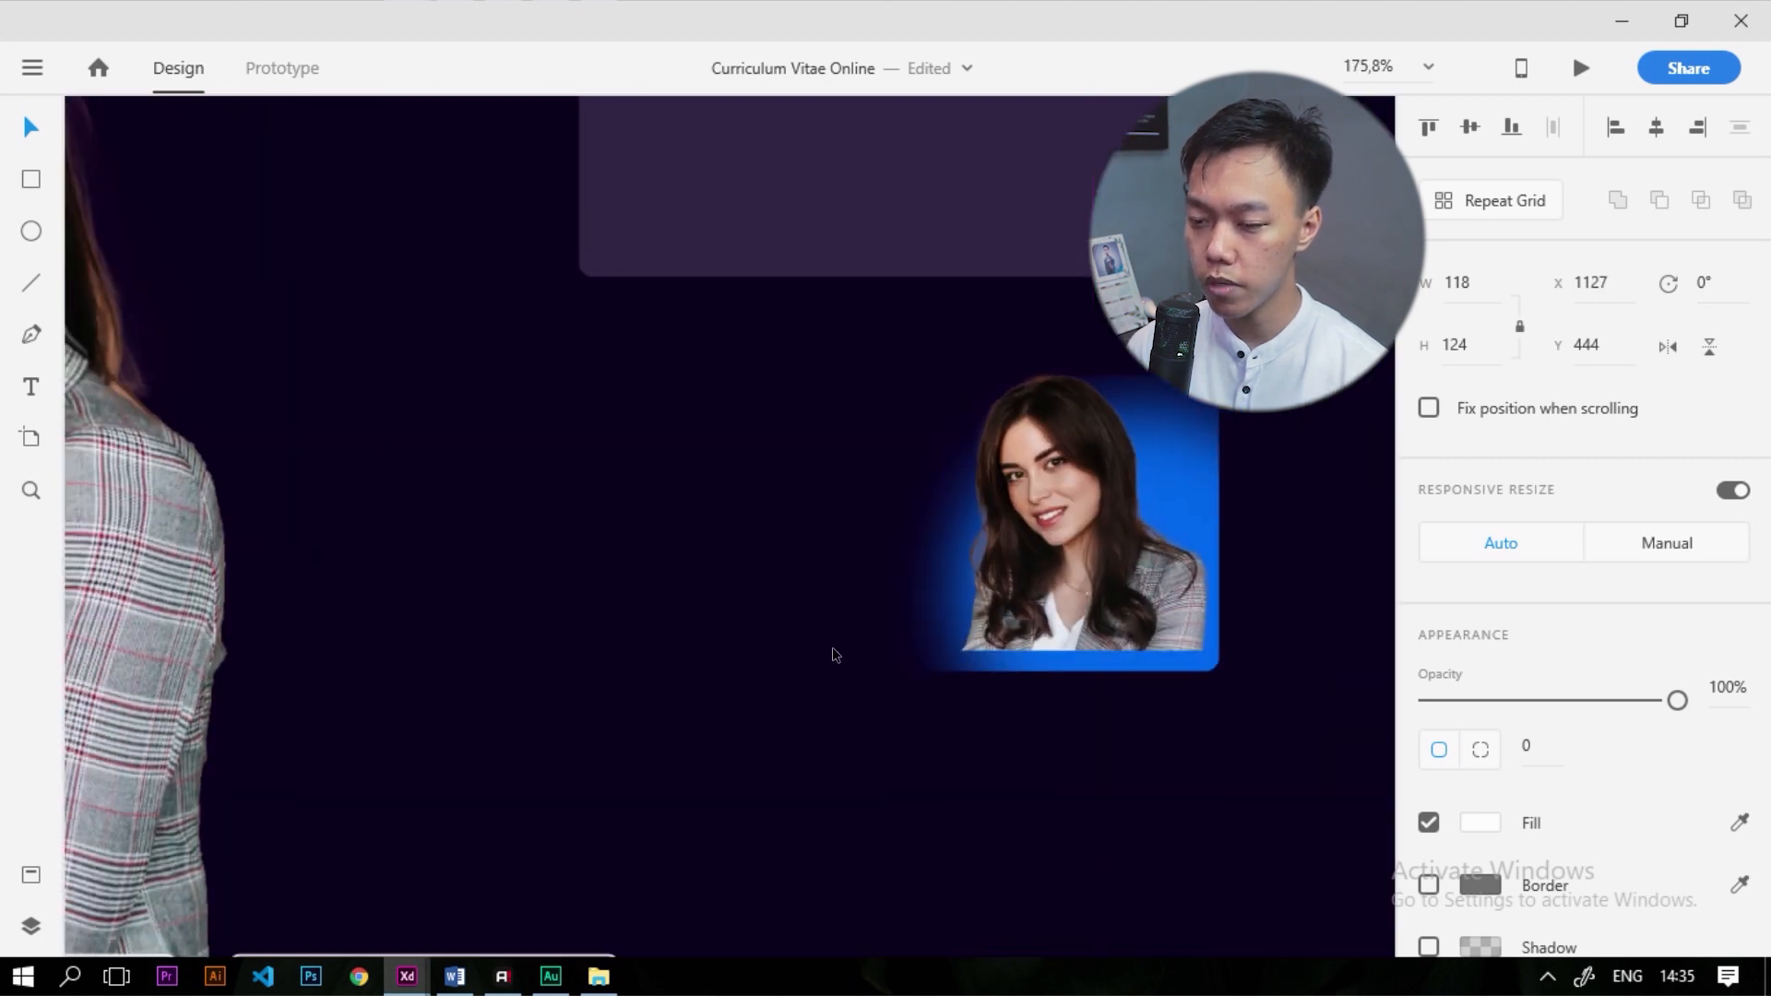
scroll(876, 615, "down", 5)
scroll(876, 616, "up", 2)
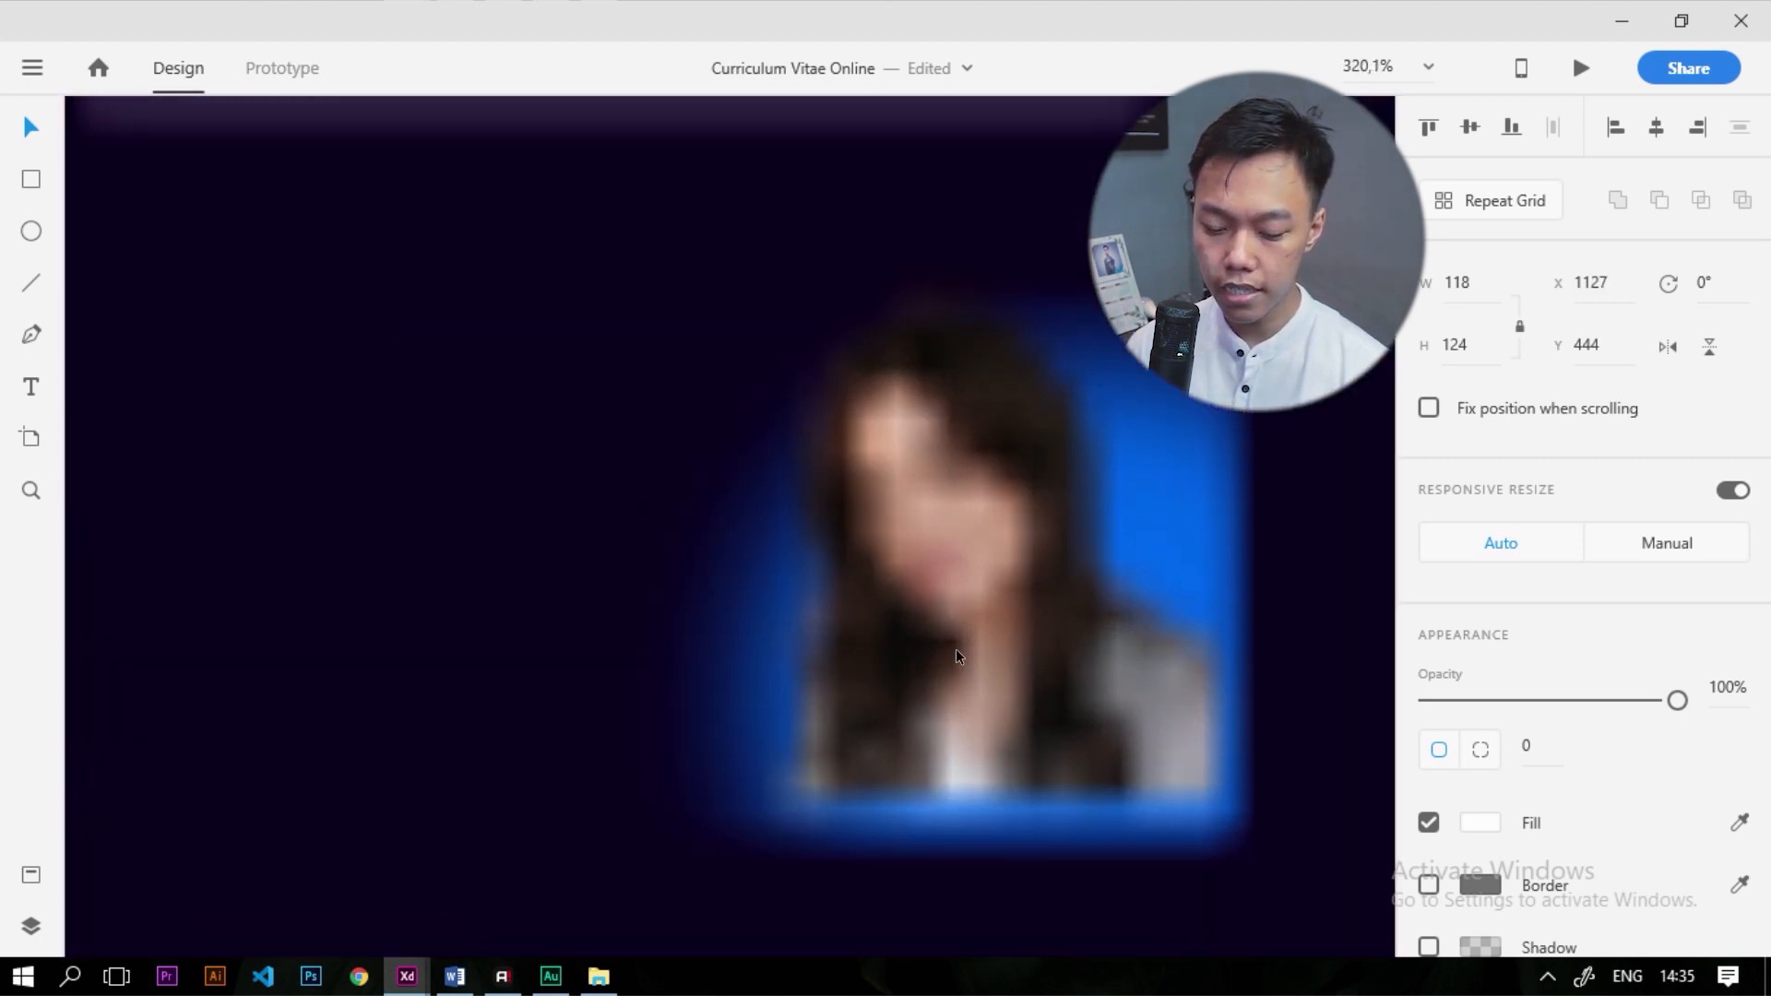
scroll(986, 605, "up", 2)
key("Escape")
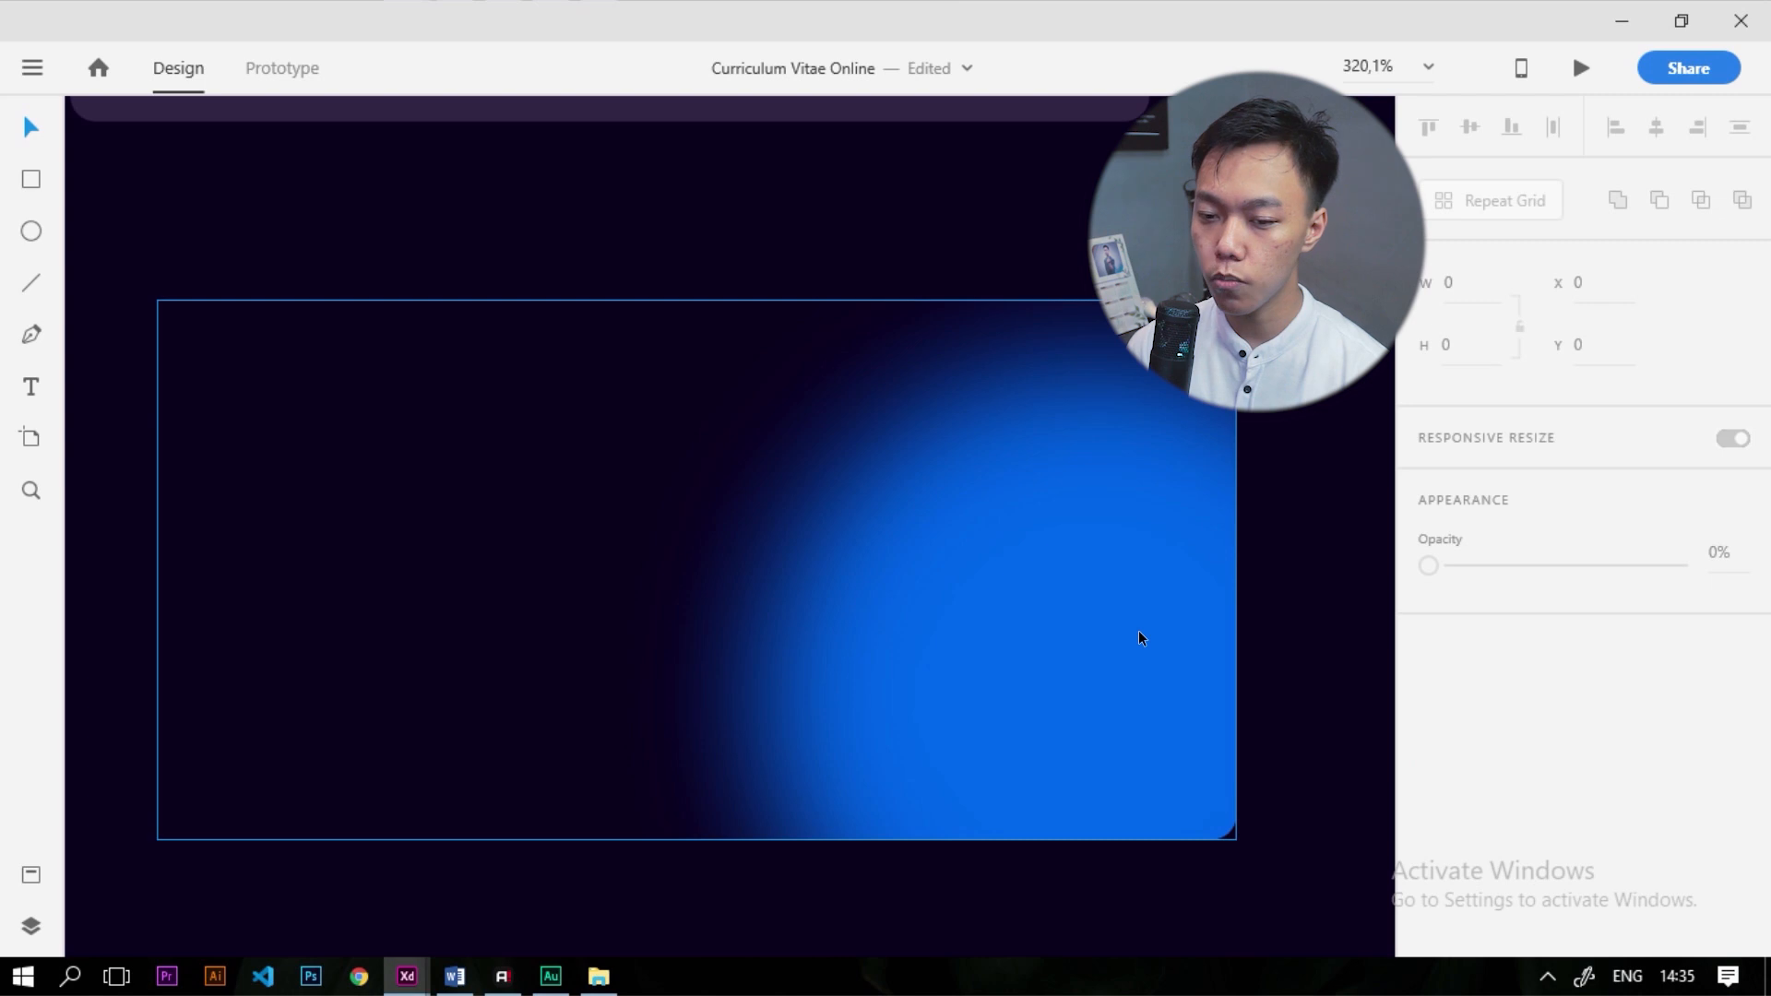
Reposition the portrait into the right half of the About Me card over the blue glow
left_click(1120, 612)
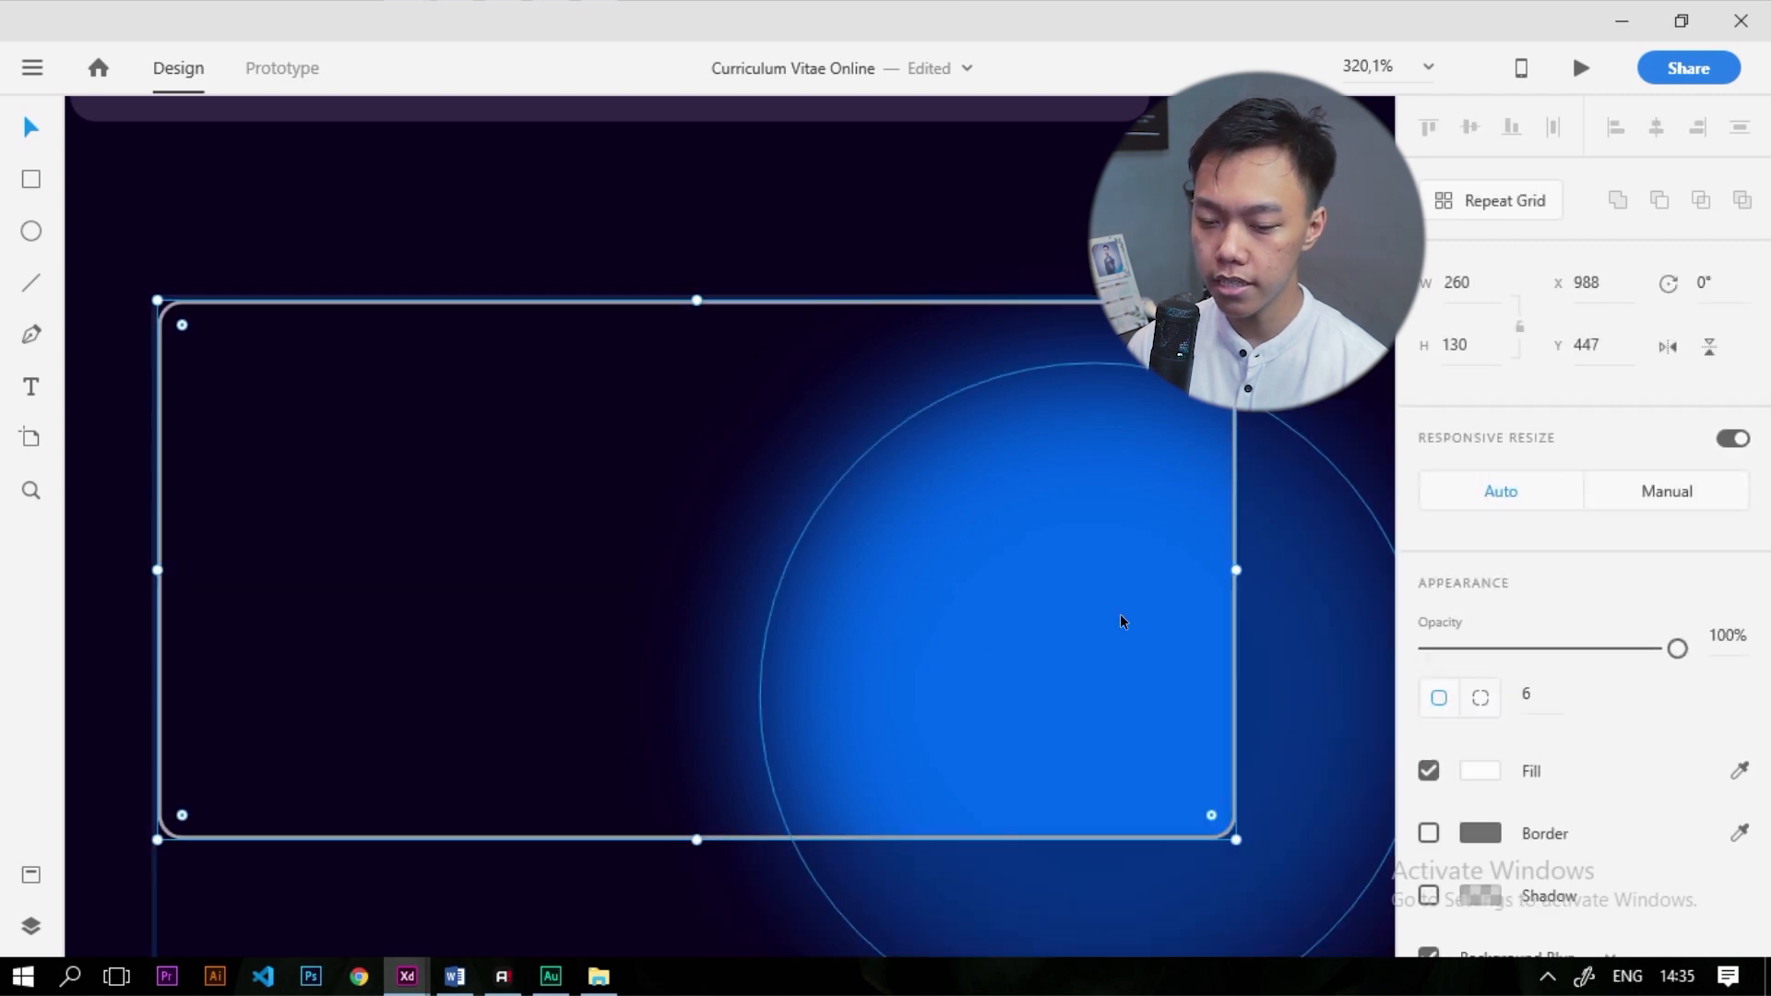
left_click(979, 585)
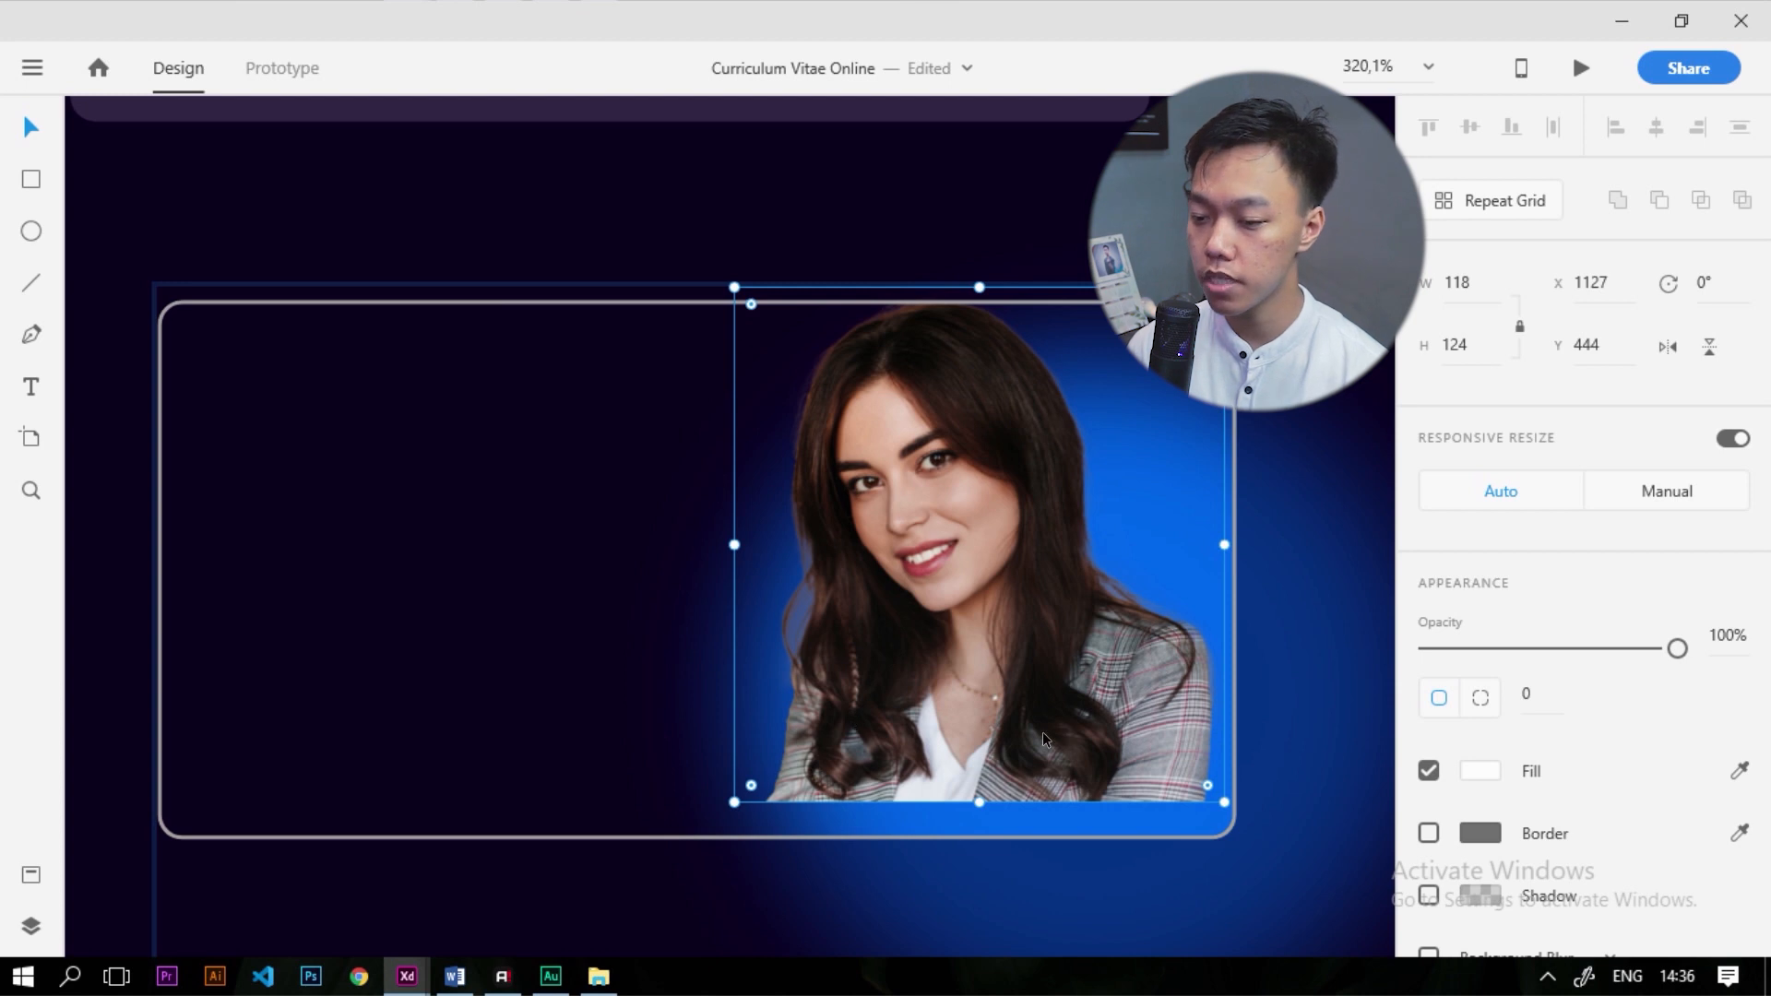
left_click_drag(1048, 738, 1068, 766)
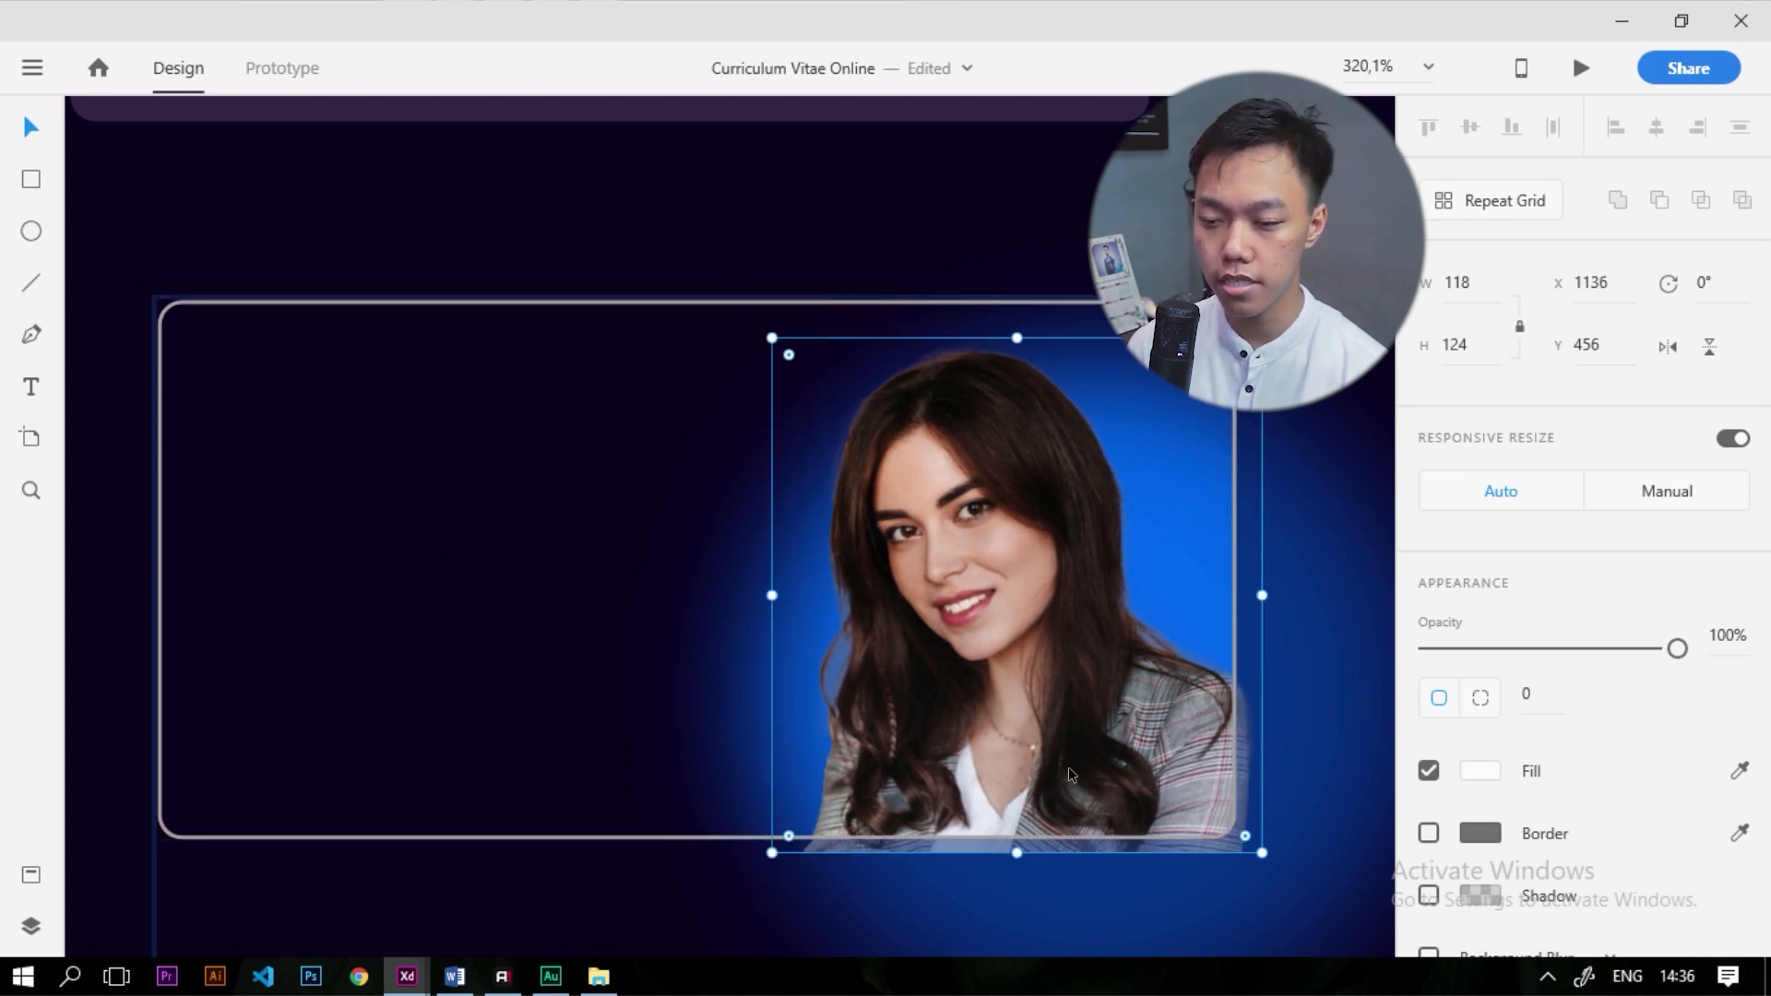
scroll(781, 596, "down", 4)
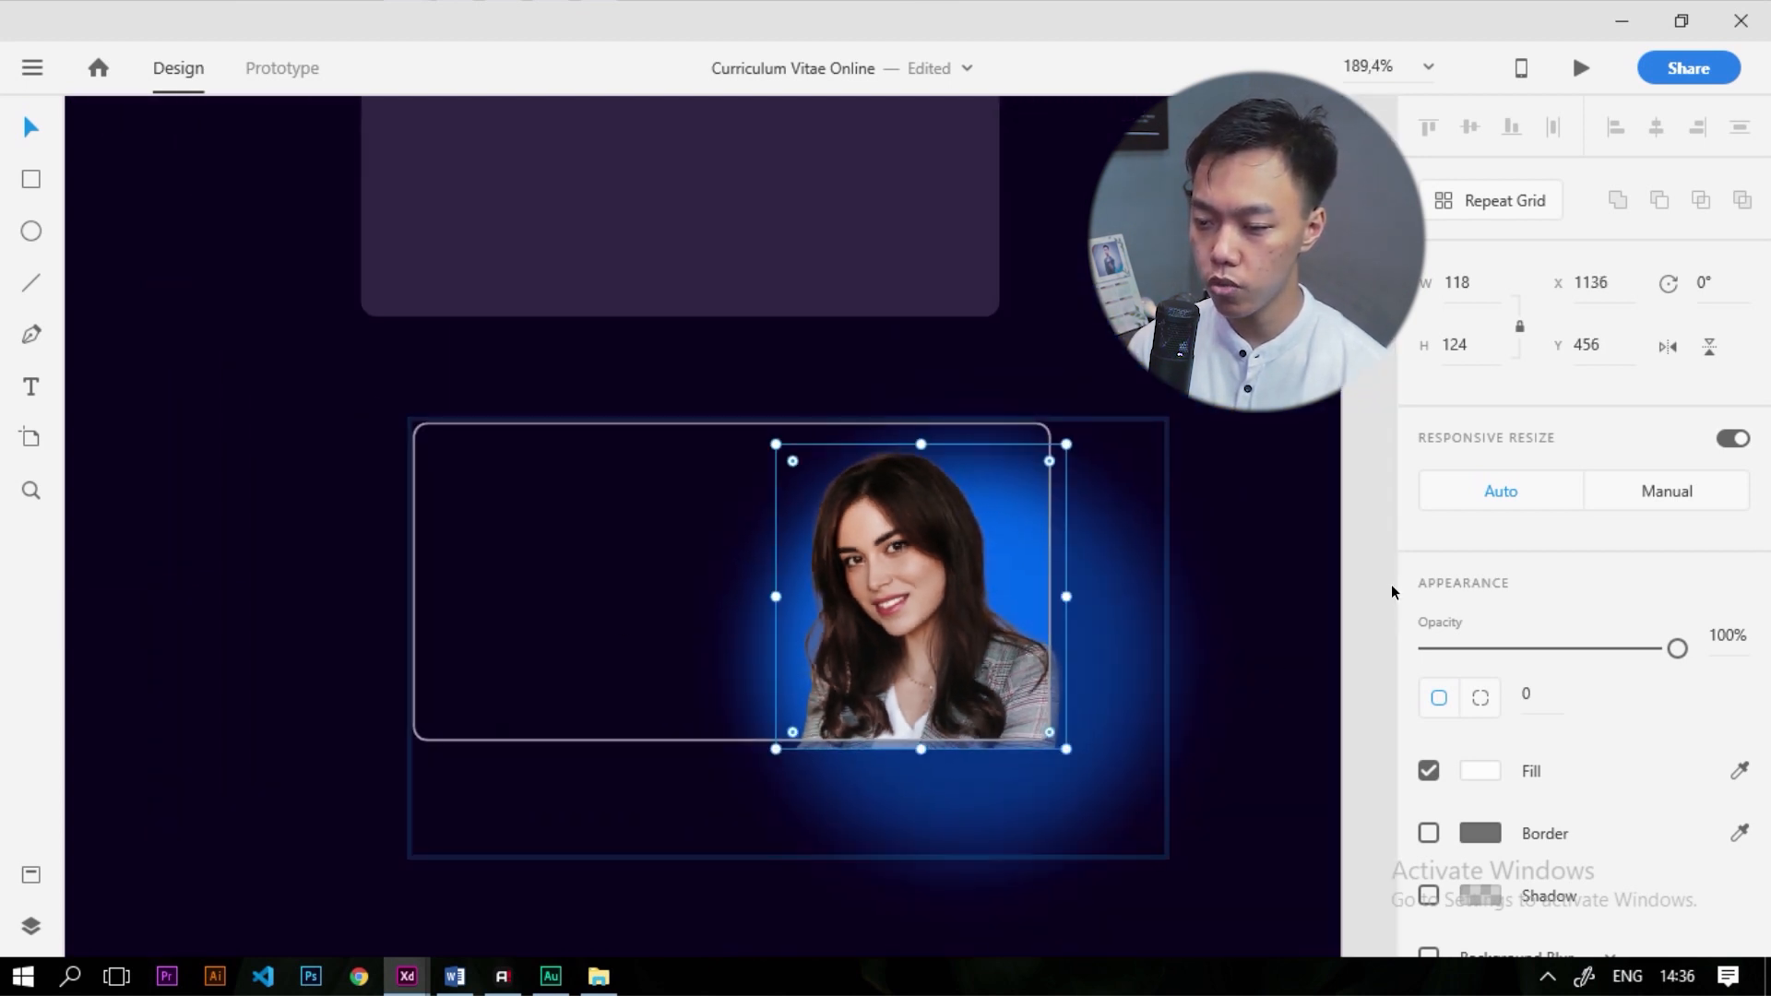
left_click(1370, 597)
scroll(856, 535, "down", 2)
scroll(786, 369, "up", 2)
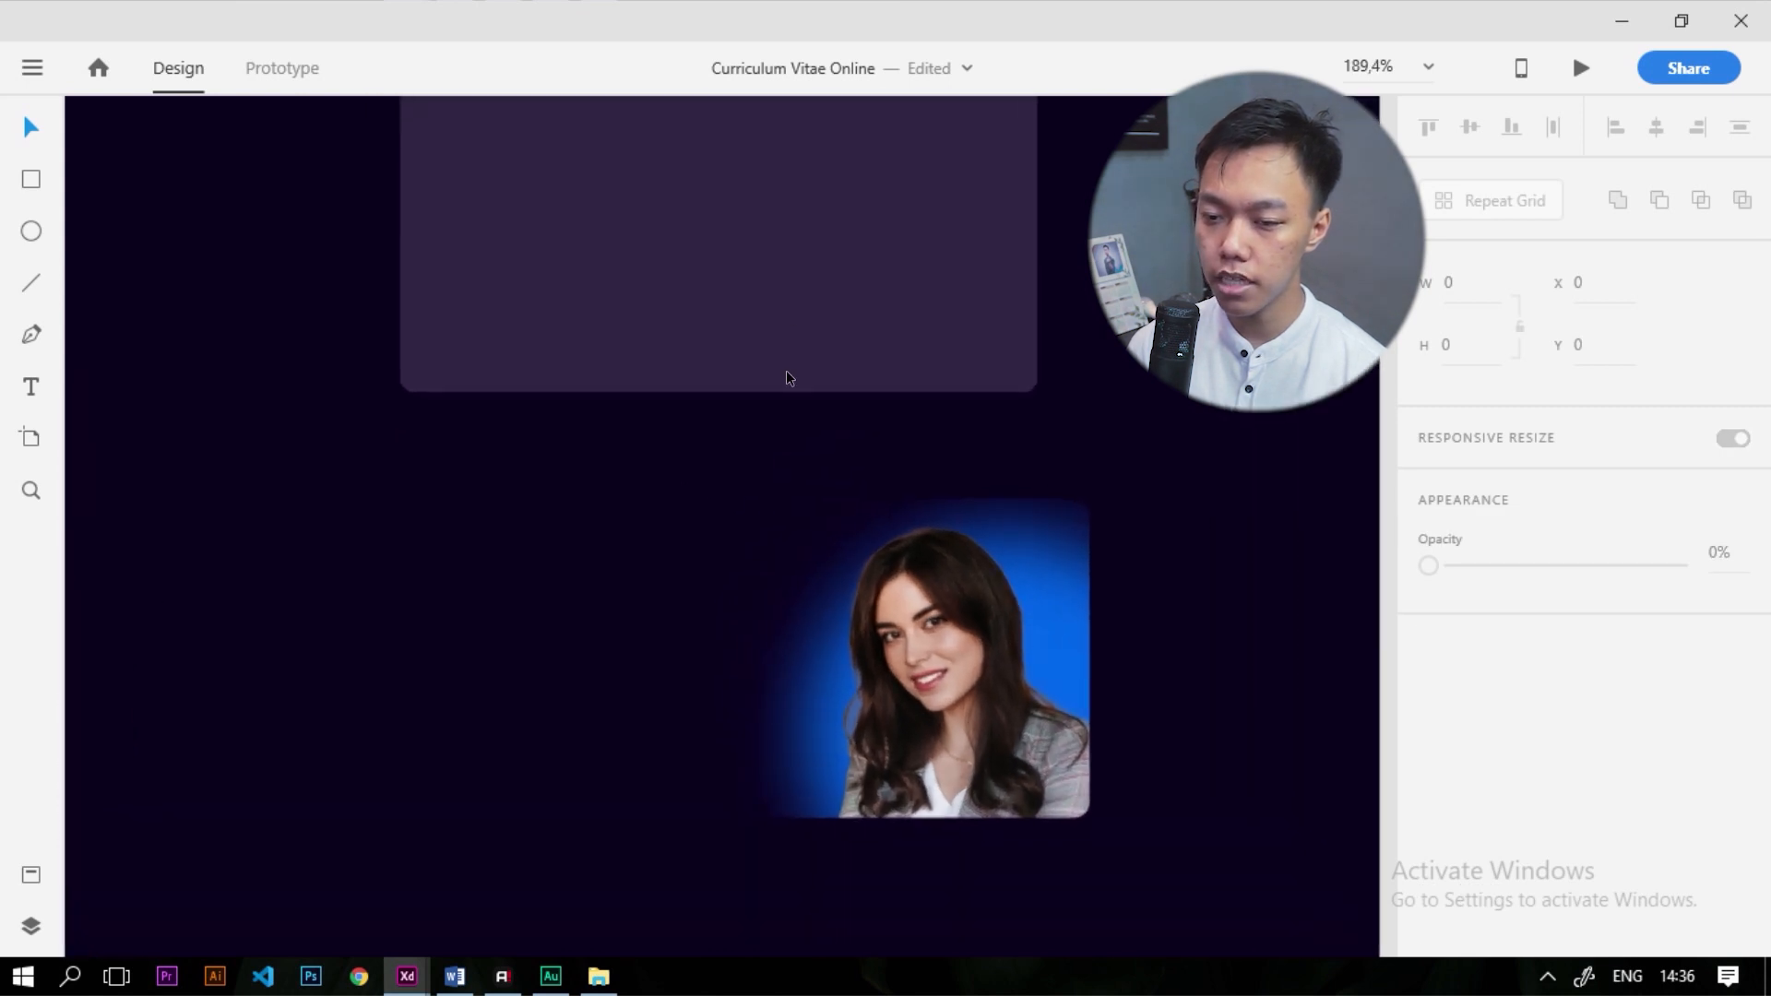
left_click_drag(1046, 738, 1010, 335)
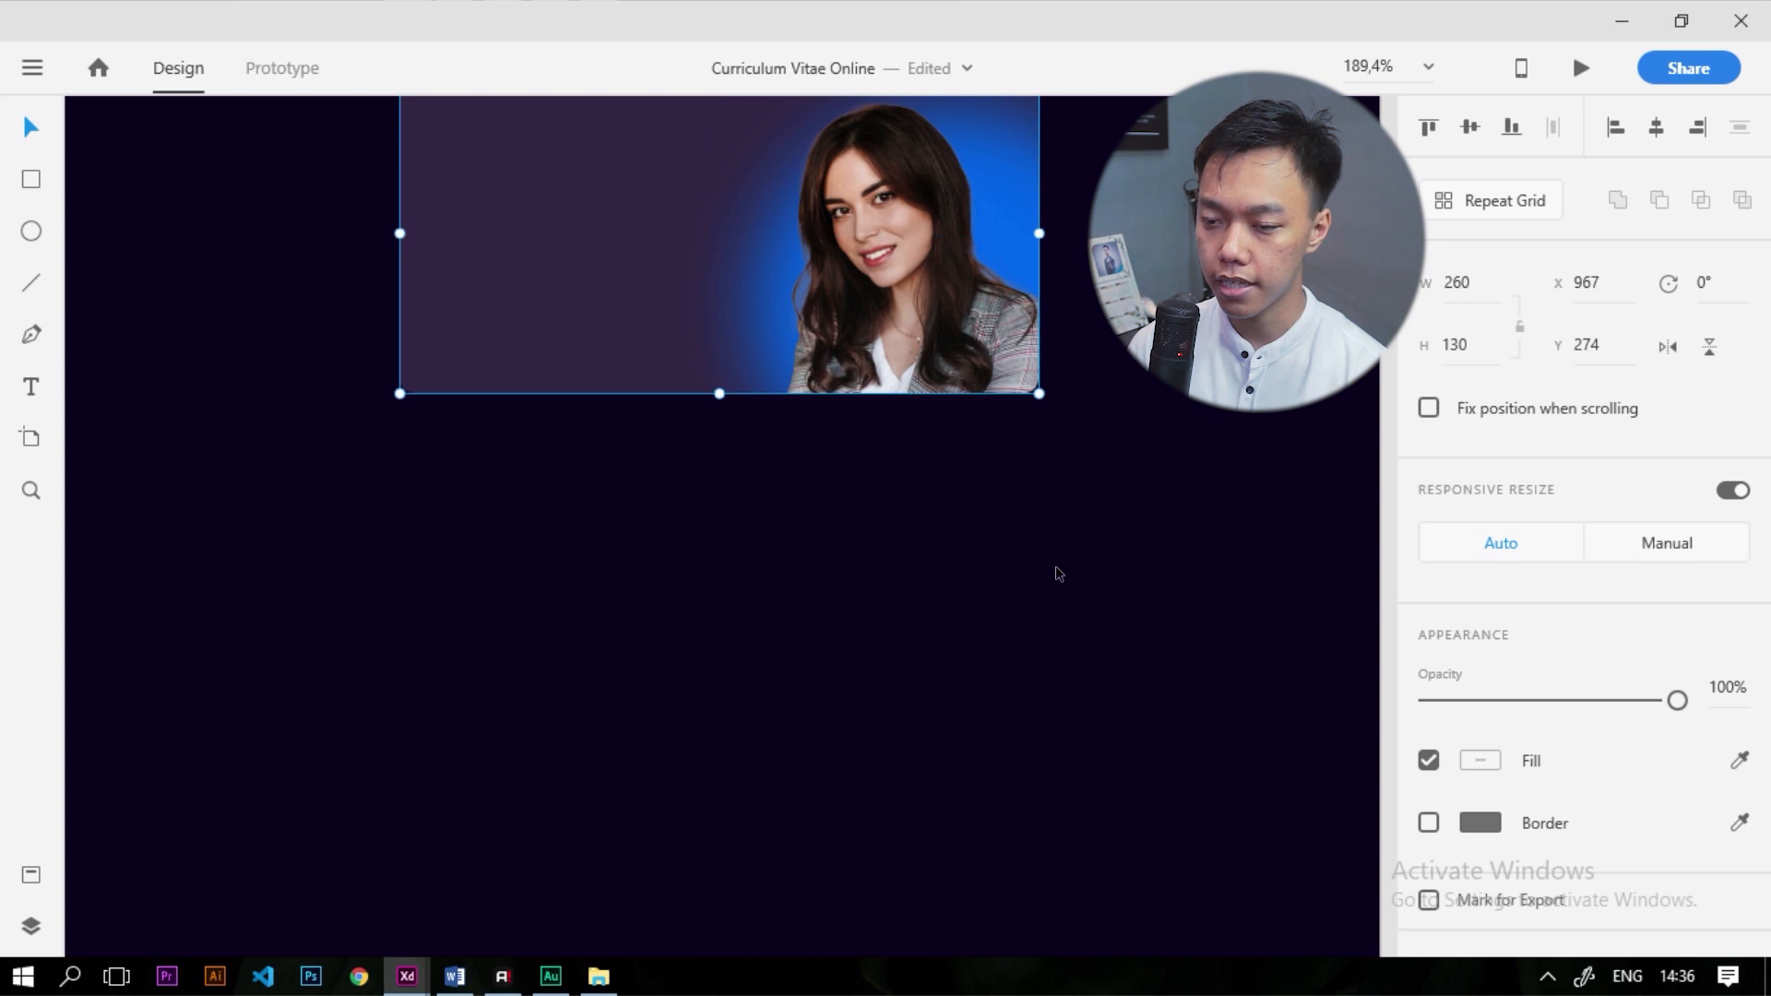
scroll(996, 533, "down", 3)
scroll(1023, 445, "up", 4)
scroll(1142, 673, "down", 1)
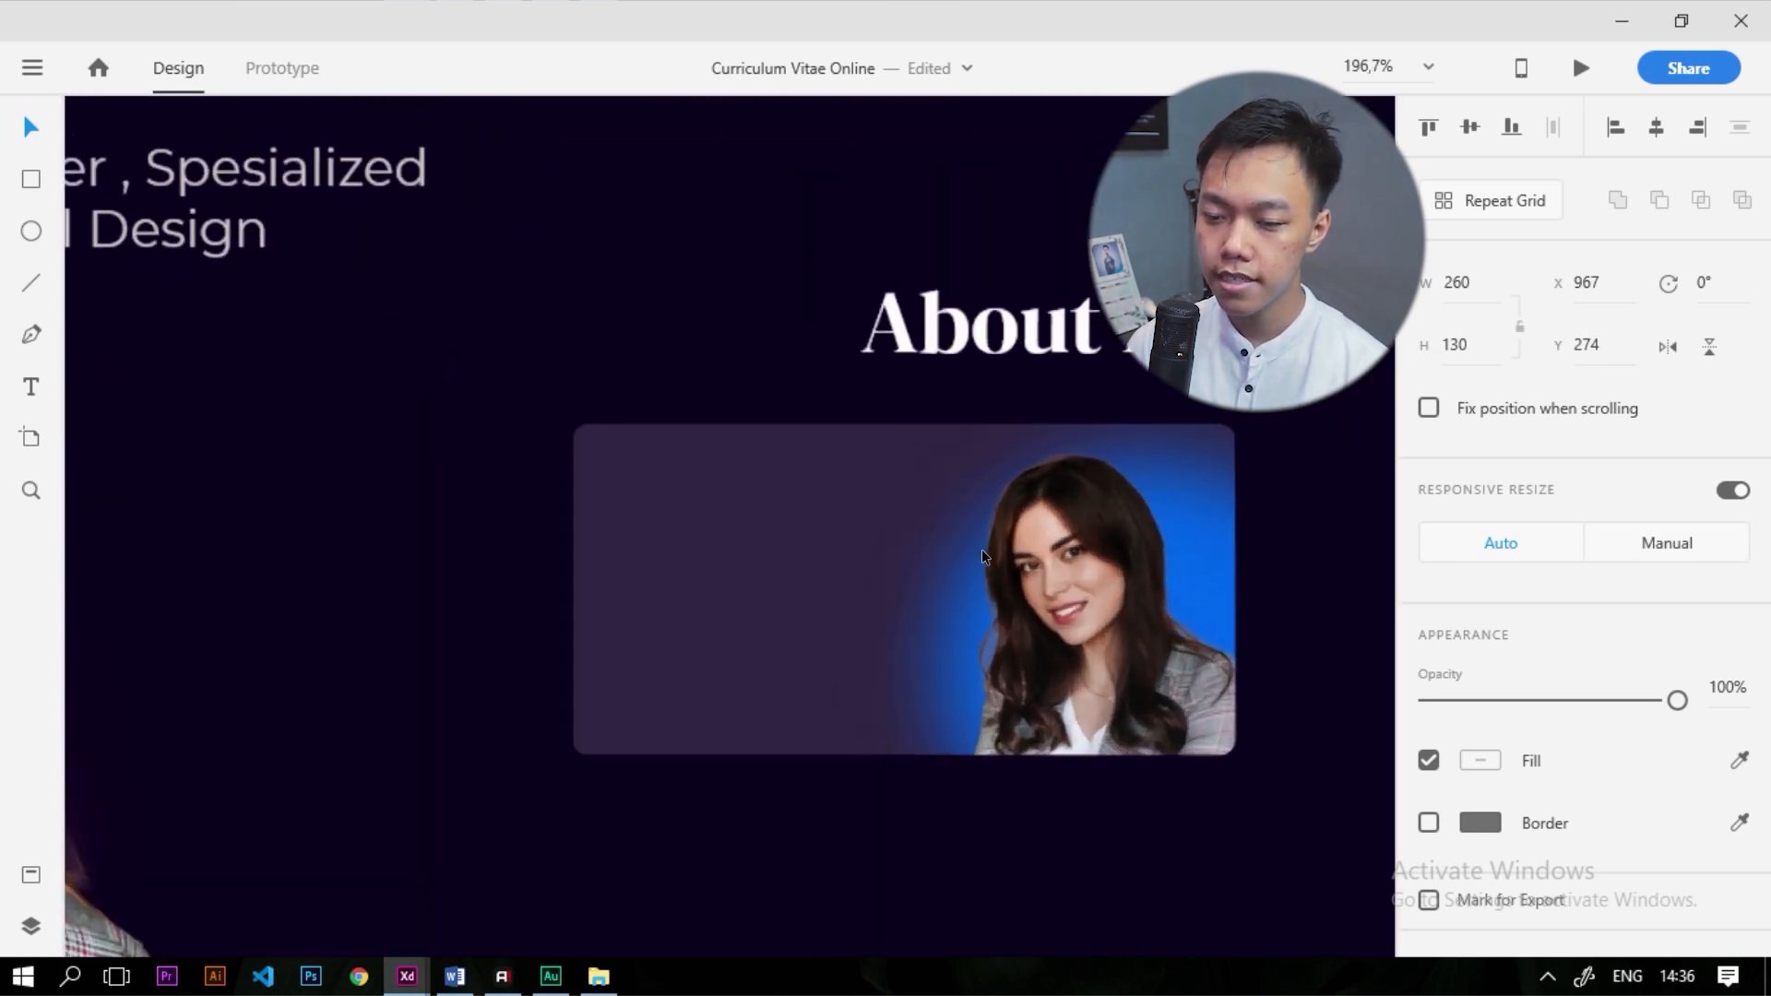
scroll(981, 550, "up", 1)
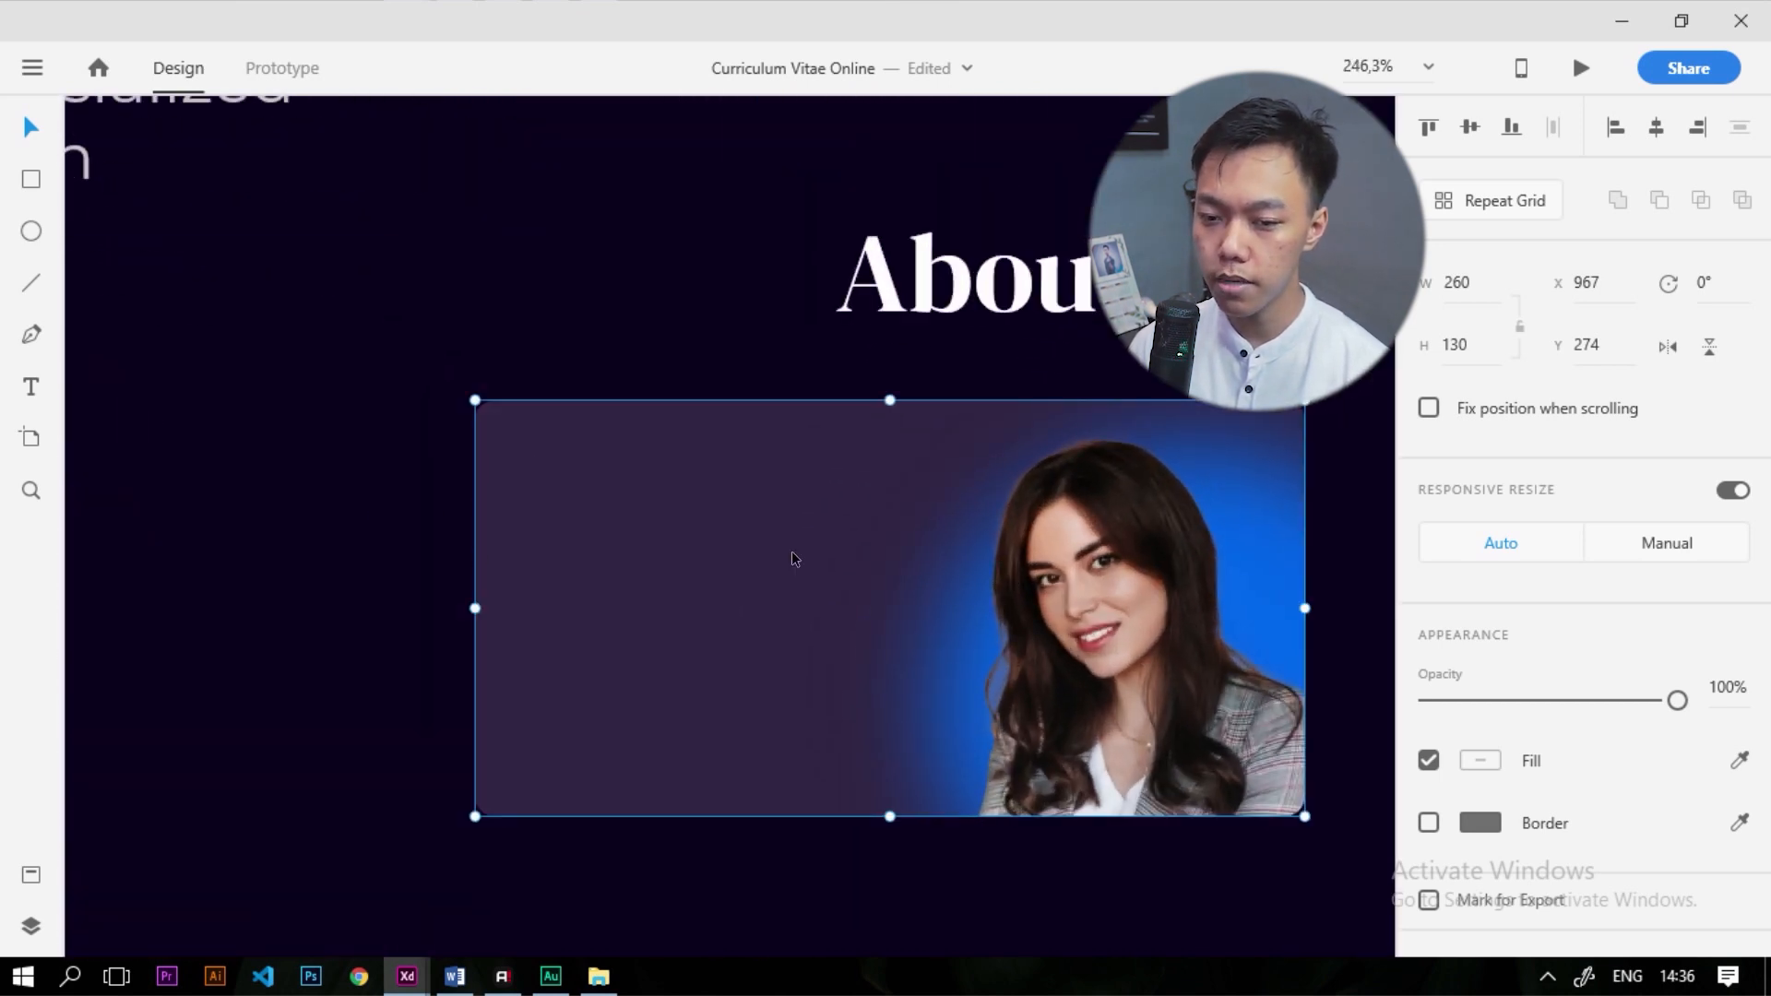
scroll(796, 551, "down", 5)
scroll(259, 789, "down", 2)
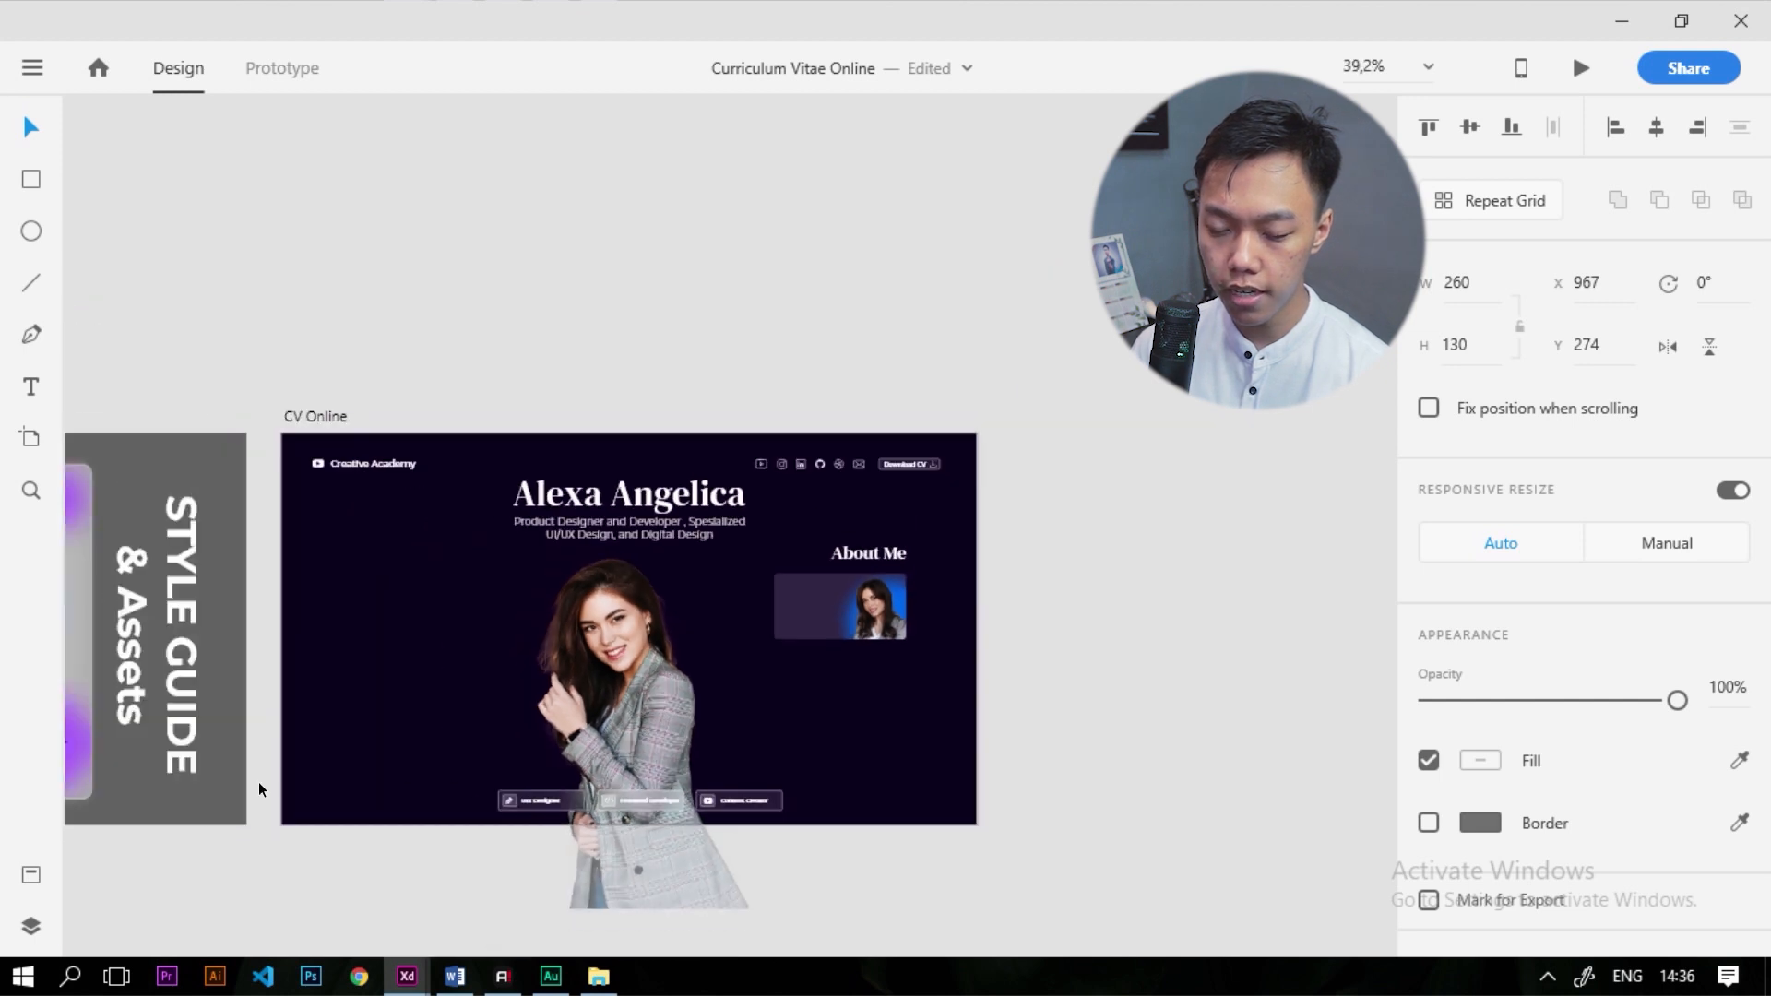
scroll(471, 743, "down", 2)
scroll(300, 762, "up", 2)
Bring the Body Text 1 sample from the style guide into the About Me card
left_click(266, 740)
left_click_drag(266, 740, 1127, 551)
scroll(1127, 551, "up", 4)
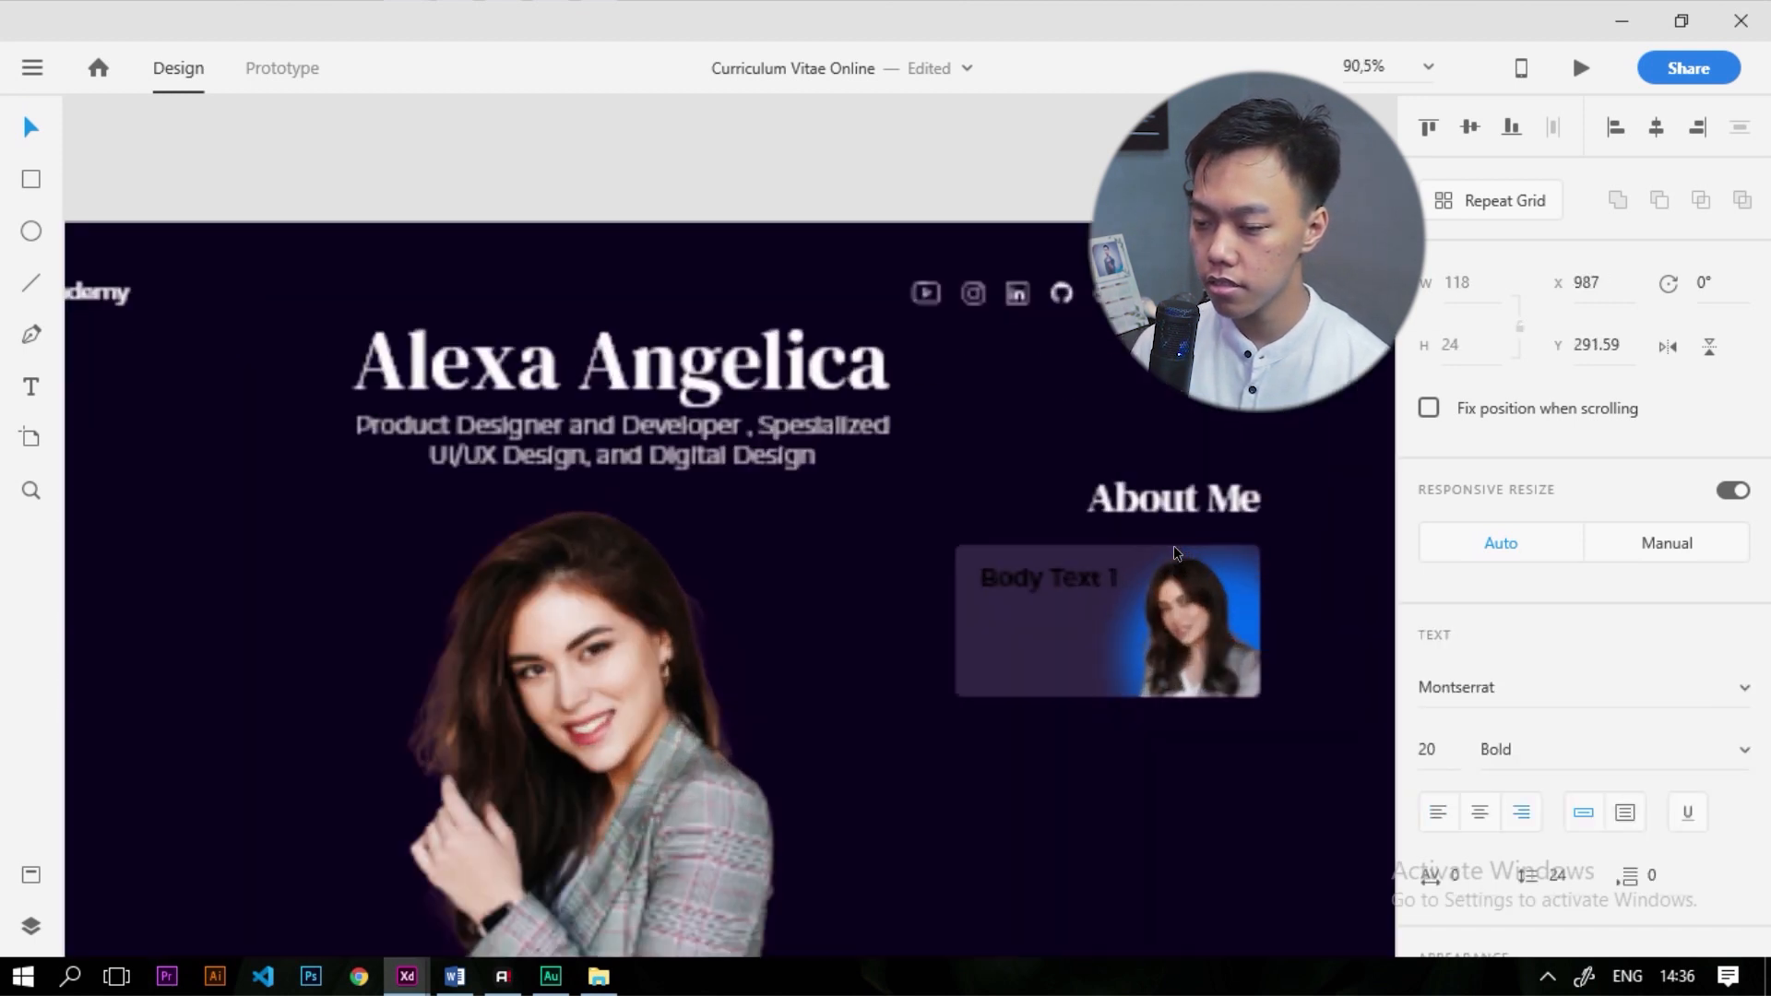
scroll(1173, 545, "up", 4)
scroll(1586, 645, "down", 5)
left_click(1481, 662)
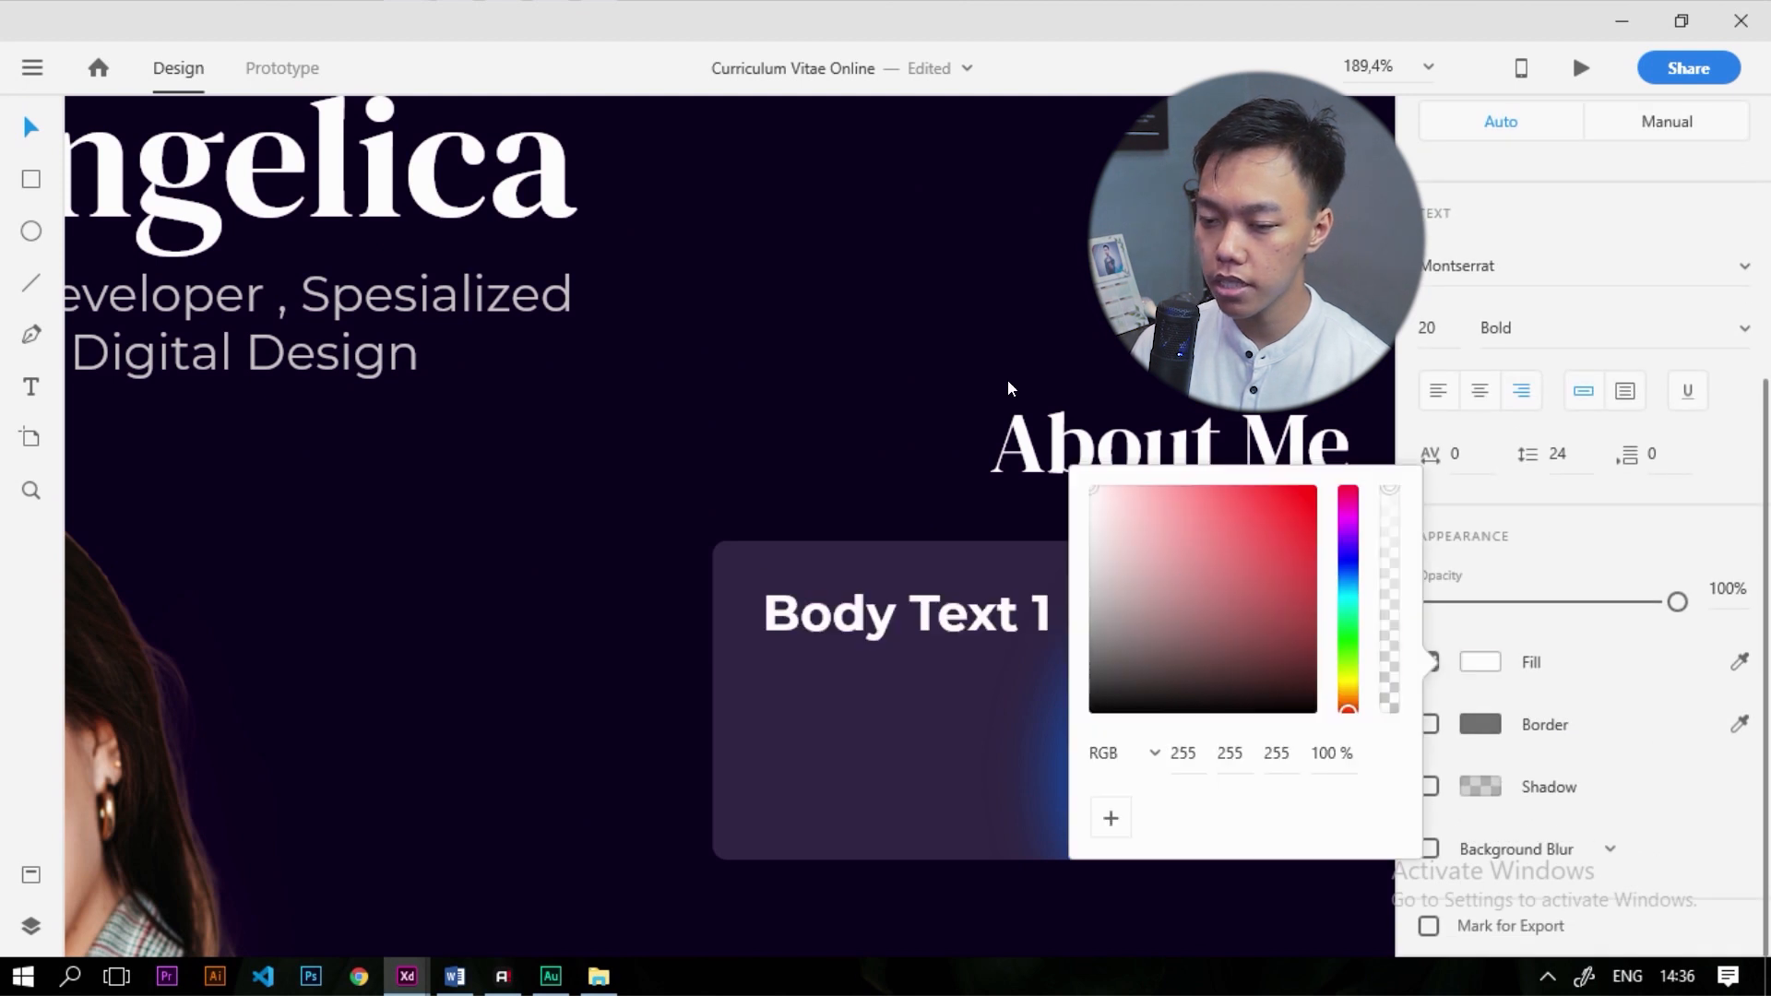
left_click(964, 623)
Retype the placeholder as 'Work as Designer' and shift it left in the card
double_click(963, 623)
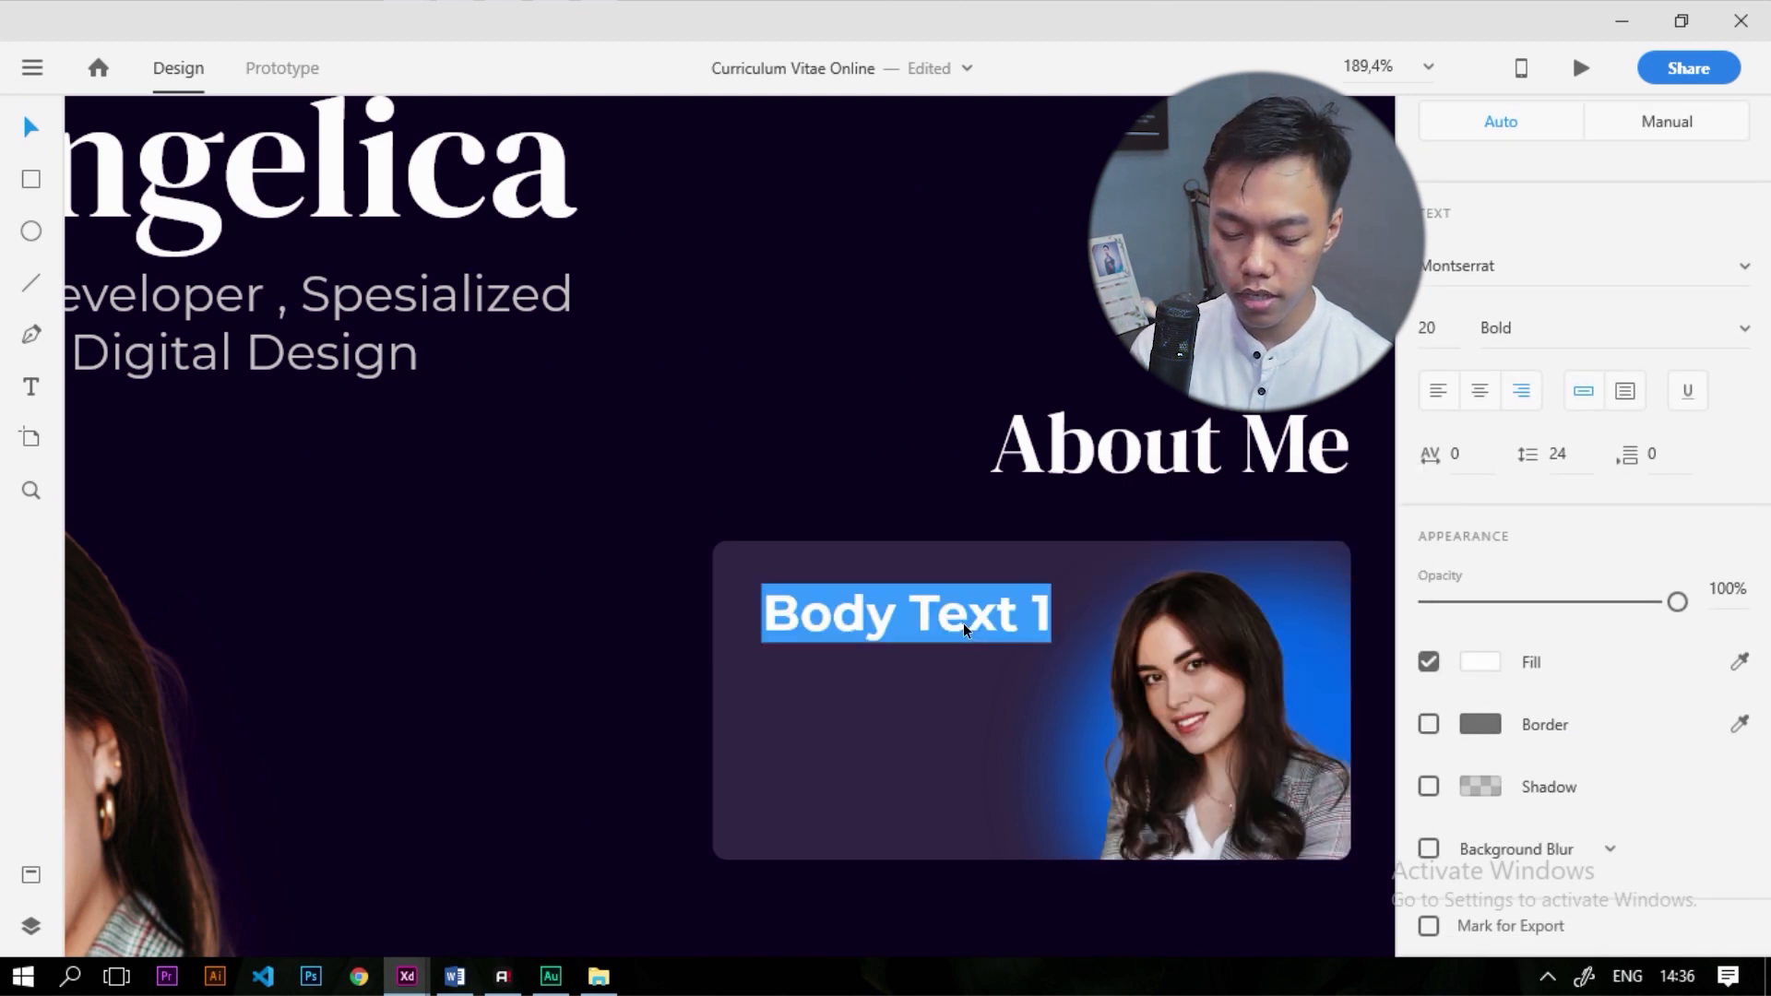
type("Work as")
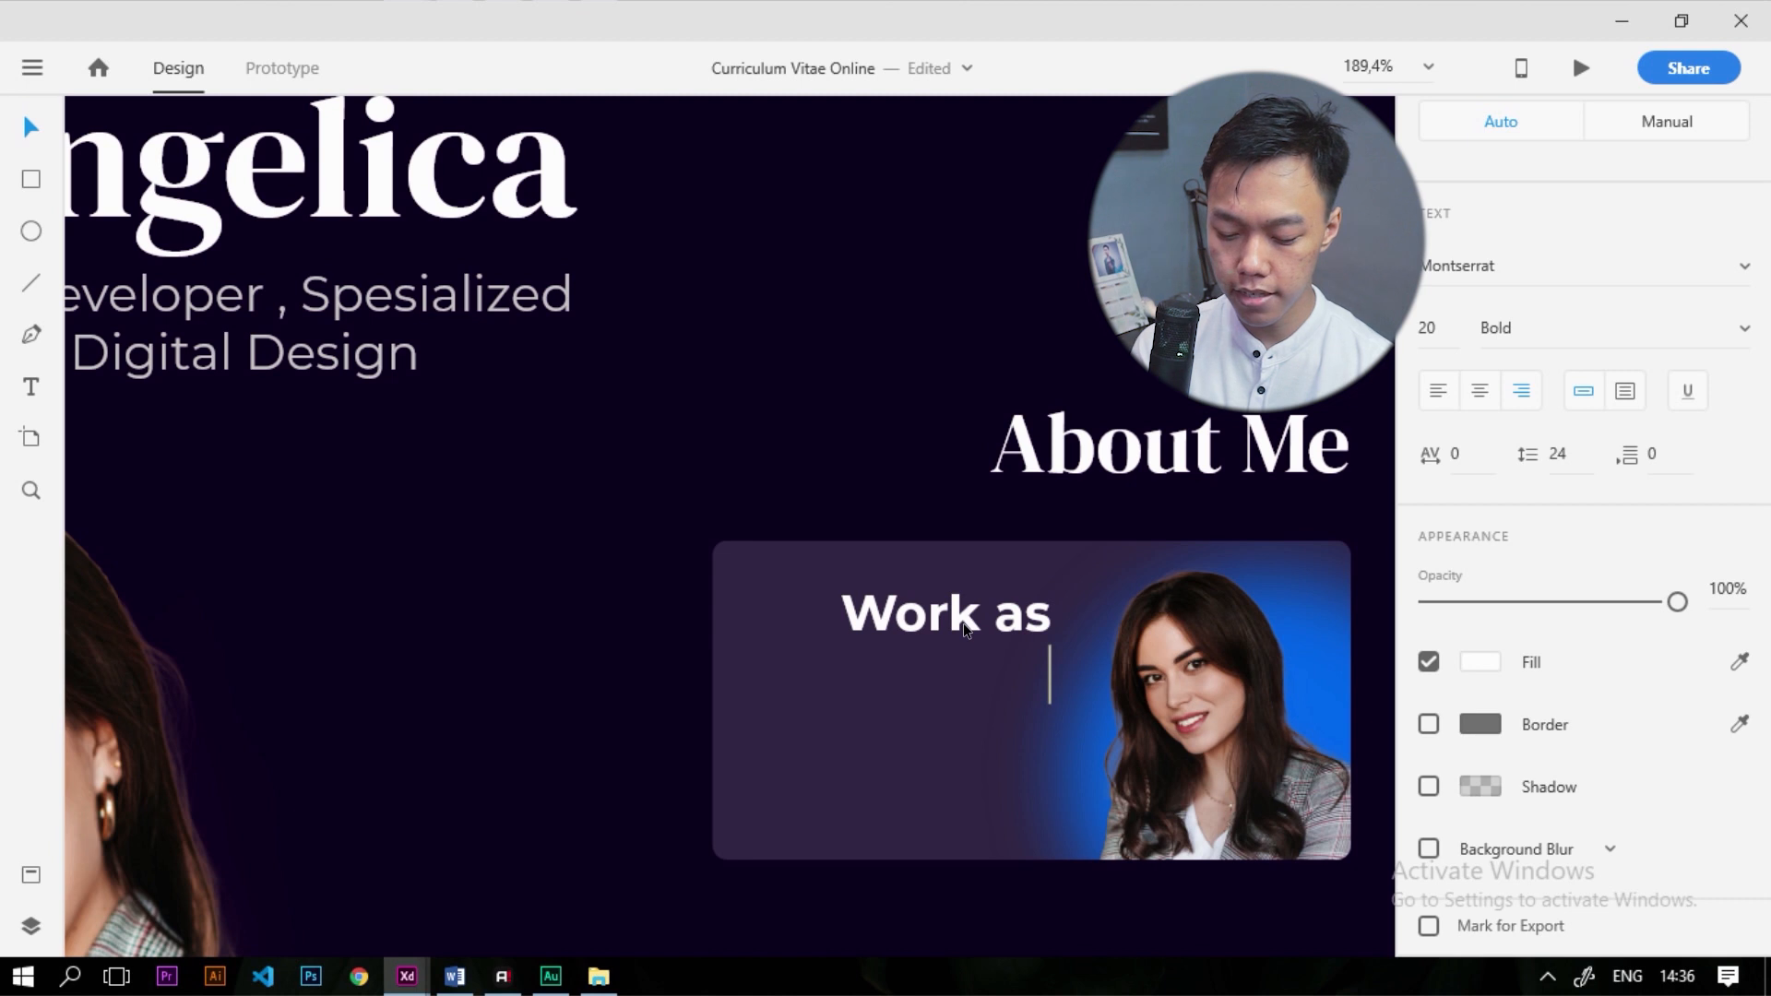
type(" Designer")
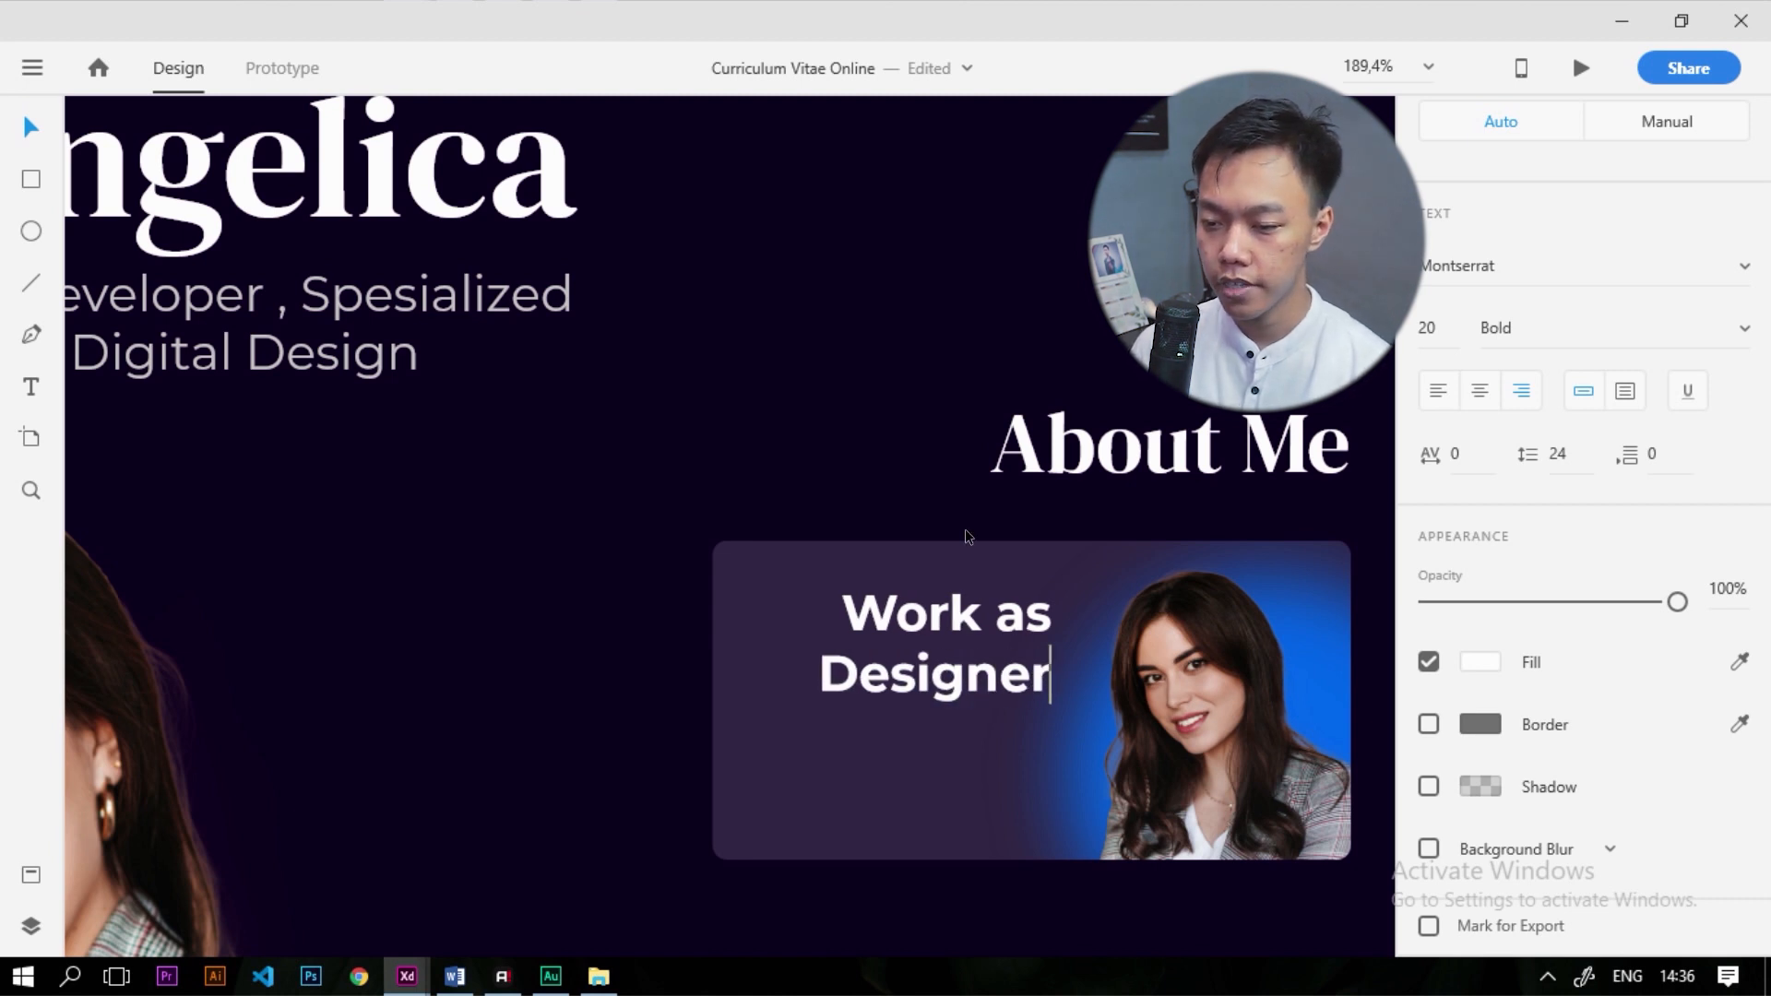
key("Escape")
left_click_drag(944, 628, 893, 629)
Place a Body Text 2 sample beneath the 'Work as Designer' heading
scroll(1006, 457, "down", 6)
scroll(1006, 457, "up", 2)
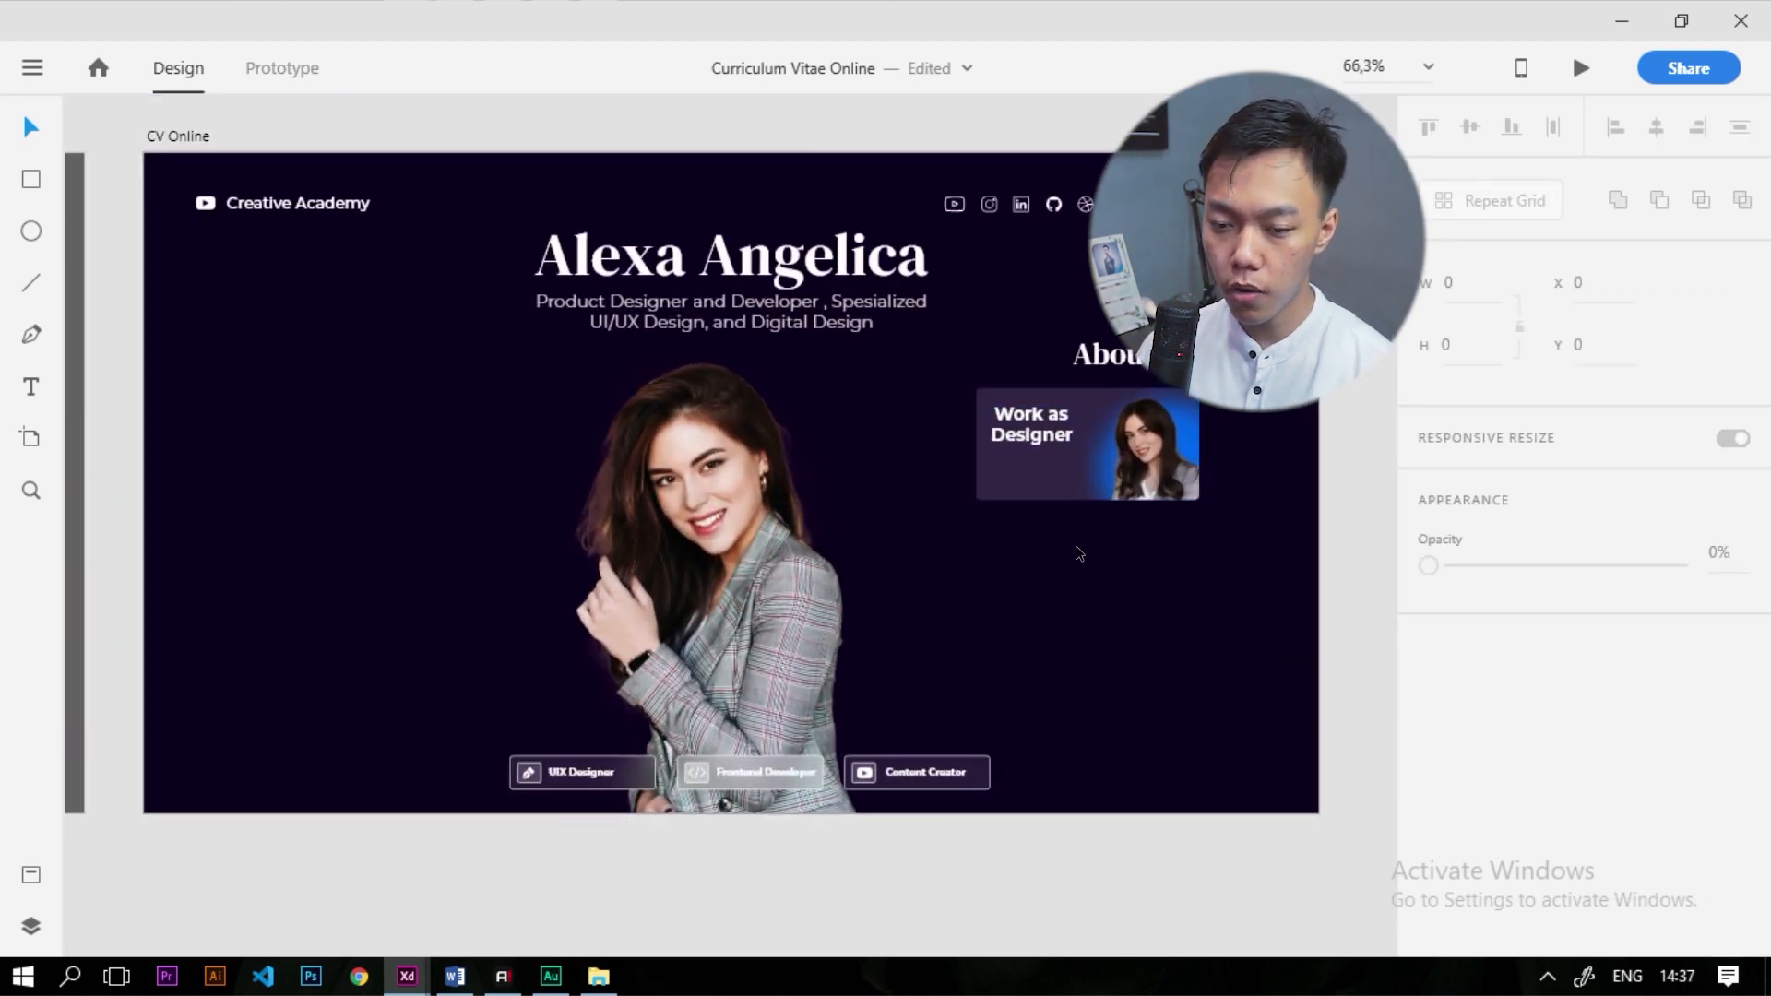
scroll(1152, 569, "down", 3)
scroll(209, 672, "up", 2)
left_click_drag(144, 664, 785, 746)
left_click_drag(144, 671, 1277, 446)
scroll(692, 545, "down", 2)
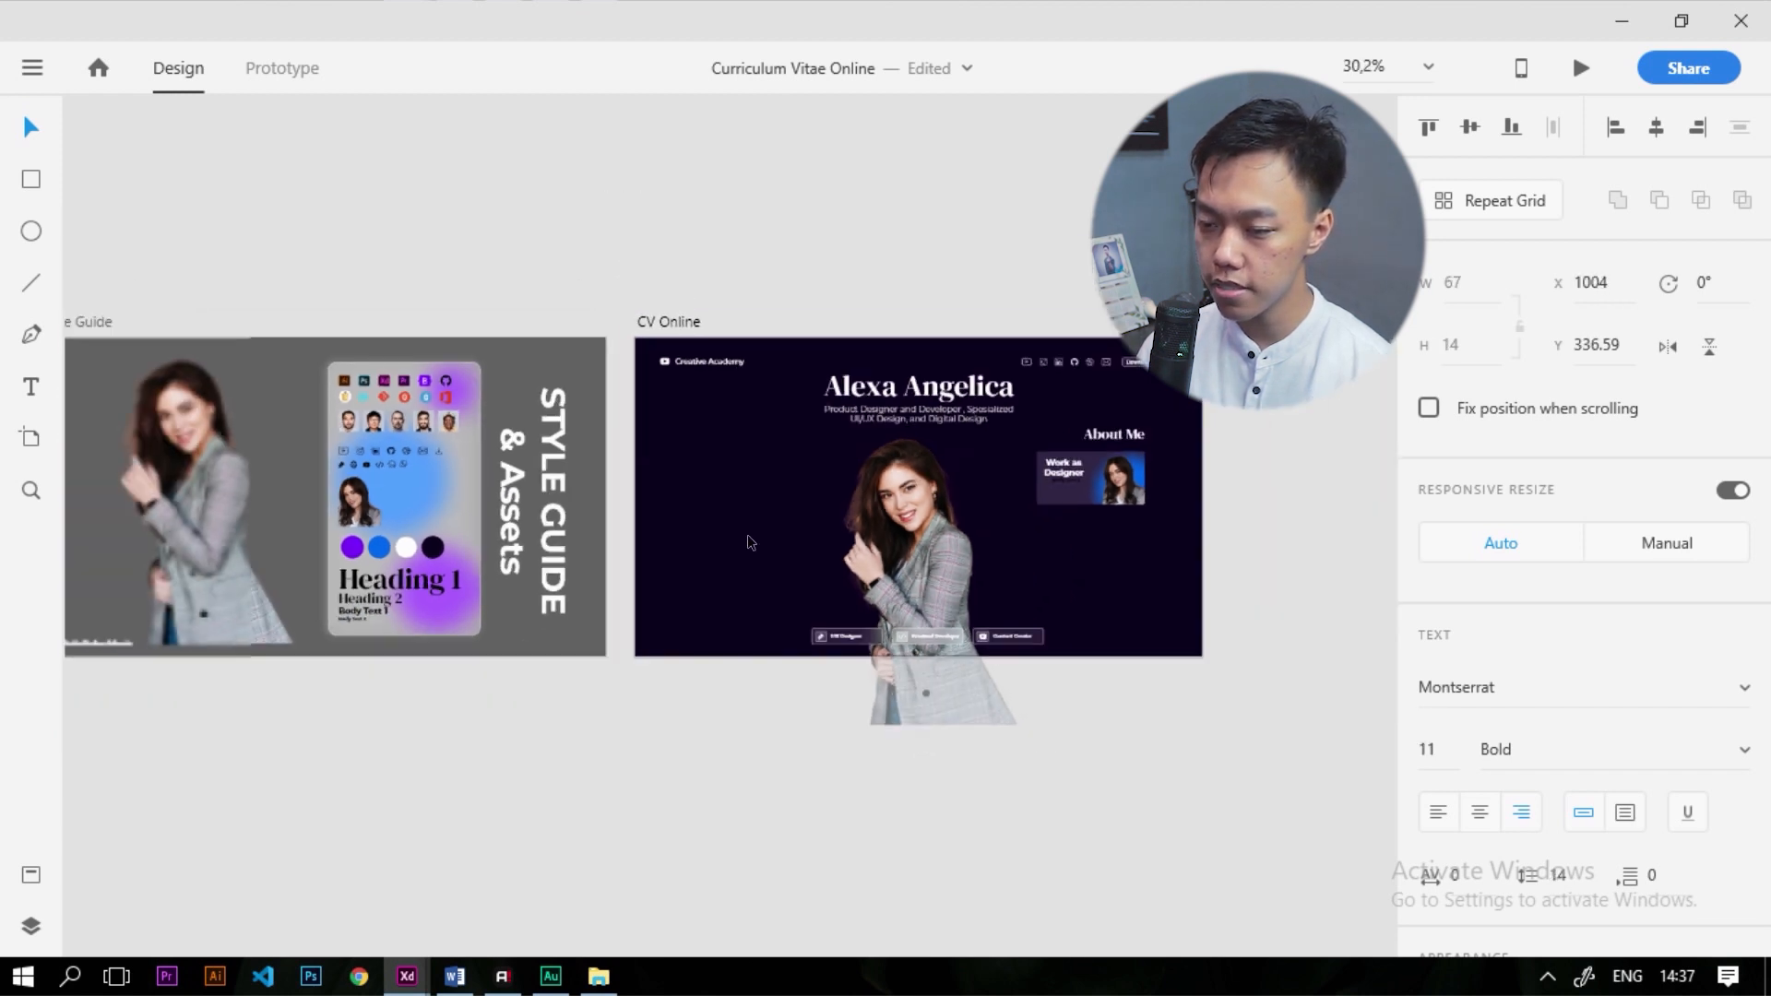
Set the Body Text 2 fill colour to white
scroll(1070, 445, "up", 8)
scroll(1471, 633, "down", 5)
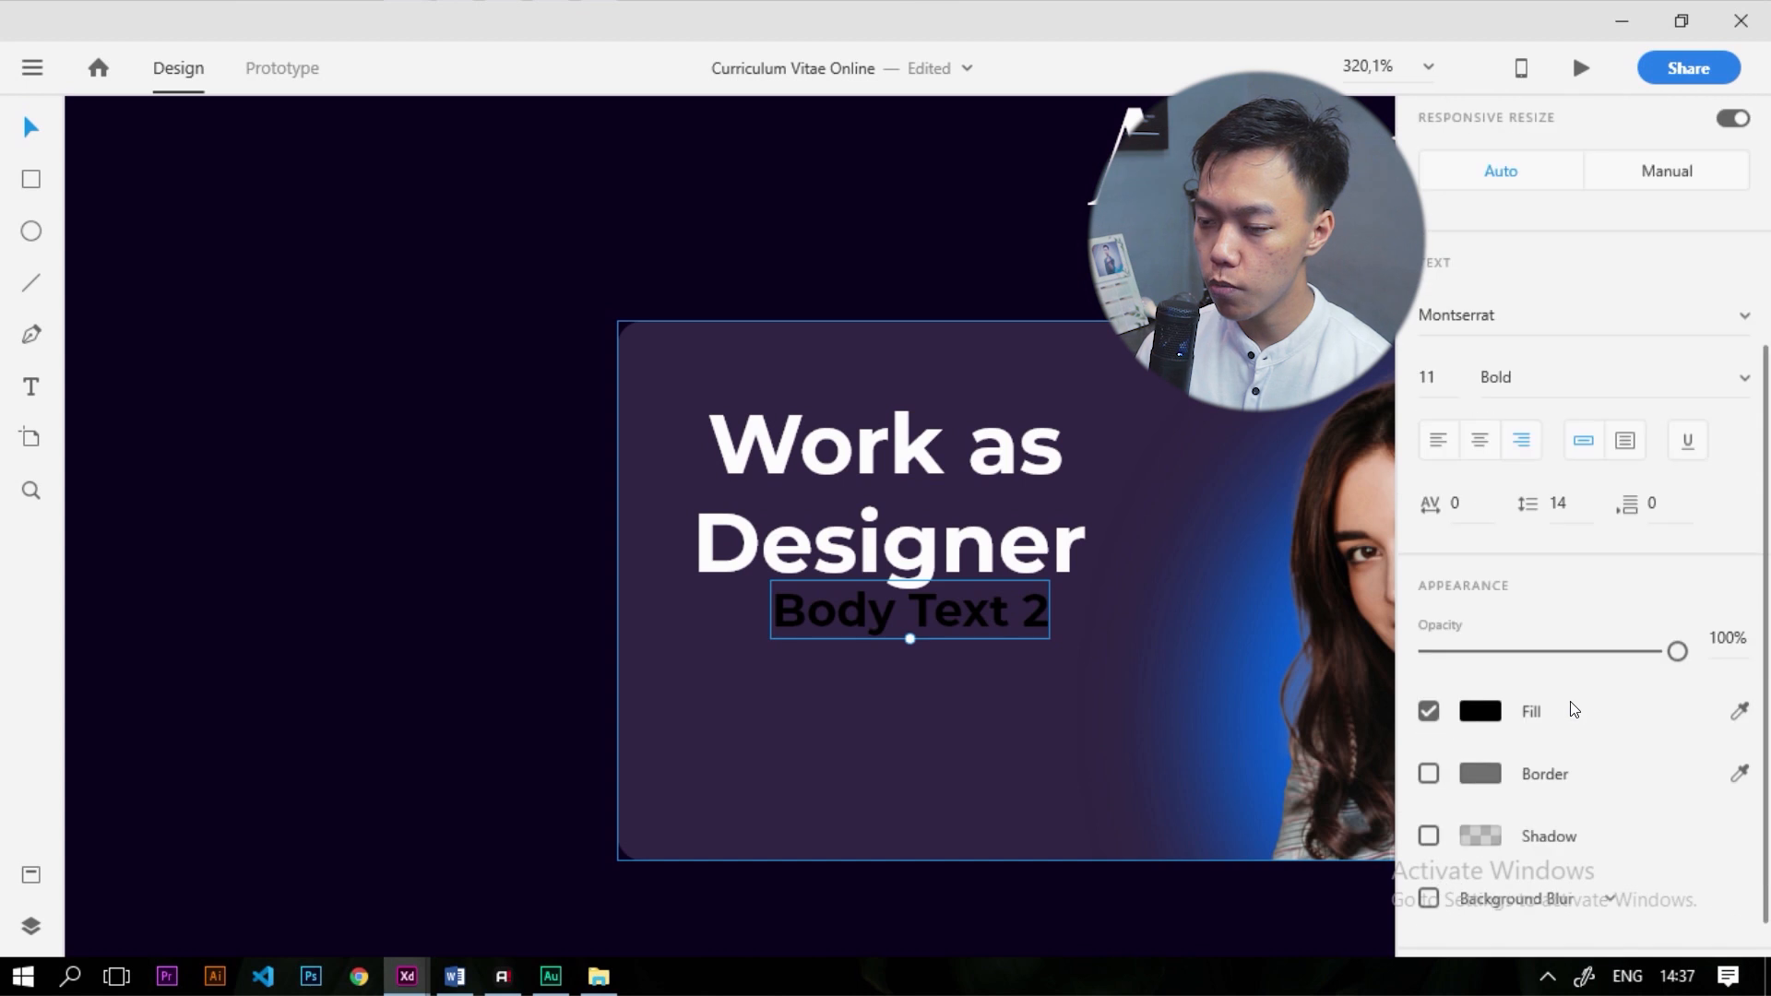
left_click(1476, 658)
left_click_drag(1256, 624, 963, 422)
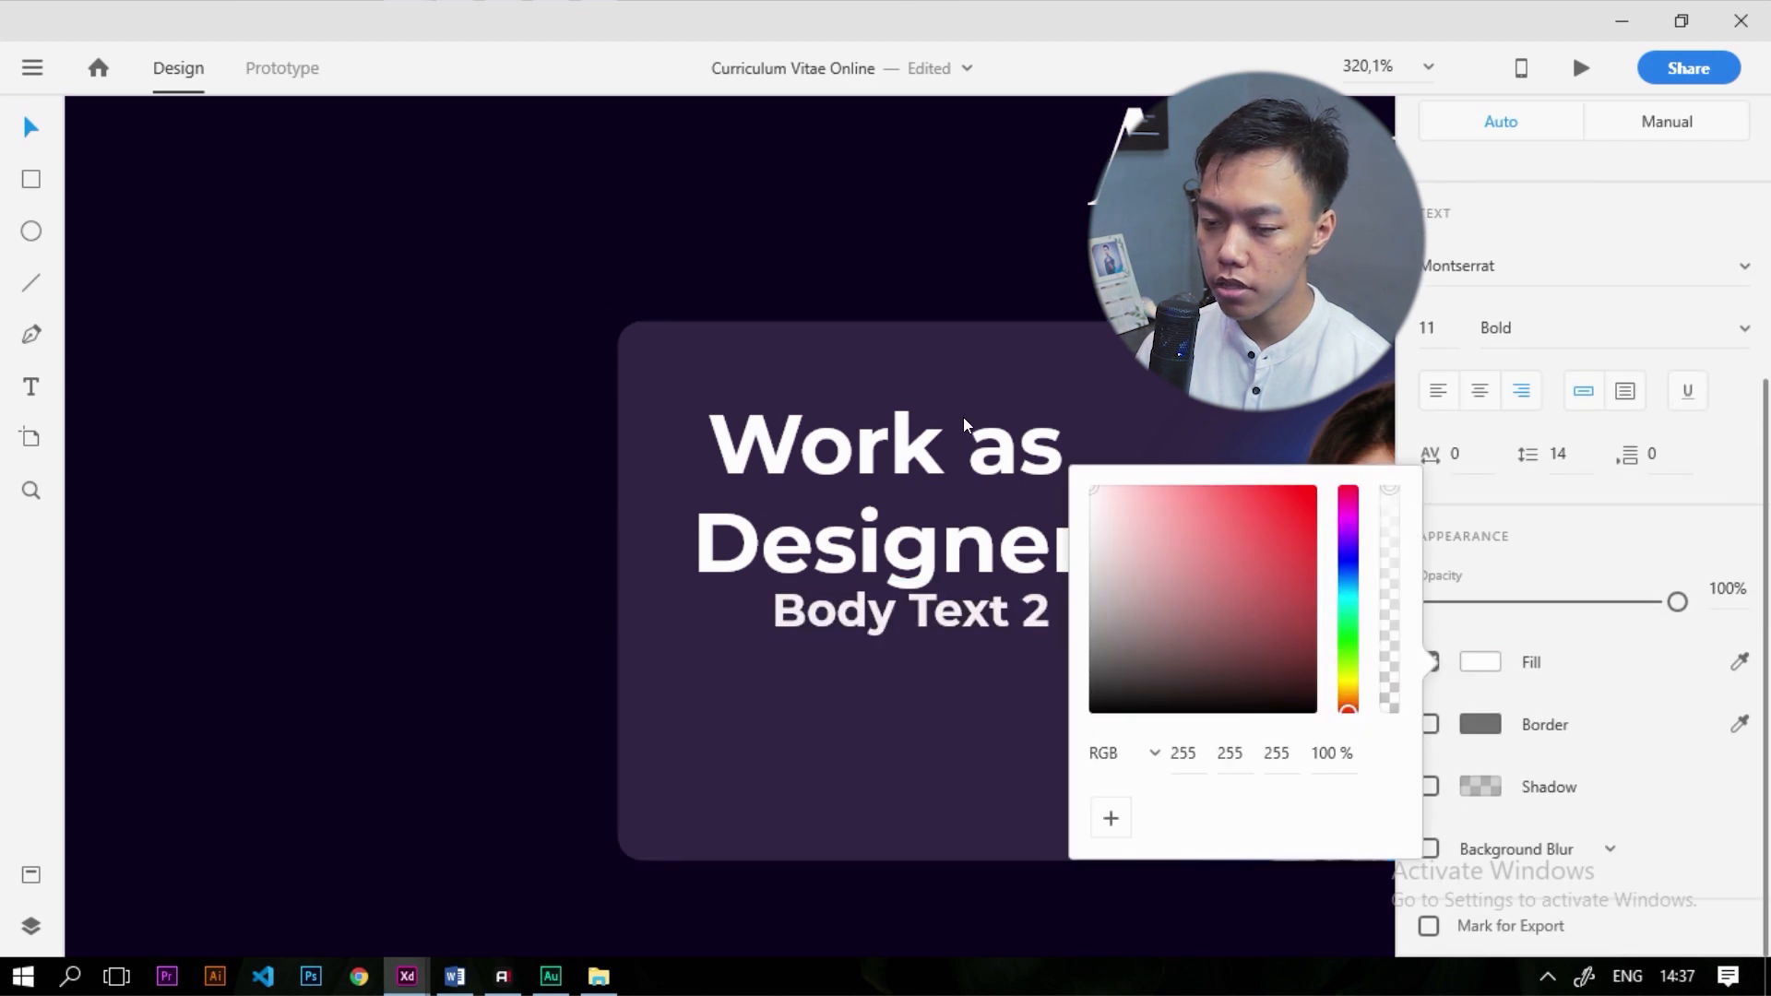
Change the line to '+3Year experienced' / 'in Griya Pramata' on two lines
double_click(953, 628)
type("+3YE")
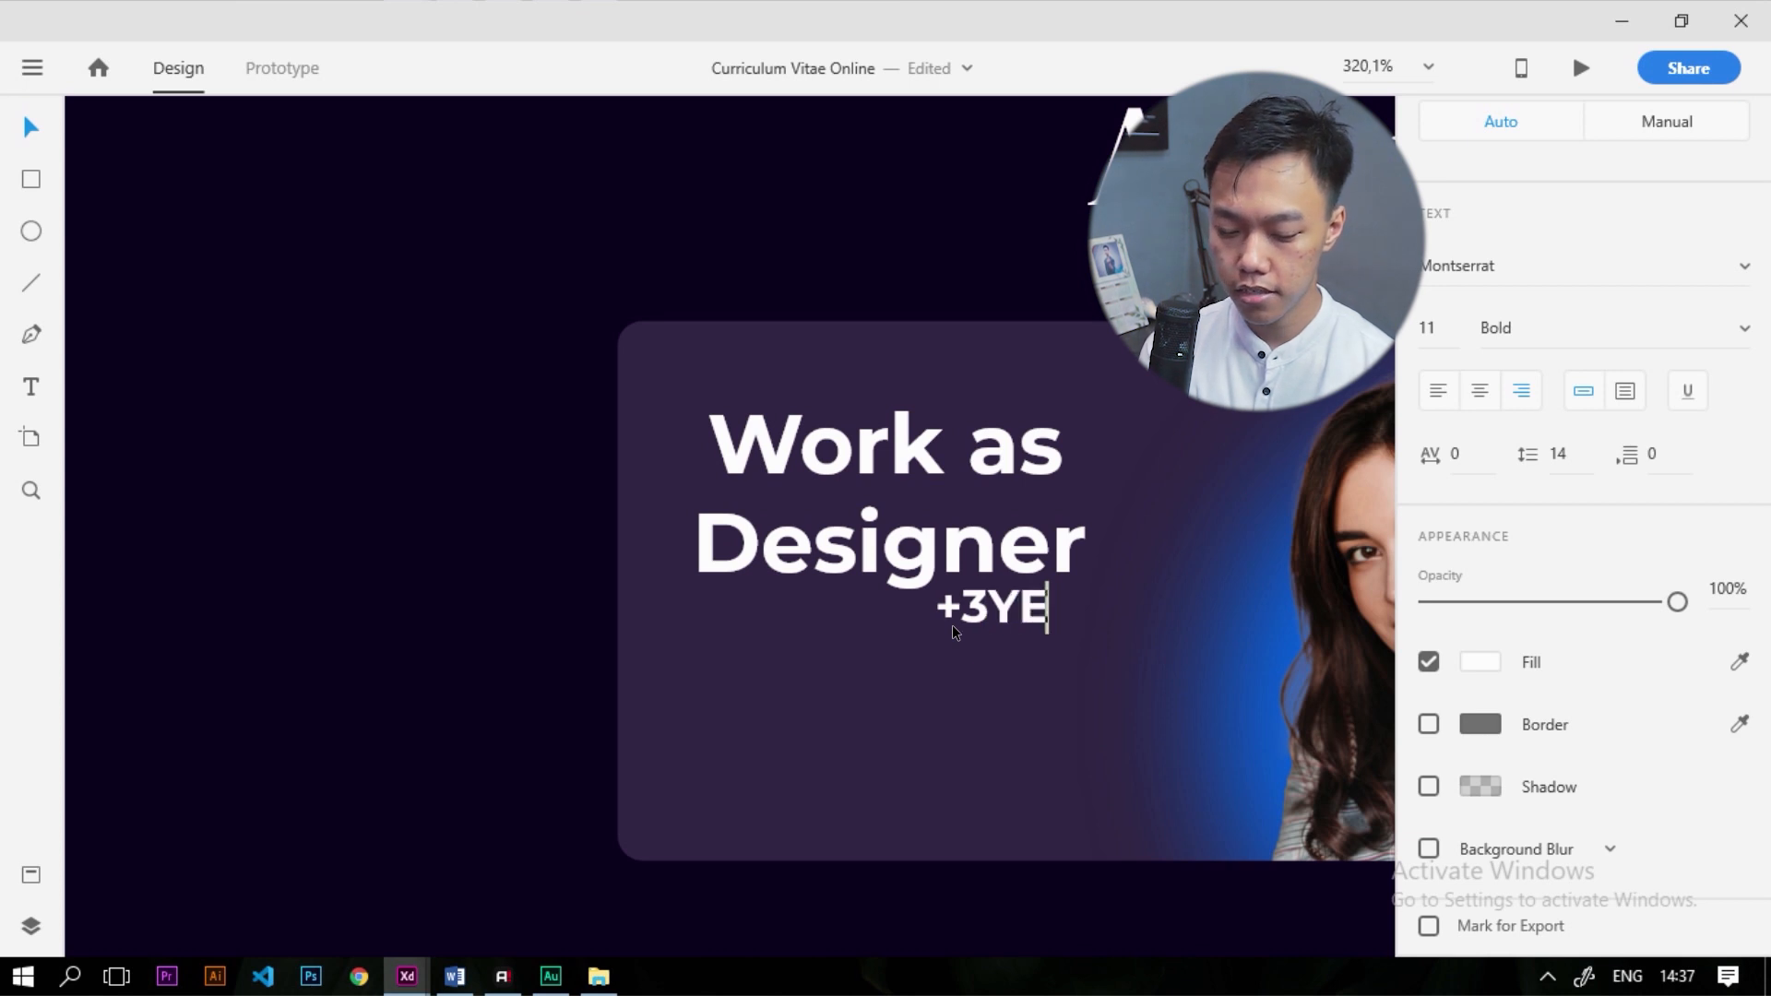
key("BackSpace")
type("ear")
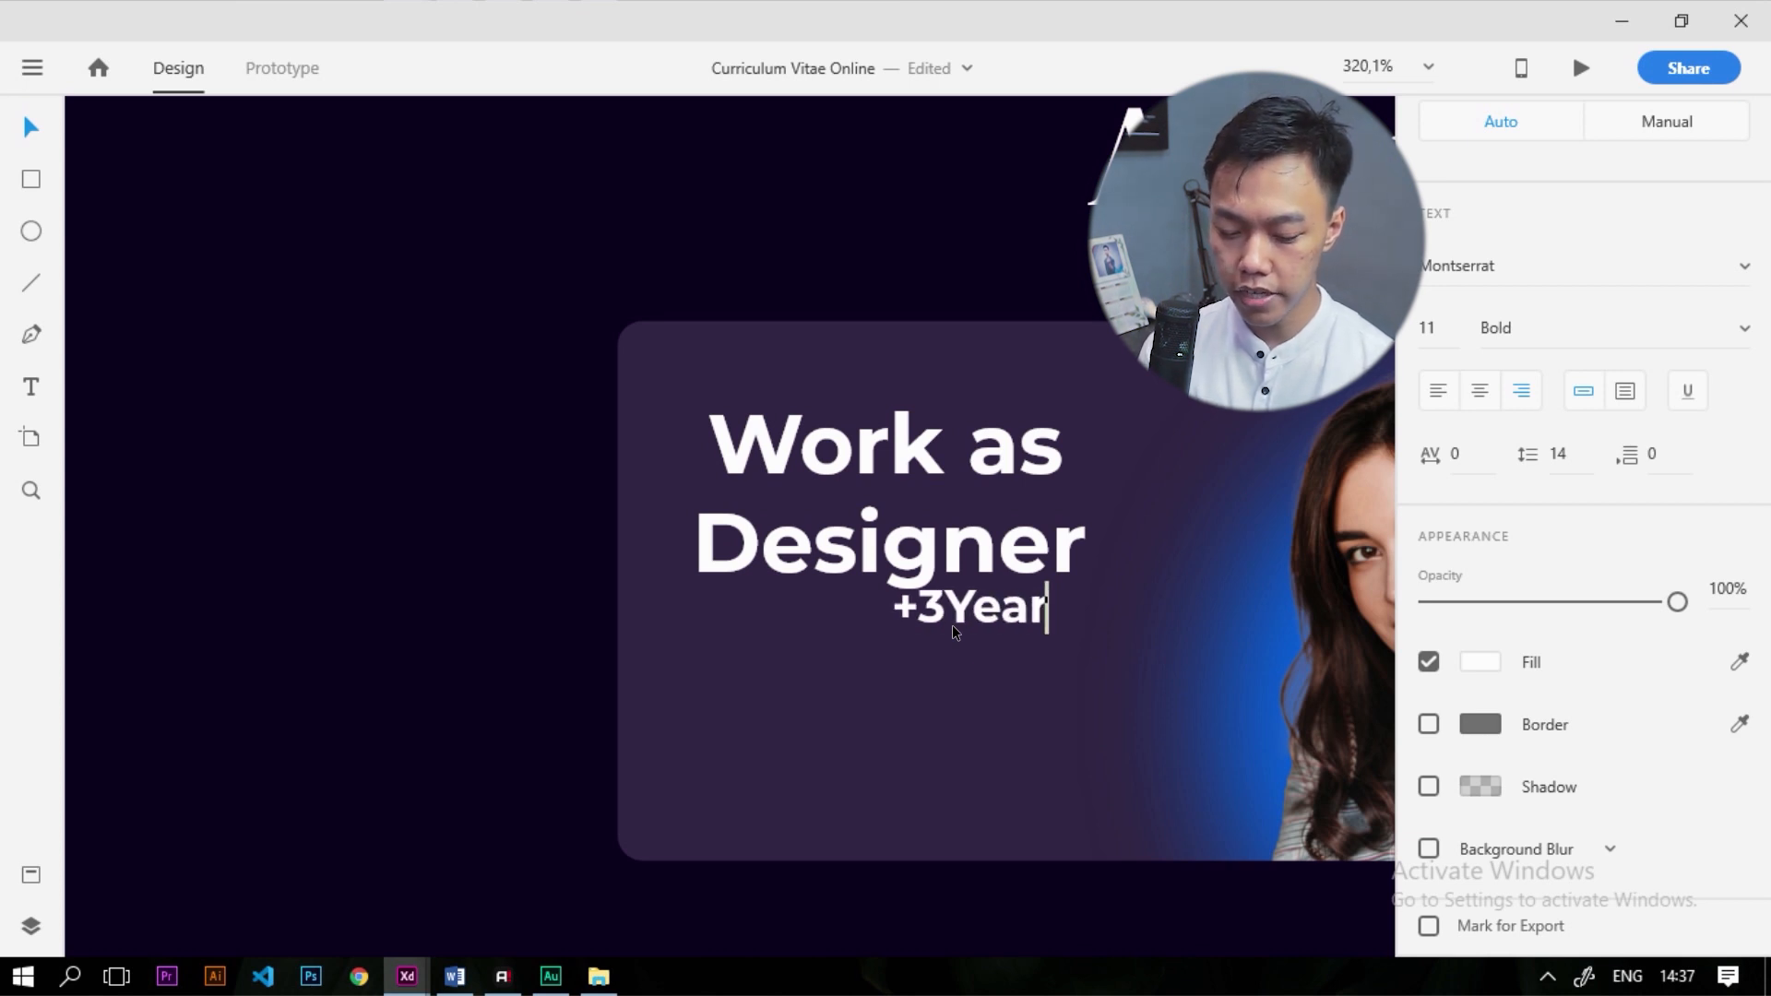
type(" experie")
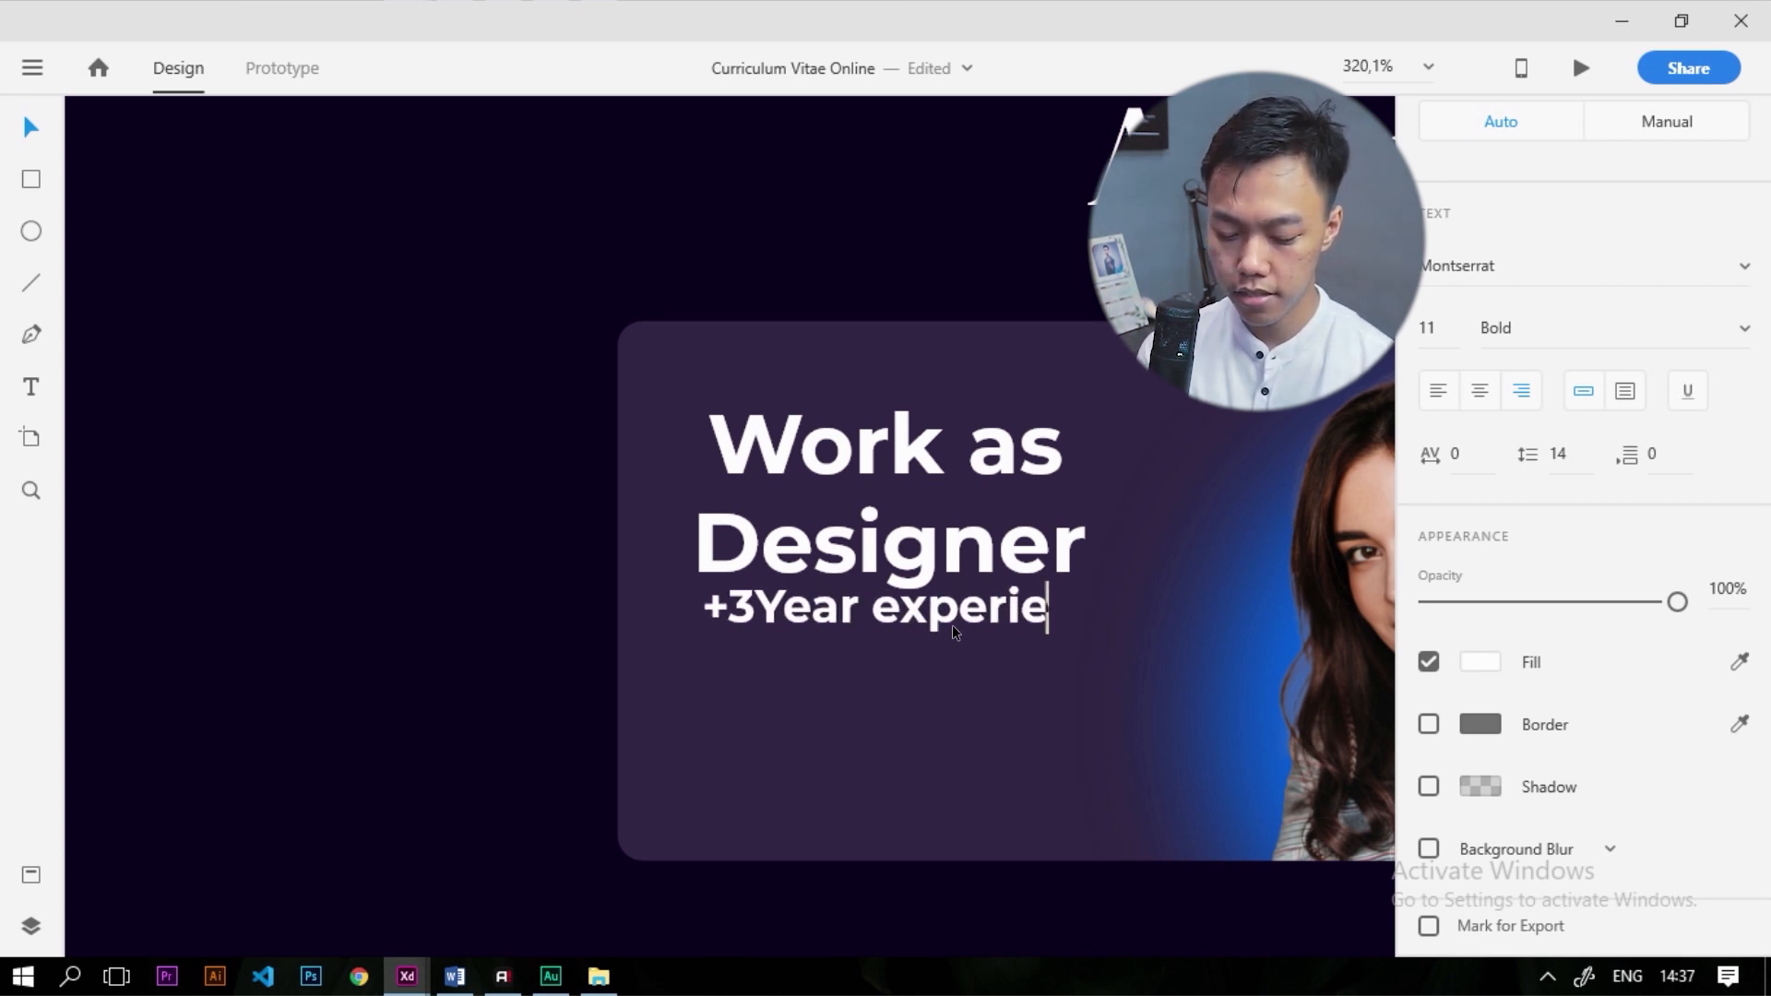
type("nced")
key("Return")
type("in Griy")
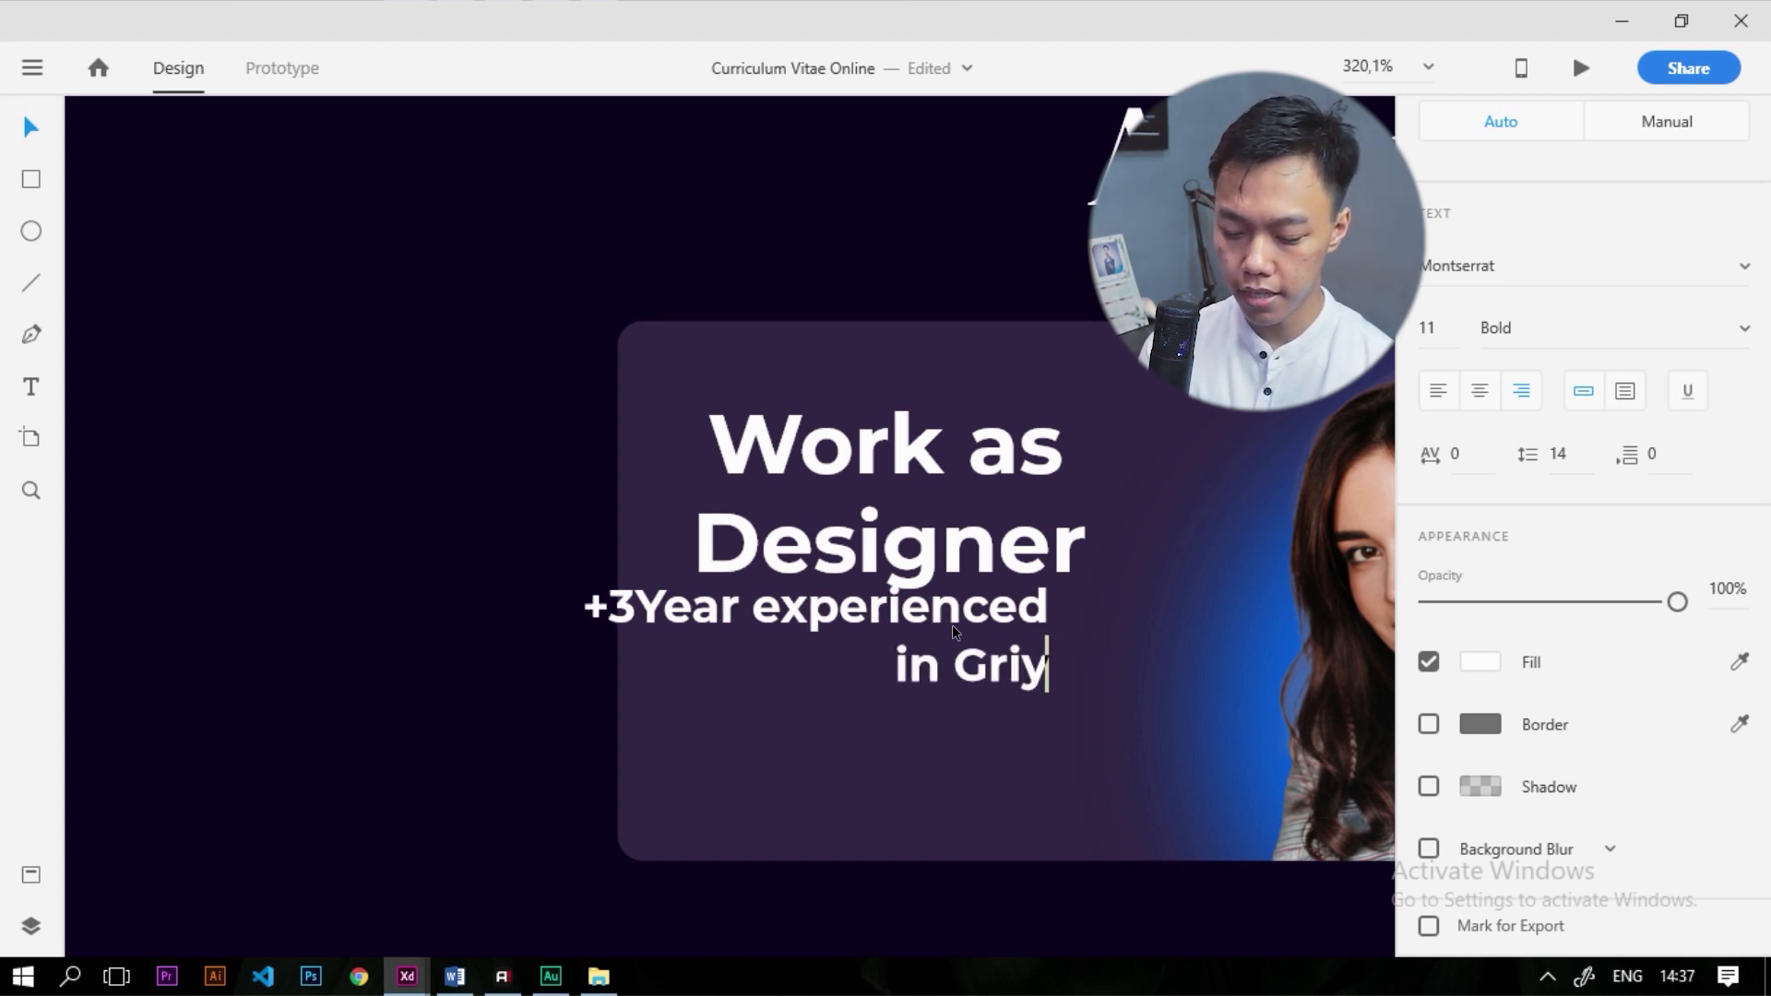
type("a Pramata")
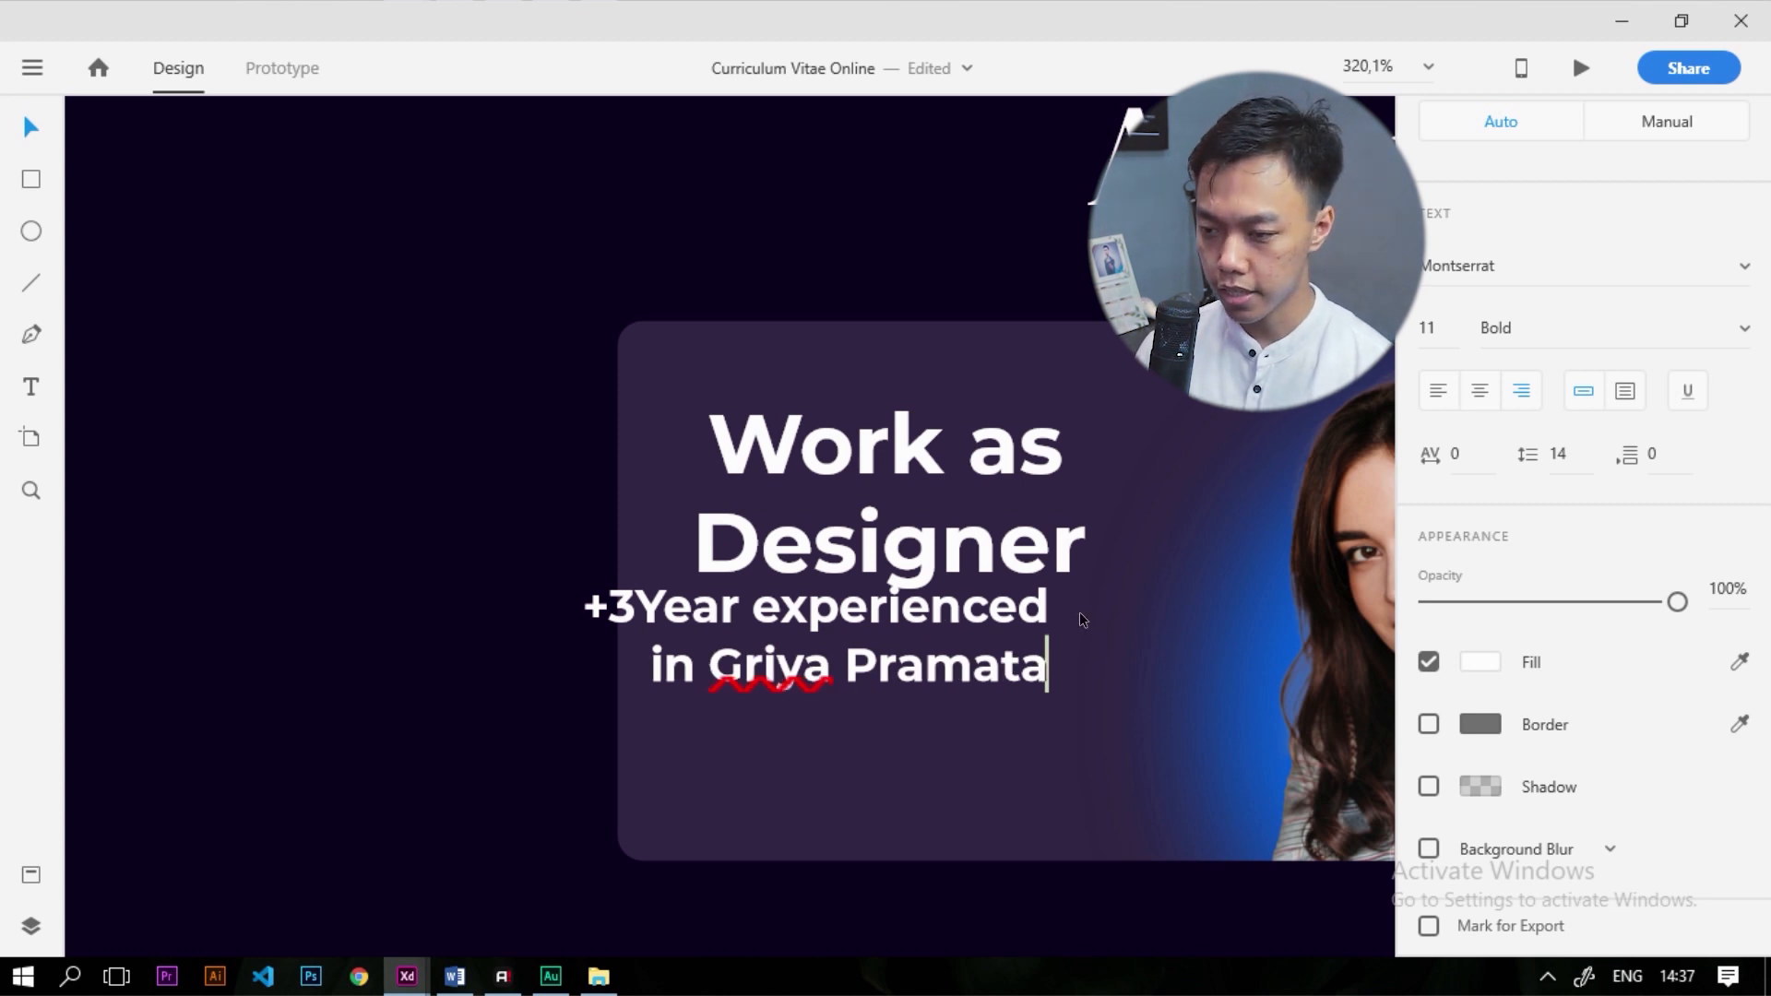
key("ctrl+a")
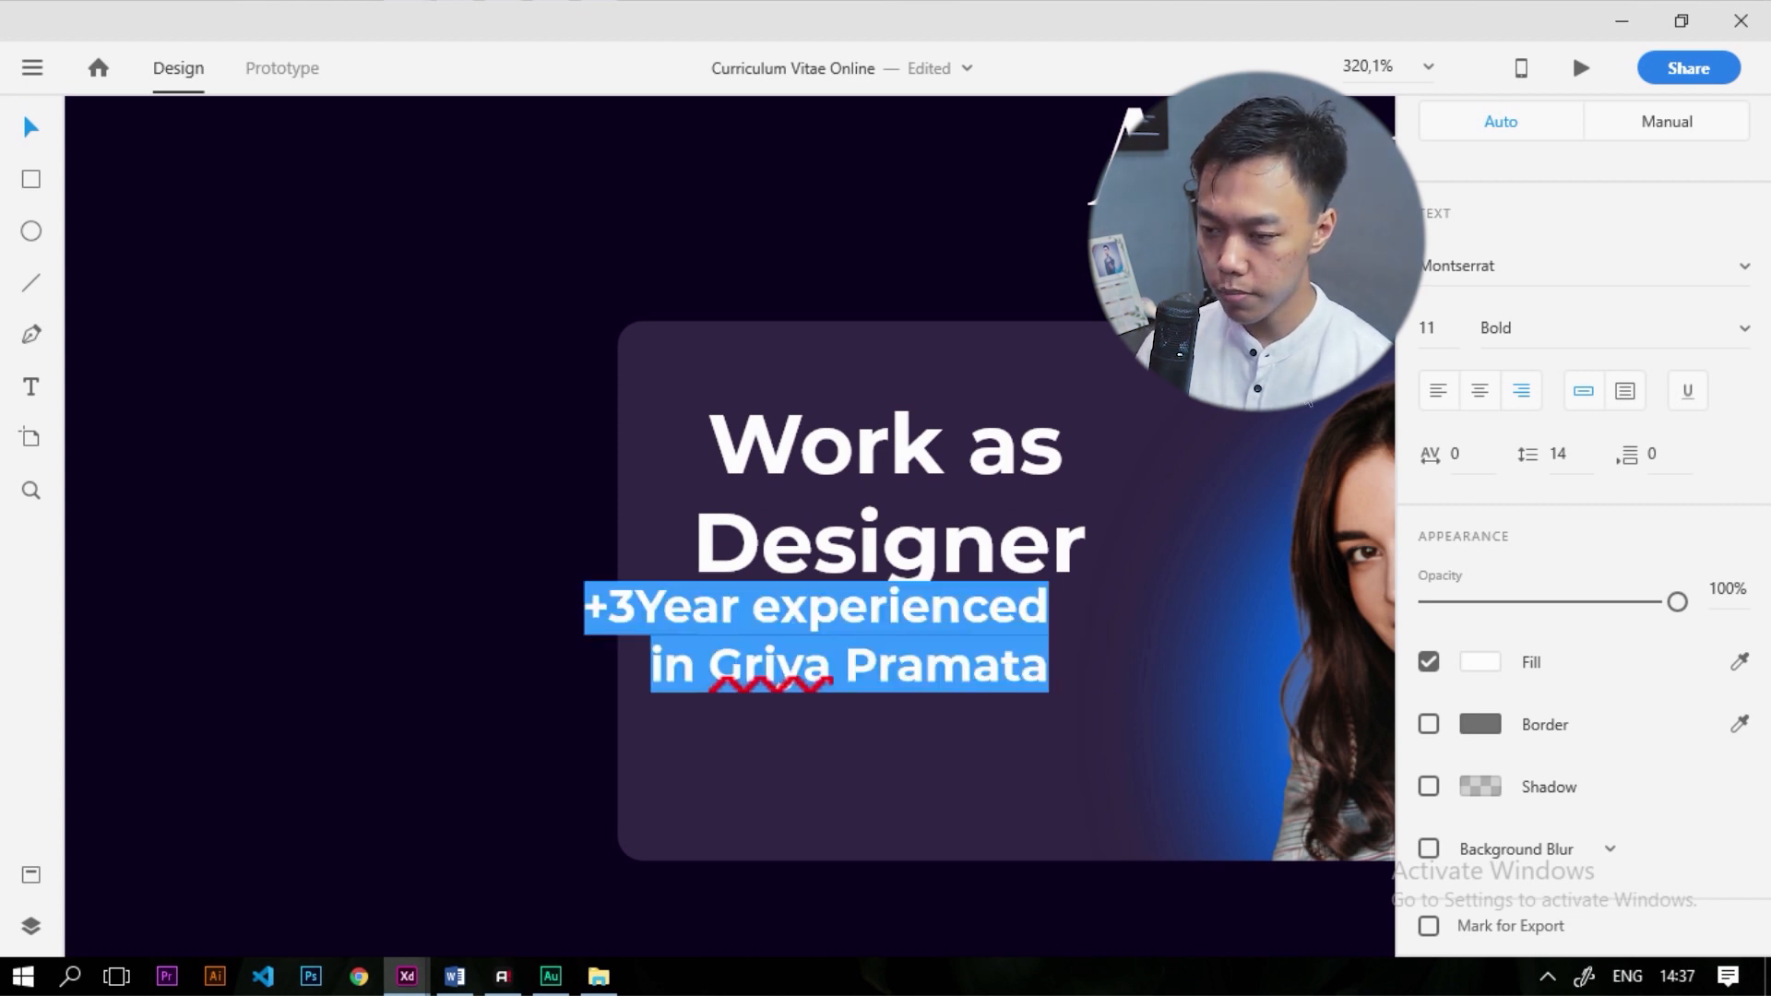
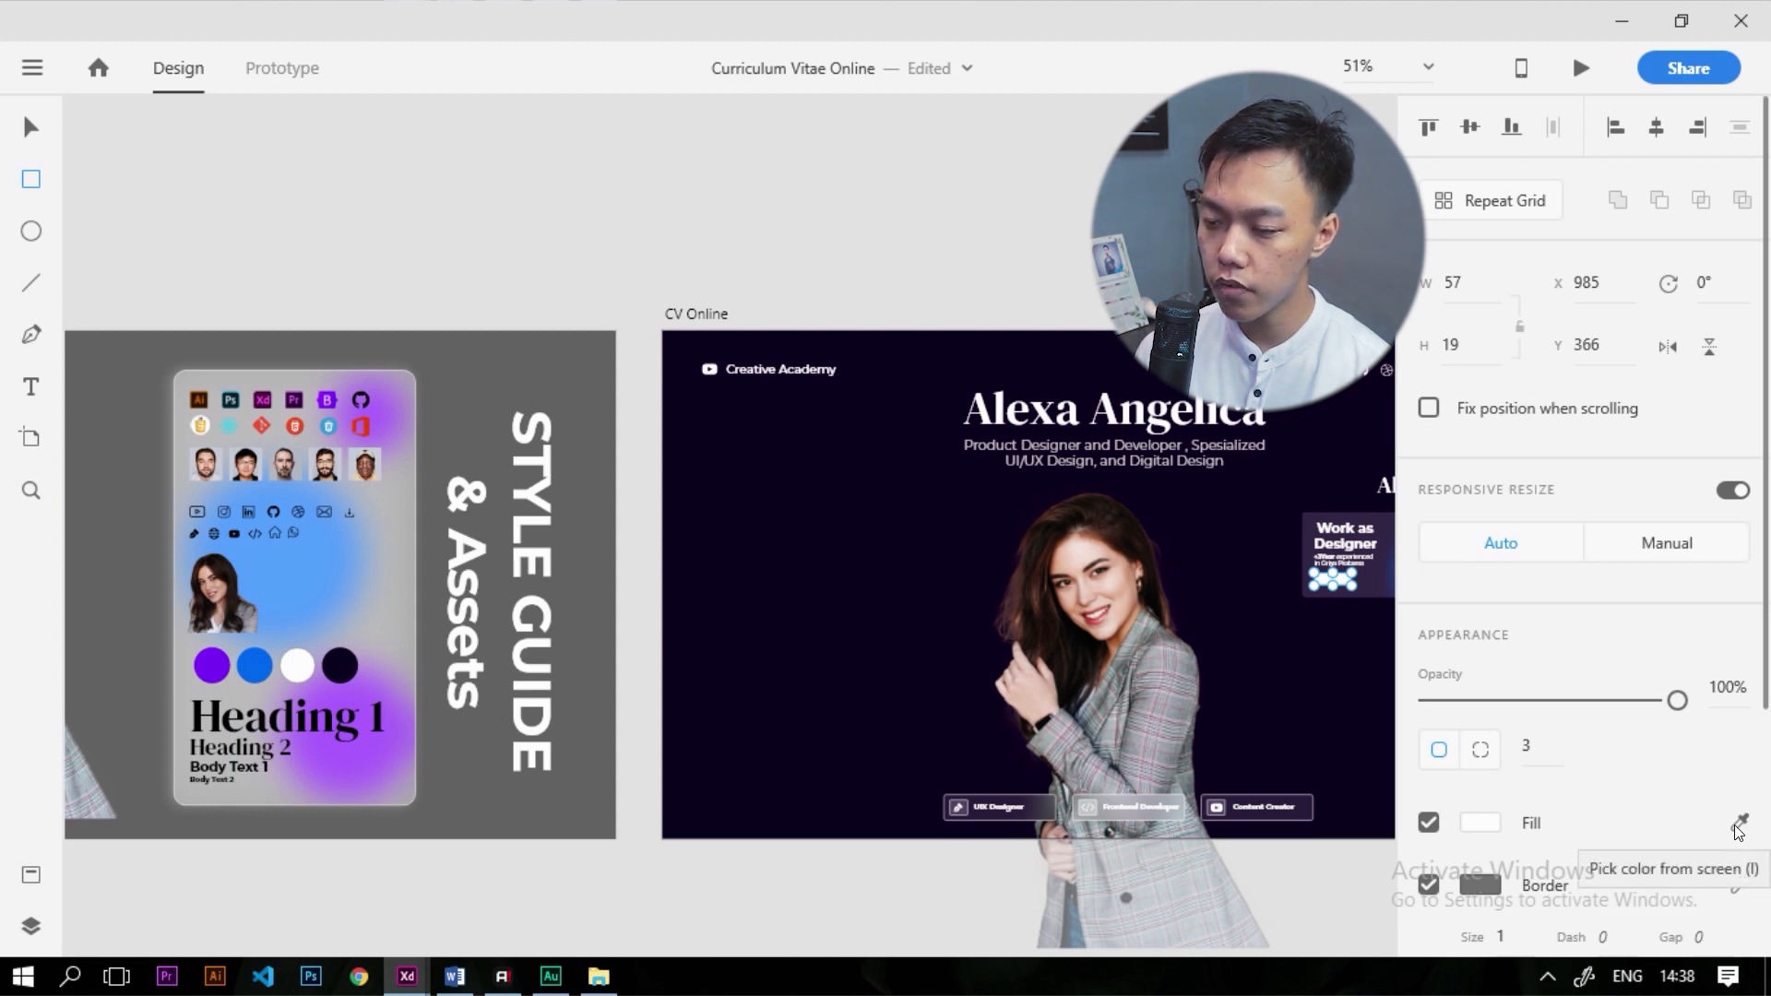
Fill the button with the style guide's blue, remove its border and nudge it up slightly
left_click(1738, 823)
left_click(1291, 743)
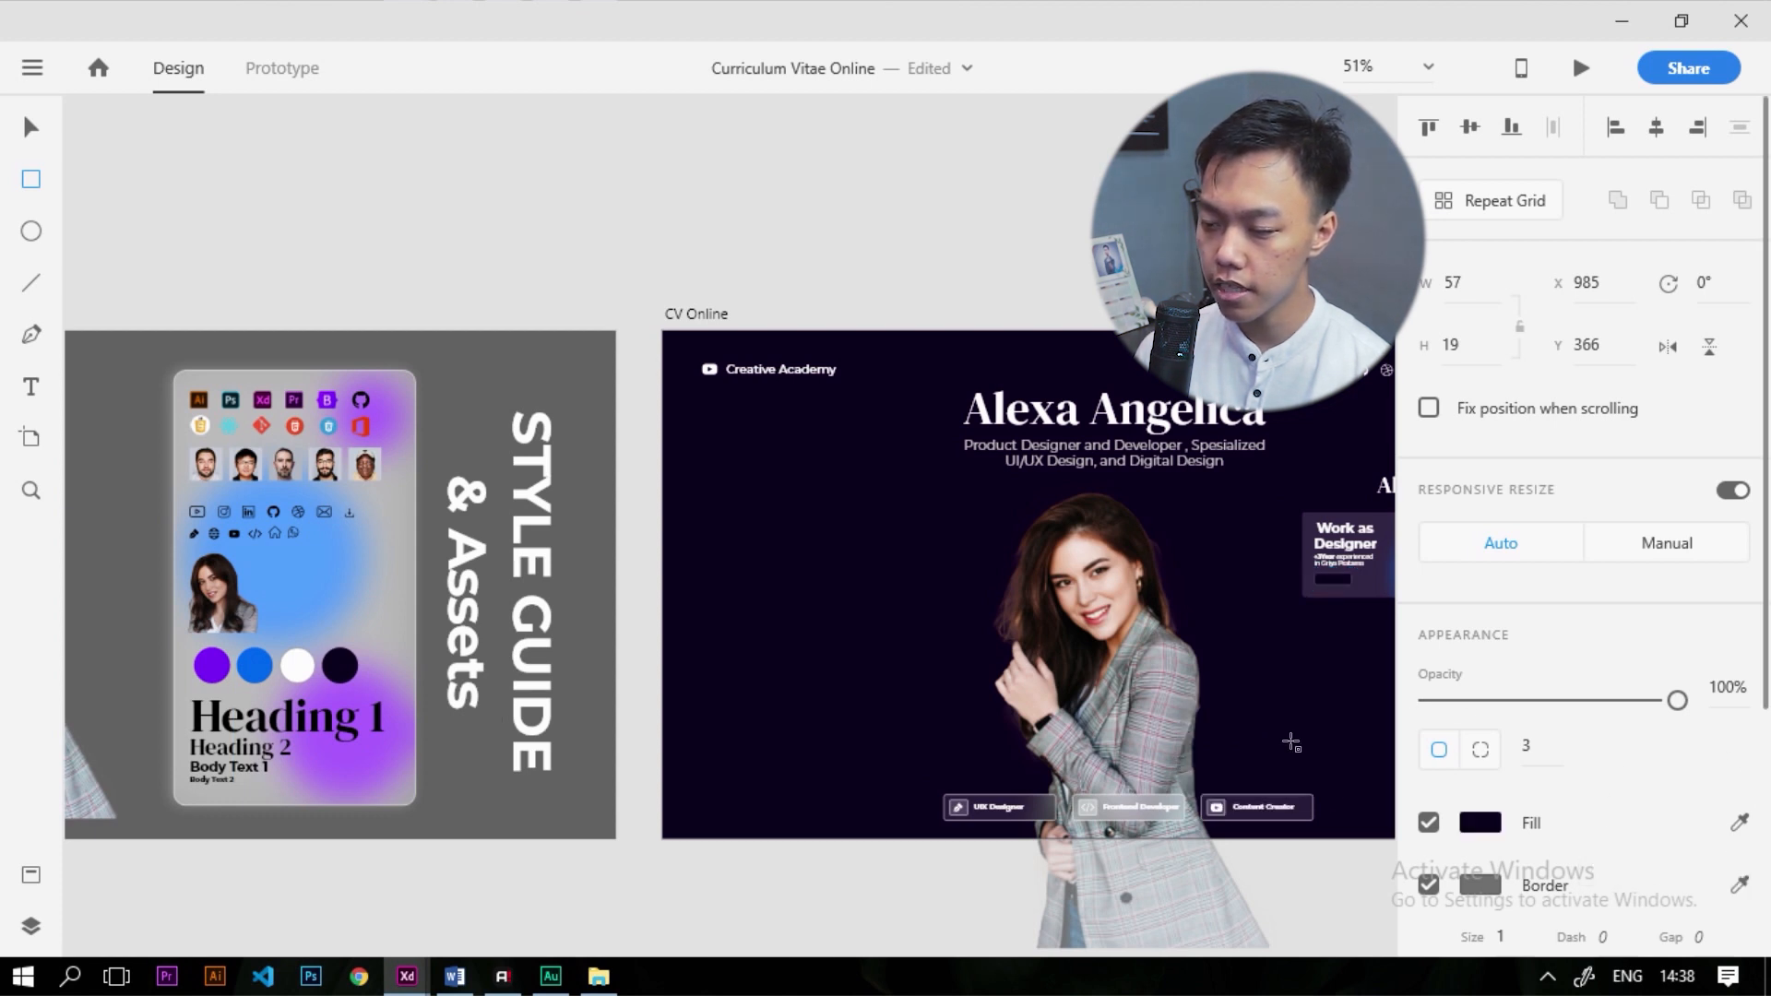
left_click(1740, 824)
left_click(1246, 713)
key("i")
left_click(264, 658)
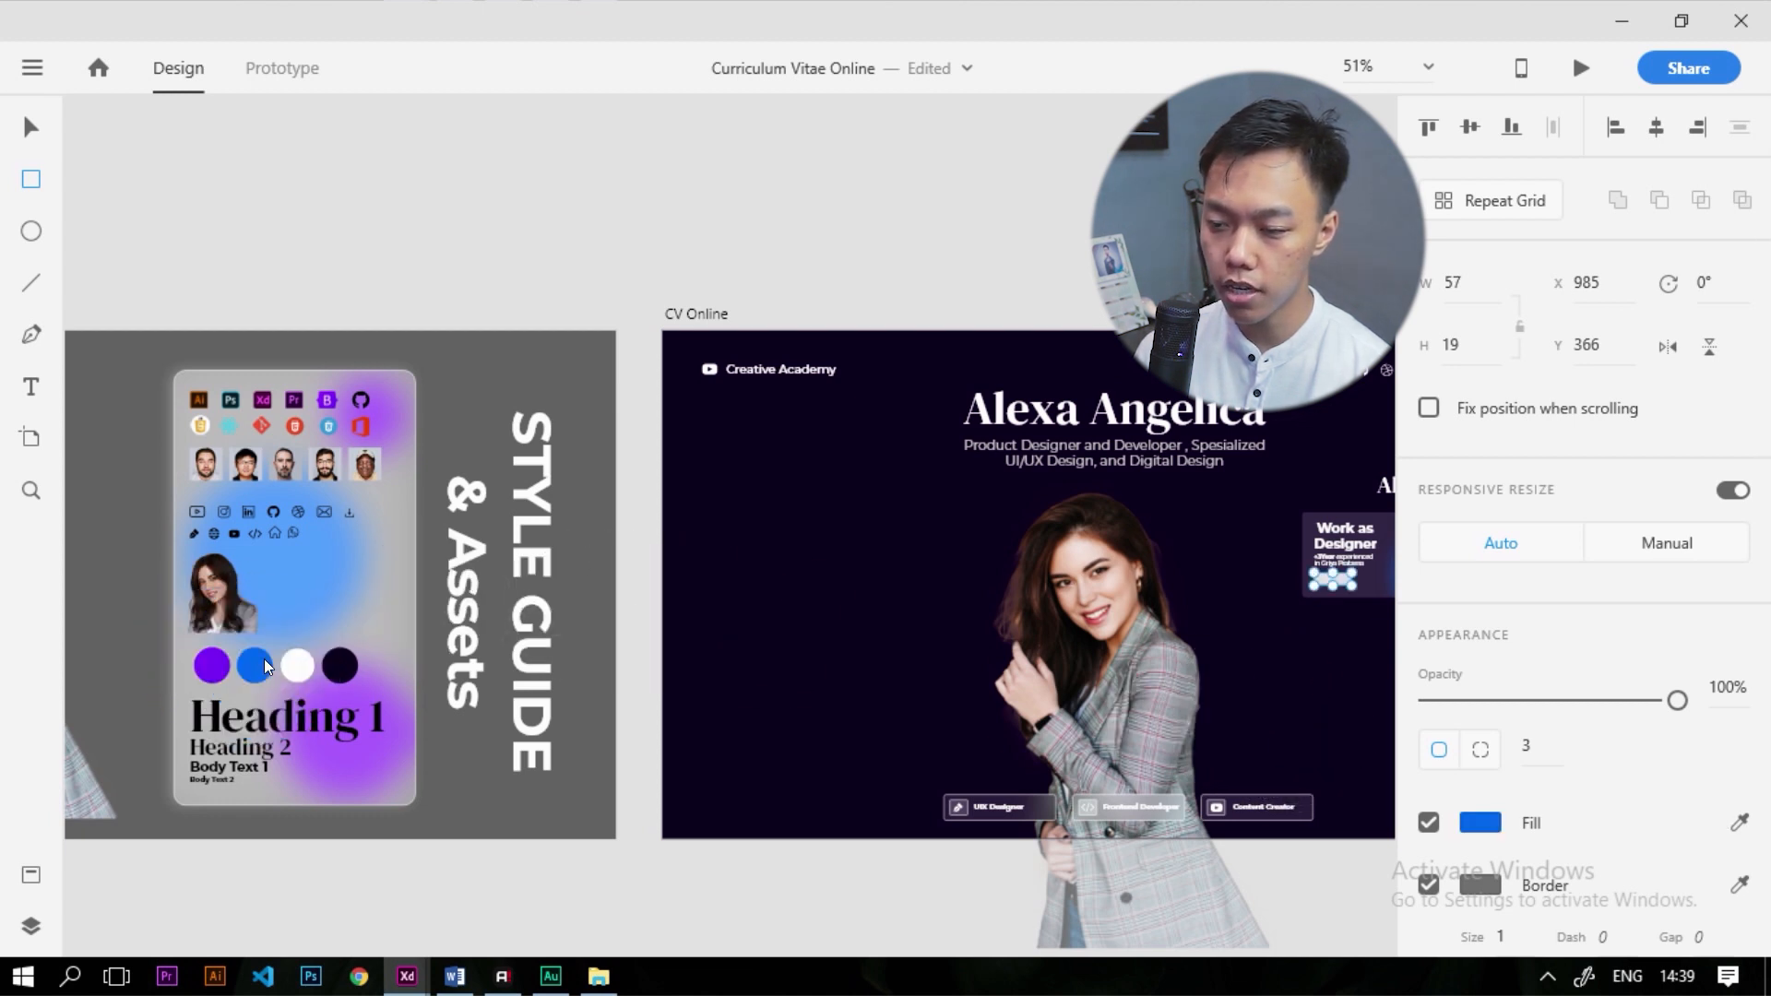
scroll(799, 723, "down", 2)
scroll(1274, 624, "up", 6)
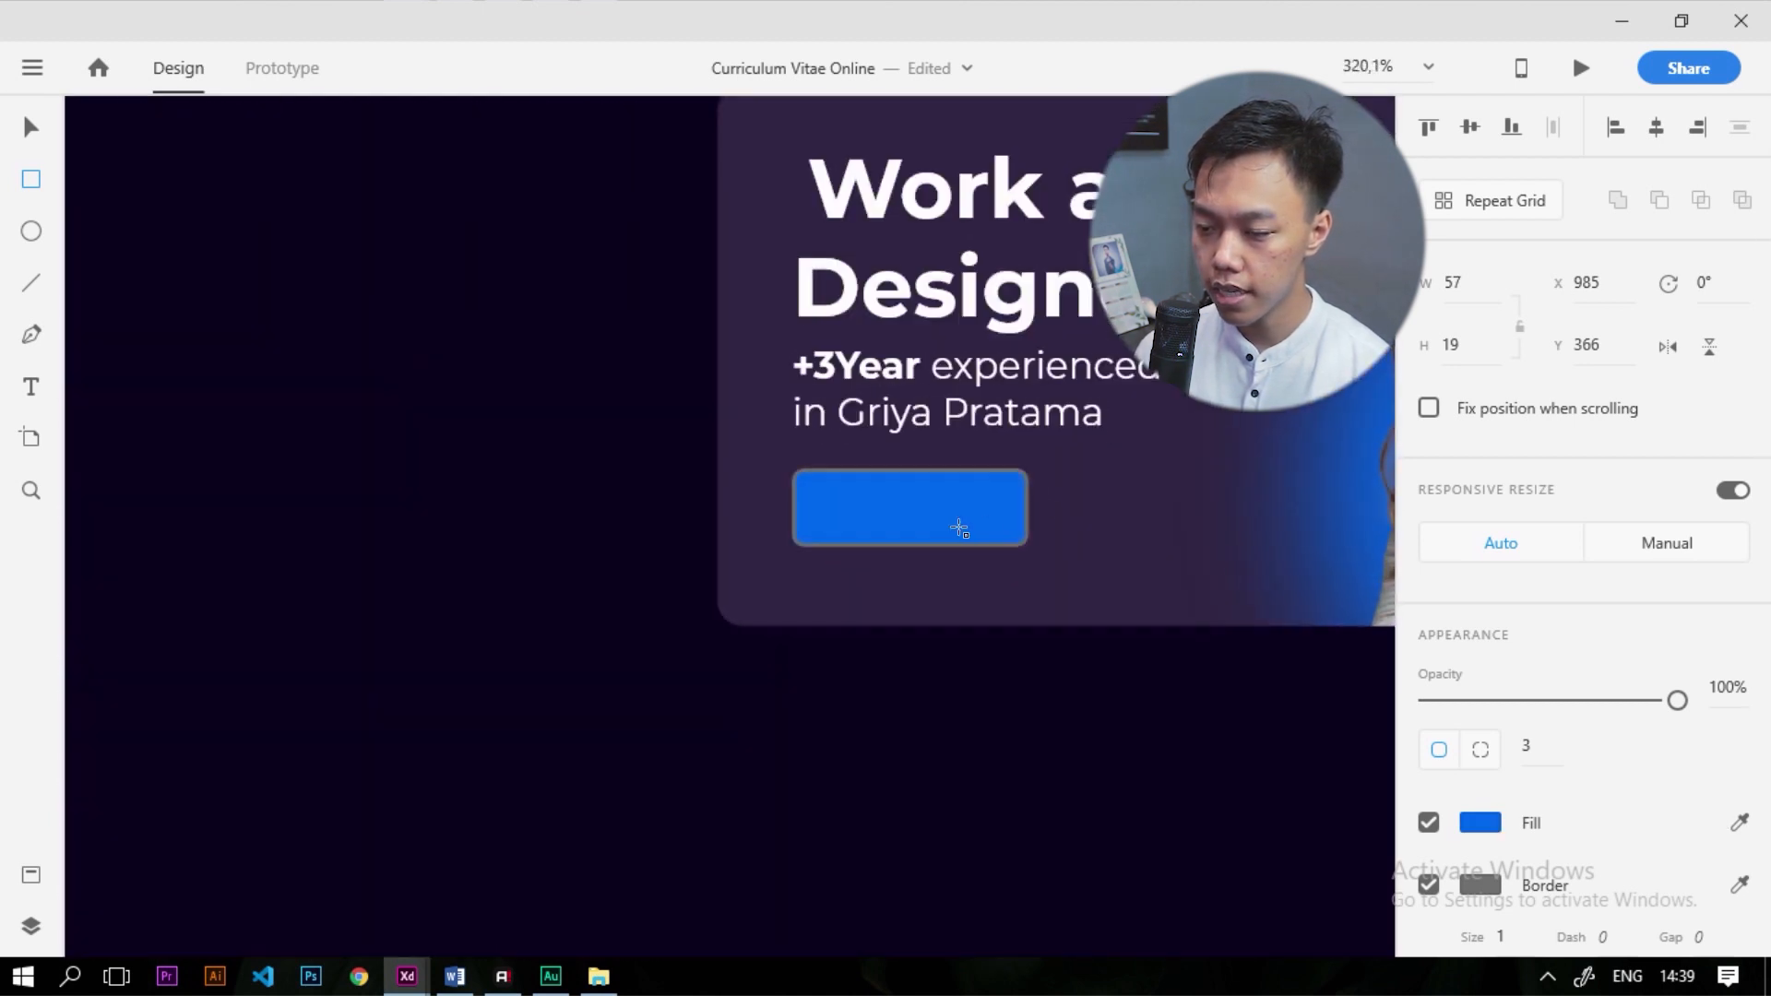
left_click(1429, 886)
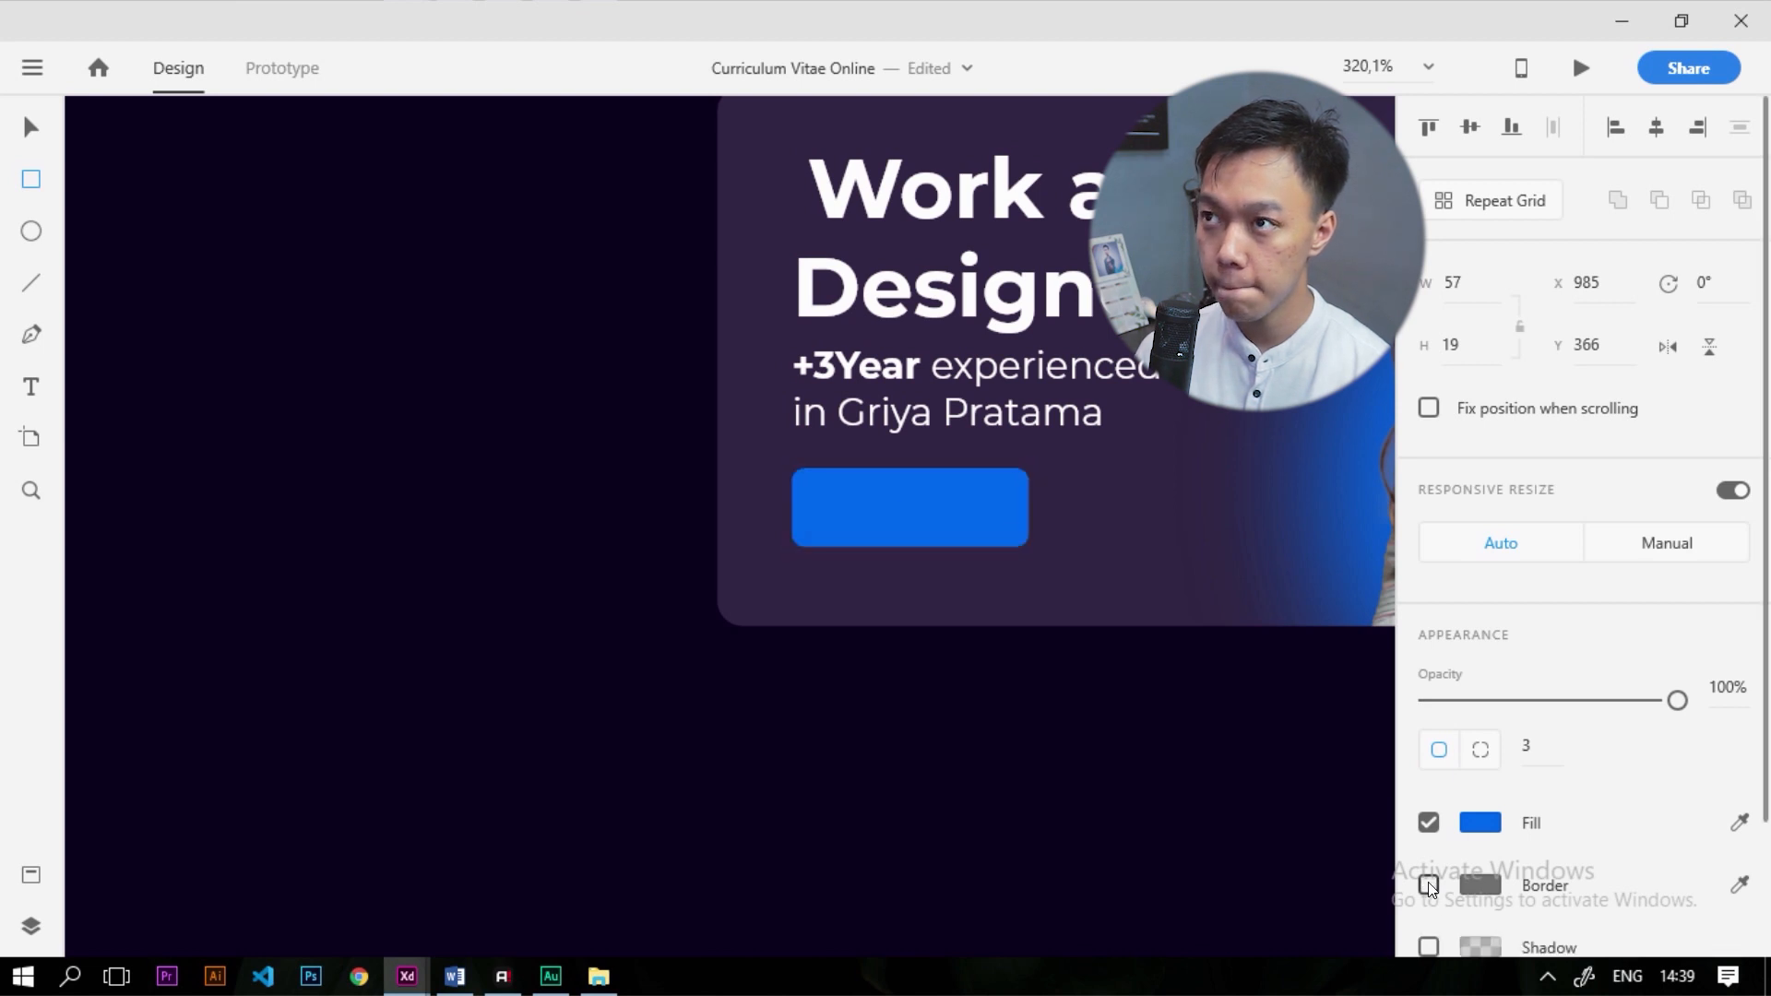
scroll(1035, 488, "up", 4)
left_click(24, 135)
left_click_drag(598, 516, 600, 489)
Alt-drag a copy of the experience text onto the button and bring it to the front
scroll(599, 489, "down", 3)
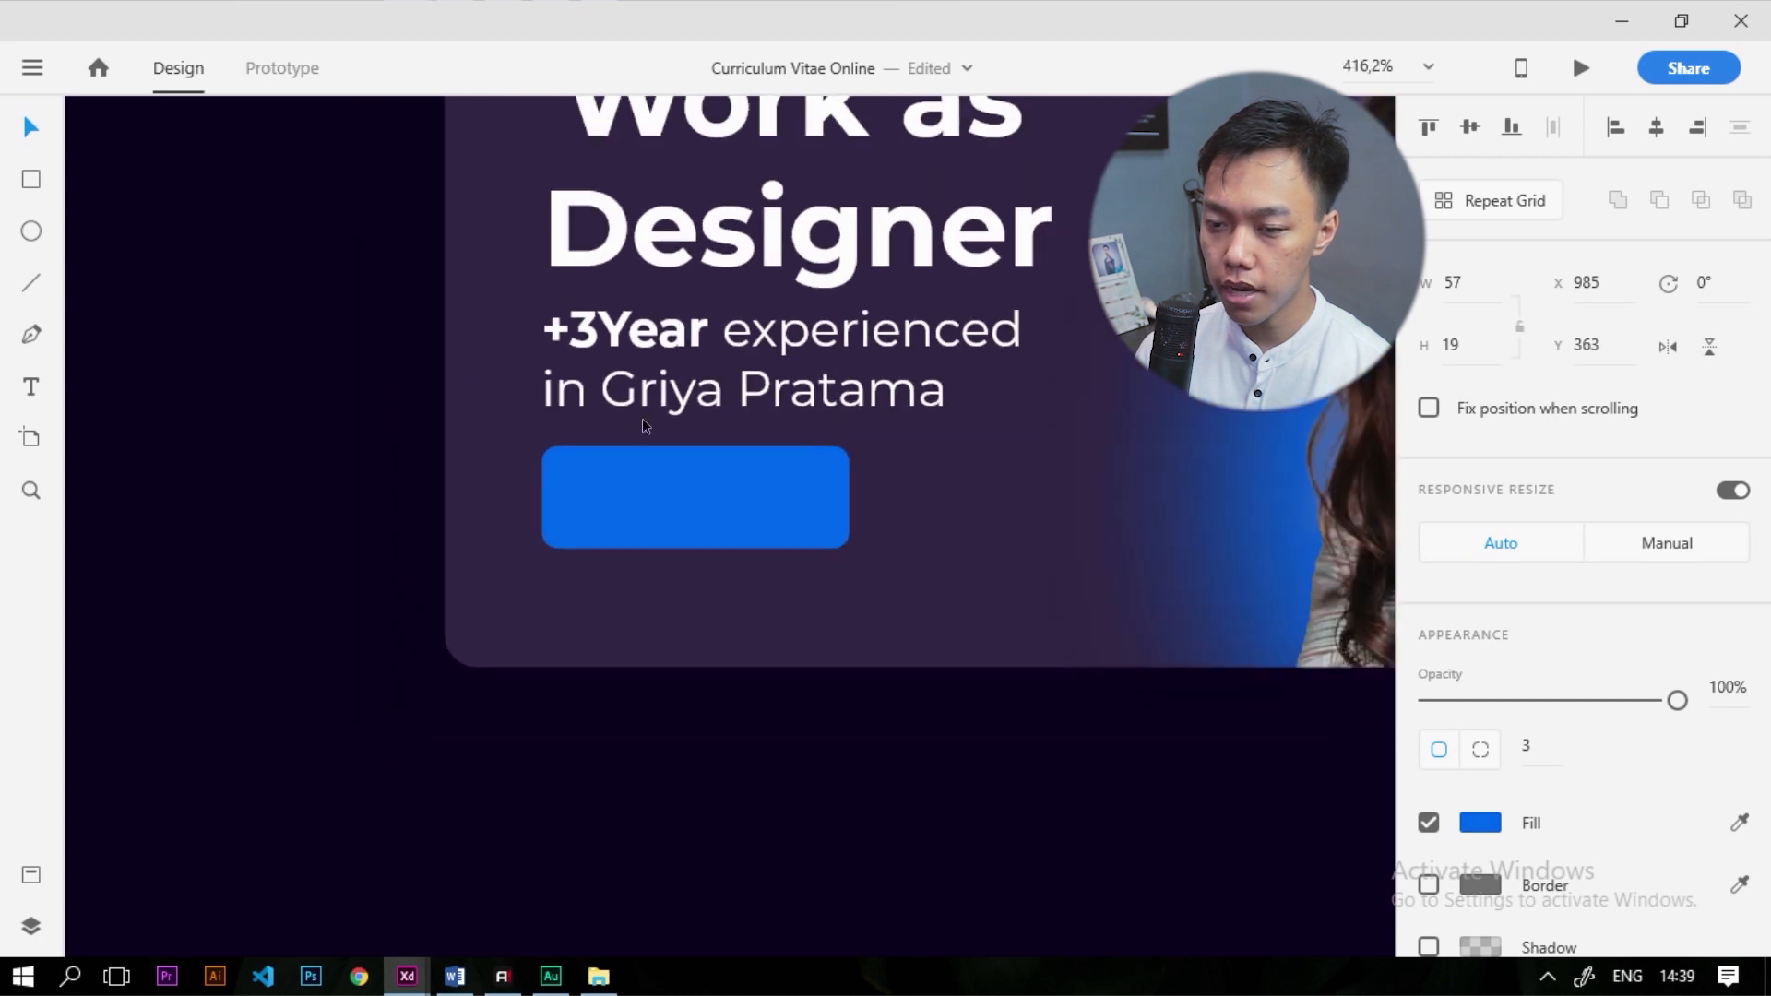
scroll(718, 428, "down", 3)
scroll(720, 339, "up", 4)
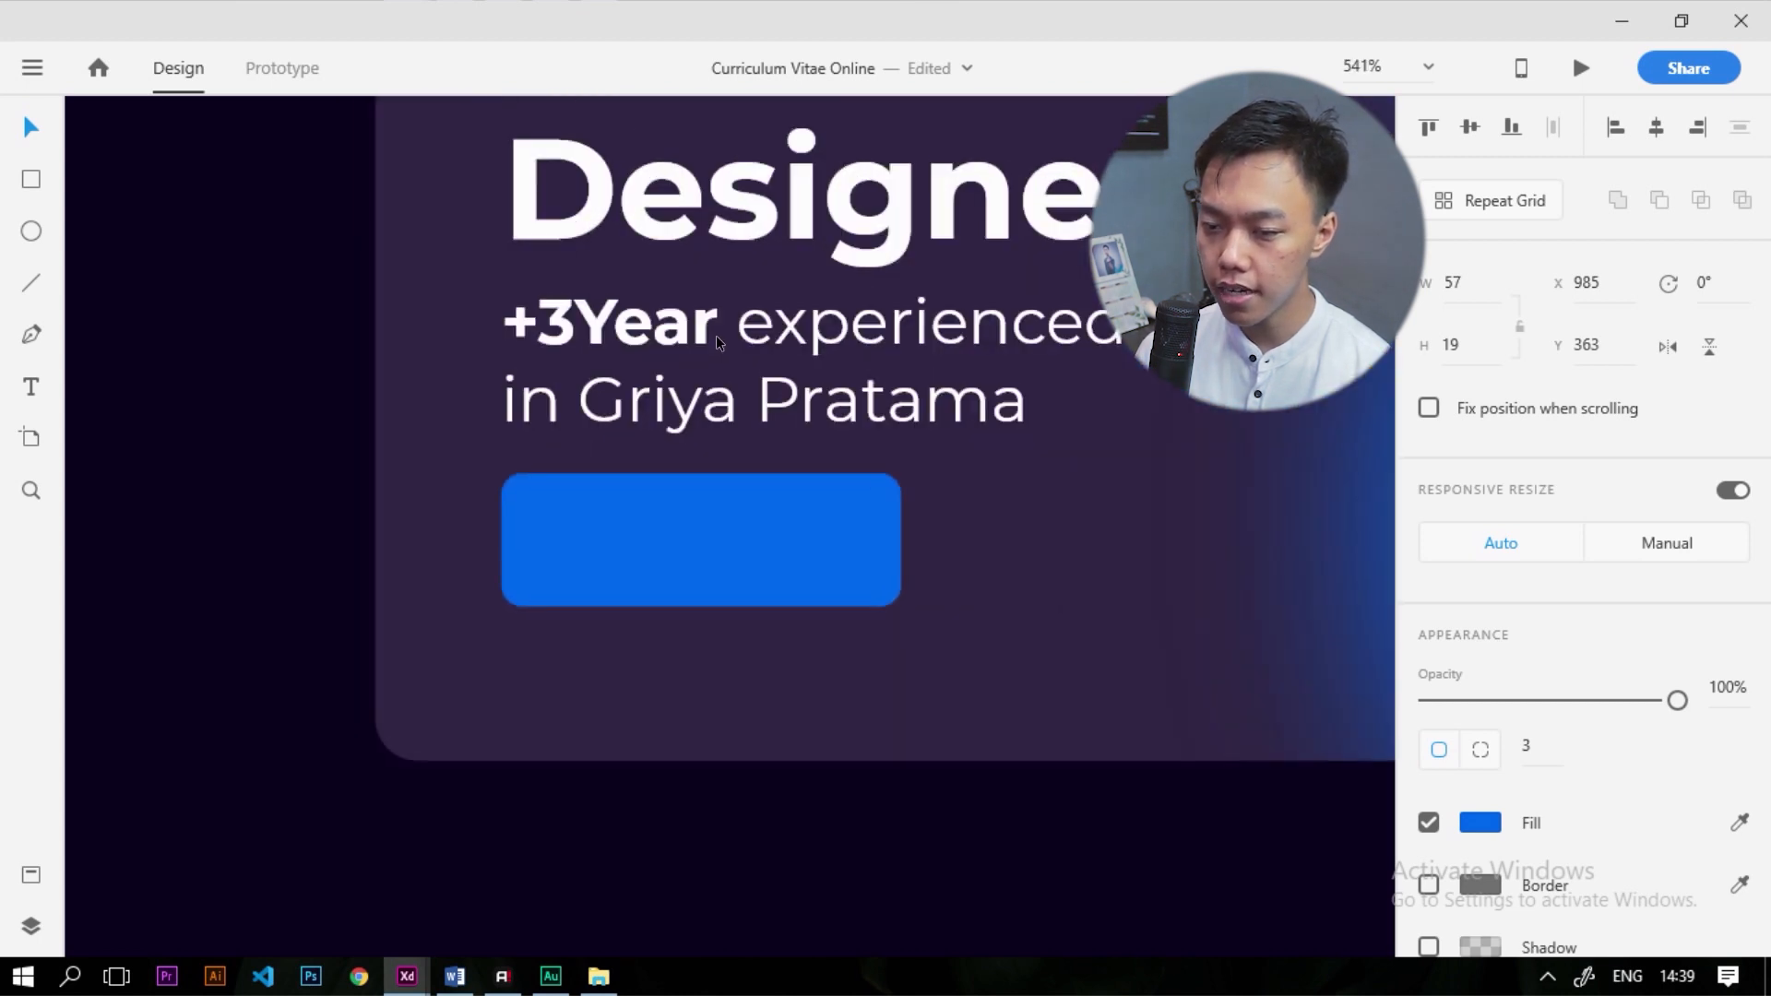
left_click(719, 340)
left_click_drag(681, 369, 688, 533)
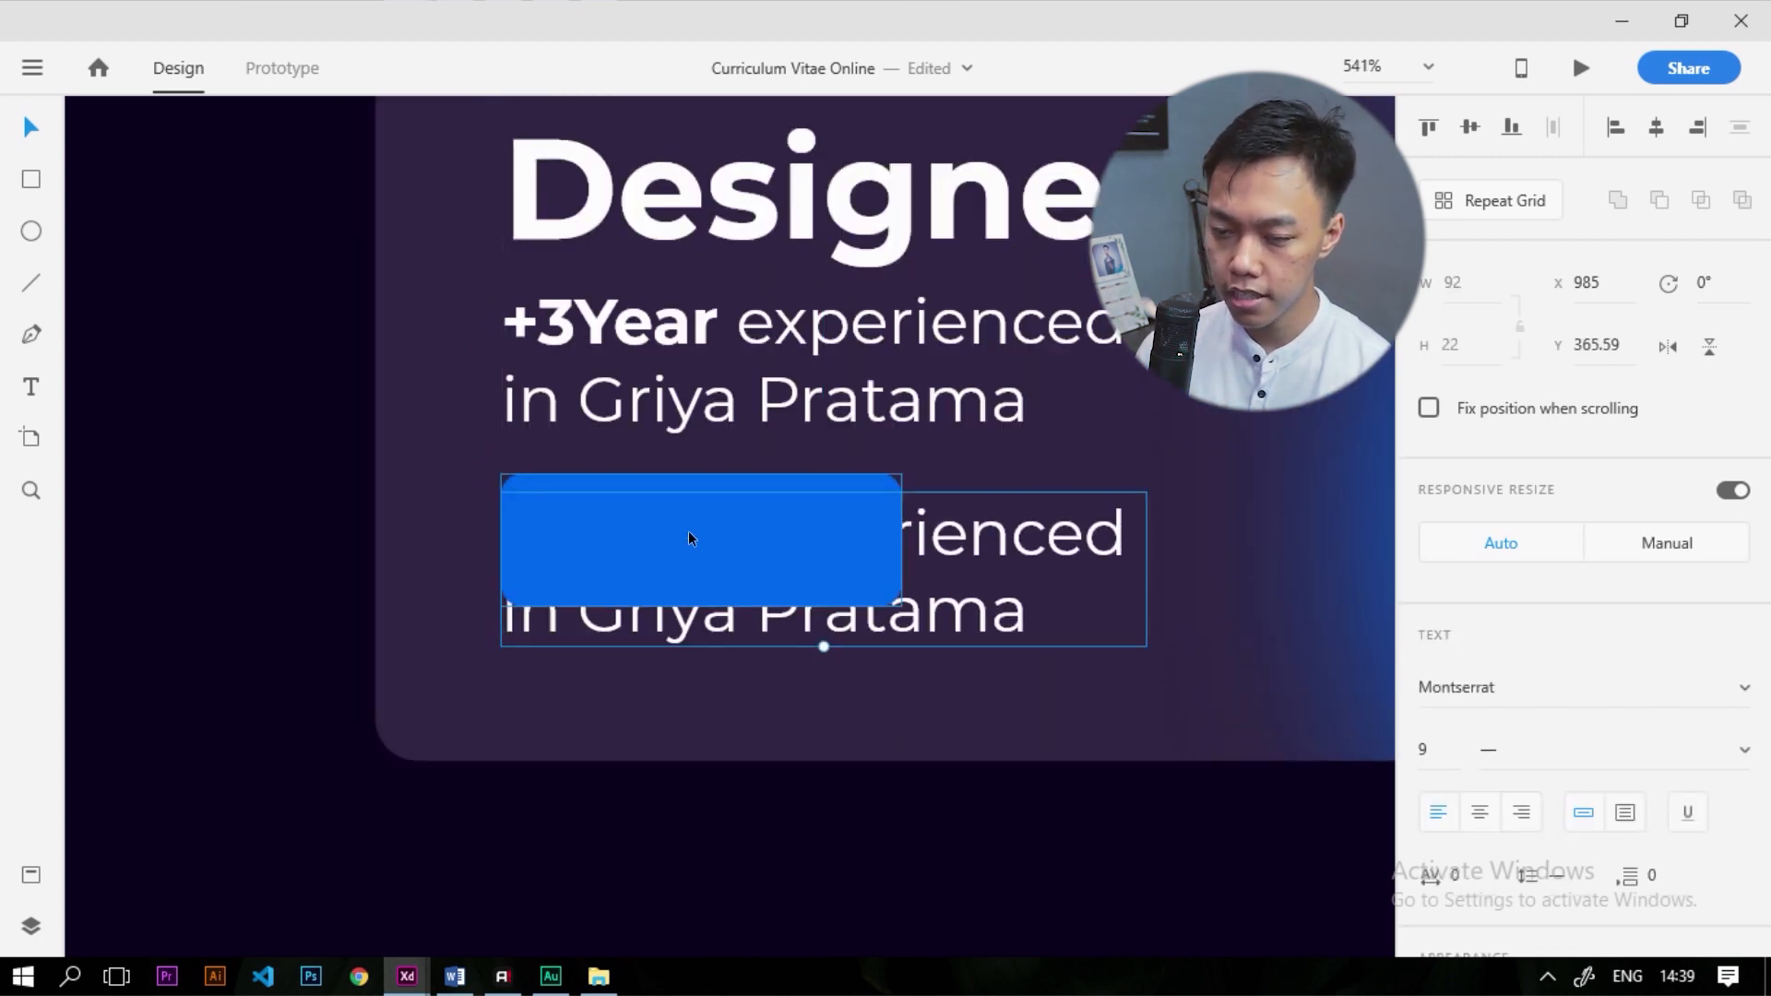
right_click(1026, 554)
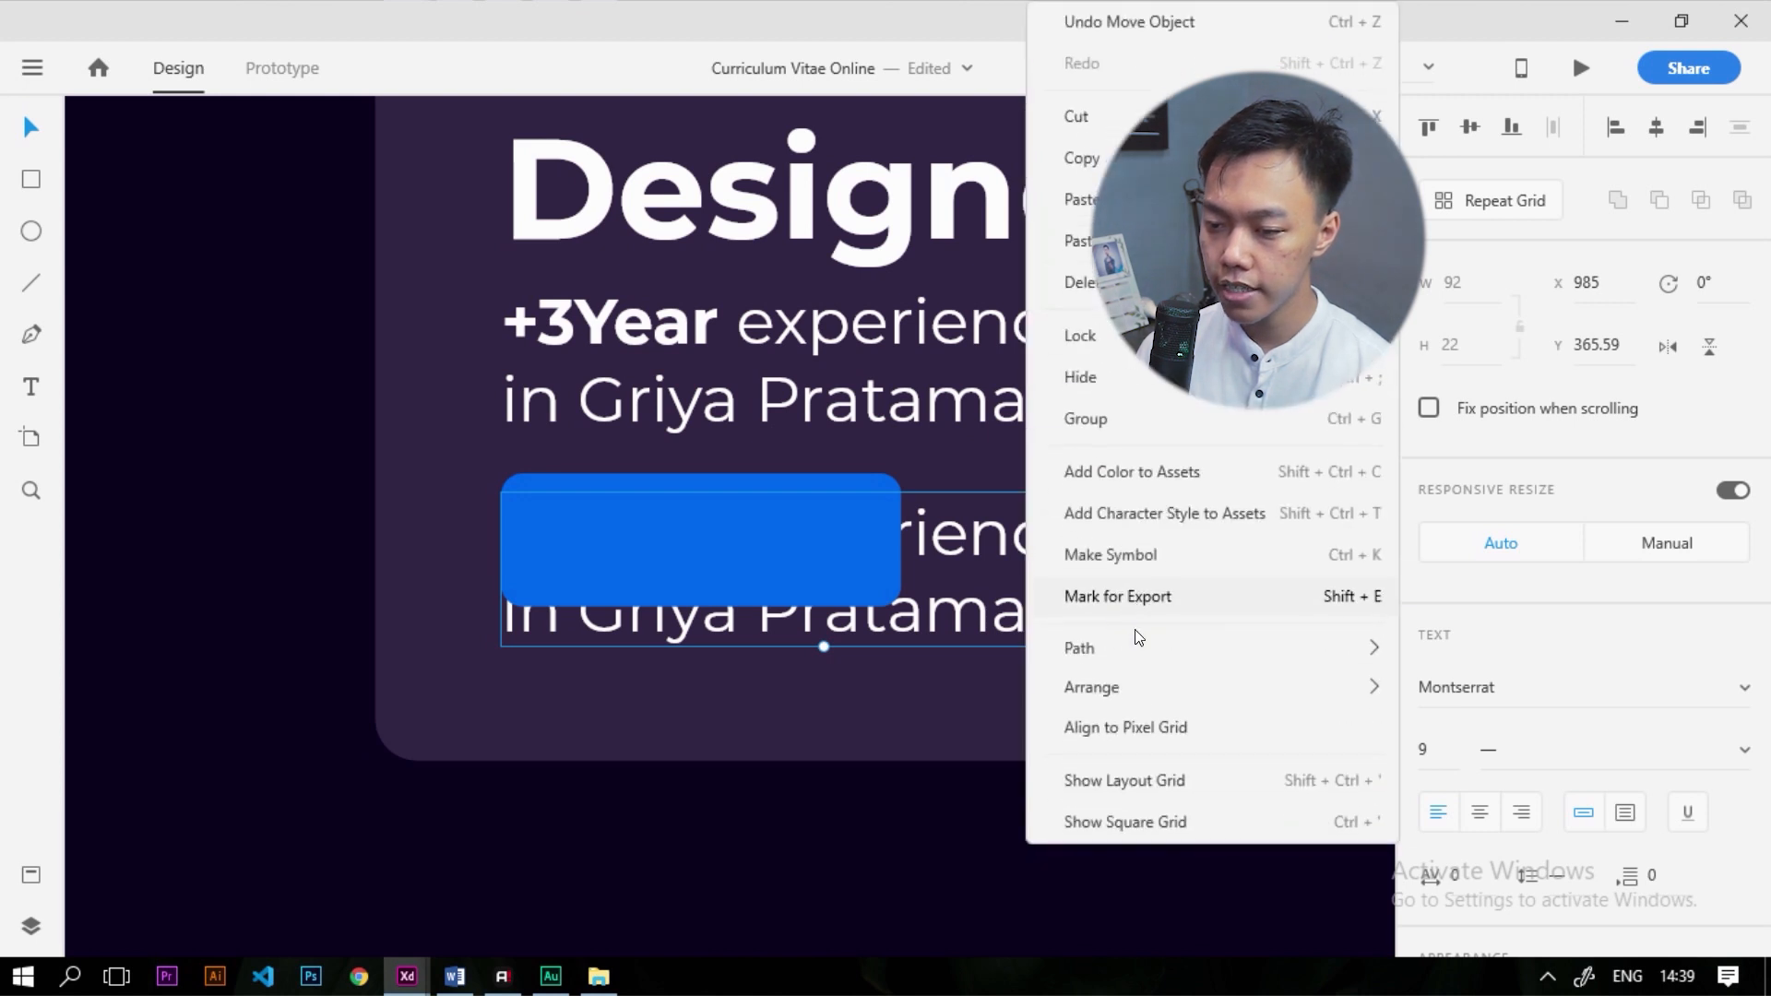
mouse_move(1144, 696)
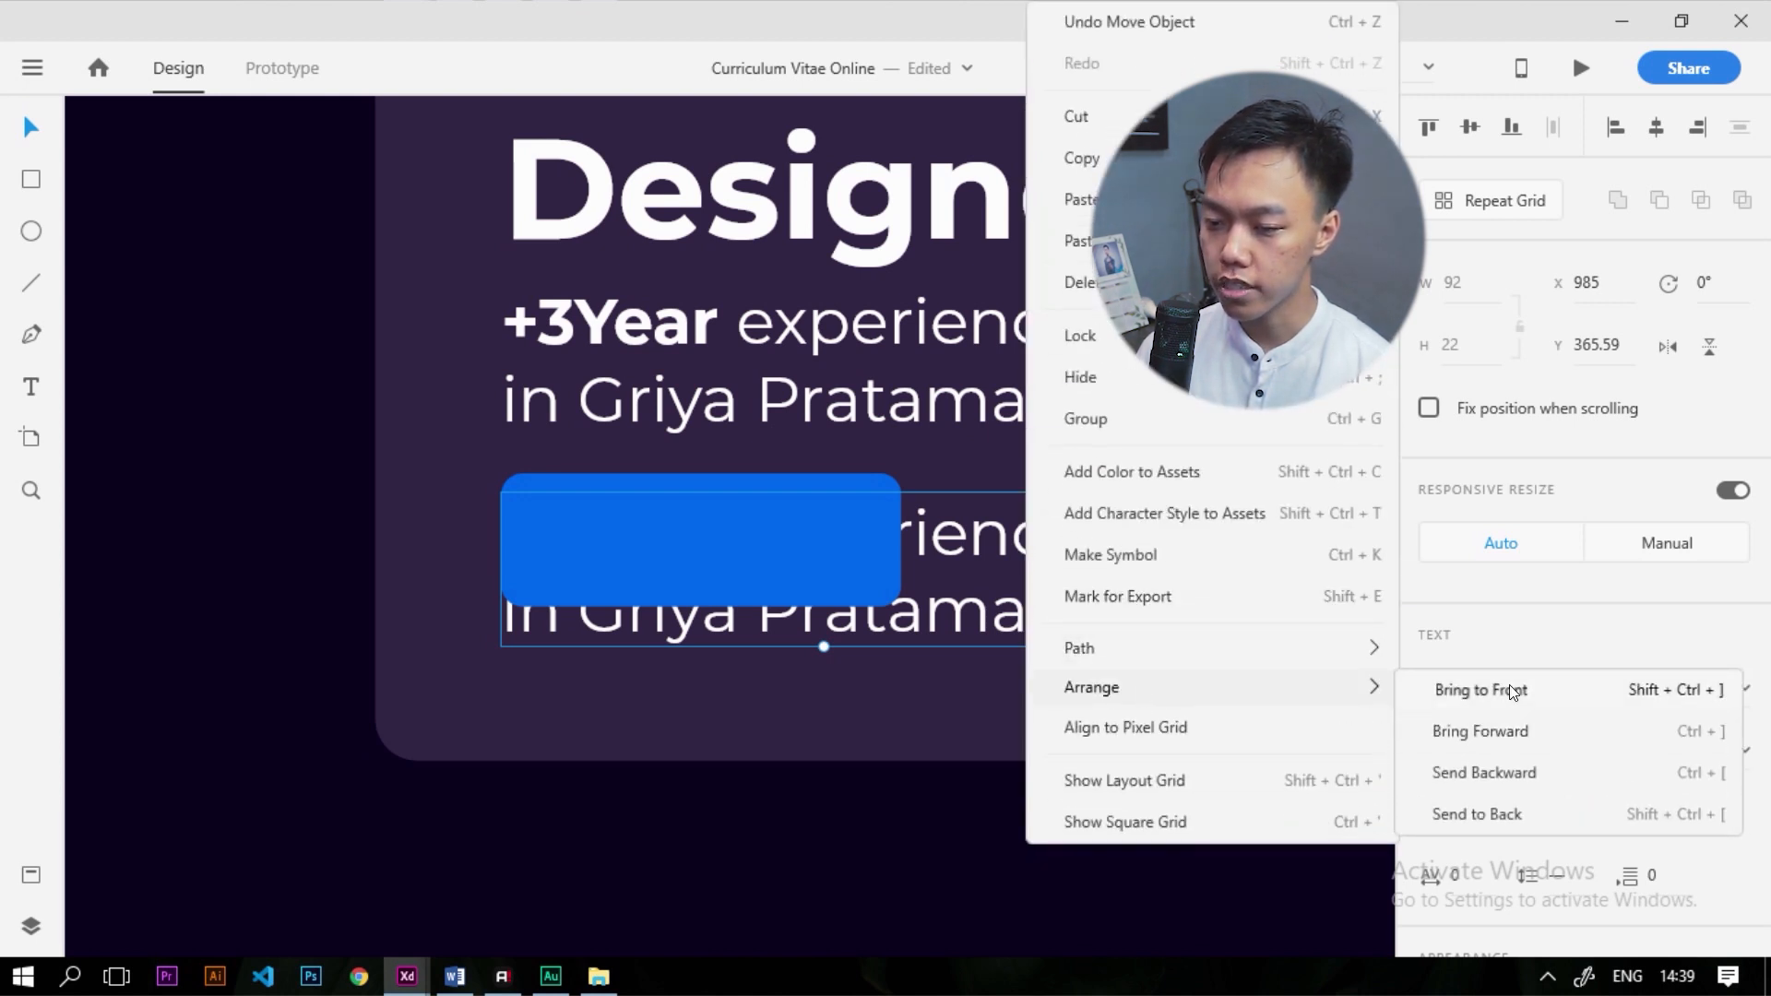
left_click(1511, 691)
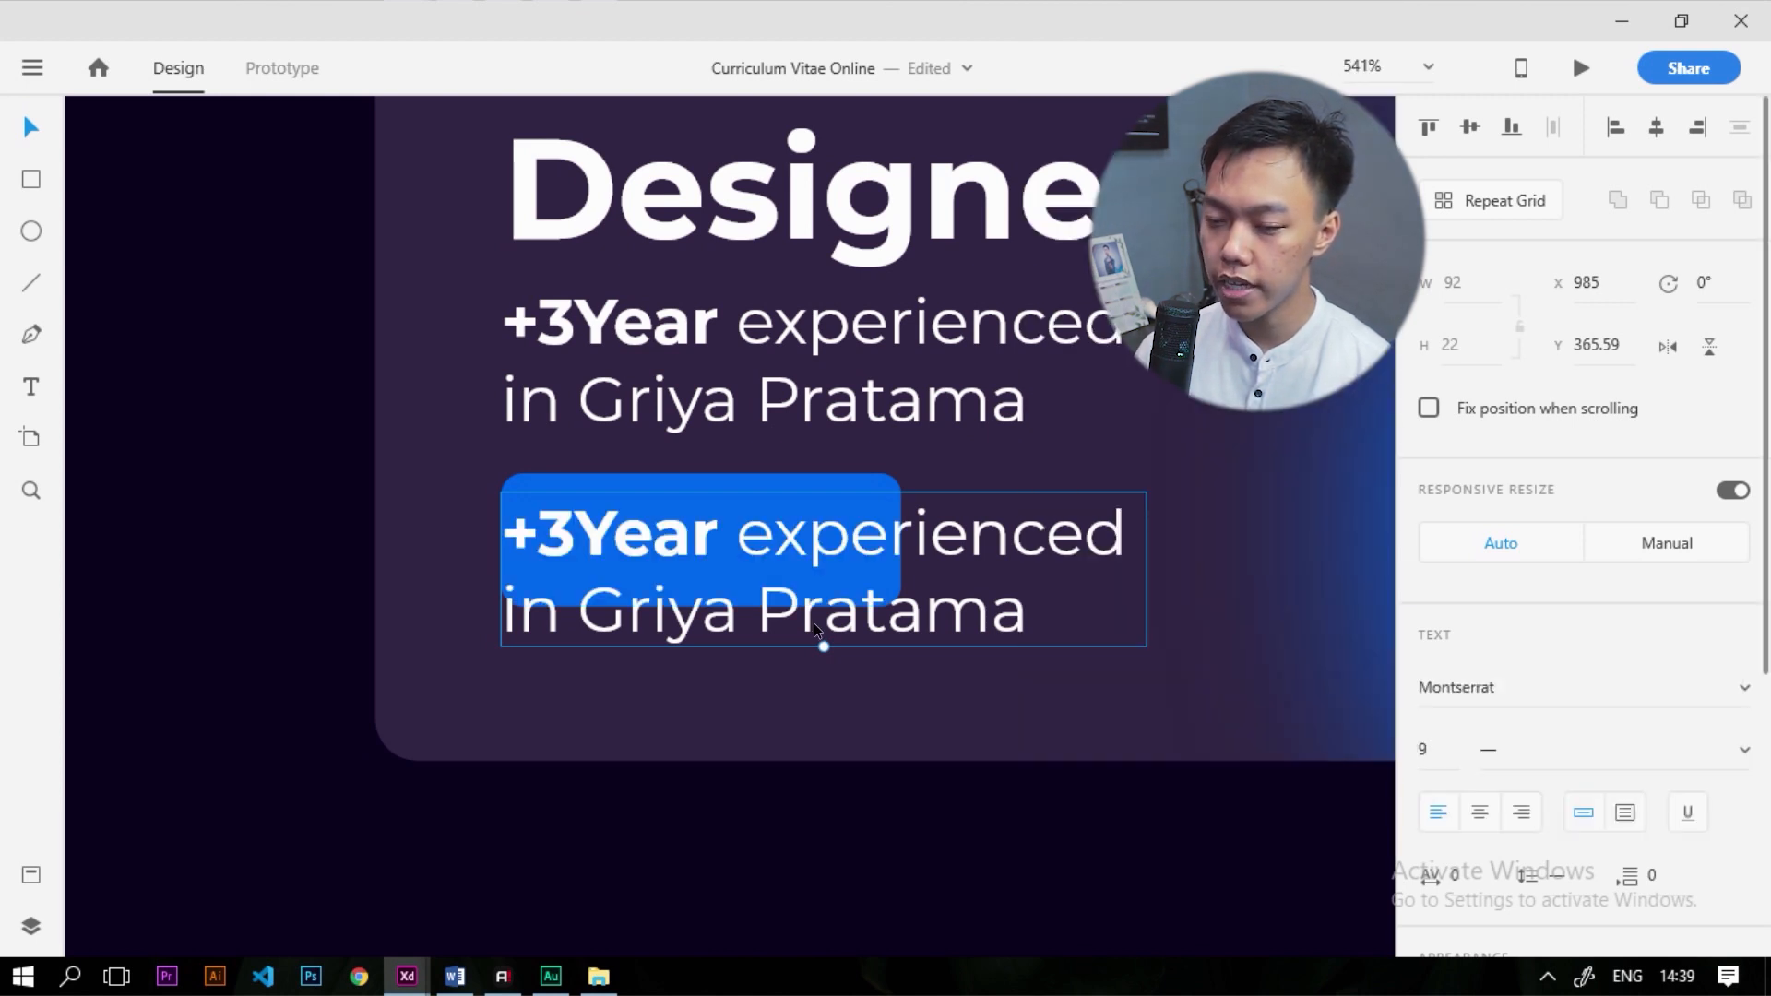
Retype the copied text as 'Details' and centre it inside the blue button
double_click(924, 533)
type("Details")
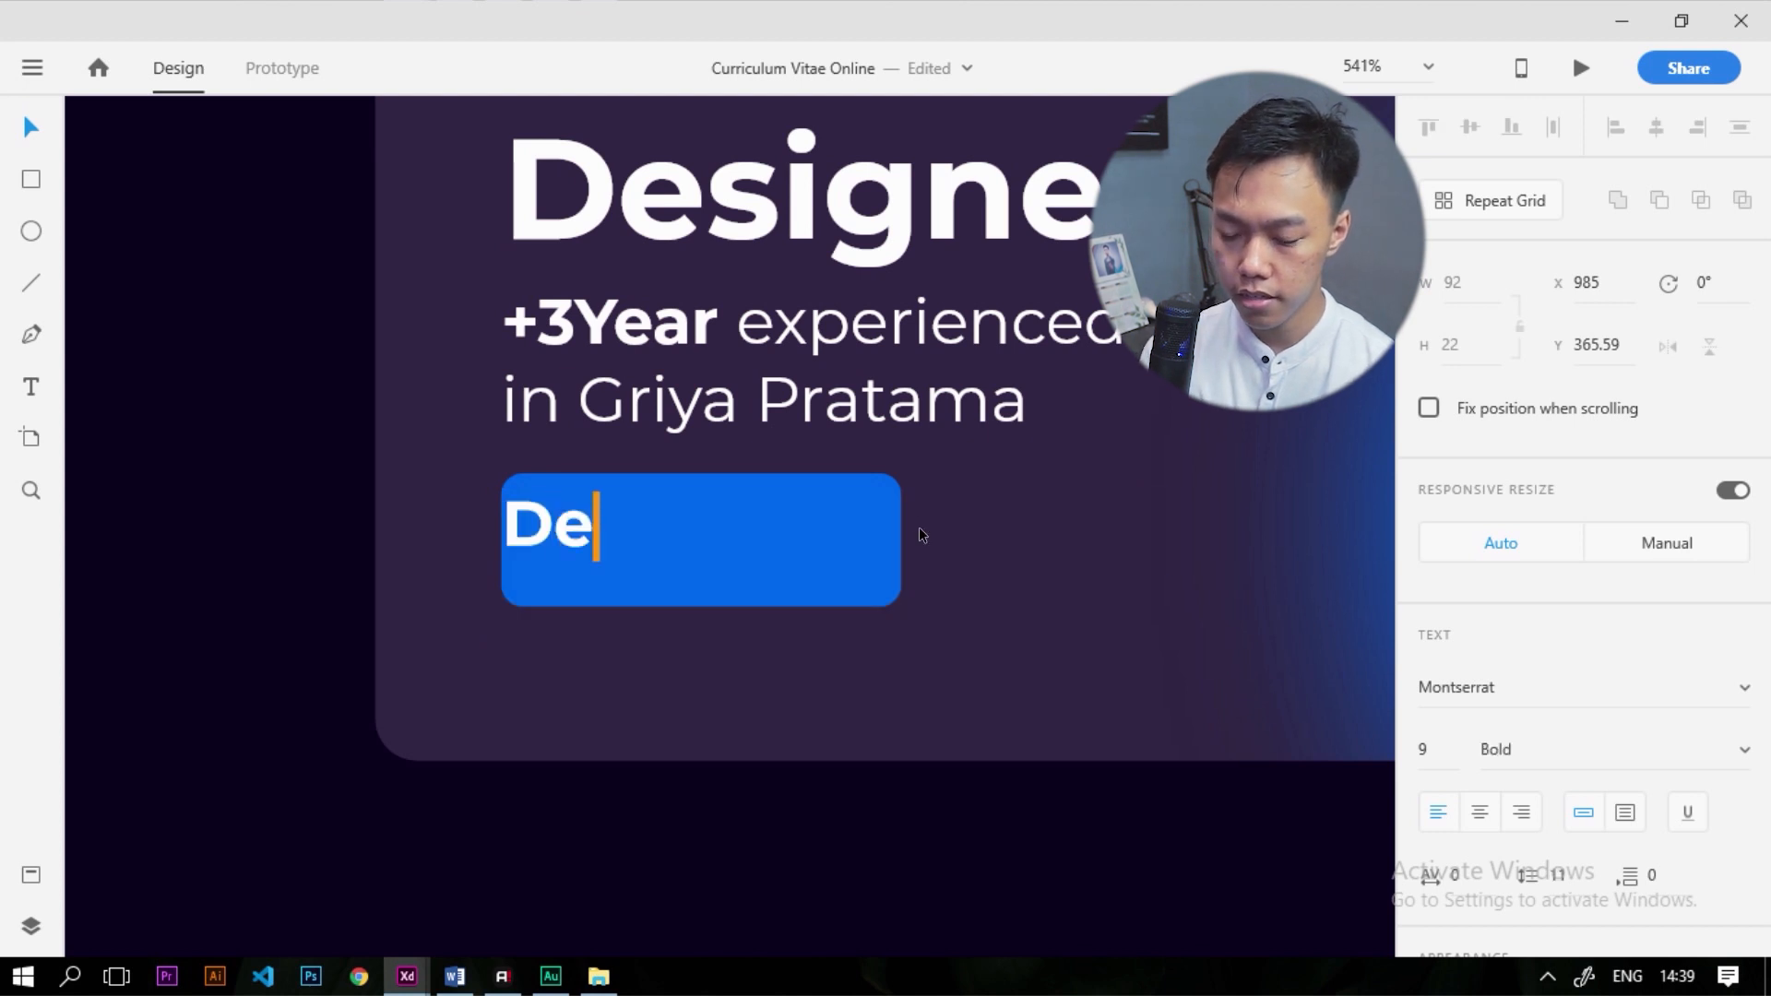
key("Escape")
left_click_drag(631, 530, 736, 550)
key("Left")
key("Left")
key("Up")
key("Left")
Make the blue button slightly shorter and narrower to fit the label
left_click(812, 580)
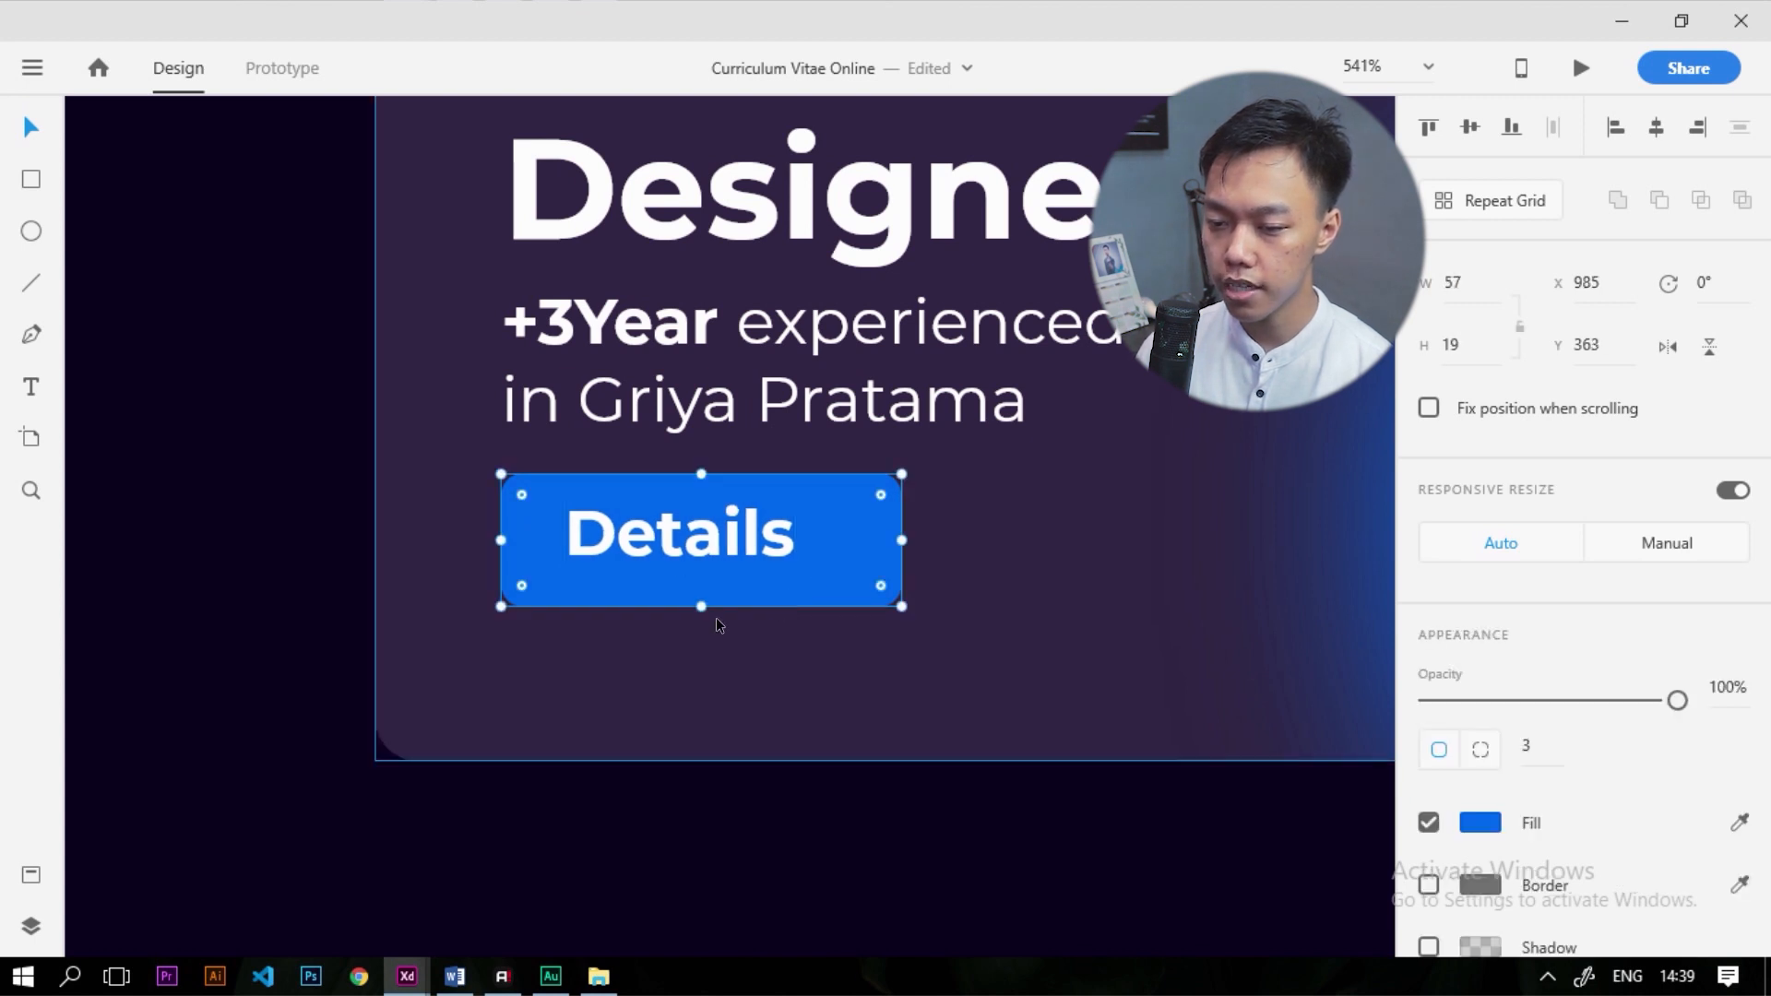
left_click_drag(697, 606, 693, 583)
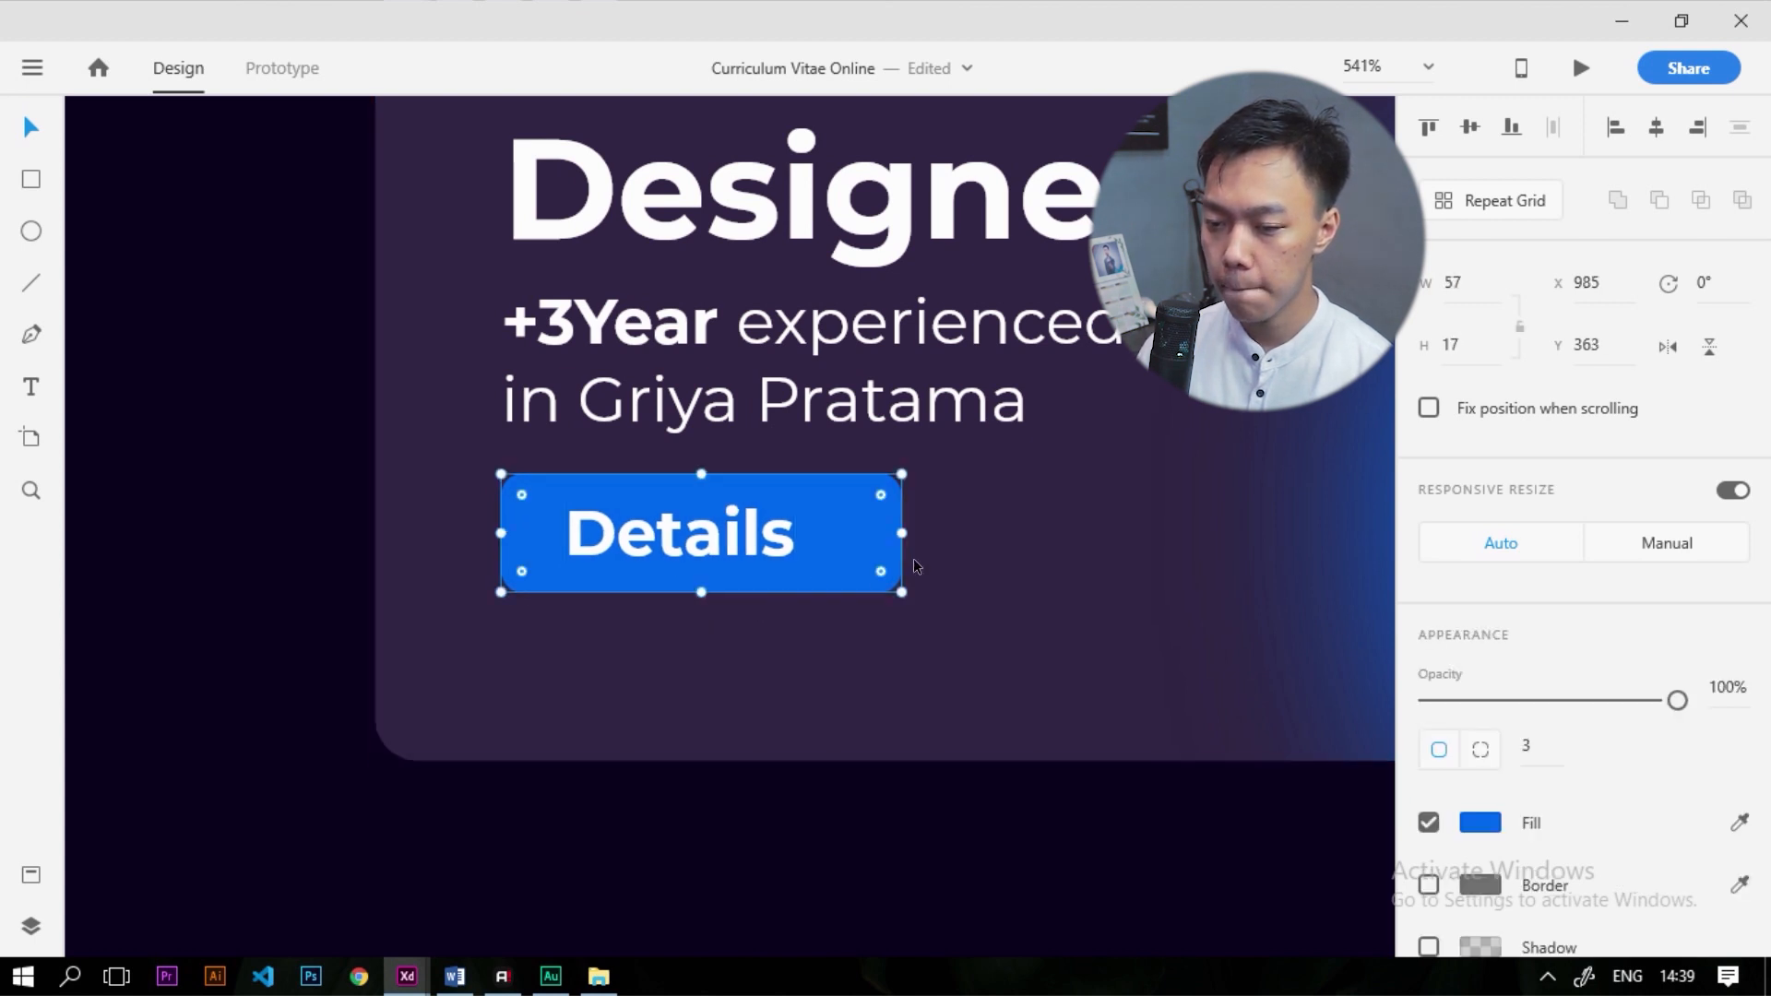
left_click_drag(901, 538, 748, 547)
scroll(777, 563, "down", 8)
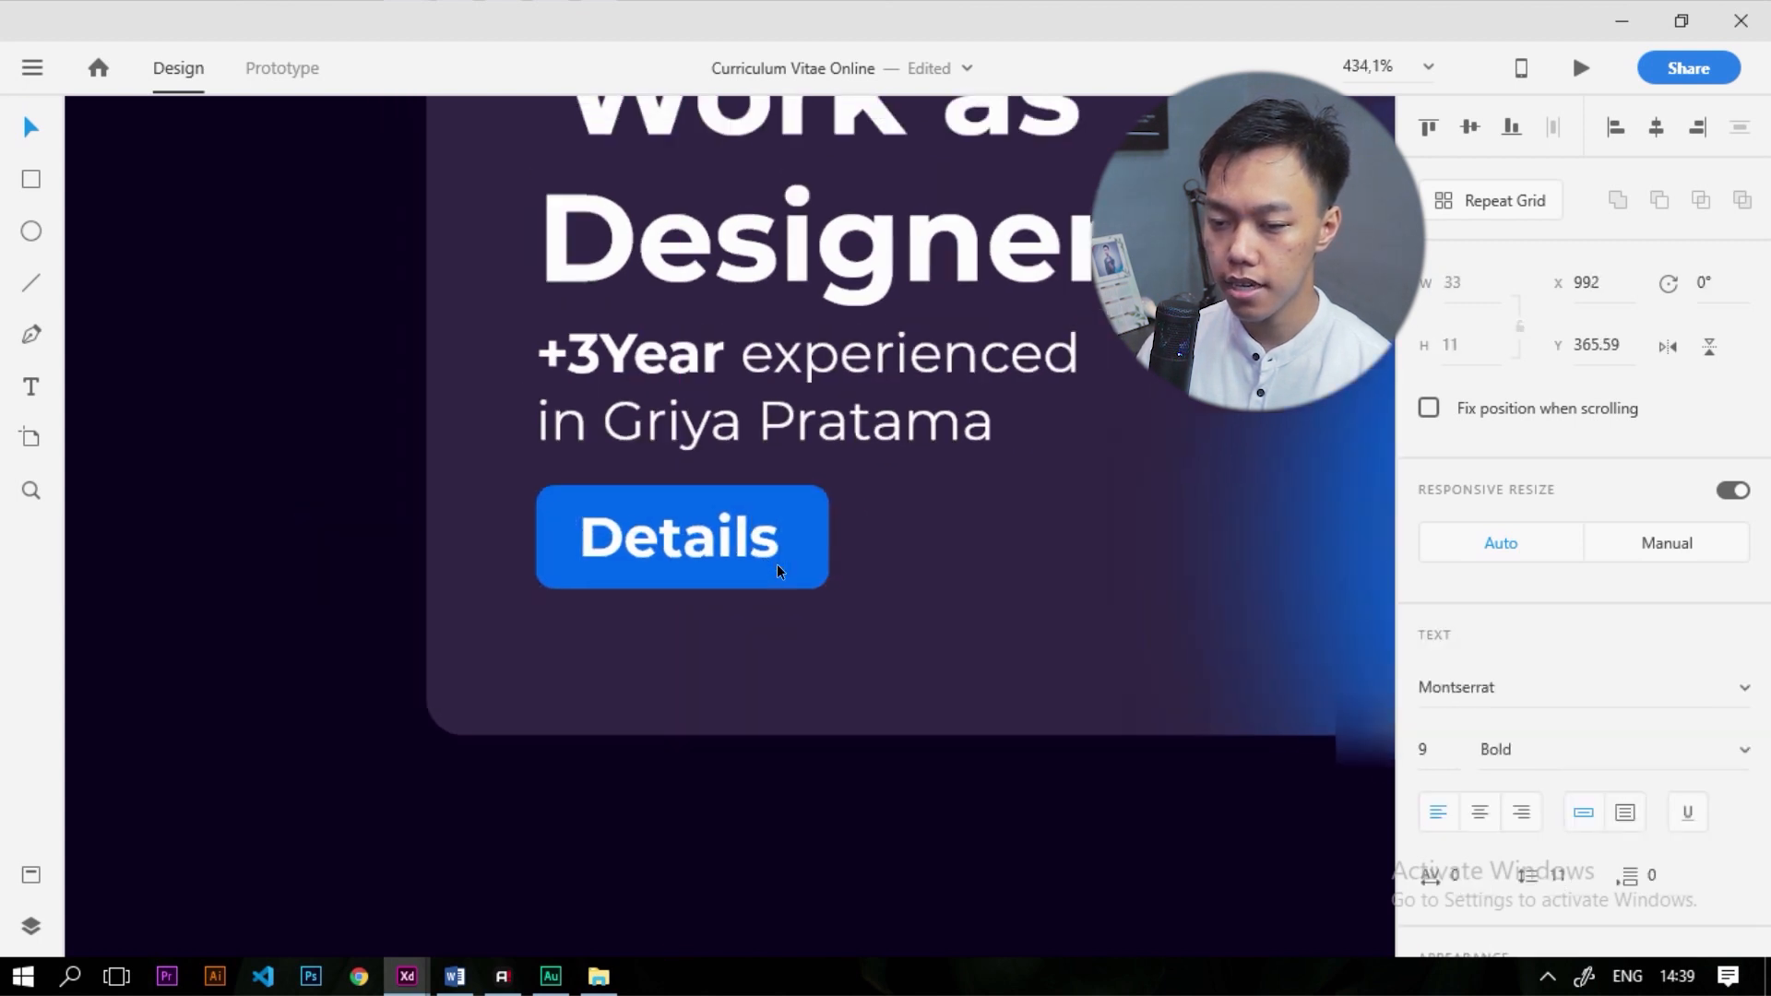
scroll(631, 572, "down", 6)
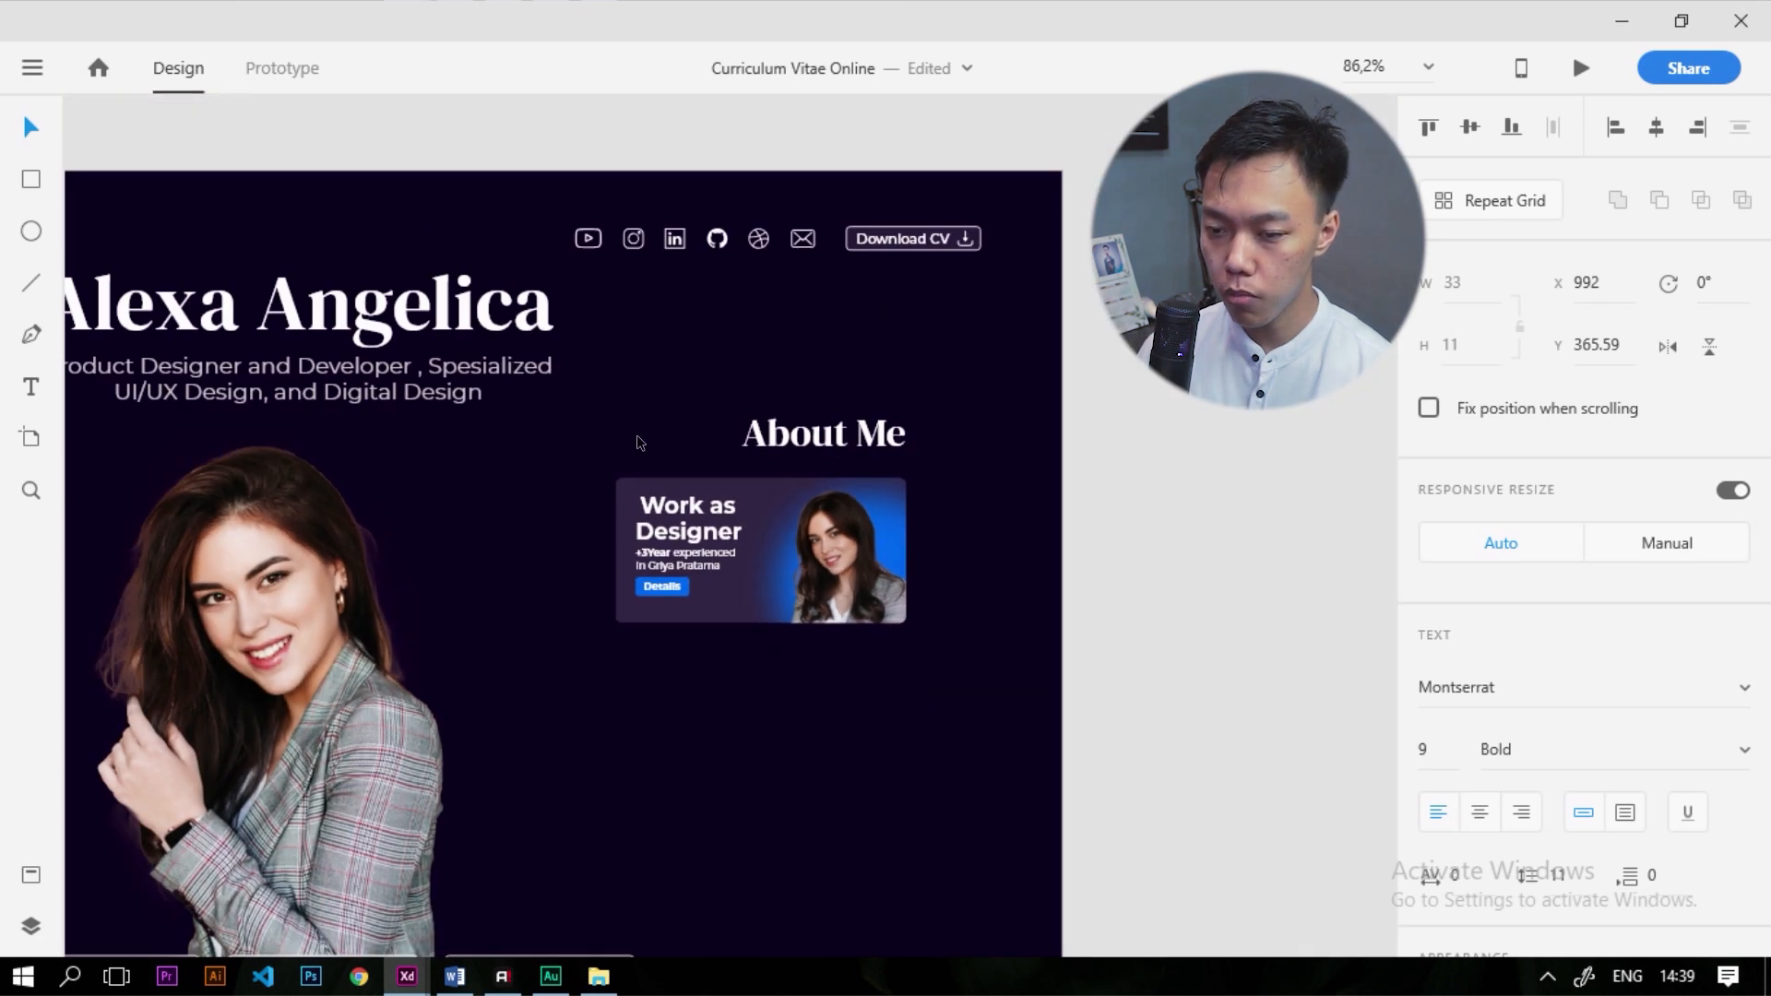
scroll(636, 435, "up", 6)
Select the card's text block and move it down a little
left_click_drag(726, 809, 550, 380)
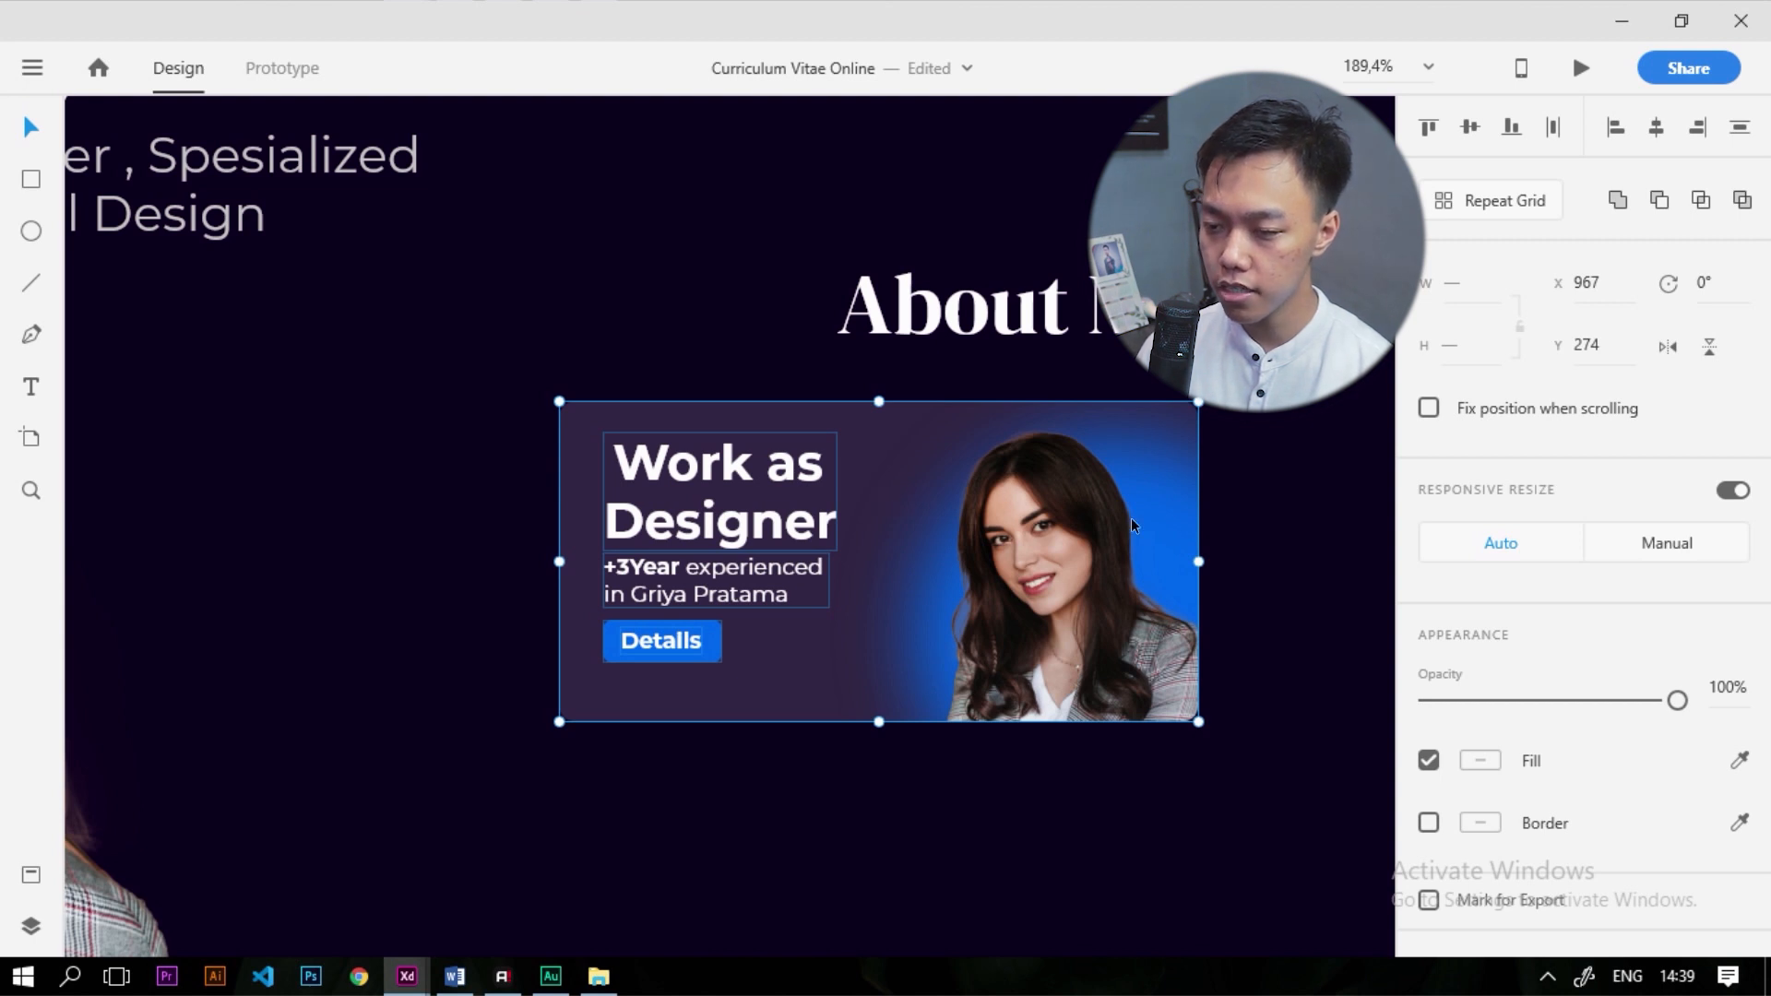
scroll(823, 606, "up", 3)
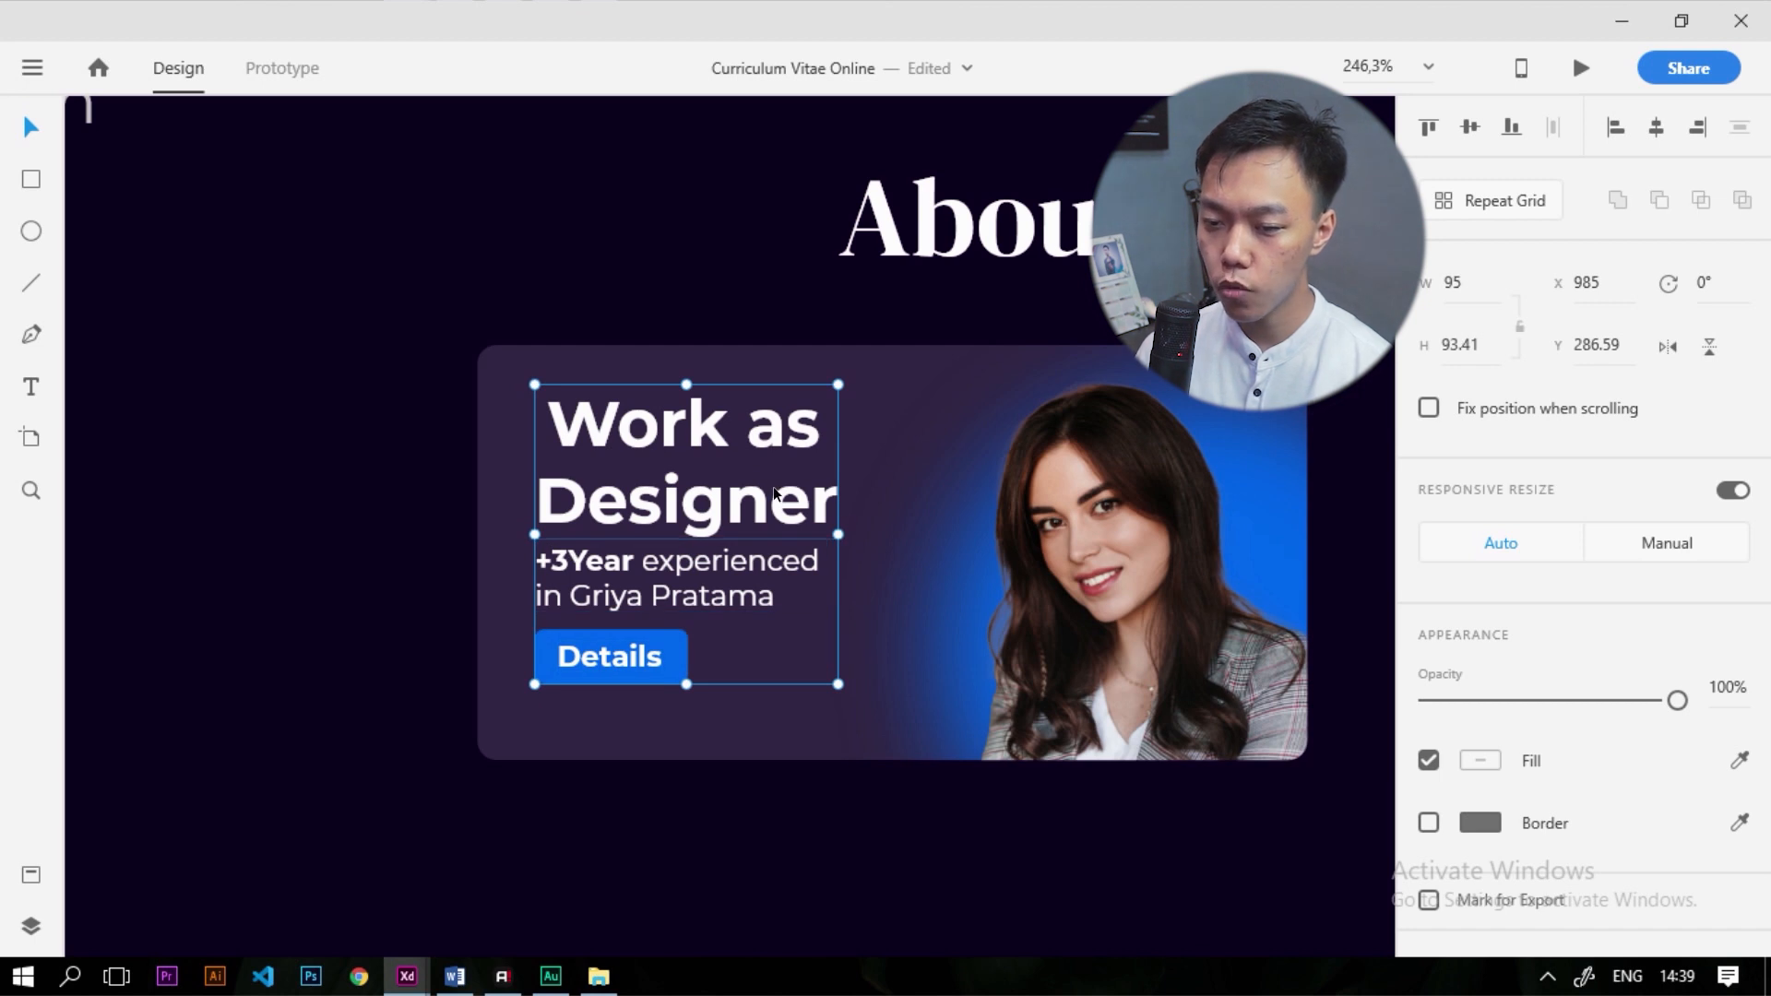
left_click_drag(703, 433, 703, 448)
scroll(544, 518, "down", 2)
scroll(740, 468, "up", 4)
left_click_drag(616, 413, 601, 407)
scroll(640, 435, "down", 4)
Marquee-select the whole Work as Designer card and drag it up to snap under About Me
left_click(705, 795)
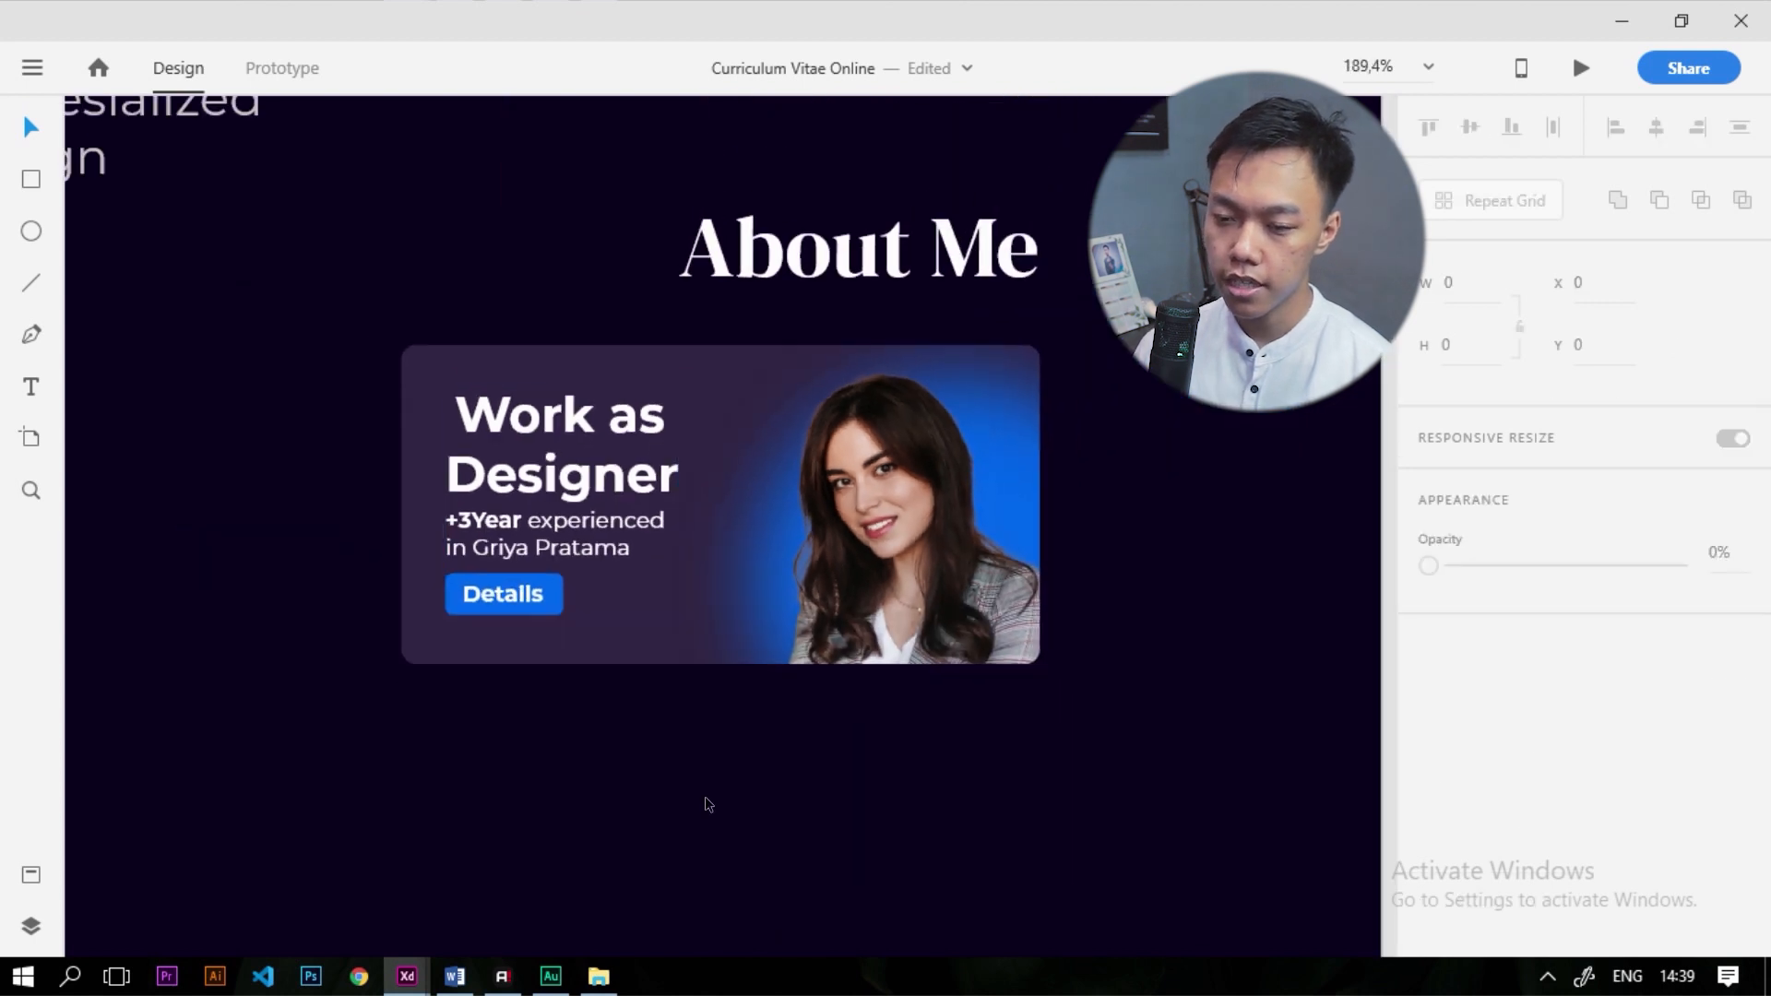
scroll(663, 589, "up", 3)
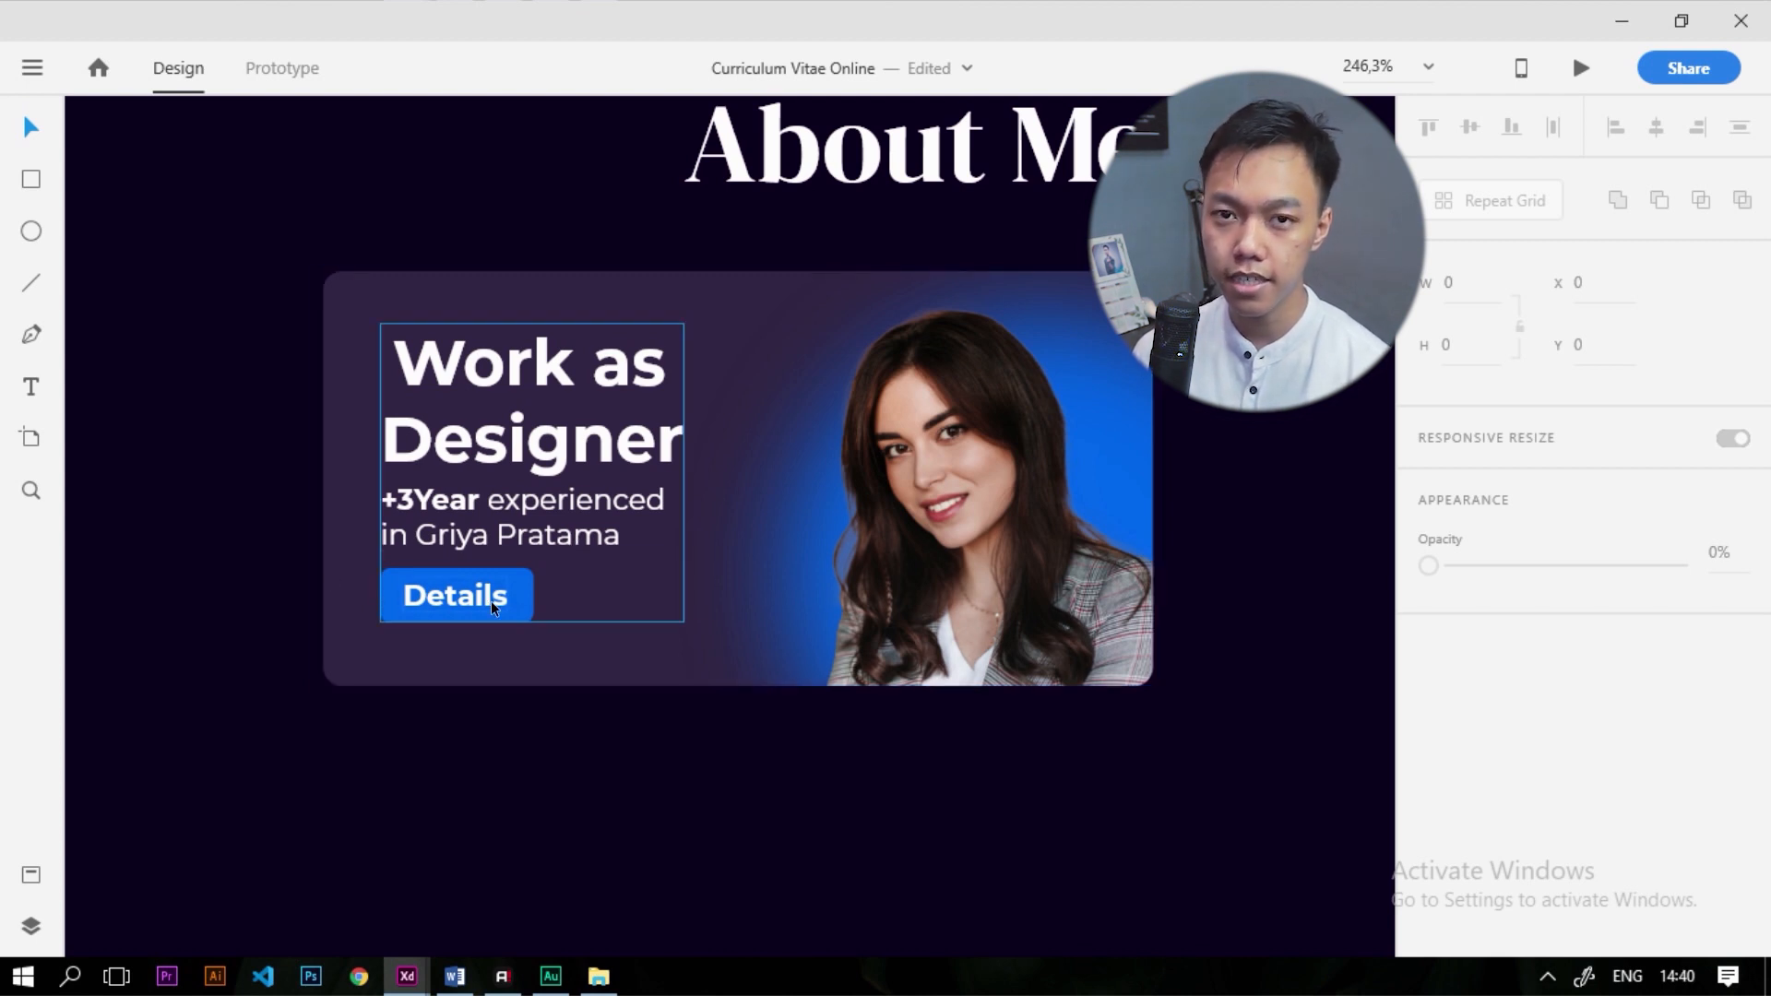
scroll(490, 600, "down", 3)
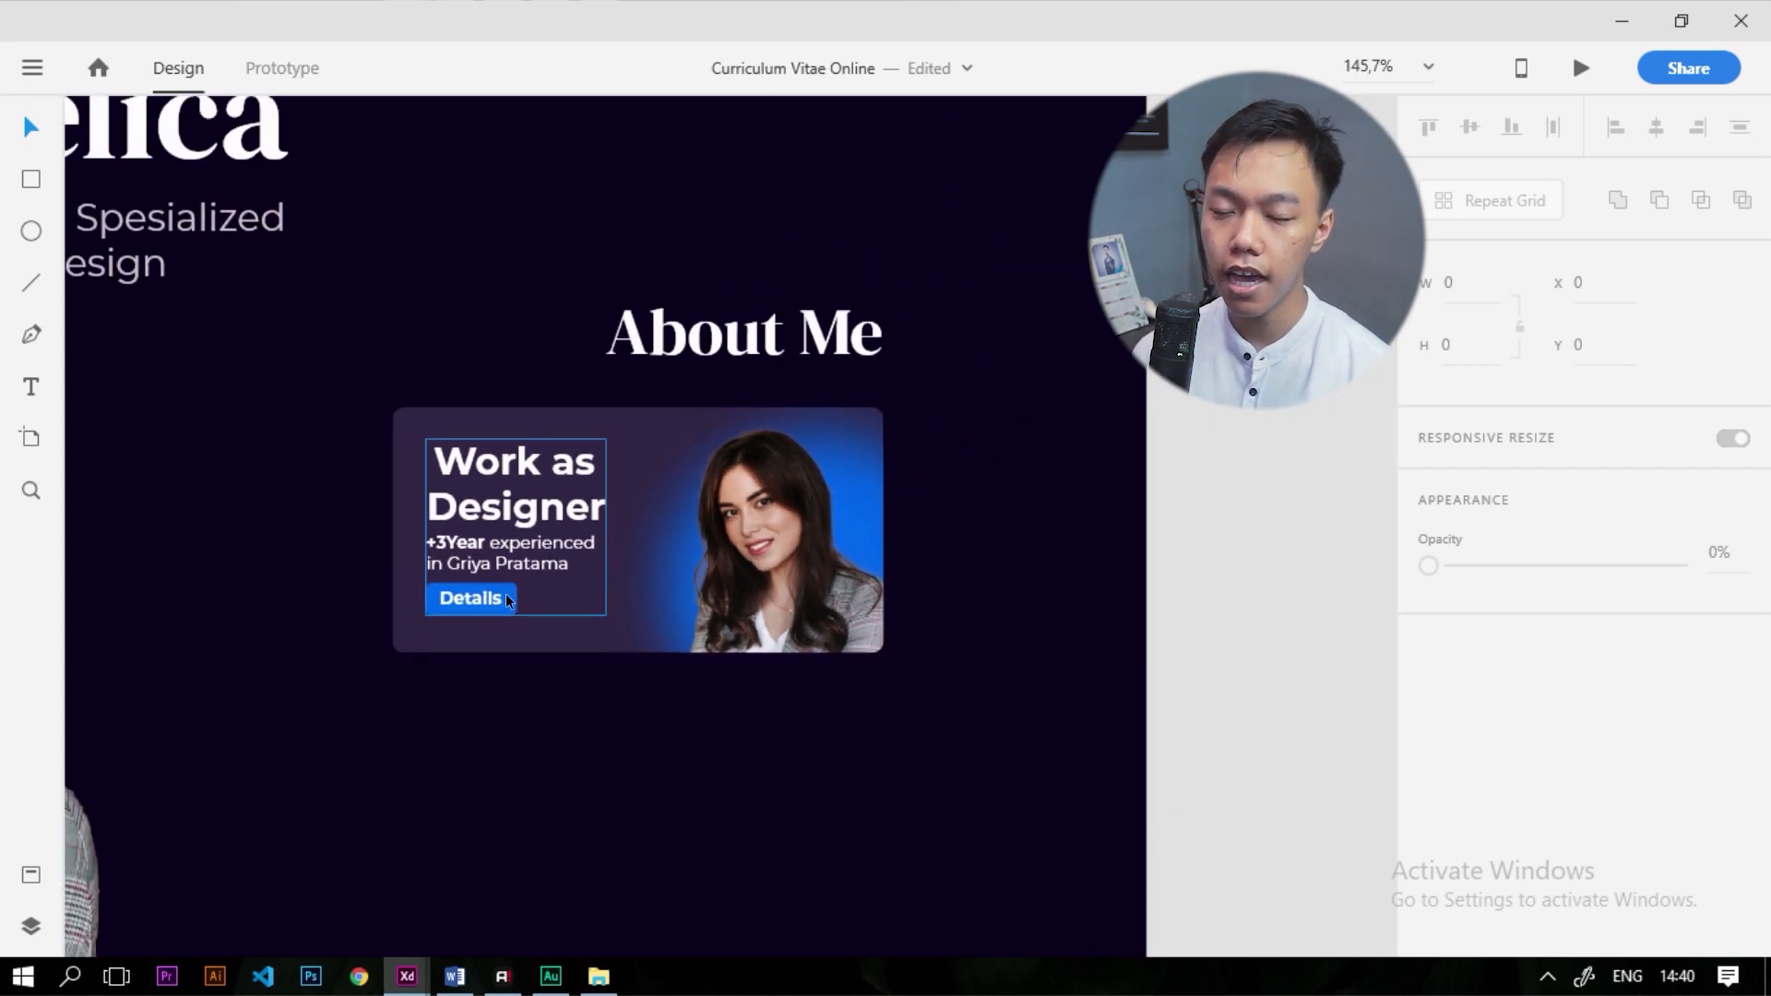
scroll(524, 540, "up", 1)
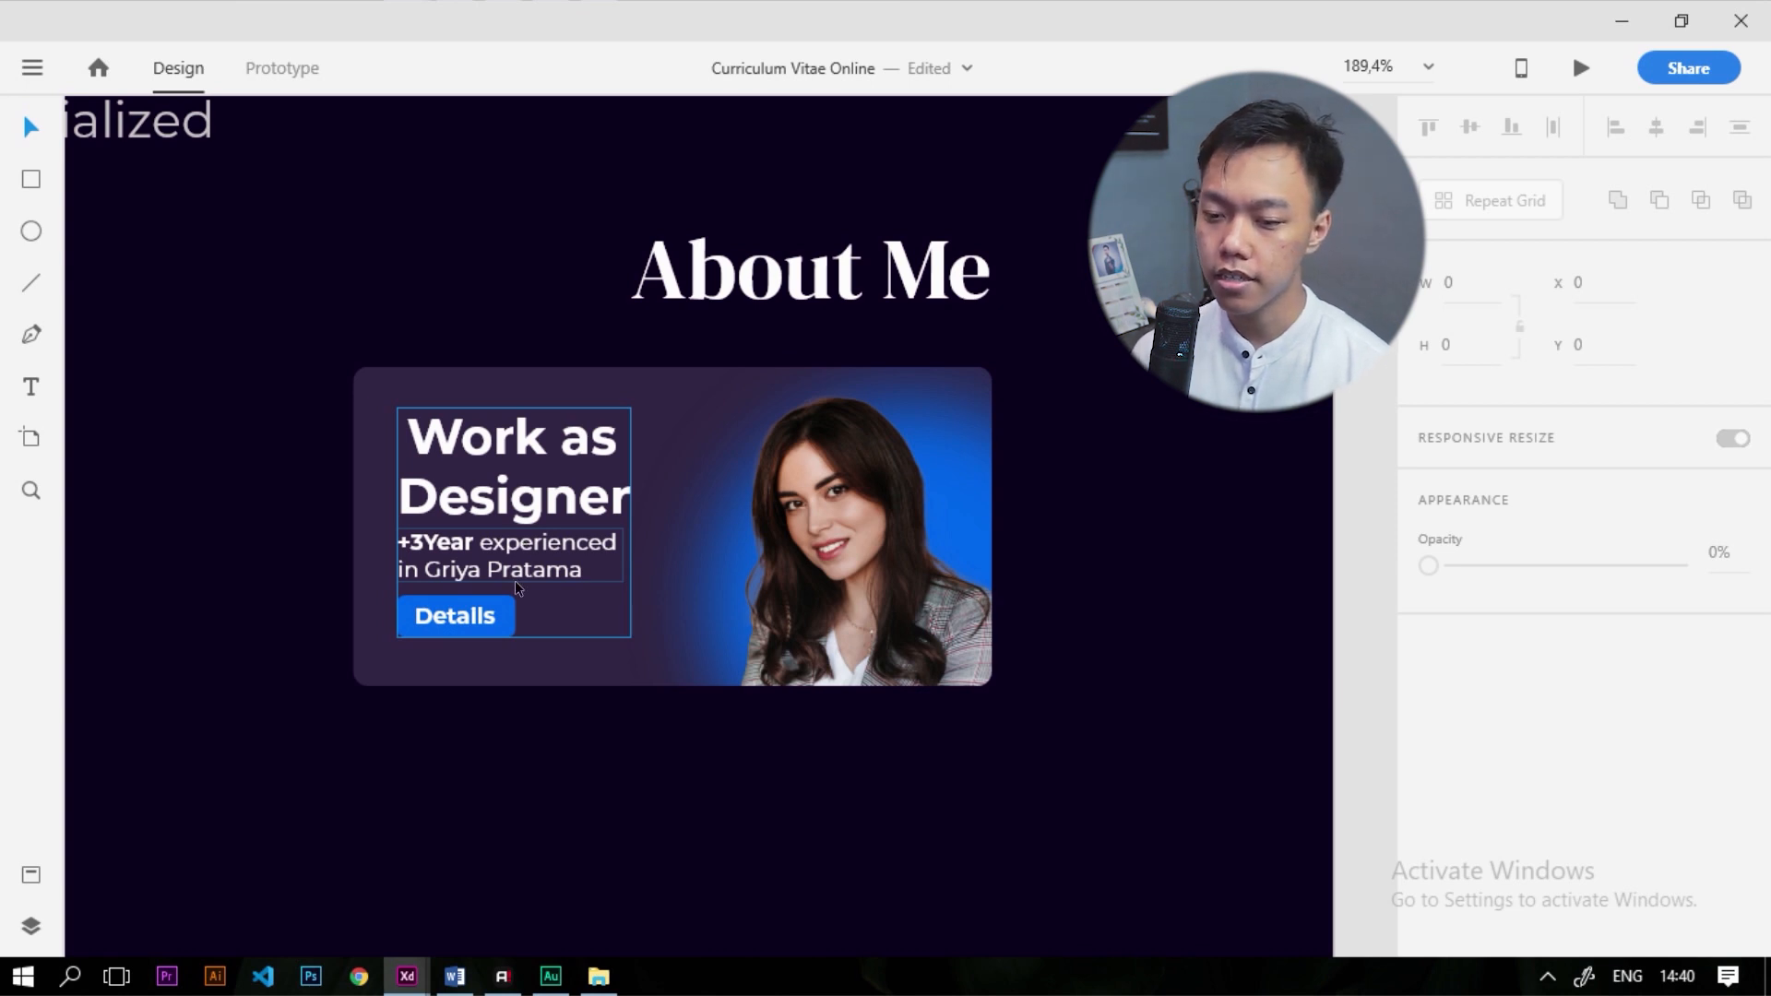
scroll(515, 579, "up", 2)
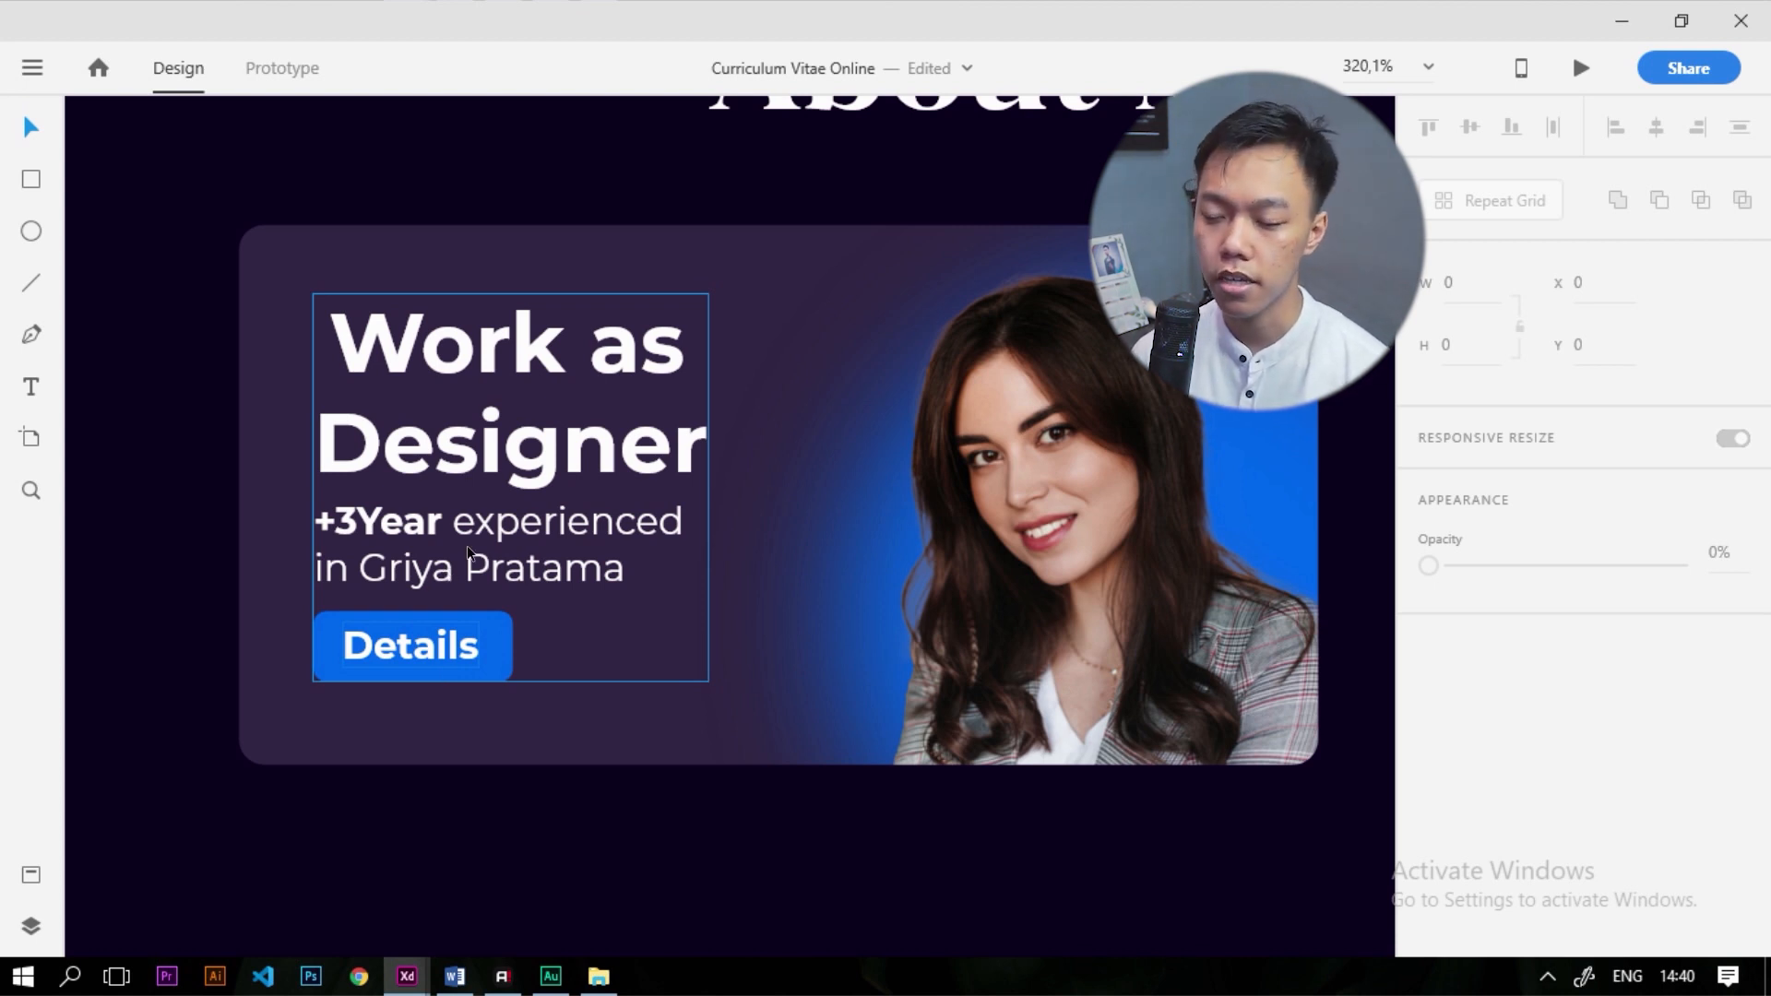
scroll(553, 474, "down", 5)
scroll(745, 469, "up", 2)
left_click_drag(1226, 738, 498, 434)
left_click_drag(683, 523, 675, 480)
left_click(1147, 561)
scroll(864, 479, "down", 3)
scroll(959, 428, "up", 2)
Duplicate the About Me heading below the card as 'Education', then copy the experience text beneath it
left_click_drag(960, 428, 995, 677)
double_click(995, 678)
type("Education")
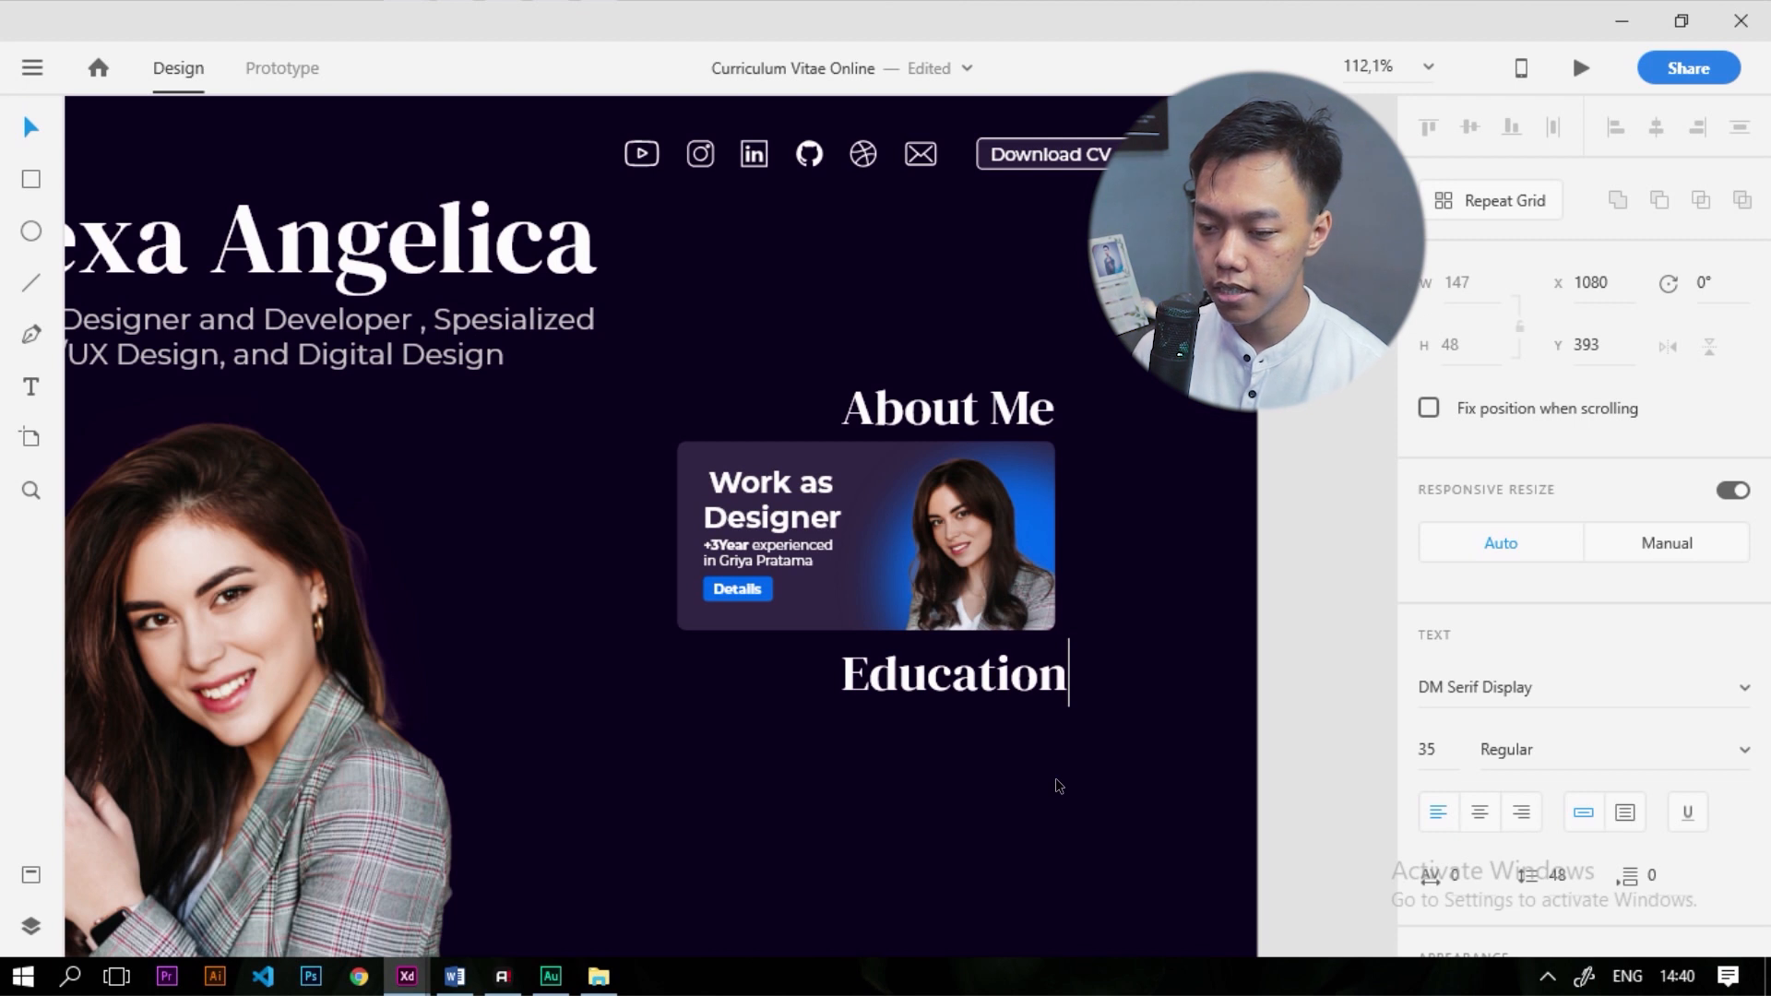
left_click(1055, 780)
left_click_drag(1038, 677, 1021, 677)
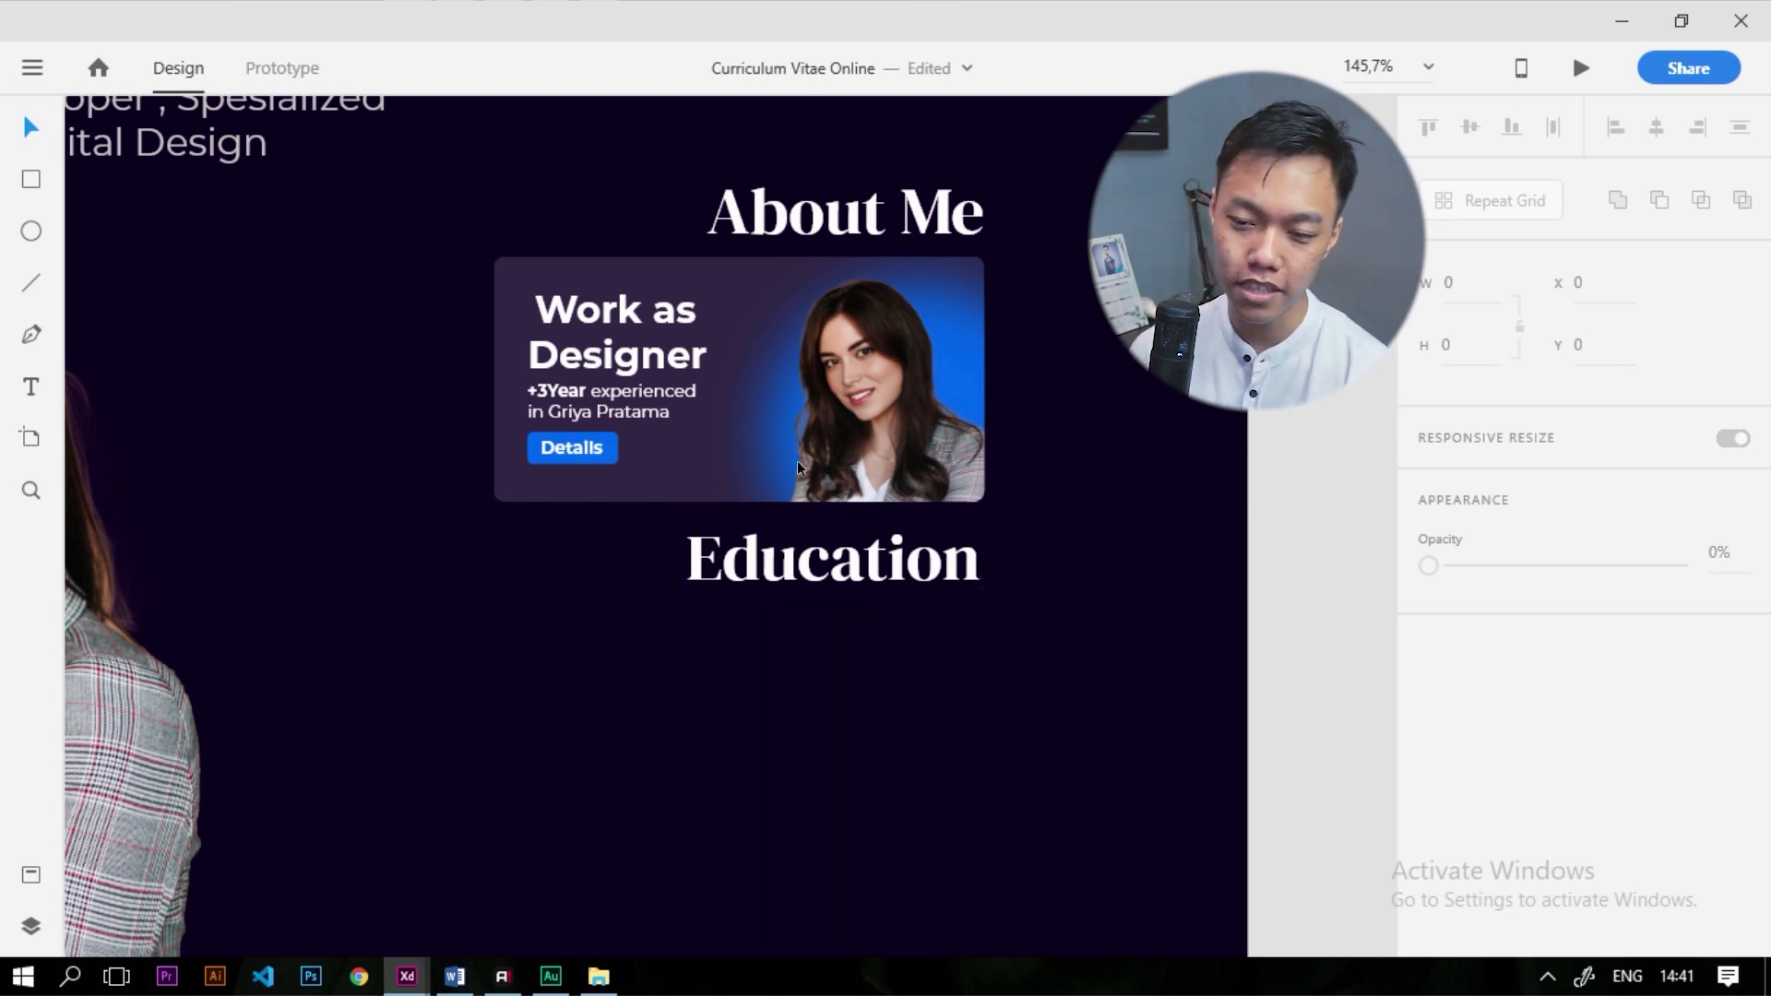
left_click(632, 410)
left_click_drag(616, 415, 947, 613)
Retype the copy as 'STIMIK Mardira Indonesia Manajemen Informatika D3 2020 Graduate', right-align it, and place it under Education
double_click(948, 613)
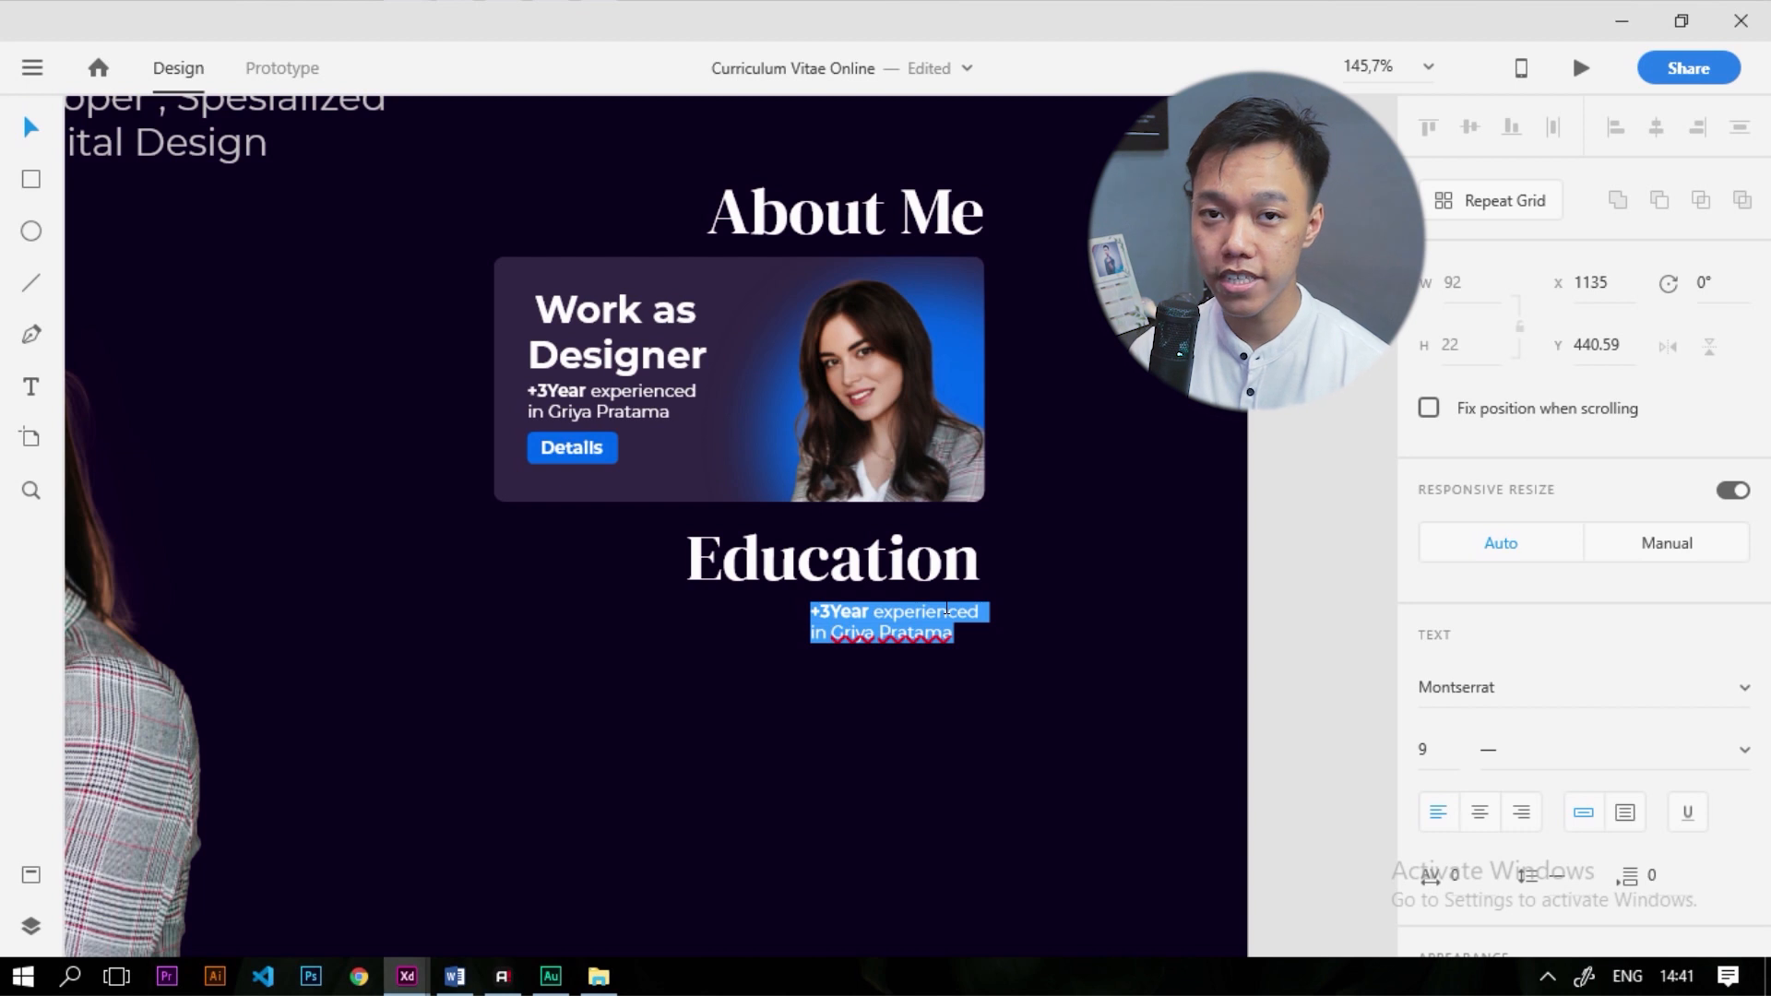
type("S")
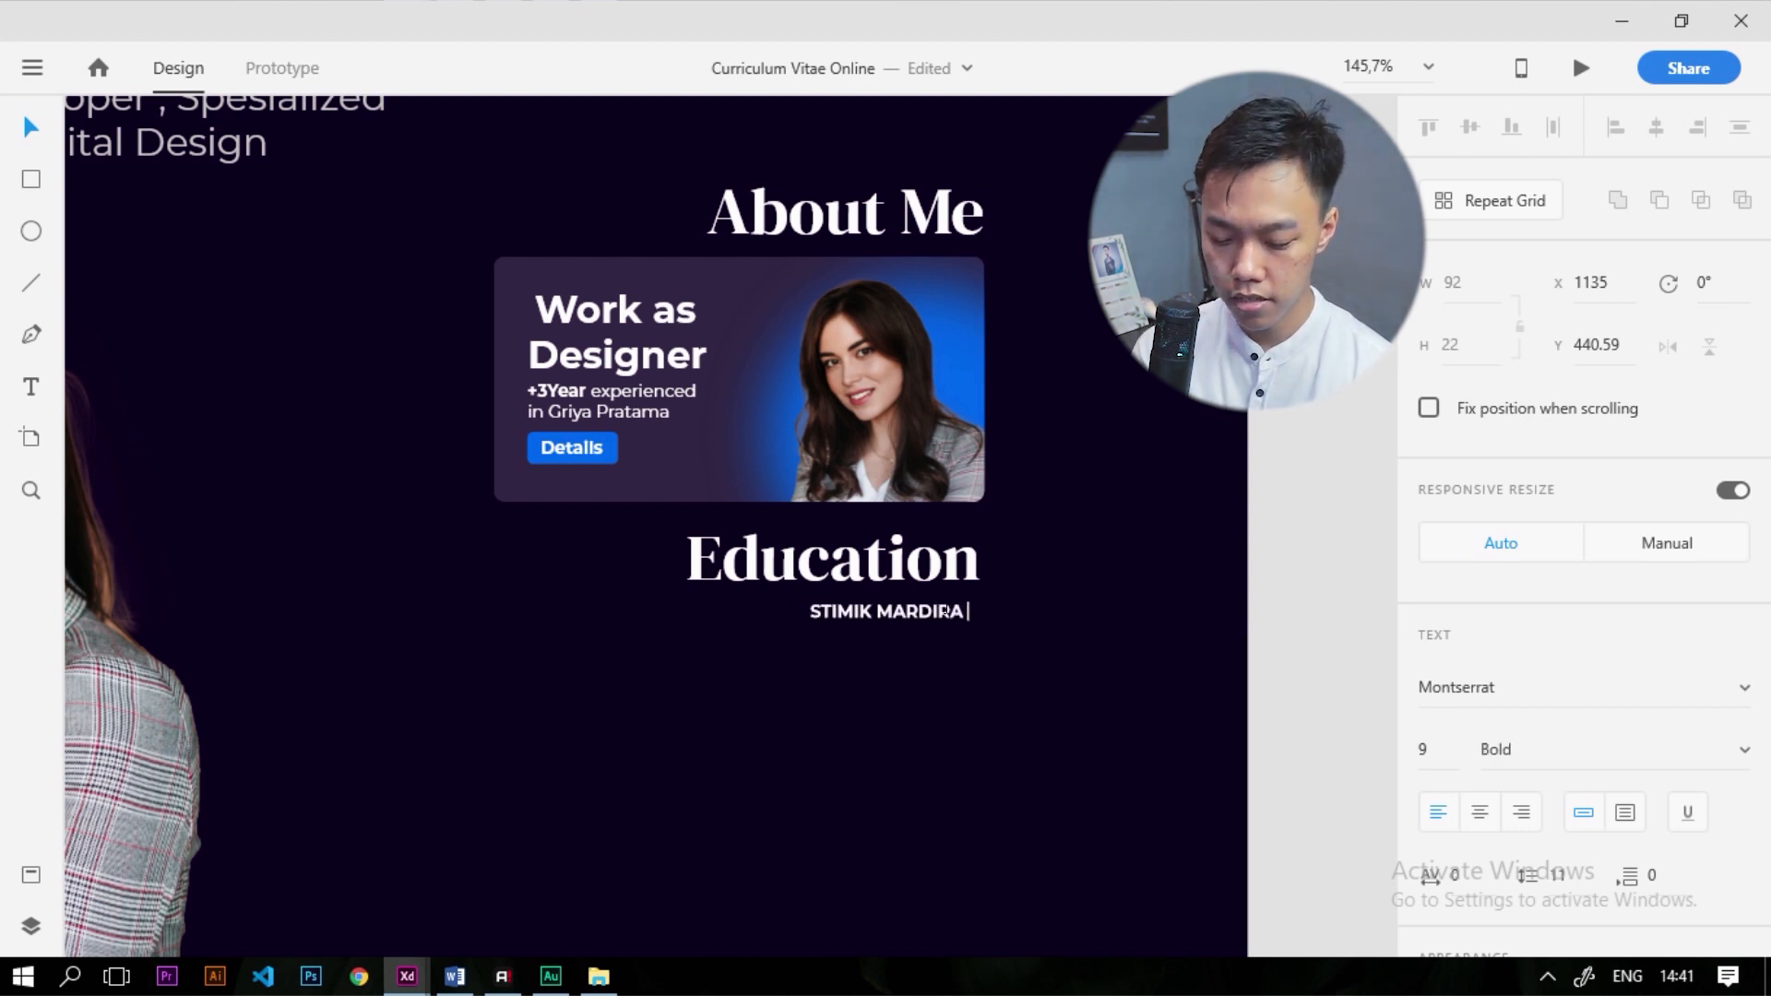
type("TIMIK Mardira Indonesia ")
type("Manajemen Informatika ")
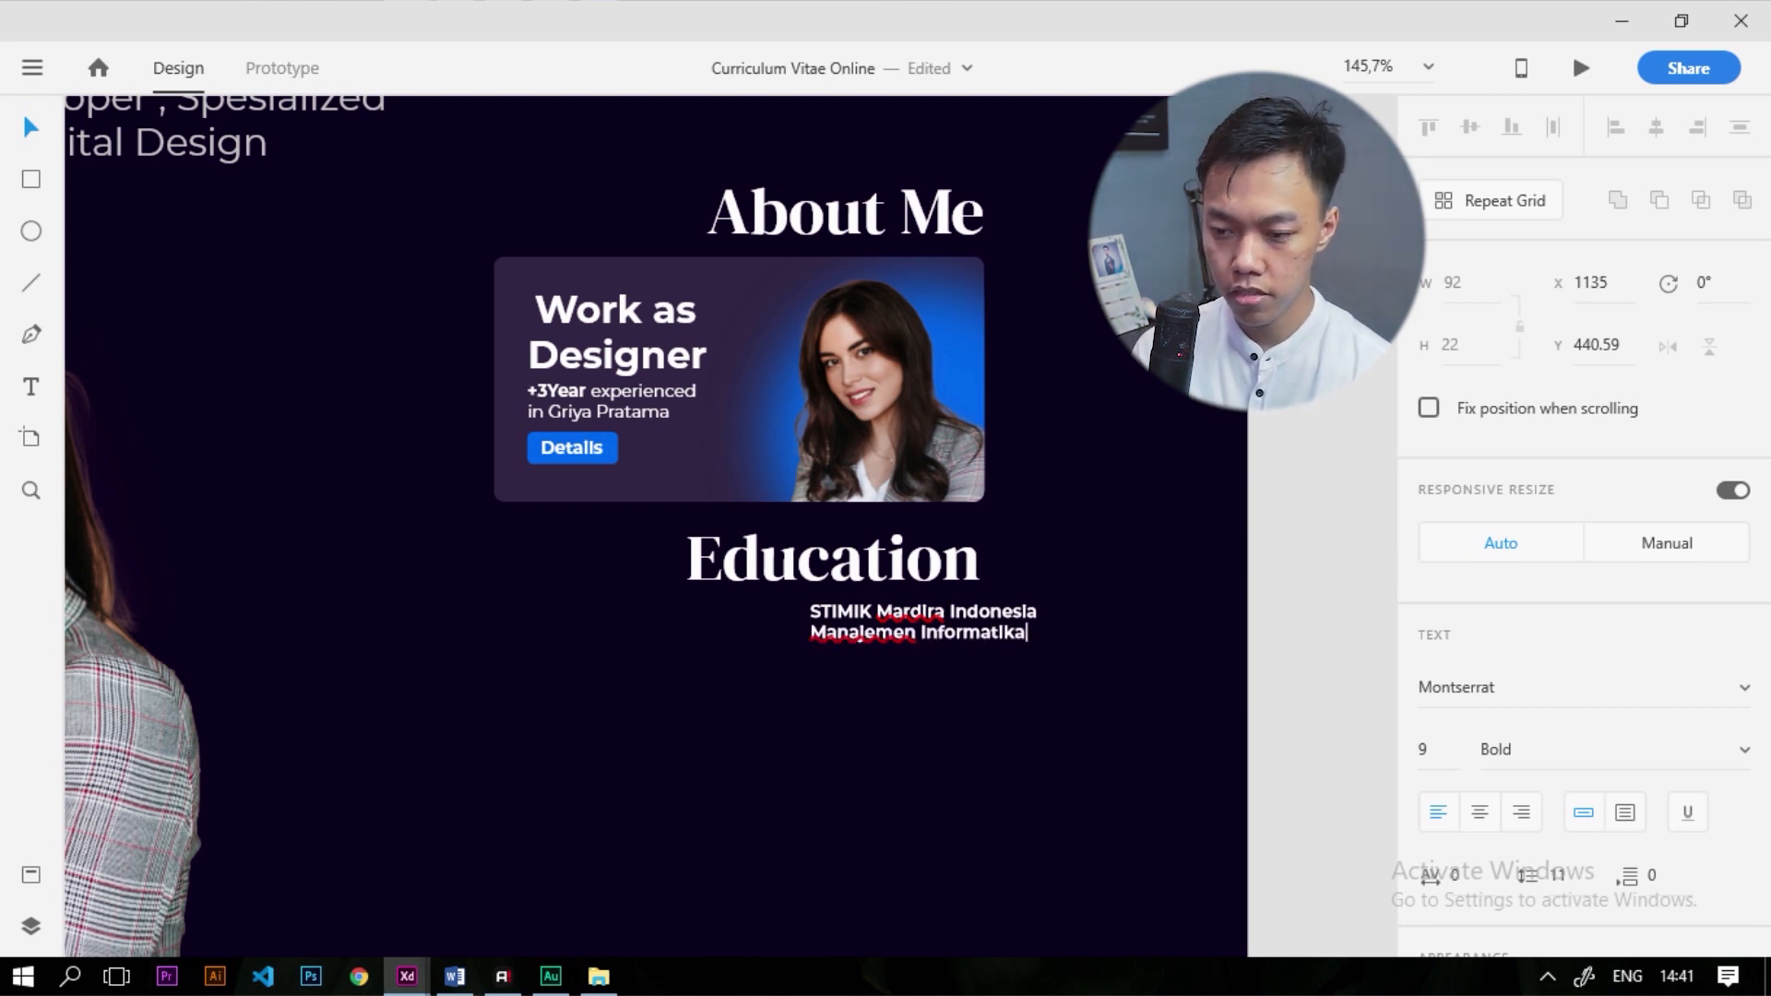
type("D3")
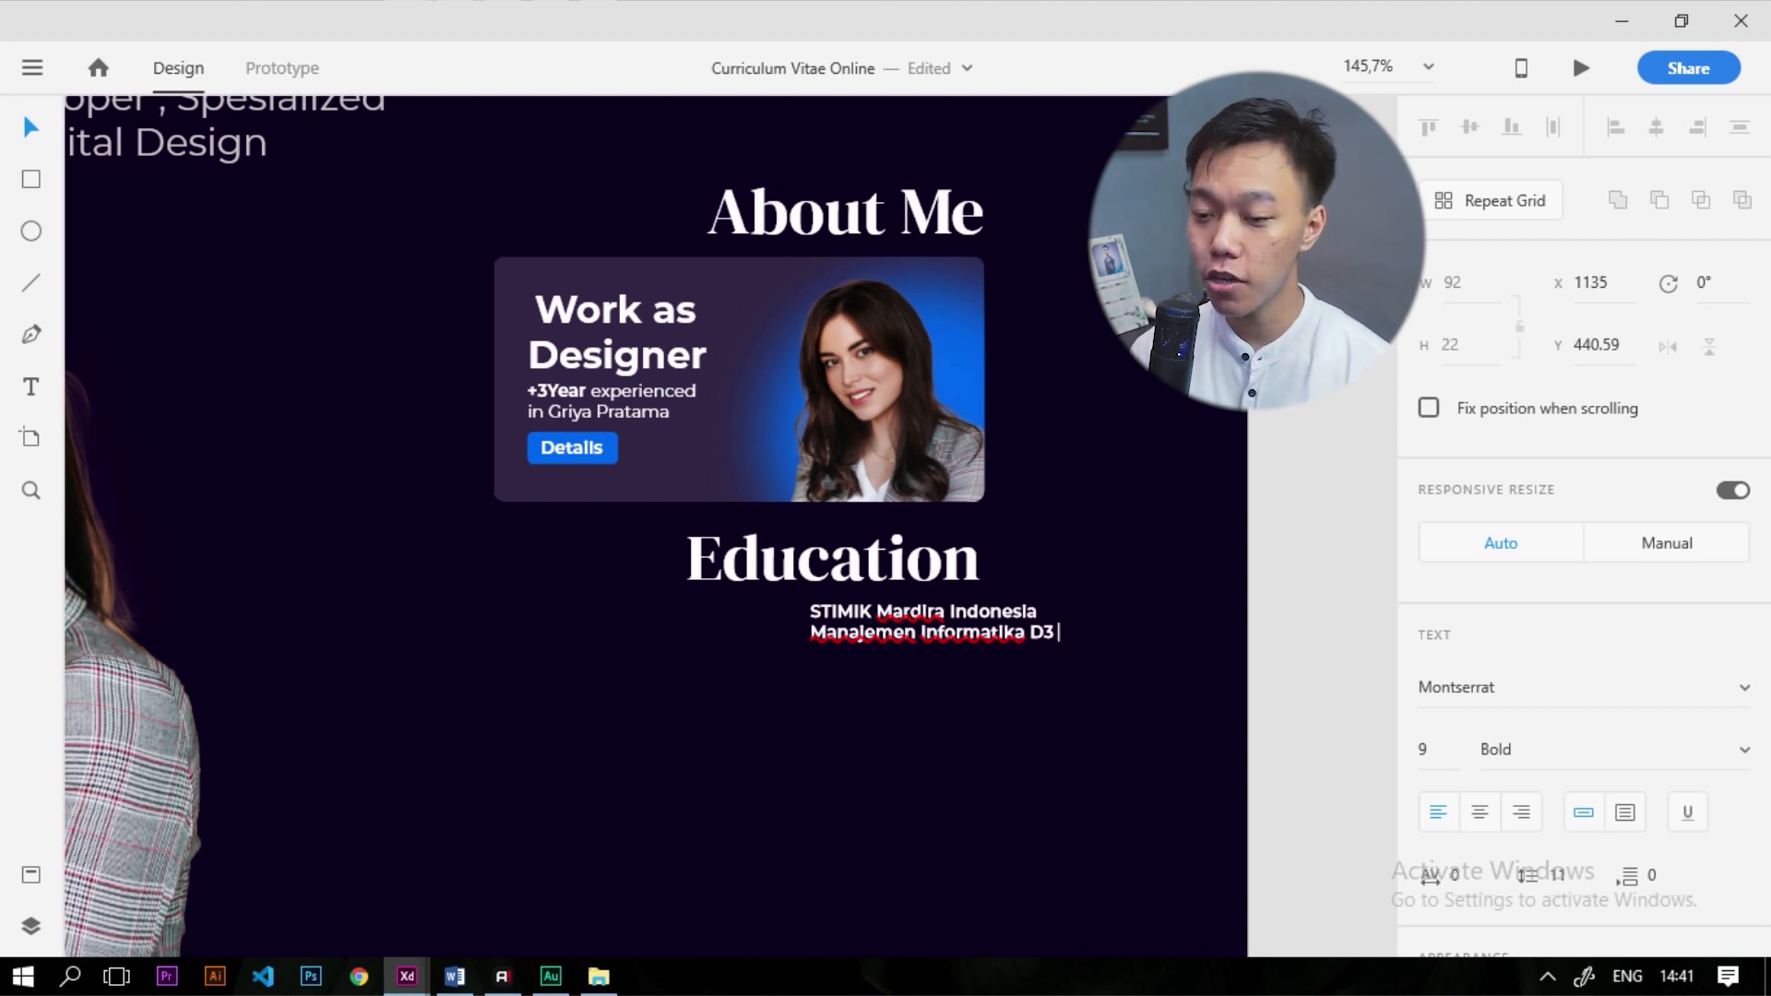
type(" 2020 Graduate")
key("ctrl+a")
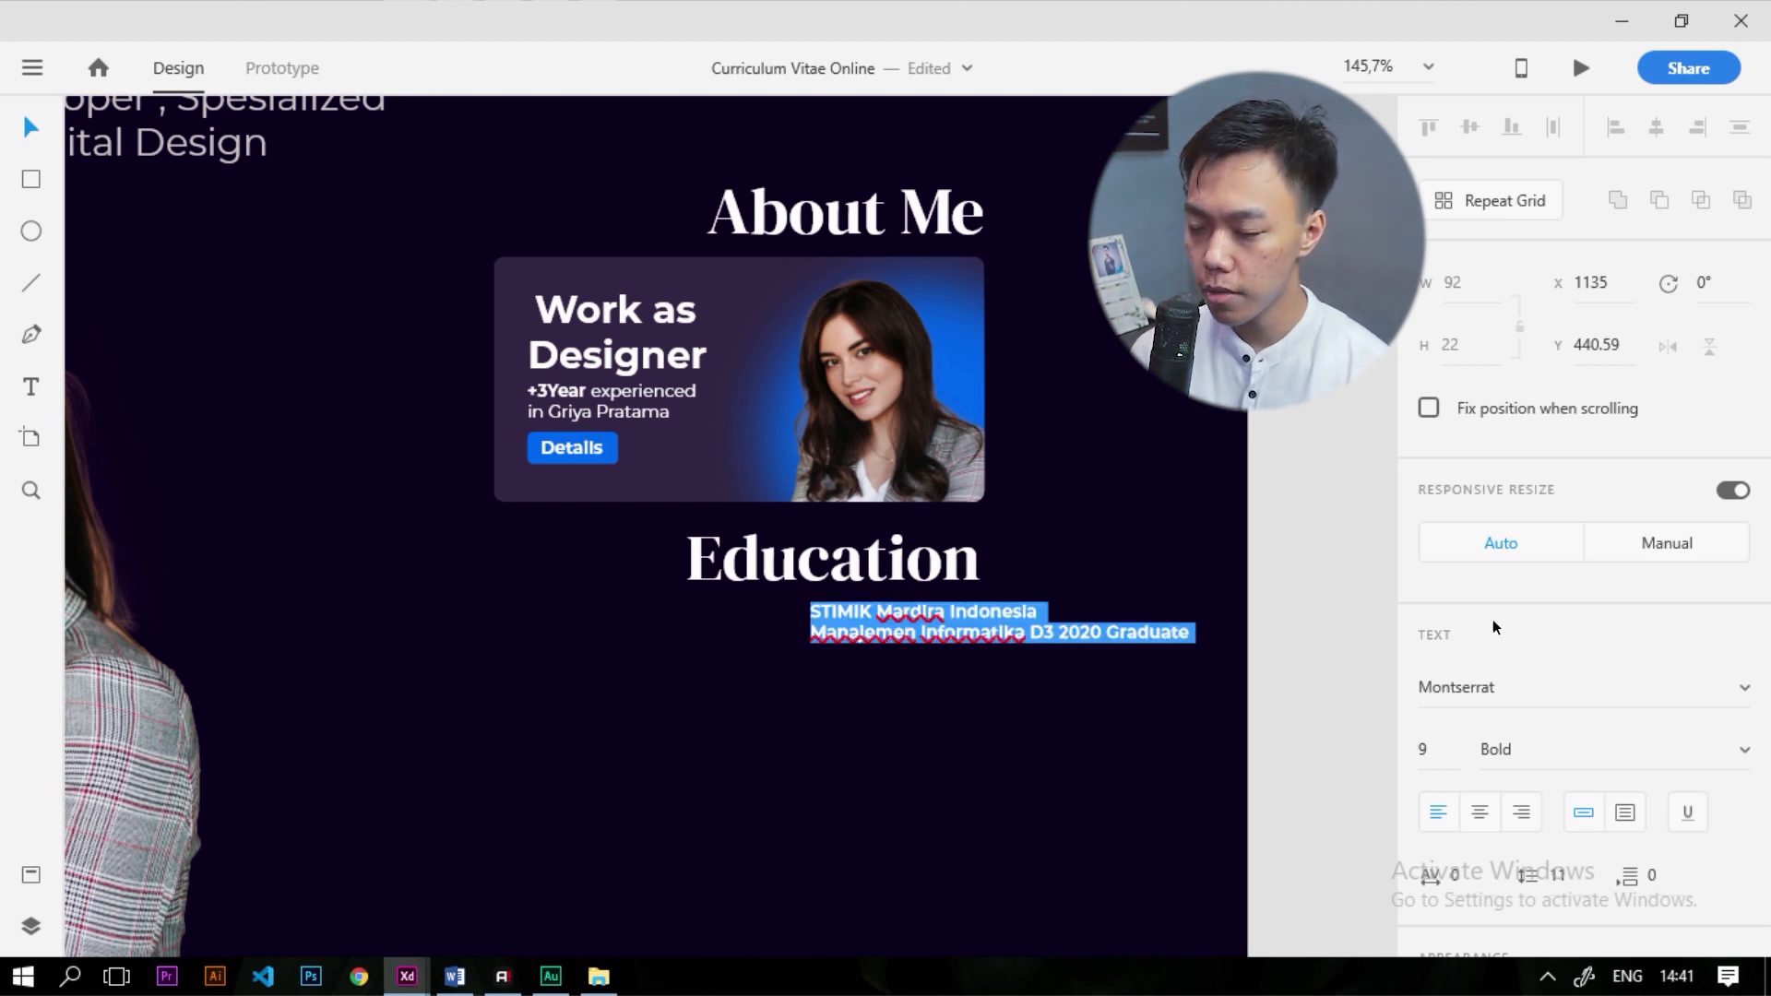
left_click(1521, 813)
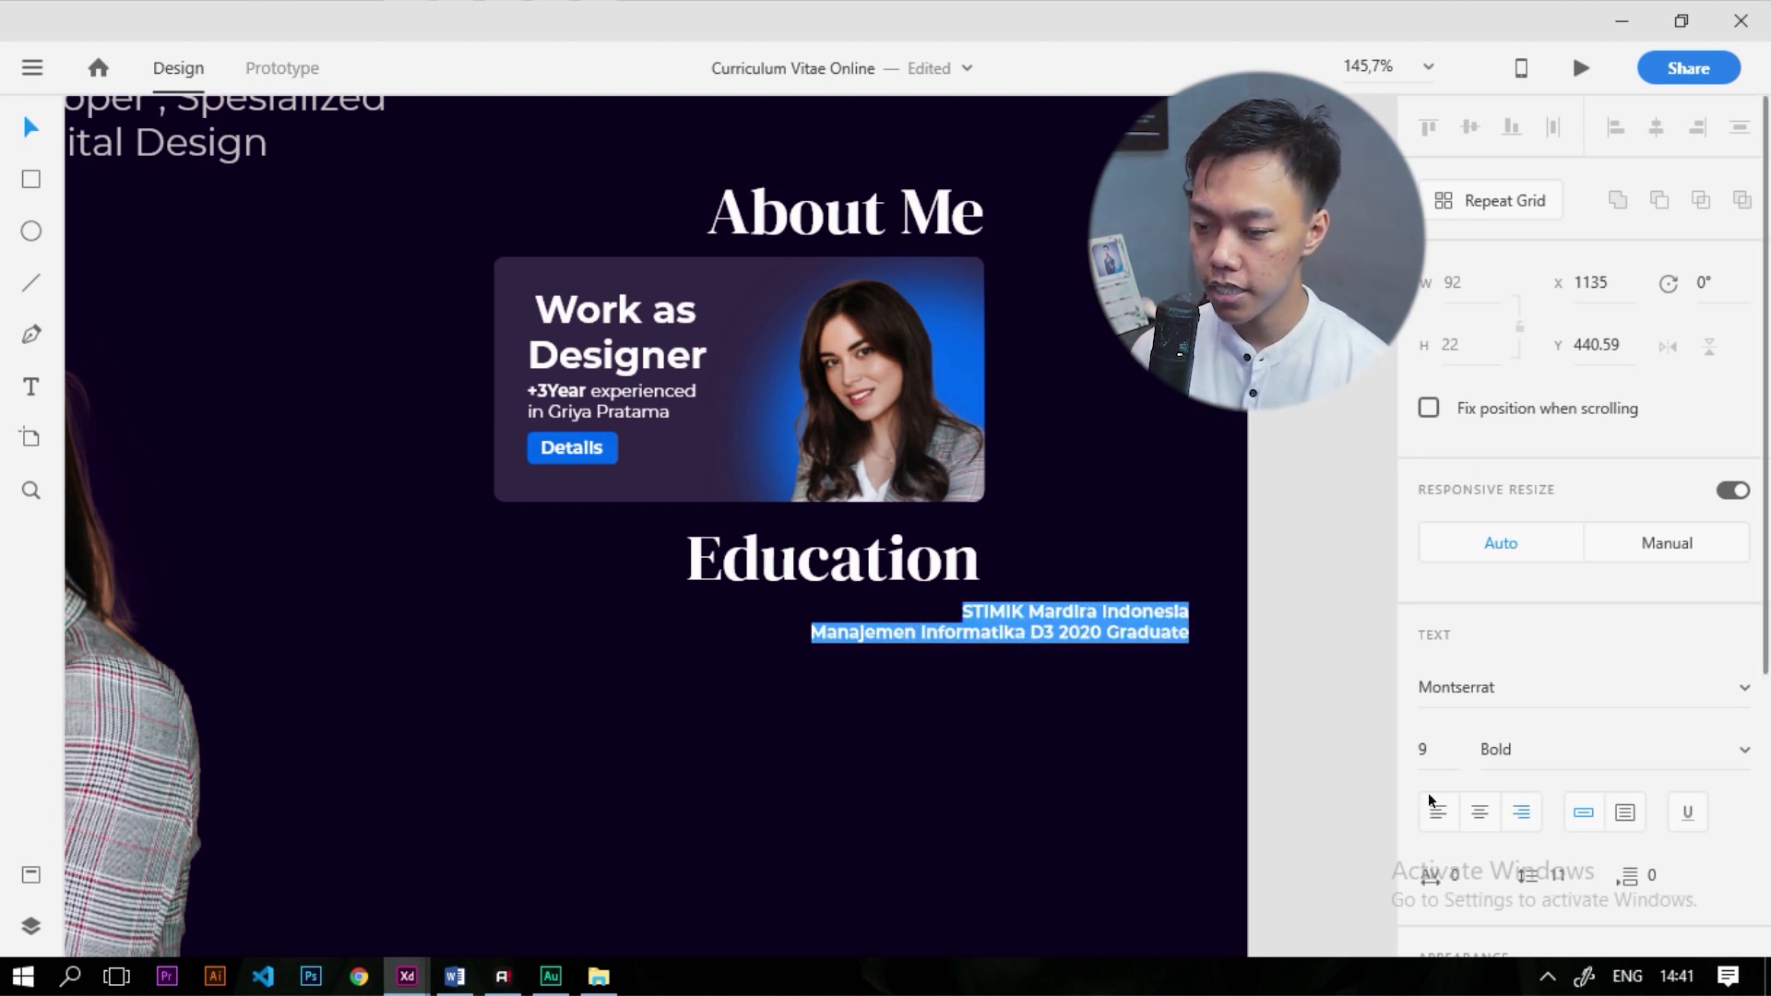
key("Escape")
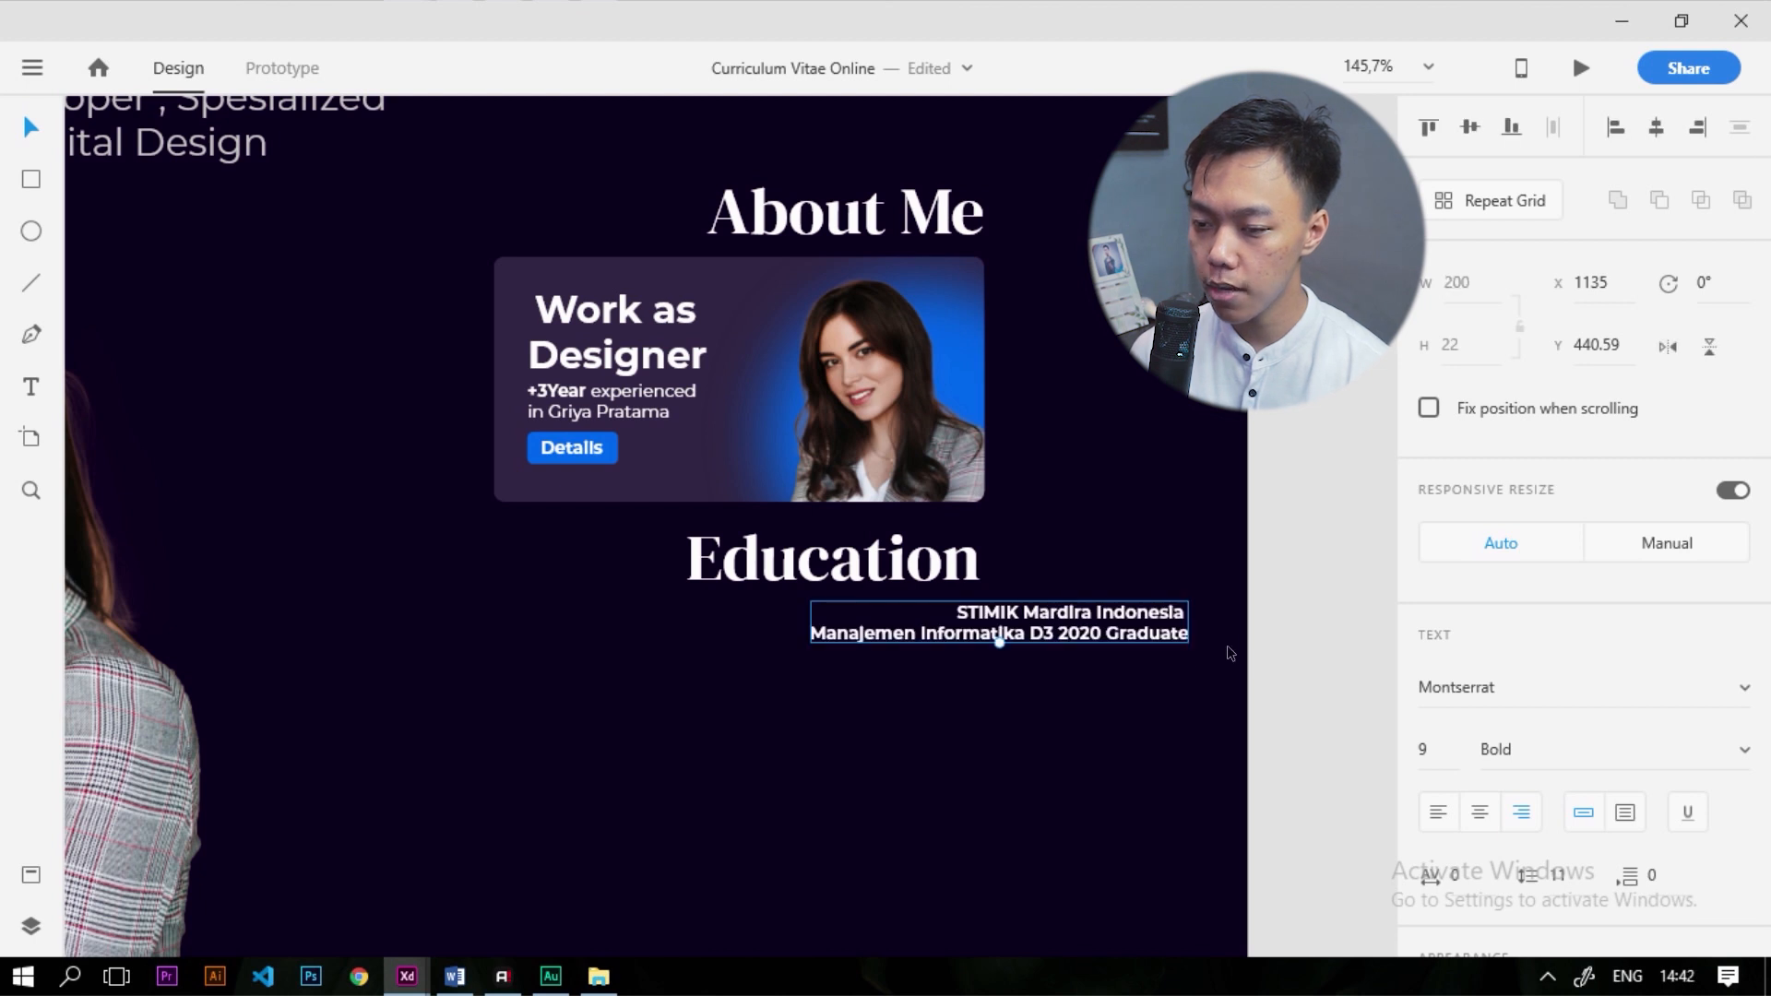
left_click_drag(1150, 639, 938, 639)
scroll(545, 323, "down", 3)
Switch the fill colour picker's value format to Hex via the profession subtitle
scroll(544, 323, "up", 3)
left_click(544, 323)
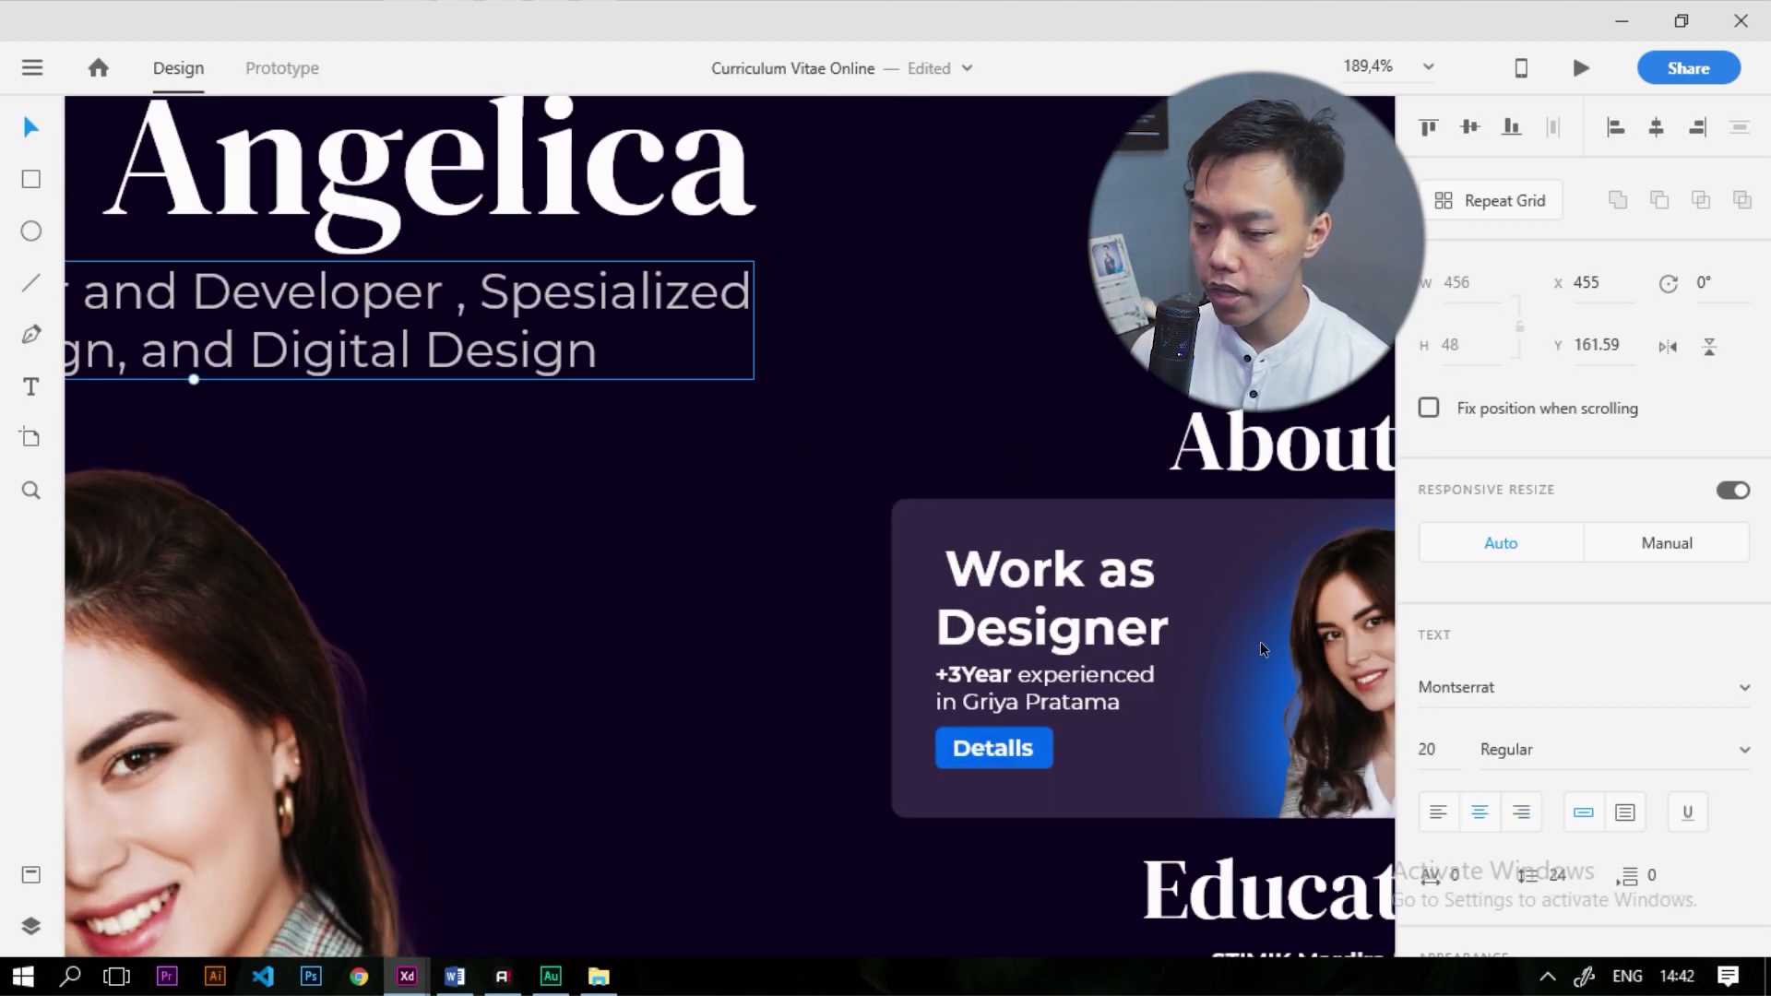
scroll(1334, 622, "down", 2)
scroll(1480, 775, "down", 2)
scroll(1480, 776, "down", 3)
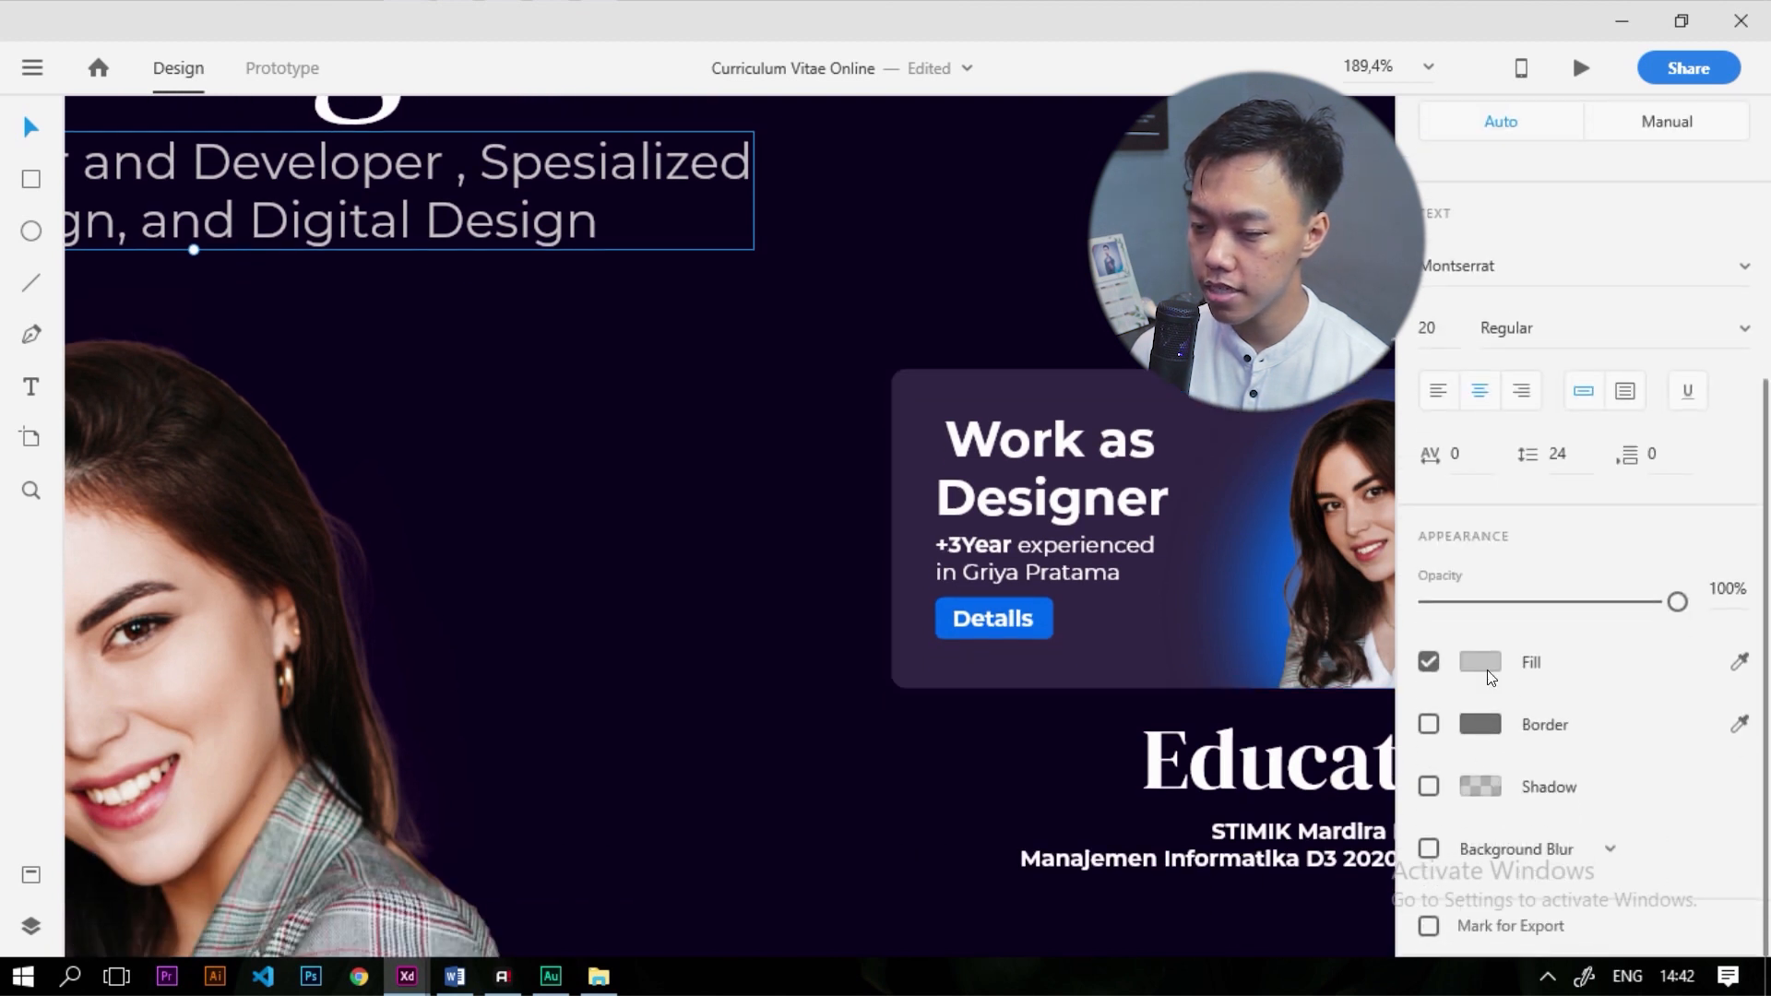
left_click(1481, 662)
left_click(1154, 756)
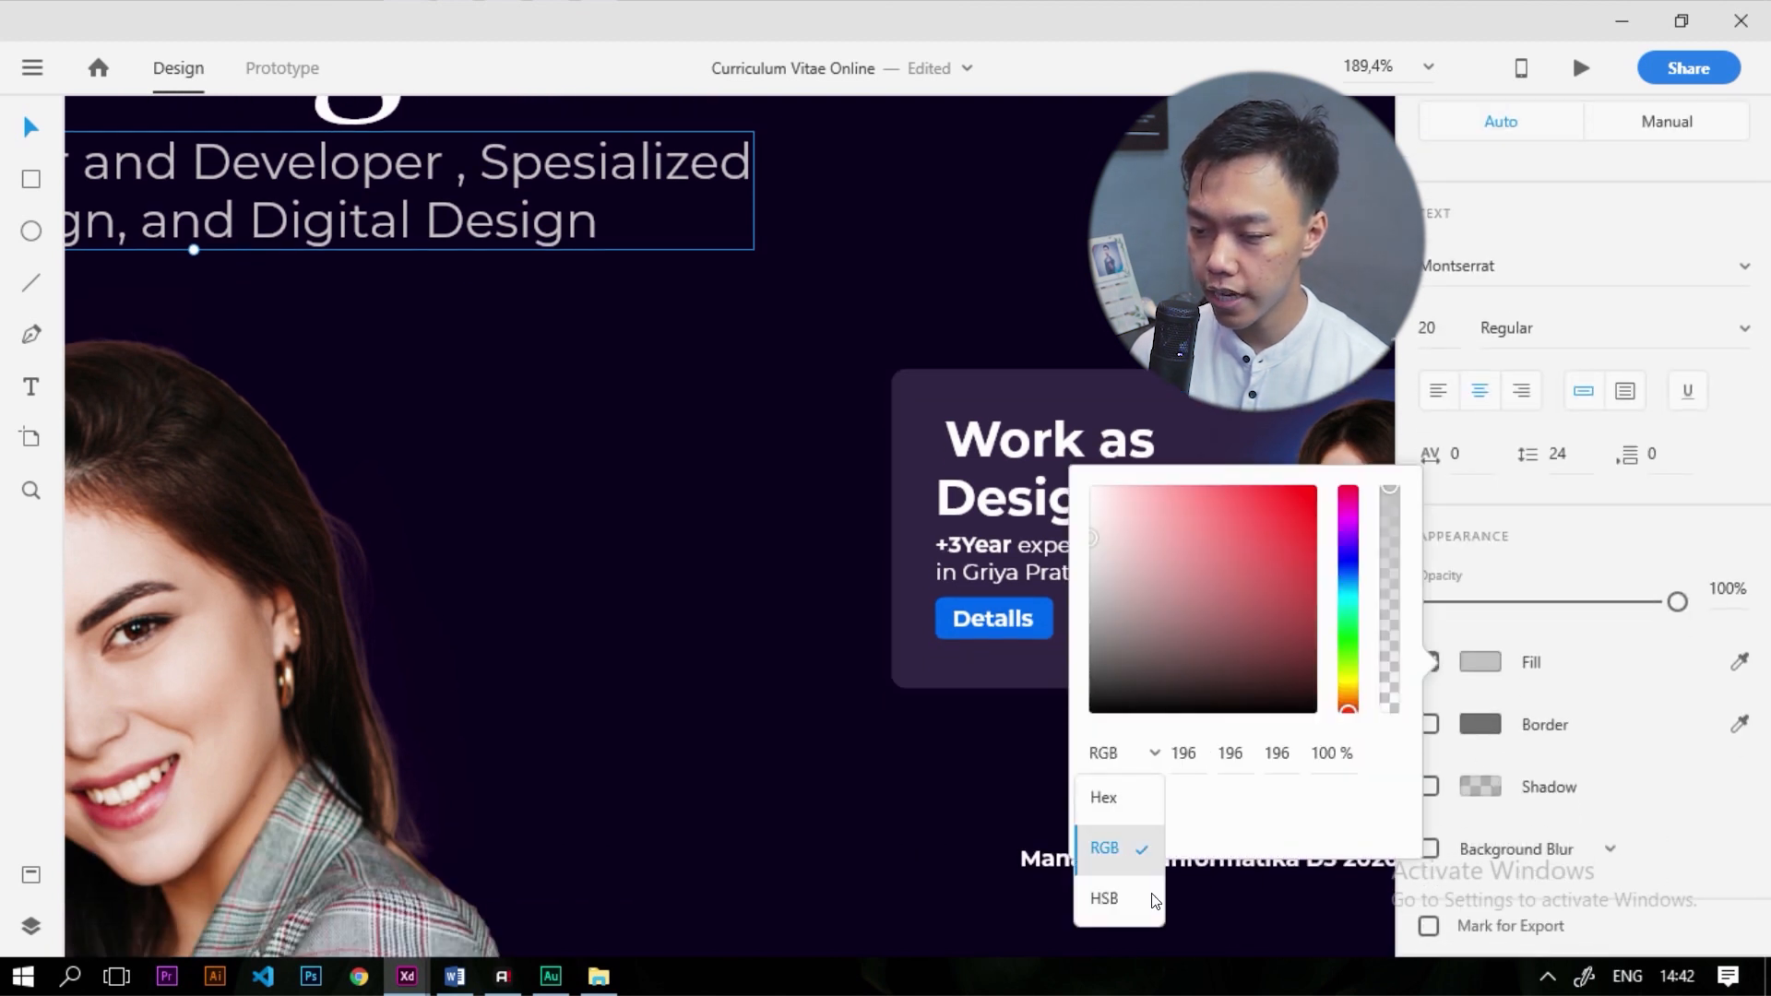
left_click(1104, 799)
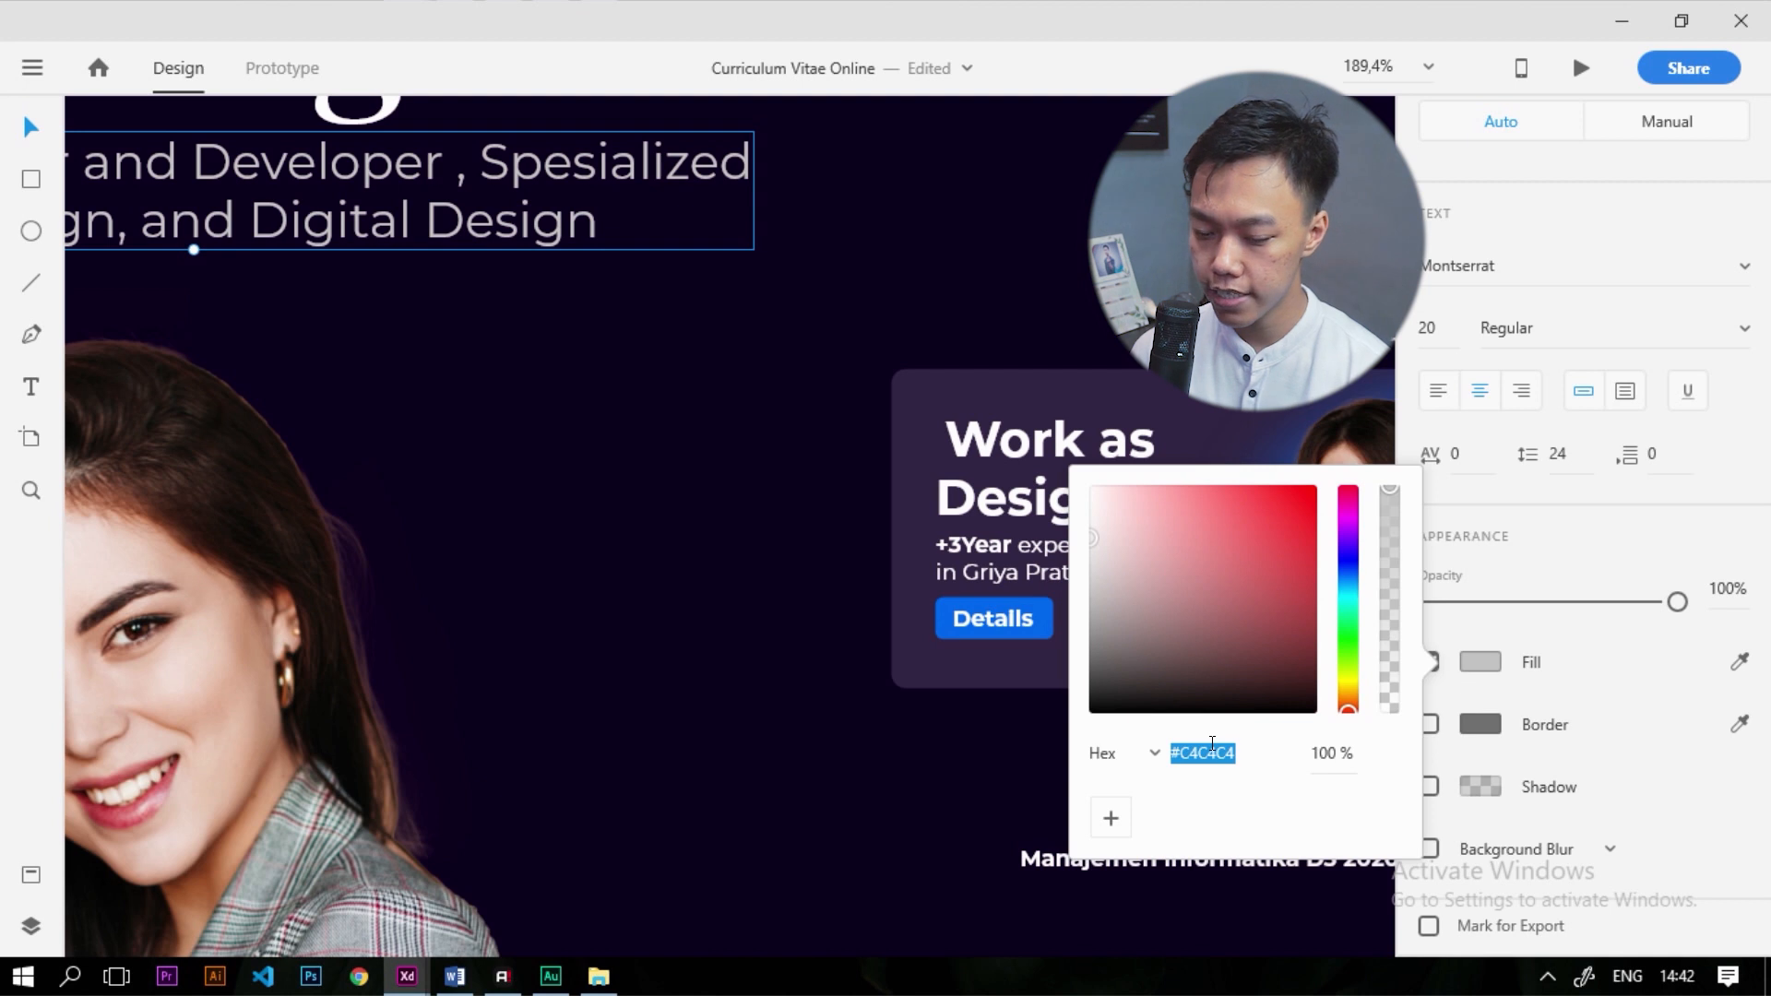
left_click(932, 808)
scroll(950, 812, "down", 2)
scroll(1183, 789, "up", 2)
Fill the education details text with light grey #C4C4C4
left_click(1074, 740)
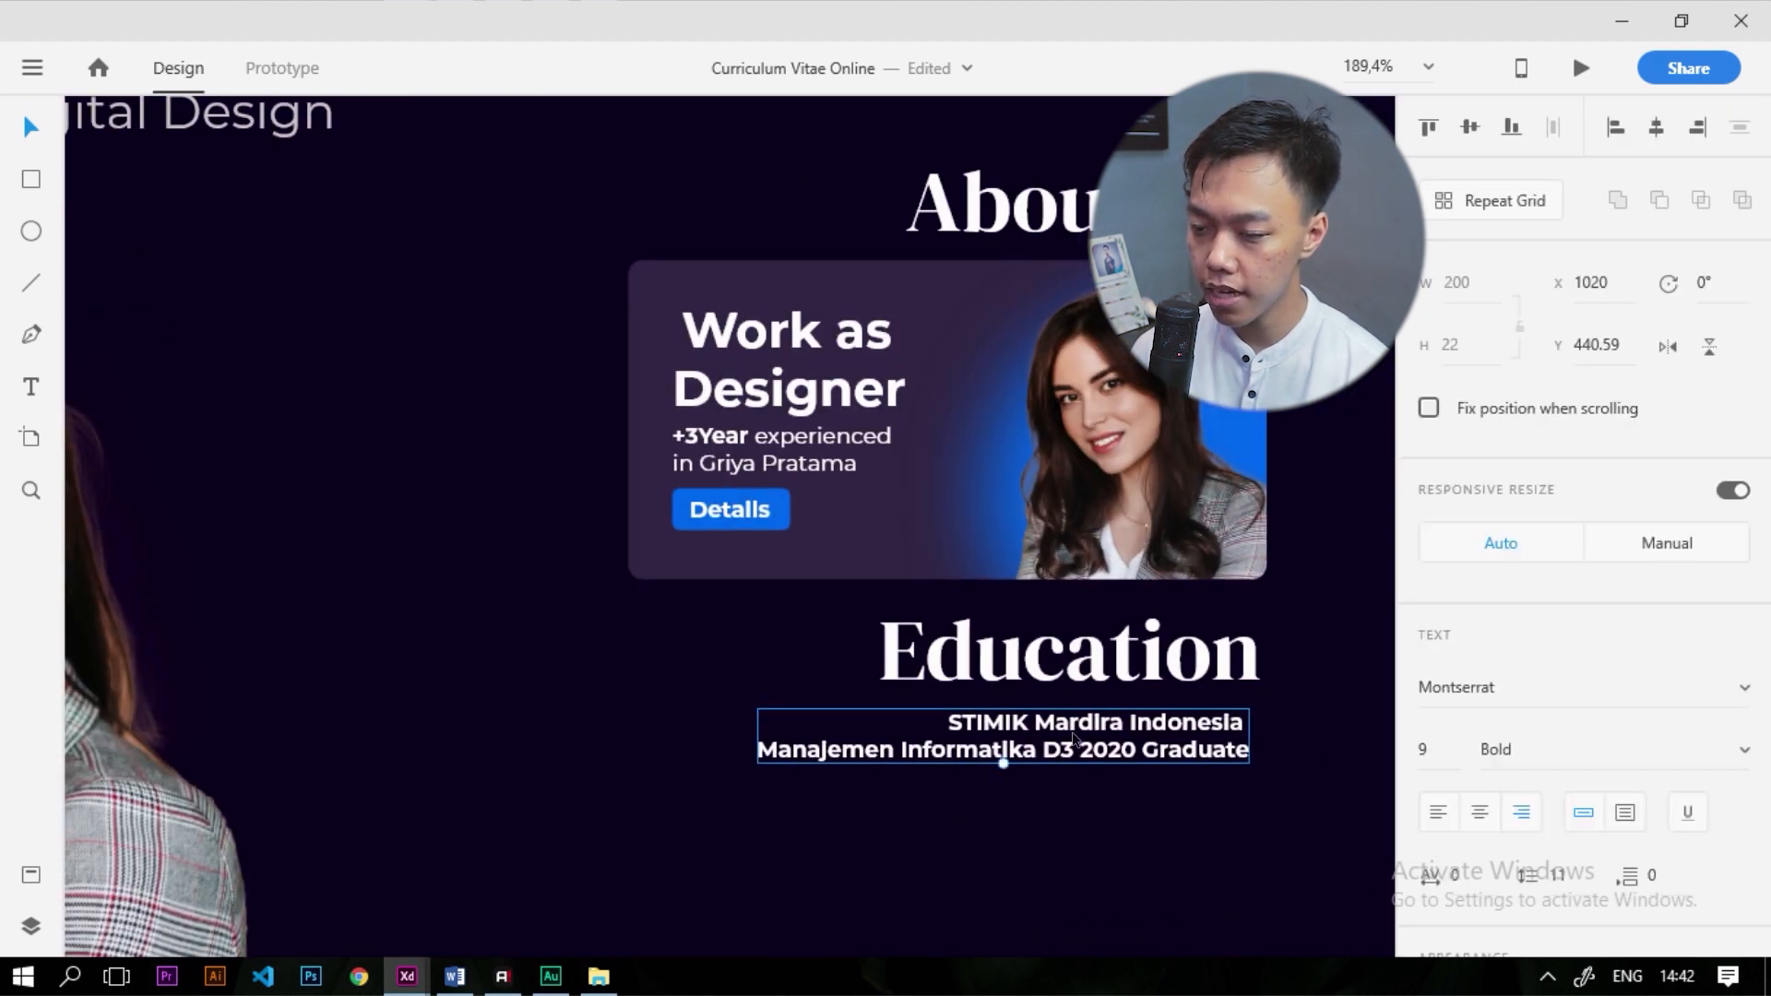
scroll(1486, 674, "down", 5)
left_click(1481, 661)
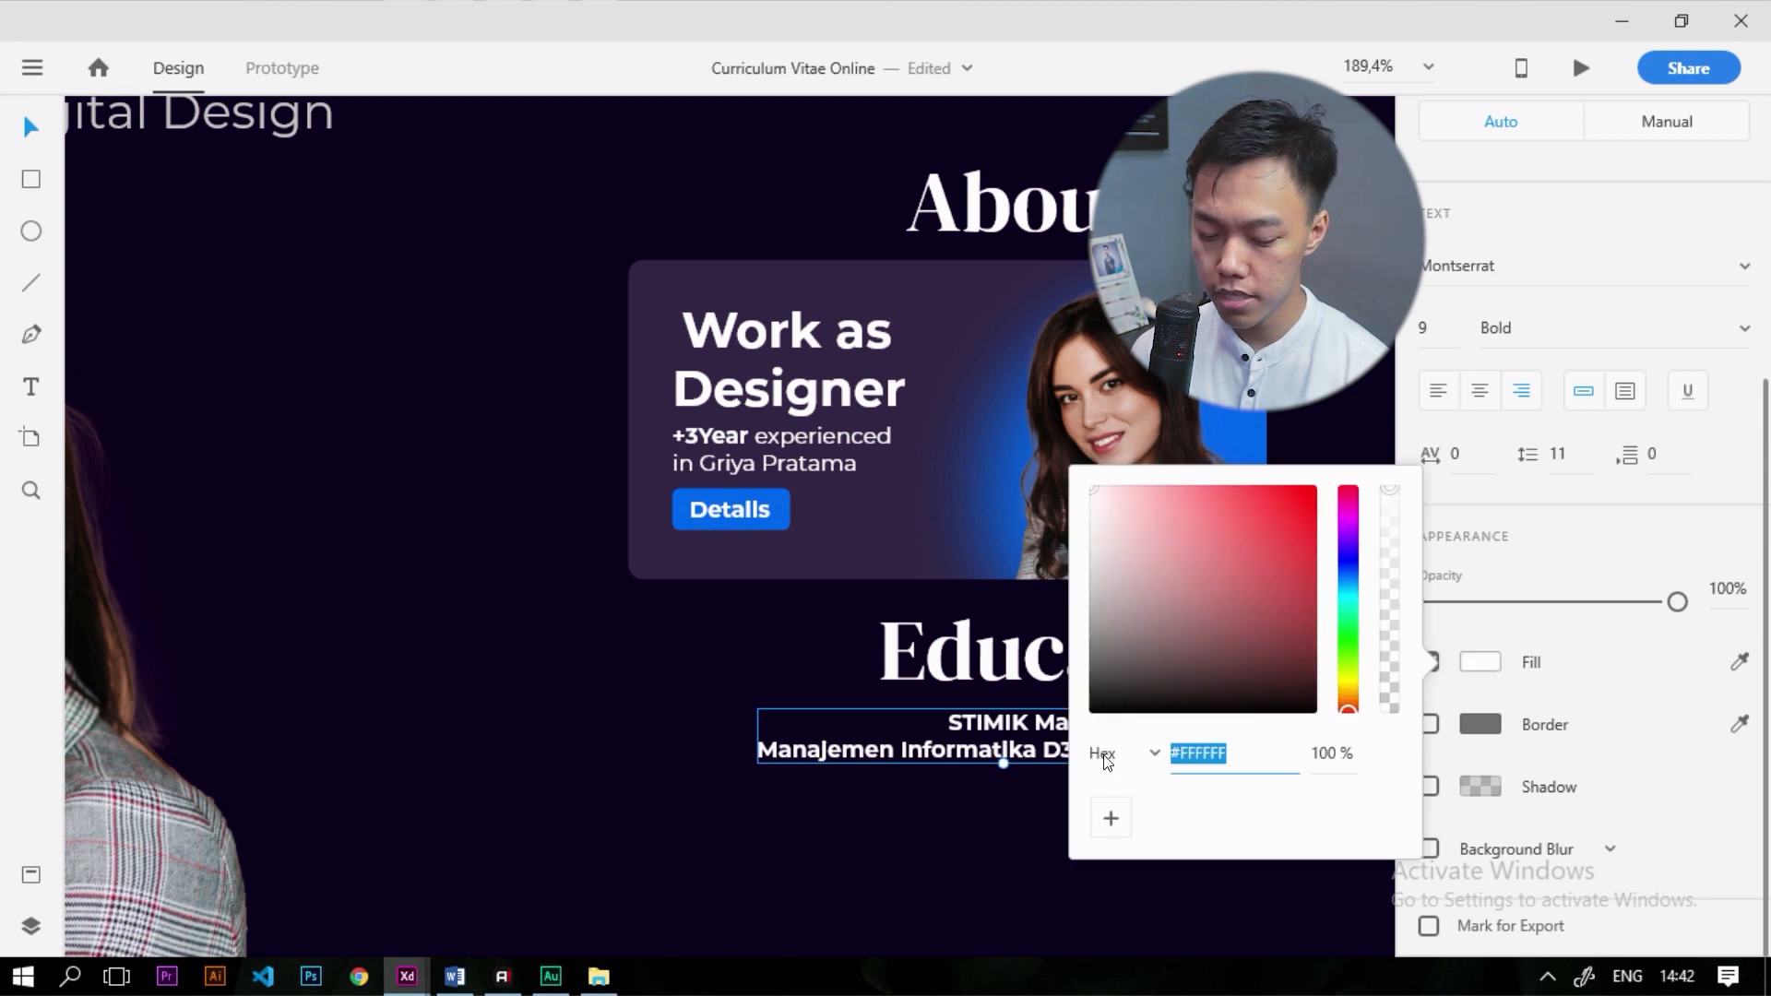
type("c4c4c4")
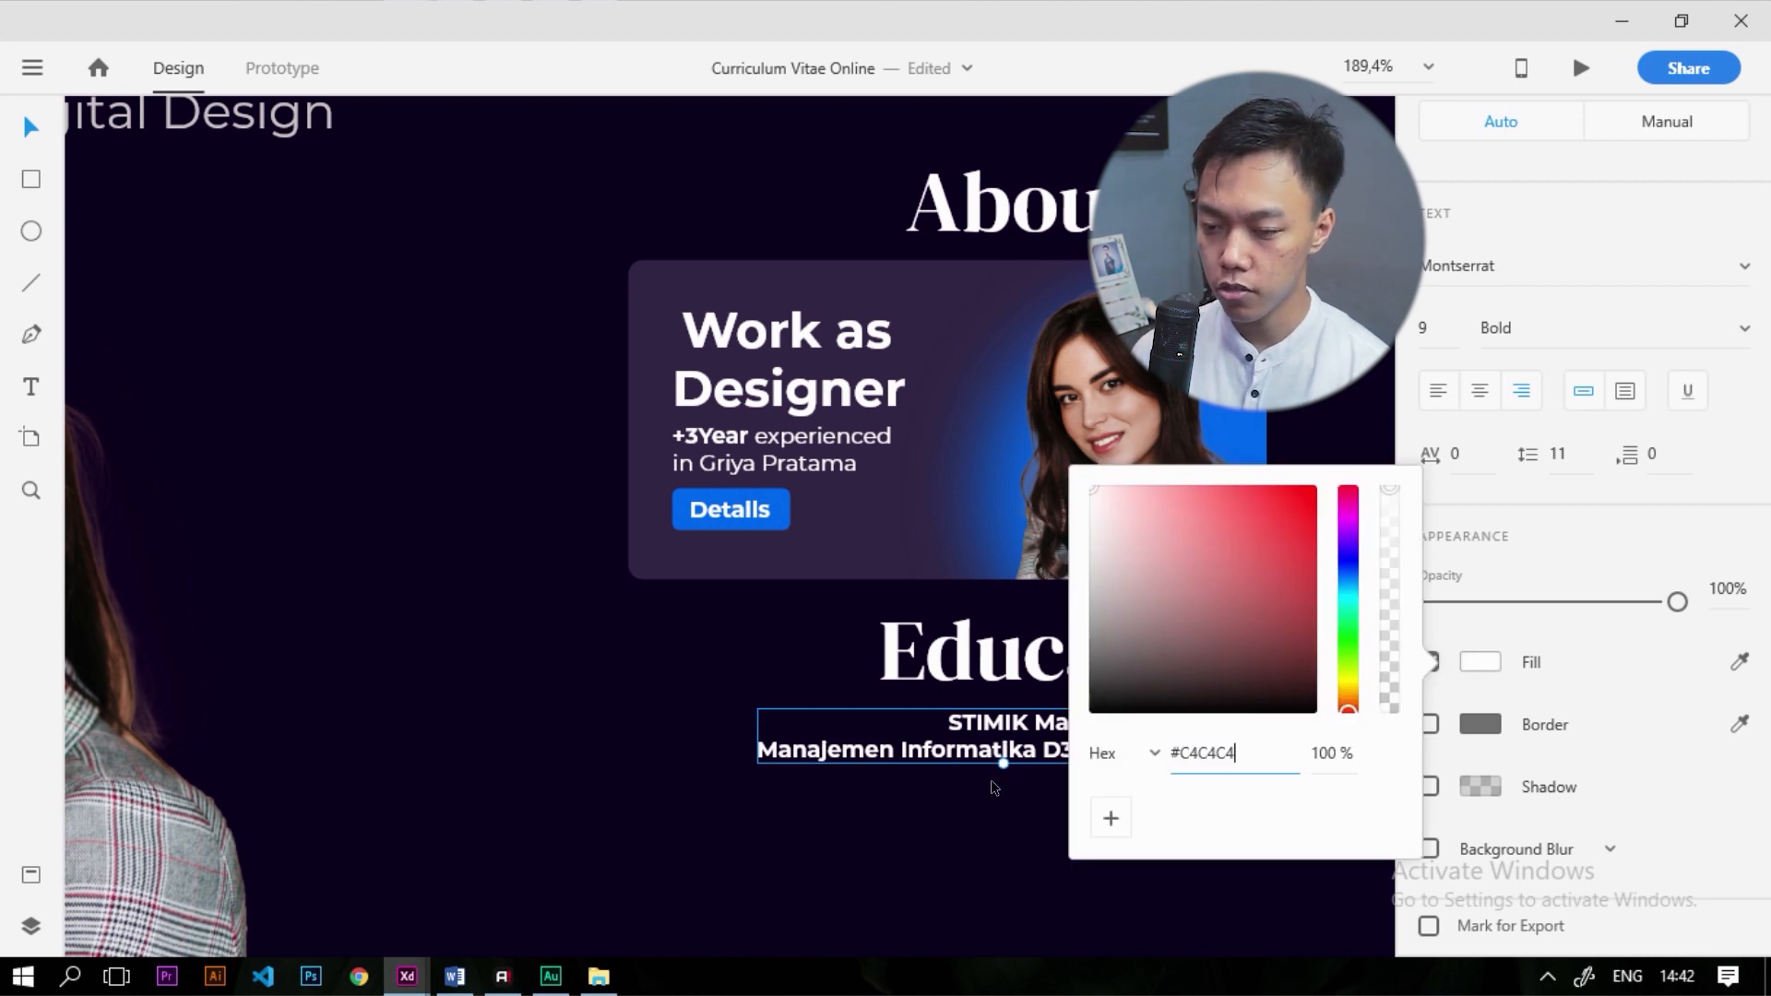
key("Return")
left_click(995, 785)
scroll(961, 773, "down", 1)
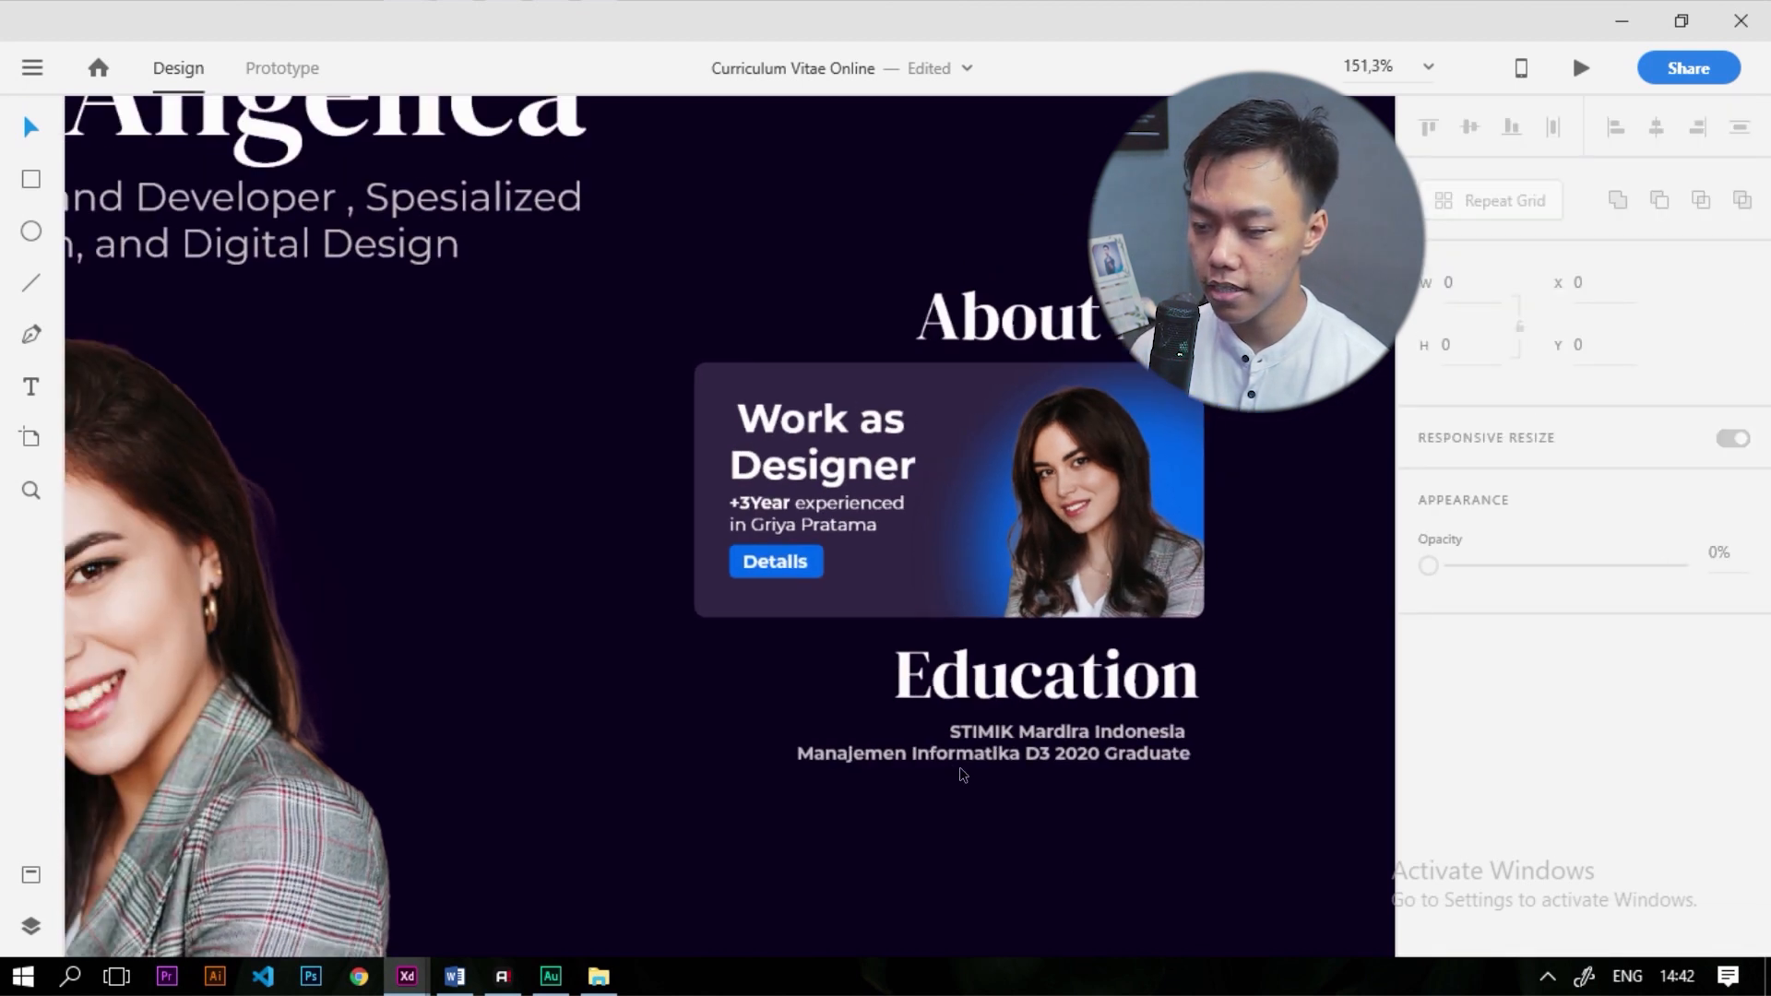
scroll(1158, 754, "up", 3)
scroll(1159, 758, "up", 1)
left_click(925, 661)
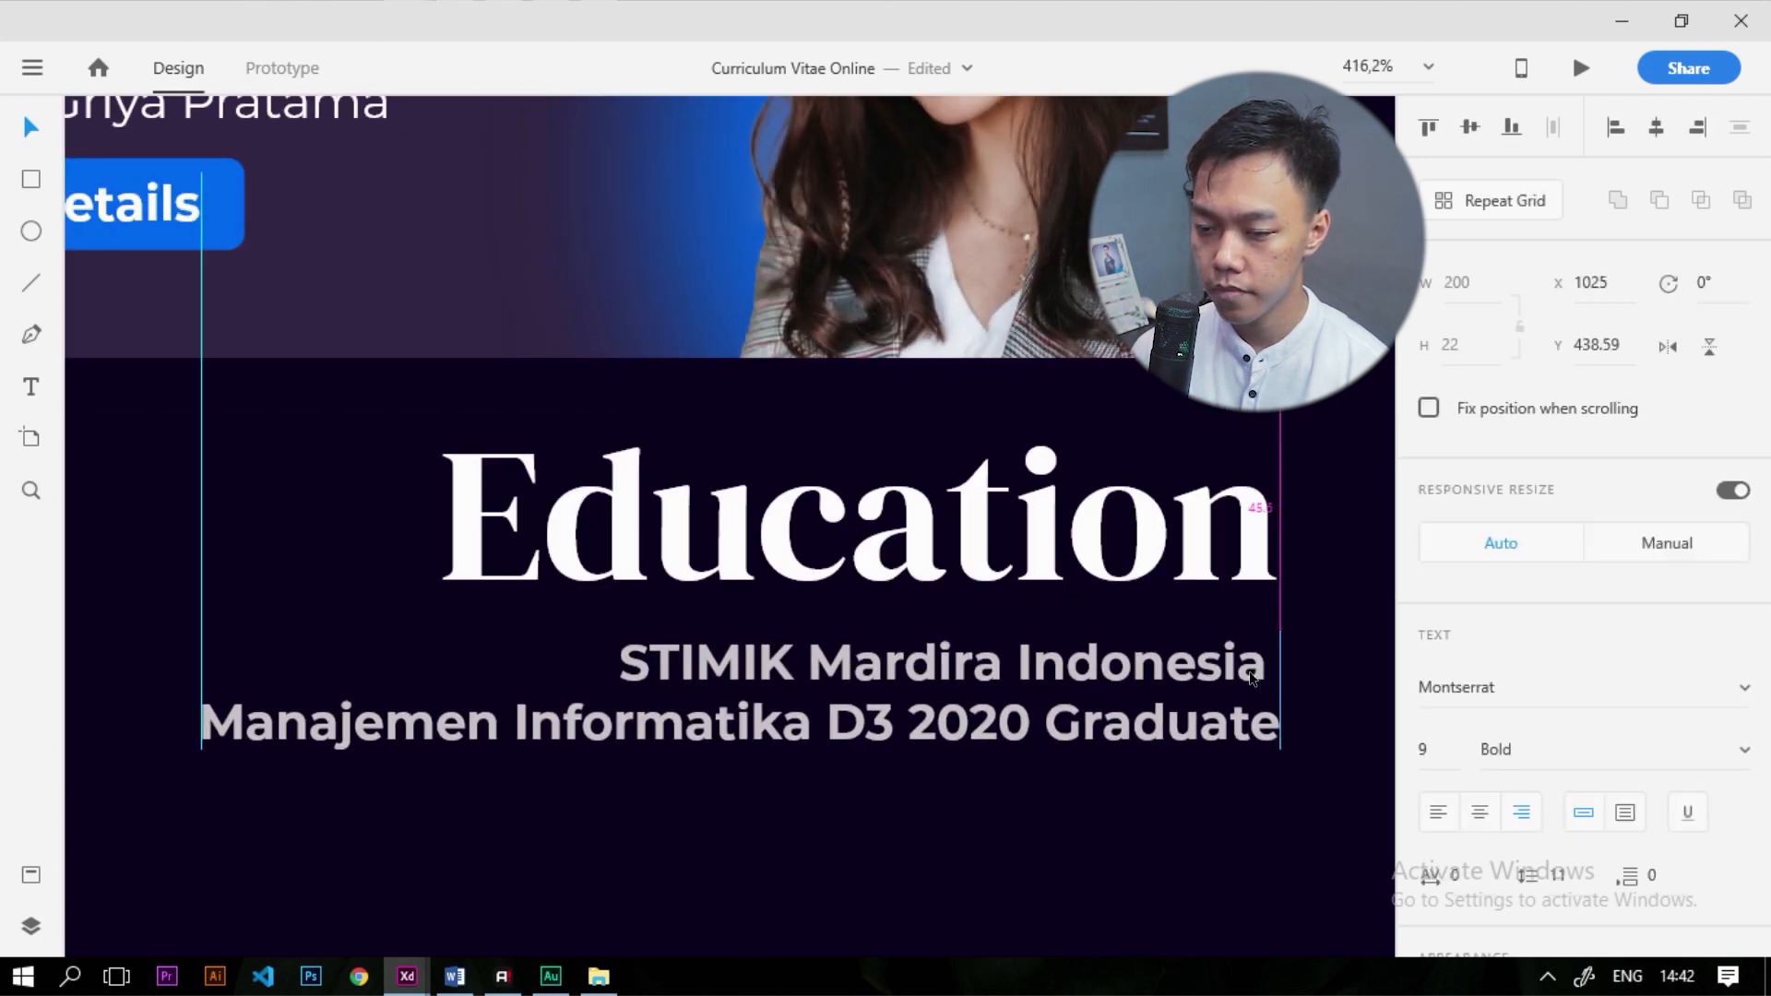
scroll(925, 662, "down", 7)
scroll(880, 677, "up", 3)
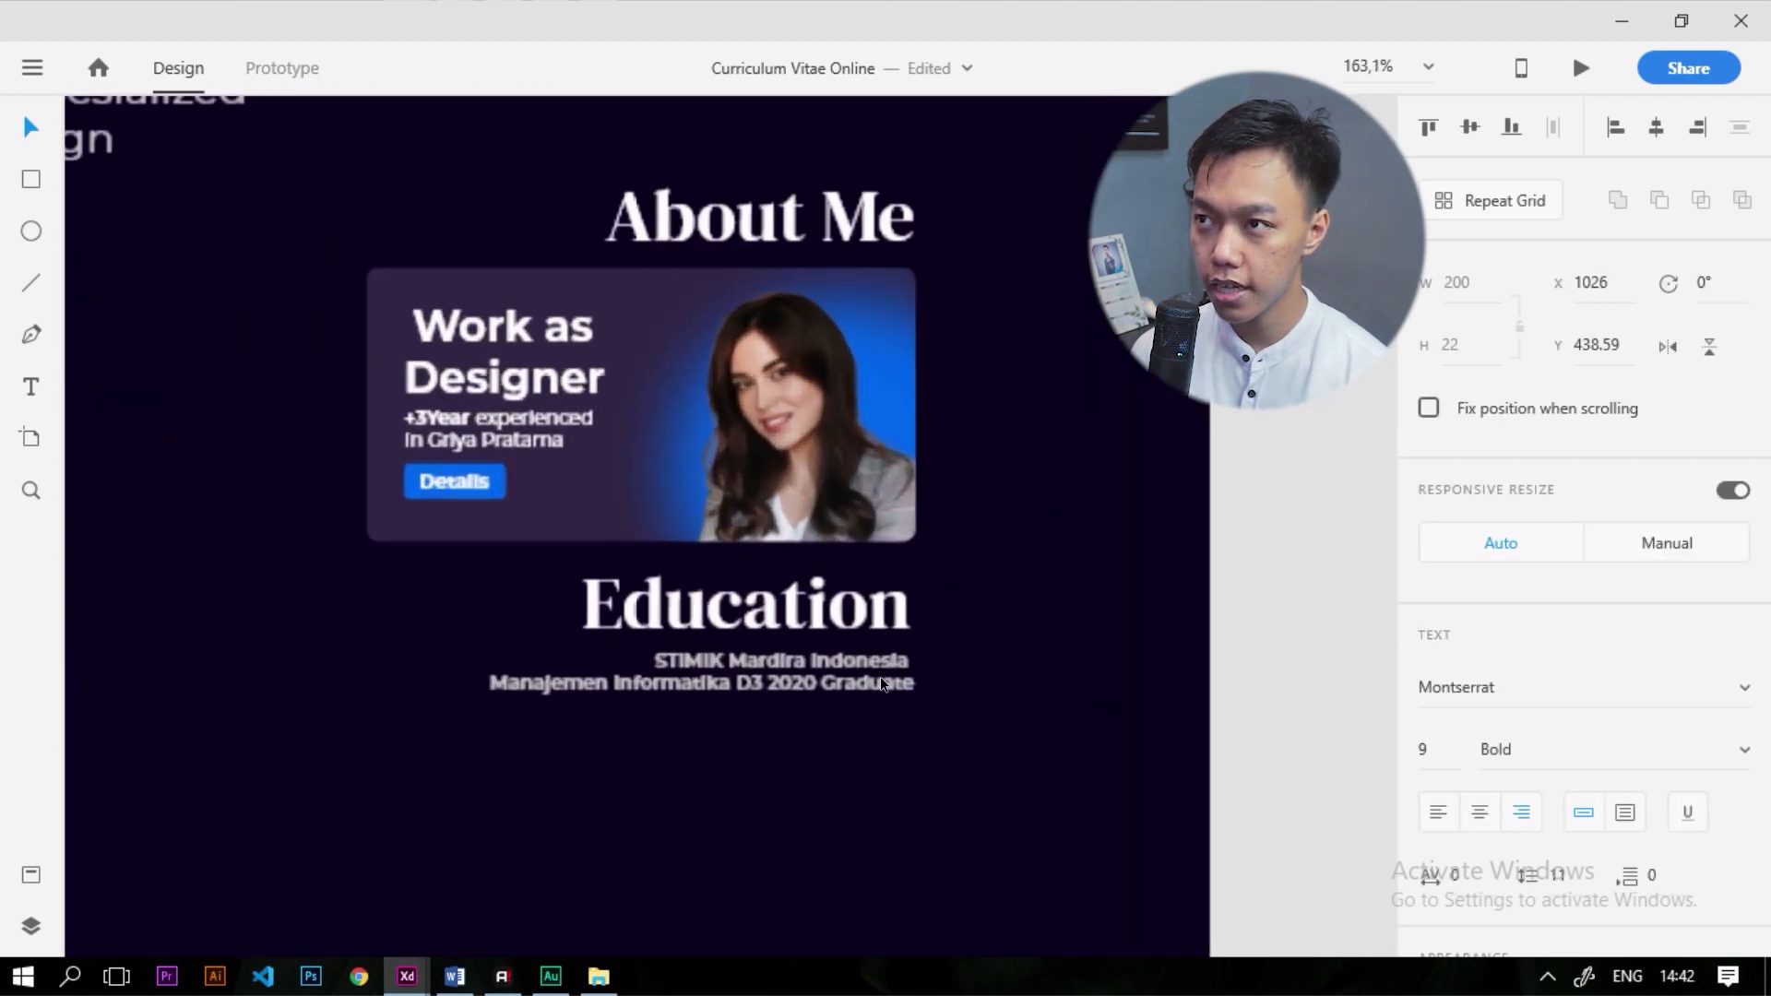
left_click(804, 738)
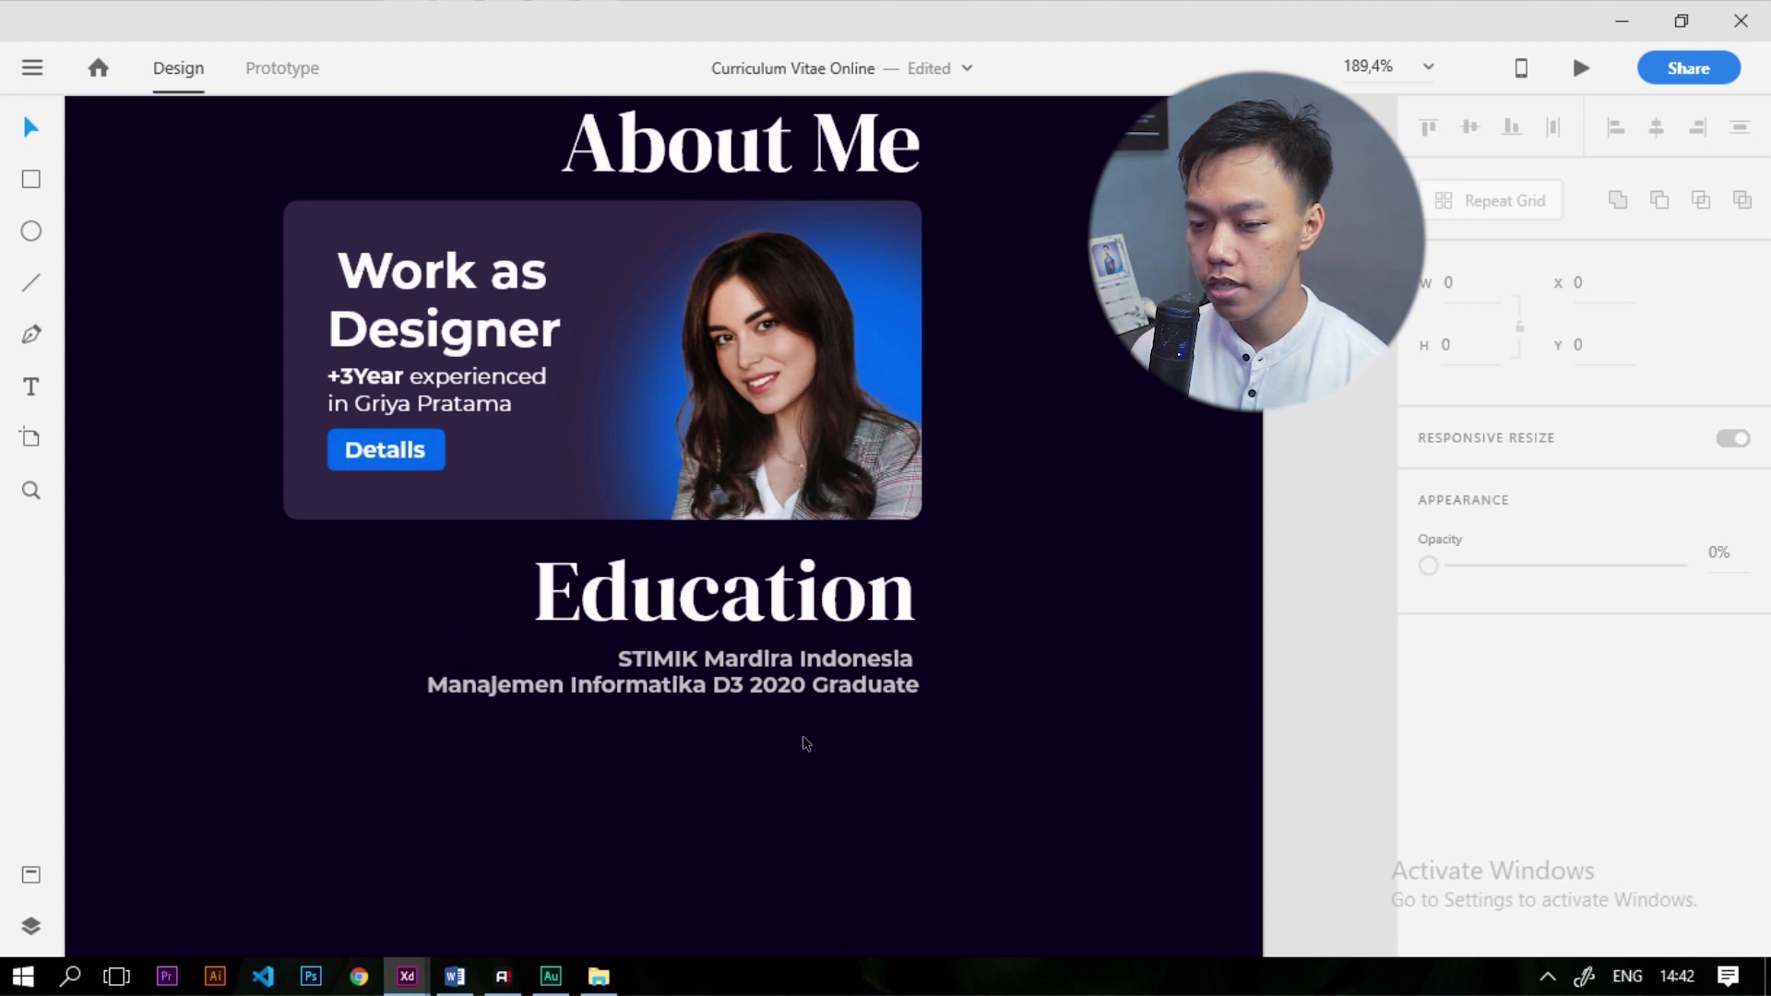
scroll(838, 572, "down", 4)
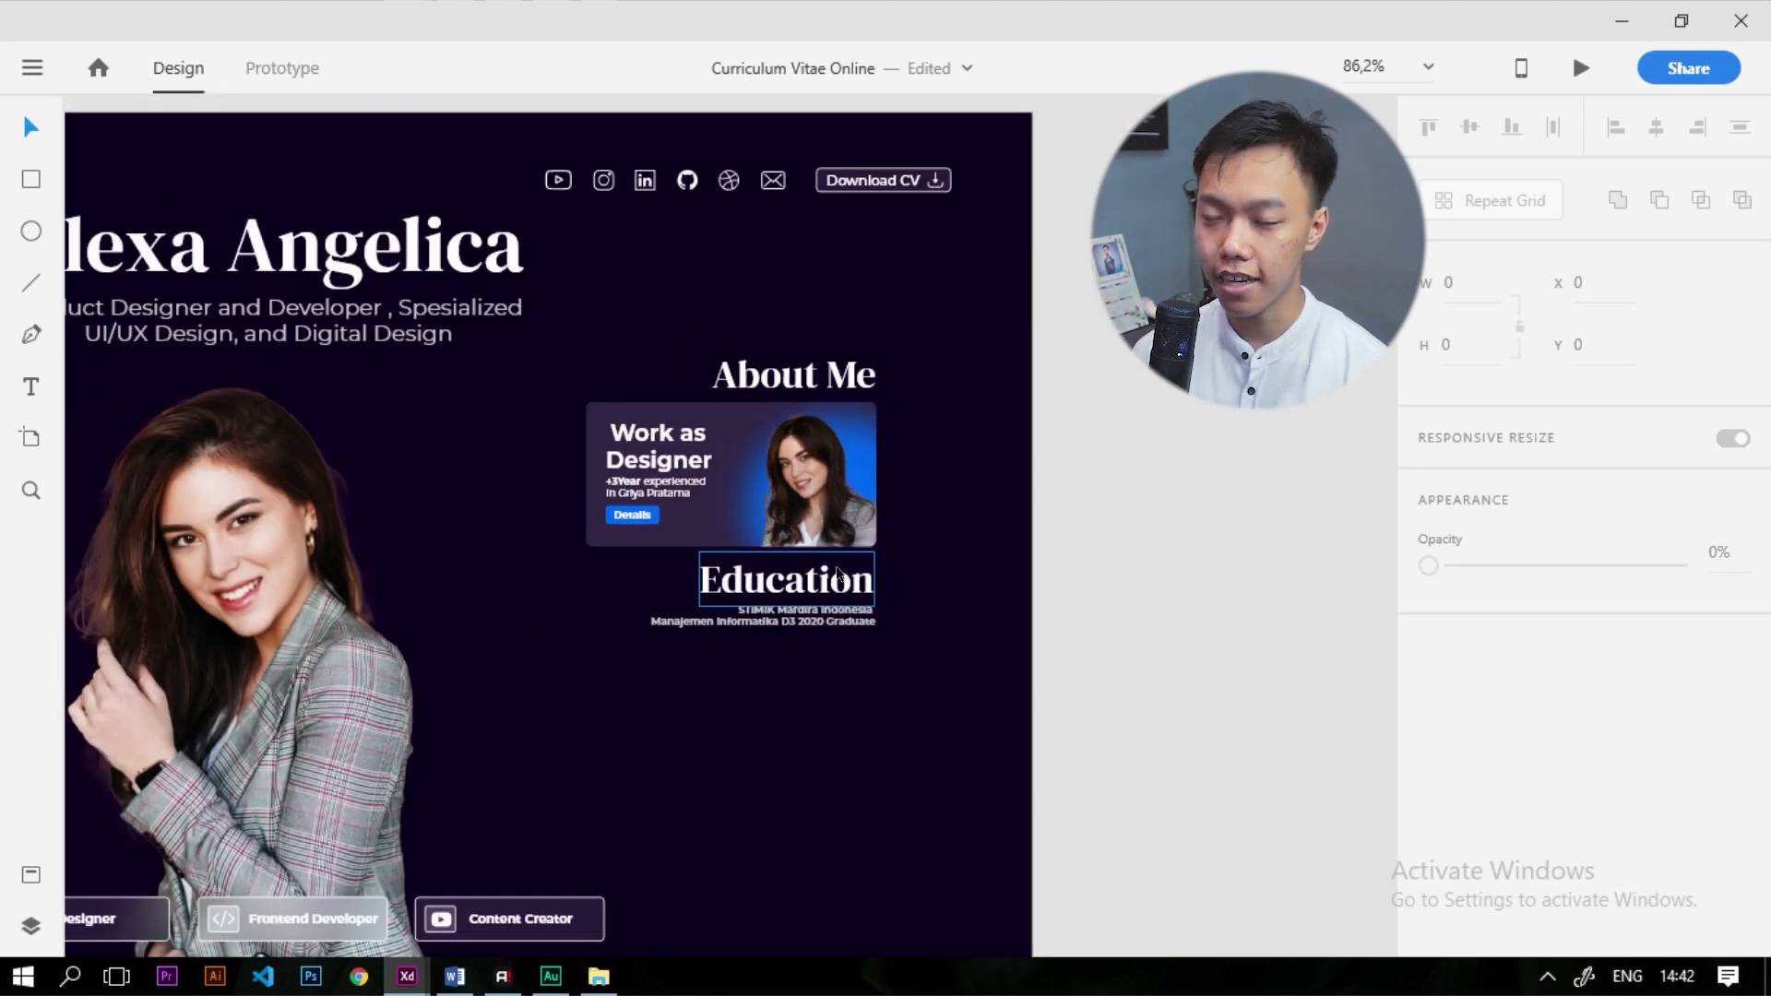
scroll(838, 574, "down", 2)
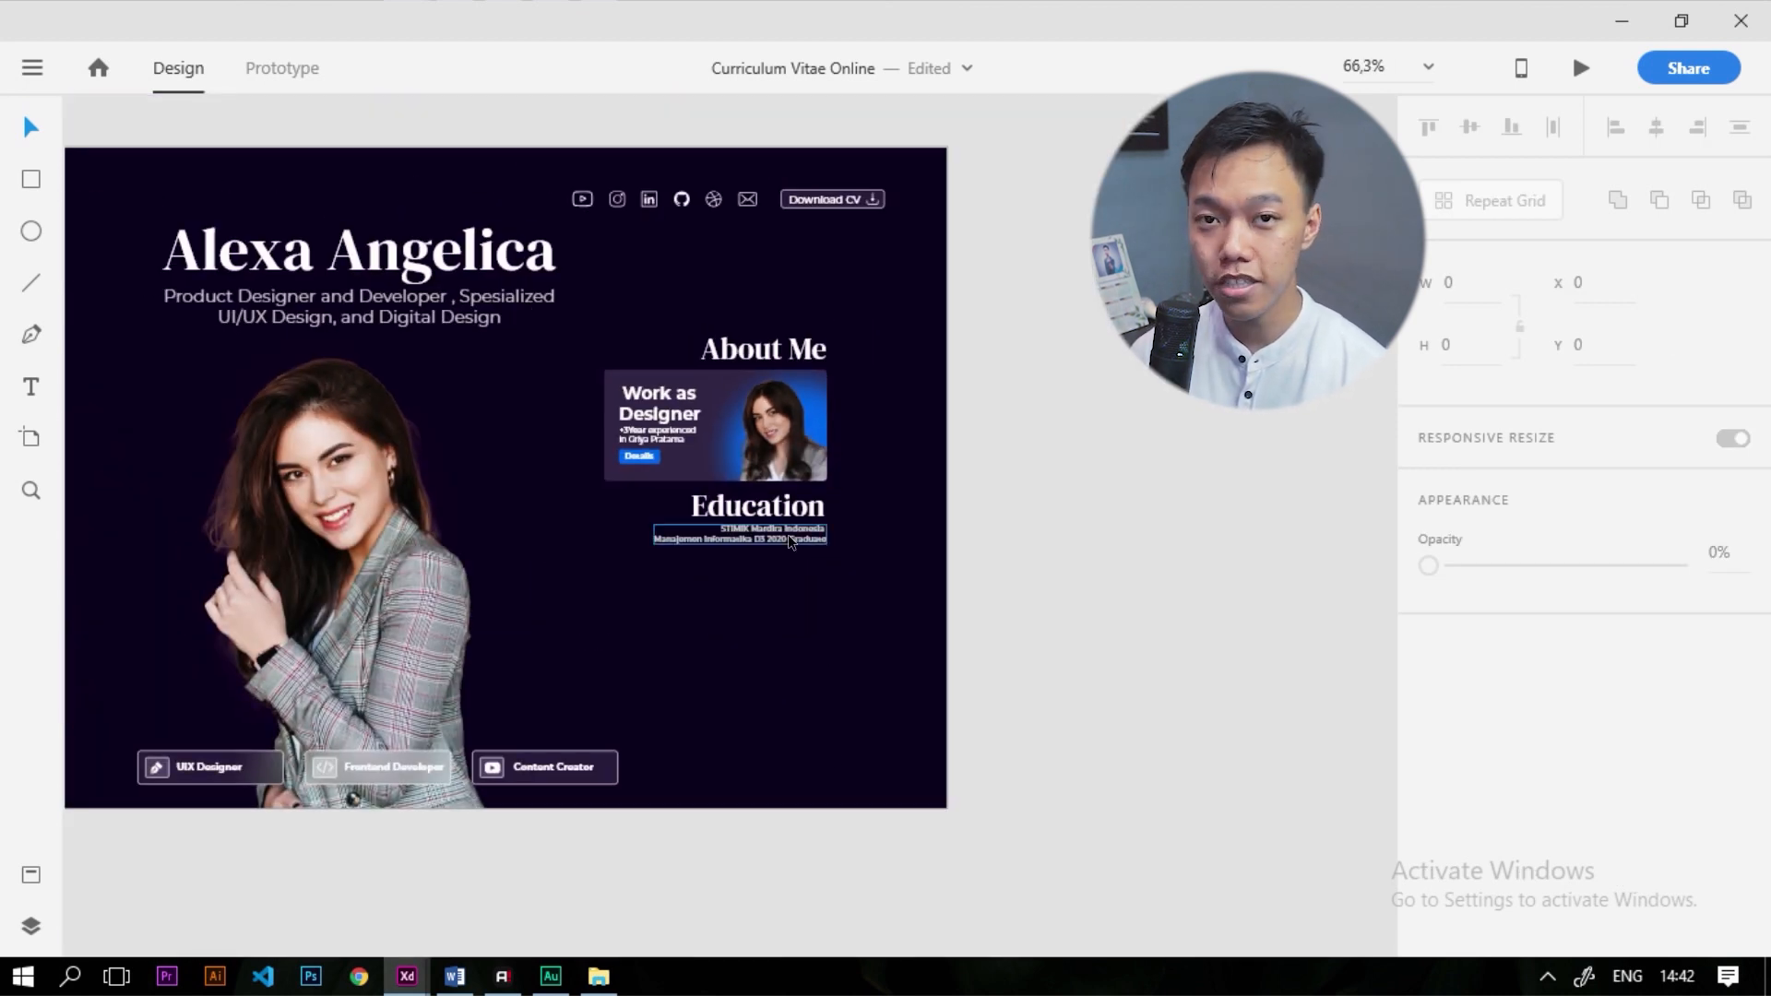
Duplicate the Education heading below the details and retype it as right-aligned 'Contact'
scroll(790, 541, "up", 3)
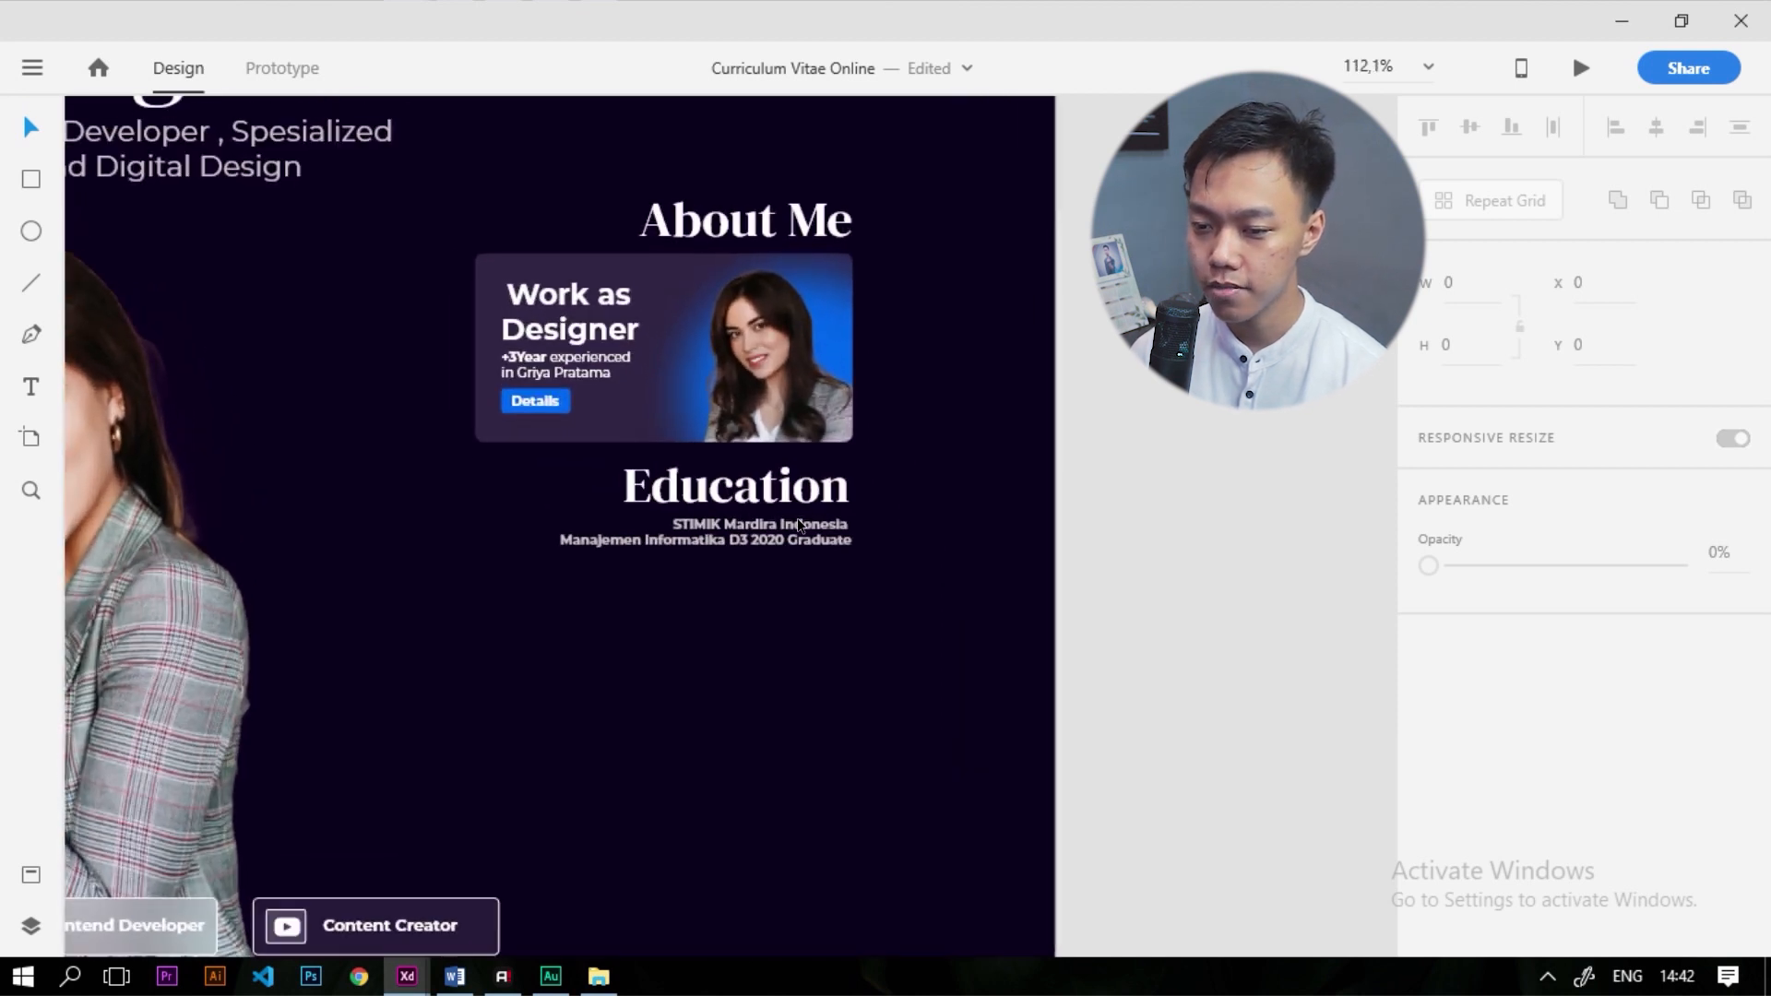
left_click_drag(793, 486, 794, 601)
double_click(799, 601)
scroll(1688, 767, "down", 3)
left_click(1522, 564)
type("C")
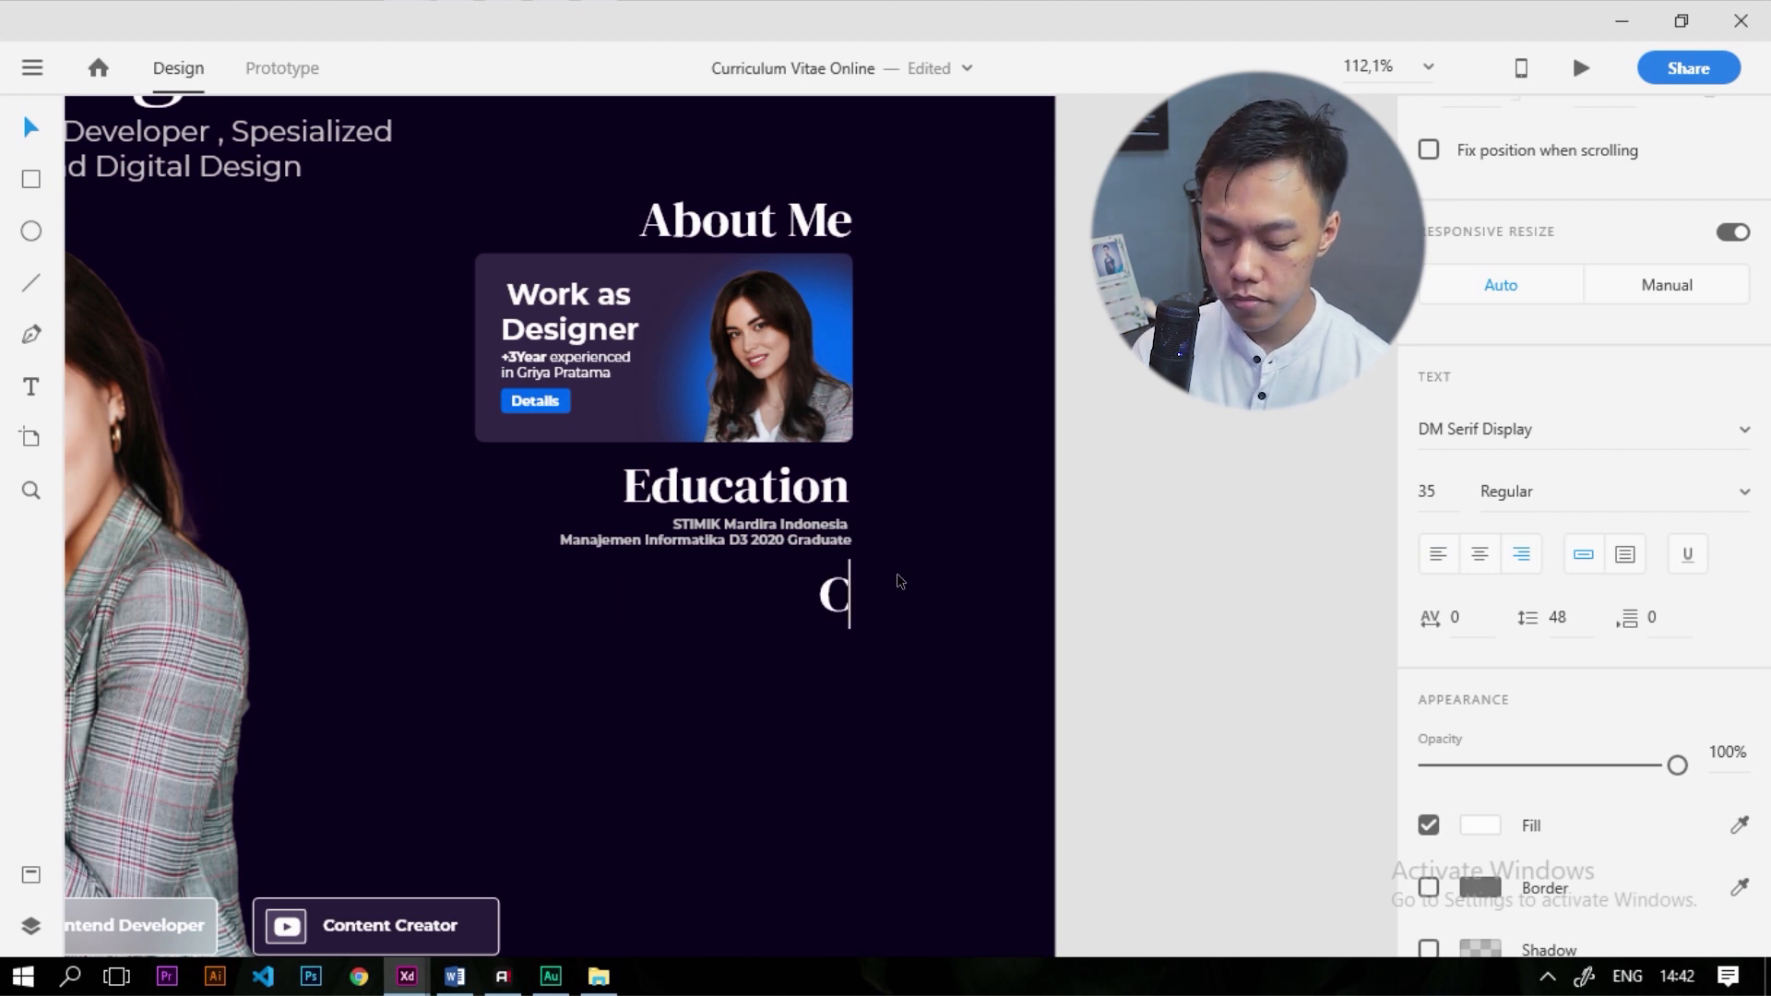
type("ontact")
key("Escape")
Fit the artboard in view and check spacings and the Body Text 2 sample's size
key("ctrl+0")
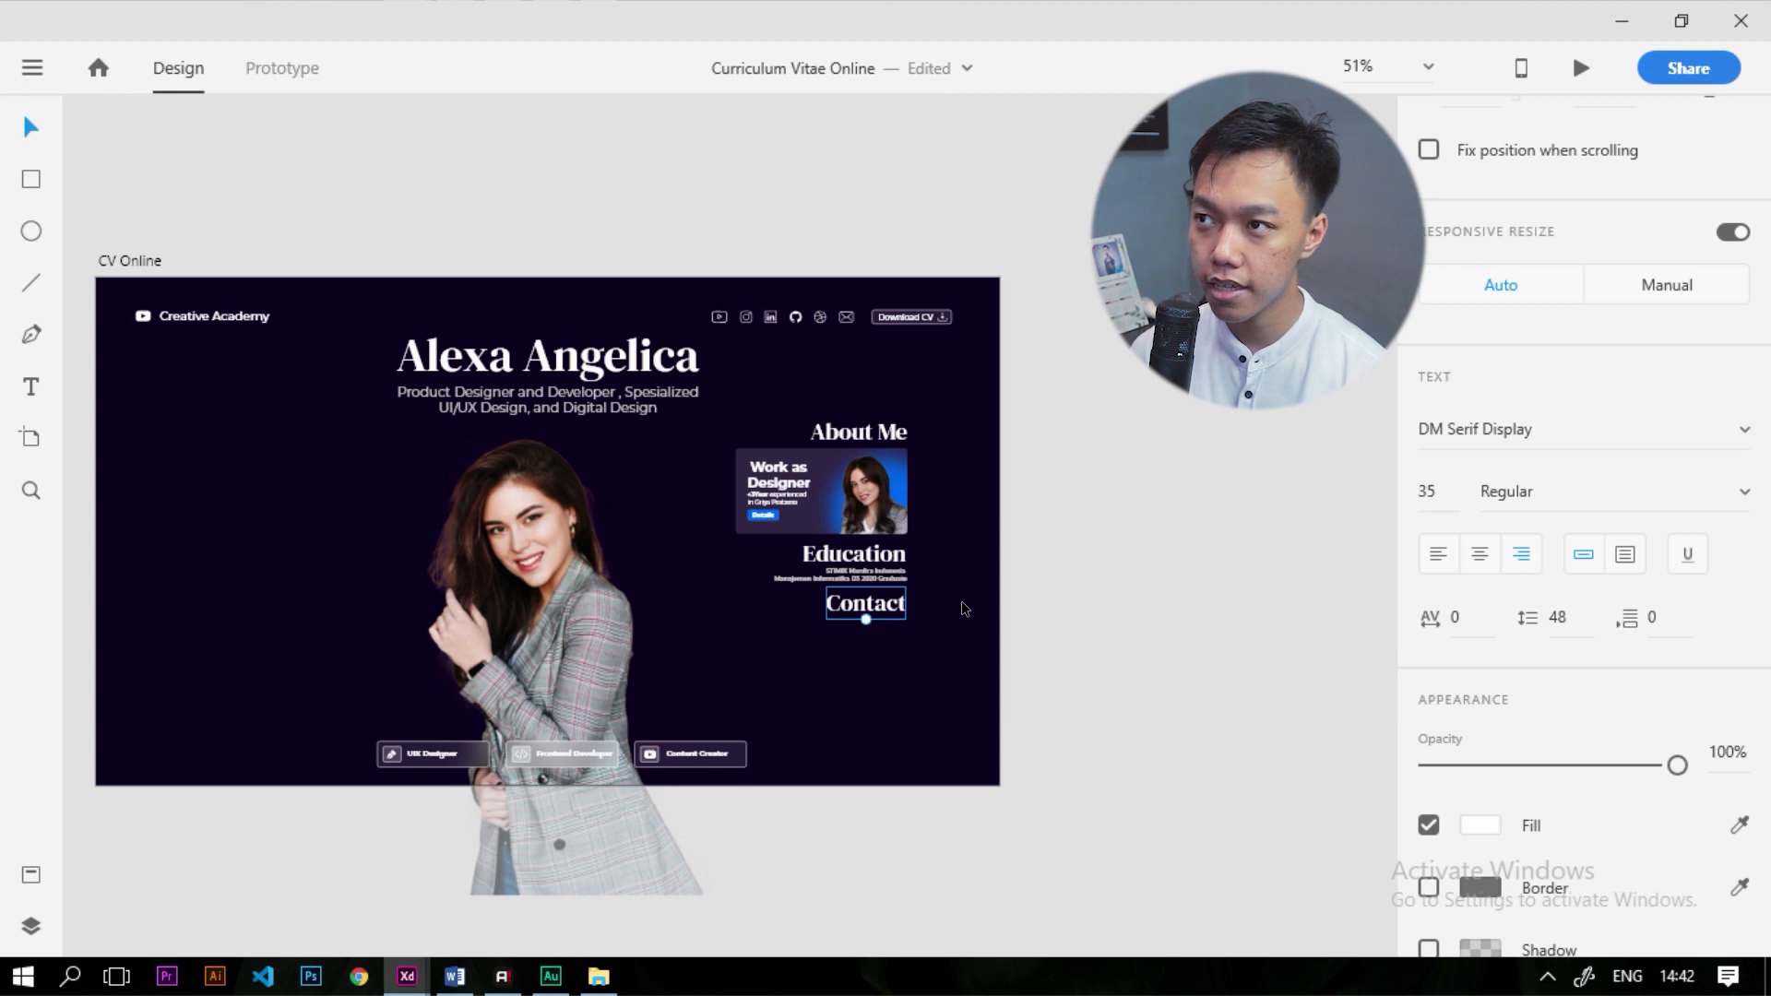
key("alt")
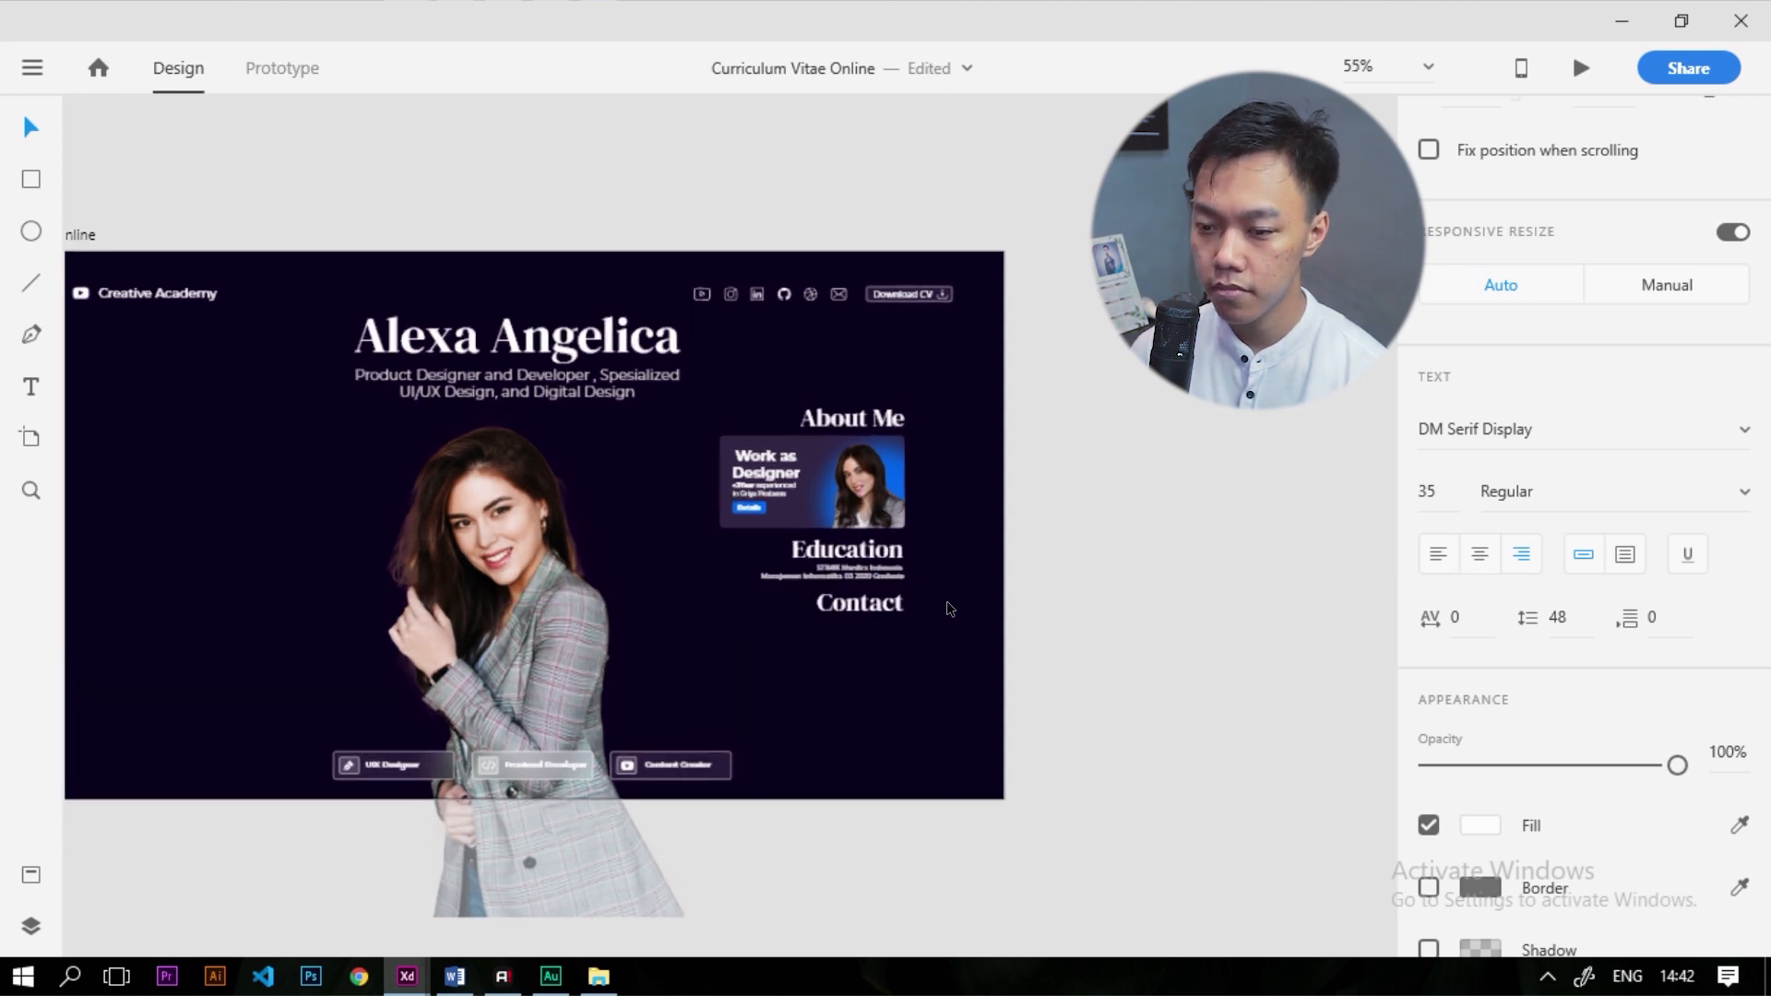
scroll(950, 609, "up", 5)
left_click(810, 533)
key("alt")
scroll(1290, 530, "down", 5)
scroll(1158, 537, "down", 4)
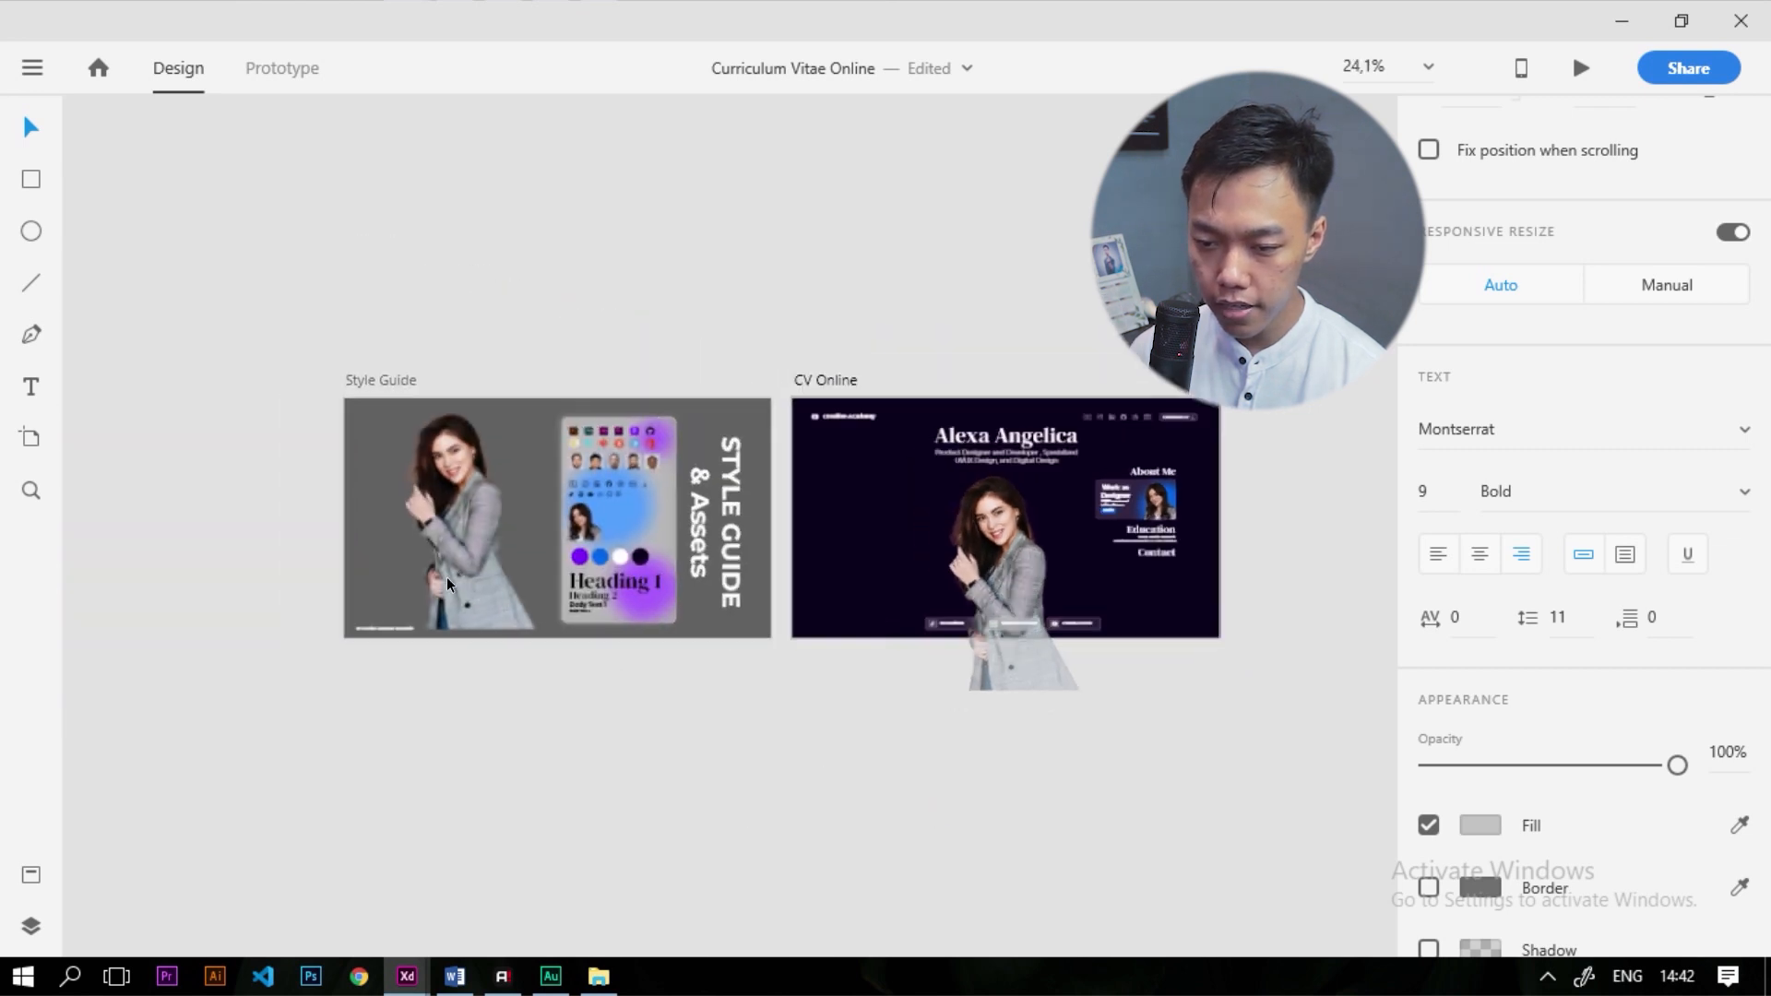
scroll(455, 573, "up", 5)
left_click(773, 646)
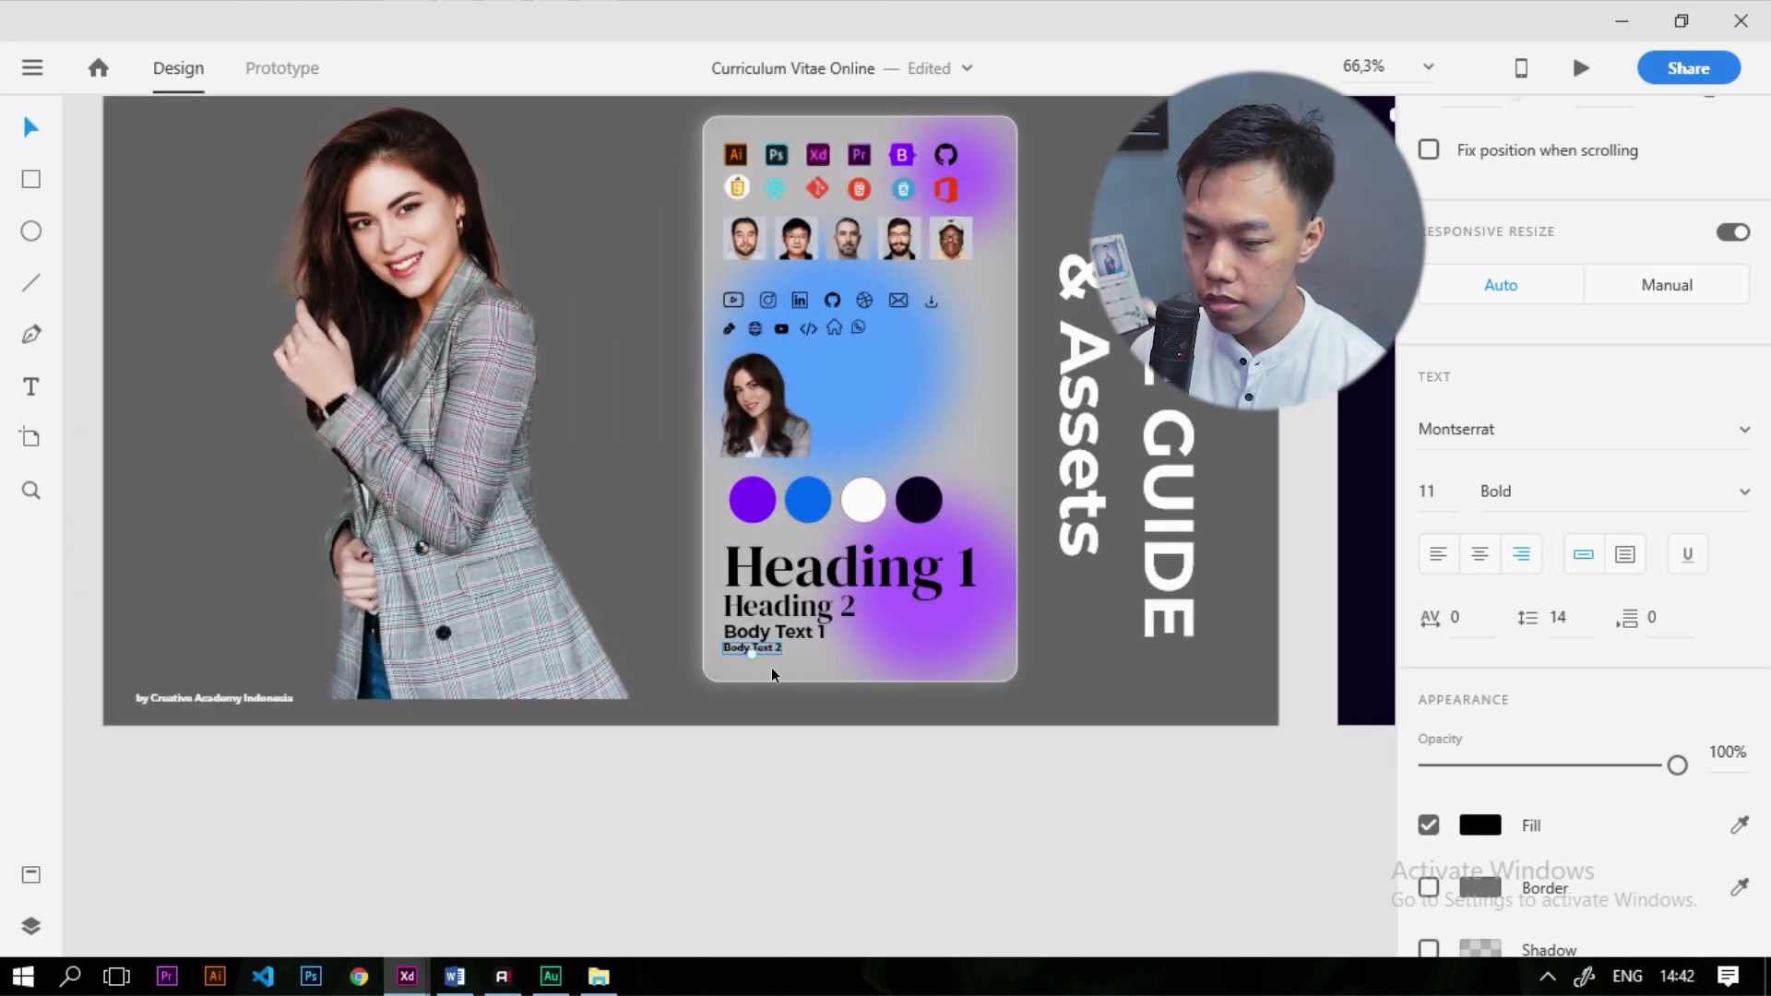
scroll(561, 649, "down", 5)
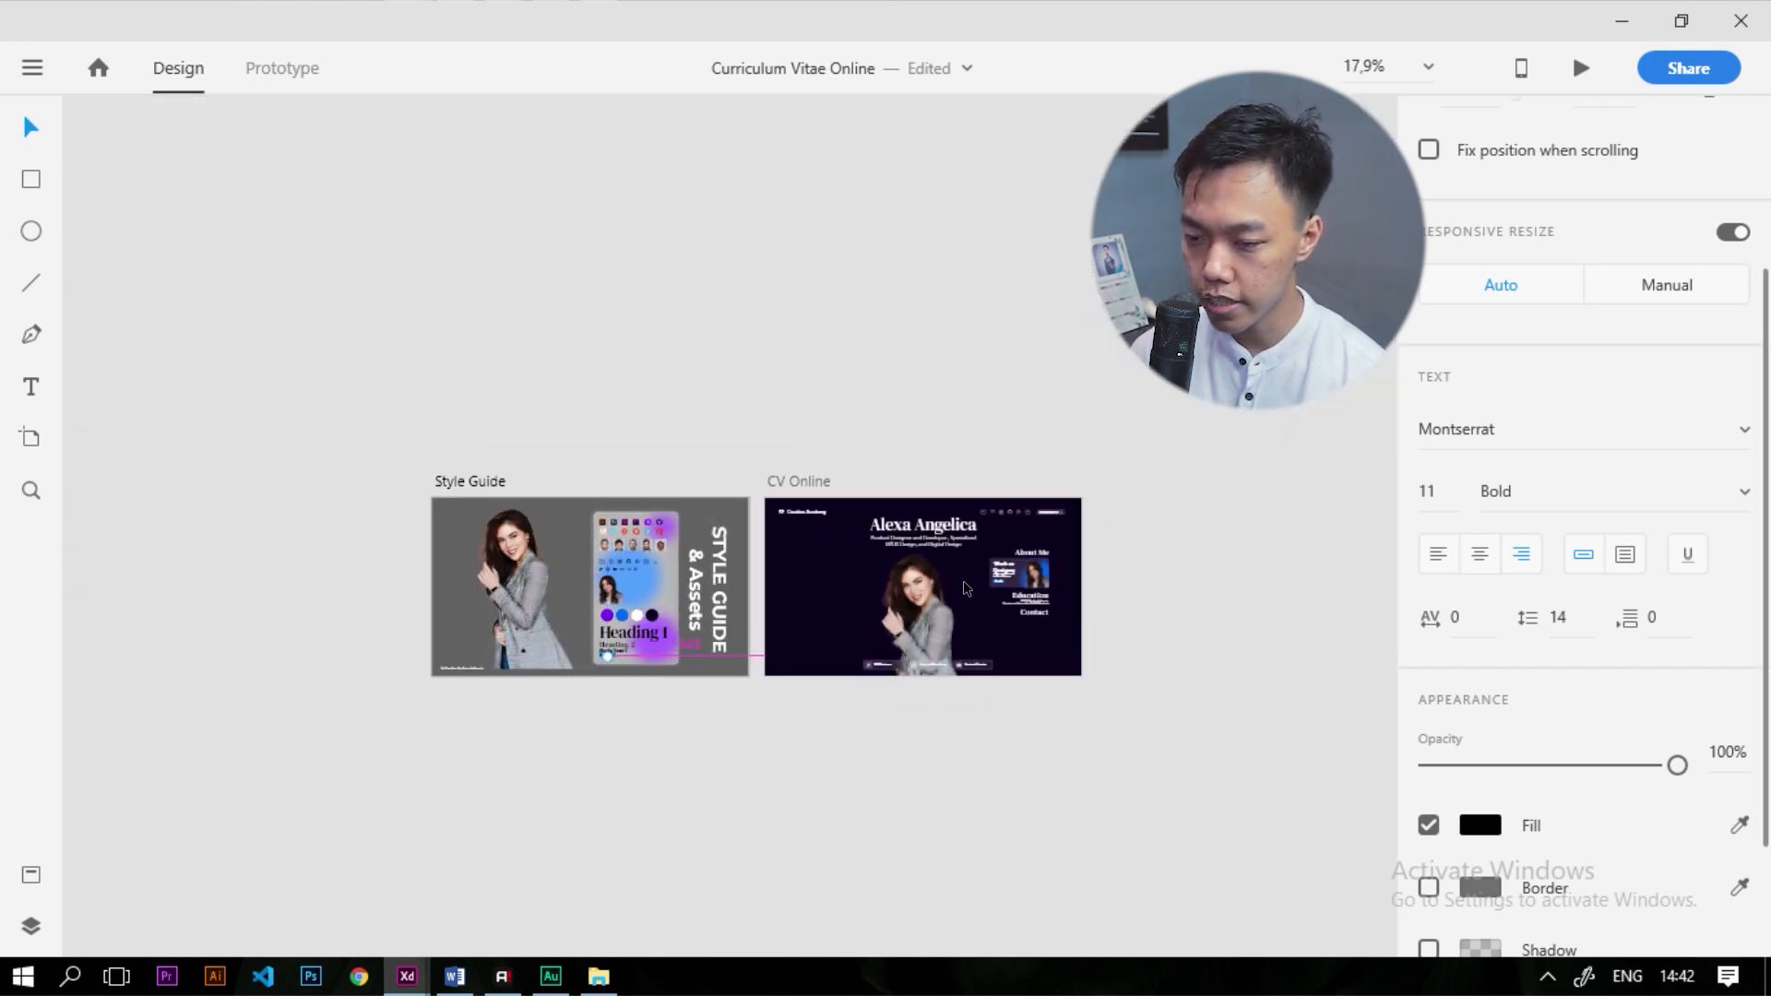
scroll(1131, 644, "up", 6)
Set the education details to font size 11 and nudge them and the Contact heading lower
left_click(487, 373)
left_click(1433, 627)
type("11")
key("Return")
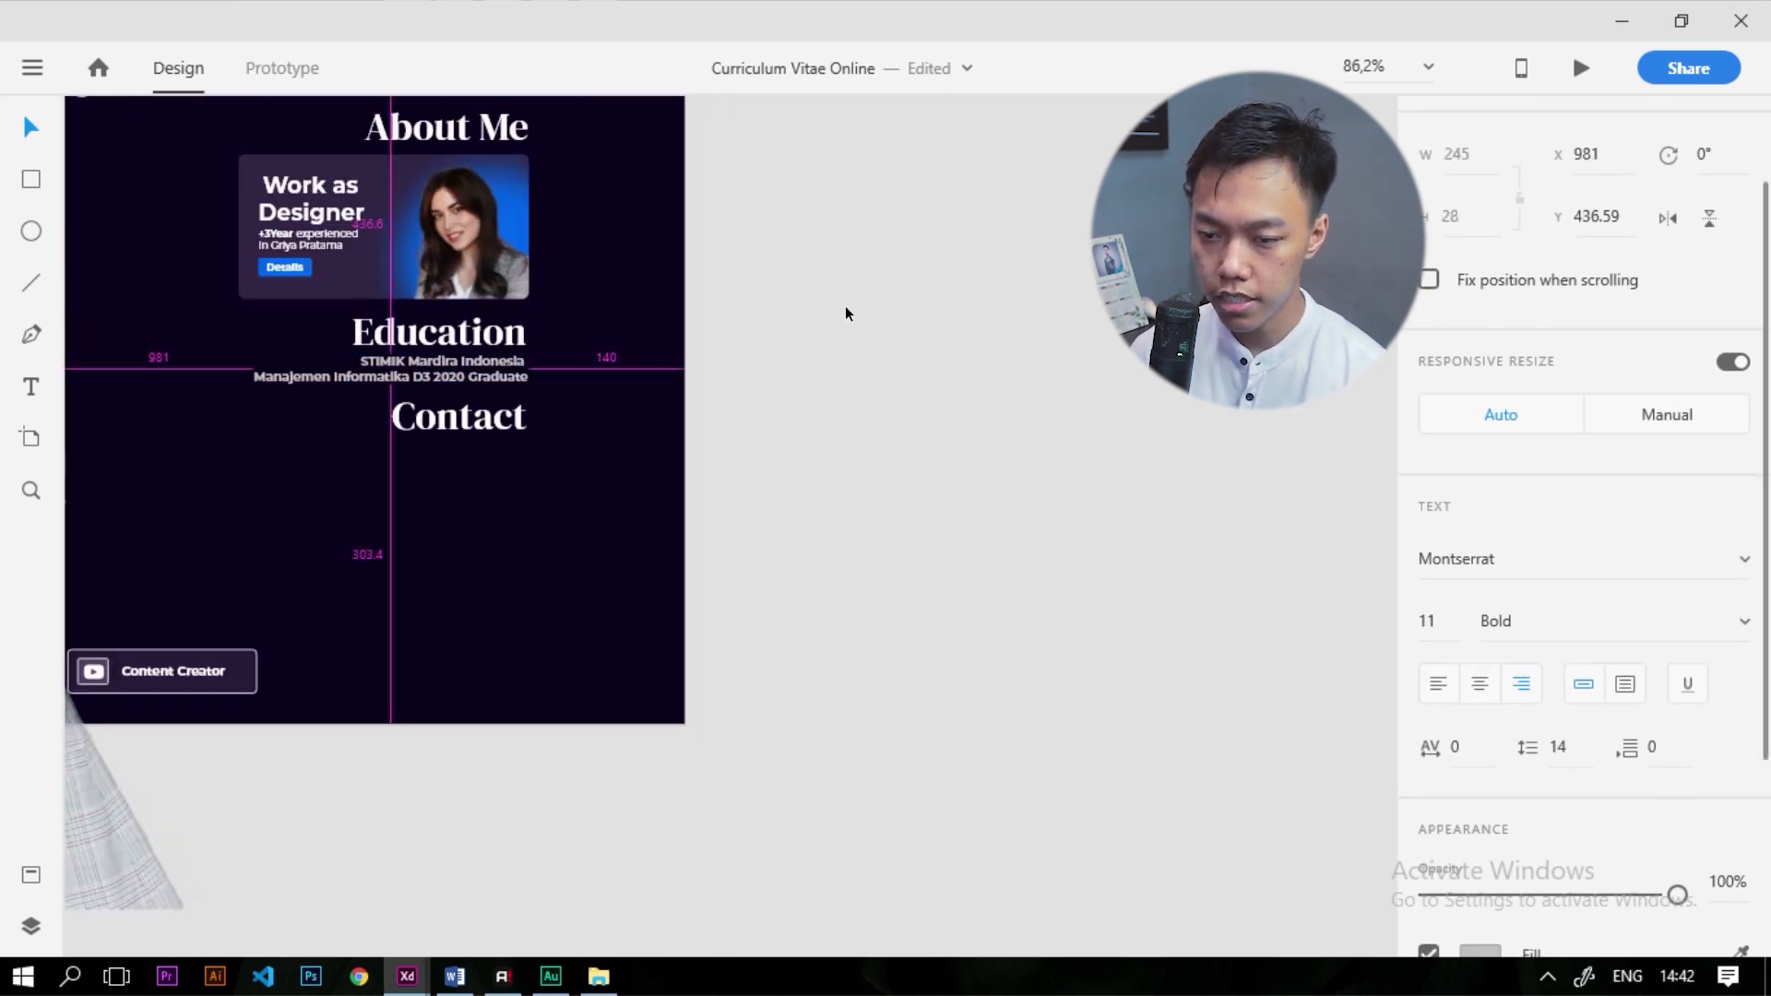
scroll(842, 308, "down", 2)
scroll(538, 301, "up", 4)
left_click_drag(865, 444, 867, 455)
left_click_drag(869, 516, 872, 528)
left_click(1306, 617)
scroll(1185, 519, "down", 5)
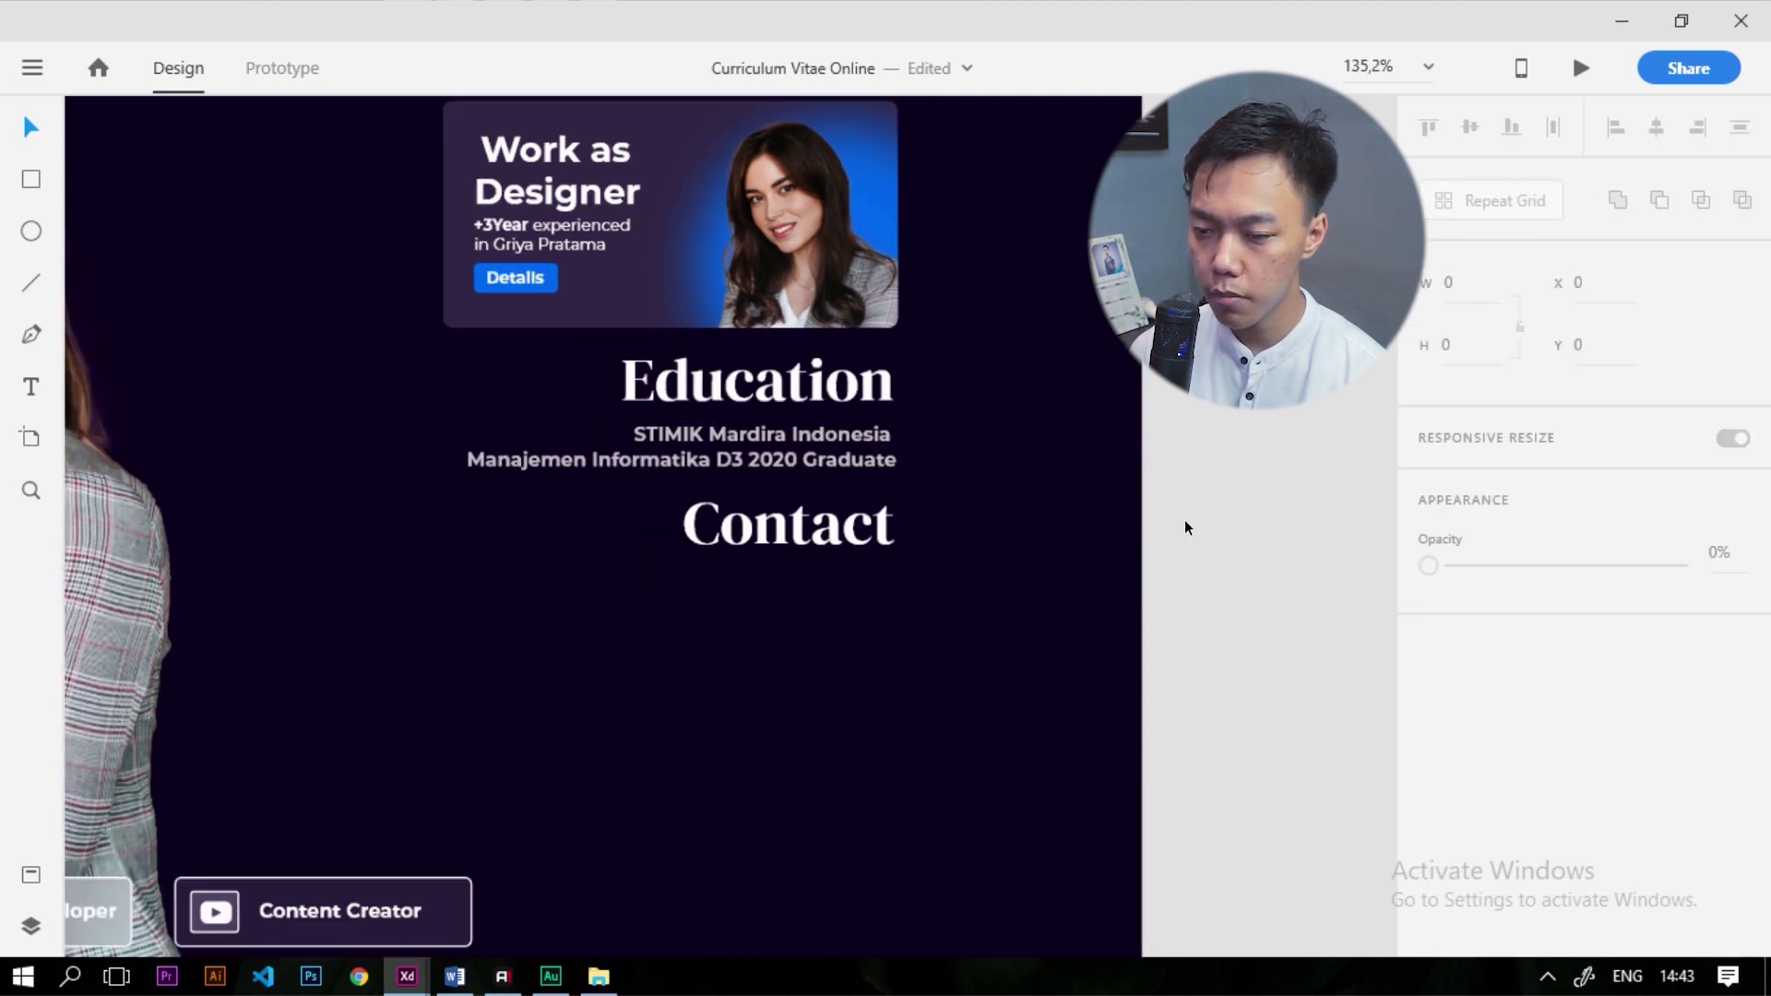
scroll(1048, 503, "down", 1)
scroll(1113, 491, "up", 4)
Try moving the education details below Contact, then undo the move
left_click_drag(1059, 494, 1054, 607)
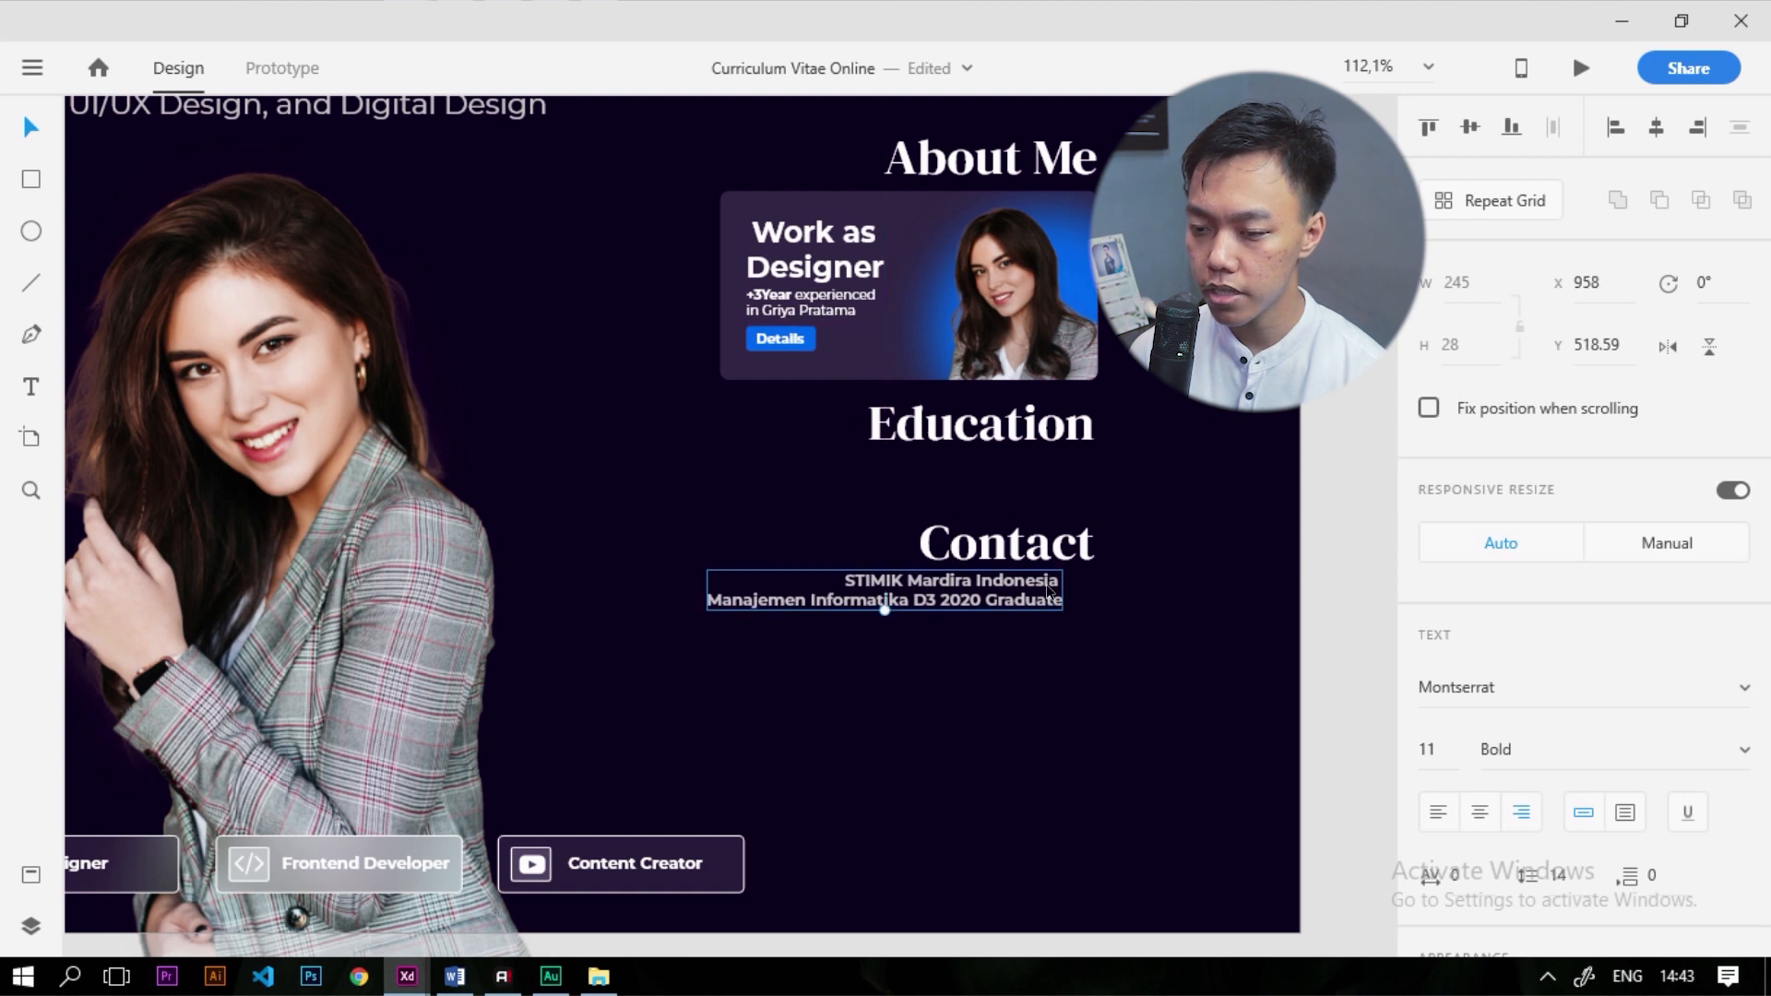
double_click(1055, 607)
key("BackSpace")
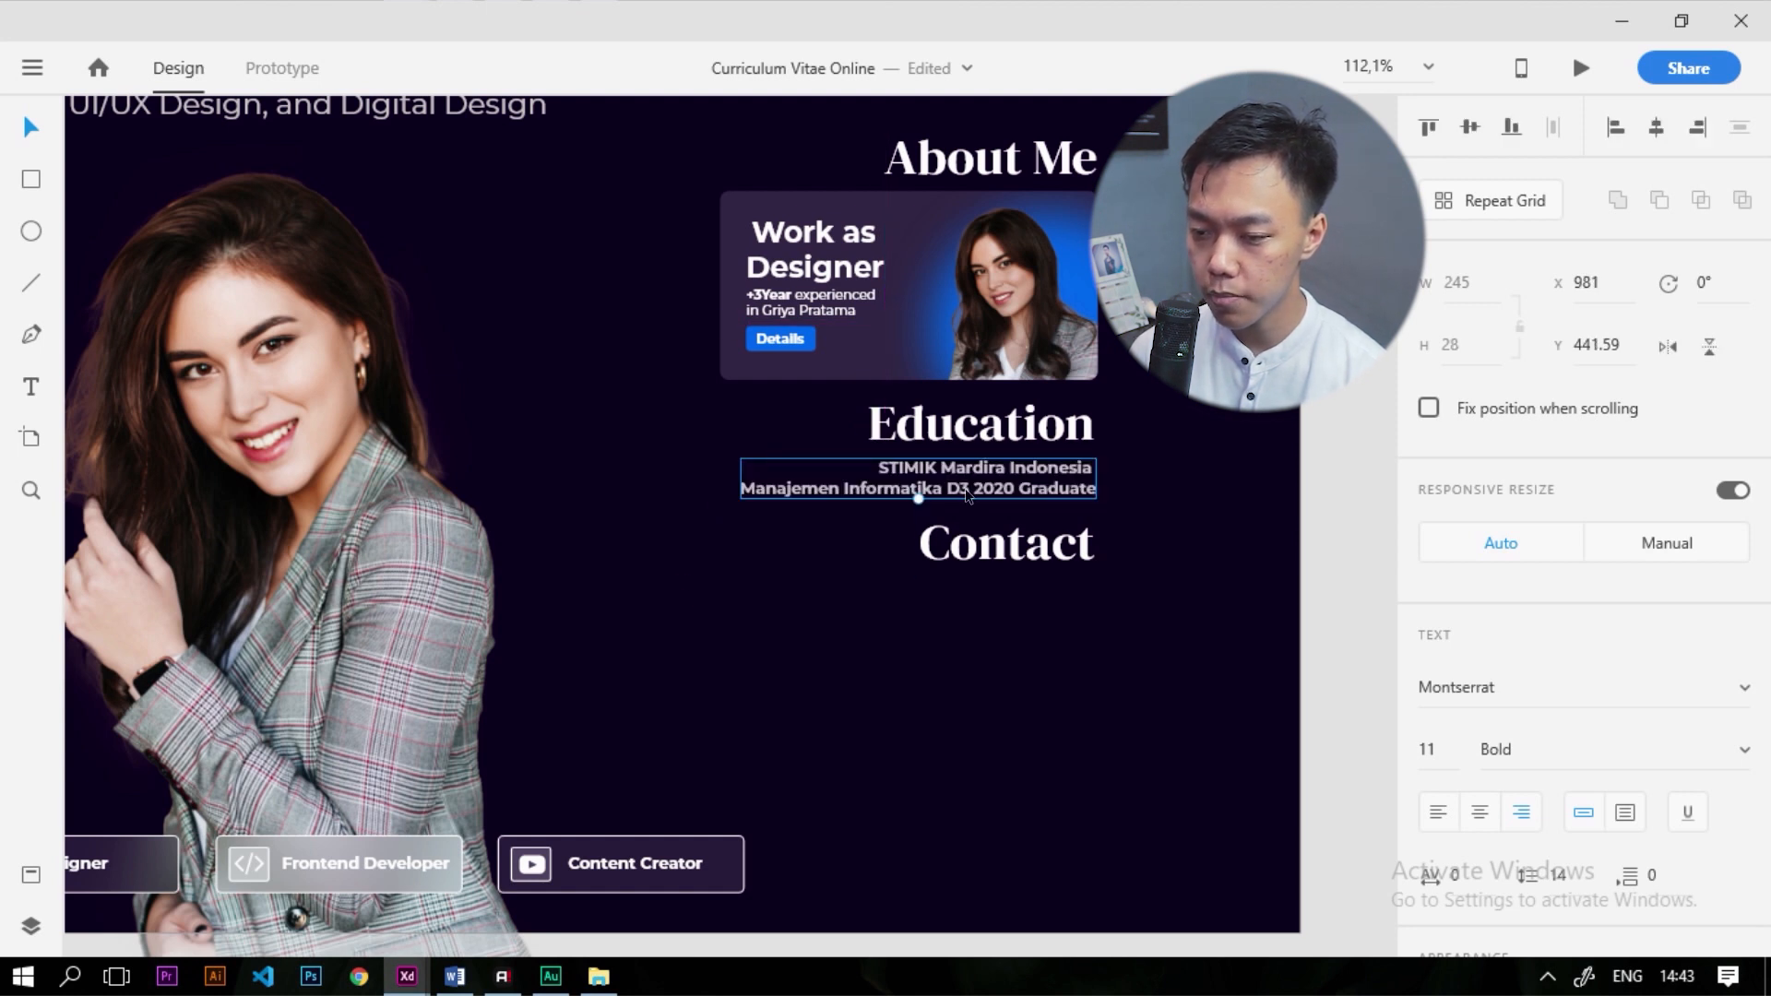
Duplicate the details below Contact and type the street address, city and postcode, and e-mail address on separate lines
left_click_drag(967, 495, 967, 621)
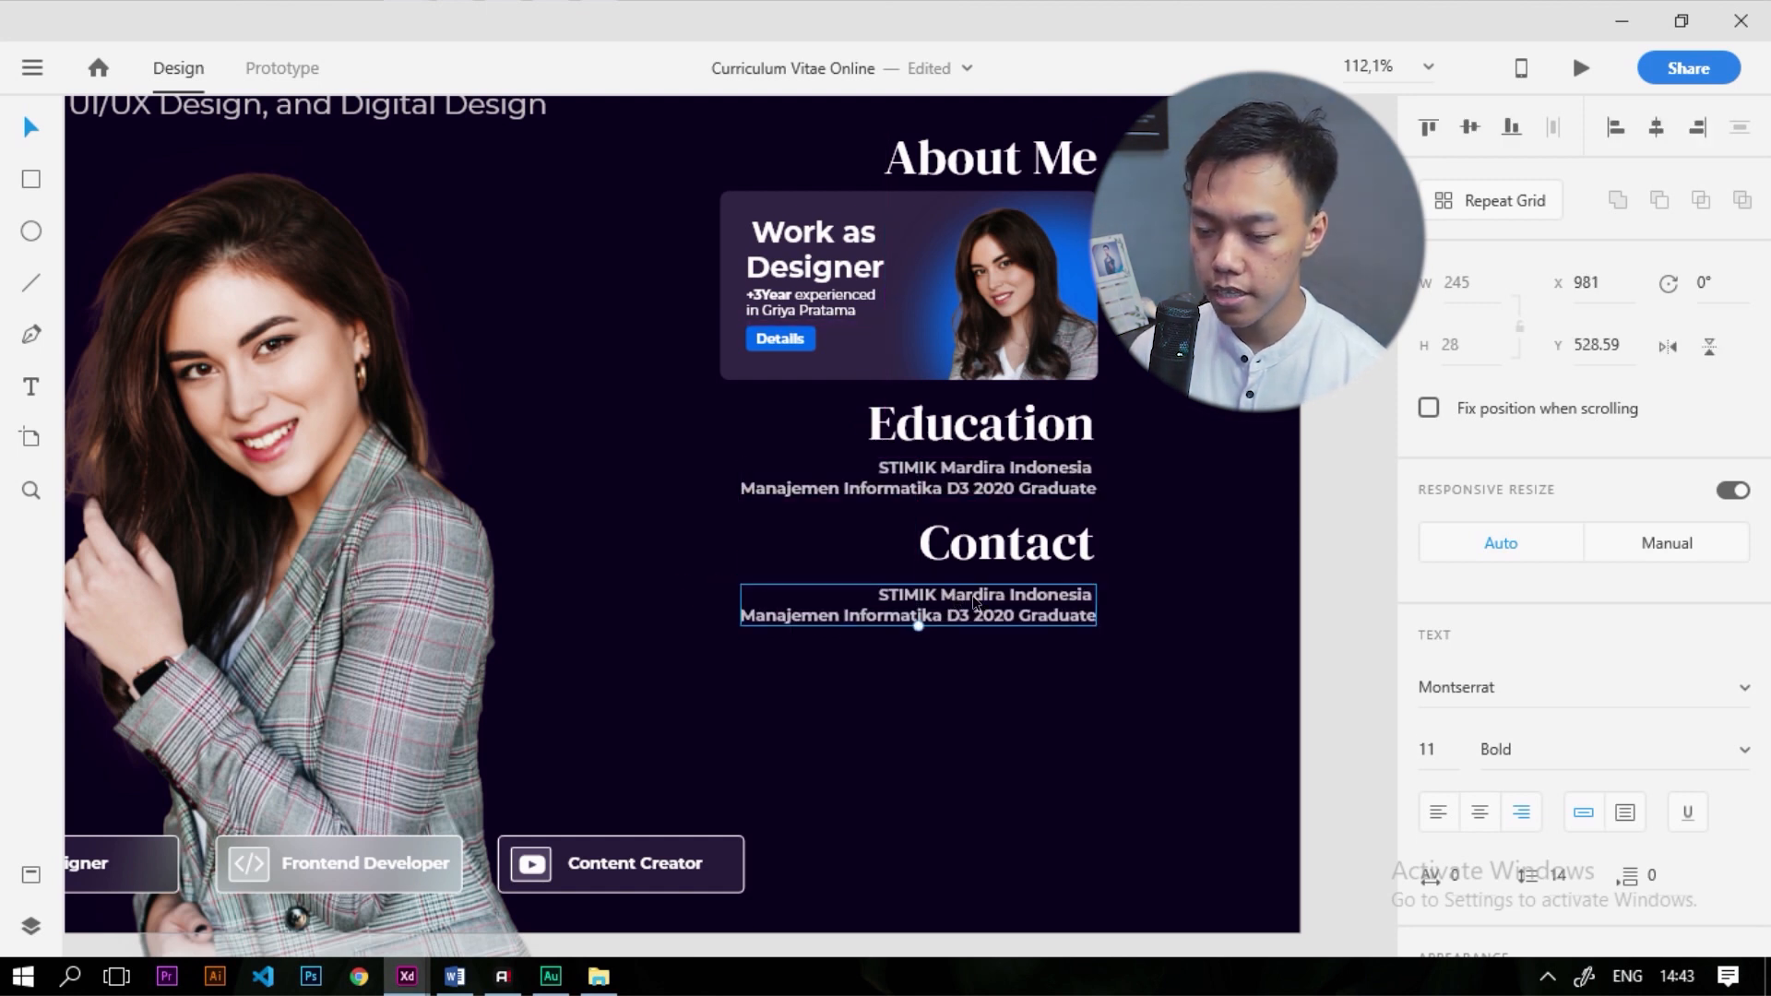
double_click(995, 594)
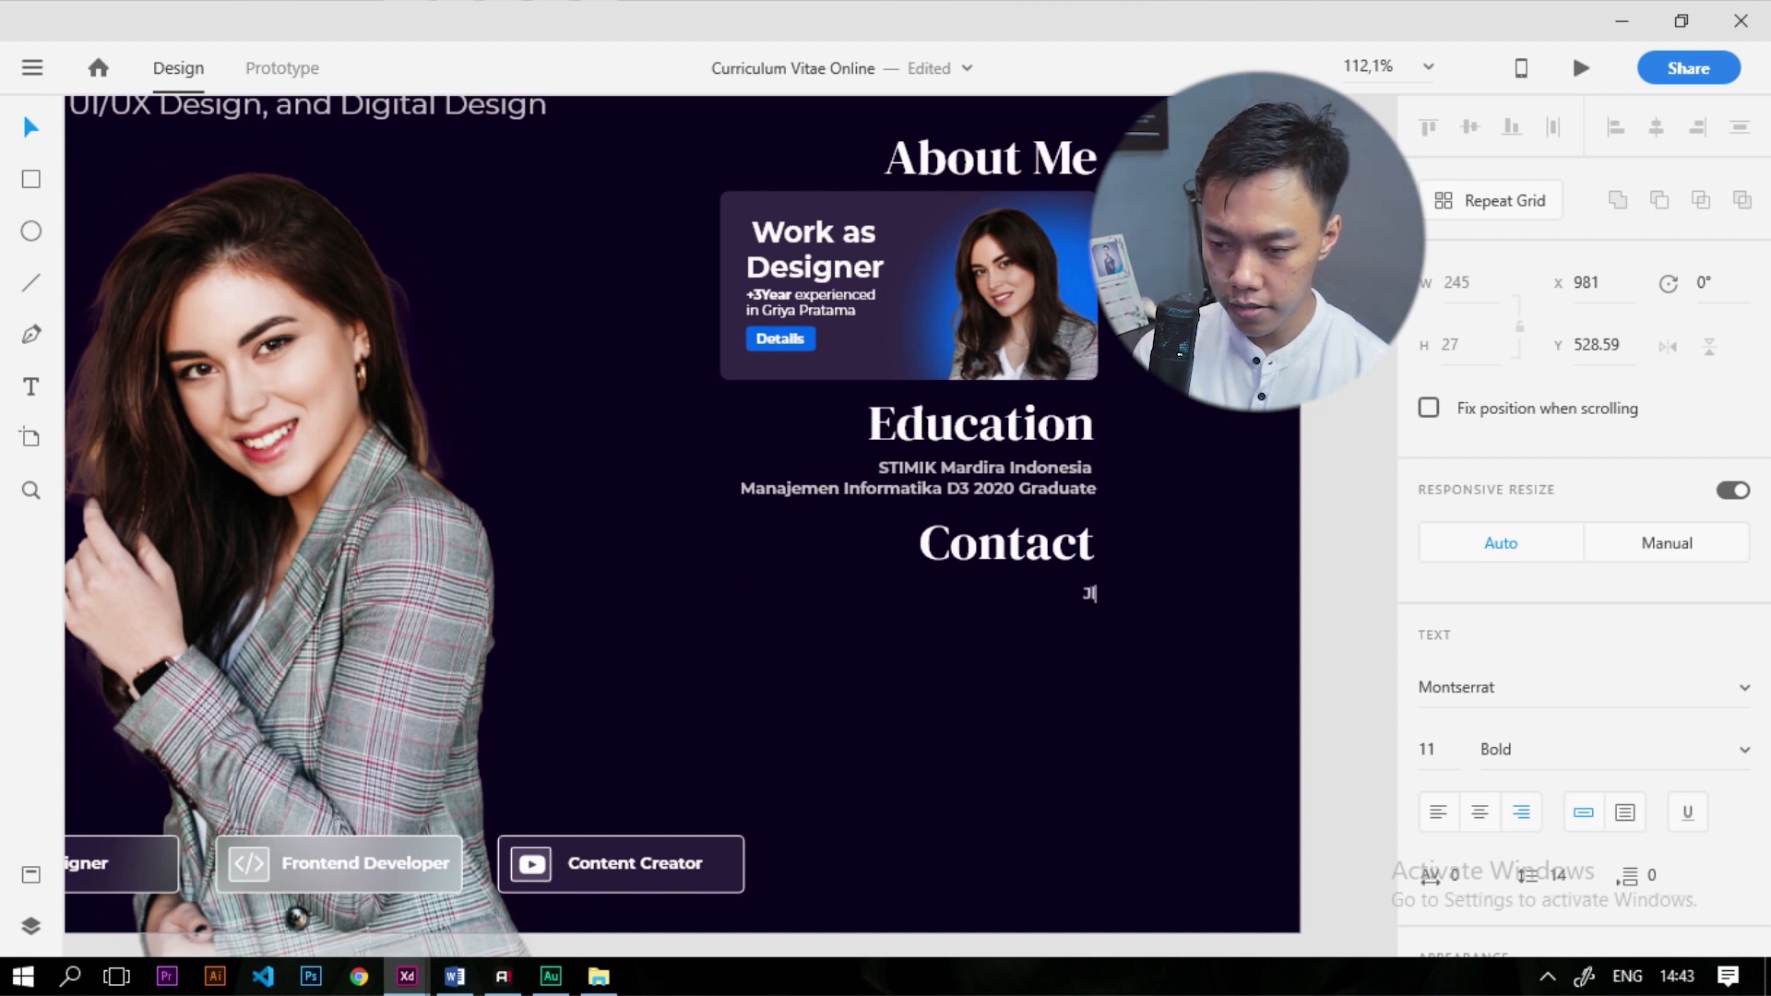
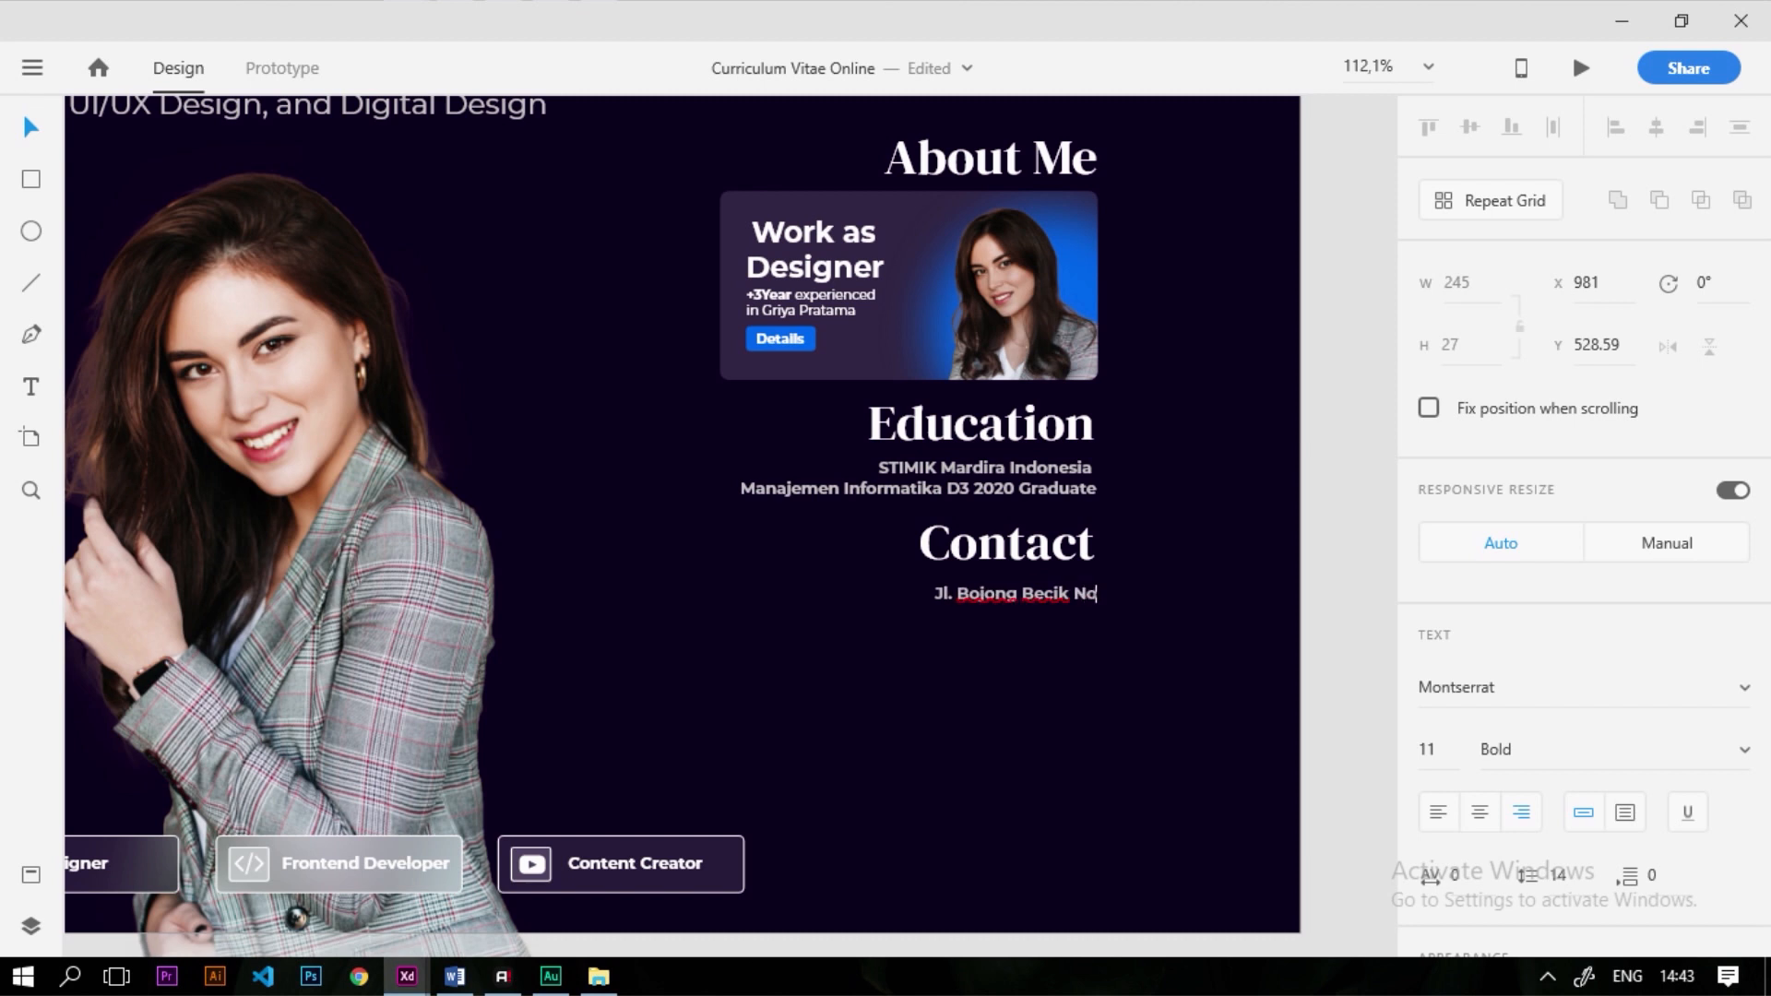
key("Return")
type("Bandung - Indonesia 40383")
key("Return")
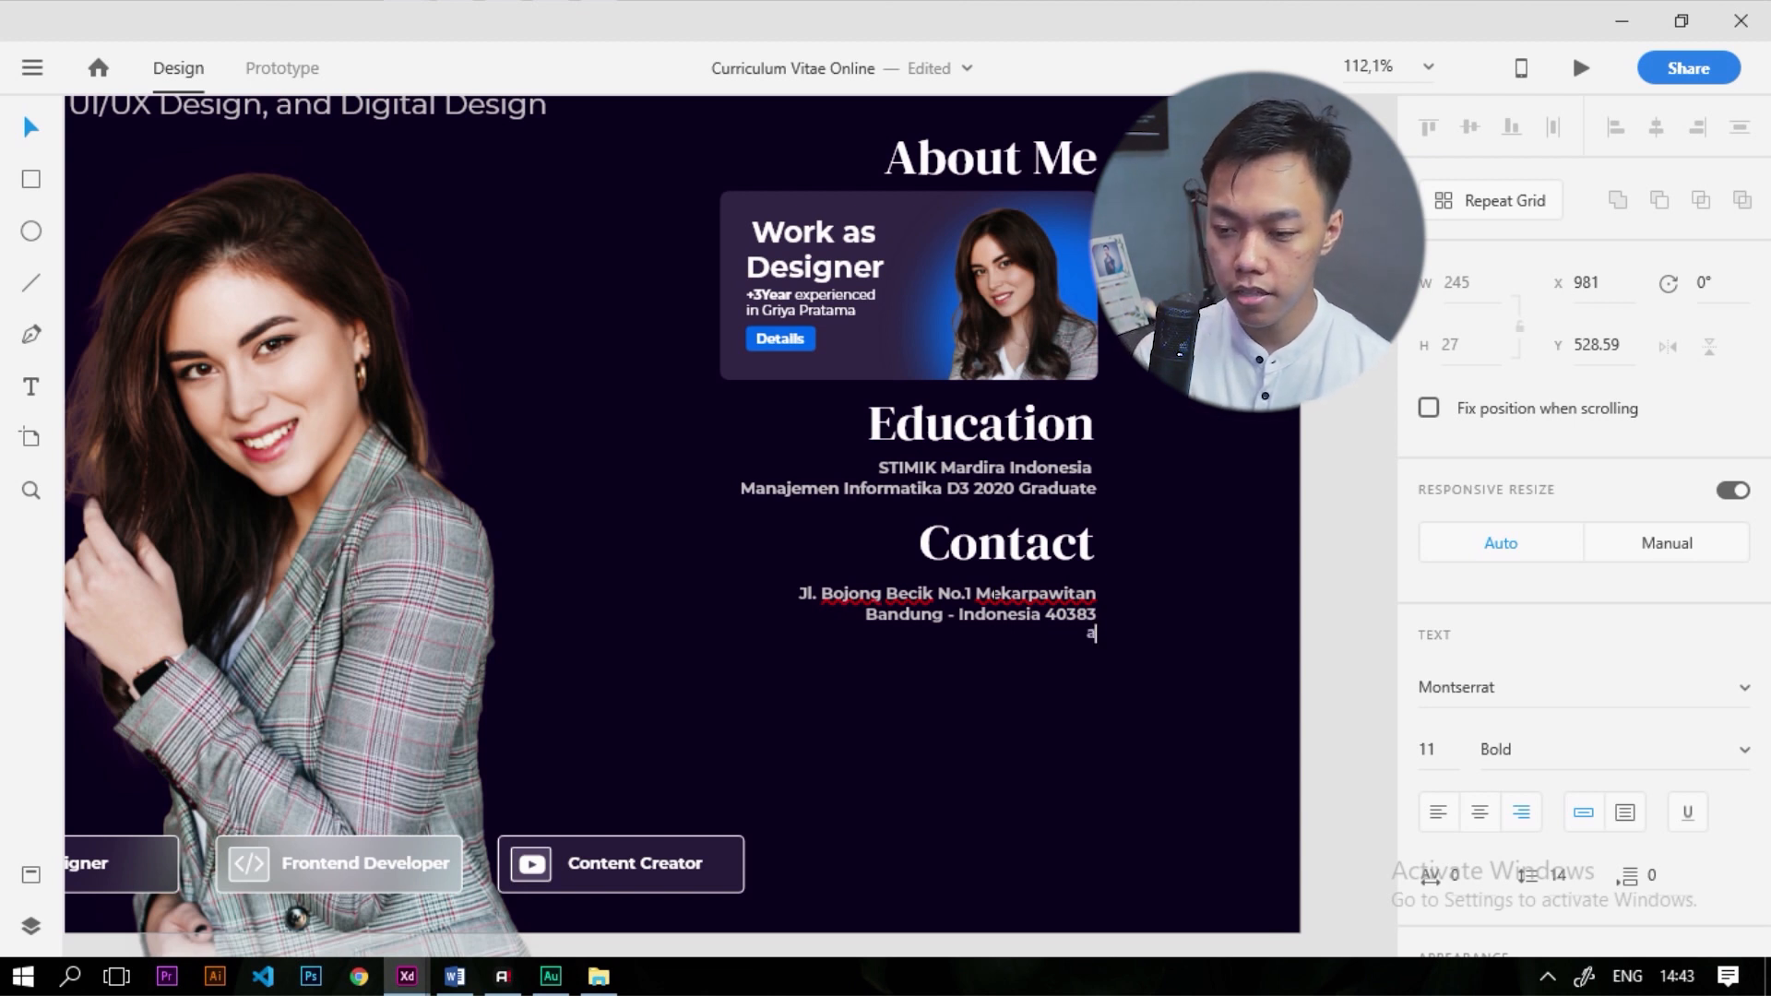
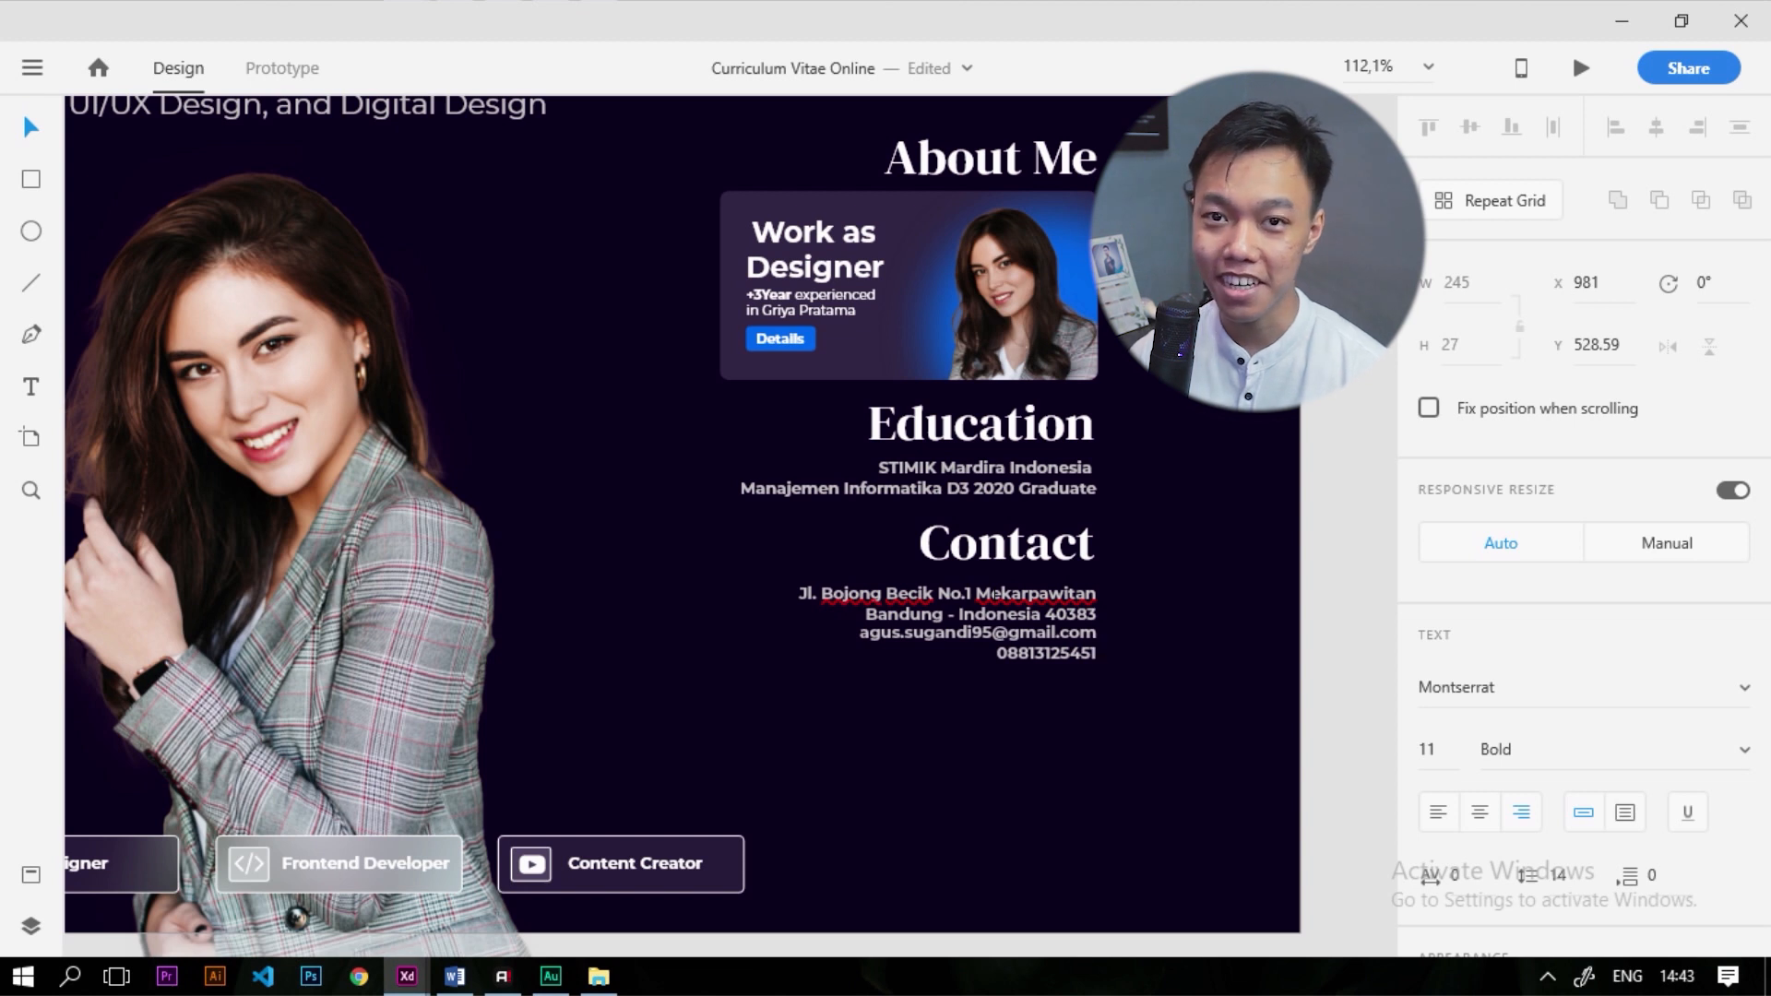
key("Escape")
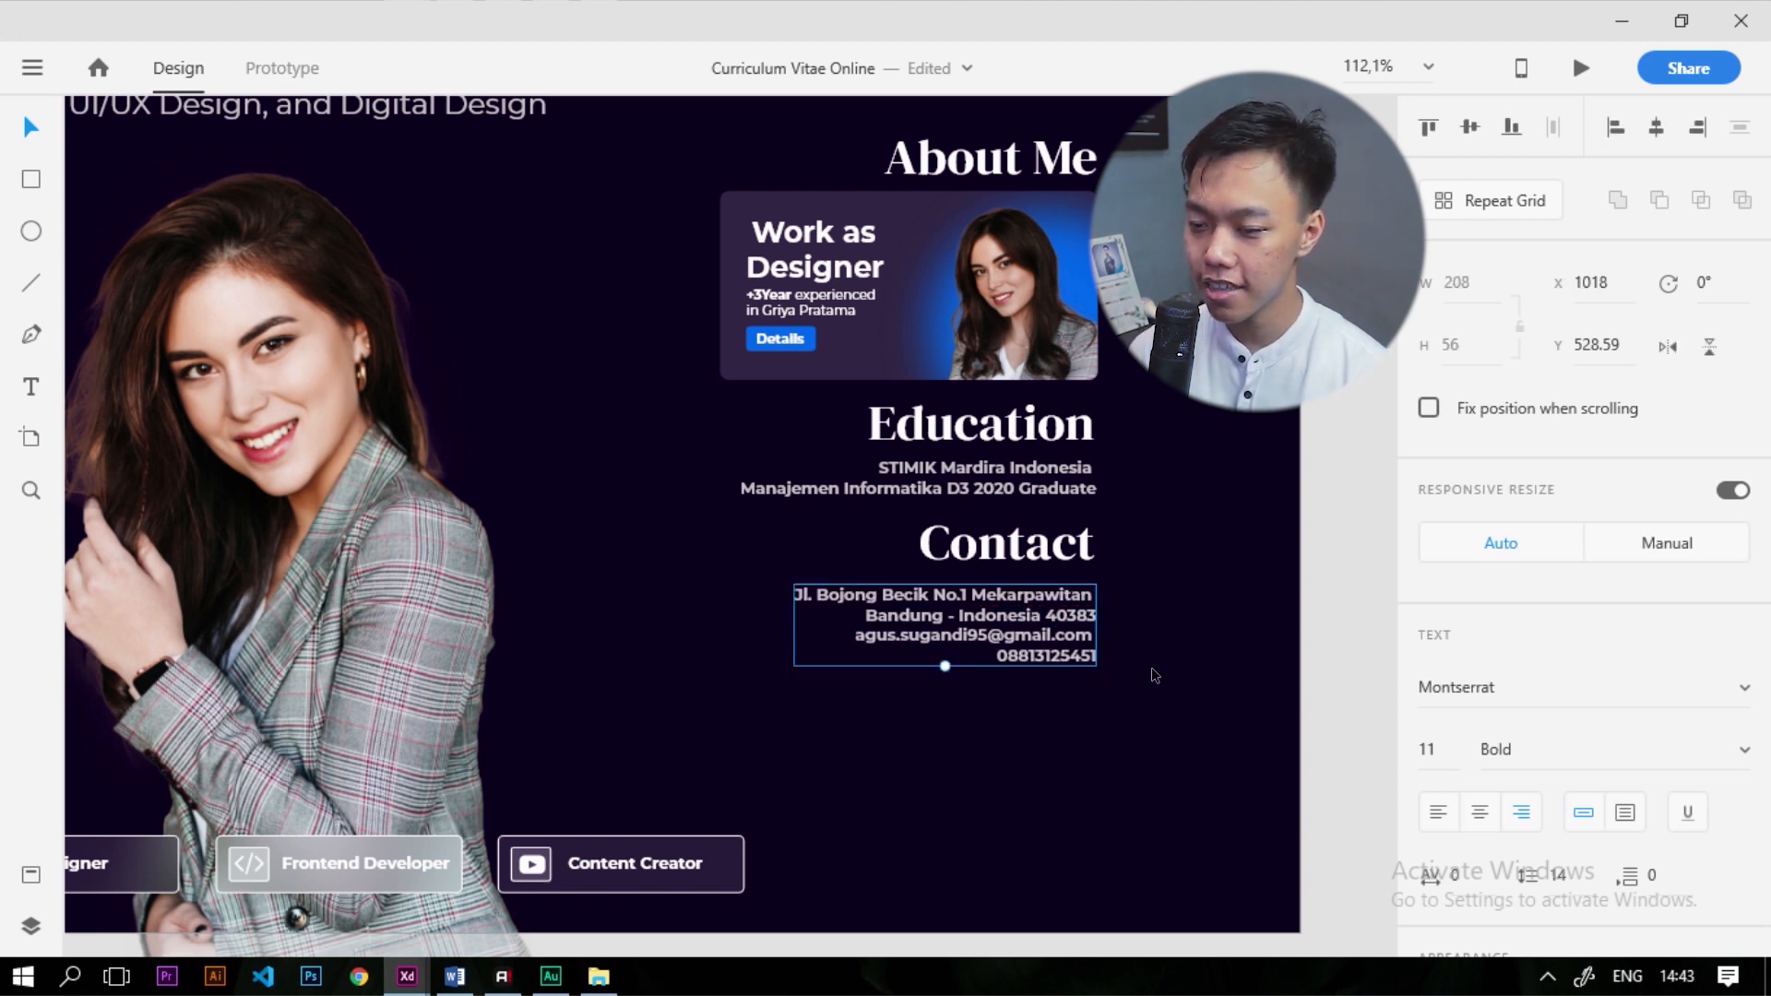
Shift the contact text slightly left and pick the house icon from the Style Guide card
left_click_drag(1071, 604, 1051, 608)
scroll(1059, 616, "up", 3)
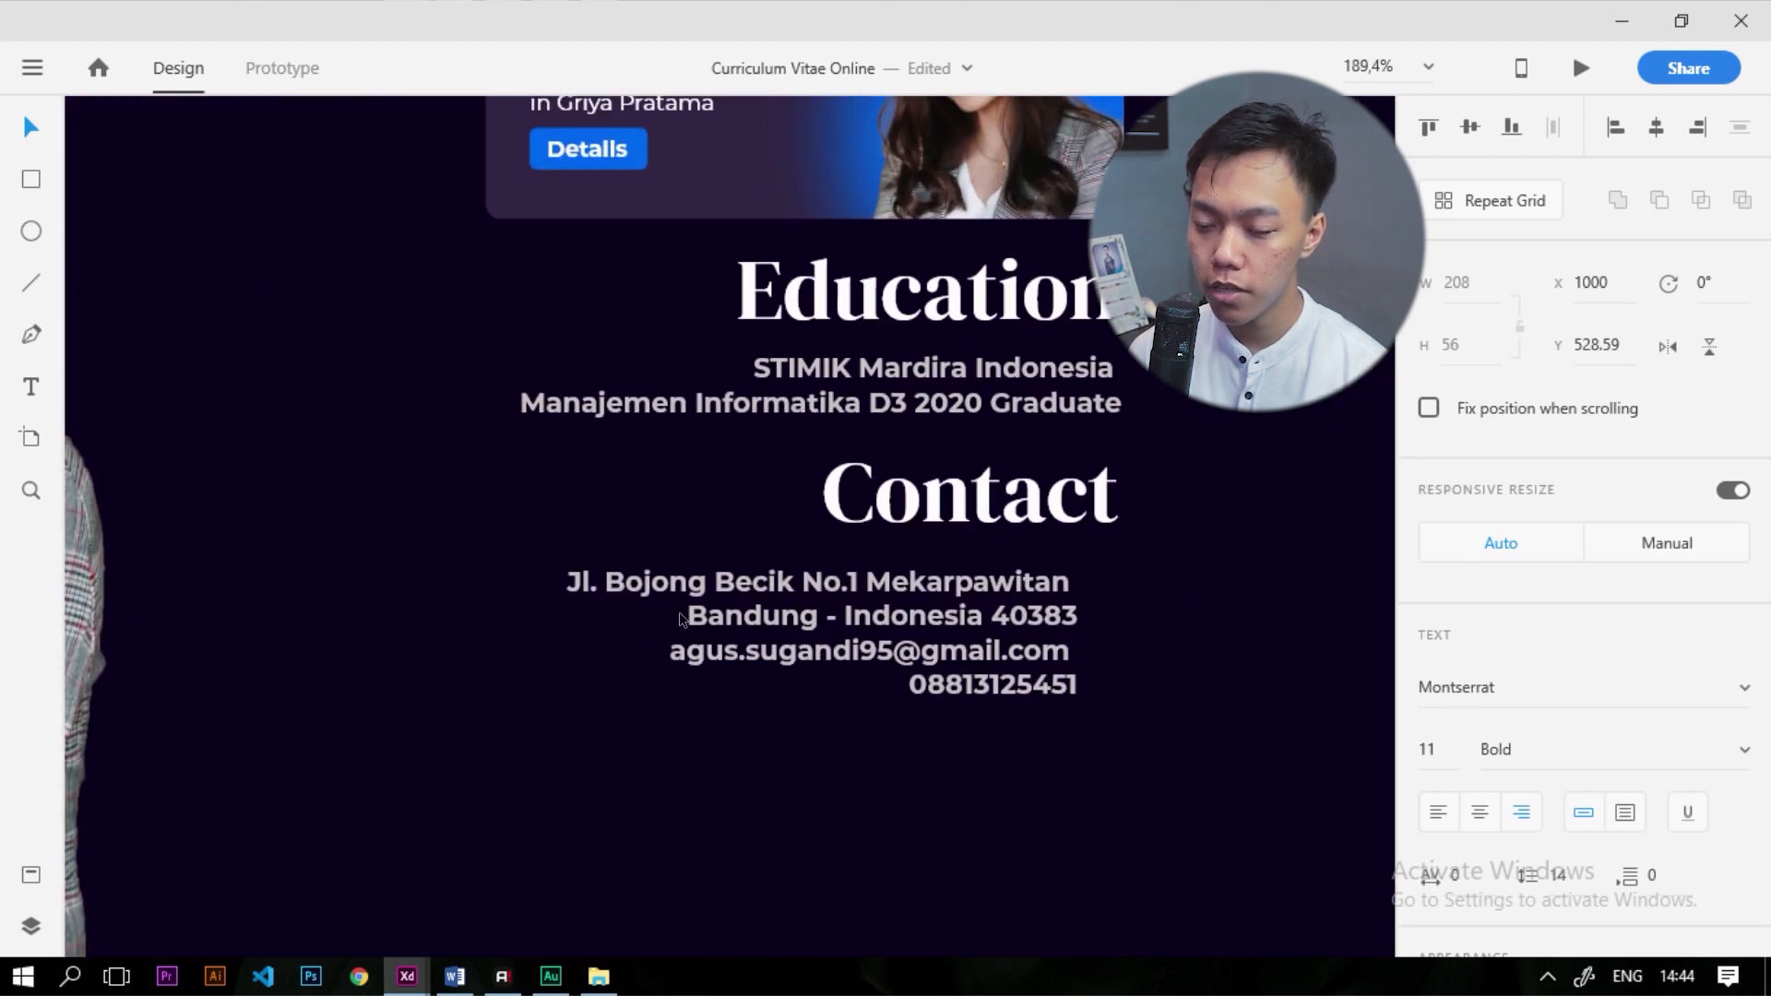
key("ctrl+0")
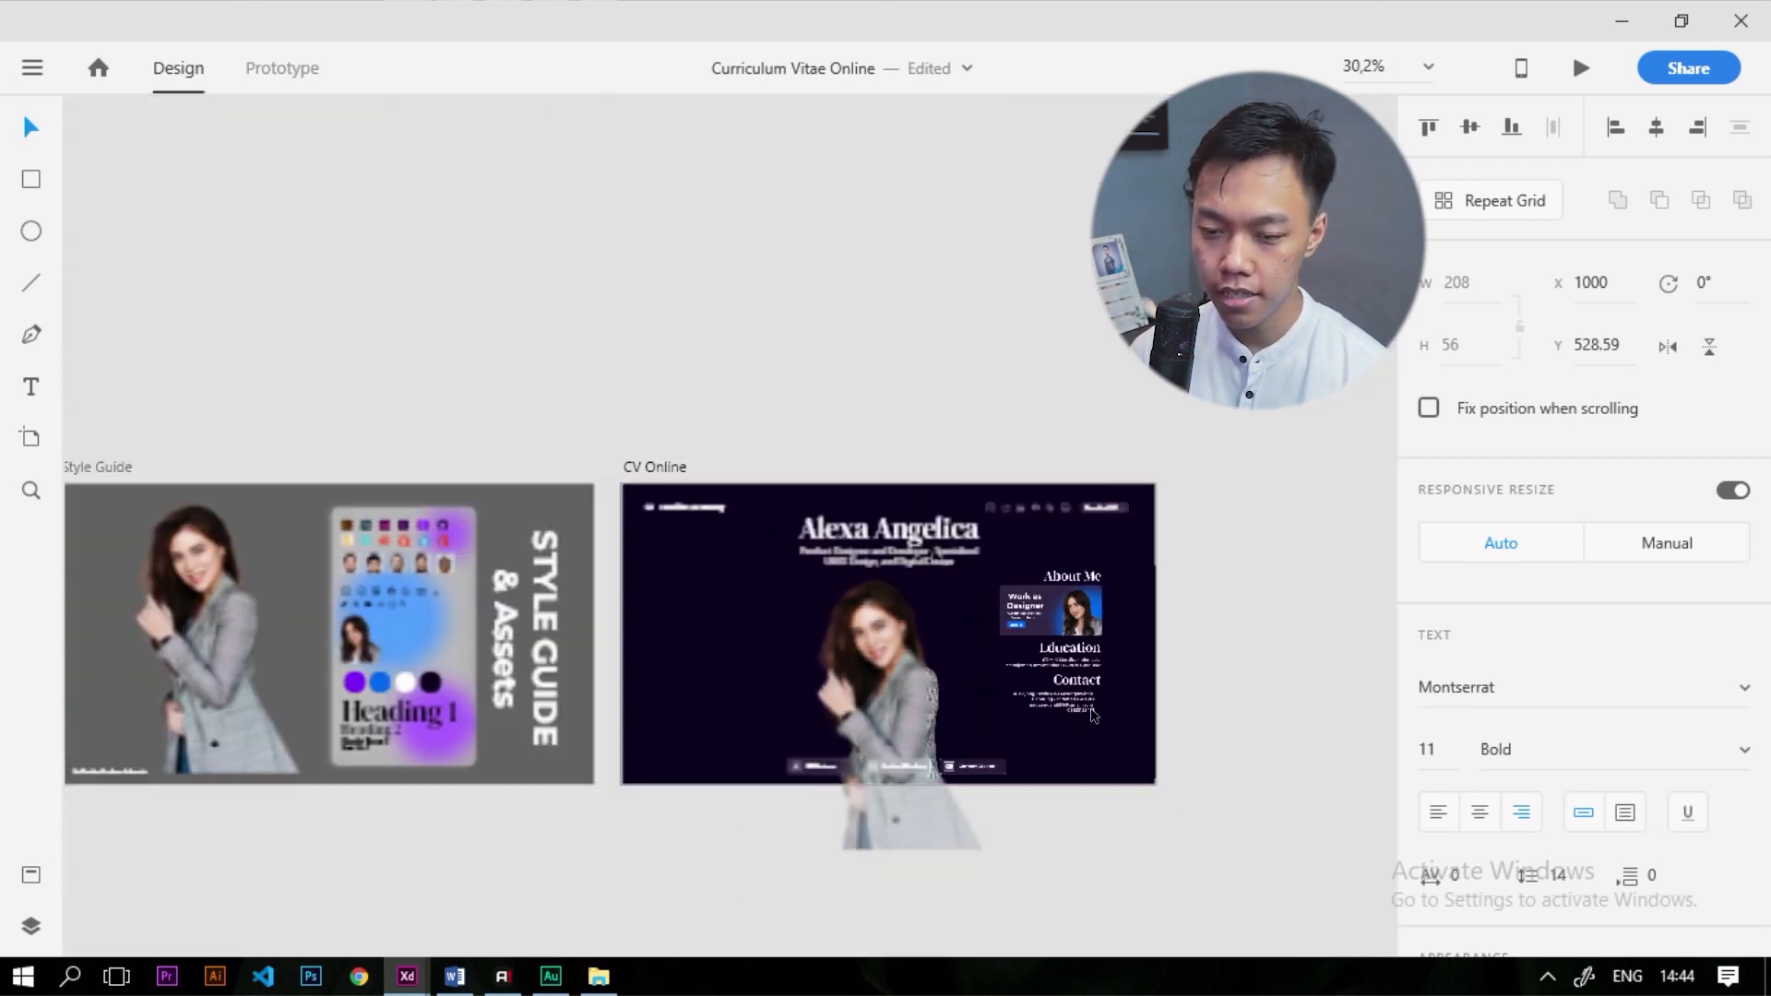
scroll(458, 625, "up", 5)
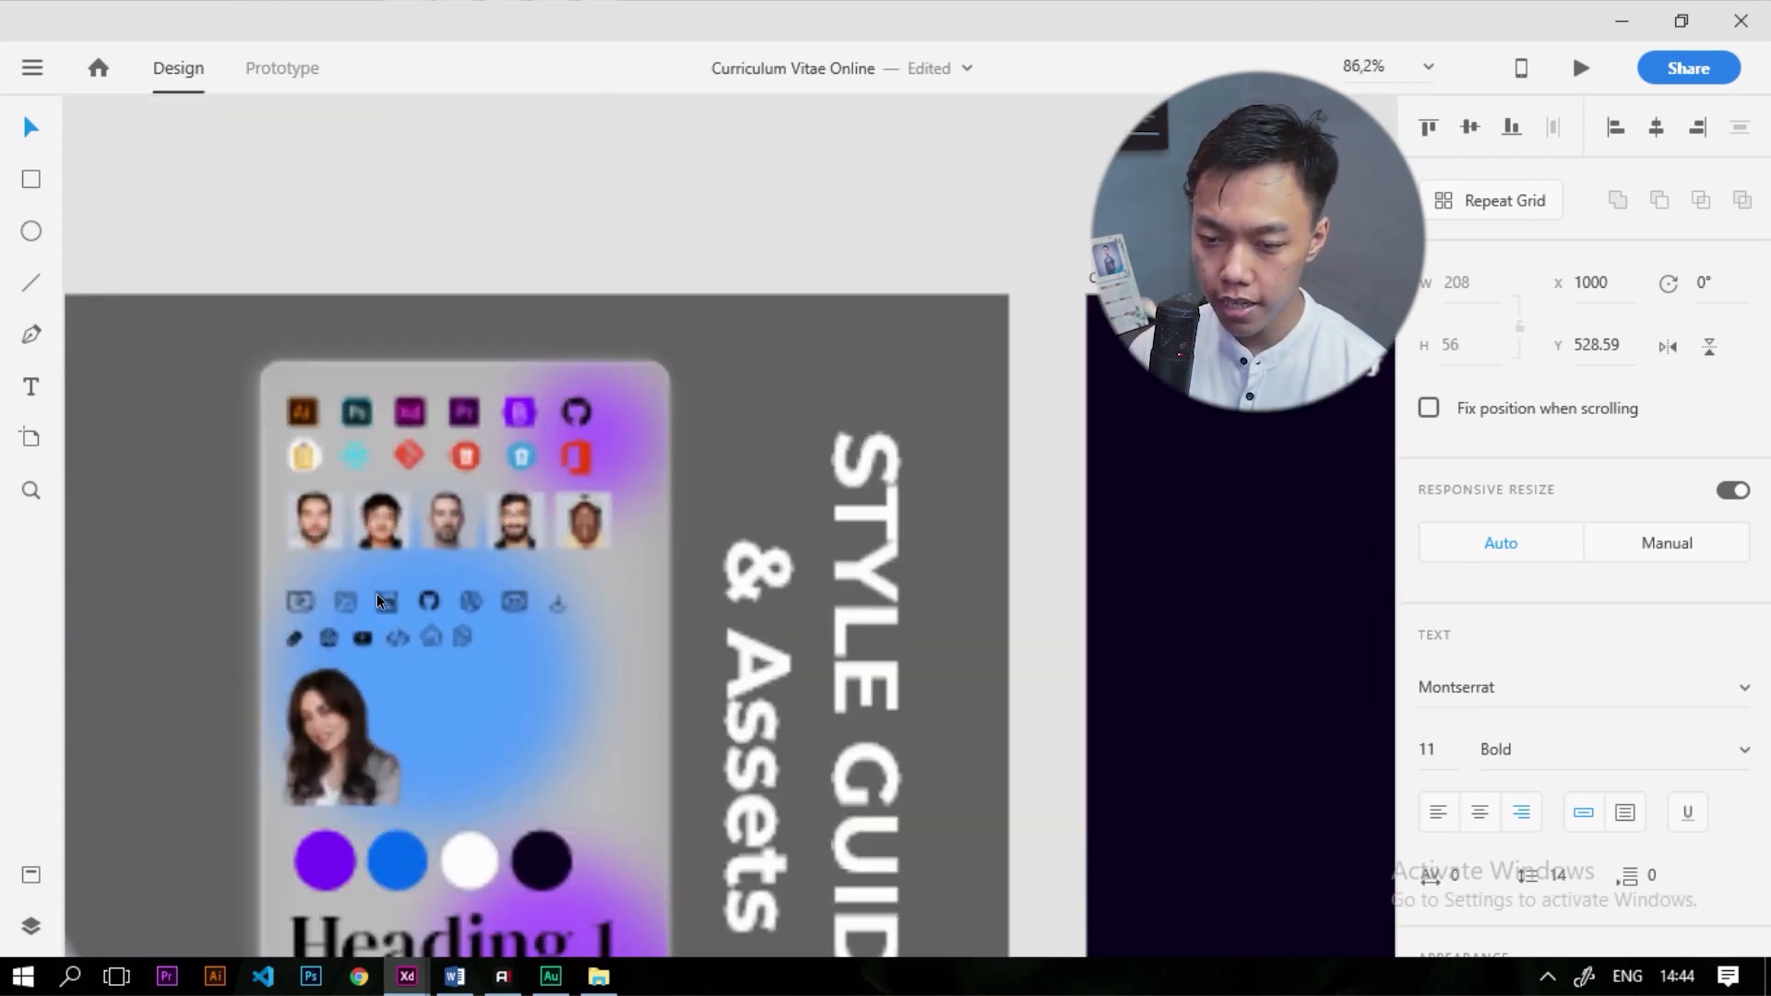
left_click(433, 640)
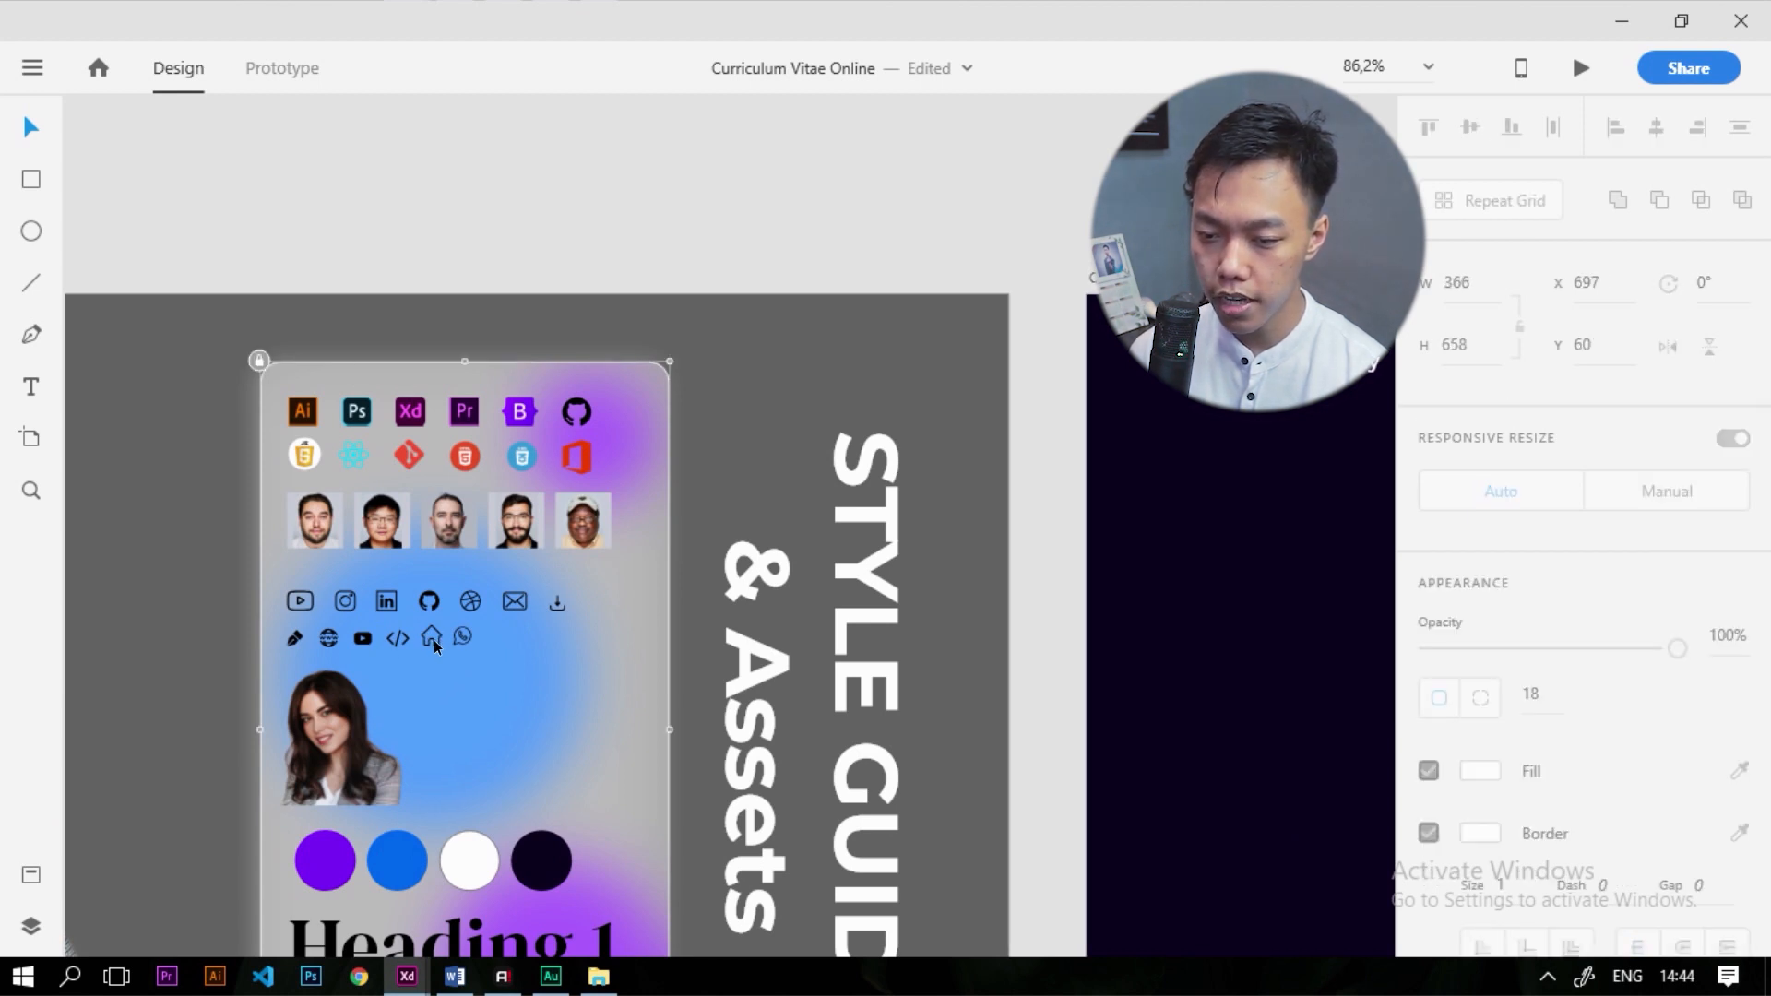
scroll(434, 636, "up", 5)
left_click(393, 629)
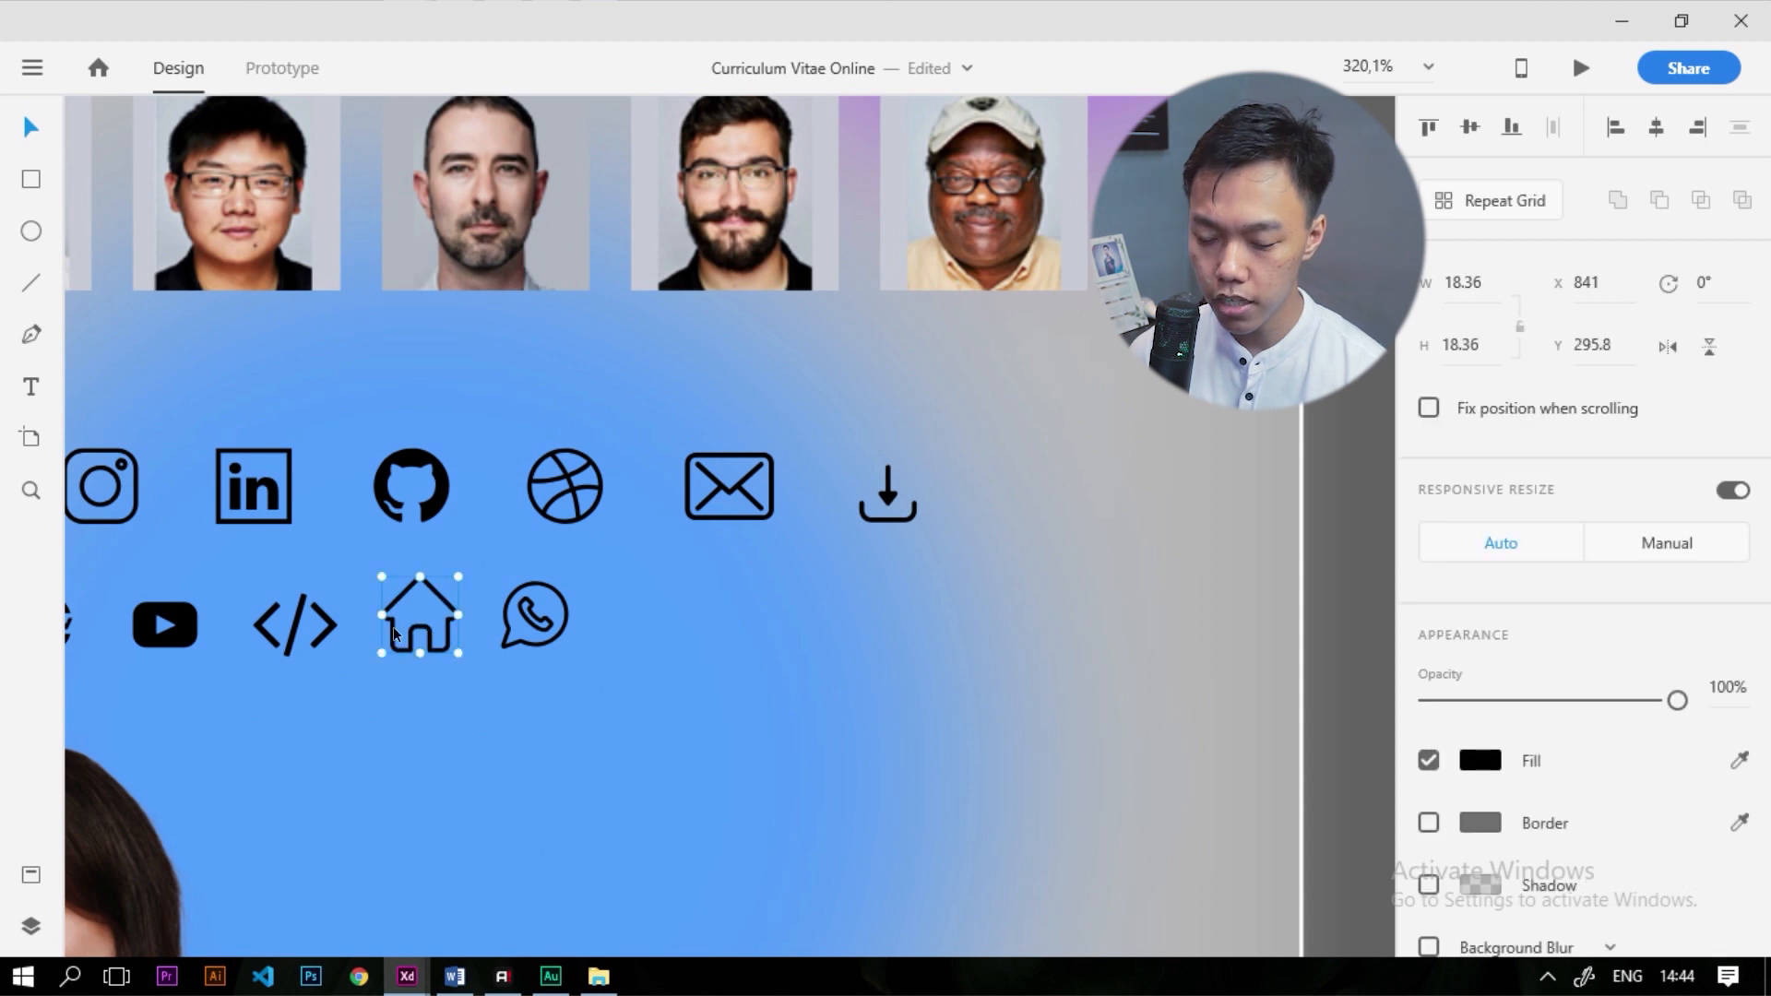
Paste the house icon into the CV Online artboard and set its fill to white
scroll(305, 628, "down", 5)
left_click(818, 356)
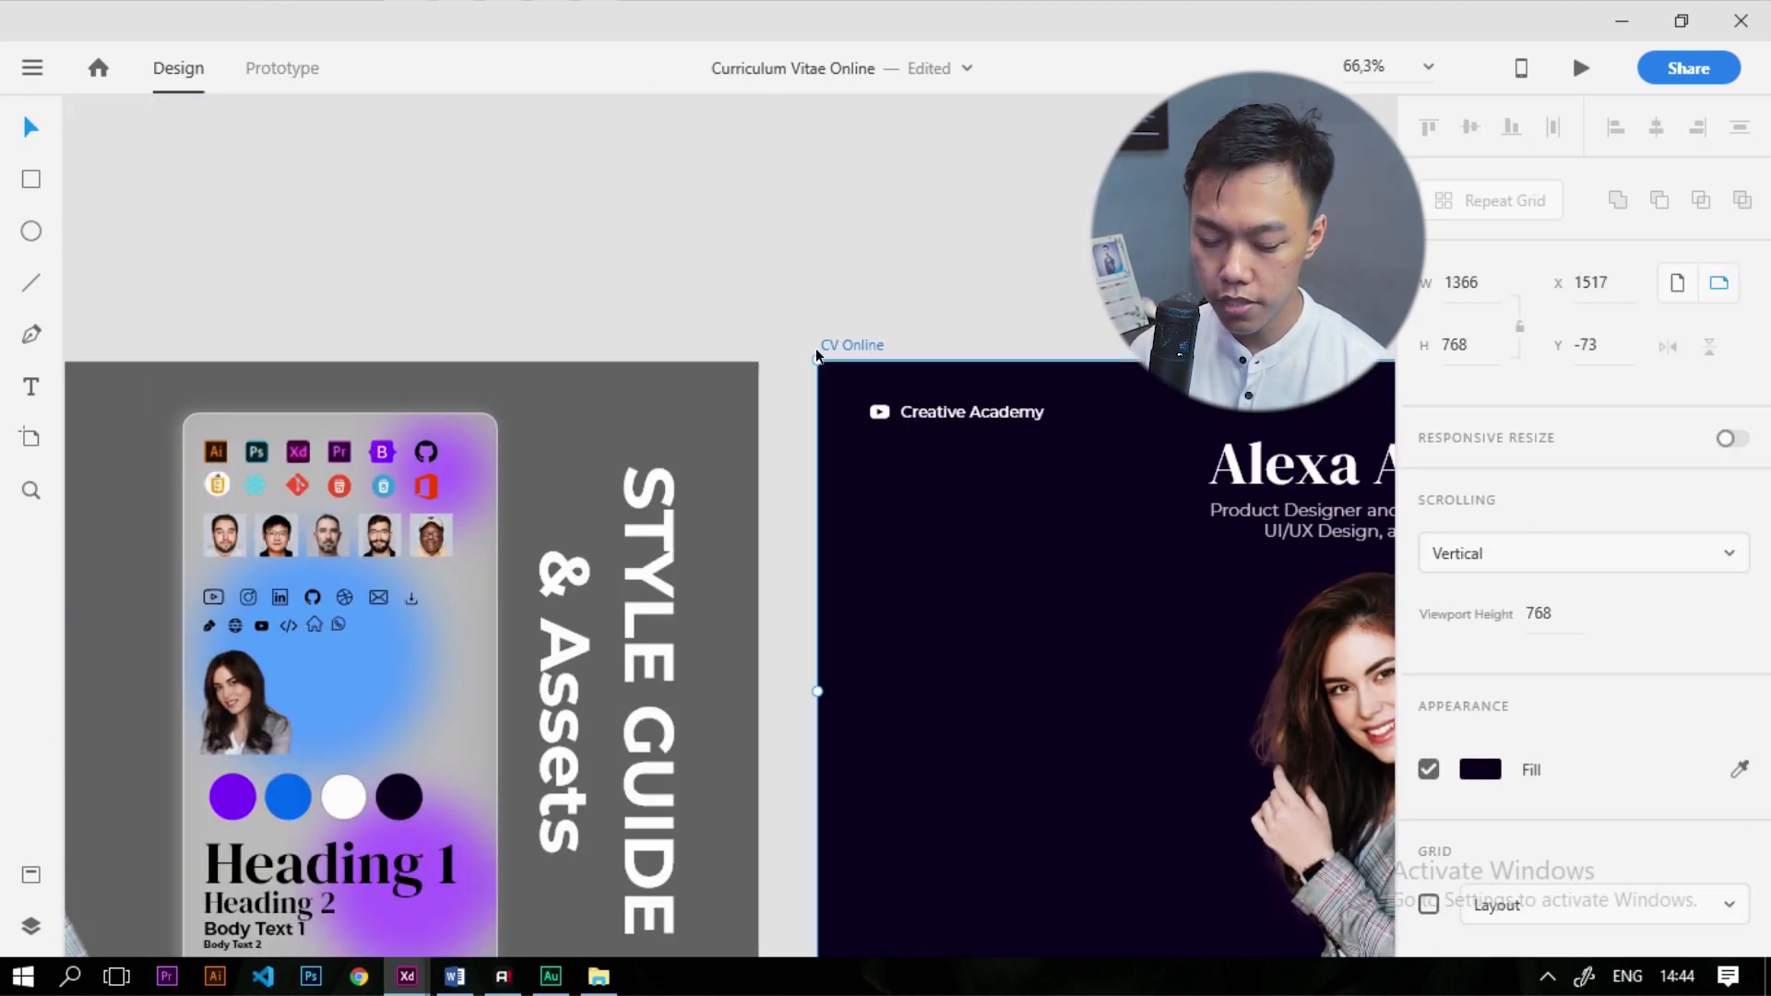
key("ctrl+v")
scroll(716, 624, "down", 3)
scroll(1226, 738, "up", 3)
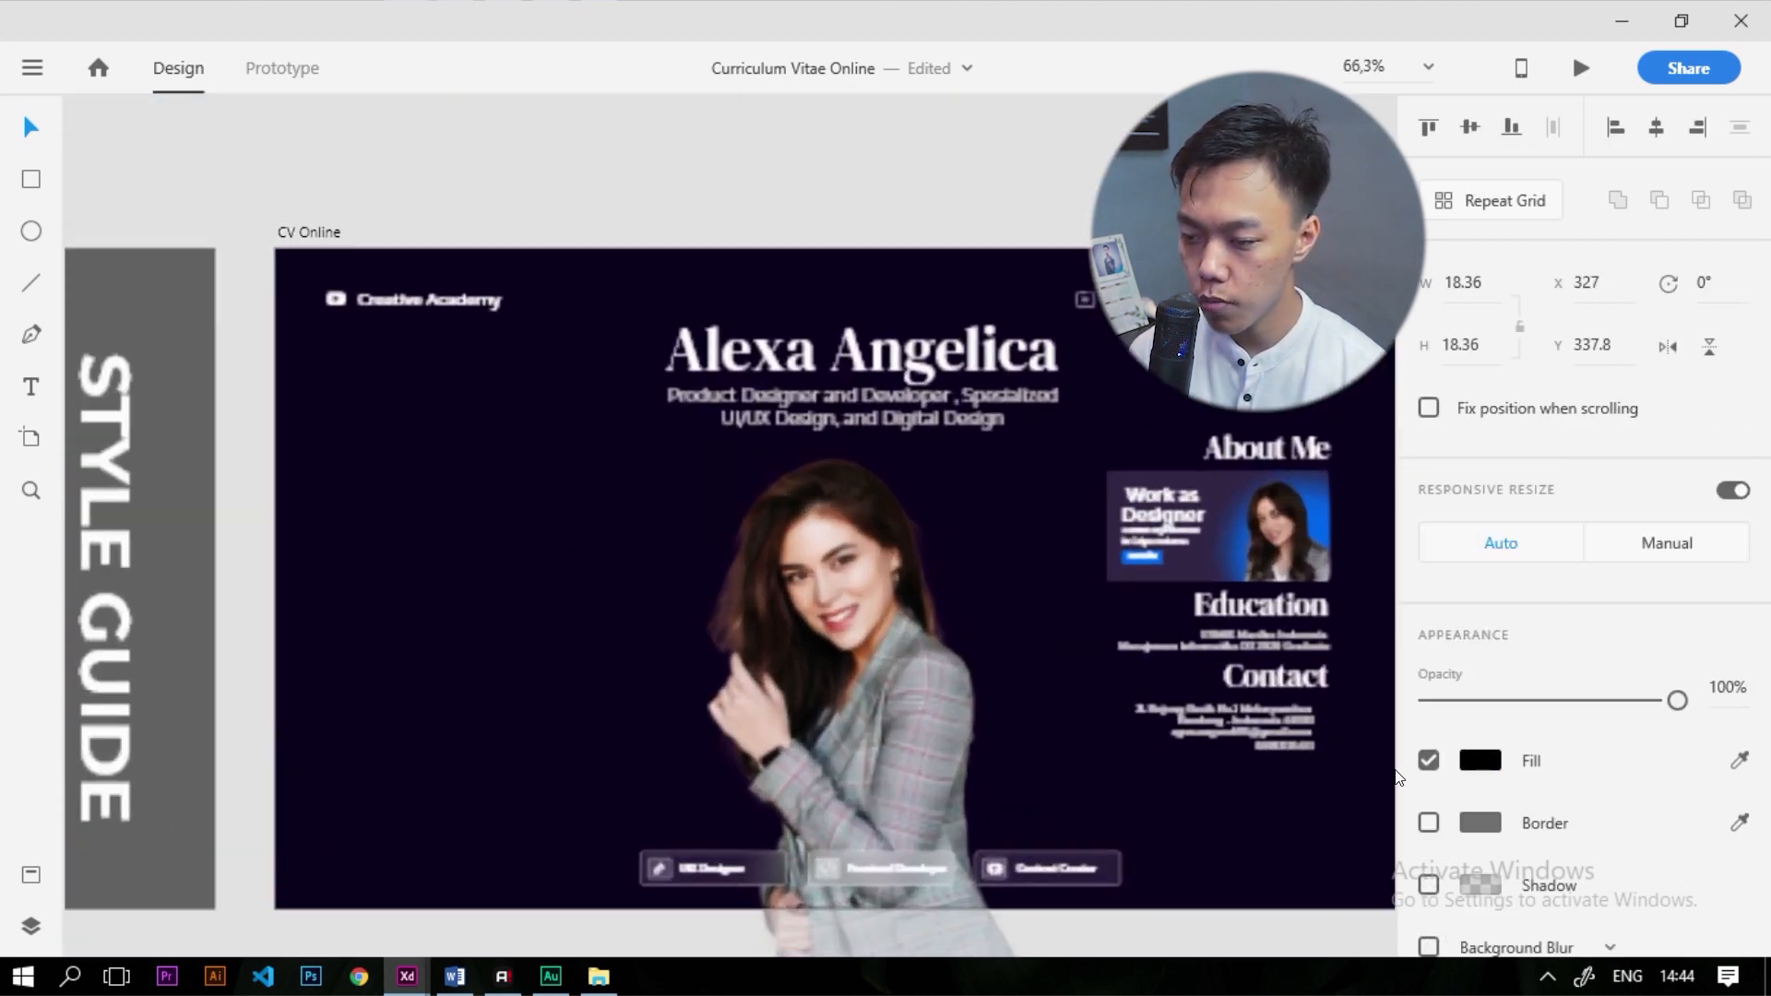
left_click(1474, 760)
left_click_drag(1256, 668, 828, 489)
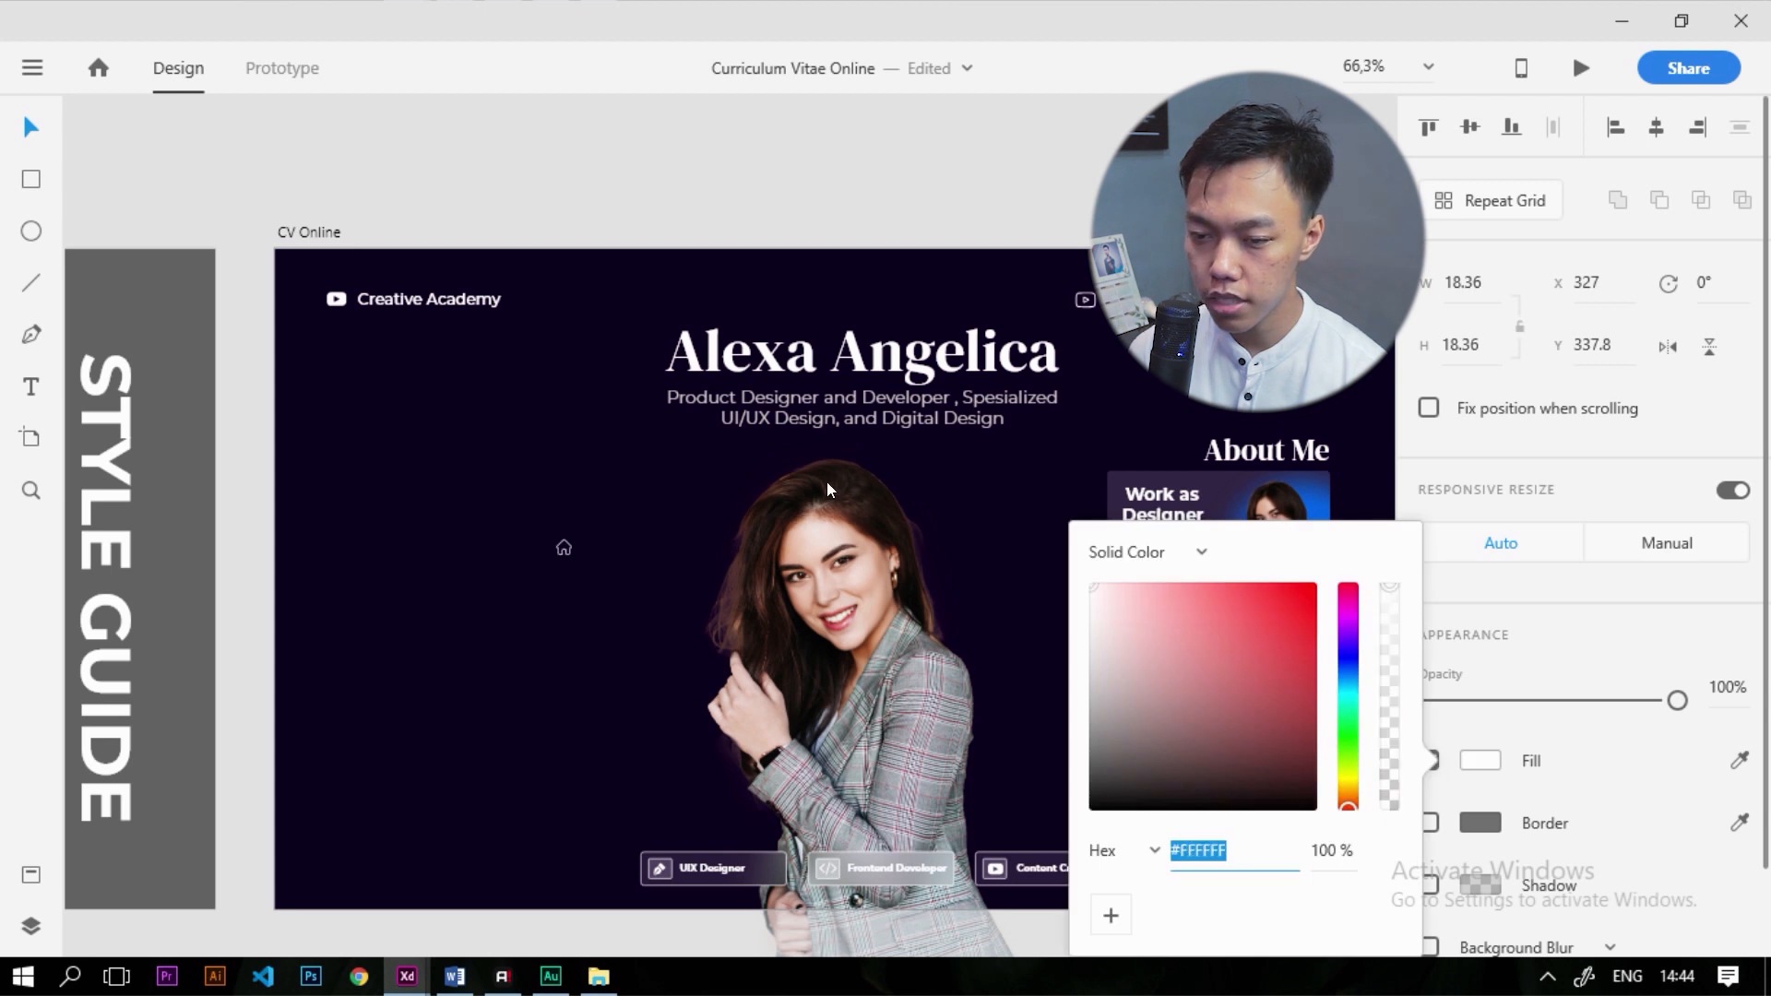
left_click(565, 559)
Move the white house icon beside the first line of the contact address
scroll(576, 562, "up", 3)
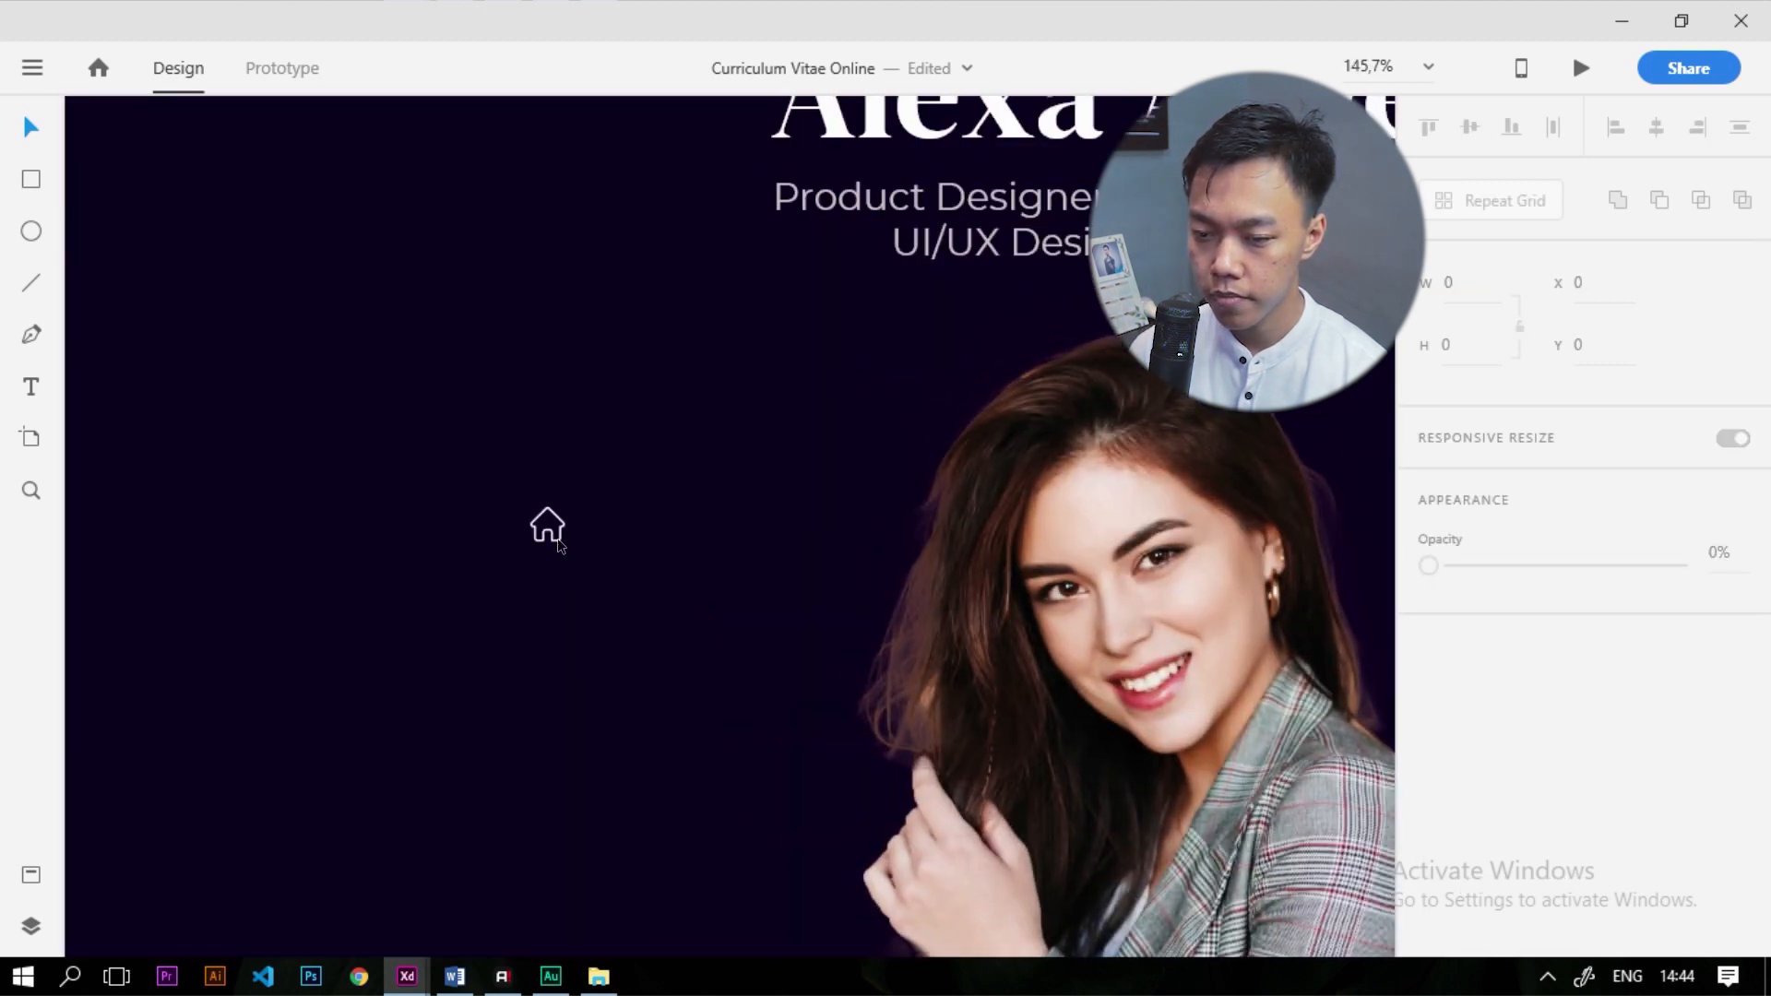
left_click(545, 523)
left_click_drag(546, 523, 1304, 855)
scroll(455, 557, "down", 4)
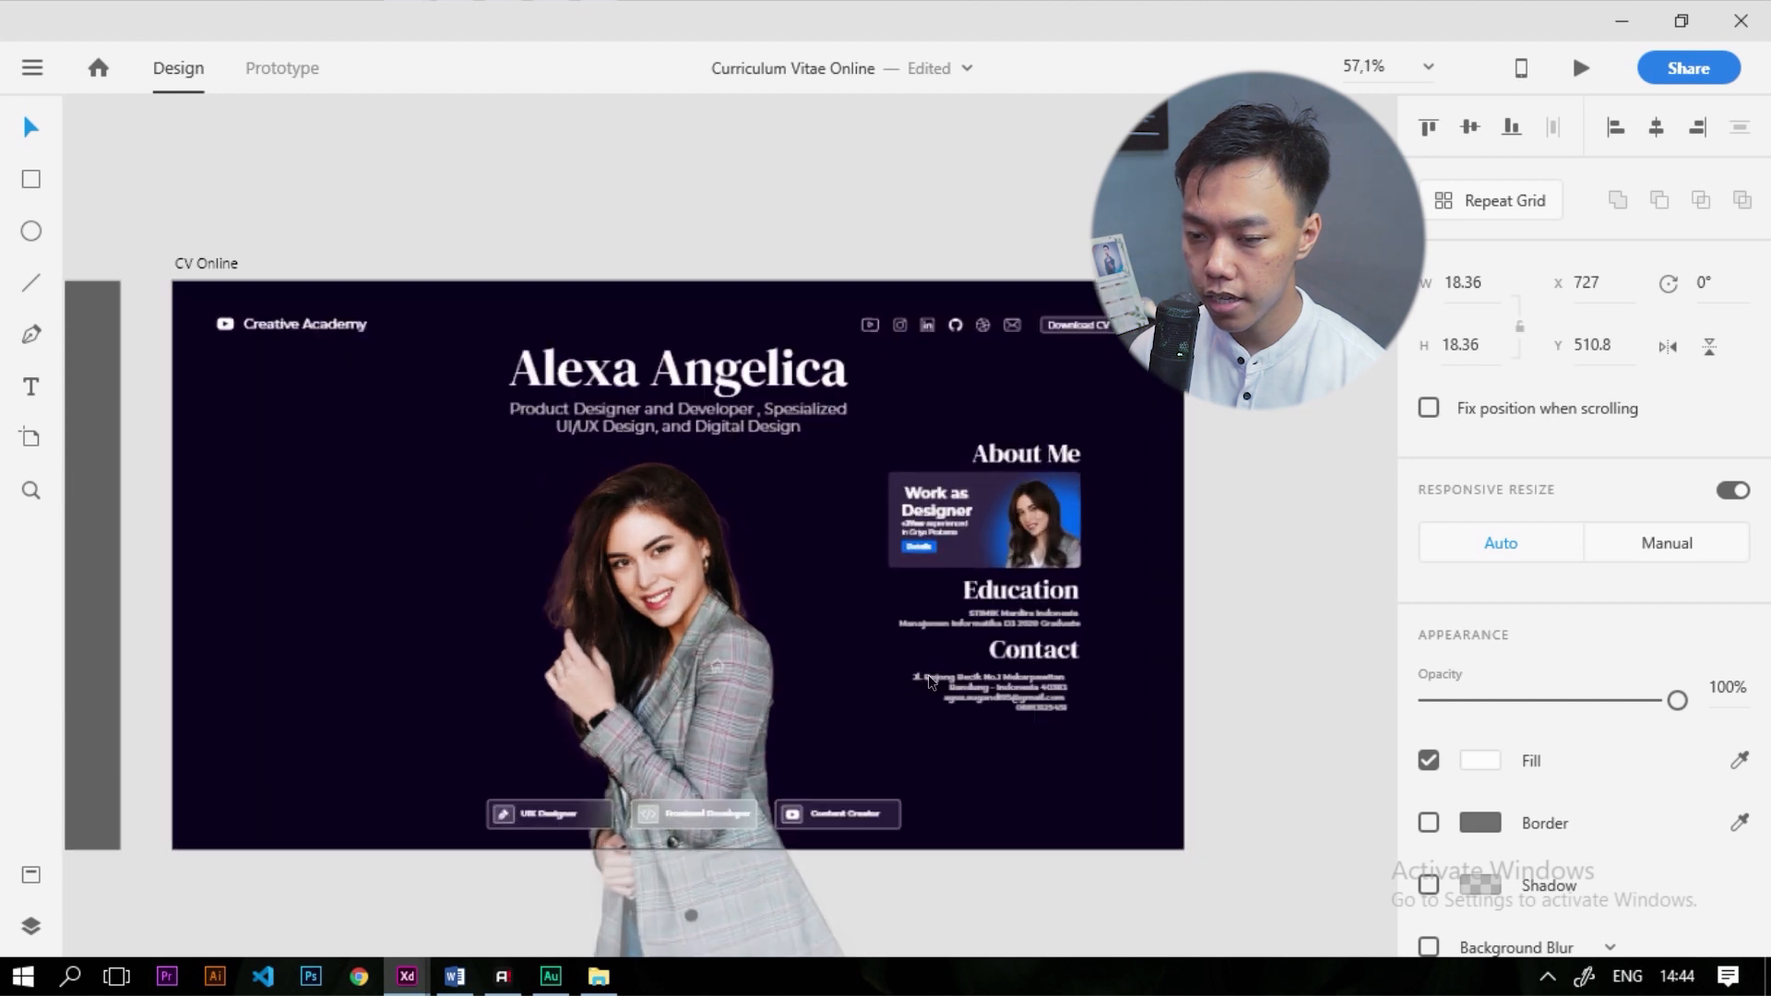
scroll(943, 666, "up", 3)
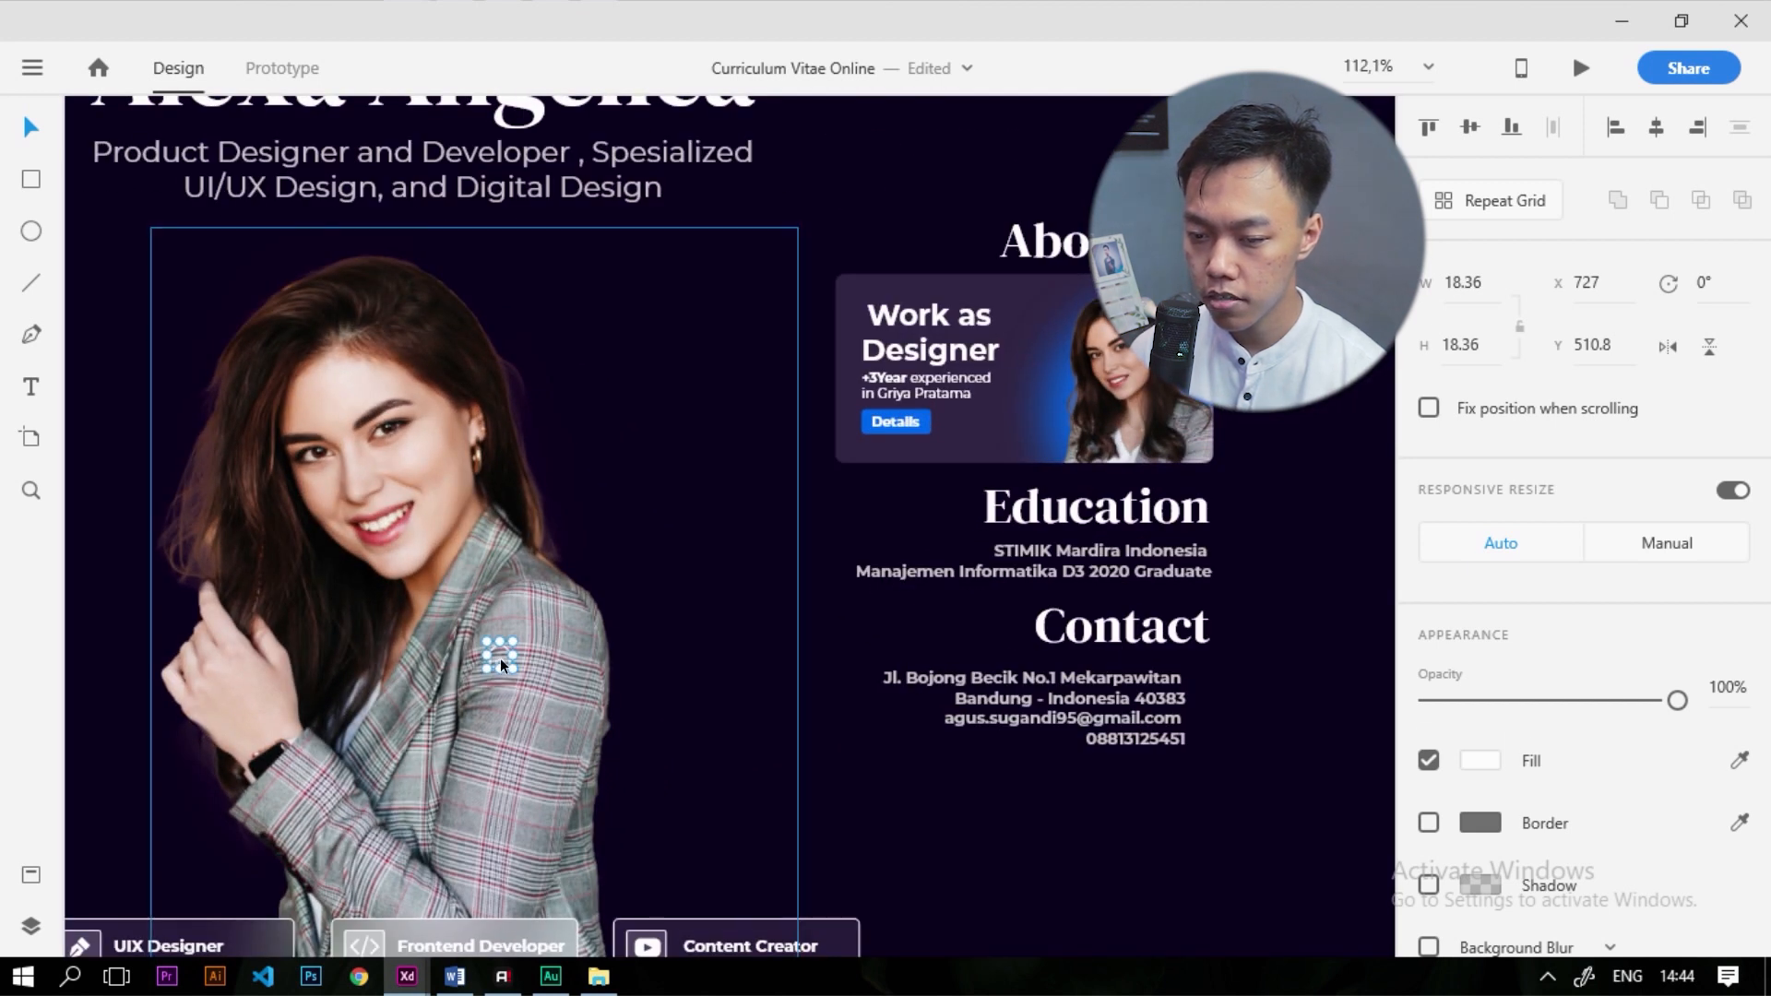
left_click(557, 696)
left_click(502, 657)
left_click(510, 667)
mouse_move(509, 667)
left_mouse_down()
mouse_move(555, 677)
mouse_move(505, 662)
left_mouse_up()
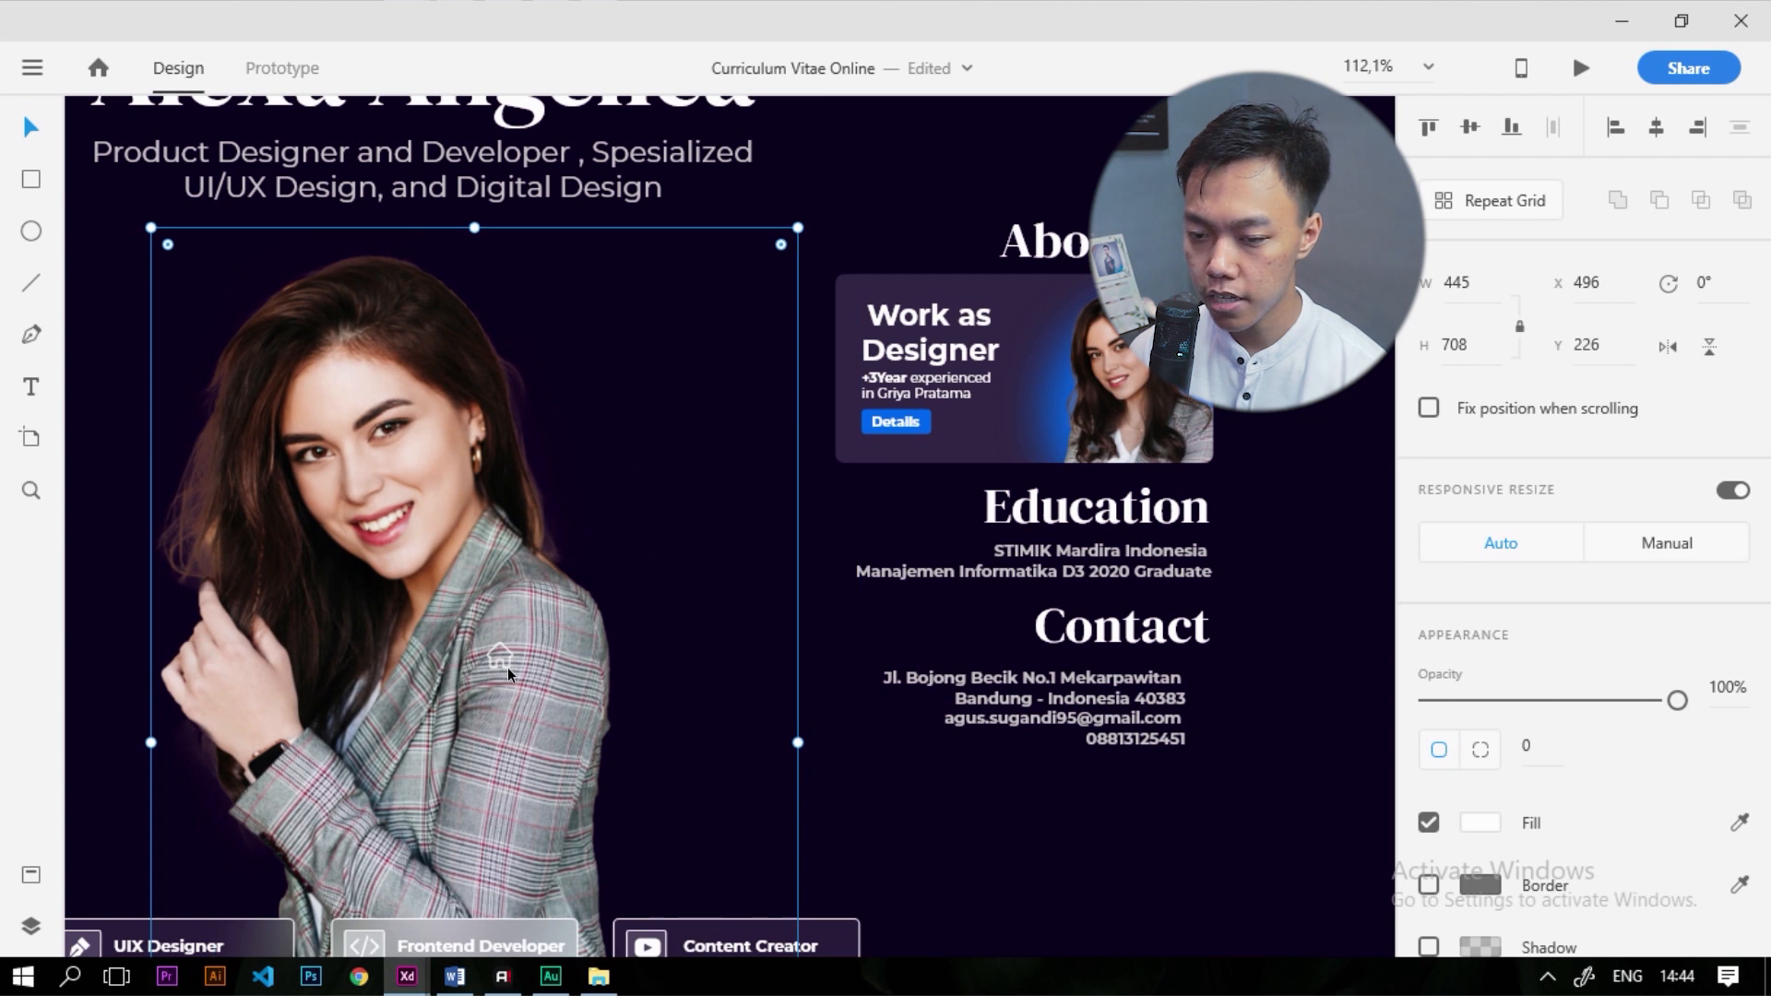
left_click_drag(508, 660, 1214, 696)
scroll(1214, 696, "up", 5)
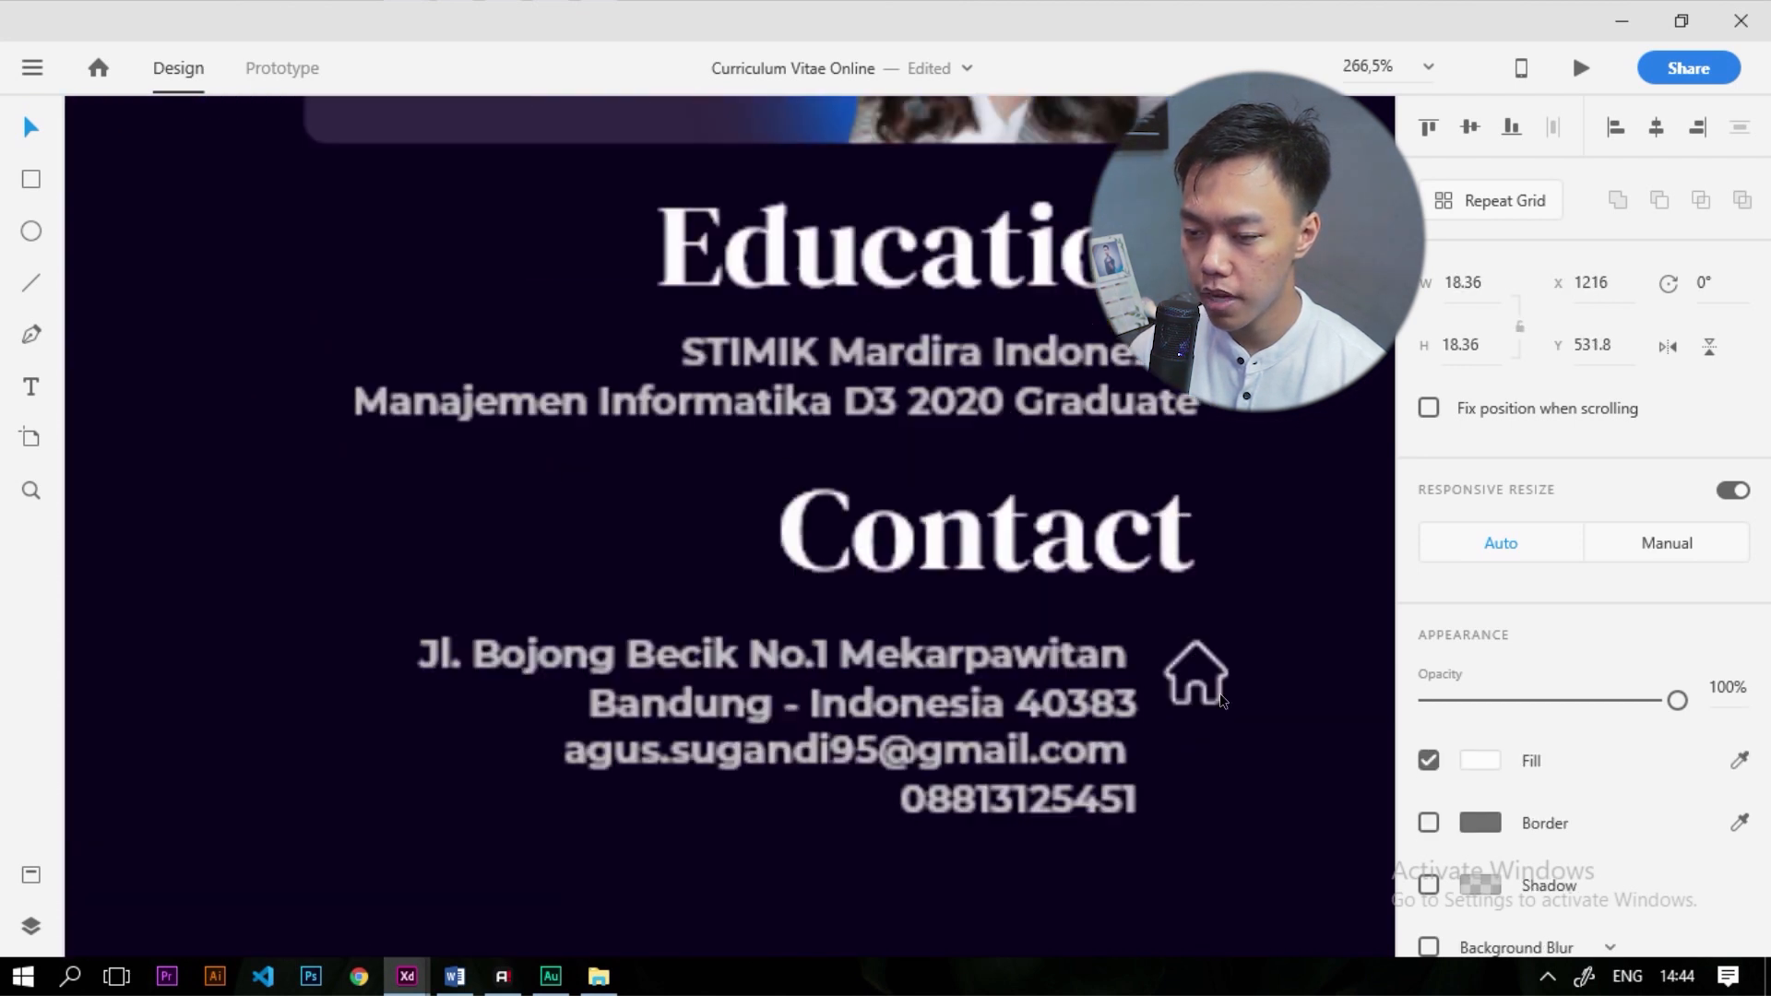
key("Down")
key("Down")
key("Down")
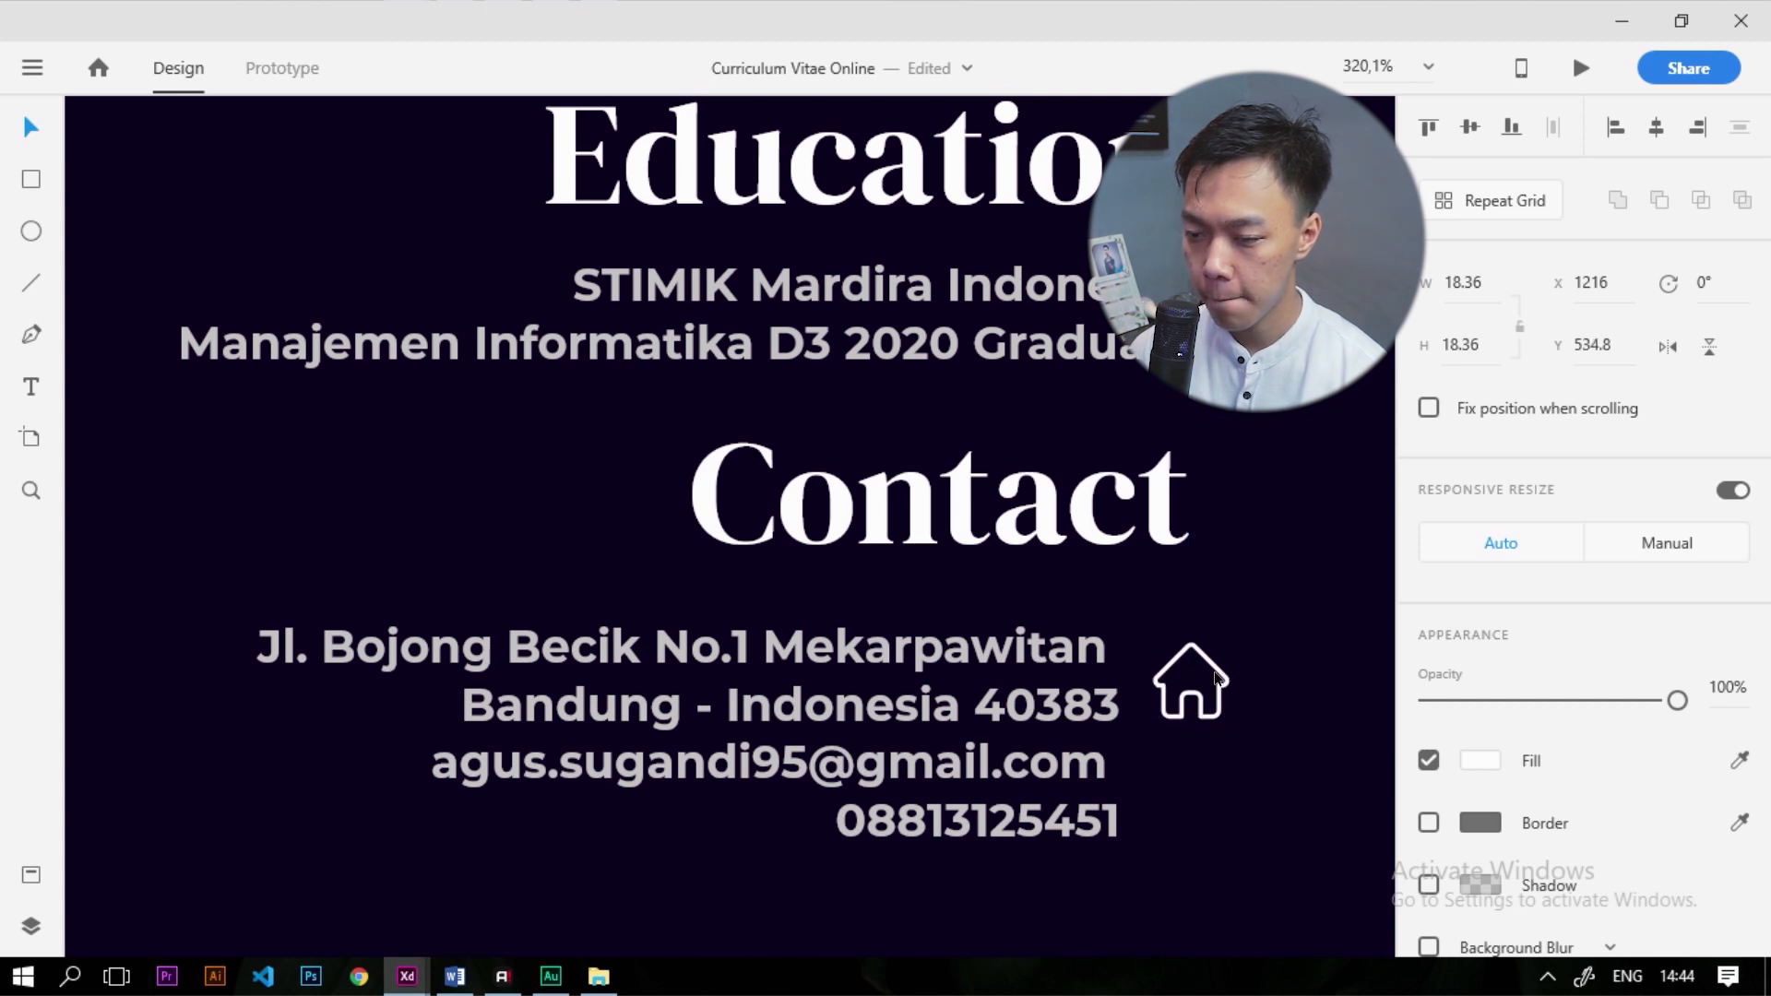
scroll(1132, 563, "down", 10)
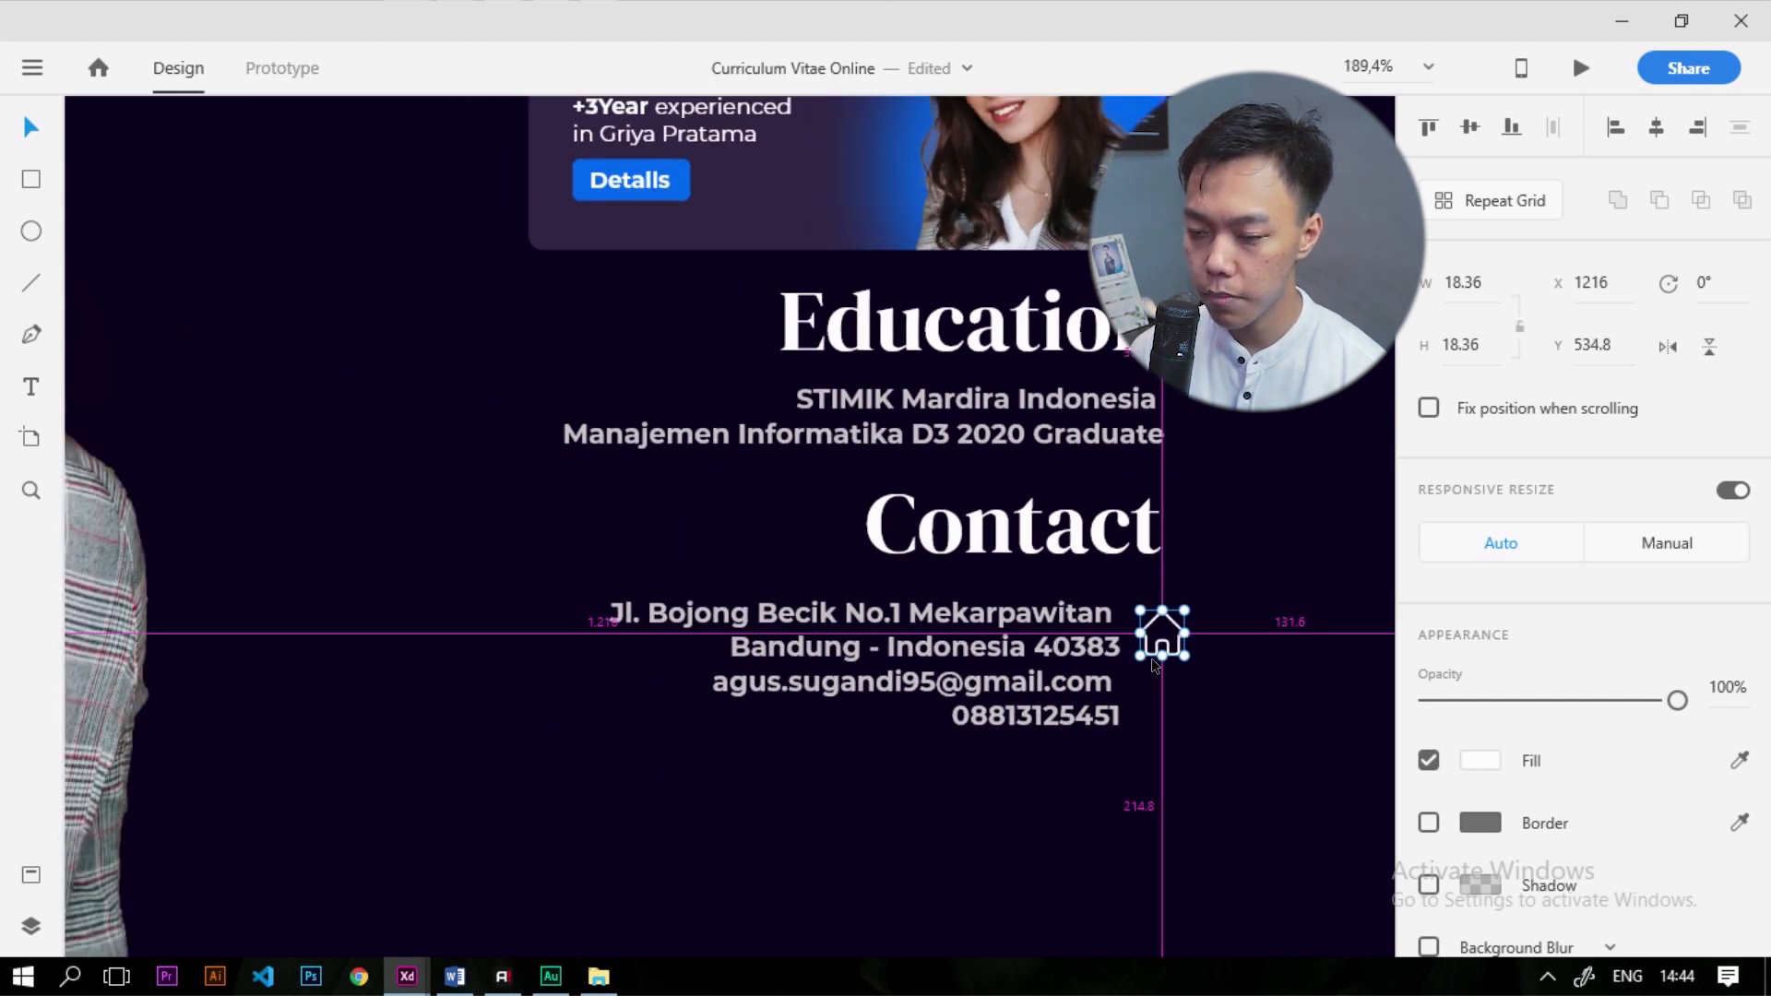
scroll(567, 599, "up", 6)
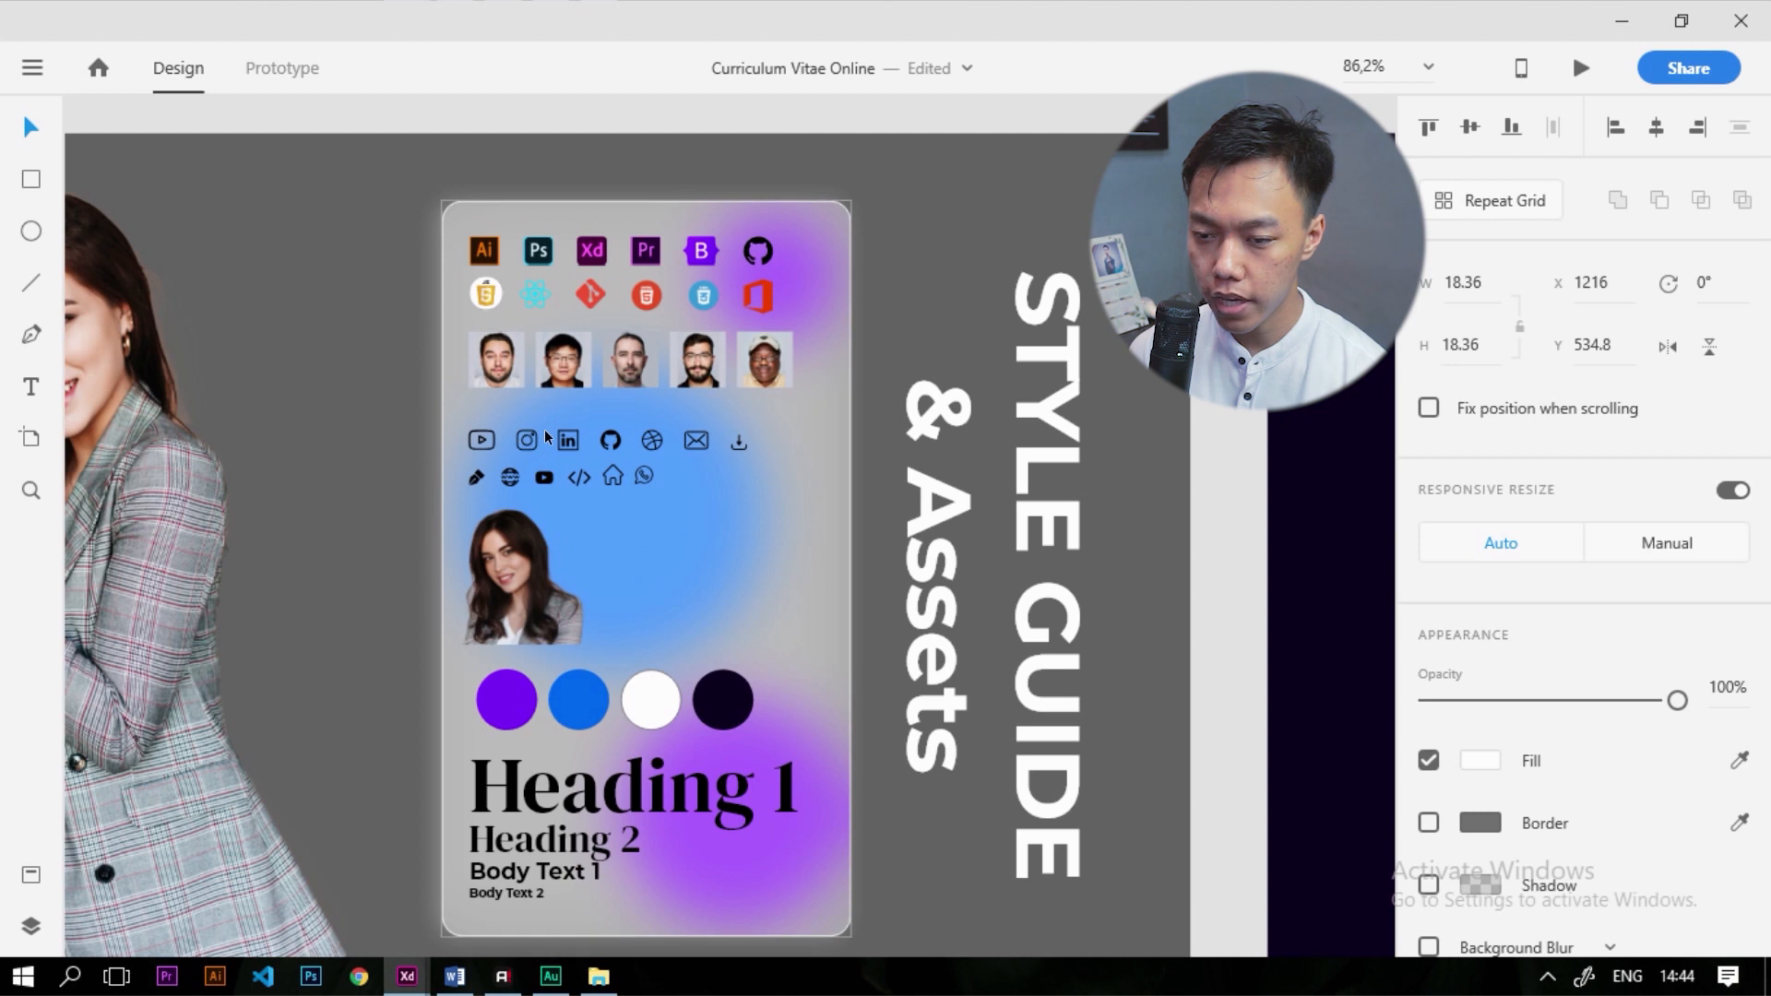
Paste the style guide's mail icon into CV Online with a white fill
left_click(696, 439)
scroll(738, 434, "down", 3)
scroll(784, 429, "up", 1)
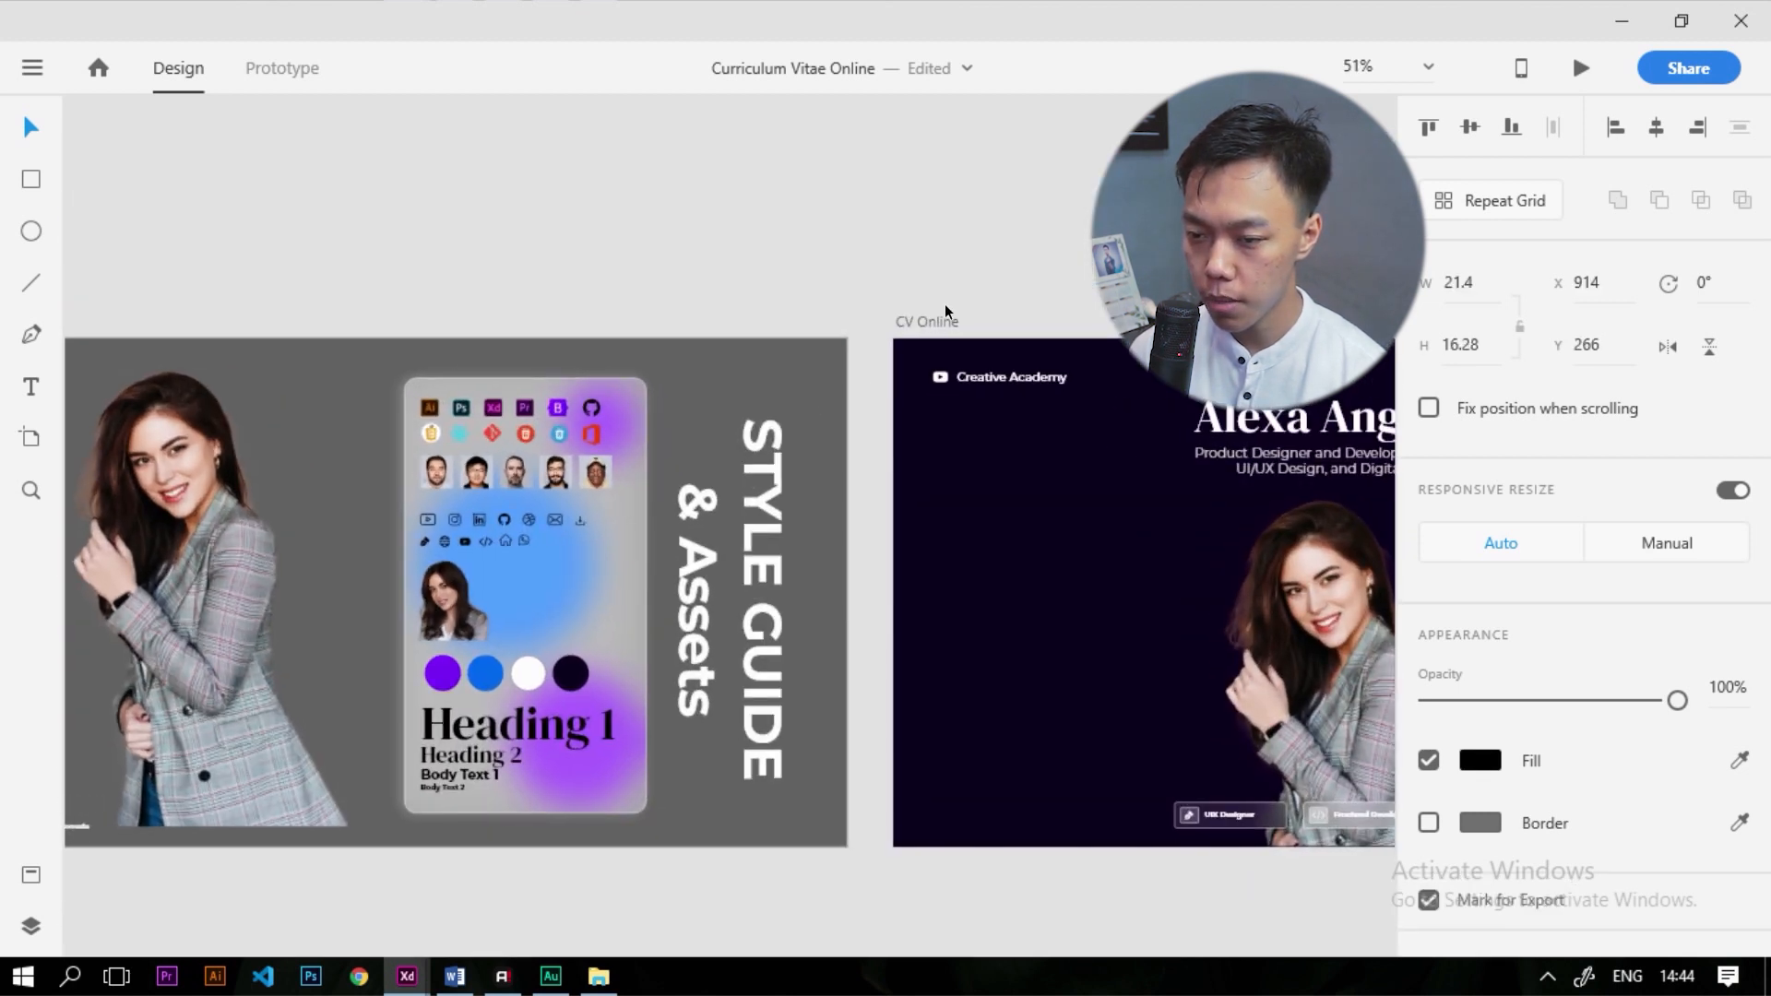
left_click(937, 318)
key("ctrl+v")
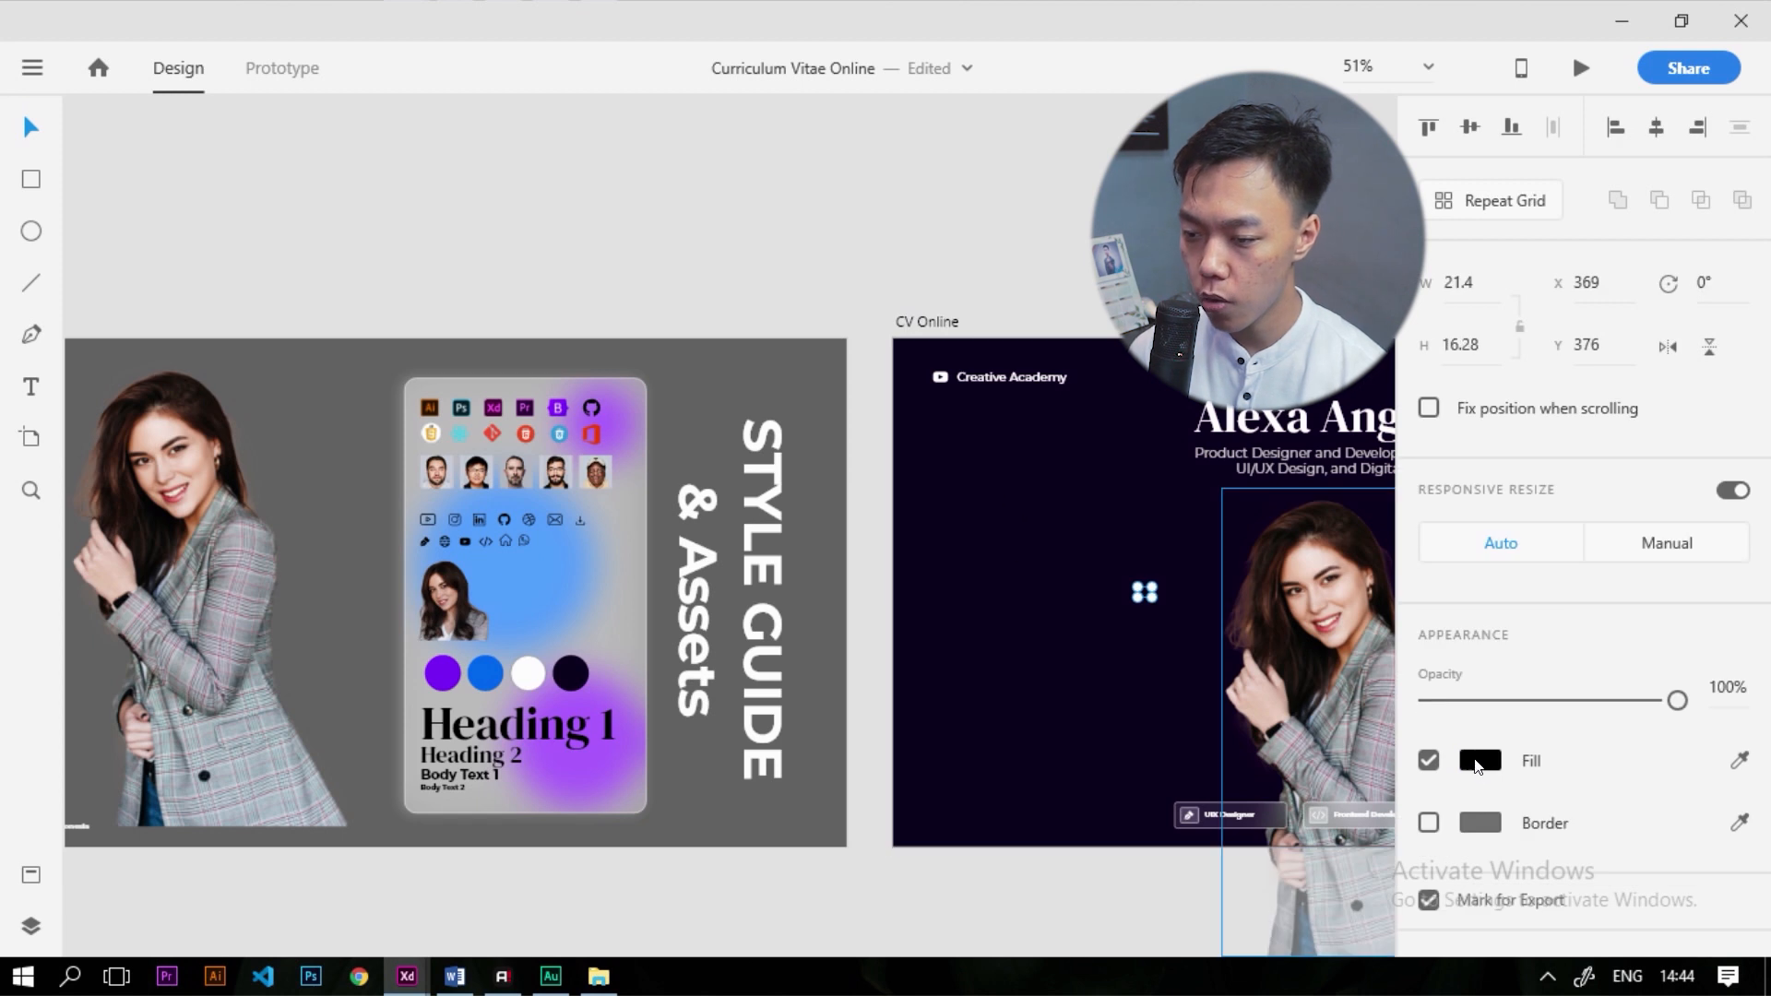
left_click(1475, 762)
left_click_drag(1229, 677, 899, 524)
left_click(956, 615)
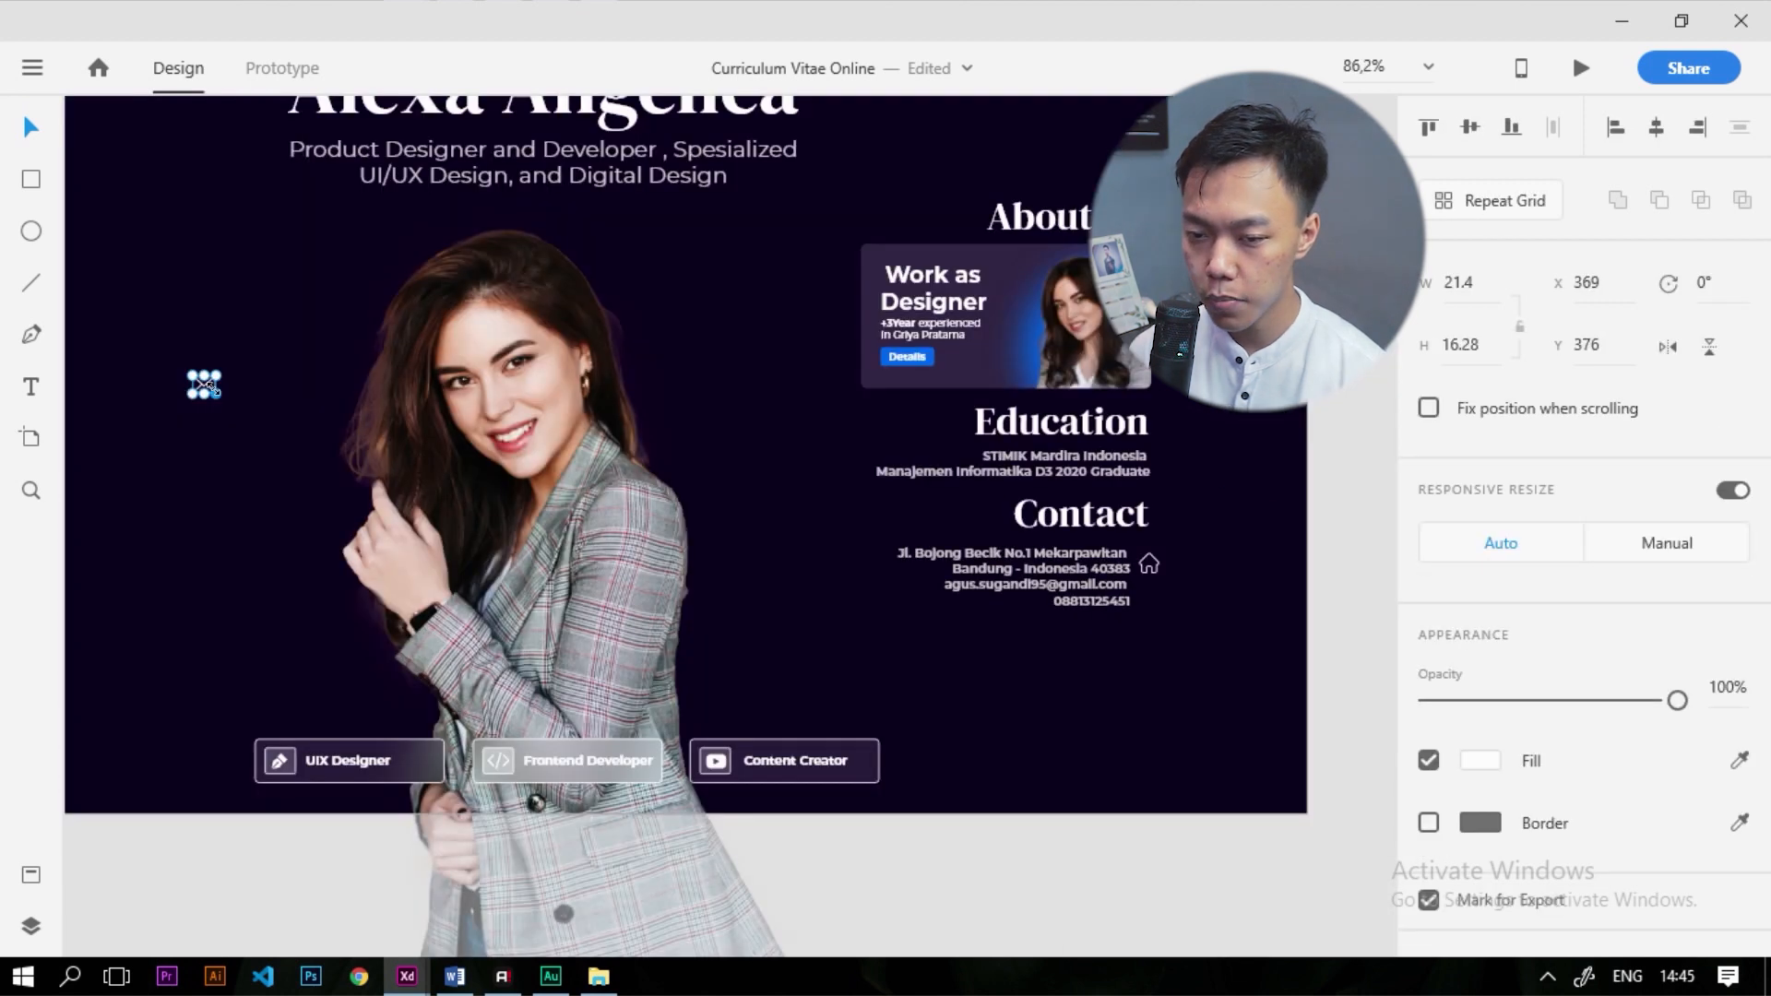
Scale the mail icon to 16.11 × 12.26 and place it under the house icon
left_click_drag(217, 395, 1275, 624)
scroll(1275, 623, "up", 5)
left_click_drag(1186, 711, 931, 537)
scroll(929, 528, "up", 5)
left_click_drag(881, 462, 880, 504)
scroll(922, 507, "down", 5)
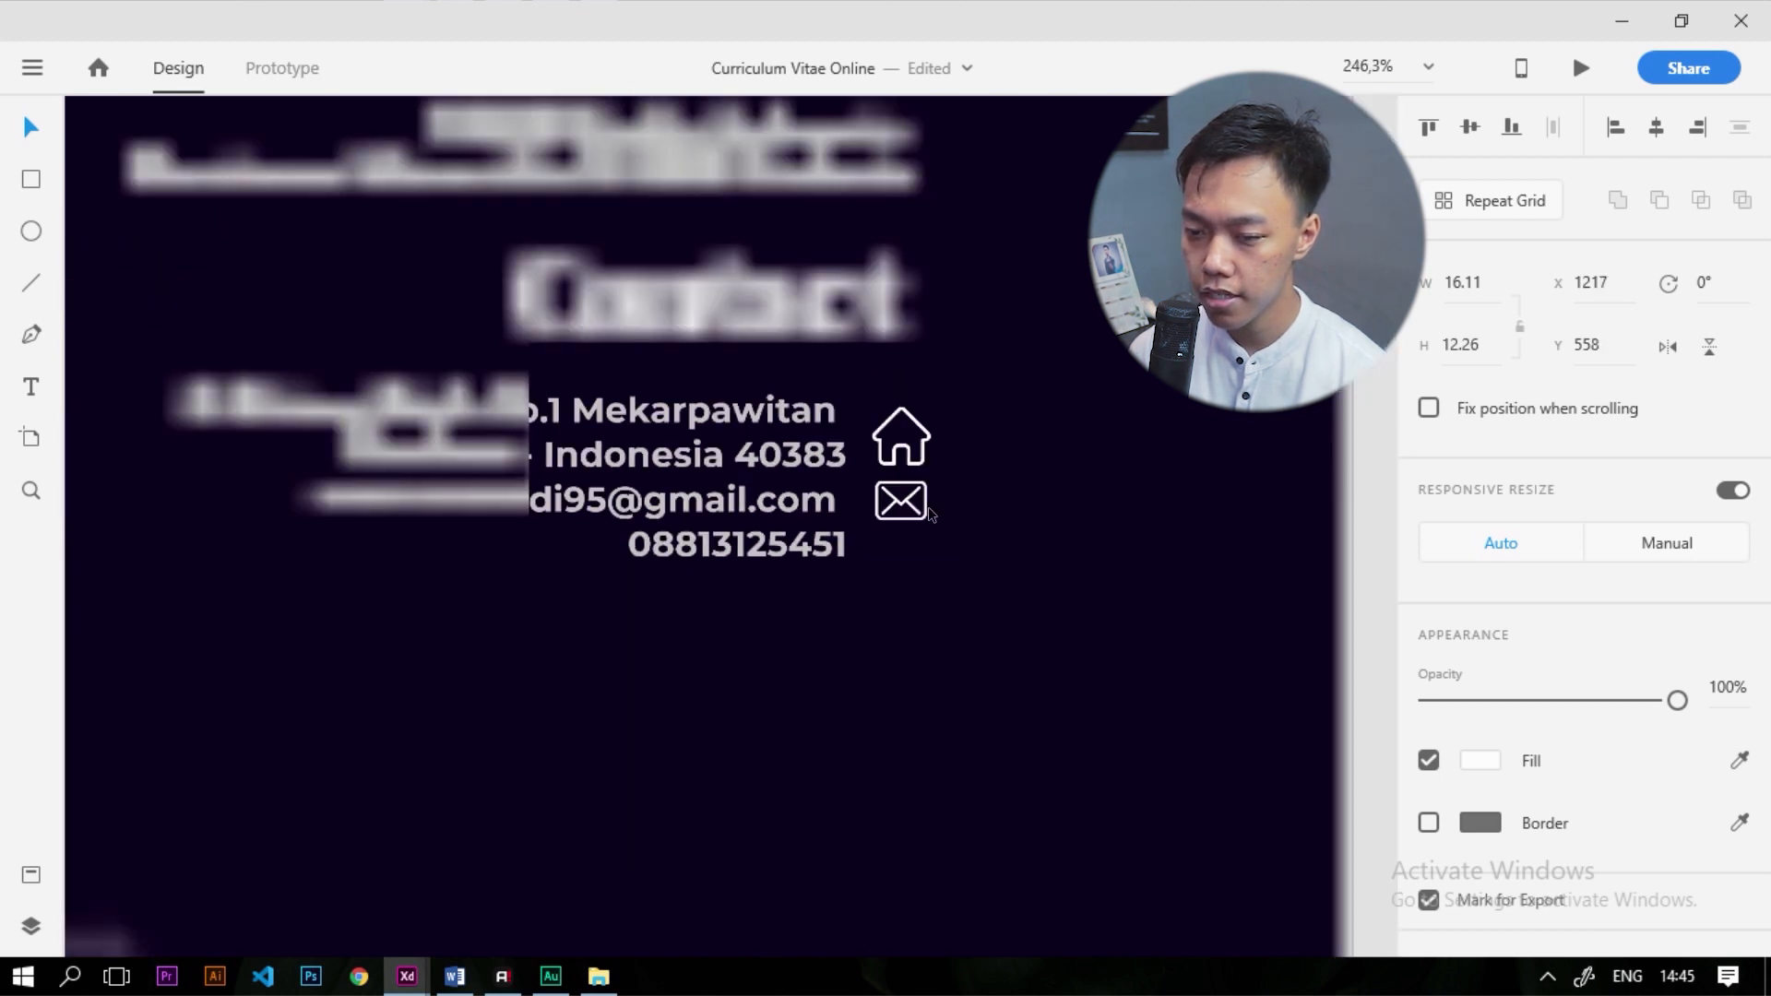
scroll(1046, 496, "down", 5)
scroll(1096, 474, "down", 5)
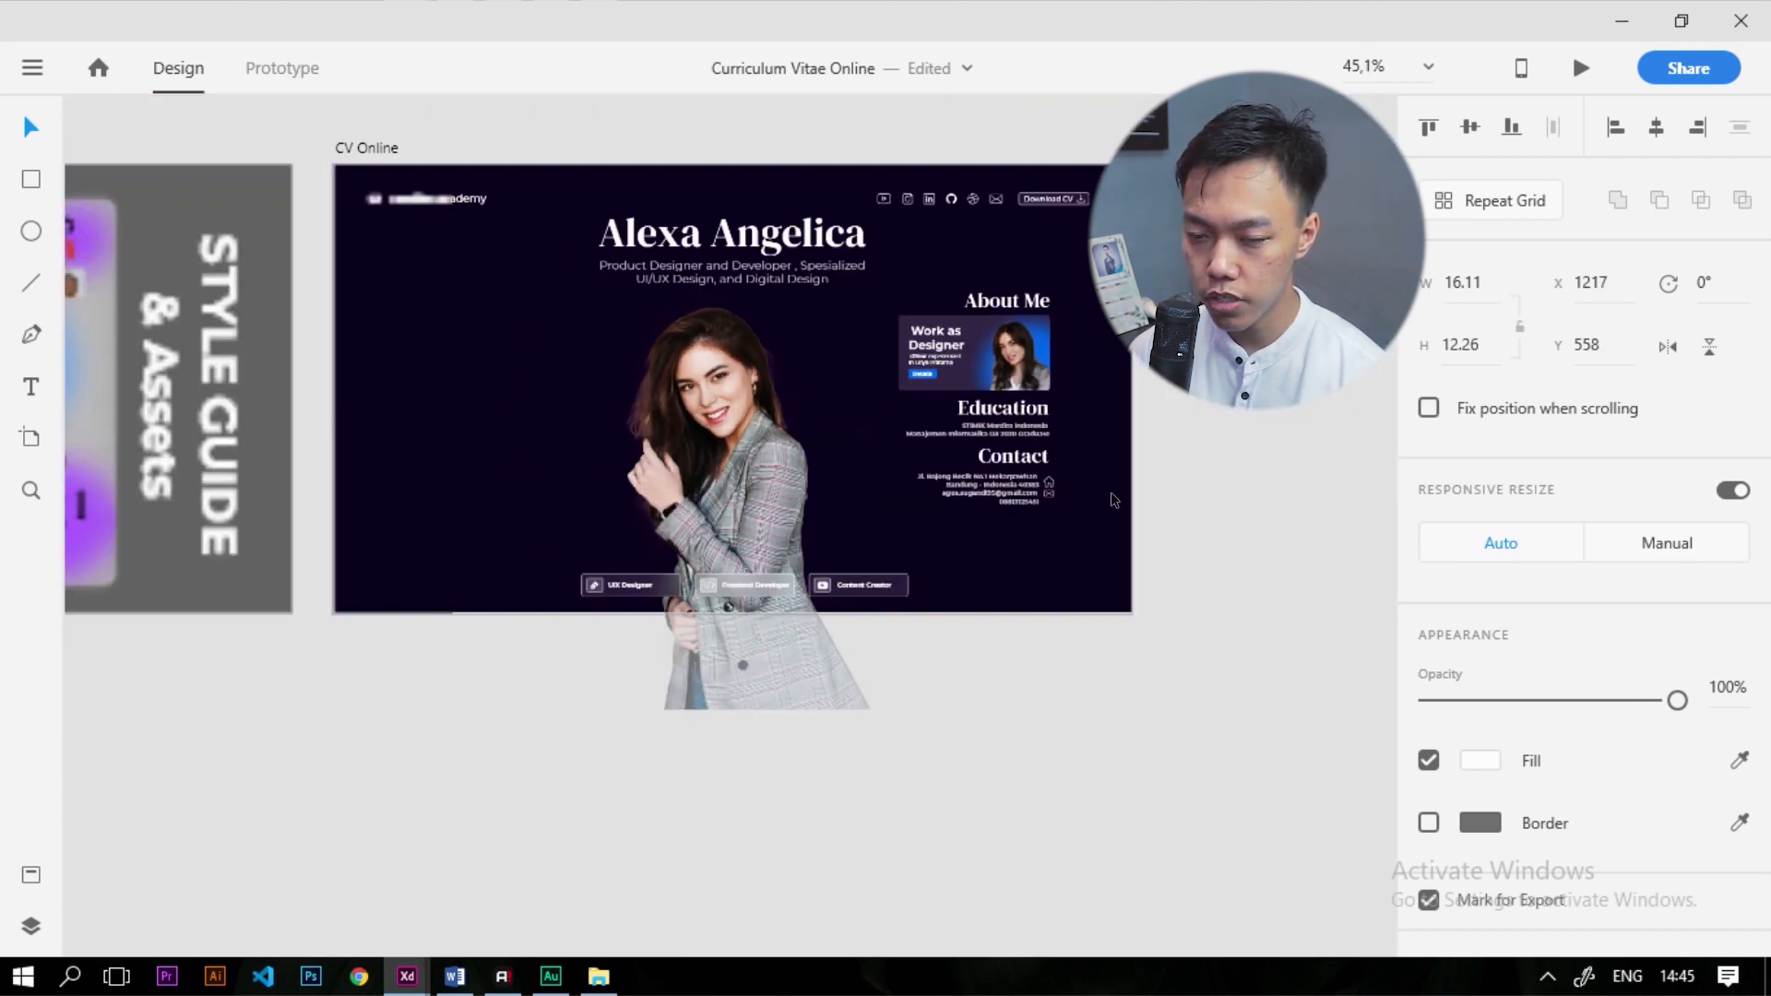
scroll(528, 462, "up", 5)
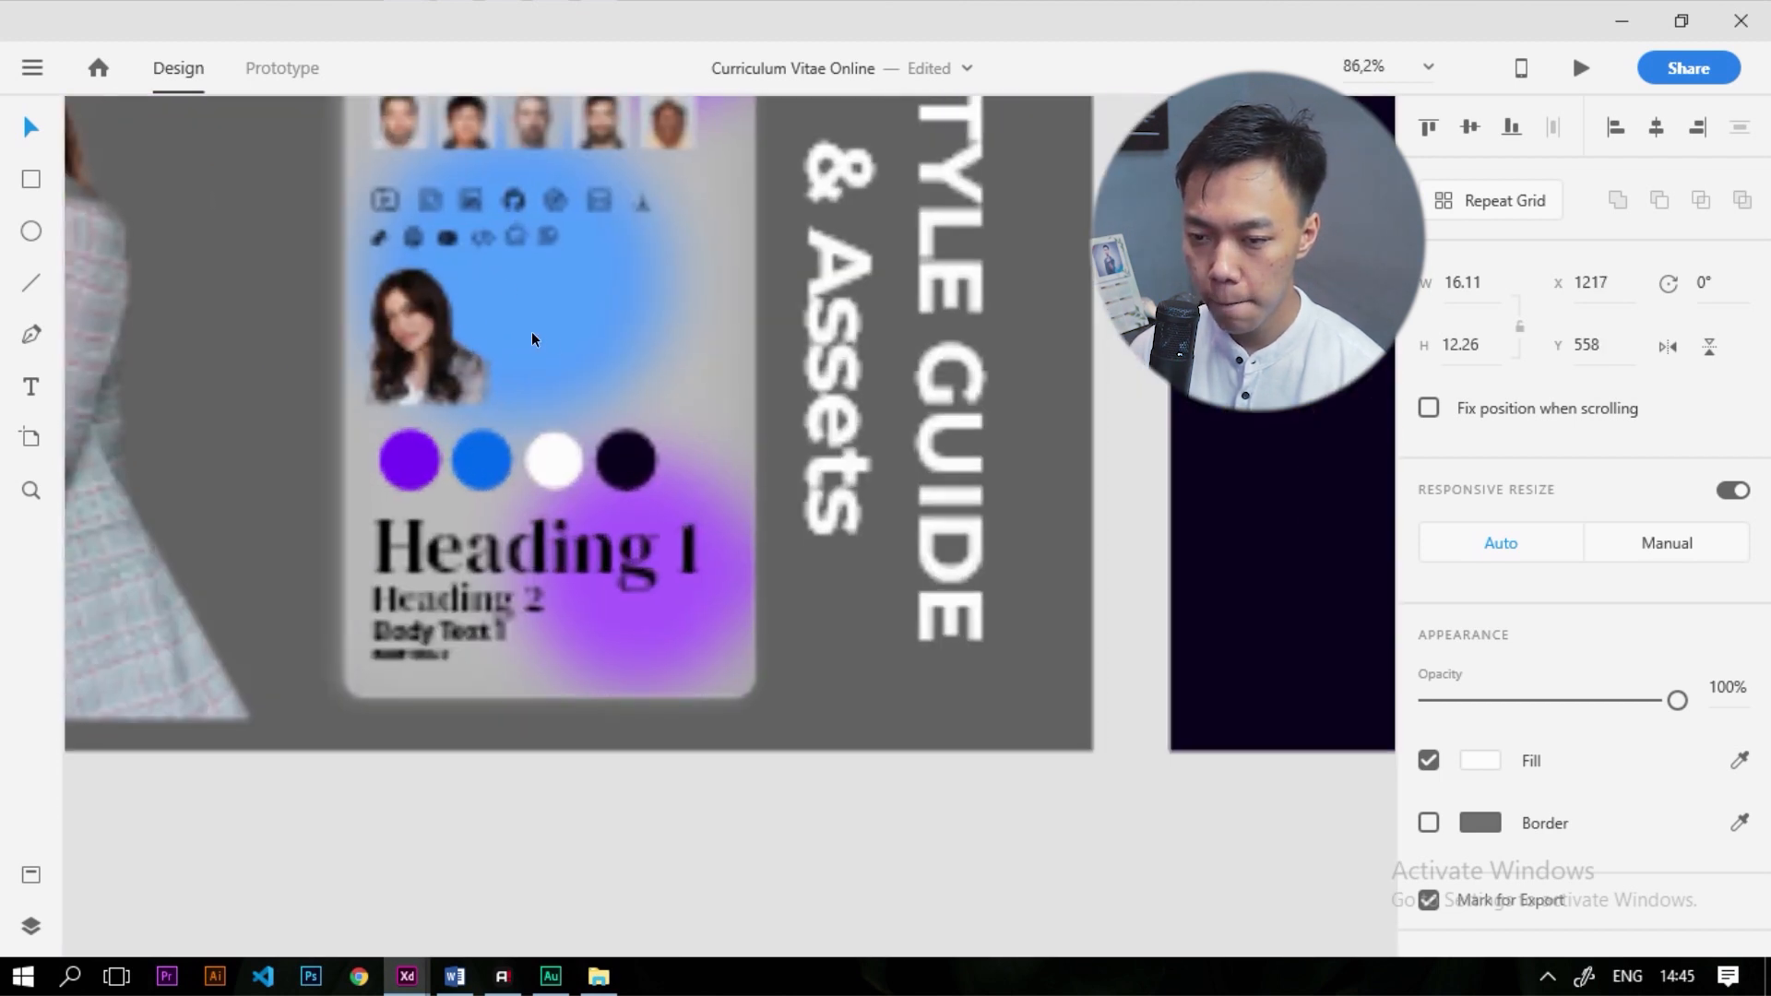
Paste the style guide's WhatsApp icon into CV Online with a white fill
left_click(545, 239)
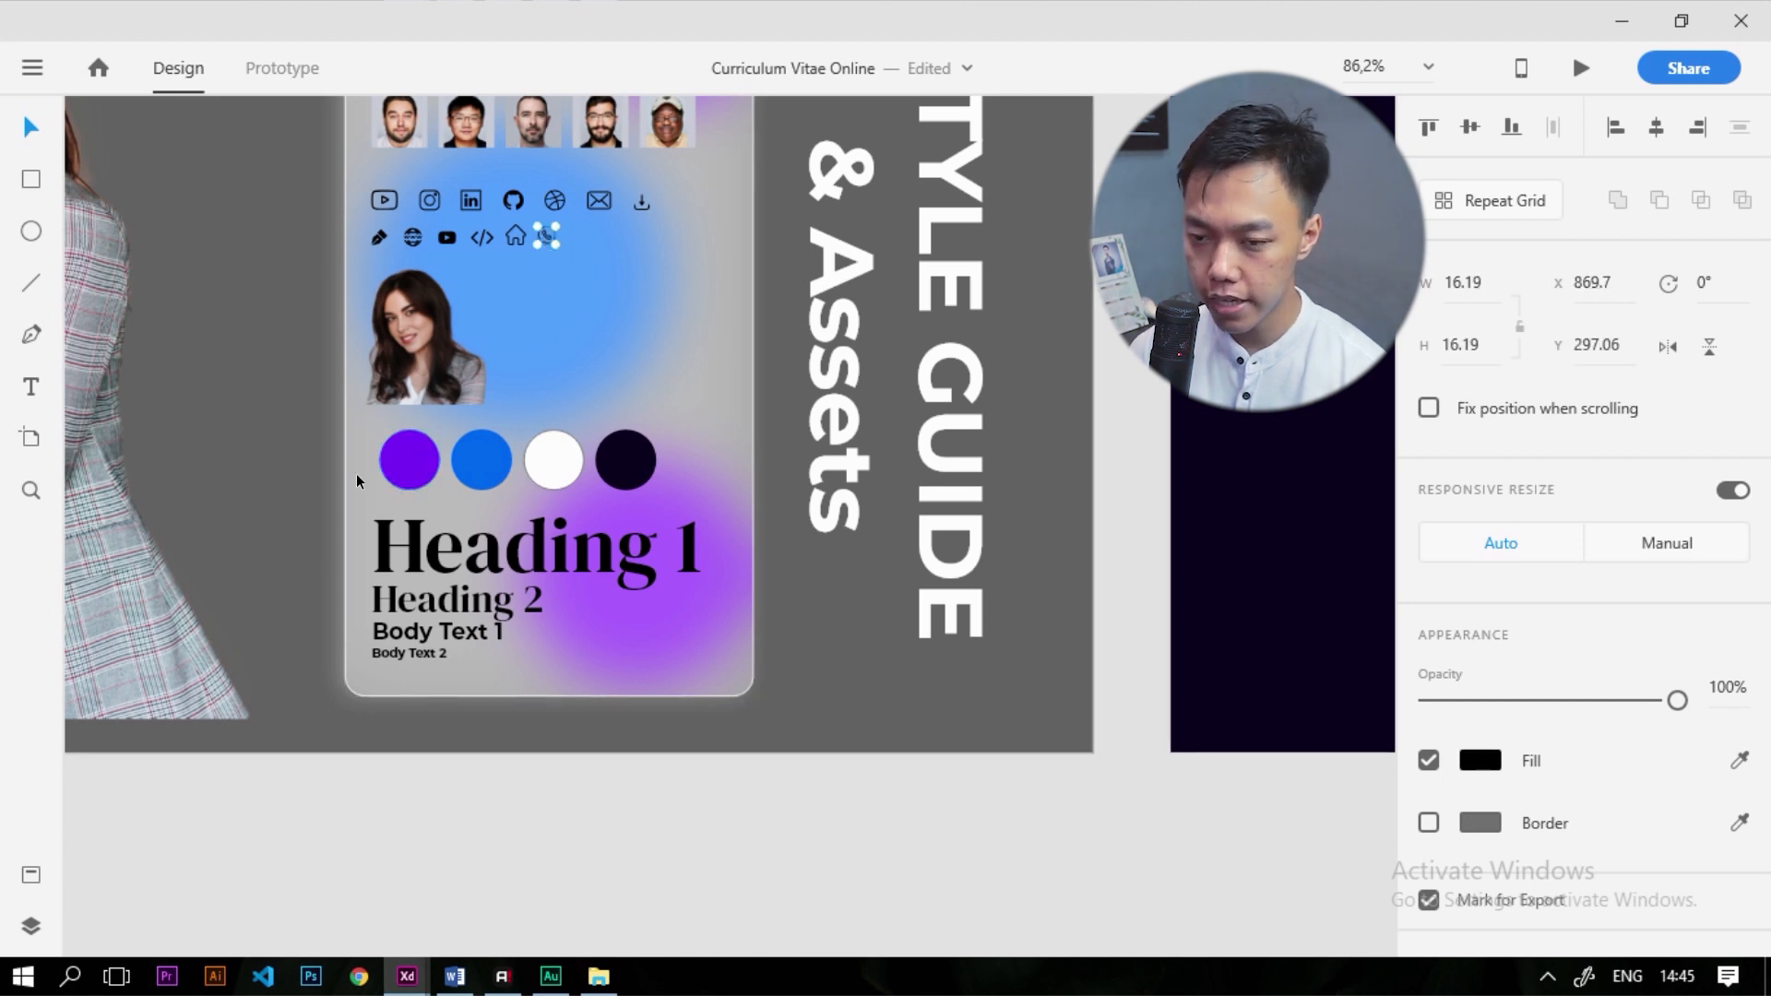
scroll(378, 468, "down", 3)
scroll(487, 341, "up", 1)
left_click(419, 355)
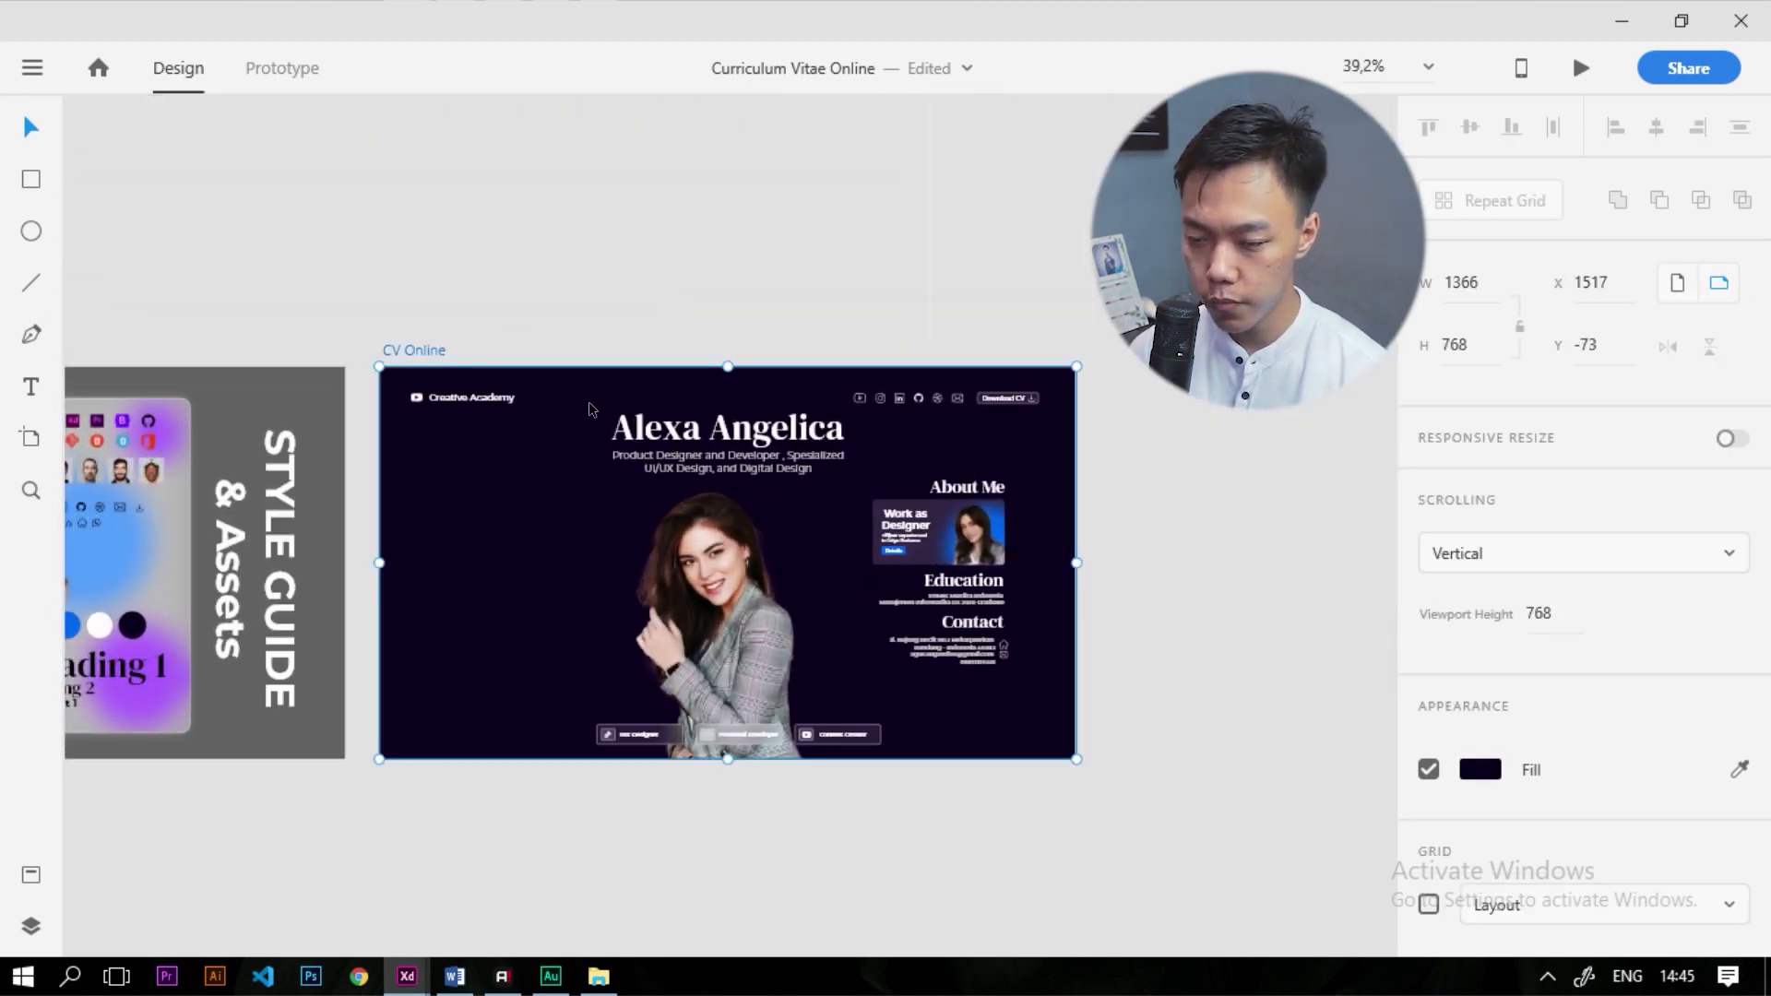
key("ctrl+v")
left_click(1478, 764)
left_click_drag(1235, 705, 1096, 579)
left_click(836, 540)
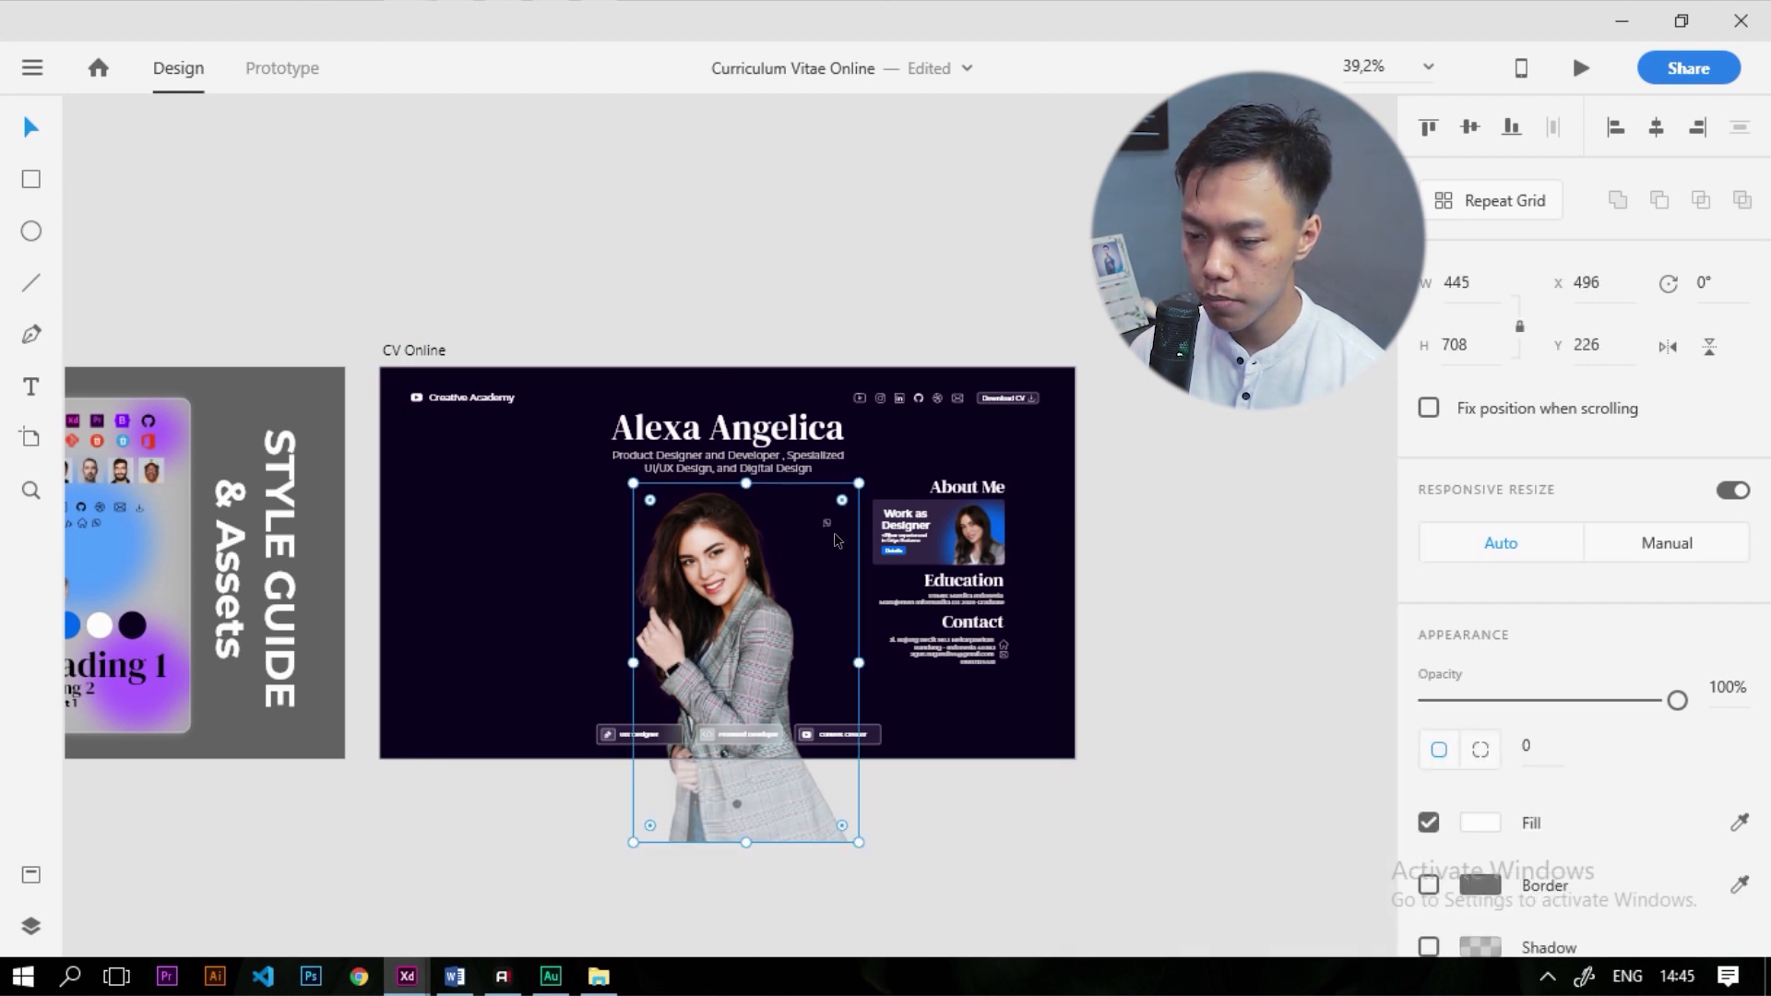
Move the WhatsApp icon beside the Contact details, below the mail icon
scroll(836, 540, "up", 5)
left_click(815, 513)
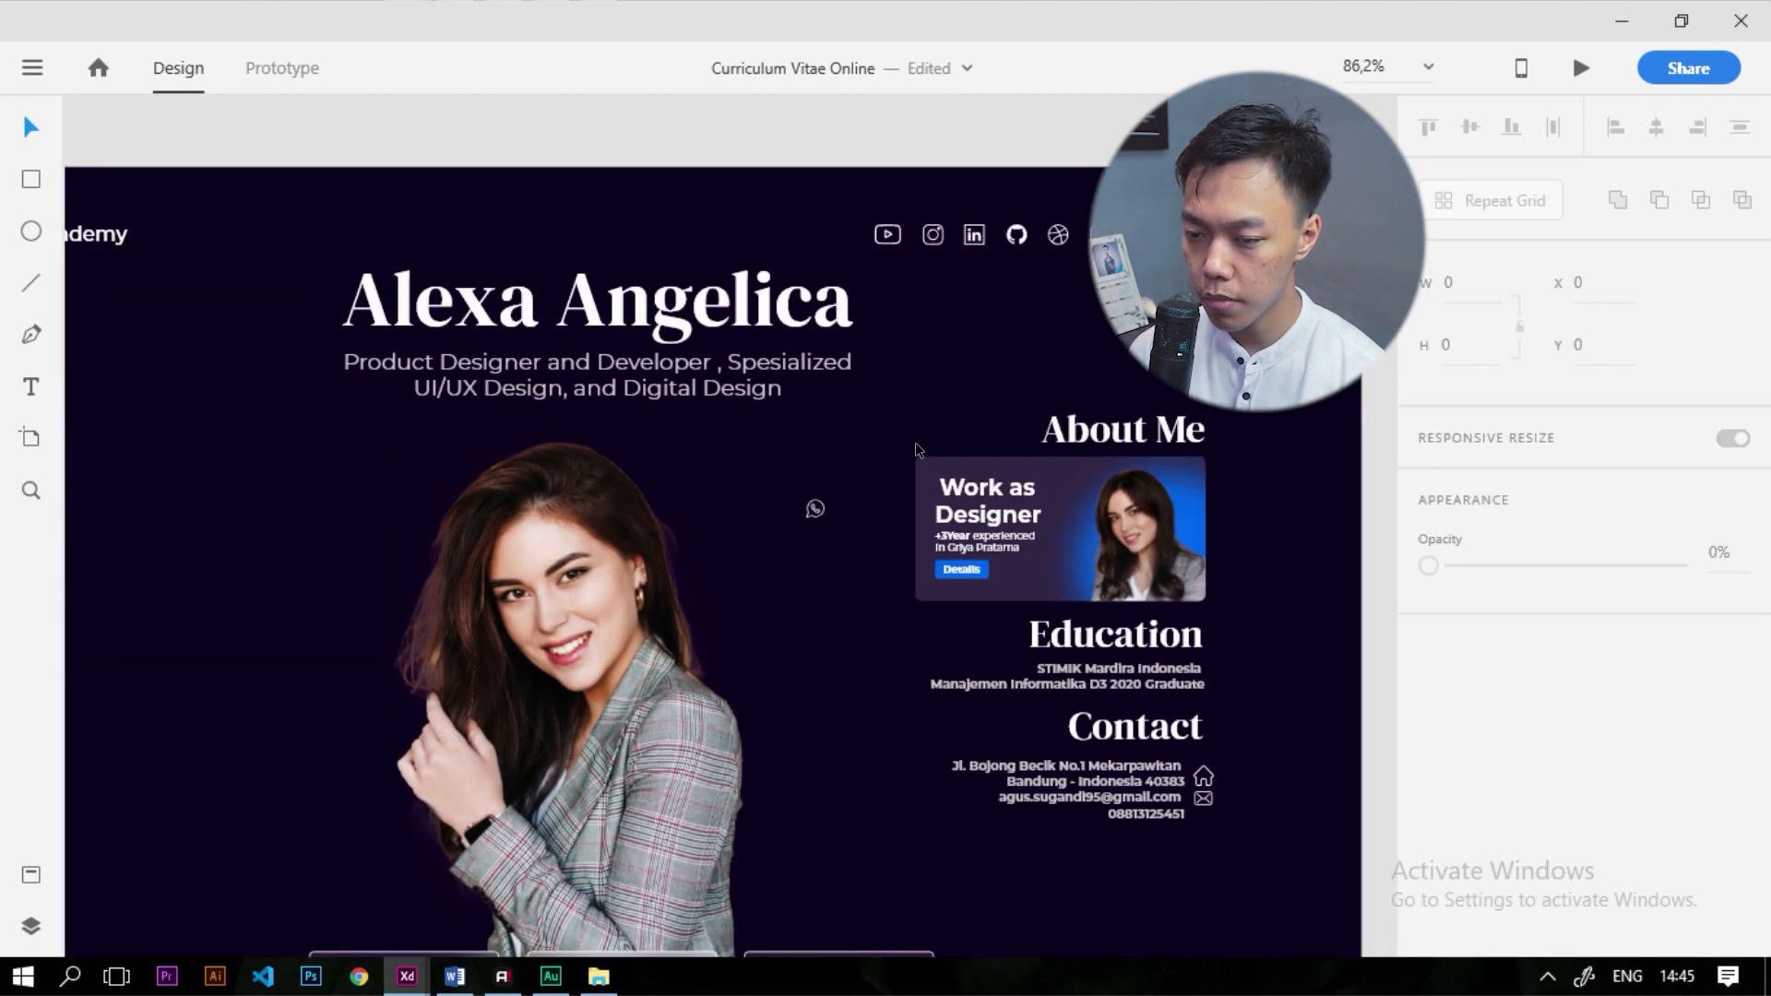
left_click(815, 513)
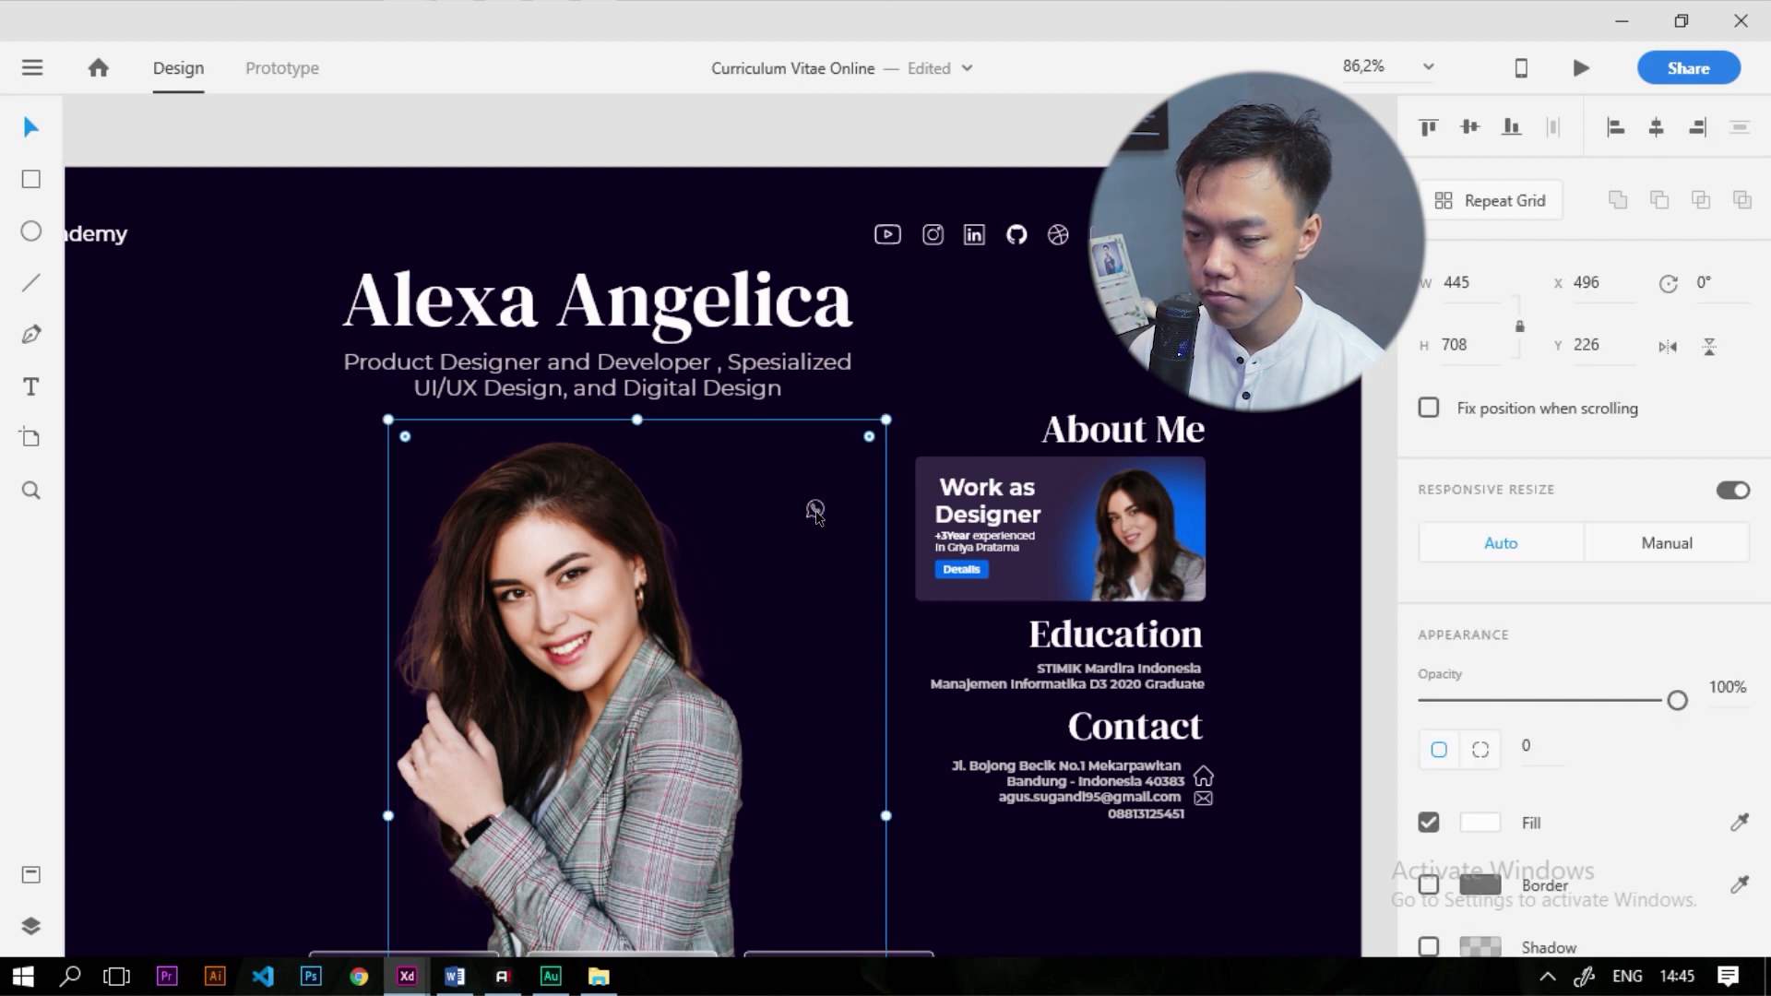
left_click(816, 512)
left_click_drag(824, 517, 952, 645)
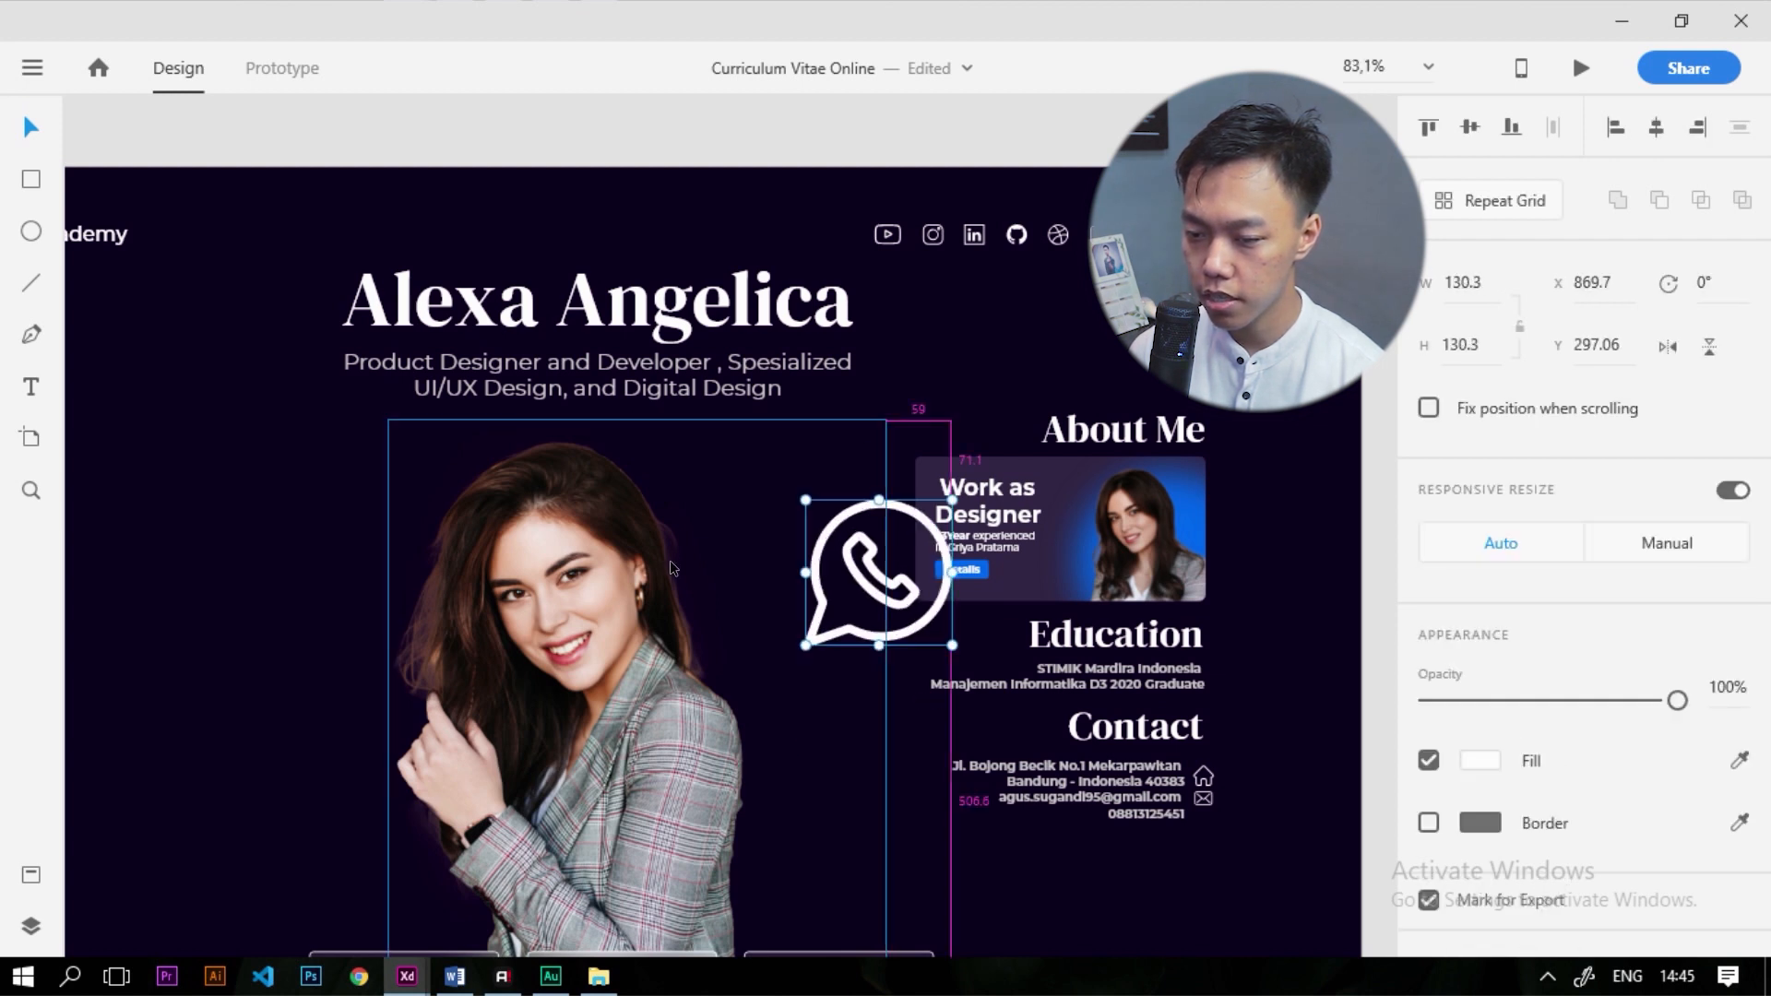
scroll(672, 562, "down", 6)
scroll(808, 618, "up", 5)
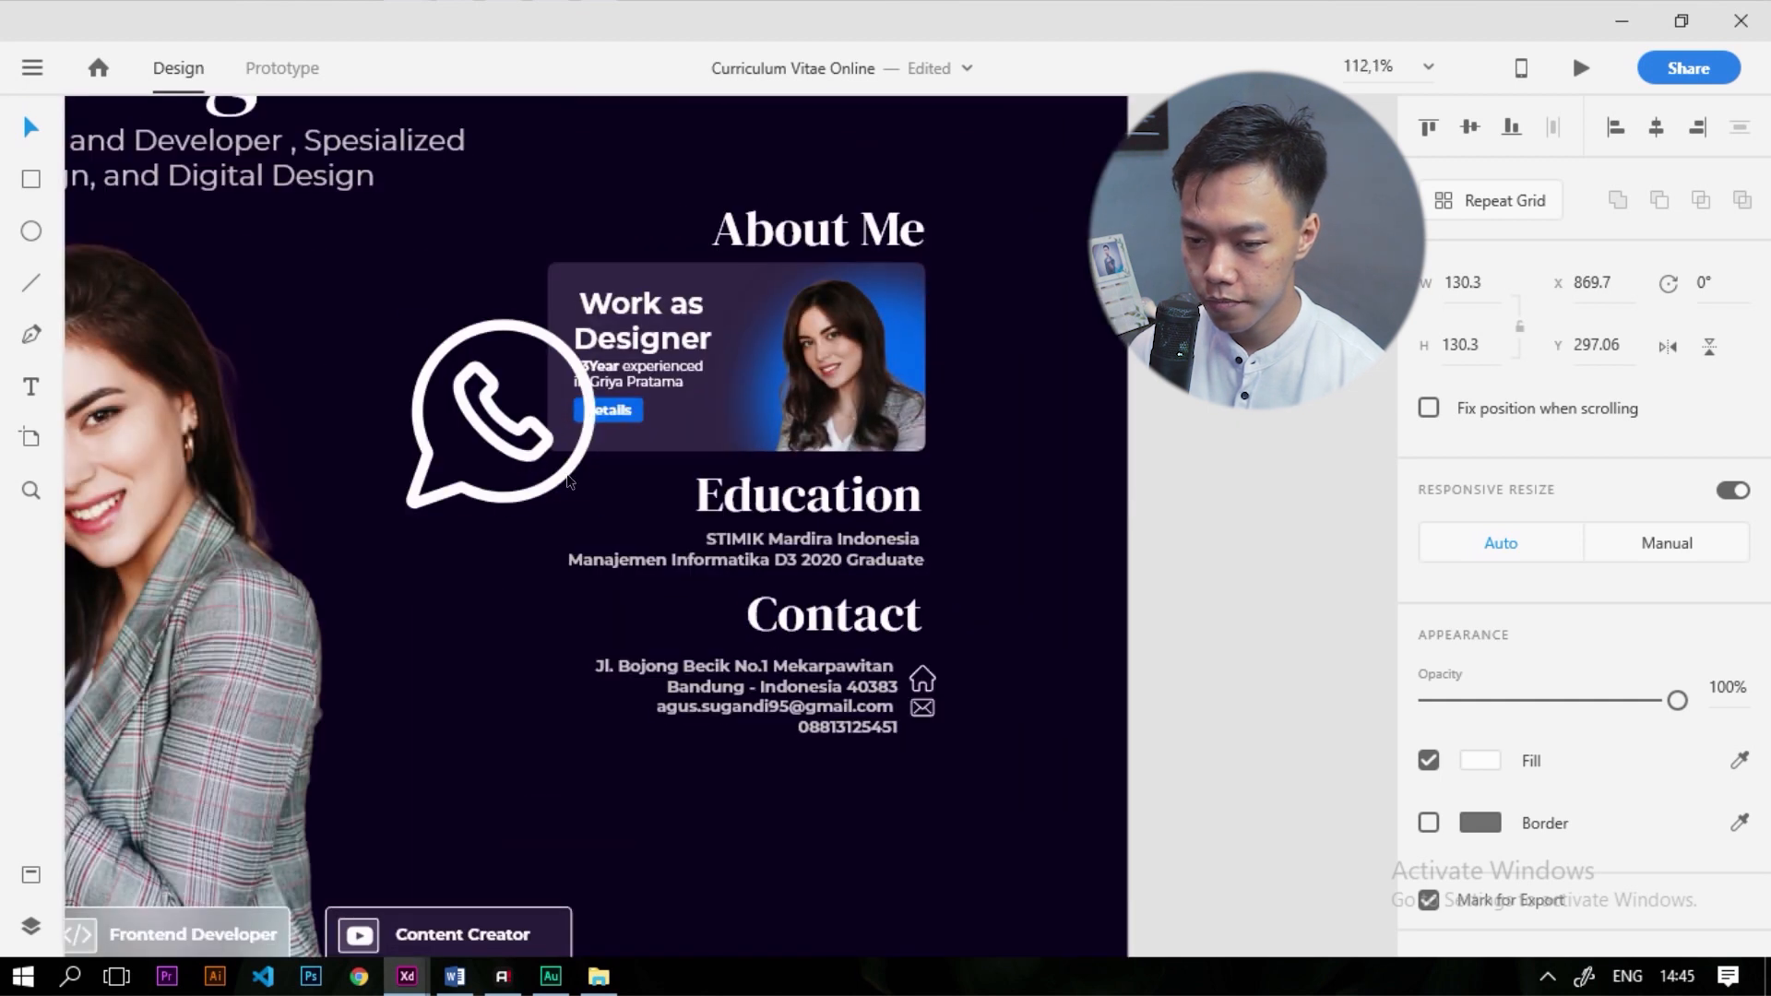
left_click_drag(399, 256, 1121, 742)
left_click(1266, 678)
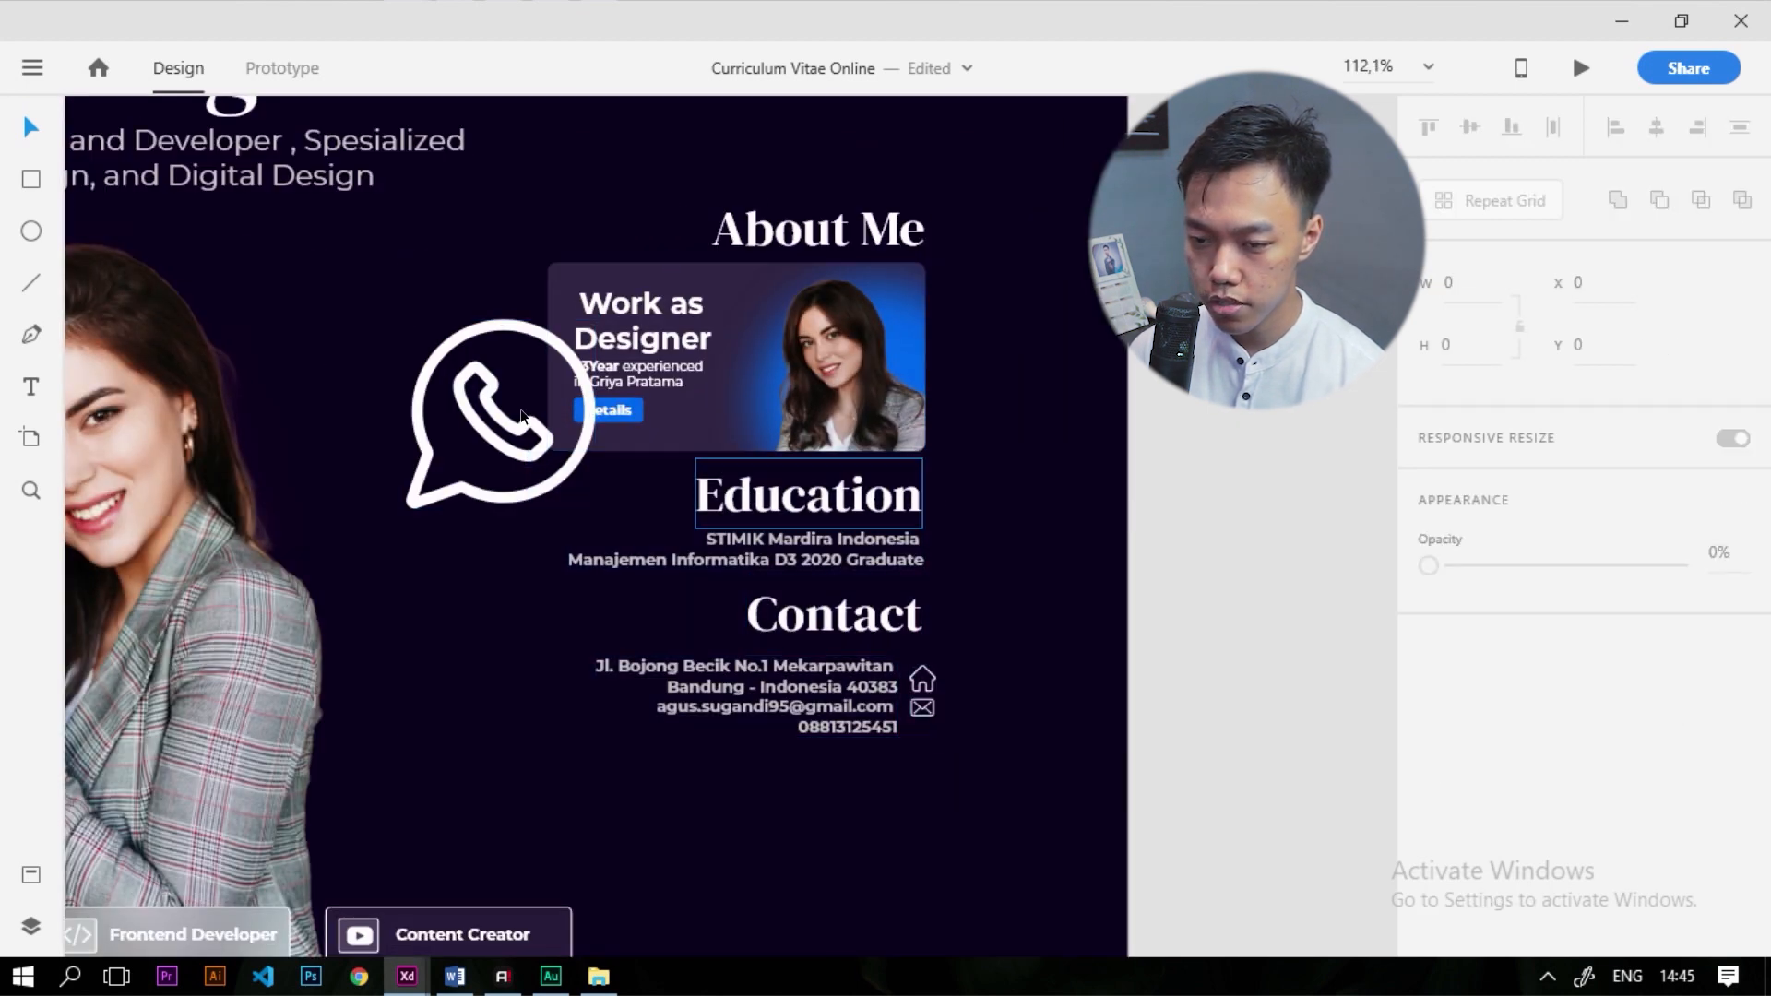
left_click_drag(553, 487, 941, 685)
scroll(941, 686, "up", 5)
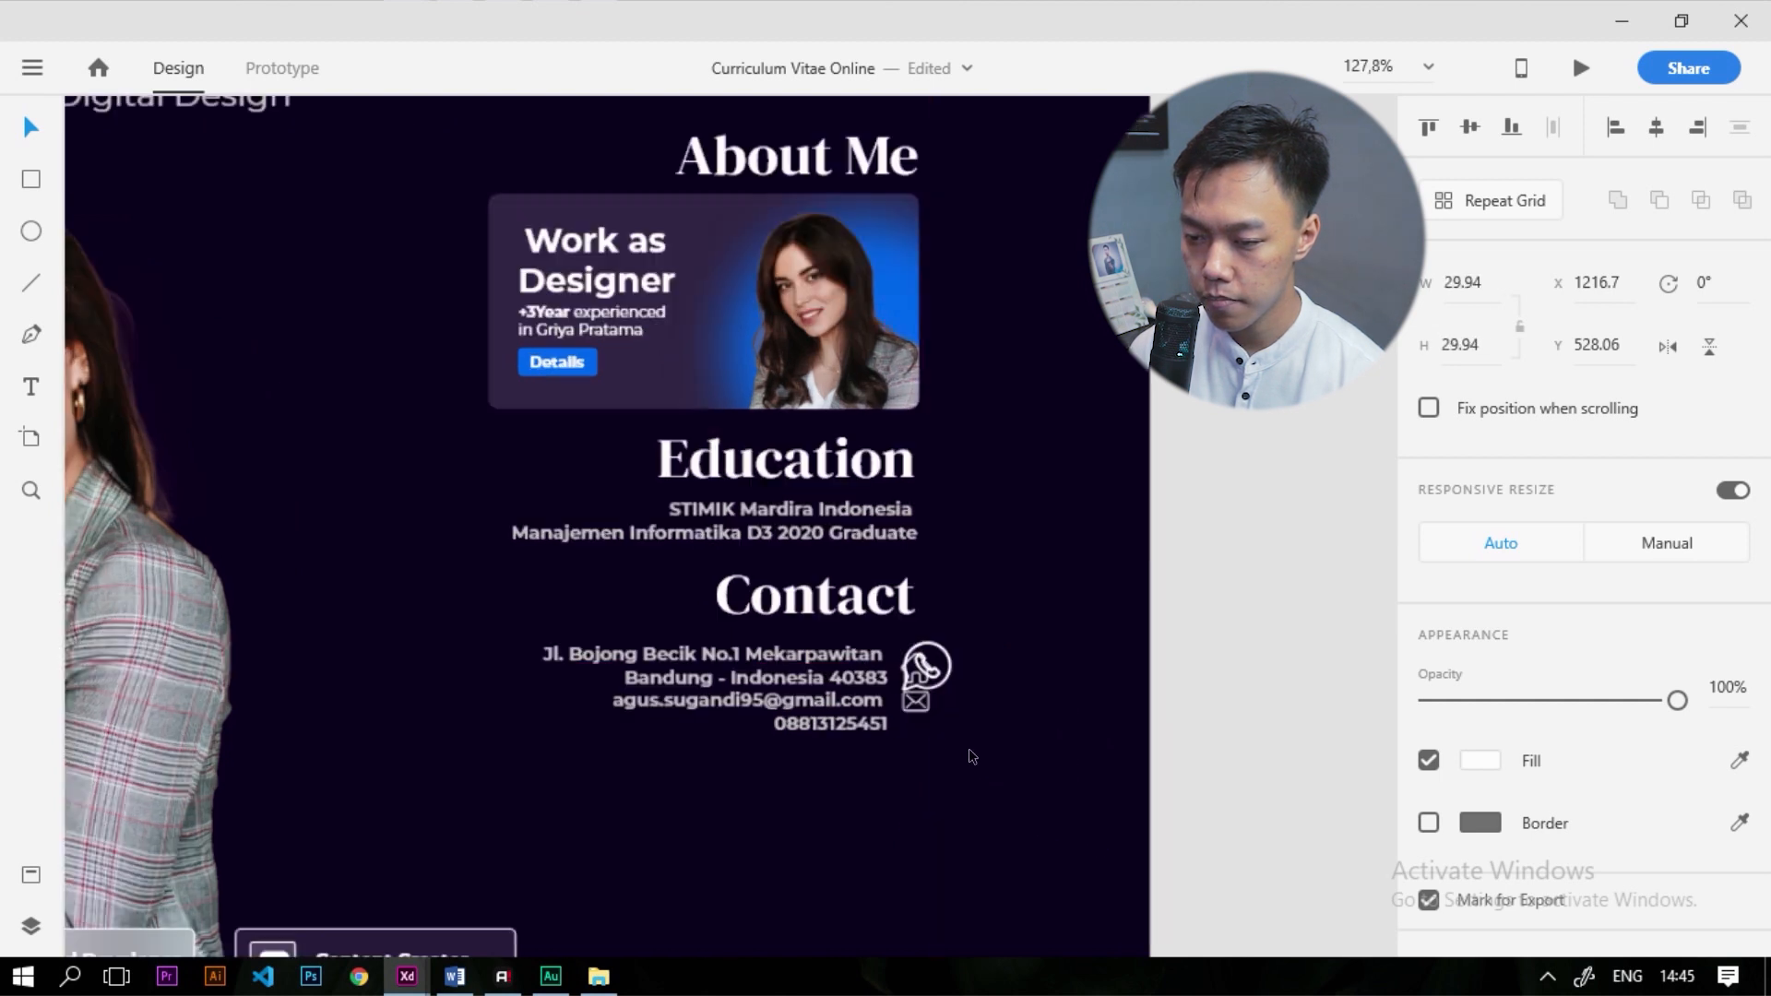
left_click_drag(884, 569, 856, 734)
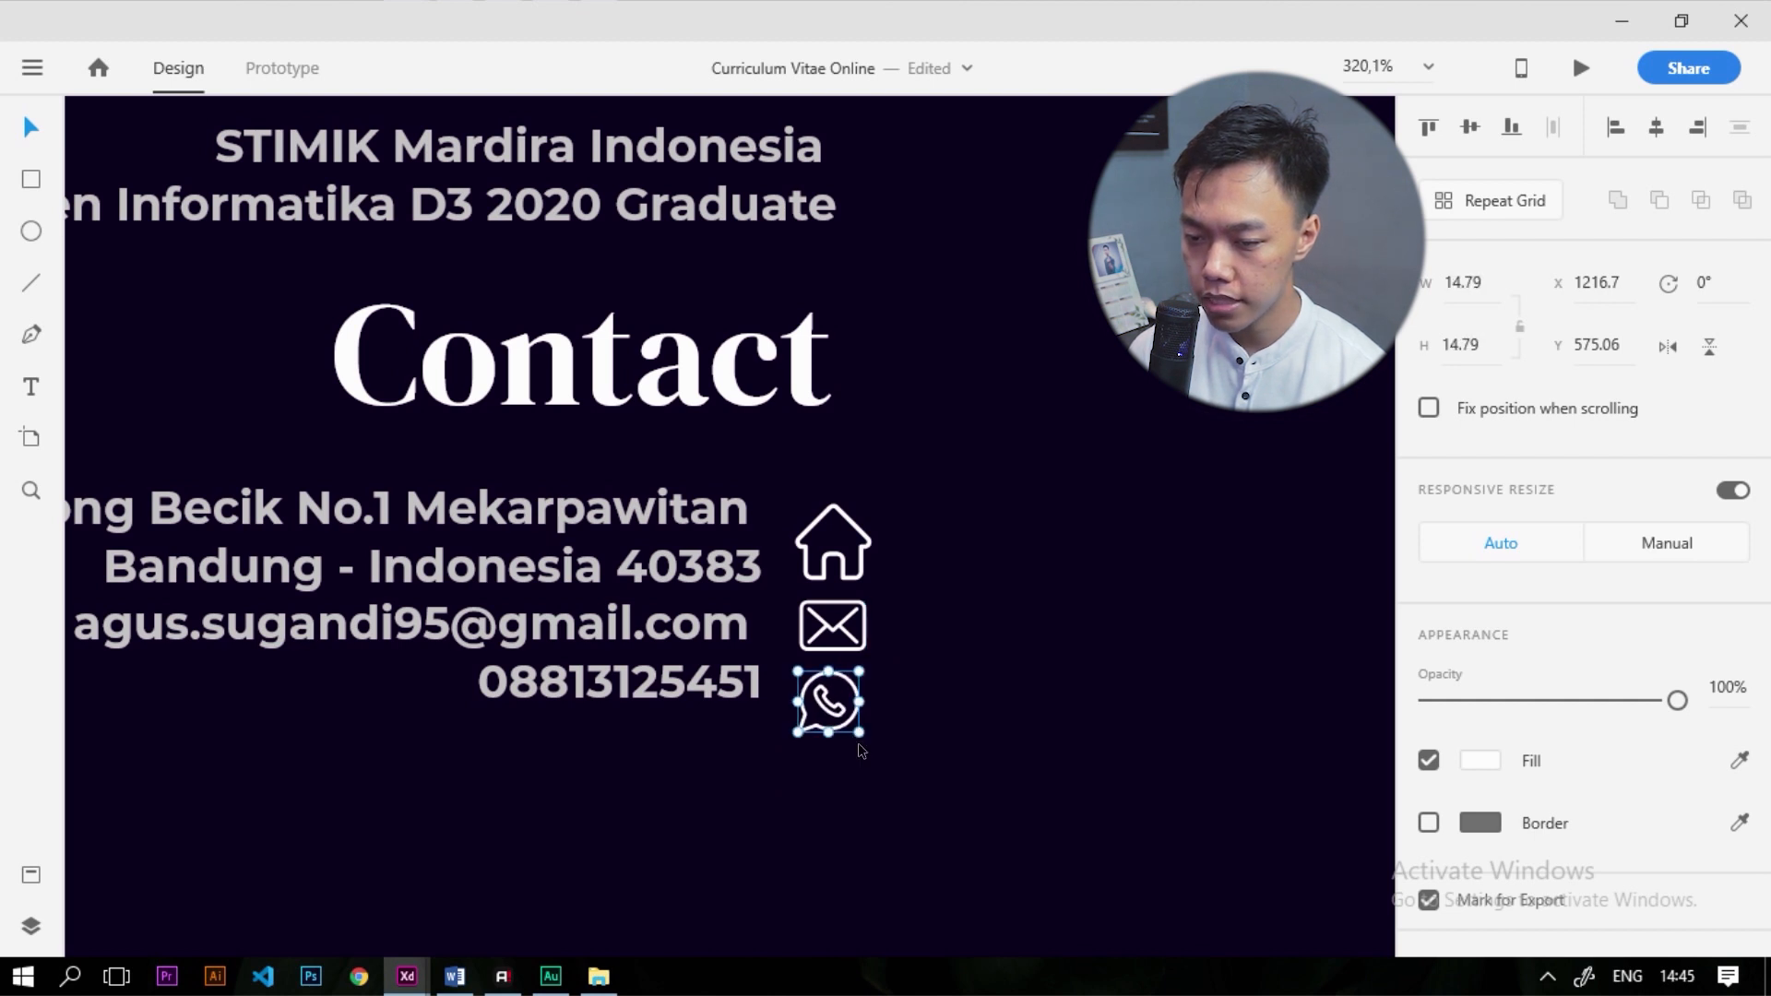
Shrink the WhatsApp and mail icons to match the house icon's size
key("ctrl+z")
left_click_drag(918, 793, 865, 741)
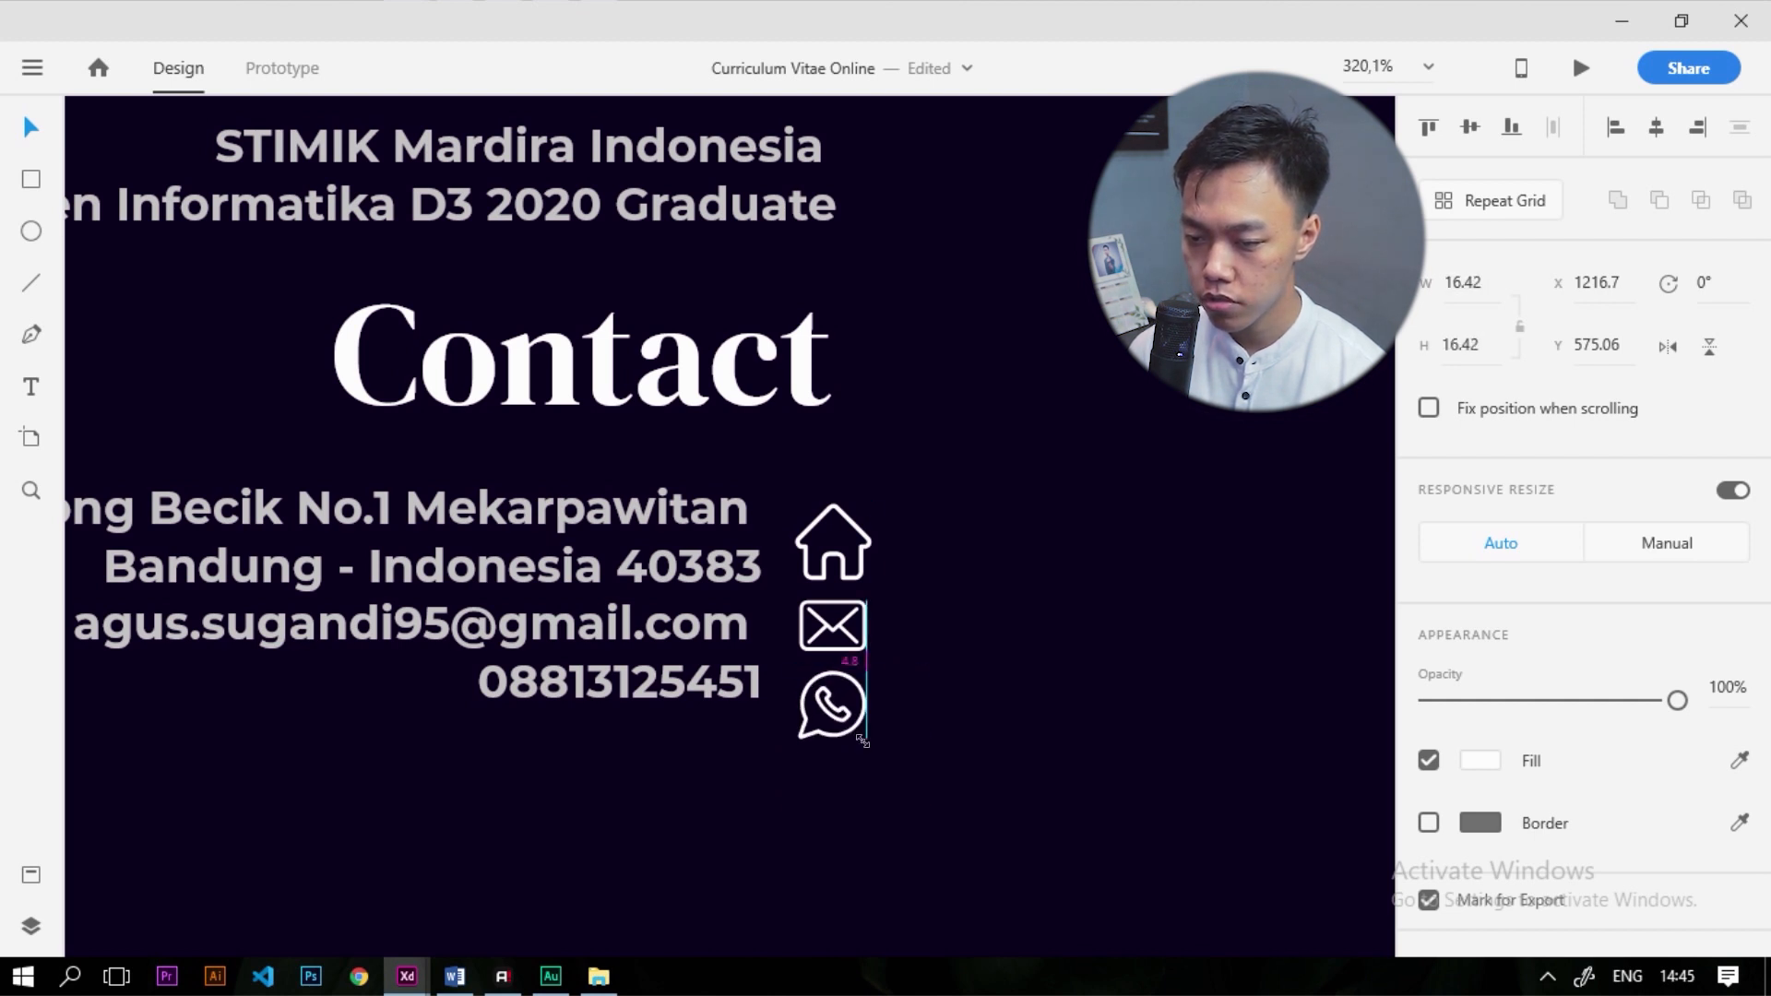
scroll(862, 709, "up", 3)
scroll(863, 711, "up", 1)
left_click_drag(856, 662, 857, 643)
left_click_drag(867, 752, 826, 680)
key("Escape")
left_click(864, 572)
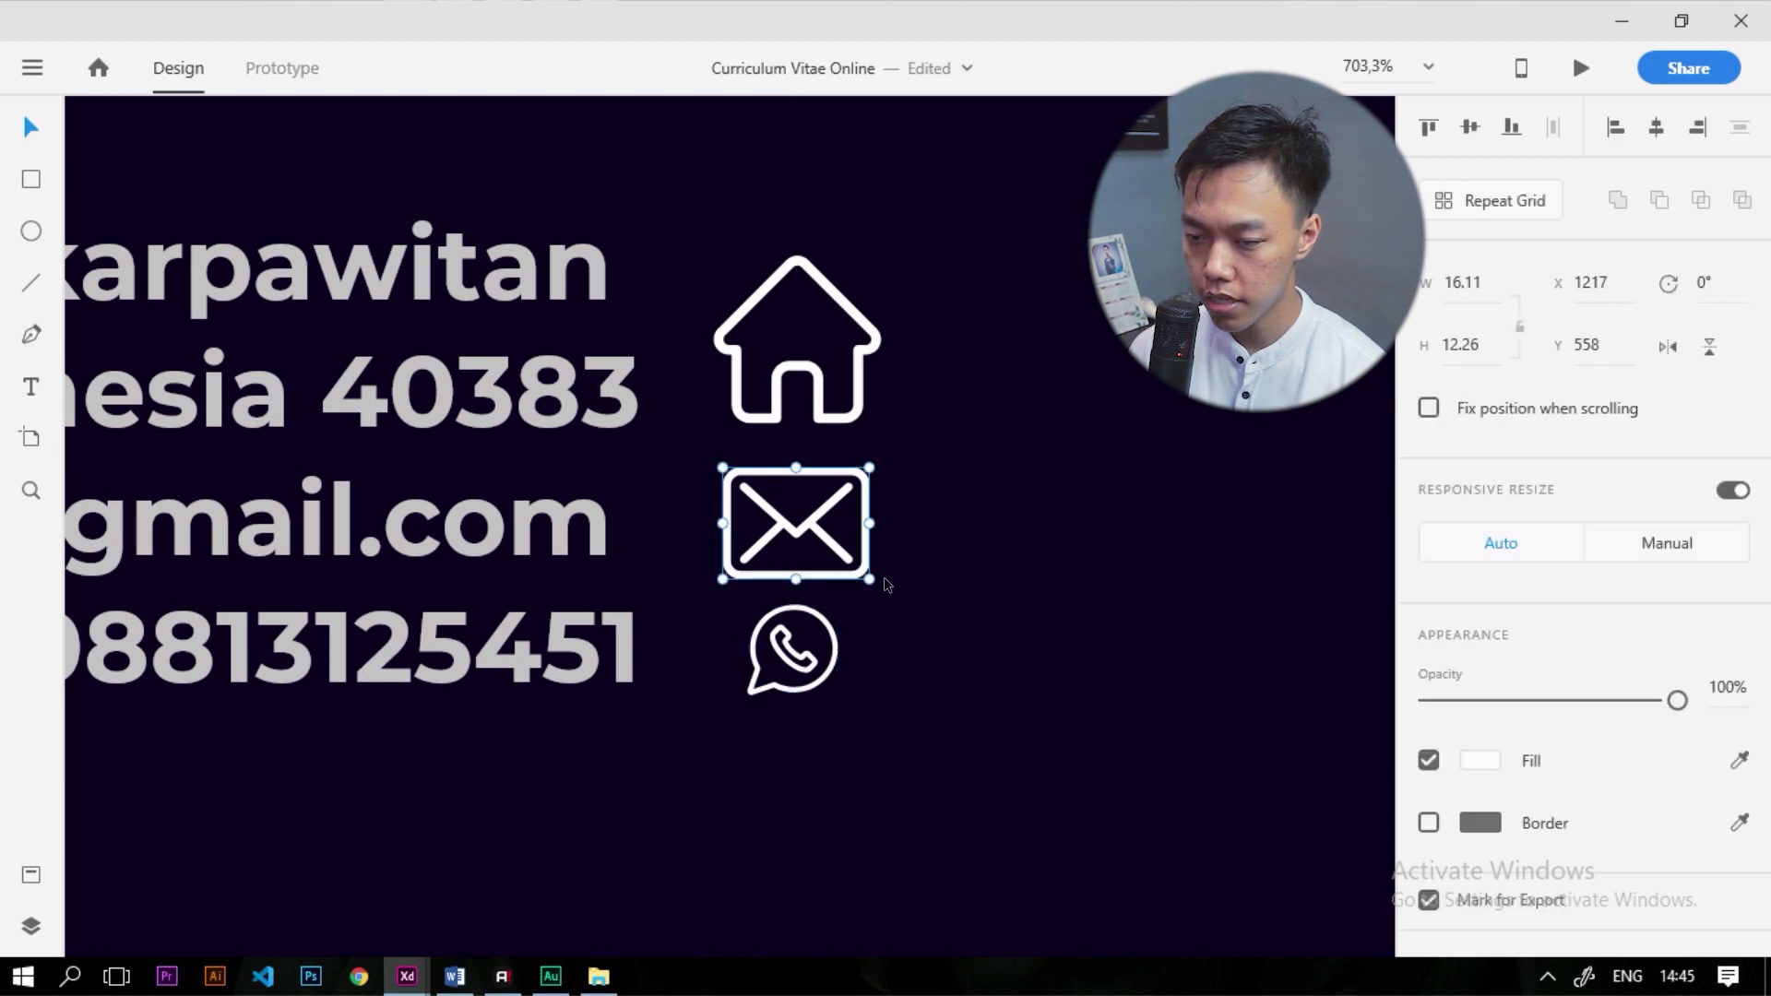
left_click_drag(868, 579, 830, 551)
Align Right the house, mail and WhatsApp icons, then slightly enlarge the WhatsApp and mail icons
left_click(835, 609)
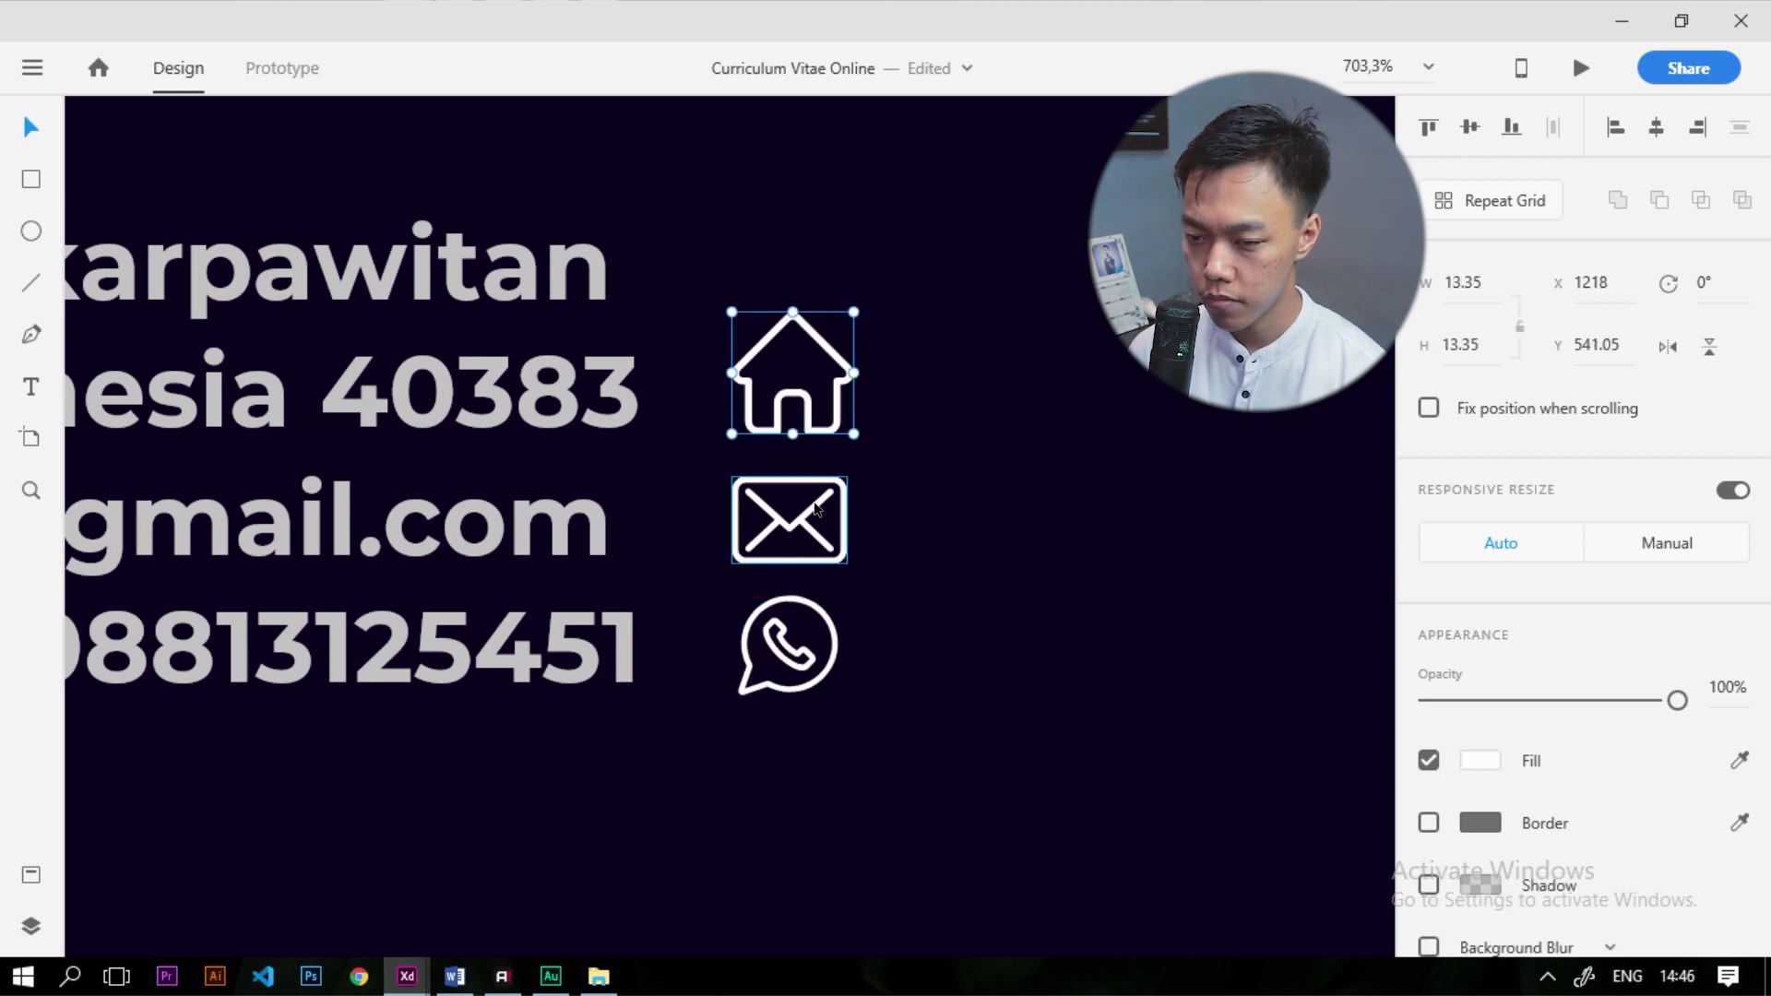
left_click(799, 527, "shift")
left_click(807, 659, "shift")
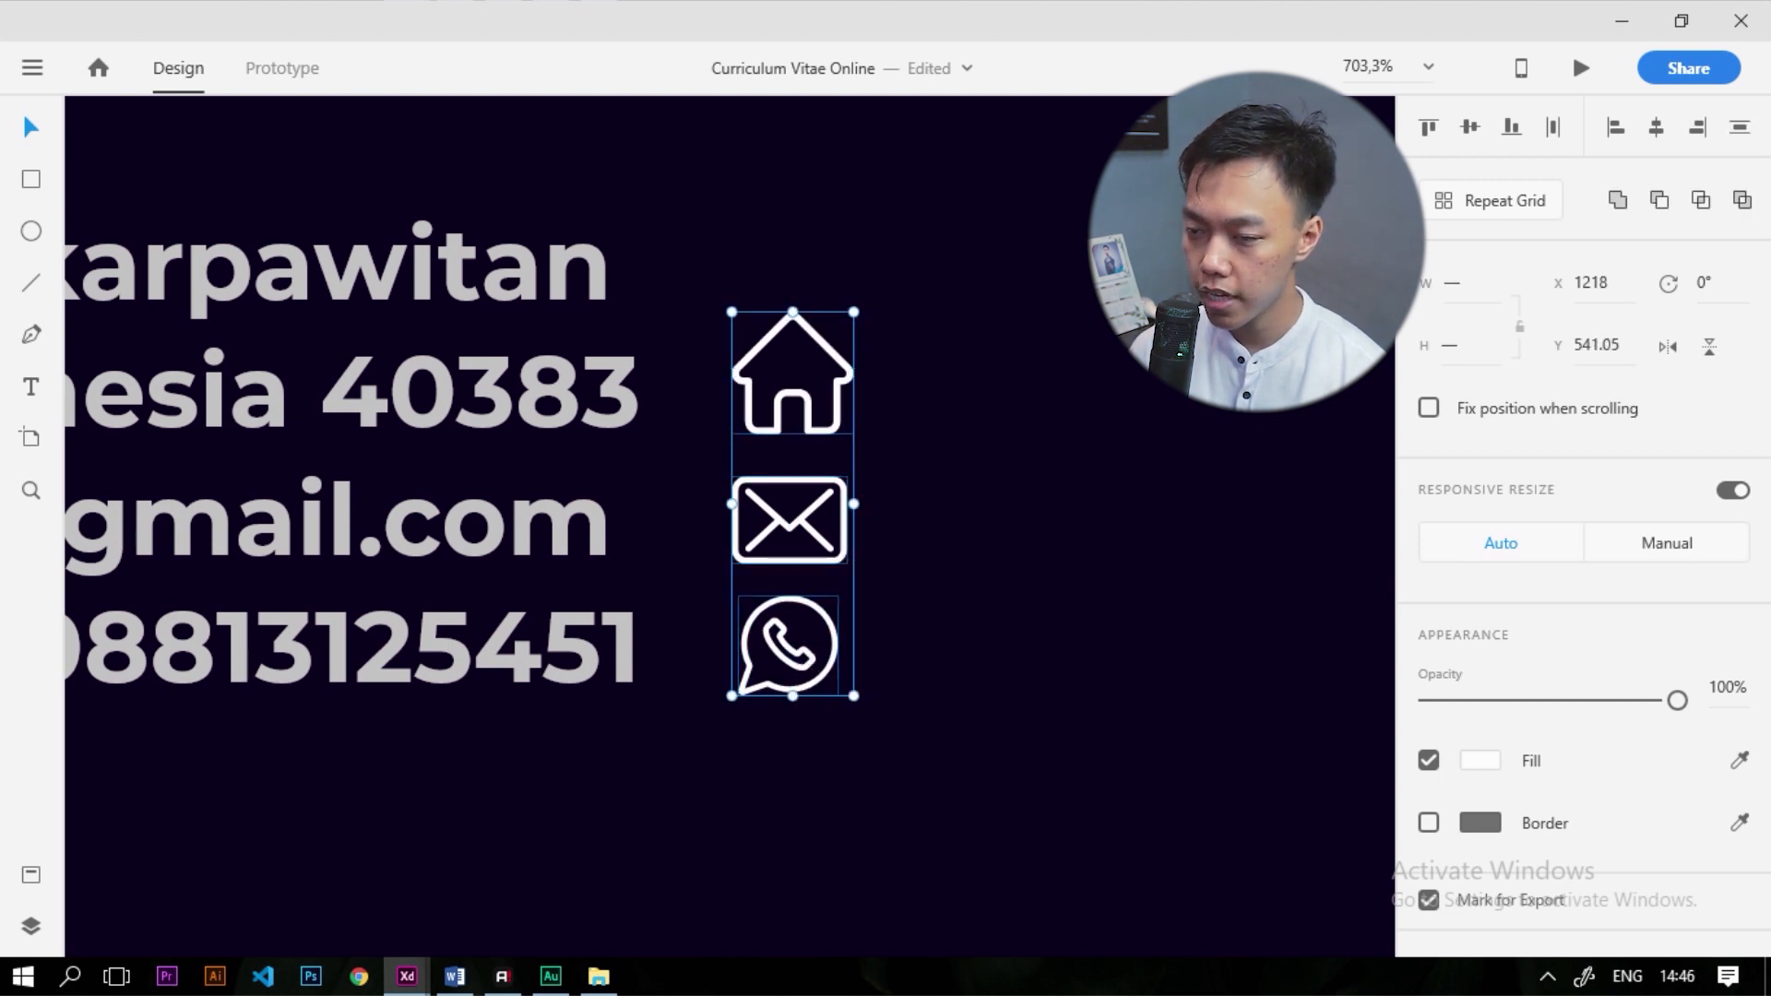
left_click(1699, 130)
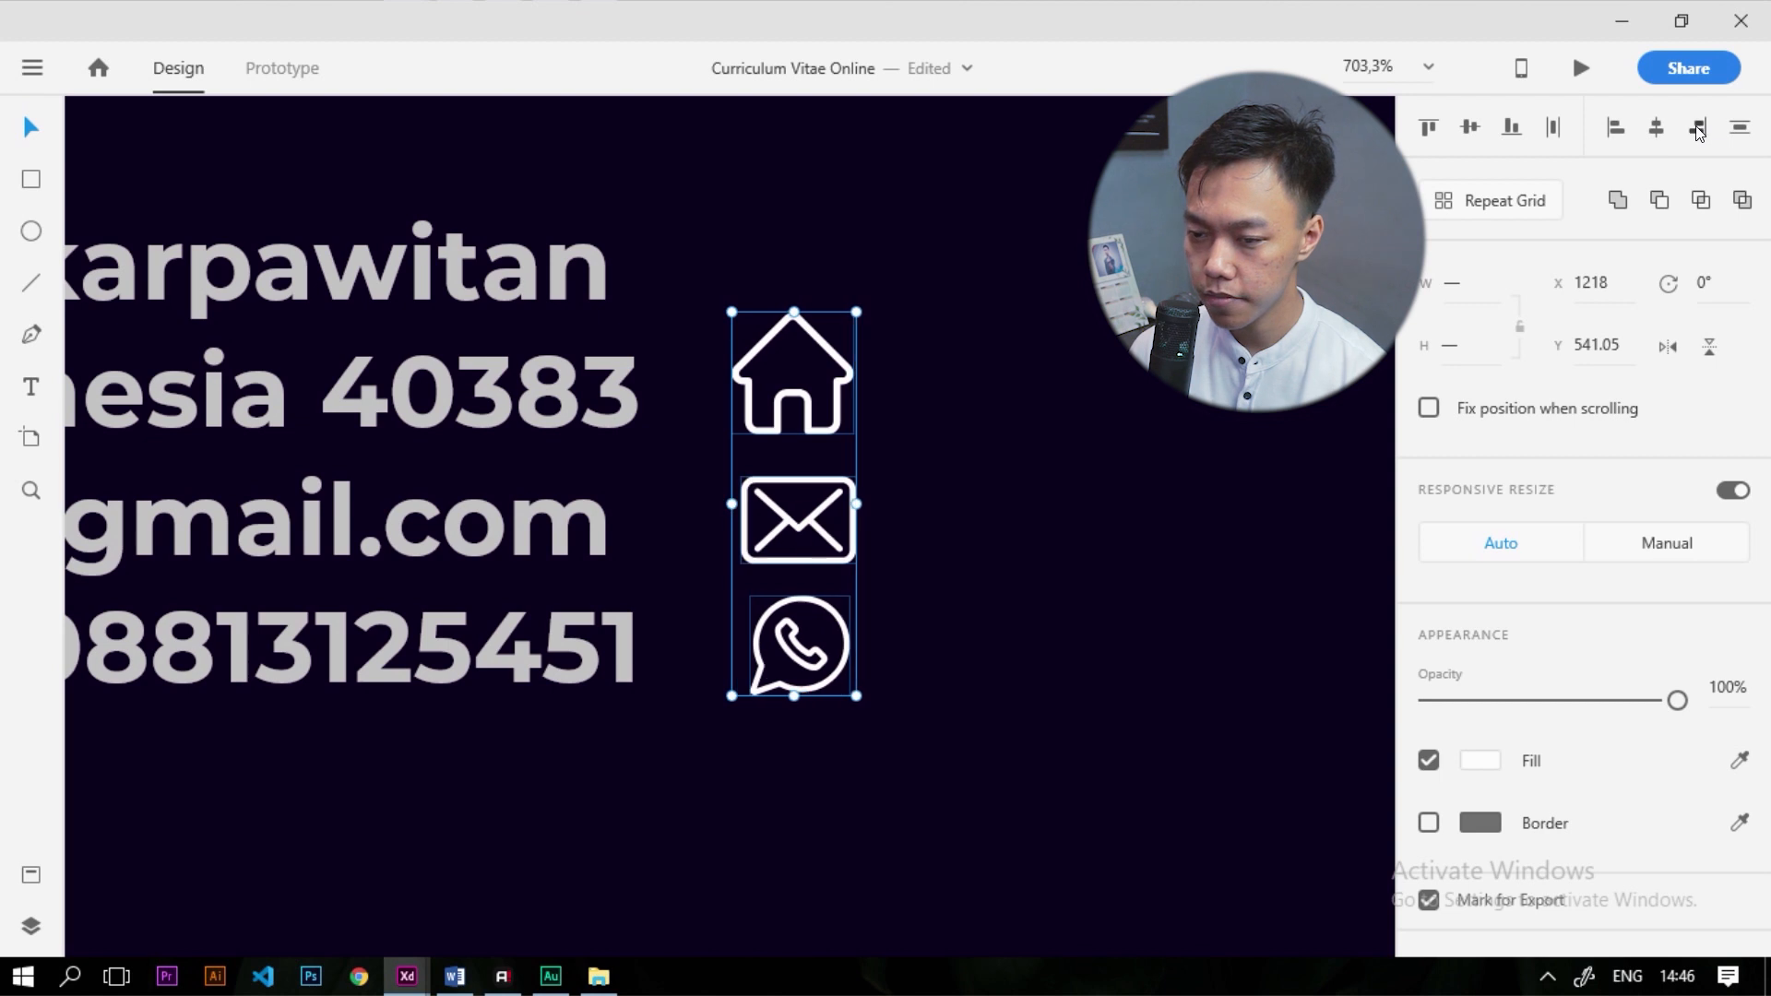
left_click(831, 392, "shift")
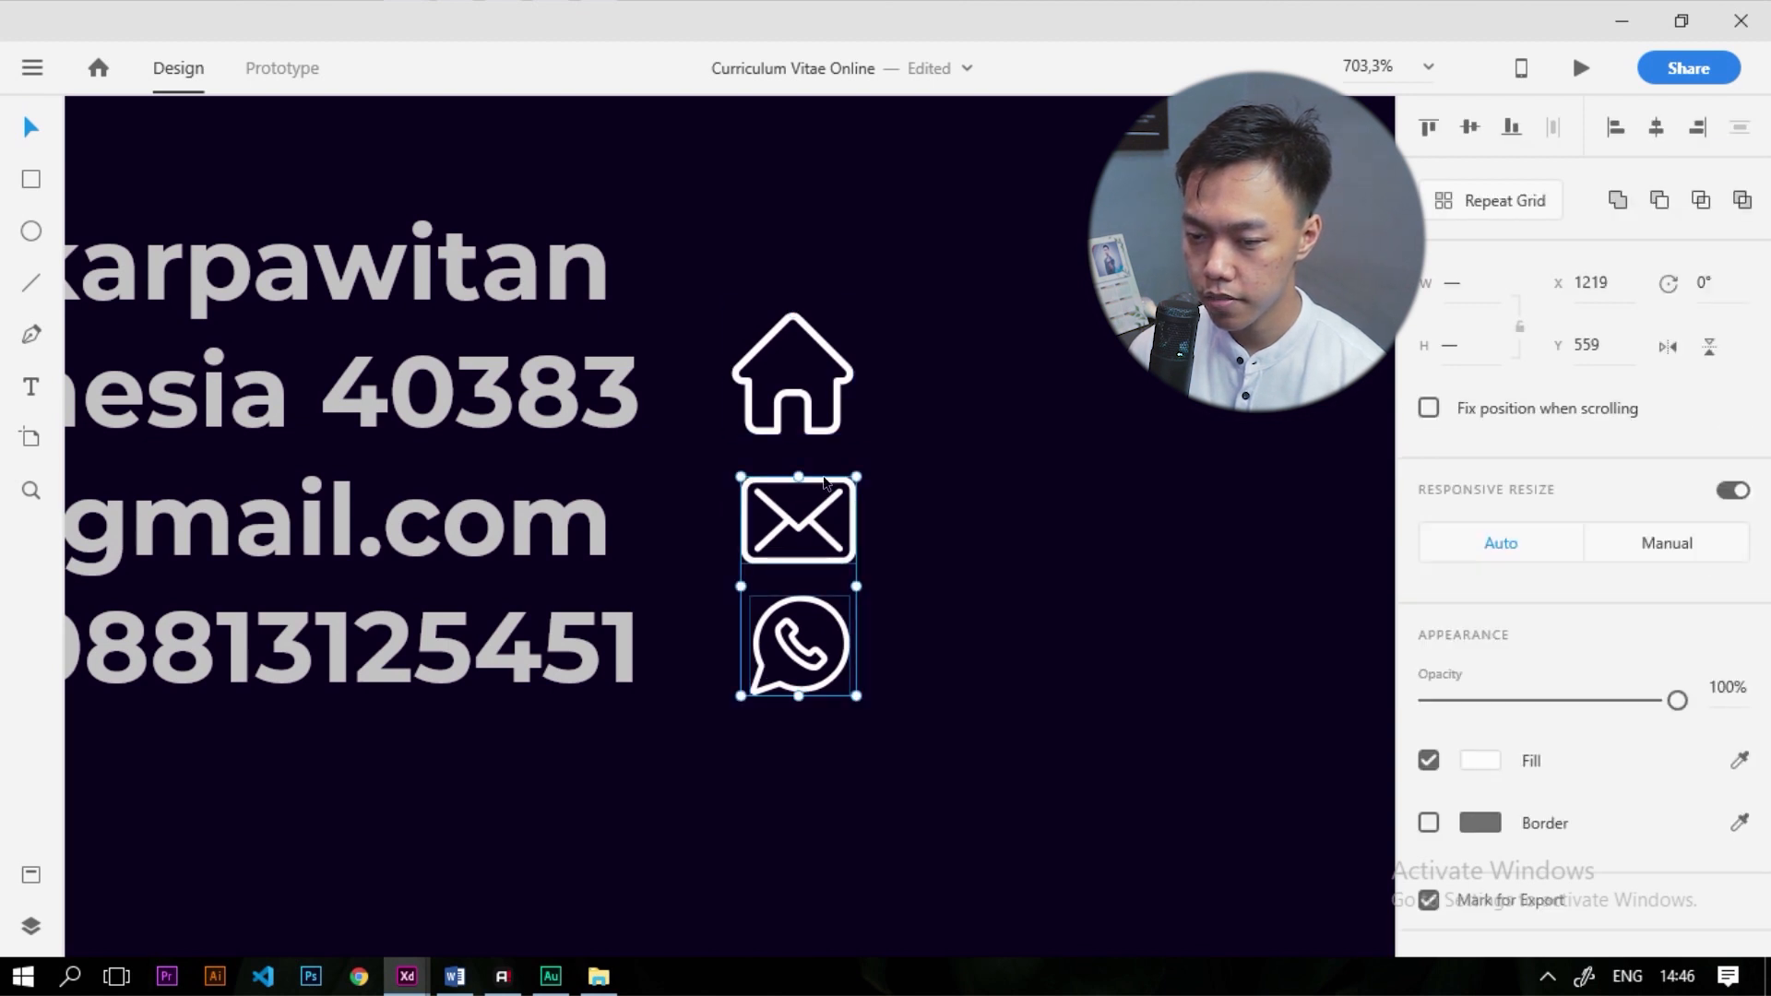
left_click(755, 538)
left_click(753, 684)
left_click_drag(741, 690, 734, 697)
left_click(739, 553)
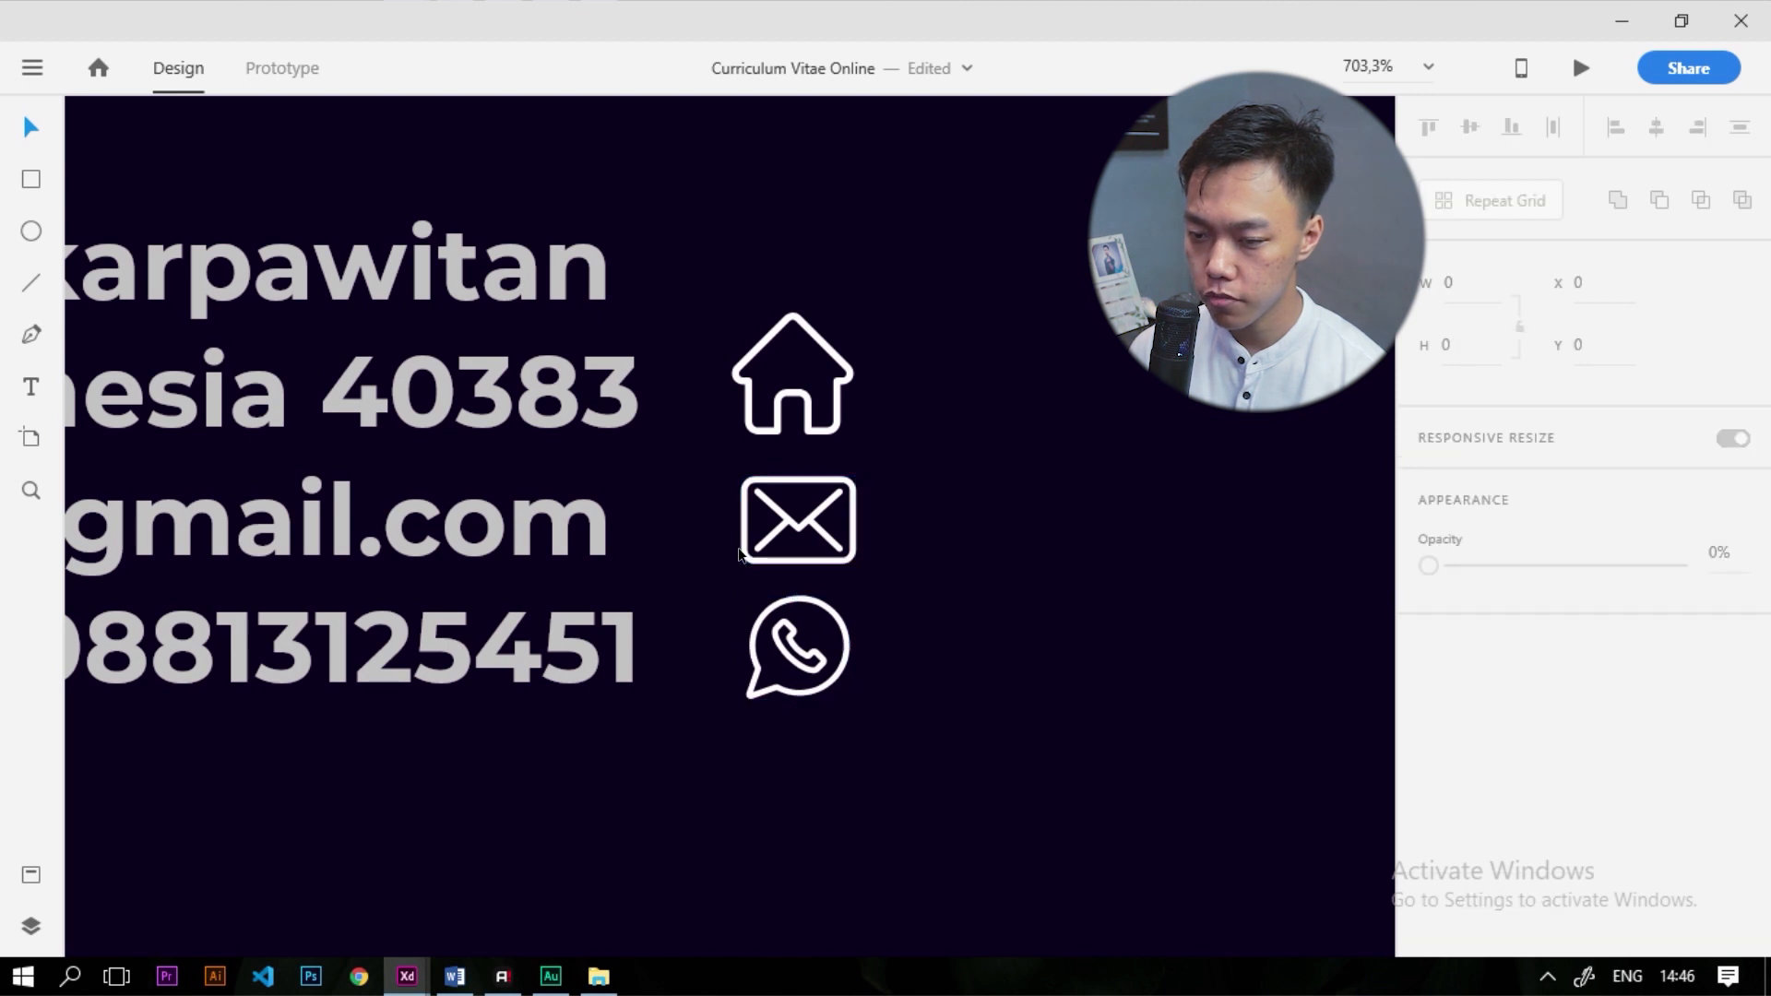
left_click(741, 509)
left_click_drag(741, 476, 732, 469)
scroll(767, 457, "down", 4)
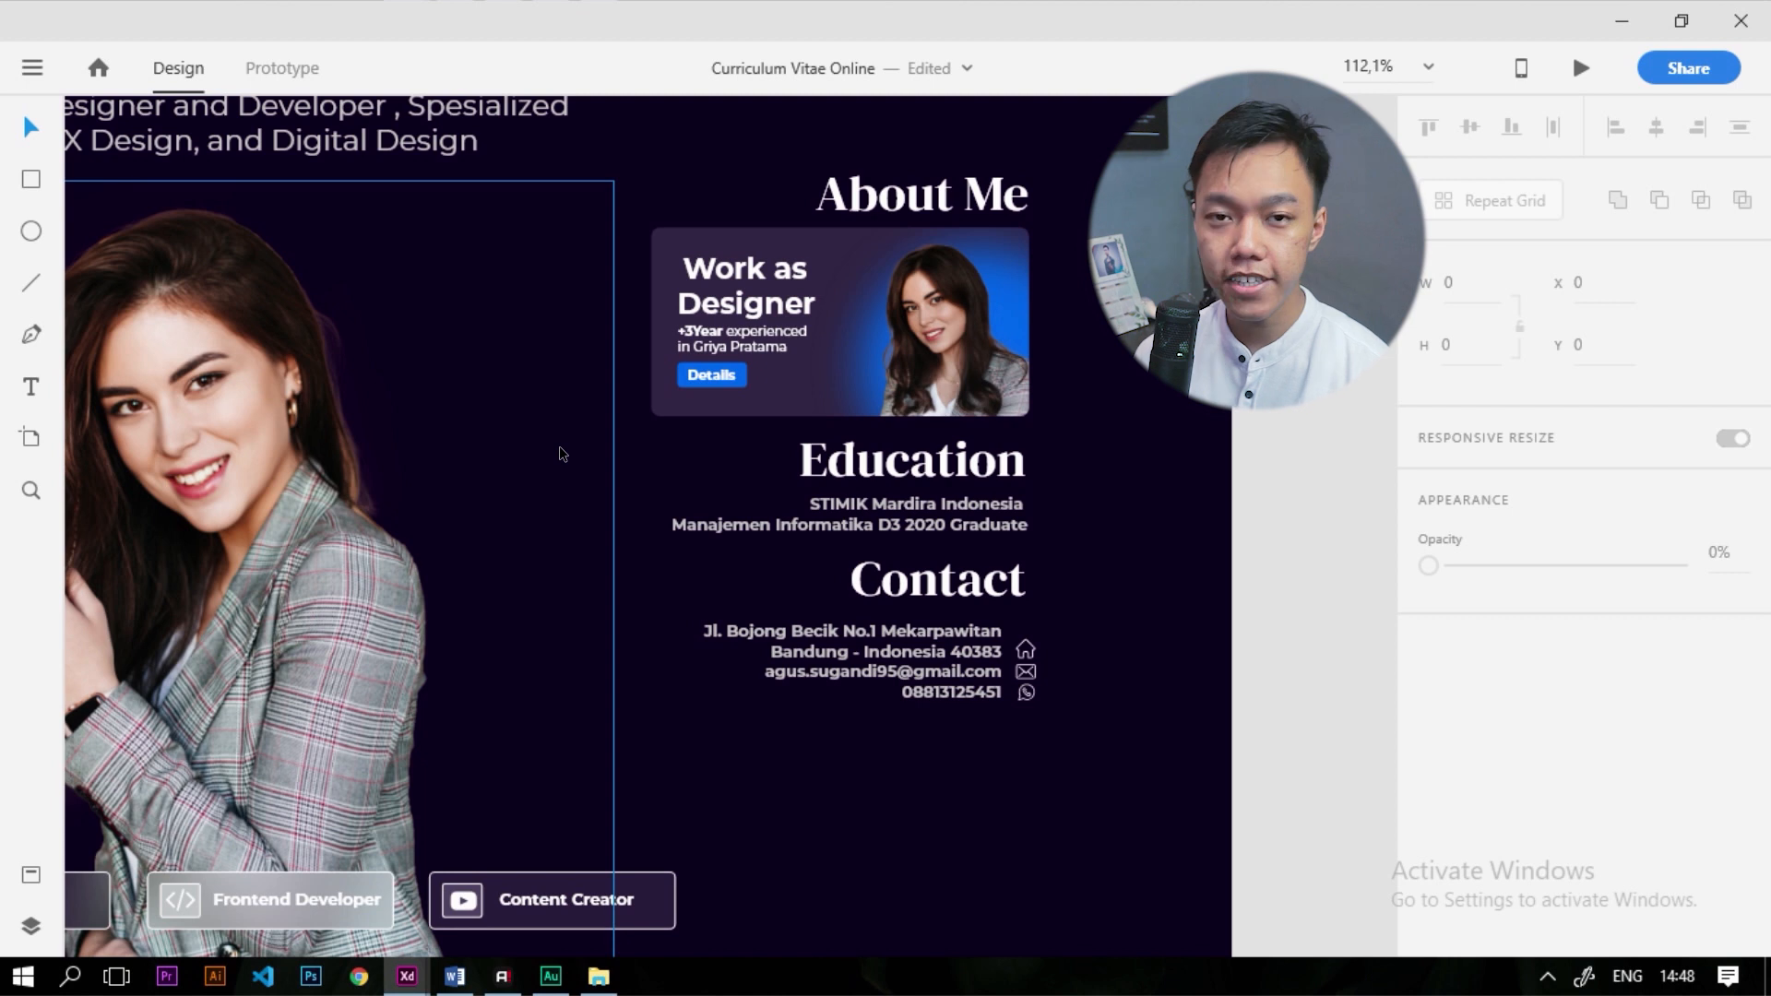
scroll(559, 445, "down", 4)
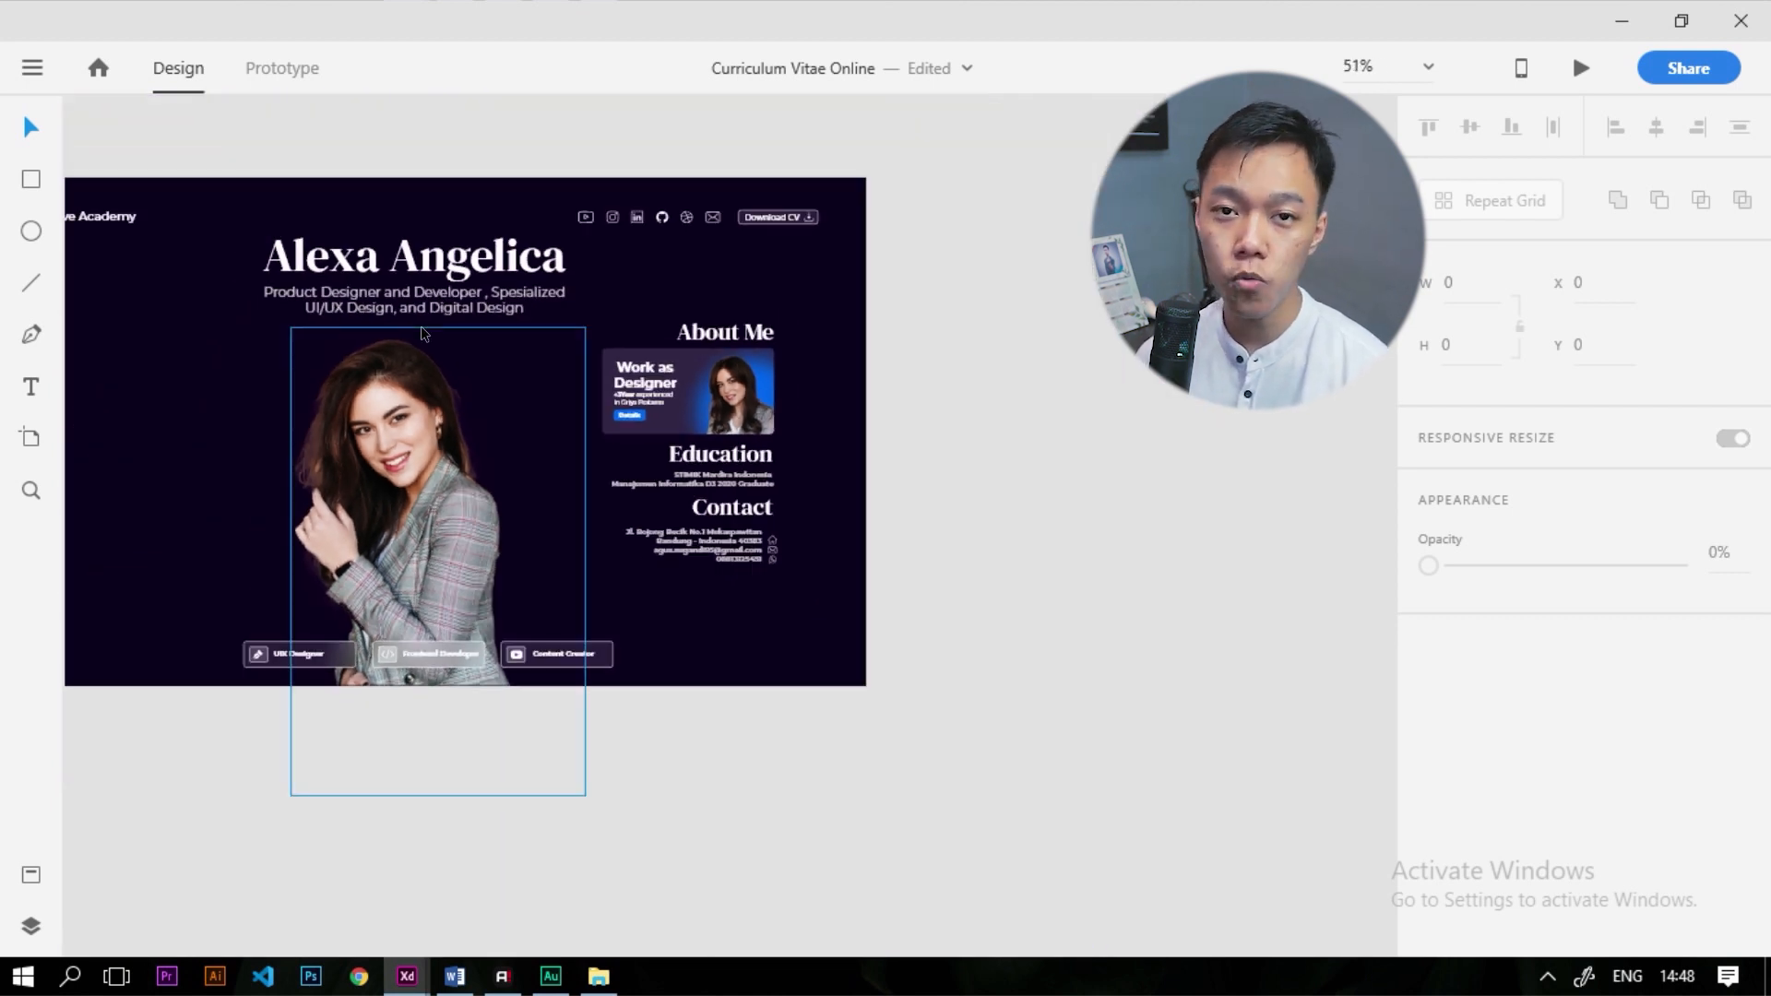
scroll(631, 340, "up", 2)
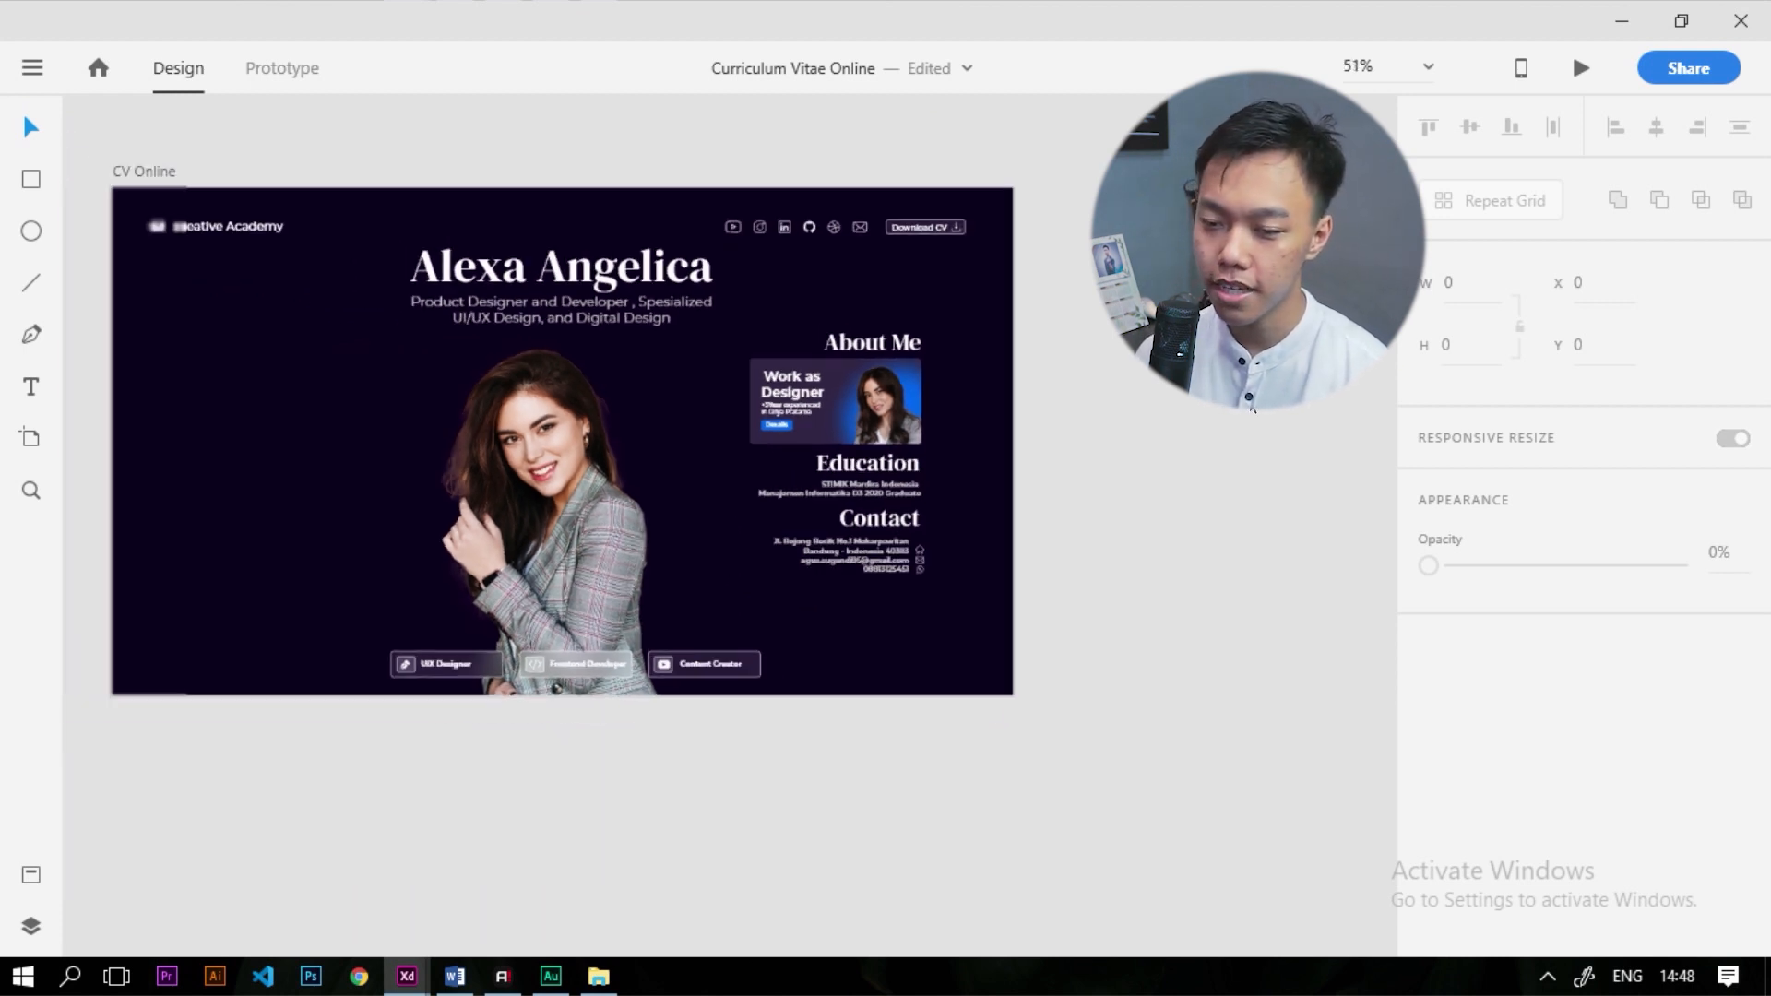
scroll(140, 365, "up", 3)
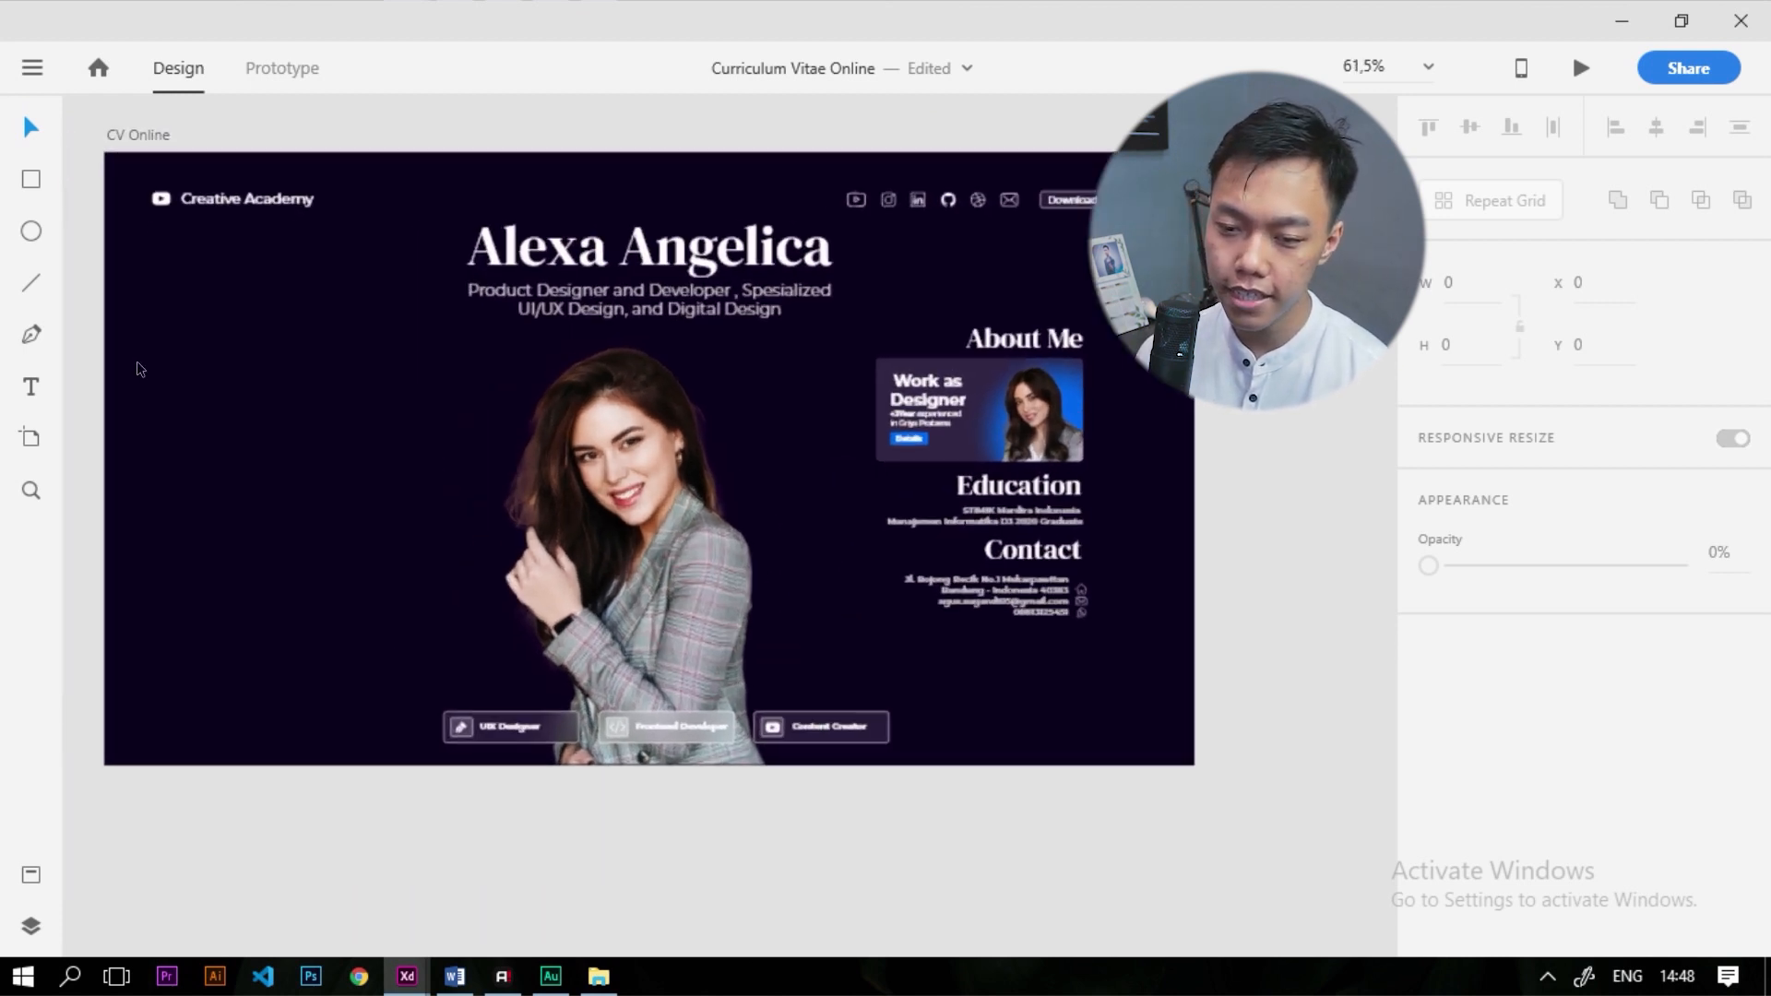
Duplicate the About Me heading onto the left side, aligned to a layout grid column
left_click(1075, 343)
left_click_drag(1075, 343, 281, 344)
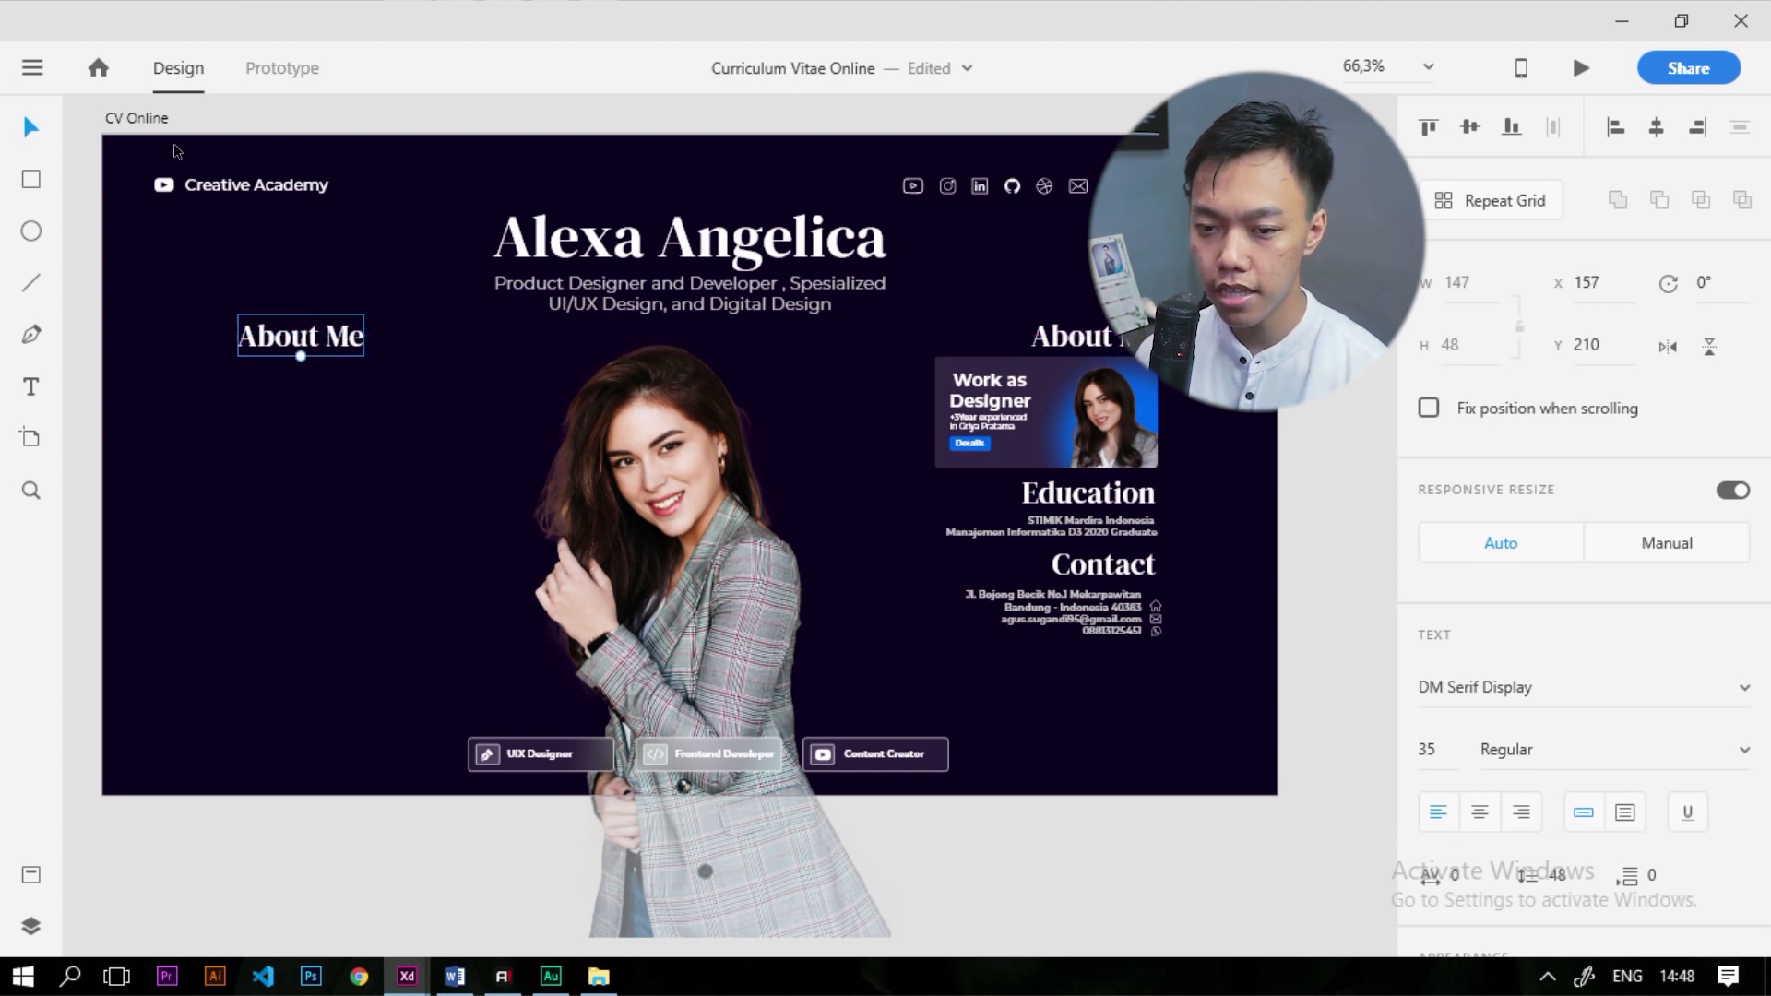
left_click(131, 119)
left_click(1427, 908)
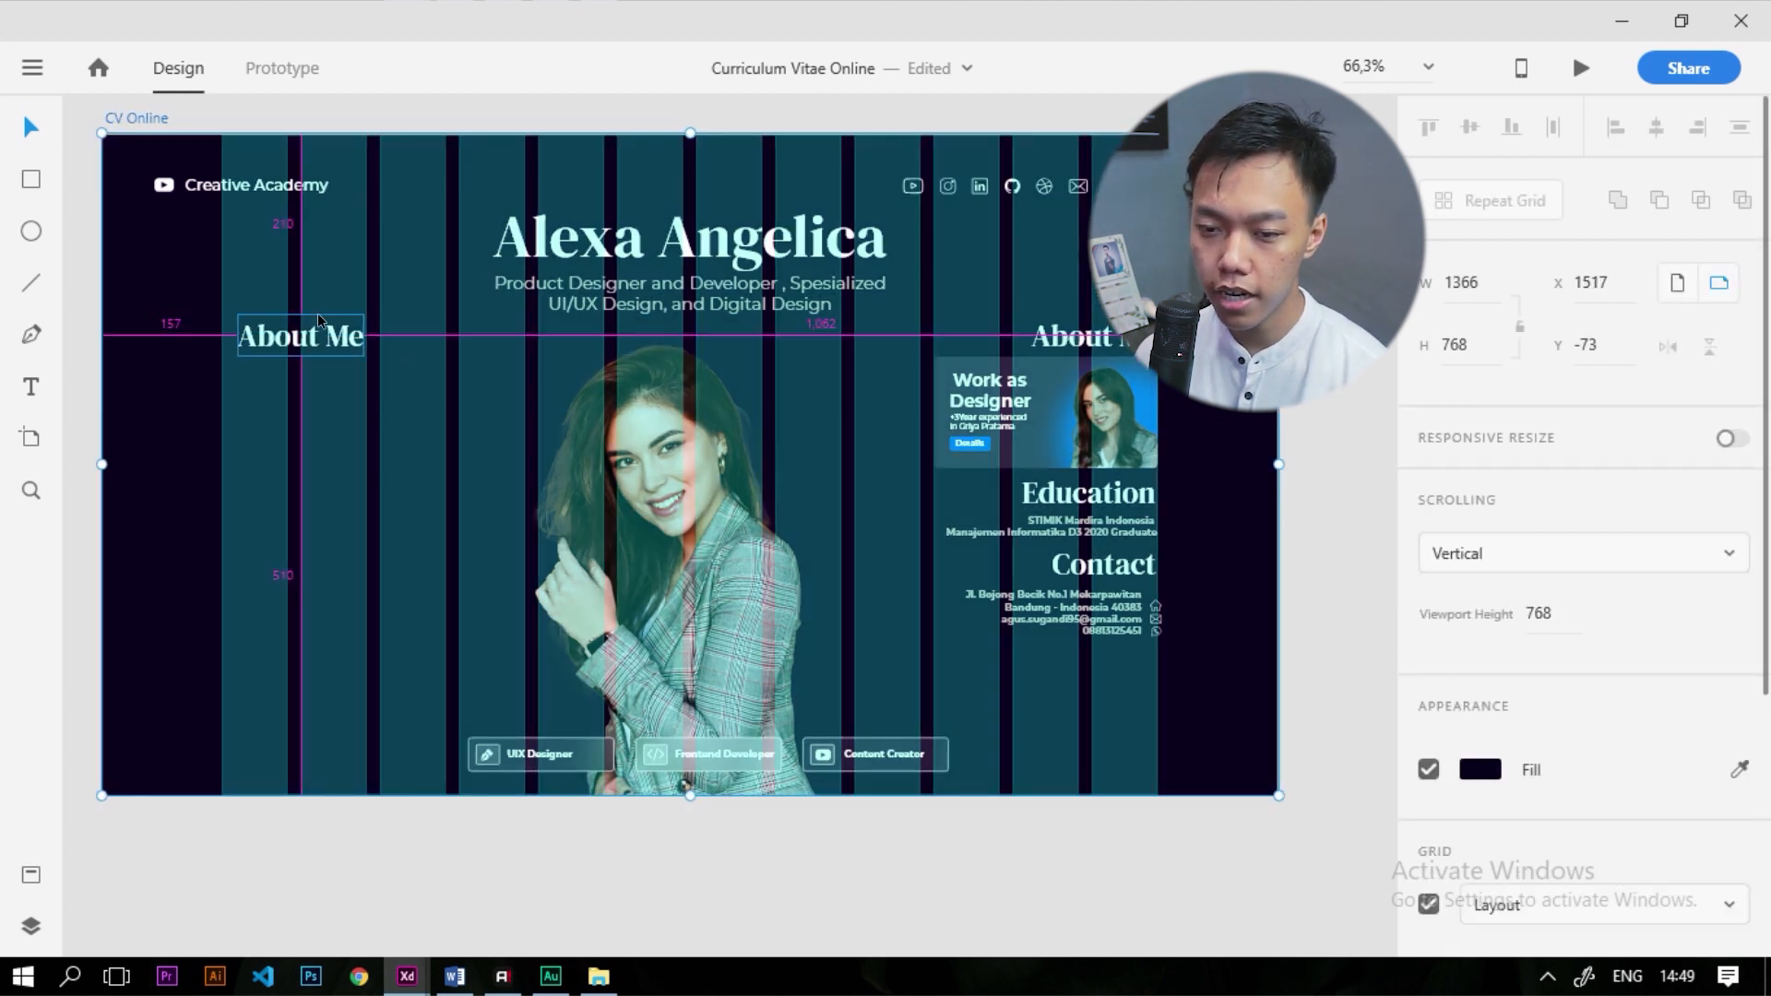
scroll(317, 313, "up", 2)
left_click_drag(263, 347, 243, 347)
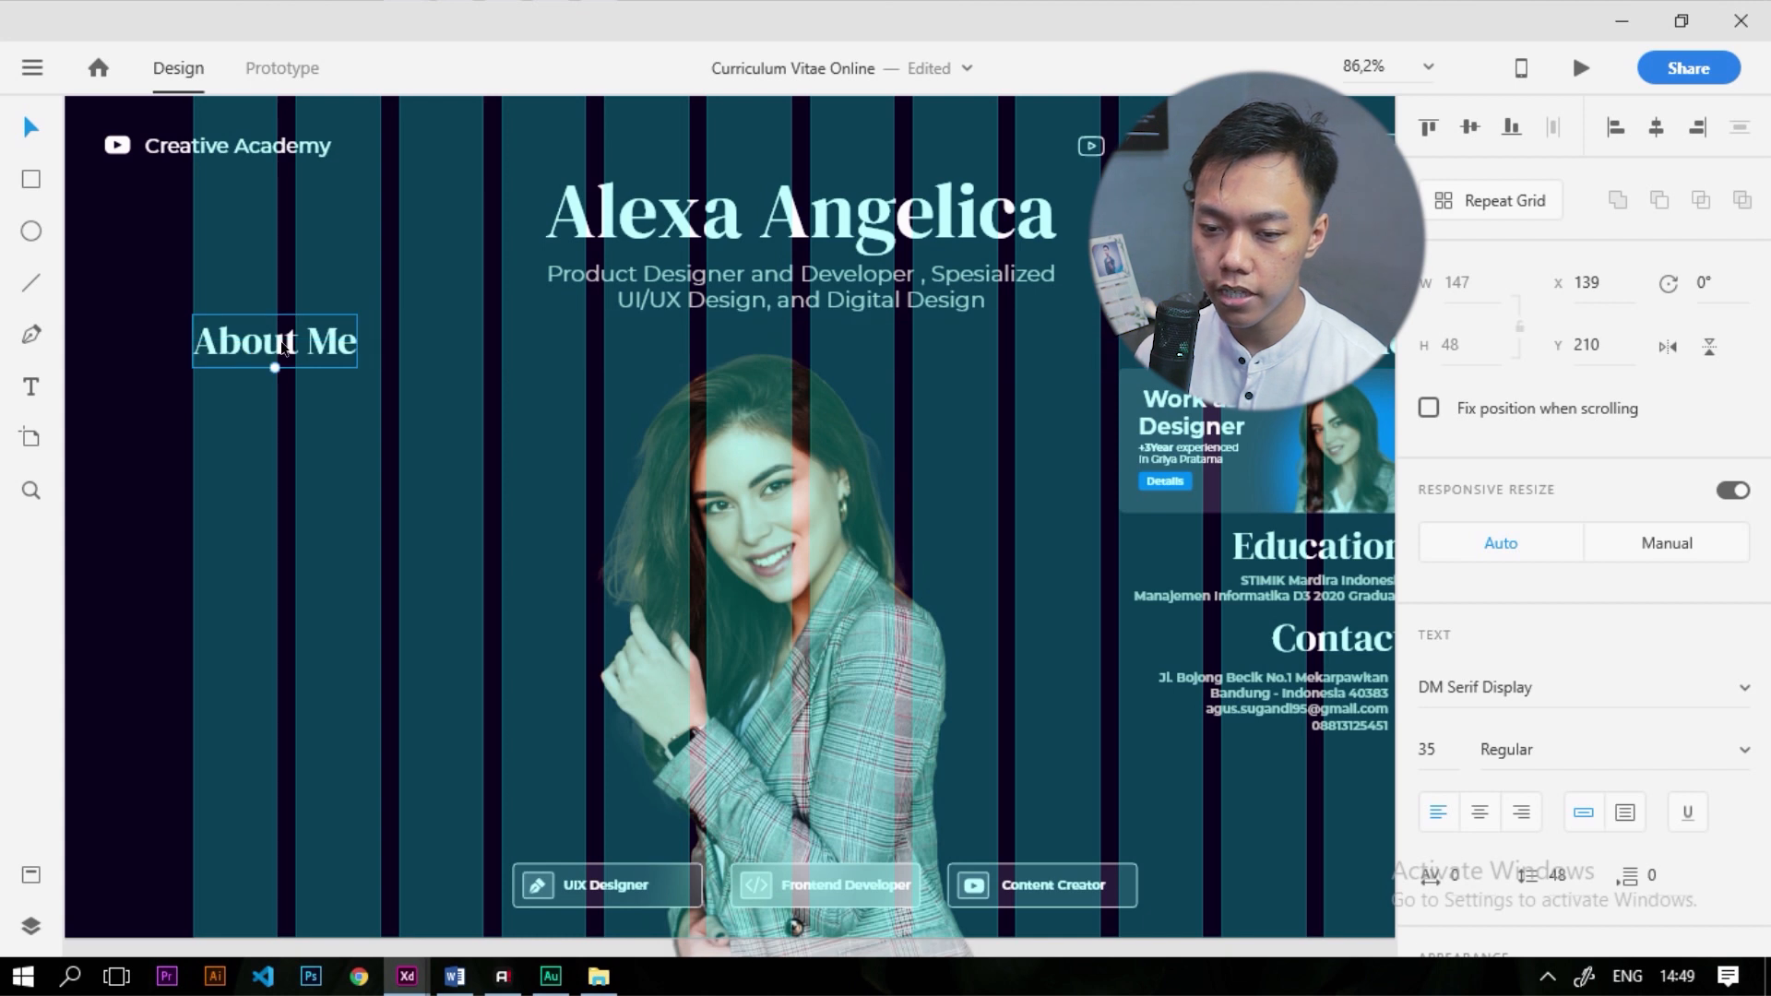
Retype the copied heading as 'Why Me..?' and turn the layout grid off
double_click(281, 346)
type("W")
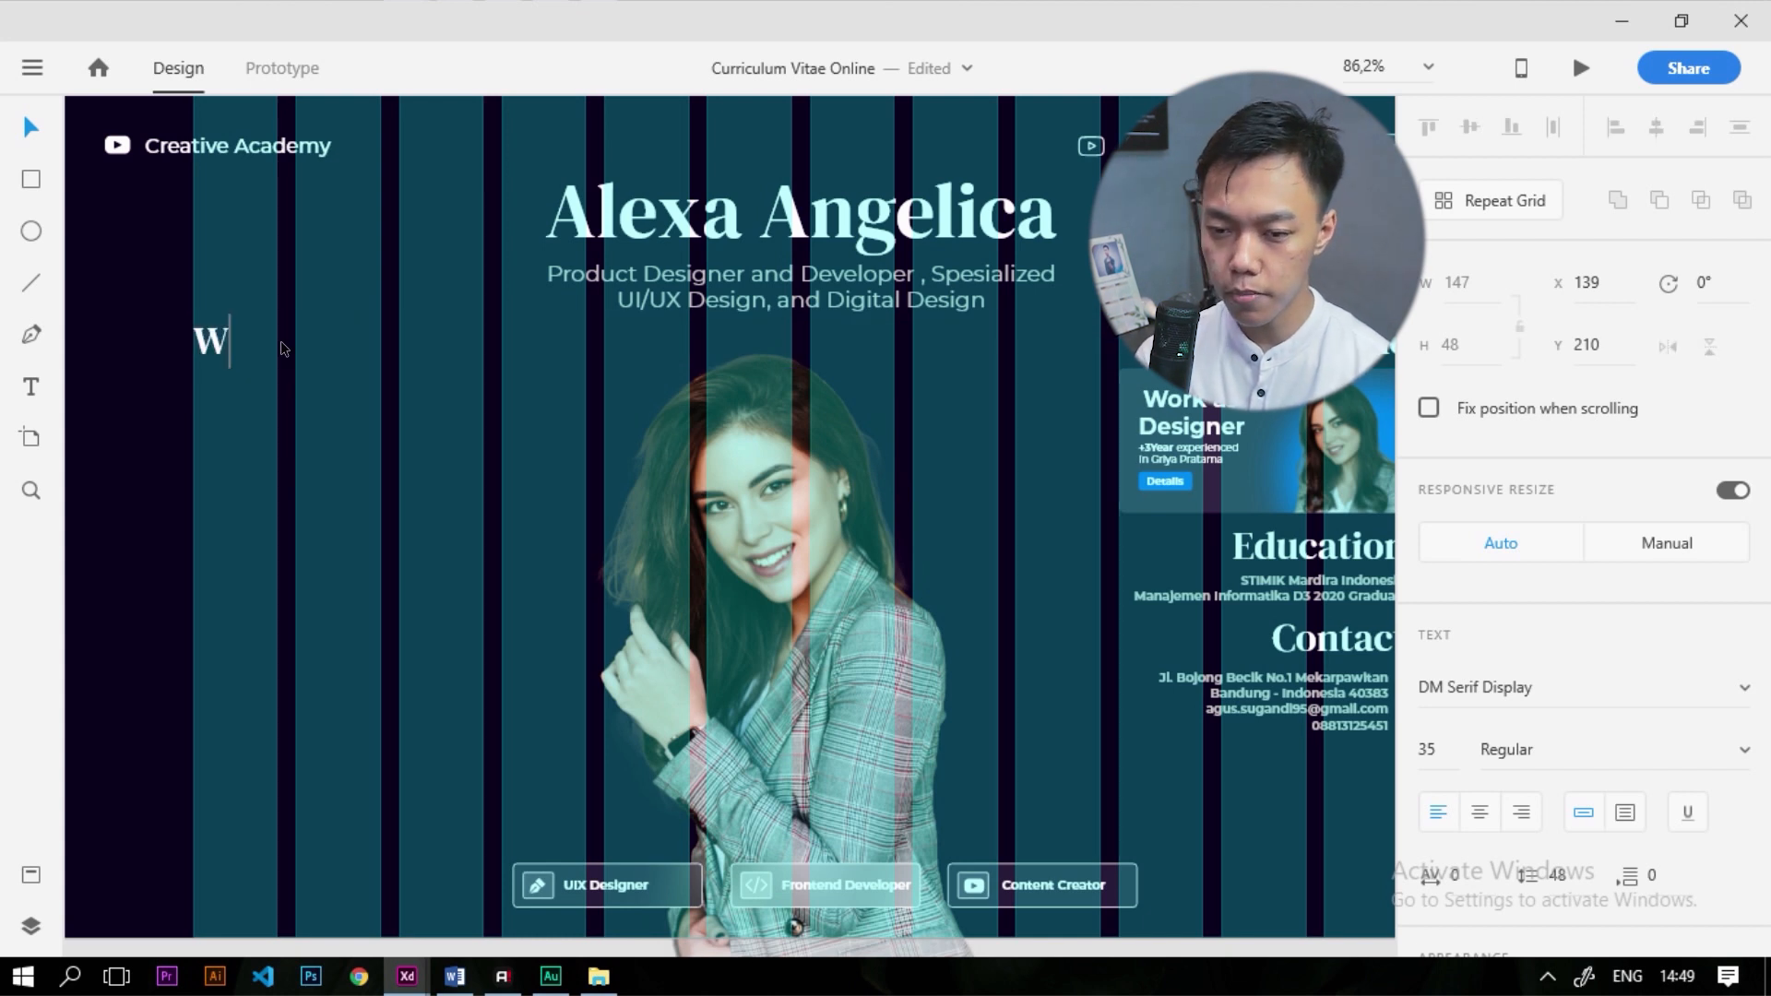
type("hy Me..?")
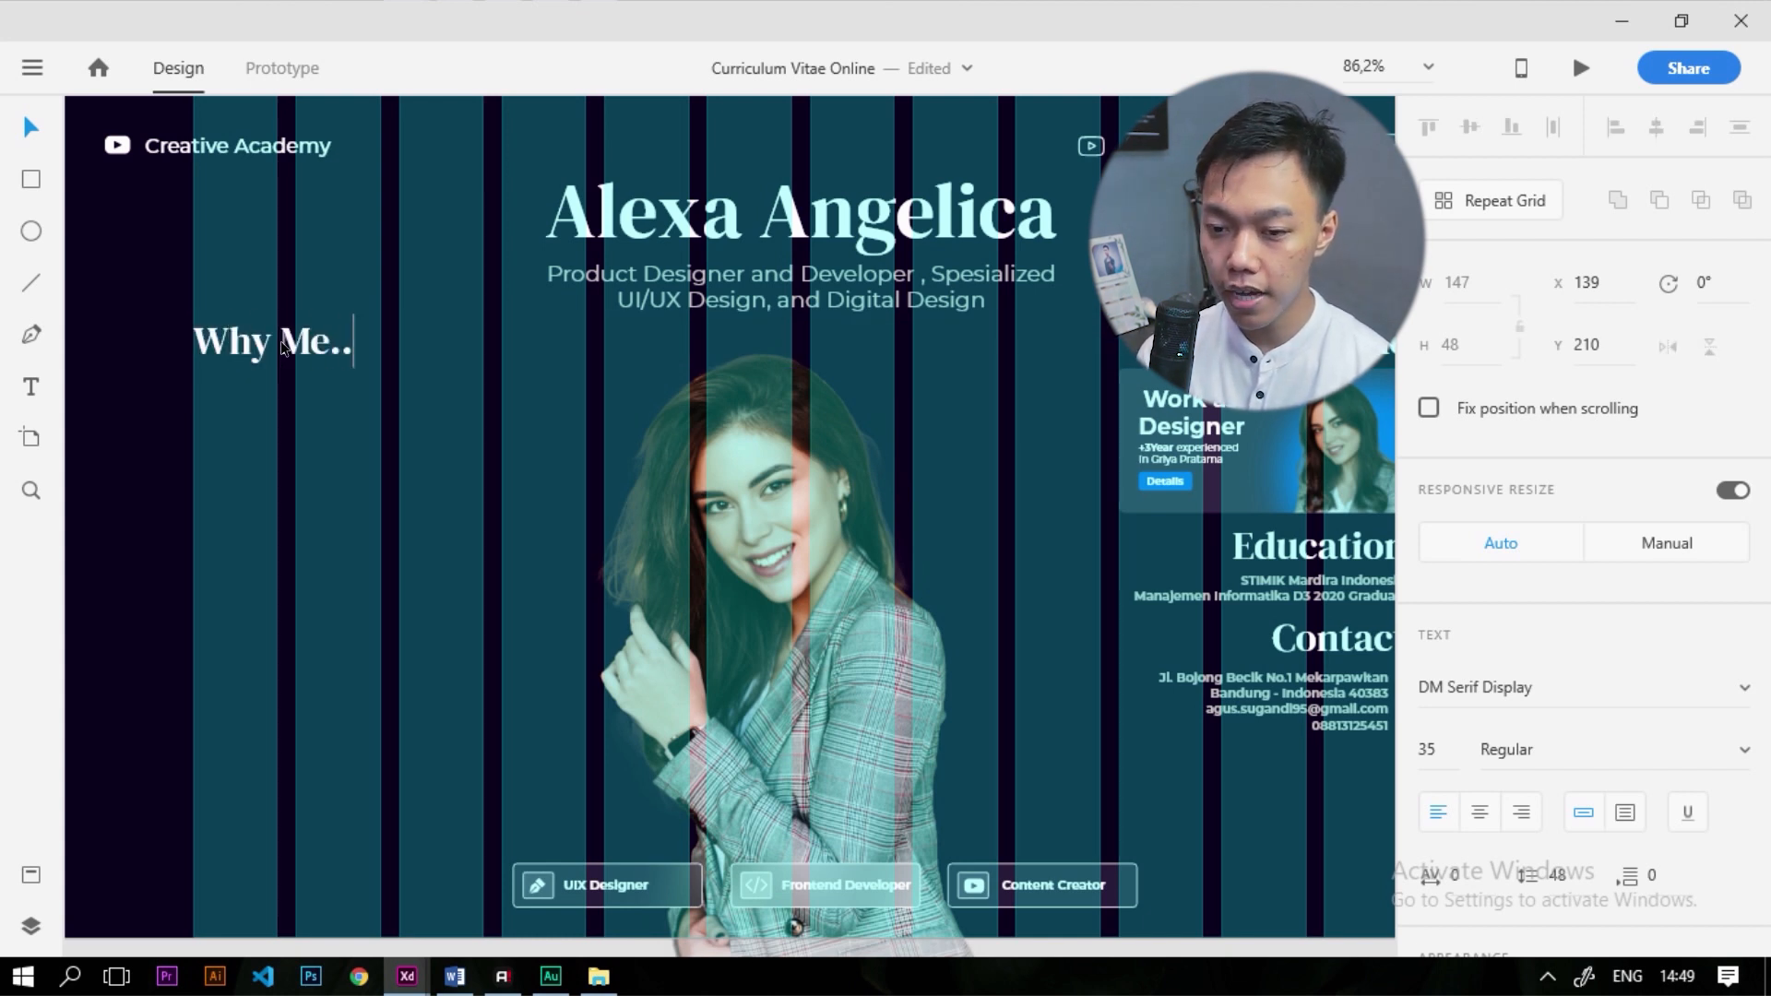
key("Escape")
left_click(175, 380)
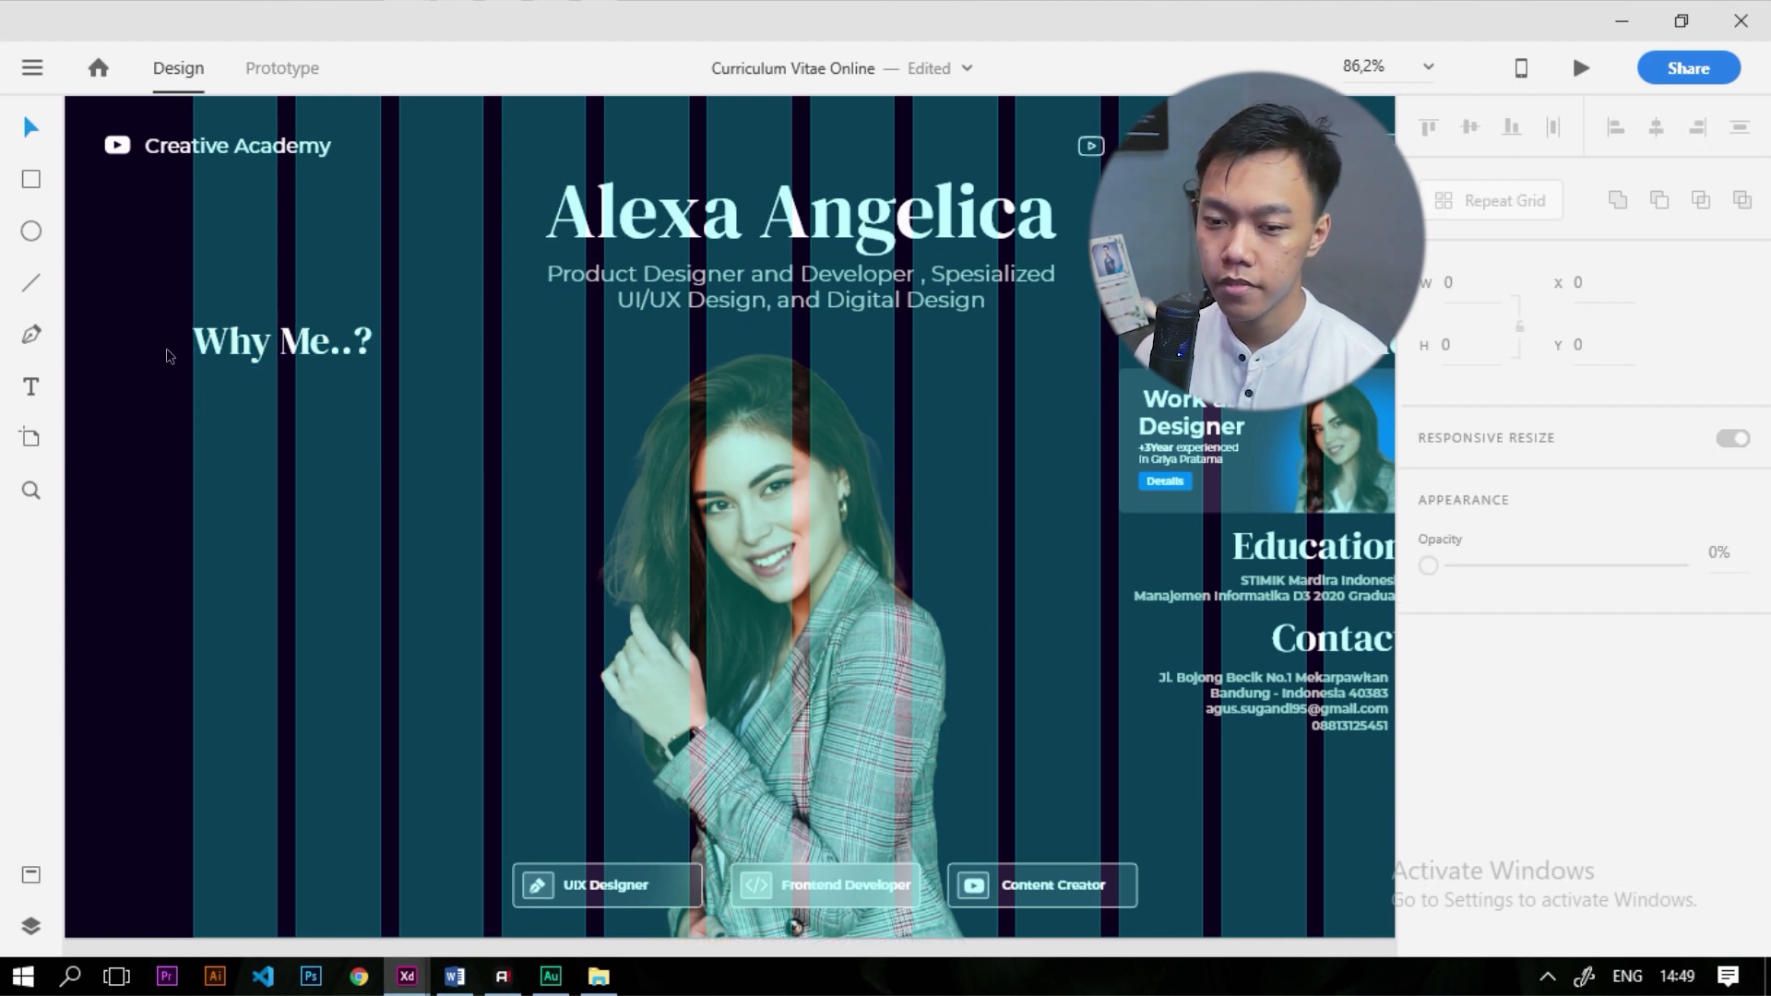
scroll(369, 513, "down", 4)
scroll(369, 513, "up", 2)
left_click(288, 364)
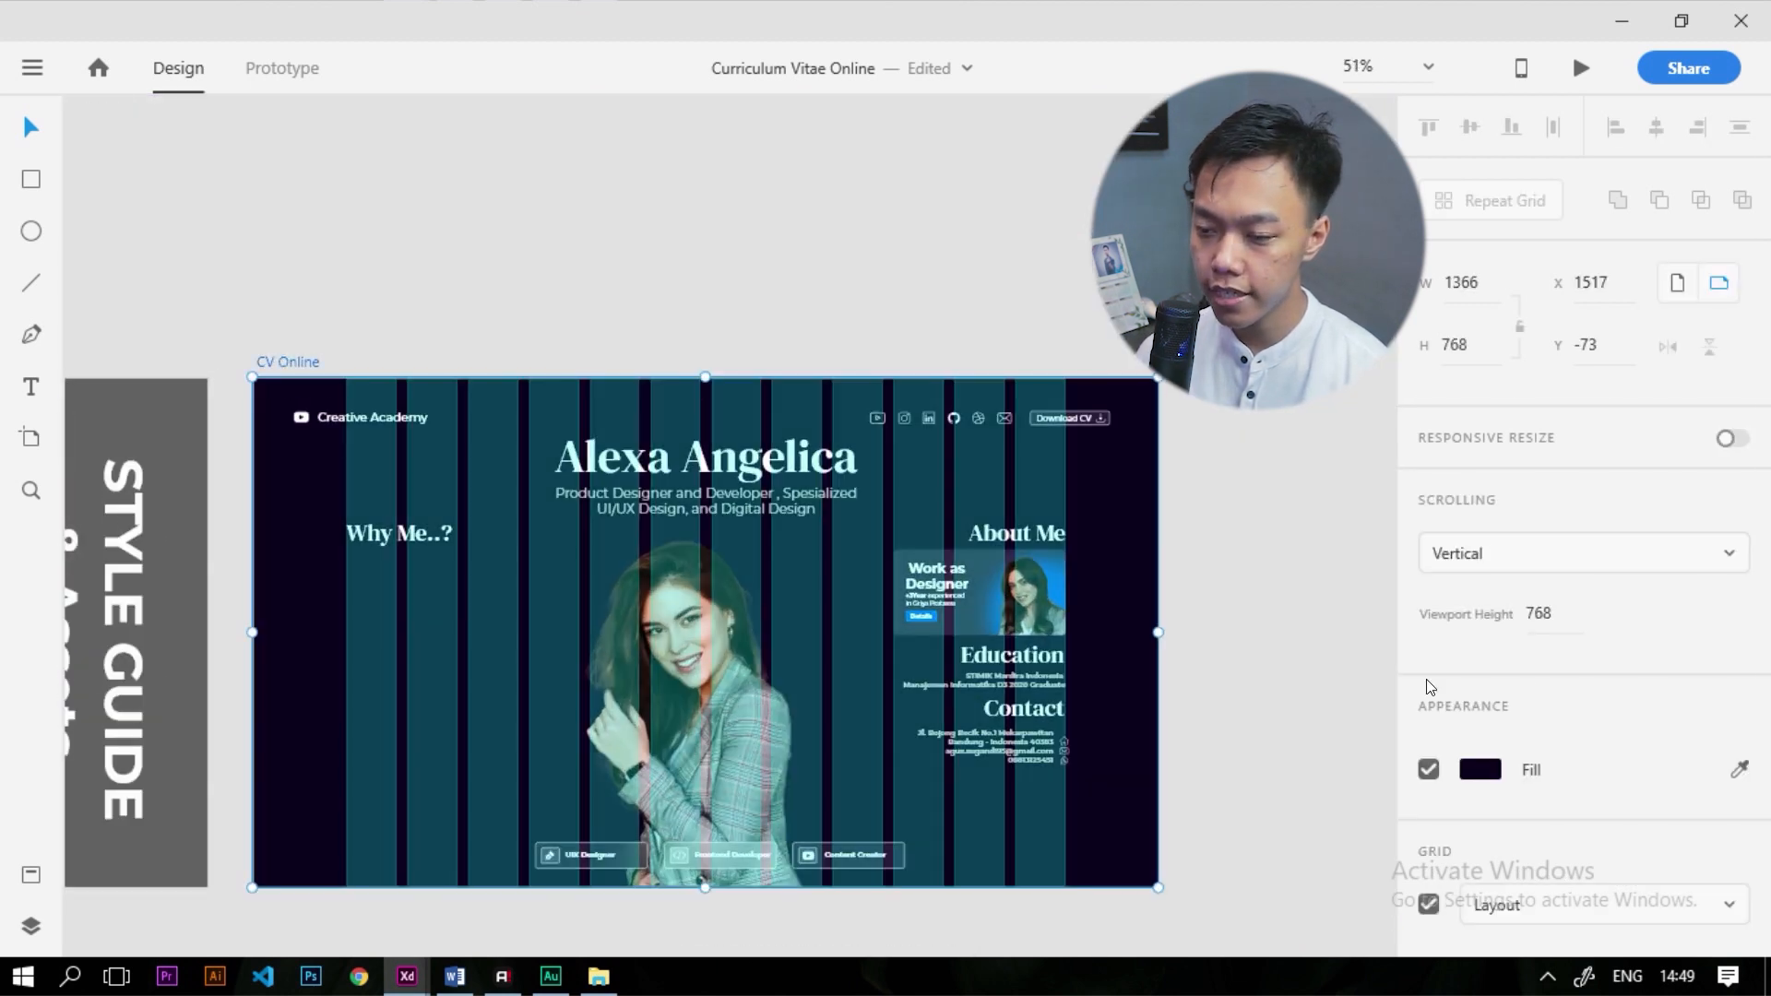
left_click(1429, 904)
key("Escape")
scroll(652, 413, "up", 2)
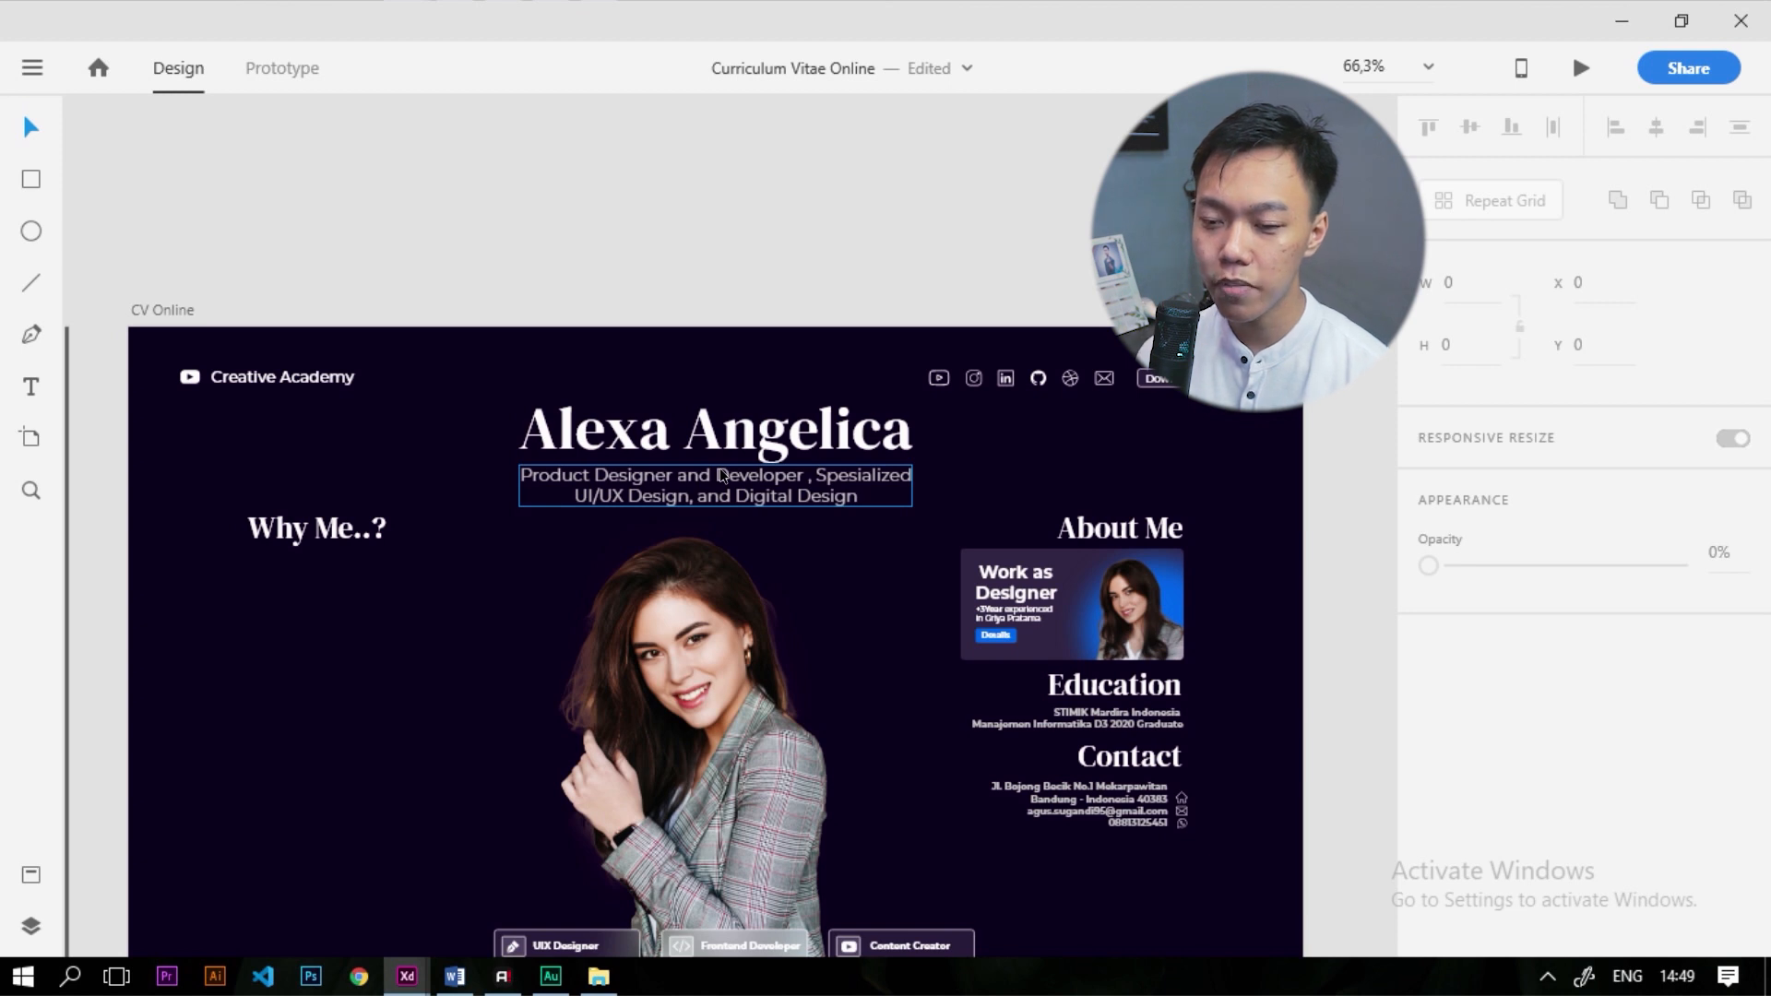
Draw a 135 × 18 white bar below the Why Me..? heading
key("r")
scroll(510, 585, "up", 5)
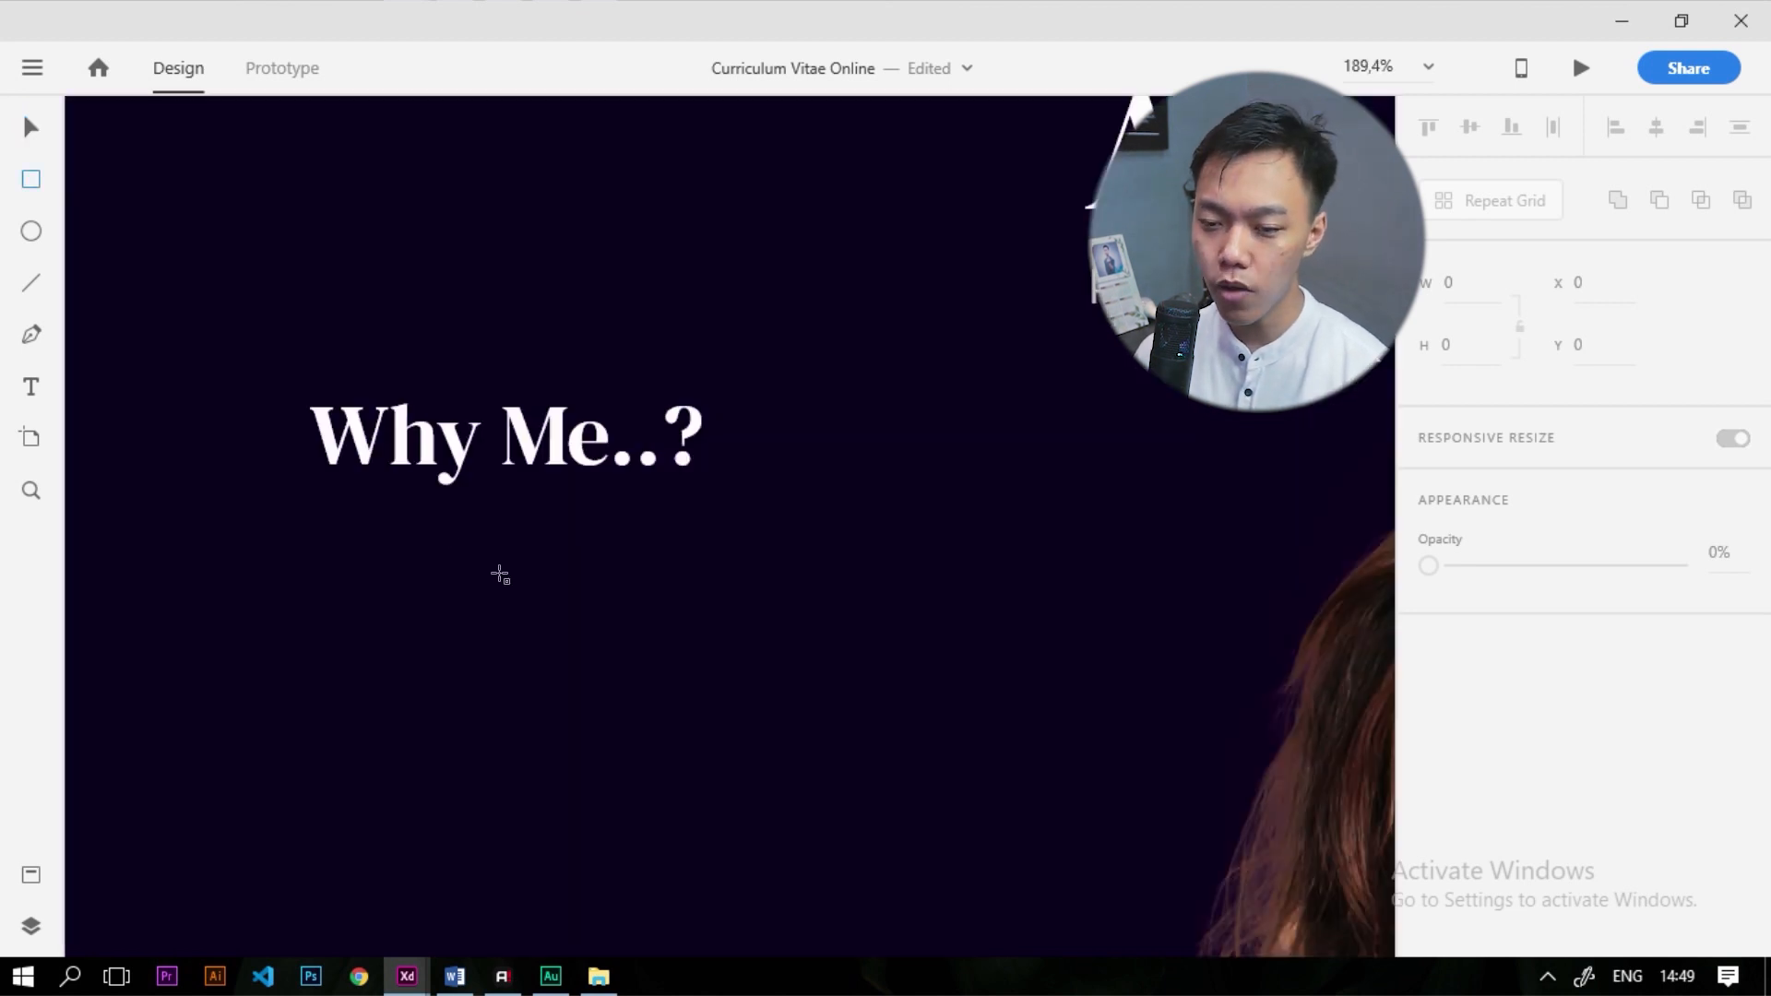
mouse_move(311, 496)
left_mouse_down()
mouse_move(454, 549)
mouse_move(600, 546)
left_mouse_up()
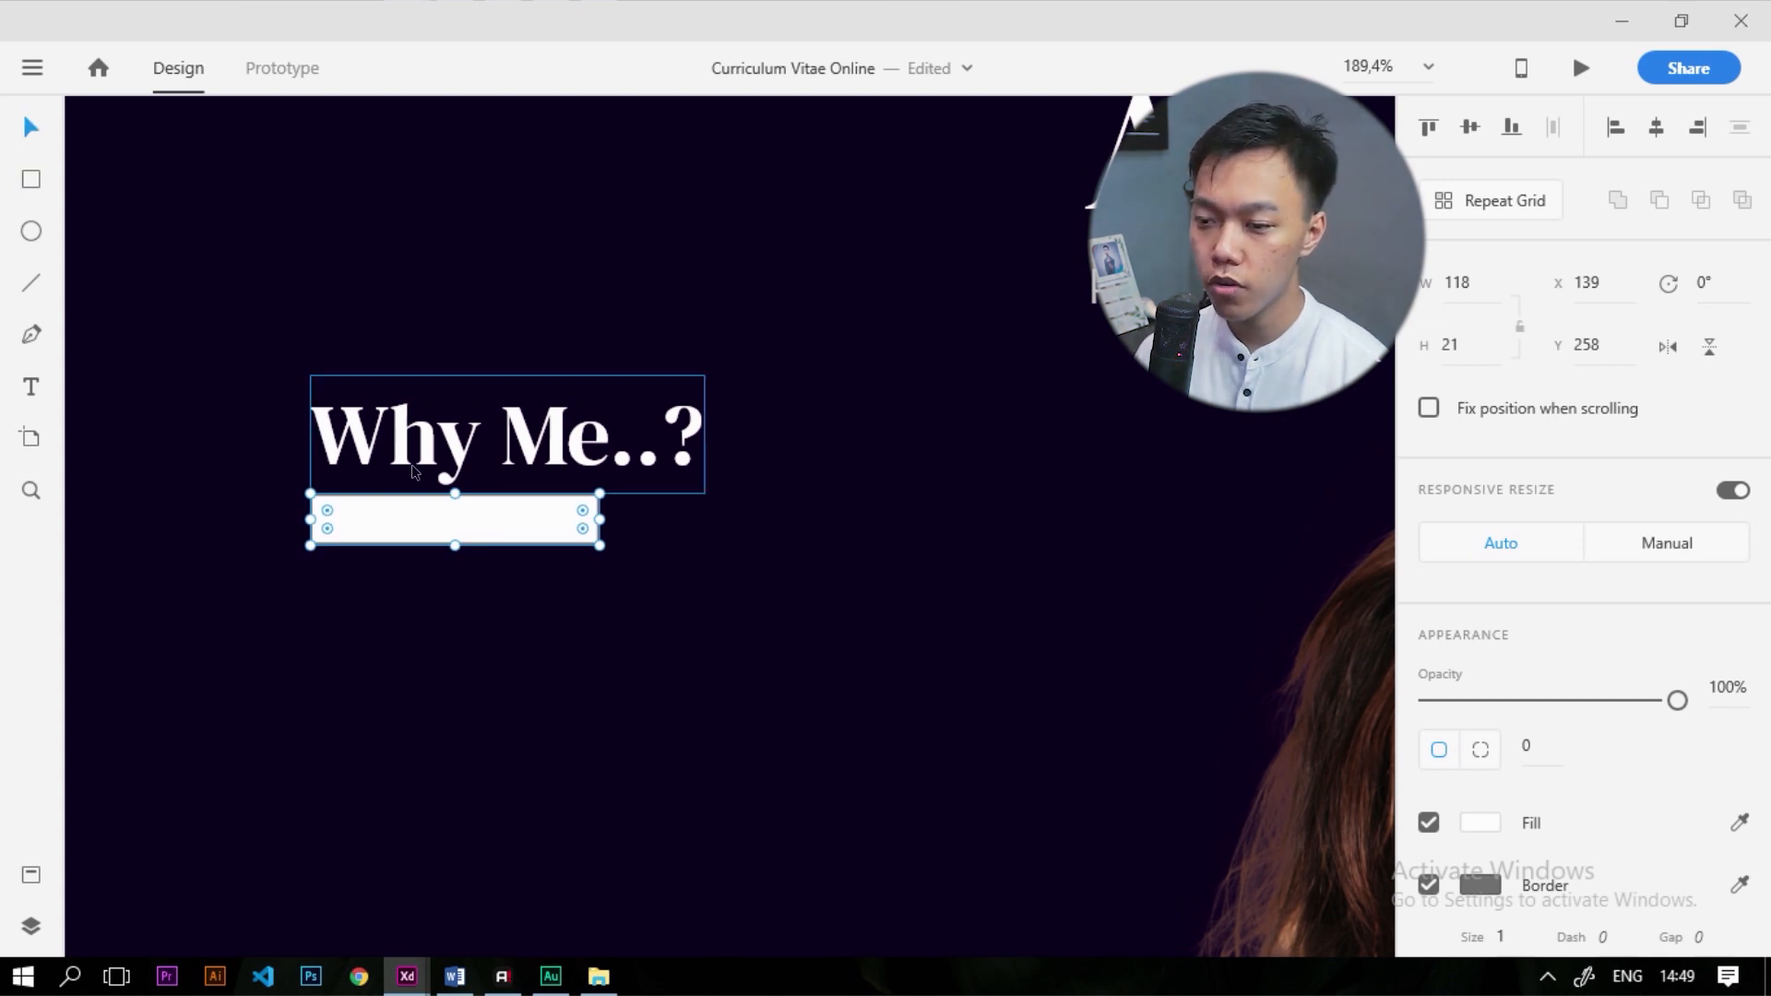
type("135")
key("Tab")
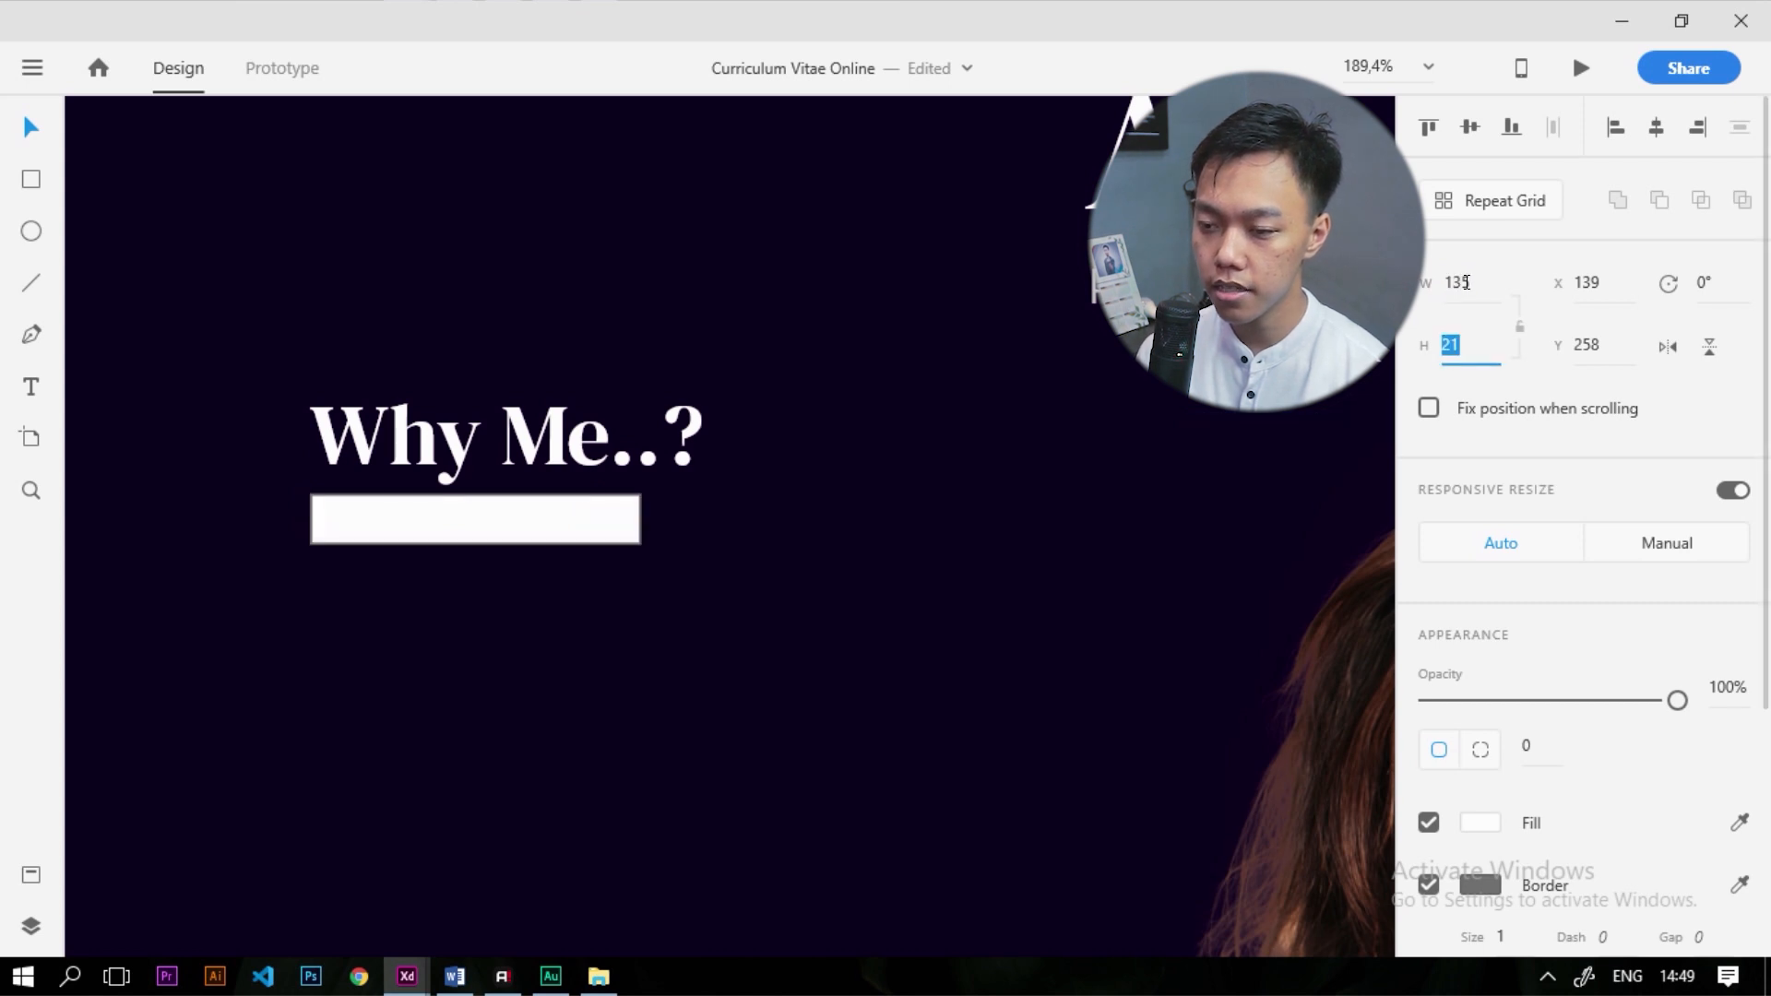
type("18")
left_click(377, 284)
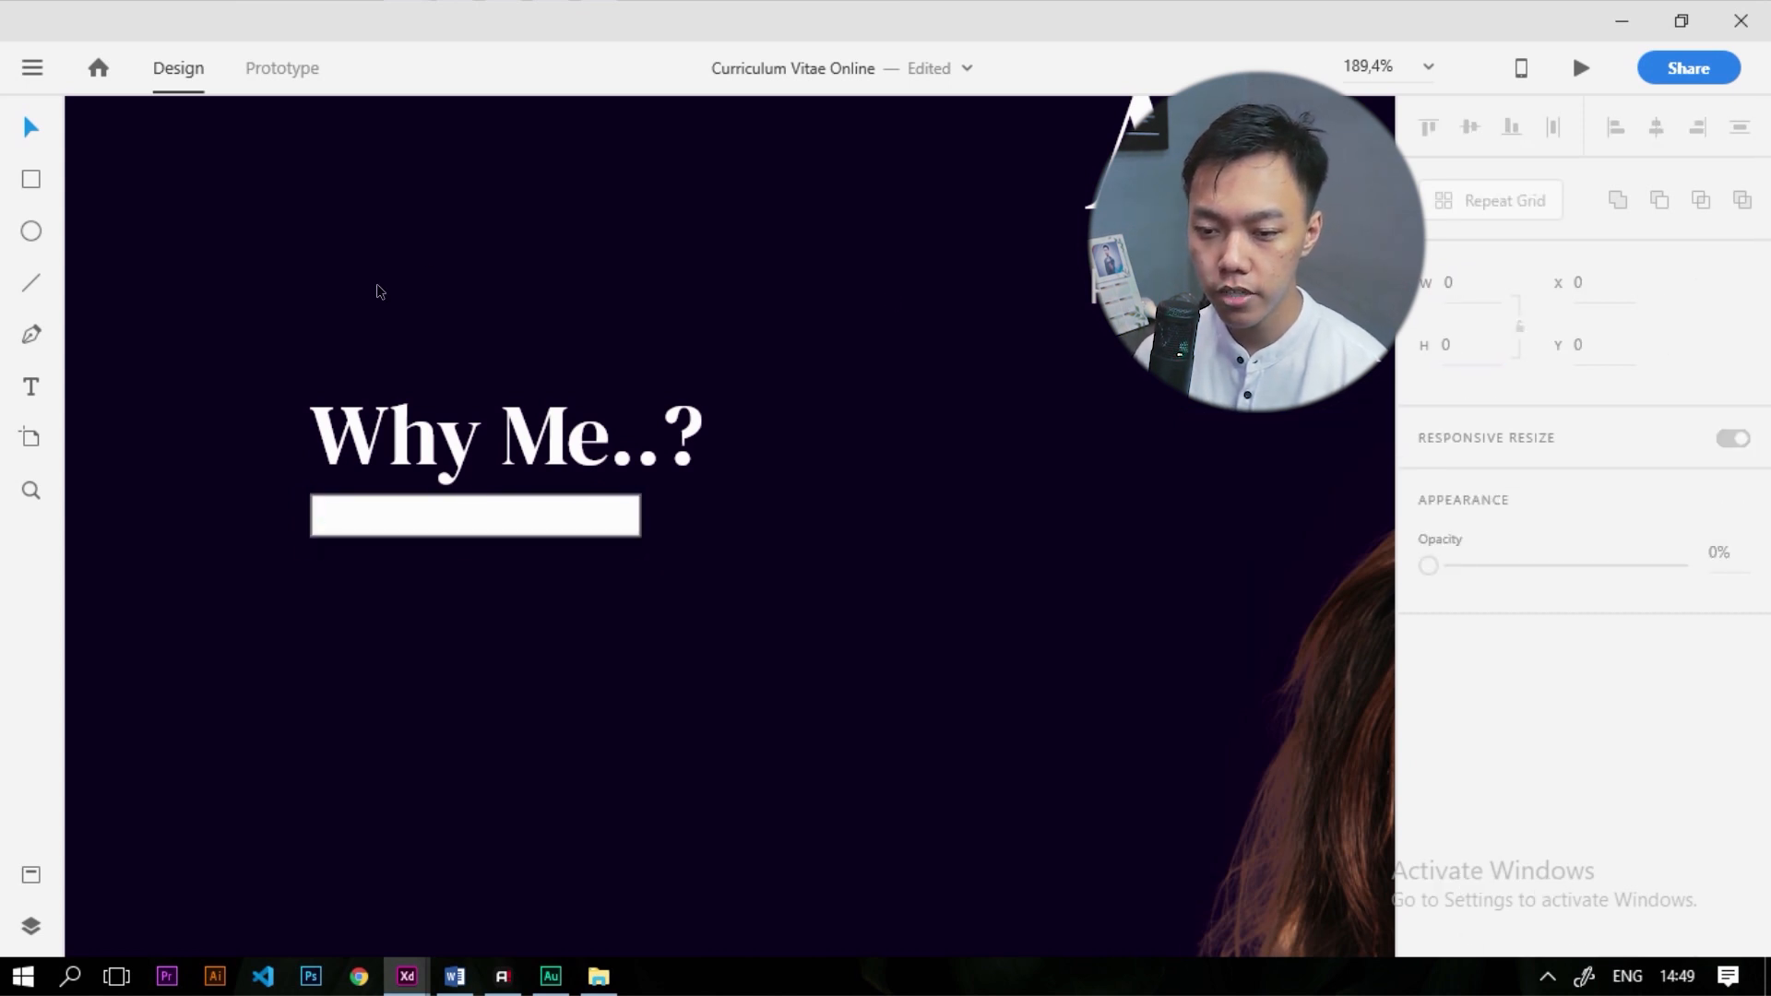
Round the bar's corners to a radius of 3 and remove its border
left_click(430, 533)
scroll(332, 506, "up", 6)
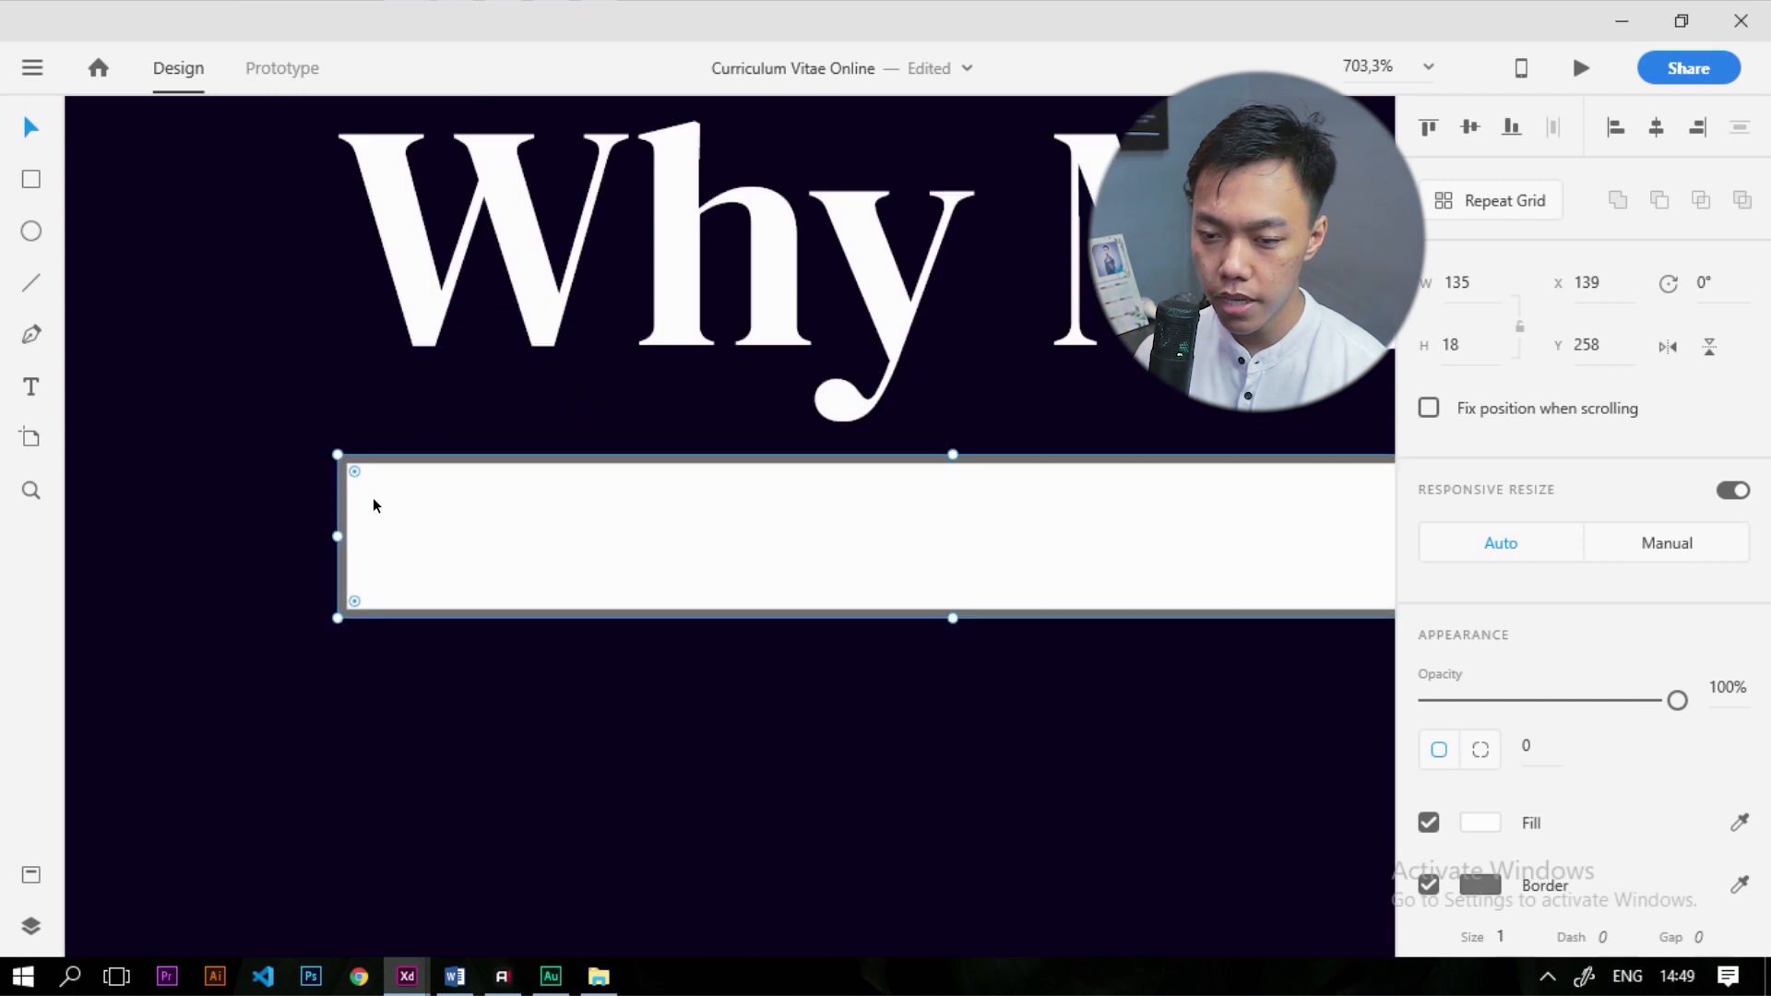
left_click_drag(354, 473, 363, 484)
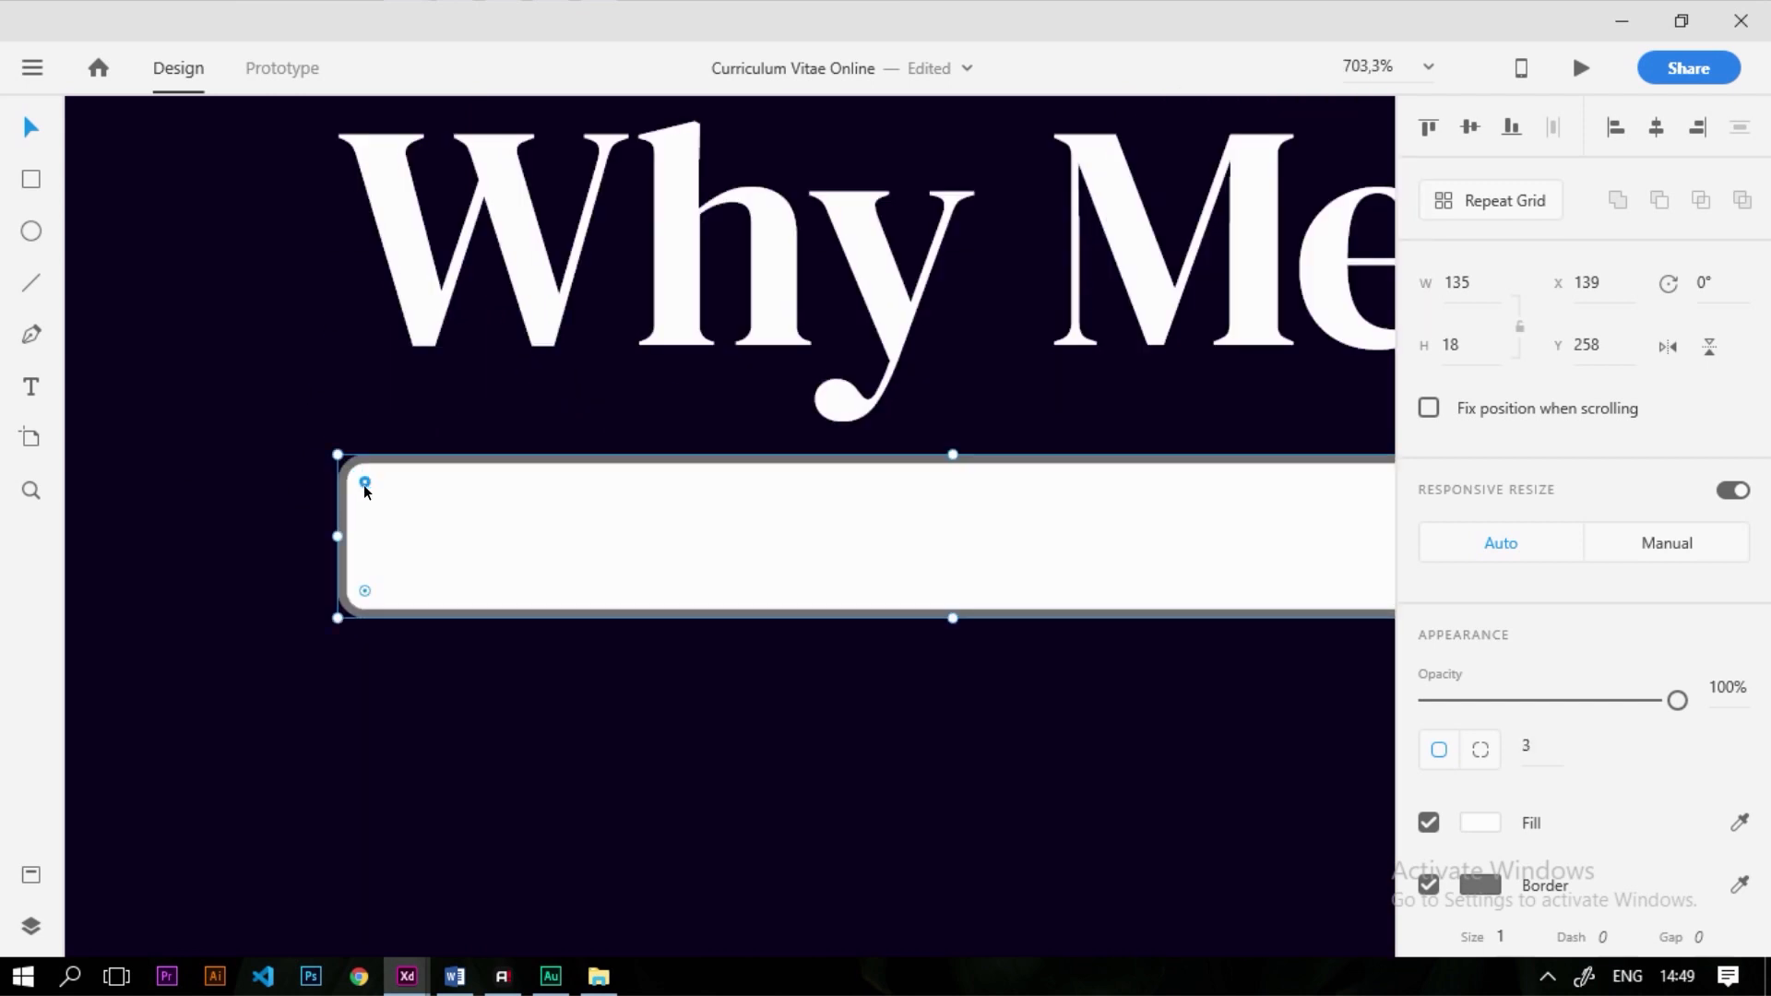
scroll(364, 484, "down", 6)
scroll(483, 513, "down", 2)
scroll(1424, 533, "down", 4)
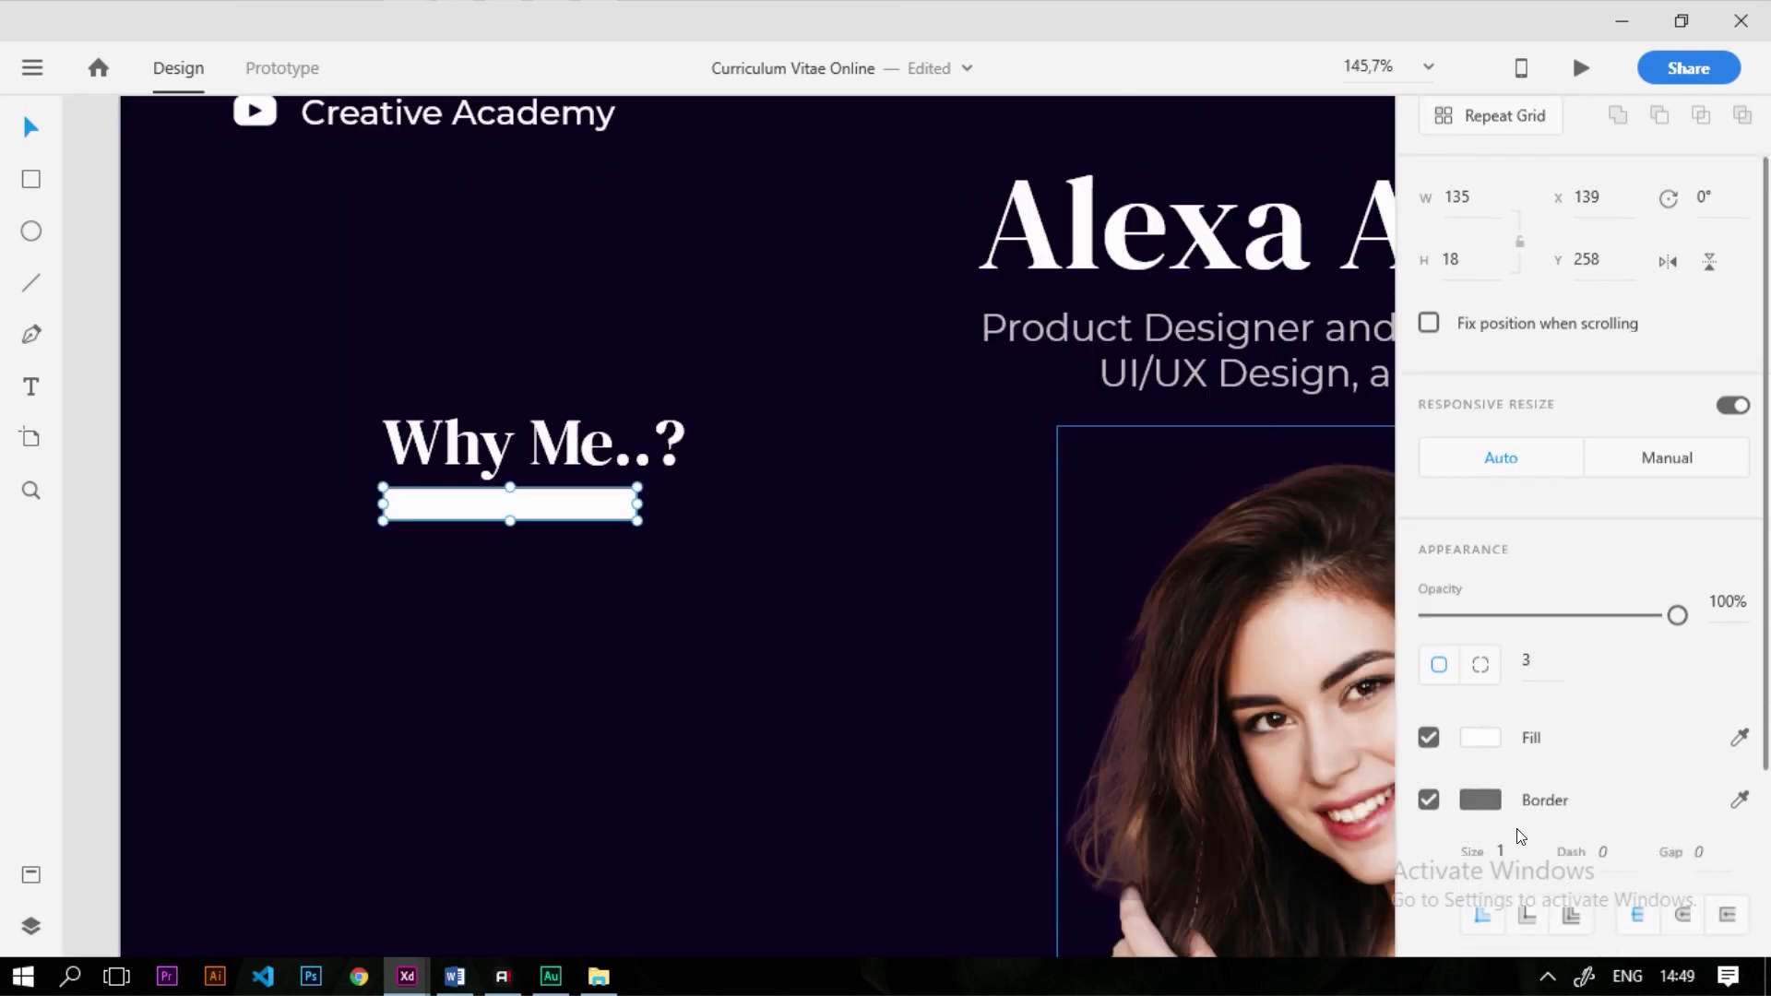
left_click(1429, 537)
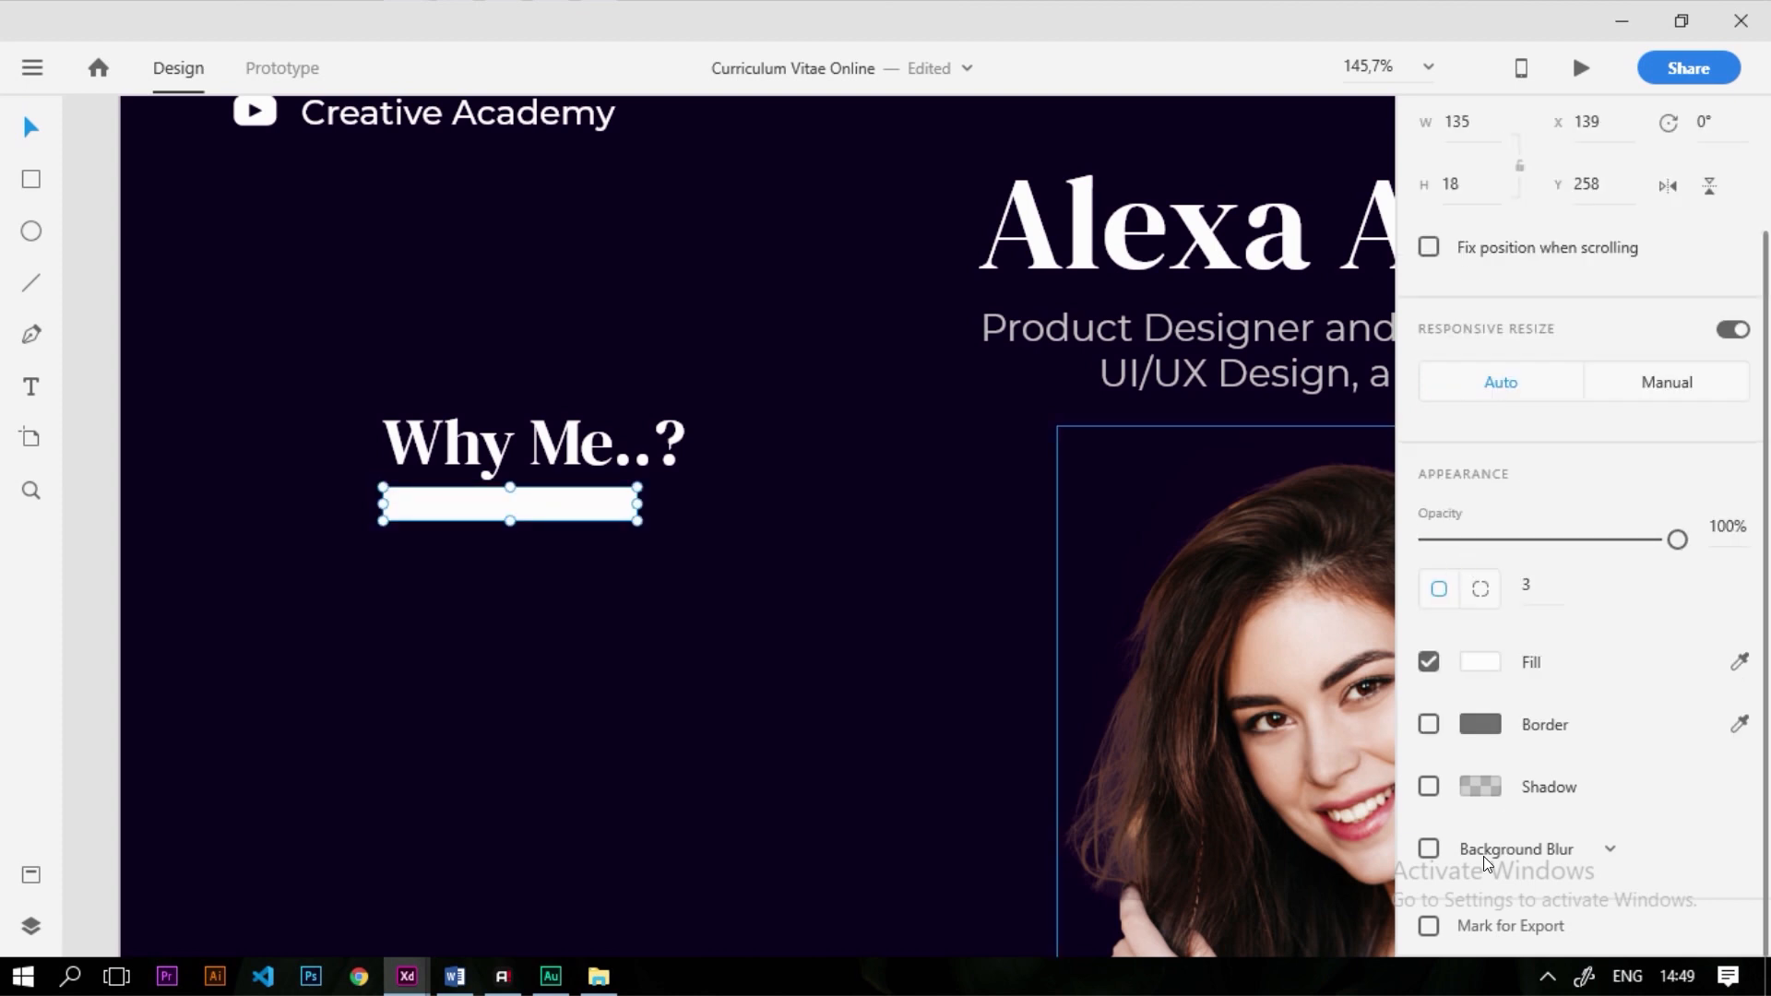
scroll(517, 513, "up", 4)
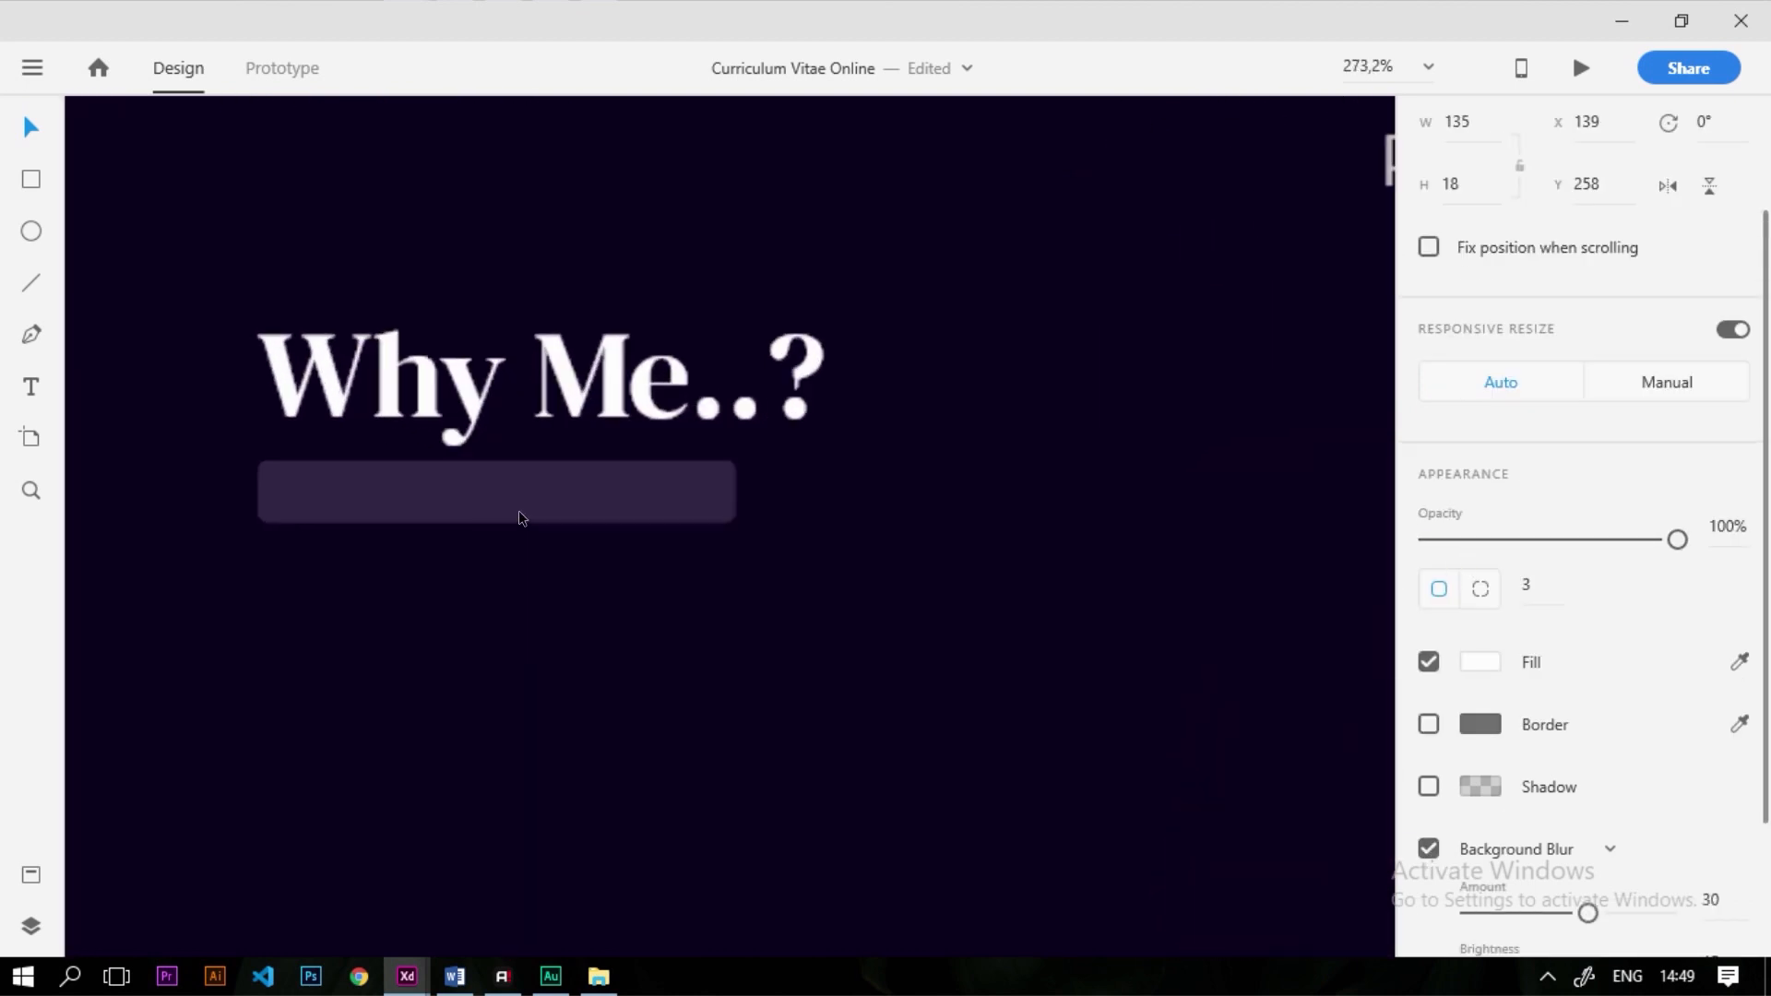
scroll(628, 517, "down", 8)
scroll(600, 539, "down", 1)
scroll(517, 517, "up", 10)
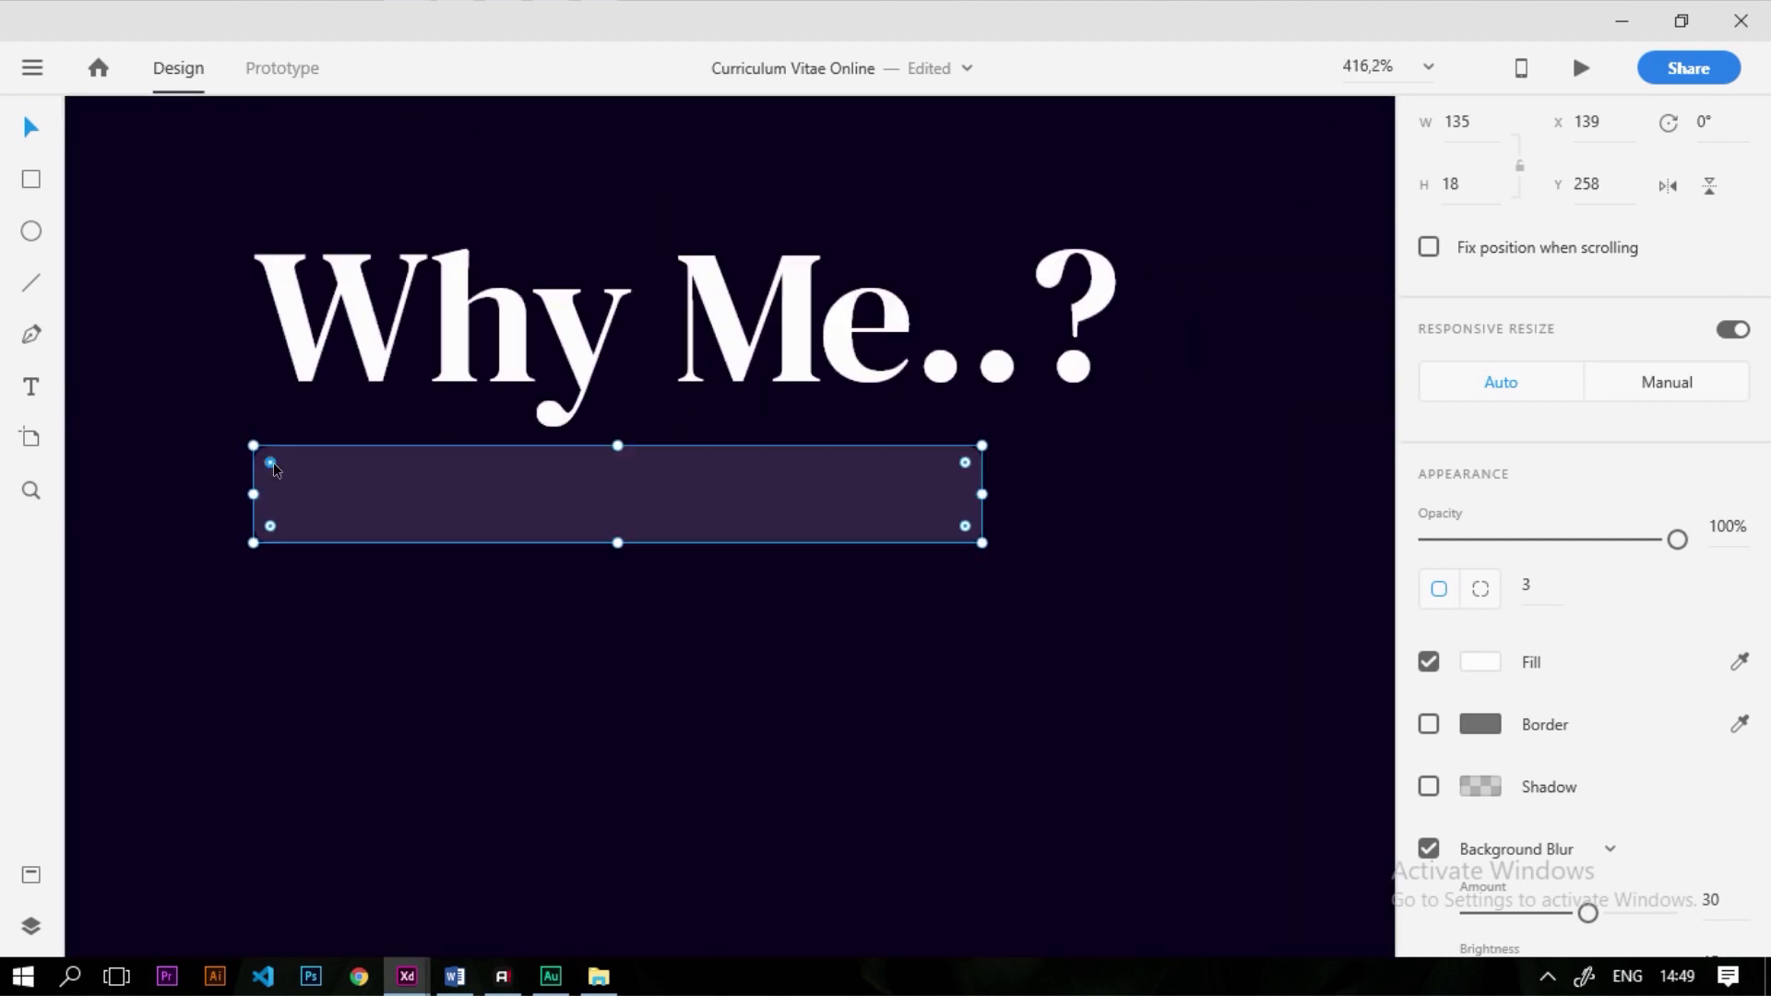
scroll(710, 633, "down", 7)
scroll(701, 616, "up", 6)
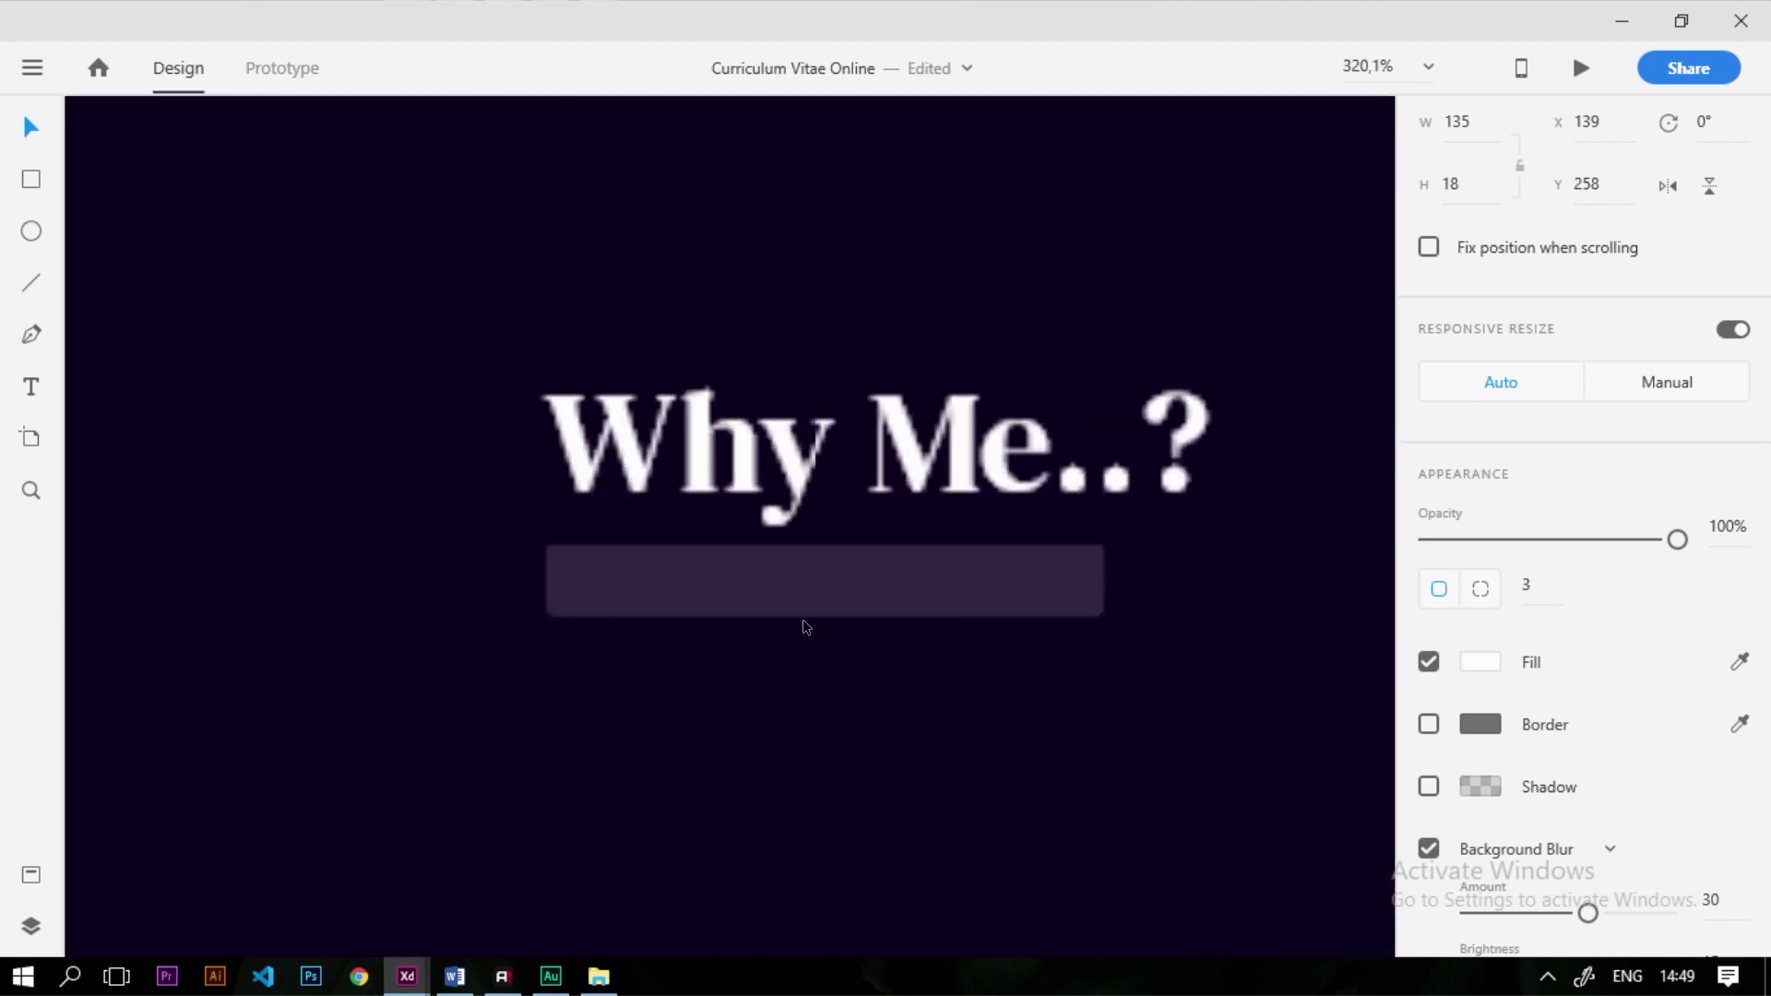
scroll(812, 627, "down", 8)
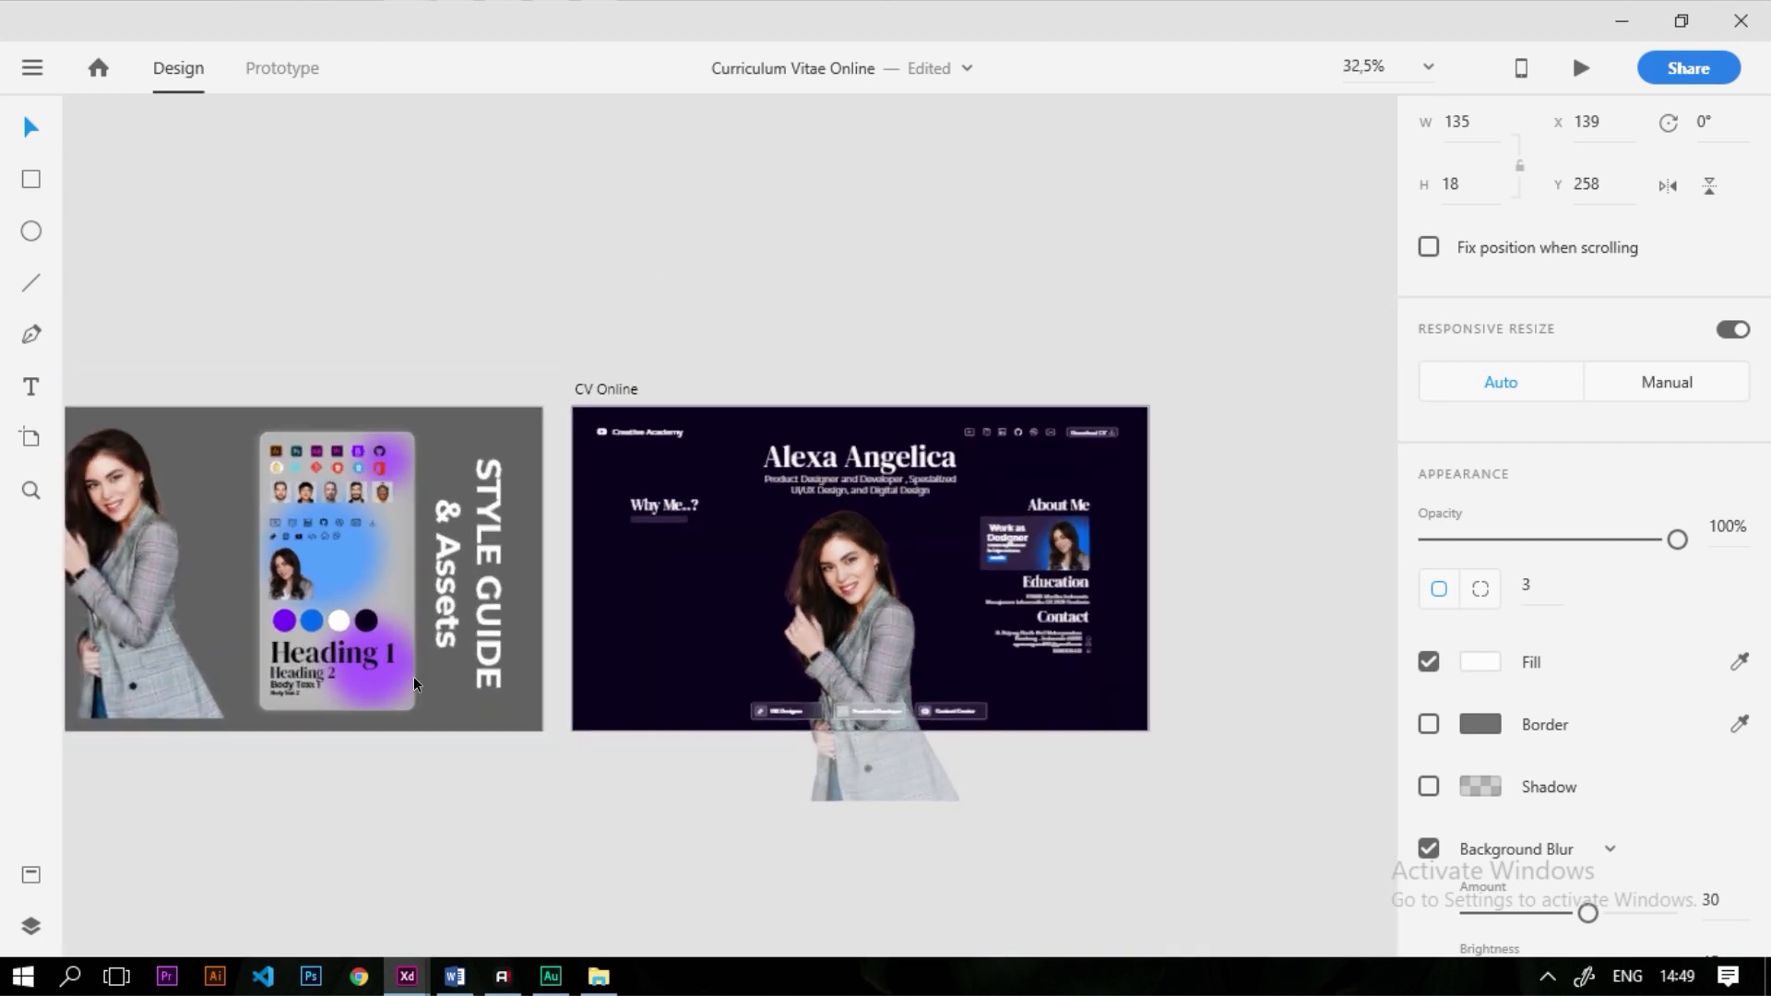
scroll(423, 679, "up", 2)
Place a white Body Text 2 sample in the bar and retype it as '55% Design'
left_click(209, 694)
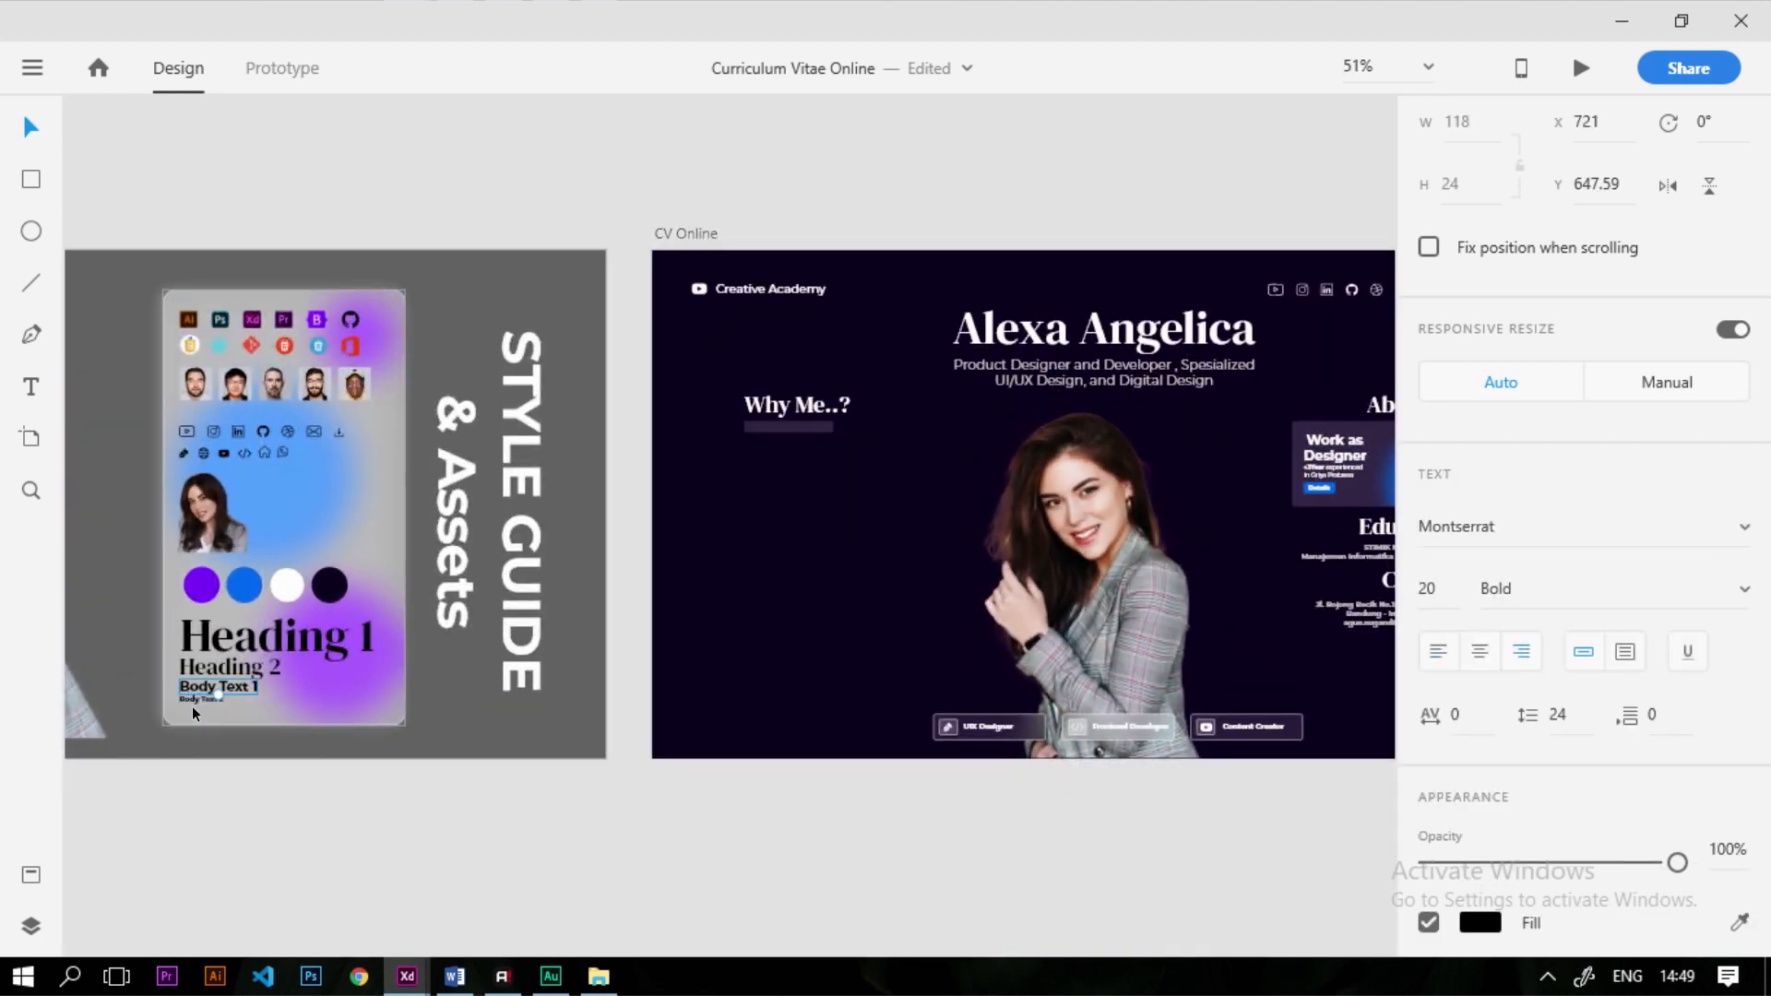
left_click_drag(195, 699, 798, 442)
scroll(789, 410, "up", 6)
scroll(1635, 807, "down", 3)
left_click(1481, 665)
left_click_drag(1128, 590, 936, 386)
double_click(793, 429)
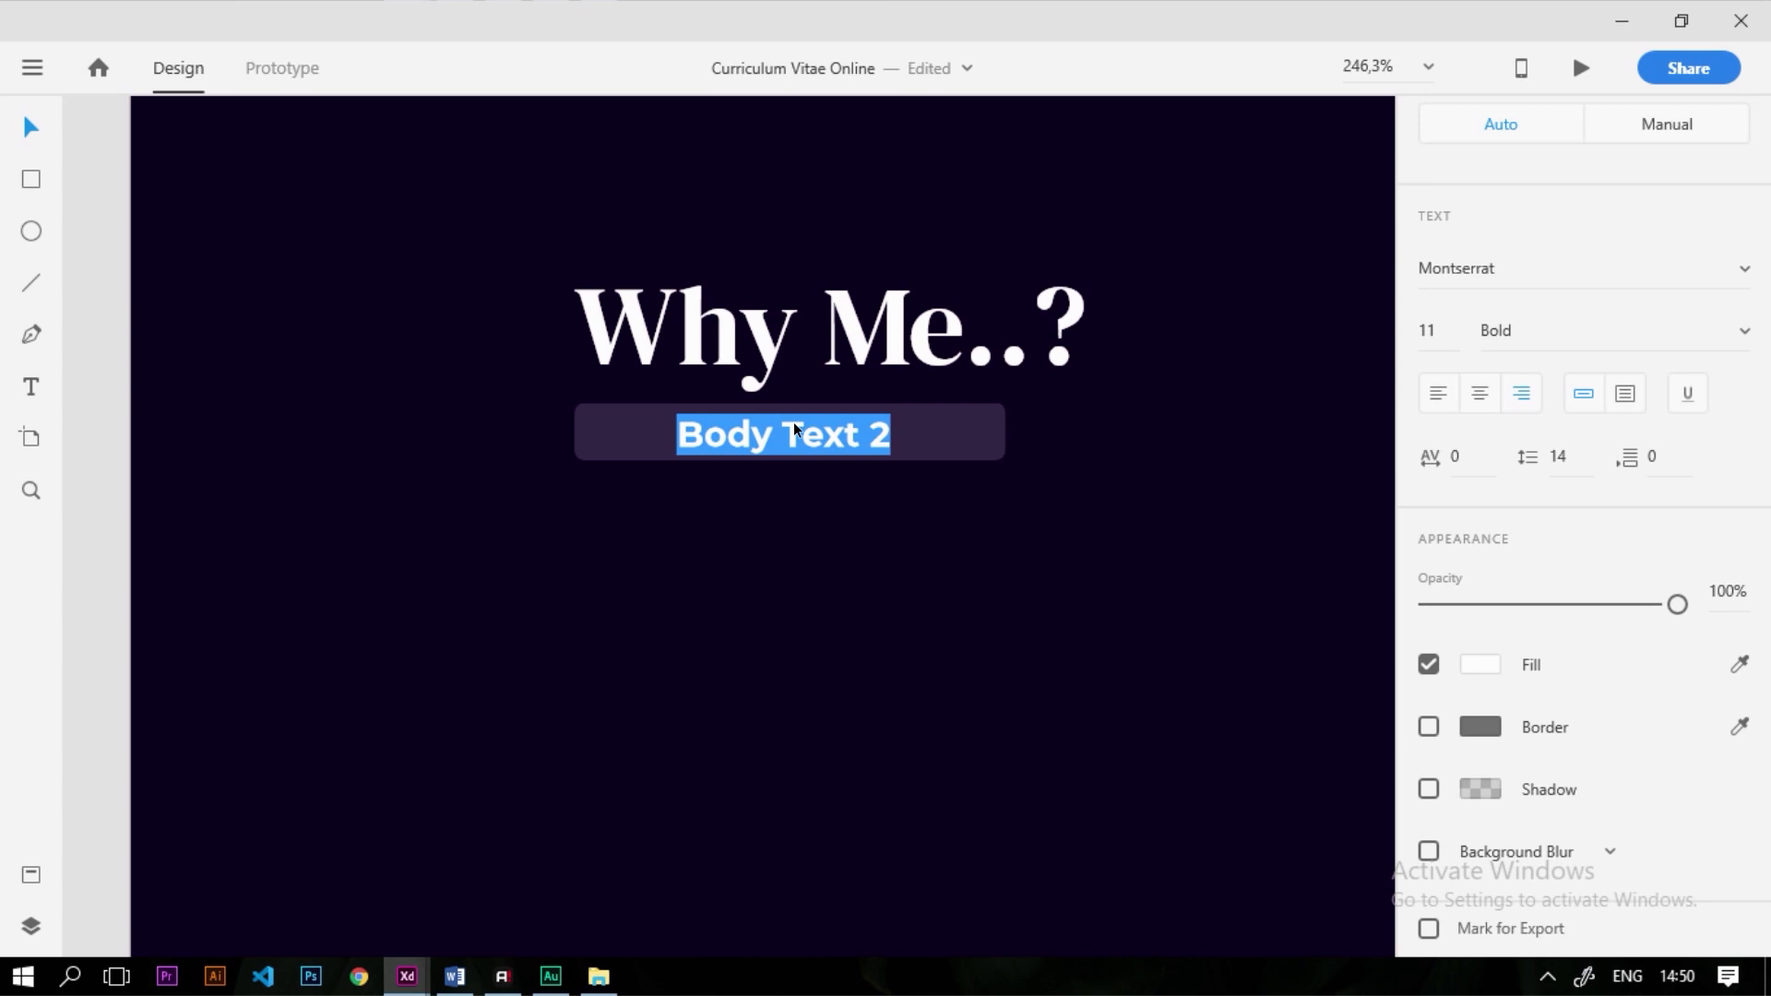
type("55")
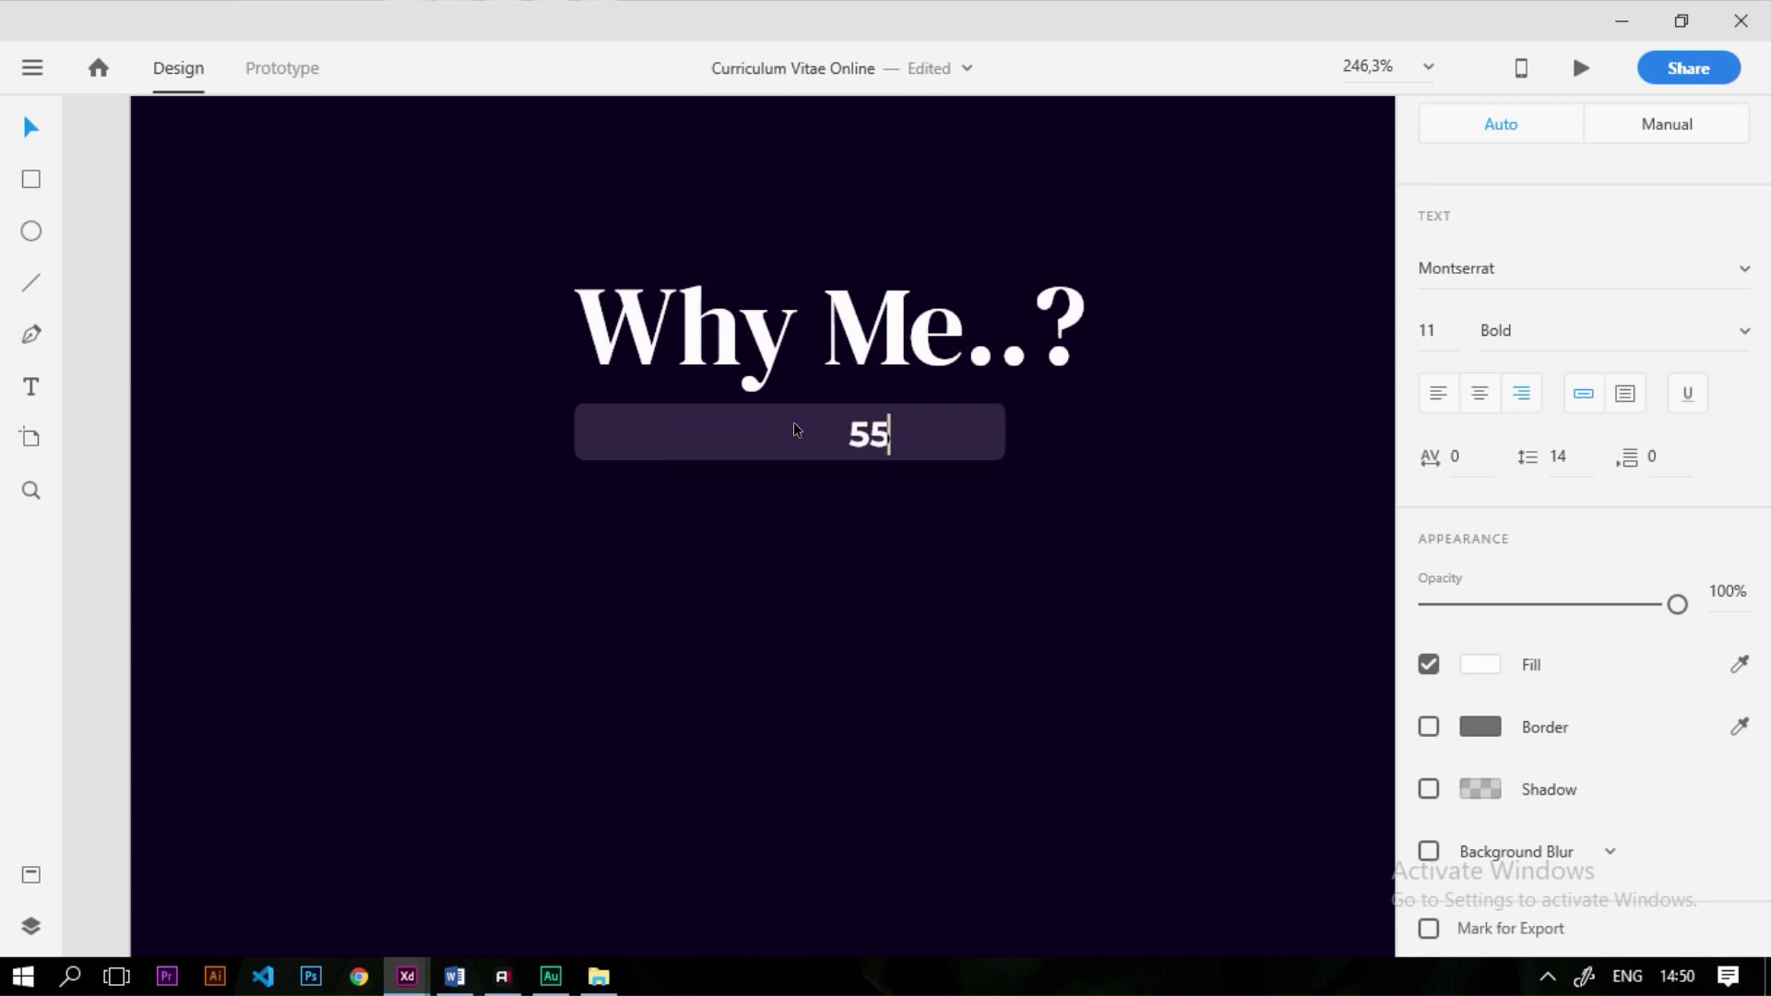
type("% Design")
key("Escape")
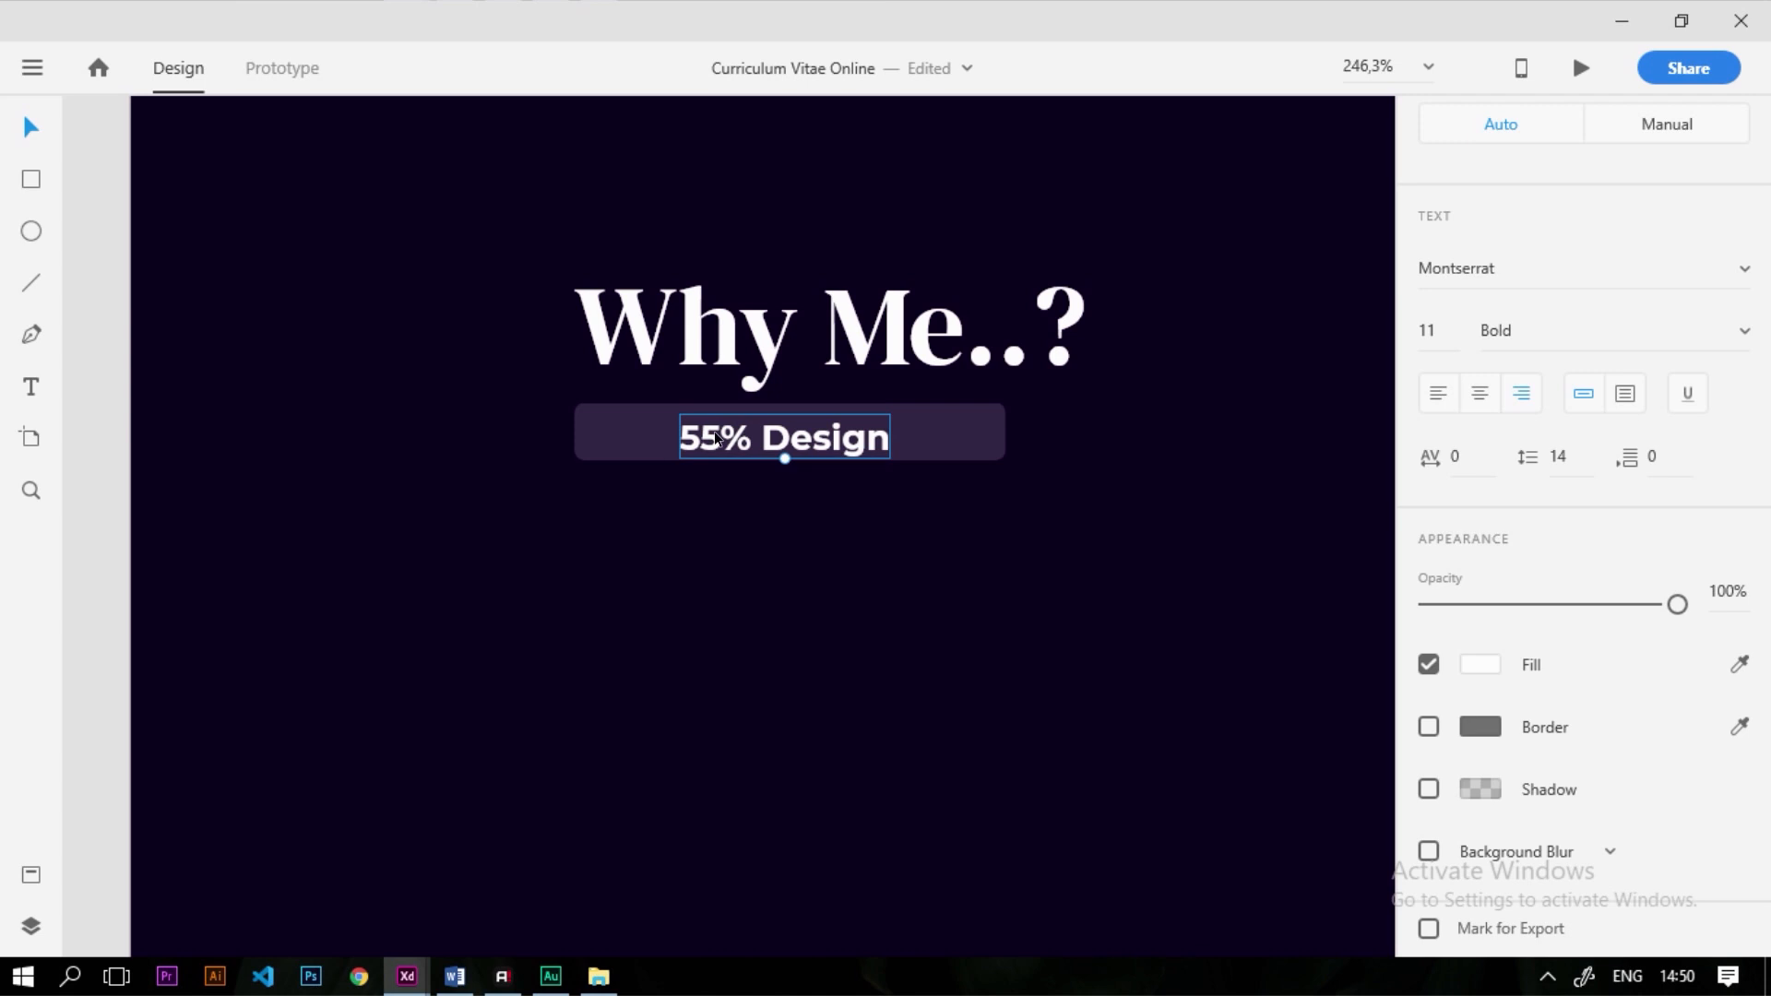
left_click_drag(716, 437, 715, 433)
Bring the style guide's pen icon to the bar's left end and make it white
scroll(758, 485, "down", 5)
scroll(918, 502, "down", 3)
scroll(877, 494, "up", 5)
scroll(885, 503, "down", 6)
scroll(637, 511, "up", 2)
left_click_drag(214, 561, 1192, 522)
scroll(1192, 522, "up", 3)
left_click_drag(1109, 567, 937, 533)
scroll(1107, 501, "up", 2)
scroll(1156, 677, "down", 2)
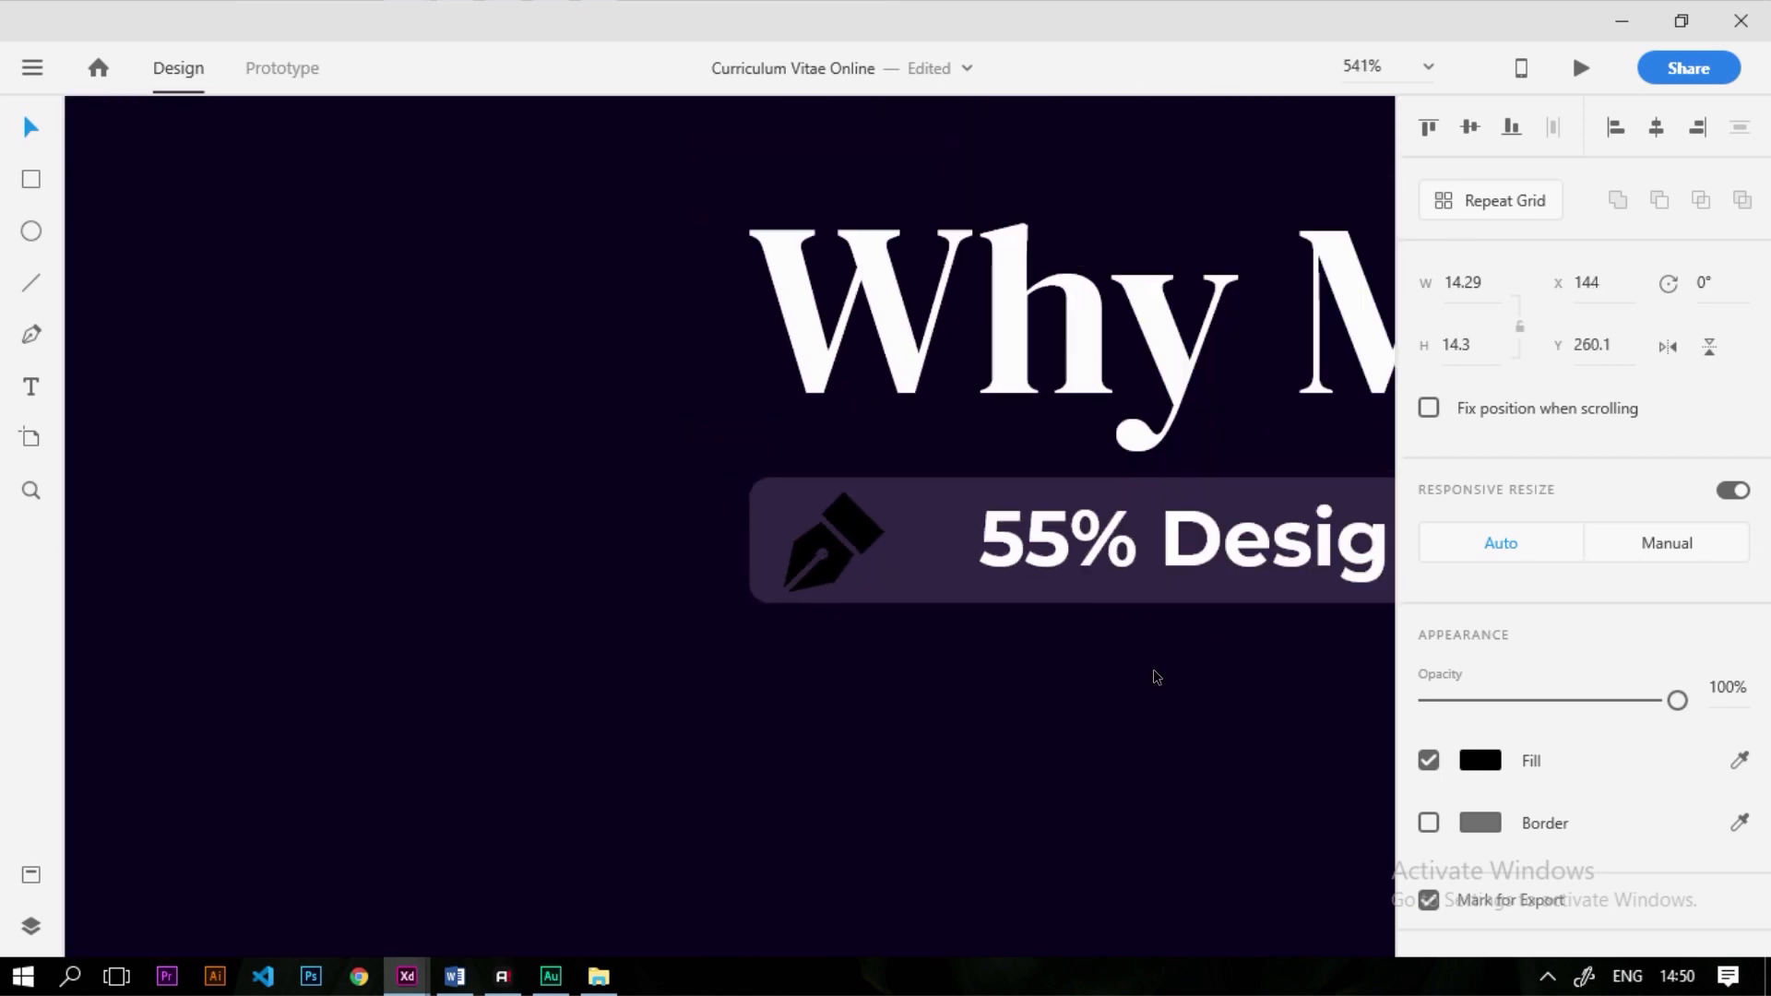
left_click(1481, 755)
left_click_drag(1238, 698, 893, 478)
Nudge the '55% Design' label left and duplicate the bar just below it
left_click(810, 672)
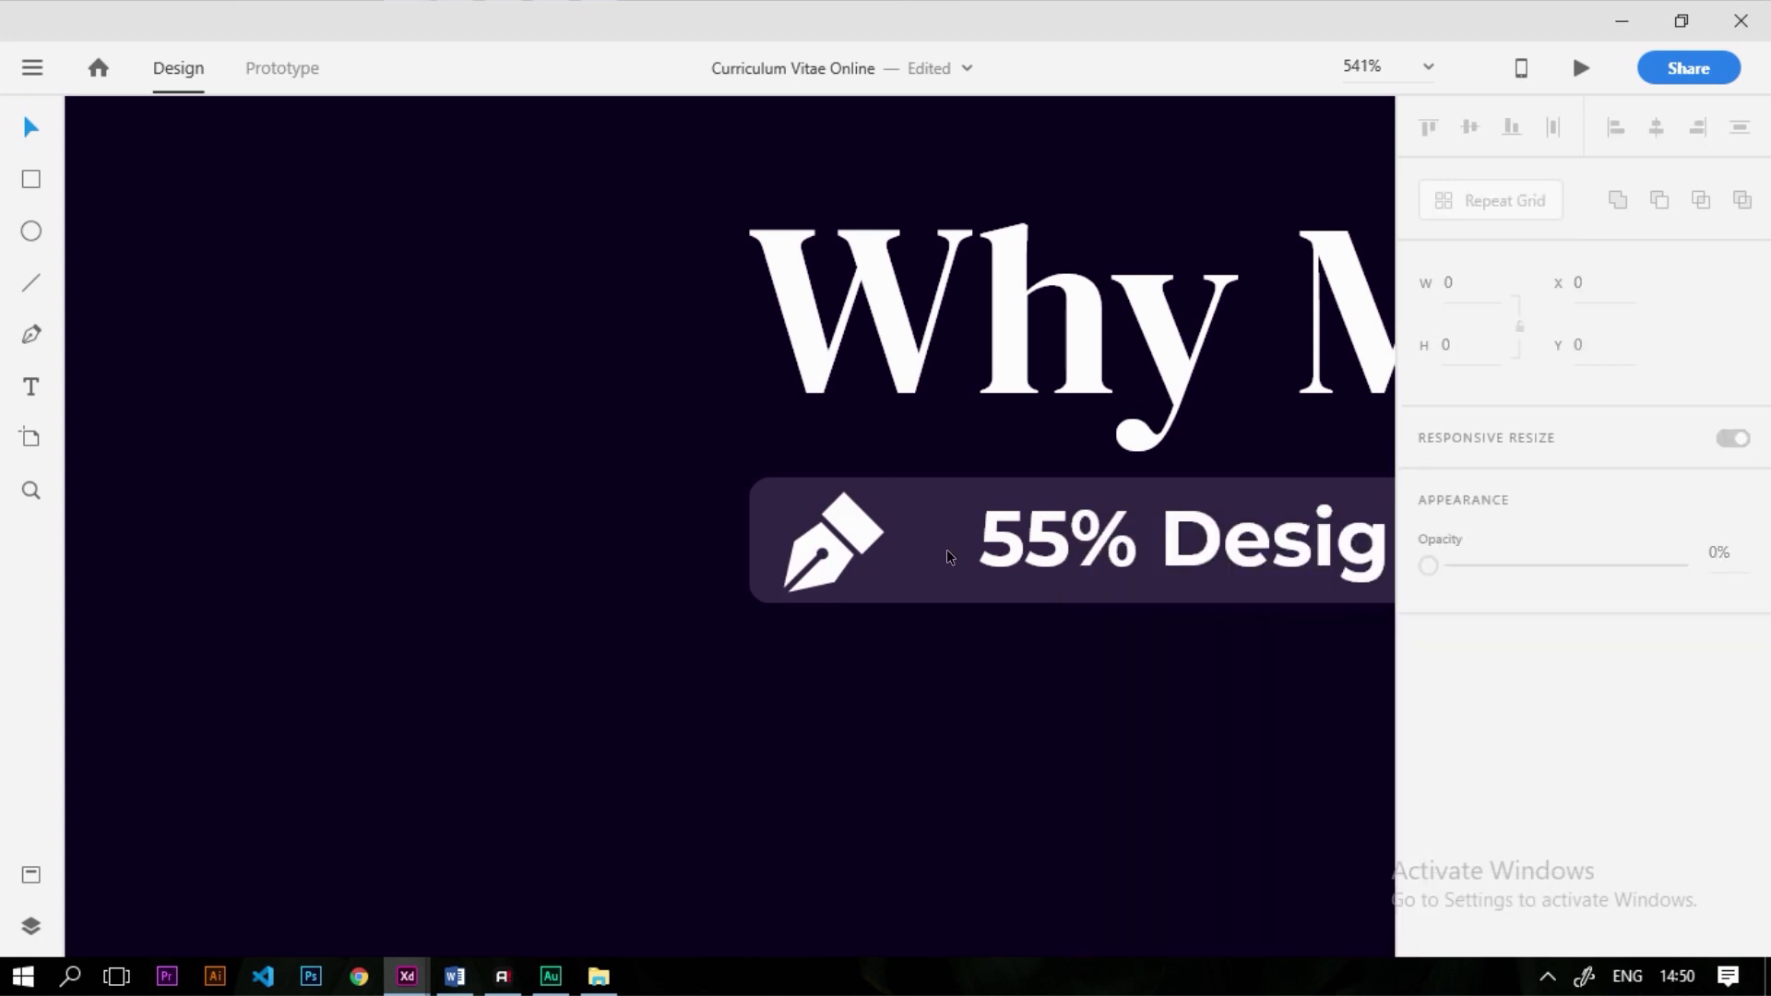
left_click_drag(1014, 548, 994, 548)
scroll(553, 601, "down", 2)
left_click(973, 595)
scroll(996, 618, "up", 1)
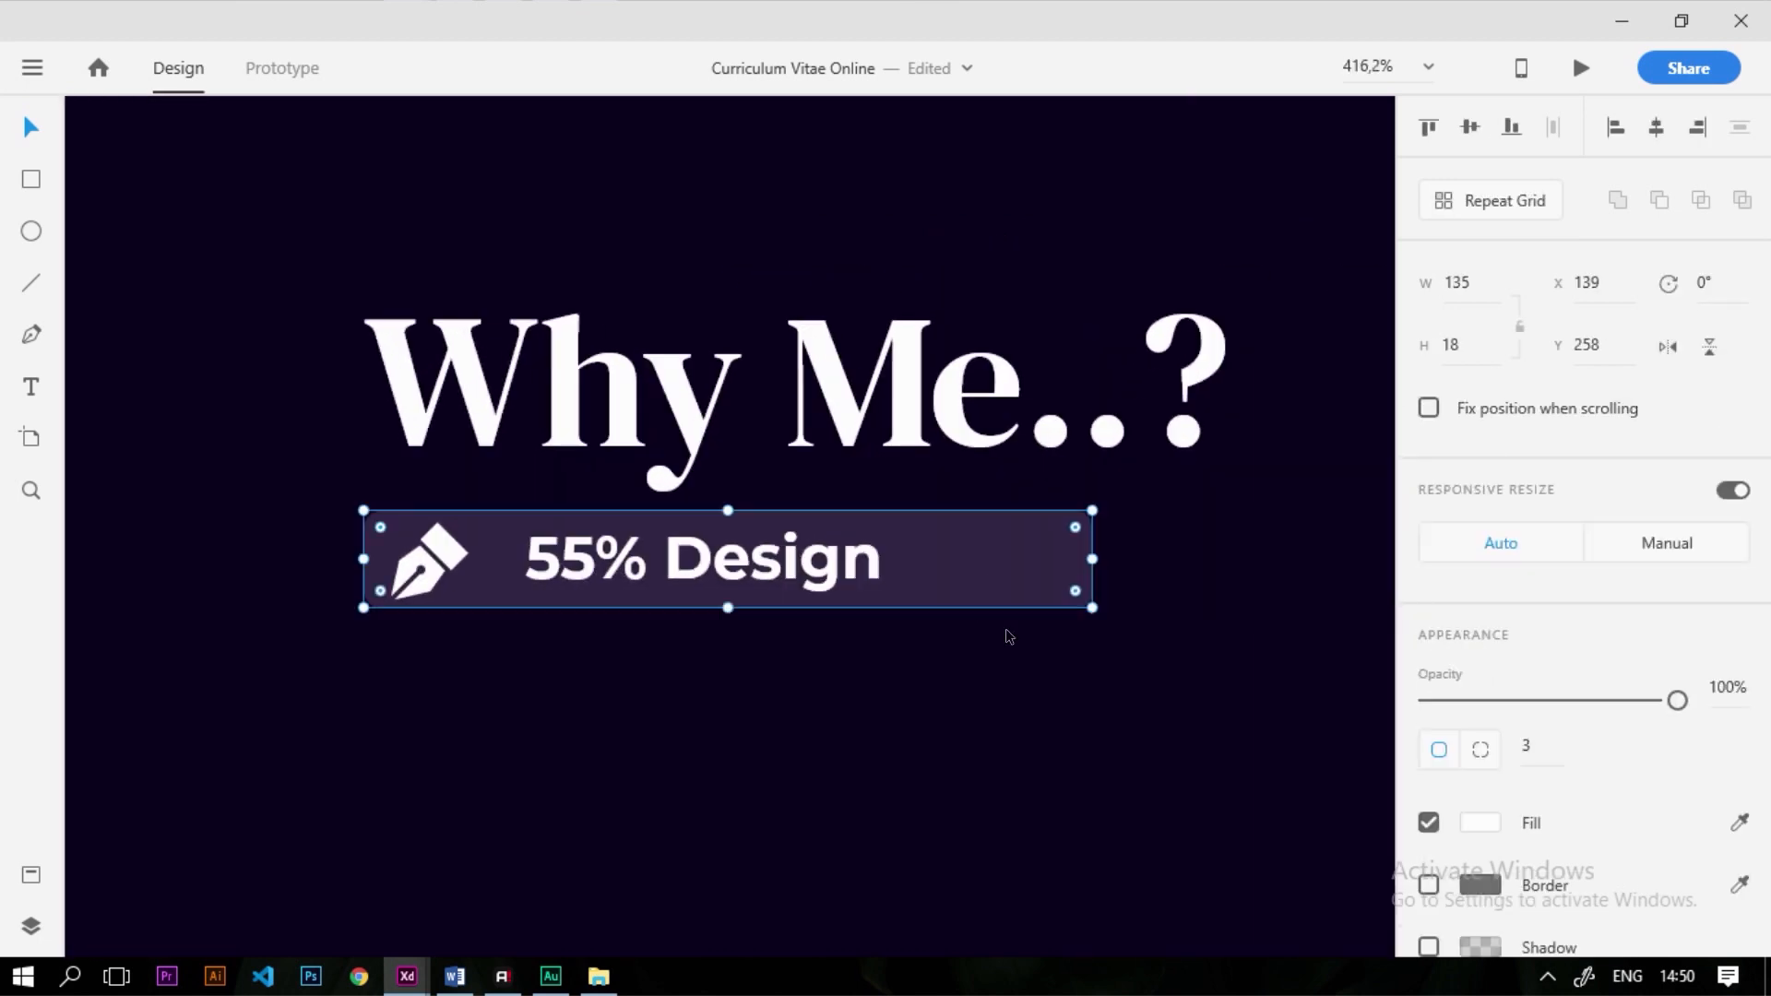
left_click_drag(983, 578, 991, 677)
Give the 55% Design bar a border using the style guide's blue circle colour
left_click(1028, 557)
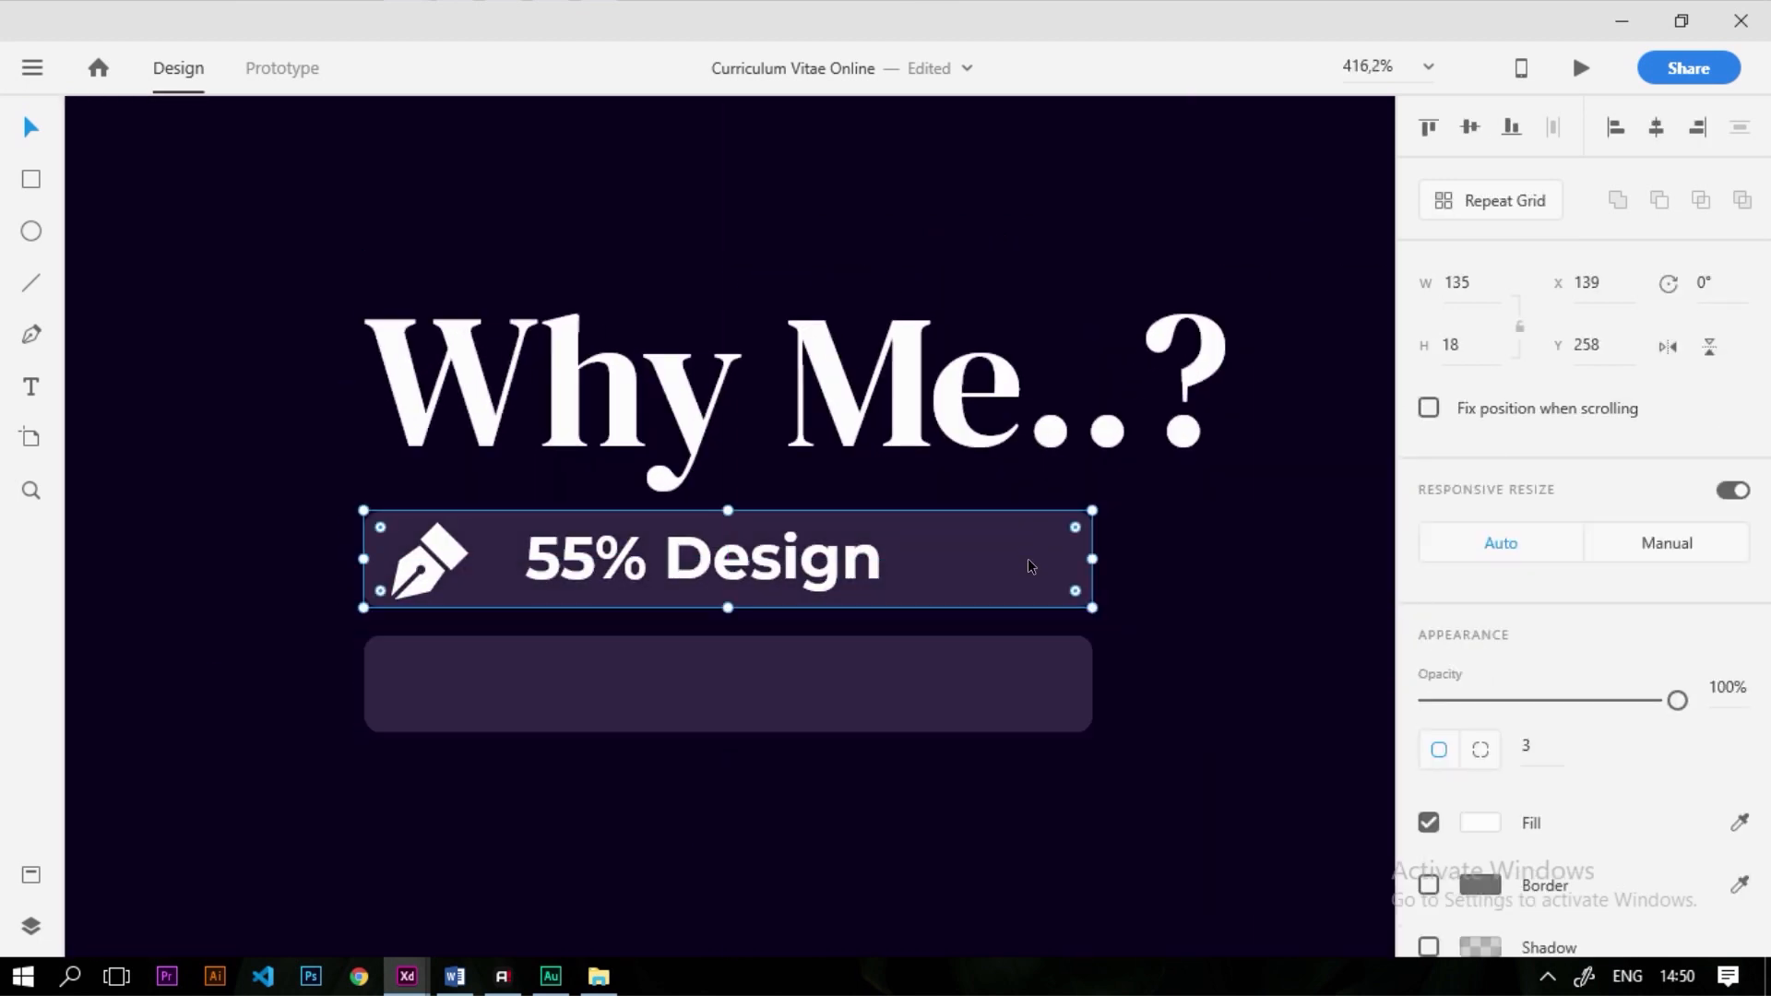
key("alt")
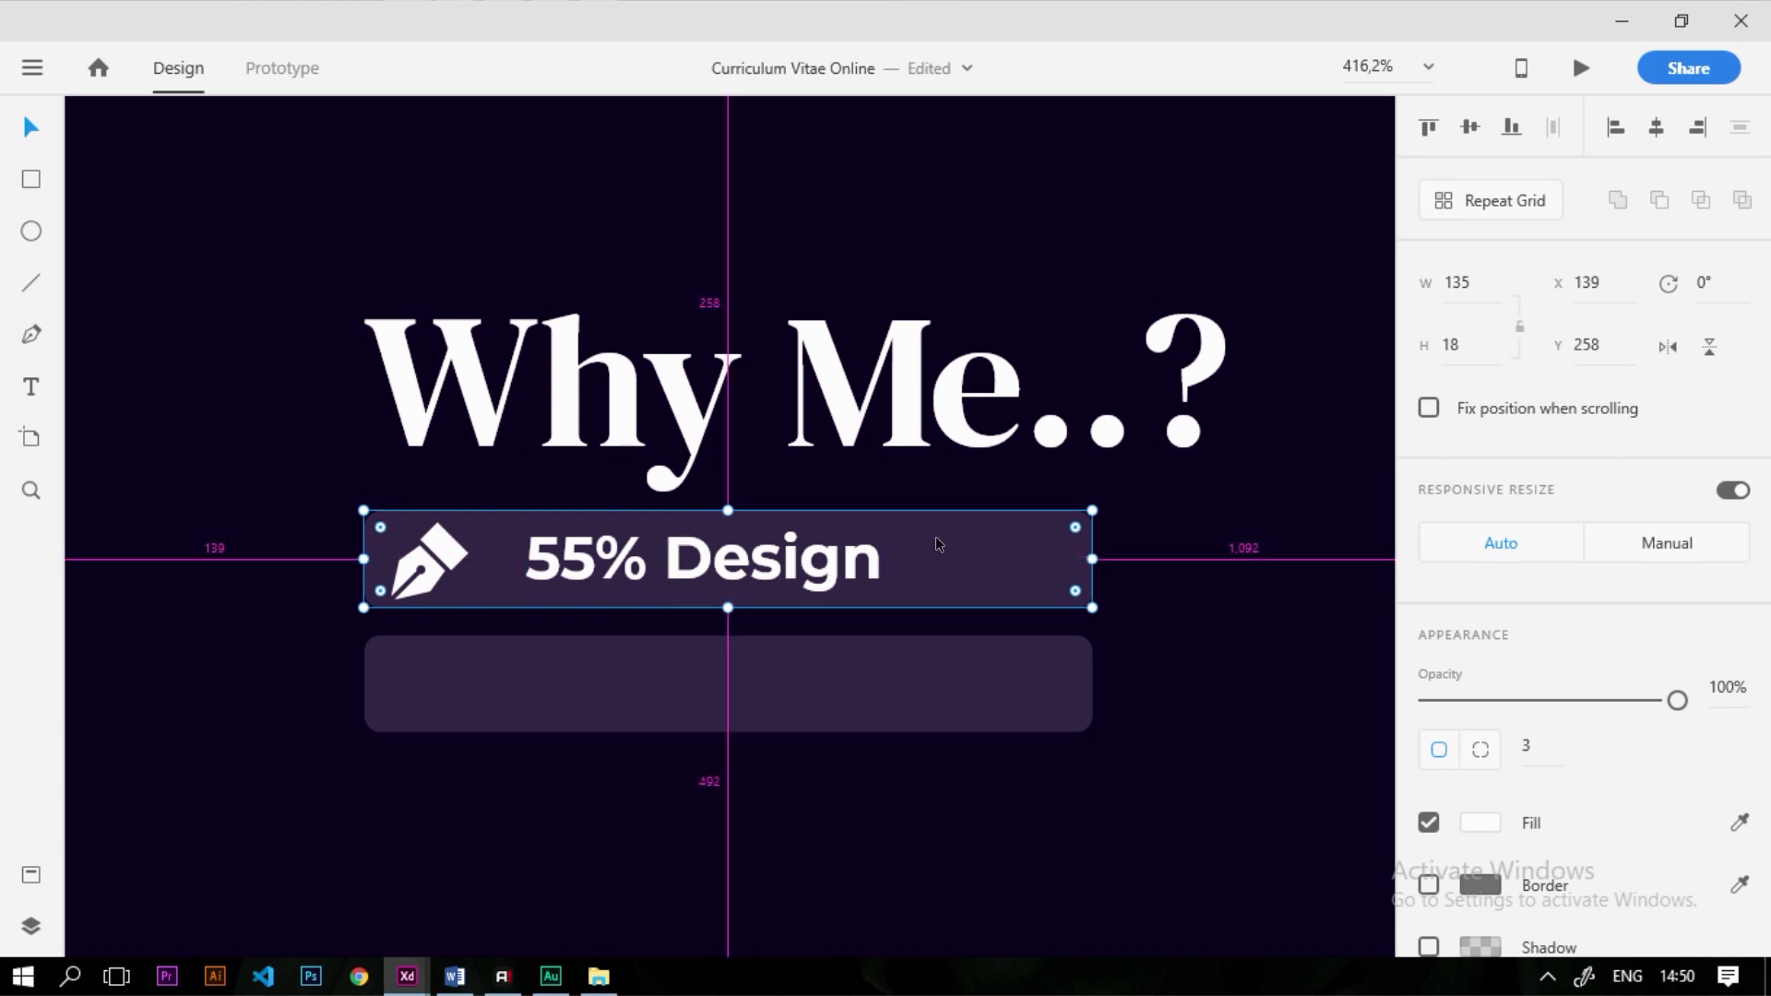
scroll(932, 590, "down", 6)
scroll(507, 724, "up", 3)
scroll(513, 727, "up", 2)
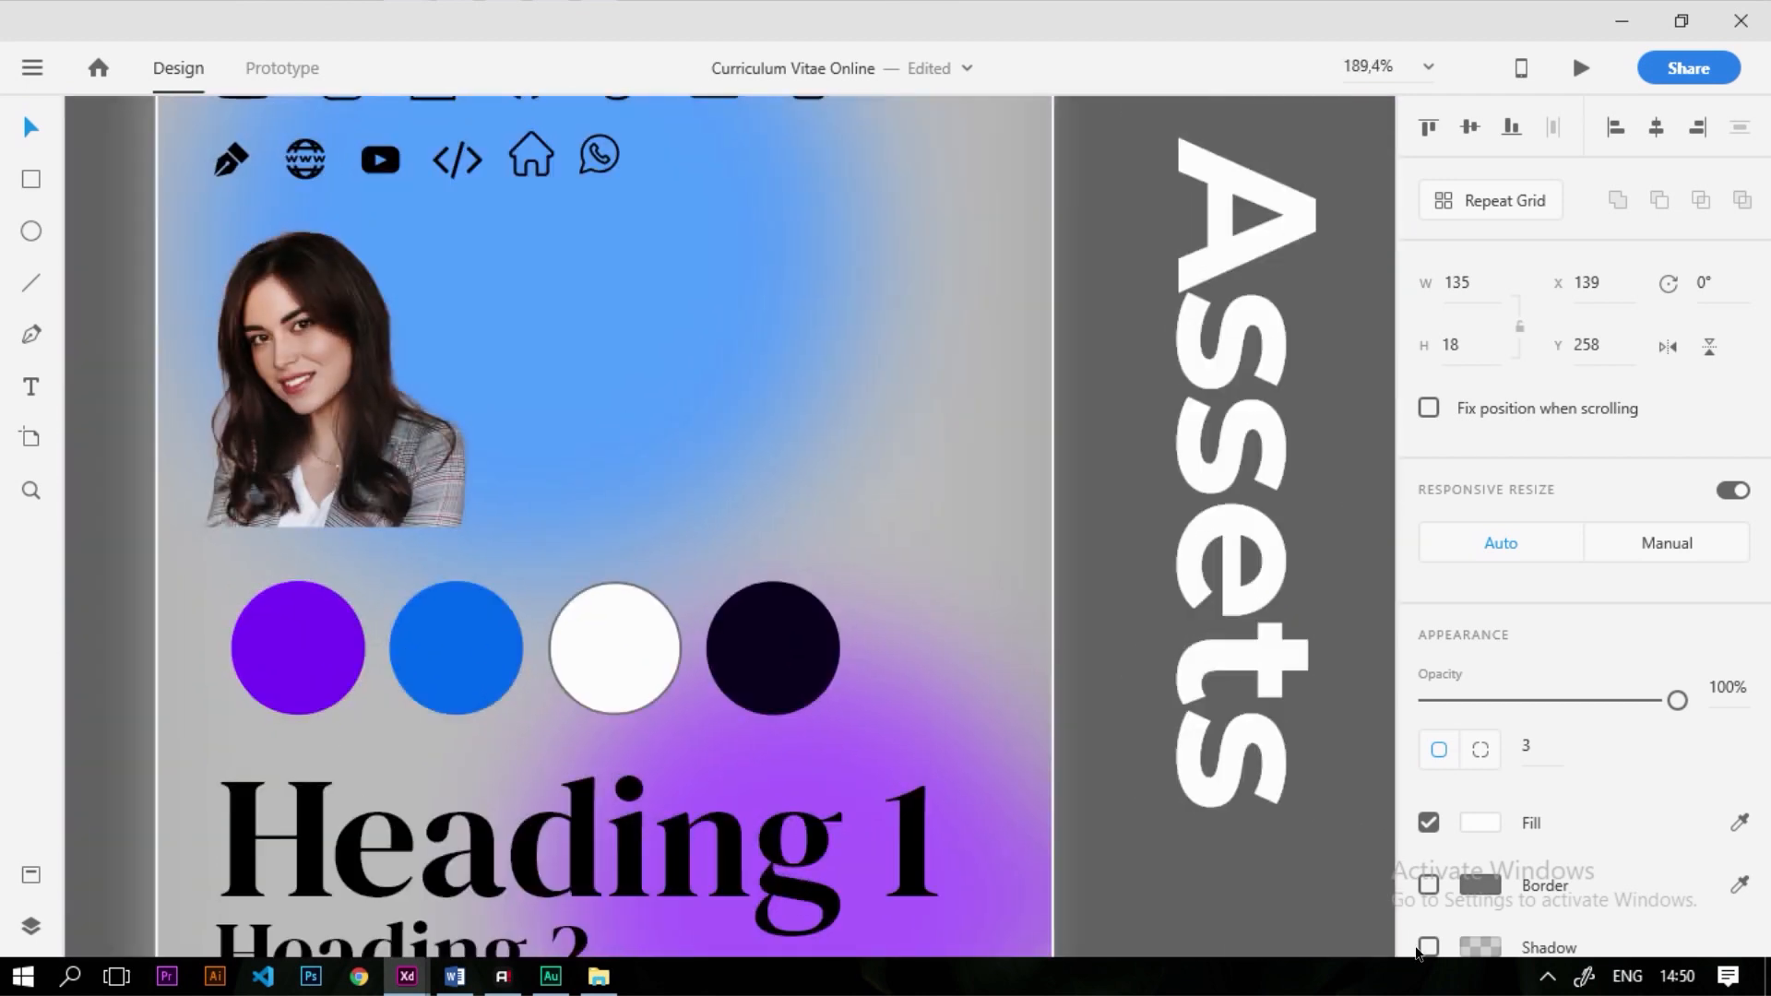
left_click(1428, 883)
left_click(1741, 886)
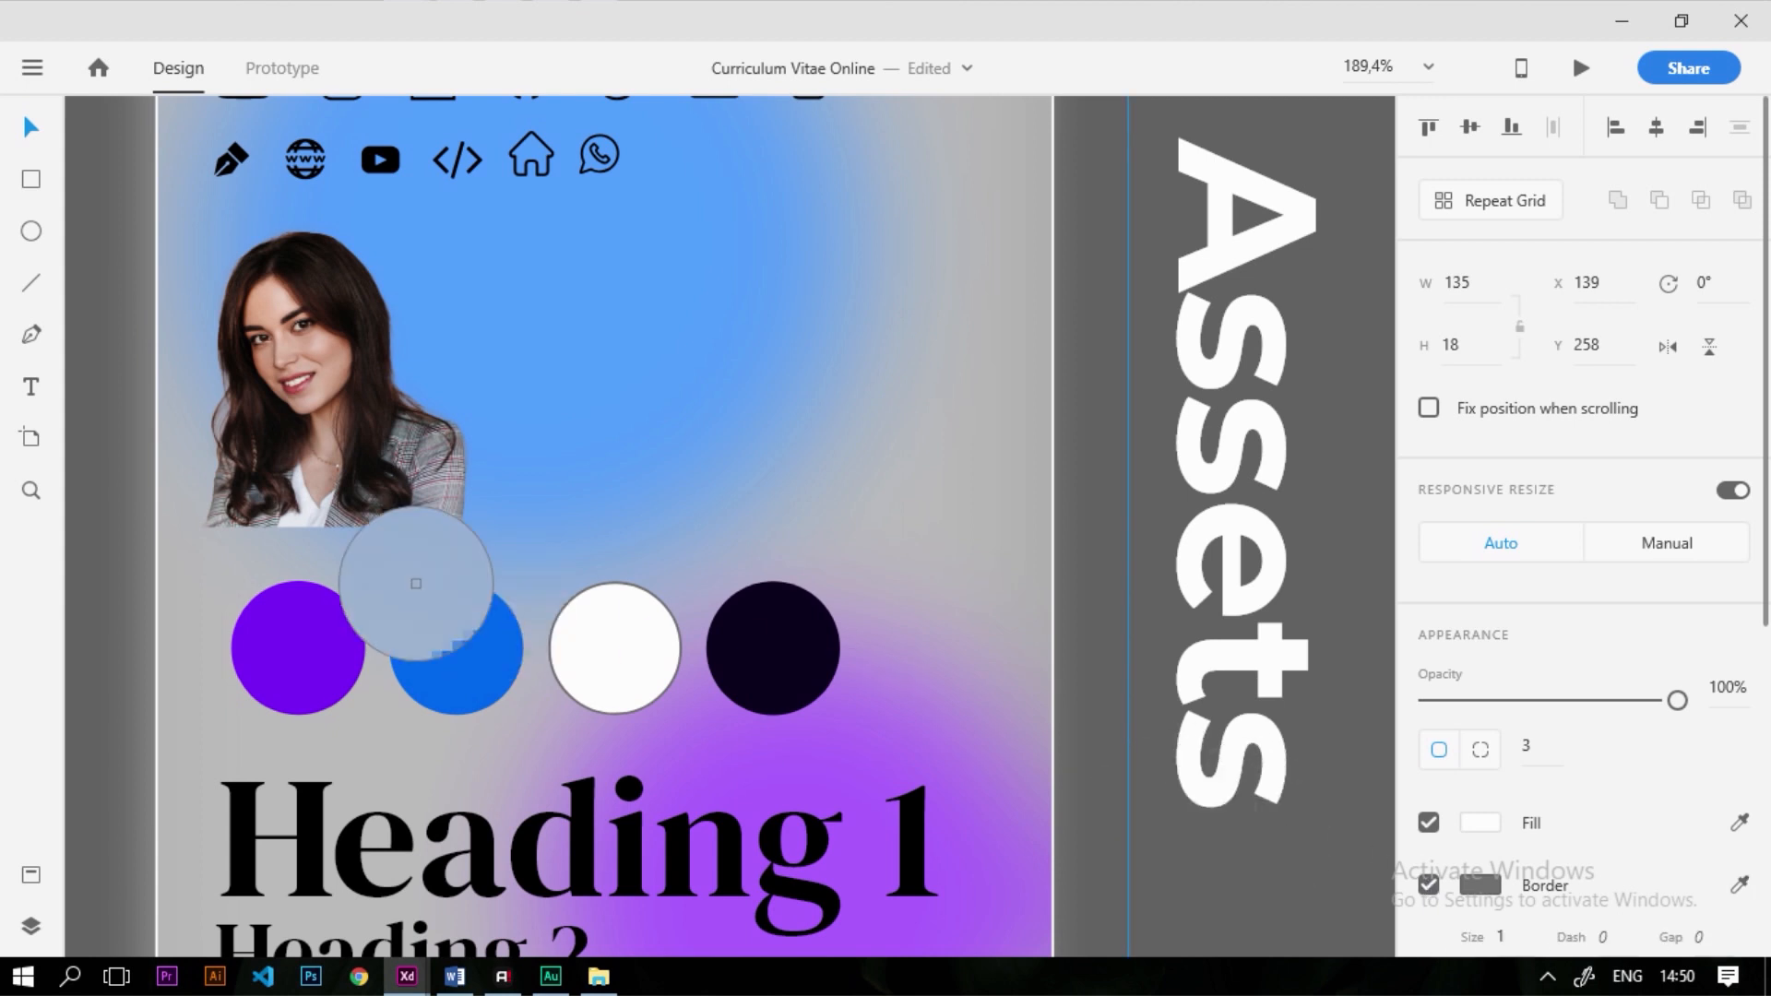
left_click(437, 648)
key("ctrl+3")
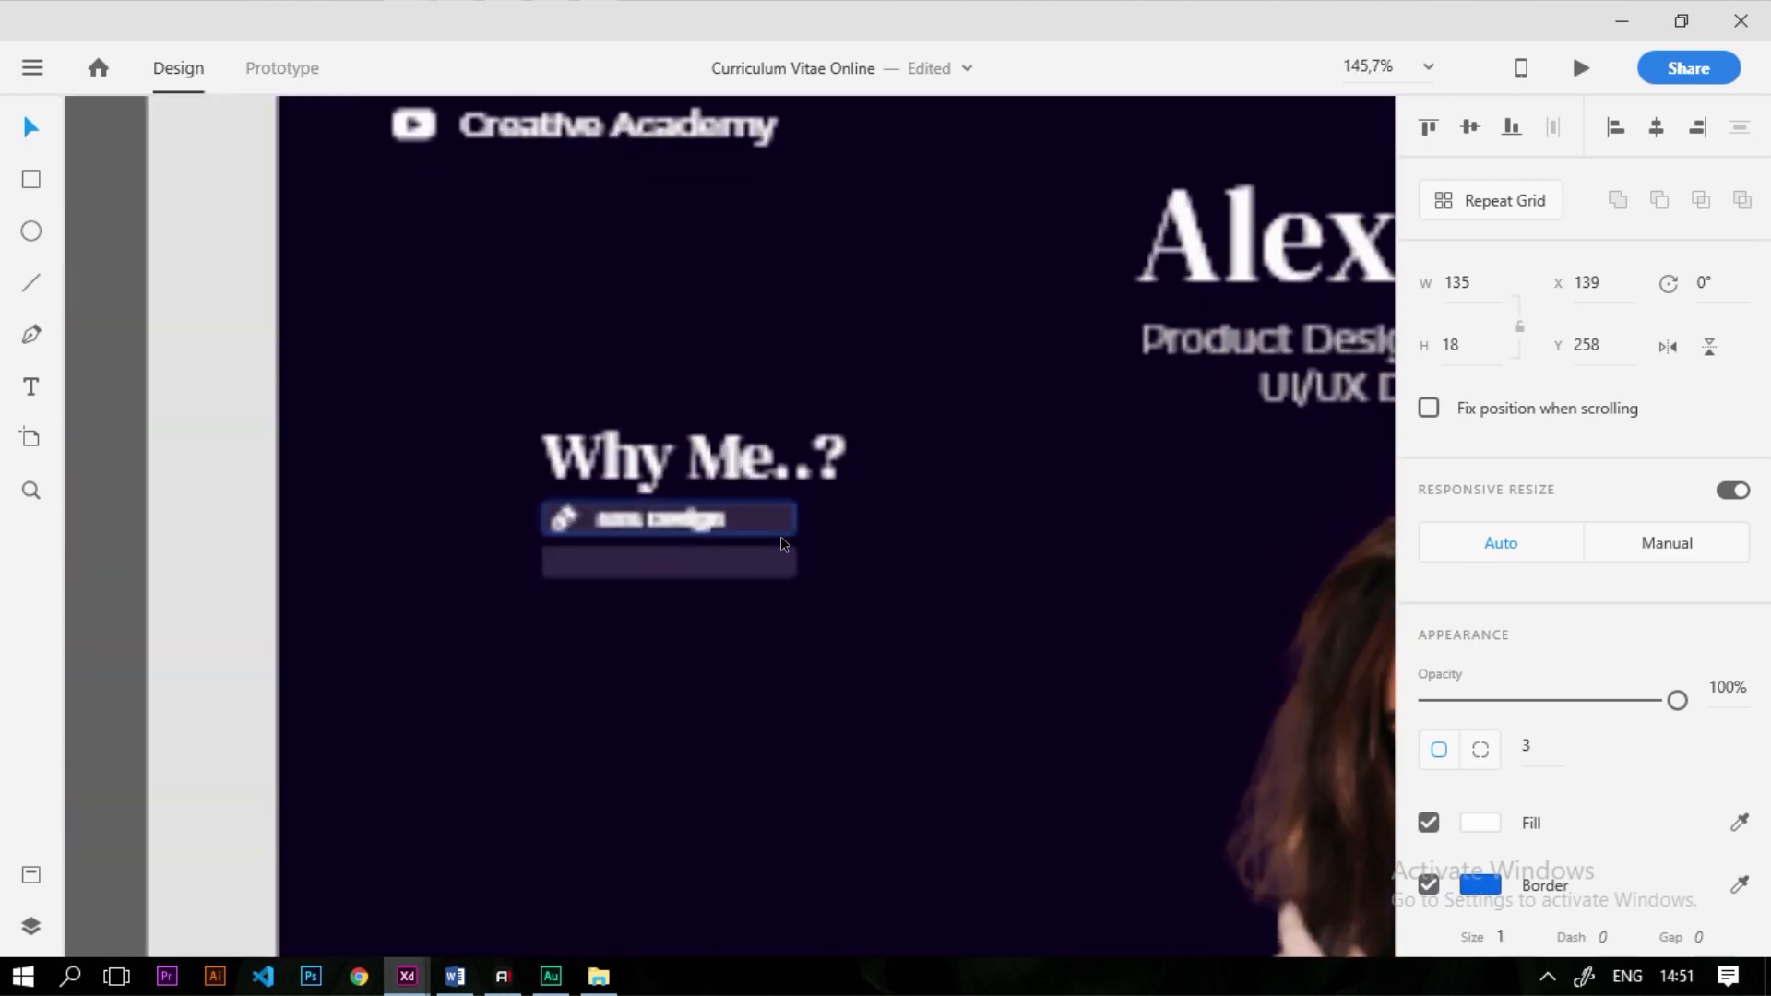
Fill the empty lower bar with the same blue sampled from the style guide
scroll(1055, 653, "down", 3)
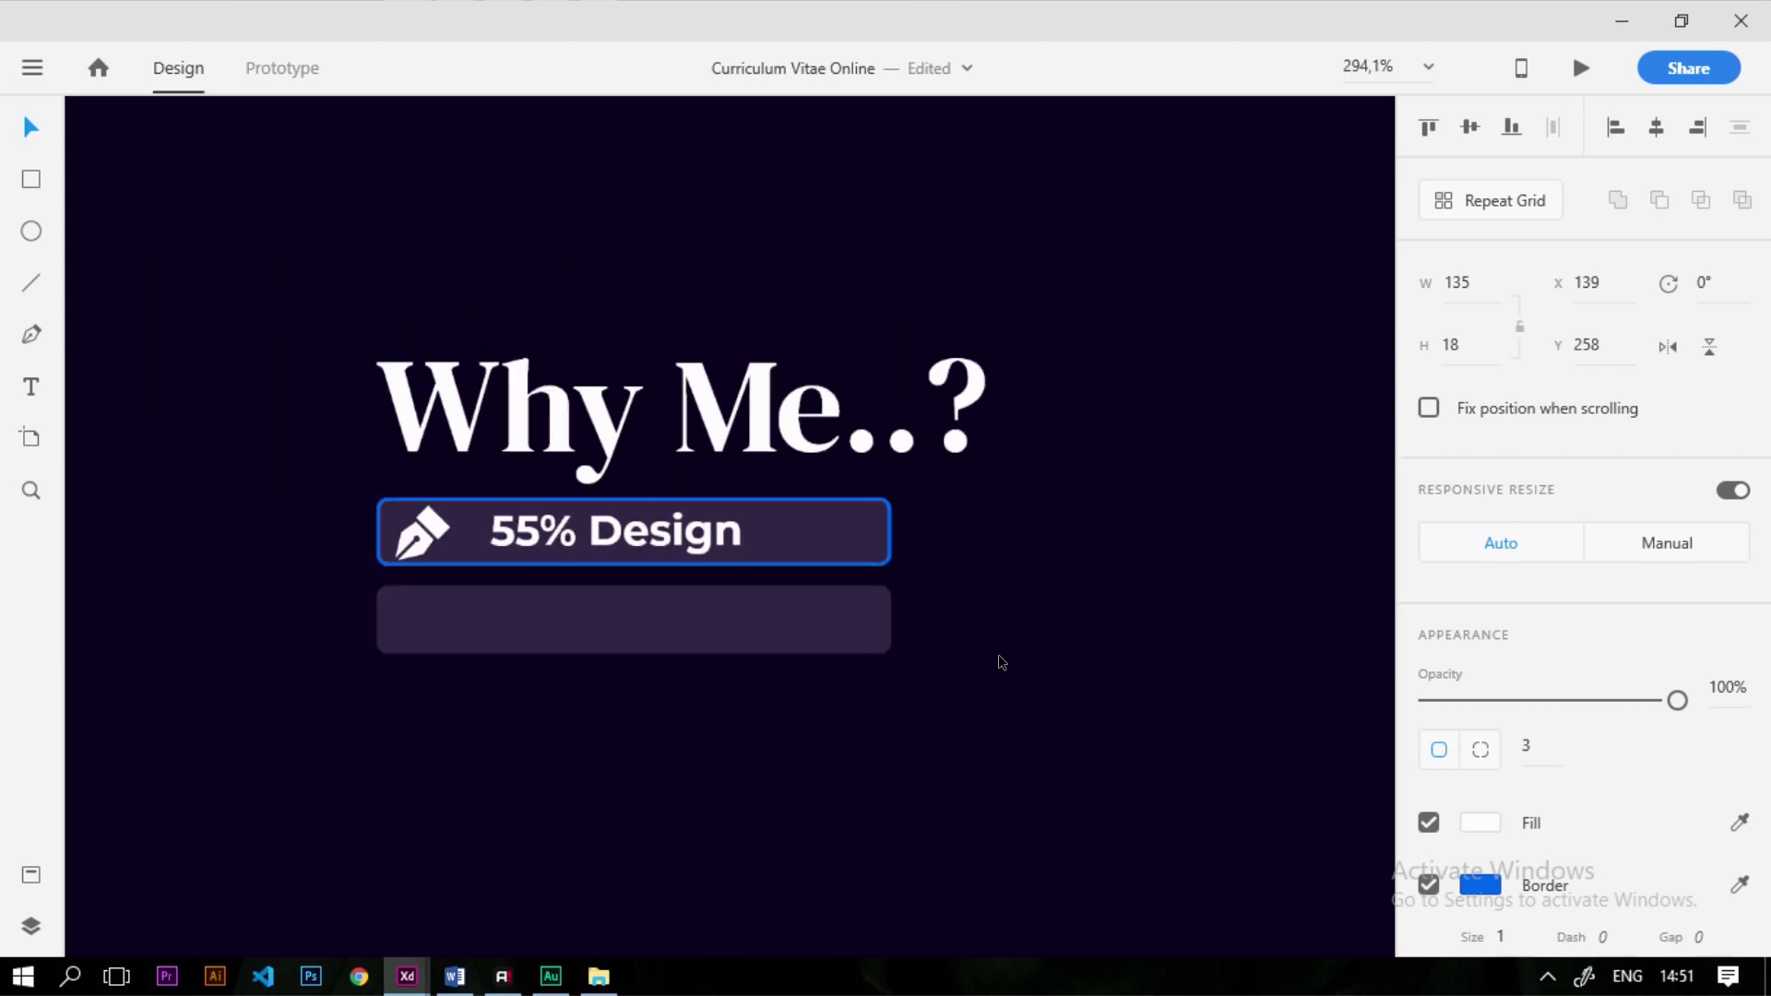
left_click(773, 631)
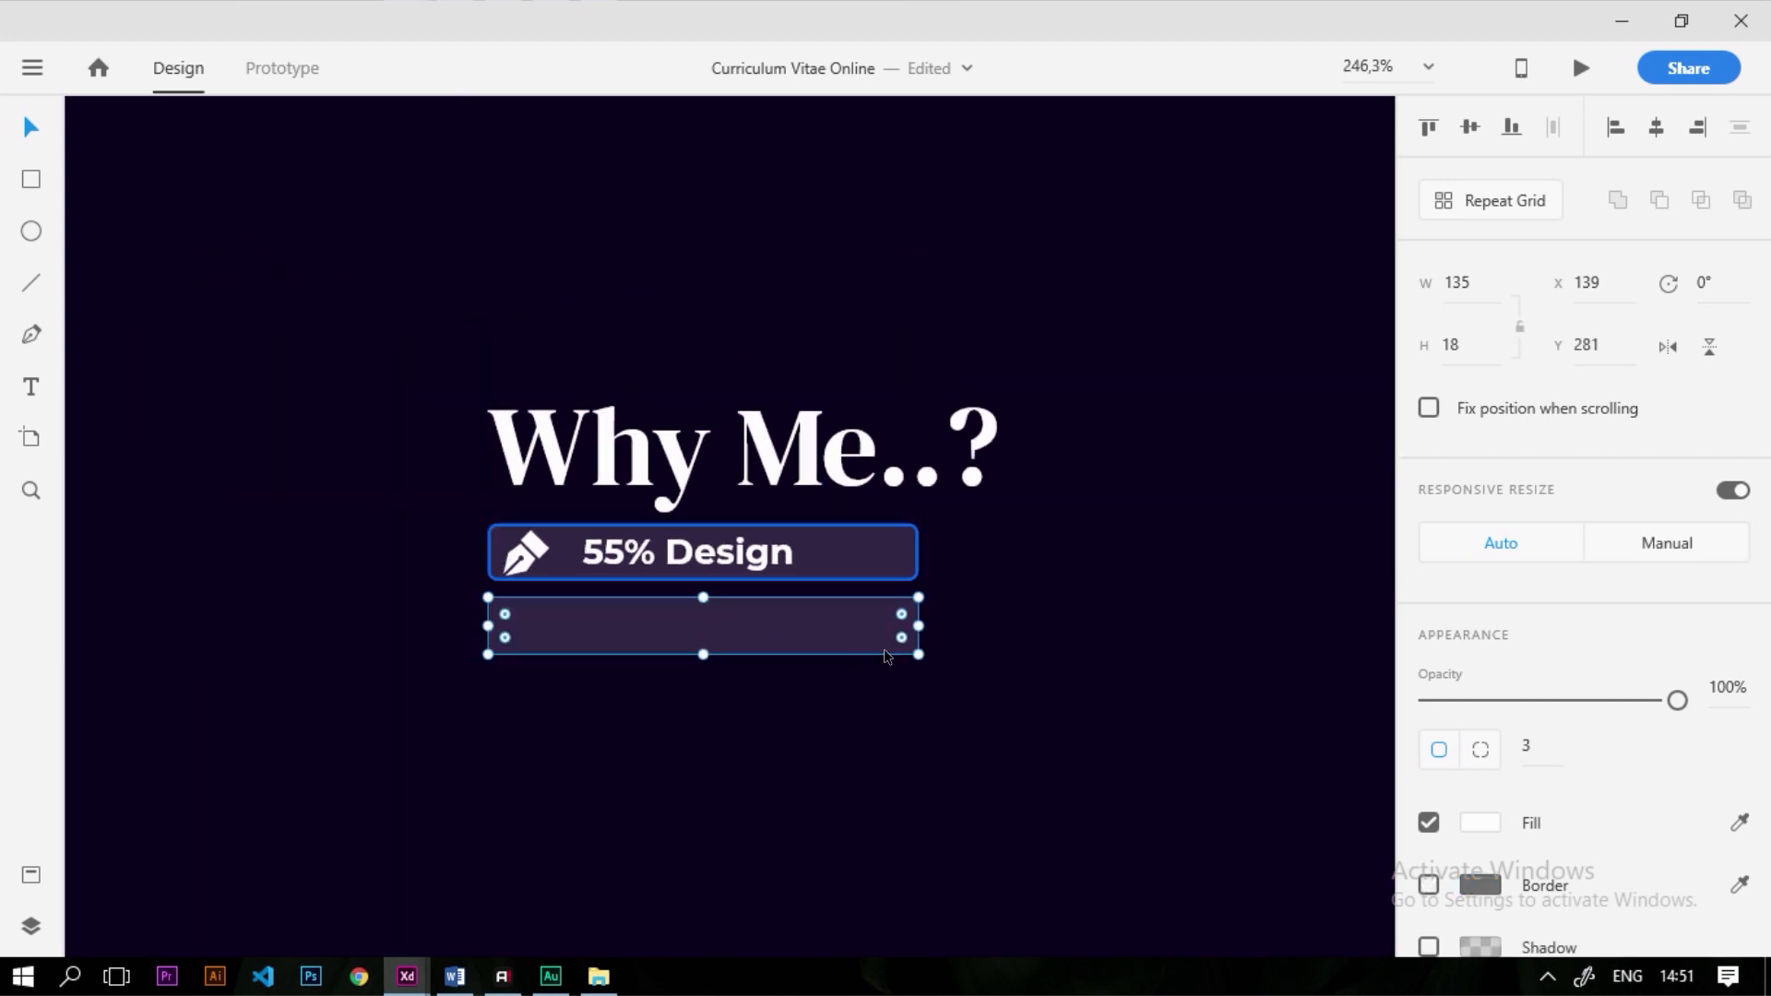
scroll(1168, 623, "down", 4)
scroll(566, 773, "up", 5)
left_click(1739, 823)
left_click(1049, 795)
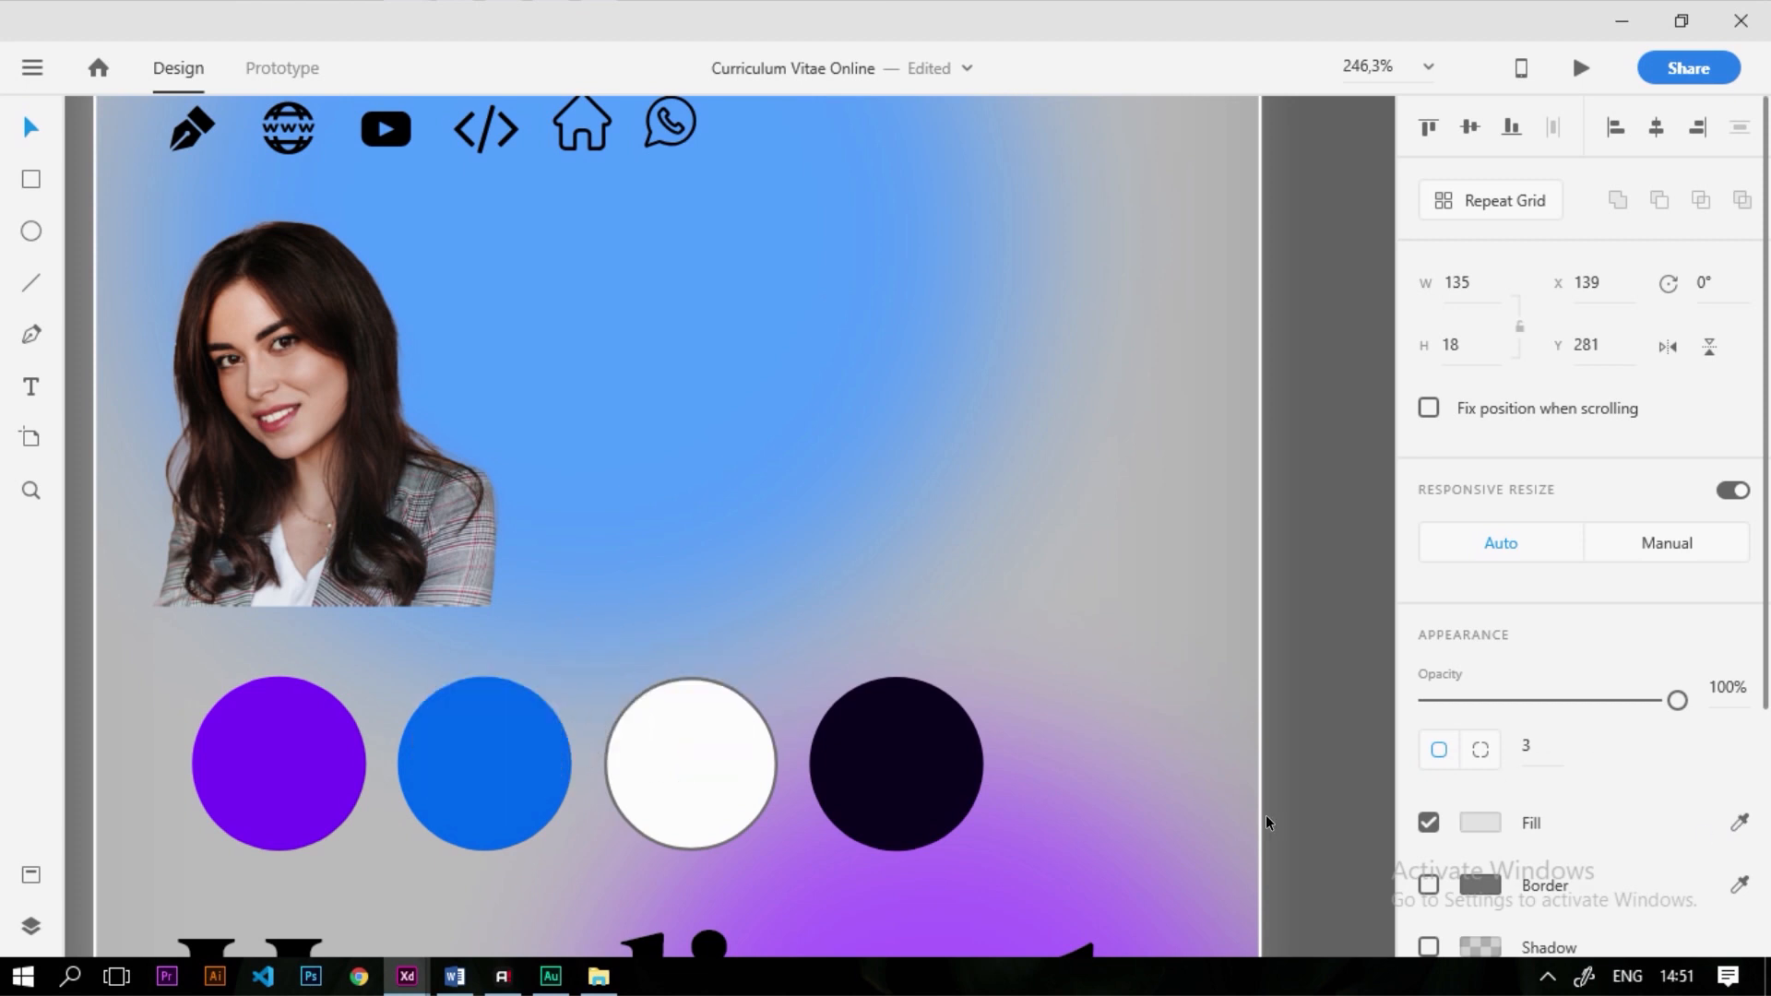
left_click(1739, 823)
left_click(484, 770)
scroll(785, 664, "down", 5)
scroll(1181, 590, "up", 6)
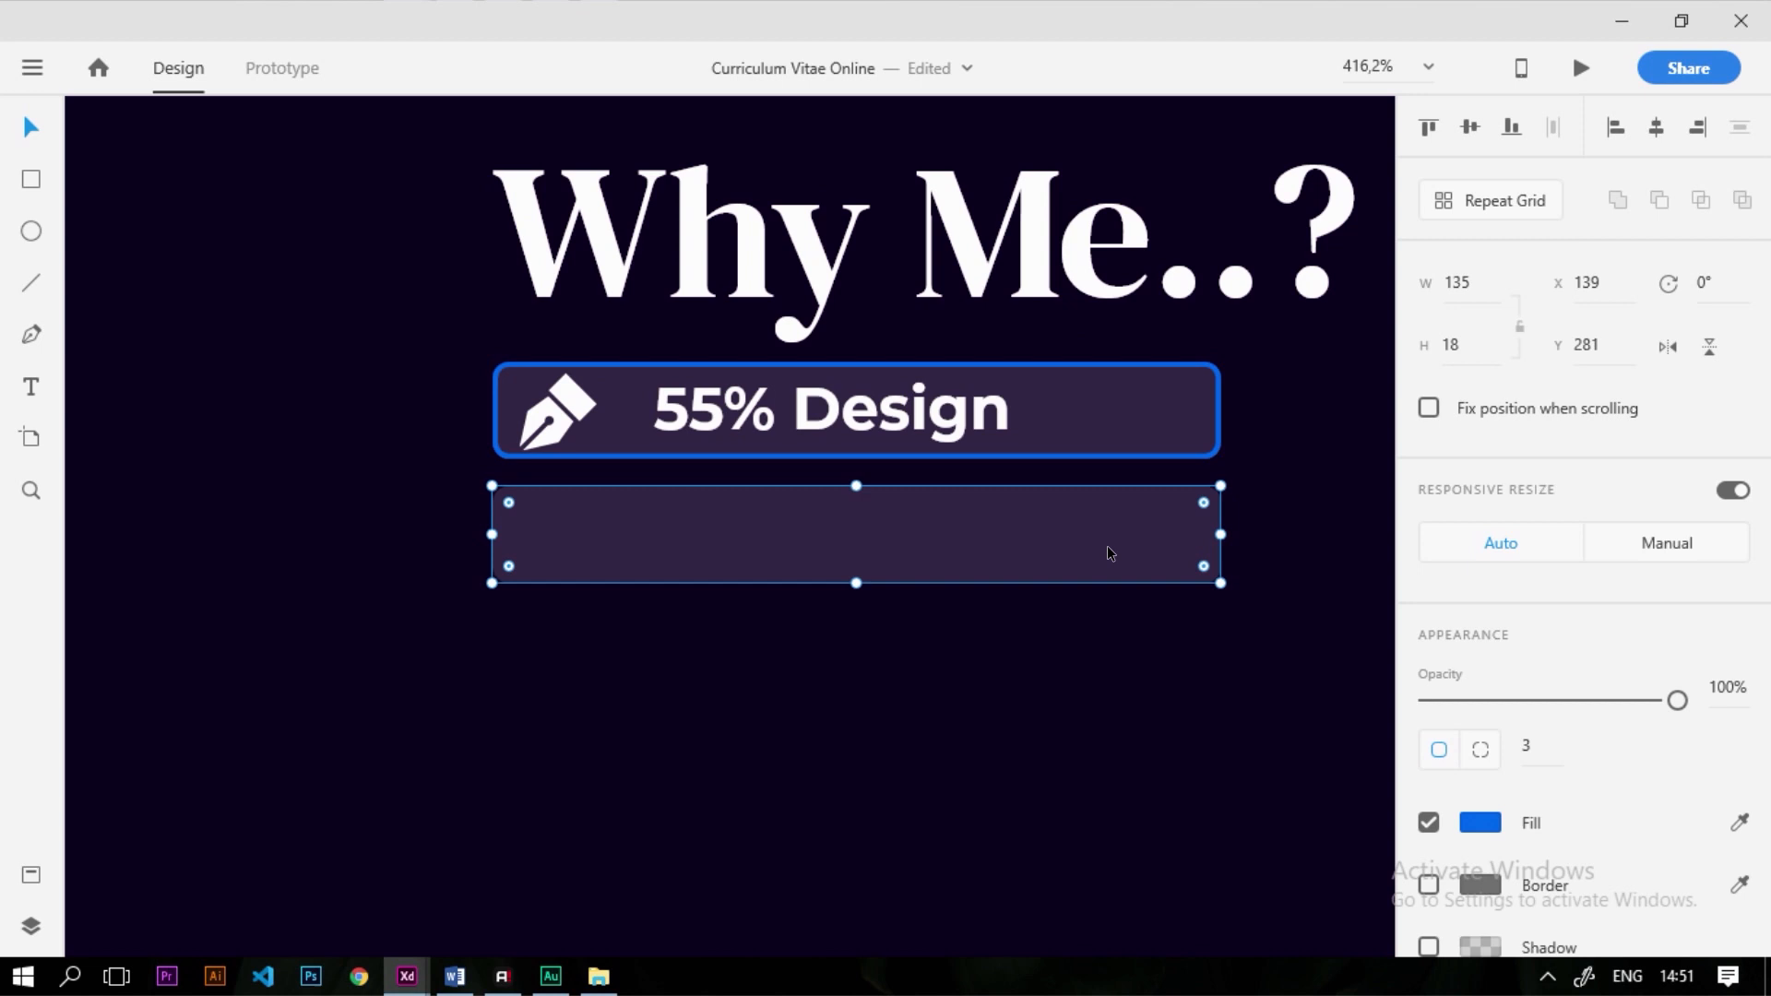
scroll(1587, 844, "down", 3)
scroll(1586, 844, "down", 1)
Give the blue bar an object blur of 3 and lay it over the 55% Design bar
left_click(1571, 664)
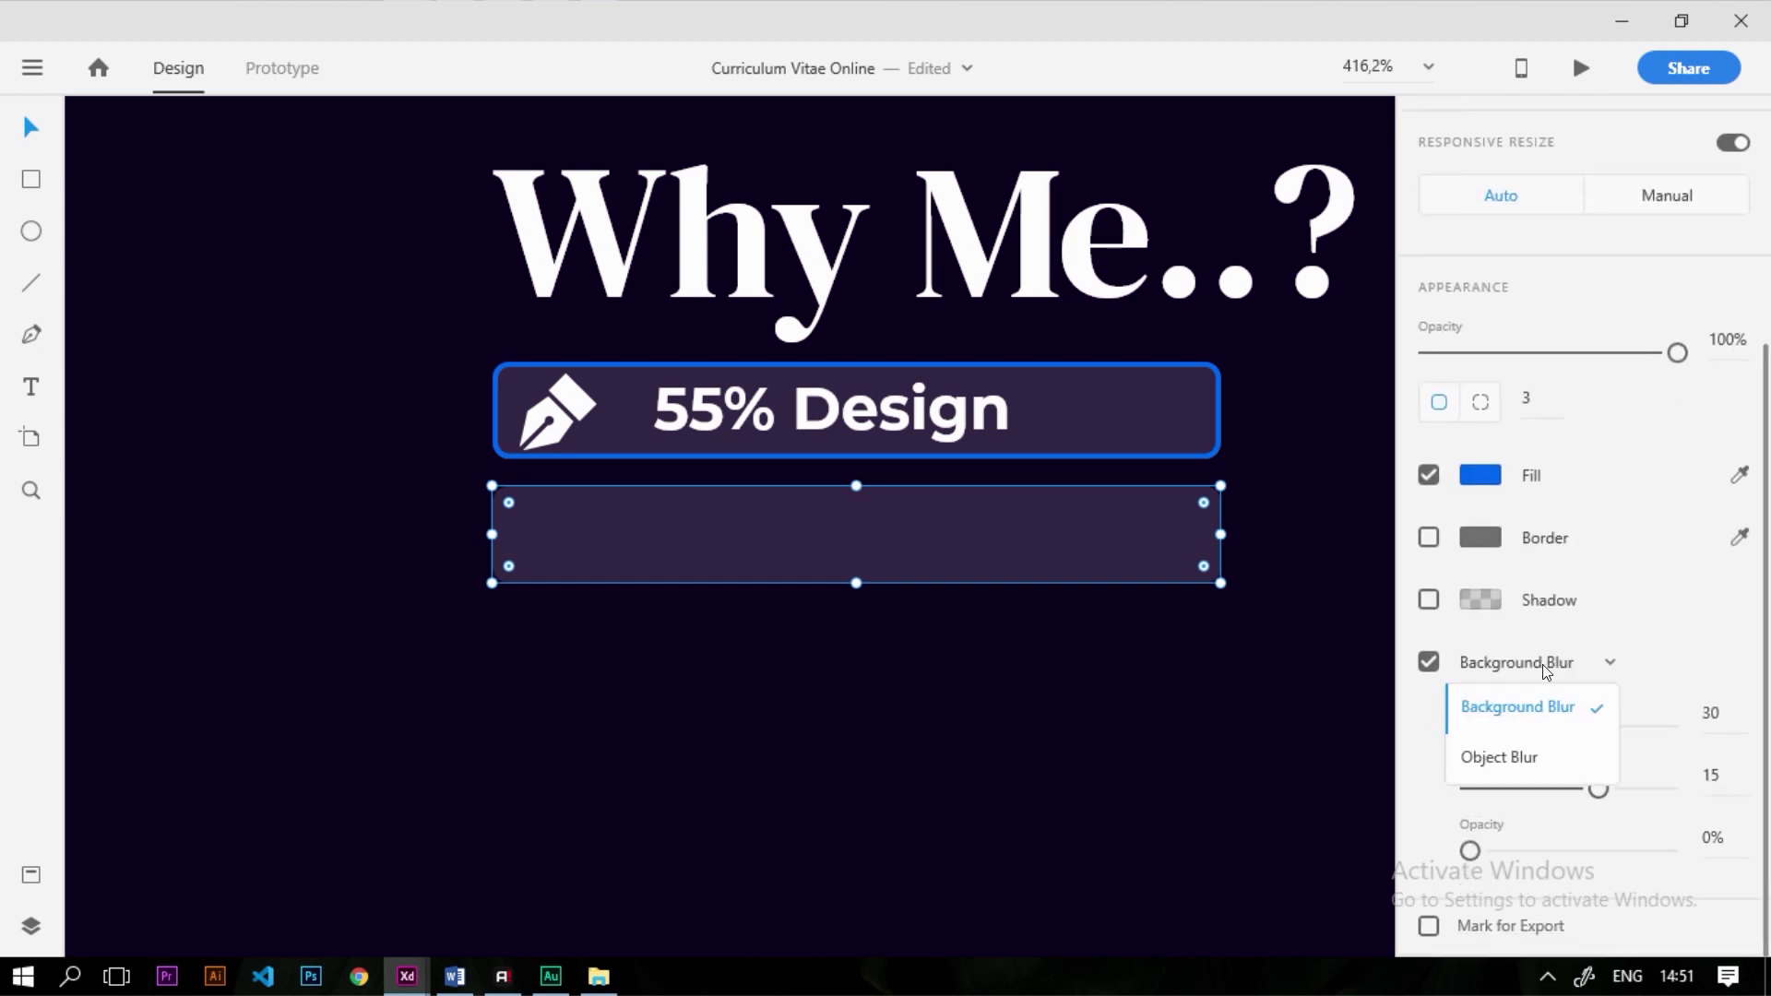
left_click(1526, 758)
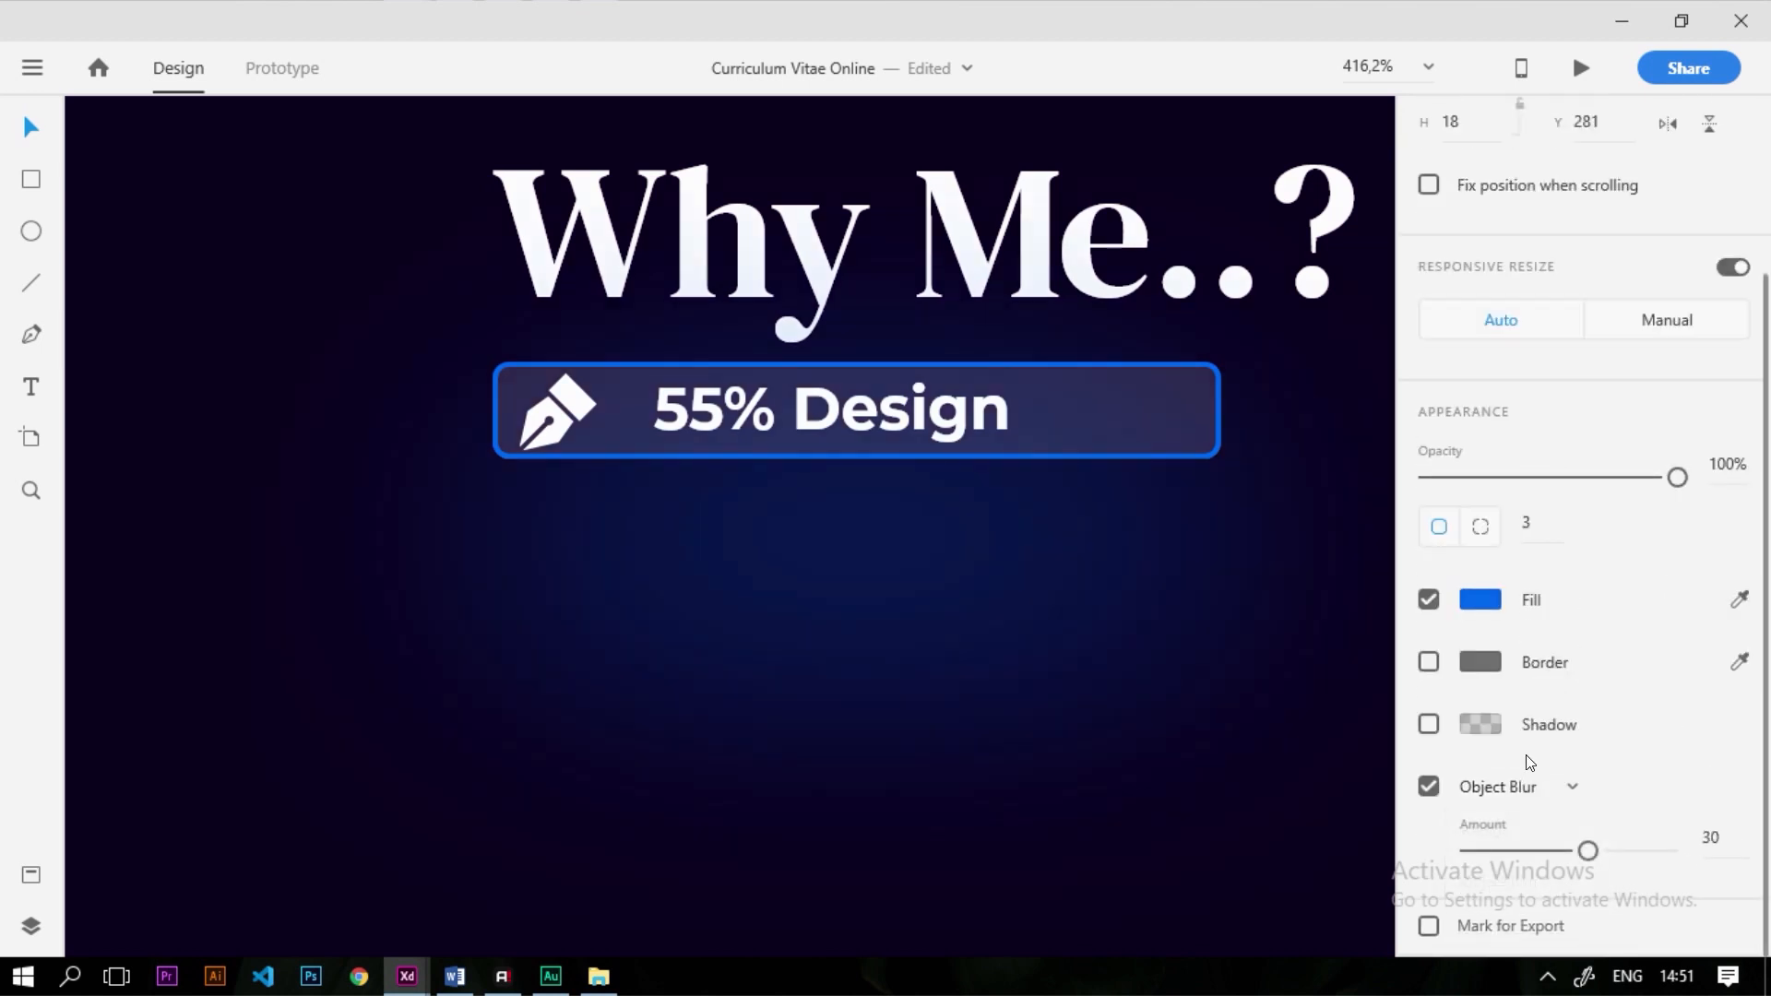
left_click_drag(1588, 850, 1482, 853)
left_click_drag(965, 566, 968, 439)
Shorten the blue fill to about 55% of the bar's width, then deselect it
scroll(634, 513, "down", 5)
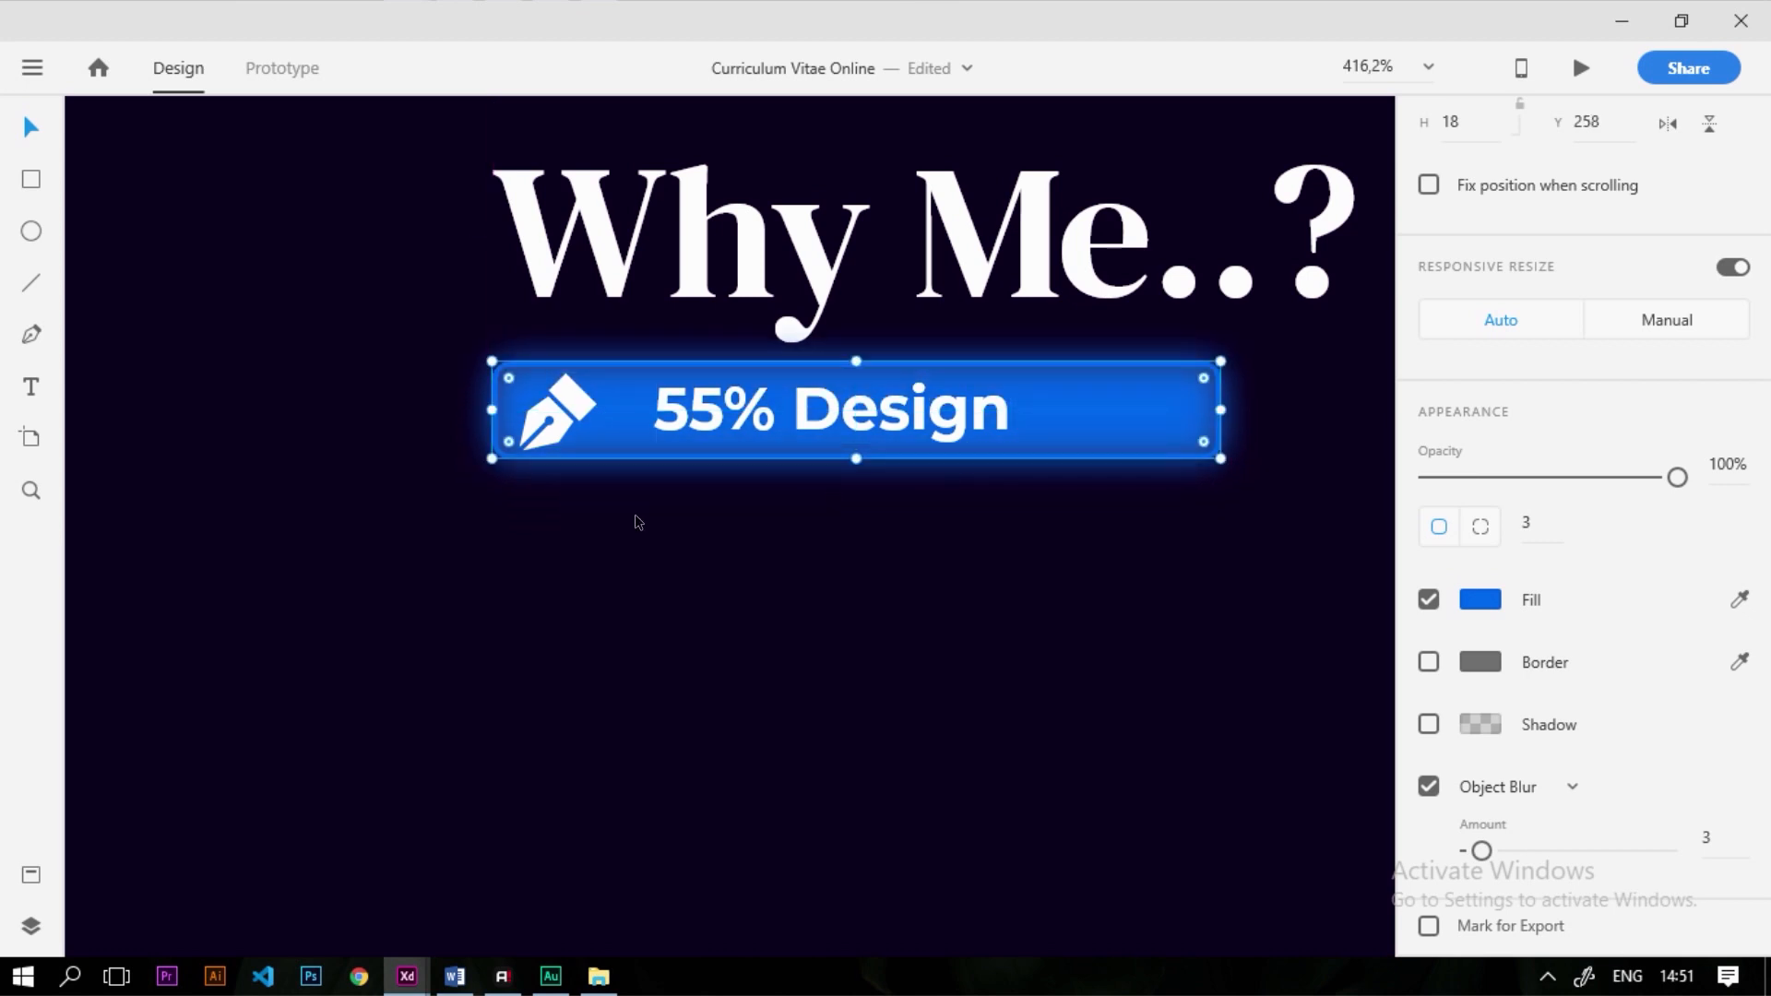
scroll(793, 485, "up", 5)
scroll(1210, 600, "down", 3)
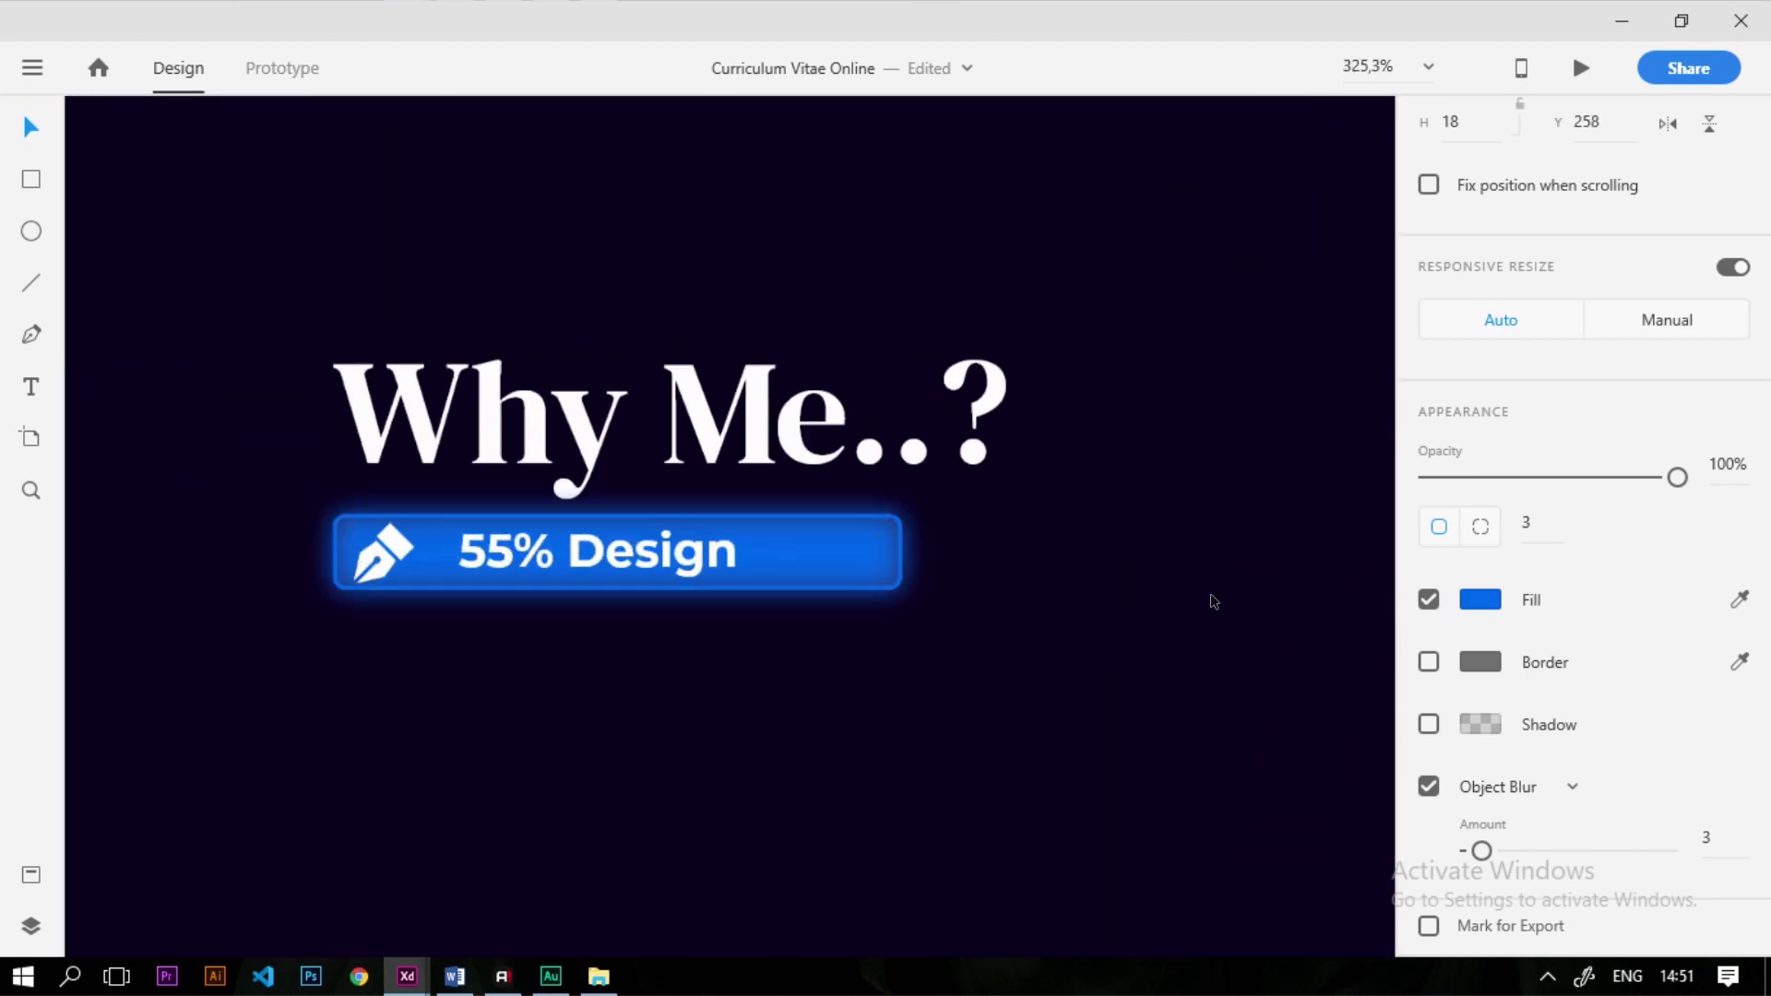
scroll(1099, 585, "up", 5)
left_click_drag(1148, 623, 839, 622)
scroll(953, 595, "down", 1)
scroll(950, 595, "down", 5)
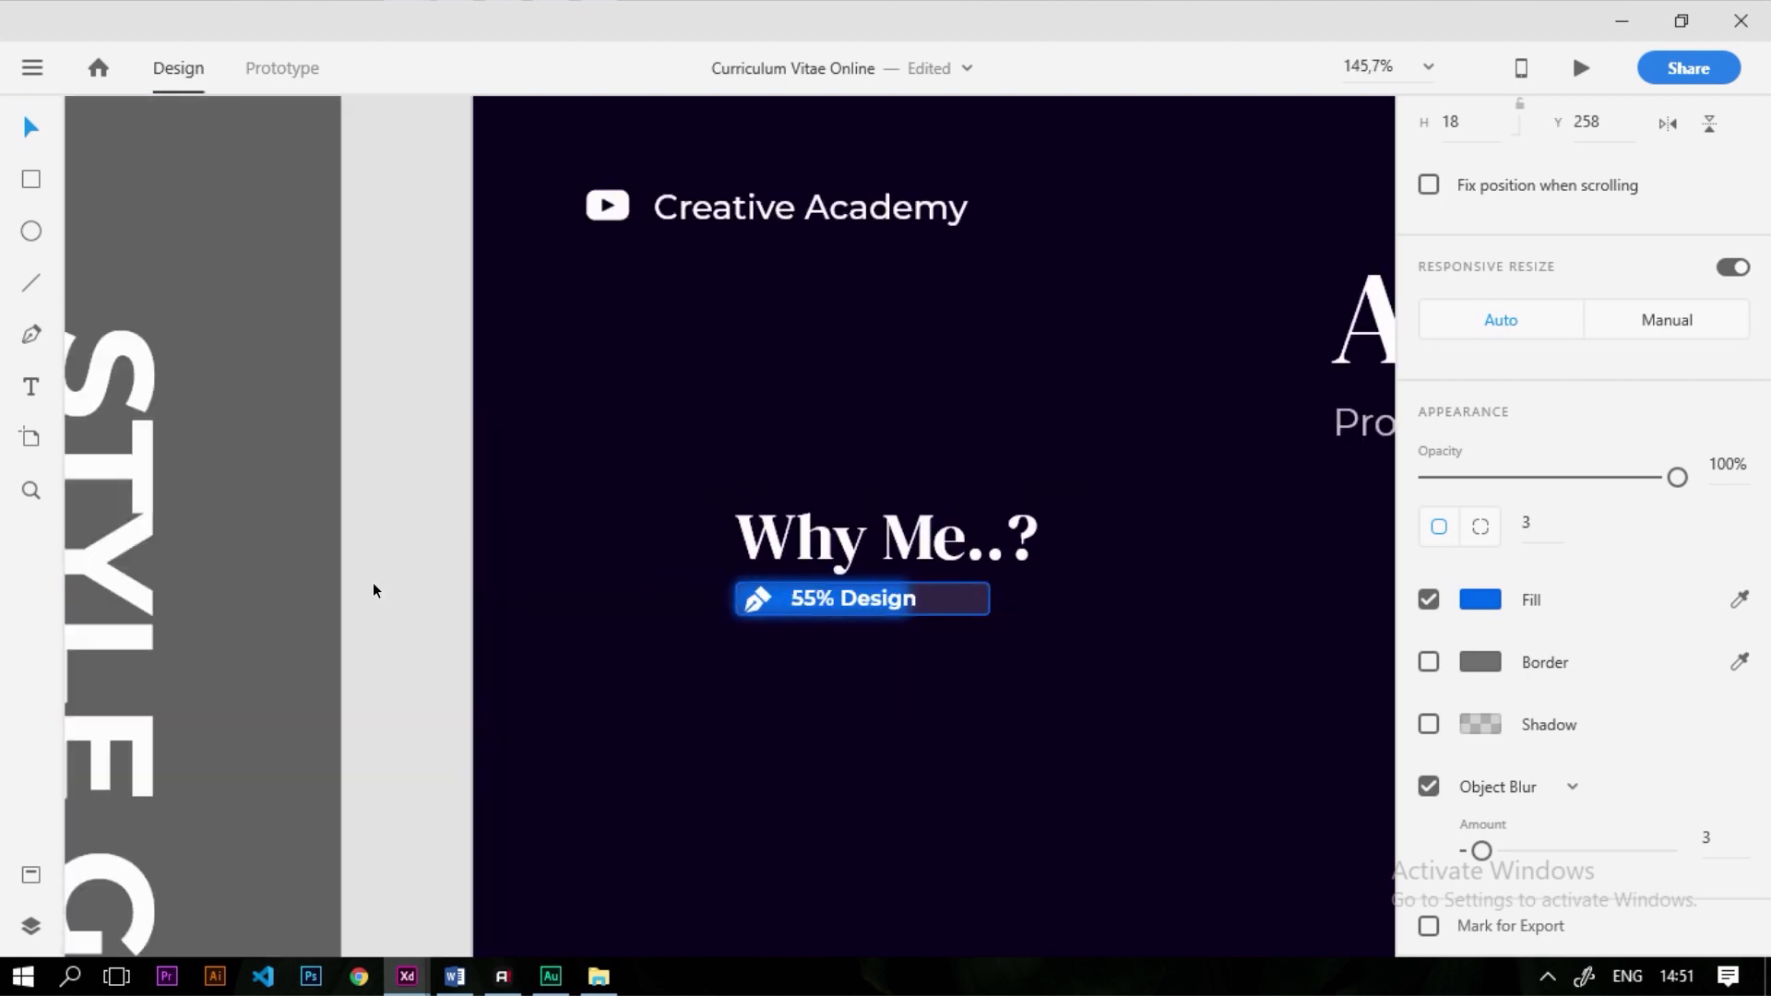
left_click(835, 637)
scroll(865, 623, "up", 4)
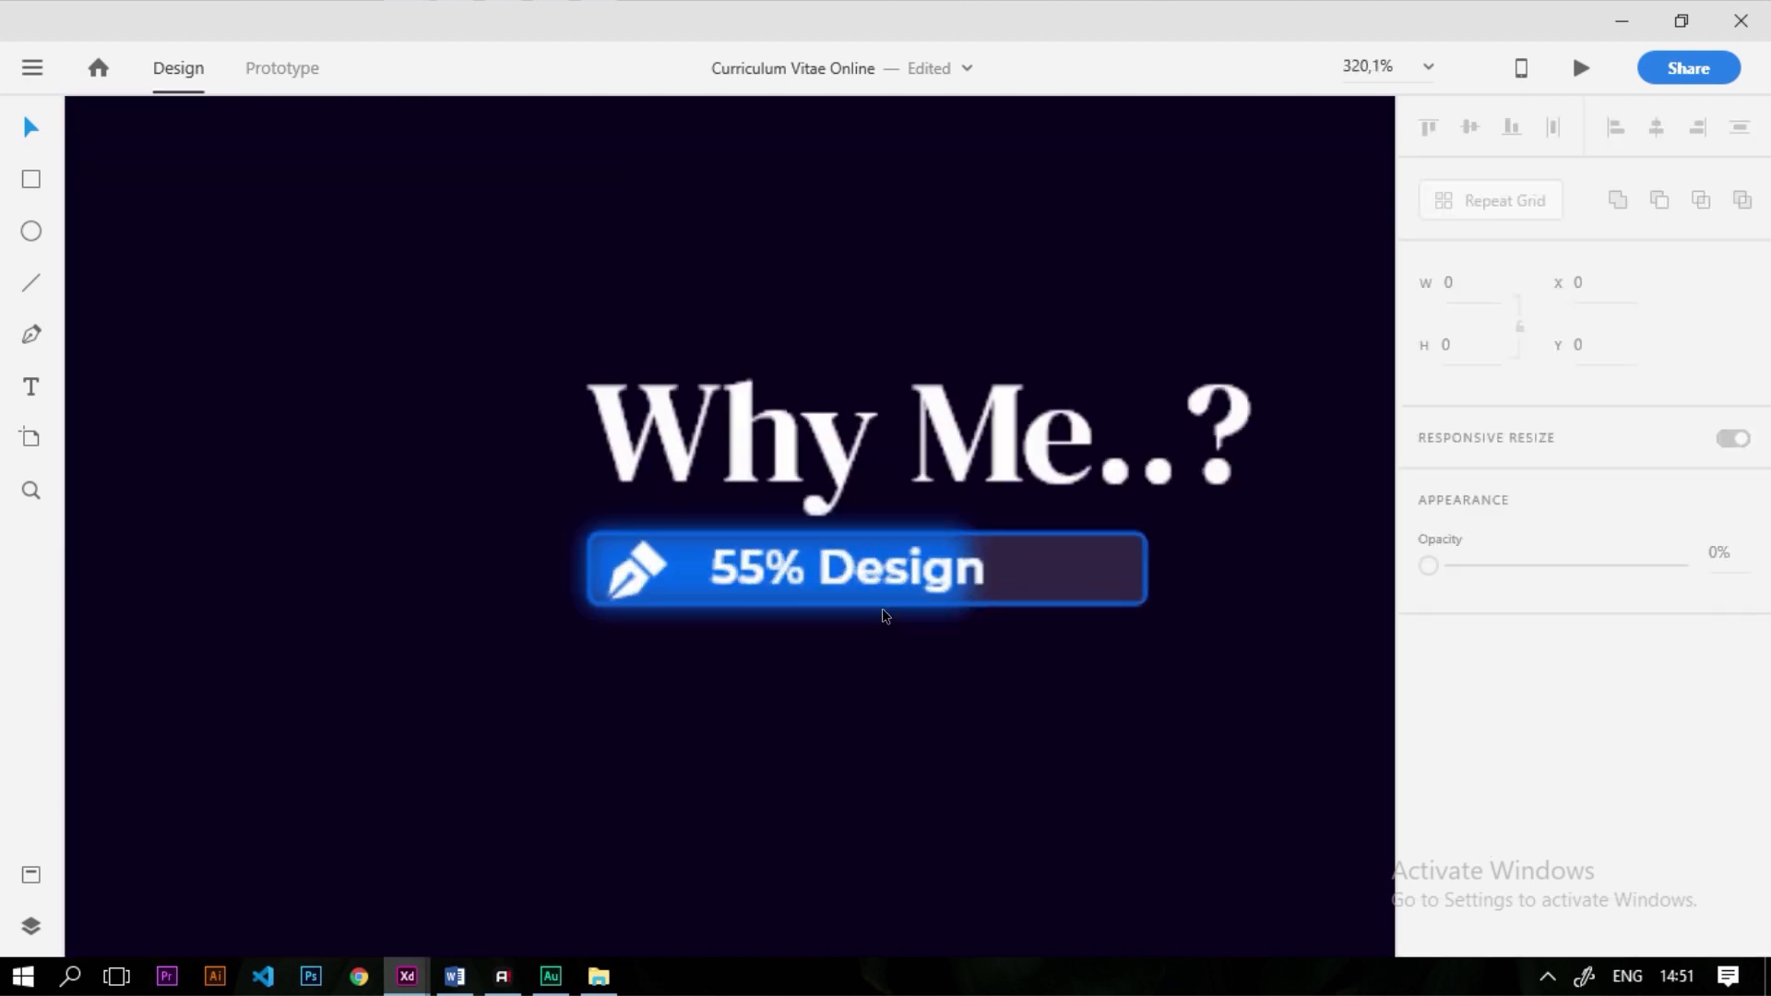
Duplicate the 55% Design bar to its right
scroll(908, 634, "down", 4)
scroll(515, 593, "up", 2)
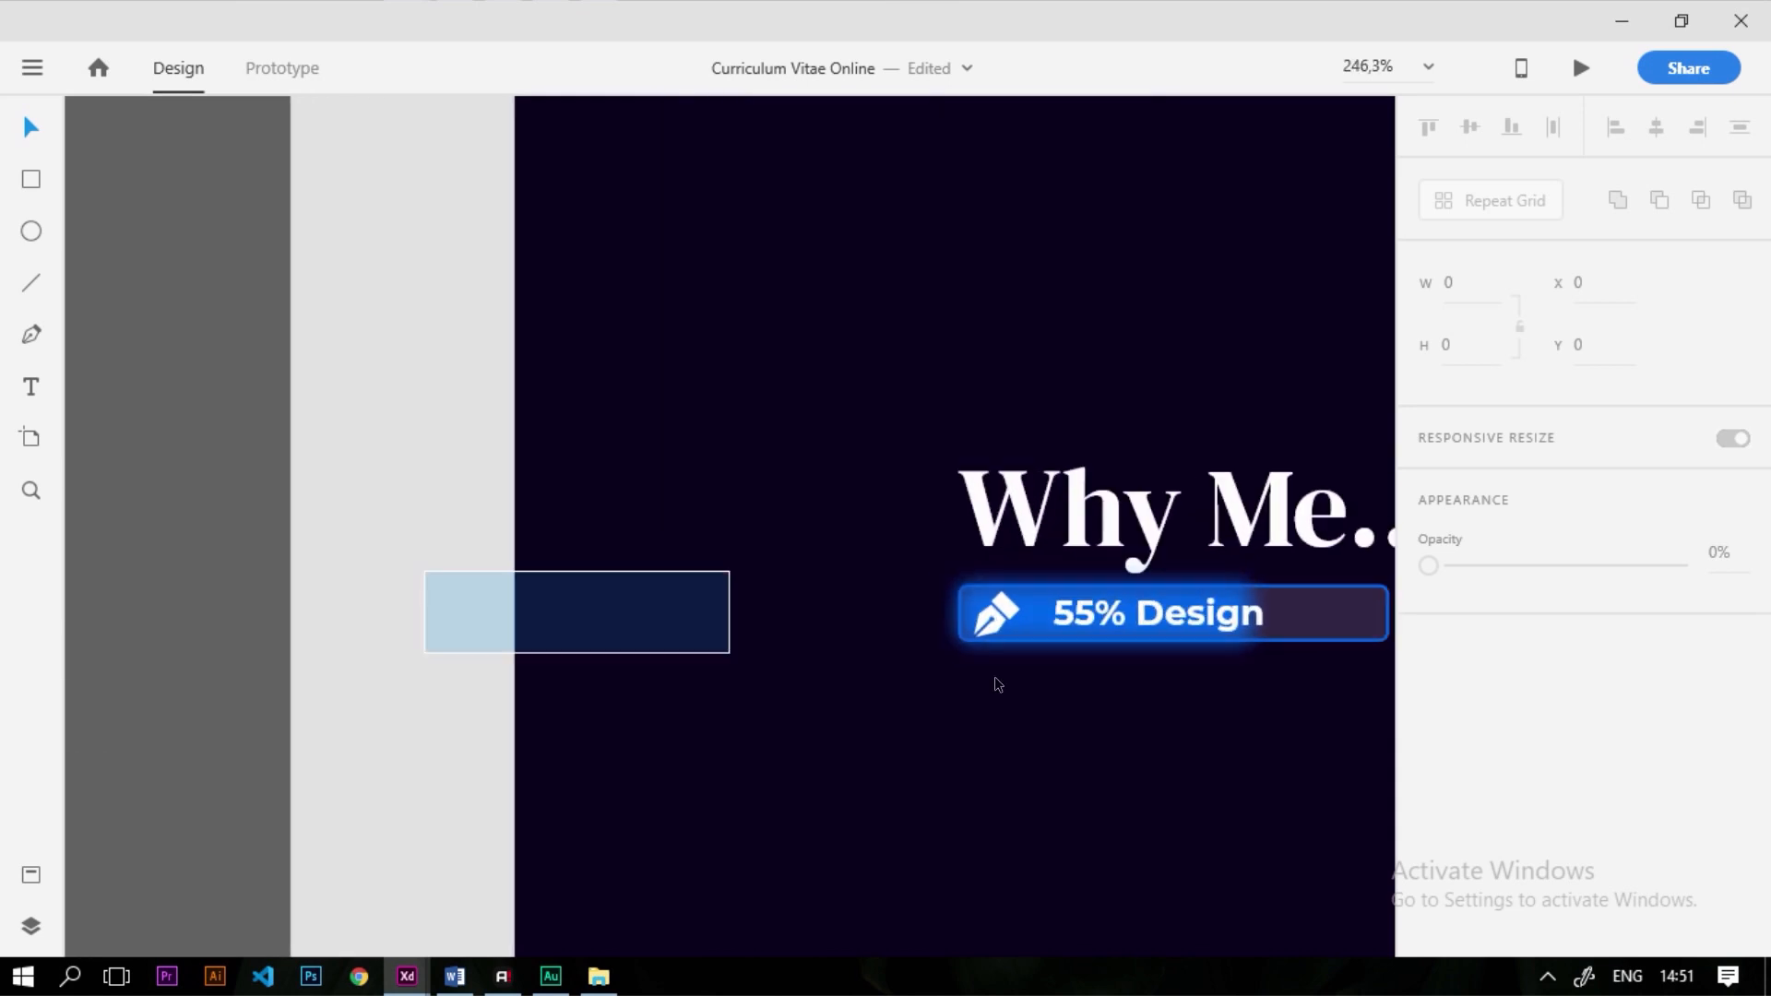
left_click_drag(427, 572, 1568, 729)
left_click_drag(427, 766, 1315, 596)
scroll(577, 687, "down", 1)
scroll(1172, 679, "up", 1)
scroll(710, 647, "down", 2)
scroll(681, 646, "up", 1)
left_click_drag(681, 646, 1049, 679)
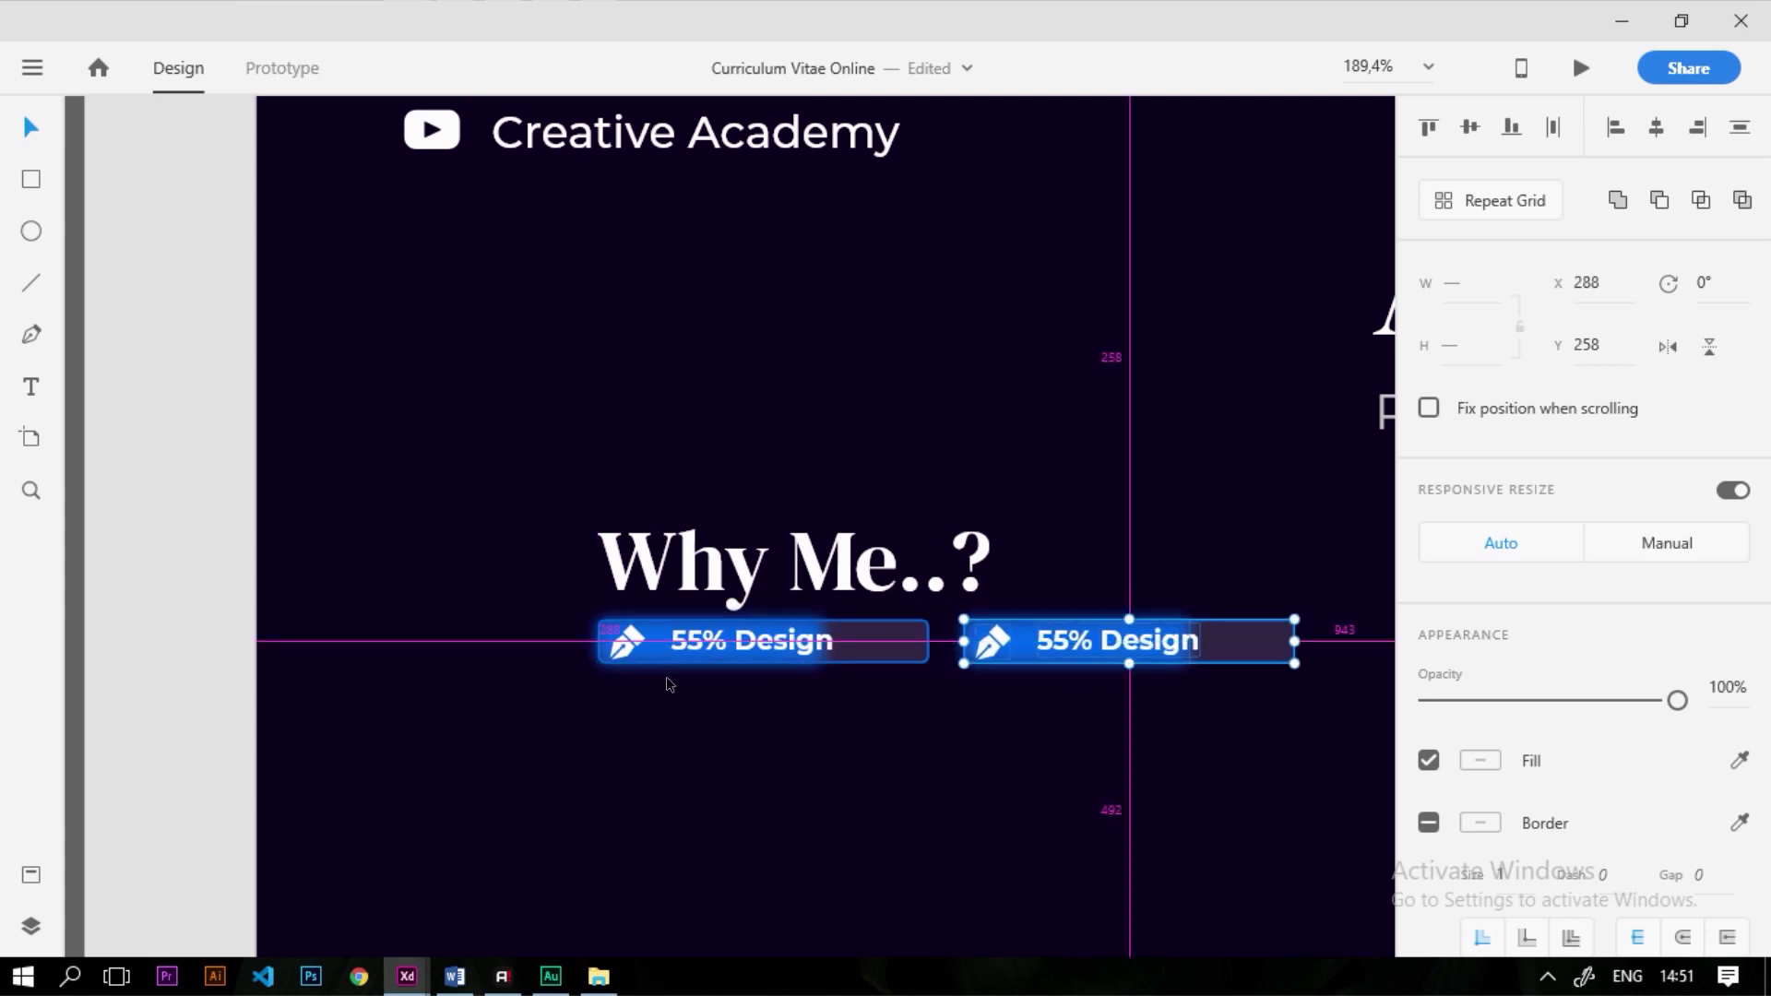
Relabel the copied bar '45% Development' and centre the label in the bar
scroll(1033, 701, "down", 1)
scroll(1032, 703, "up", 3)
double_click(780, 581)
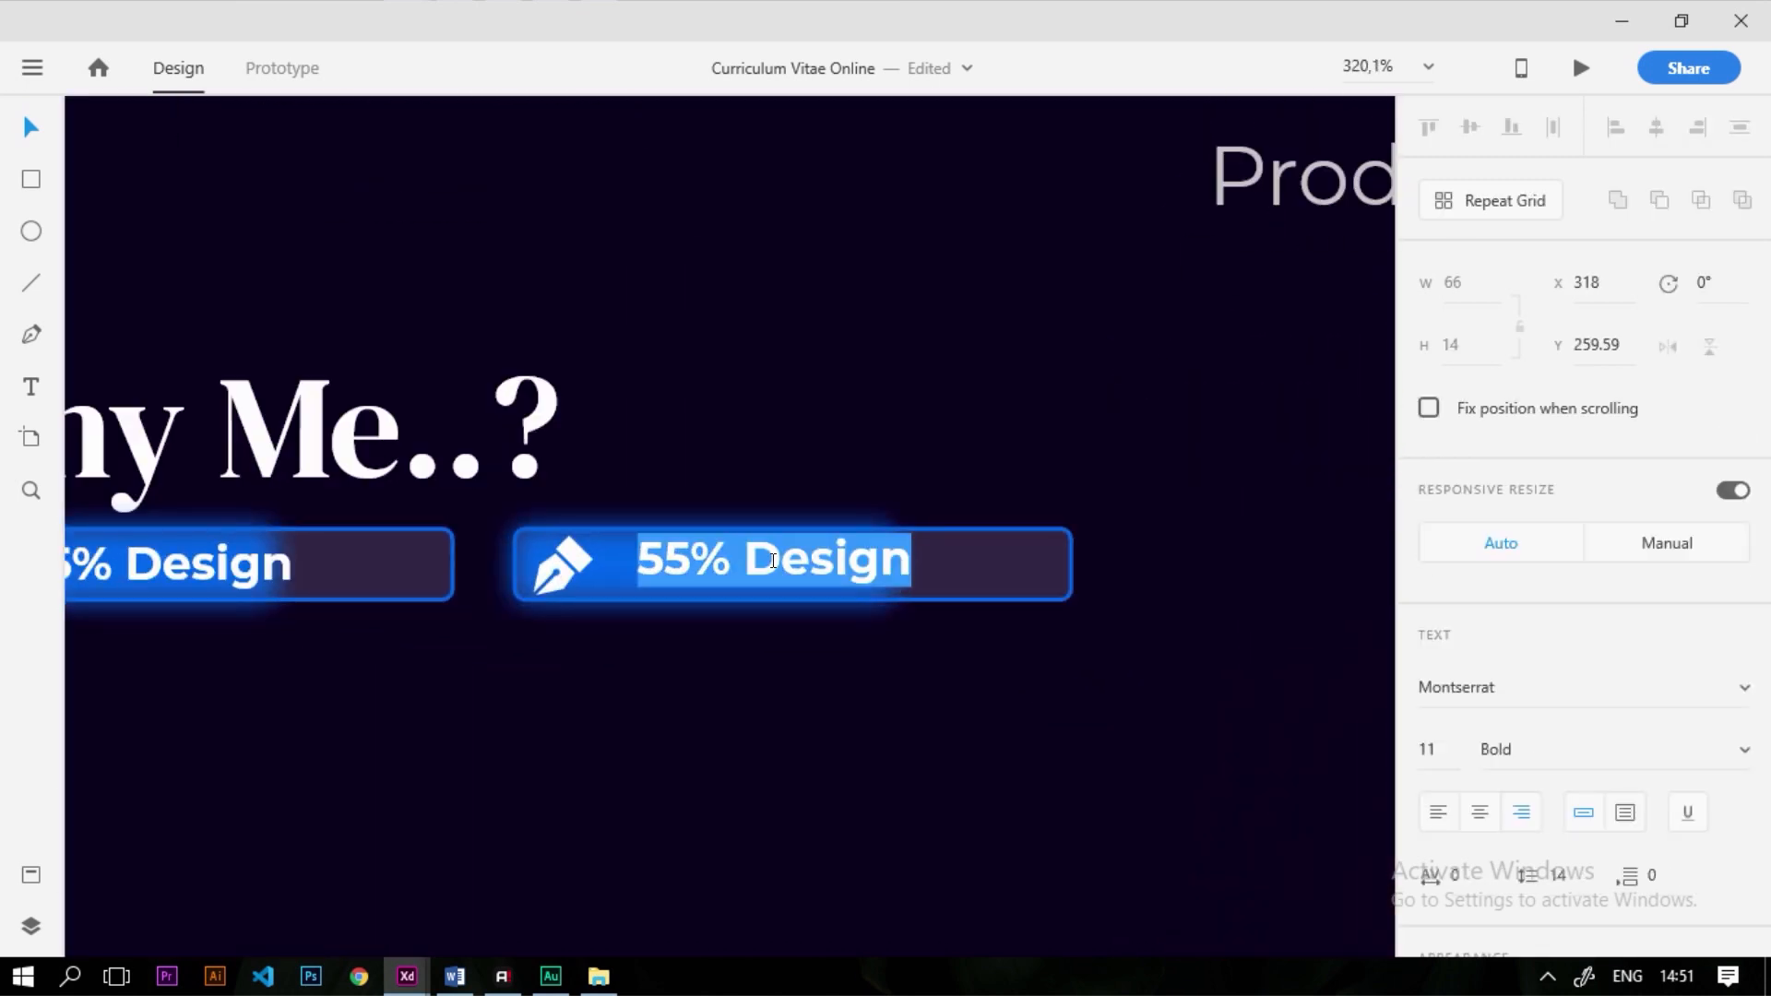
left_click_drag(745, 565, 1037, 627)
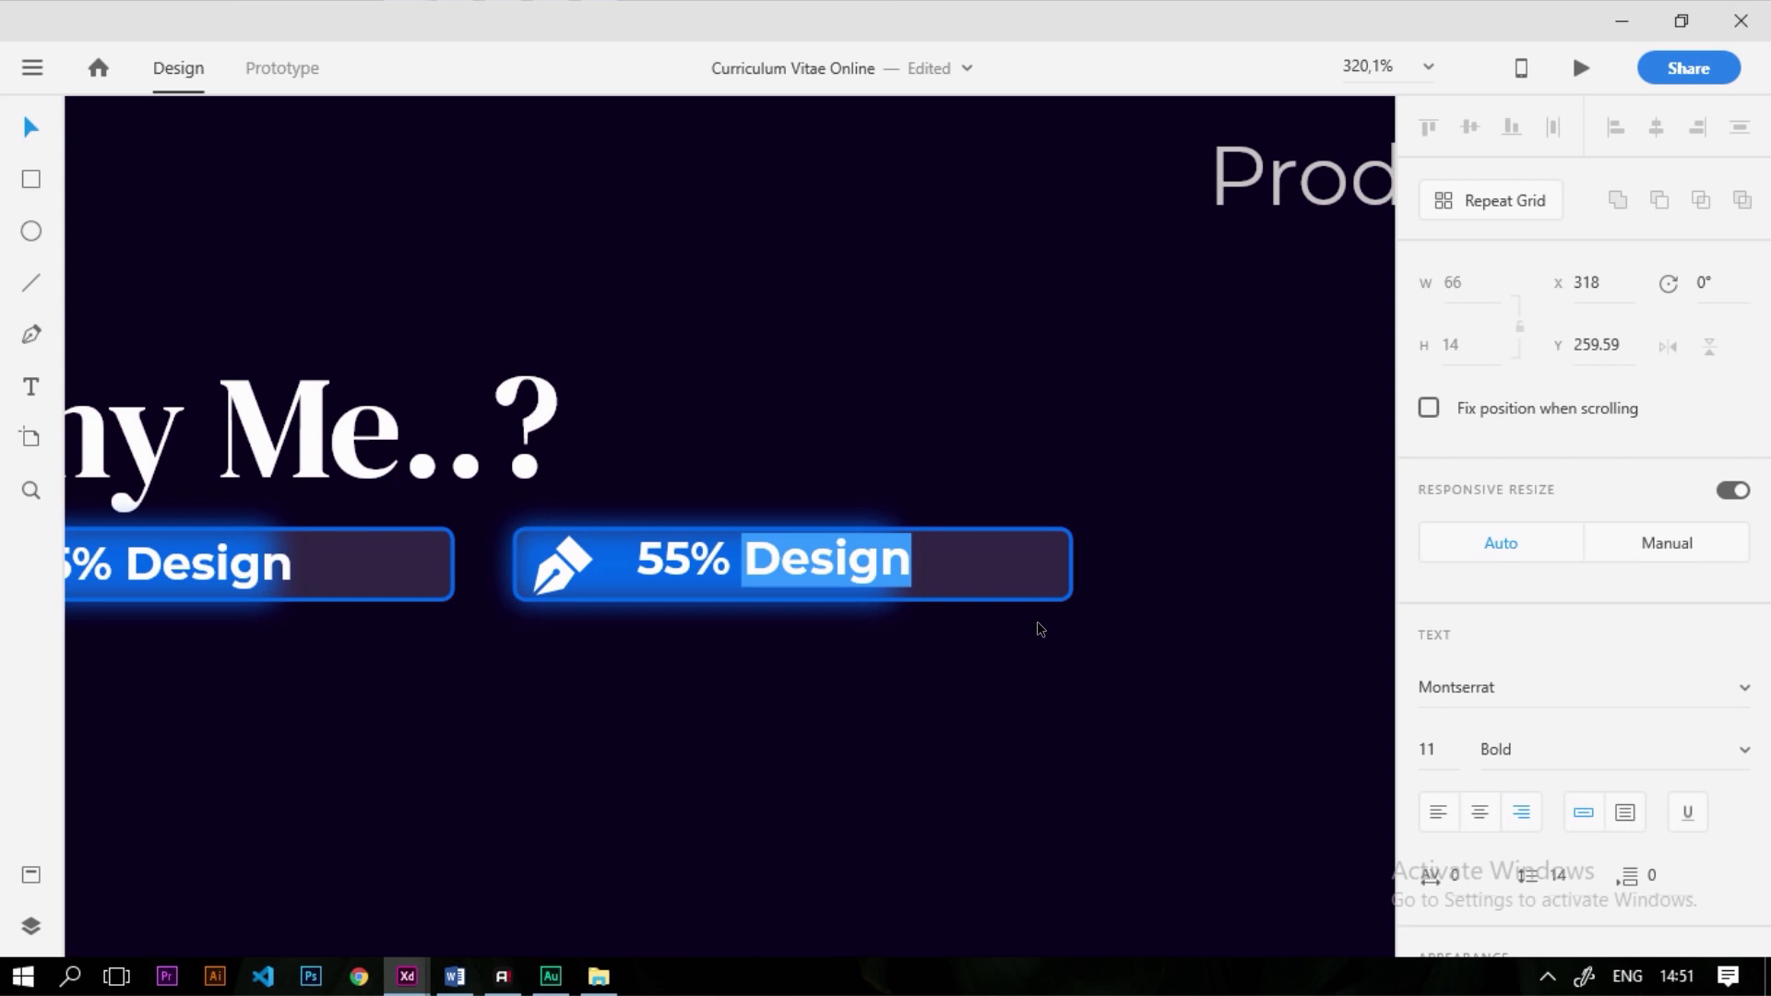
type("Development")
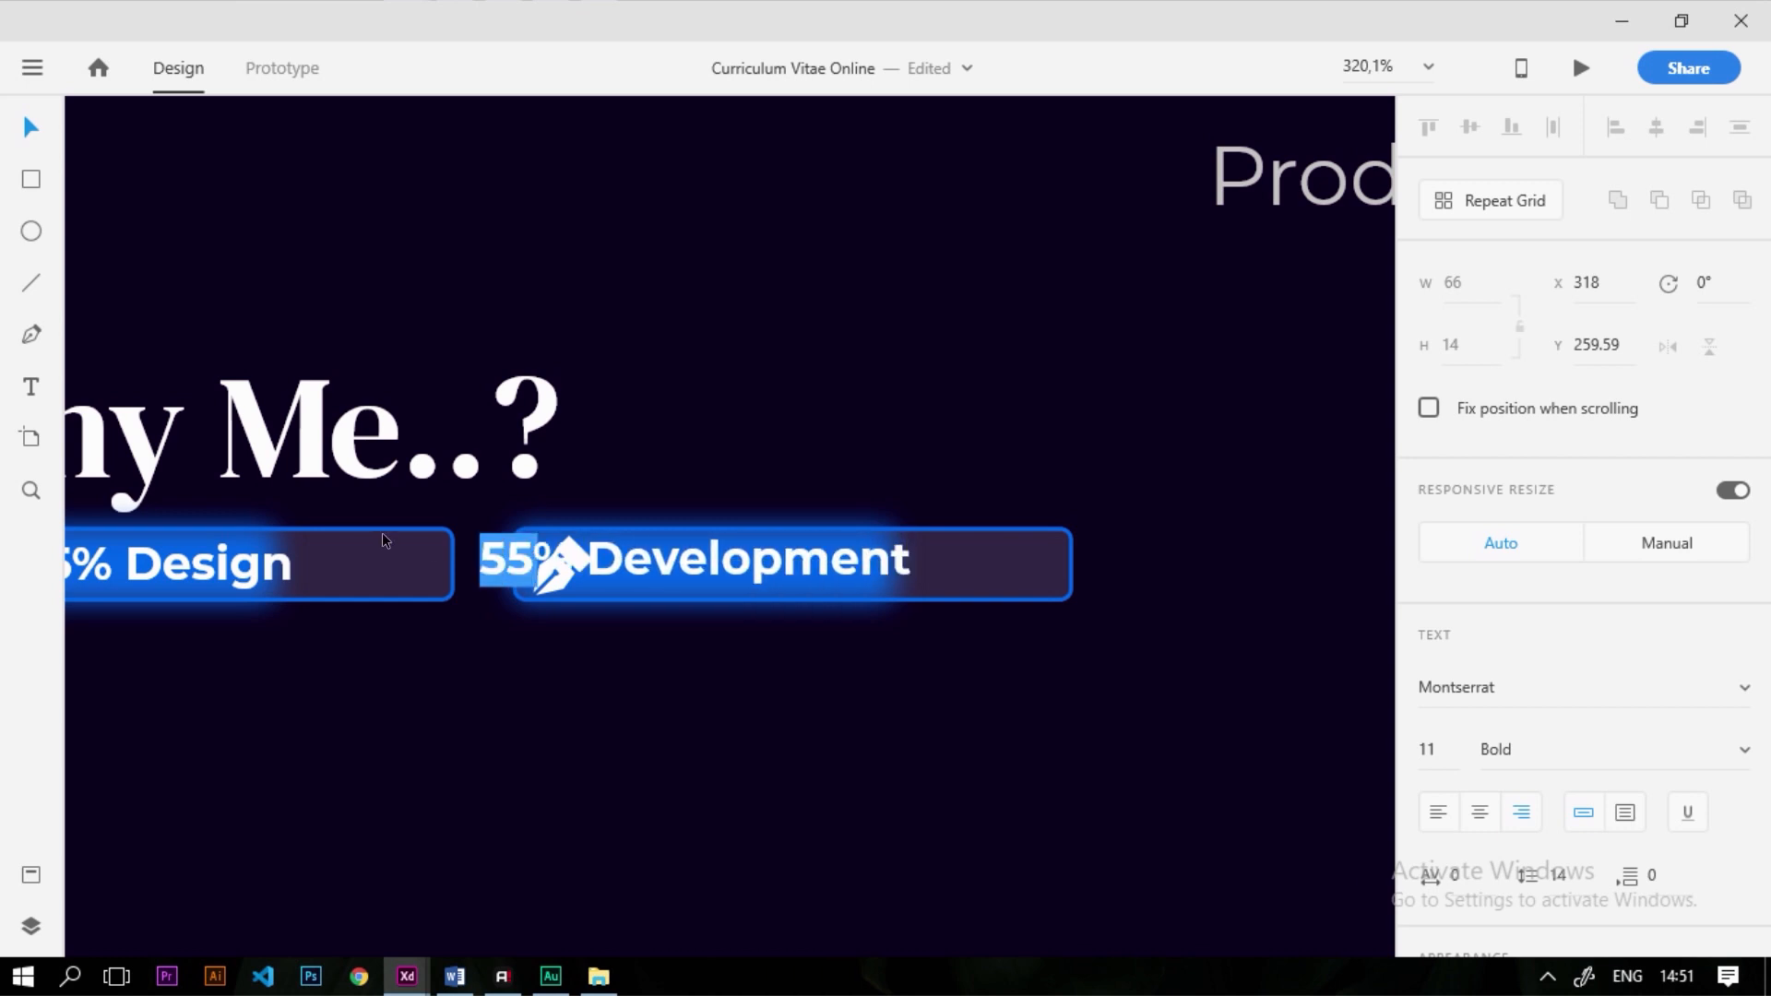
type("4")
key("Escape")
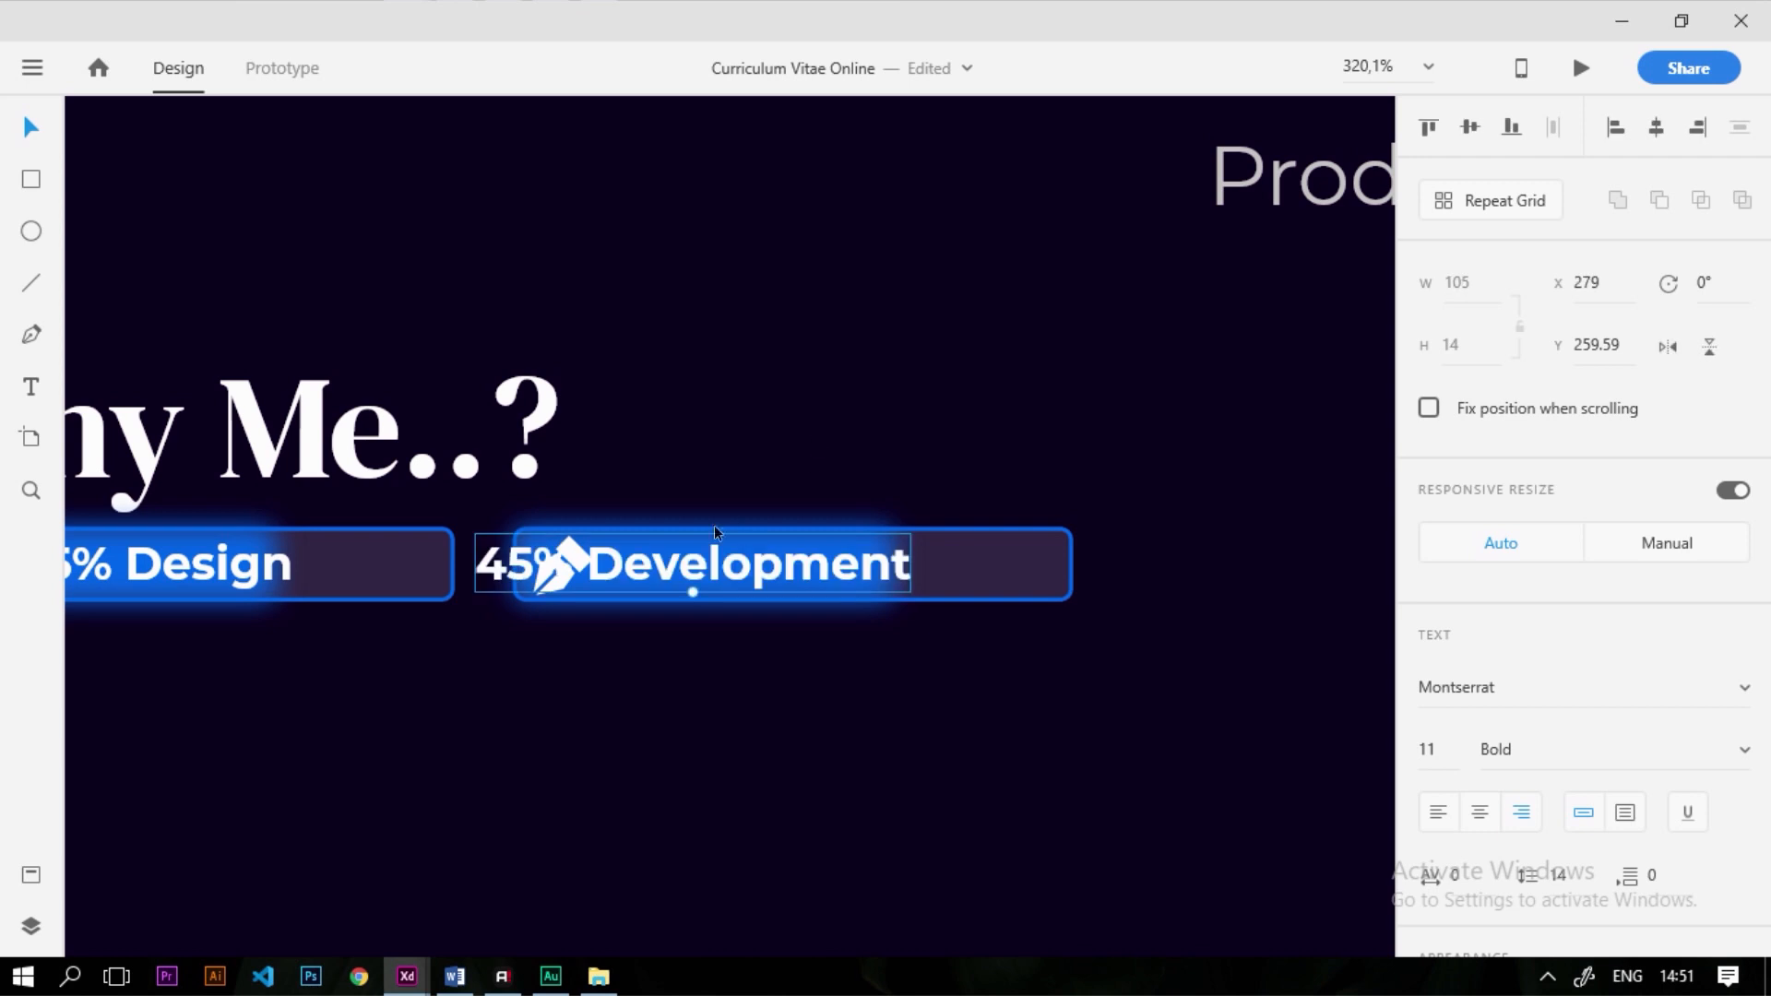
left_click_drag(675, 572, 799, 588)
left_click(804, 639)
Shorten the new bar's blue fill to match 45%
left_click(808, 598)
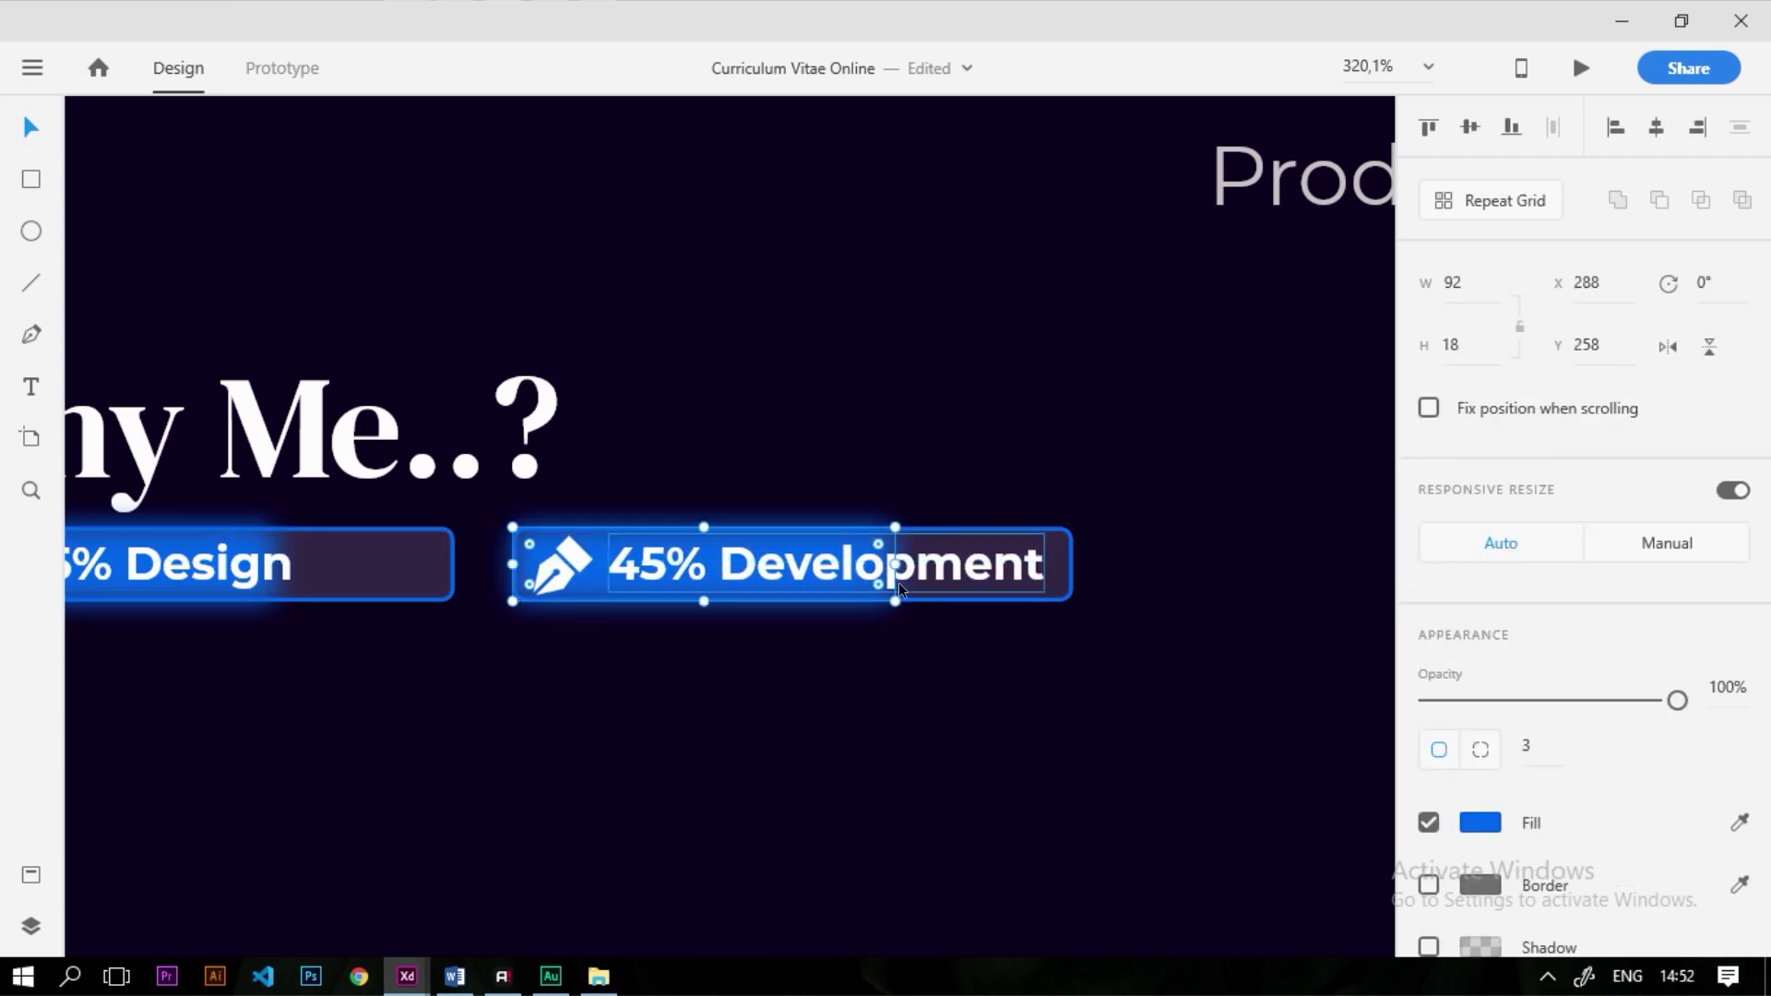
mouse_move(880, 560)
left_mouse_down()
mouse_move(1061, 572)
mouse_move(858, 584)
left_mouse_up()
key("Escape")
scroll(657, 588, "down", 5)
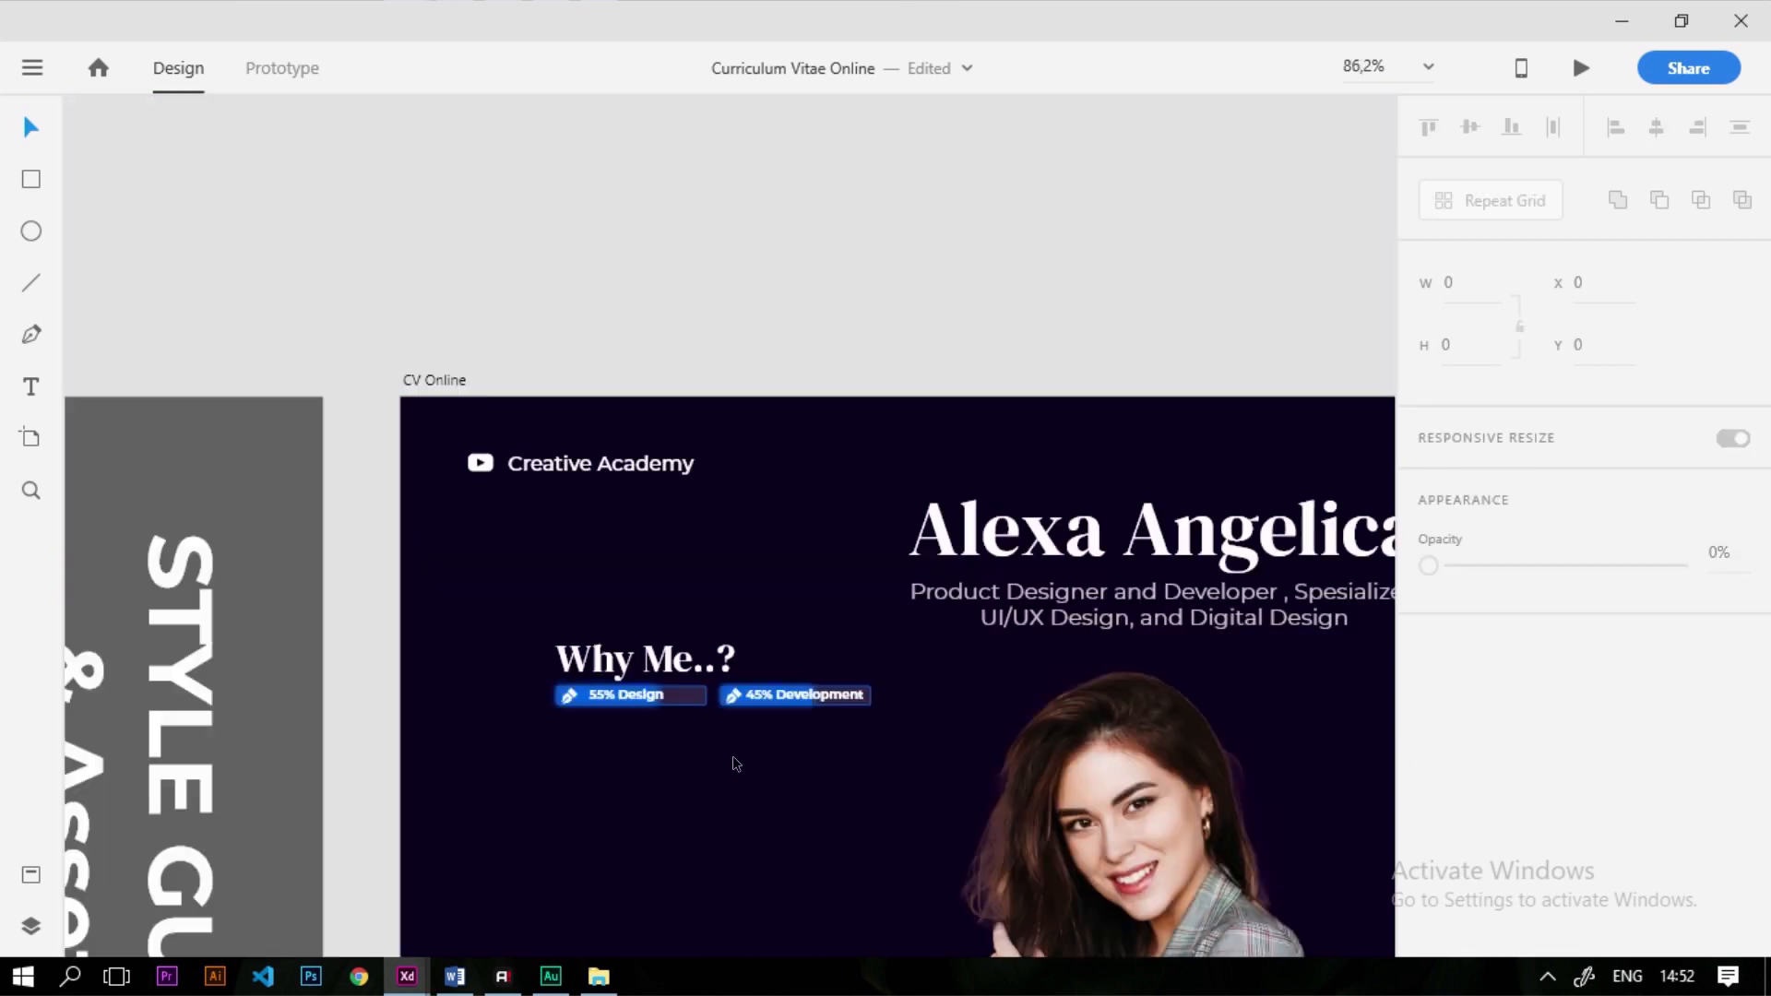
Draw a rectangle below the skill bars and show the artboard's layout grid
scroll(705, 750, "up", 3)
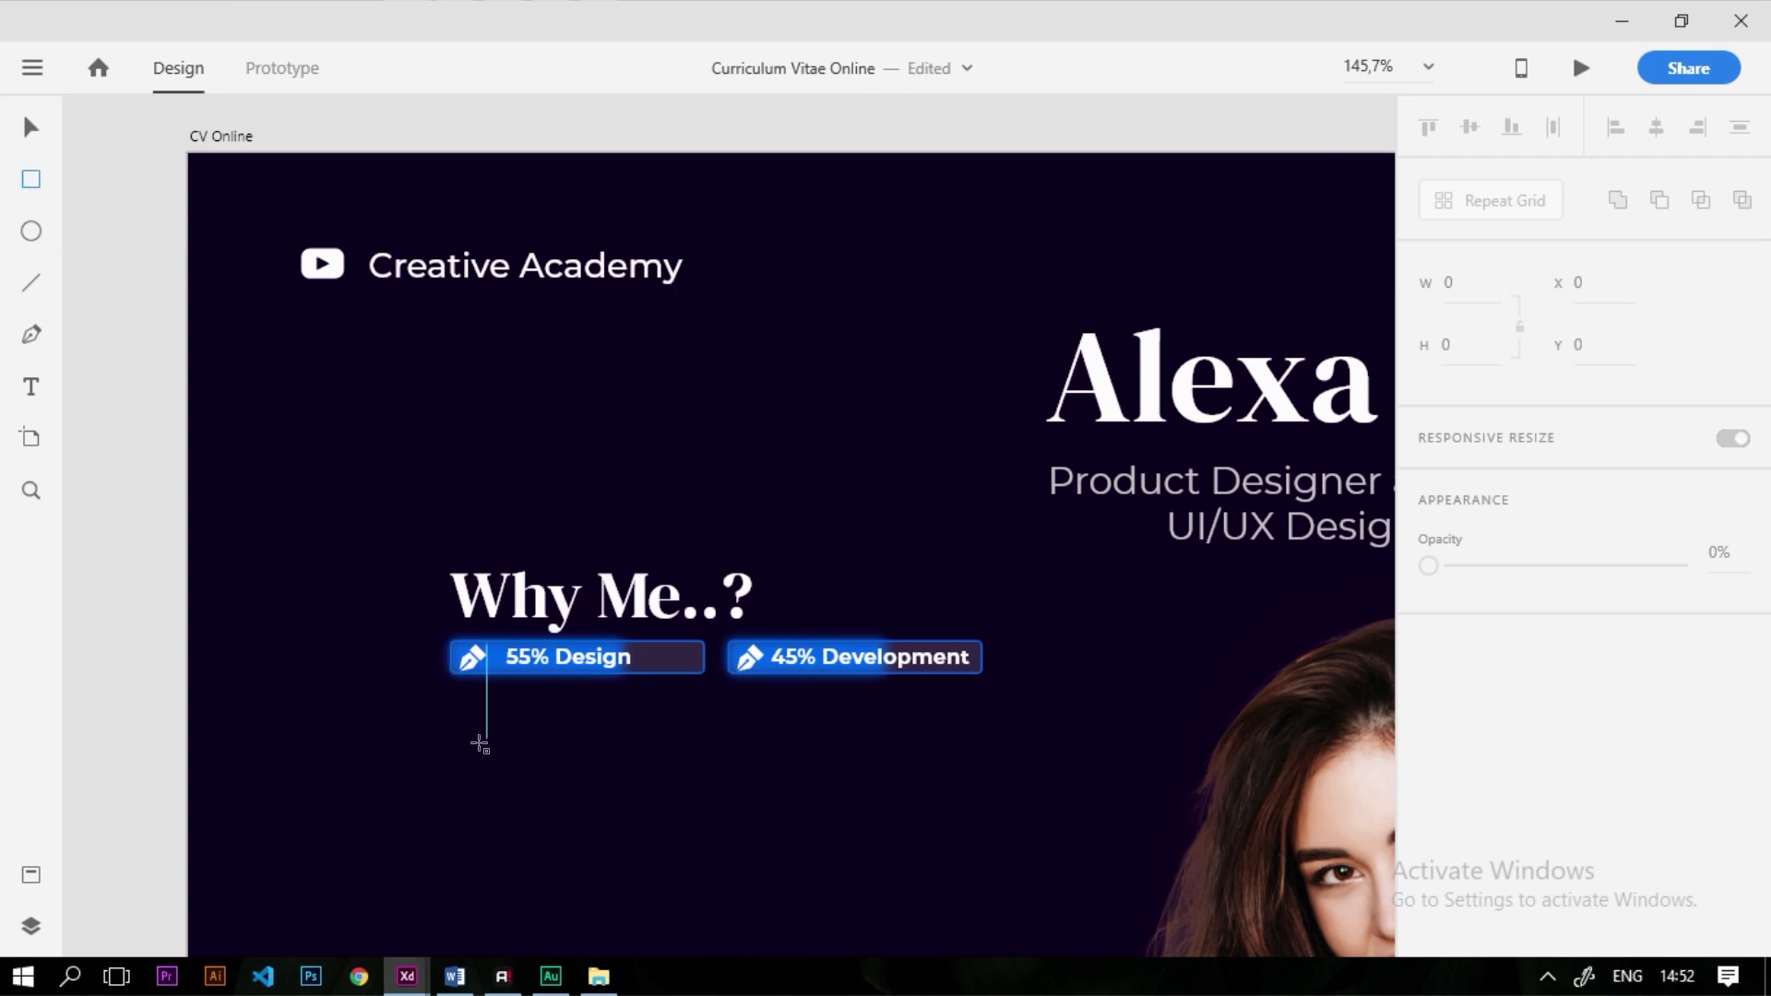
mouse_move(447, 728)
left_mouse_down()
mouse_move(1059, 913)
mouse_move(997, 921)
left_mouse_up()
left_click(239, 134)
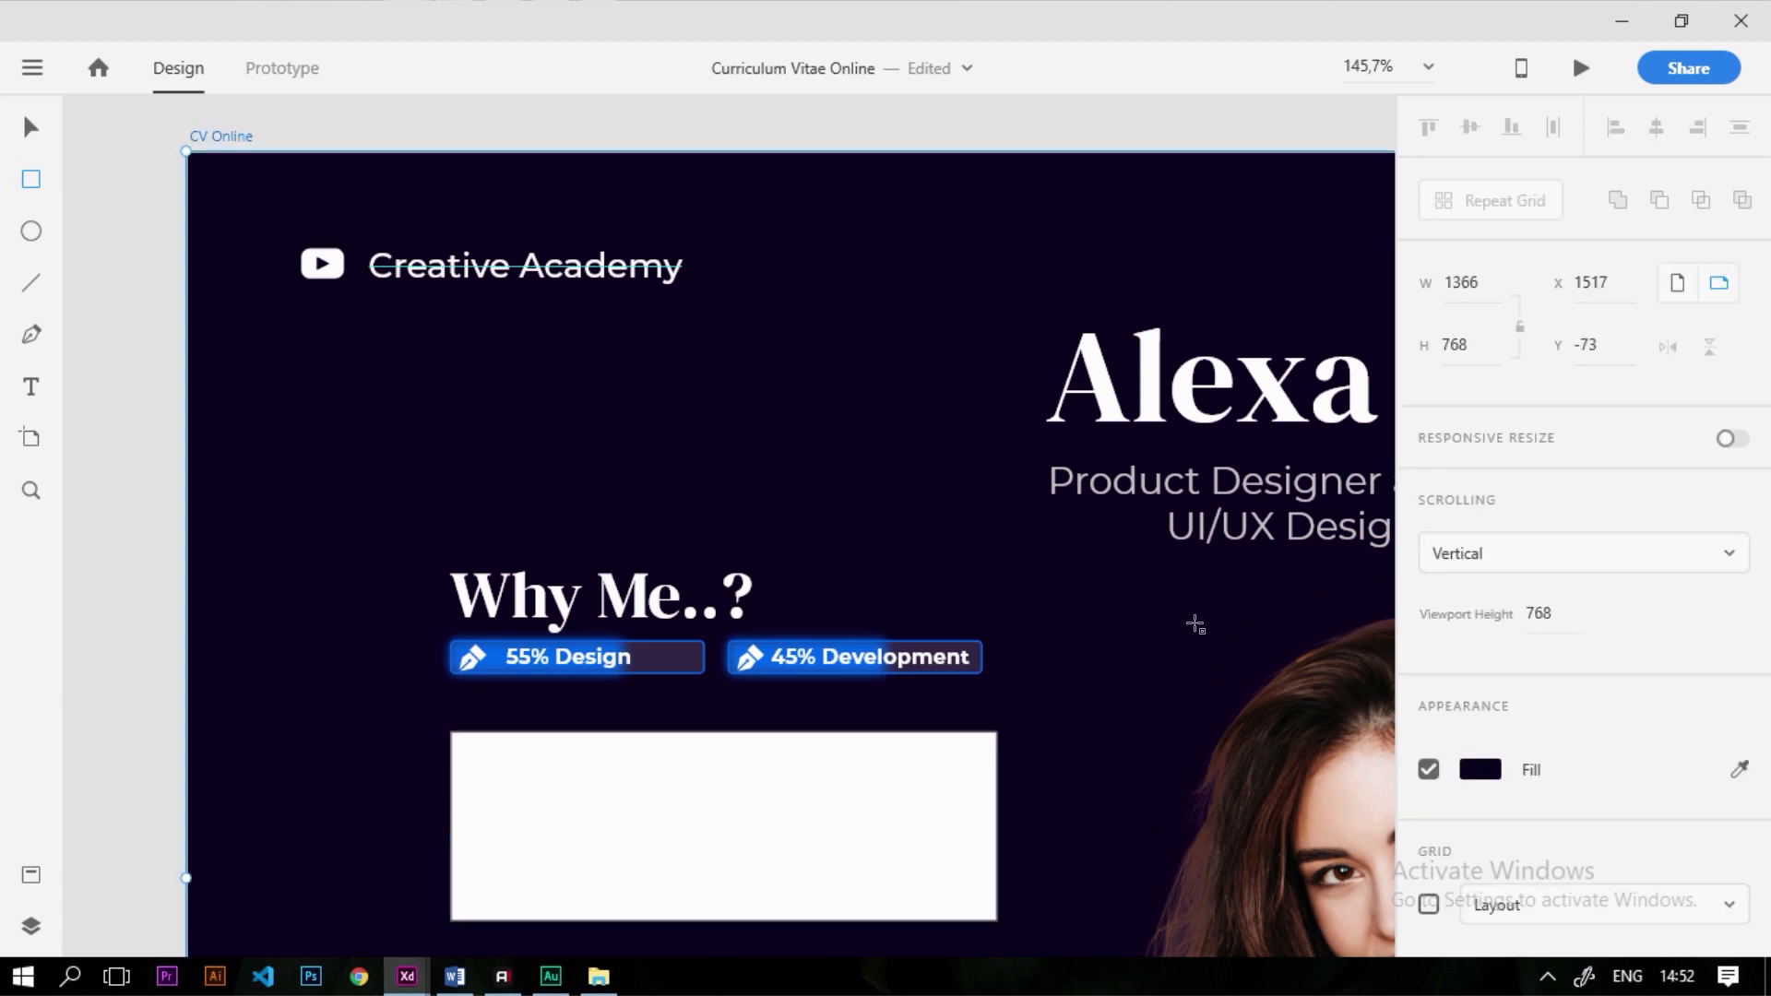
scroll(1194, 621, "down", 1)
left_click(1426, 893)
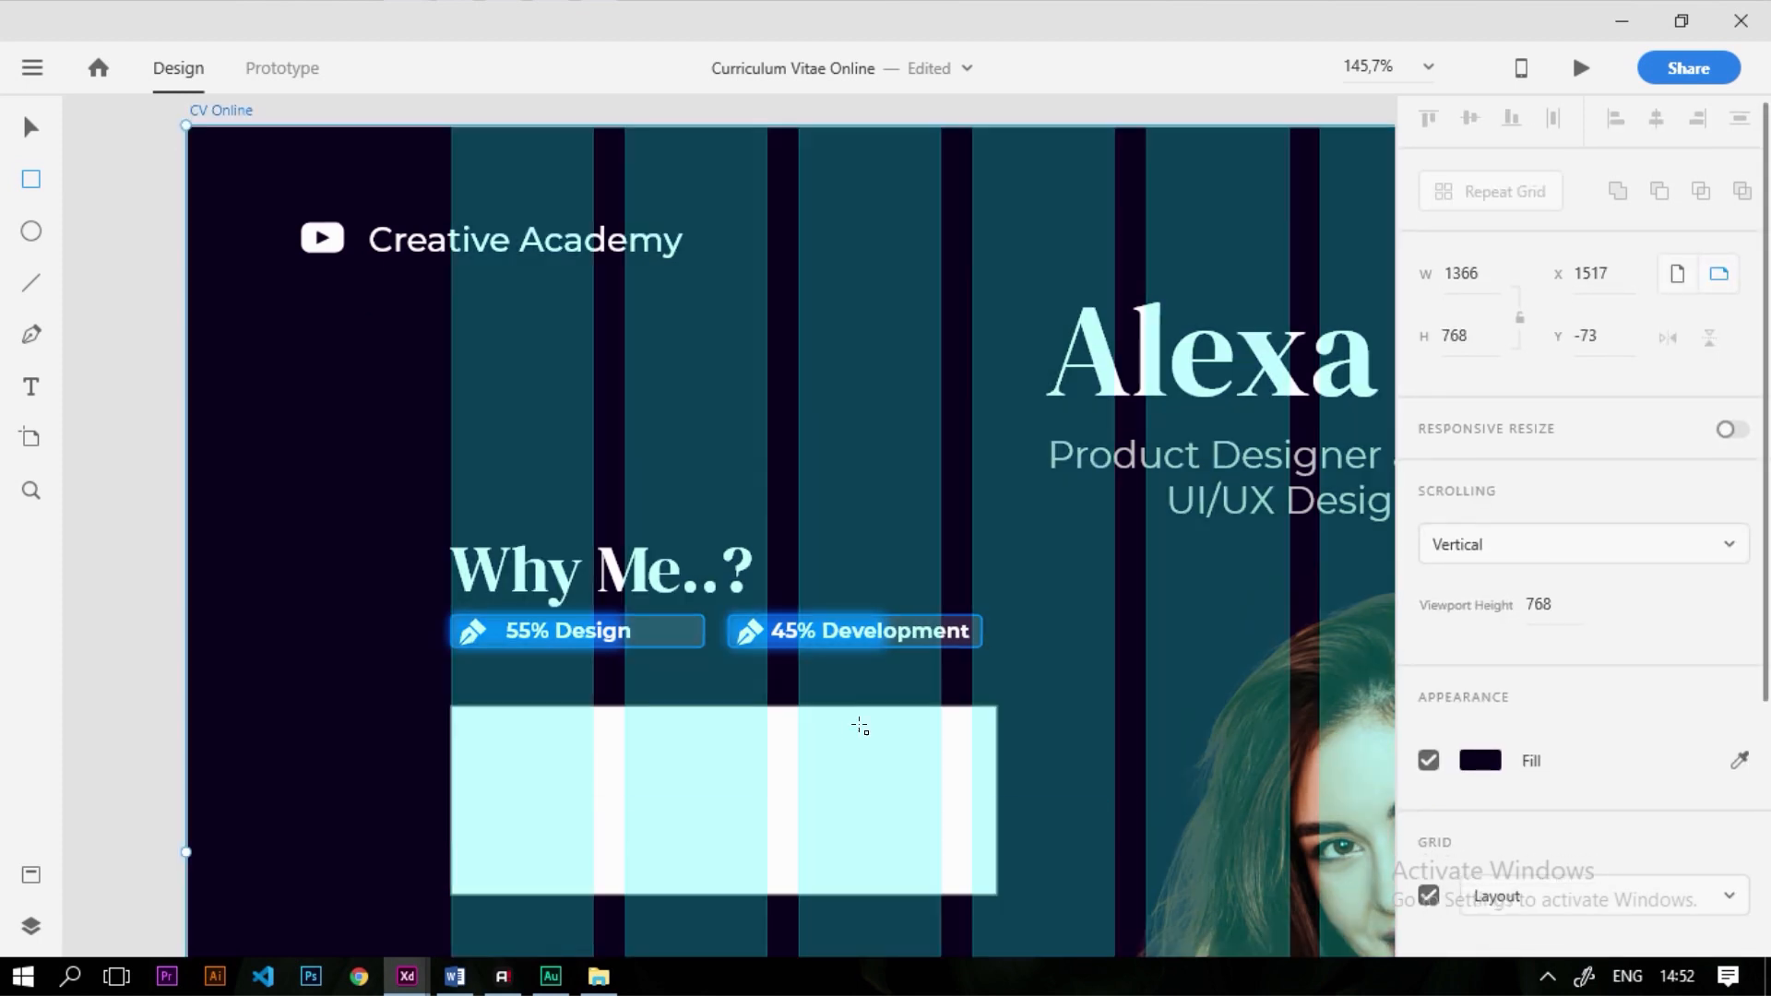
Fit the rectangle under the bars, aligning its edges to the grid columns
left_click(31, 126)
left_click(812, 827)
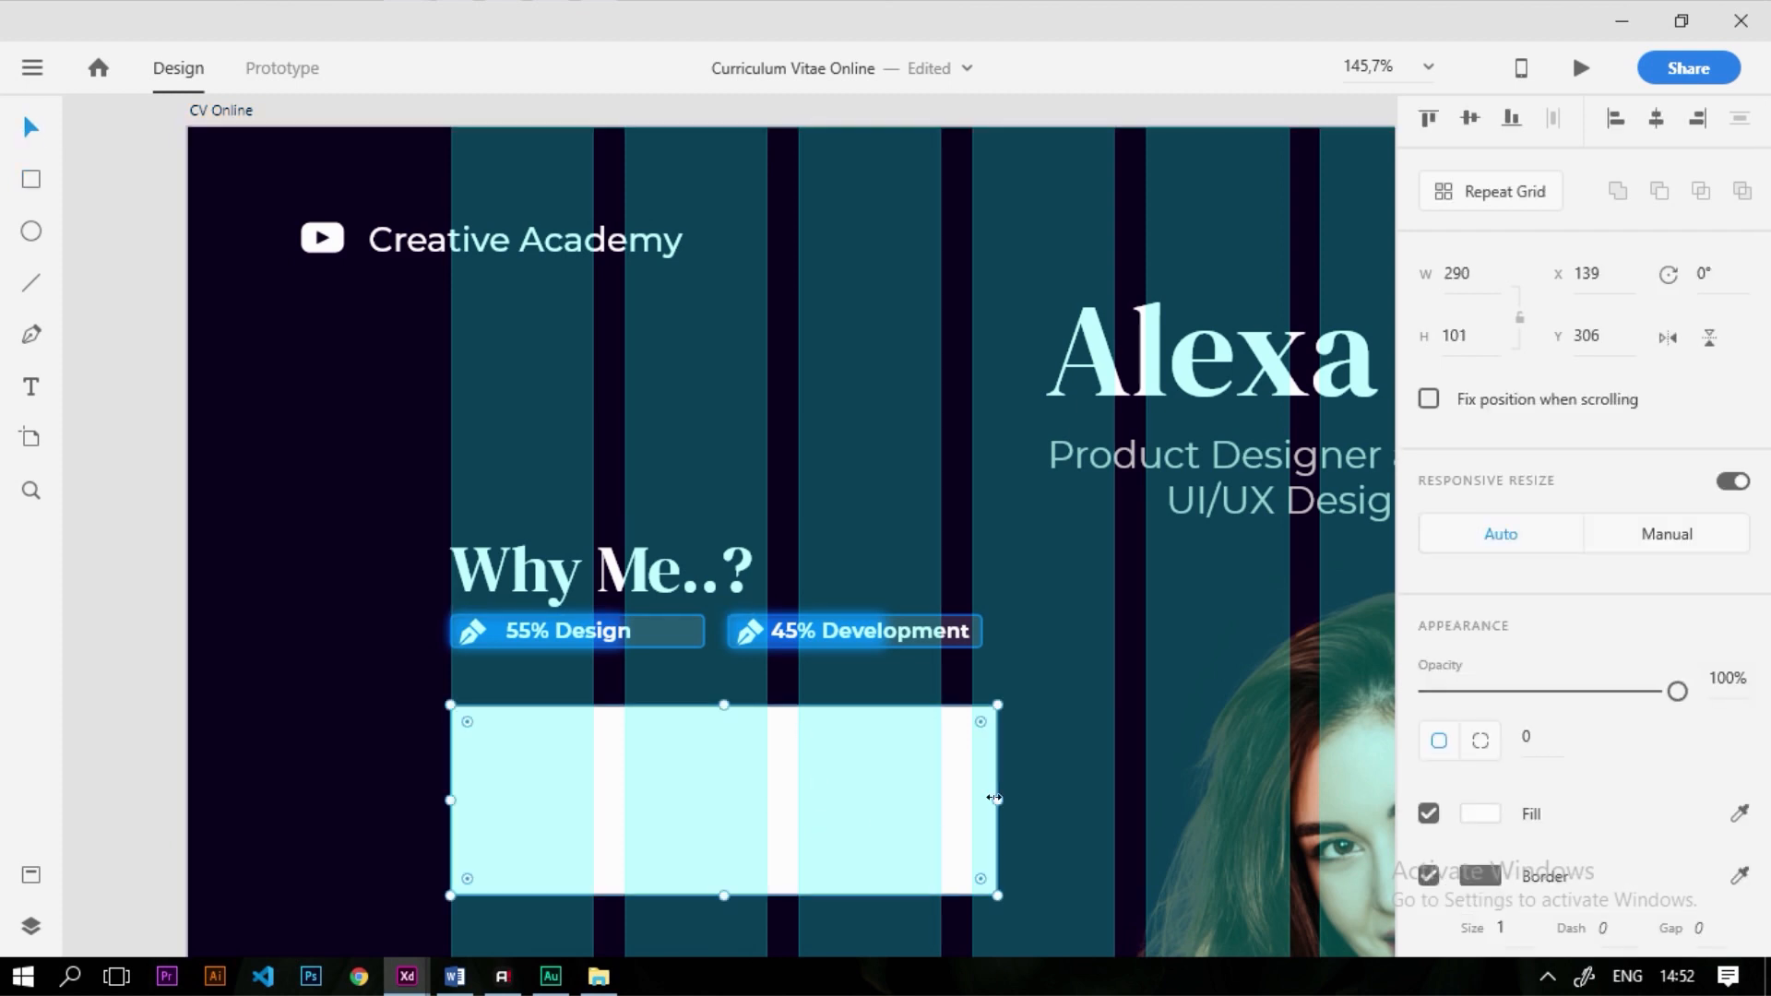
left_click_drag(961, 794, 832, 776)
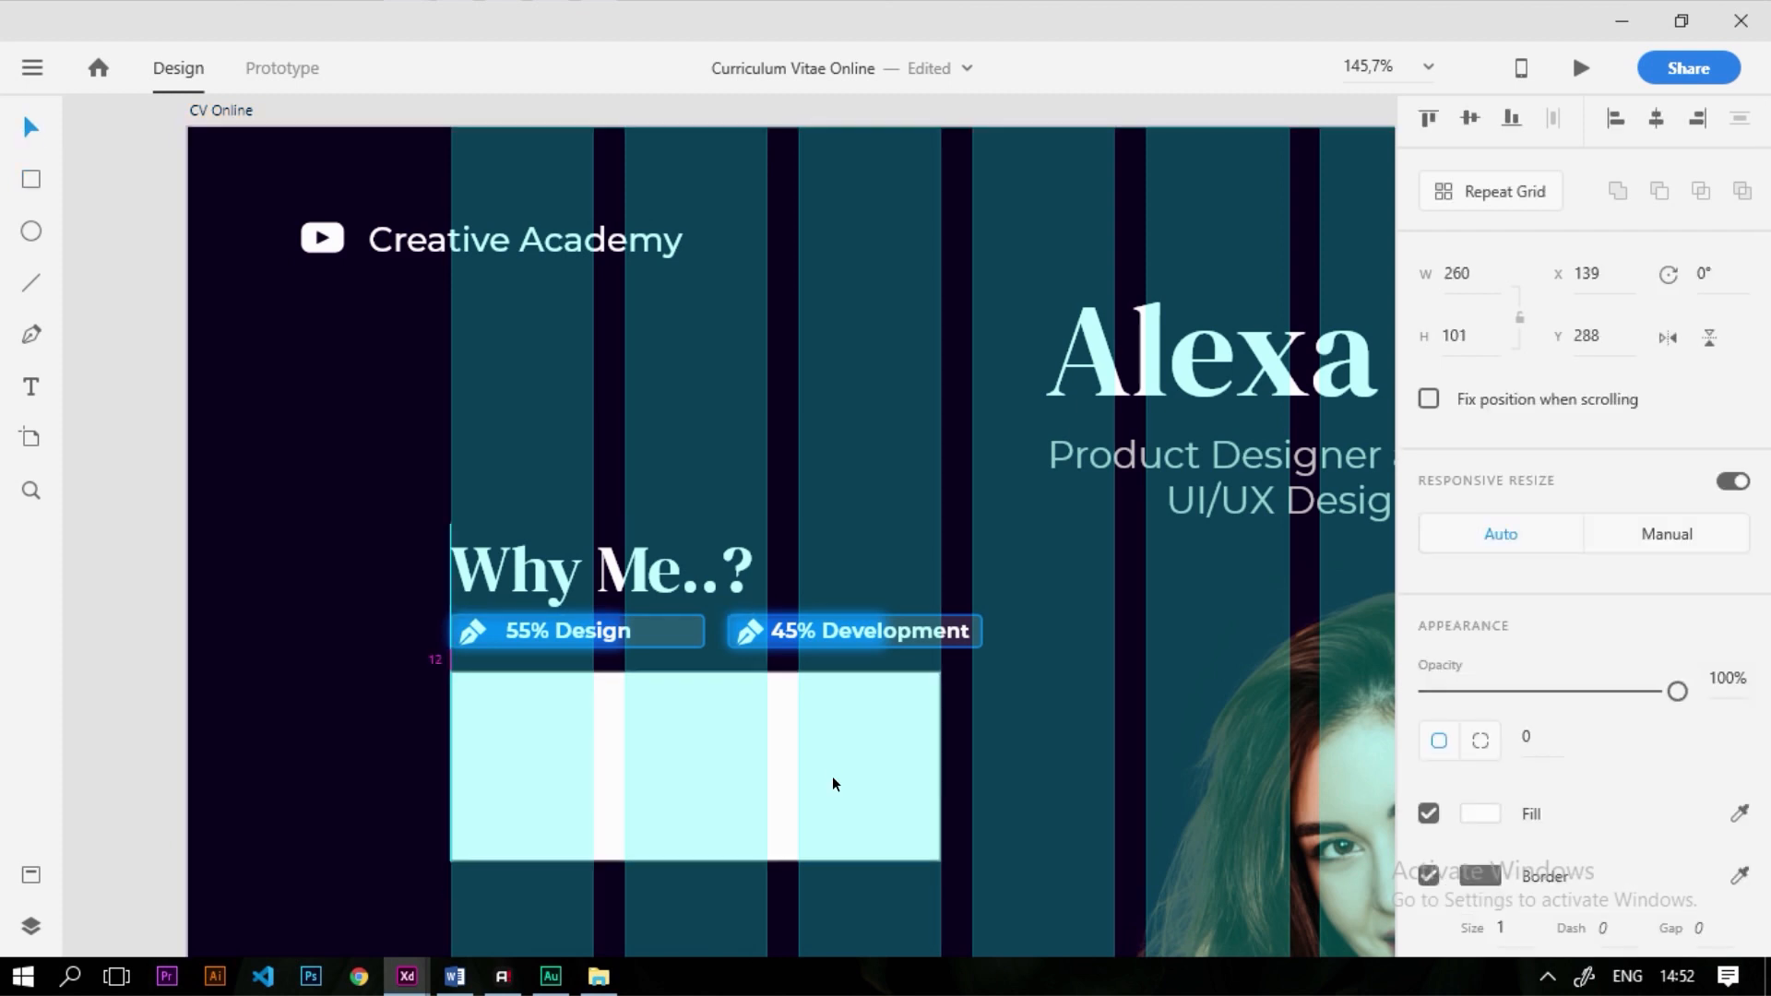
scroll(843, 701, "up", 2)
scroll(844, 701, "up", 1)
left_click_drag(1001, 803, 1076, 802)
left_click(989, 547)
scroll(795, 662, "down", 5)
scroll(808, 584, "up", 2)
Give the rectangle corner radius 6 and height 89
left_click(781, 569)
scroll(561, 509, "up", 3)
scroll(602, 481, "up", 1)
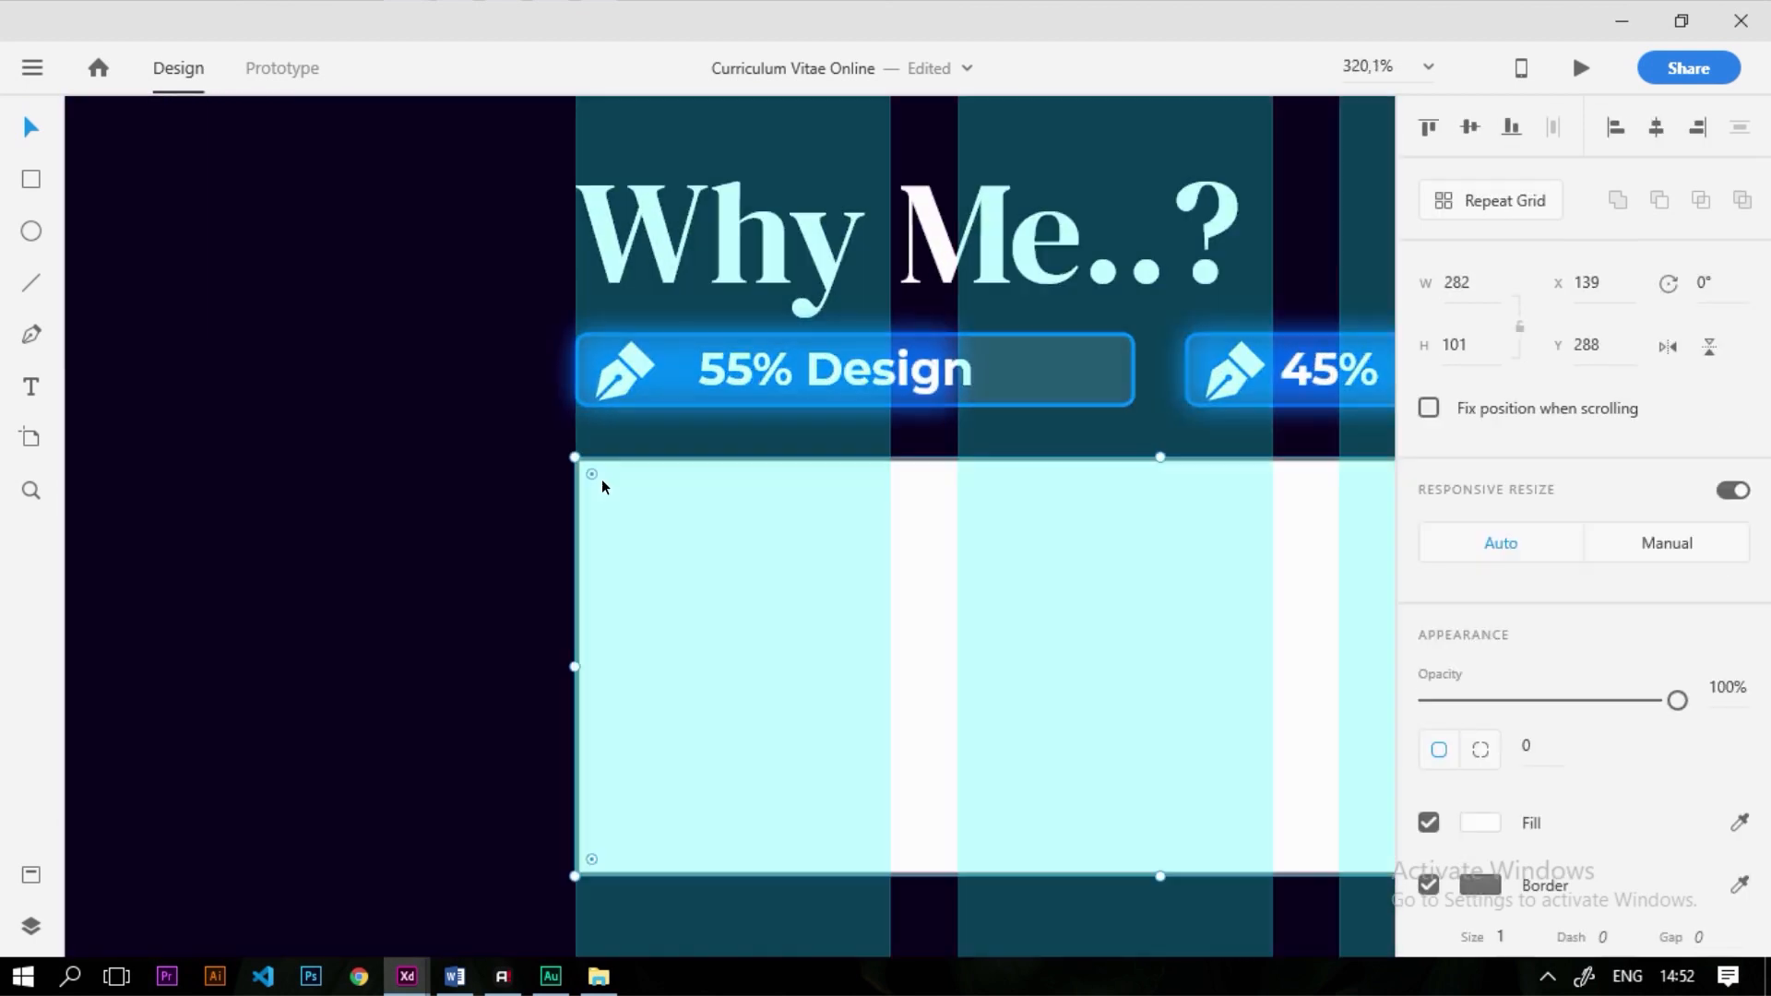
left_click_drag(600, 481, 604, 482)
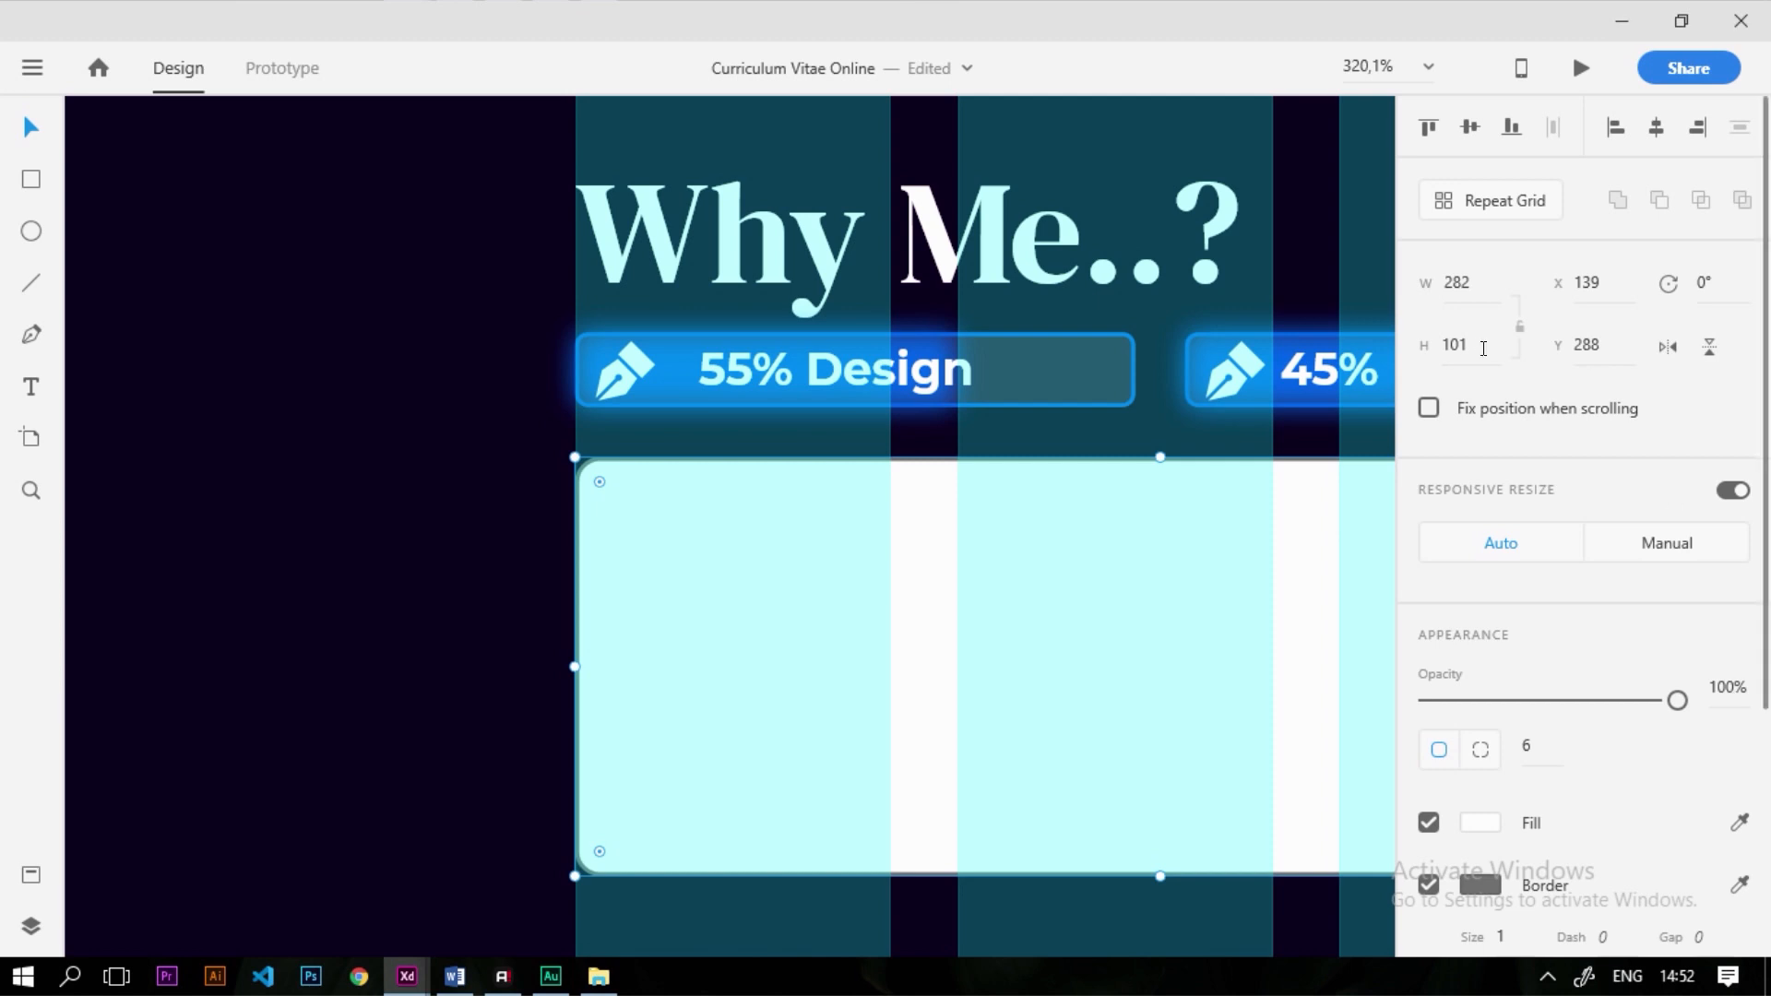
type("89")
key("Return")
Remove the rectangle's border and enable Background Blur
scroll(520, 528, "down", 5)
scroll(724, 544, "up", 2)
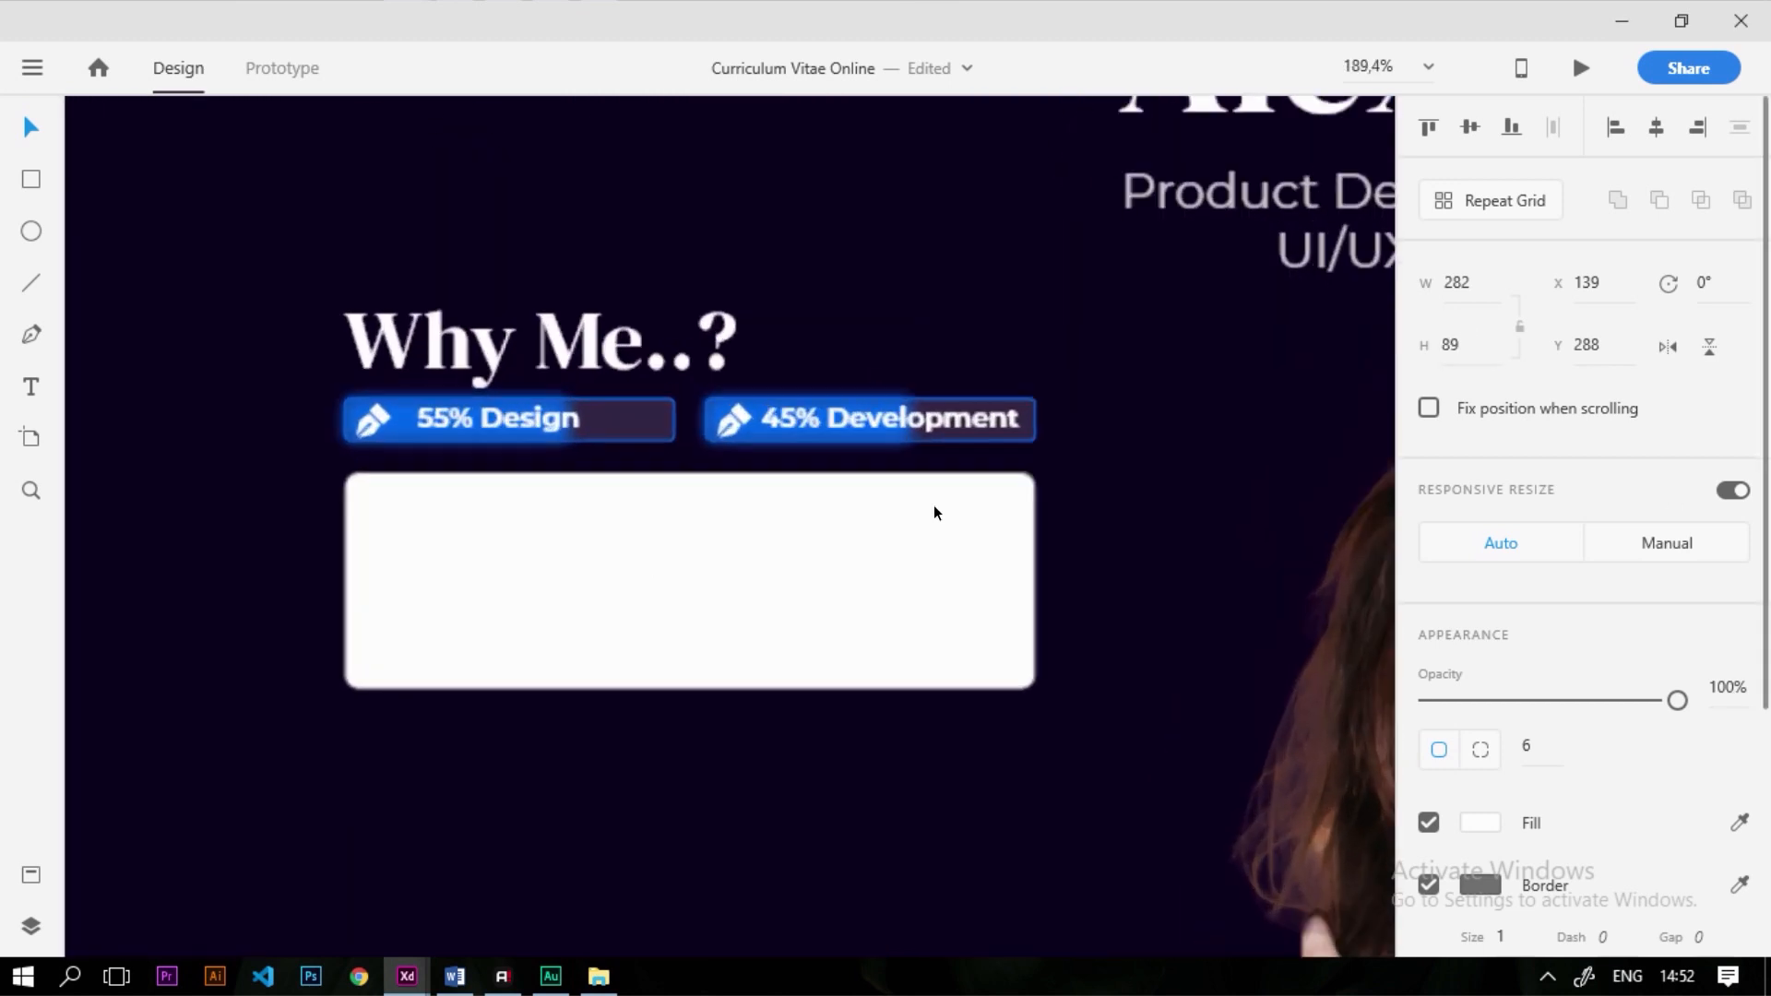
scroll(1429, 755, "down", 3)
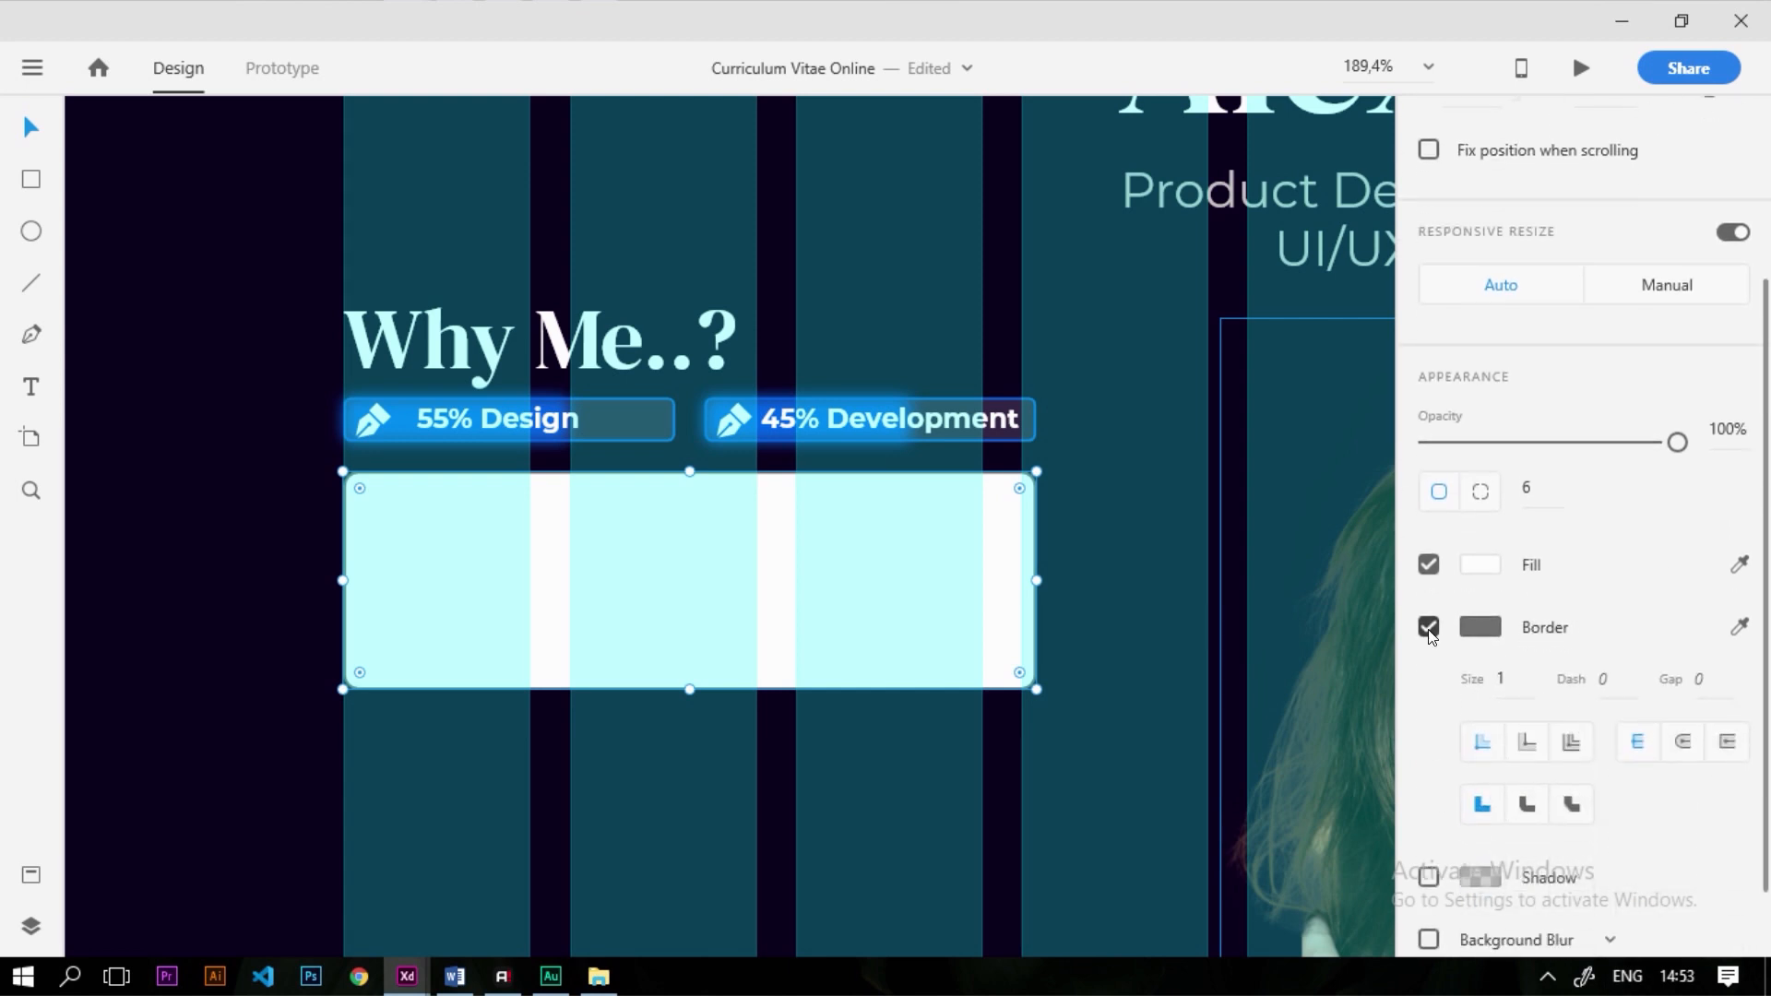
scroll(1431, 635, "up", 1)
left_click(1429, 725)
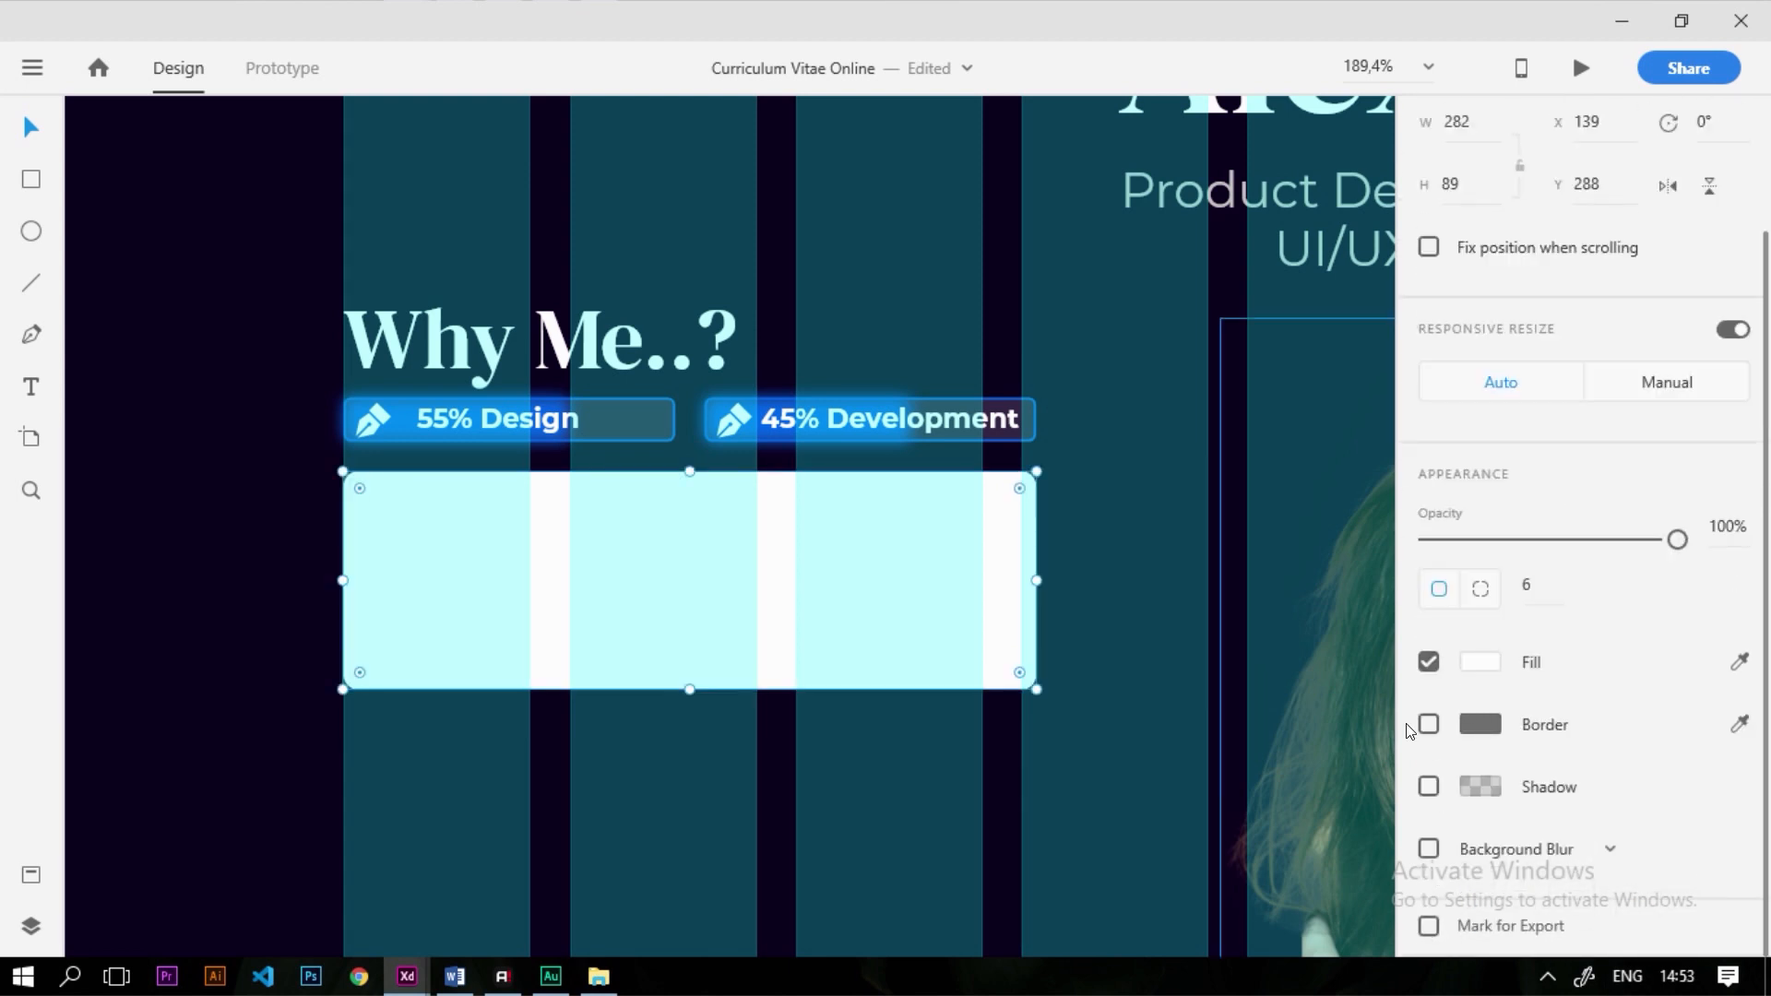
left_click(1426, 849)
scroll(815, 716, "down", 3)
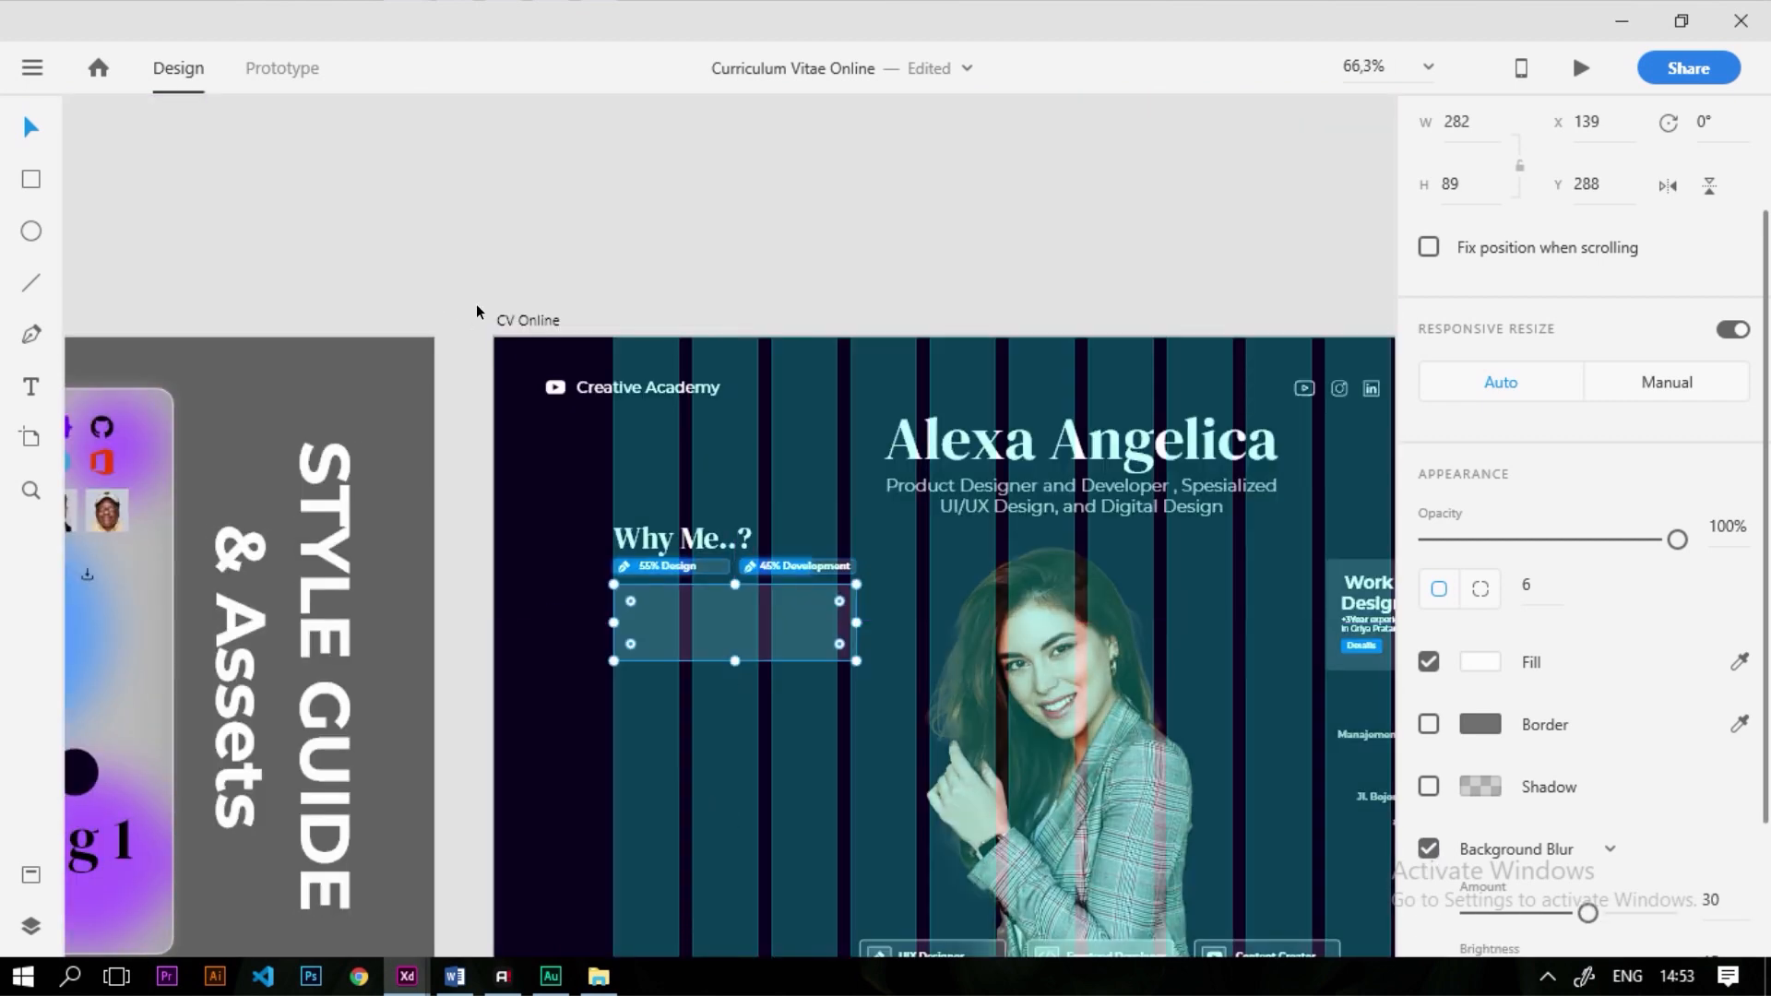
Hide the artboard's layout grid and select the finished frosted card
left_click(521, 320)
scroll(1482, 754, "down", 3)
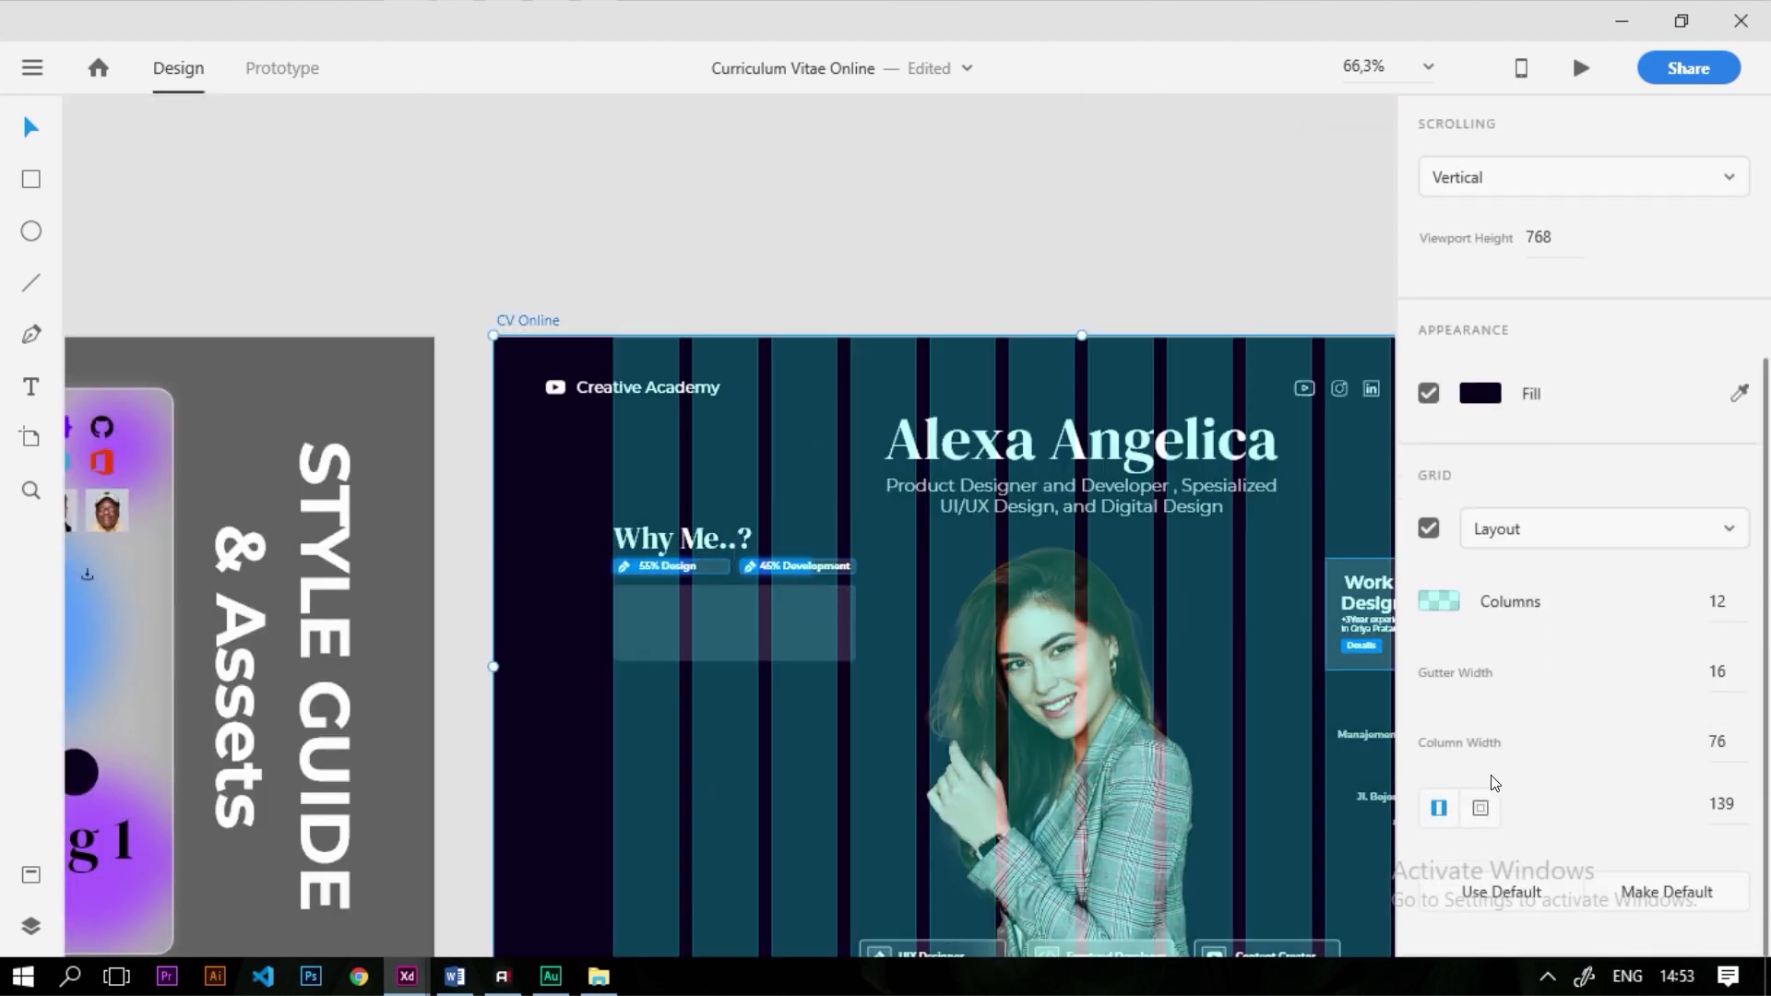
left_click(1428, 529)
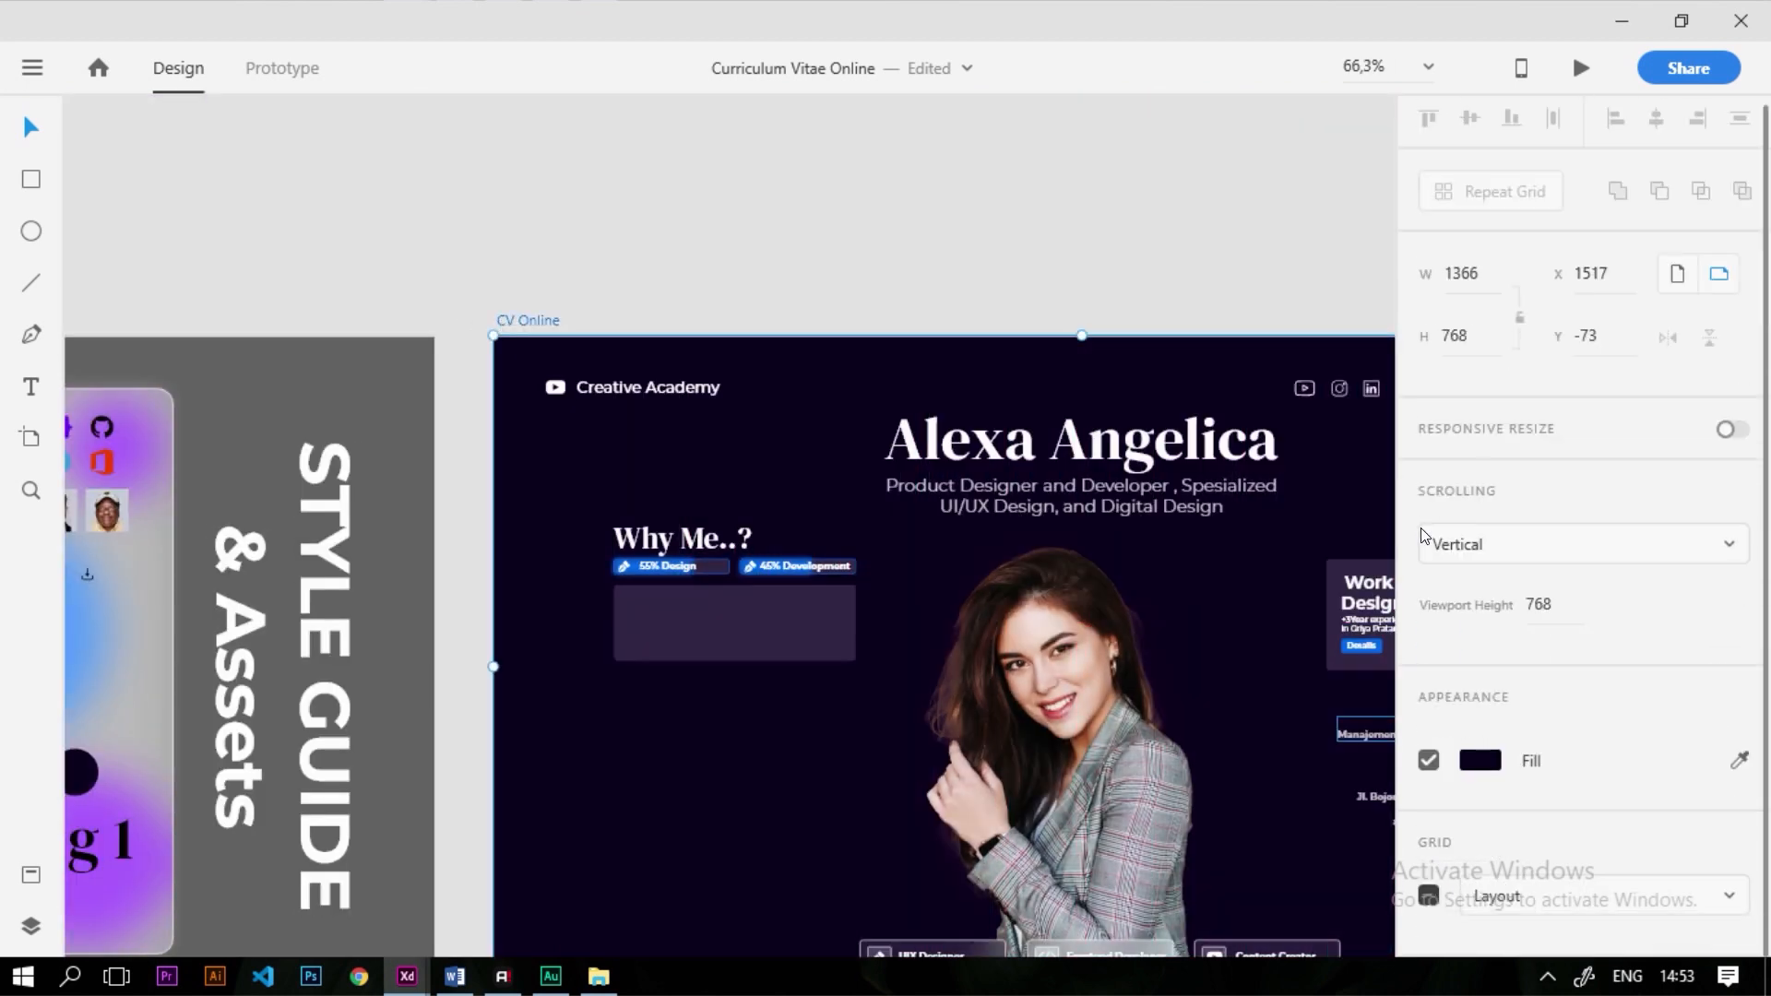
left_click(480, 201)
scroll(812, 637, "up", 5)
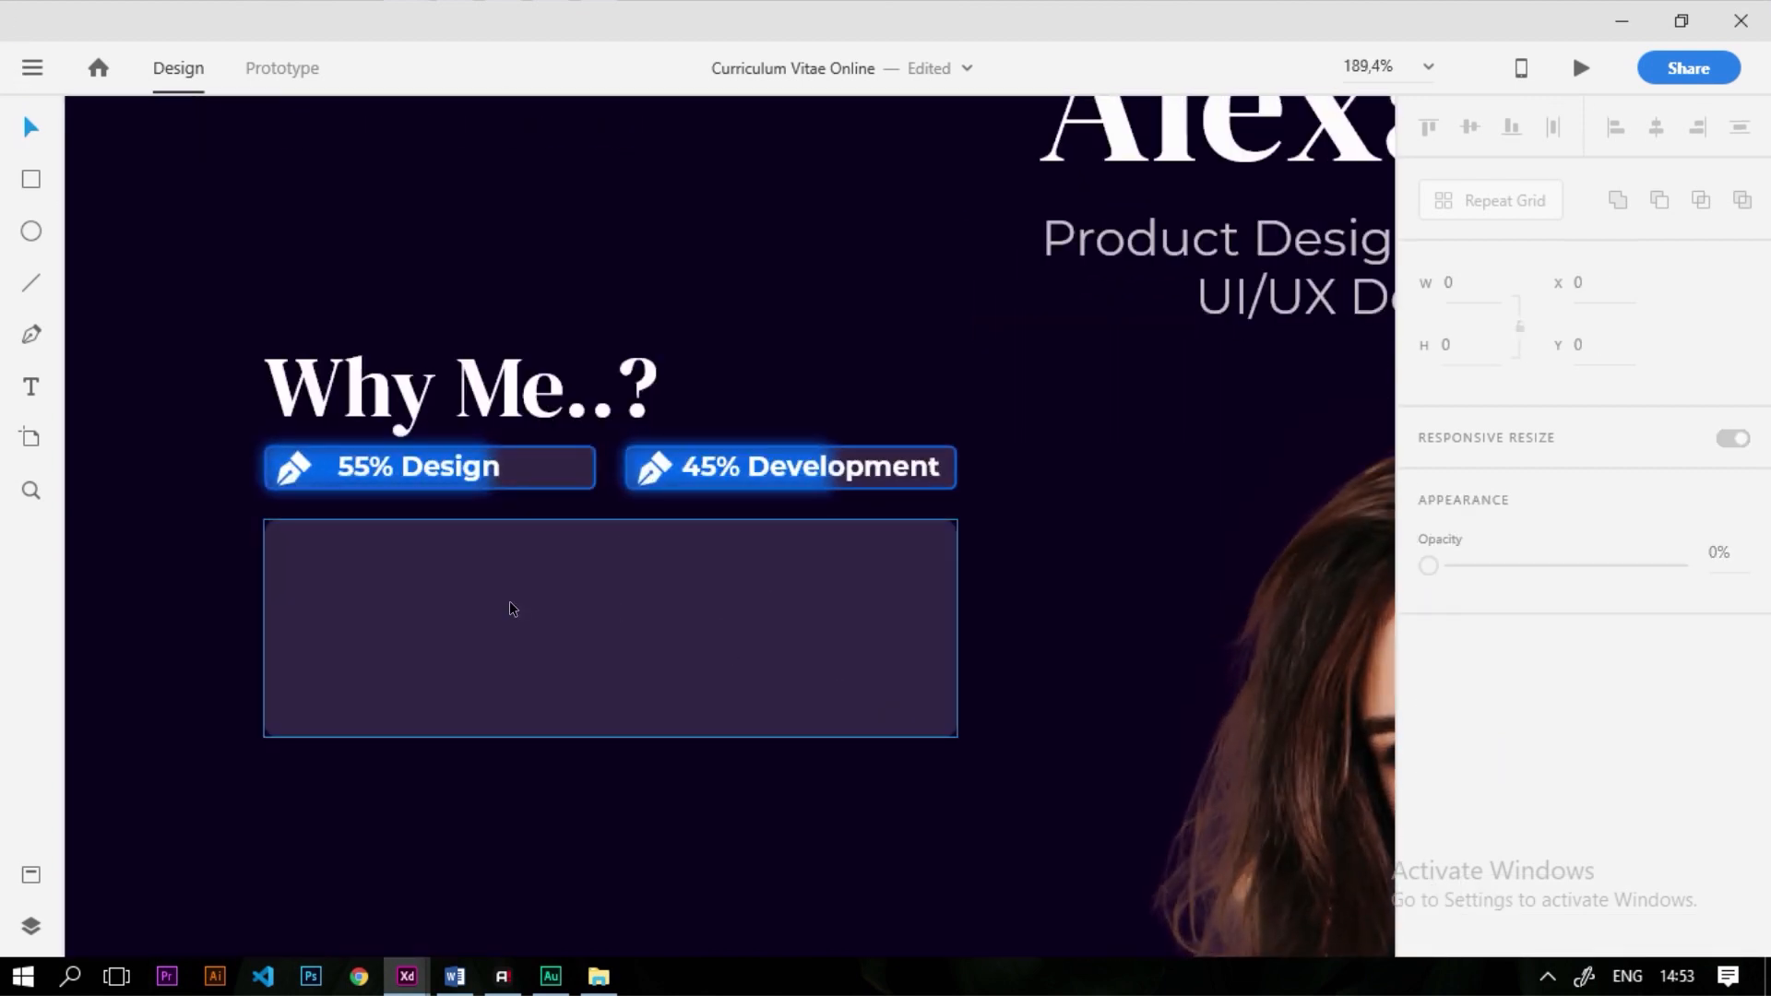
scroll(633, 505, "down", 5)
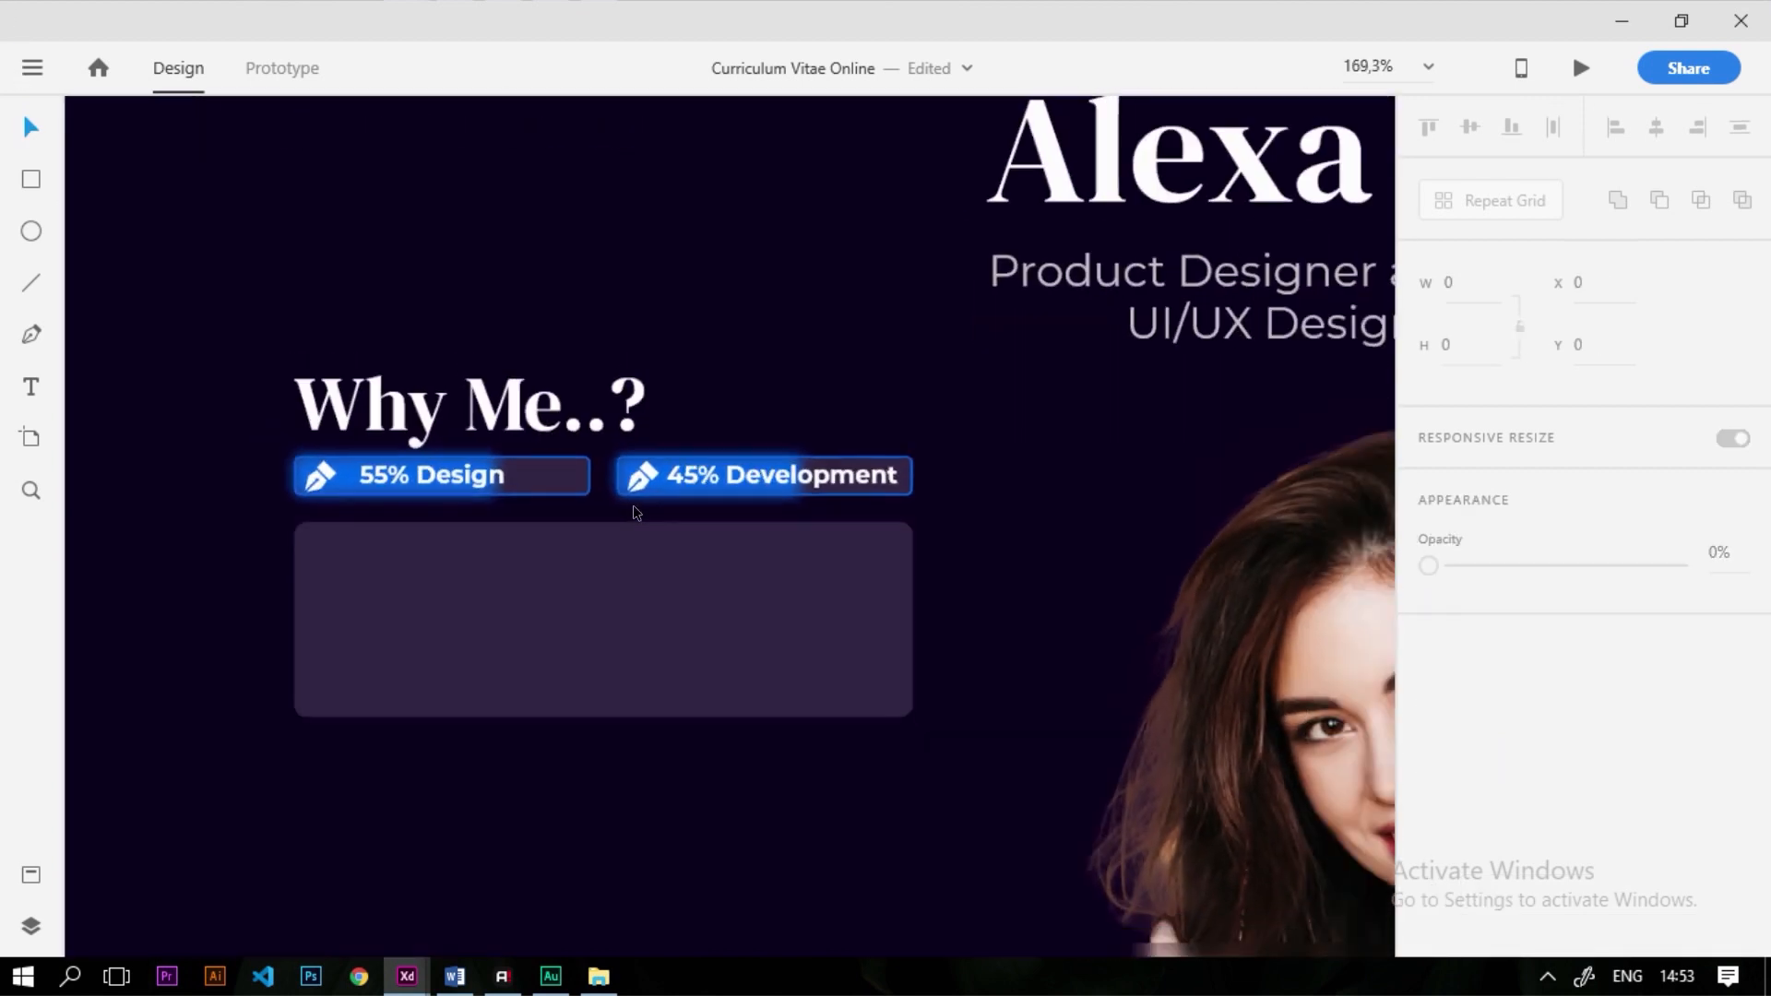
scroll(590, 605, "up", 4)
left_click(730, 487)
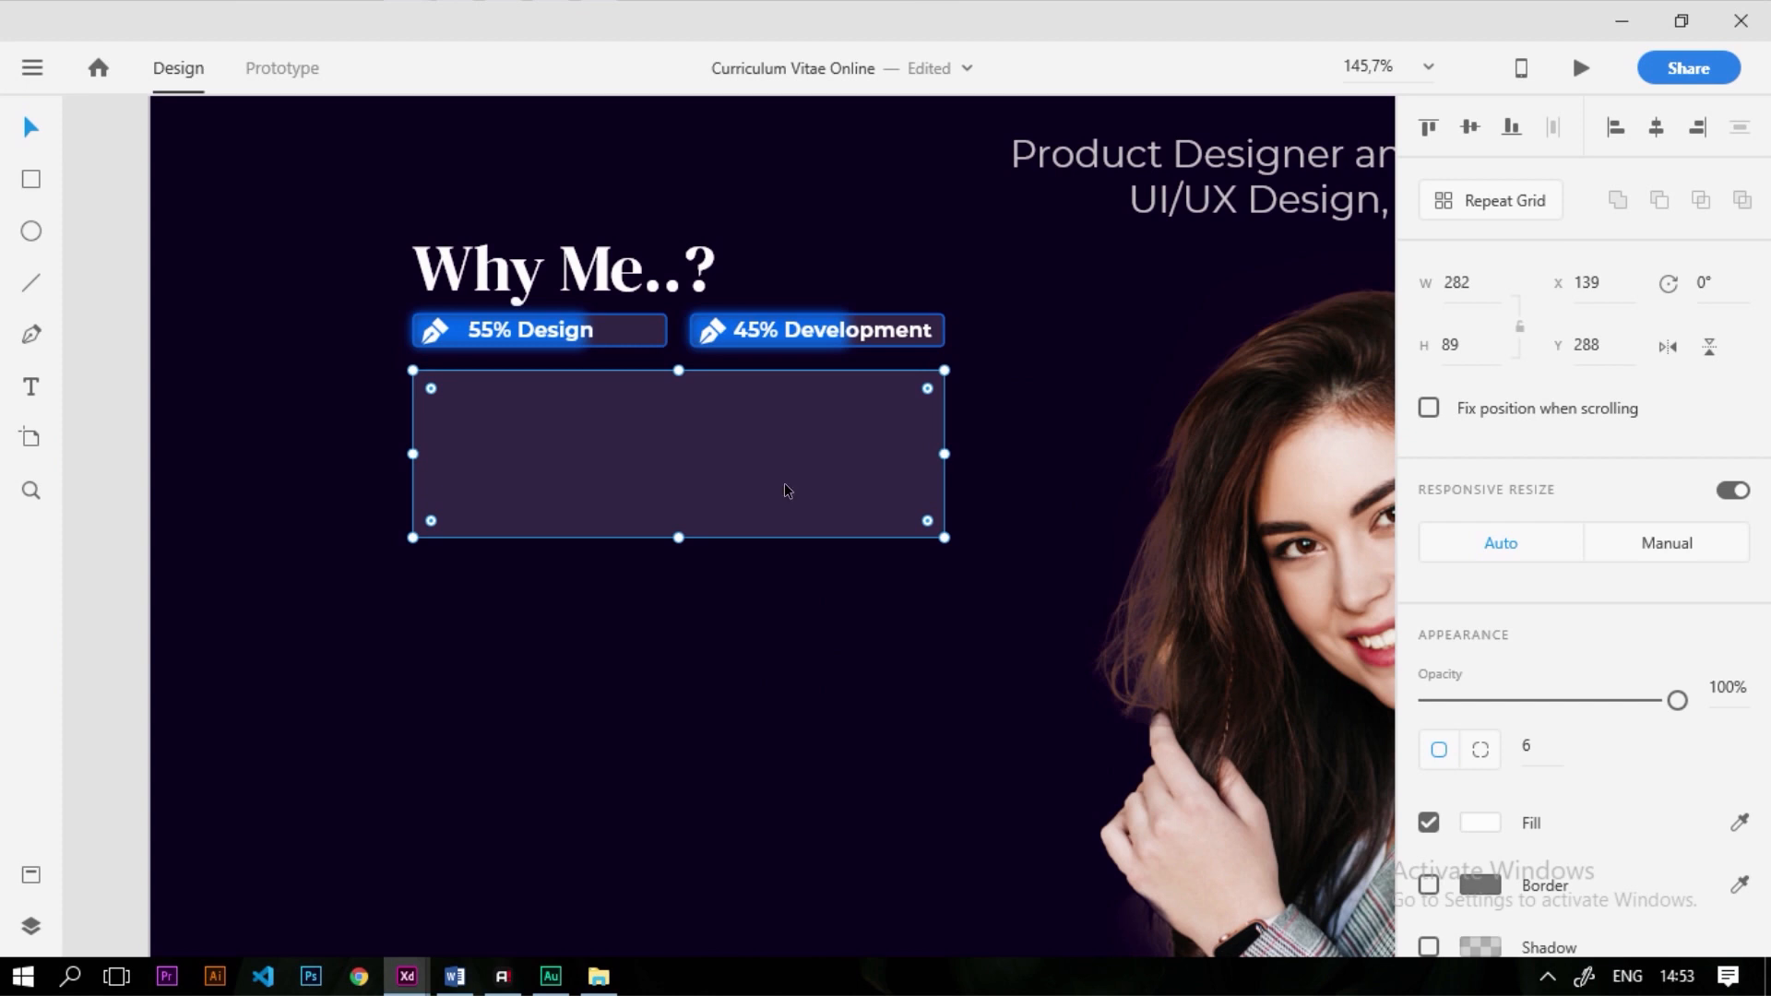
Duplicate the frosted card below itself and draw a circle beside the lower card
left_click_drag(787, 505, 831, 655)
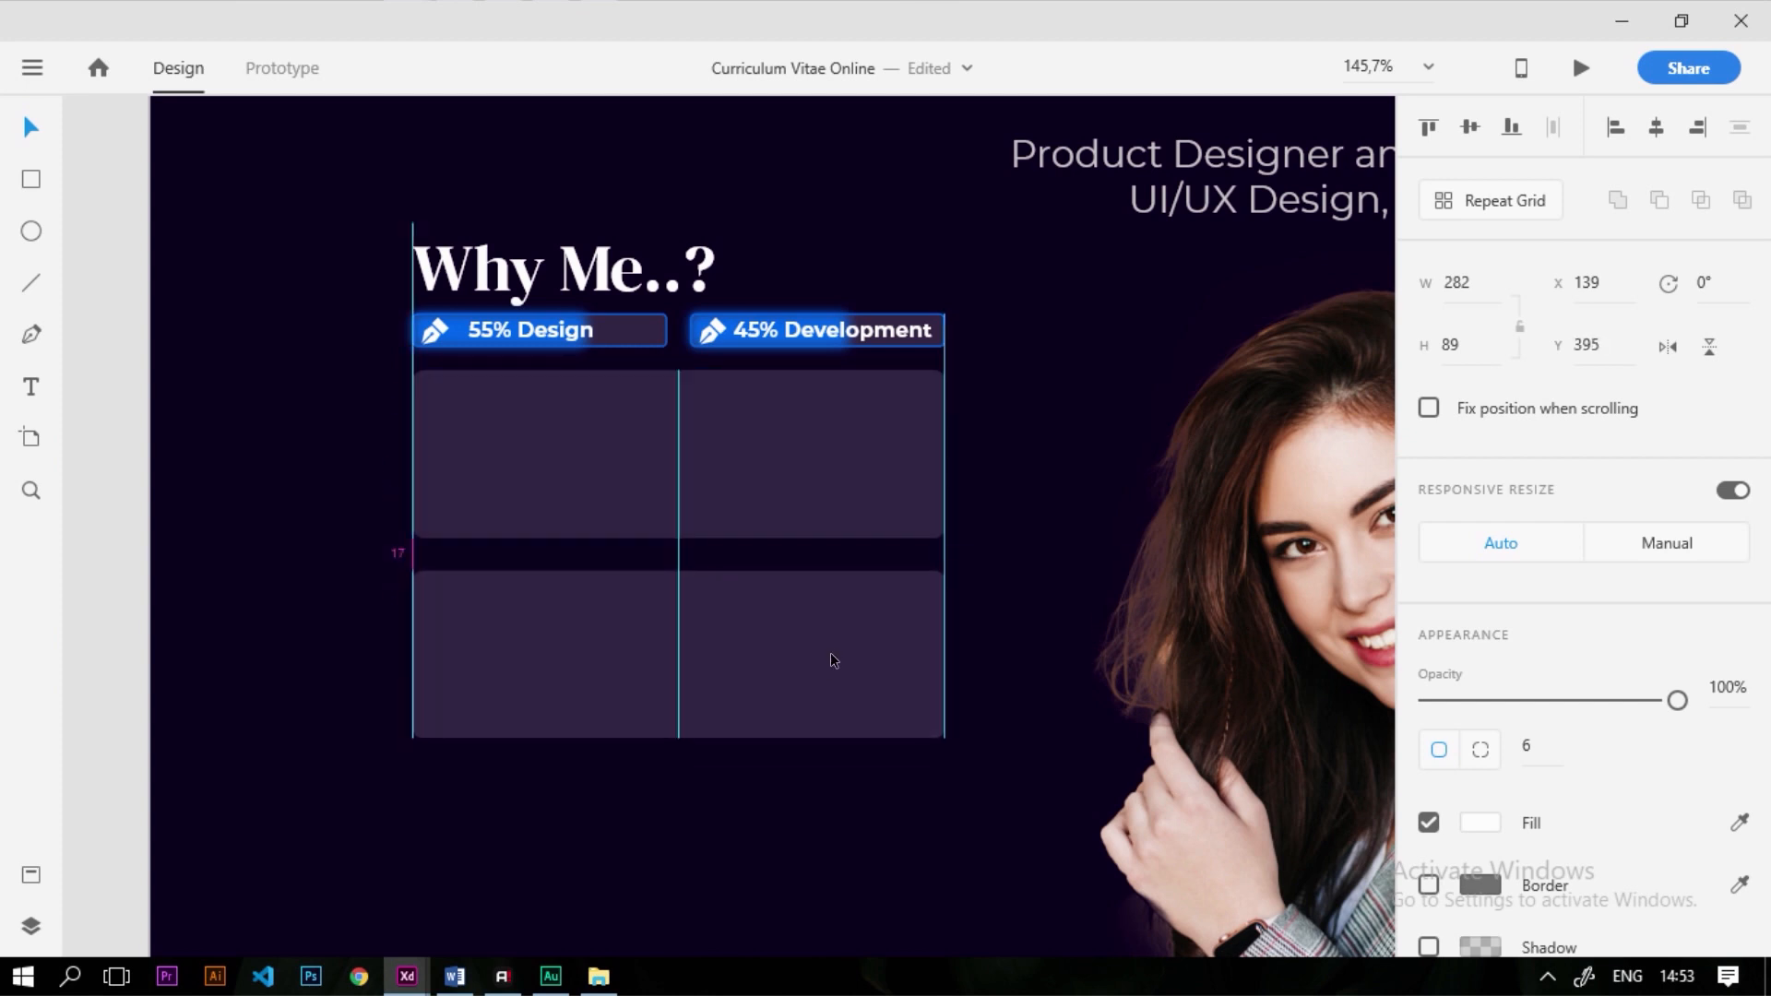
scroll(664, 459, "down", 3)
left_click(31, 231)
scroll(838, 704, "up", 3)
mouse_move(901, 759)
left_mouse_down()
mouse_move(600, 541)
mouse_move(452, 407)
left_mouse_up()
Fill the circle with the purple swatch colour using the eyedropper
scroll(1091, 645, "down", 6)
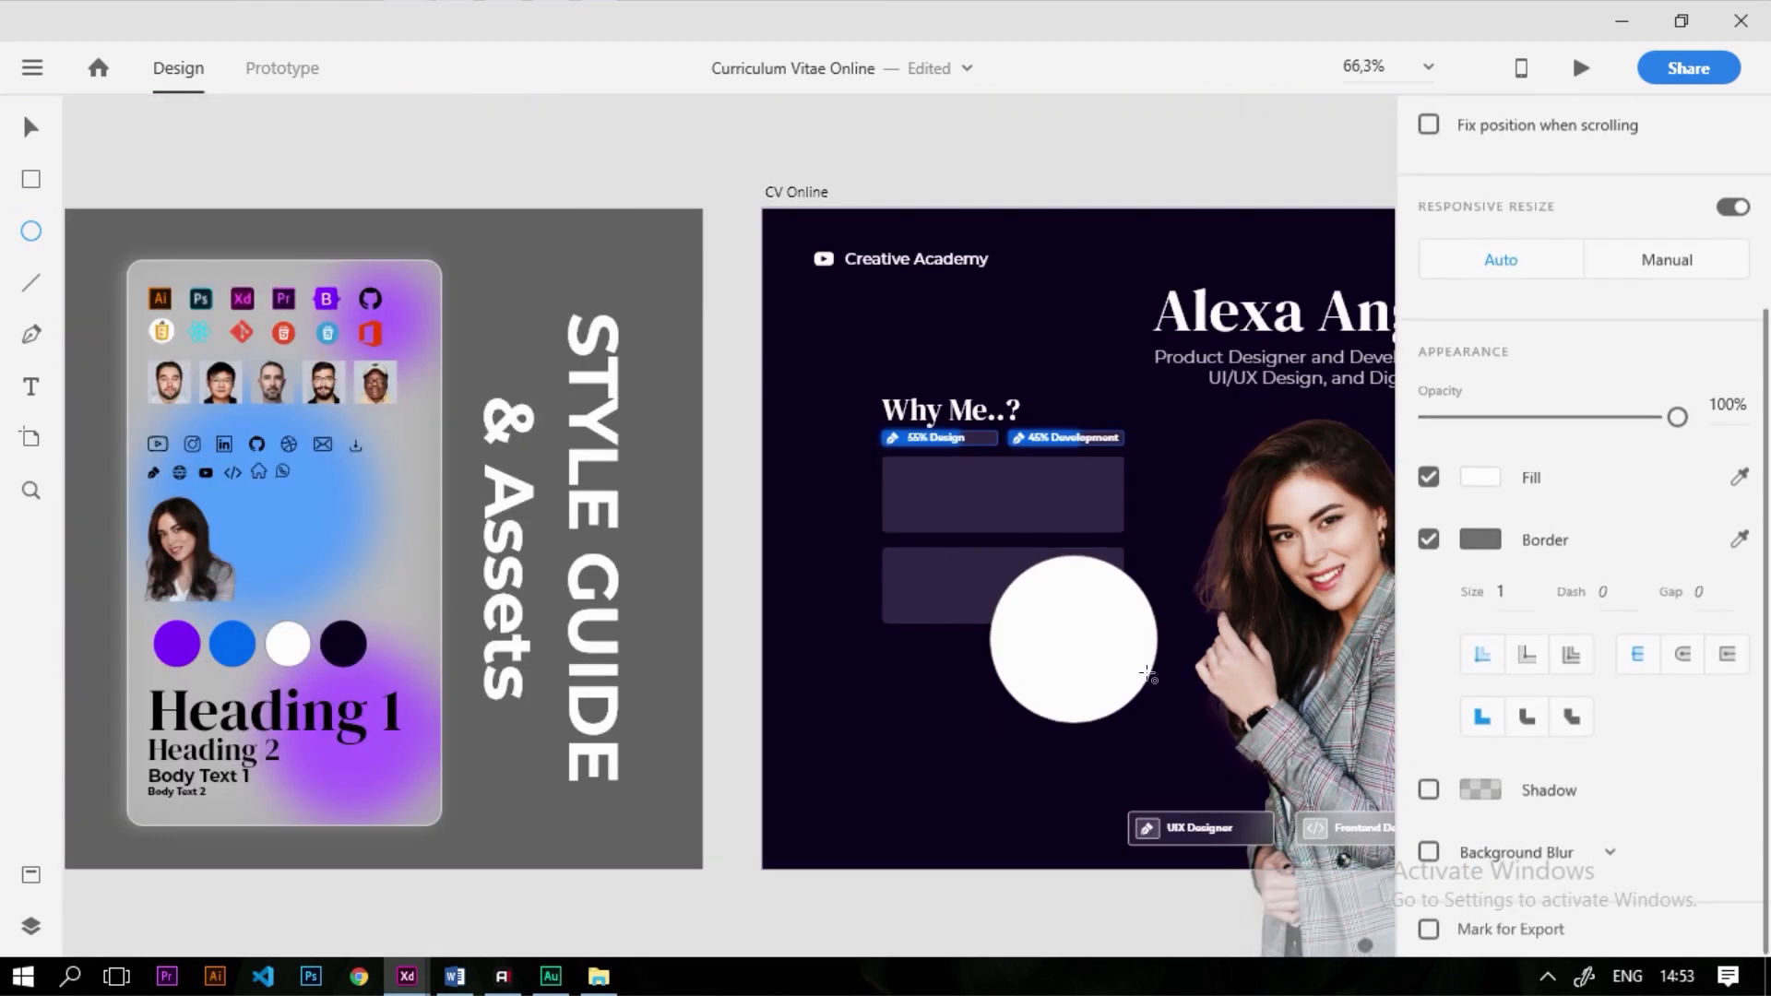
scroll(1091, 646, "up", 5)
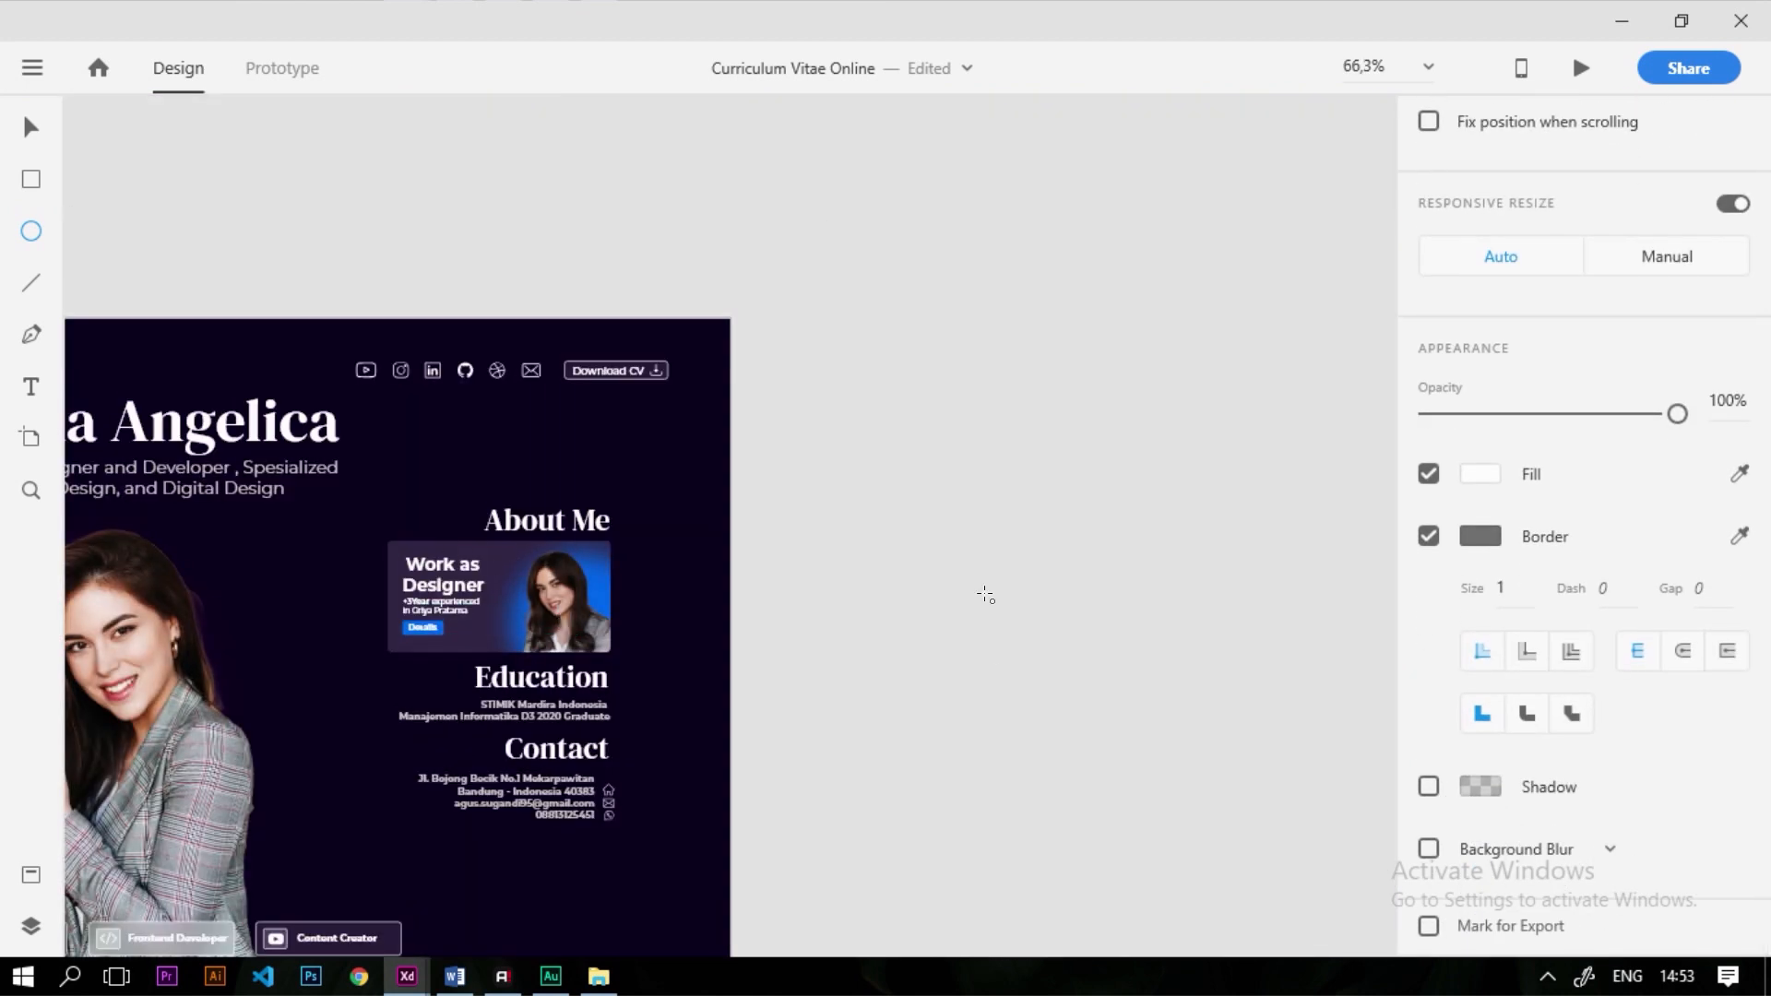
scroll(985, 597, "down", 6)
scroll(1114, 690, "up", 4)
scroll(1015, 673, "up", 1)
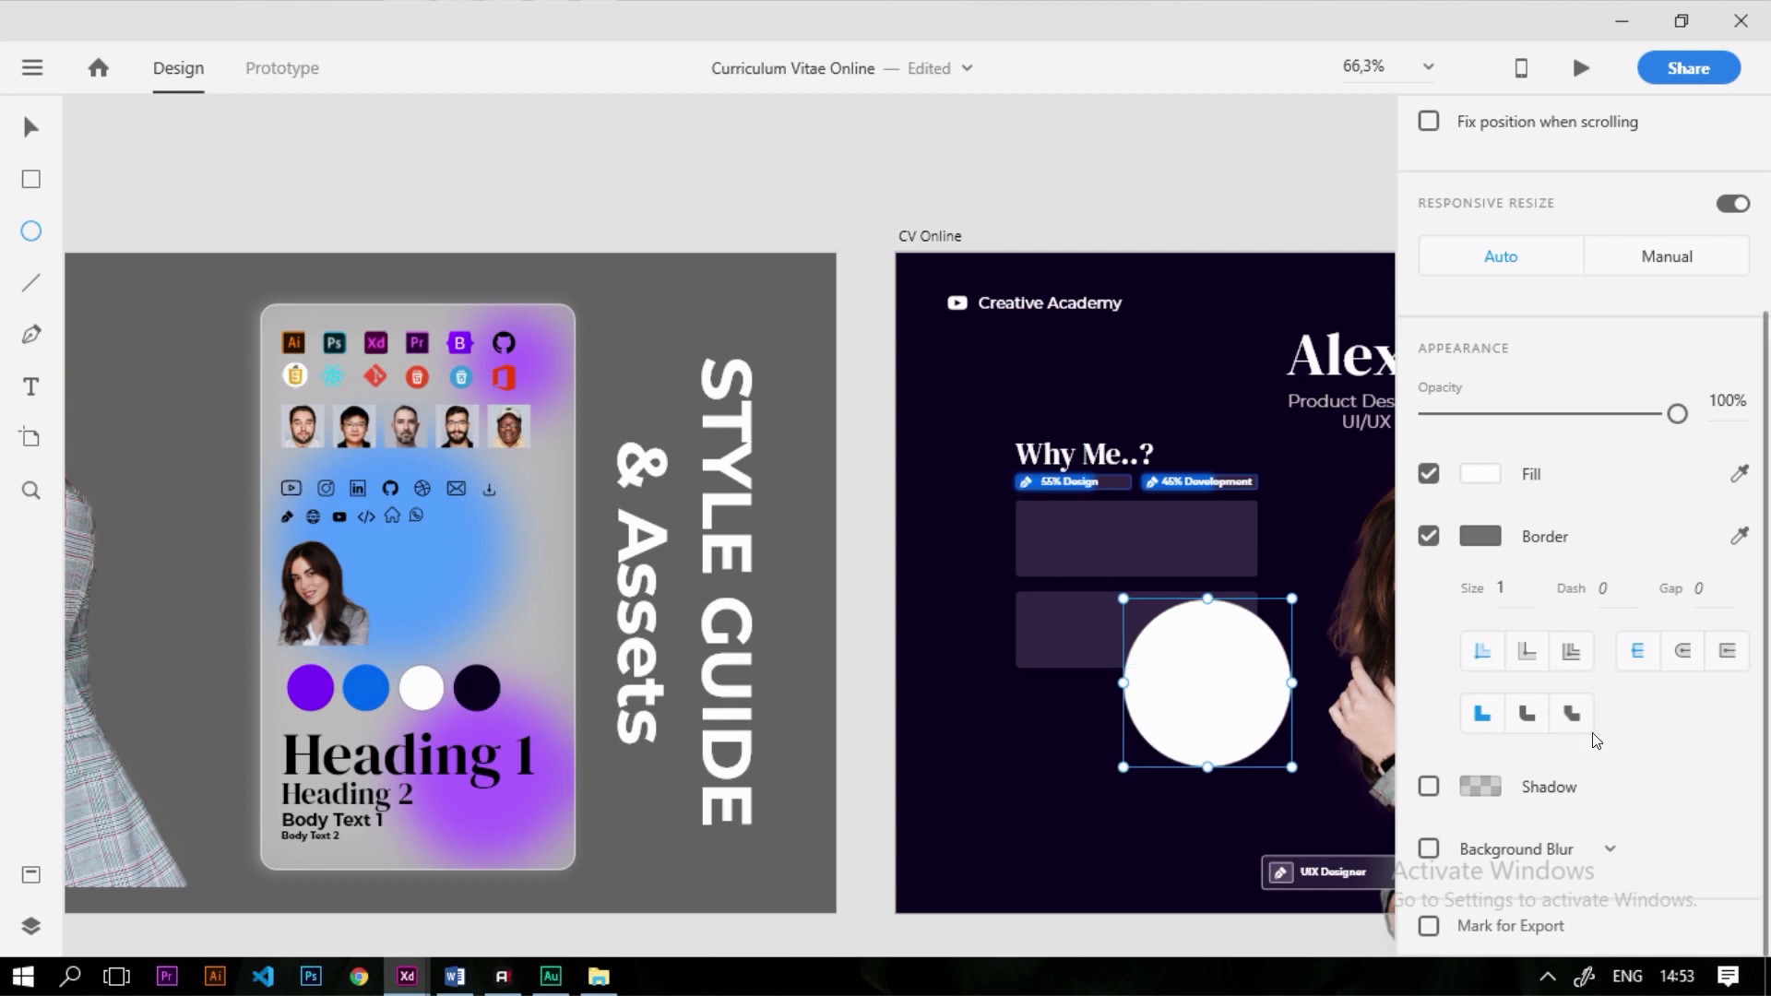
scroll(1597, 741, "up", 3)
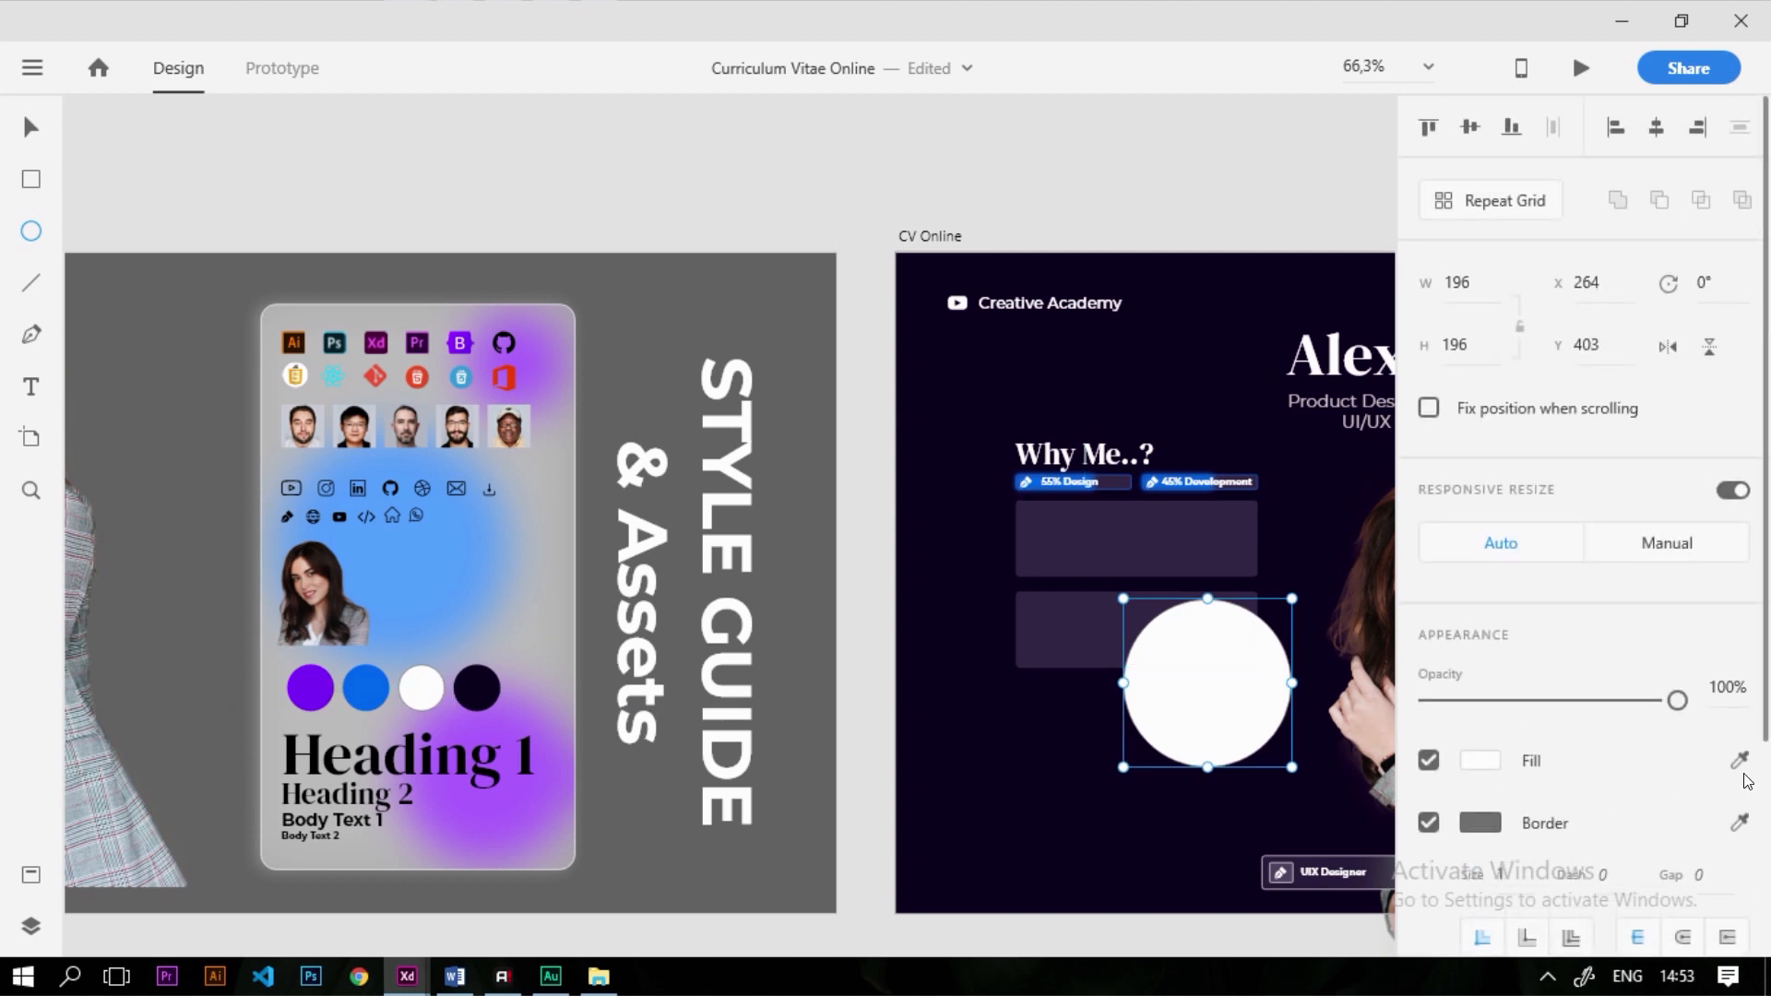
left_click(412, 710)
Give the circle an Object Blur of 14
scroll(350, 690, "up", 5)
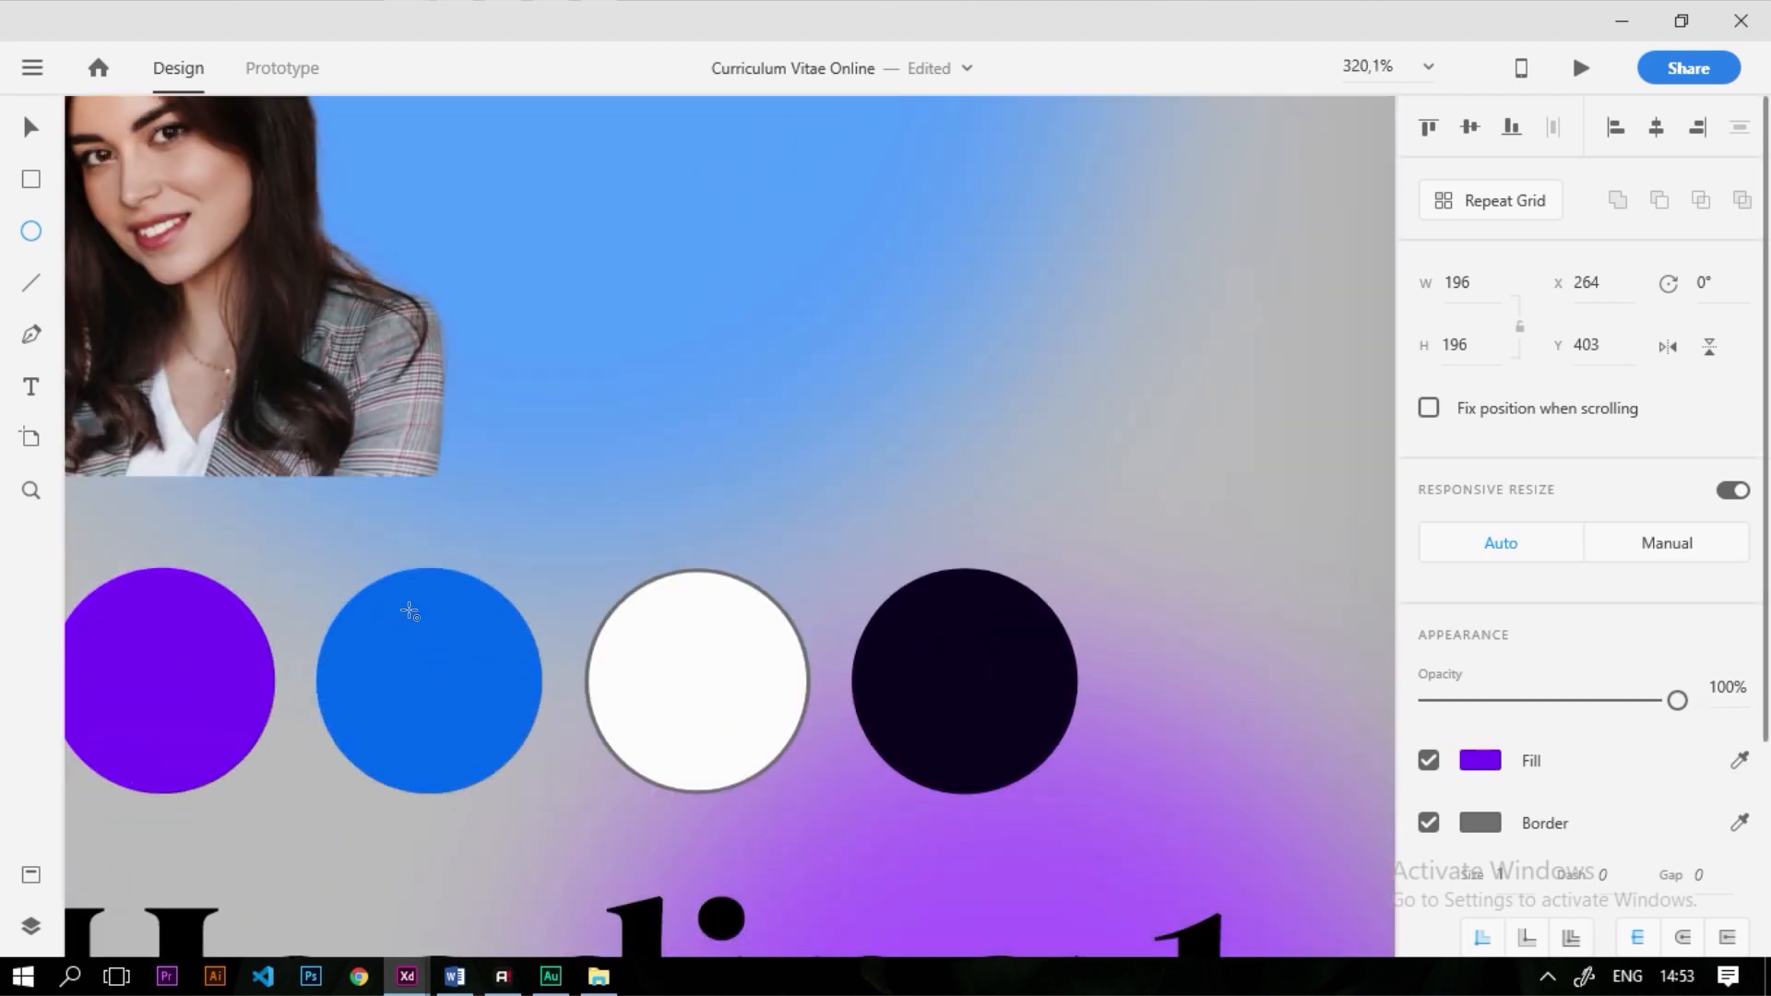
scroll(409, 610, "down", 6)
scroll(1041, 584, "up", 4)
scroll(1557, 696, "down", 3)
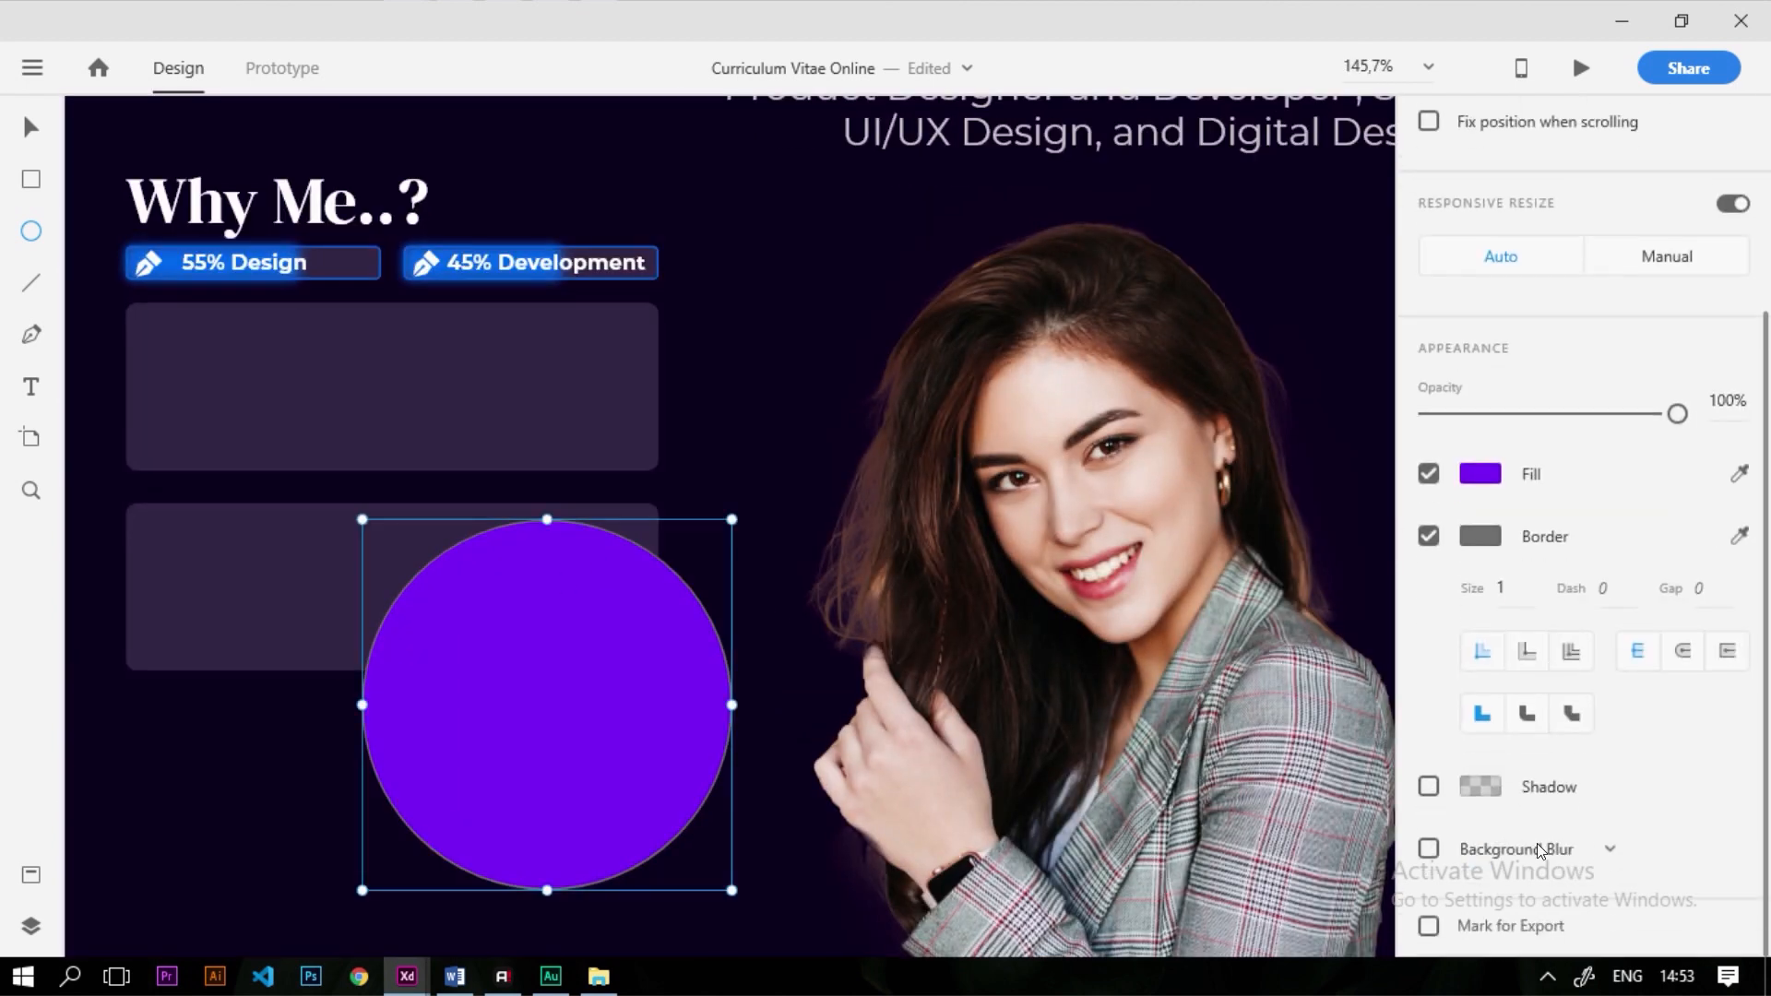
left_click(1537, 843)
left_click(1526, 814)
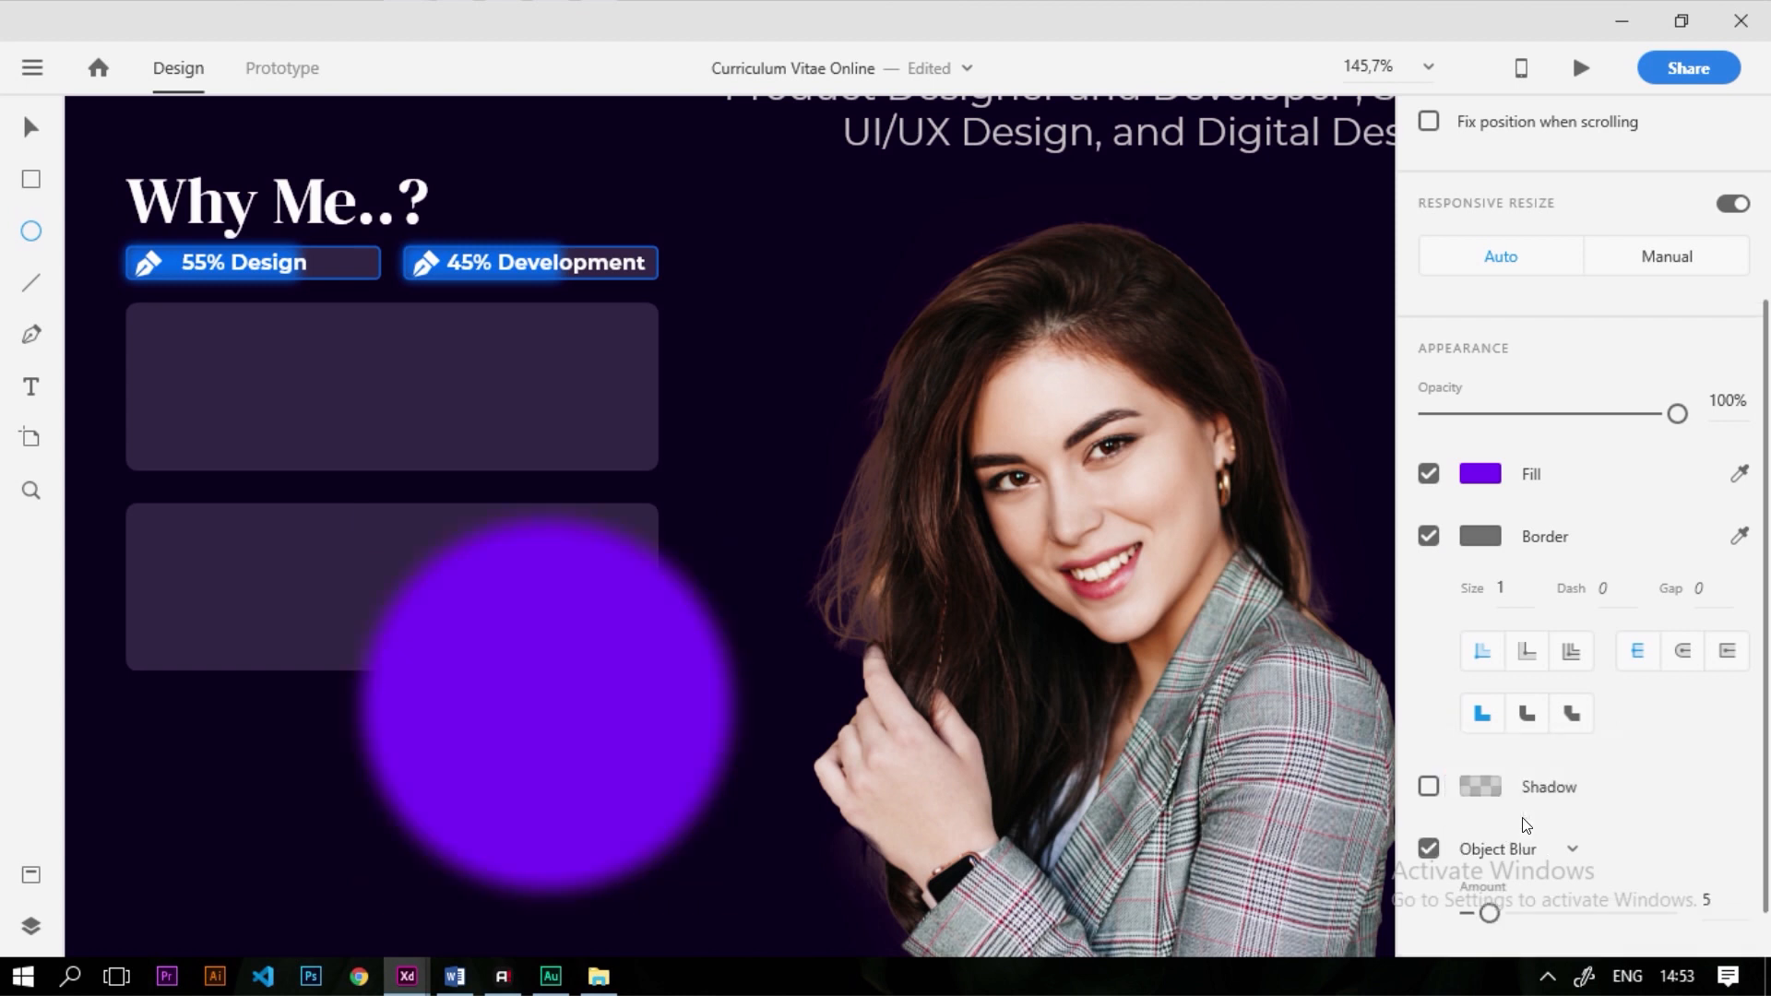
left_click_drag(1490, 913, 1517, 913)
Bring the lower card rectangle to the front, in front of the purple glow
left_click(28, 127)
left_click(424, 585)
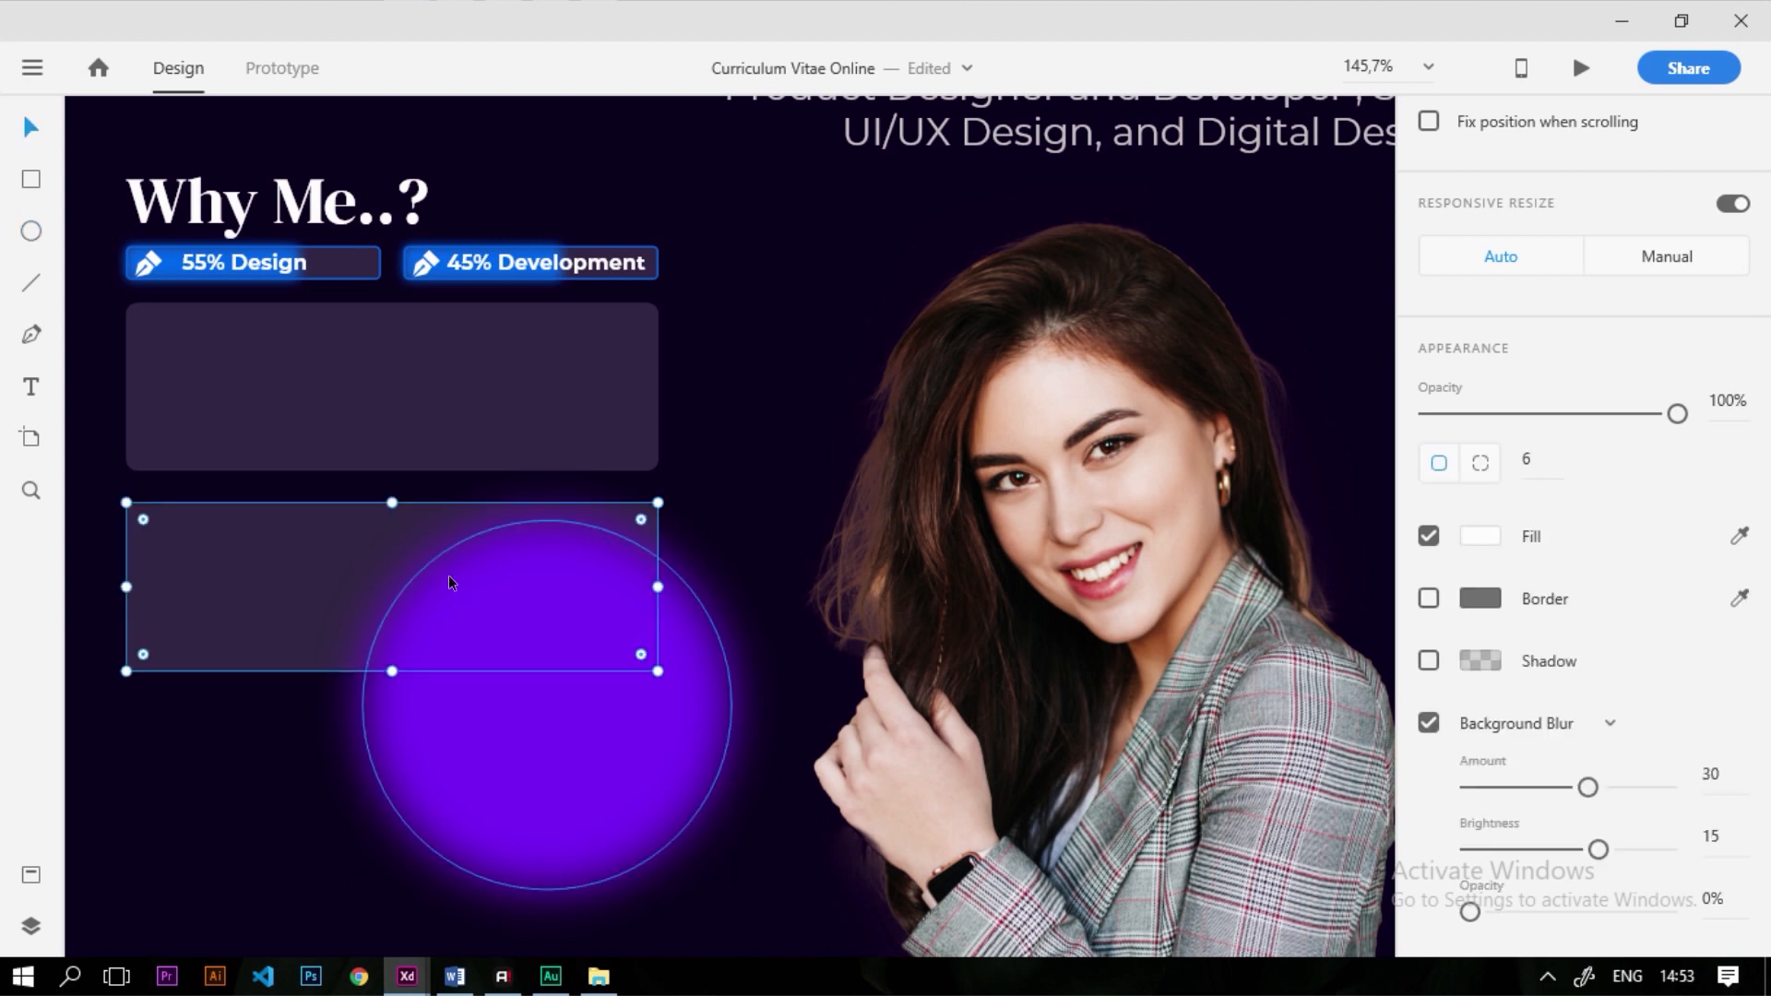
right_click(253, 556)
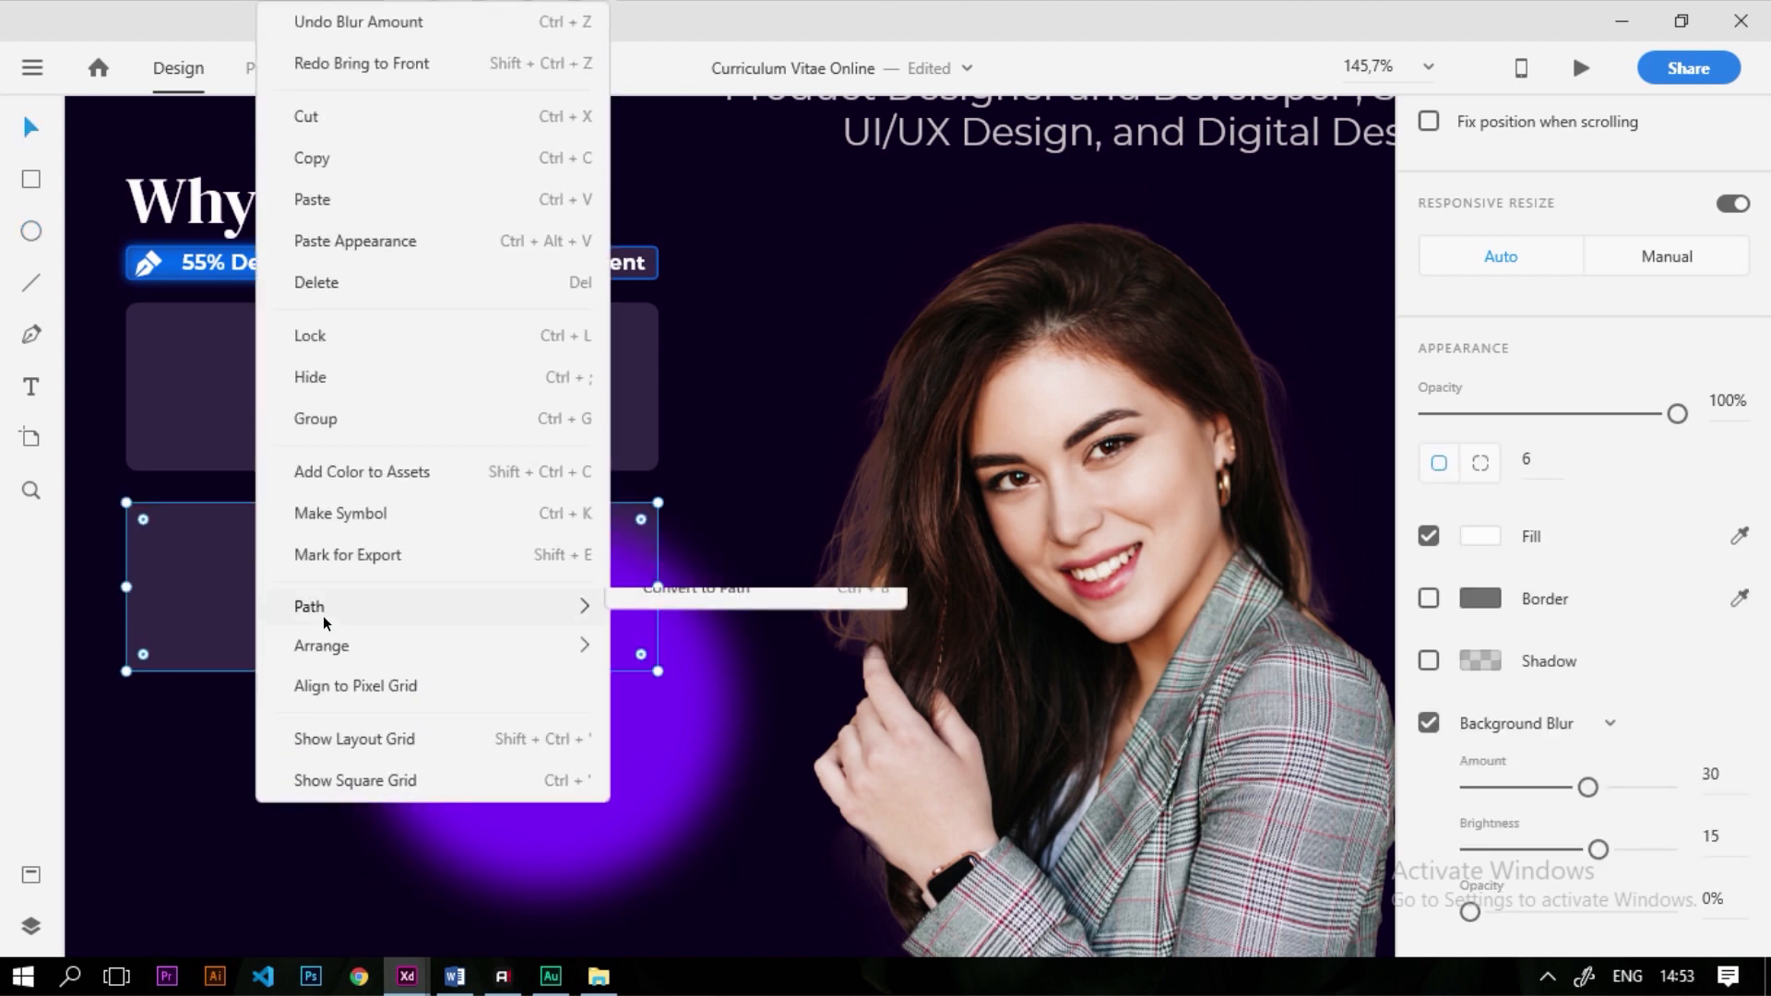
mouse_move(384, 644)
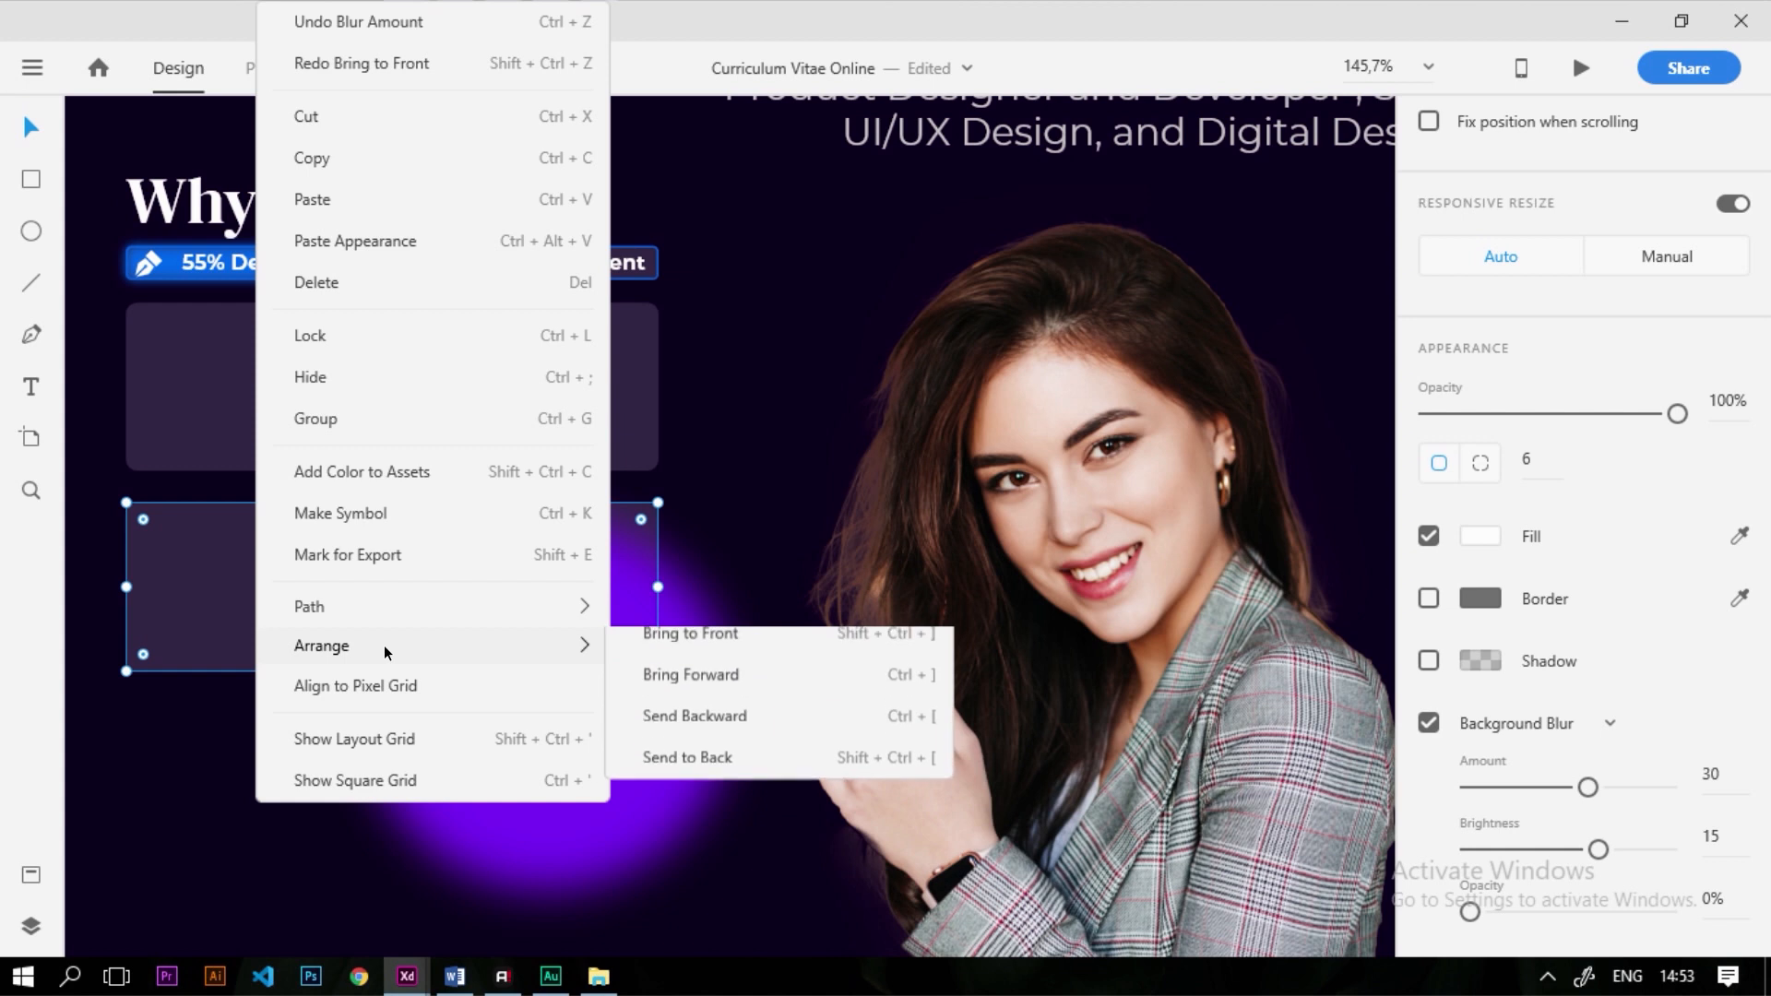
left_click(732, 650)
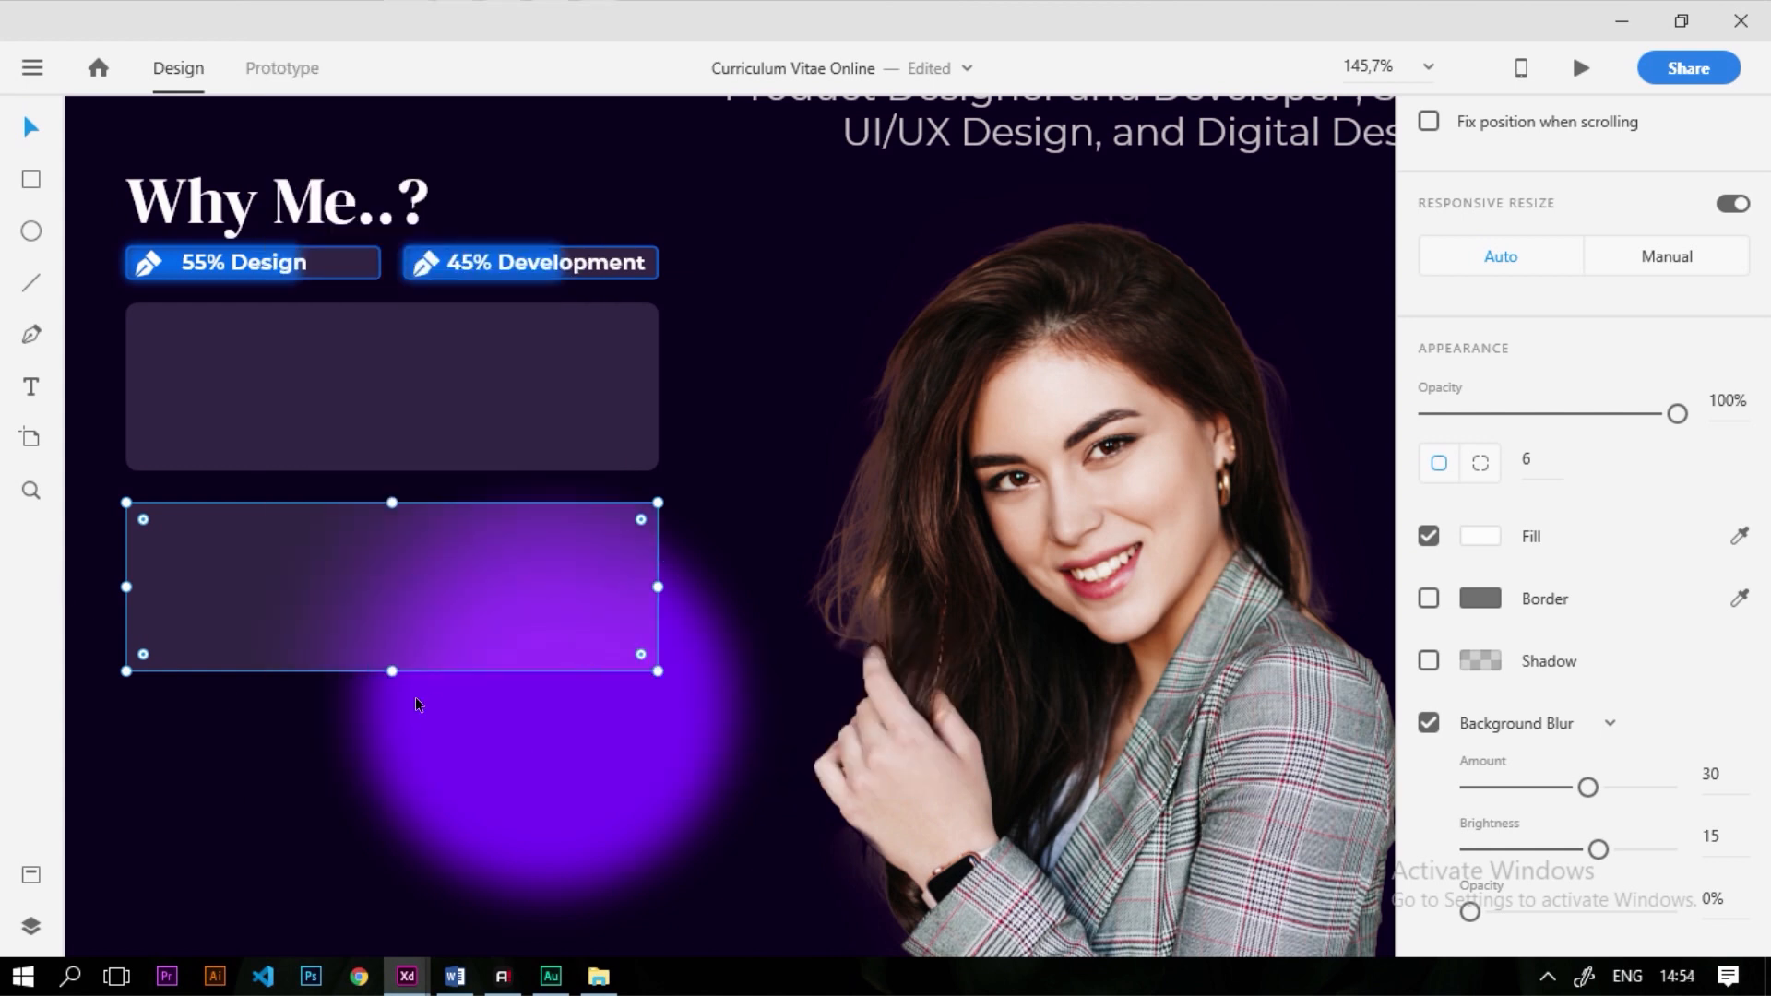
left_click(536, 759, "shift")
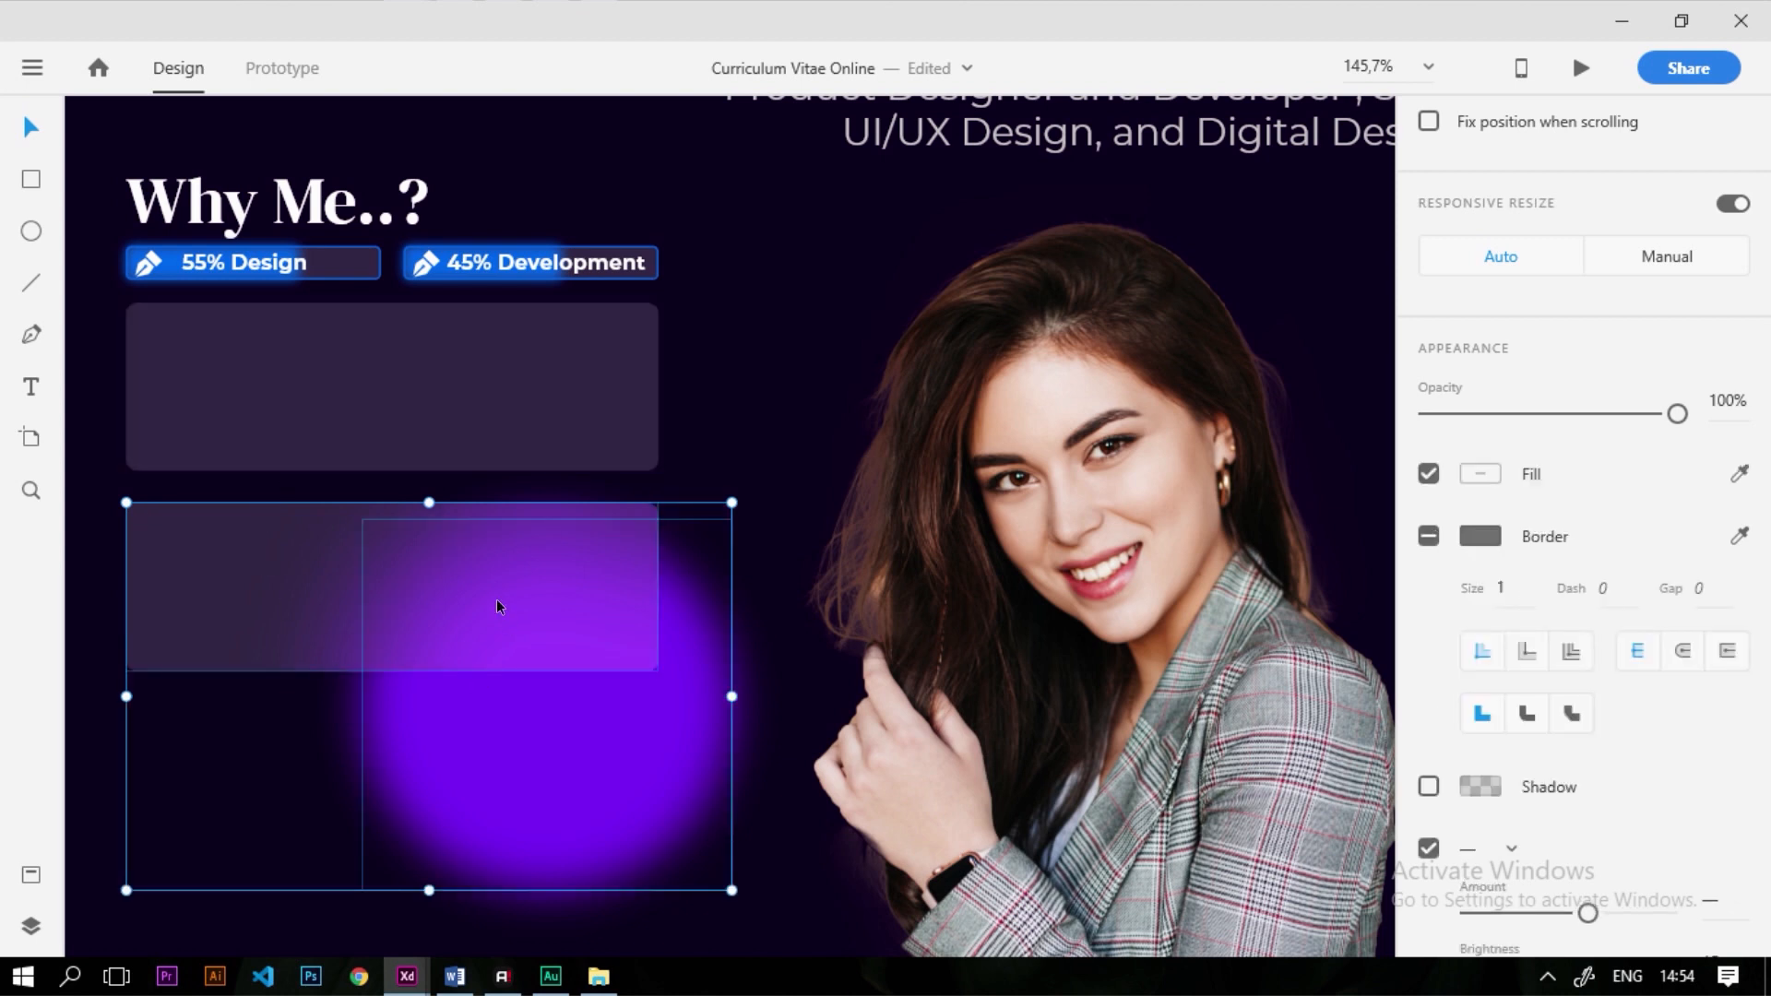
Mask the glow with the card rectangle, then shrink the circle to 166 wide and move it up-left
right_click(525, 759)
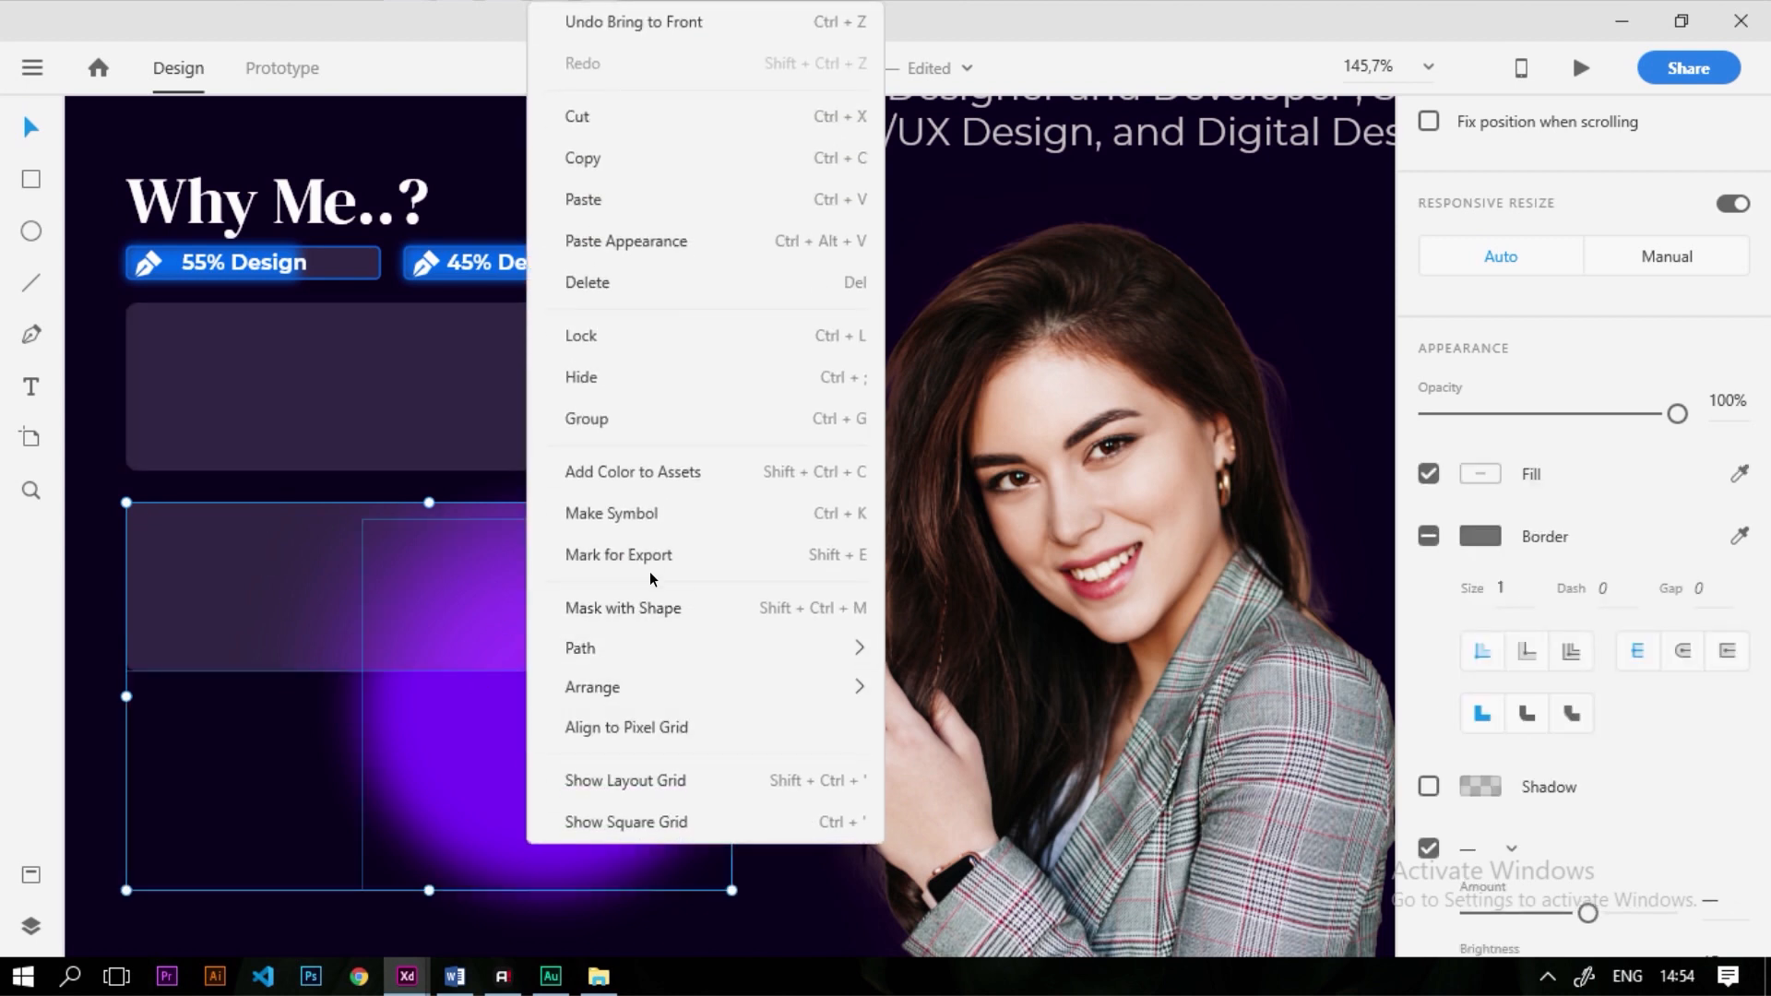
left_click(666, 606)
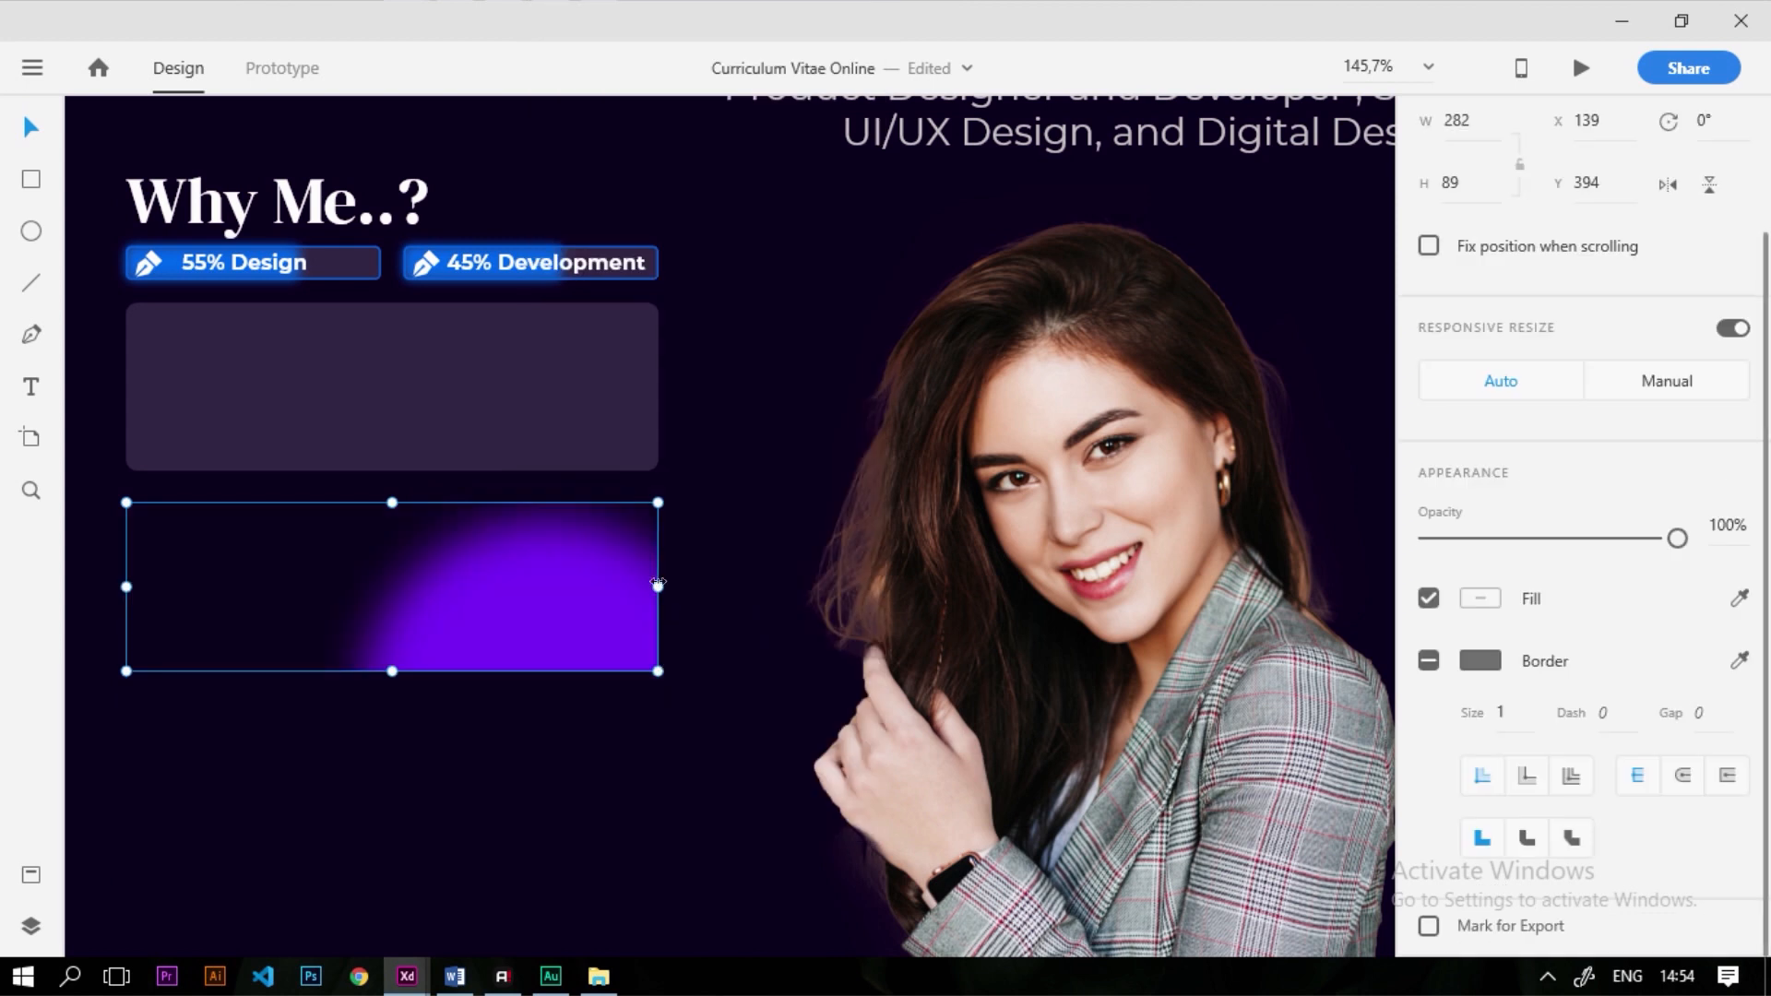
double_click(522, 628)
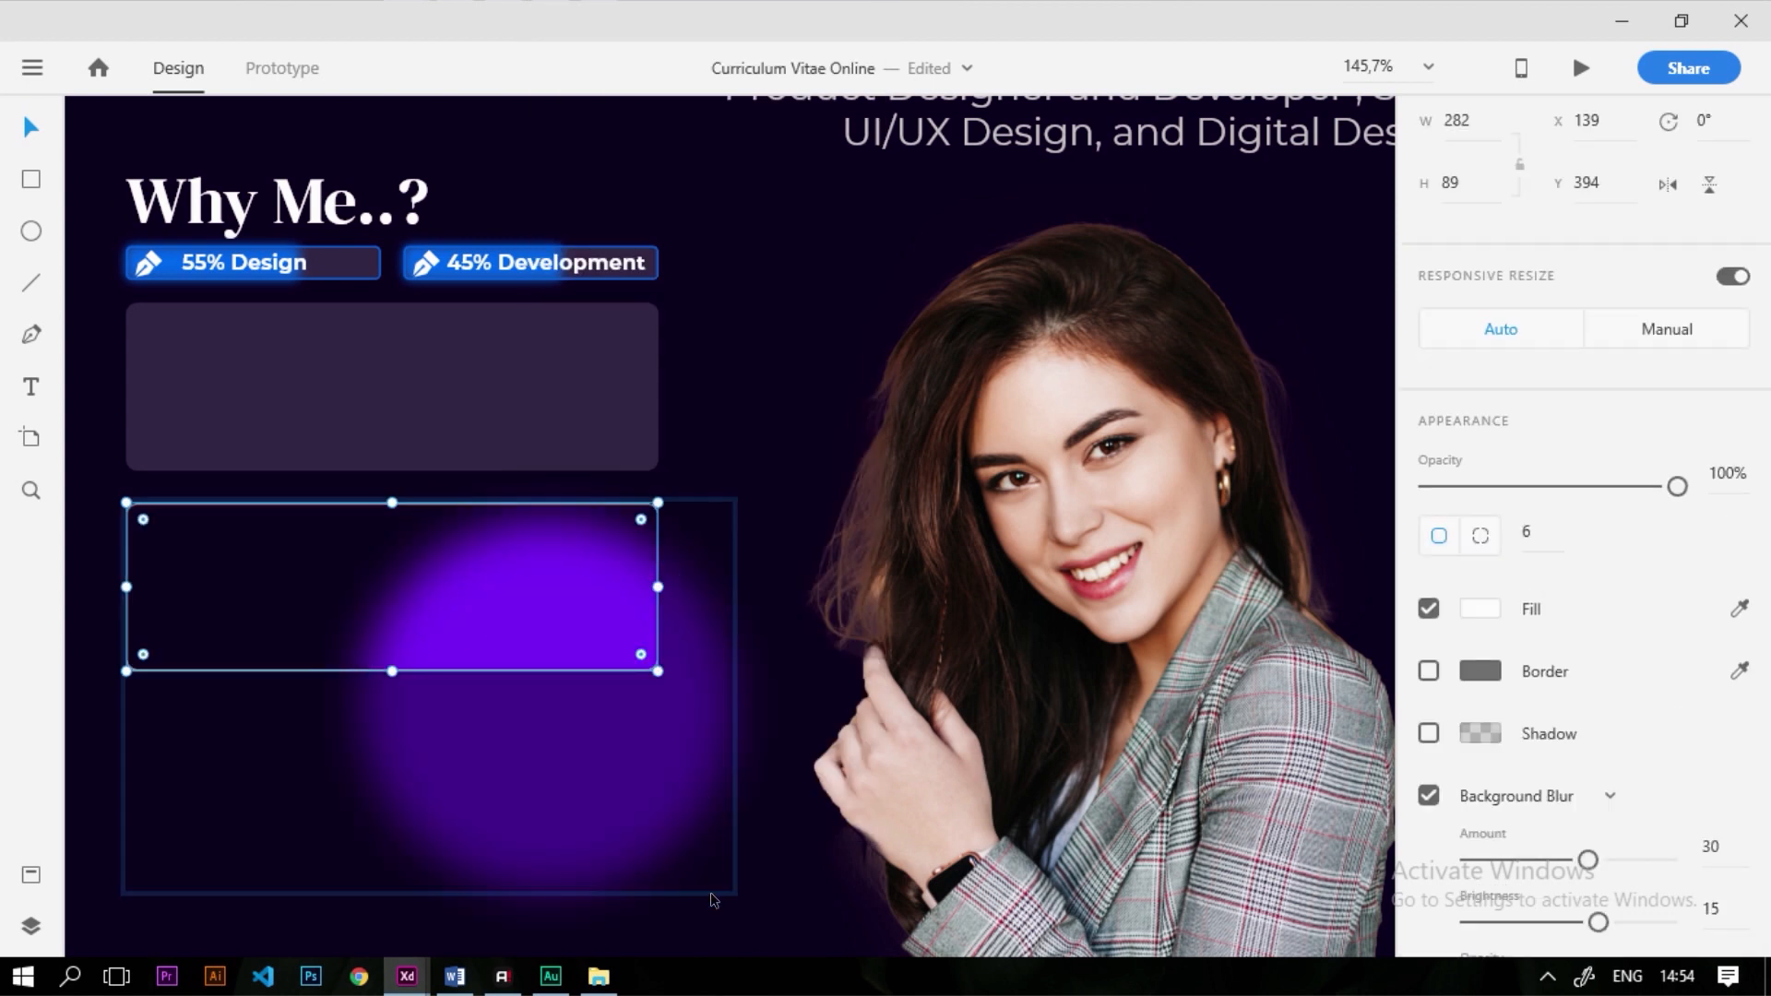
left_click(610, 796)
left_click_drag(729, 888, 664, 862)
left_click_drag(519, 708, 465, 634)
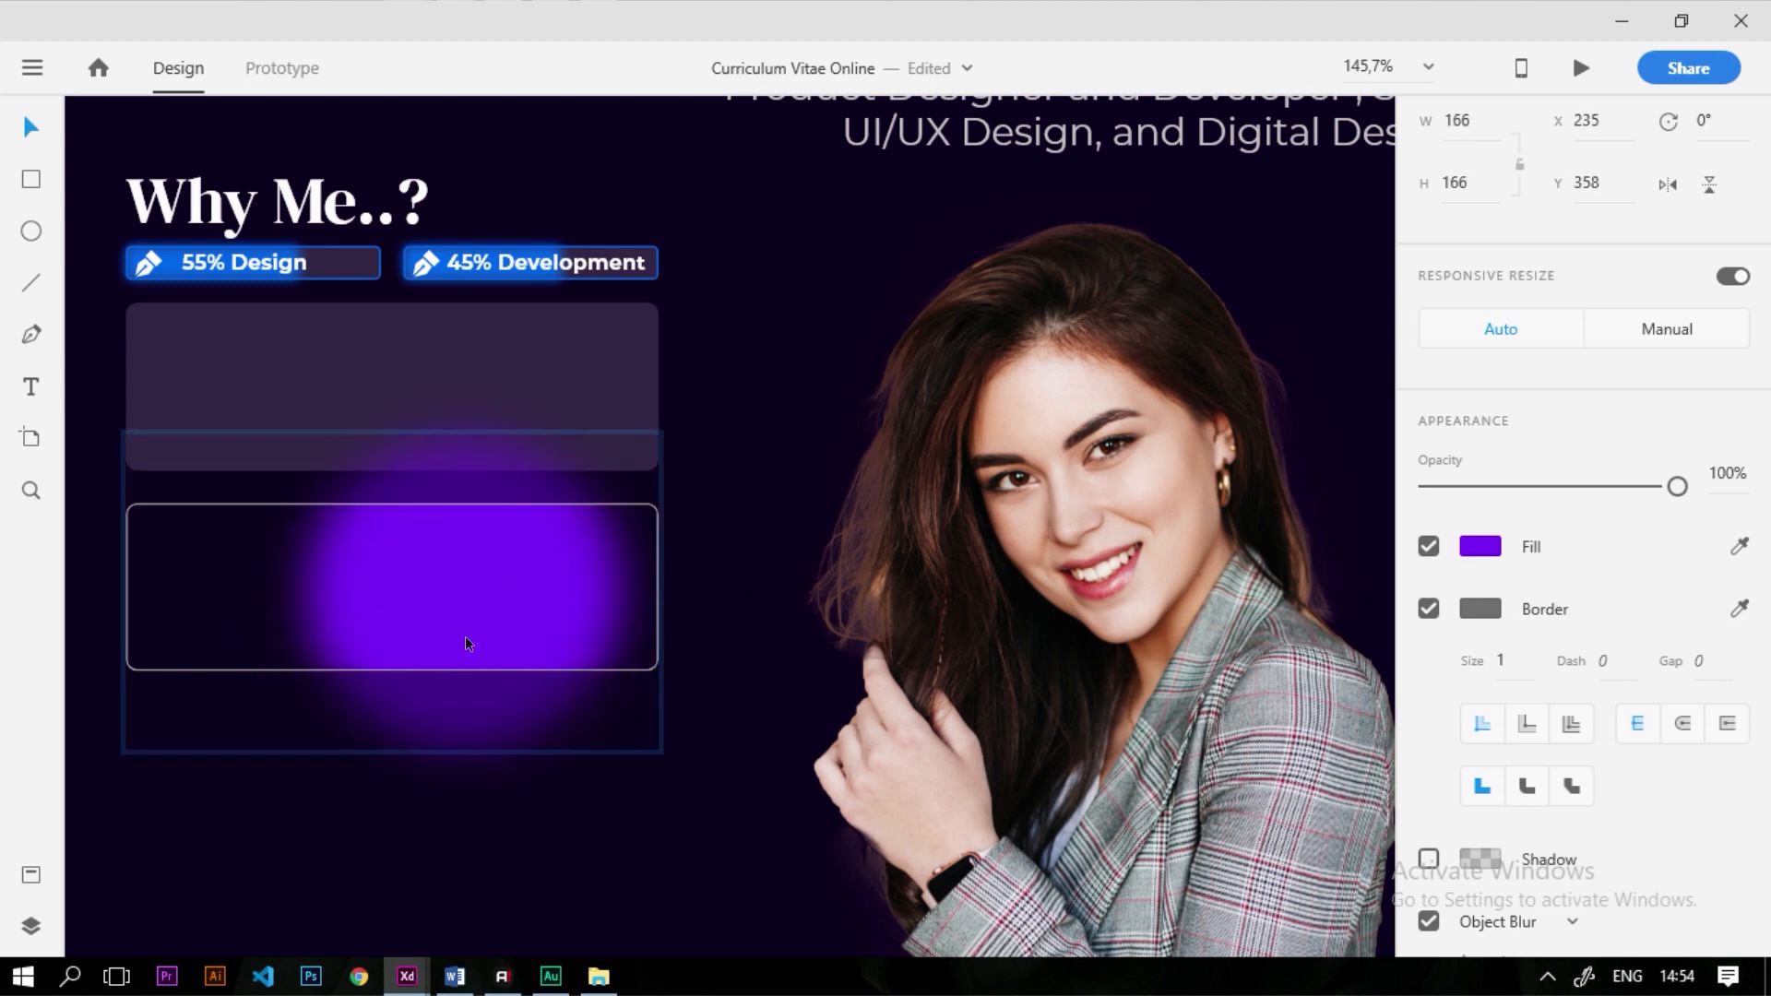
Move the masked glow card up beneath the two skill bars
double_click(554, 856)
scroll(660, 815, "down", 4)
scroll(638, 738, "up", 4)
left_click_drag(710, 817, 694, 601)
scroll(1207, 518, "down", 2)
Copy the two rows of skill icons from the style guide onto the glowing card
scroll(1076, 518, "down", 3)
scroll(198, 295, "up", 4)
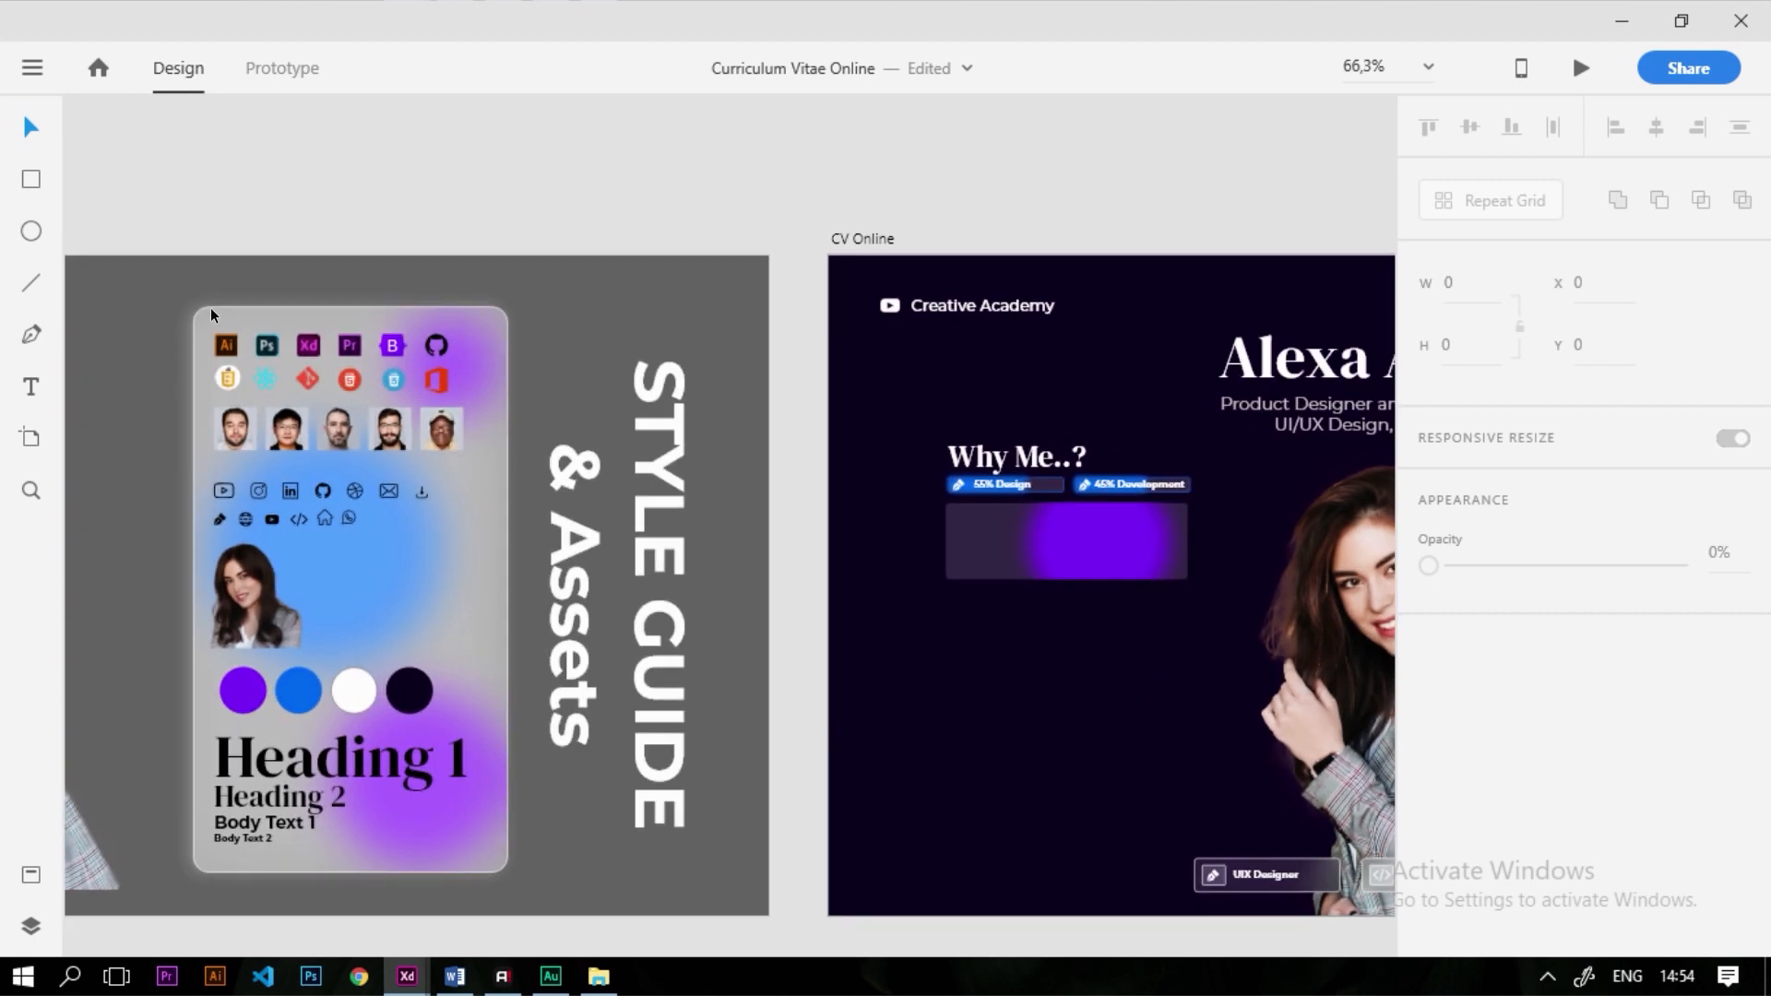
left_click(378, 359)
left_click_drag(254, 314, 616, 419)
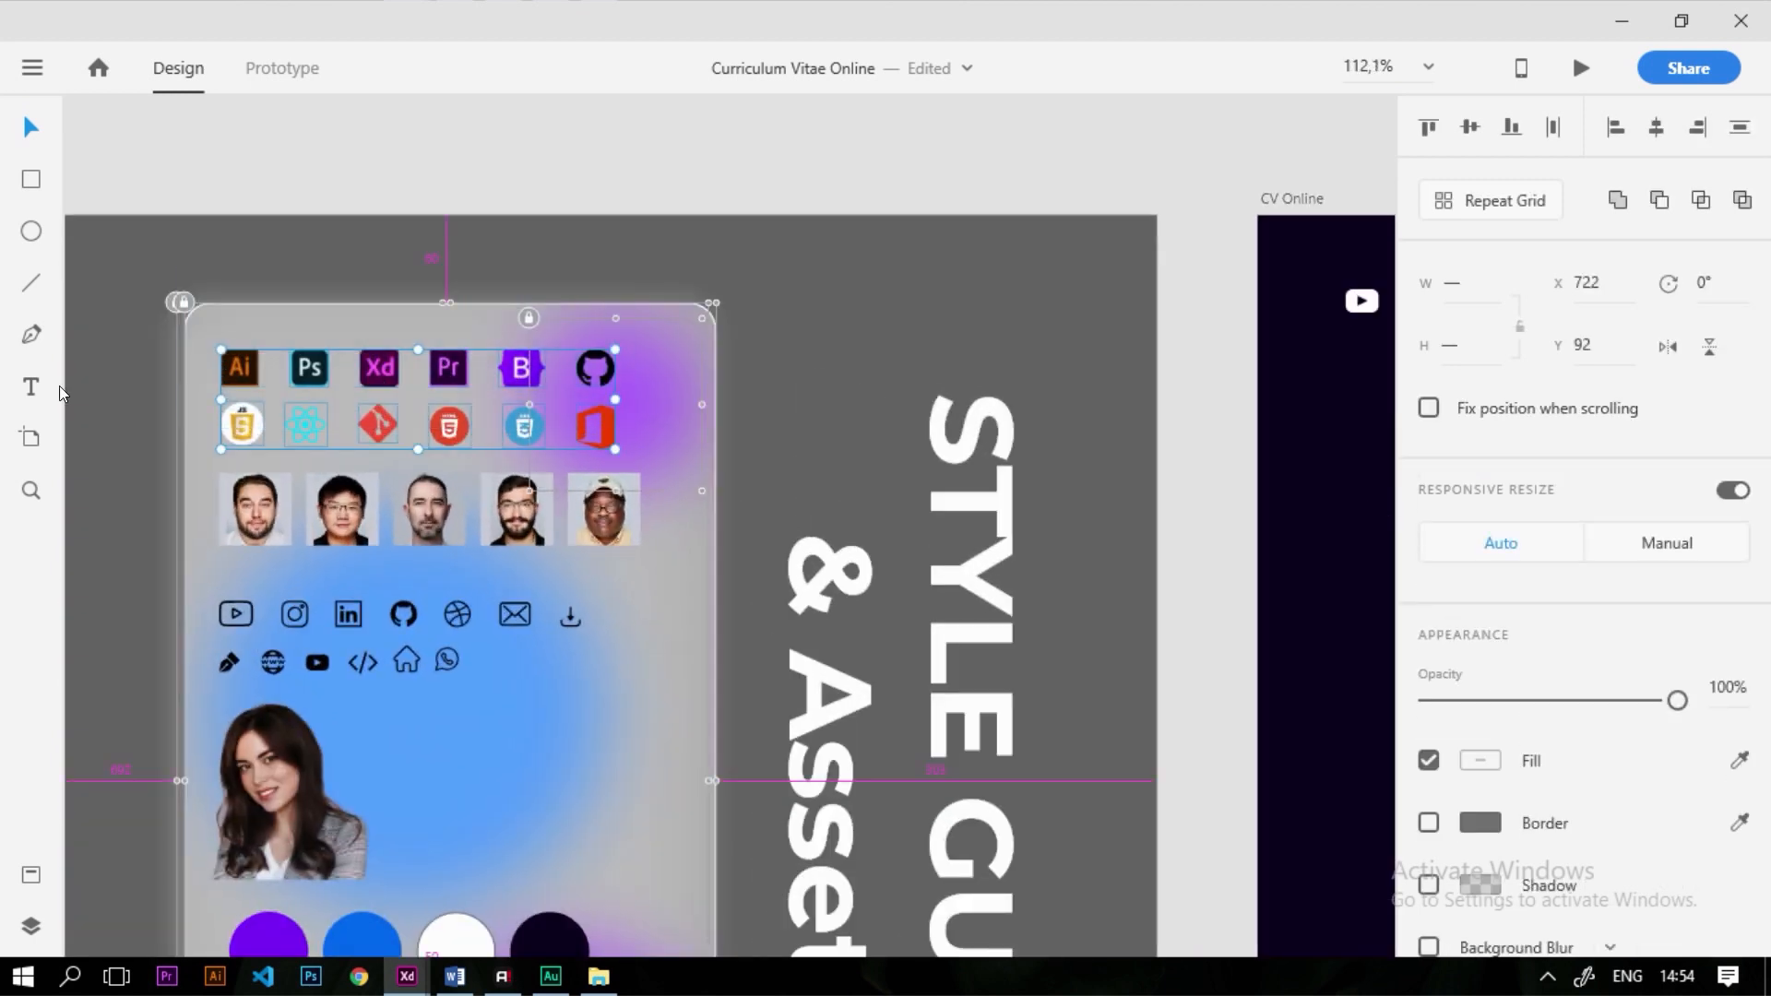
scroll(123, 402, "down", 2)
left_click_drag(425, 372, 1363, 608)
scroll(710, 616, "down", 5)
scroll(1131, 612, "up", 8)
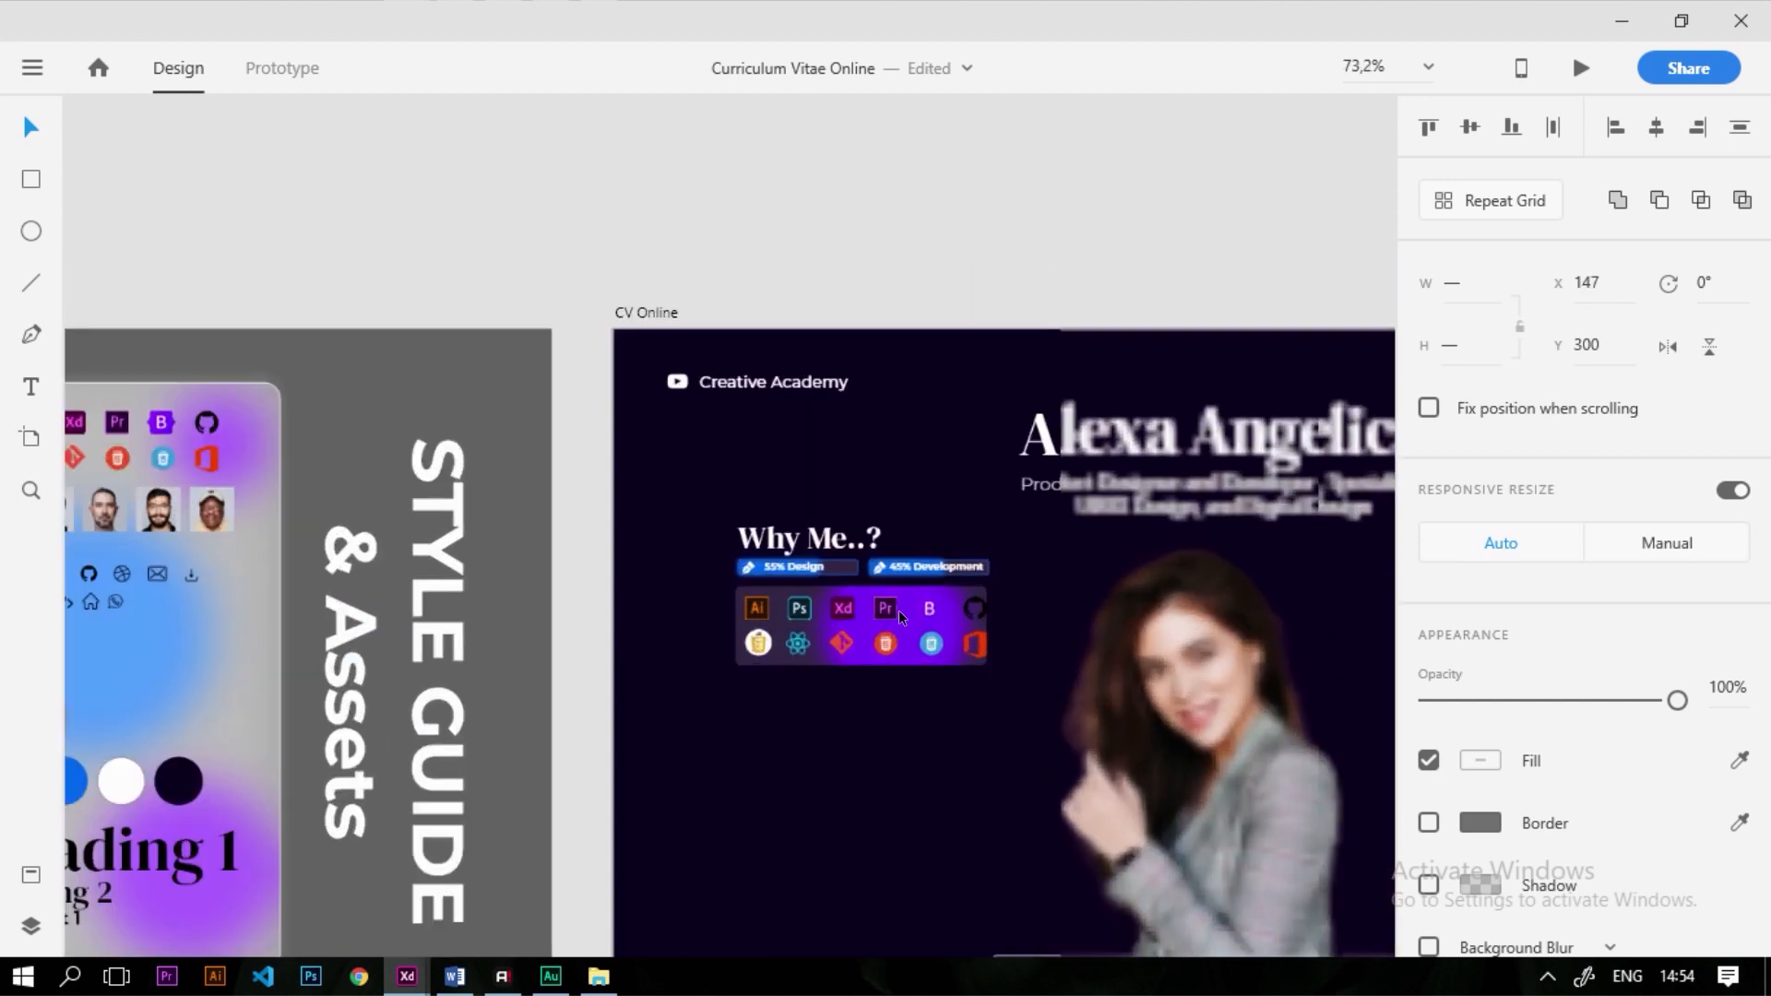
scroll(696, 602, "up", 2)
left_click_drag(682, 601, 688, 598)
left_click(851, 845)
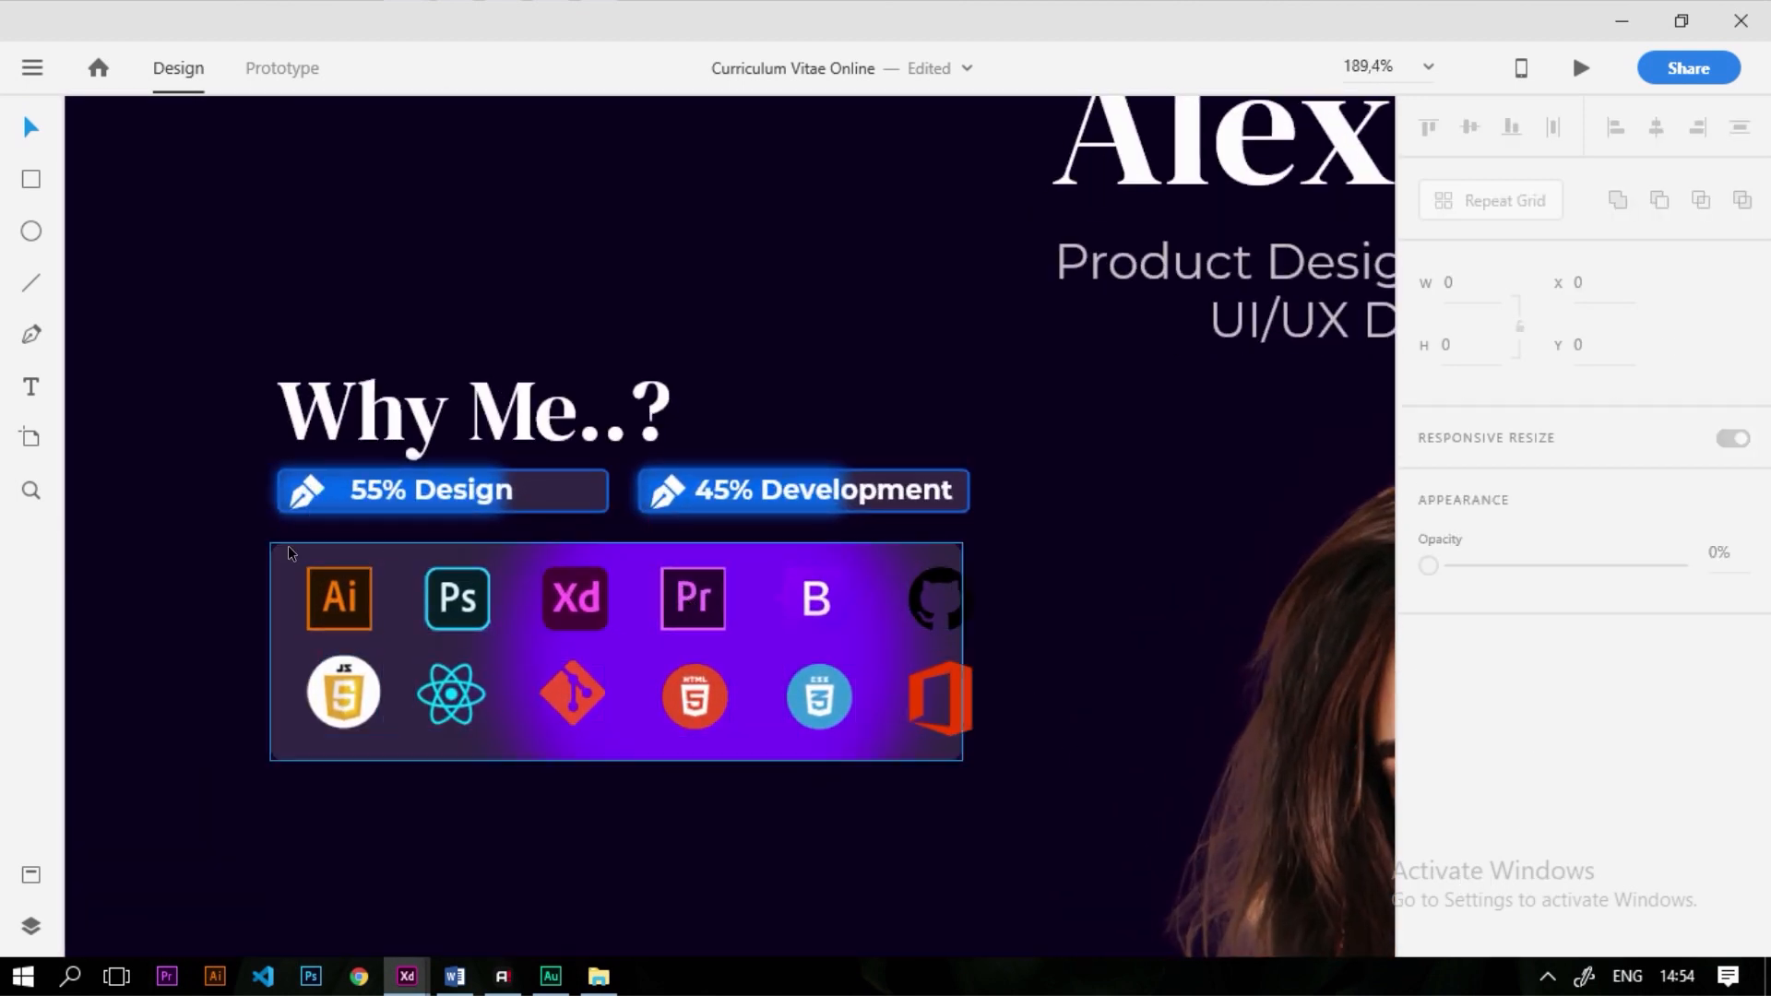
Widen the card background to 305 and shift the 45% Development bar right
left_click(293, 581)
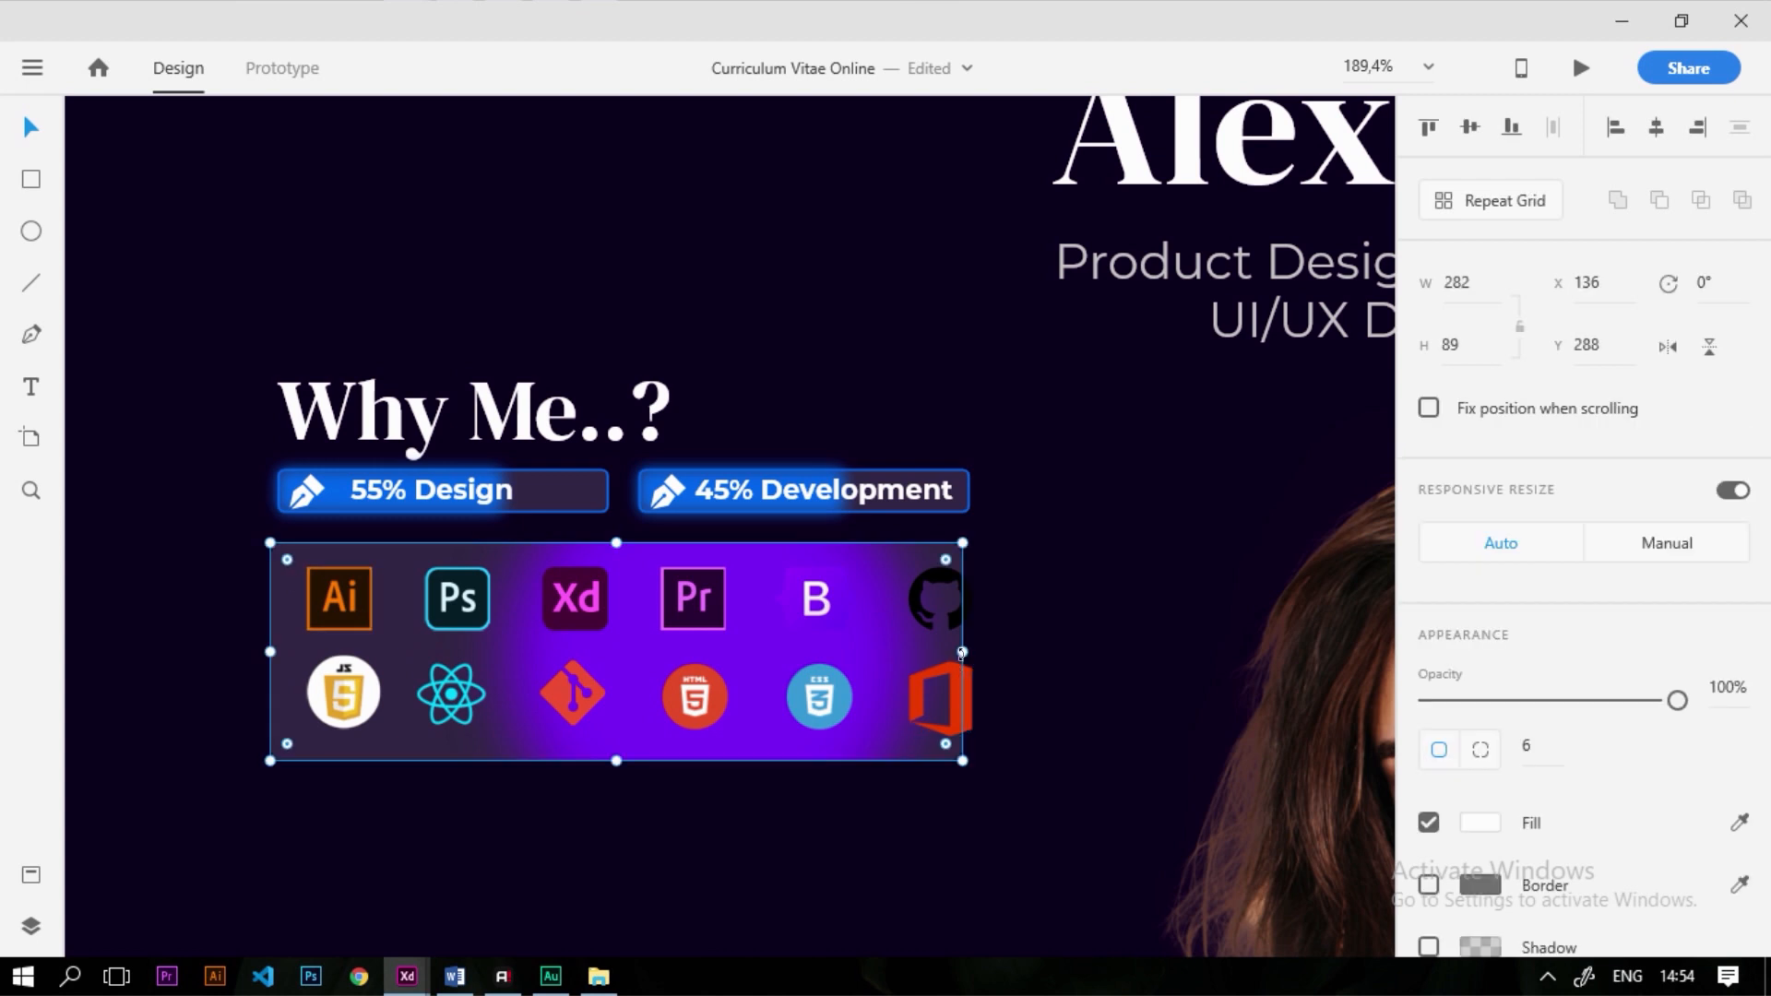
left_click_drag(959, 648, 1015, 666)
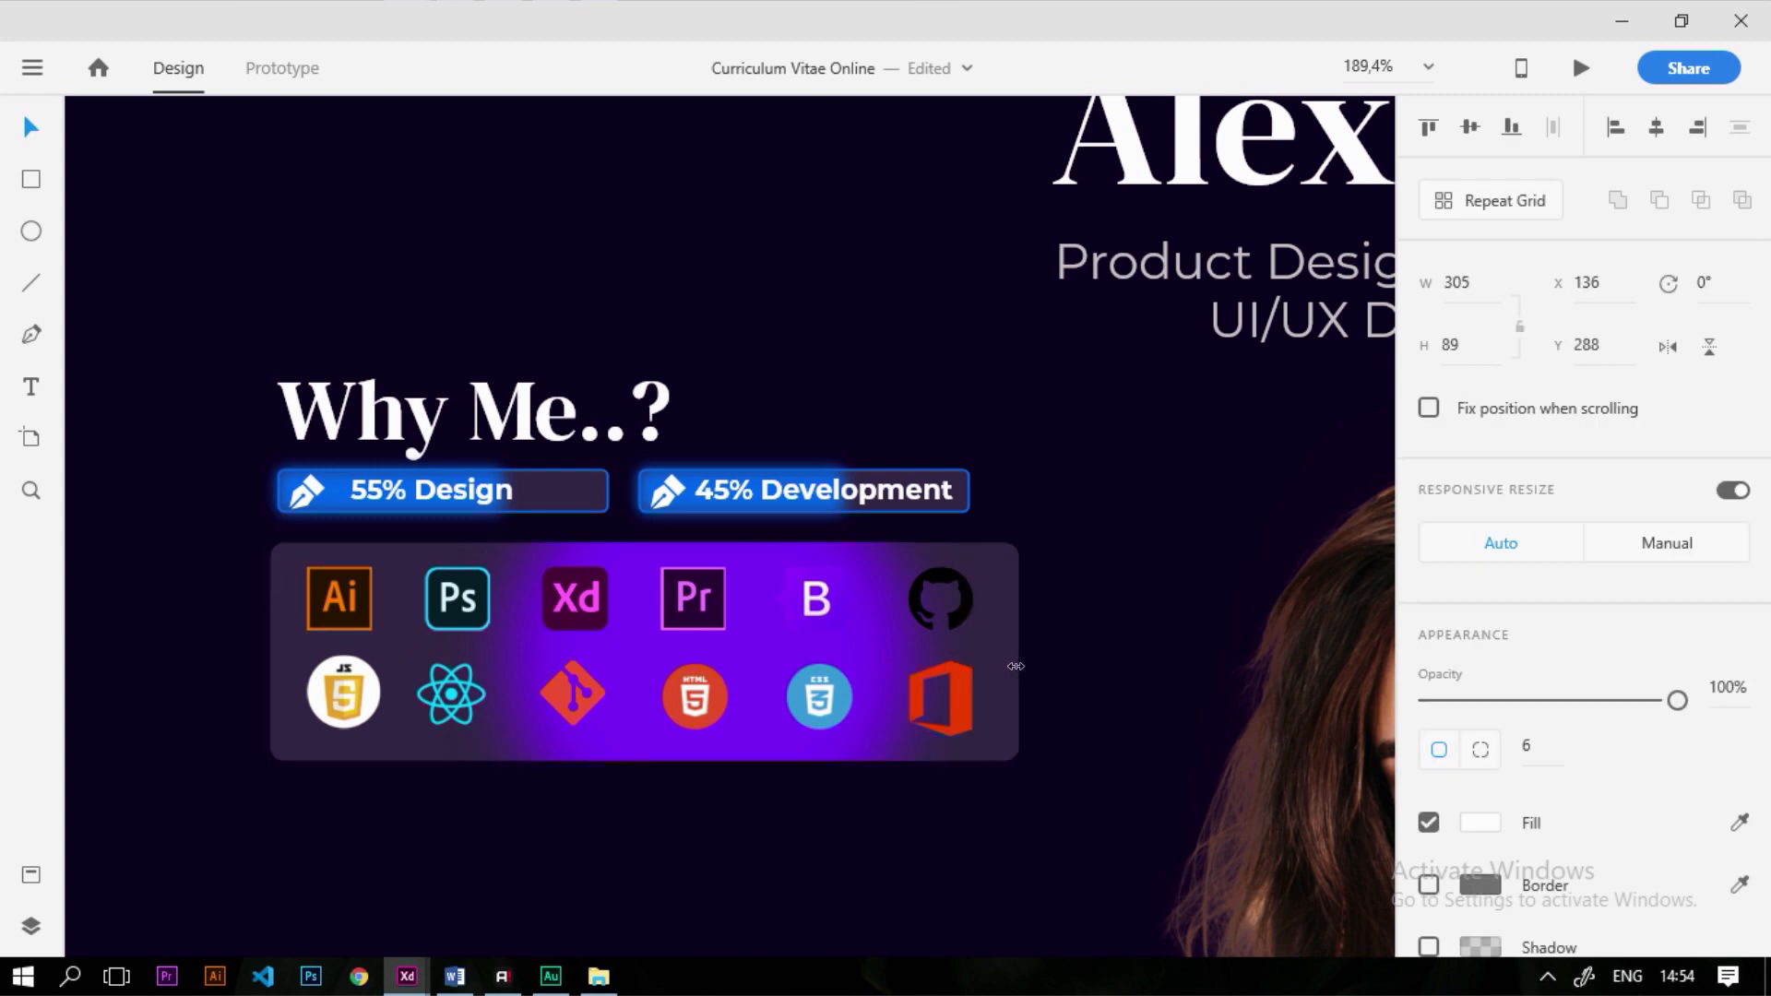
scroll(688, 715, "down", 2)
scroll(756, 572, "up", 2)
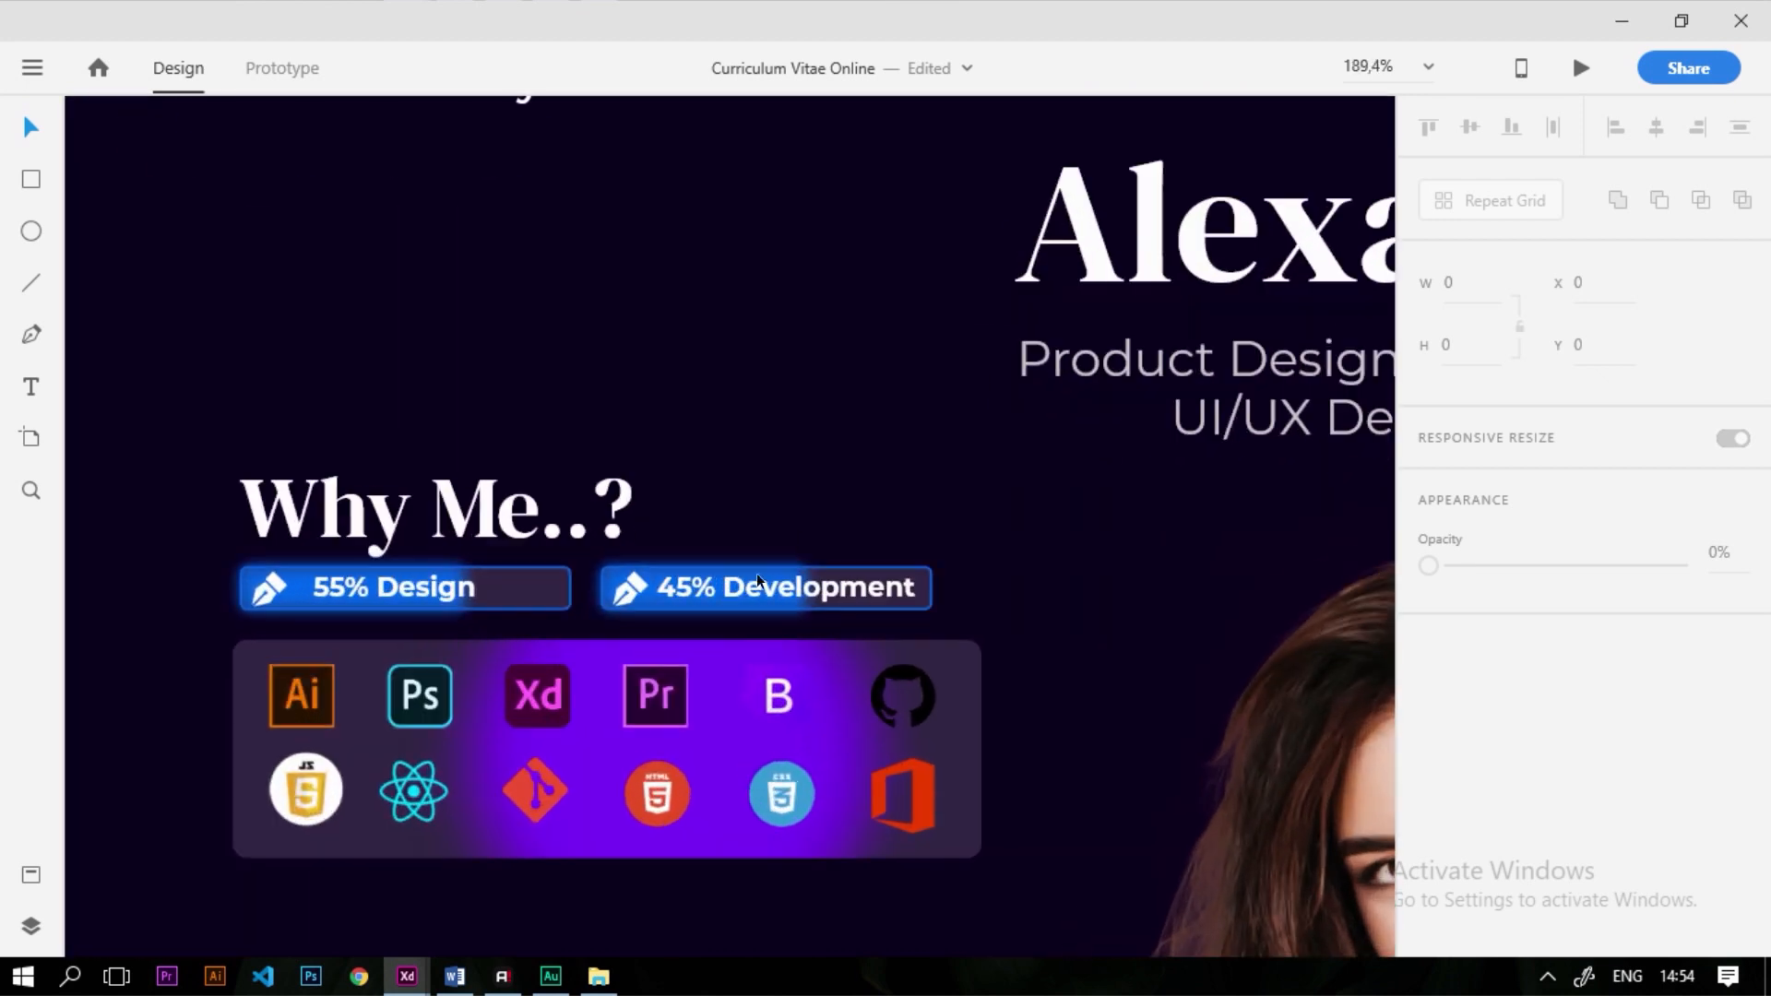
mouse_move(893, 601)
left_mouse_down()
mouse_move(911, 597)
mouse_move(878, 598)
left_mouse_up()
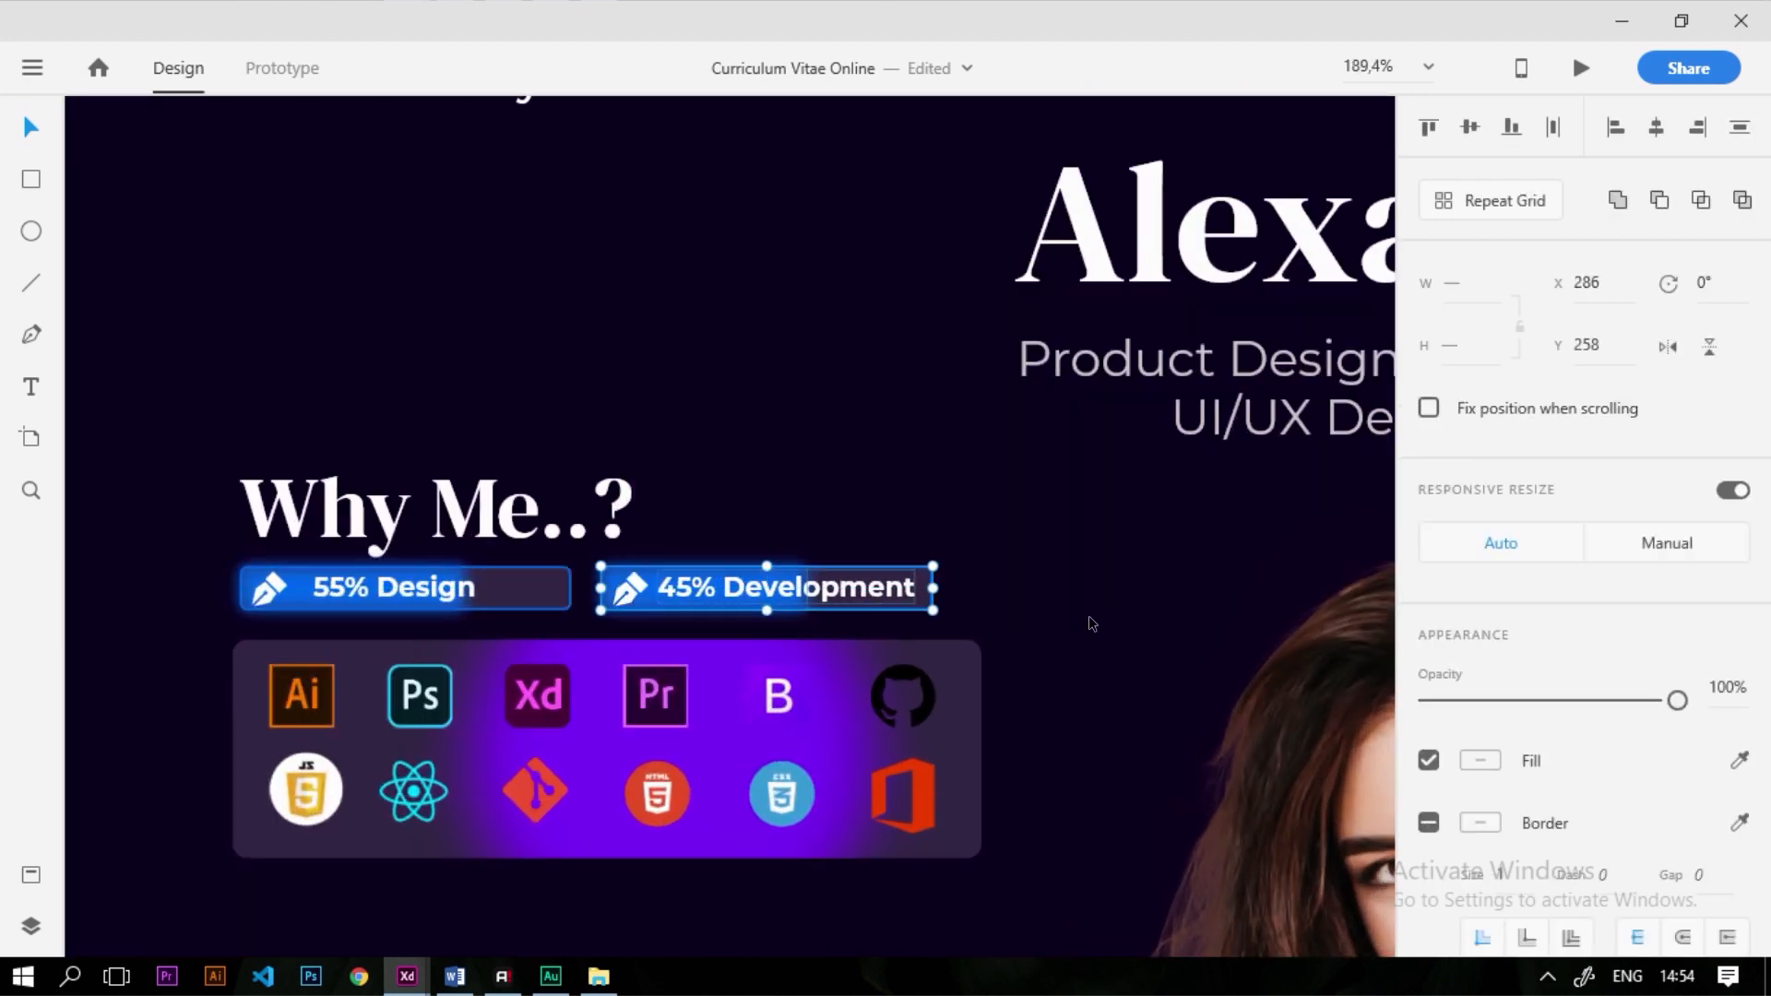
Move the 45% Development bar further right and the skill icons panel slightly down
left_click_drag(624, 577, 679, 589)
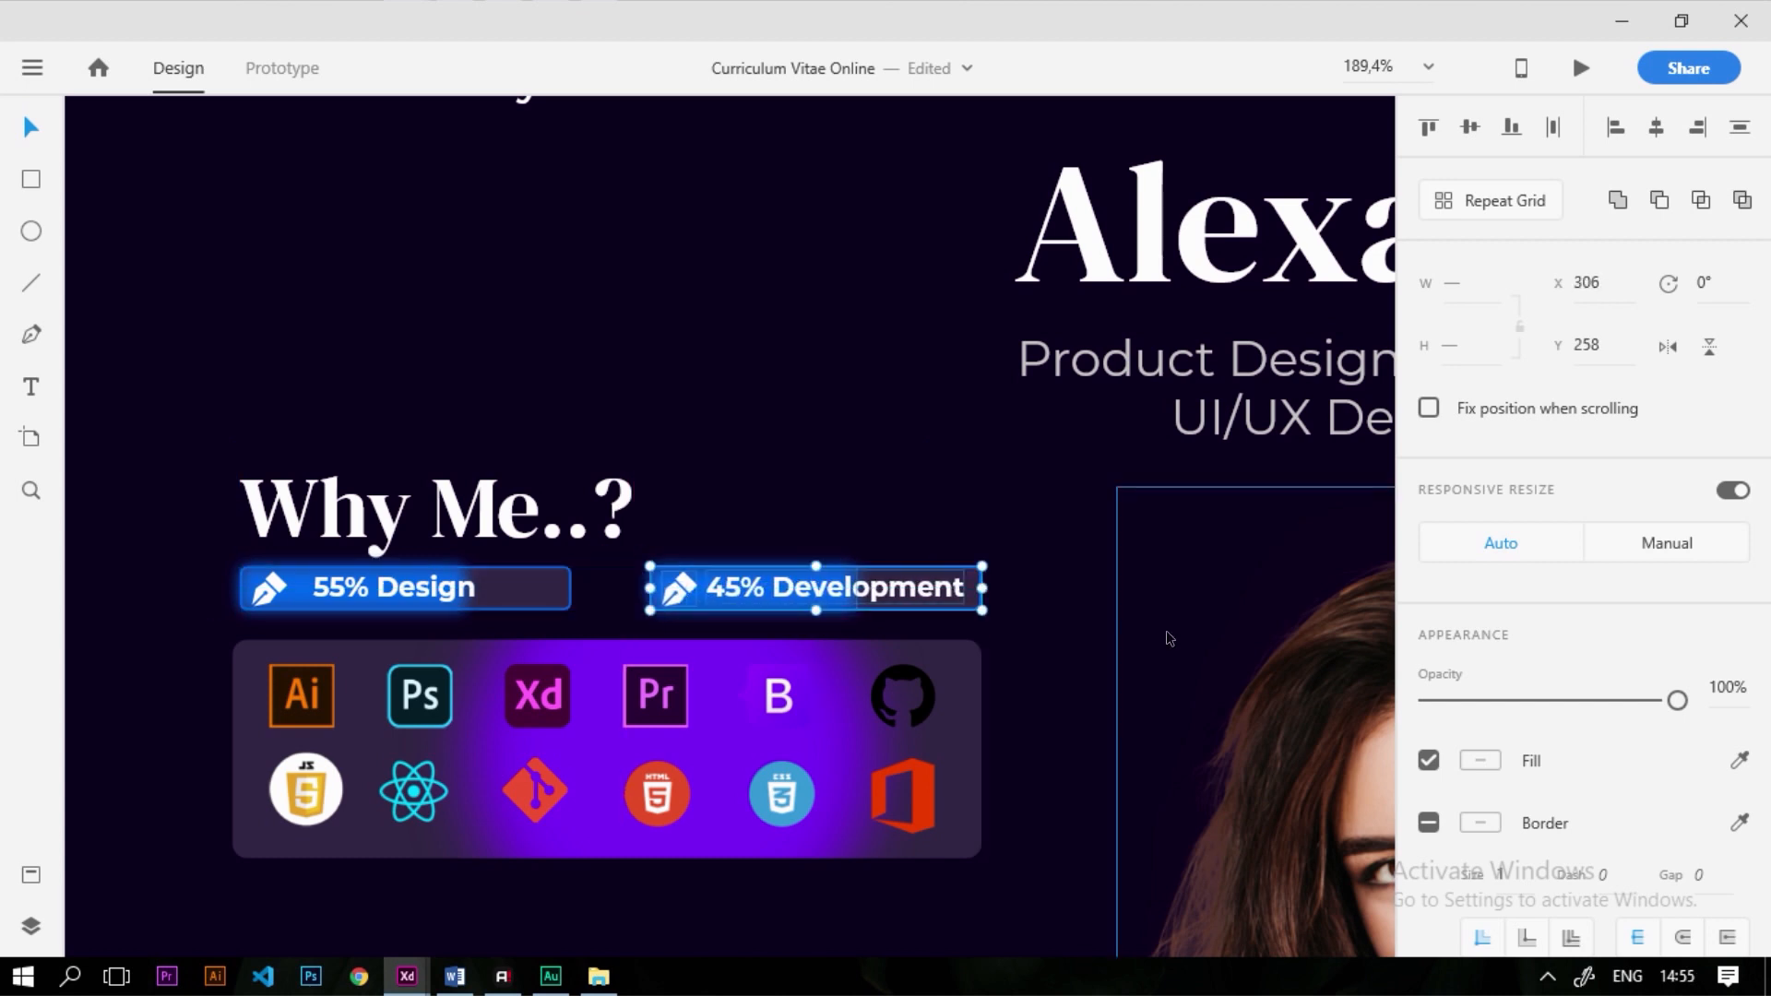
left_click(1169, 636)
scroll(956, 574, "down", 3)
scroll(956, 574, "down", 4)
scroll(905, 584, "up", 4)
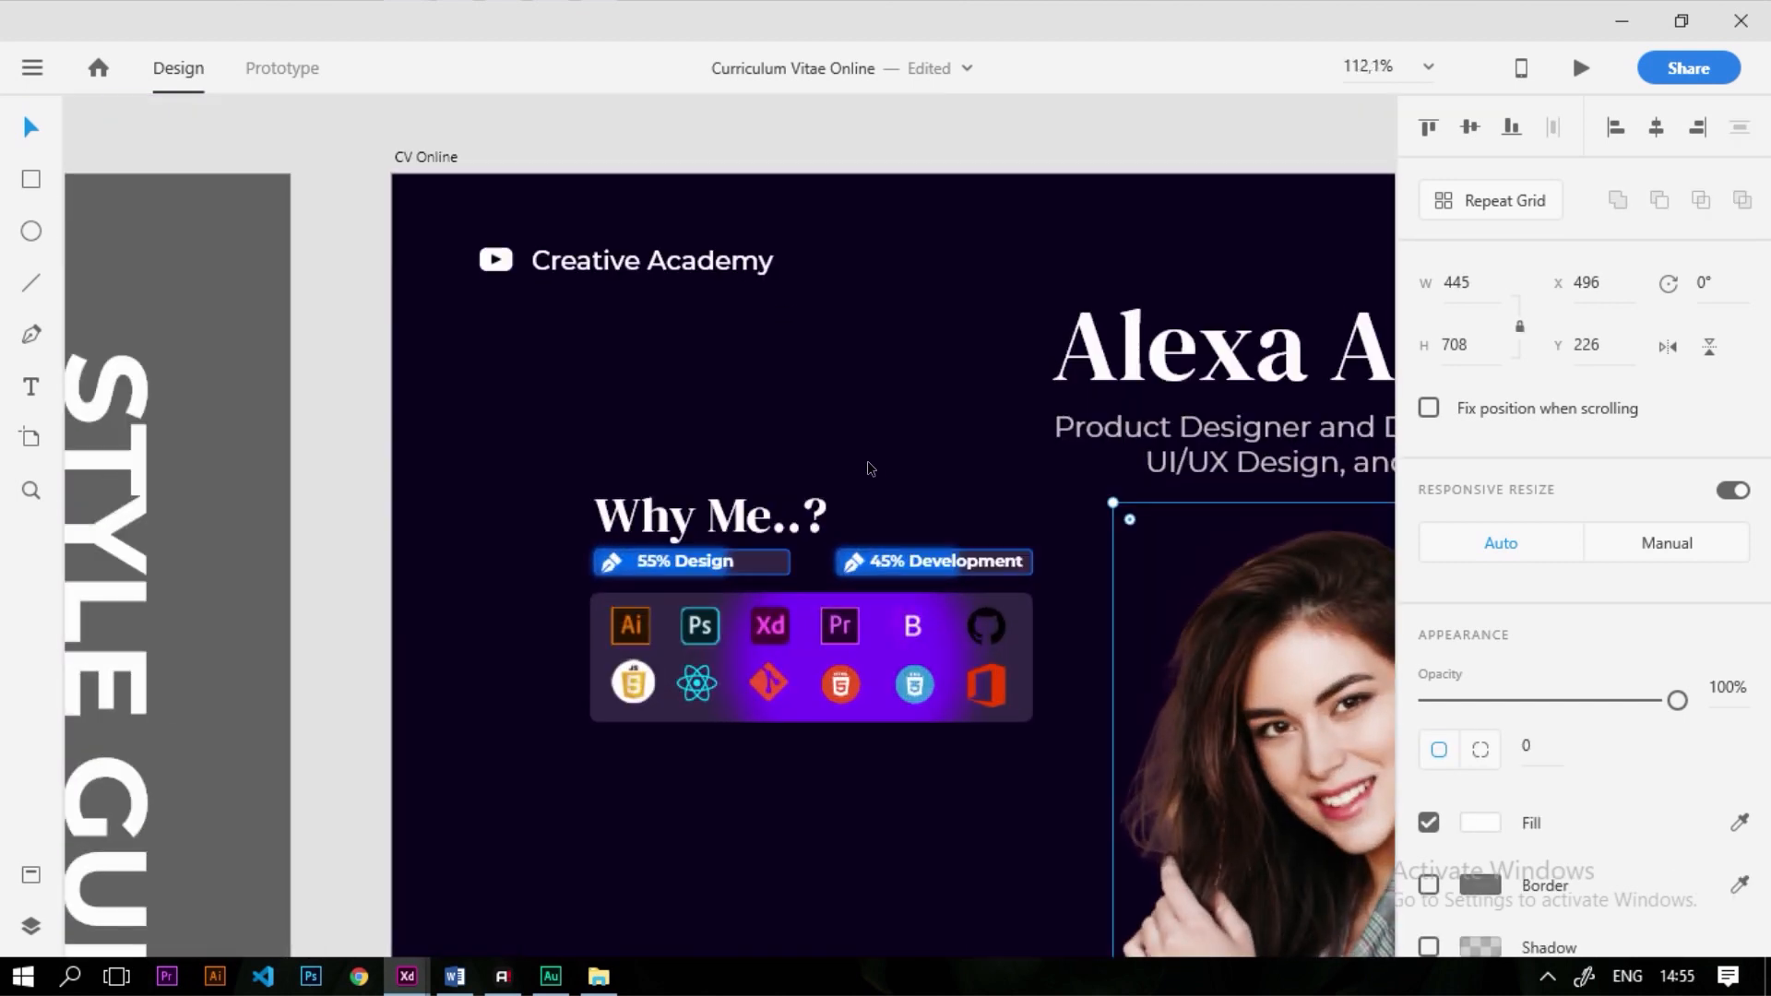
mouse_move(1047, 824)
left_mouse_down()
mouse_move(583, 618)
mouse_move(581, 588)
left_mouse_up()
scroll(748, 655, "up", 3)
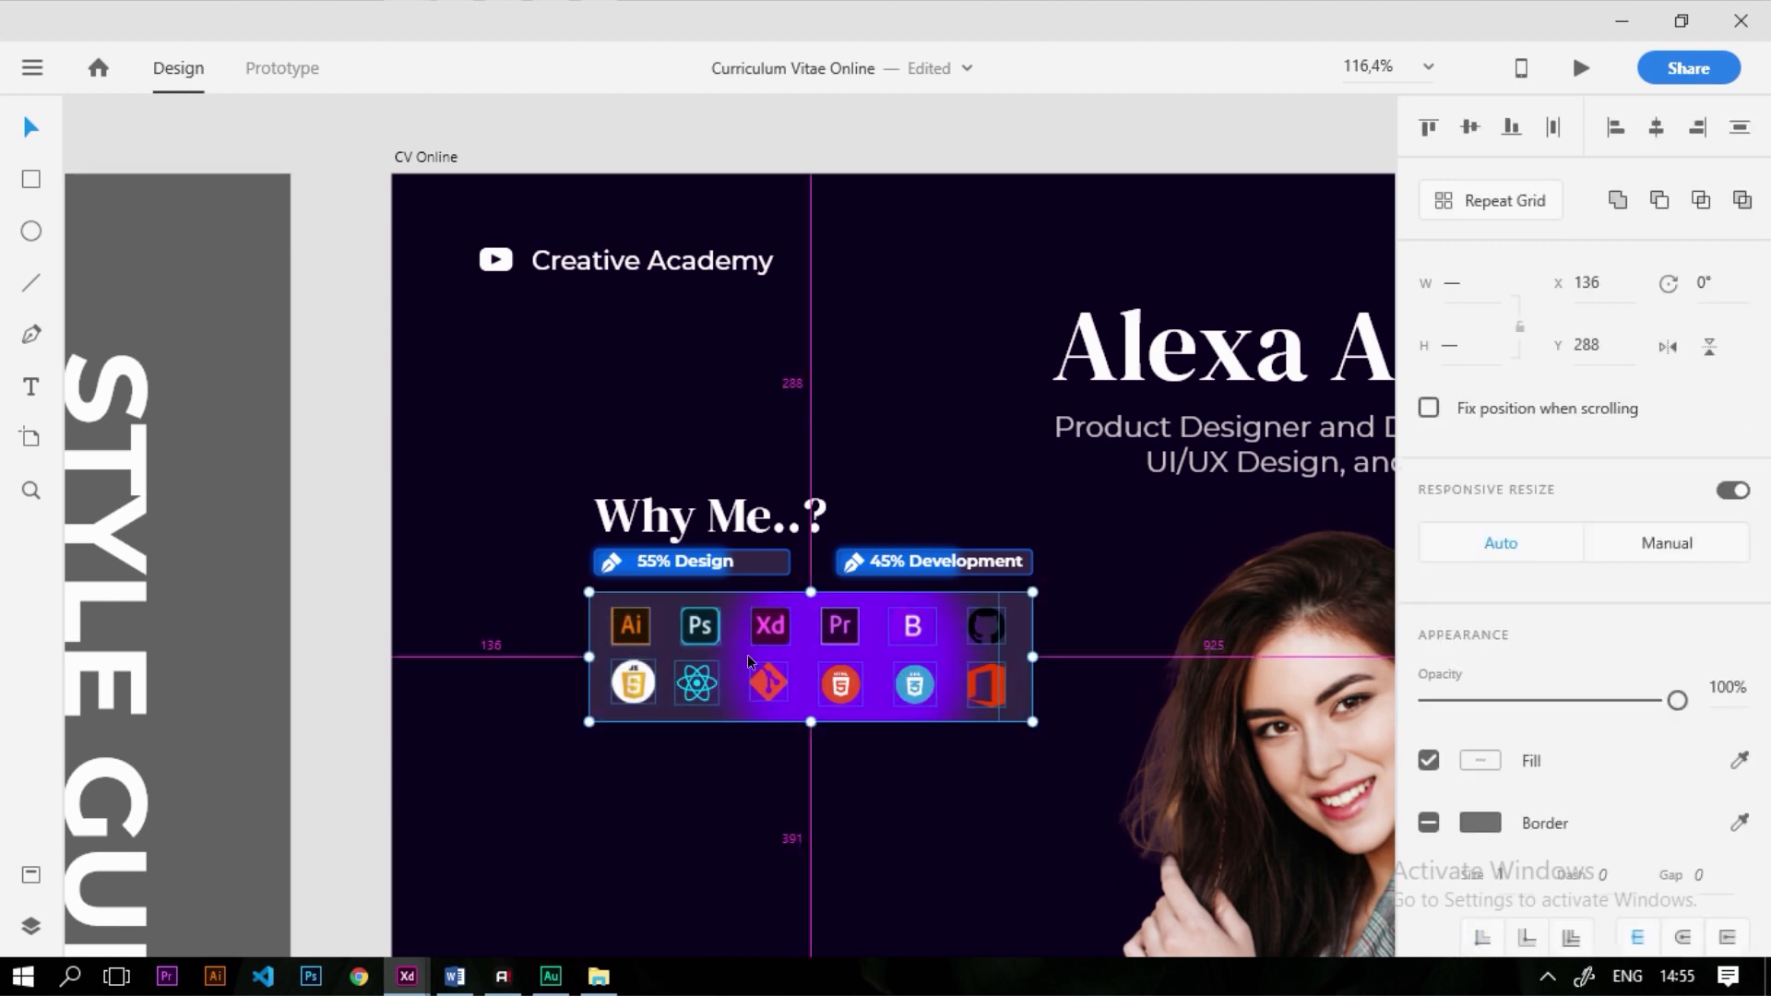
left_click_drag(891, 682, 891, 699)
Move both skill bars down about 20 px
left_click(375, 550)
left_click_drag(372, 463, 1099, 566)
left_click(453, 491)
left_click_drag(420, 524, 1181, 513)
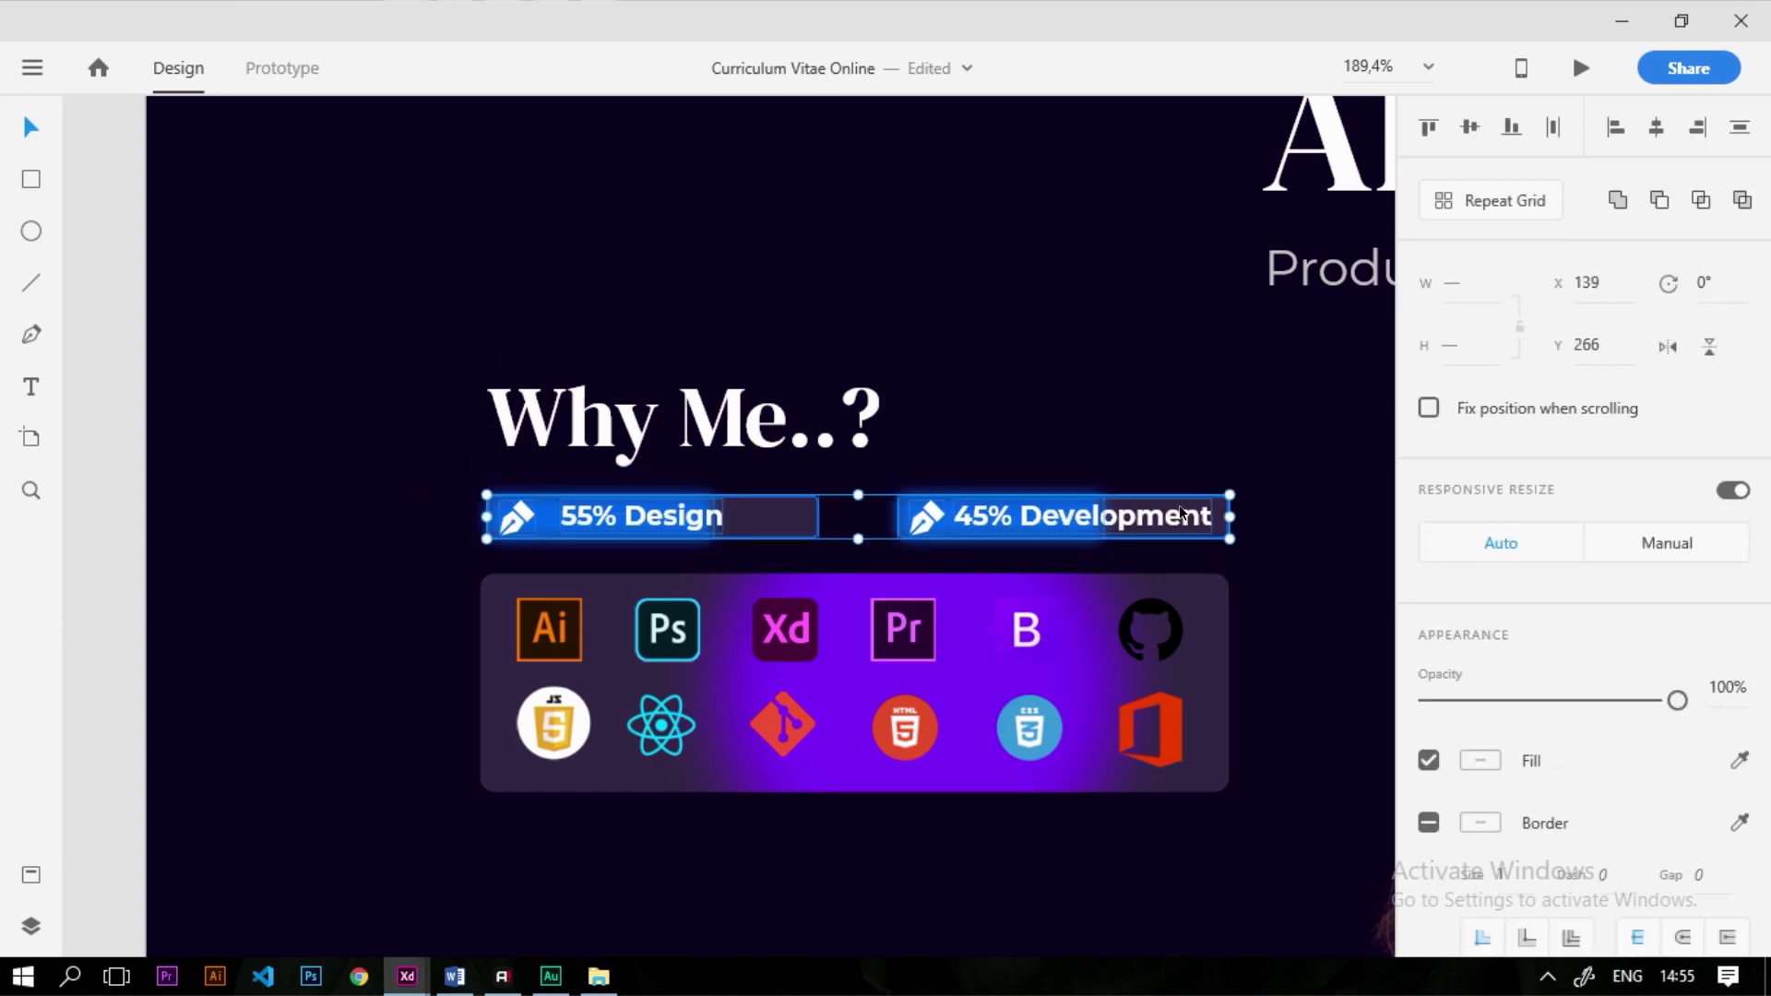
left_click(468, 490)
scroll(459, 469, "down", 5)
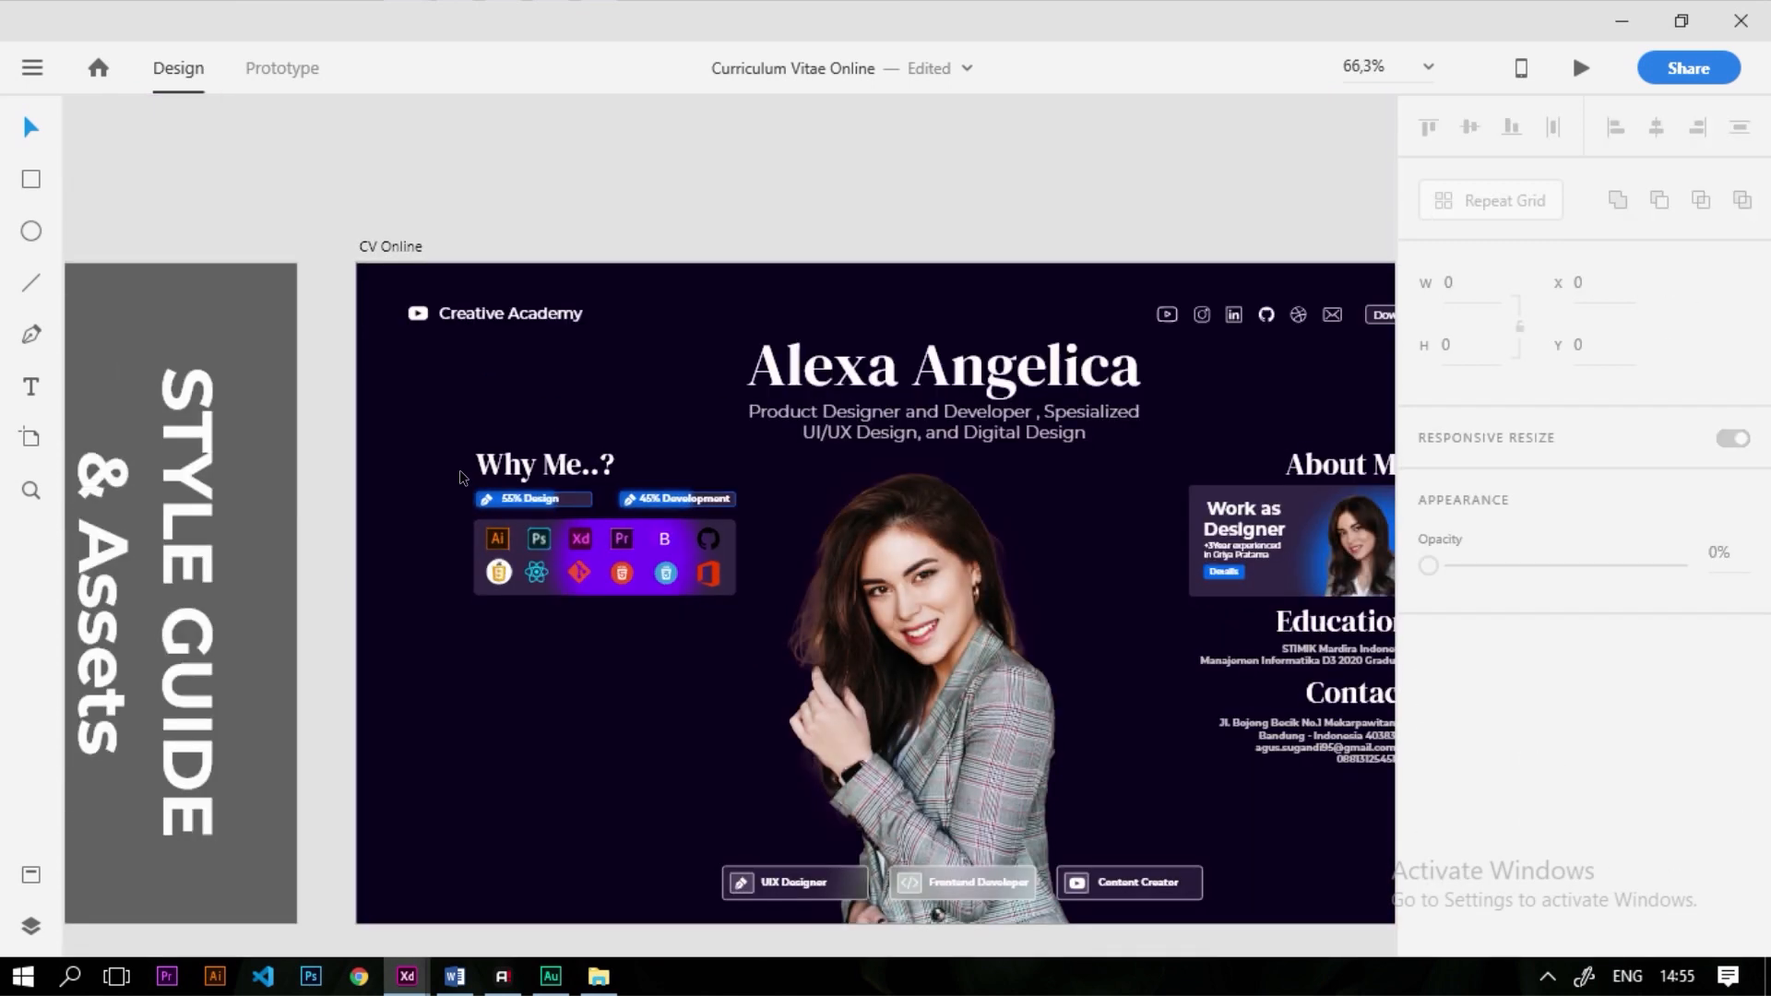
left_click(584, 575)
scroll(585, 574, "up", 5)
left_click(919, 218)
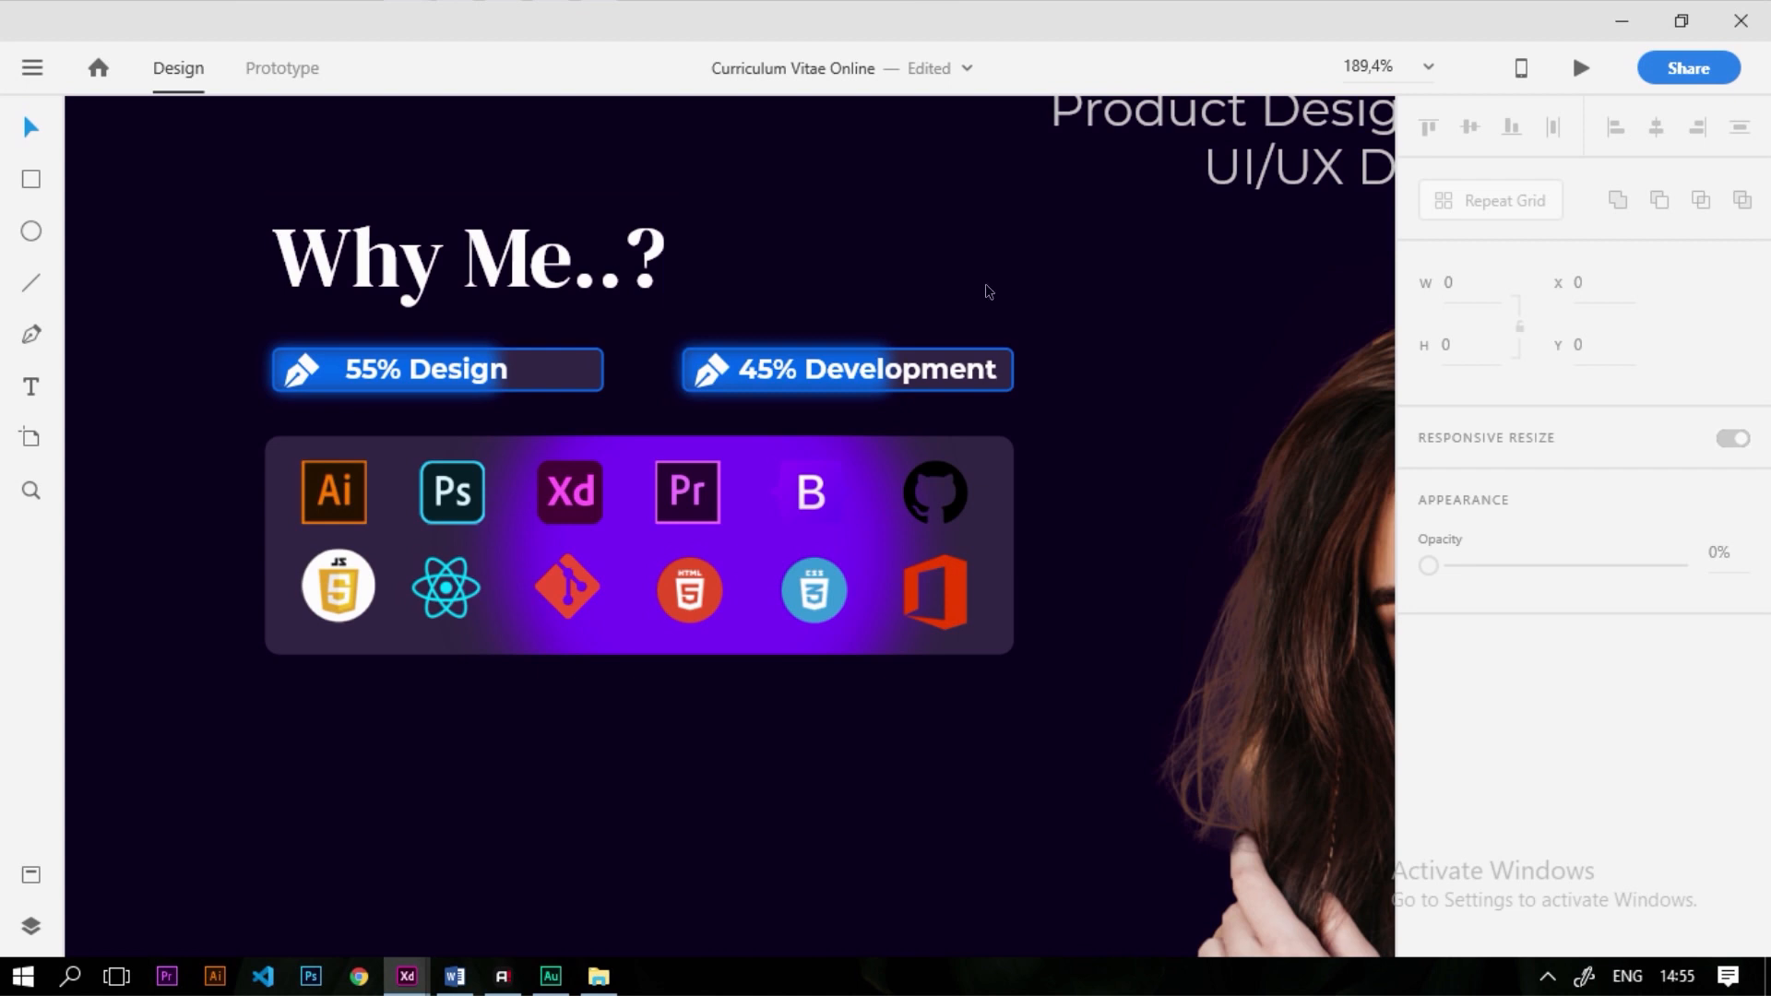
Copy Body Text 1 from the style guide onto the CV Online page
scroll(984, 292, "down", 5)
scroll(400, 512, "up", 2)
left_click_drag(109, 592, 1048, 366)
scroll(1049, 365, "up", 4)
scroll(1498, 826, "down", 4)
Make the copied text white and retype it as '50+' and 'Completed Project' on two lines
left_click(1480, 701)
left_click_drag(1287, 660, 1074, 508)
left_click(882, 436)
double_click(921, 352)
type("50")
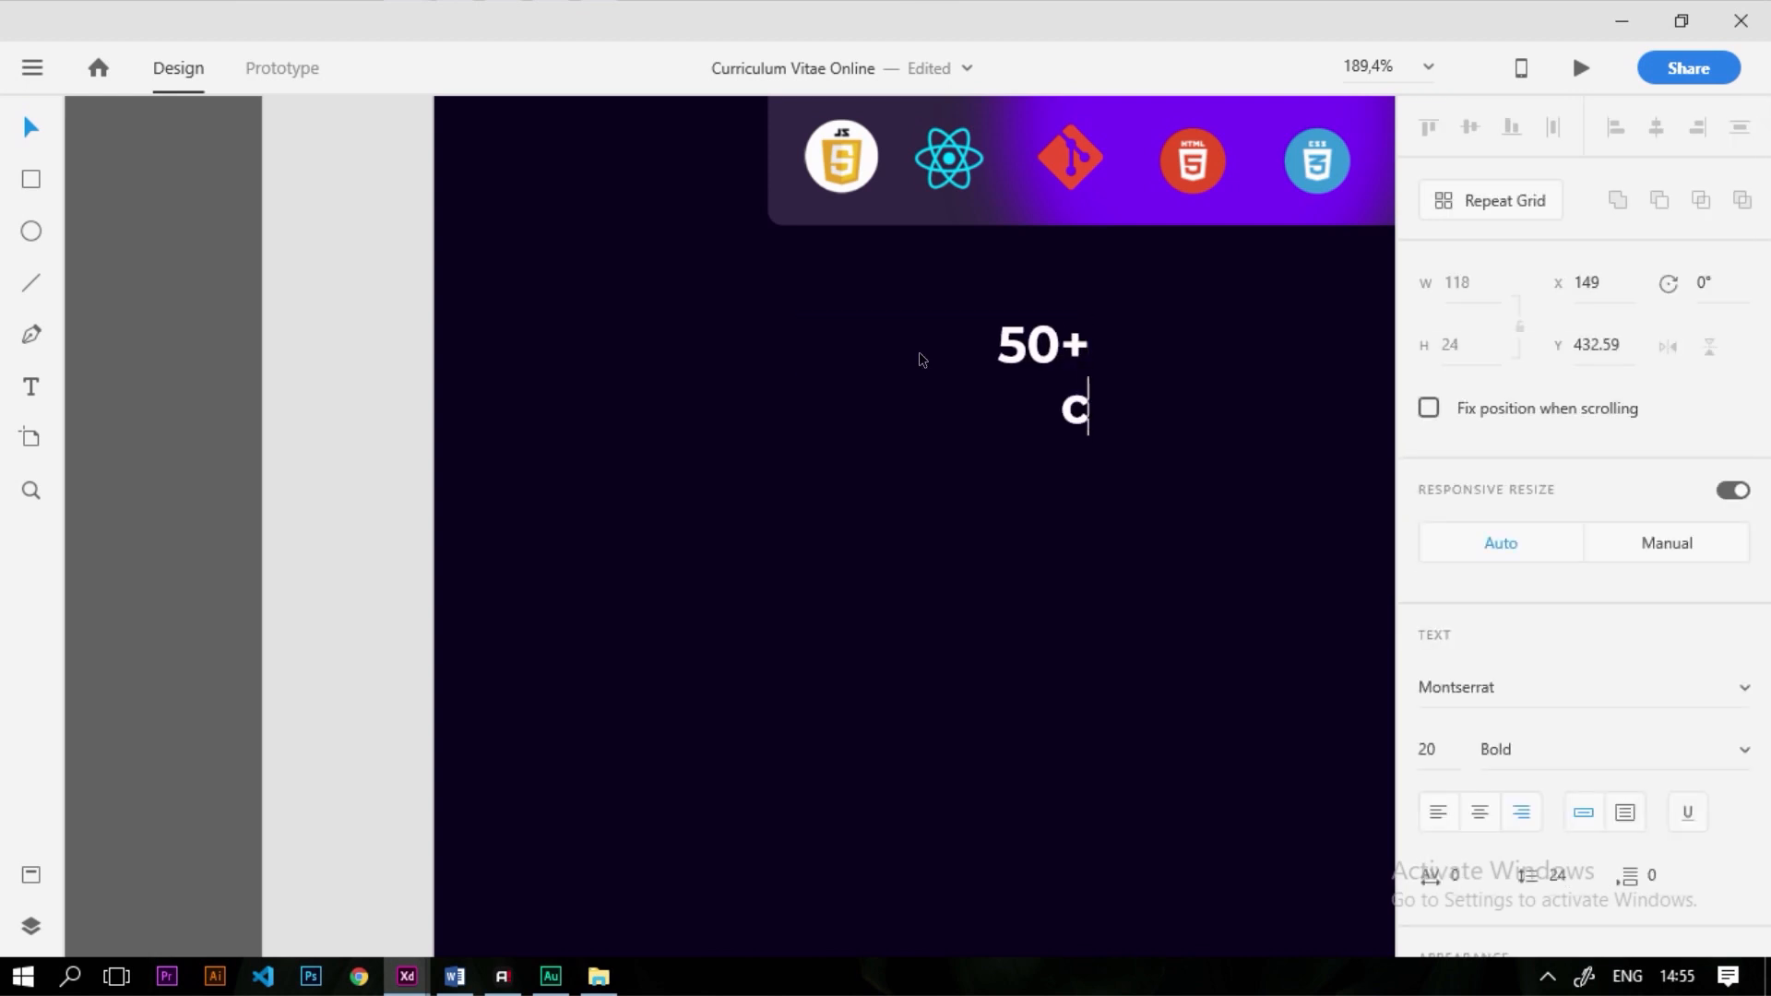
type("+")
key("Return")
type("Completed O")
key("BackSpace")
type("Project")
Left-align both lines of the text
left_click_drag(920, 357, 1056, 446)
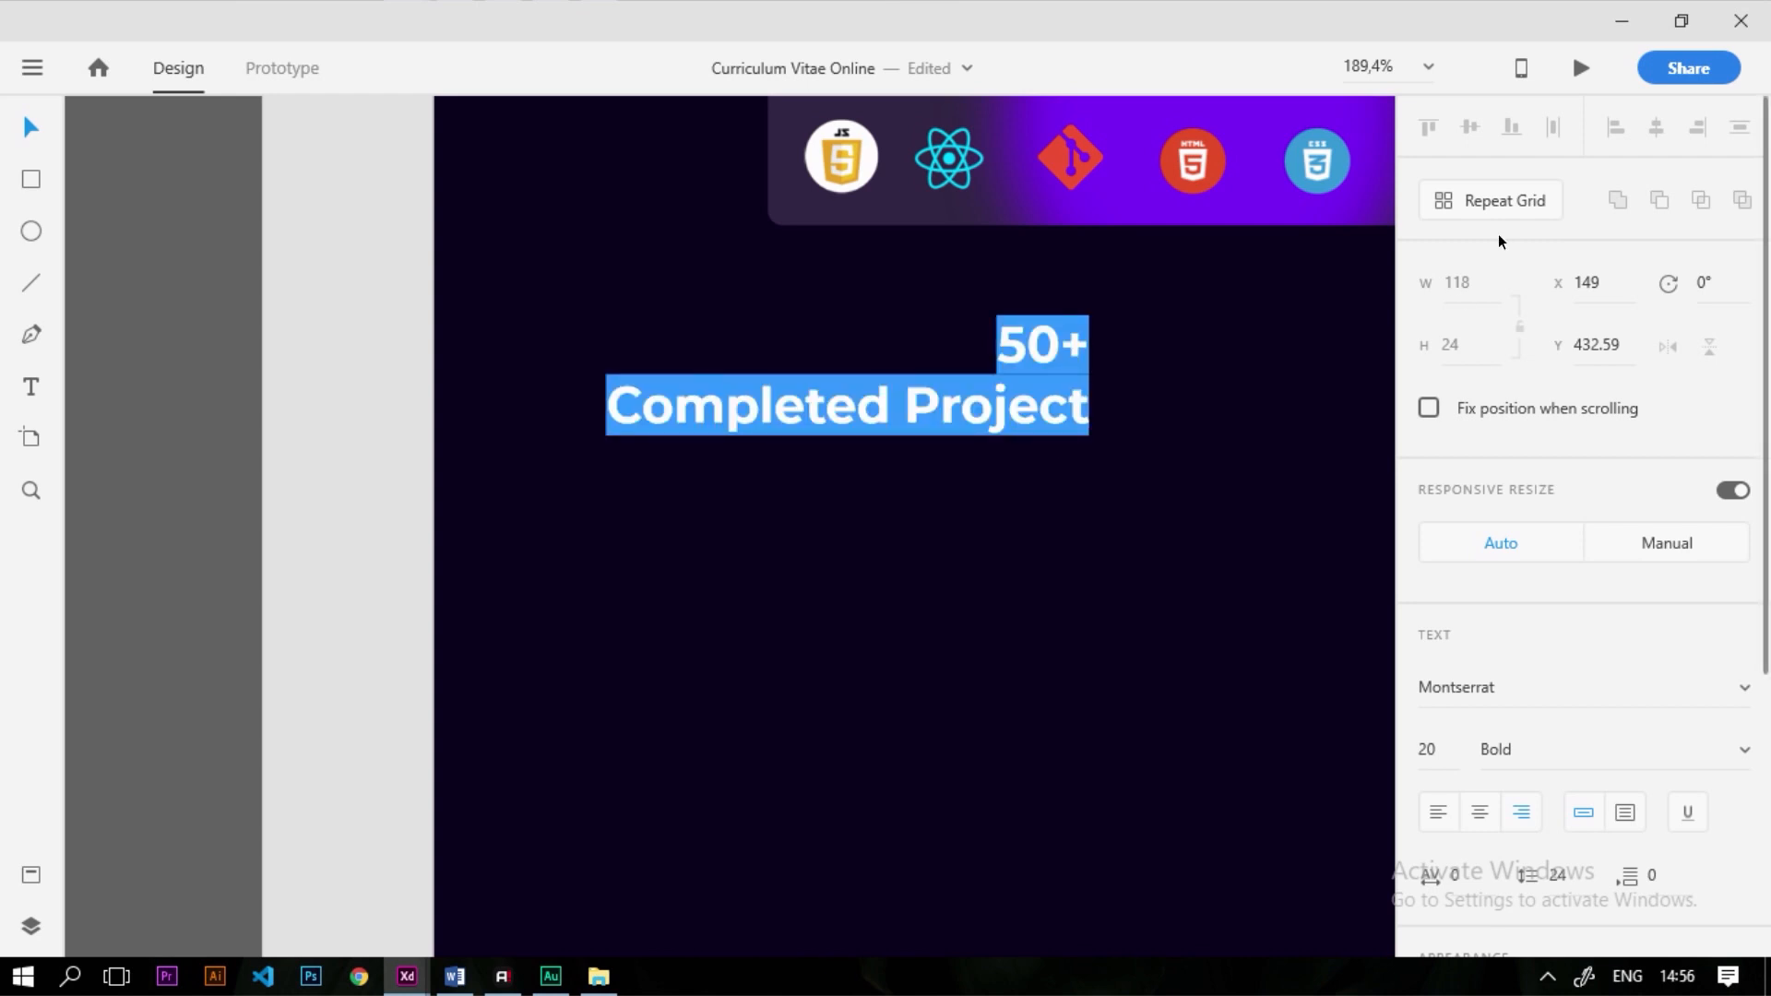
left_click(1438, 814)
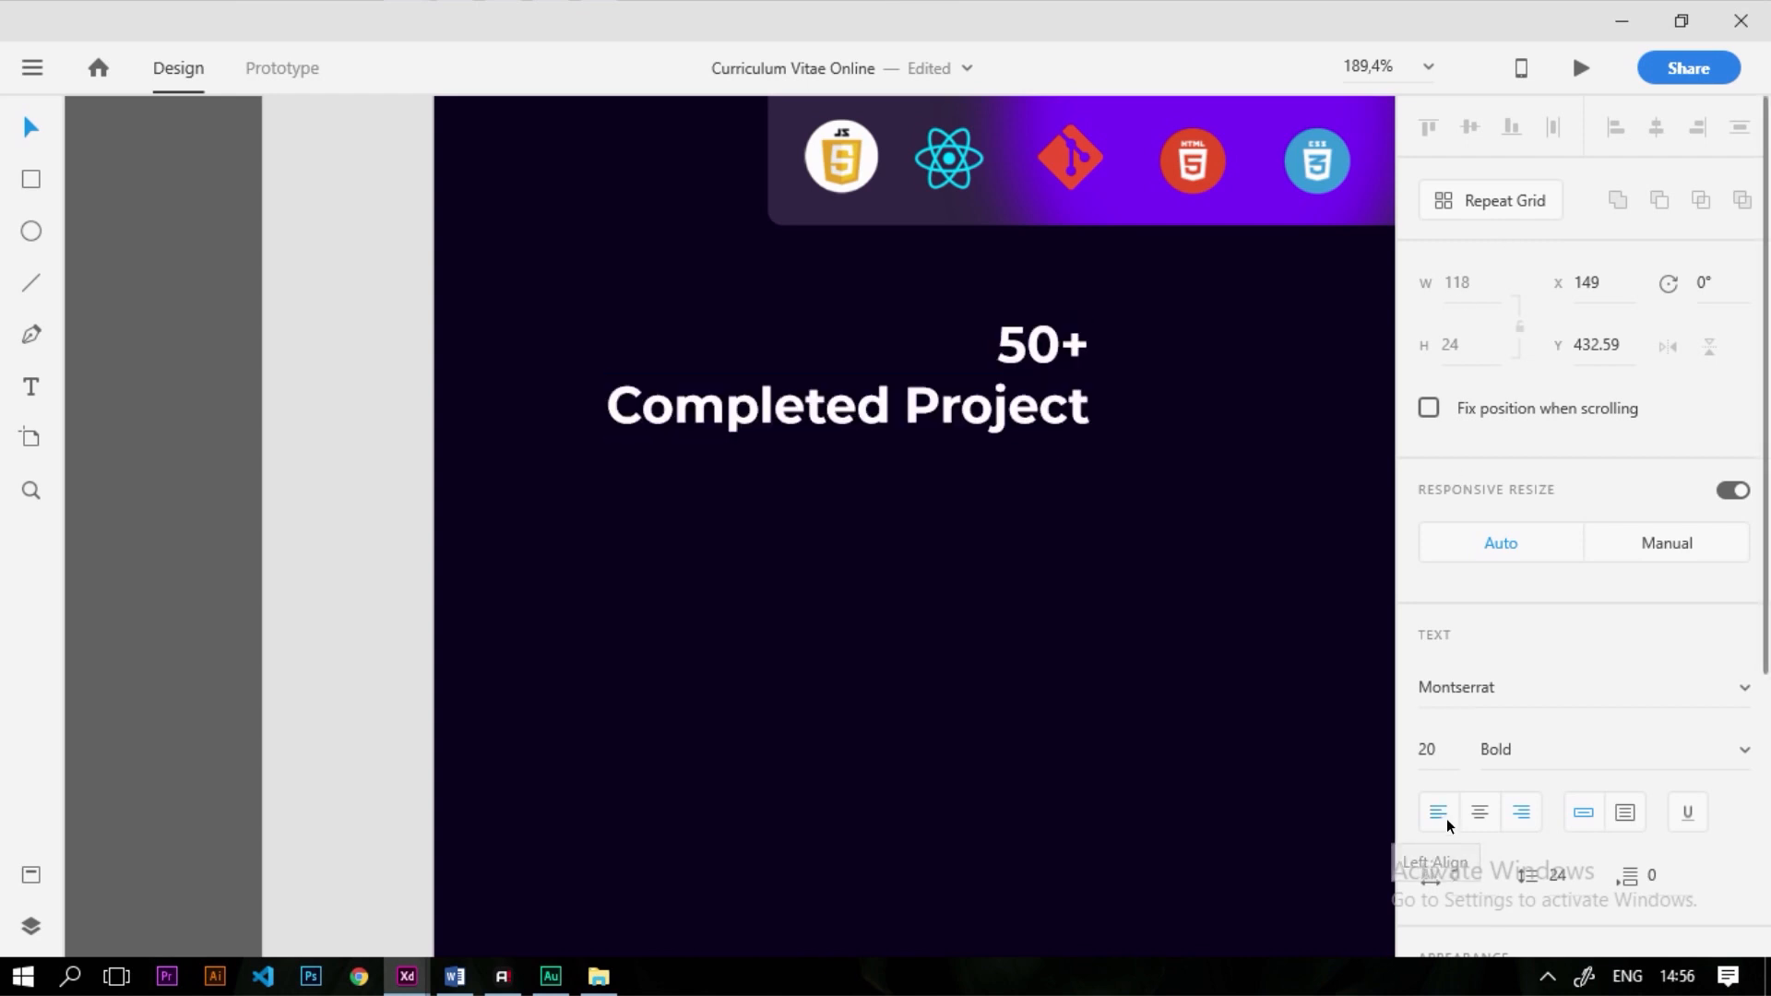
left_click(670, 345)
left_click_drag(1092, 410, 551, 443)
key("Escape")
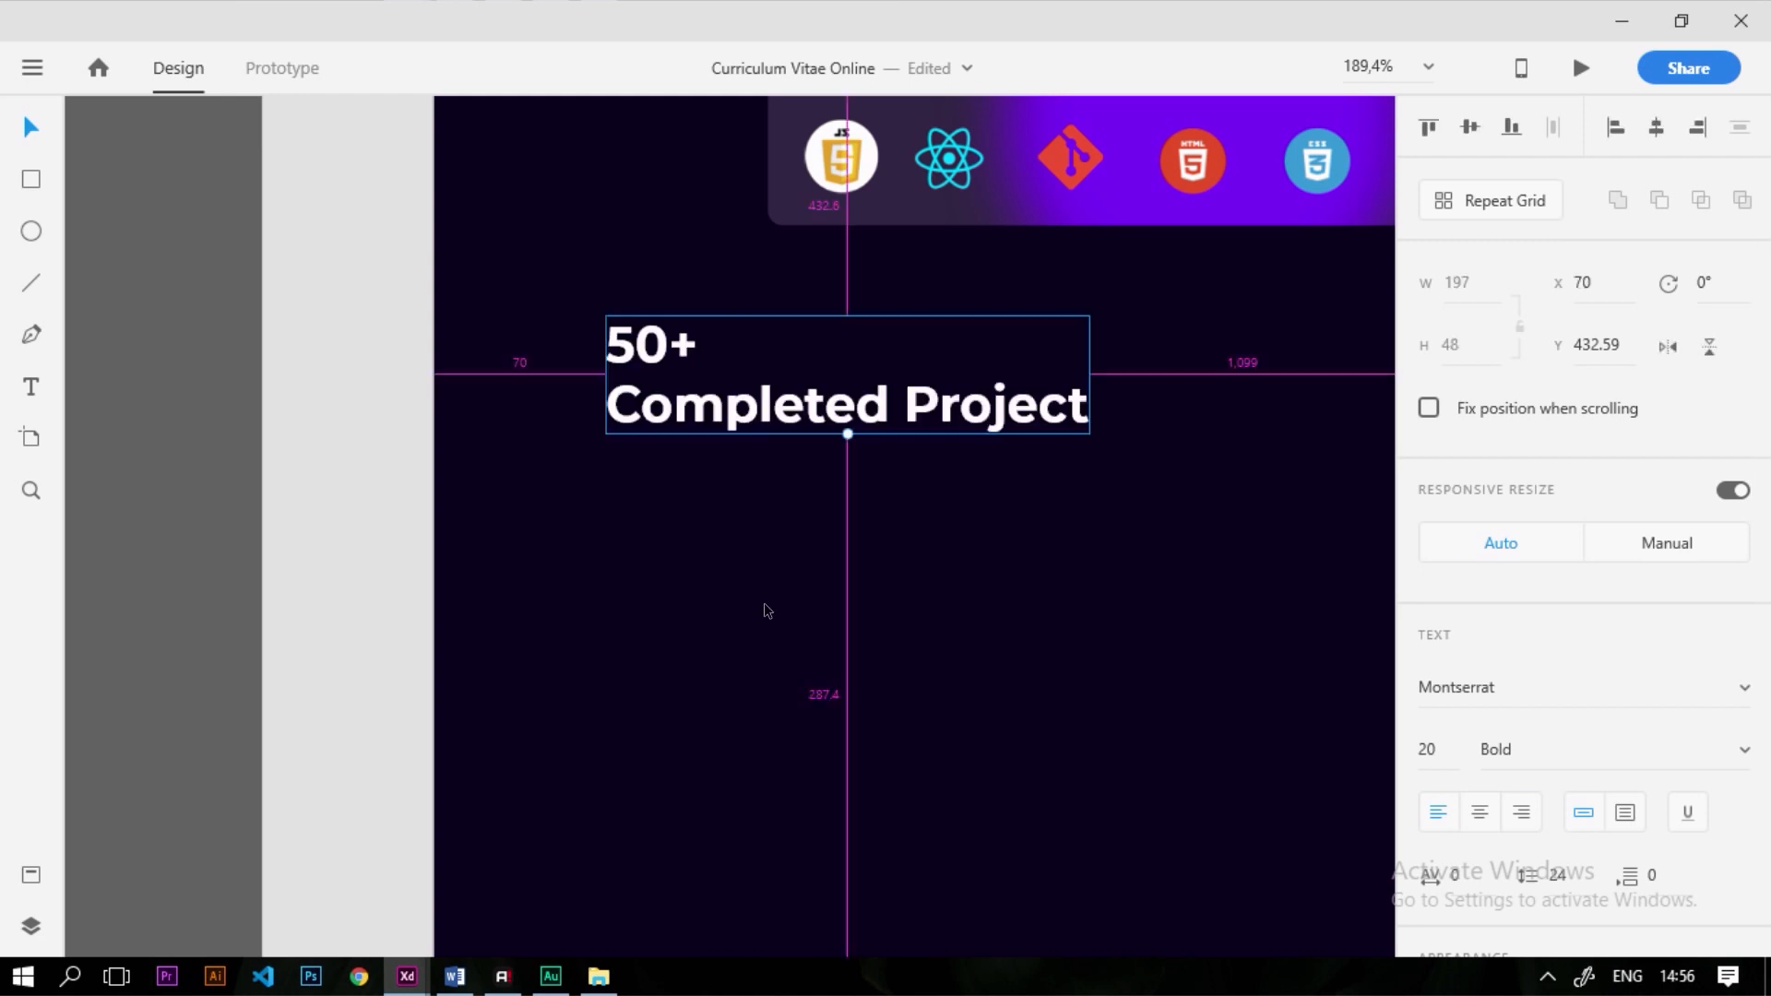
scroll(766, 610, "down", 5)
scroll(802, 577, "up", 4)
Set the 'Completed Project' line to Regular weight
double_click(939, 513)
left_click_drag(950, 517, 567, 519)
left_click(1743, 752)
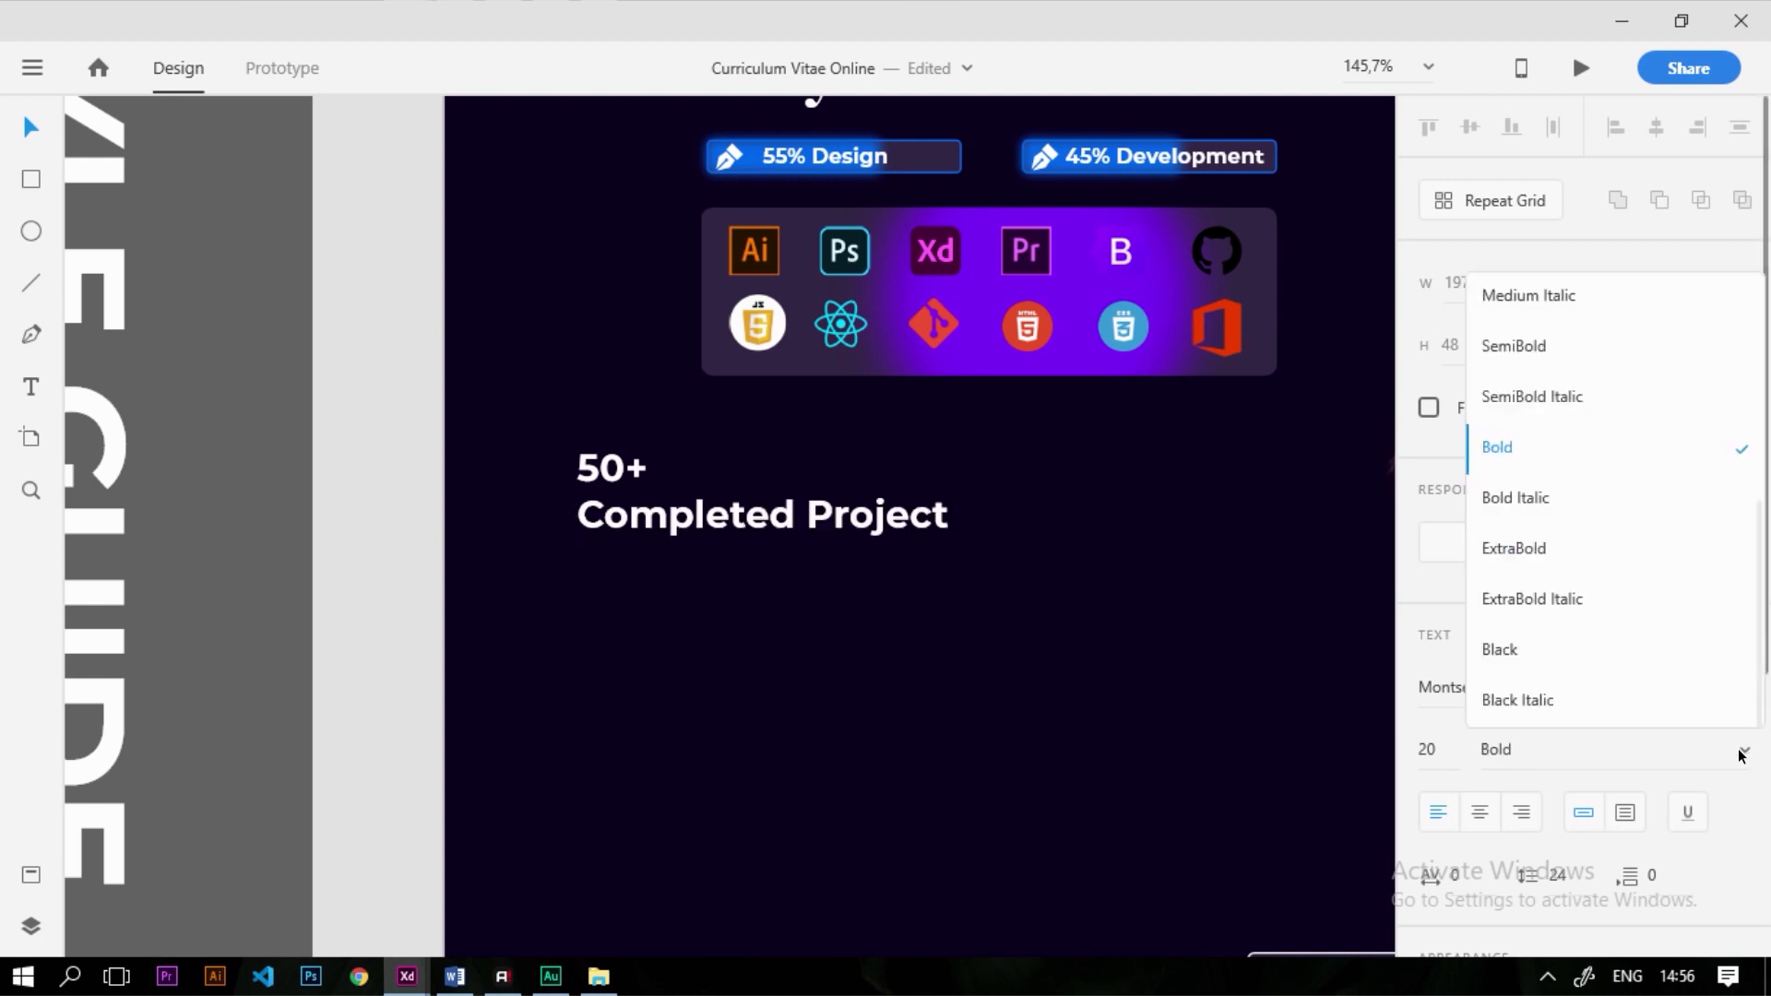
scroll(1522, 387, "up", 2)
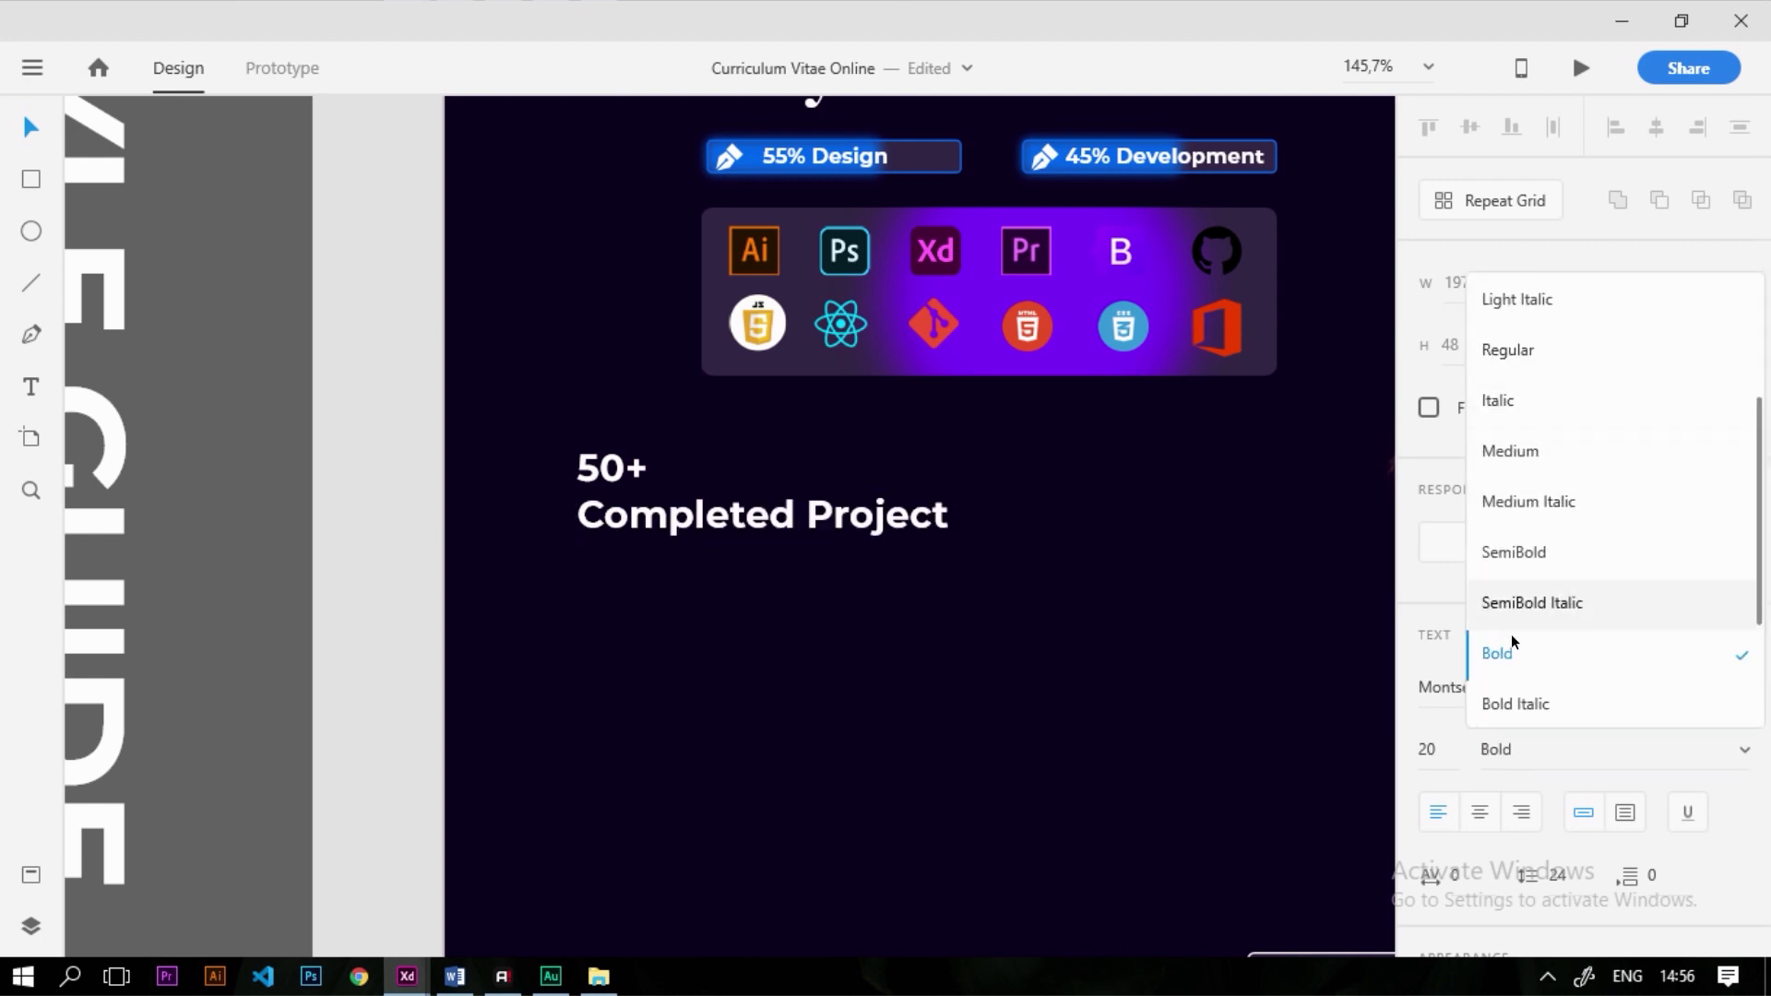
scroll(1522, 544, "up", 1)
left_click(1476, 417)
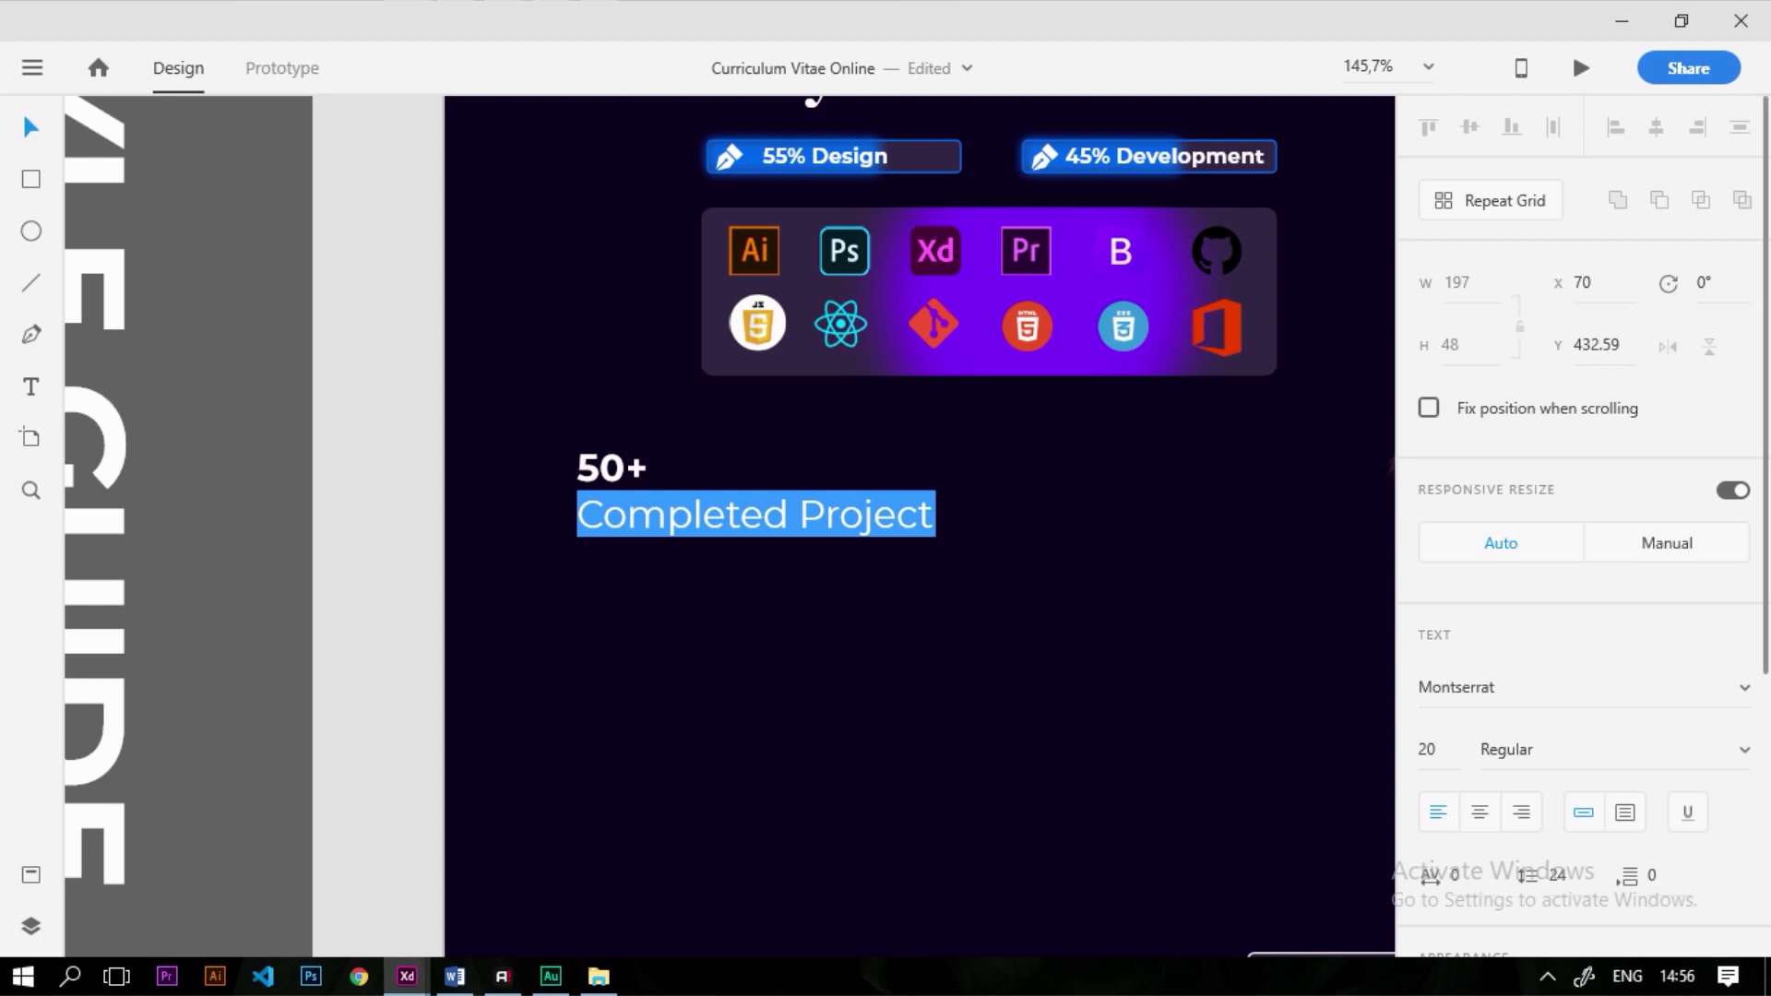
left_click(652, 551)
Set the '50+' font size to 30
key("ctrl+a")
left_click(651, 467)
left_click(1439, 748)
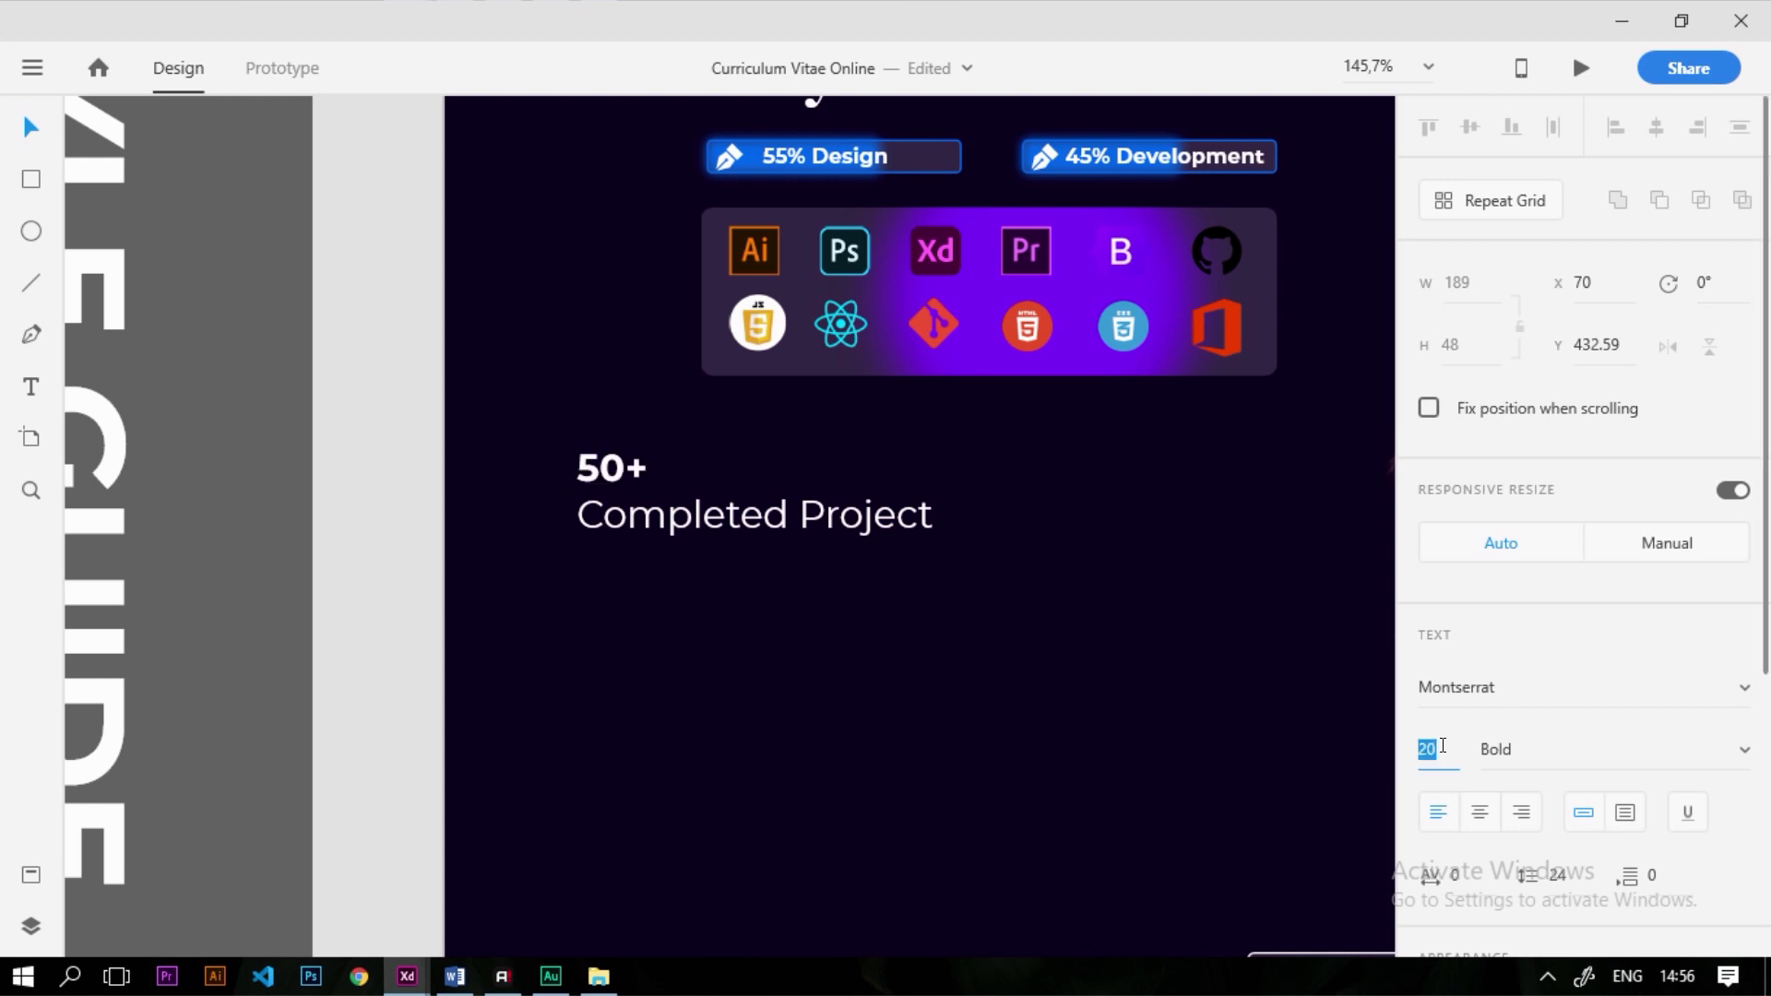
type("30")
key("Return")
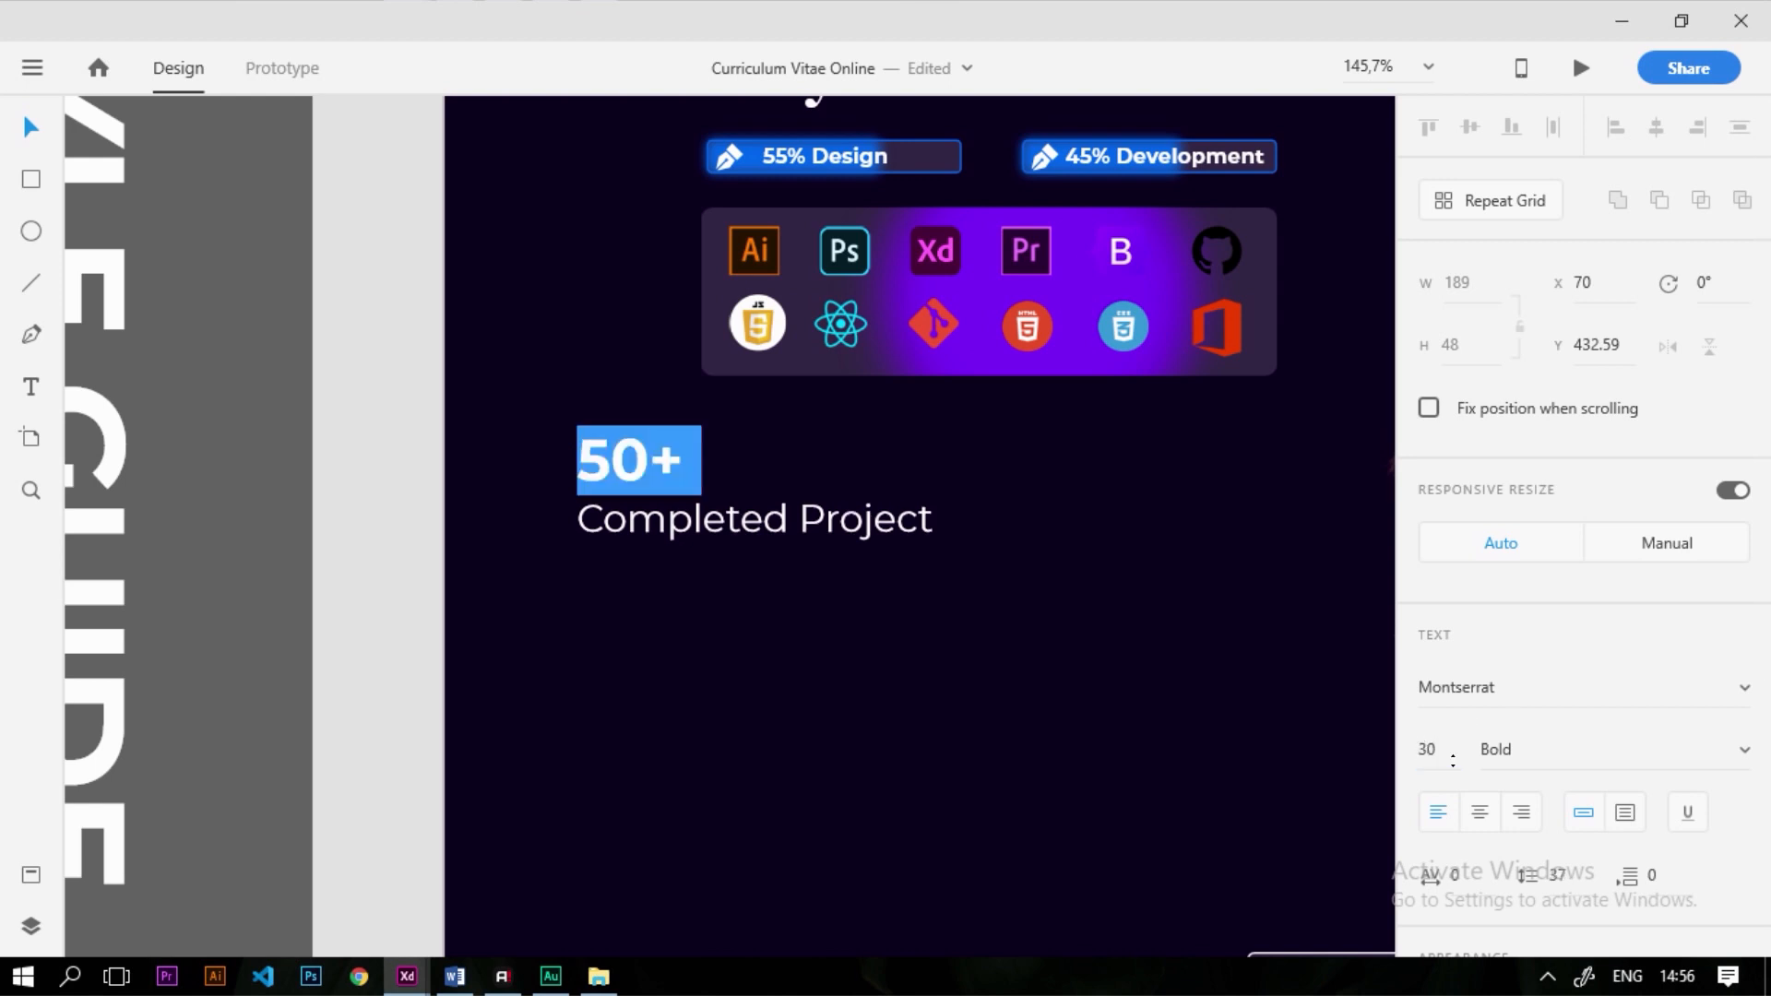
Move the text block right so it sits under the icon panel
left_click(725, 584)
left_click_drag(697, 528, 829, 545)
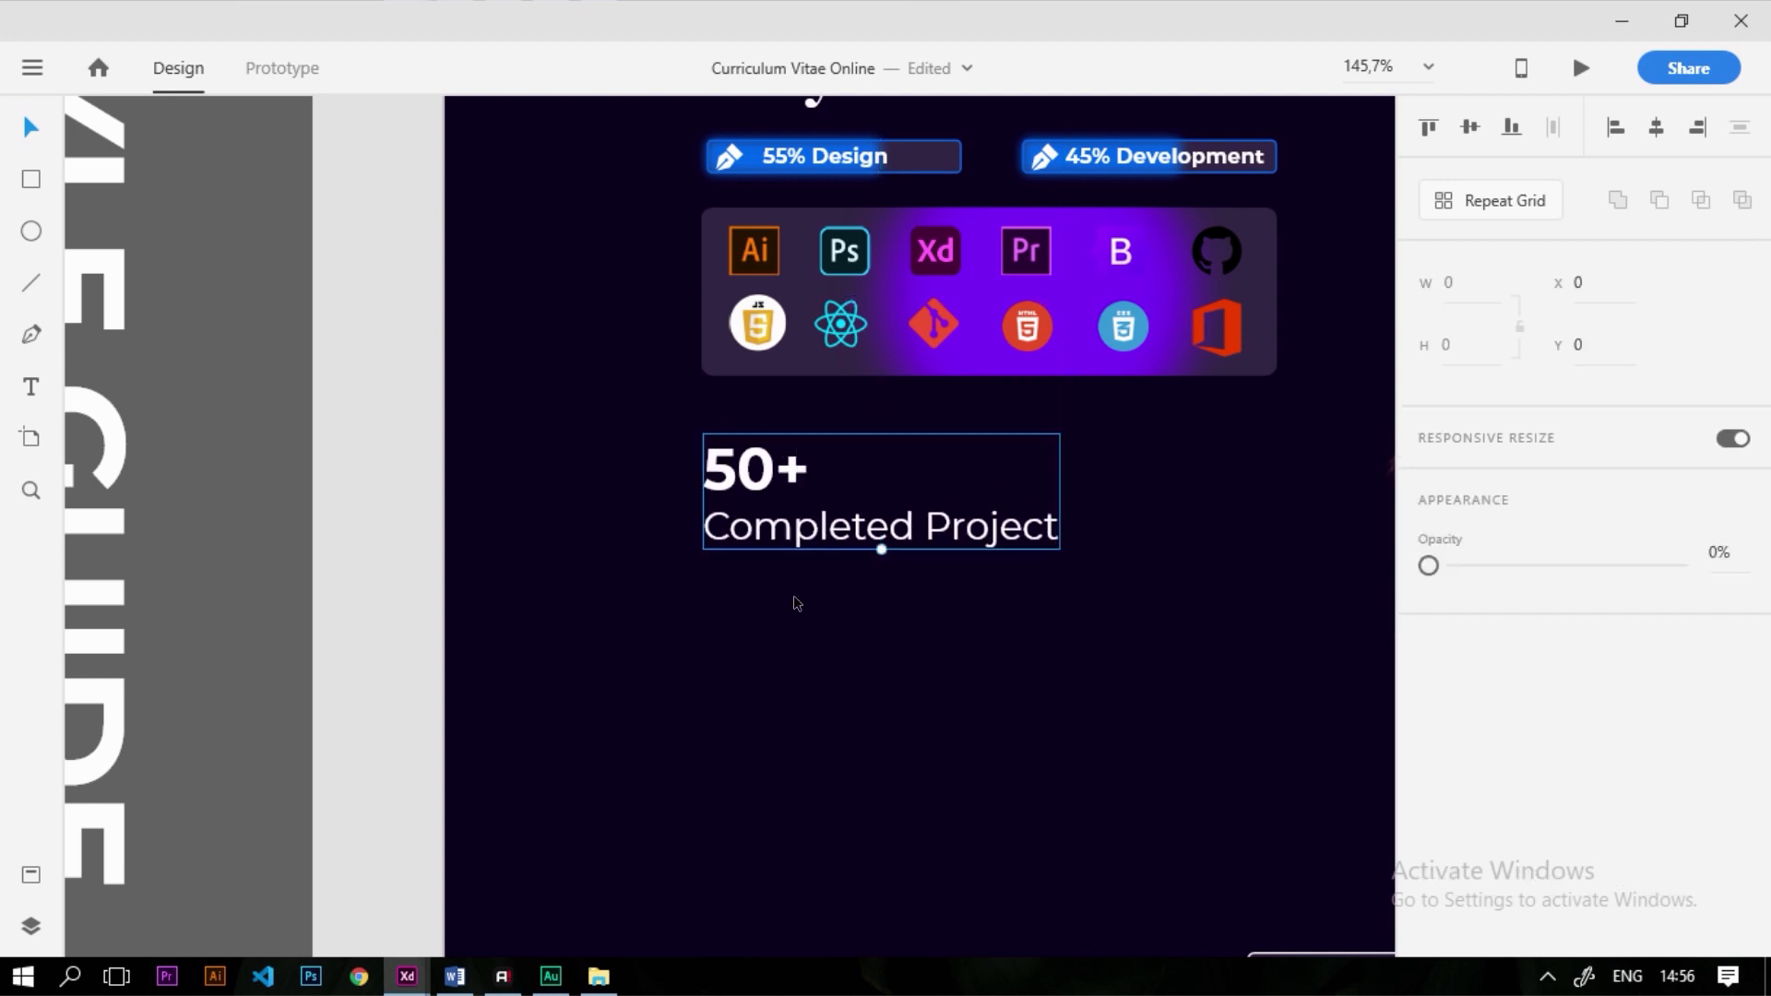
double_click(792, 475)
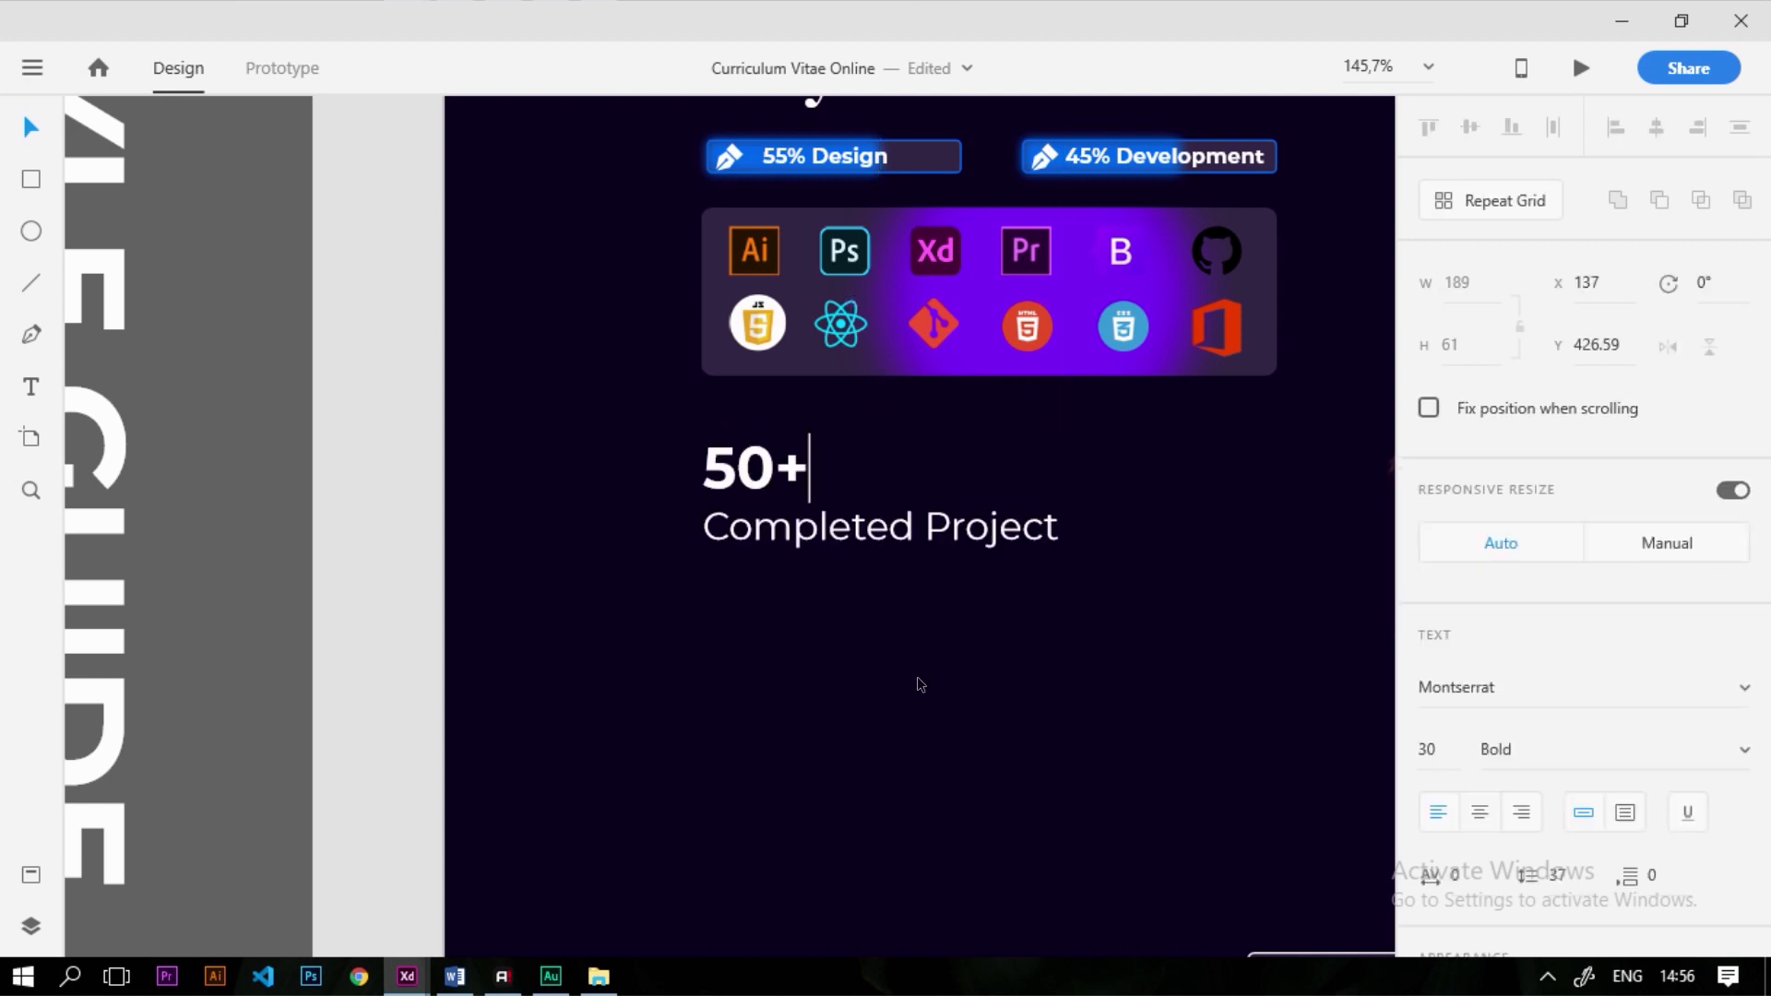
scroll(926, 679, "down", 5)
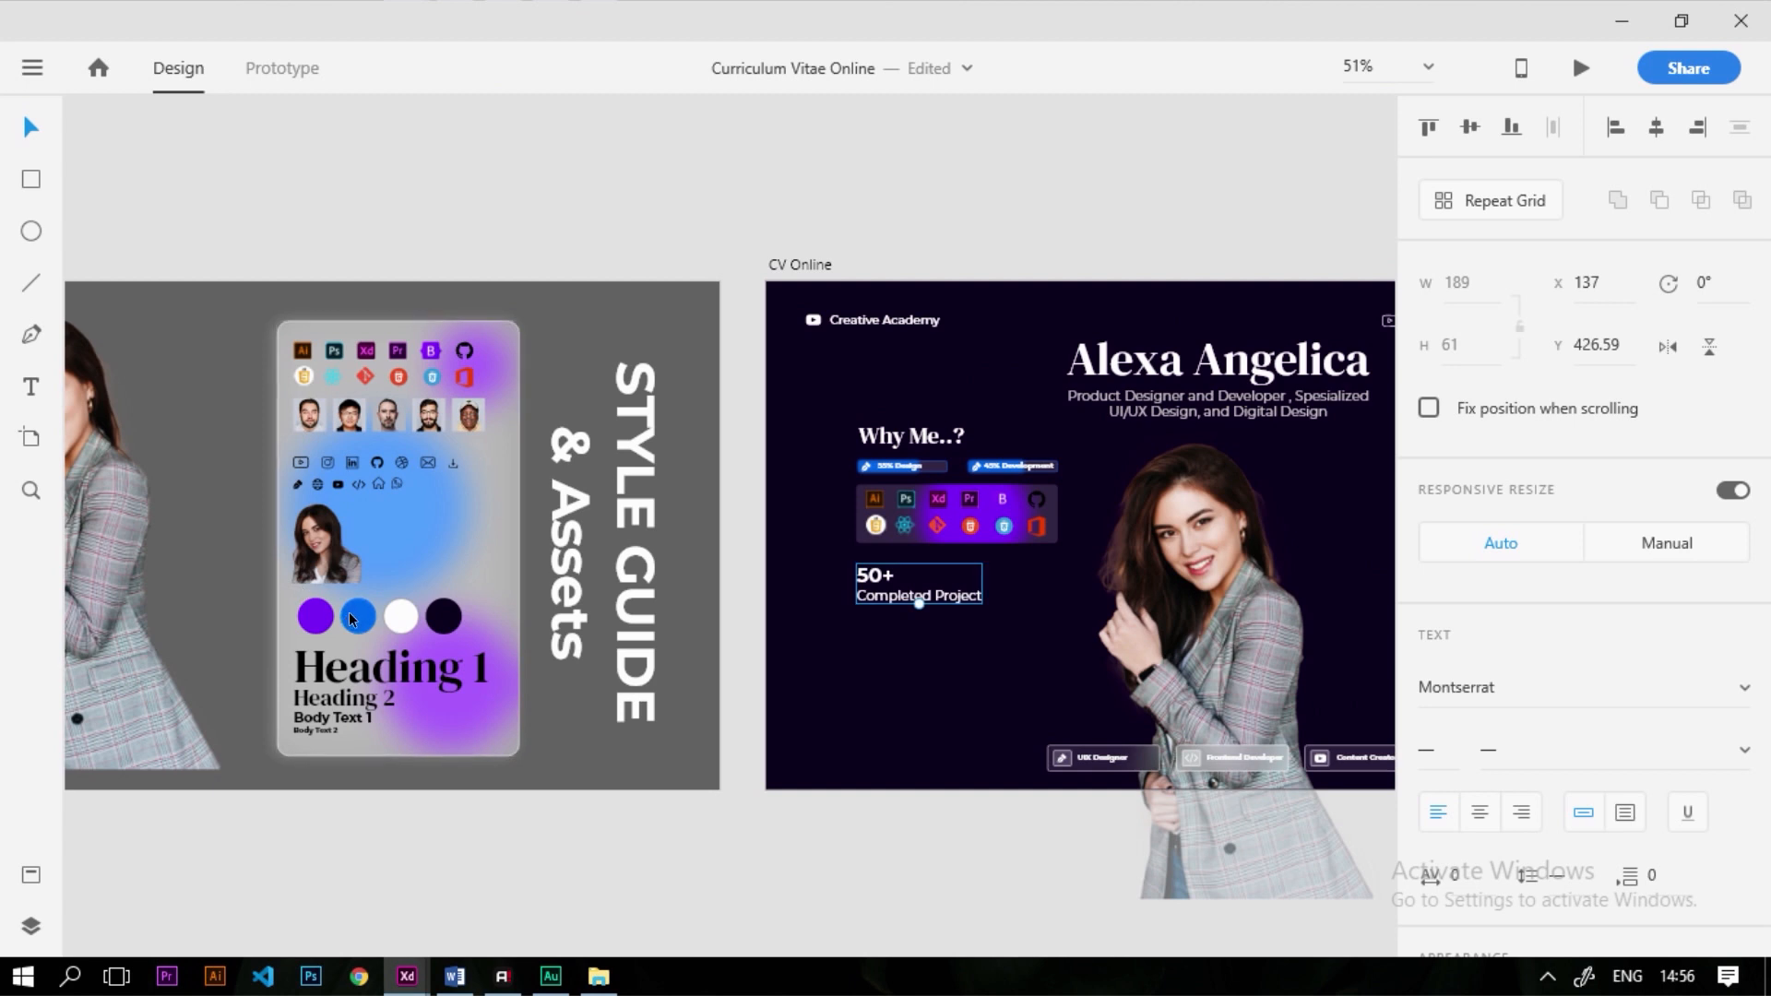
Copy the style guide's blue #0067EE and apply it as the fill of '50+'
left_click(358, 615)
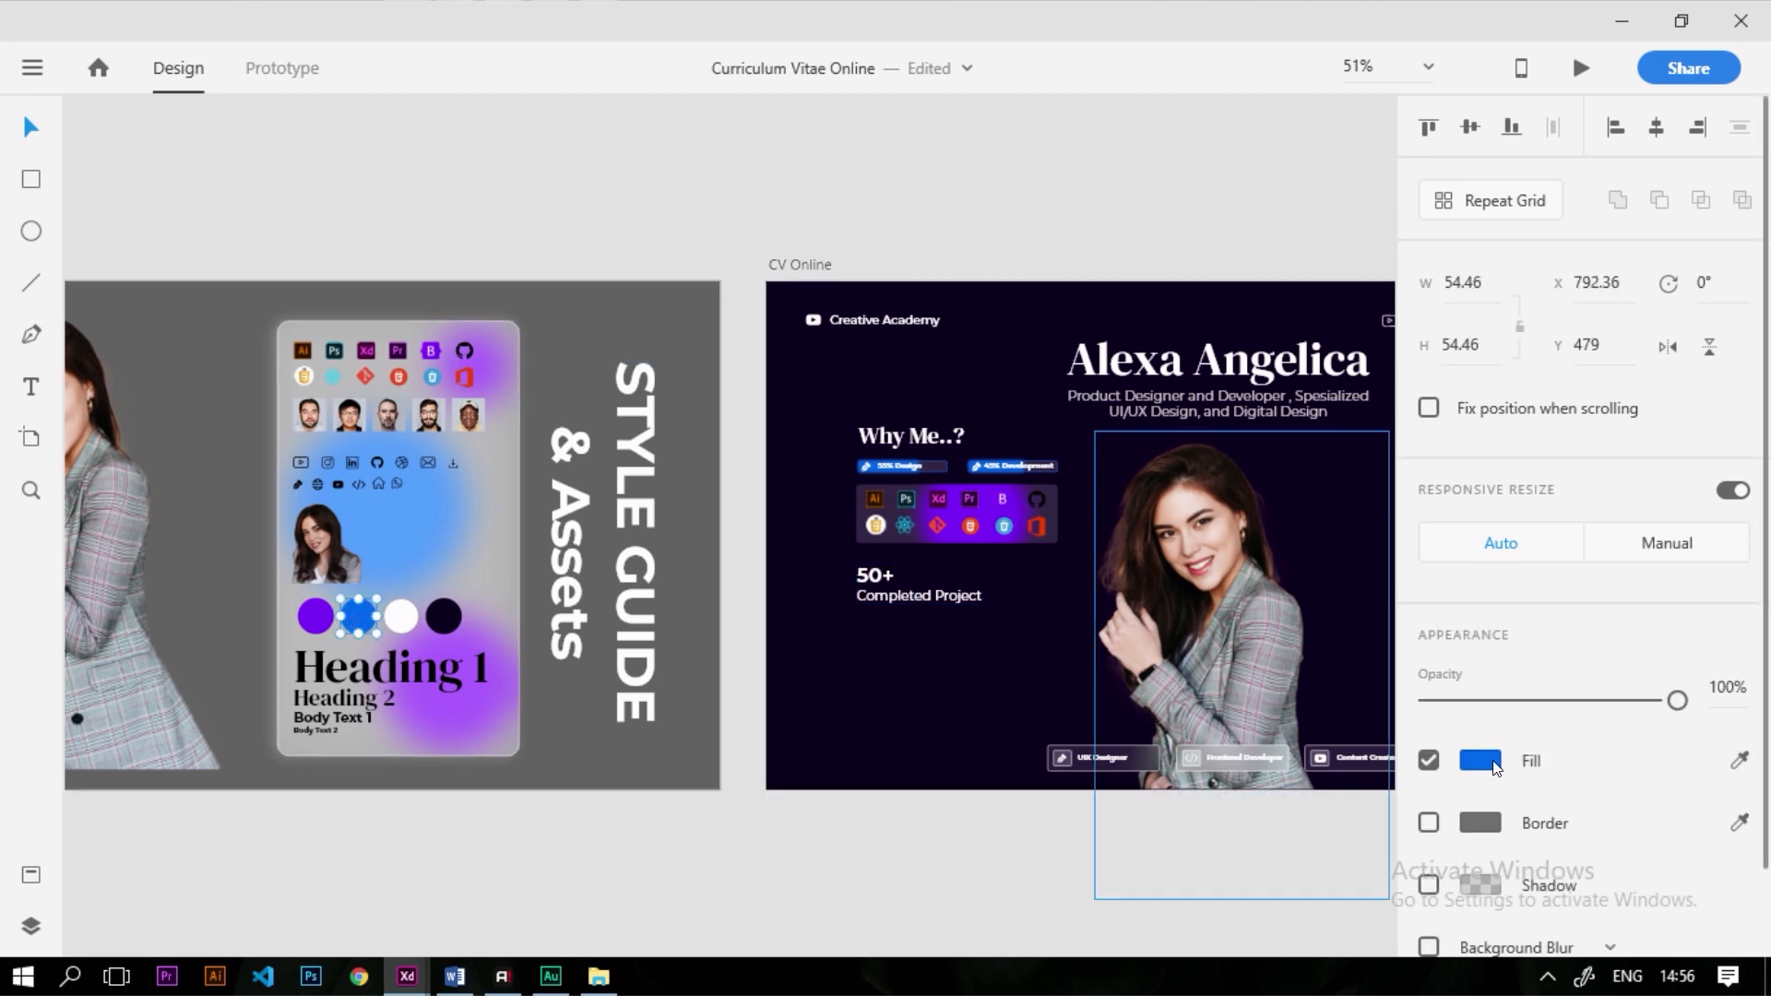
left_click(1494, 766)
key("ctrl+c")
left_click(926, 735)
scroll(926, 601, "up", 5)
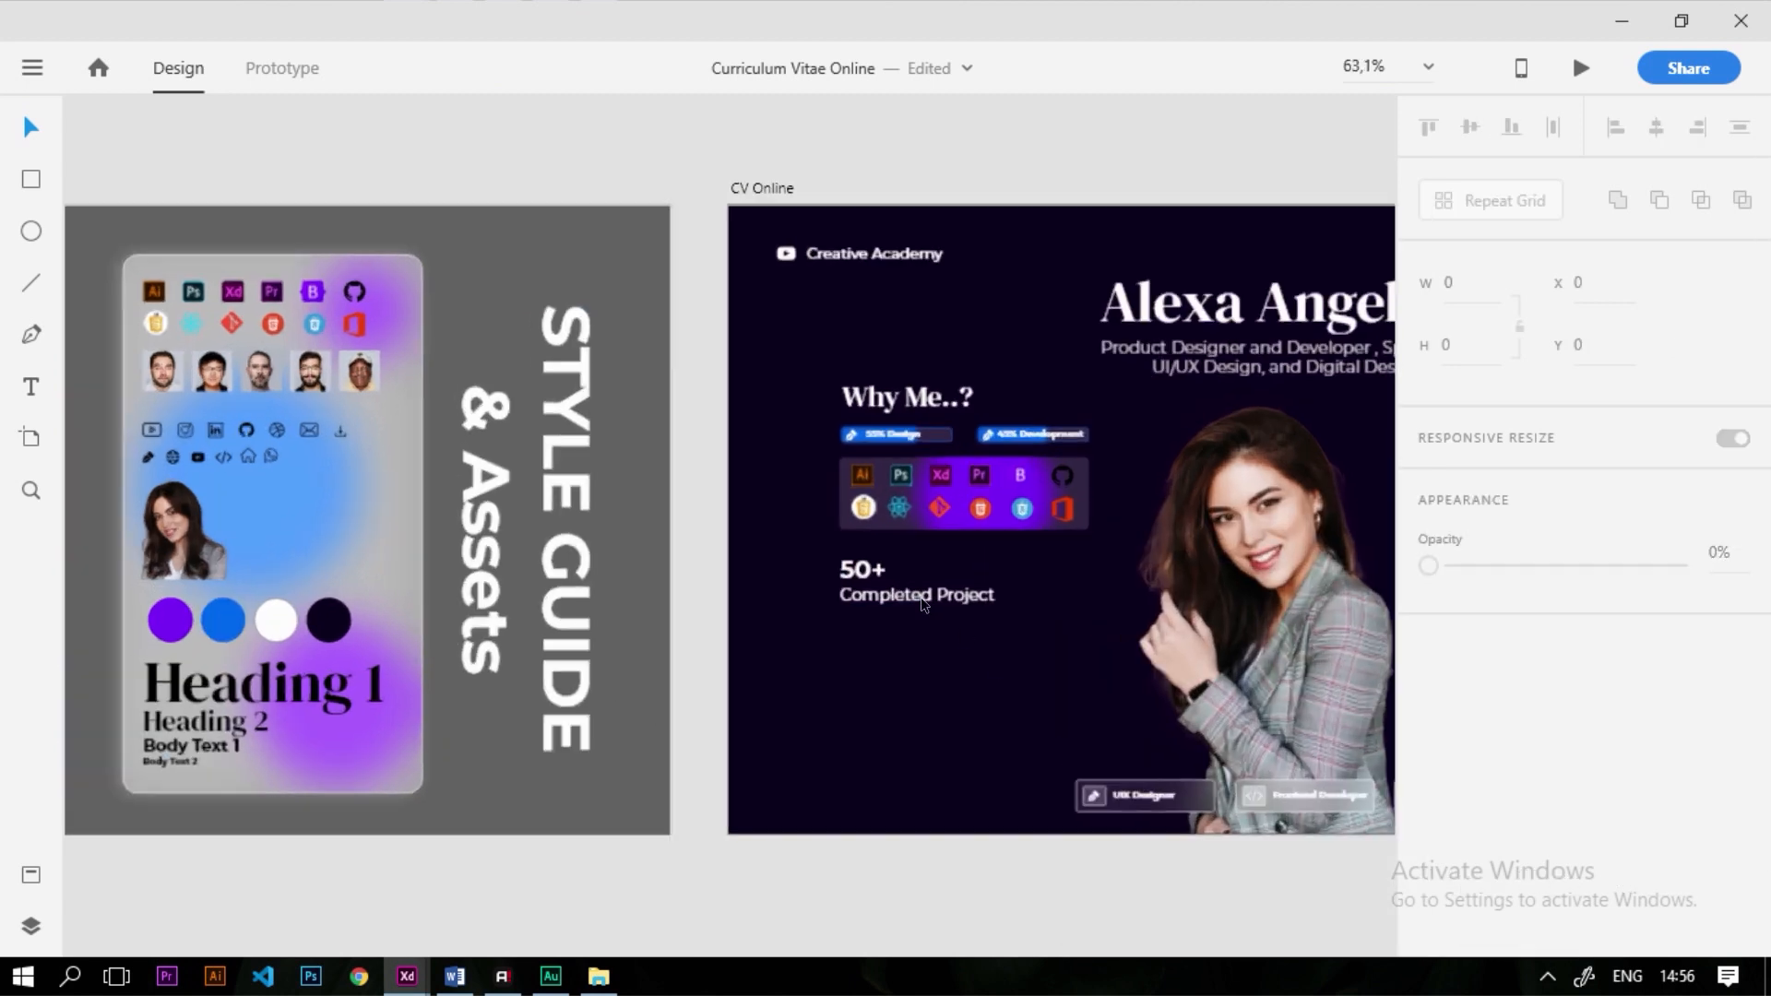
double_click(805, 532)
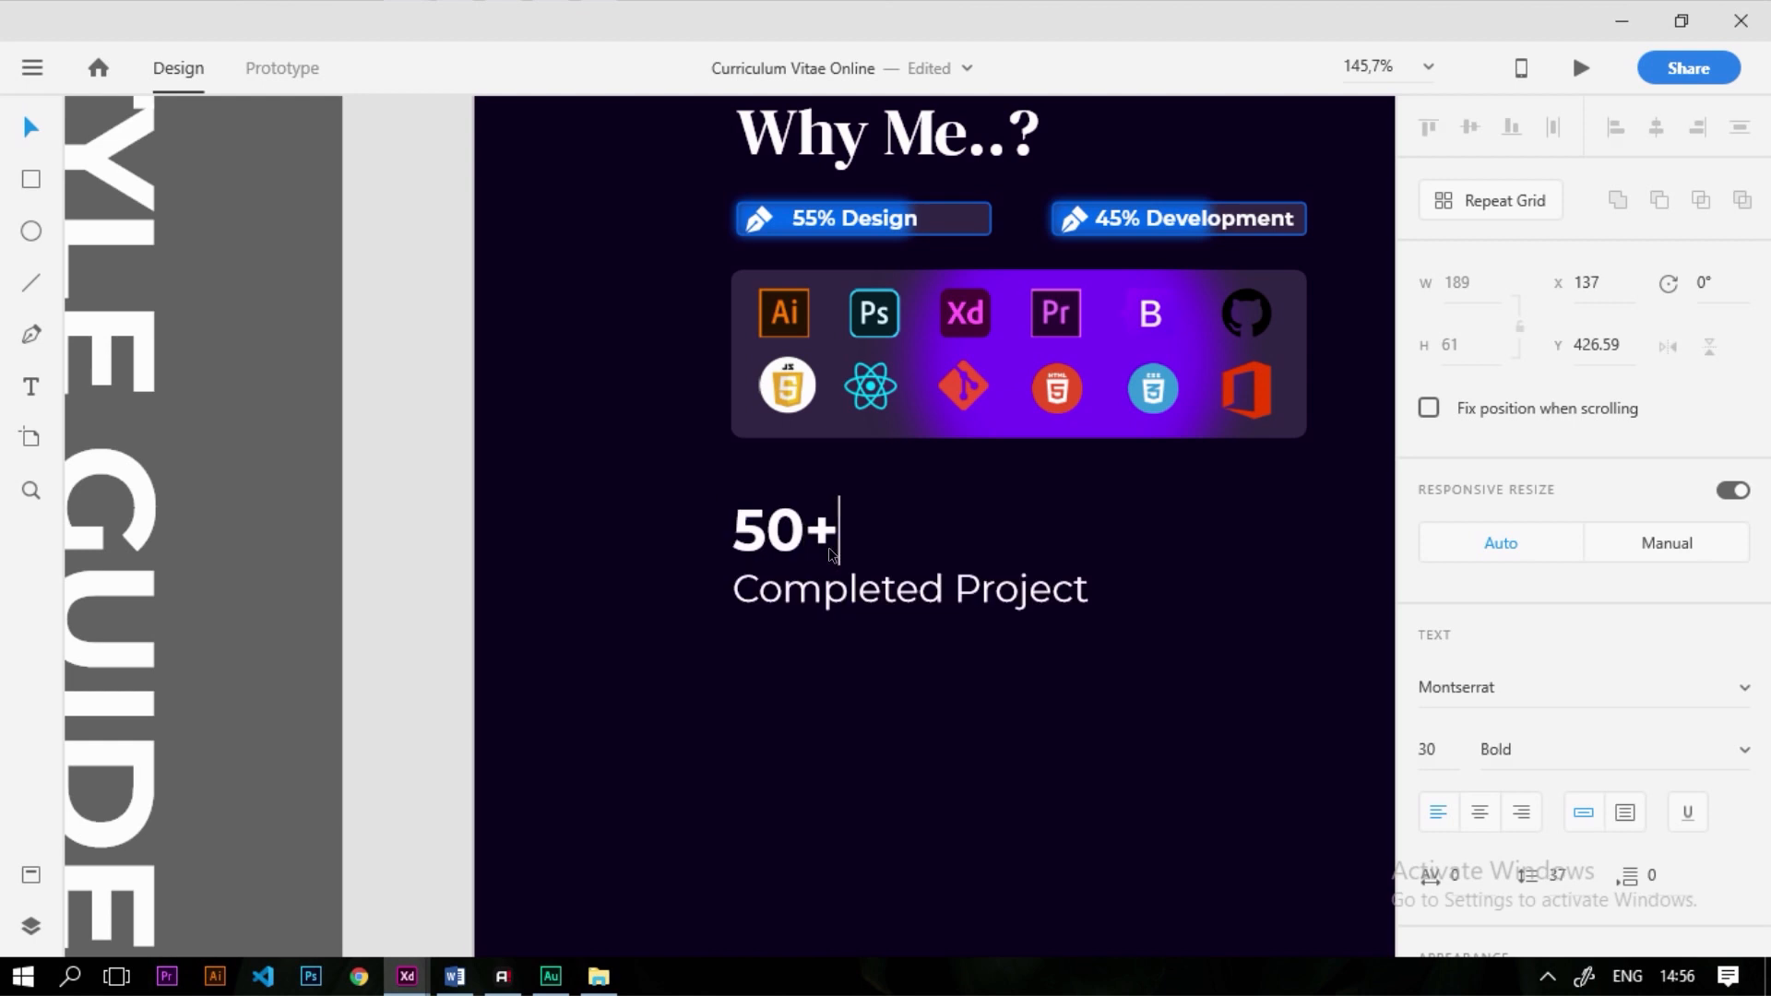
key("ctrl+a")
scroll(1568, 830, "down", 5)
left_click(1474, 694)
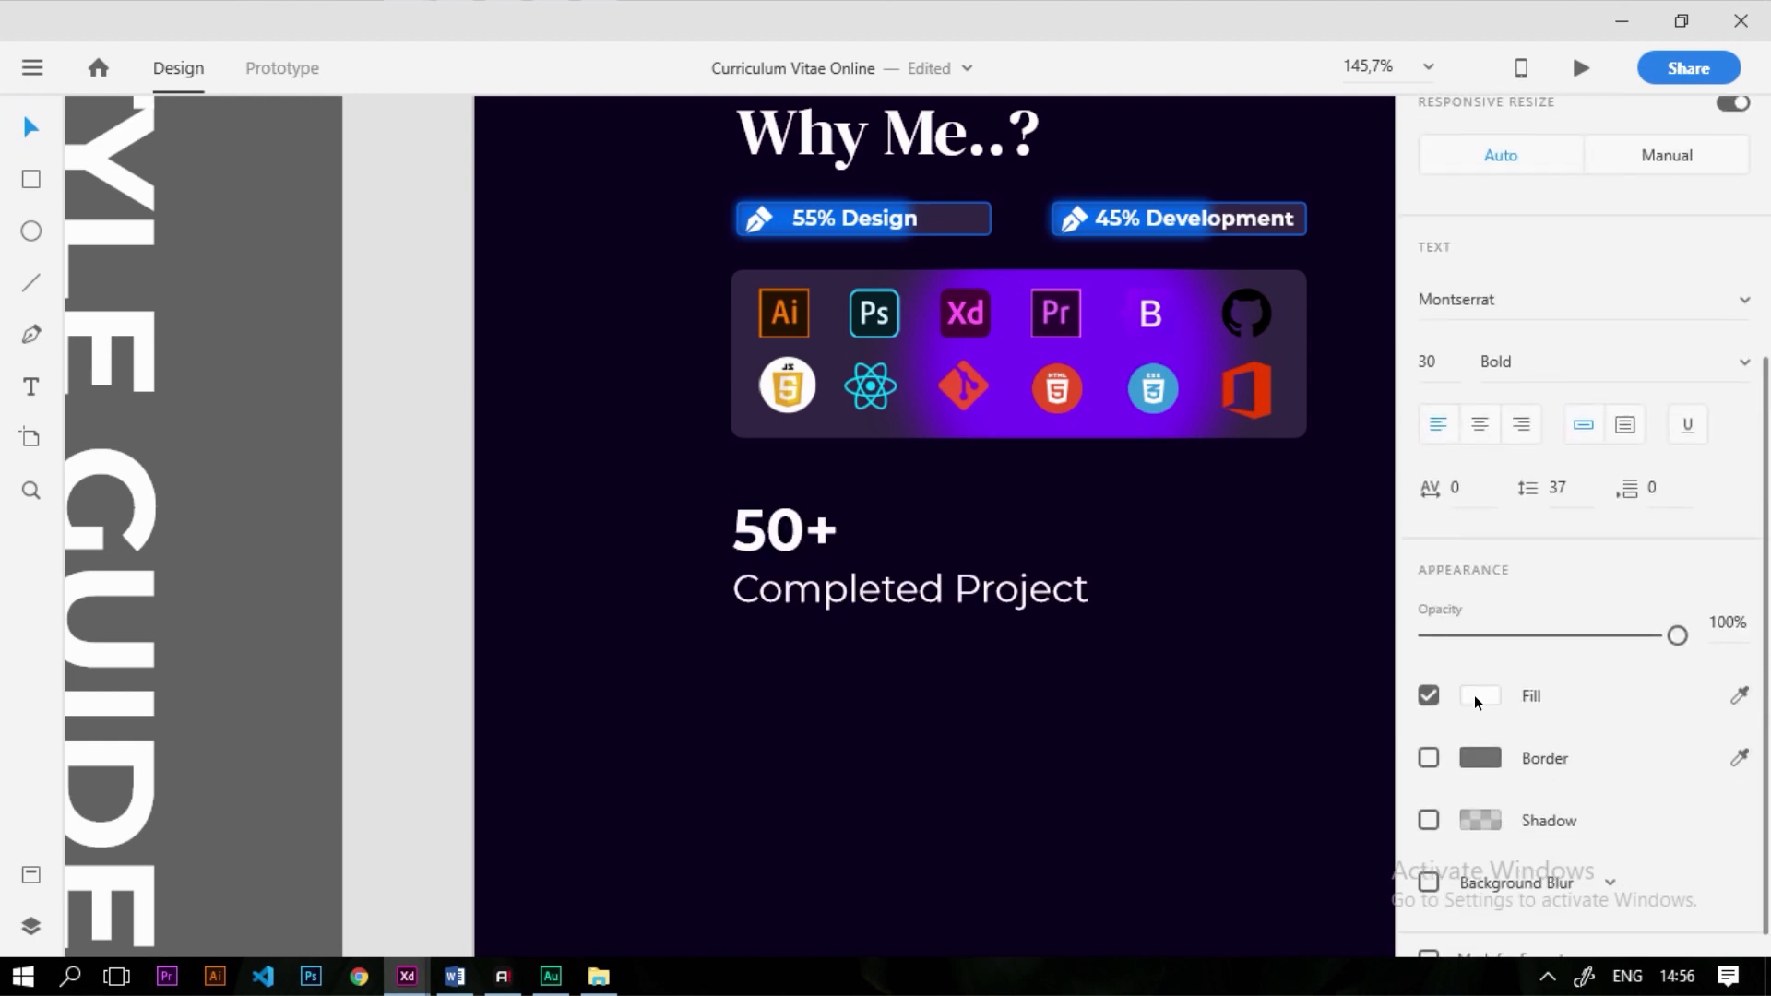
key("ctrl+v")
key("Return")
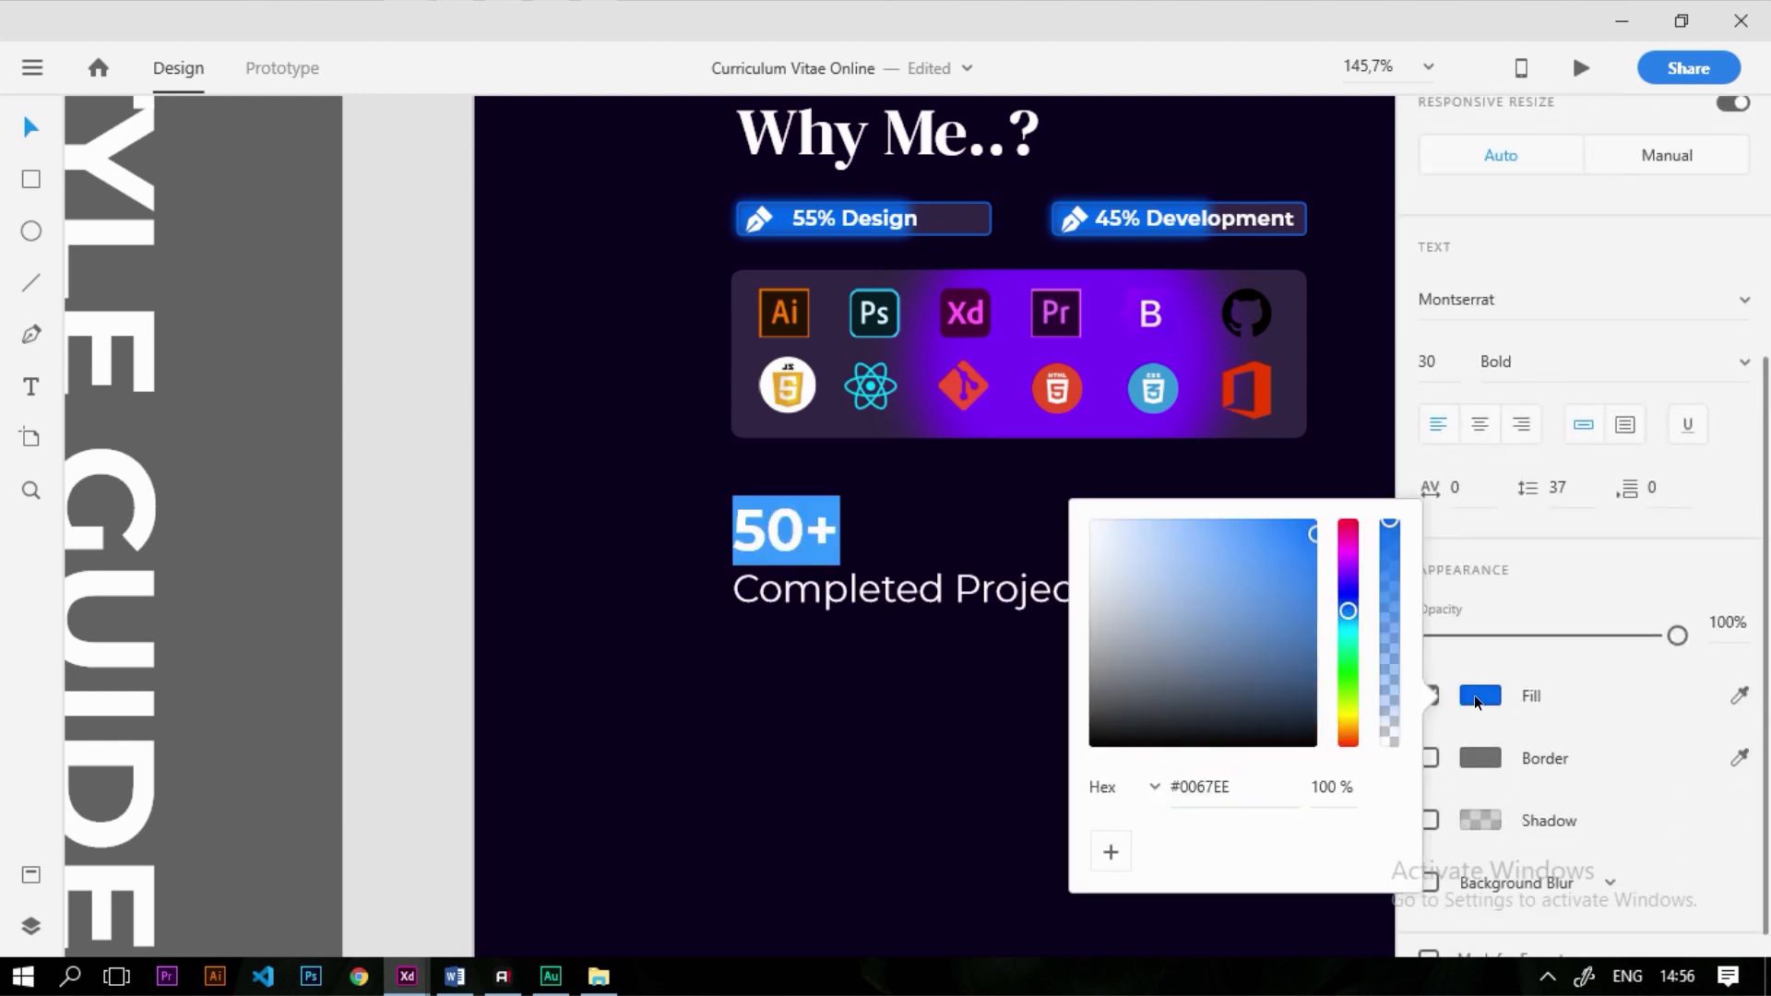
left_click(892, 723)
Nudge the 50+ Completed Project text block slightly up
left_click(832, 677)
mouse_move(808, 592)
left_mouse_down()
mouse_move(807, 568)
mouse_move(810, 582)
left_mouse_up()
left_click(849, 705)
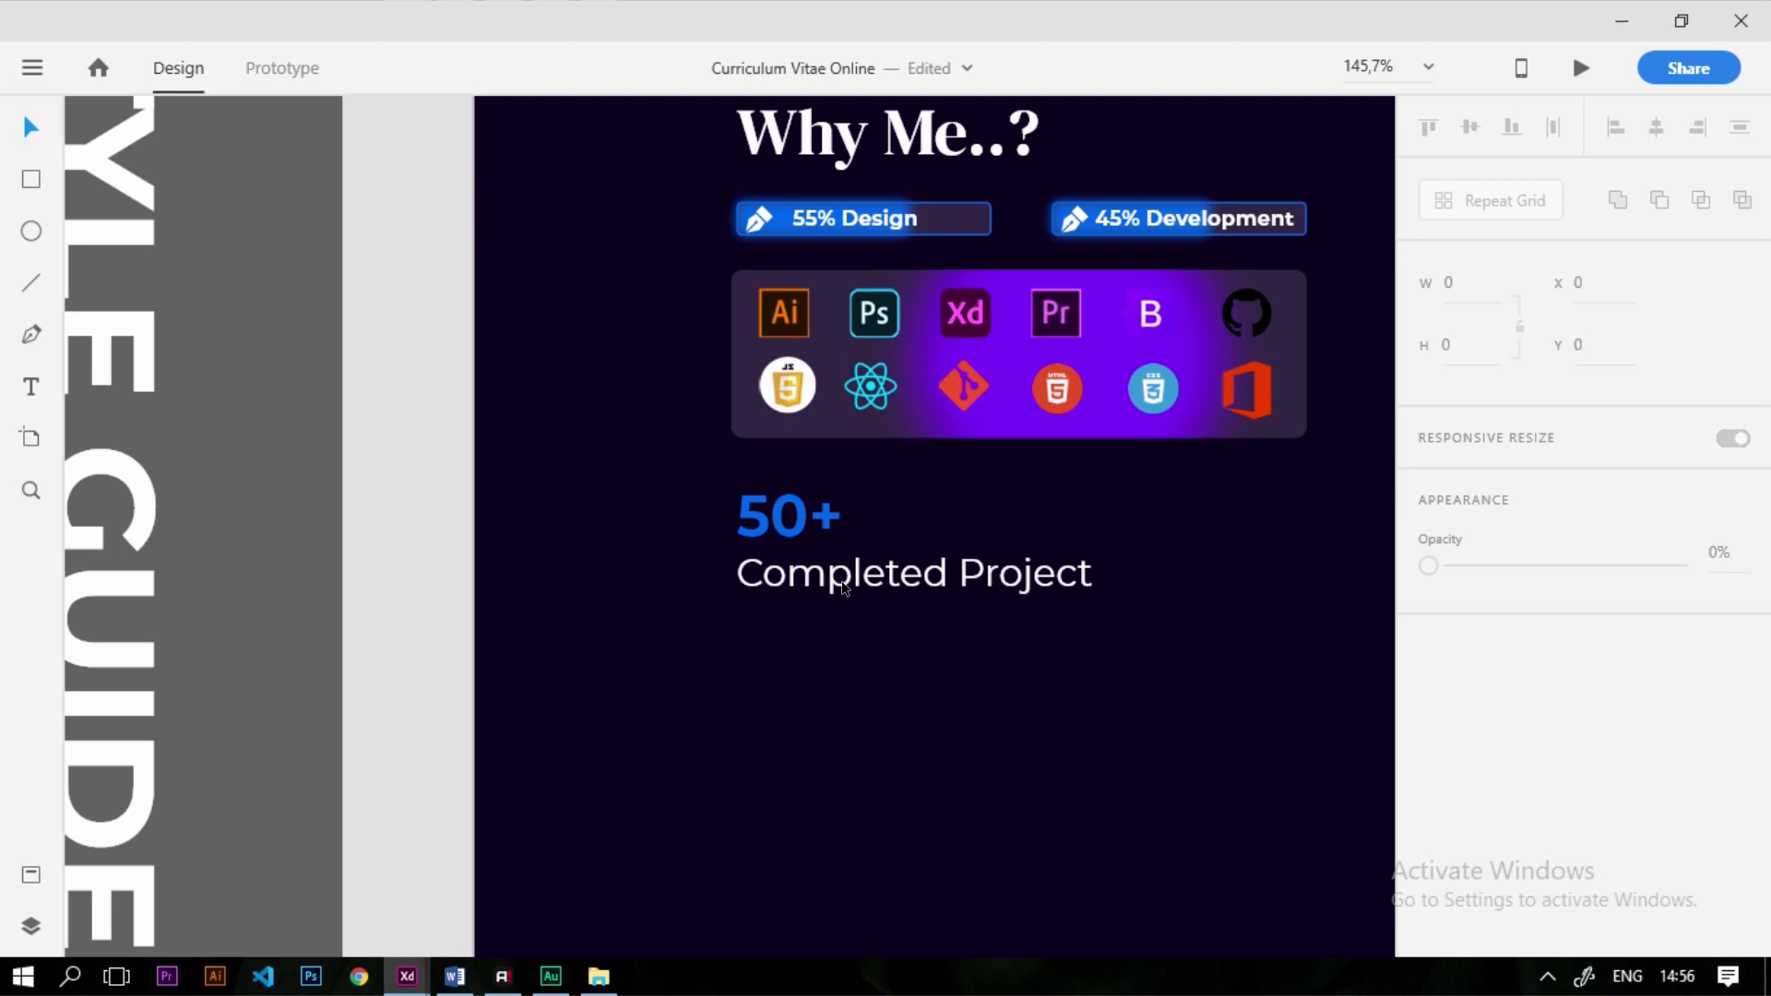
scroll(844, 586, "down", 5)
scroll(383, 447, "up", 4)
Copy the style guide's five portrait photos onto the CV Online page
left_click_drag(324, 474, 821, 522)
scroll(294, 484, "down", 4)
left_click_drag(519, 497, 1088, 771)
Round the first three portraits into circles by dragging their corner-radius handles to 25
scroll(994, 701, "up", 6)
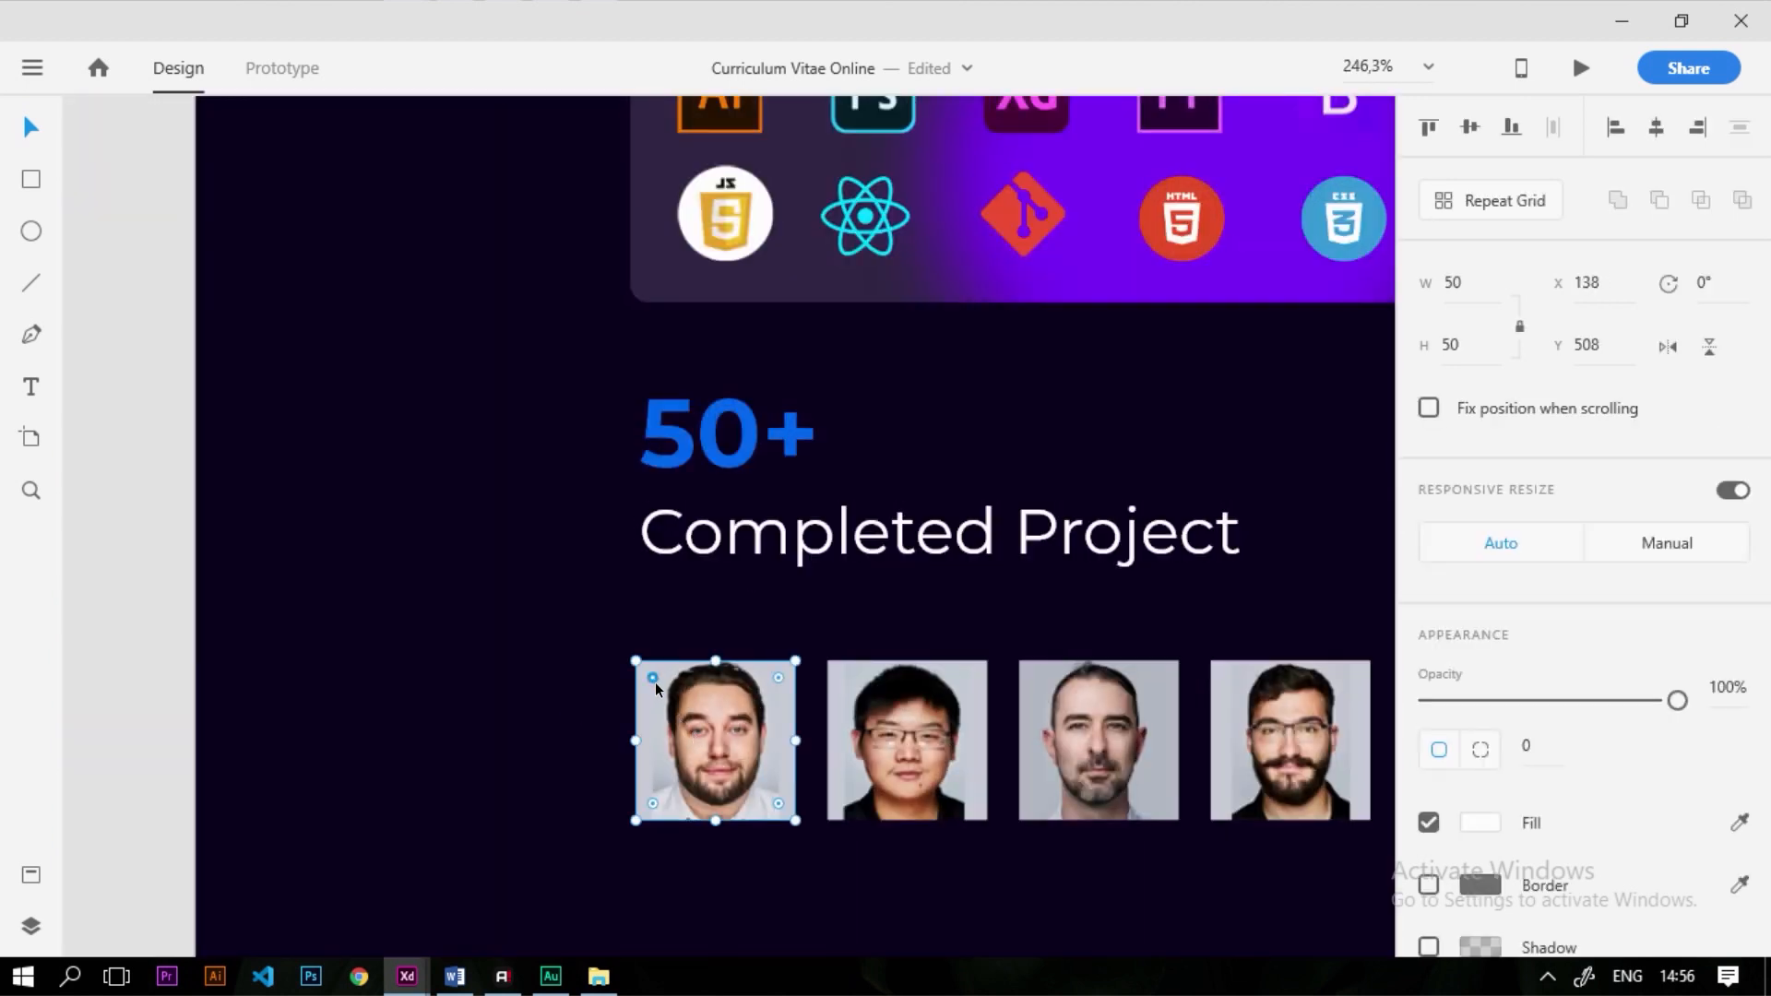
left_click_drag(652, 679, 764, 808)
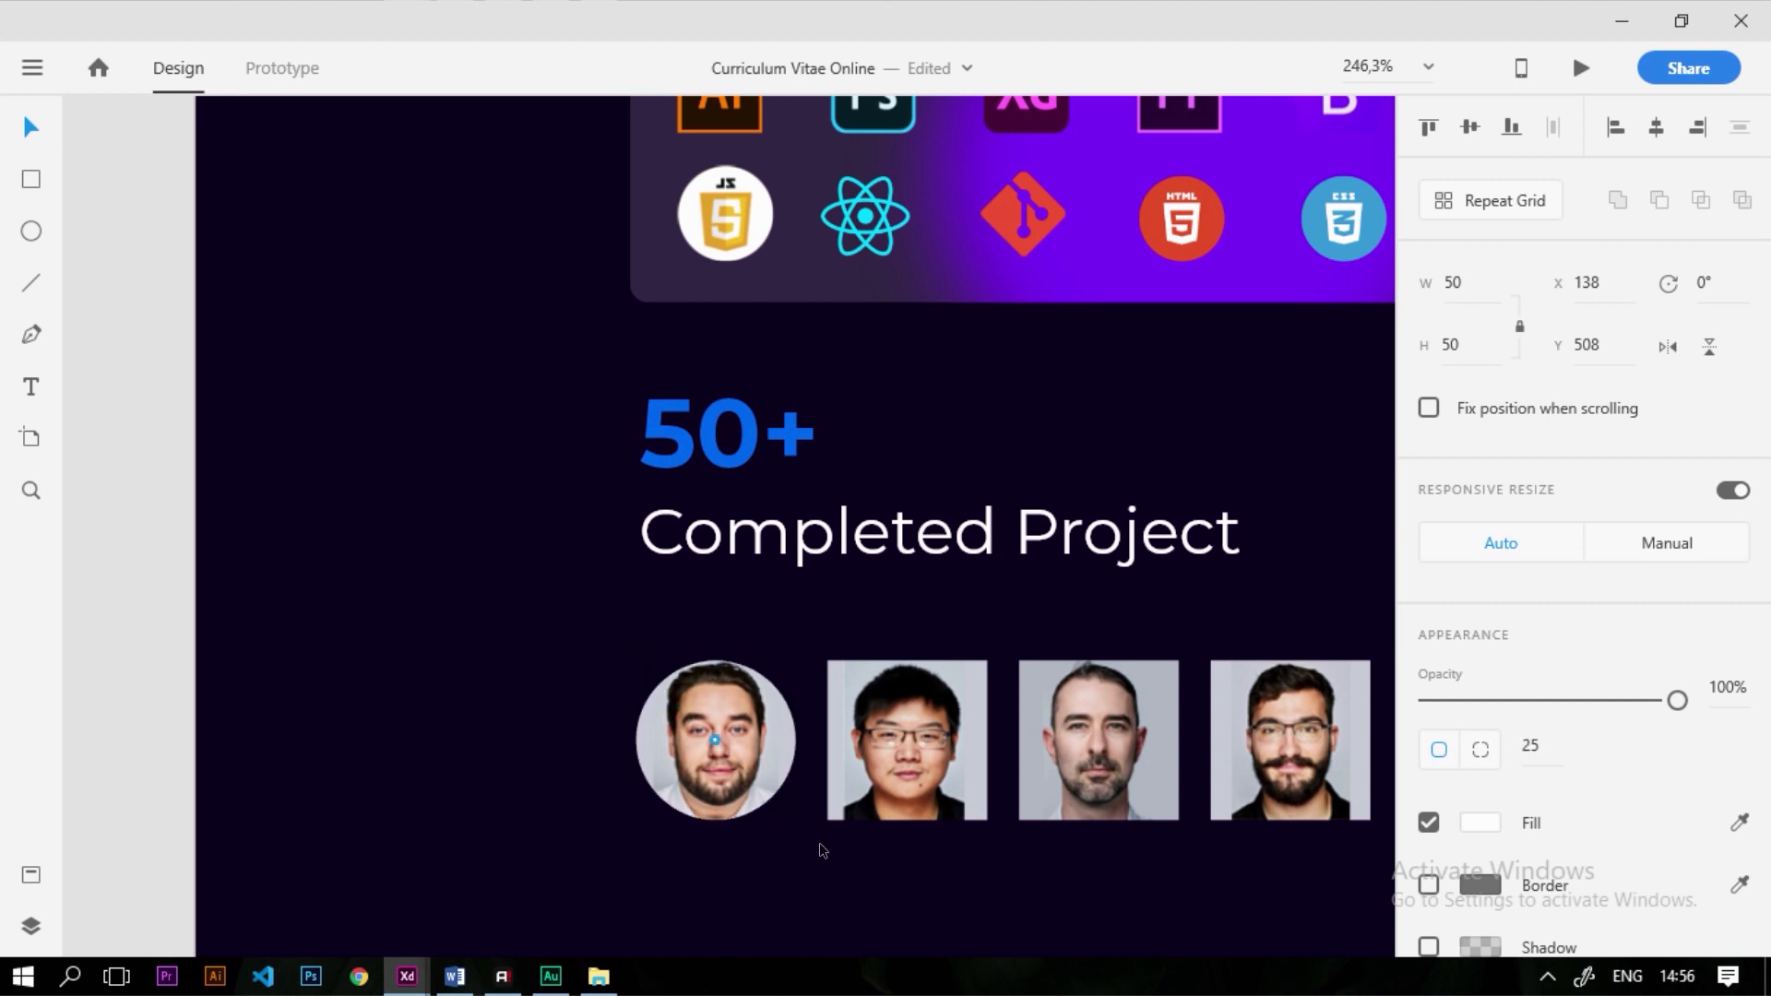
left_click(841, 681)
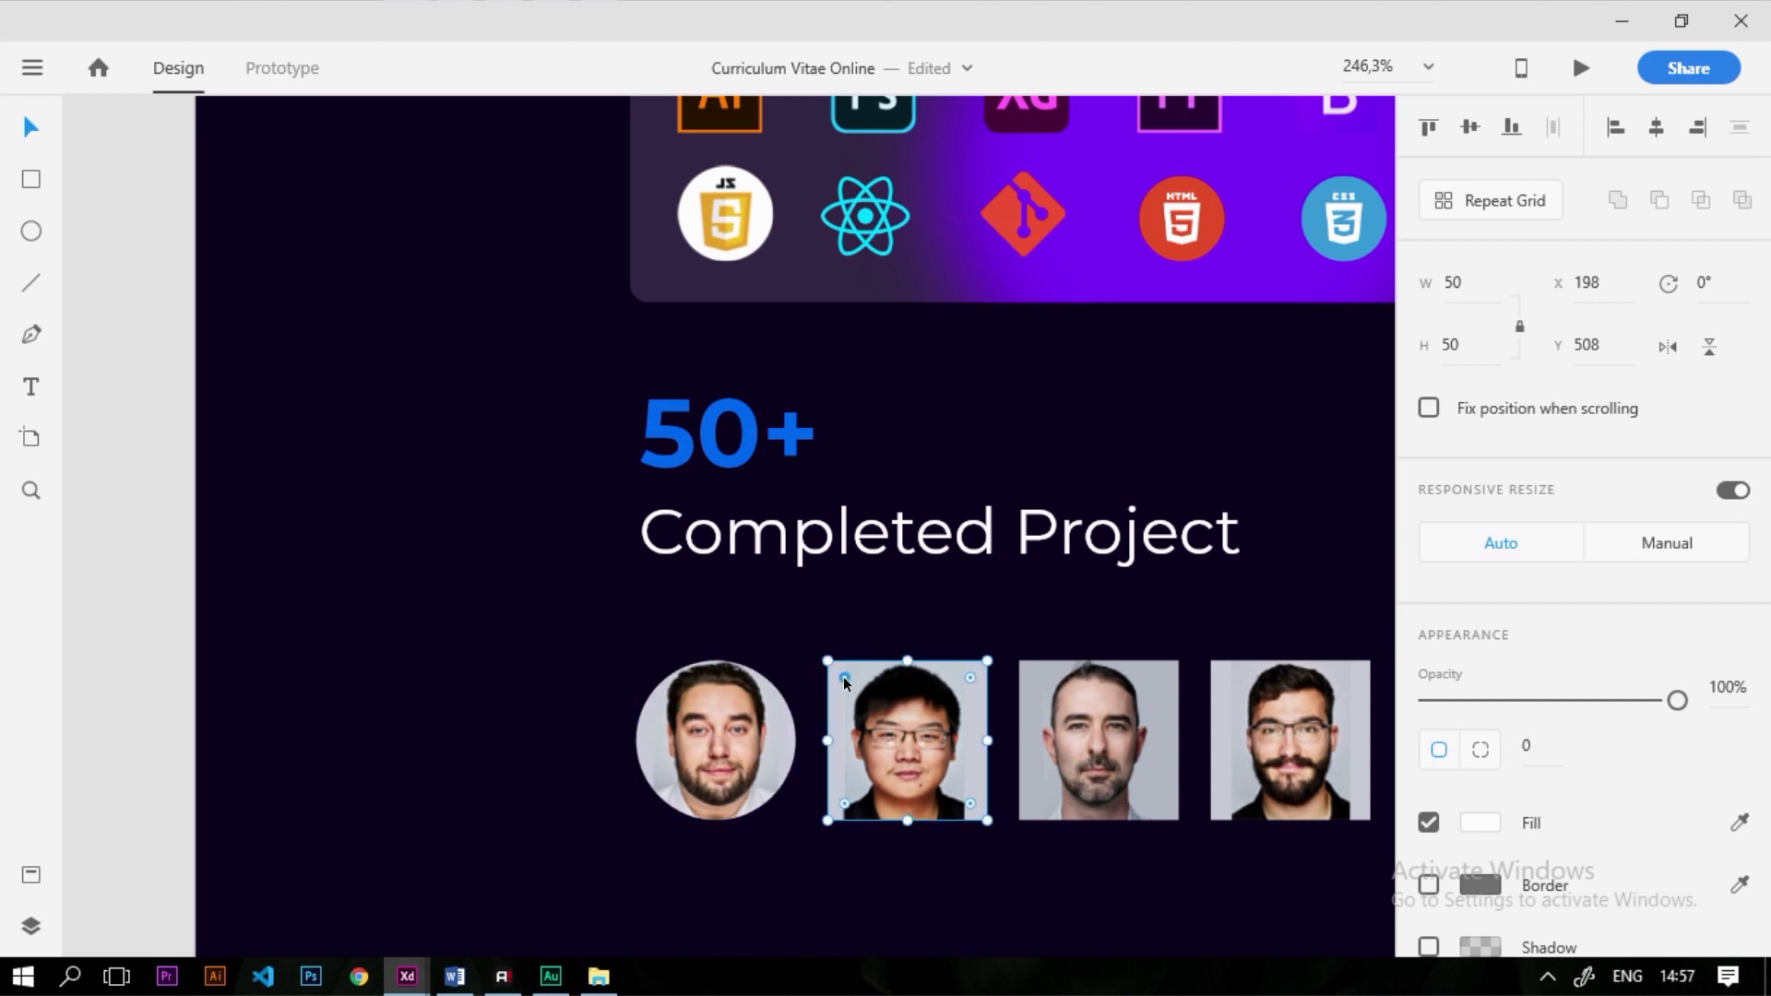
left_click_drag(843, 677, 1056, 834)
left_click(1031, 705)
left_click_drag(1044, 682, 607, 569)
Round the fourth and fifth portraits into circles, then give all five a border
scroll(607, 569, "down", 6)
scroll(932, 634, "up", 5)
left_click(548, 533)
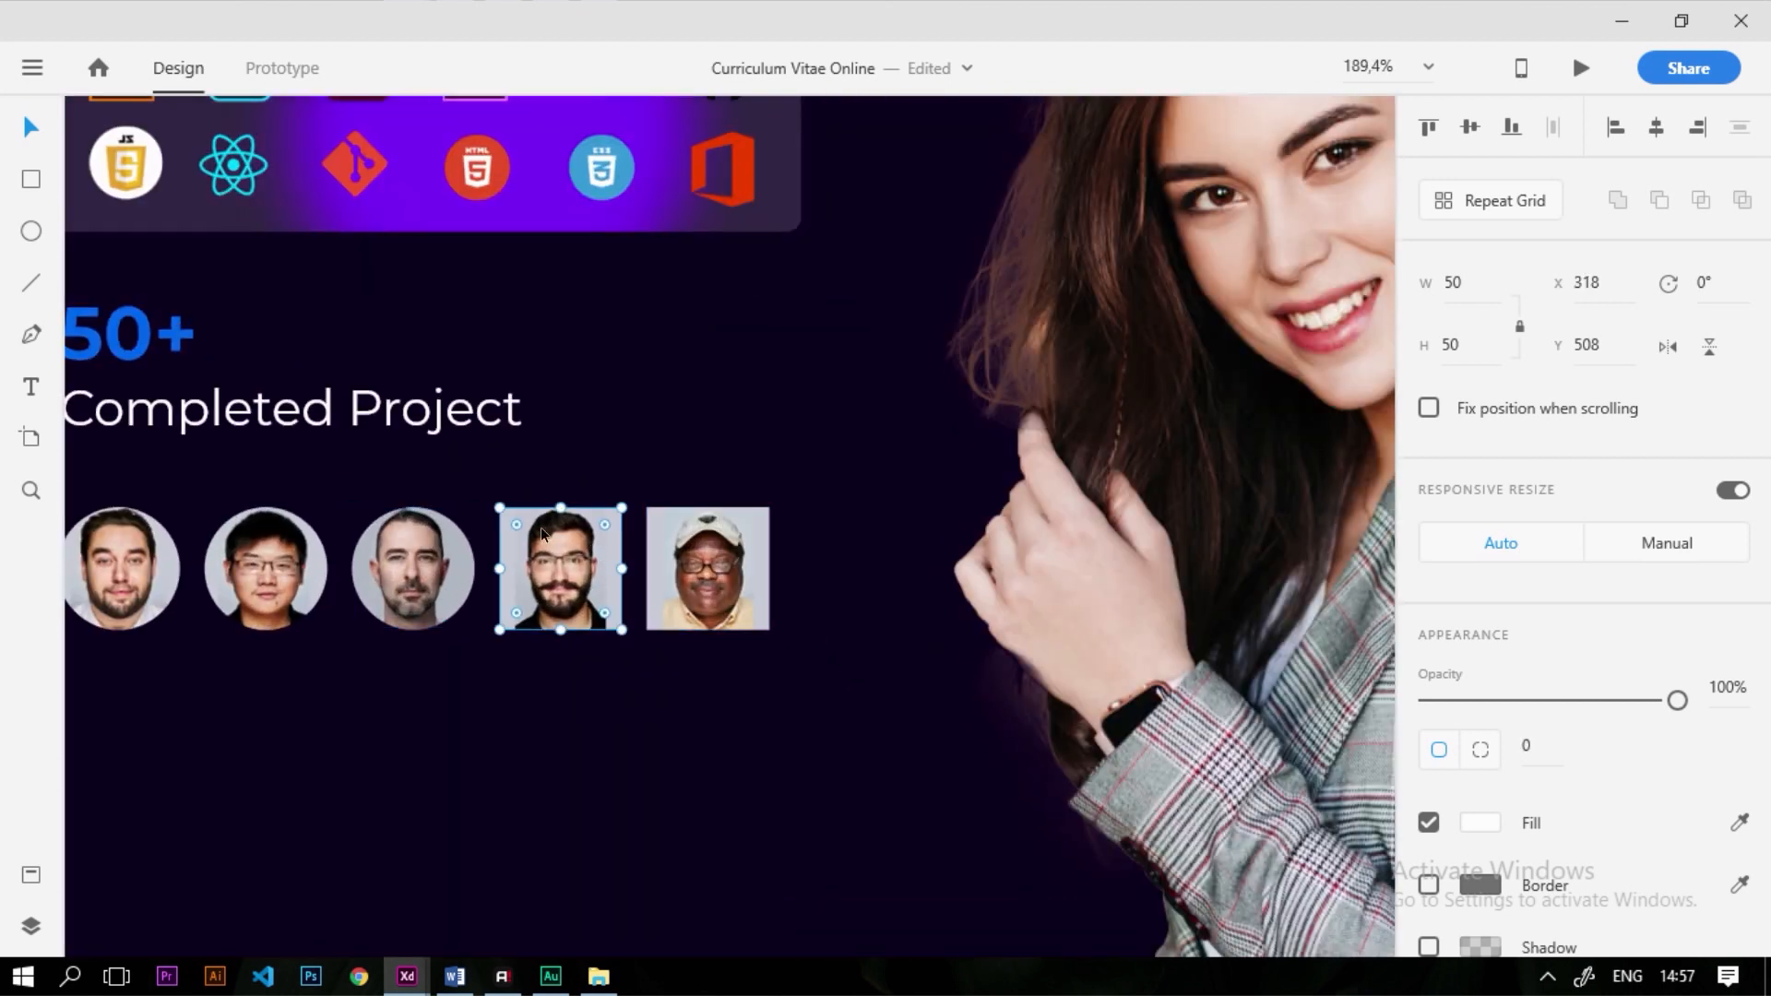
left_click_drag(515, 527, 654, 637)
left_click(681, 546)
left_click_drag(662, 523, 915, 624)
scroll(915, 624, "down", 5)
scroll(799, 618, "up", 4)
left_click_drag(472, 648, 1111, 663)
left_click(1428, 886)
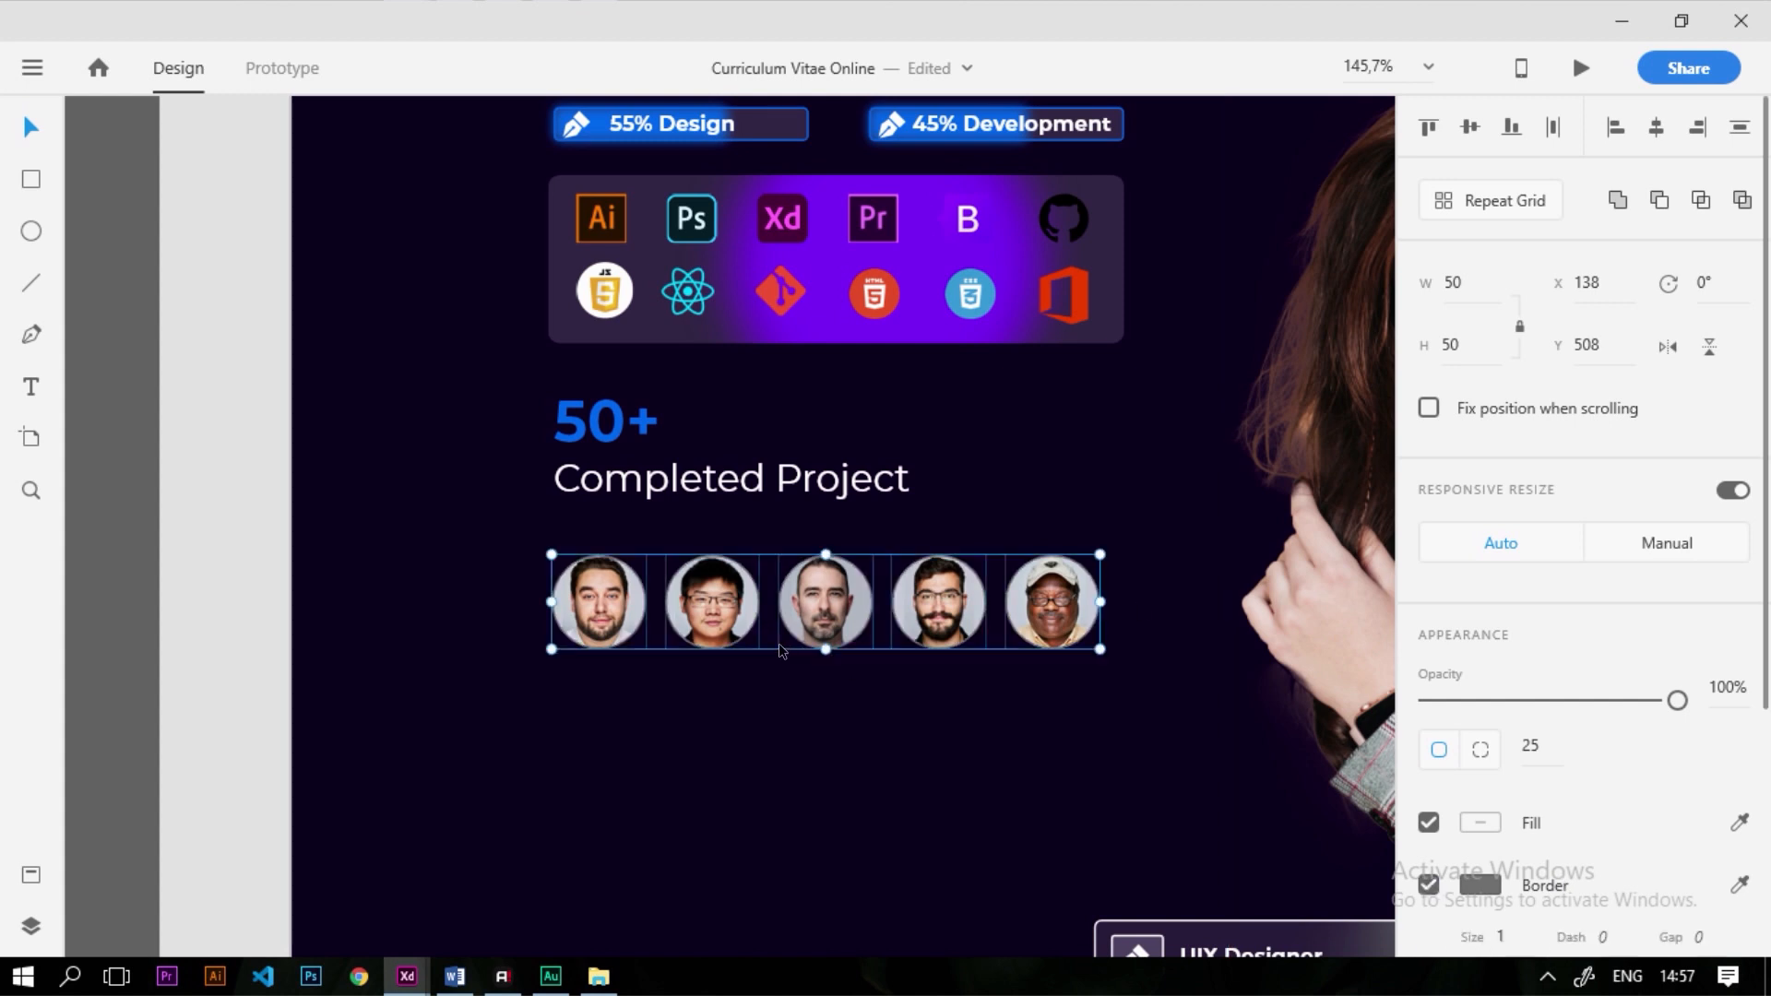
Make the border colour of the five portraits white
scroll(656, 652, "up", 5)
left_click(1481, 886)
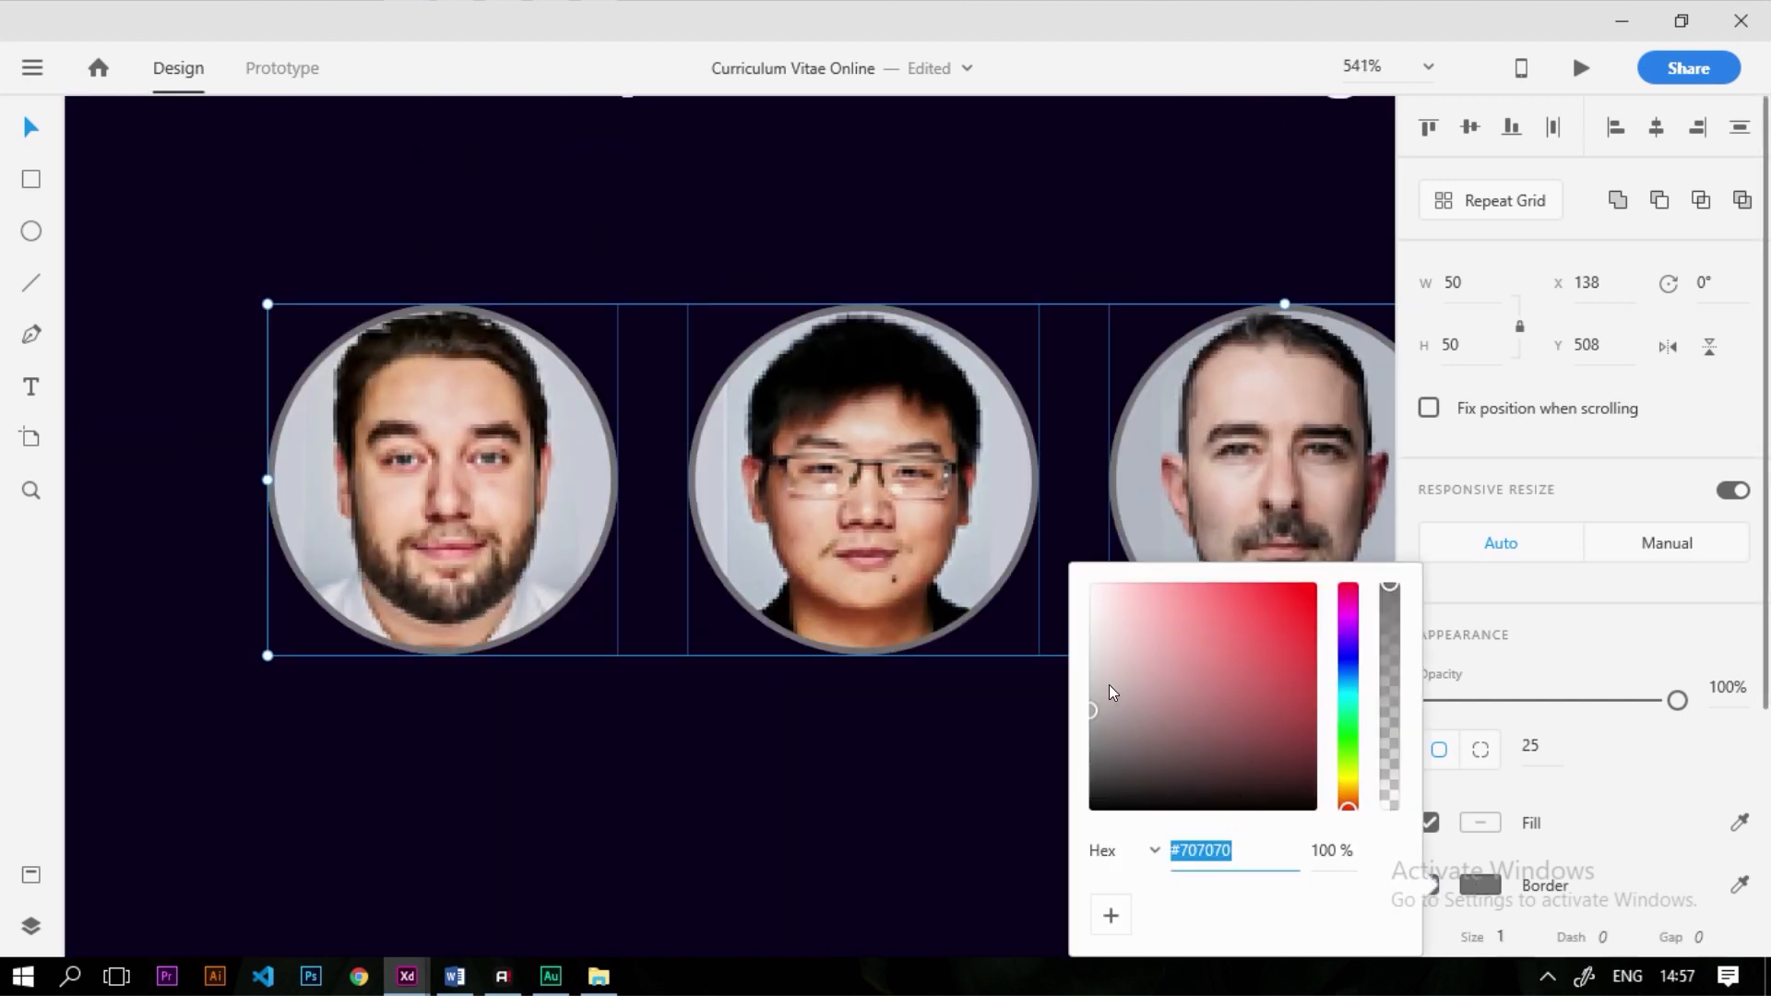
left_click(1091, 583)
left_click(955, 815)
Slide the second through fifth portraits left so each overlaps the previous one
left_click_drag(821, 551, 674, 554)
left_click_drag(1196, 518, 916, 574)
scroll(452, 535, "down", 5)
left_click_drag(998, 512, 797, 556)
left_click_drag(1162, 540, 902, 573)
left_click(923, 426)
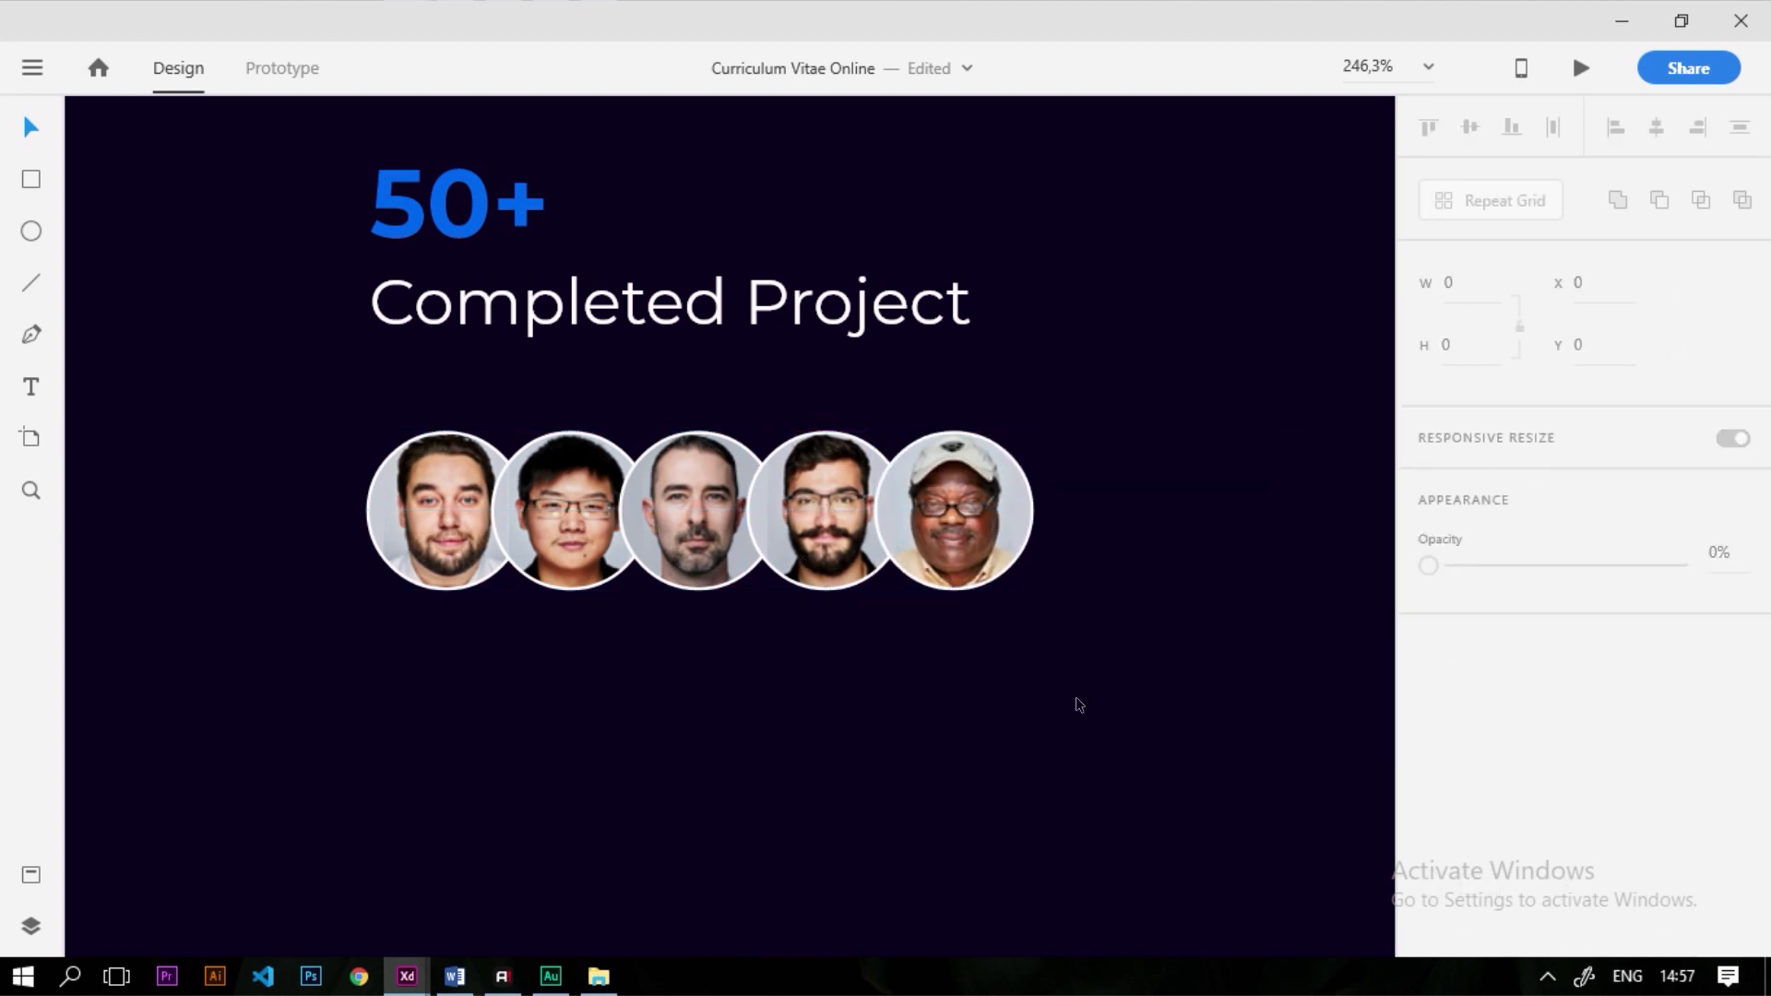
Distribute the five avatars horizontally, move the row up toward Completed Project, and shrink it slightly
left_click_drag(1076, 700, 277, 454)
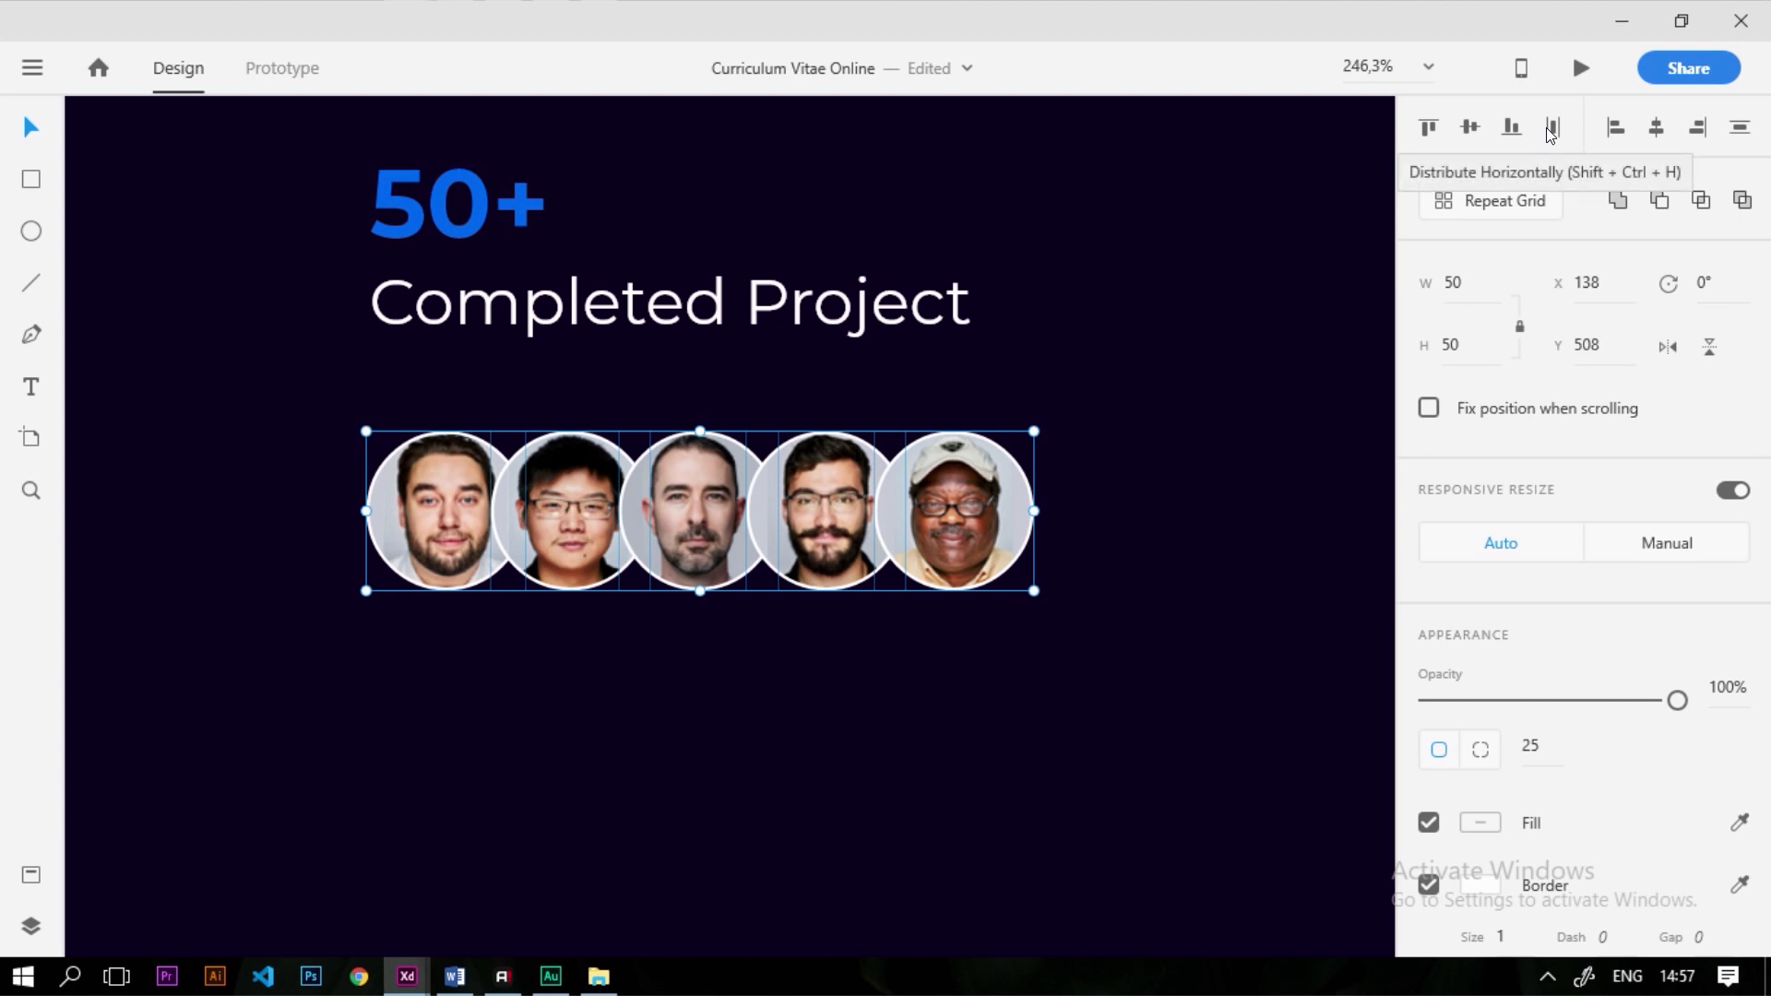
left_click(1550, 129)
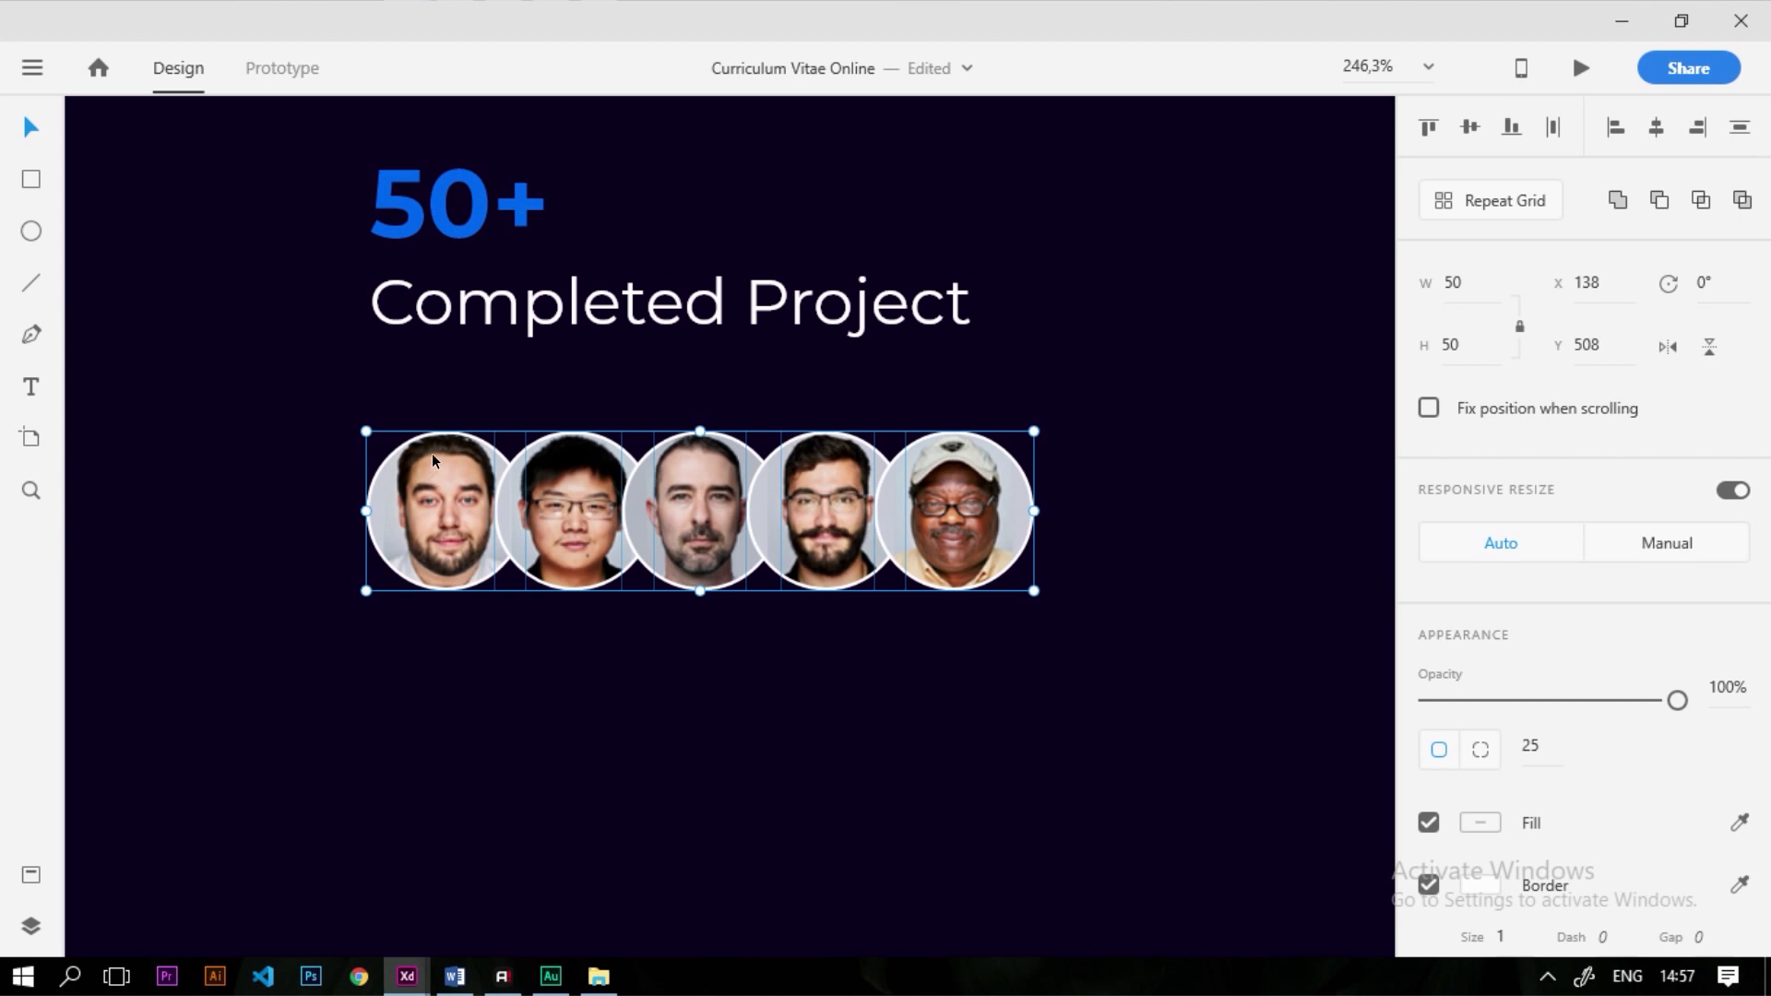
left_click_drag(433, 458, 422, 419)
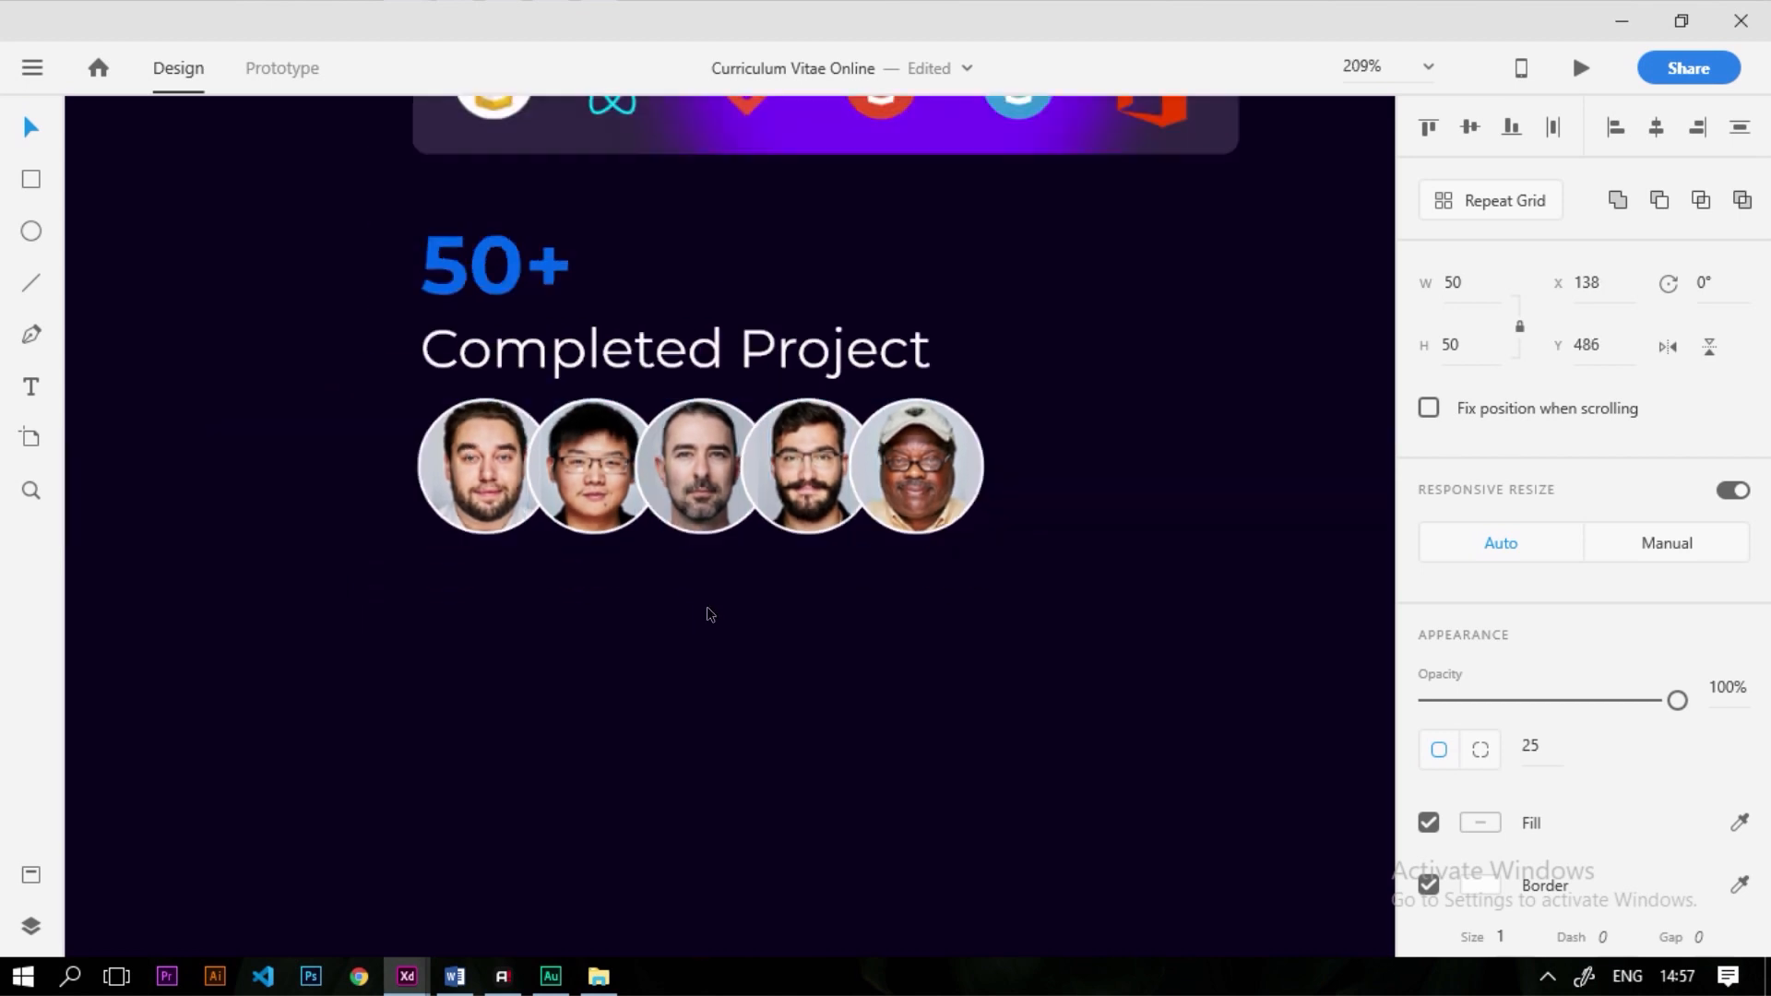
scroll(706, 606, "down", 5)
scroll(785, 452, "up", 4)
left_click_drag(901, 767, 859, 763)
left_click(746, 769)
Tighten the overlap of avatars two through five and redistribute them evenly
scroll(635, 754, "up", 3)
left_click_drag(555, 700, 535, 699)
left_click(642, 819)
left_click_drag(686, 707, 667, 706)
left_click_drag(811, 710, 791, 710)
left_click_drag(935, 718, 909, 706)
left_click_drag(1119, 835, 400, 665)
left_click(1557, 128)
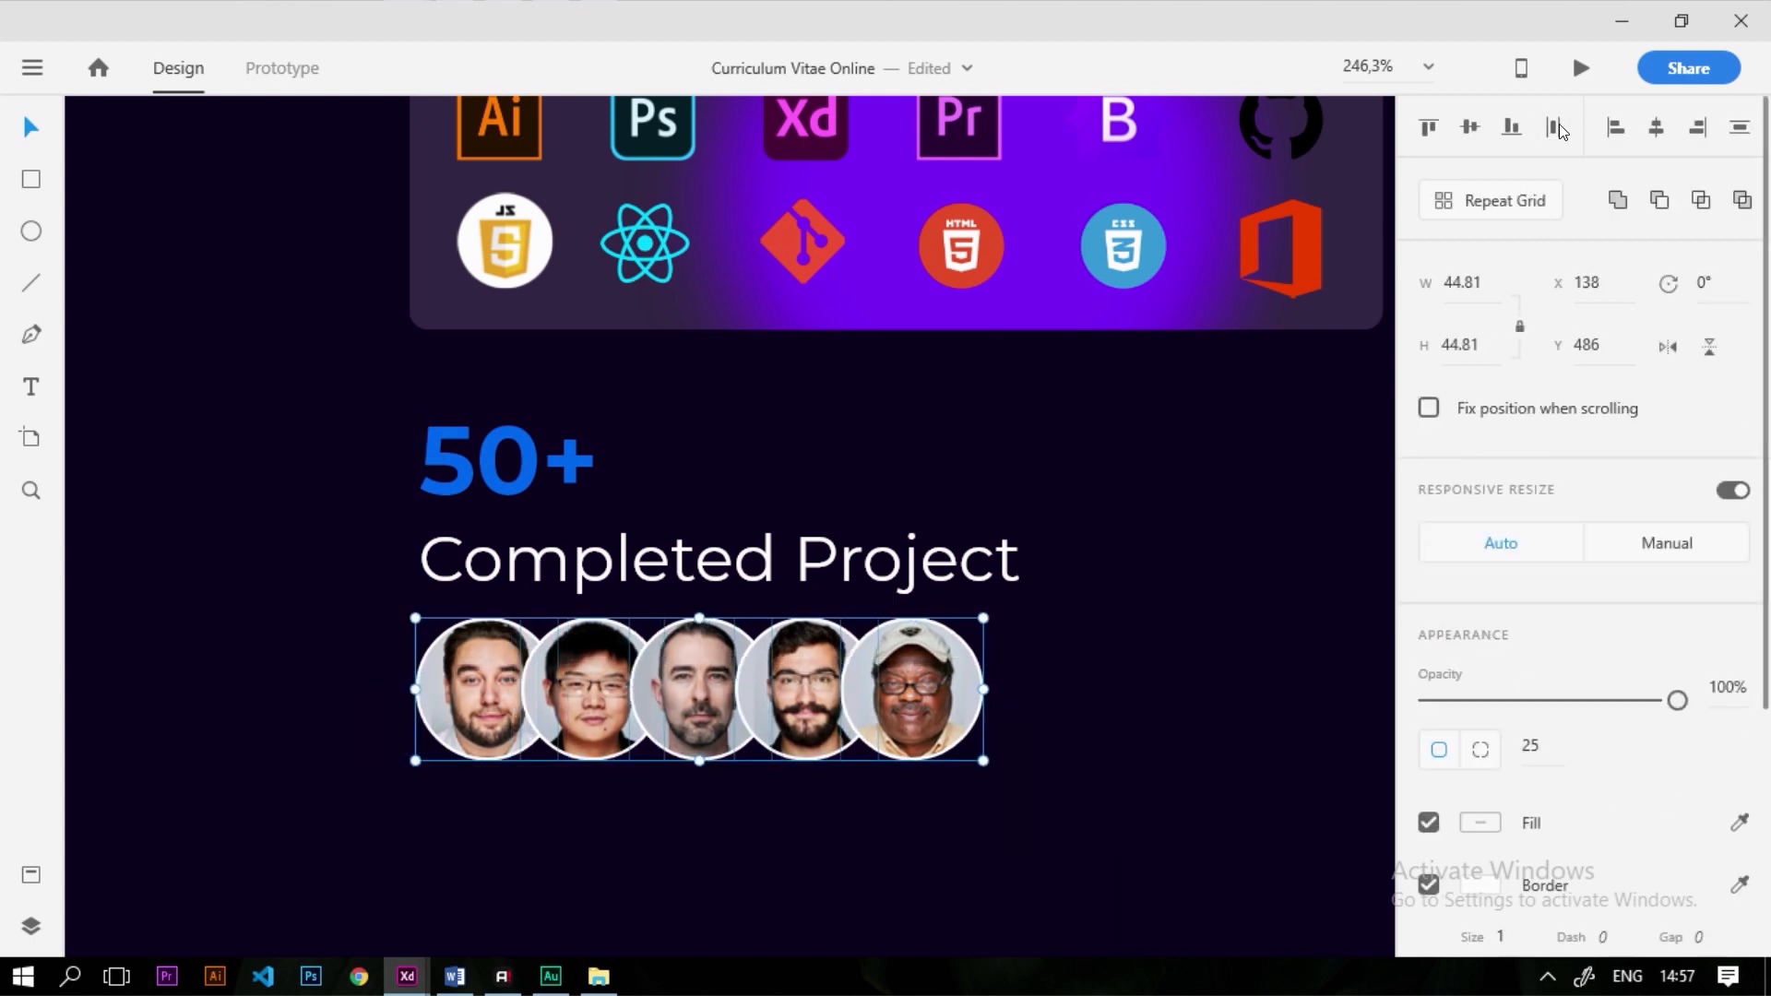
left_click(1067, 771)
Nudge the whole avatar row to line up with the Completed Project text
scroll(978, 648, "down", 8)
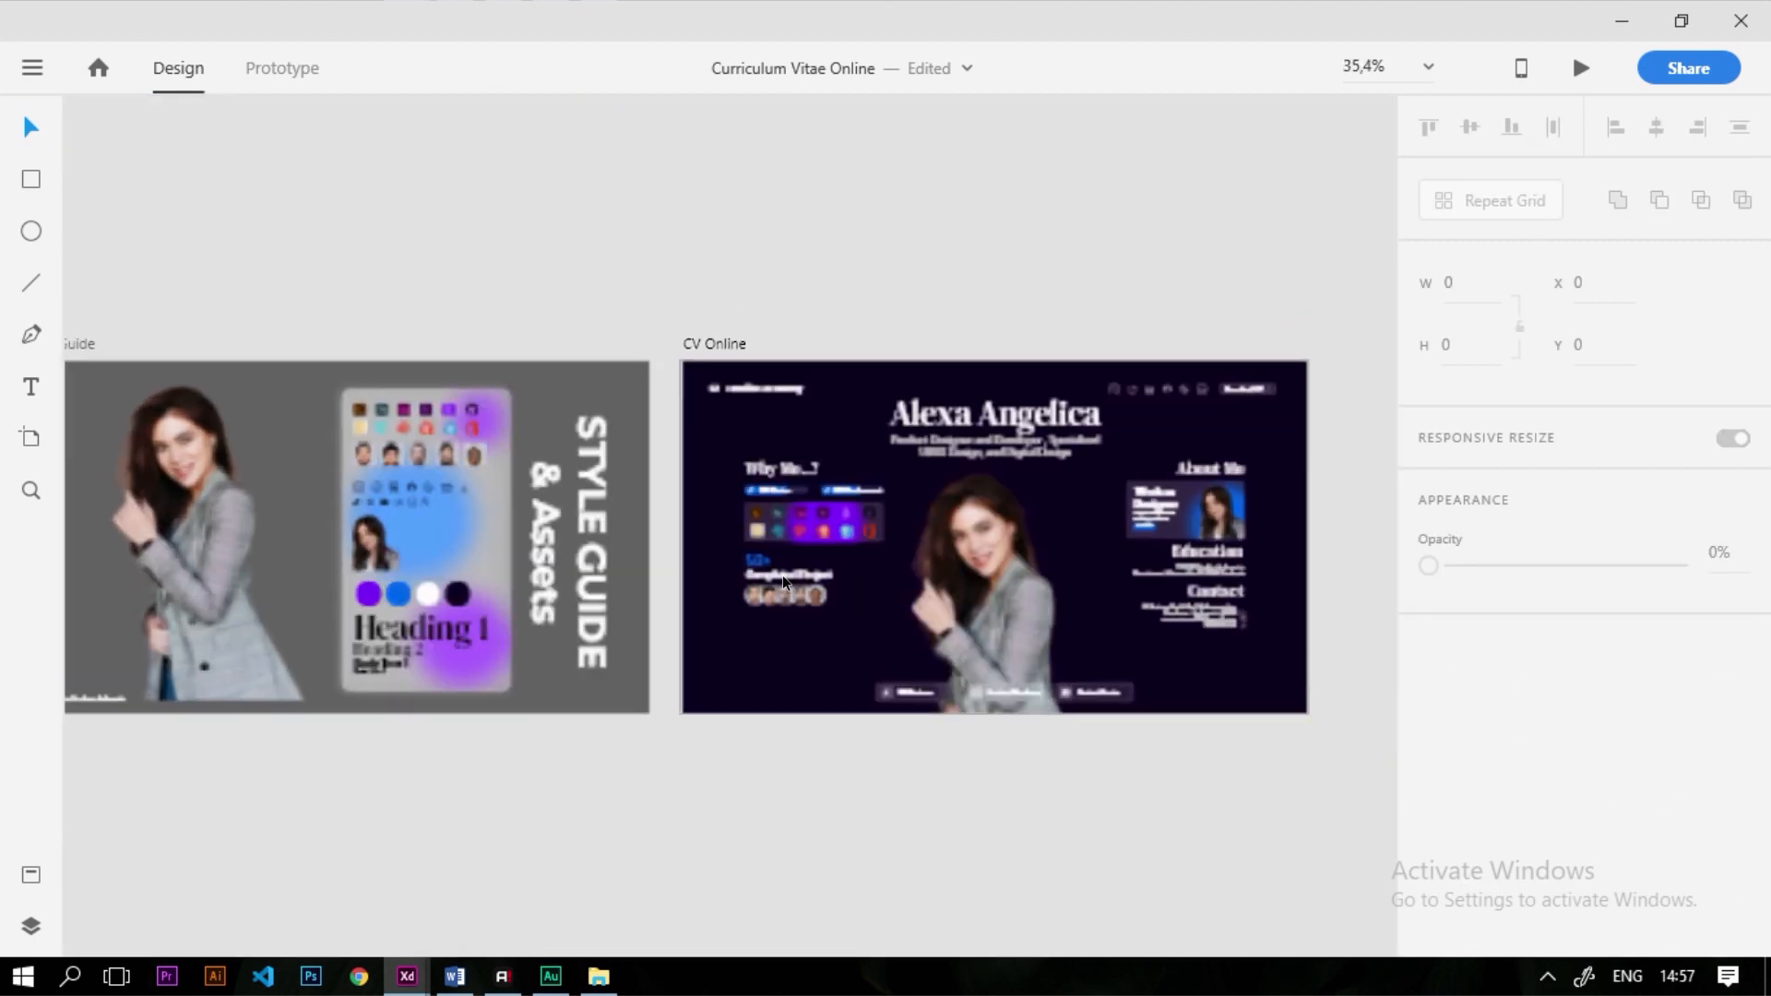
scroll(786, 581, "up", 5)
left_click_drag(976, 719, 683, 634)
left_click_drag(797, 649, 806, 649)
scroll(803, 649, "up", 3)
scroll(699, 635, "down", 5)
left_click(760, 780)
scroll(587, 724, "down", 4)
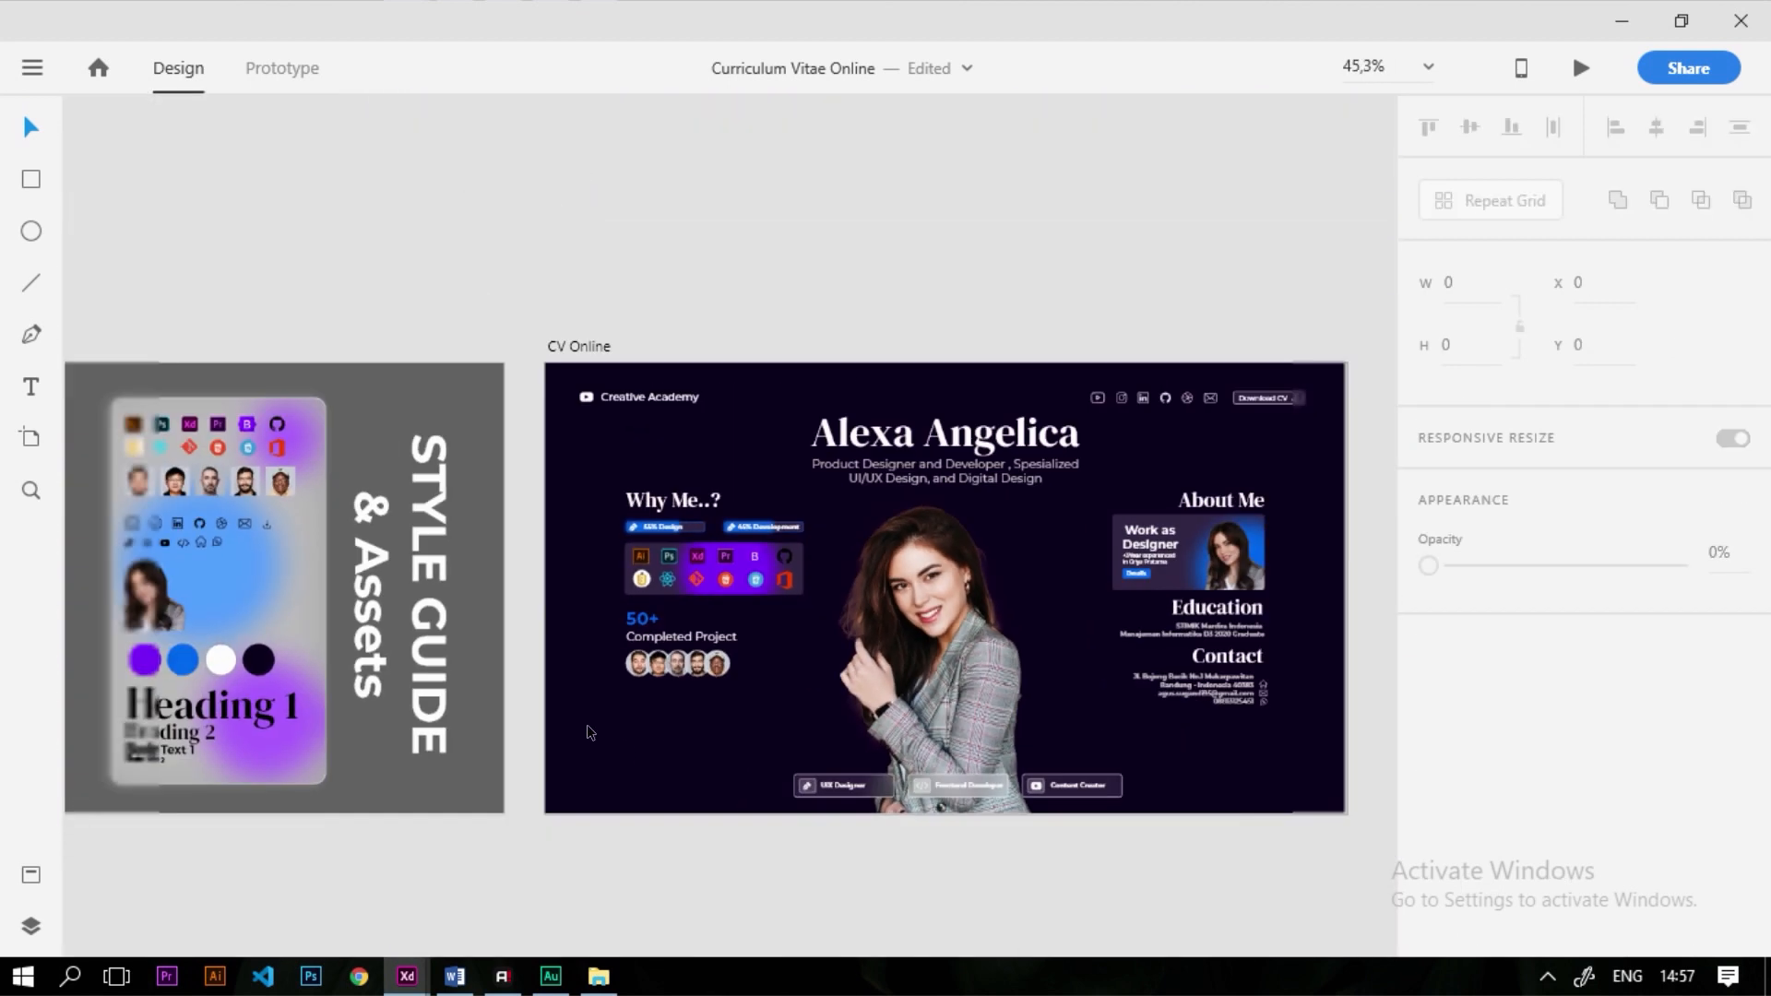
Draw a rectangle below the avatar row and round its corners to radius 7
scroll(1045, 631, "up", 2)
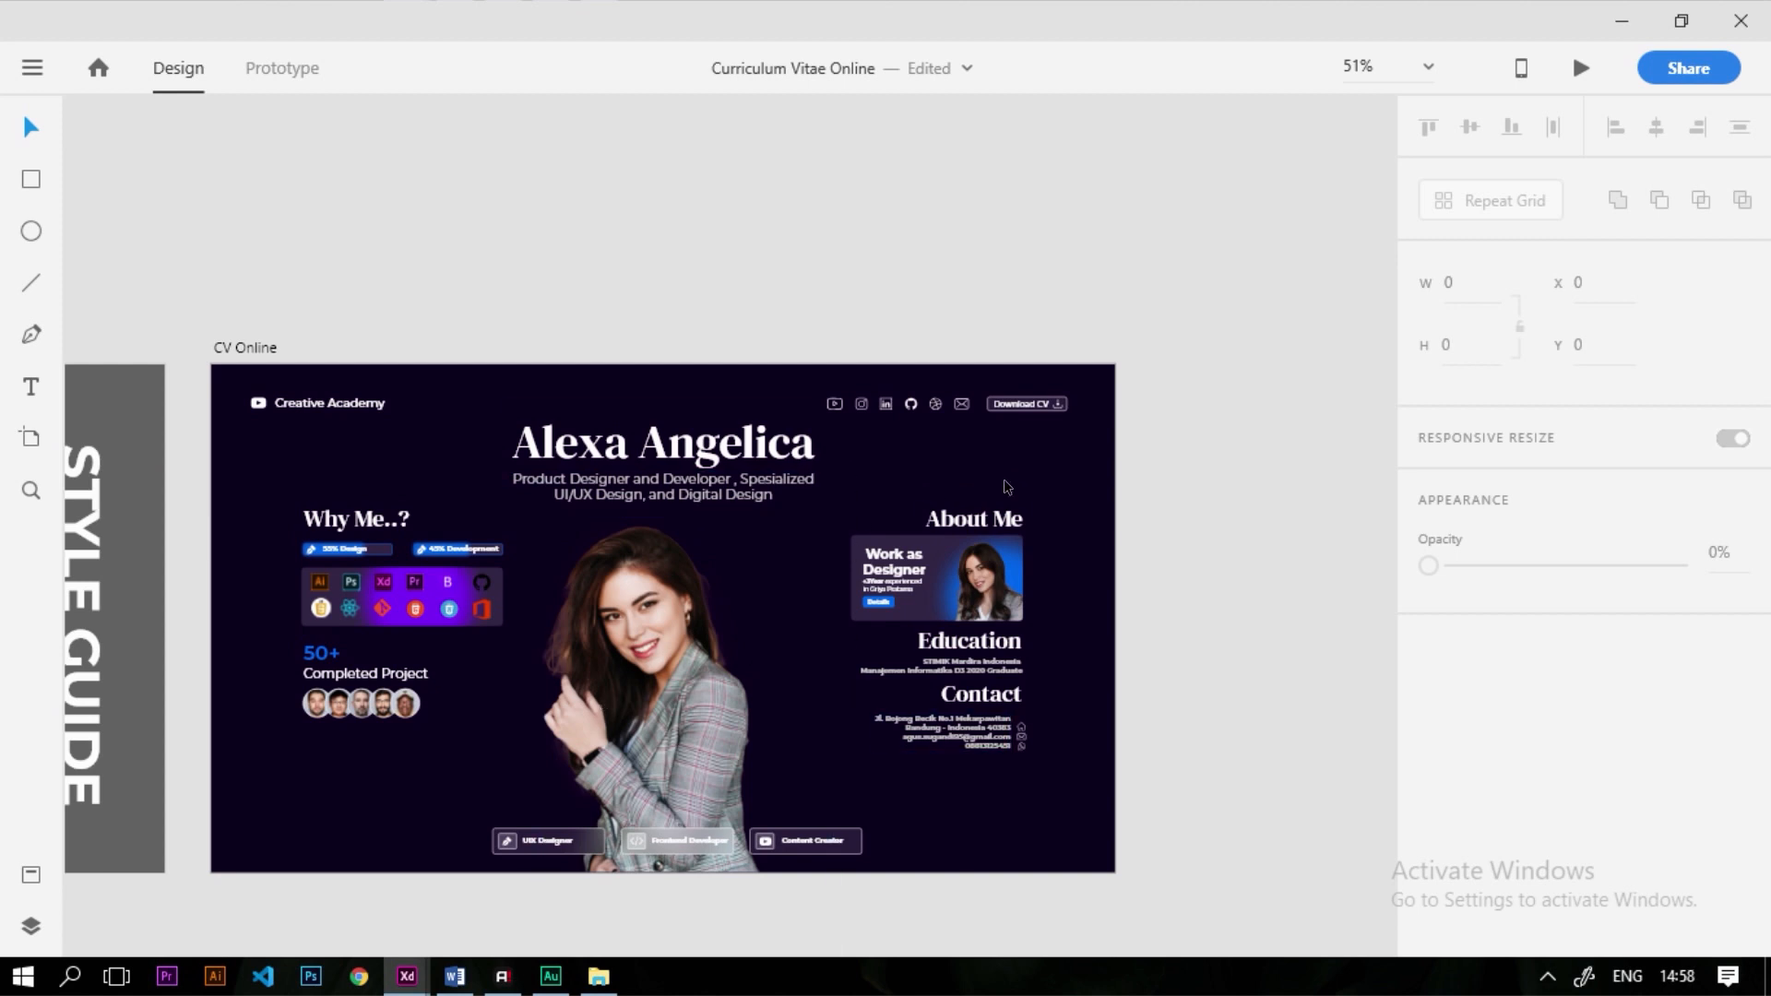
scroll(859, 522, "down", 2)
scroll(498, 651, "up", 5)
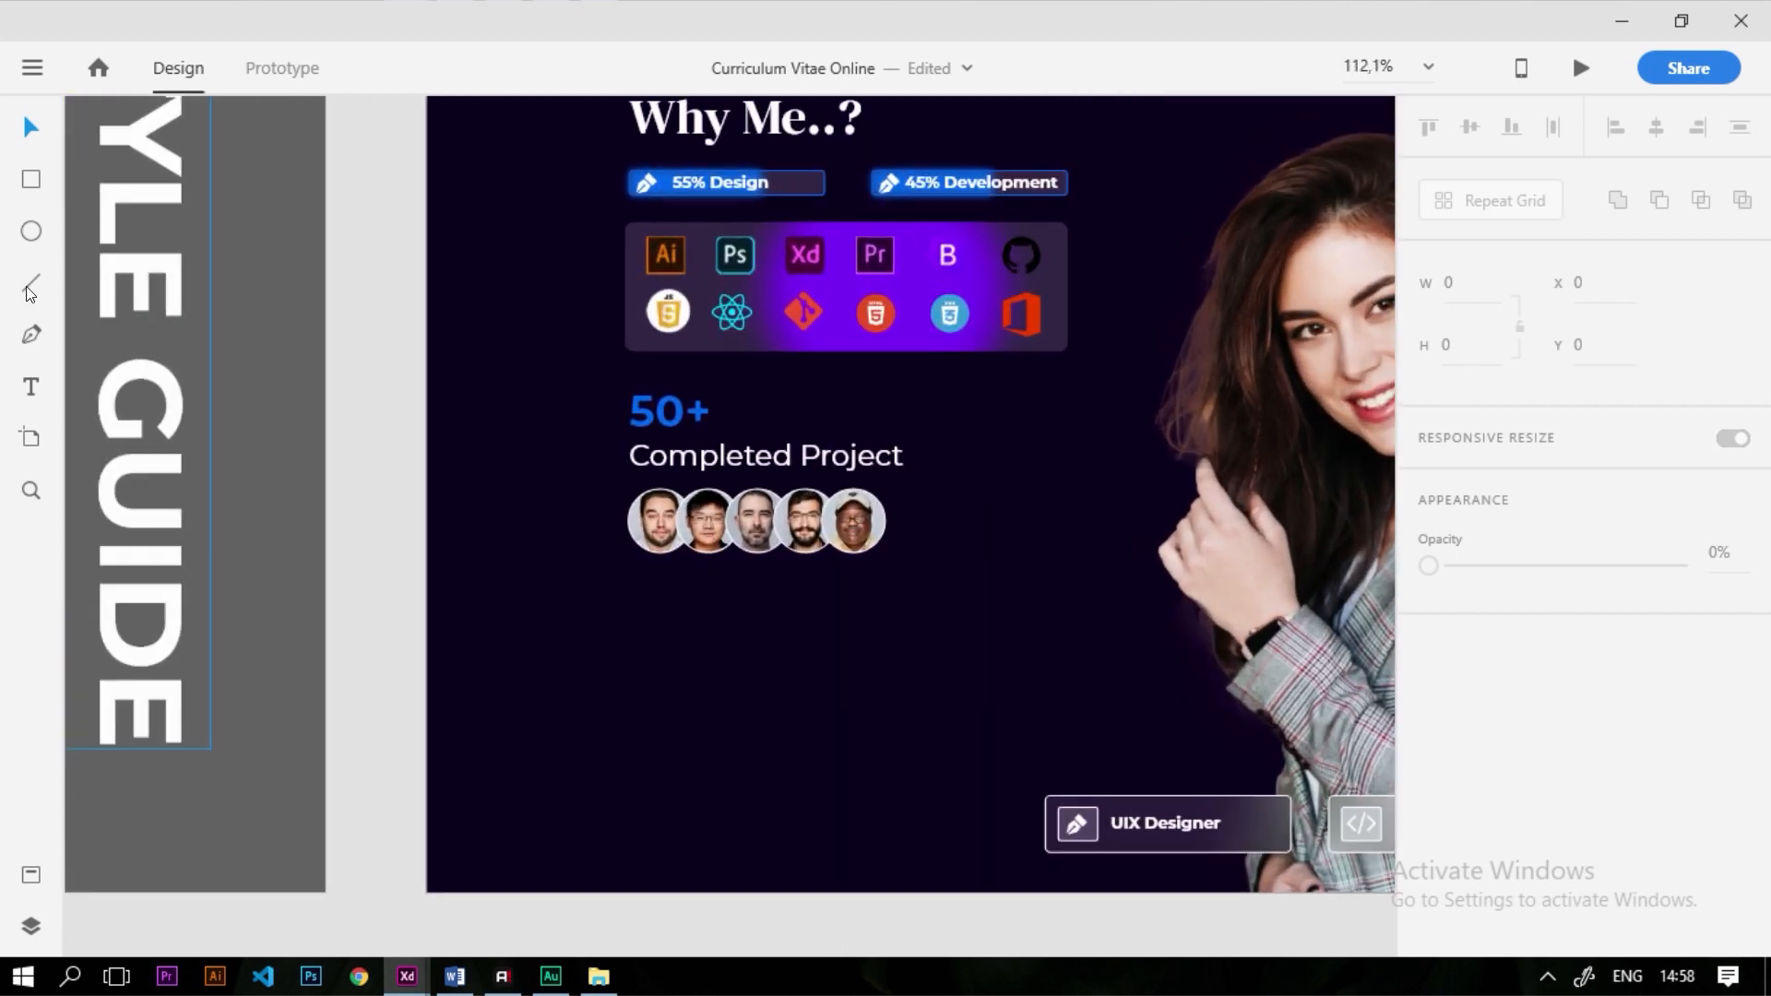
left_click(30, 183)
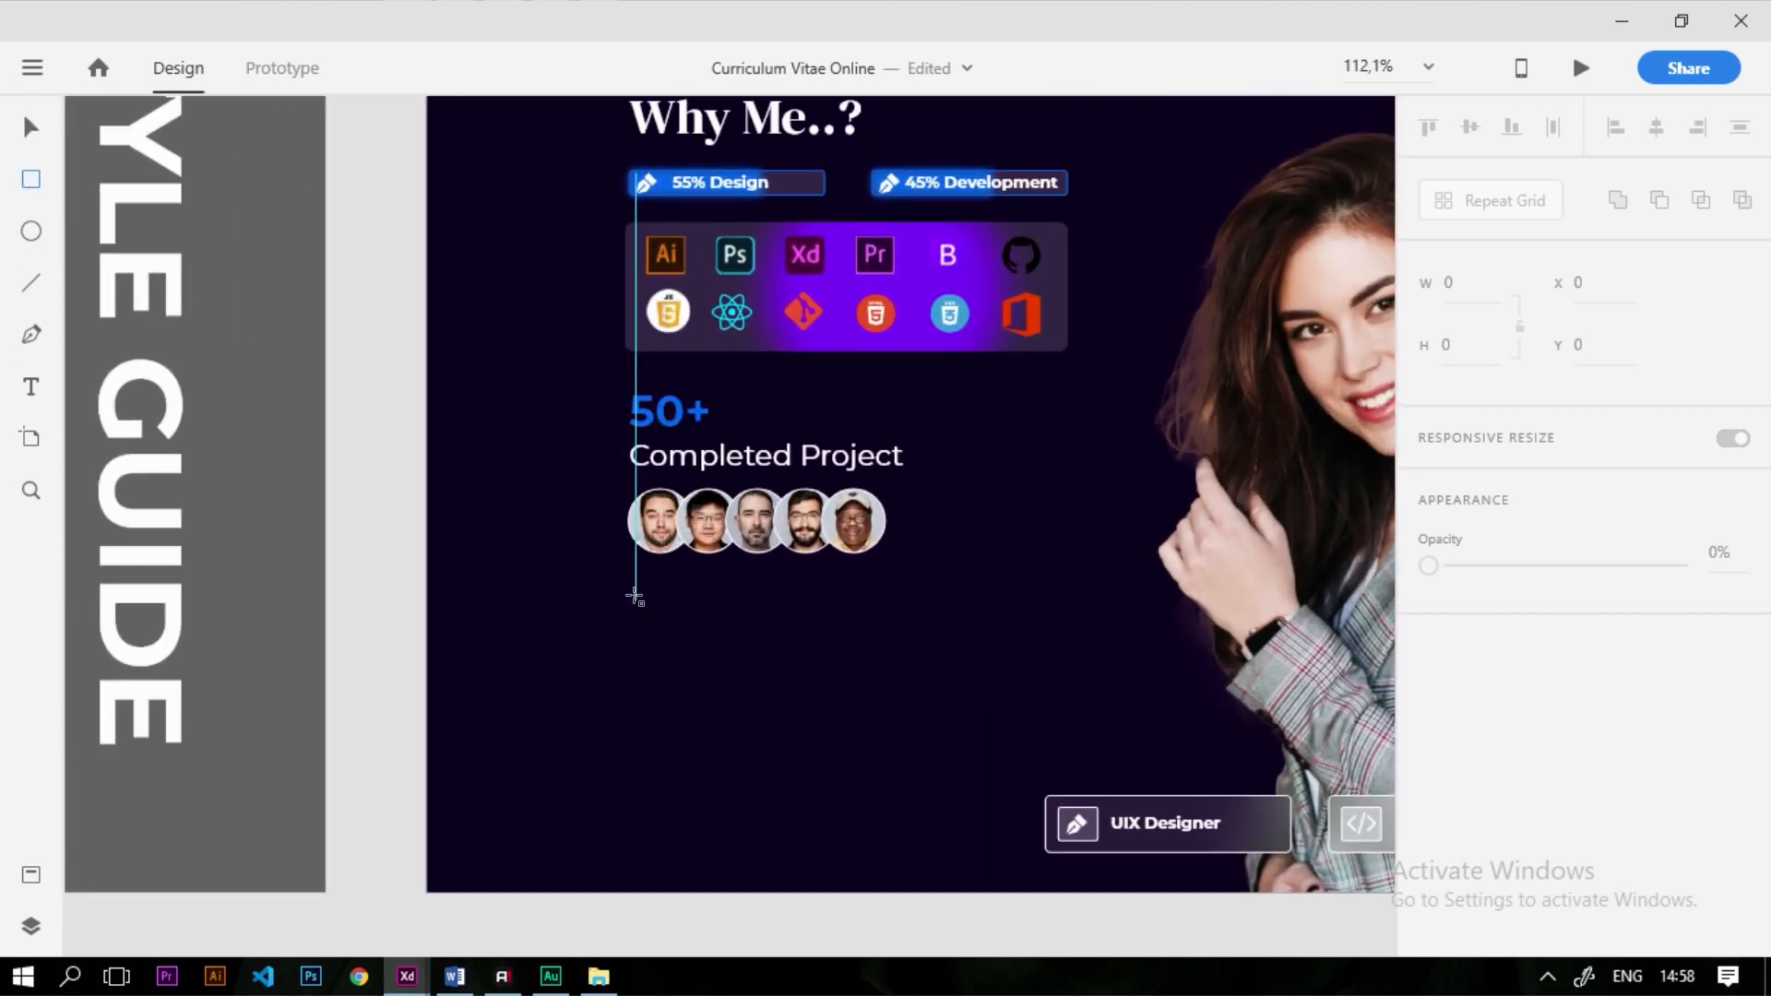
mouse_move(629, 610)
left_mouse_down()
mouse_move(811, 672)
mouse_move(894, 674)
mouse_move(850, 680)
left_mouse_up()
scroll(734, 642, "up", 5)
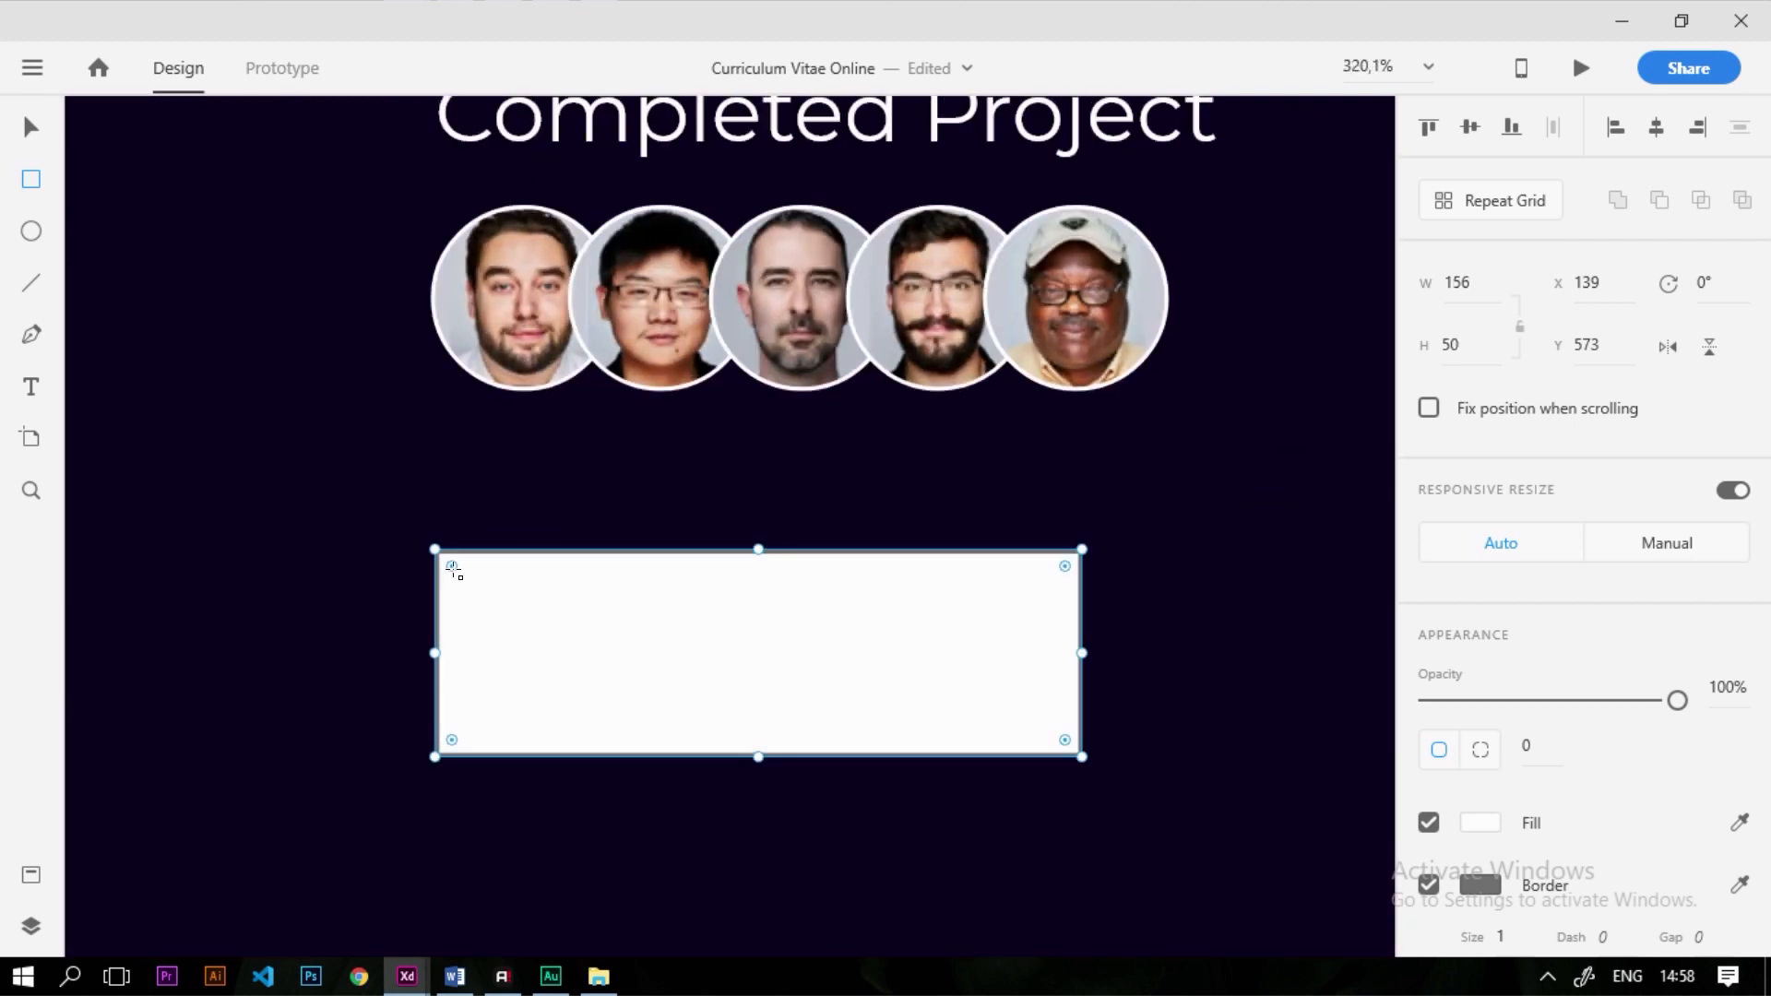
left_click_drag(453, 572, 461, 578)
Fill the rectangle with blue #0067EE and remove its border
scroll(878, 600, "down", 3)
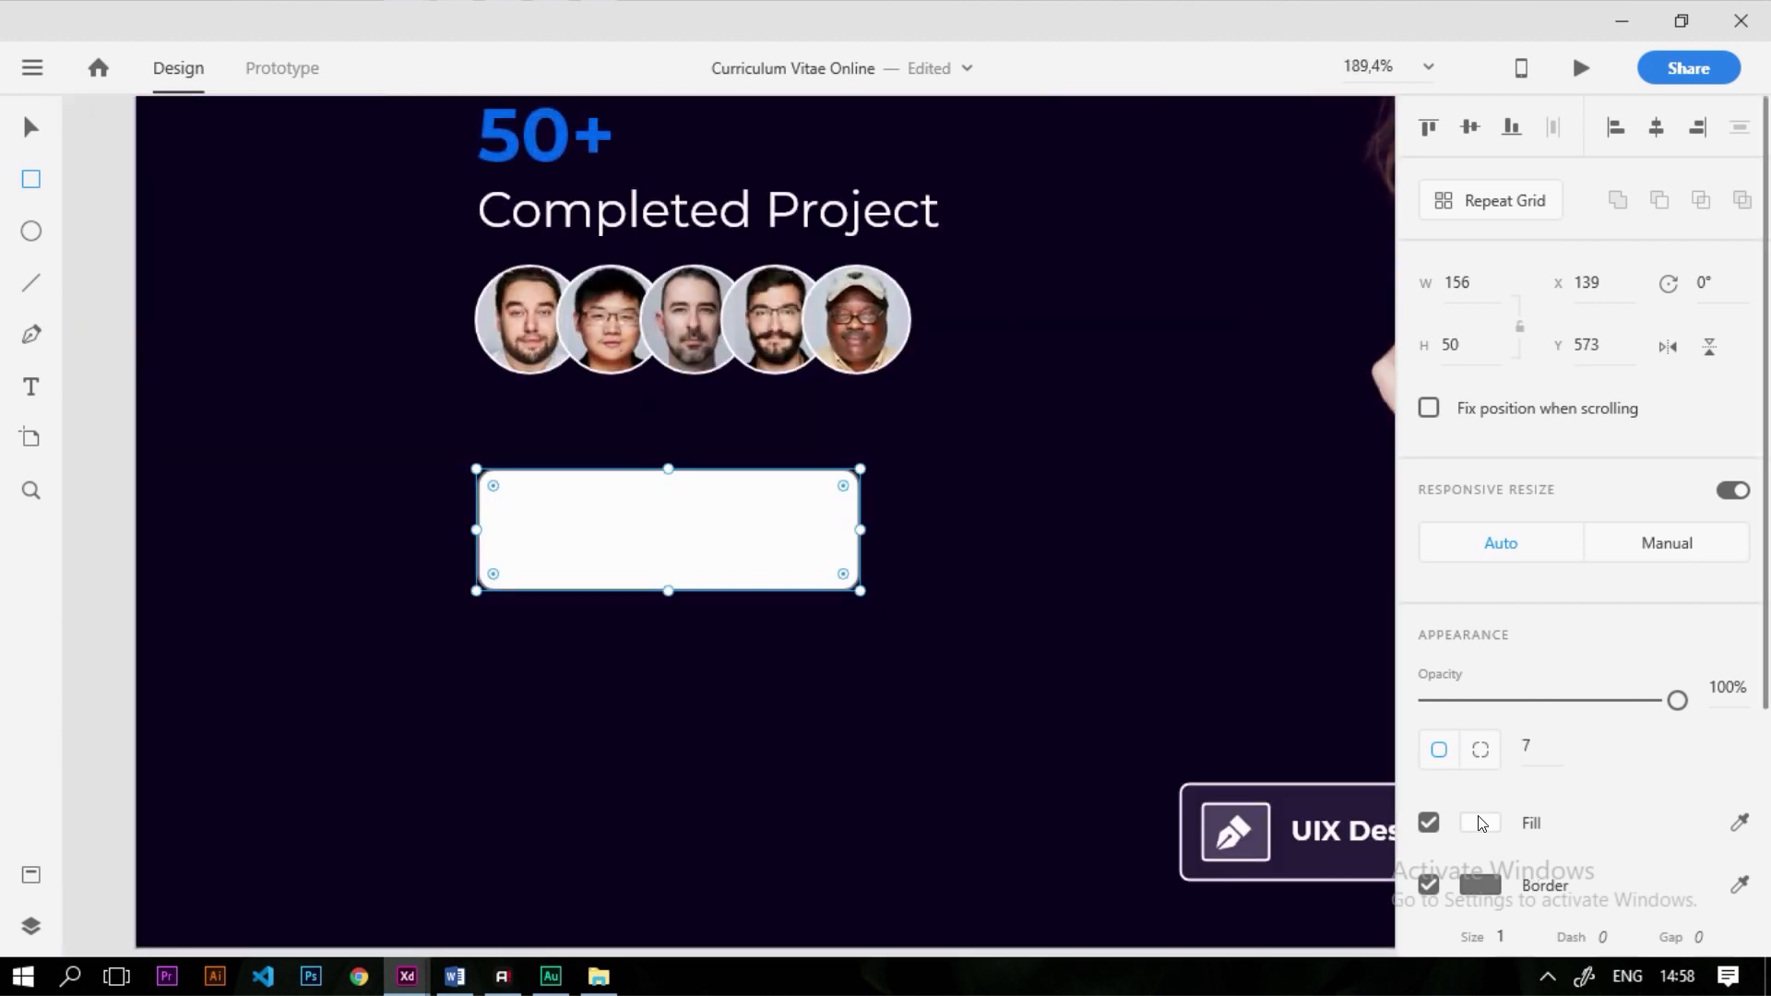
left_click(1481, 822)
type("#0067EE")
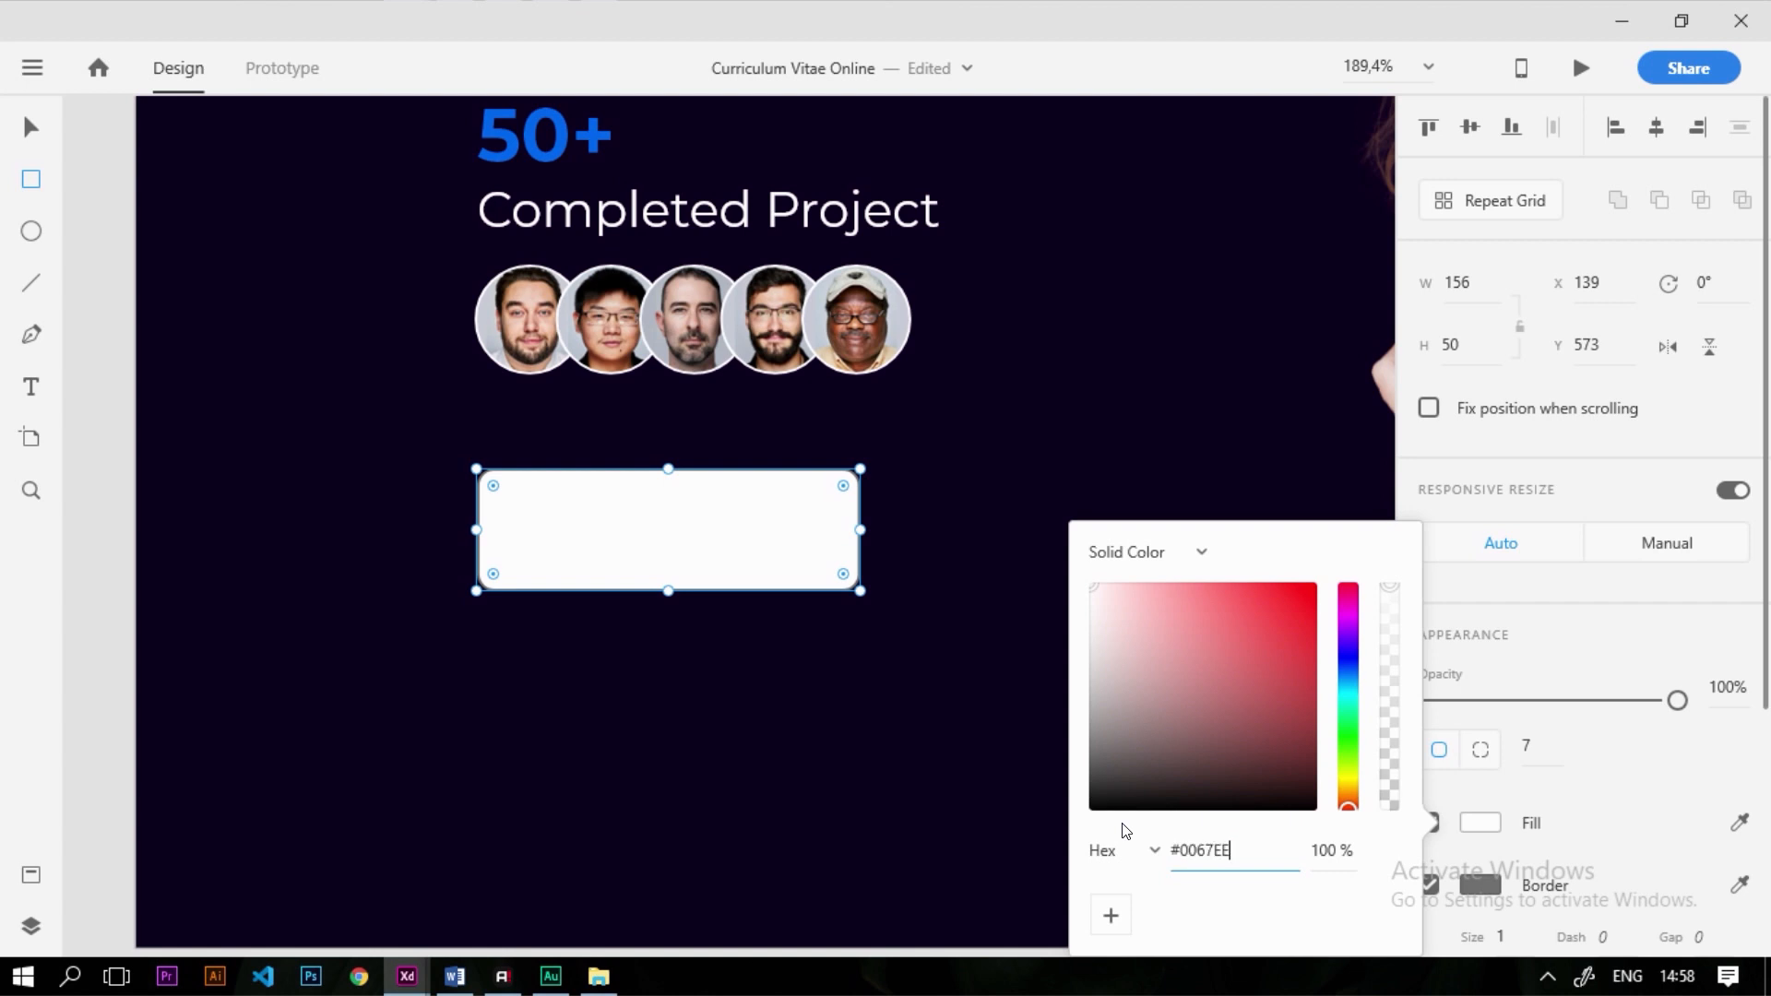
key("Return")
left_click(1673, 774)
left_click(1428, 888)
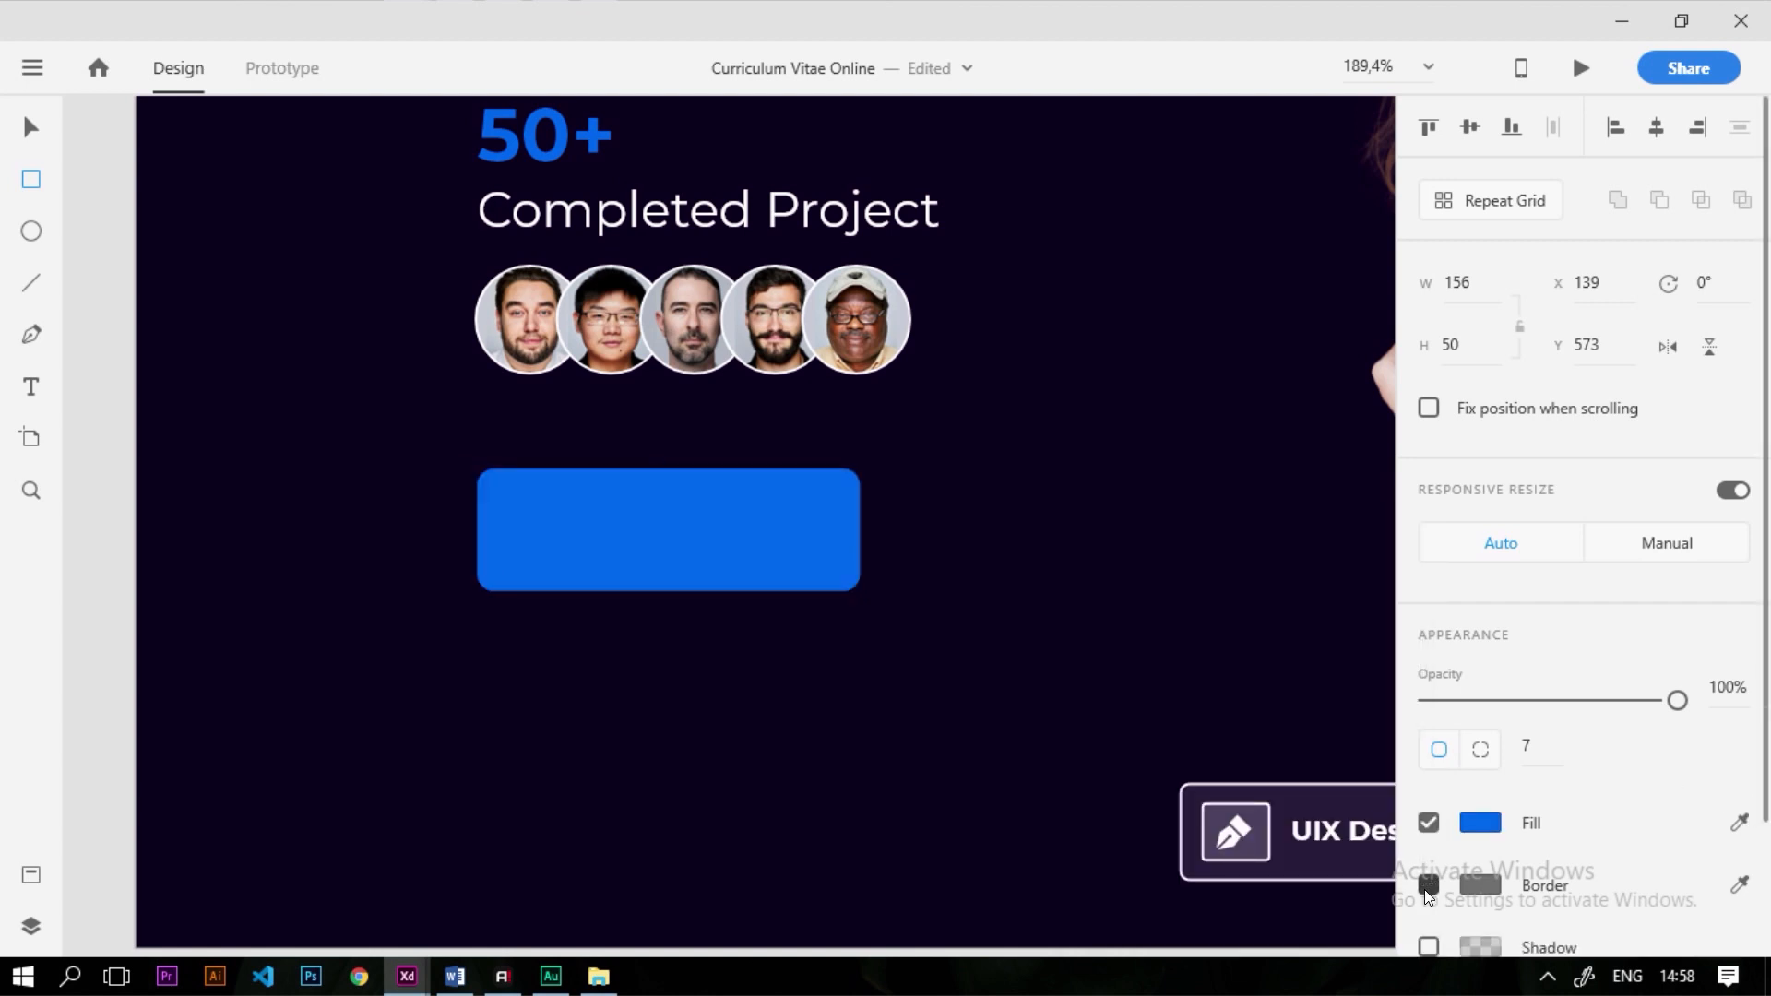
Drag the Body Text 1 sample from the style guide onto the blue rectangle
scroll(672, 623, "down", 10)
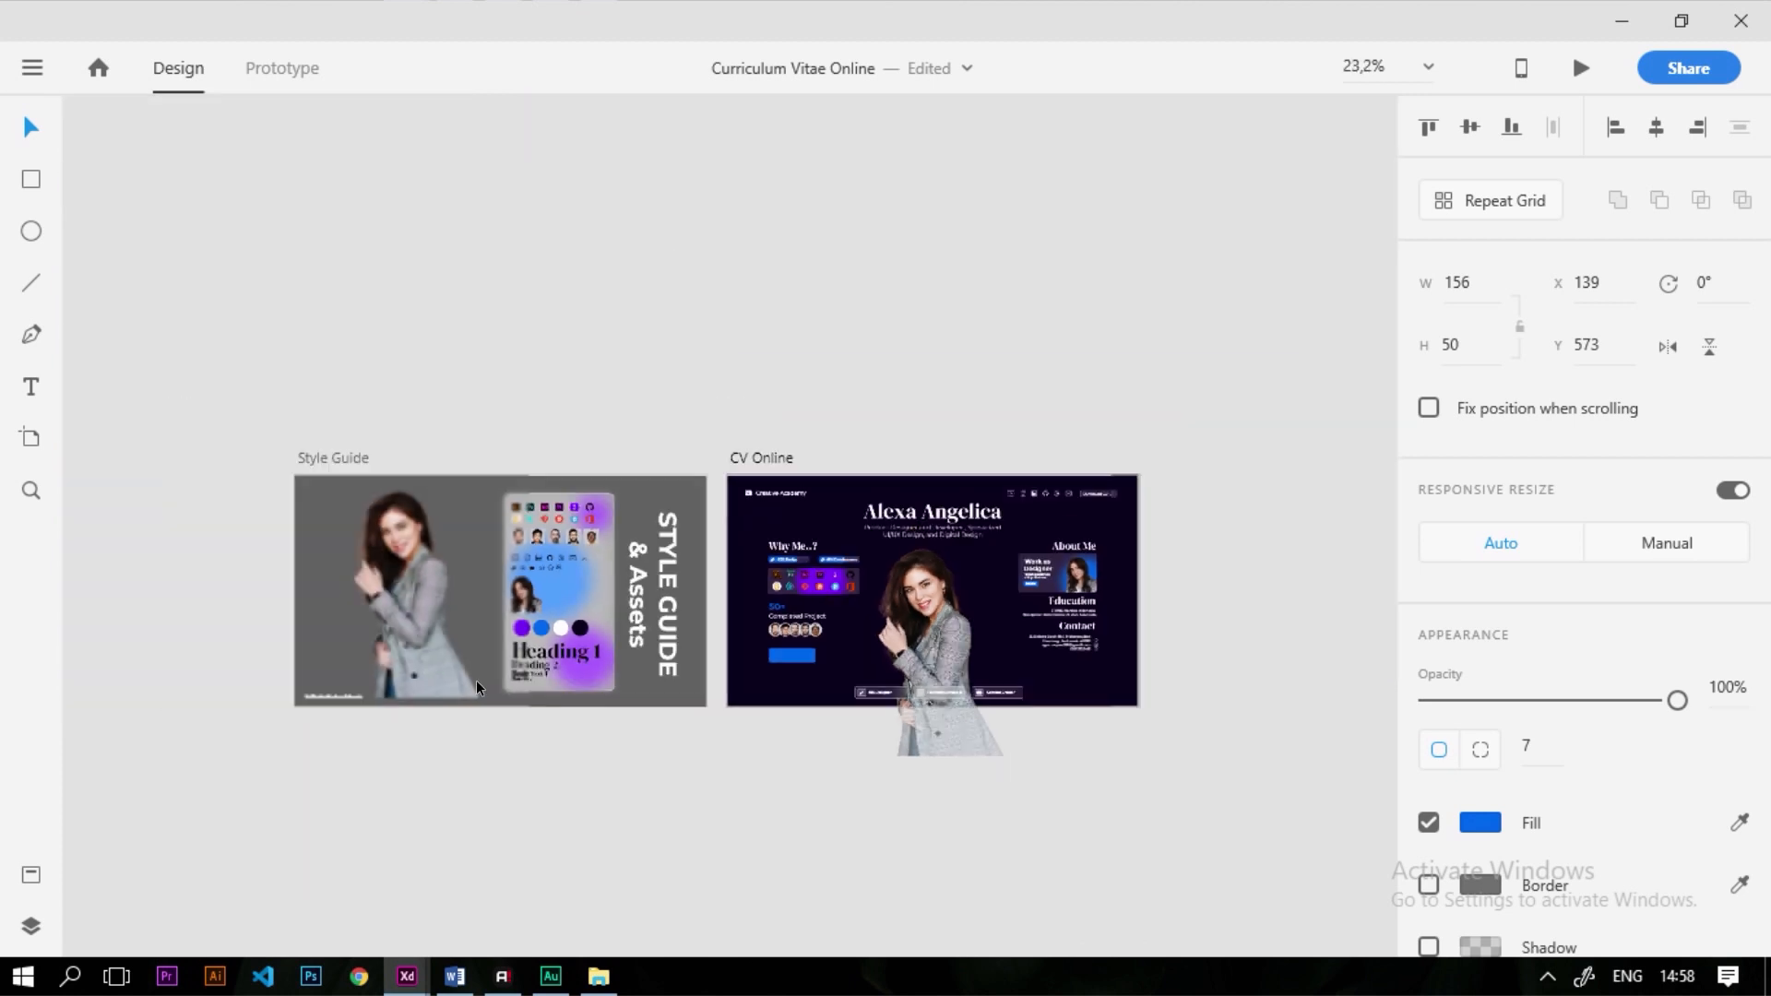
scroll(576, 684, "up", 3)
left_click_drag(595, 666, 1063, 635)
scroll(1063, 632, "up", 5)
scroll(1063, 633, "up", 1)
scroll(1582, 553, "down", 5)
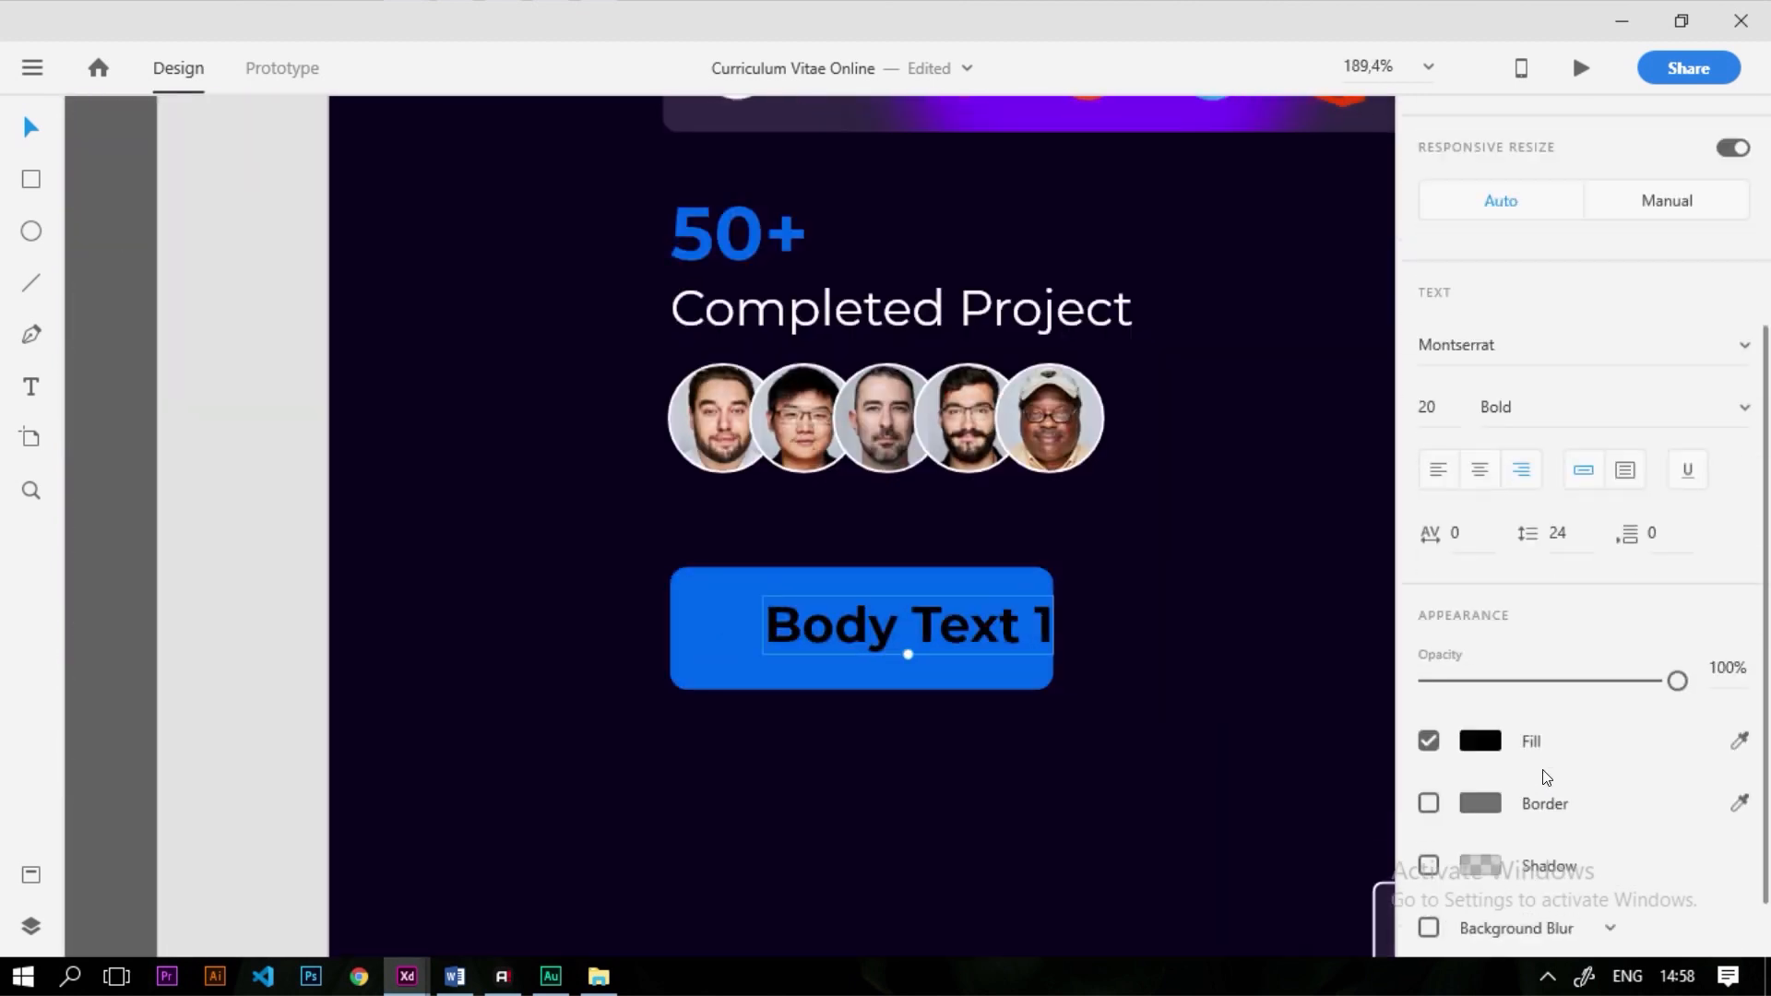
Make the button text white, change it to 'Hire Me', and move it left
left_click(1476, 694)
left_click(883, 629)
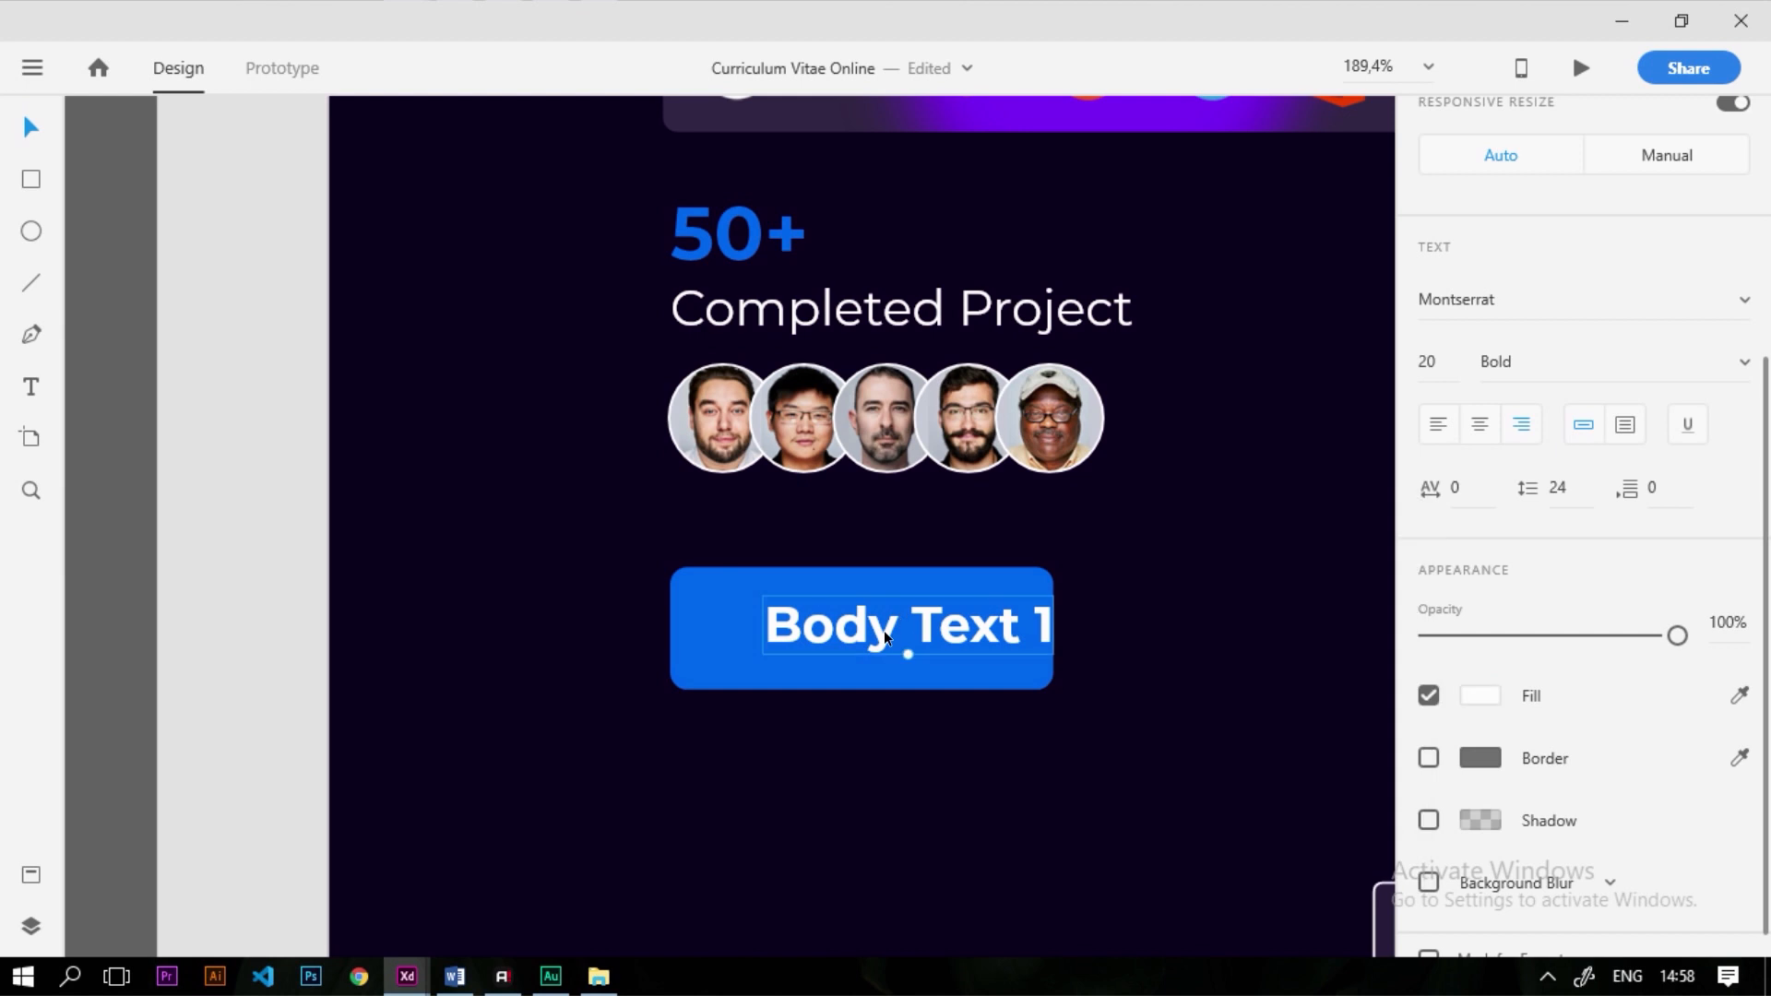
double_click(883, 633)
type("Hire Me")
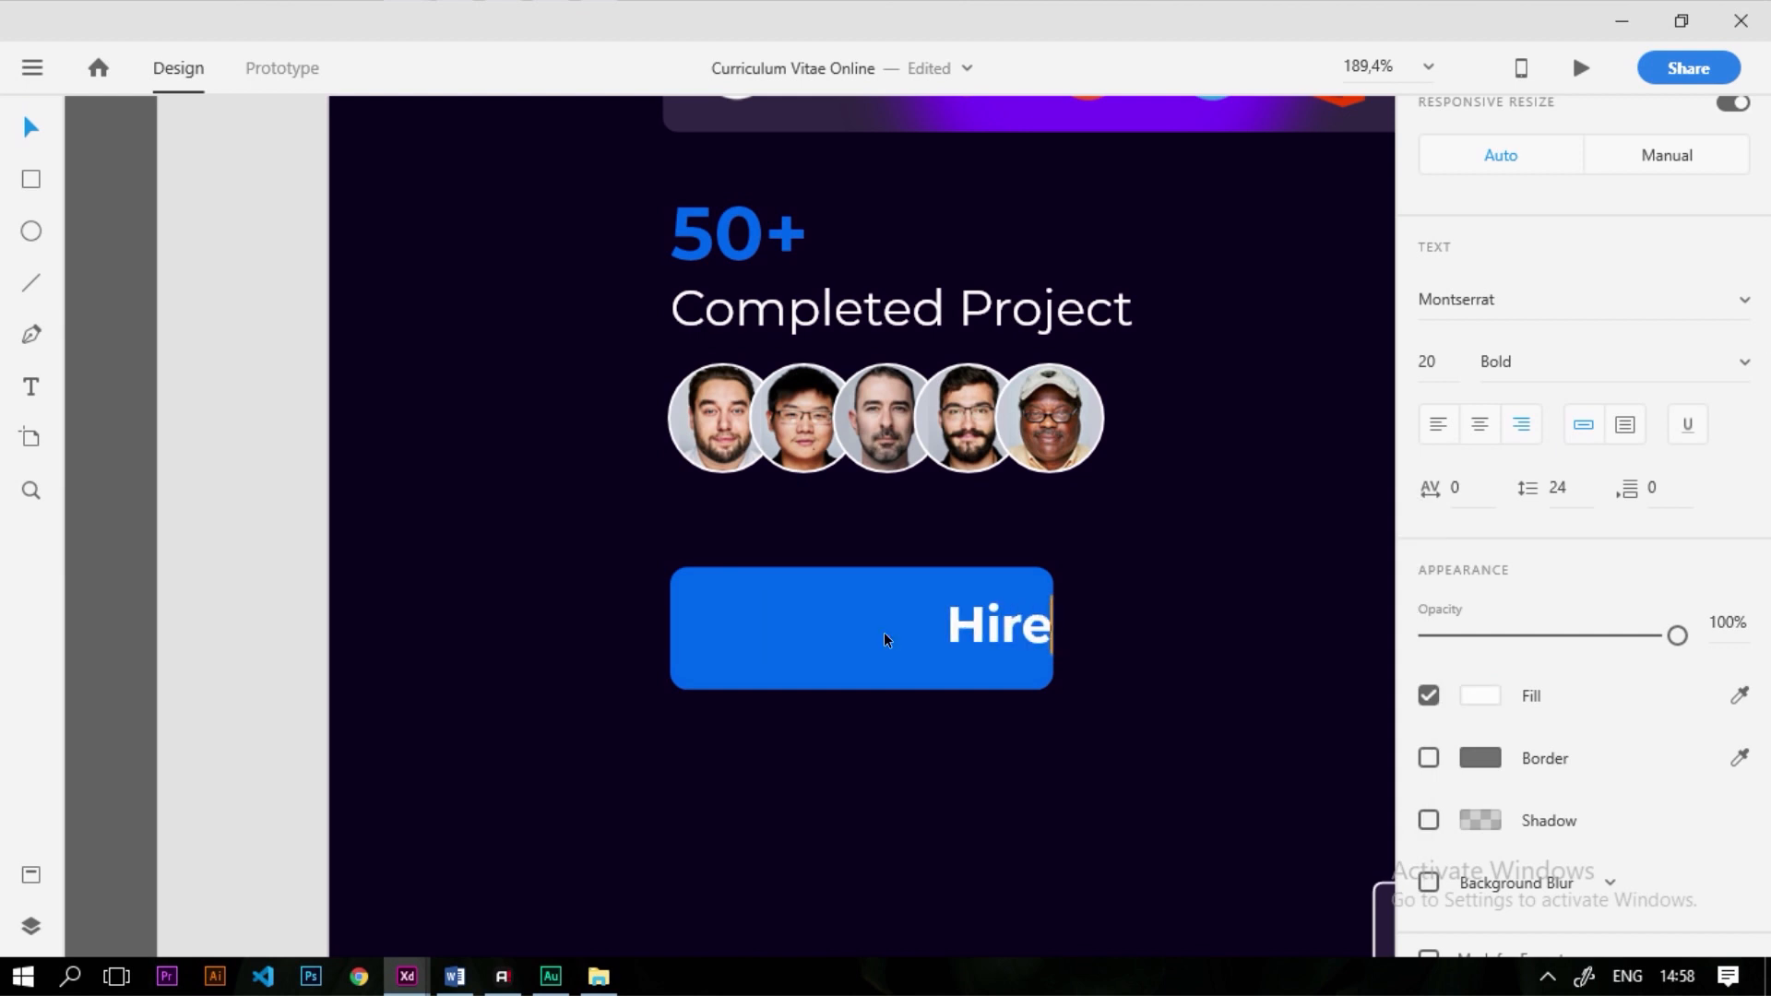
key("Escape")
left_click_drag(911, 617, 783, 614)
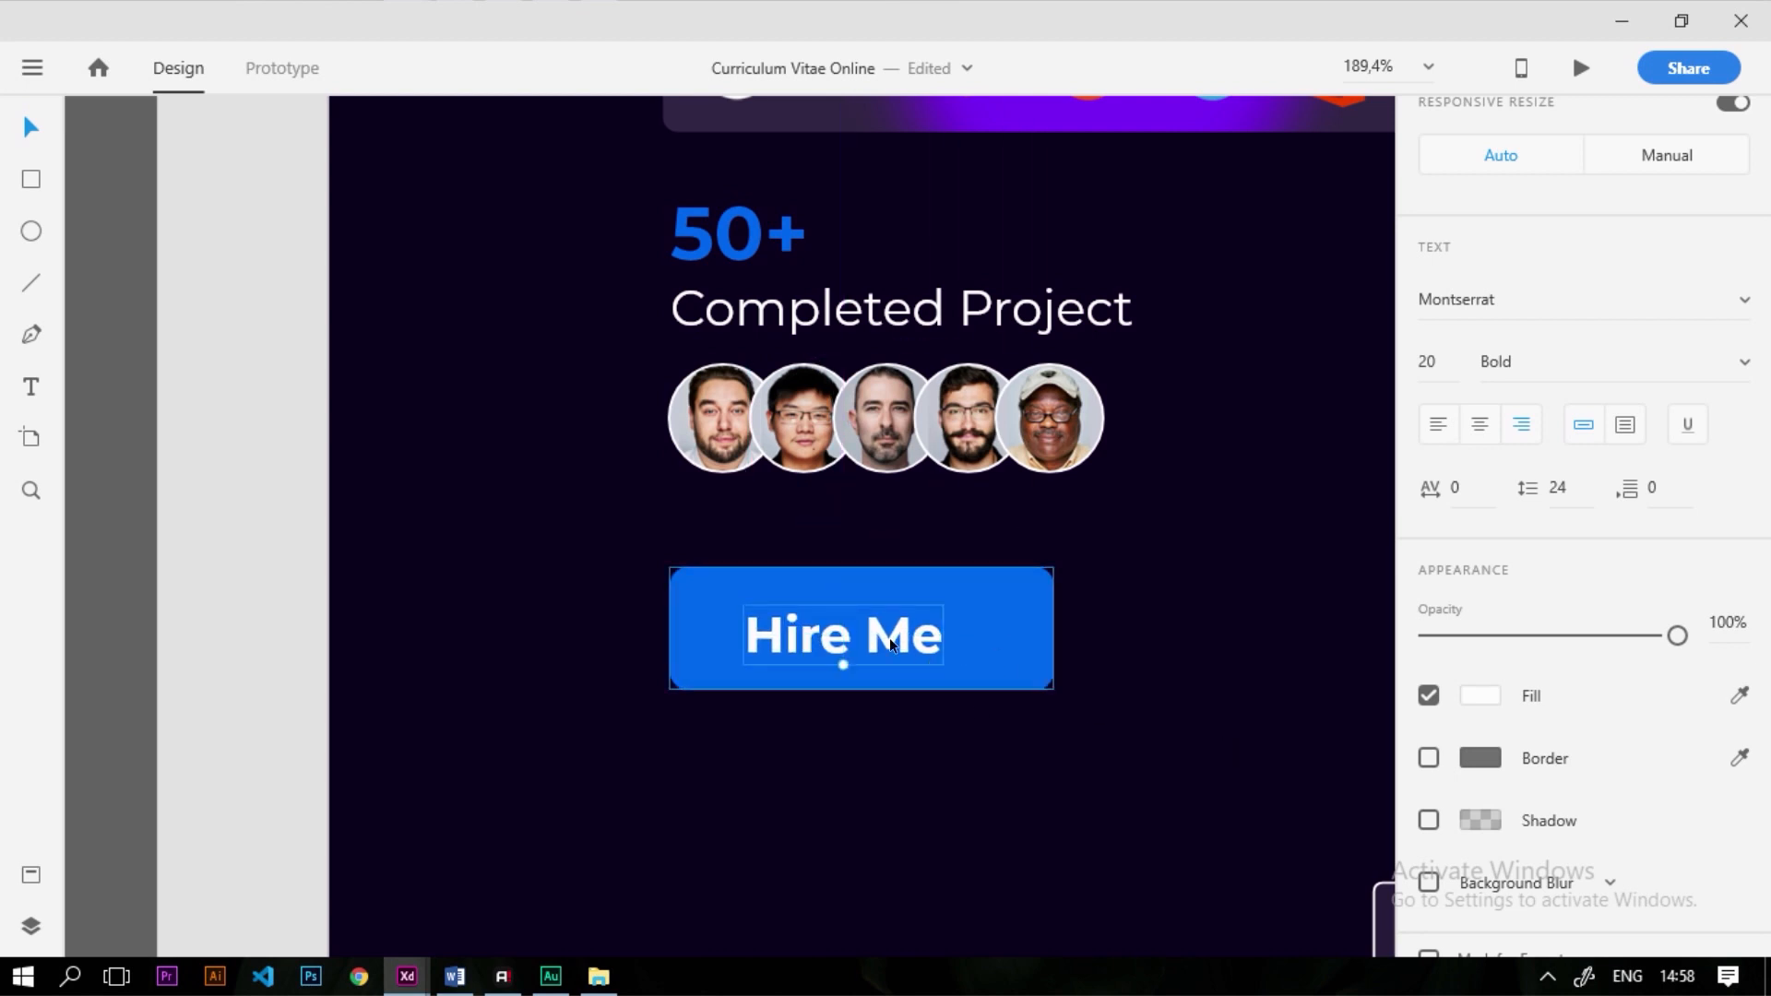
Set the Hire Me font size to 25 and centre it on the button
scroll(1531, 766, "down", 1)
left_click(1436, 328)
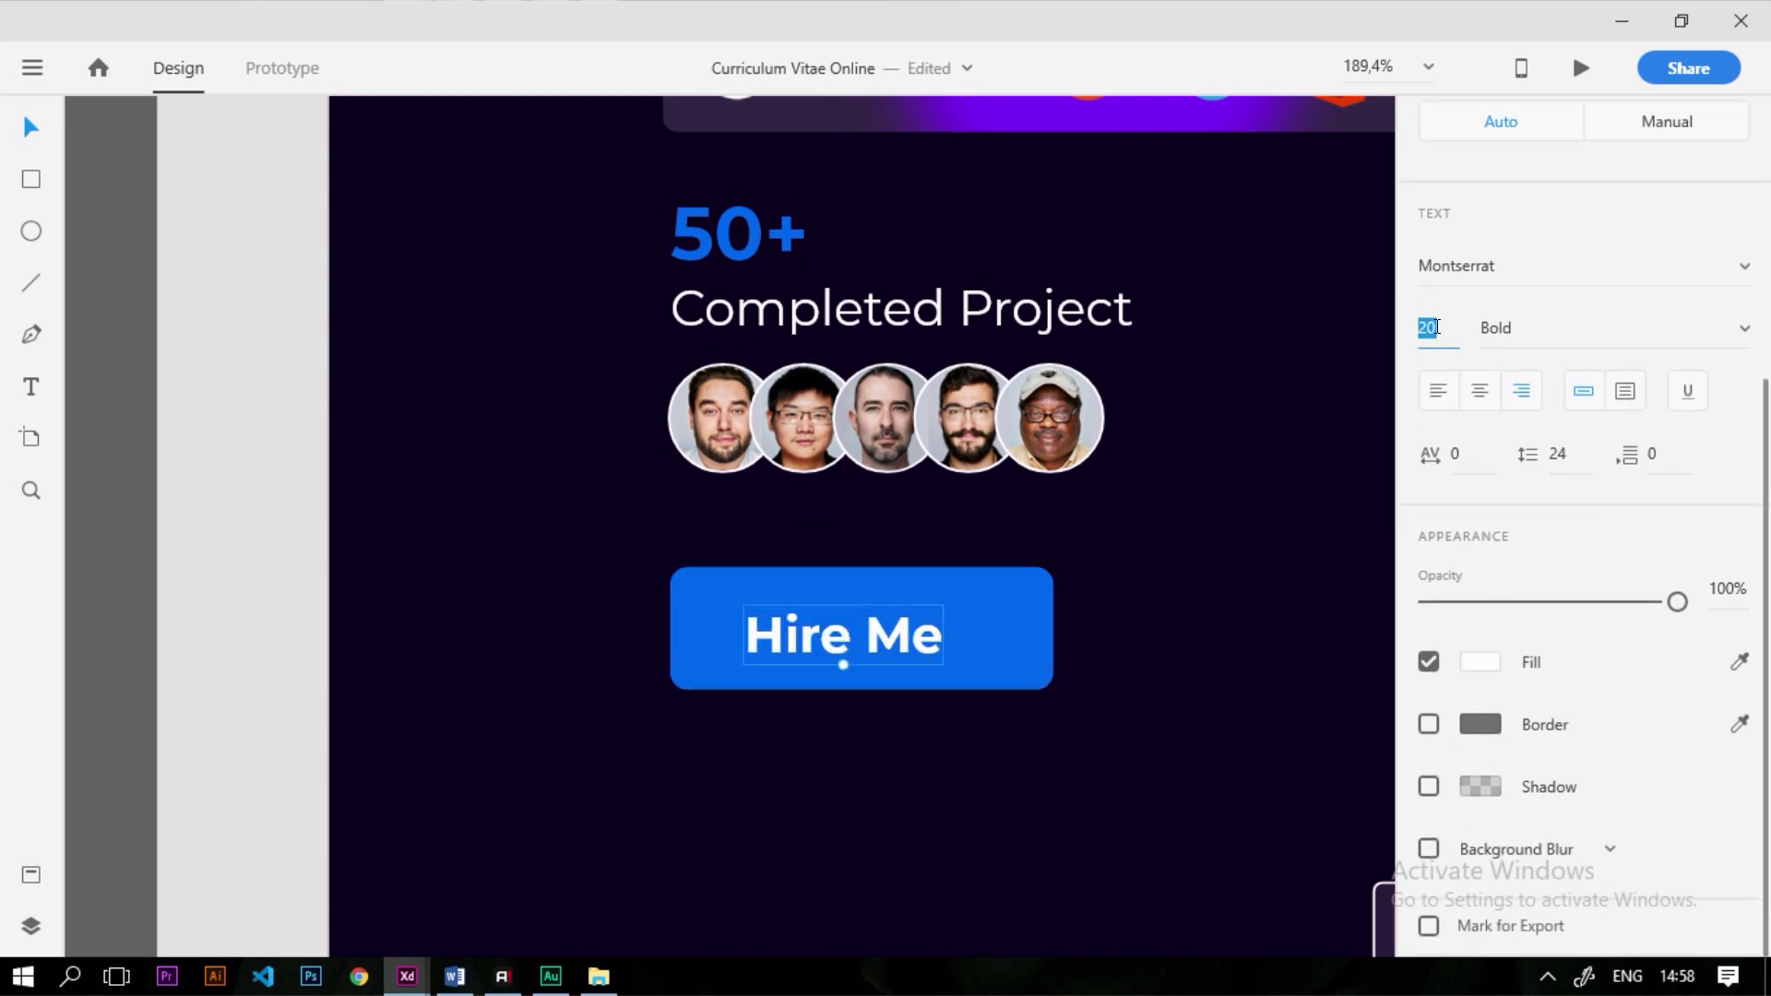
type("30")
key("Return")
left_click(1431, 327)
type("25")
key("Return")
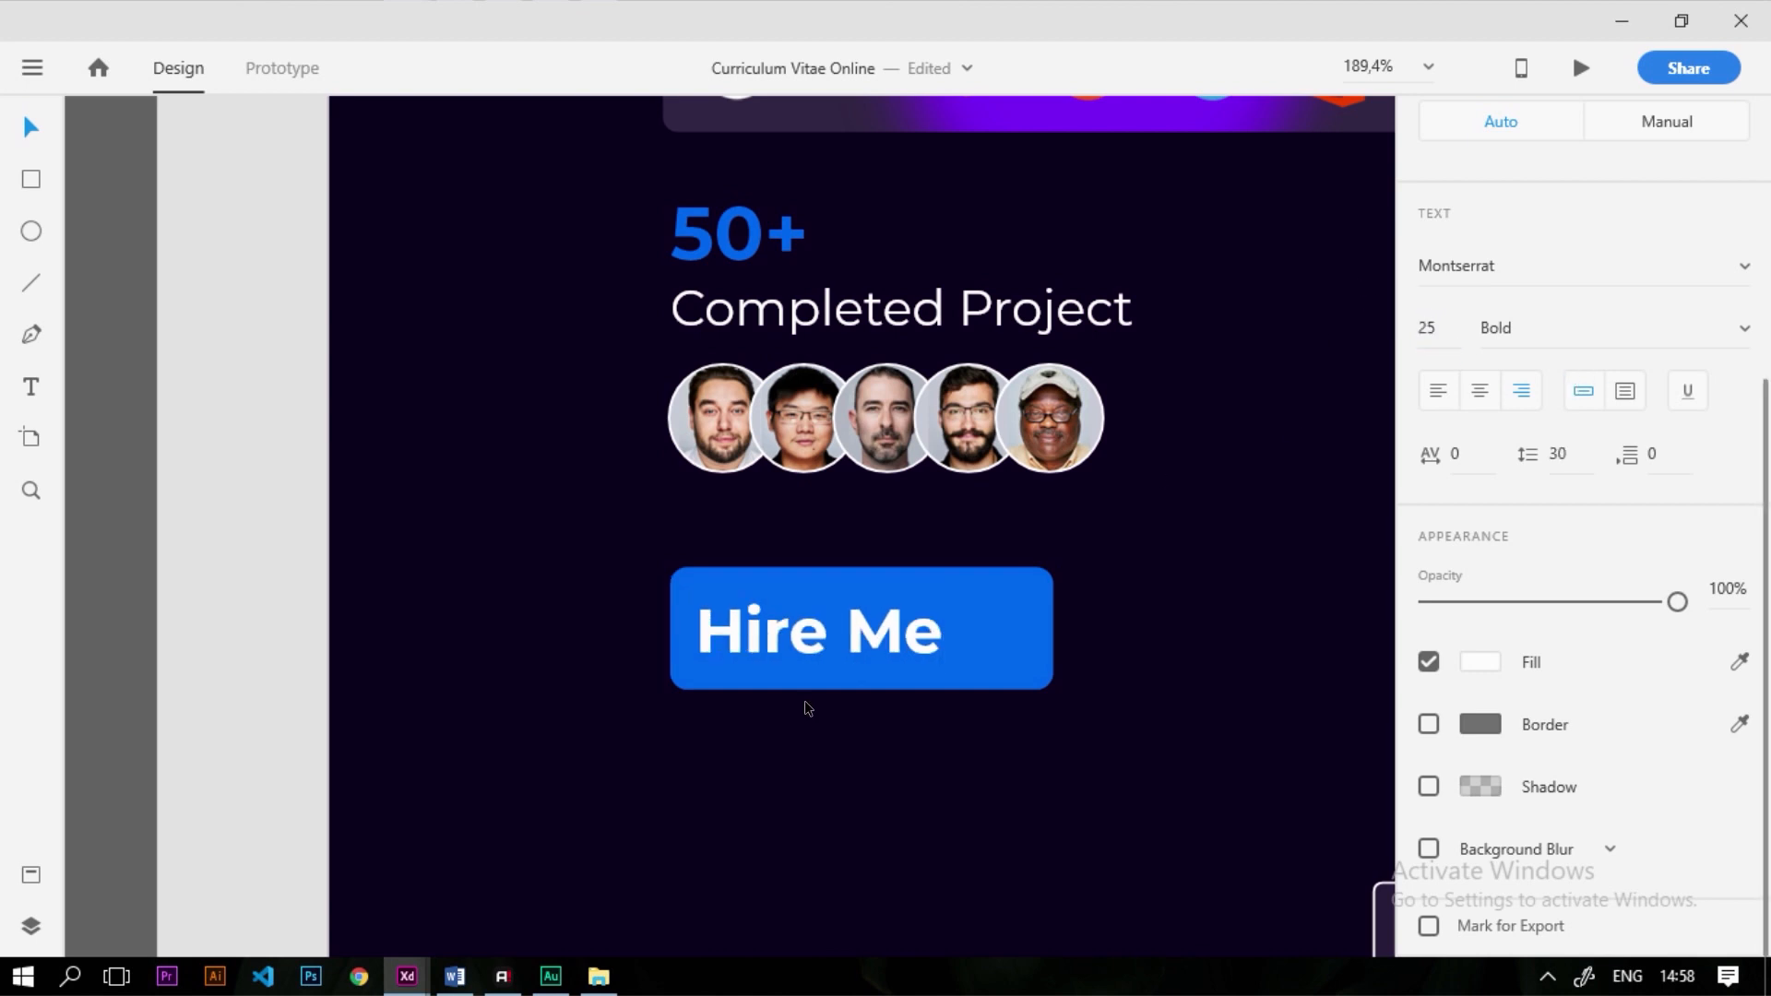
left_click_drag(797, 639, 828, 634)
left_click(799, 732)
Shift the Hire Me text slightly left inside the button
scroll(756, 682, "down", 3)
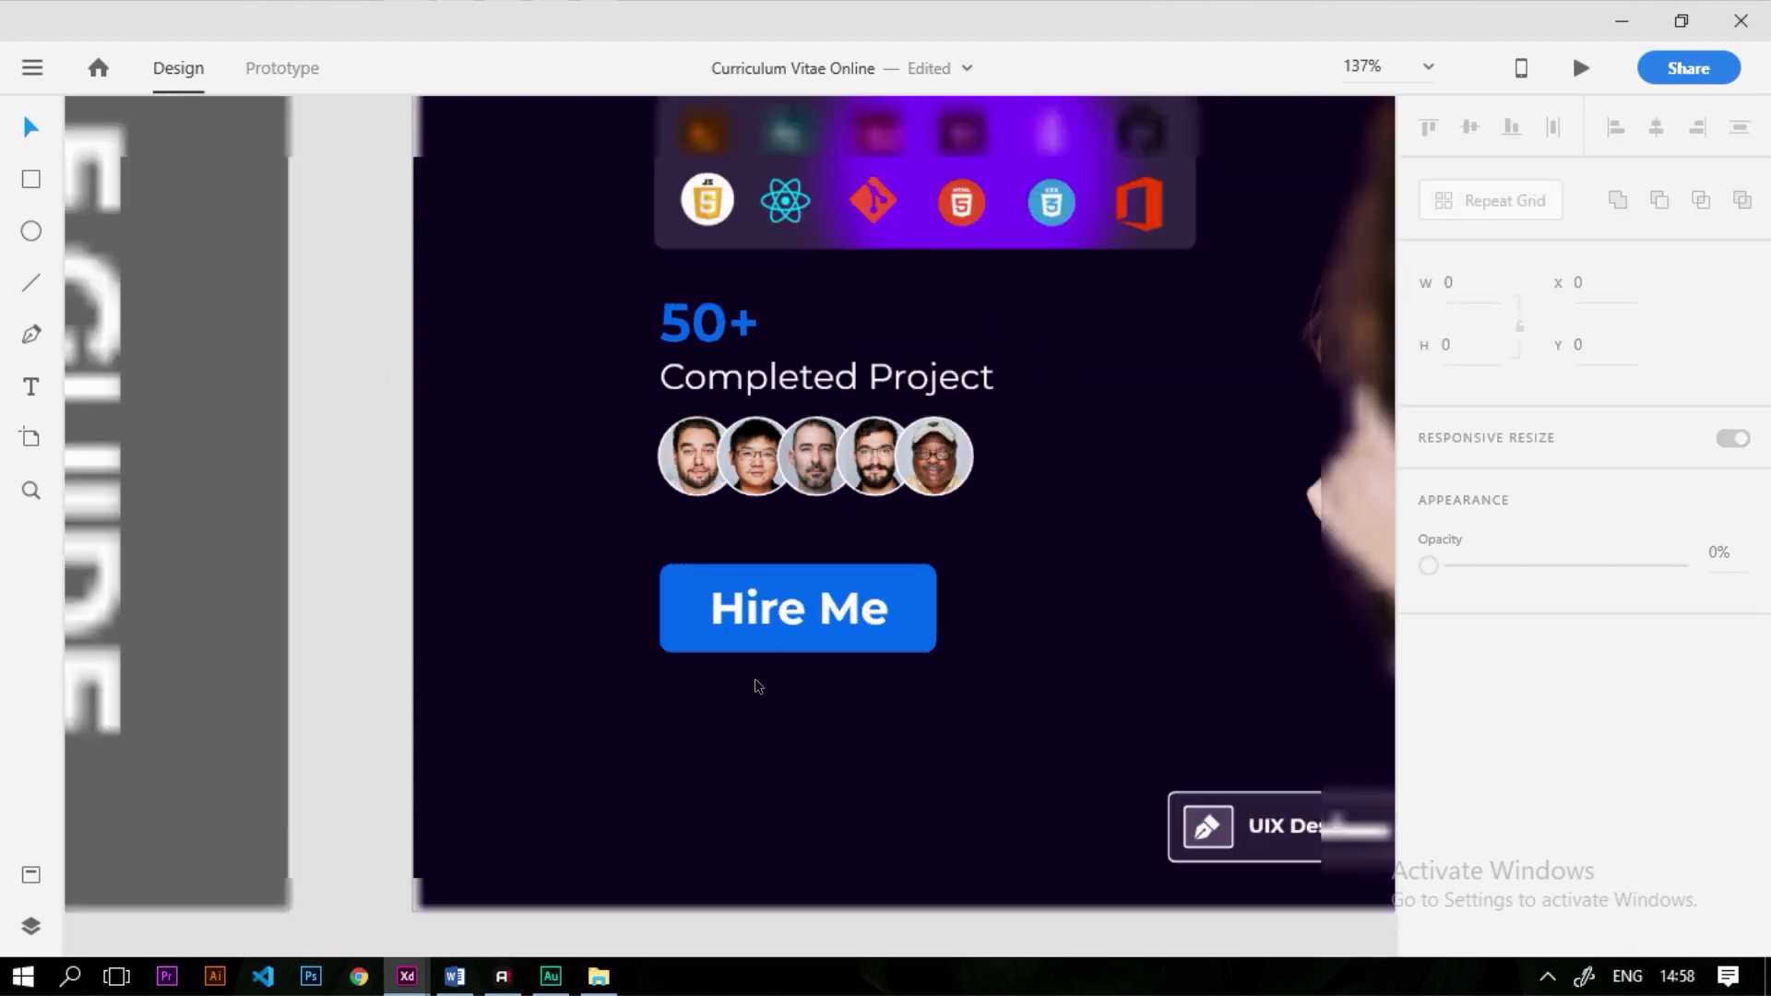
scroll(758, 686, "down", 3)
scroll(812, 604, "up", 5)
left_click(537, 557)
left_click_drag(536, 557, 502, 553)
Resize the blue button to 151 × 43 and re-centre the Hire Me text
left_click(518, 612)
left_click_drag(445, 633, 445, 625)
left_click_drag(697, 549, 681, 550)
left_click_drag(439, 624, 435, 614)
left_click_drag(499, 544, 528, 540)
Move the Hire Me button and its text up slightly together
left_click(434, 600, "shift")
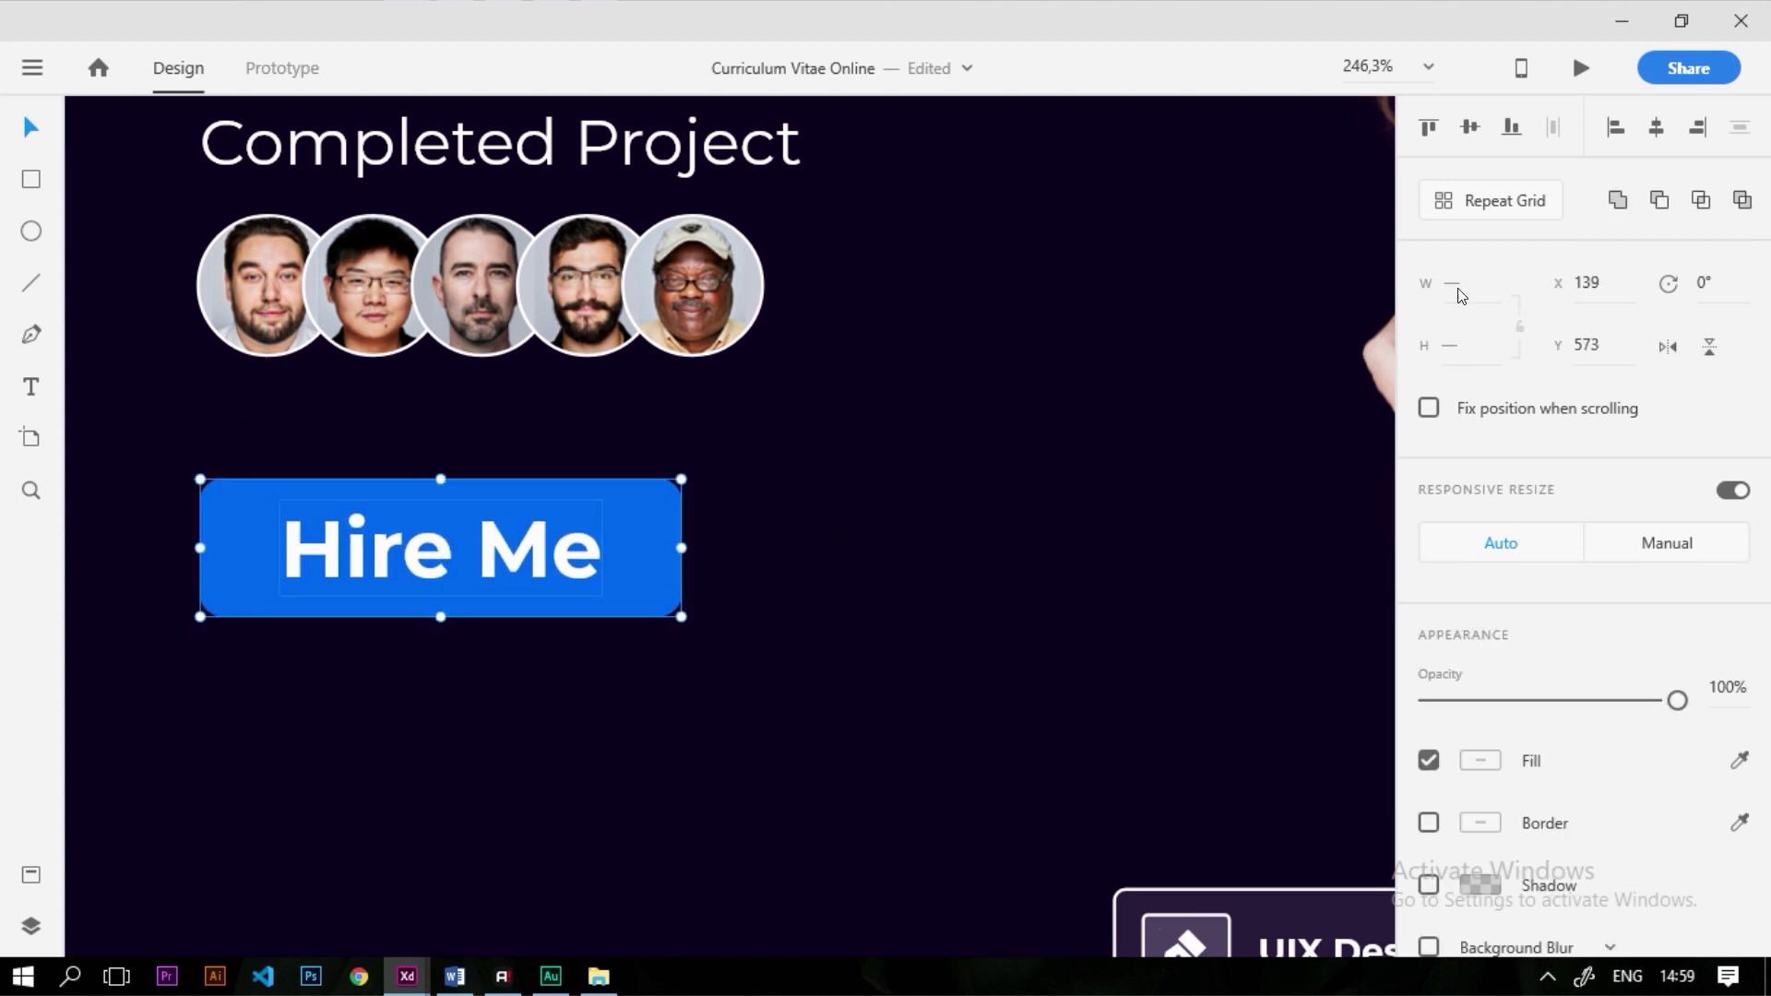
left_click(983, 535)
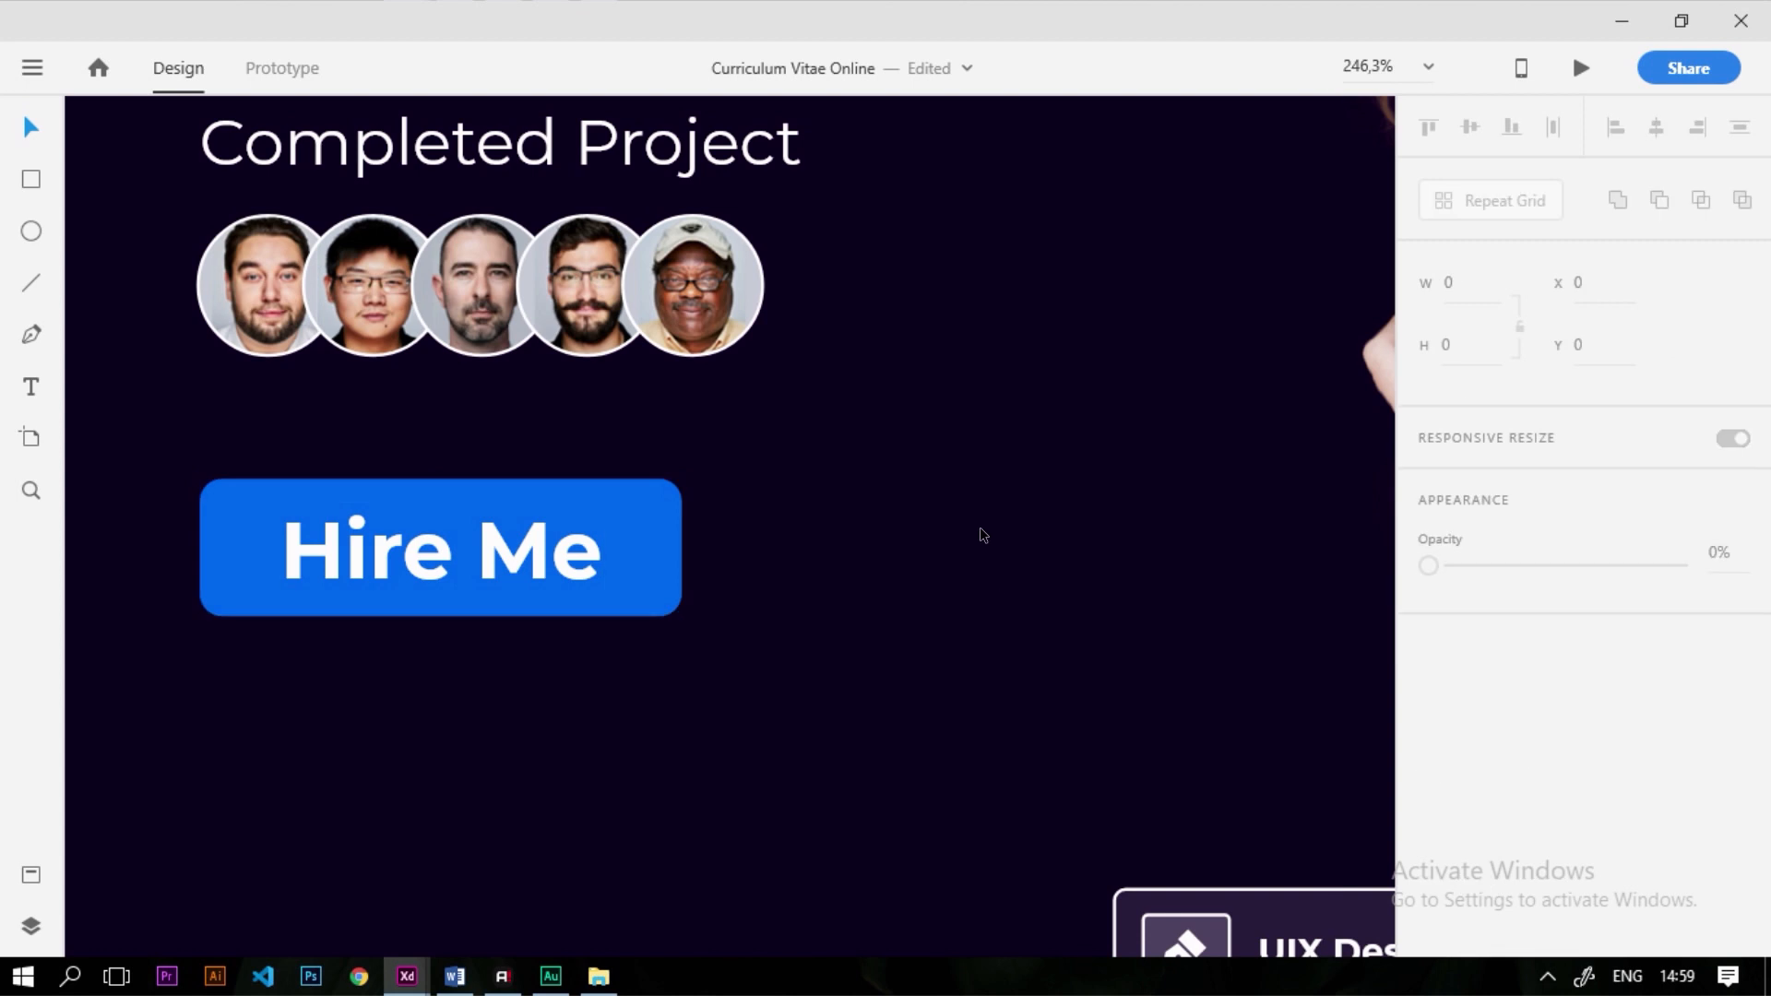
scroll(816, 473, "down", 5)
scroll(815, 473, "up", 4)
left_click_drag(1071, 775, 486, 538)
left_click_drag(812, 609, 813, 584)
left_click(633, 618)
scroll(633, 618, "down", 5)
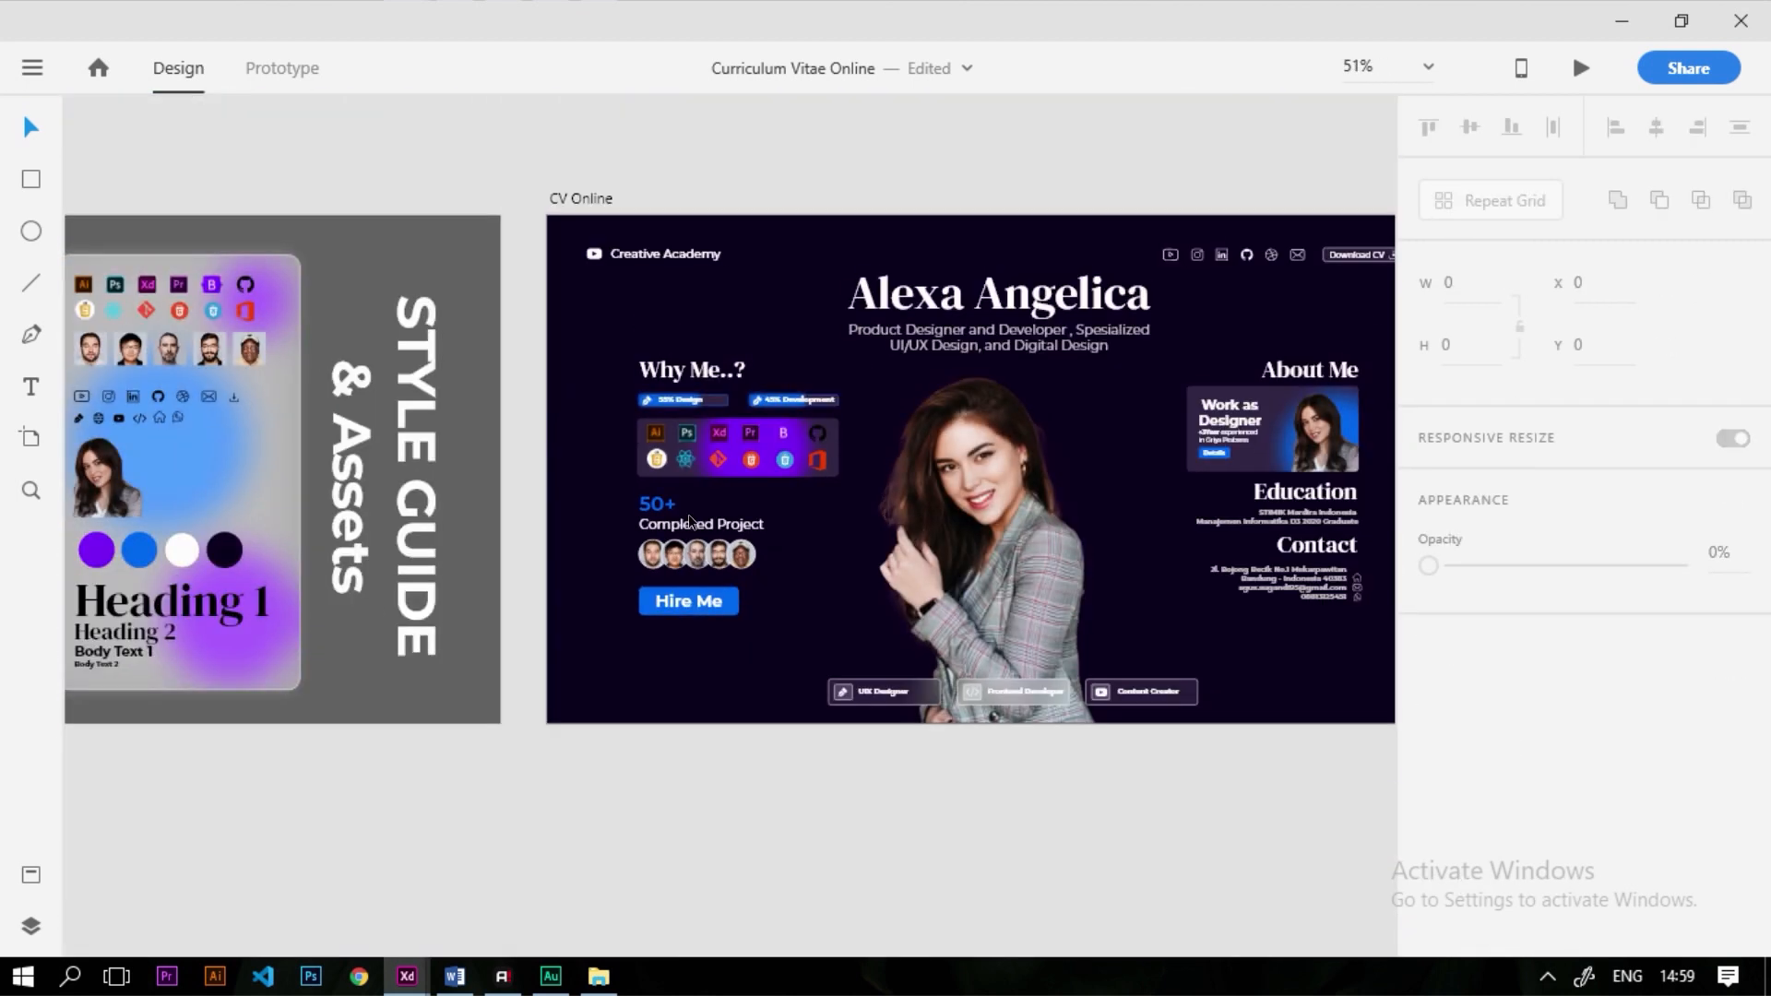
Draw an ellipse under the Hire Me button with no border and #0067D2 fill
scroll(690, 522, "up", 5)
left_click(30, 232)
left_click_drag(405, 672, 854, 781)
left_click(1428, 822)
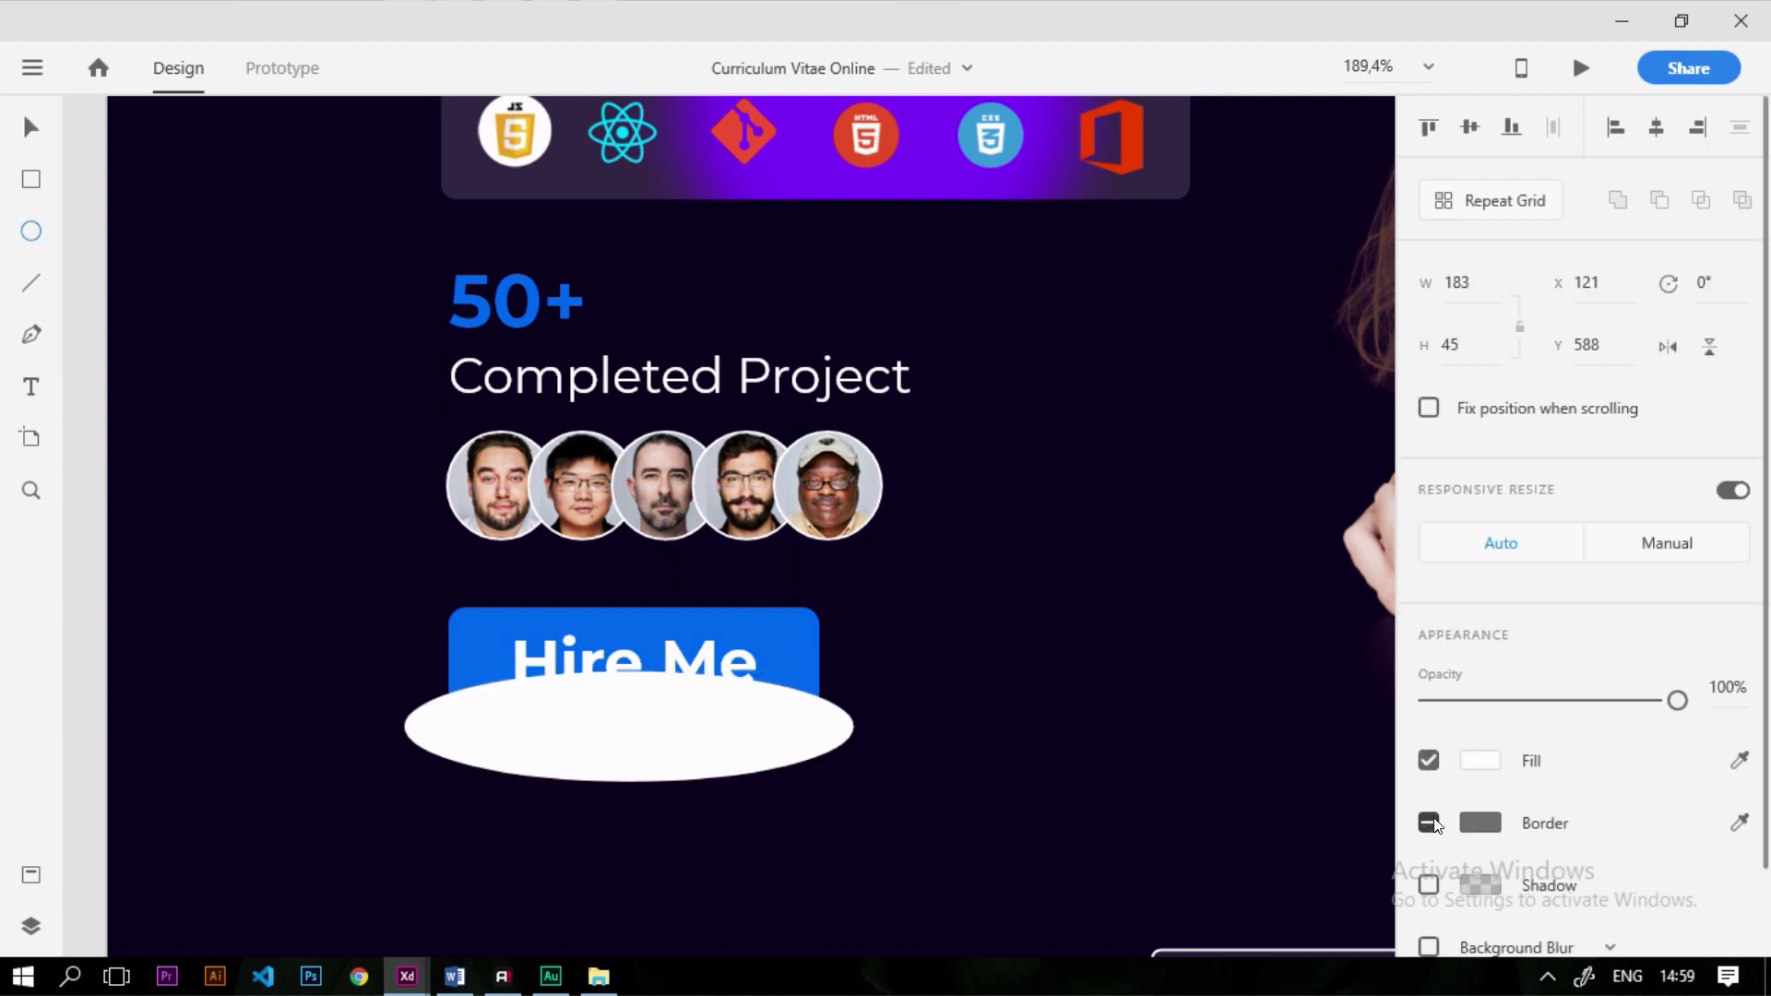
left_click(1481, 760)
type("0067D2")
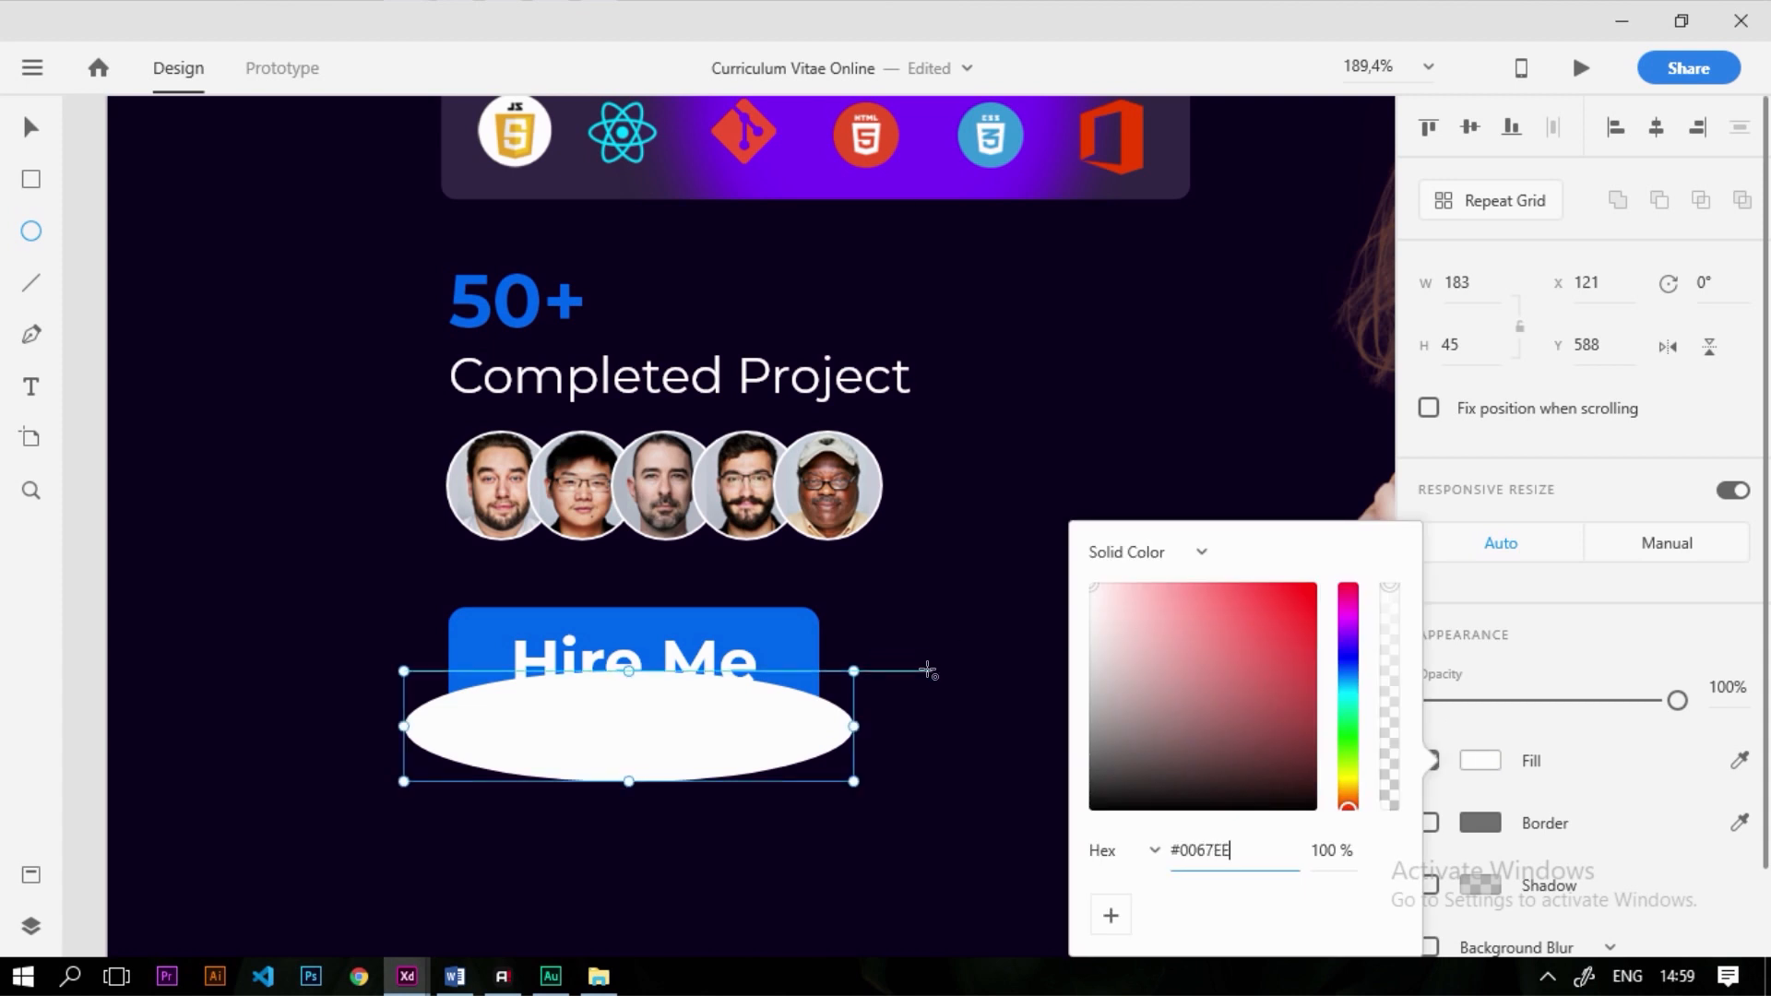
key("Return")
left_click(1597, 793)
Apply Object Blur to the ellipse and raise the blur amount to 39
scroll(1529, 855, "down", 1)
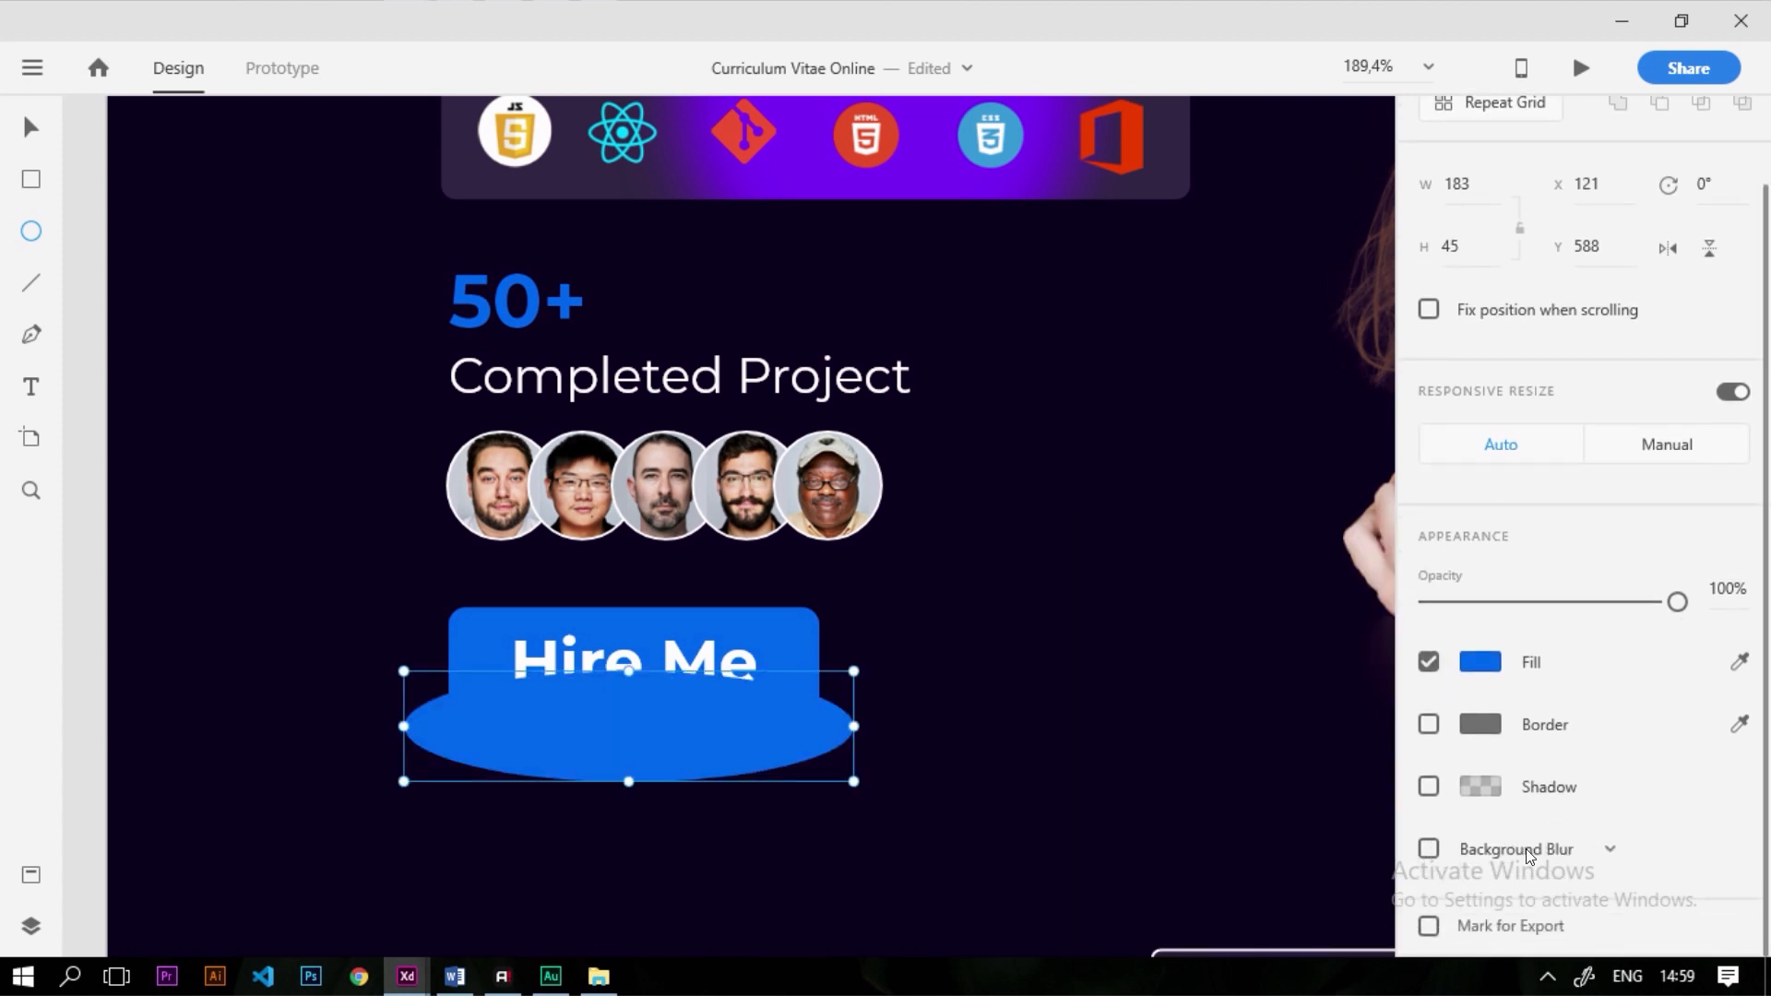
left_click(1526, 848)
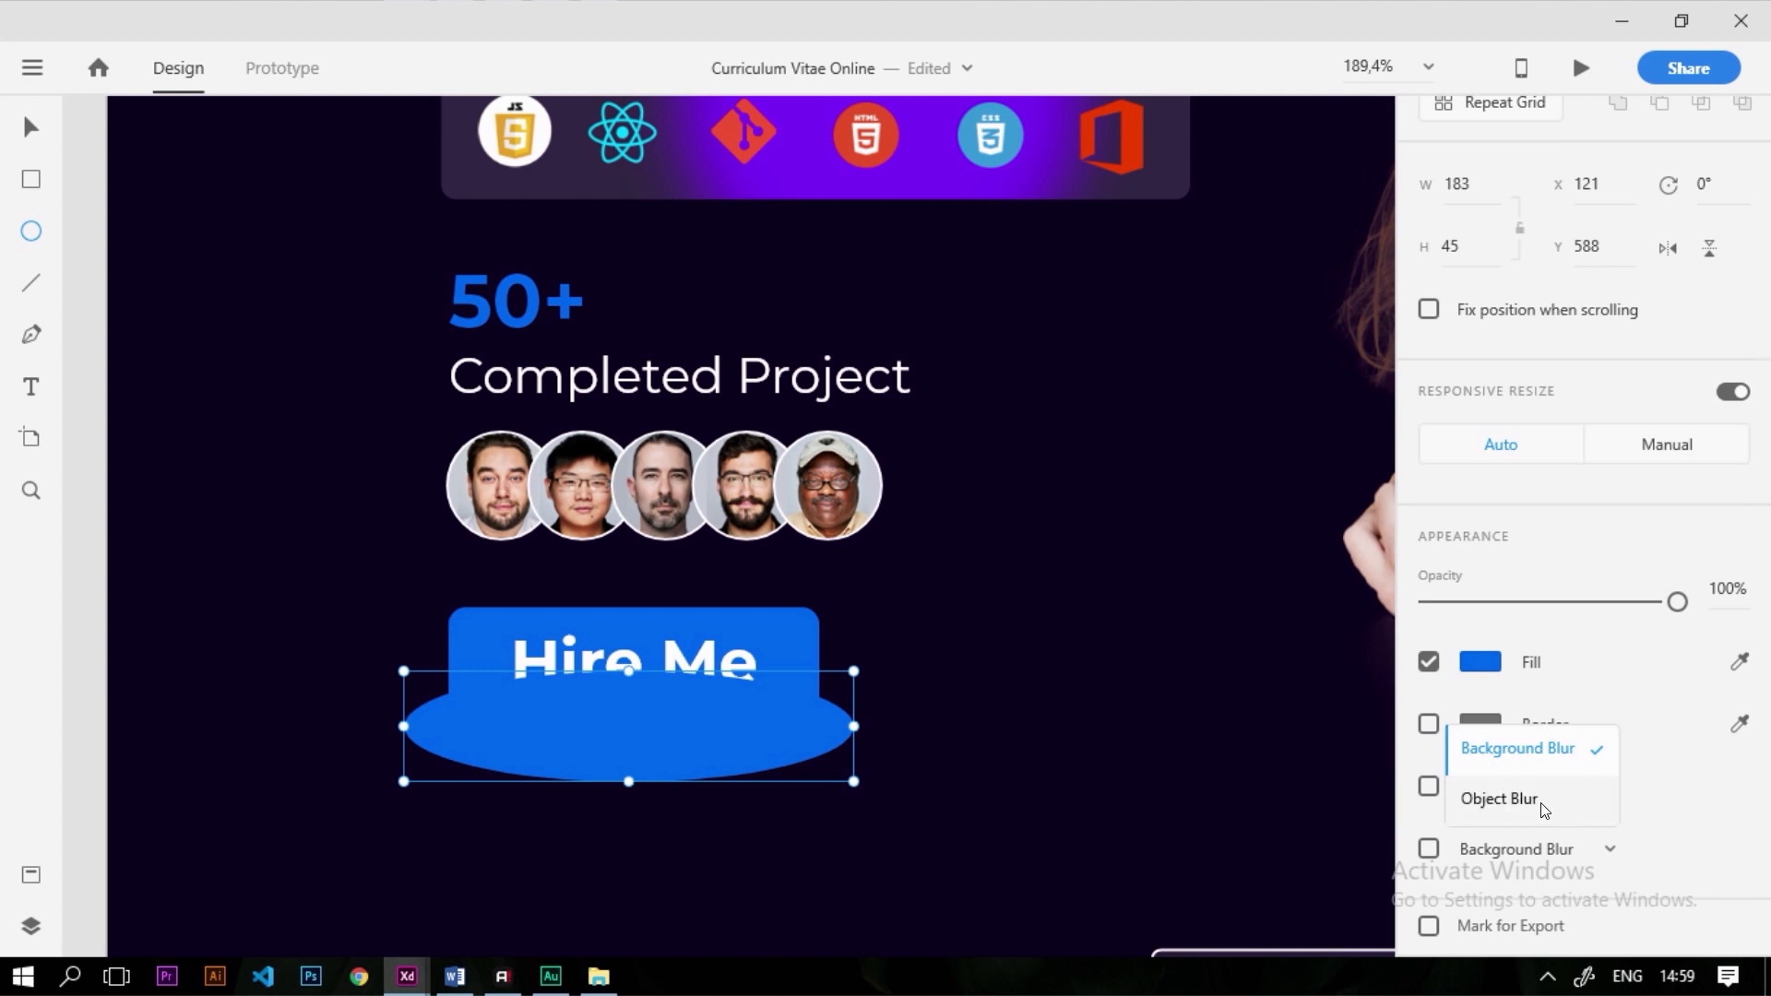
left_click(1543, 802)
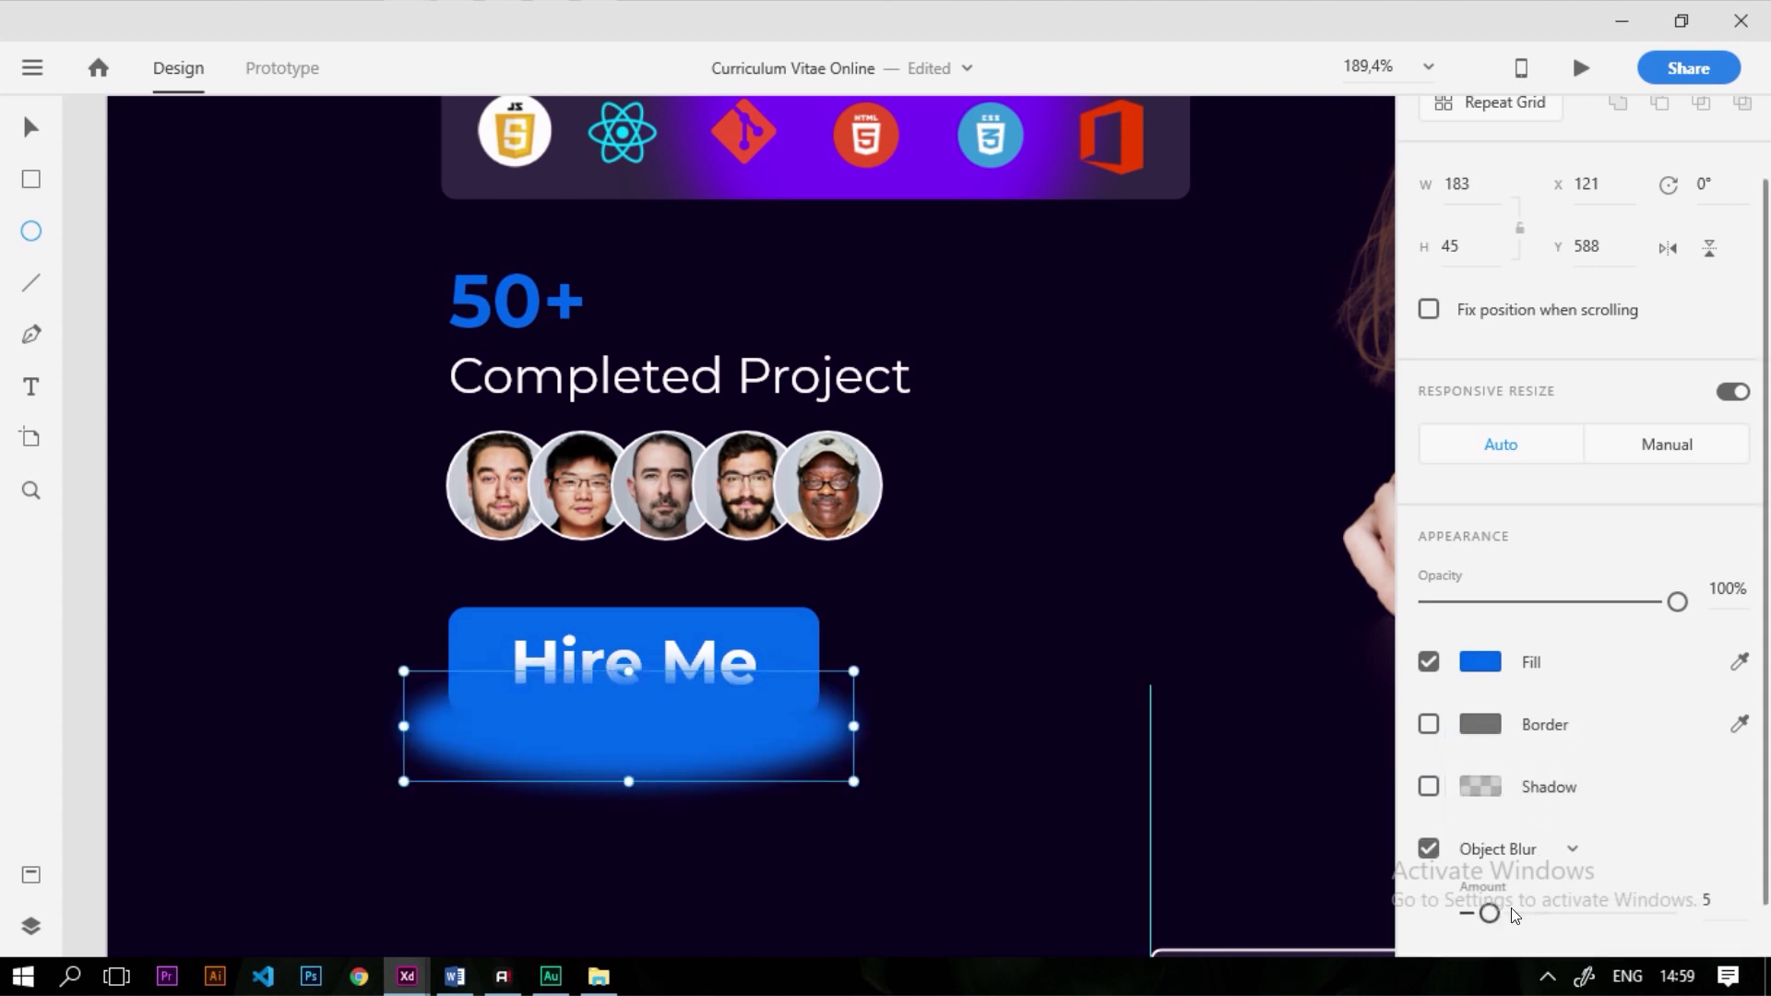
left_click_drag(1492, 912, 1624, 919)
key("ctrl+0")
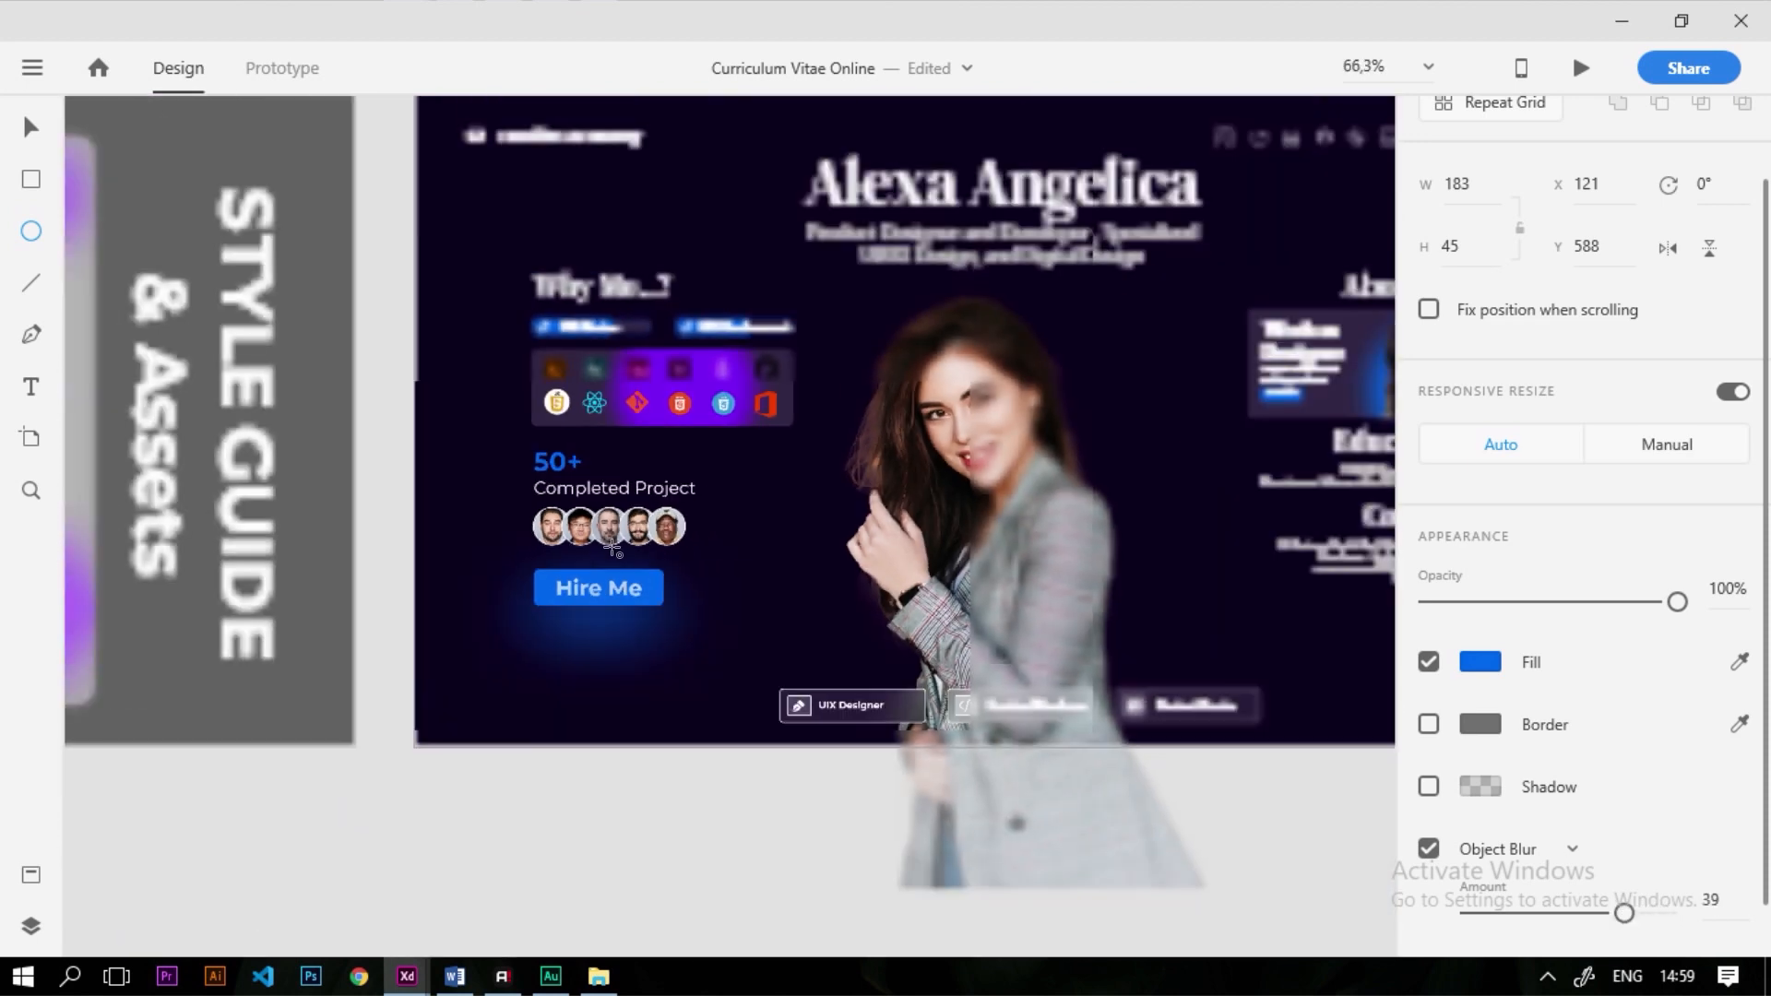
Resize the glow ellipse to 144 × 35 and tuck it behind the button
left_click(26, 126)
key("ctrl+3")
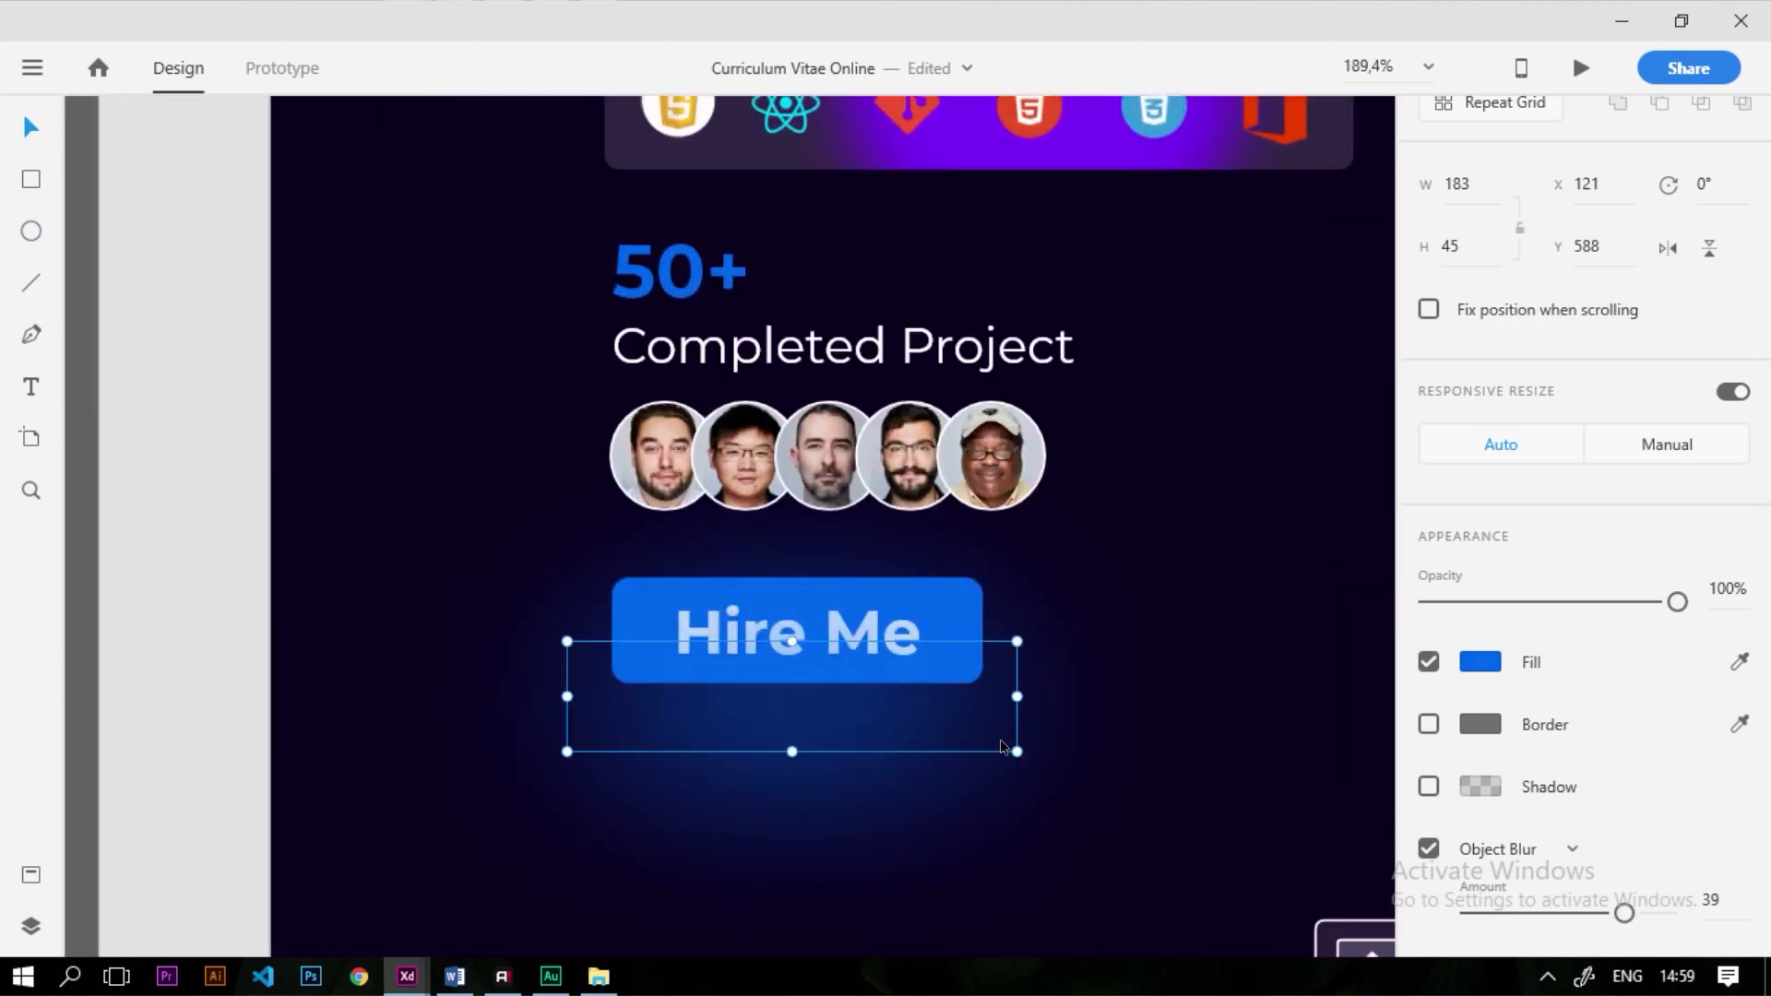
left_click_drag(1014, 749, 922, 733)
left_click_drag(726, 723, 823, 668)
key("ctrl+z")
scroll(823, 668, "down", 6)
scroll(915, 751, "up", 5)
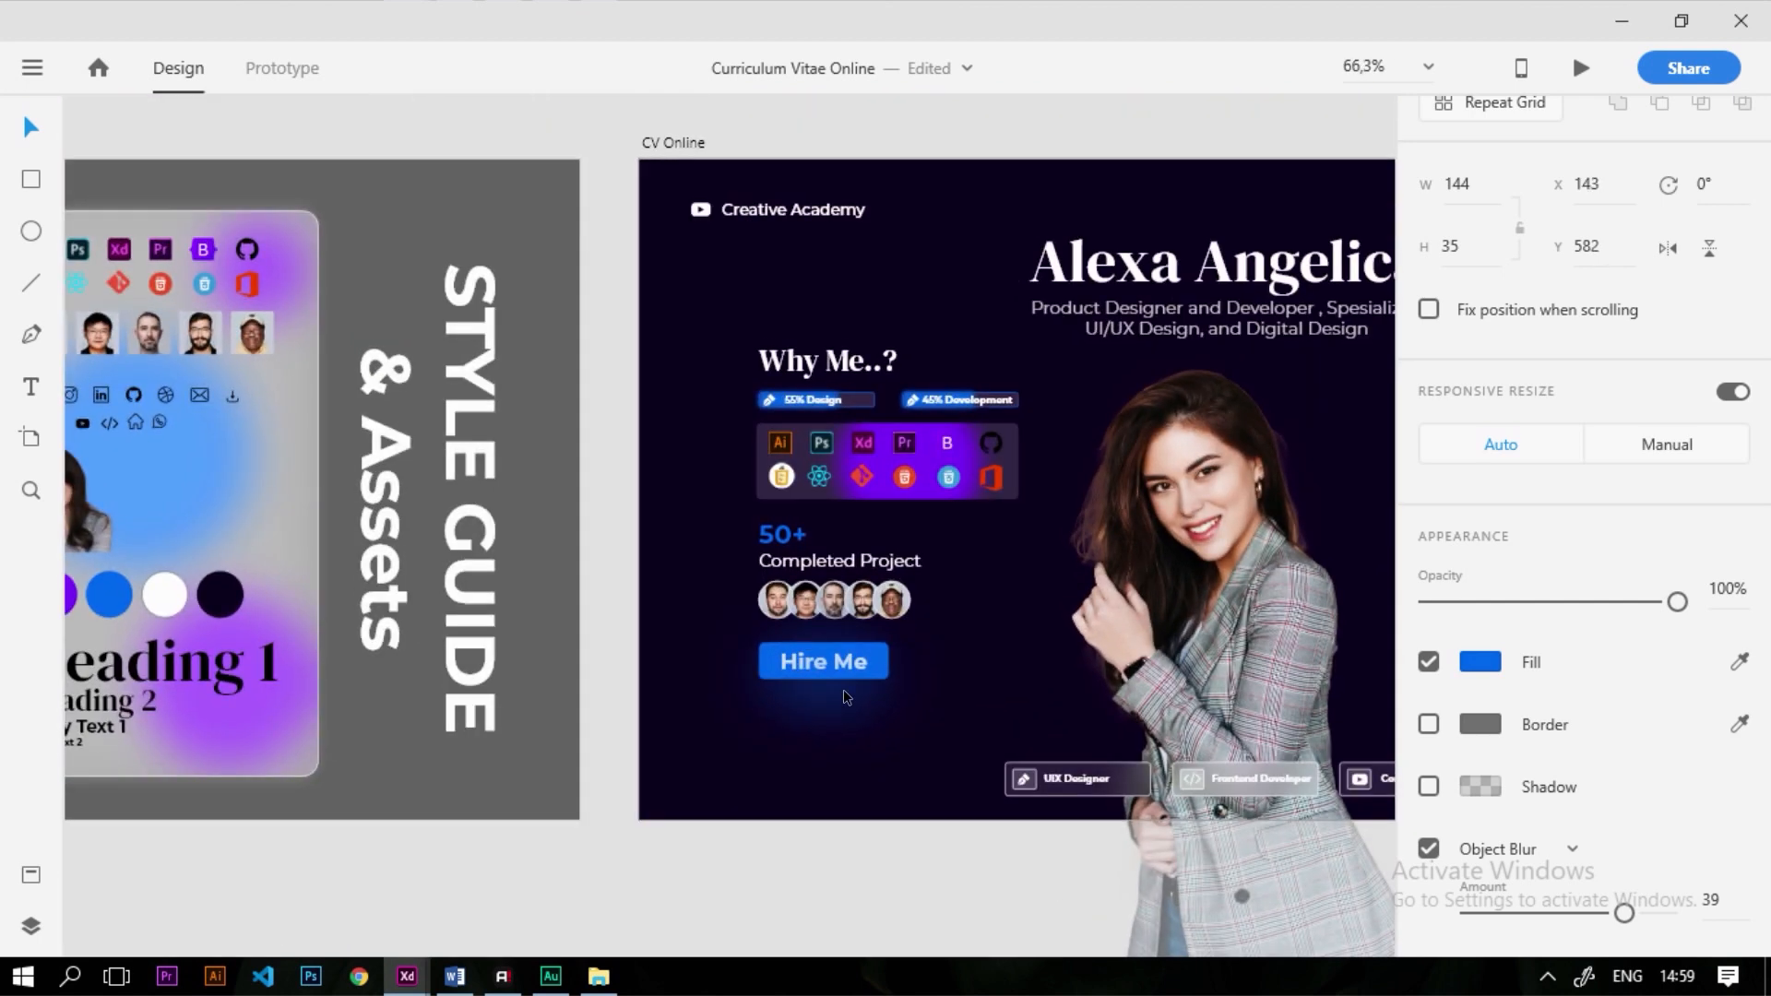
left_click_drag(799, 703, 807, 692)
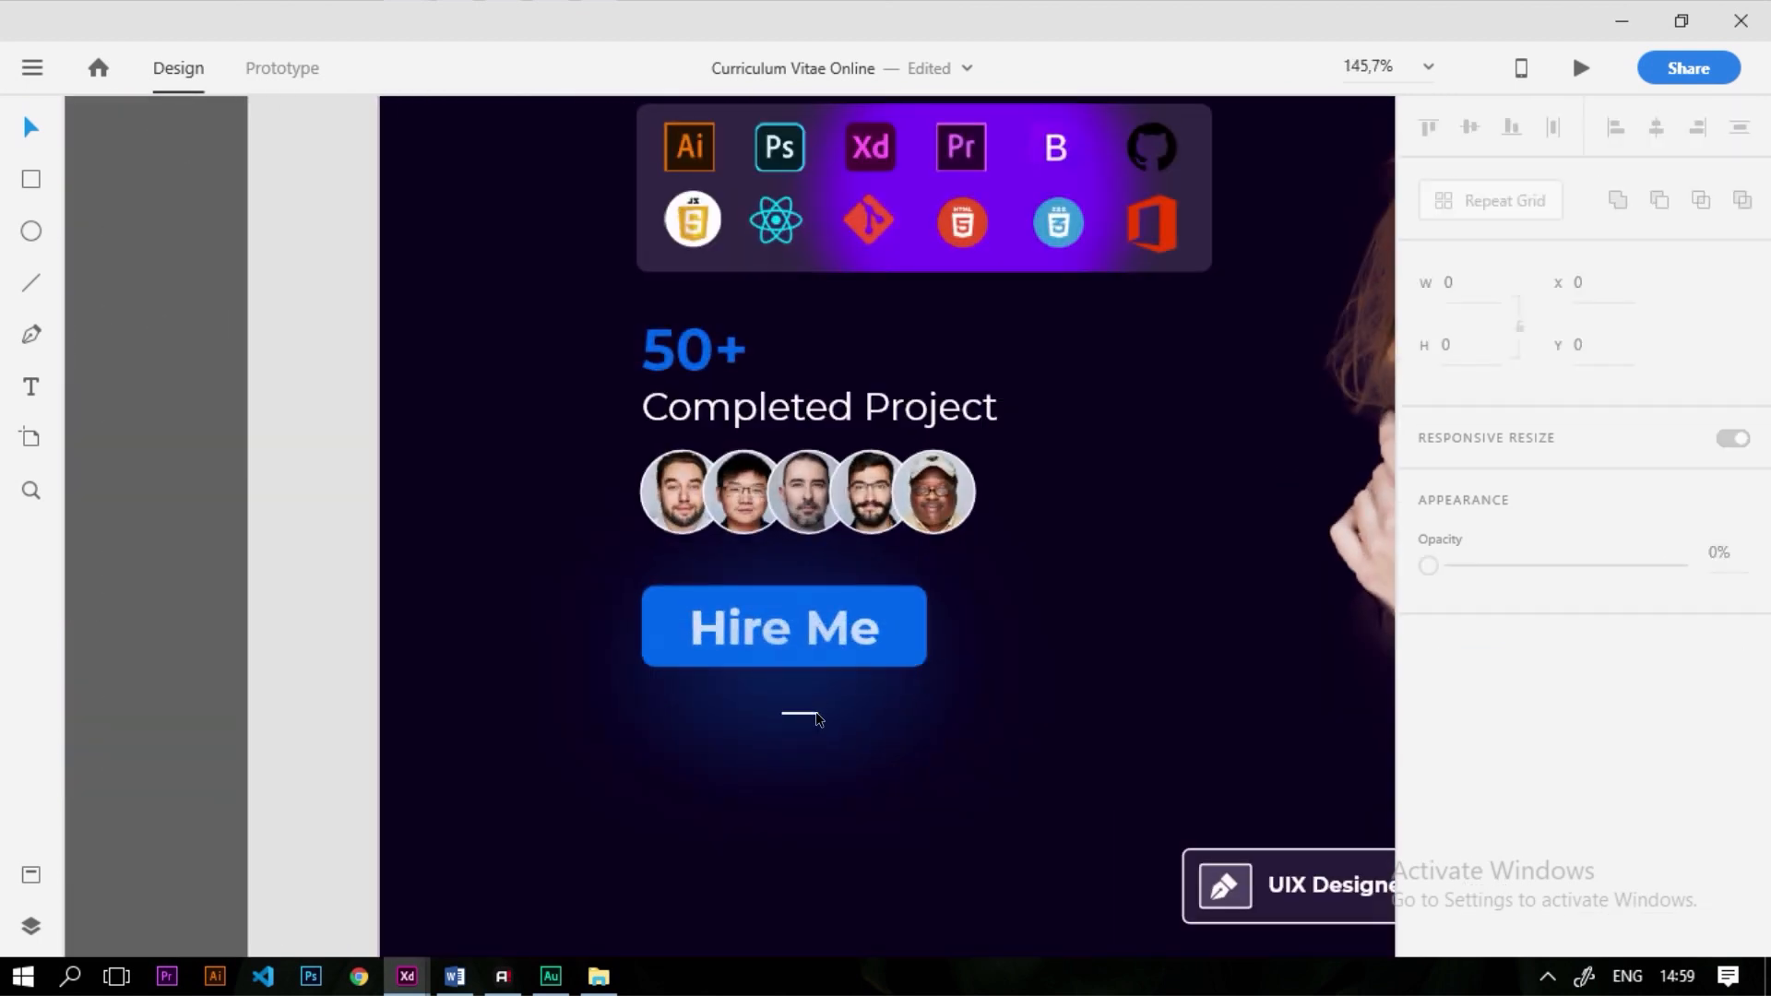
key("ctrl+0")
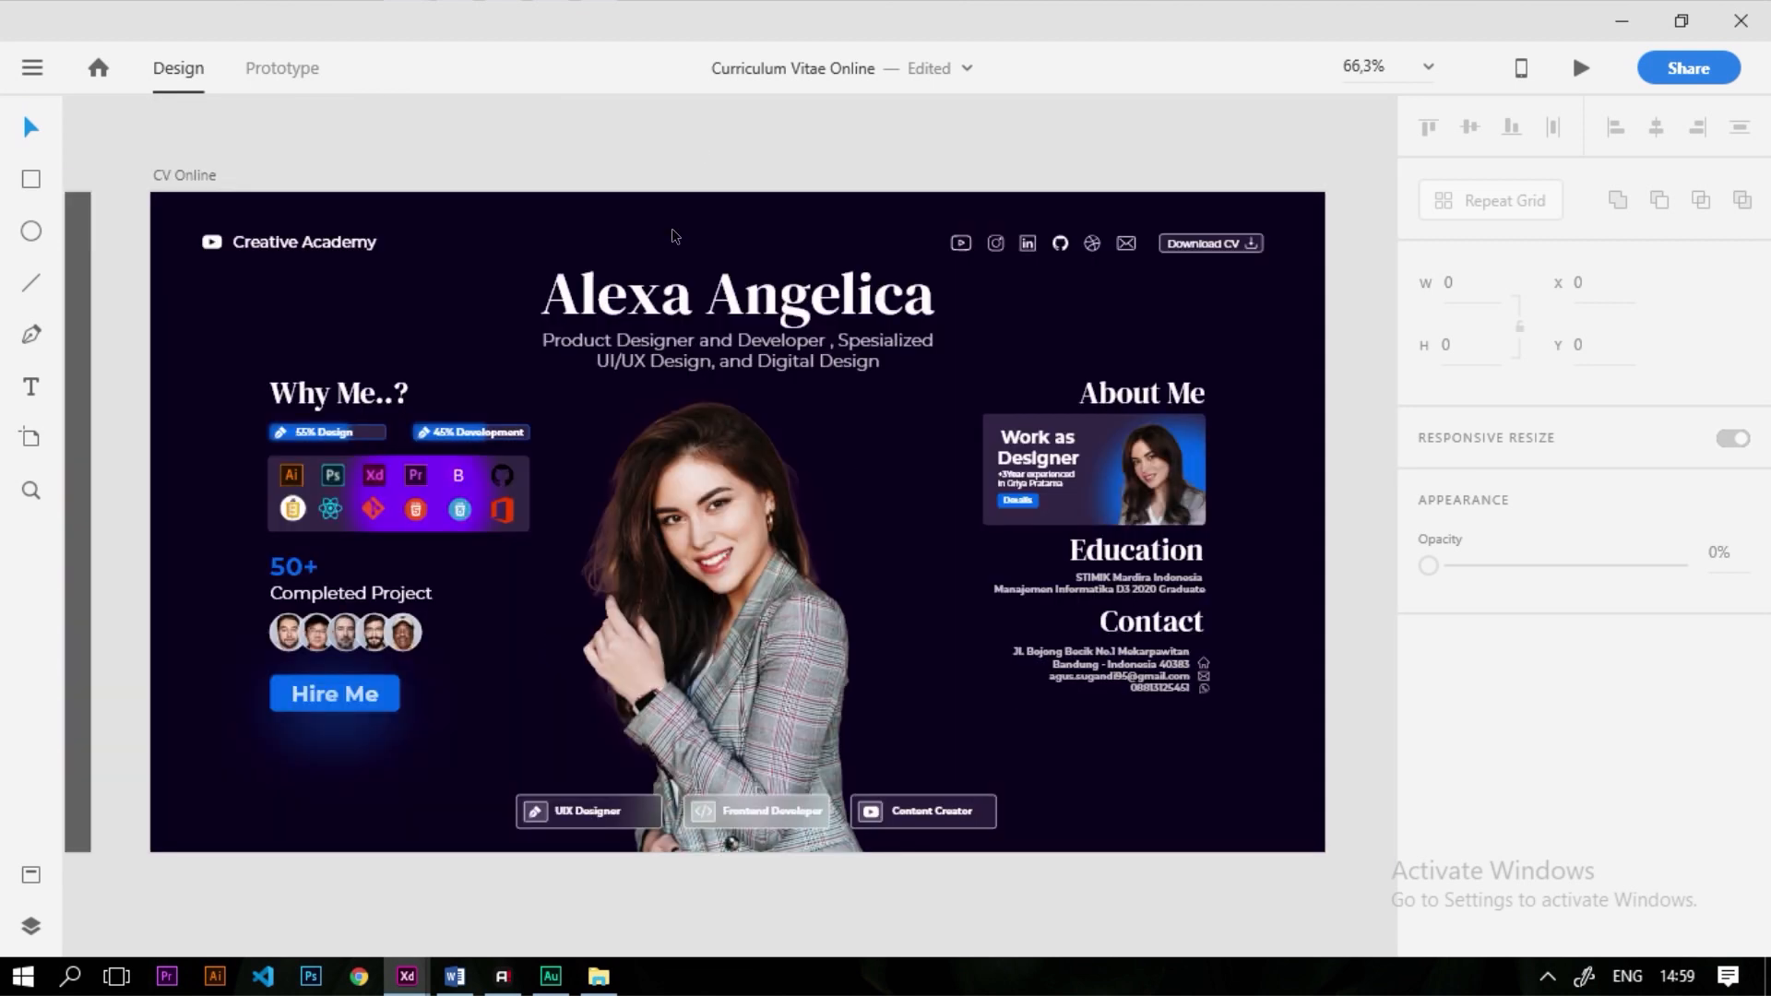
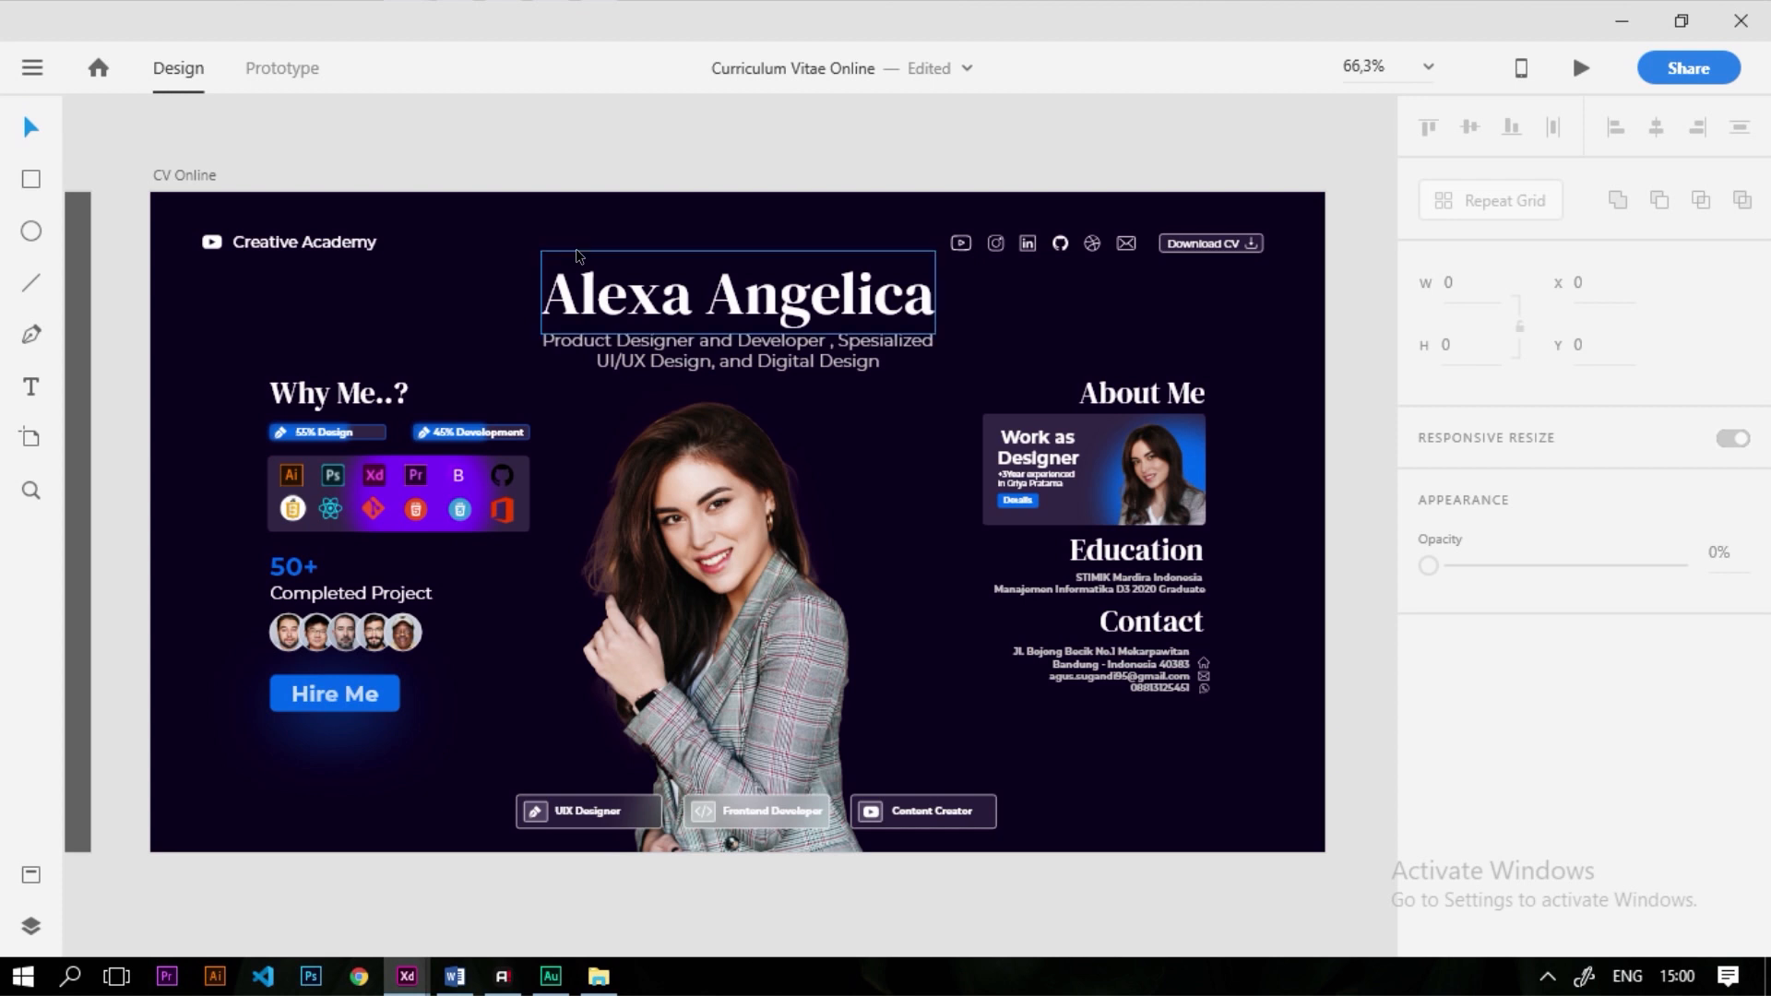
Draw a large circle over the CV Online artboard's top-left corner
left_click(20, 232)
scroll(810, 604, "down", 5)
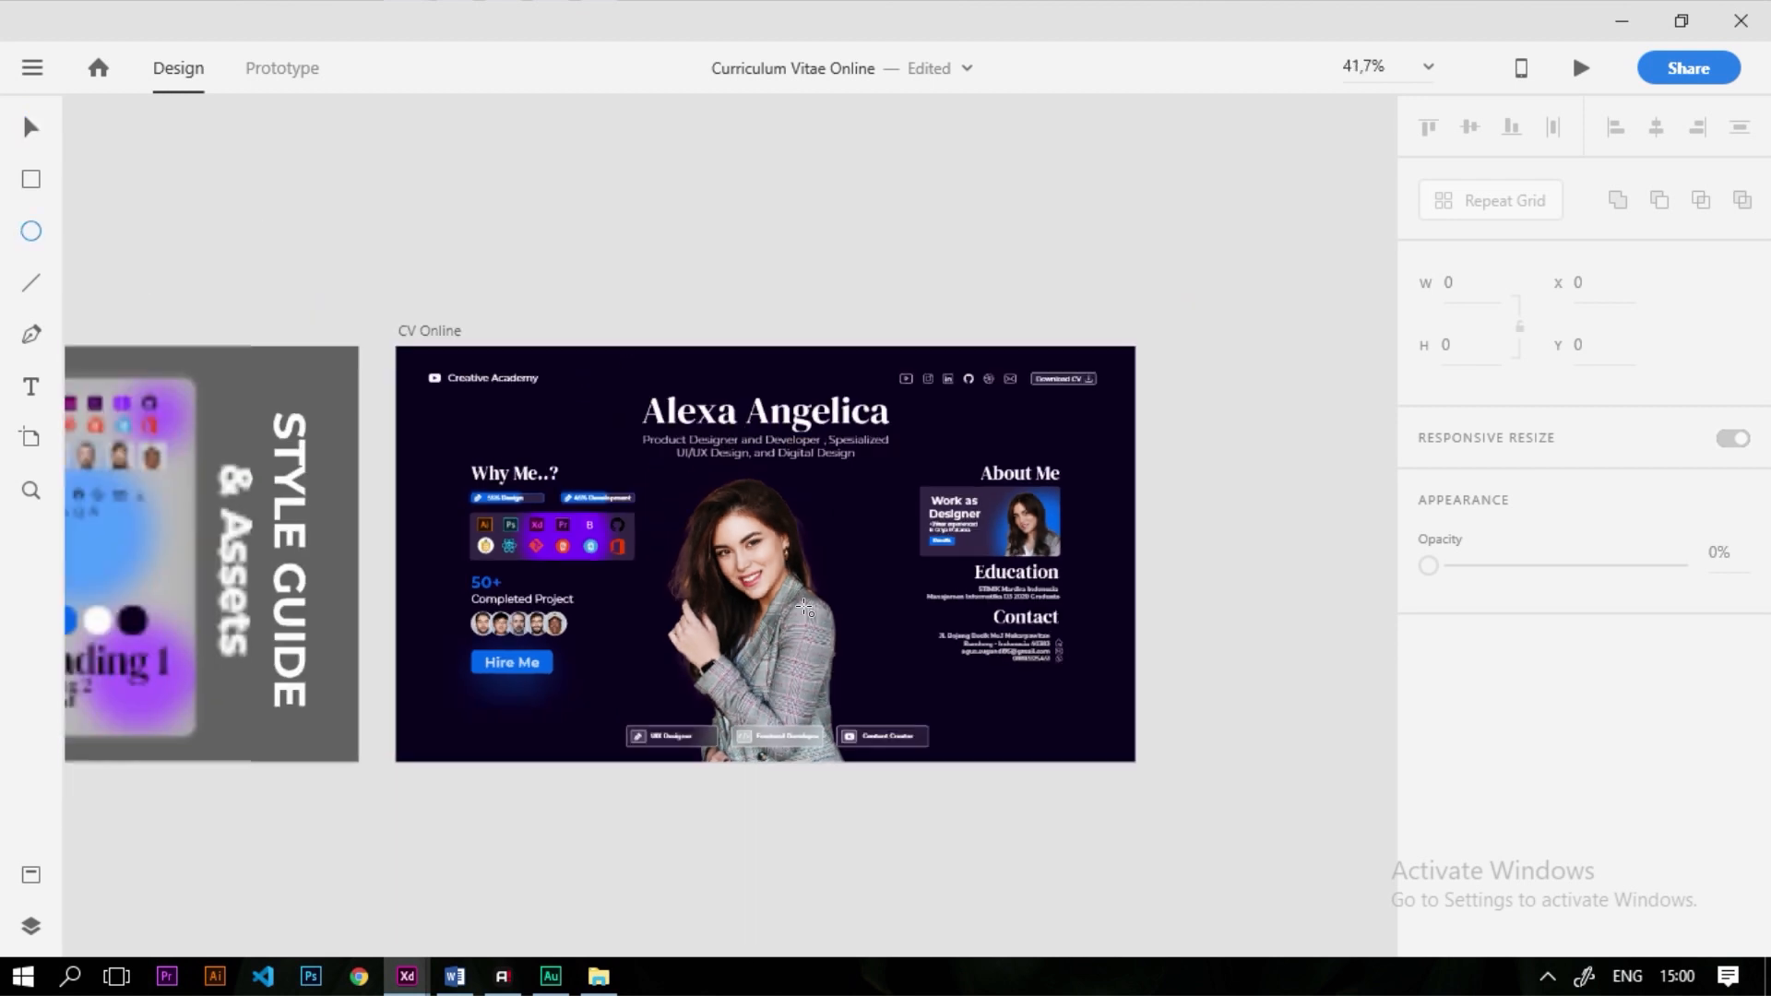
scroll(491, 319, "up", 3)
left_click_drag(456, 356, 885, 783)
left_click_drag(681, 569, 633, 531)
key("ctrl+0")
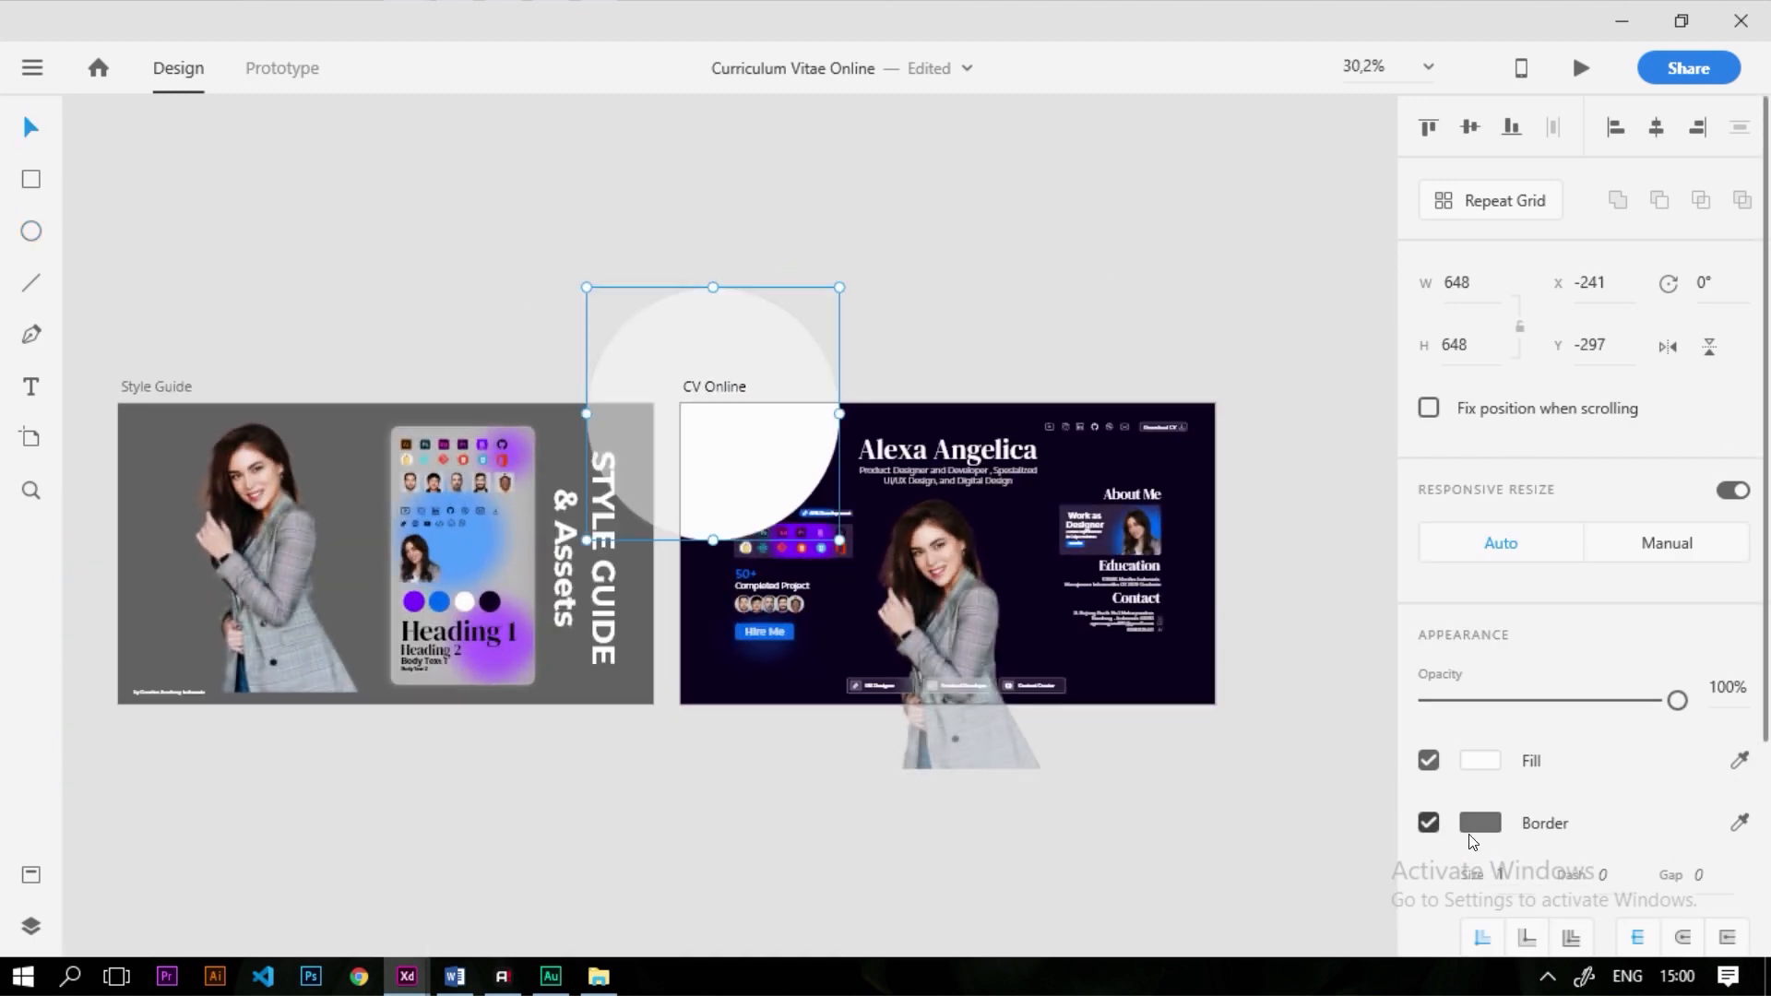
Remove the circle's border and fill it with the style guide's purple swatch
left_click(1428, 822)
scroll(592, 672, "up", 5)
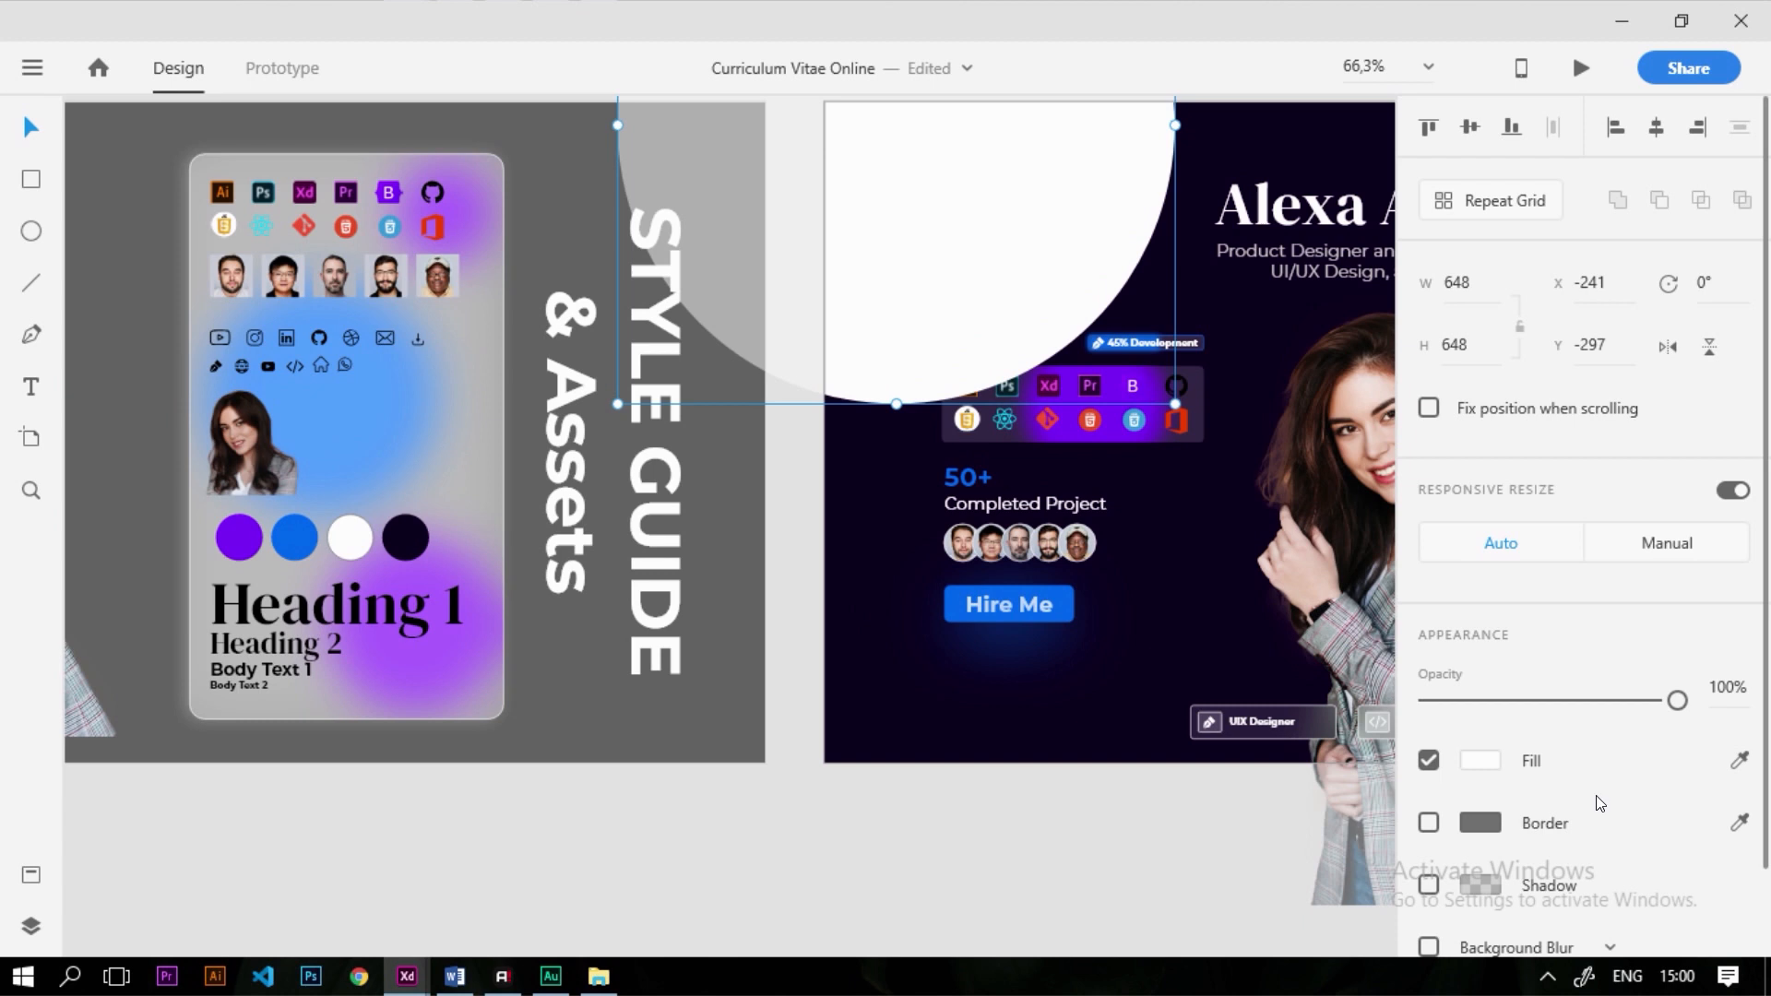
left_click(1739, 760)
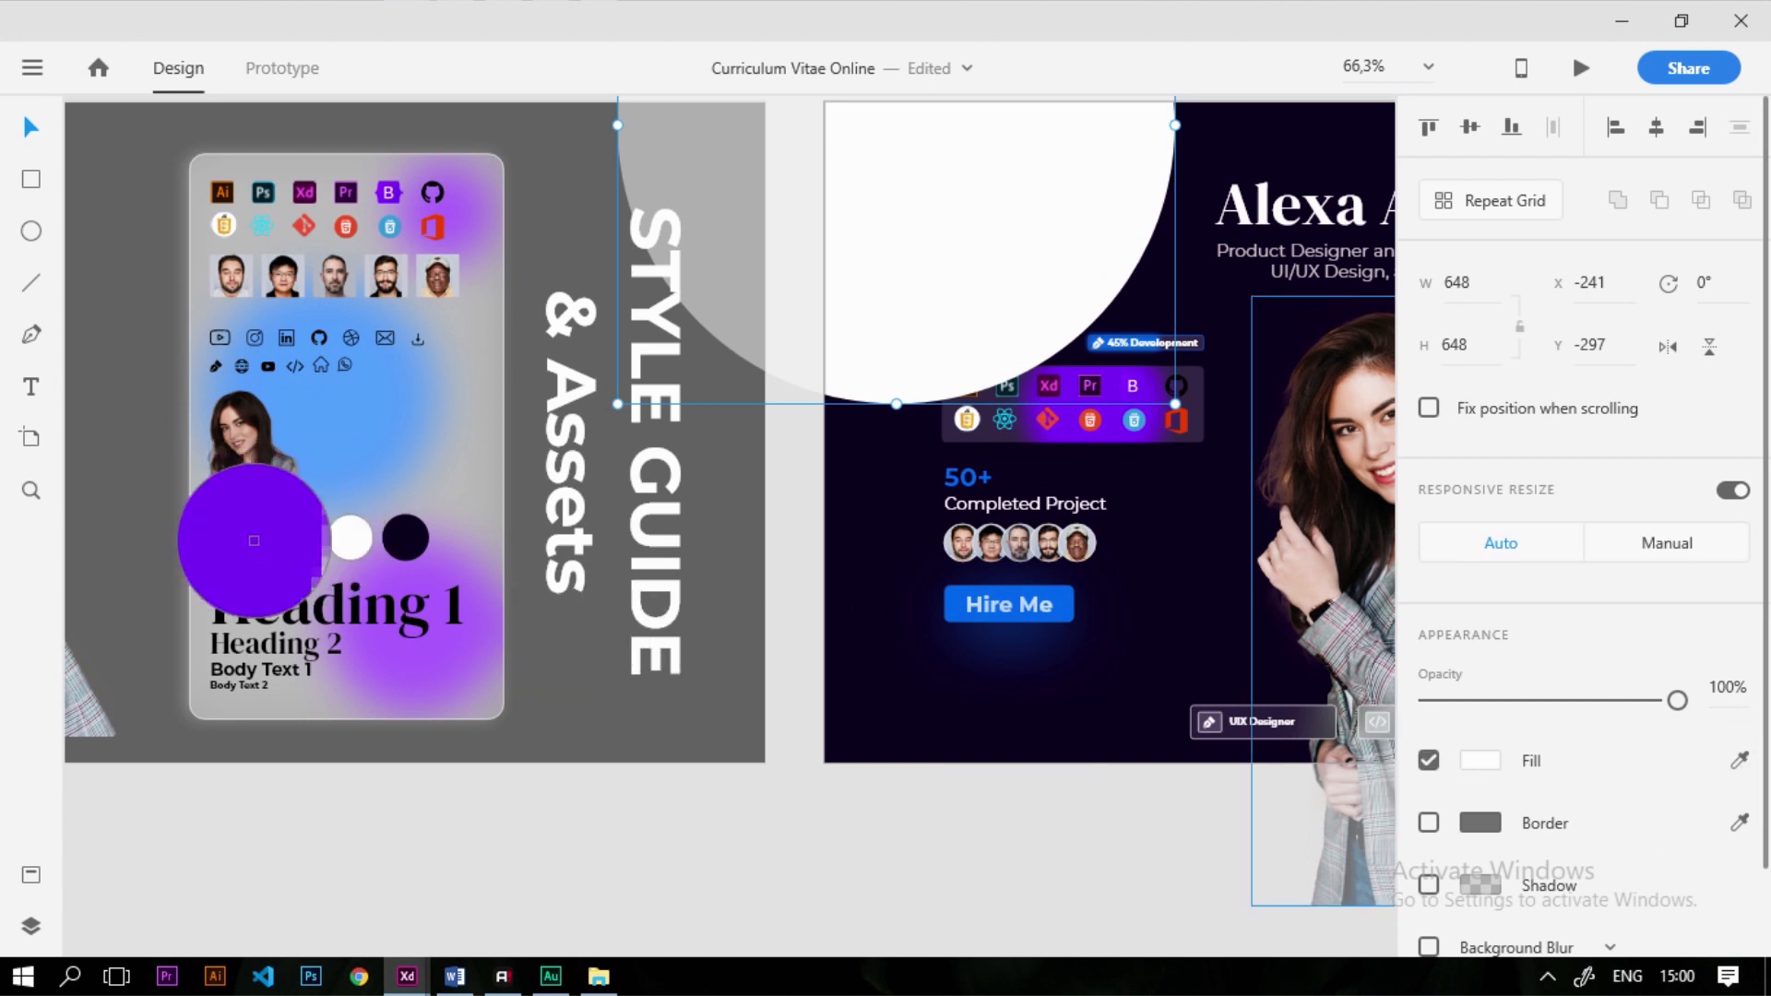
left_click(242, 536)
scroll(684, 463, "down", 4)
scroll(705, 484, "up", 1)
left_click_drag(723, 444, 750, 715)
key("ctrl+z")
Apply Object Blur to the purple circle with amount 40
scroll(1527, 812, "down", 2)
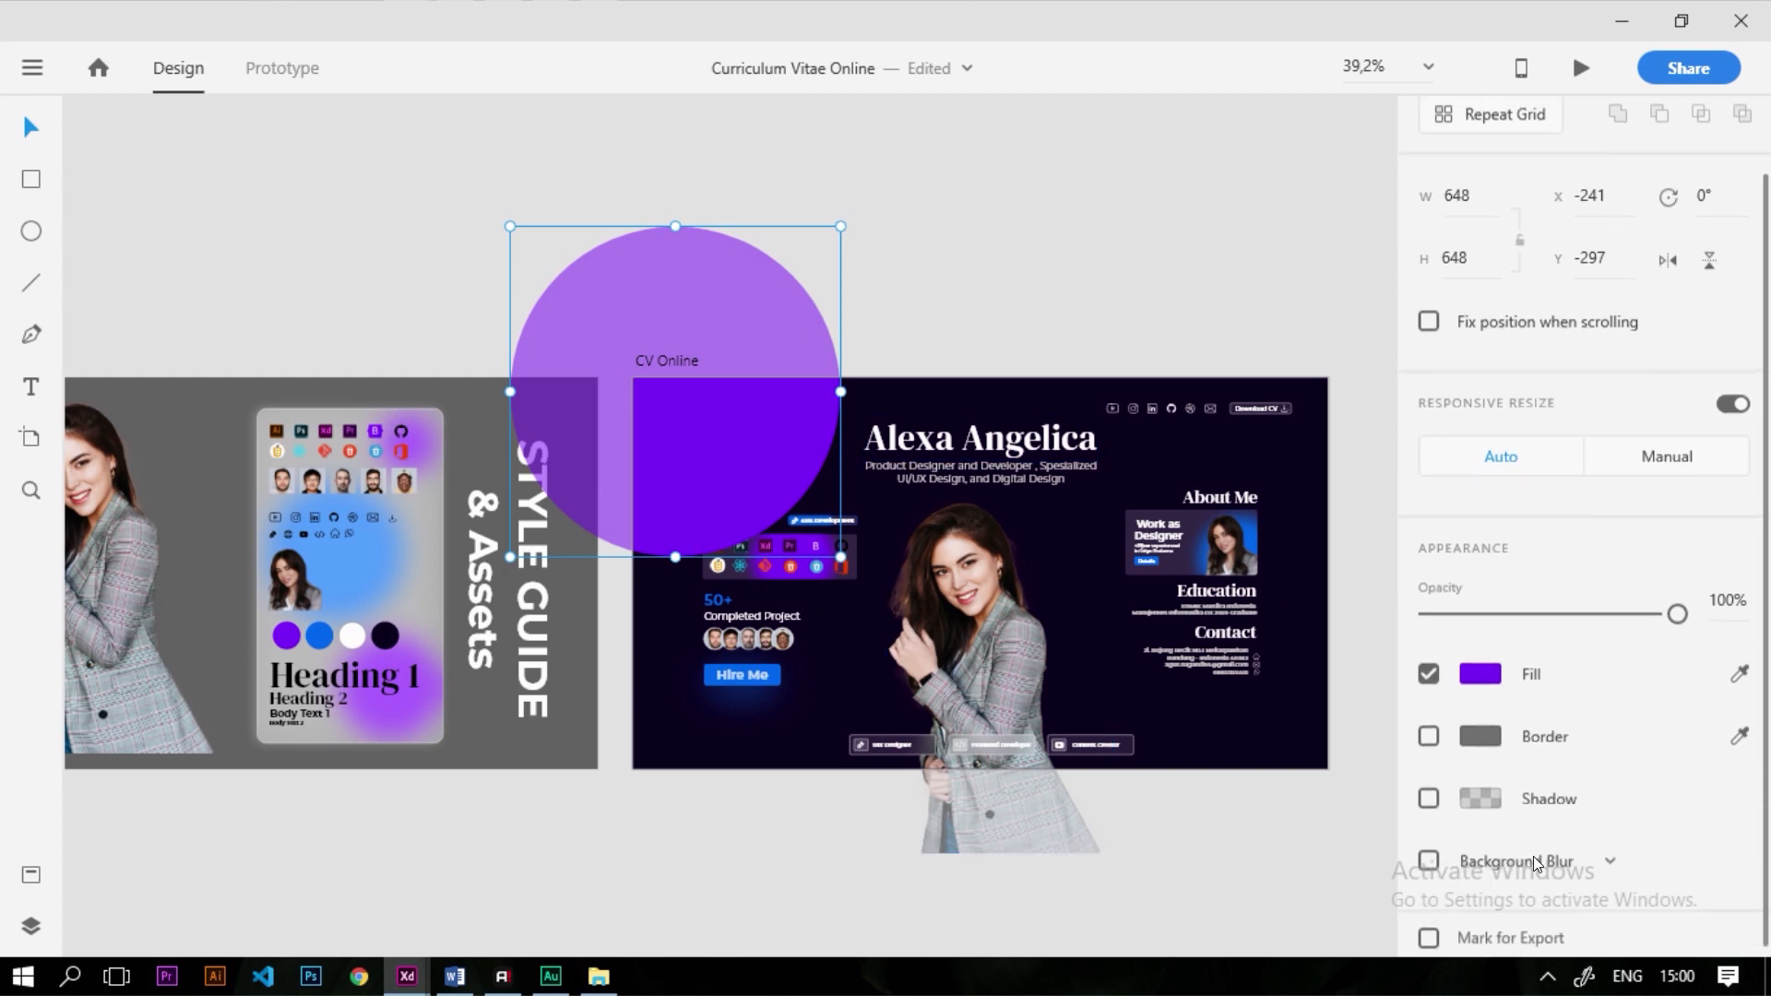
left_click(1523, 847)
left_click(1530, 801)
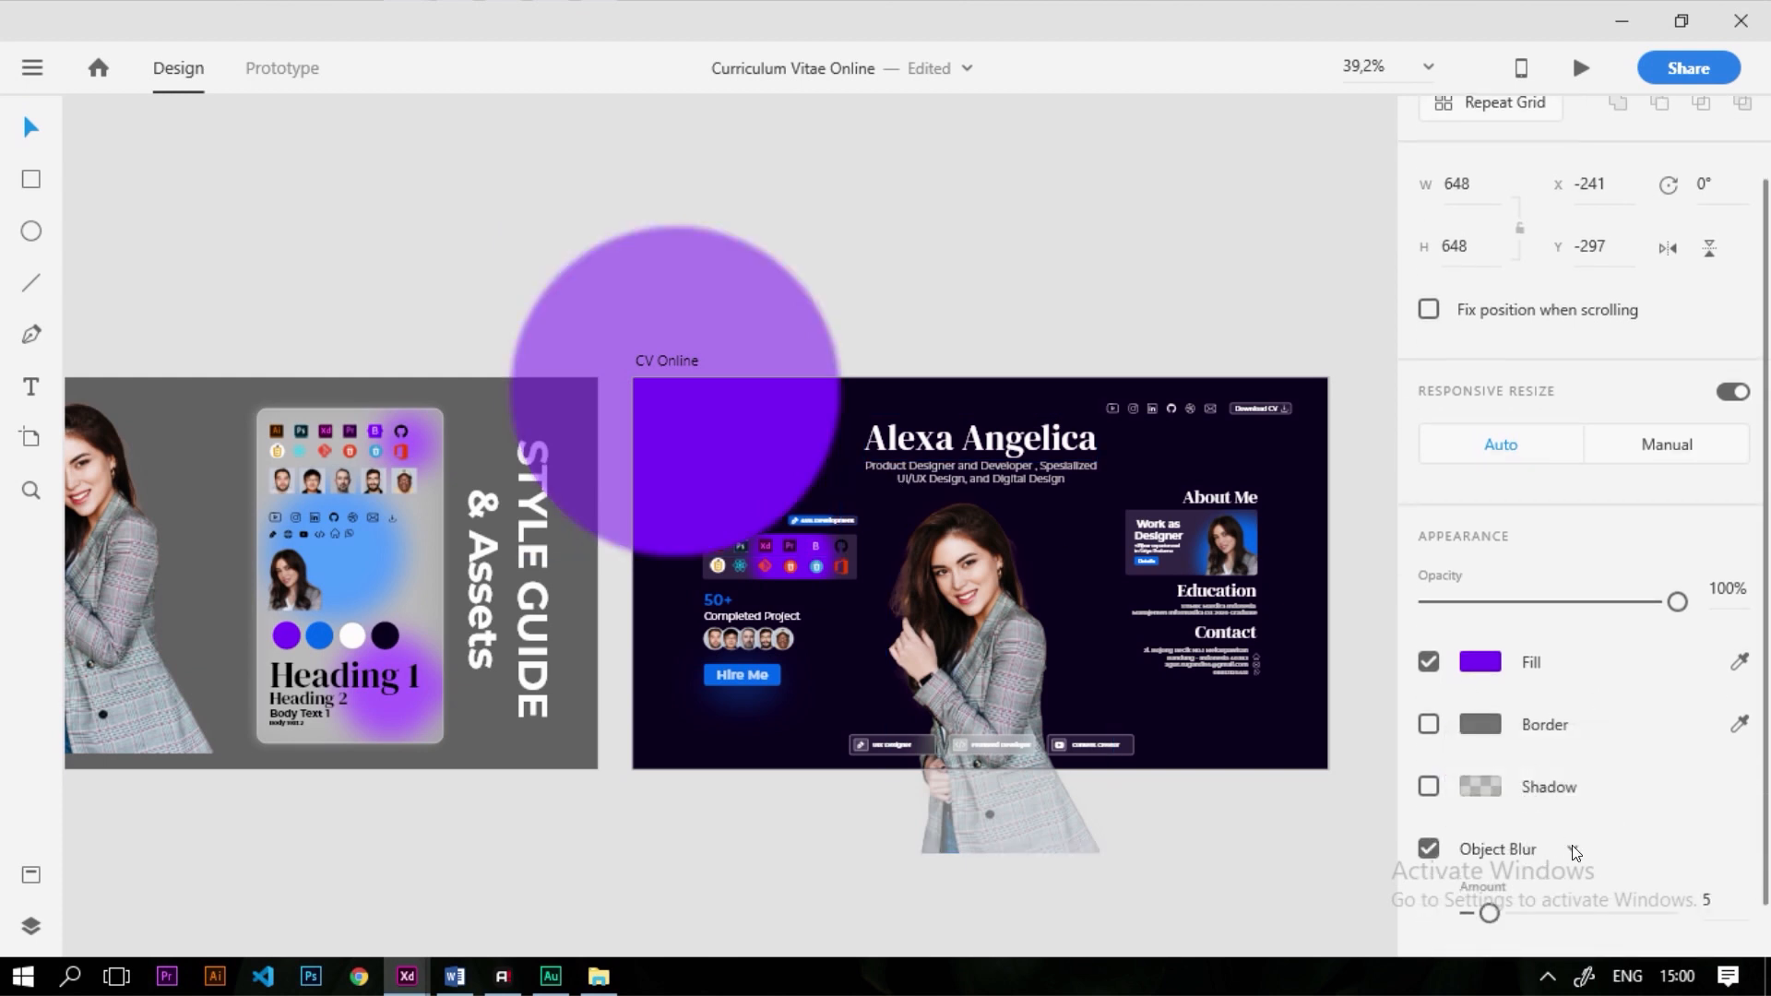
scroll(804, 500, "up", 5)
left_click_drag(1489, 913, 1629, 916)
scroll(798, 600, "down", 4)
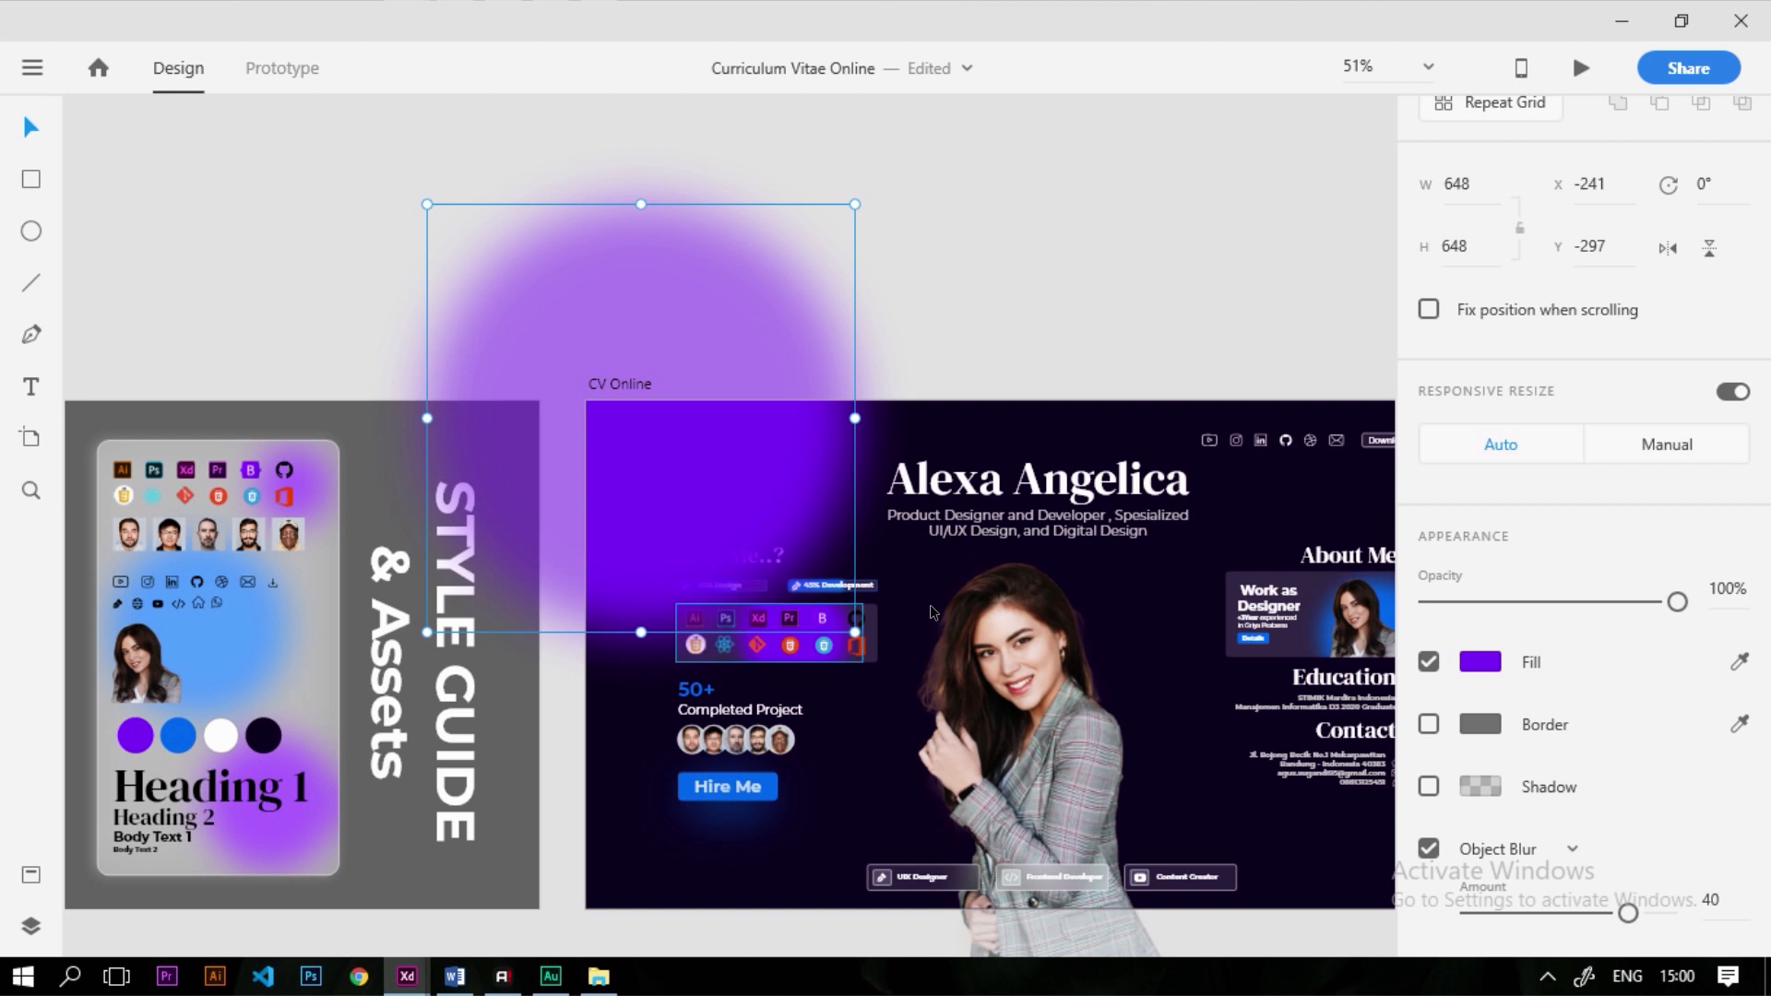
Send the blurred purple circle to the back, behind the artboard
right_click(746, 486)
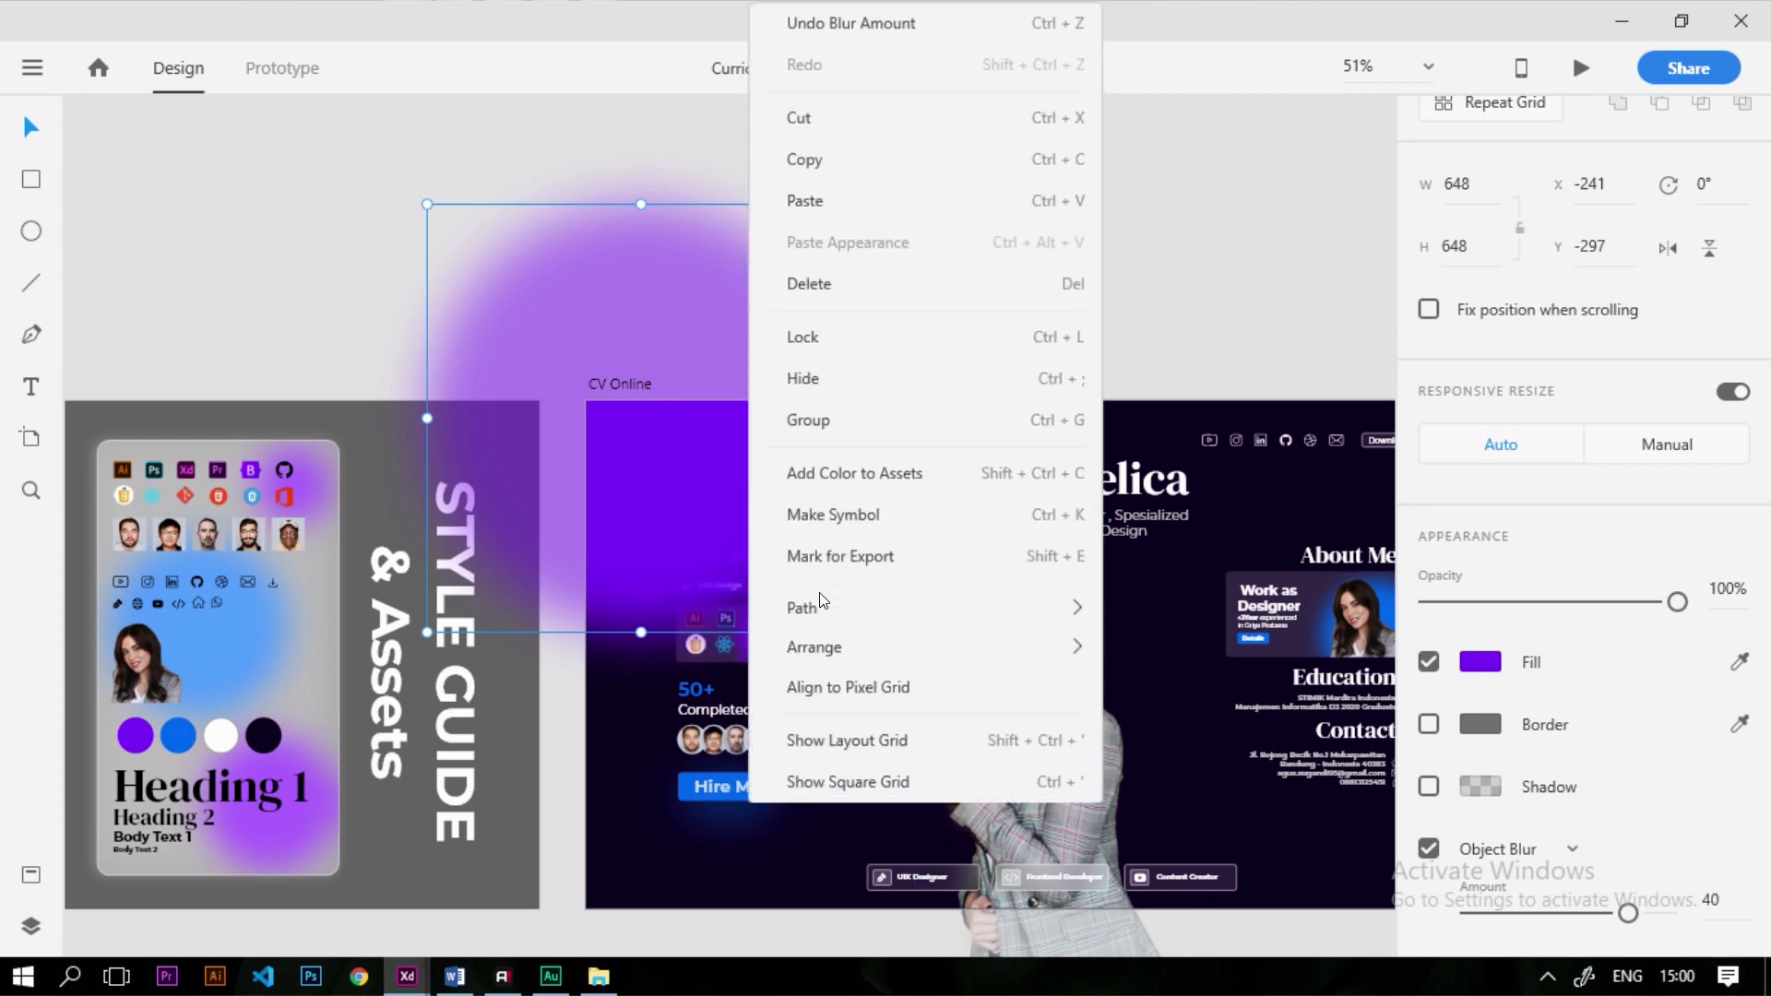
mouse_move(834, 653)
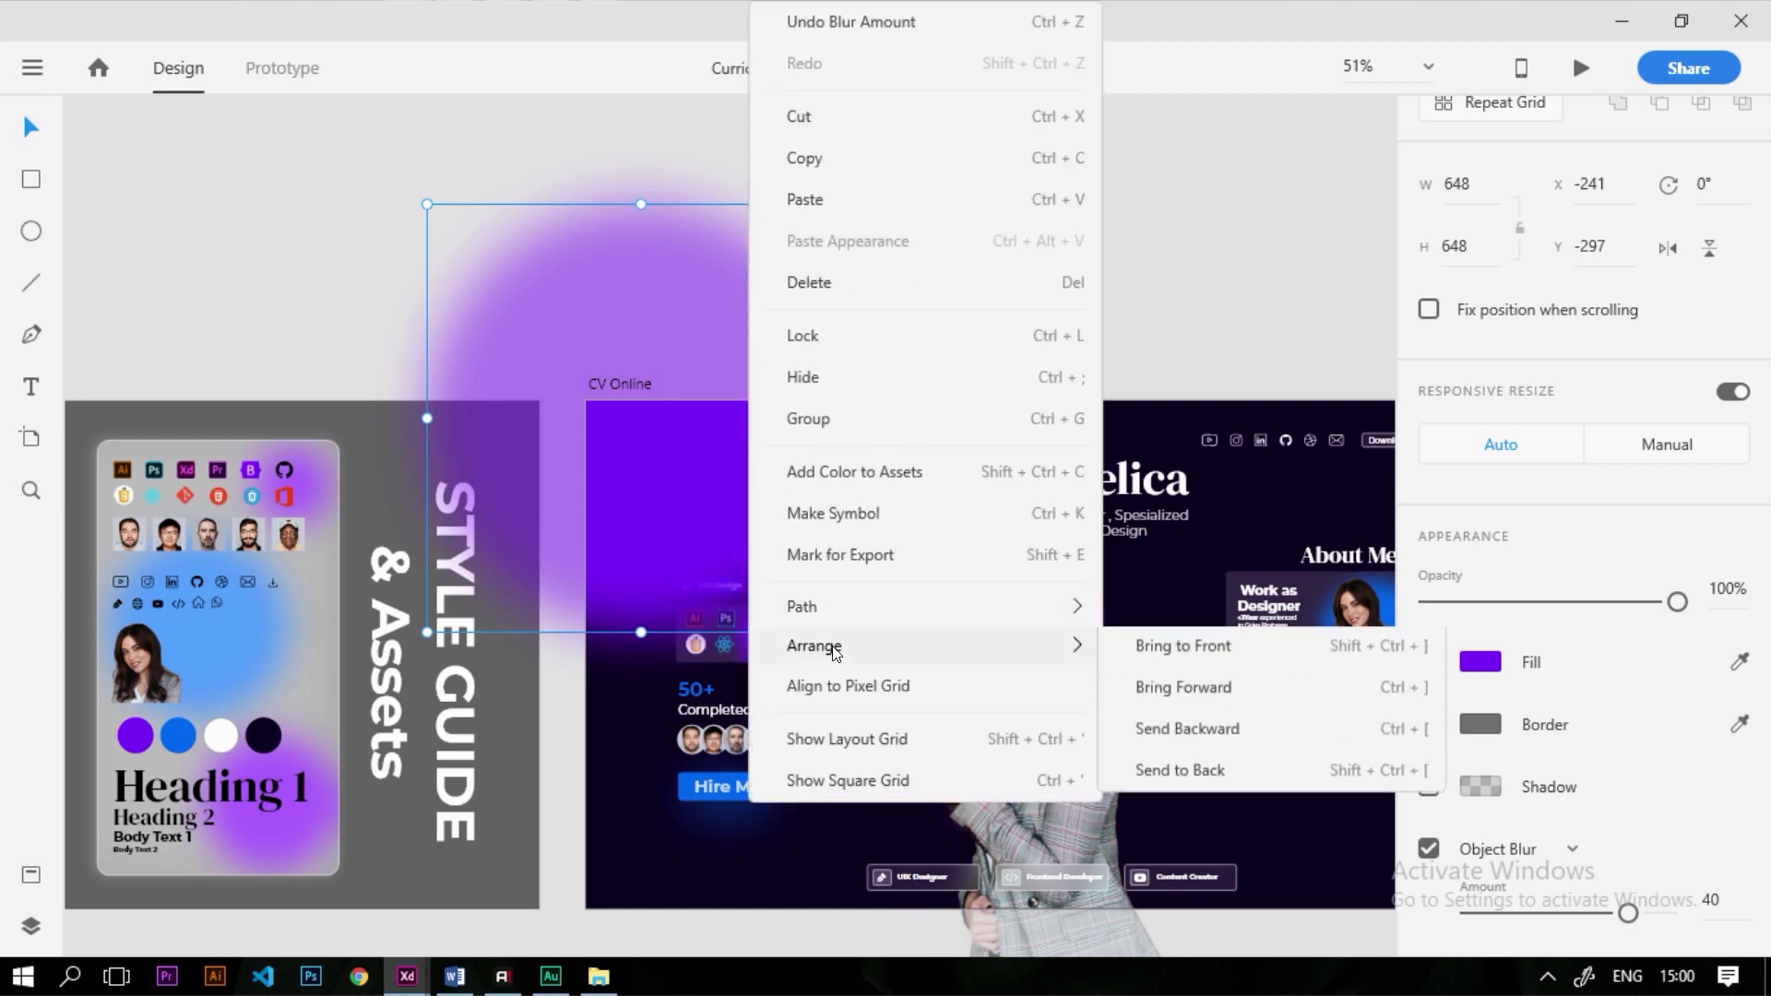
left_click(1229, 773)
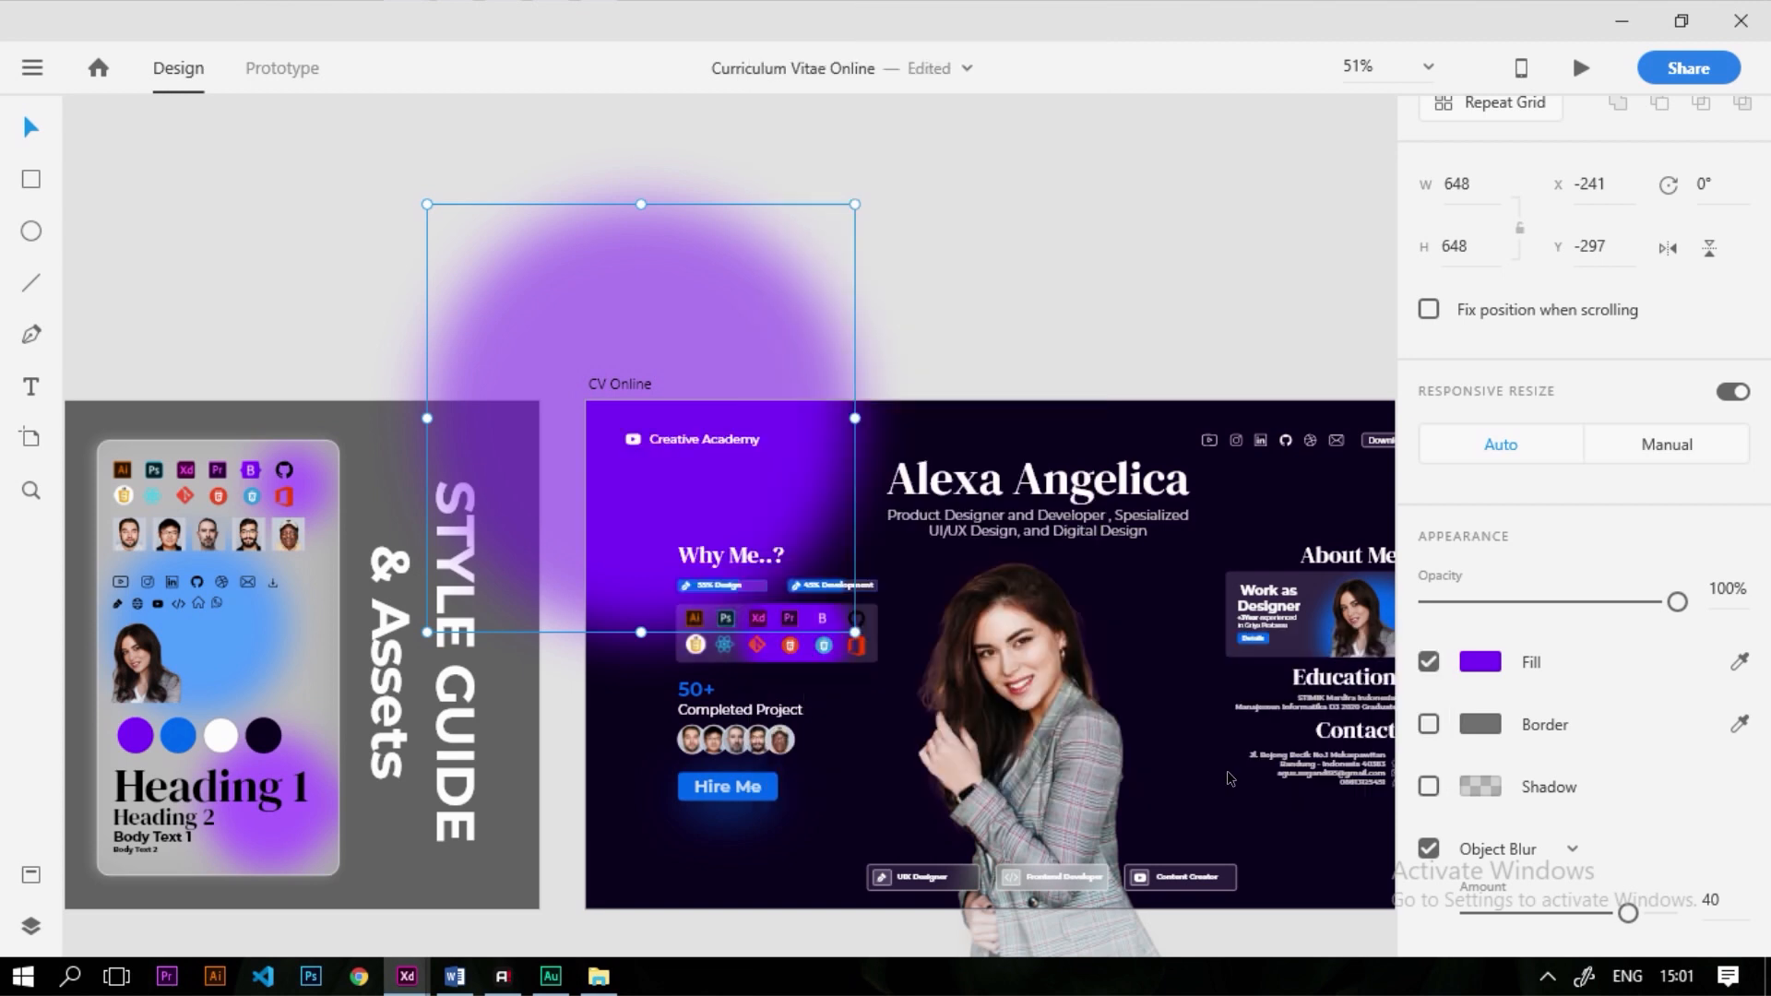
Alt-drag a copy of the blurred circle down to the artboard's bottom edge
scroll(732, 346, "down", 3)
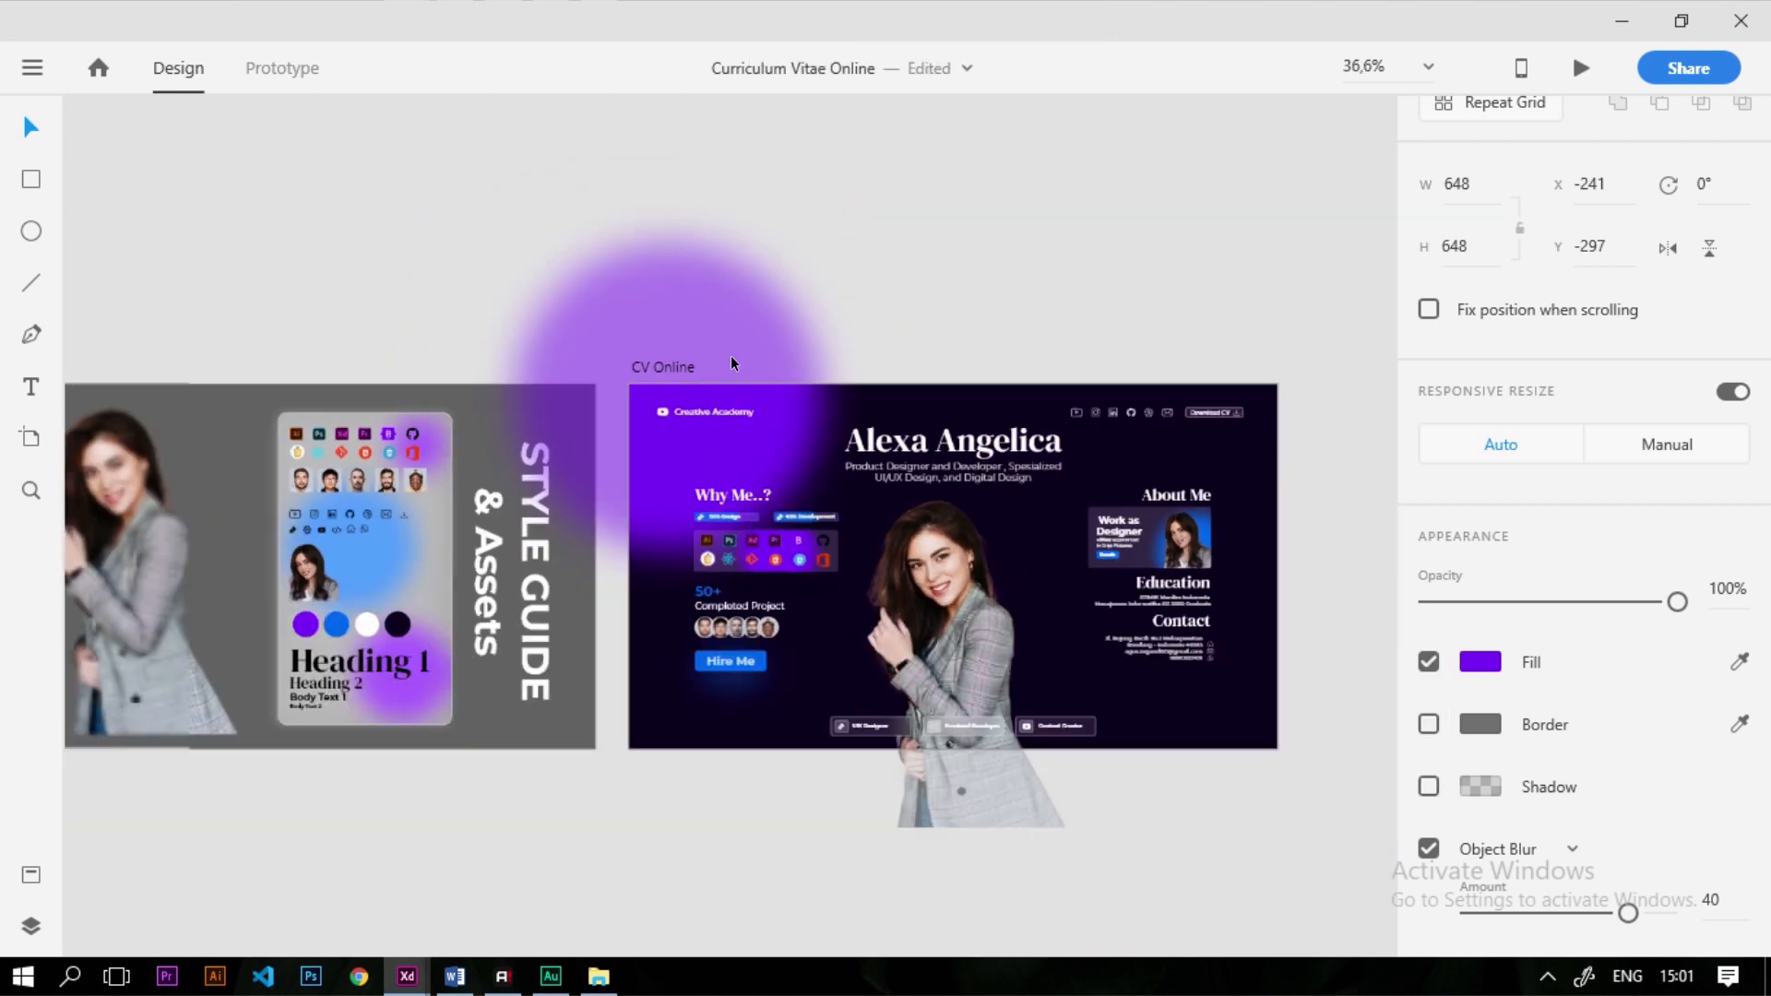
left_click_drag(665, 226, 786, 666)
scroll(769, 649, "down", 3)
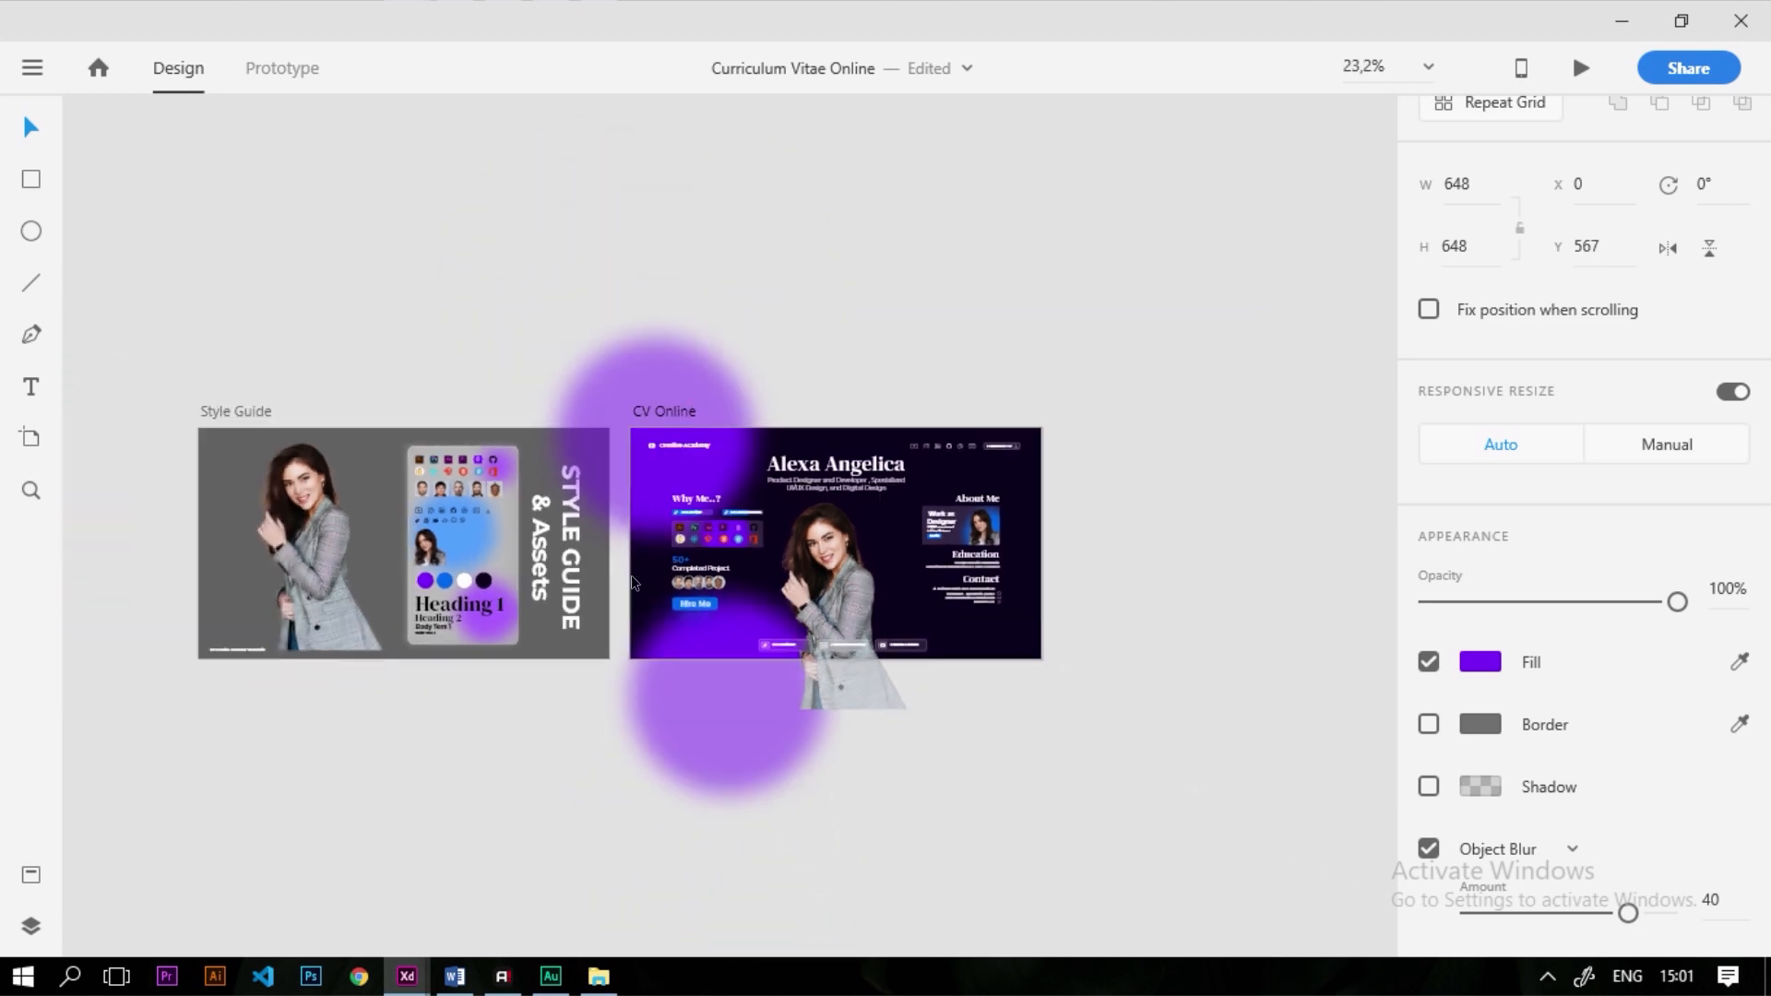
scroll(634, 580, "up", 3)
left_click(696, 258)
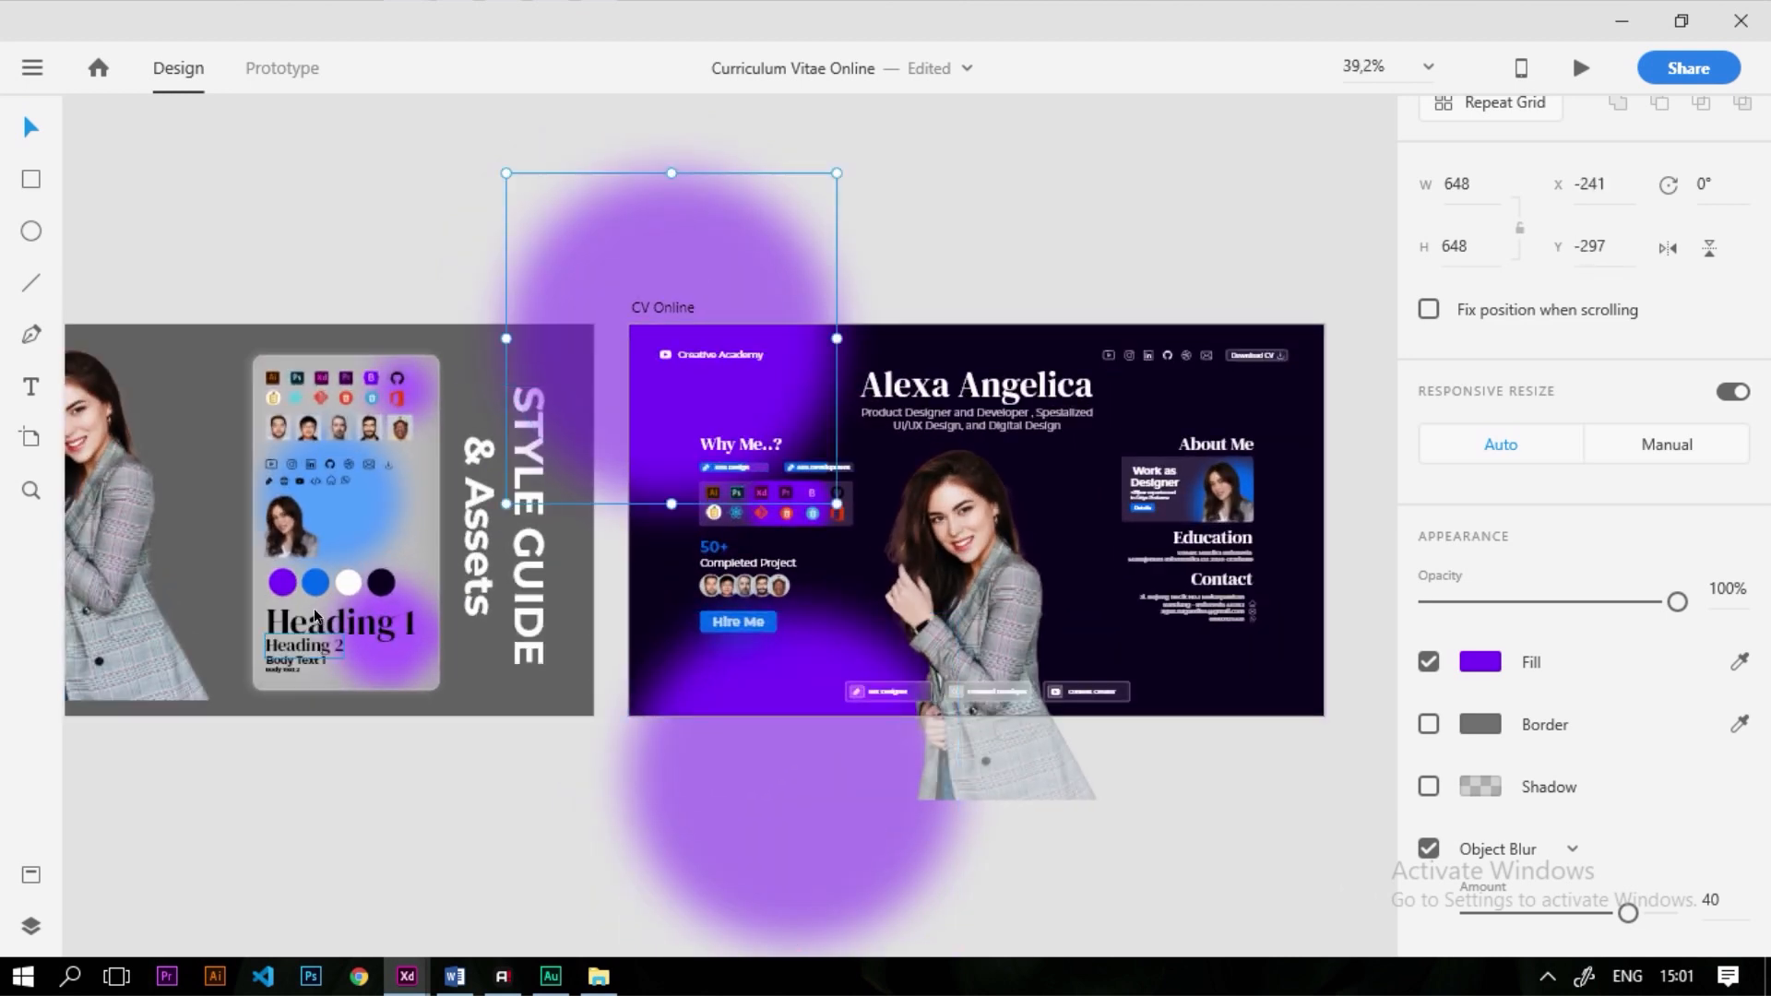
scroll(325, 577, "up", 3)
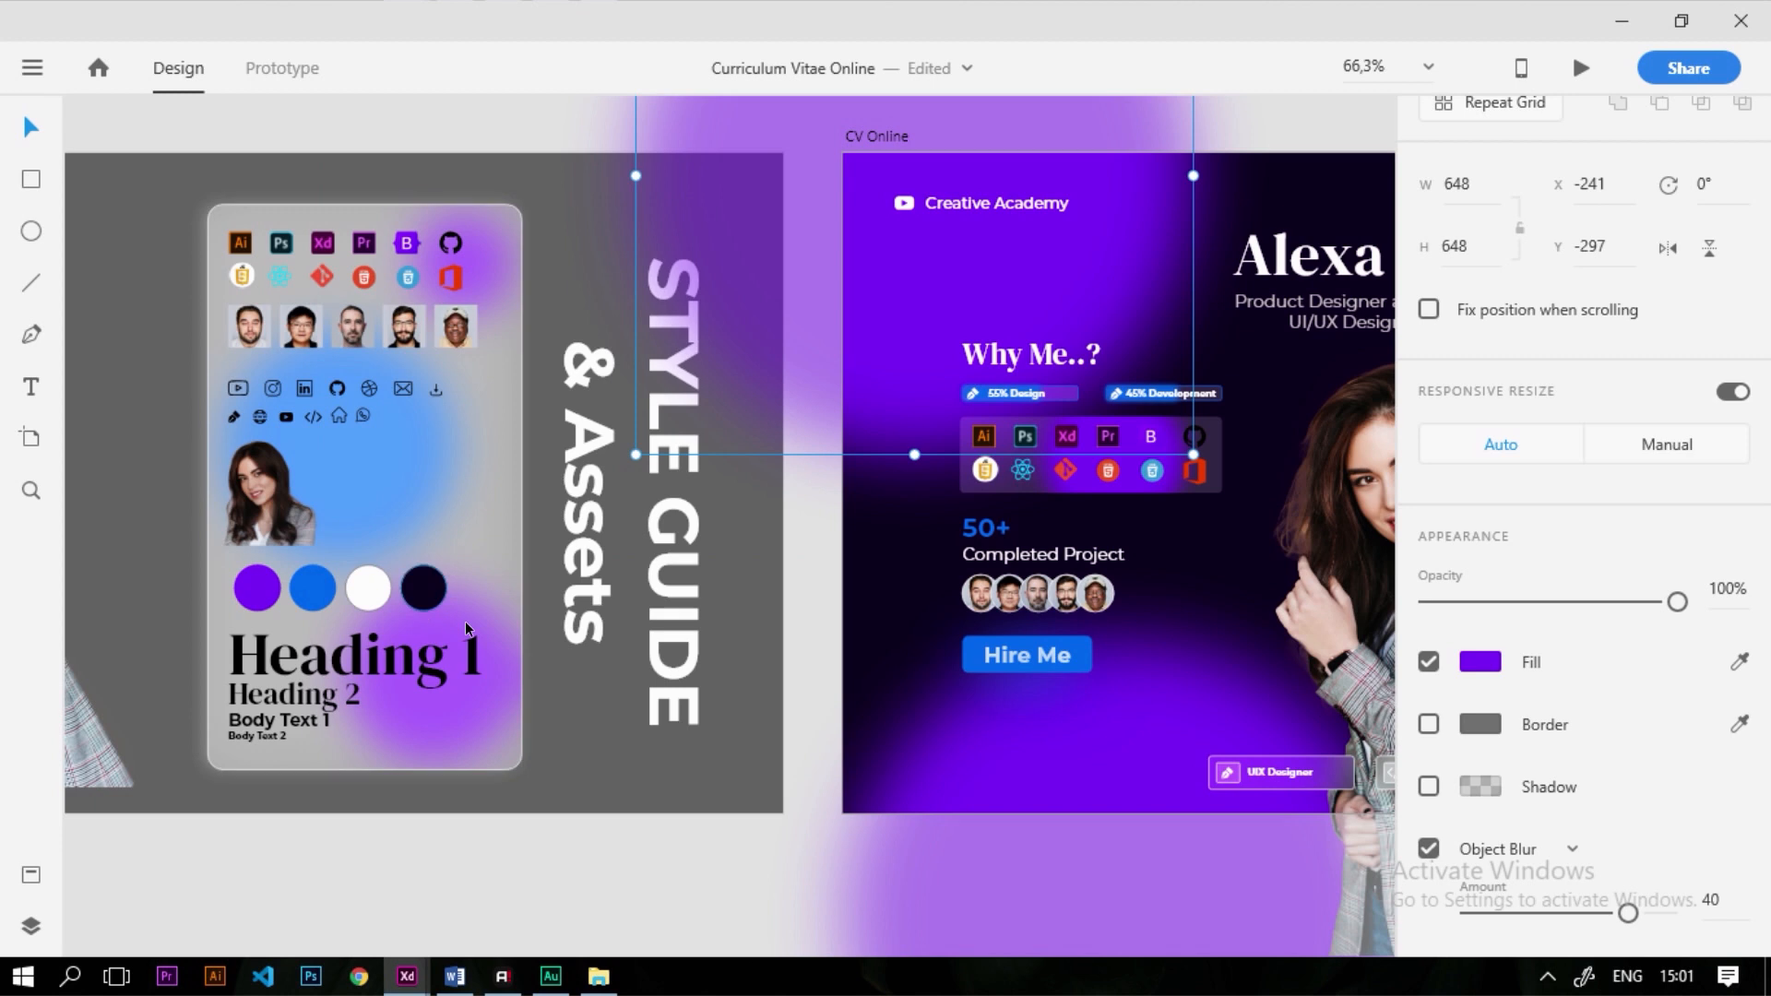
scroll(918, 503, "down", 2)
scroll(1050, 567, "up", 1)
scroll(1050, 566, "down", 1)
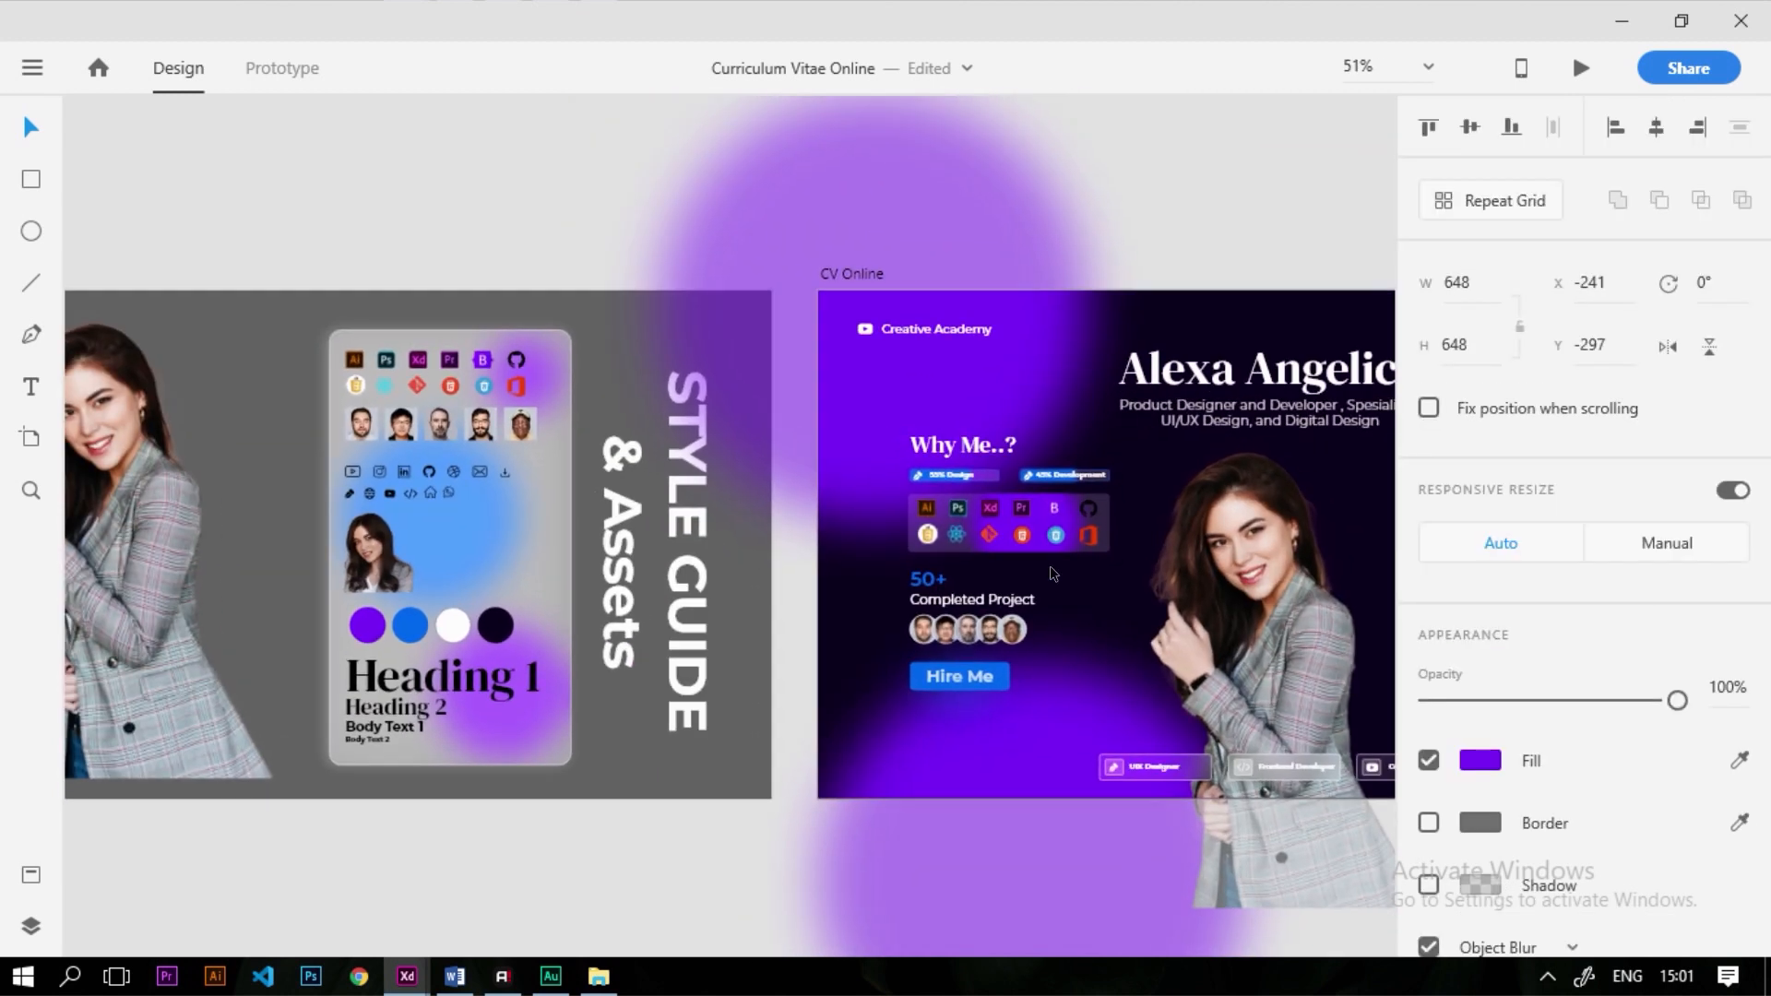
scroll(1038, 538, "up", 5)
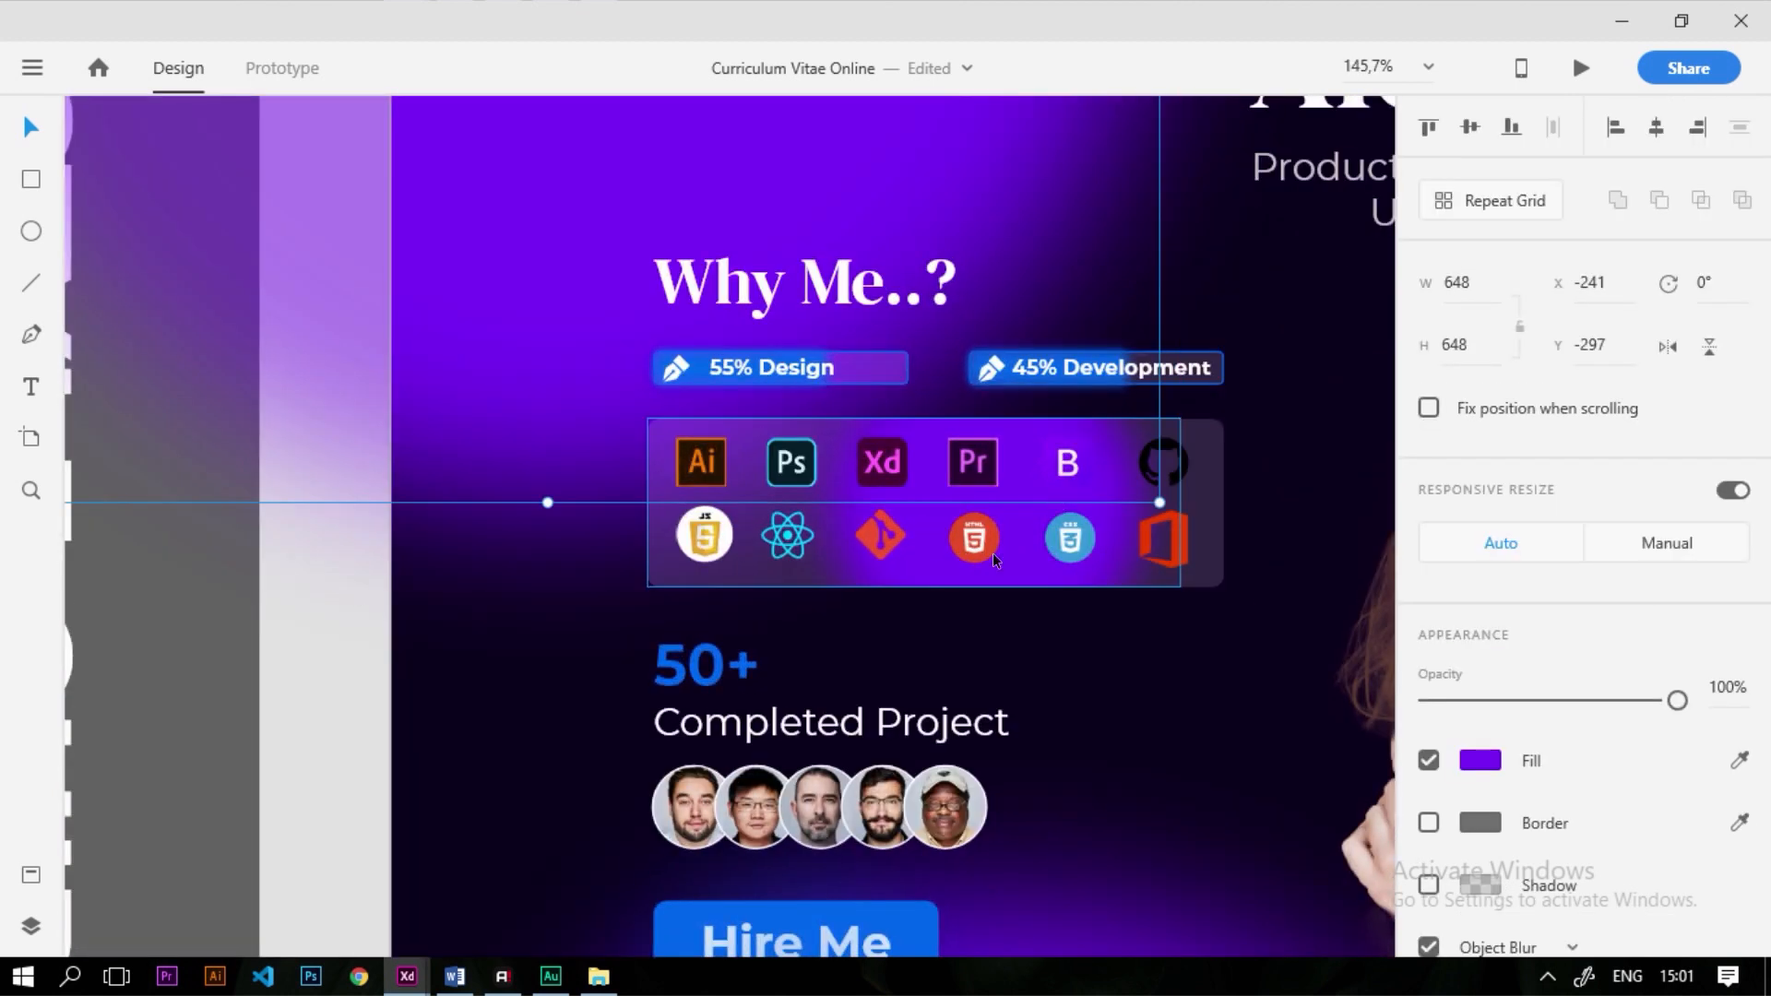
Shift the upper blurred circle's fill hue to a pinker magenta
left_click(1481, 762)
left_click_drag(1347, 641, 1349, 624)
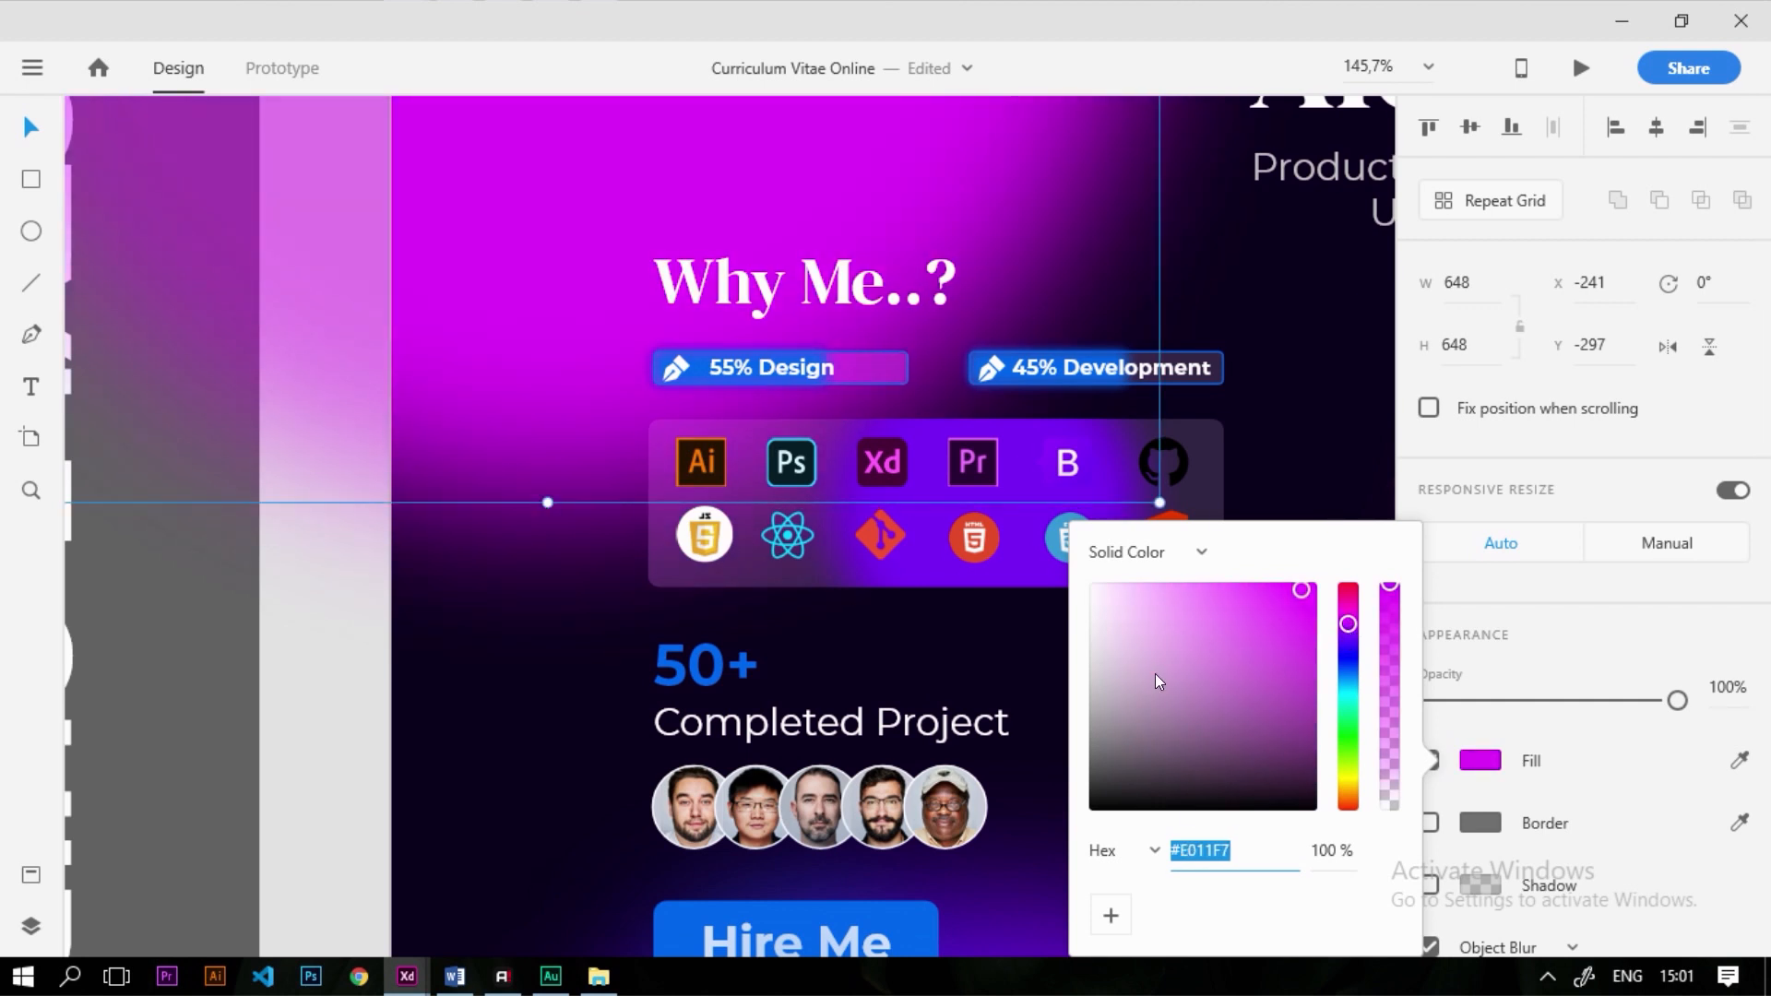
left_click(530, 531)
scroll(599, 443, "down", 5)
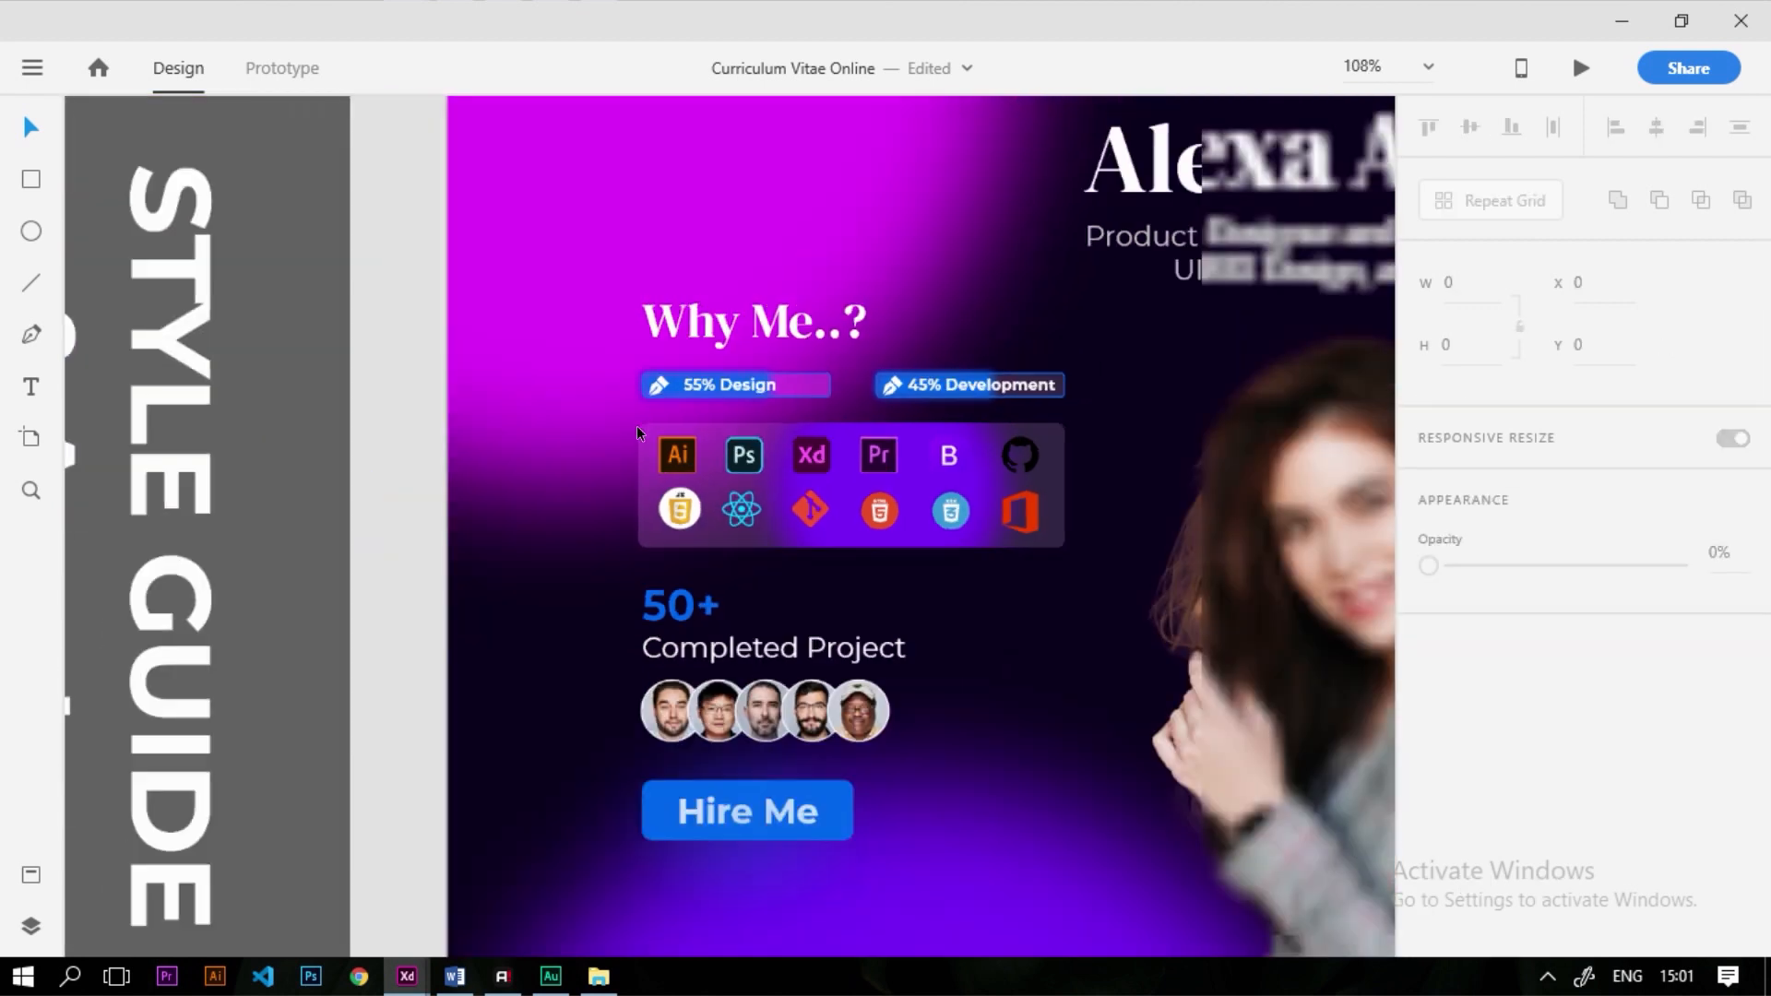
scroll(731, 679, "up", 2)
left_click(521, 230)
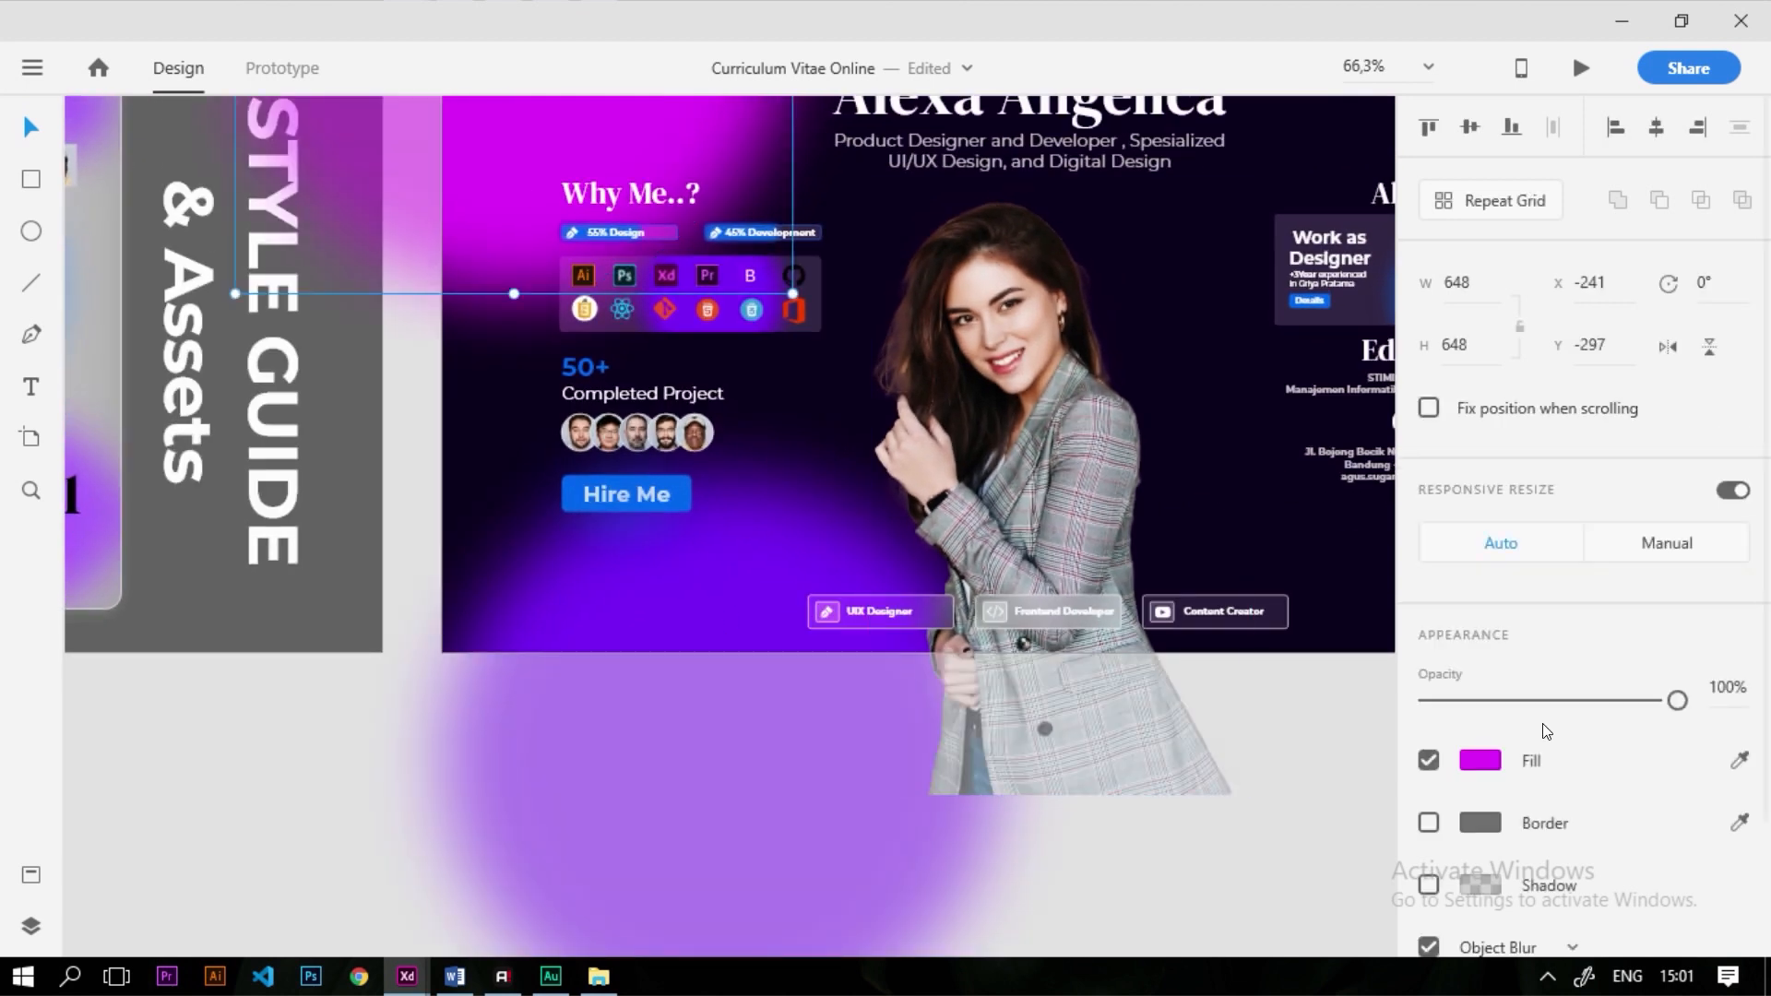
left_click(1474, 762)
left_click_drag(1344, 626, 1346, 620)
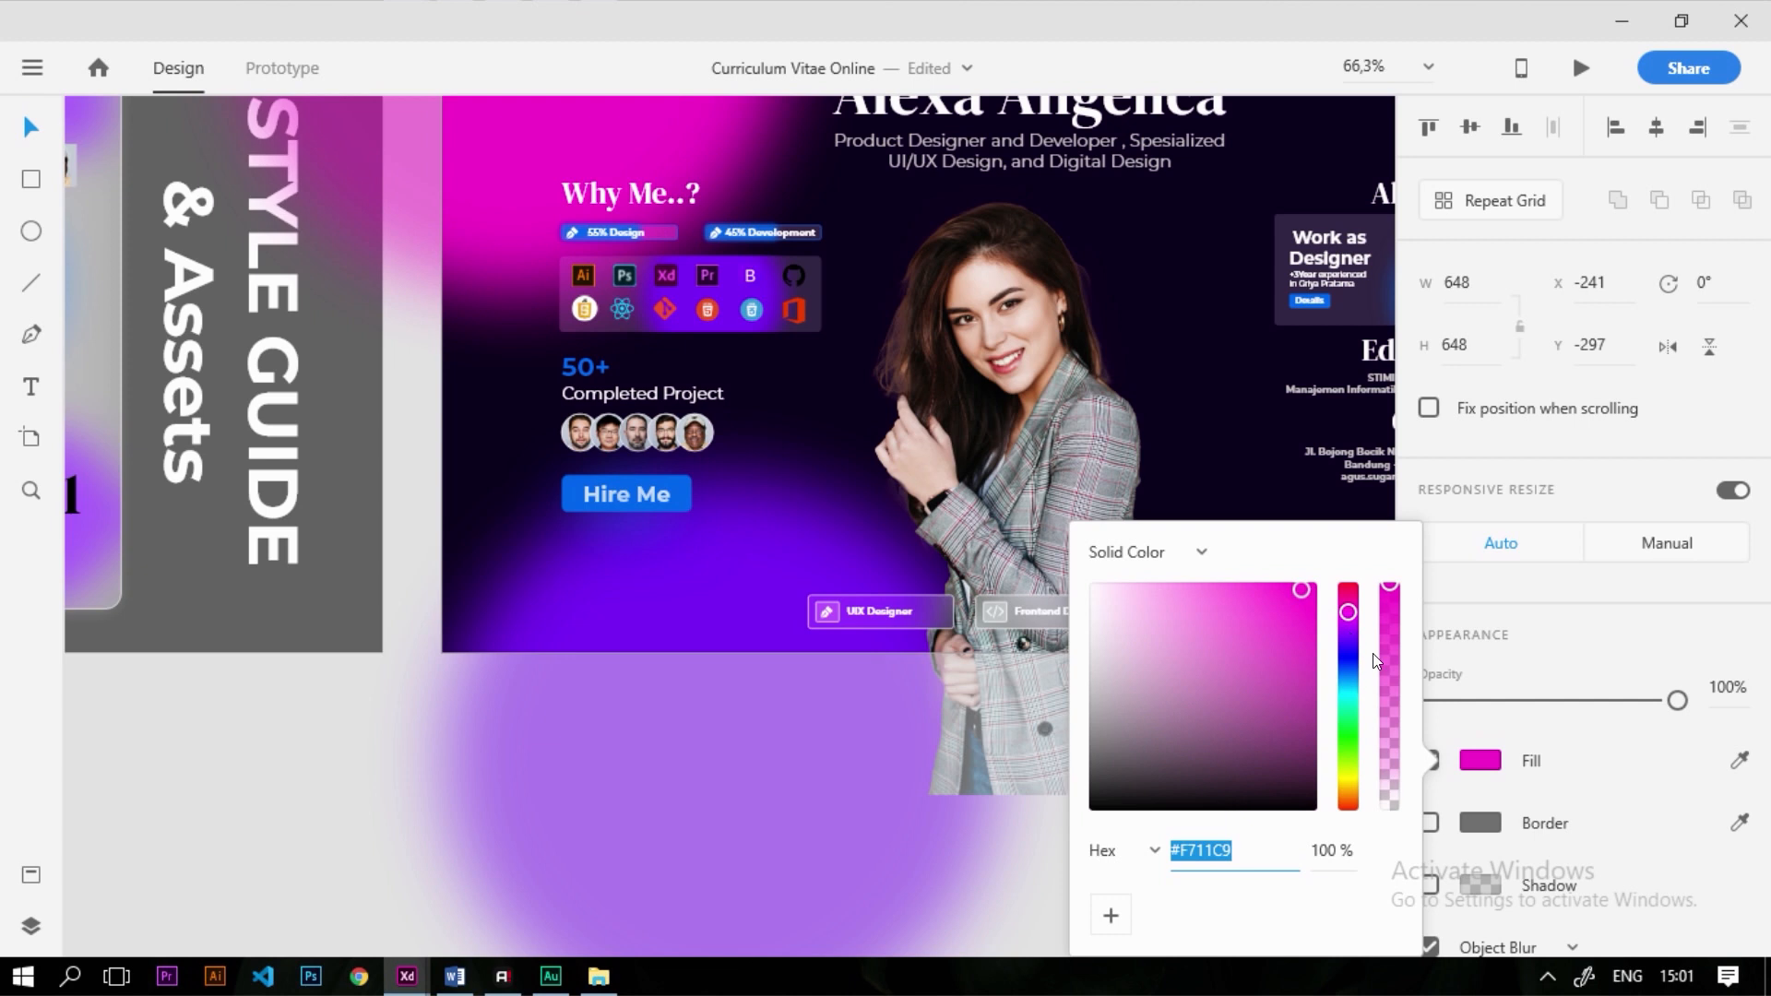
Fill the lower circle pink #F711C9, then shrink it and move it lower
left_click(548, 696)
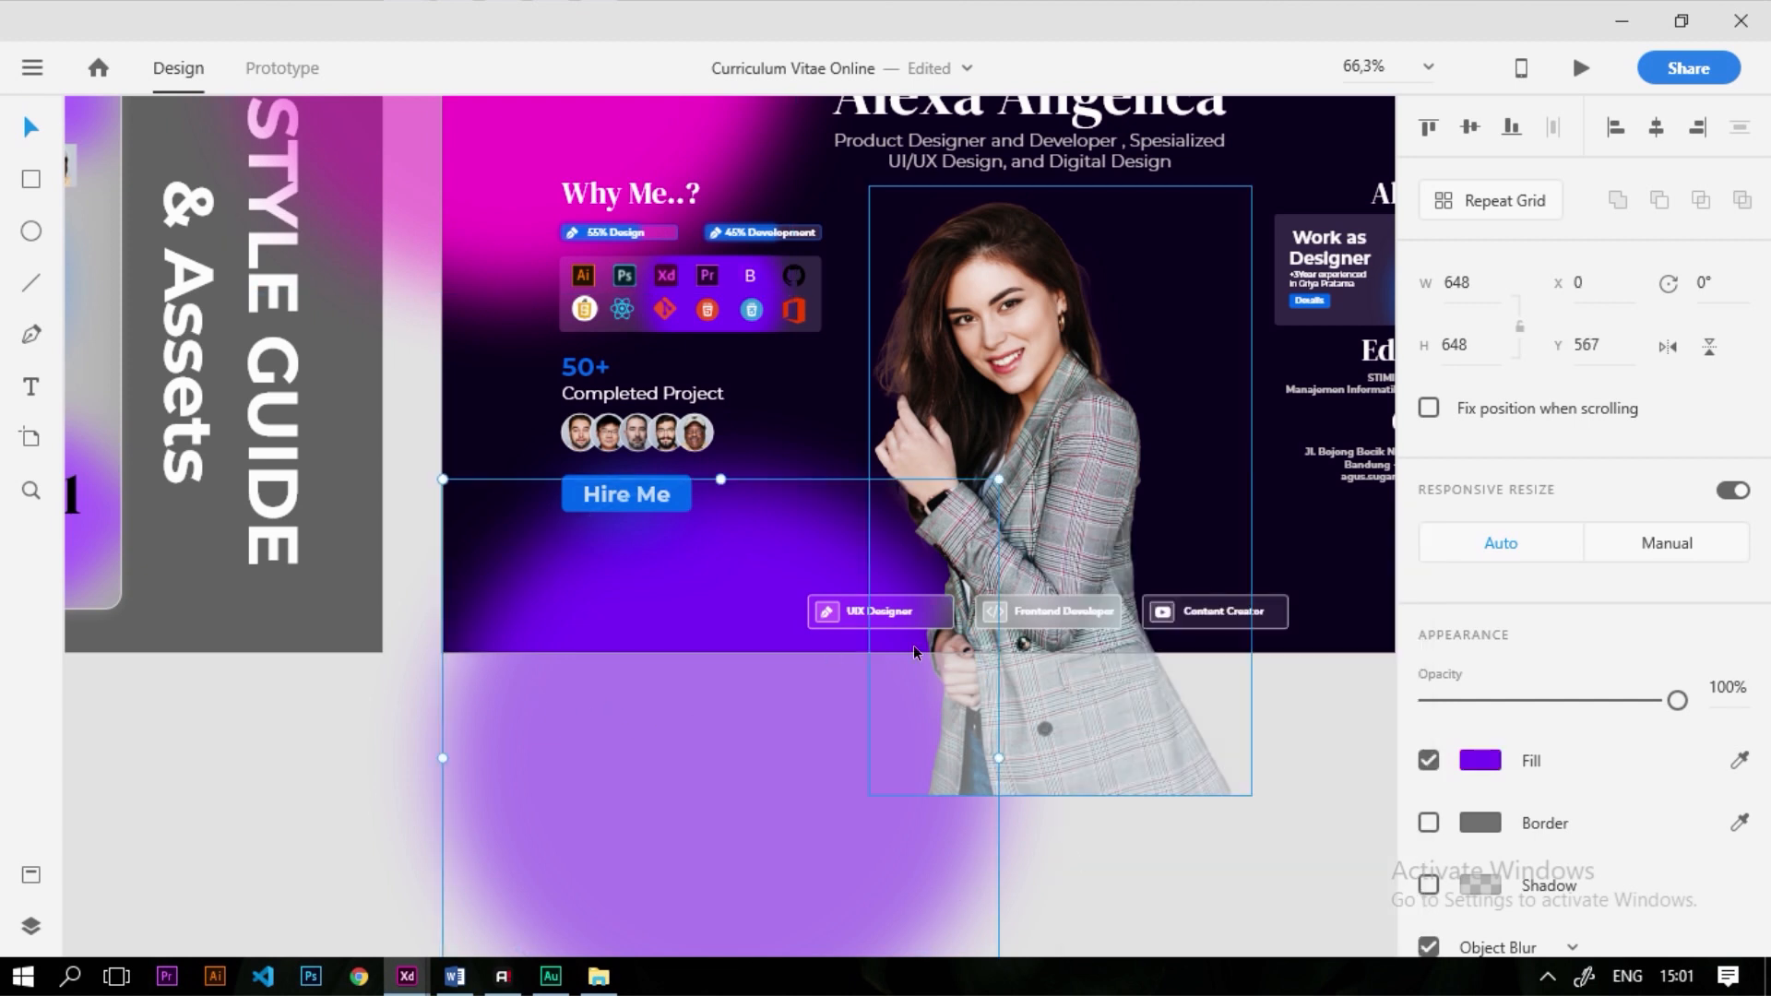
left_click(1495, 762)
type("#F711C9")
key("Return")
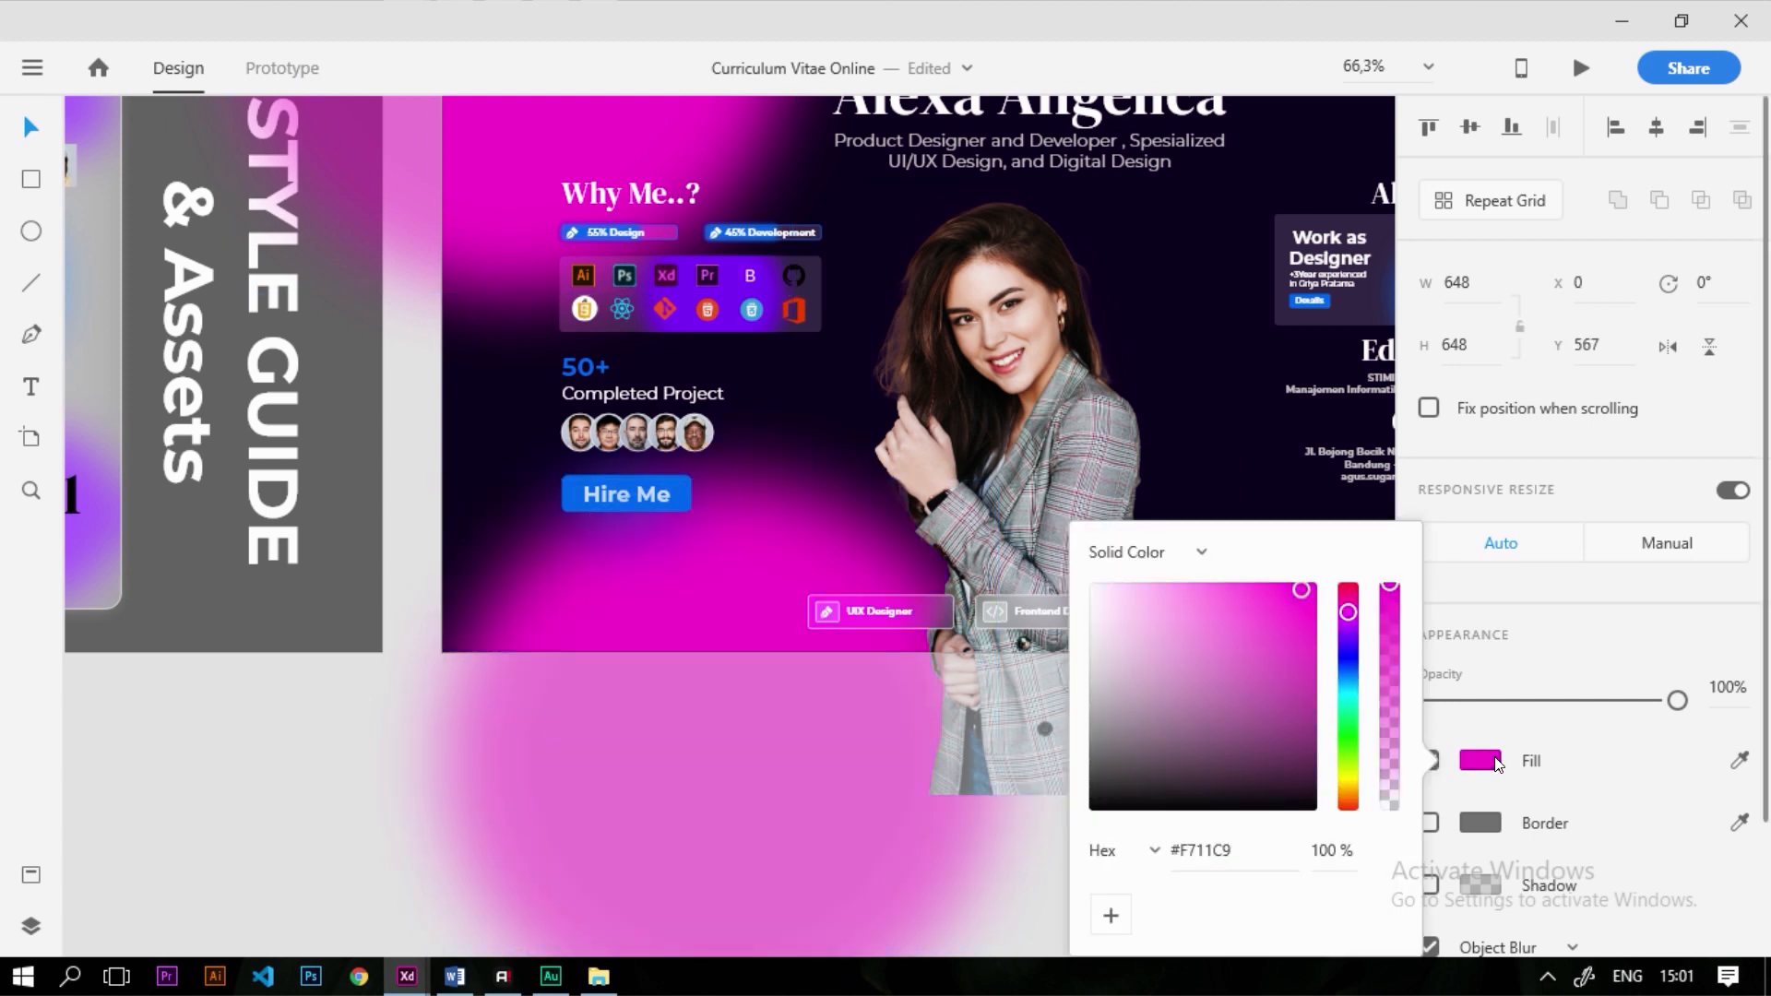
left_click(632, 567)
scroll(633, 581, "down", 3)
scroll(668, 619, "up", 2)
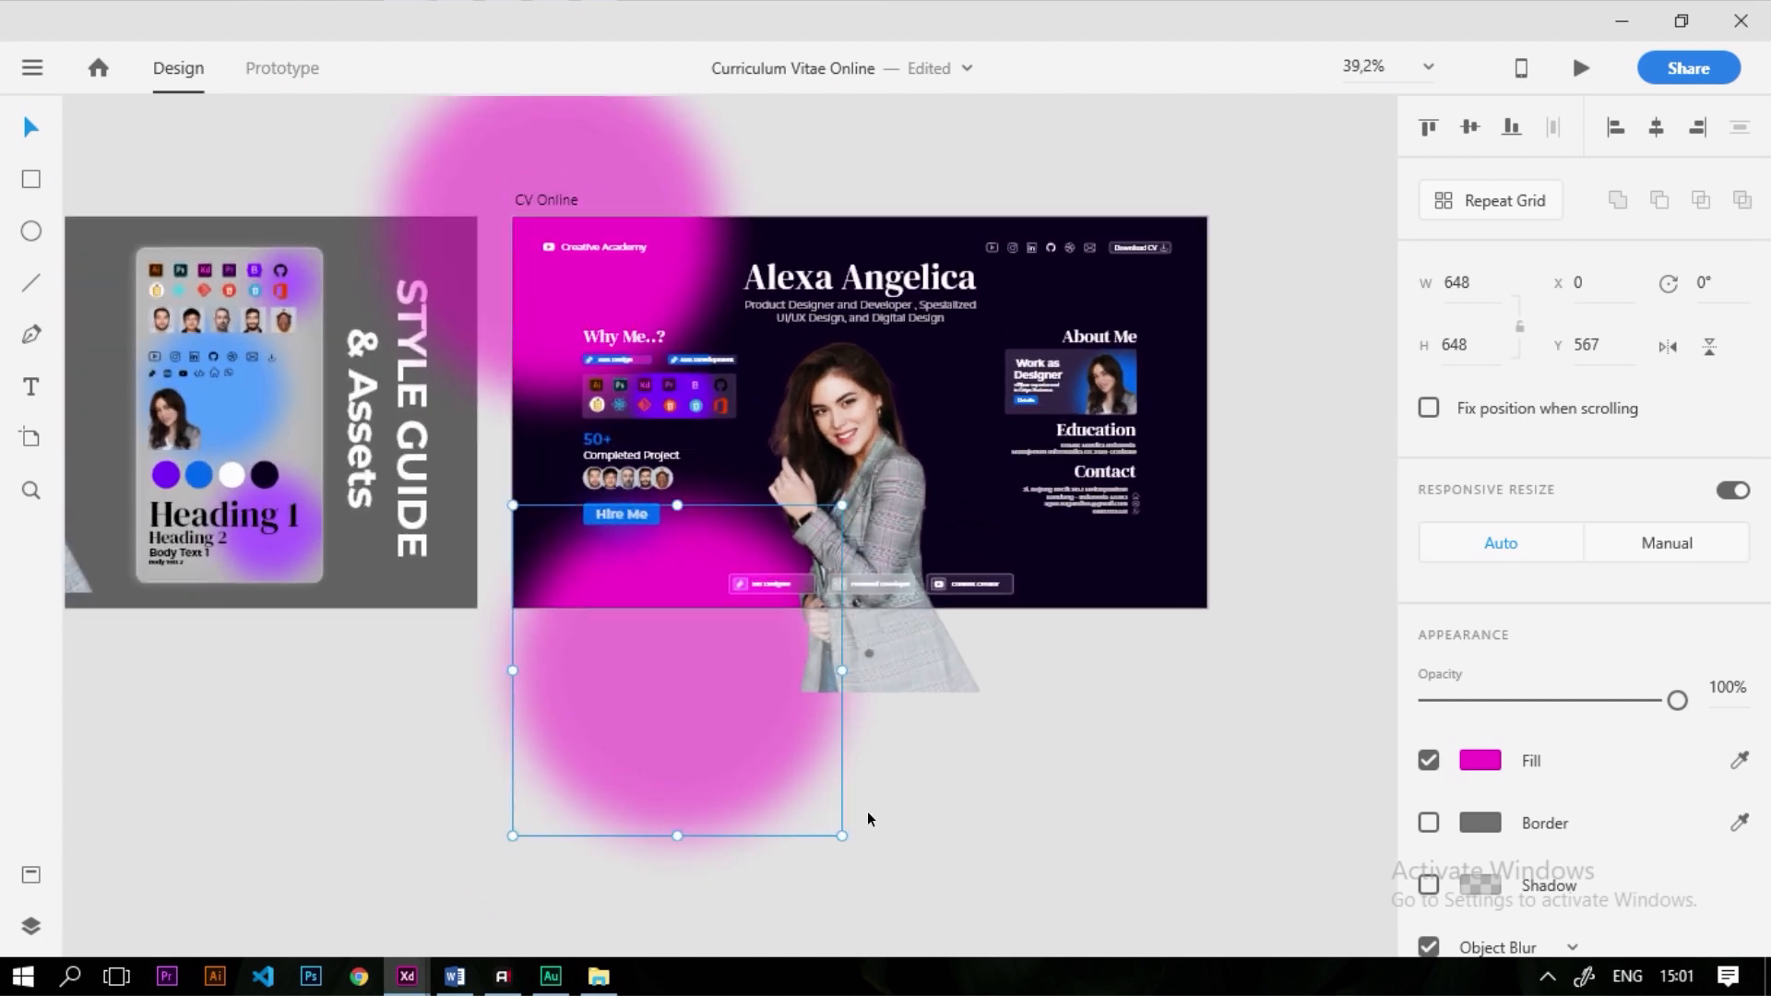
left_click_drag(841, 835, 721, 712)
left_click_drag(609, 613, 669, 643)
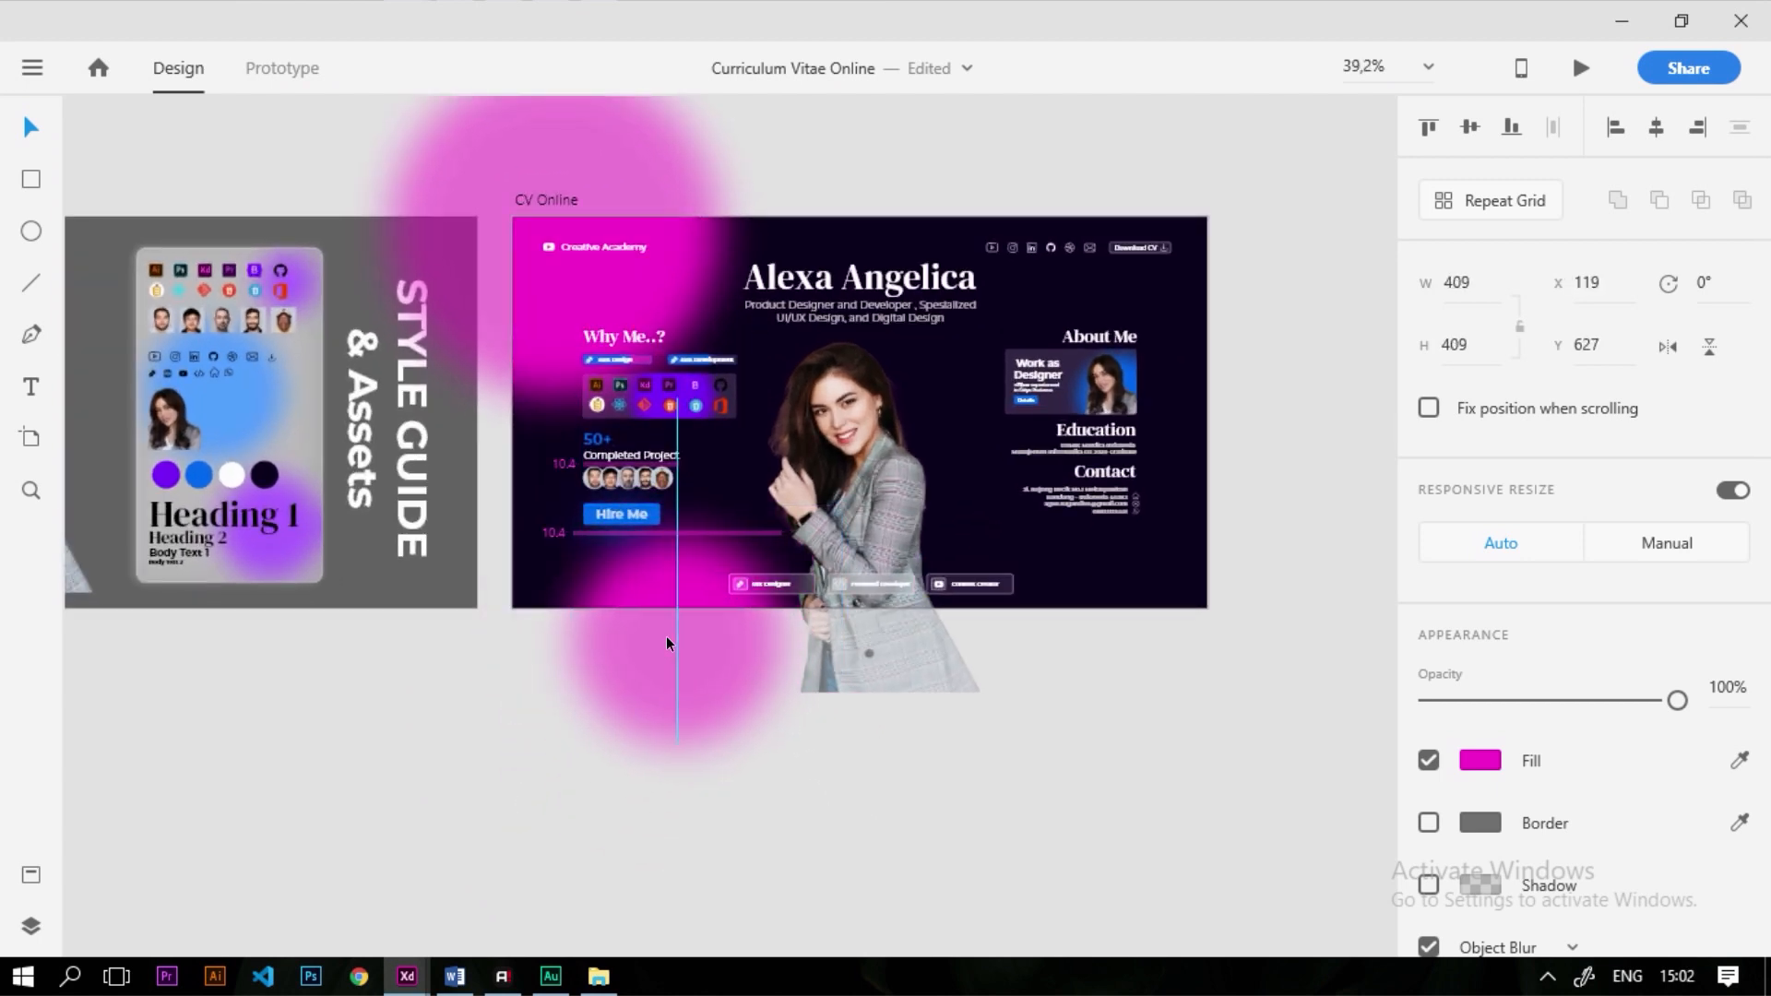
Move the large pink blob to the artboard's top right
left_click(506, 744)
left_click(653, 306)
left_click_drag(653, 306, 1225, 286)
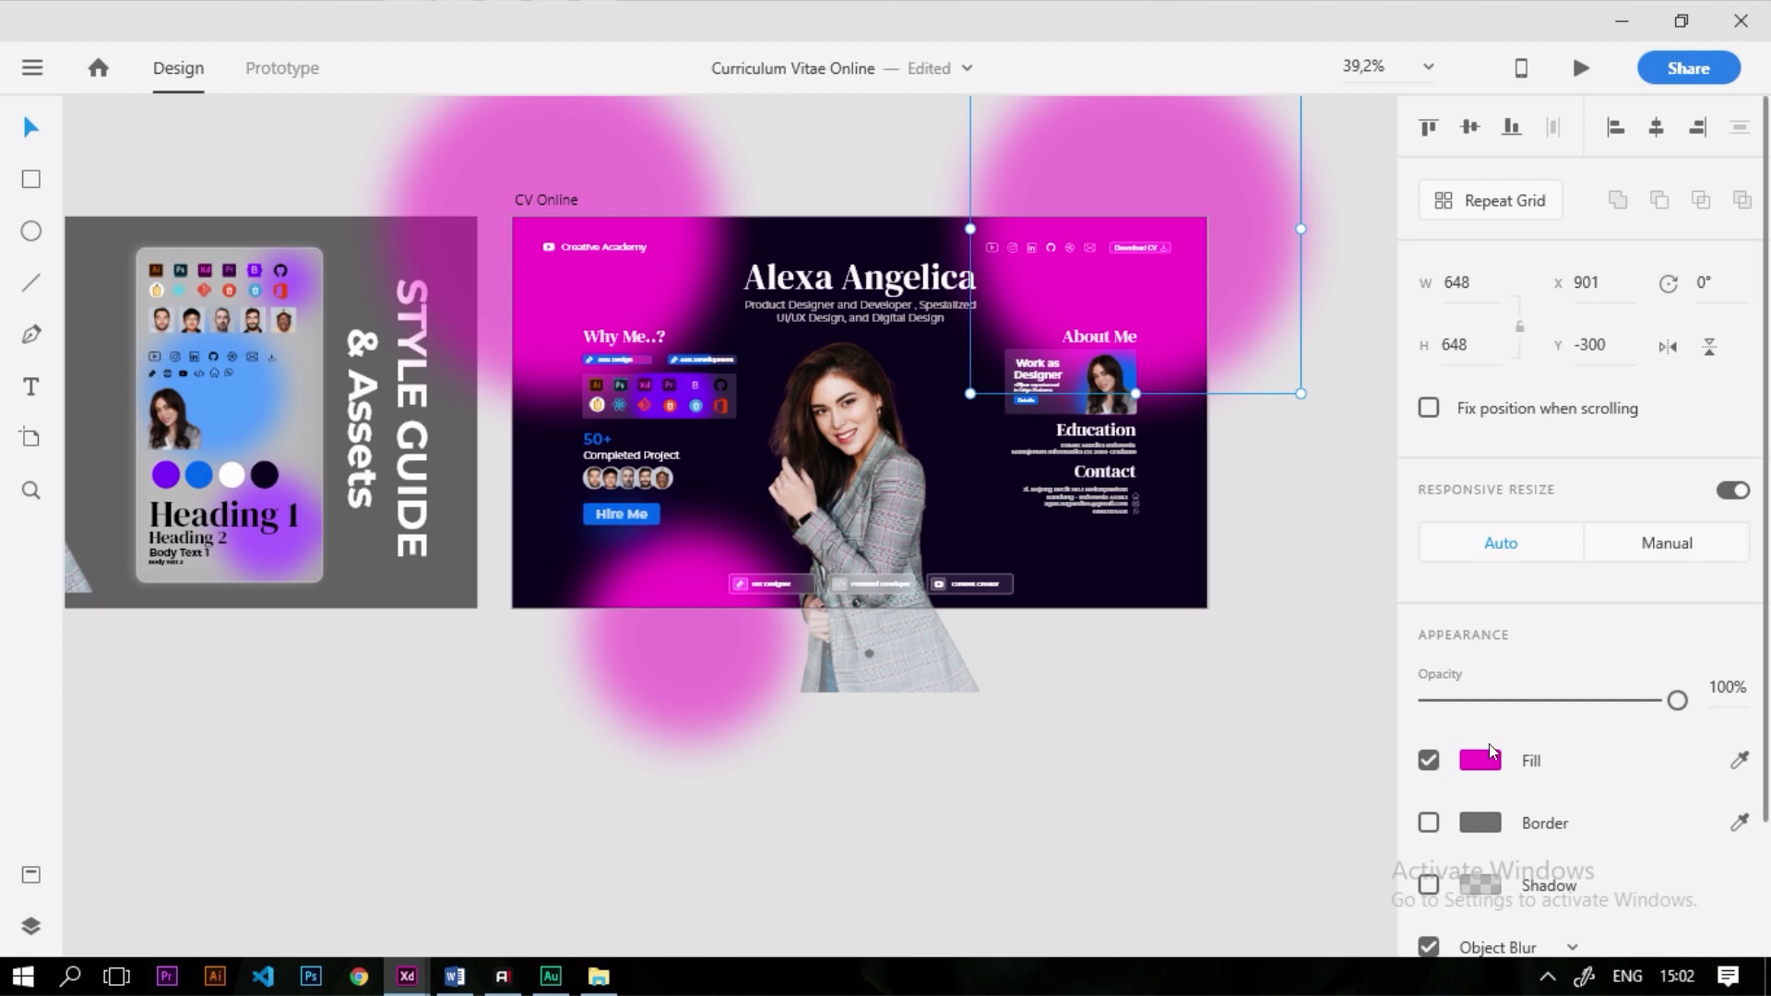
scroll(1740, 757, "down", 1)
Fill the large blob with the style guide purple #7711F7
left_click(1738, 756)
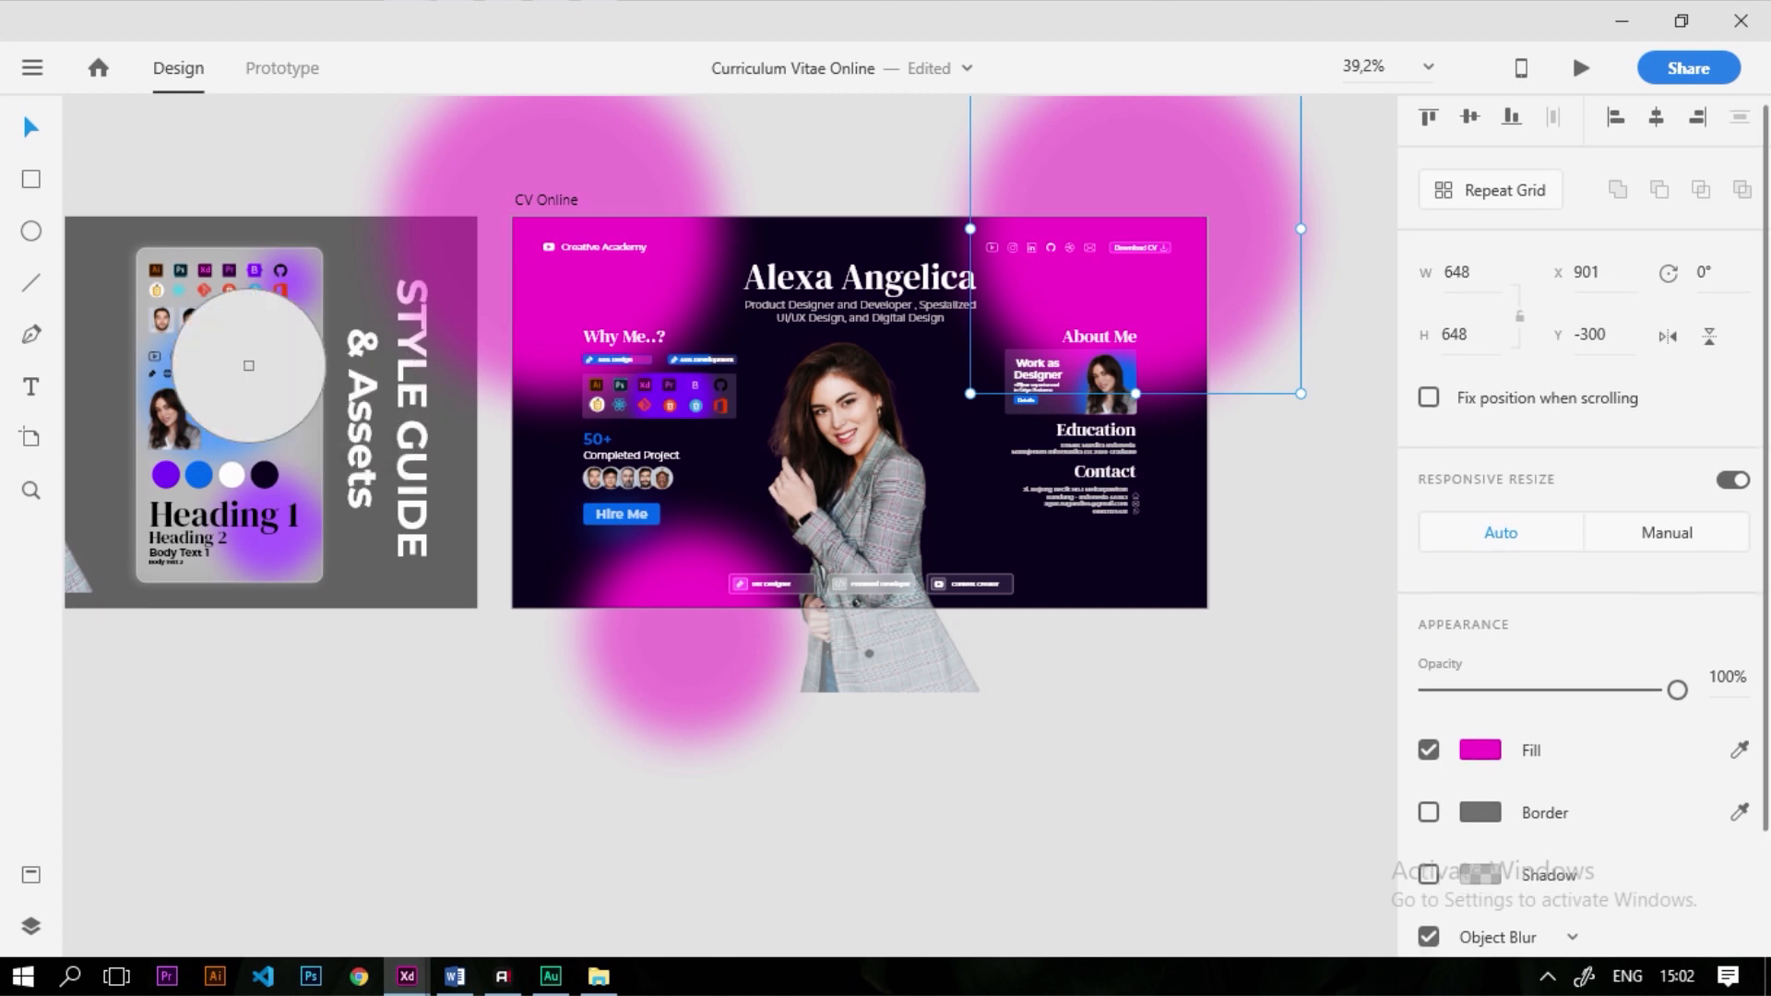
left_click(168, 477)
left_click(167, 477)
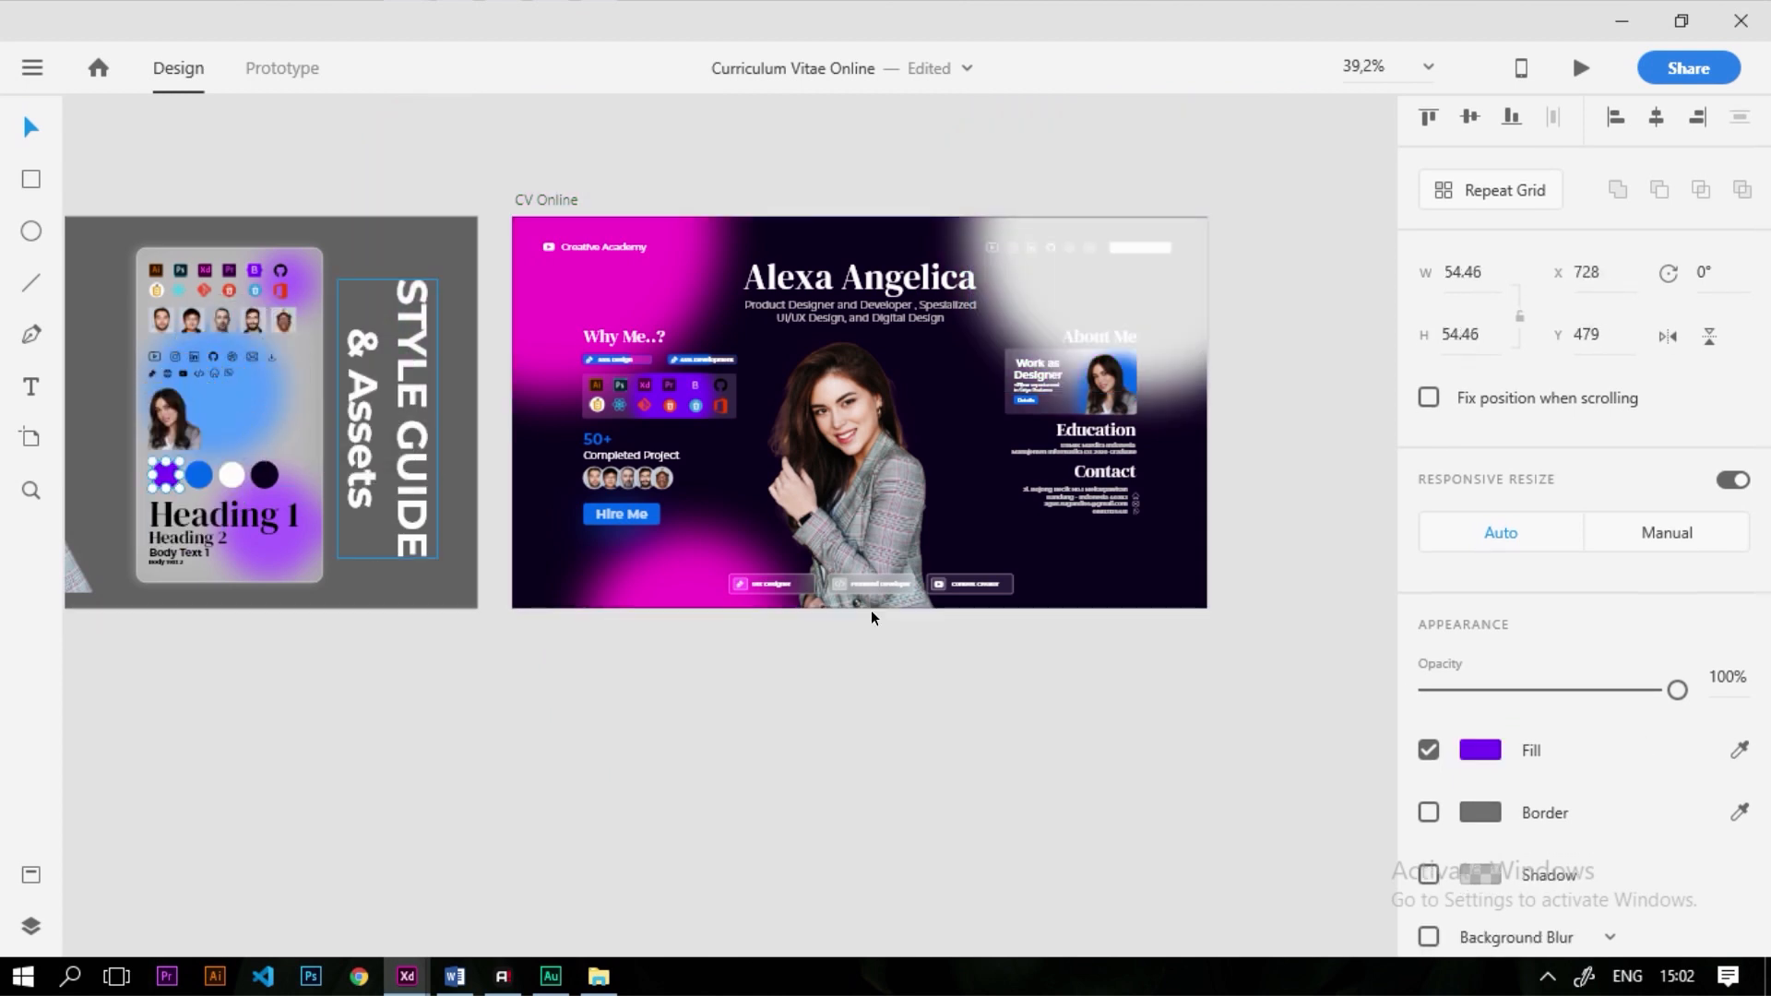
left_click(1480, 750)
key("ctrl+c")
left_click(1103, 389)
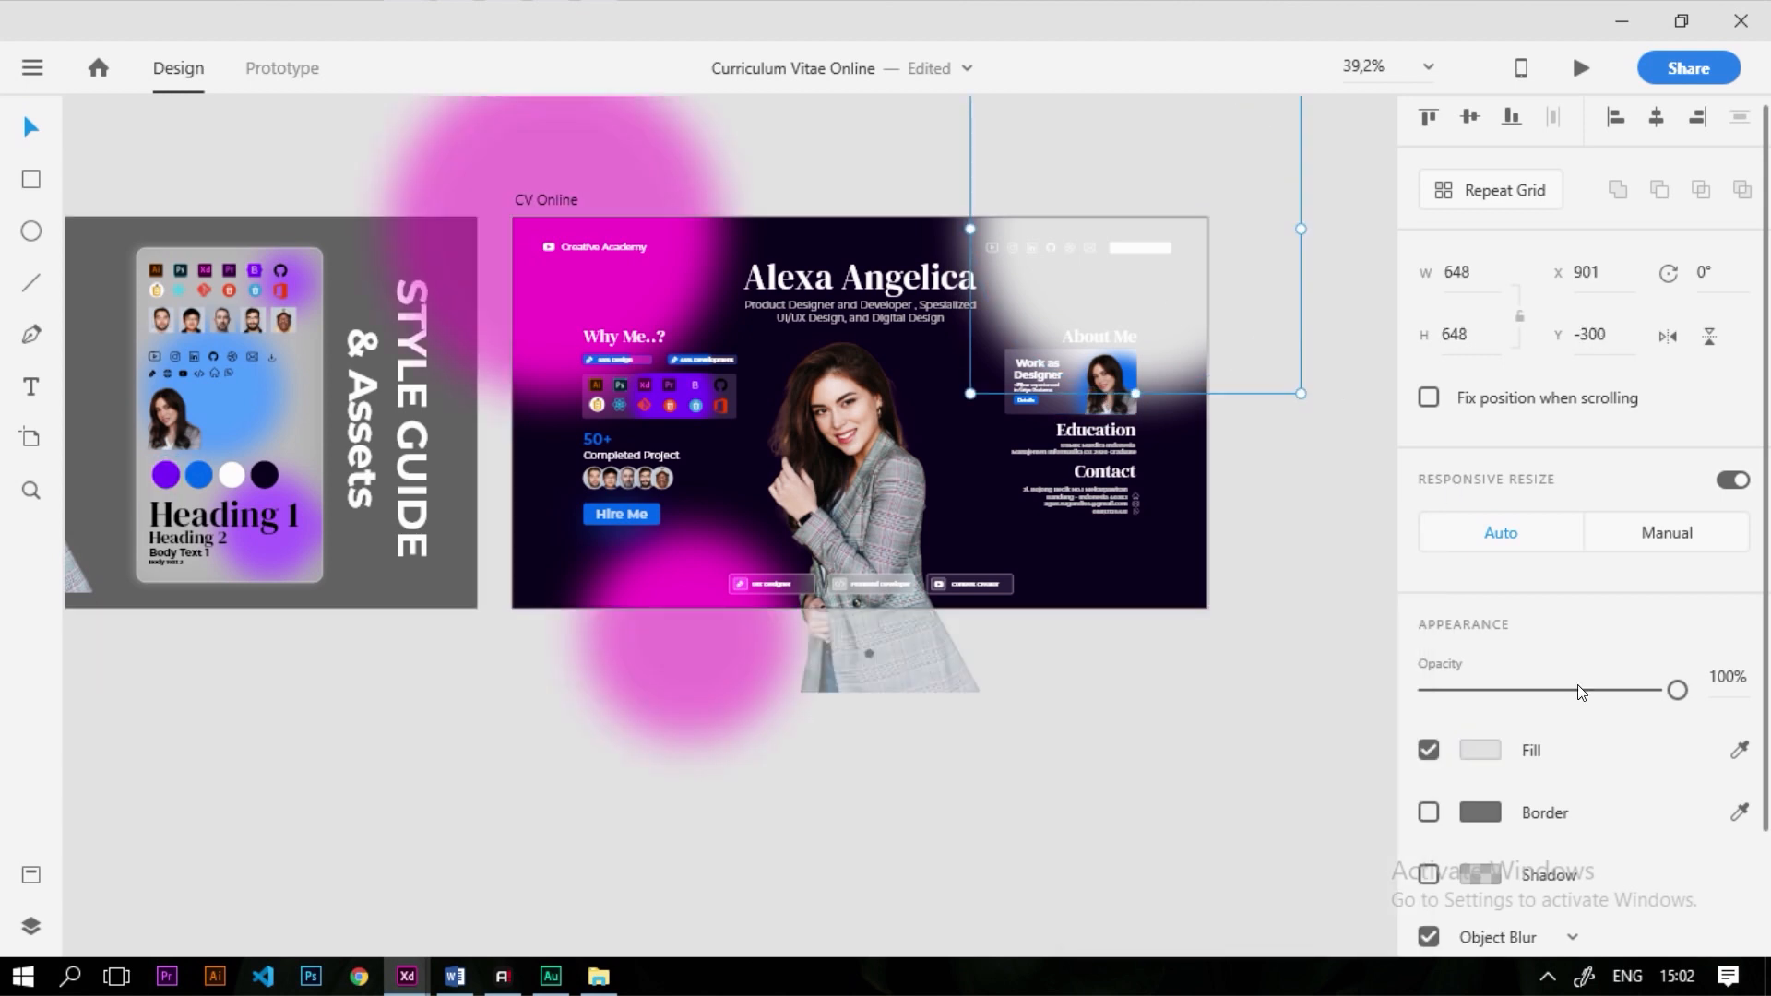
left_click(1492, 758)
key("ctrl+v")
key("Return")
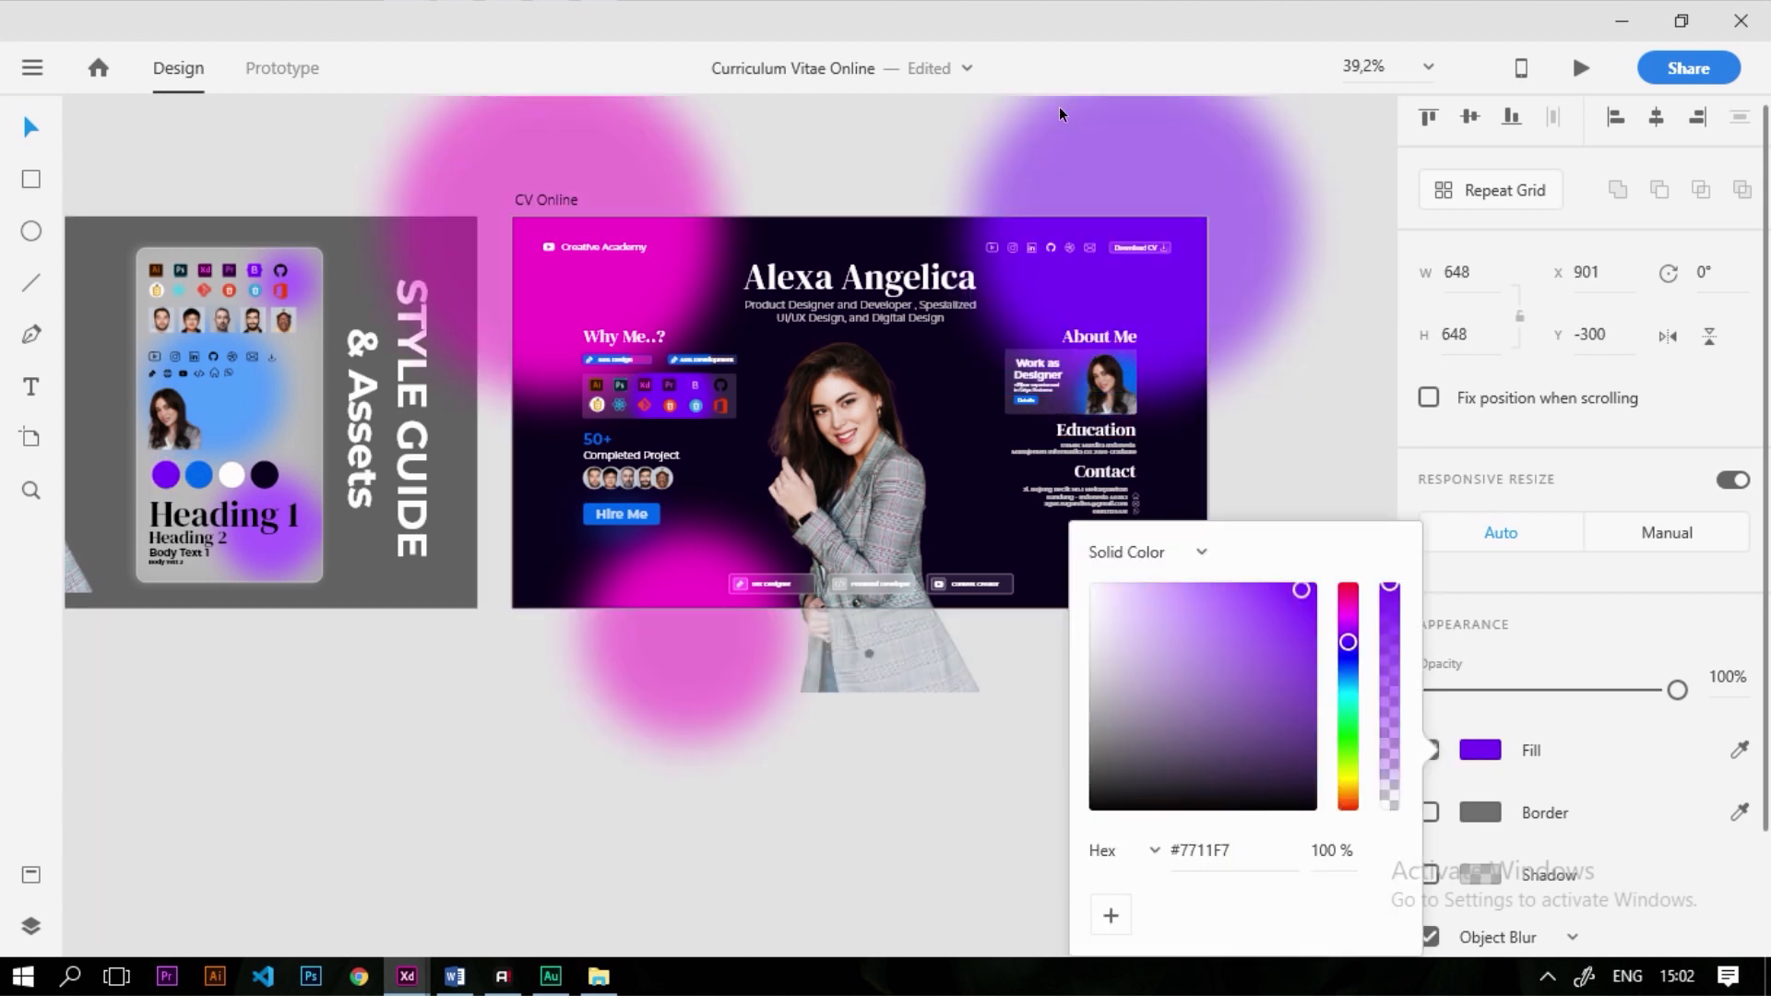
Resize the purple blob to 934 × 934 and place it over the page's lower right
left_click(1283, 421)
left_click_drag(1207, 323, 1198, 321)
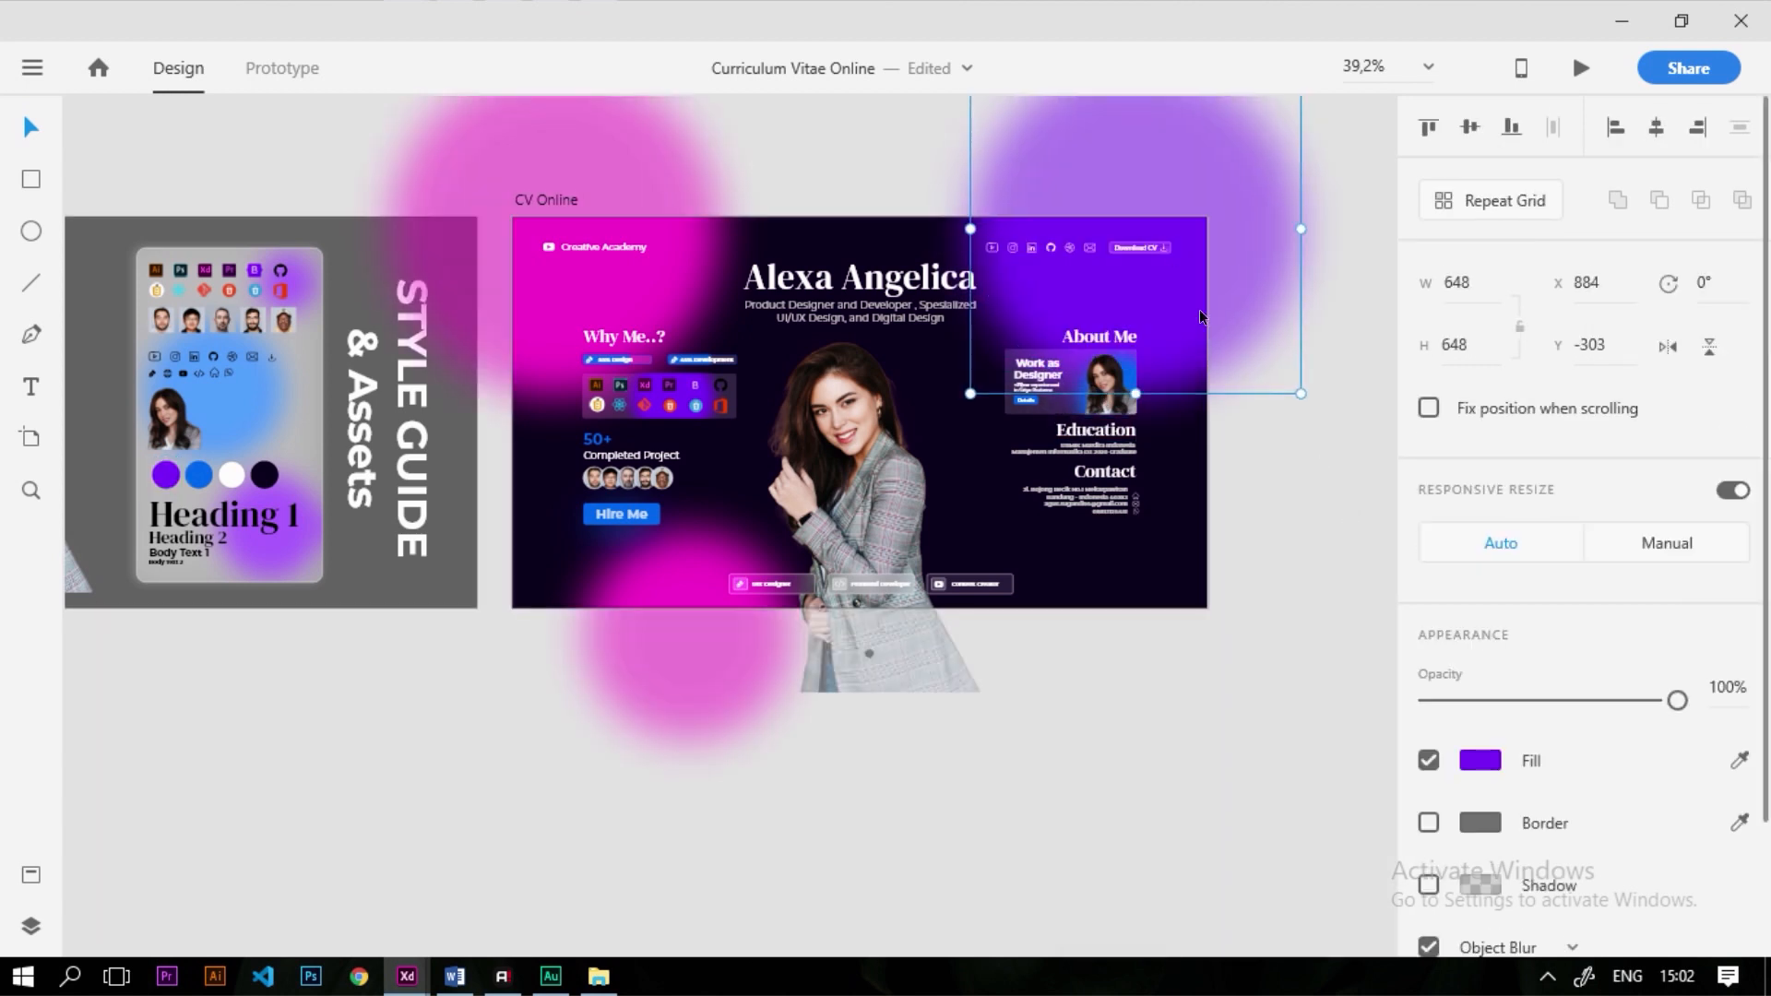
left_click_drag(1297, 391, 1167, 258)
left_click_drag(1086, 161, 1134, 617)
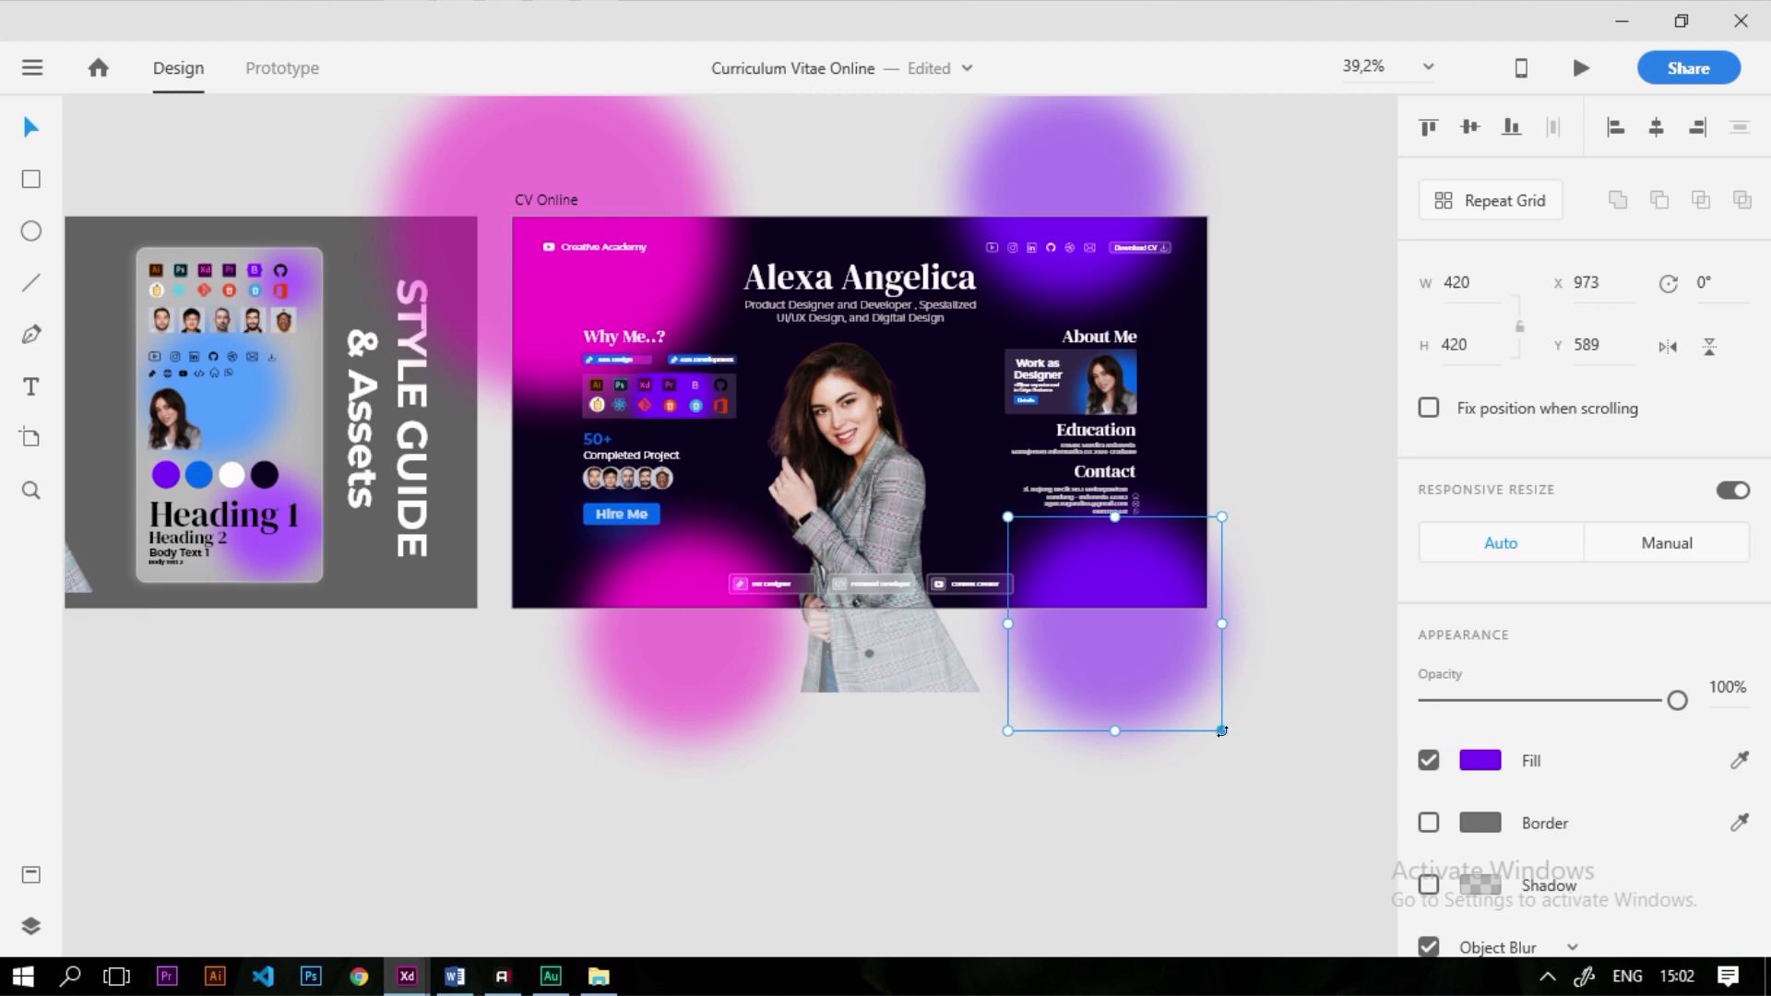
left_click_drag(1220, 729, 1484, 990)
left_click_drag(1200, 752, 1040, 603)
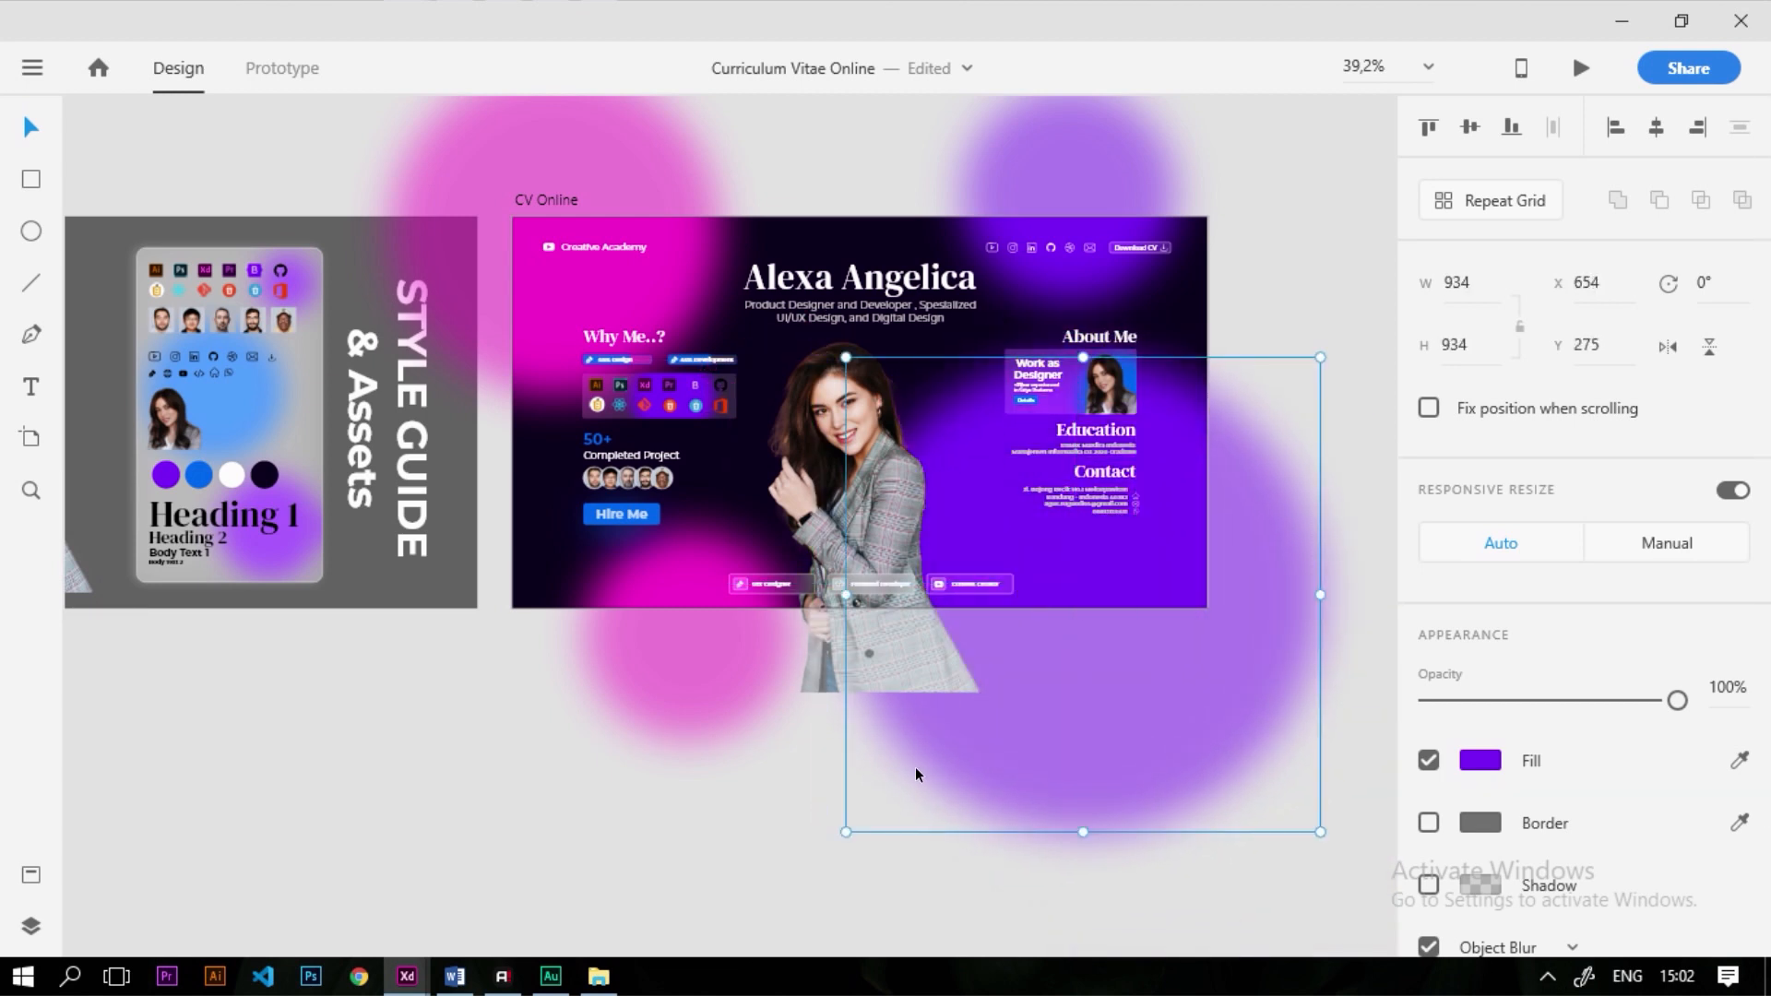
left_click(735, 810)
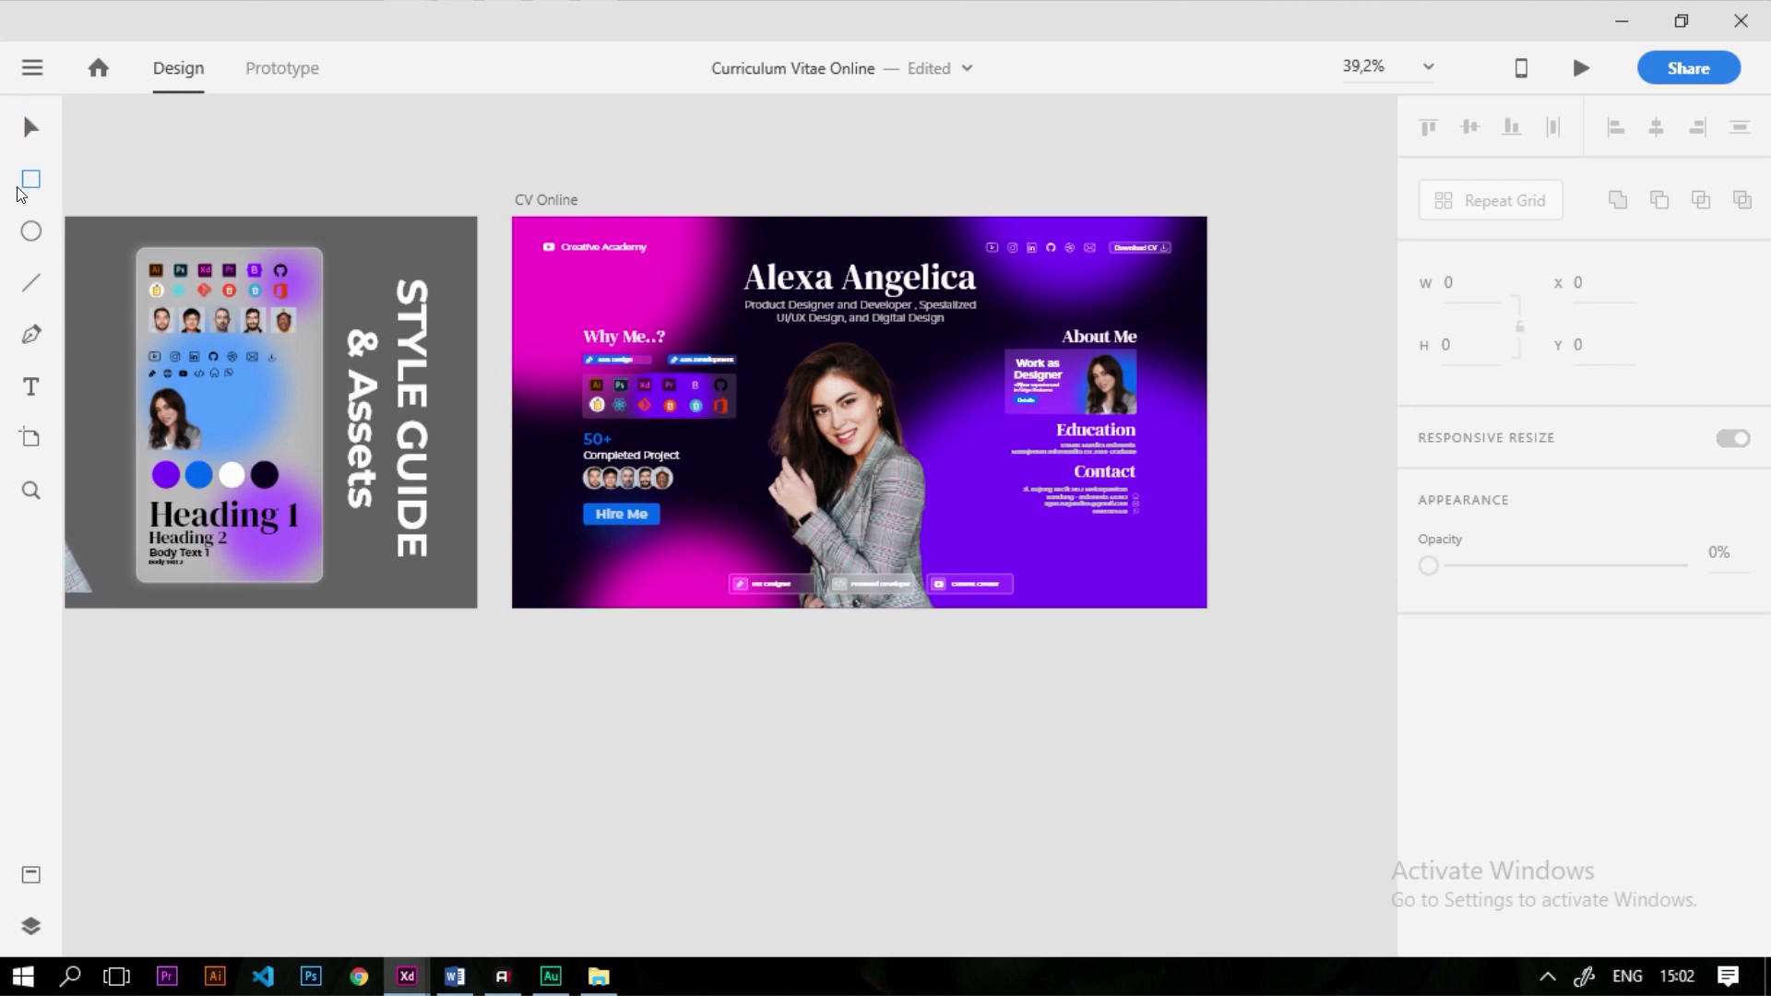
Draw a rectangle covering the full width of the CV Online page
scroll(565, 341, "up", 2, "ctrl")
left_click(567, 291)
left_click_drag(566, 291, 1312, 688)
scroll(960, 592, "down", 2)
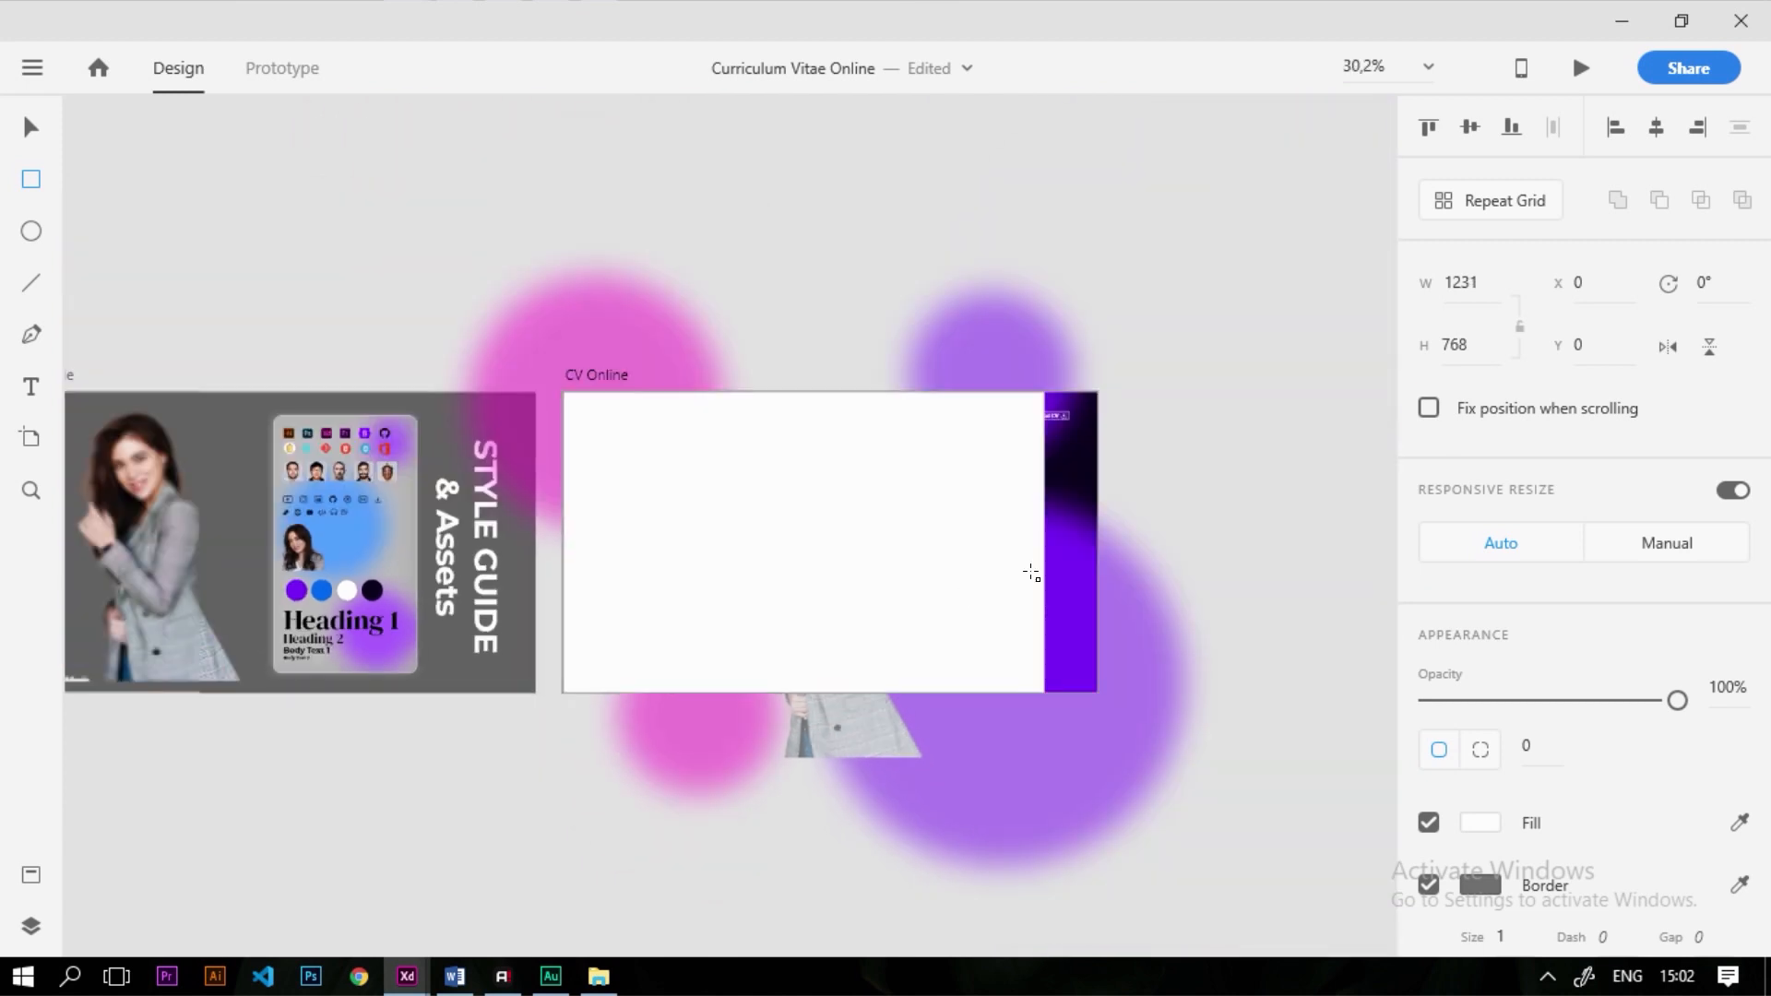
scroll(1023, 575, "up", 2)
left_click_drag(1060, 520, 1148, 551)
scroll(1428, 627, "down", 3)
Remove the rectangle's border, add Background Blur 30, and send it to the back
left_click(1428, 628)
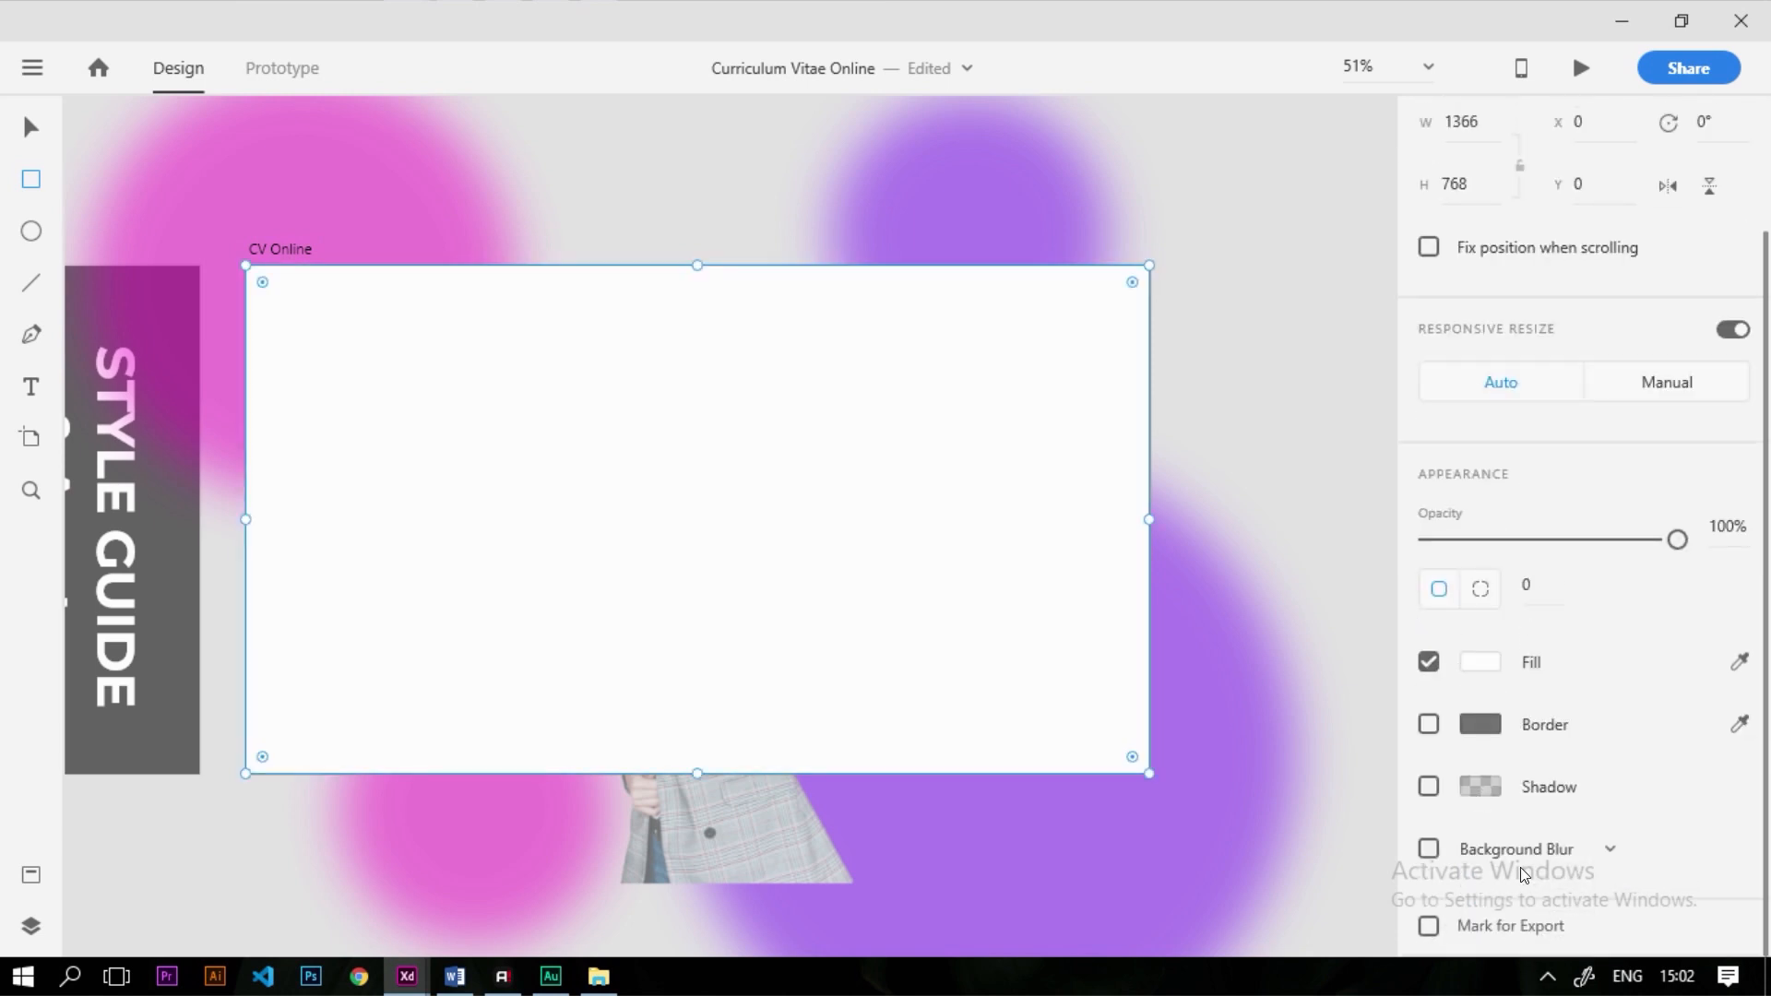
left_click(1429, 848)
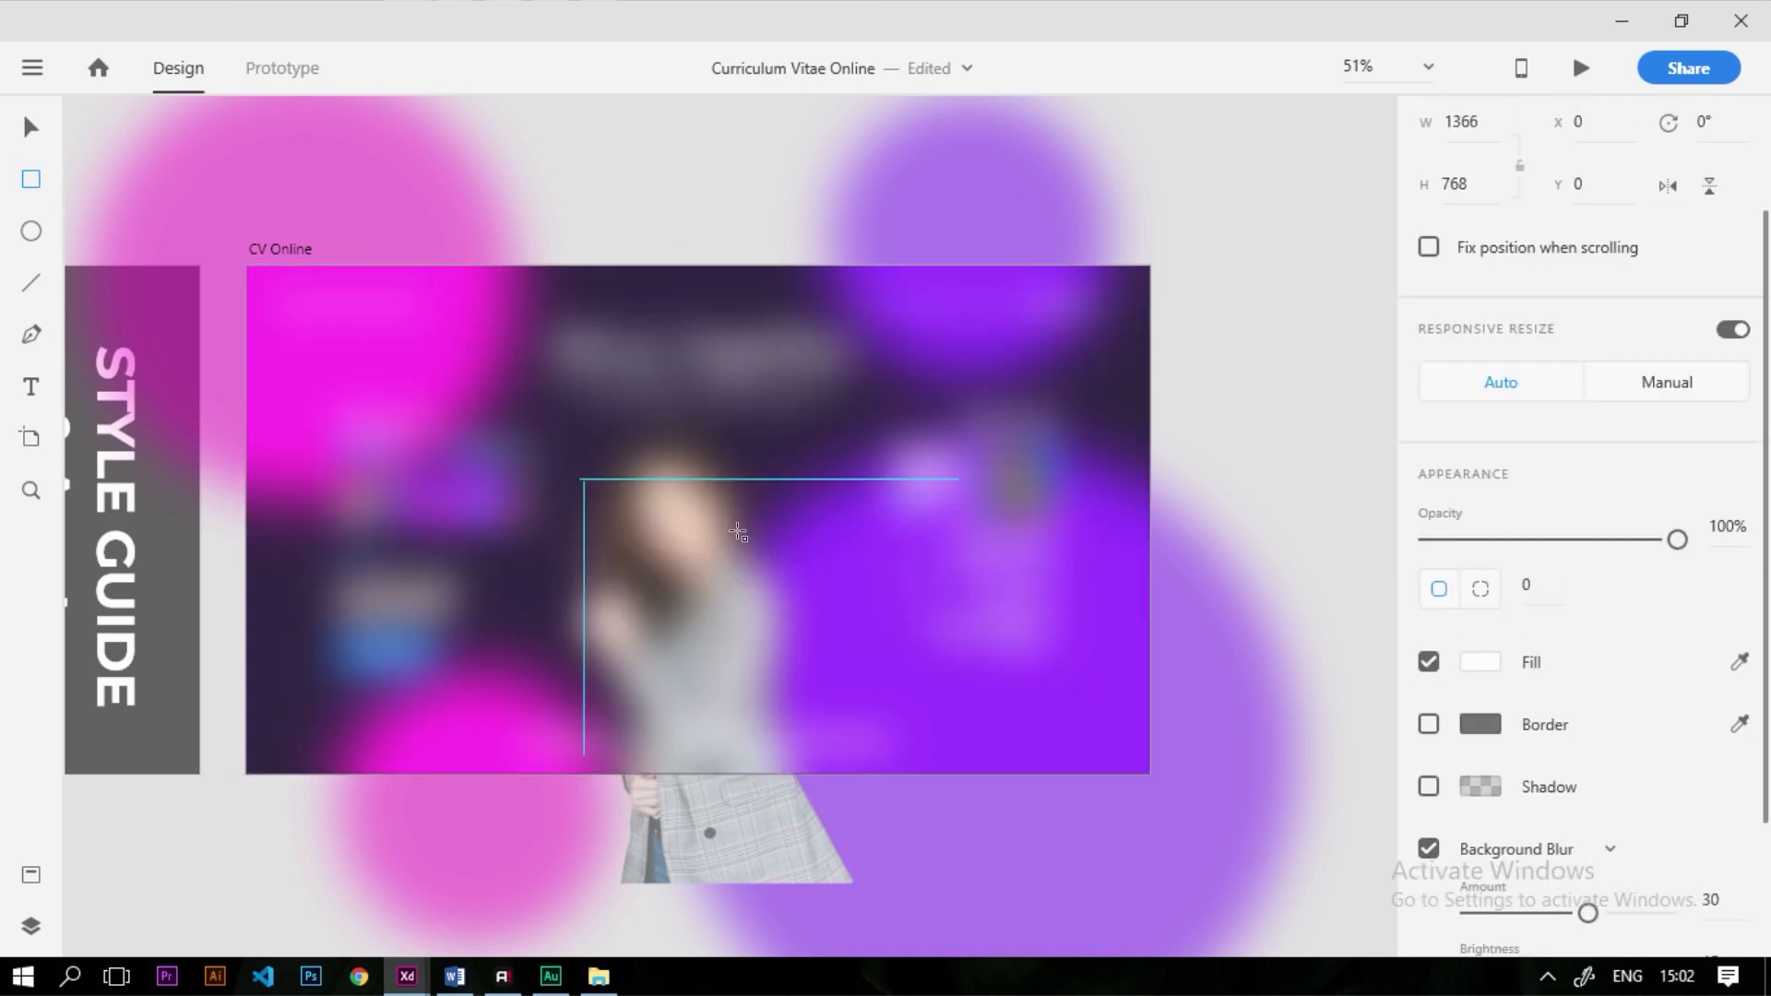
right_click(842, 462)
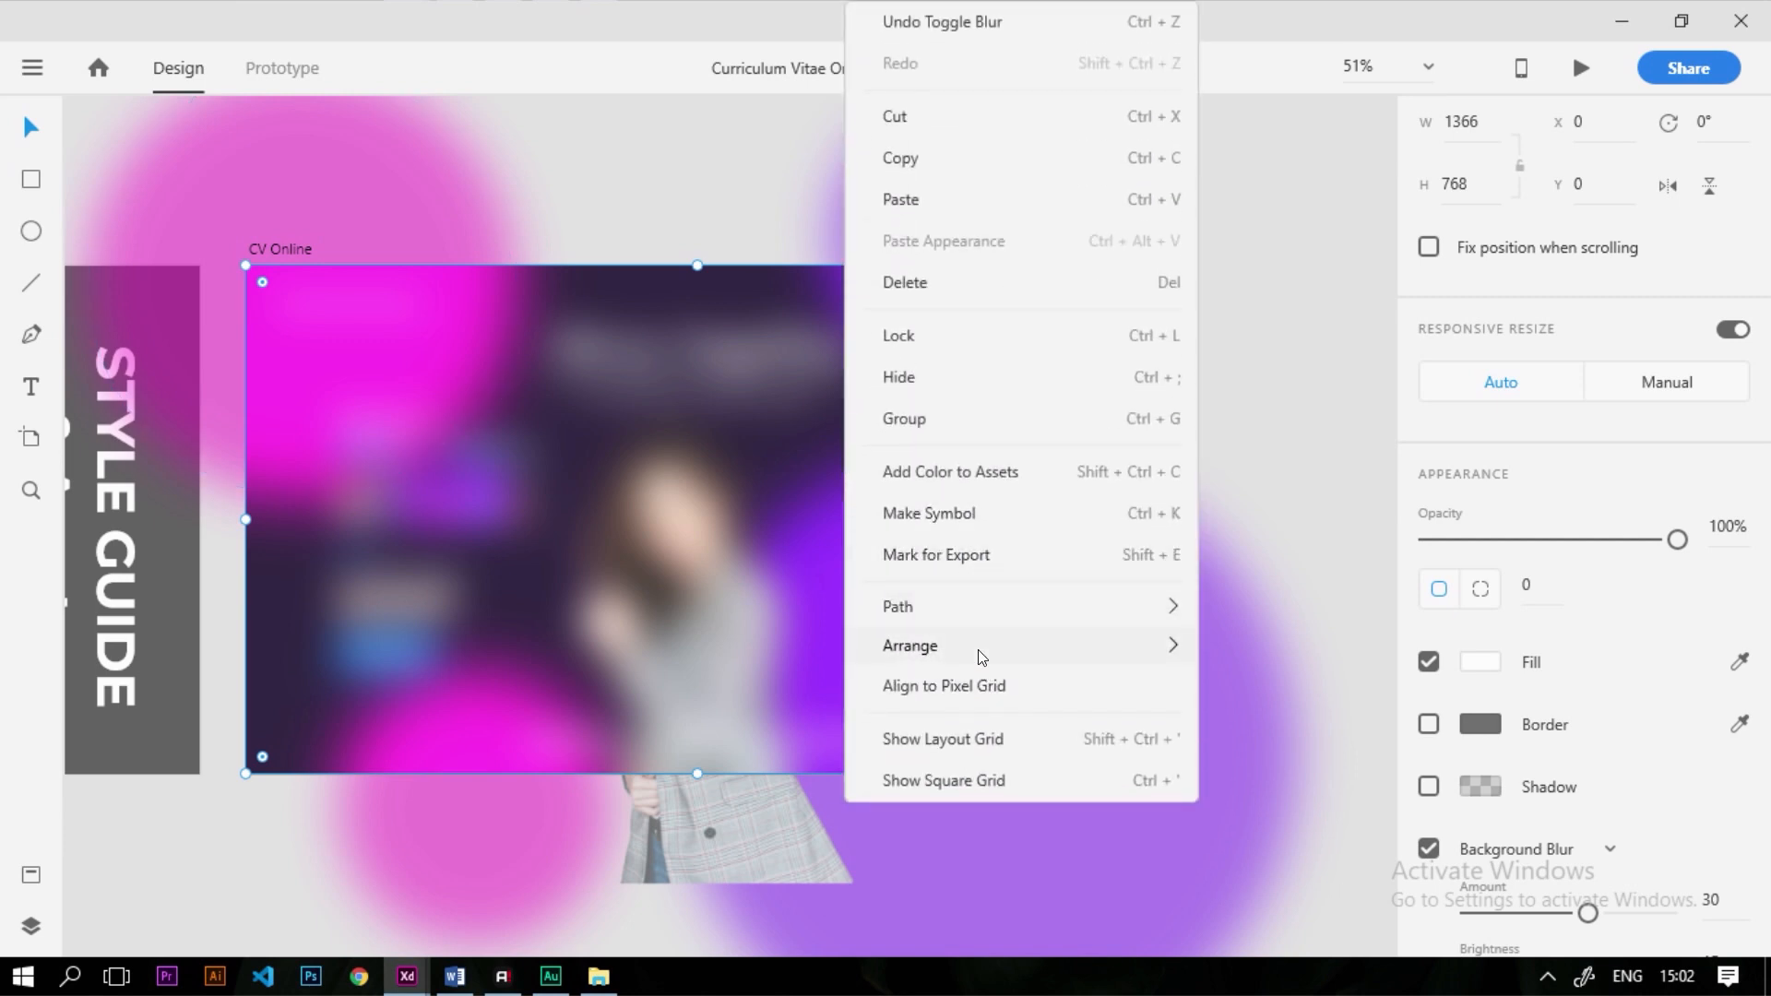
mouse_move(1024, 656)
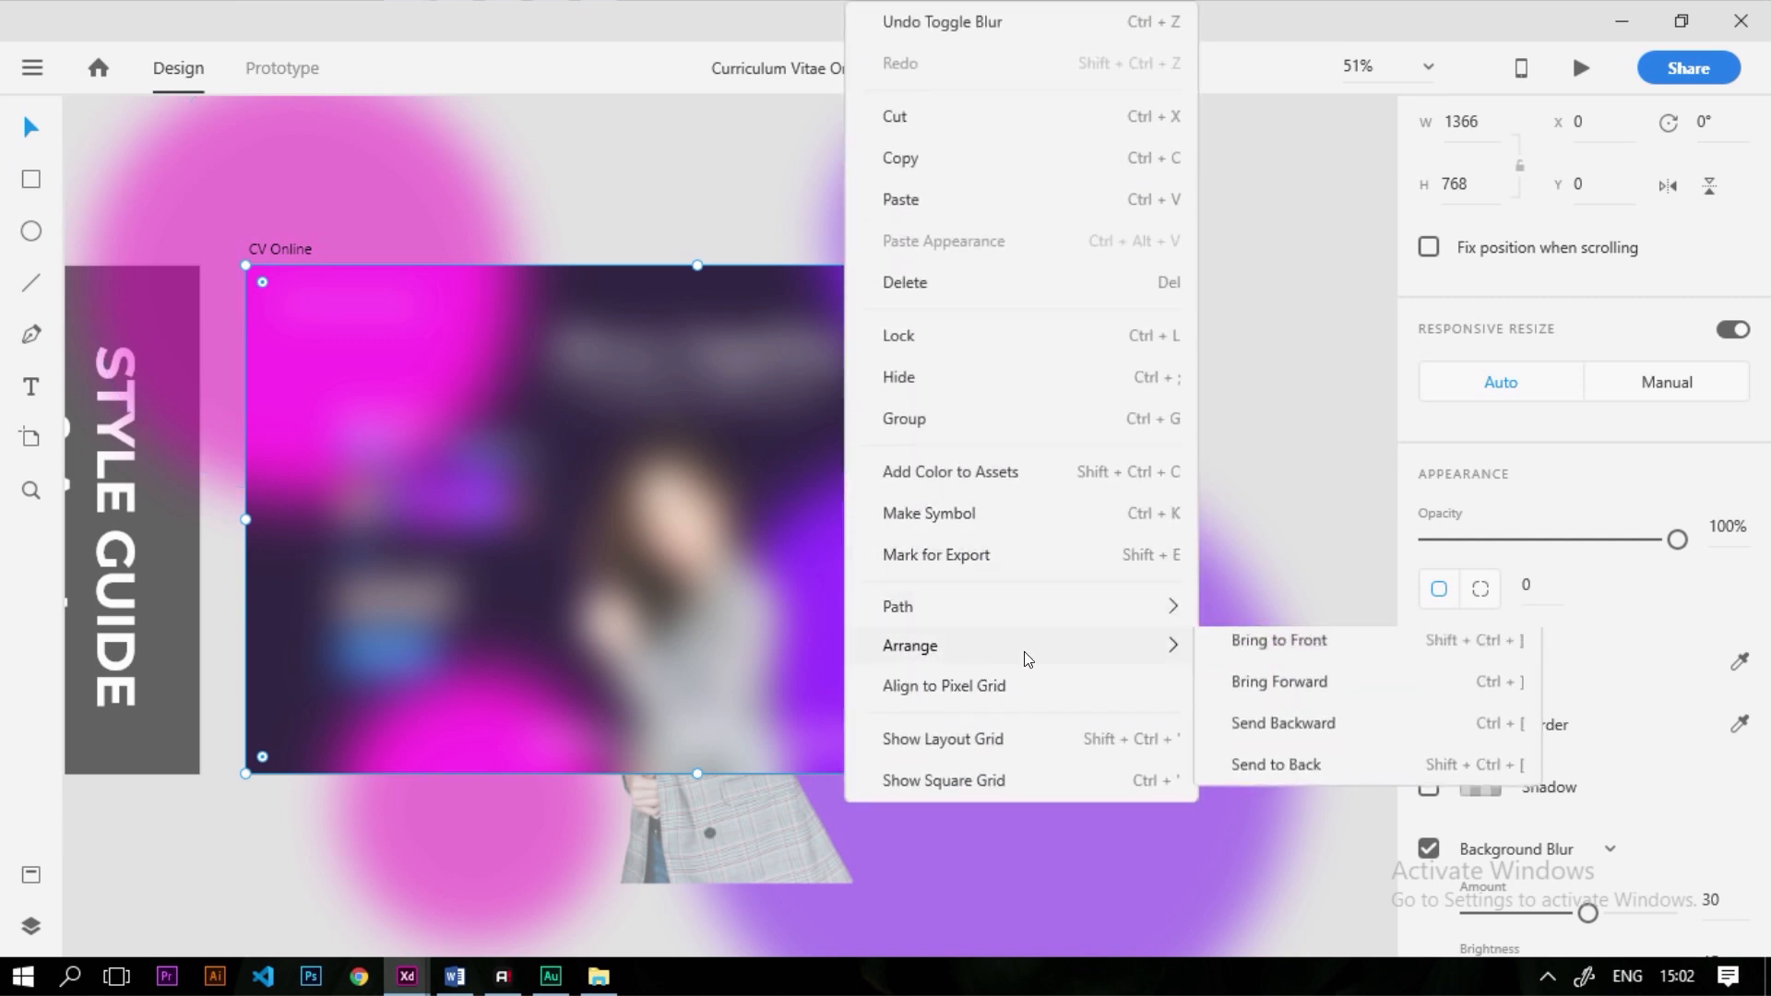
left_click(1337, 781)
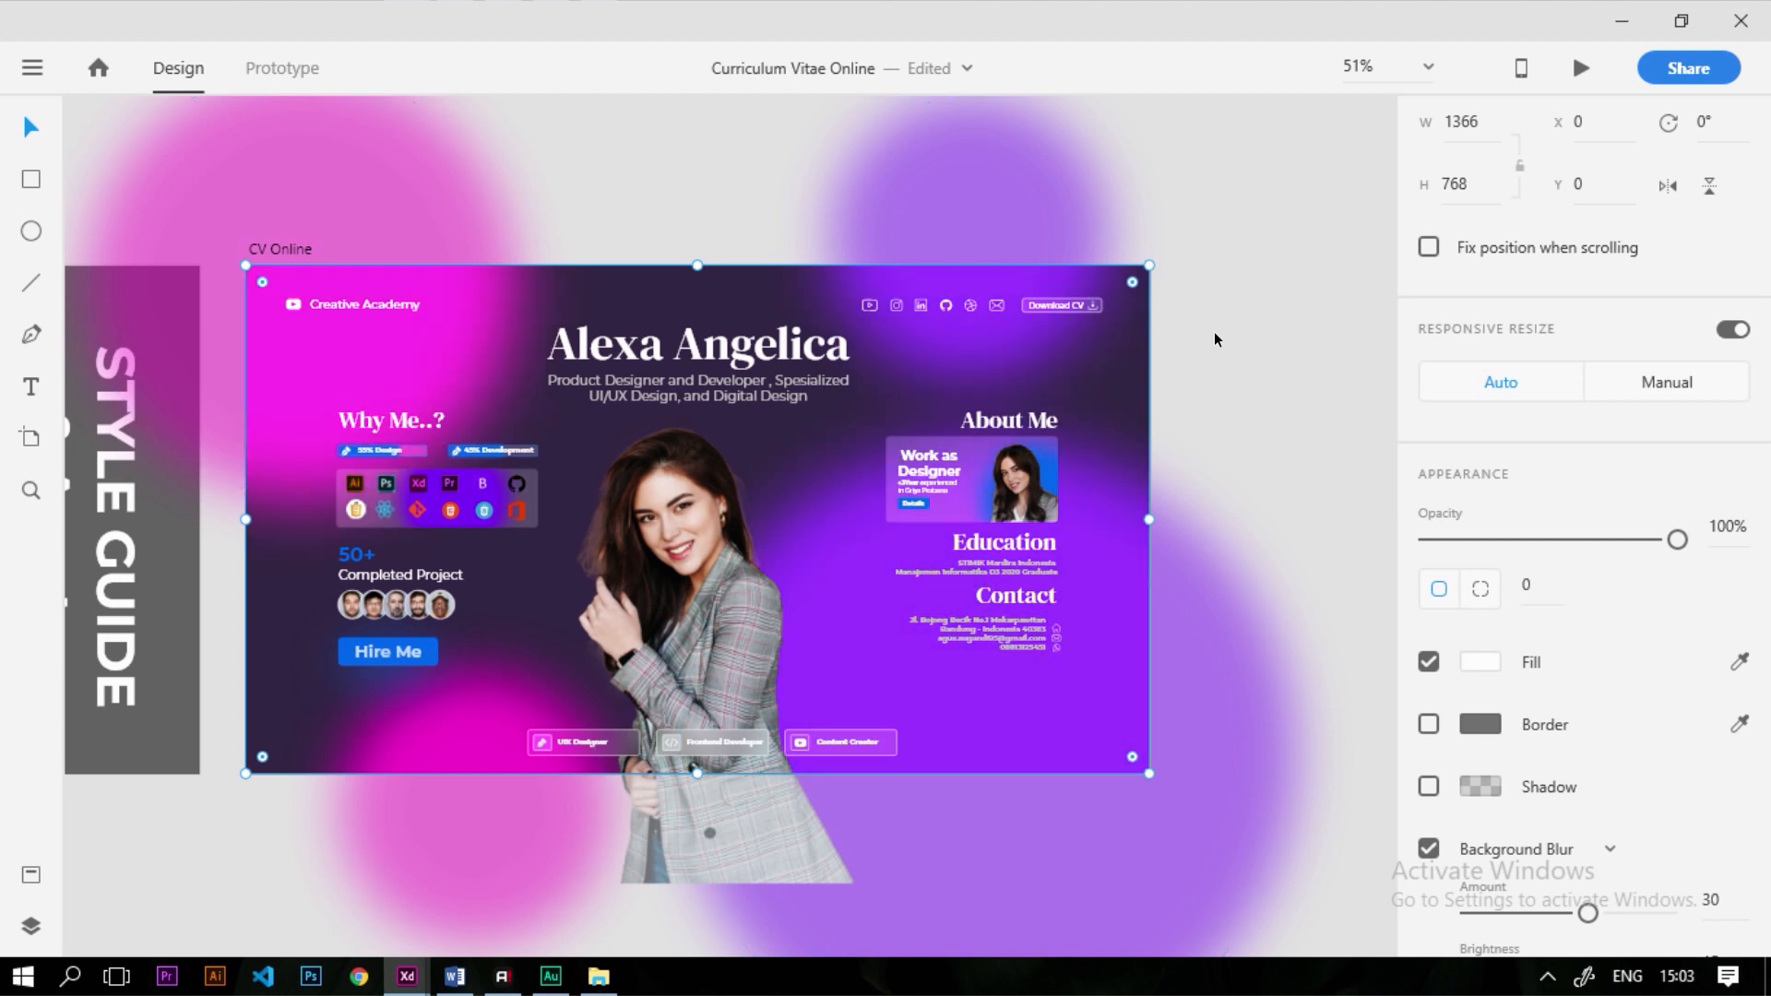
Move the pink glow up toward the lower left, to x 174, y 554
left_click(1319, 379)
scroll(1172, 404, "down", 3)
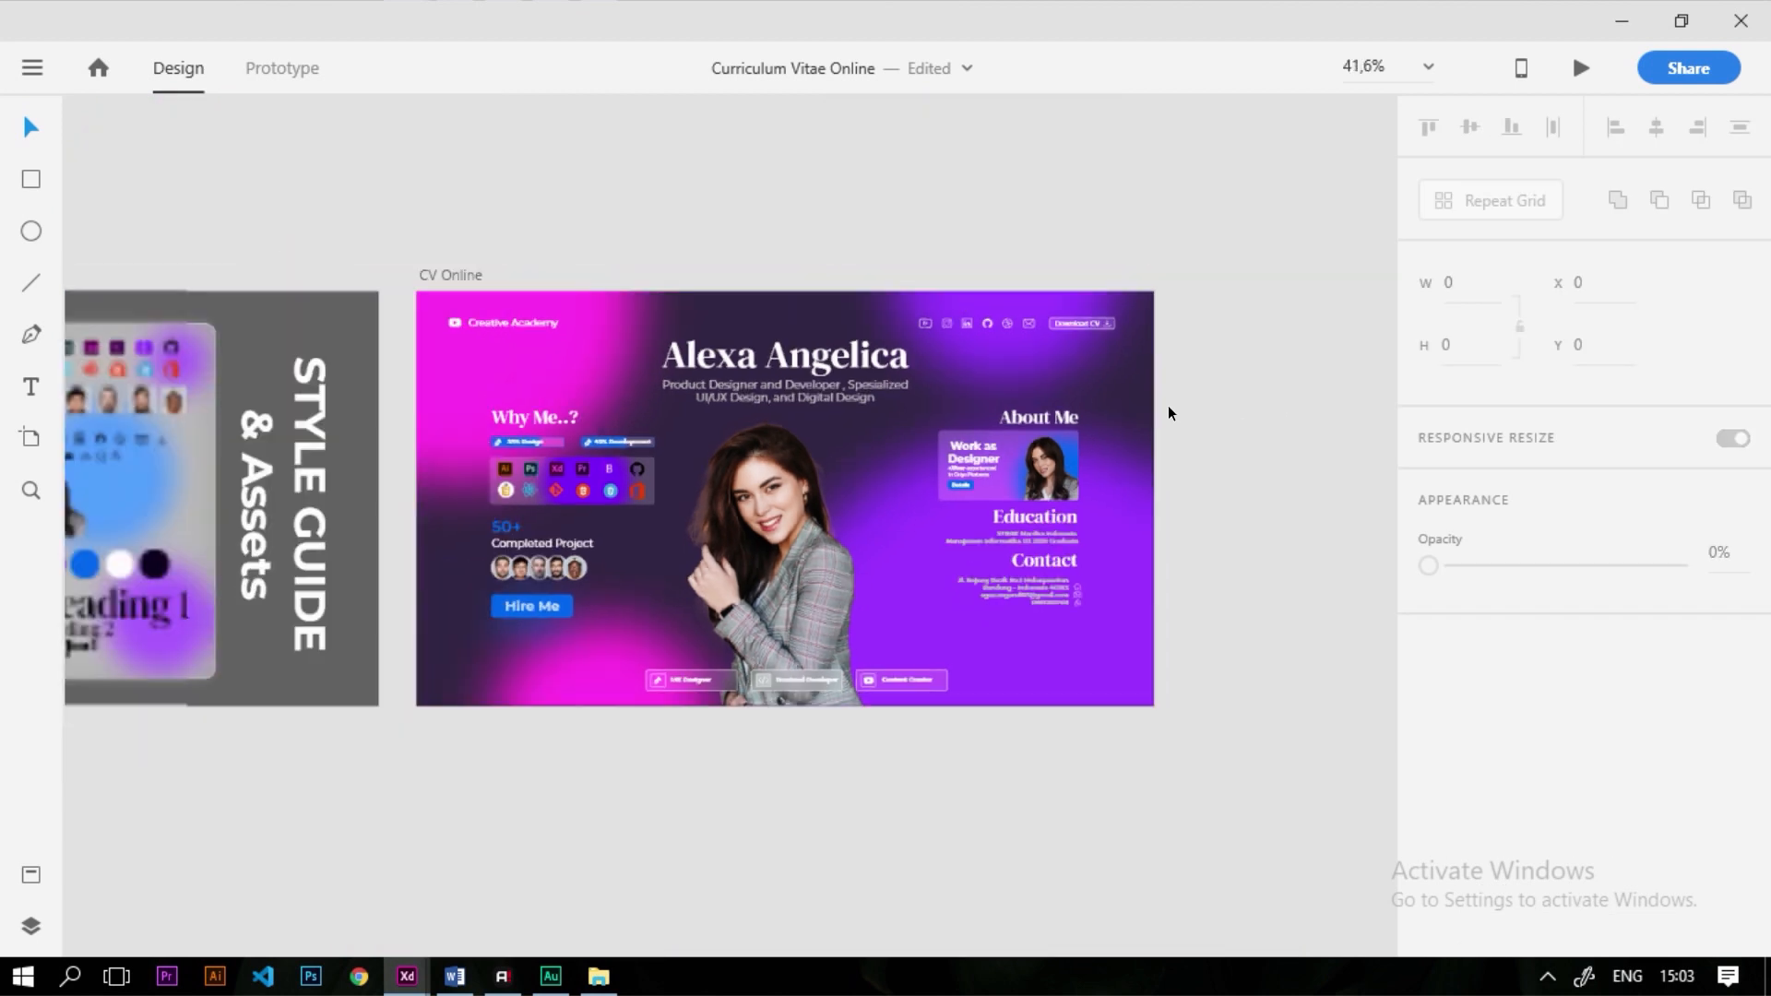
scroll(987, 452, "up", 3)
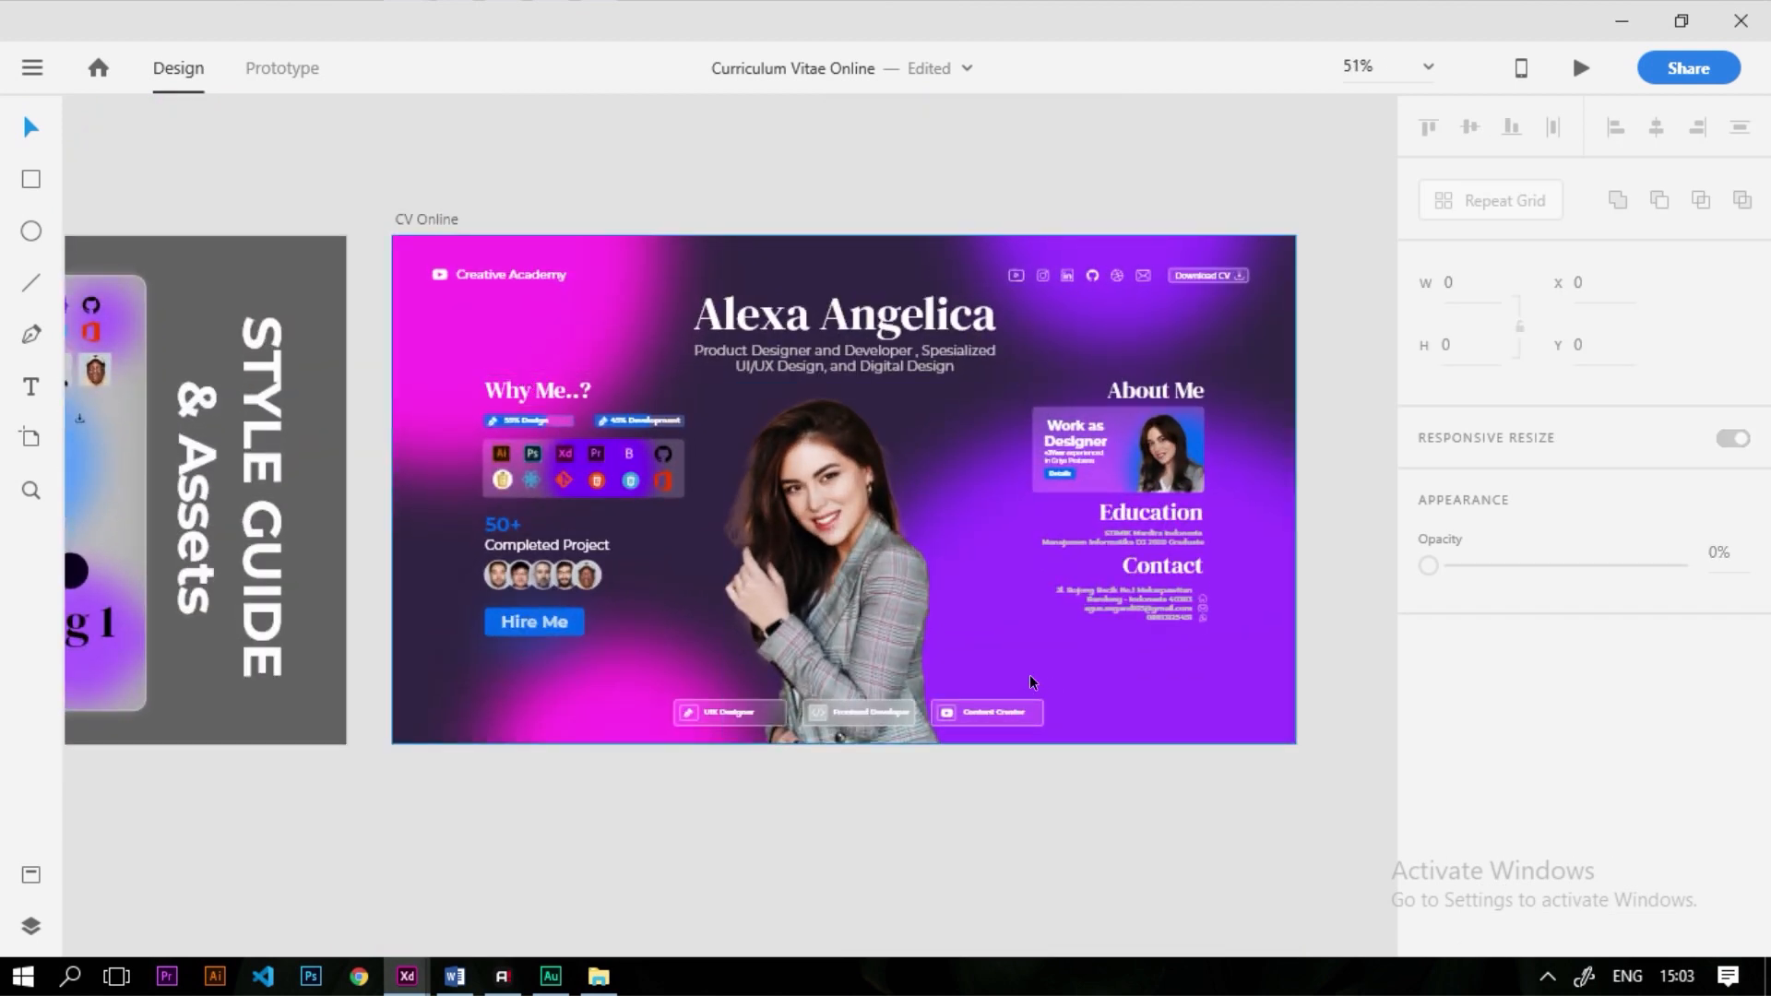
left_click(1070, 535)
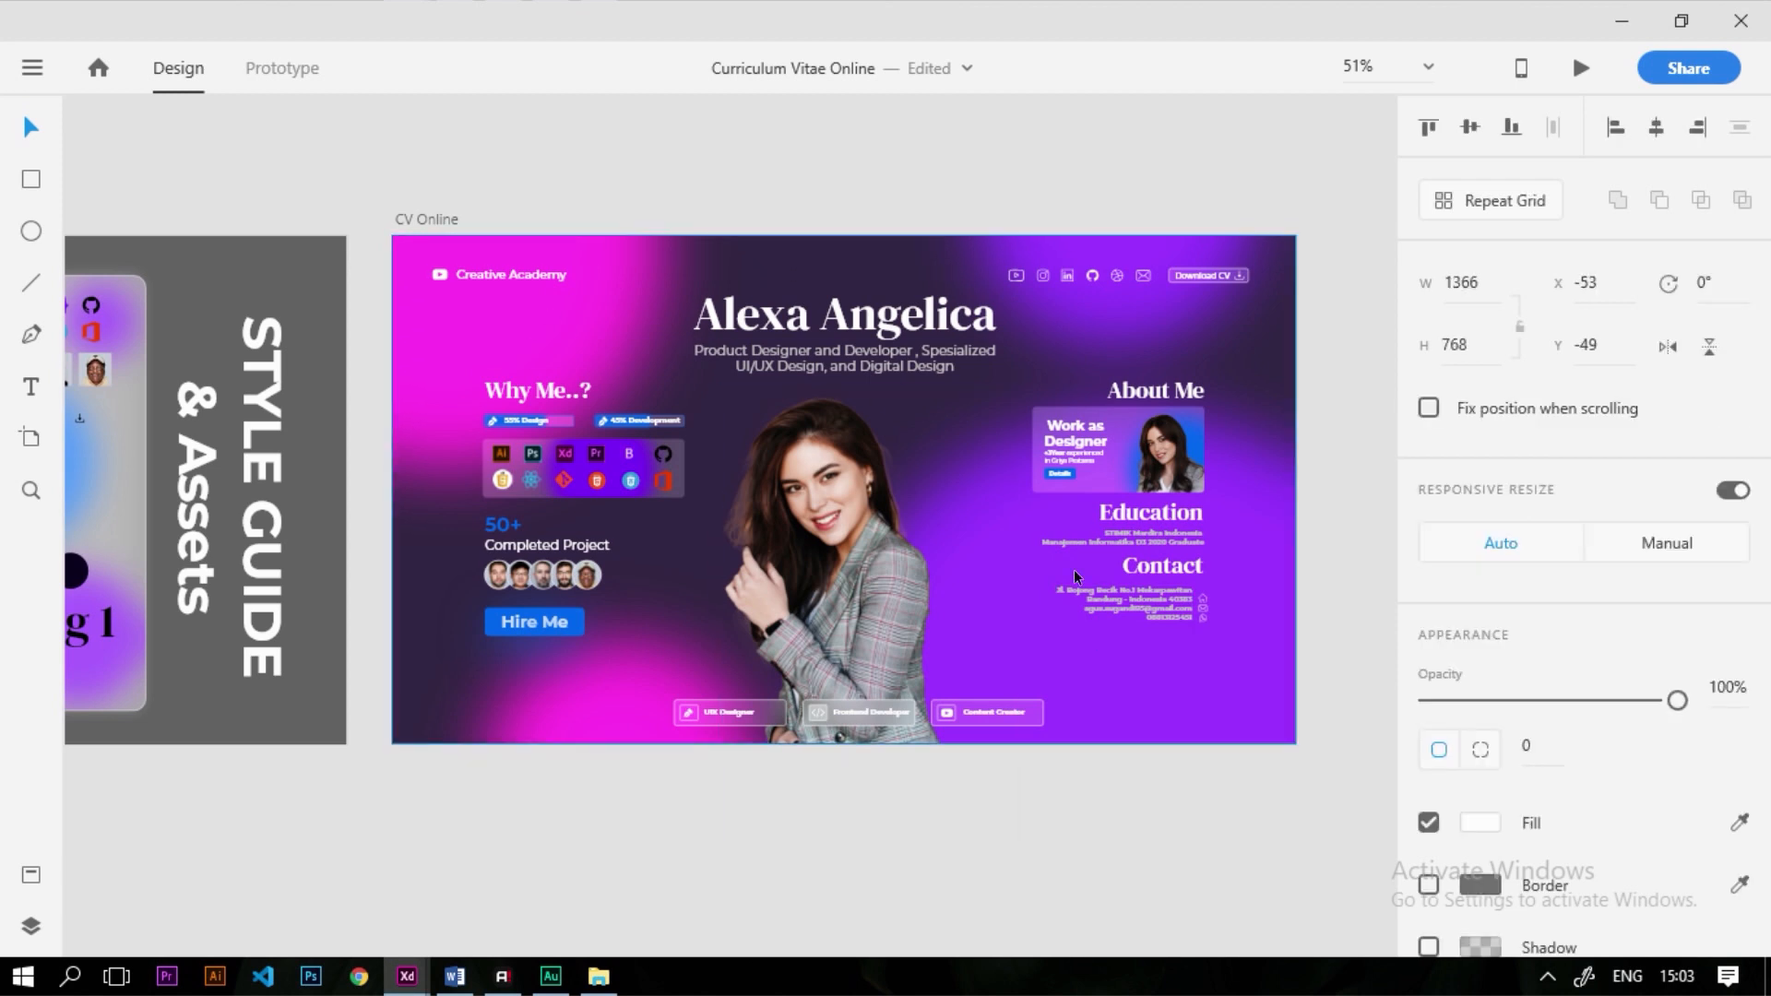
left_click(1256, 816)
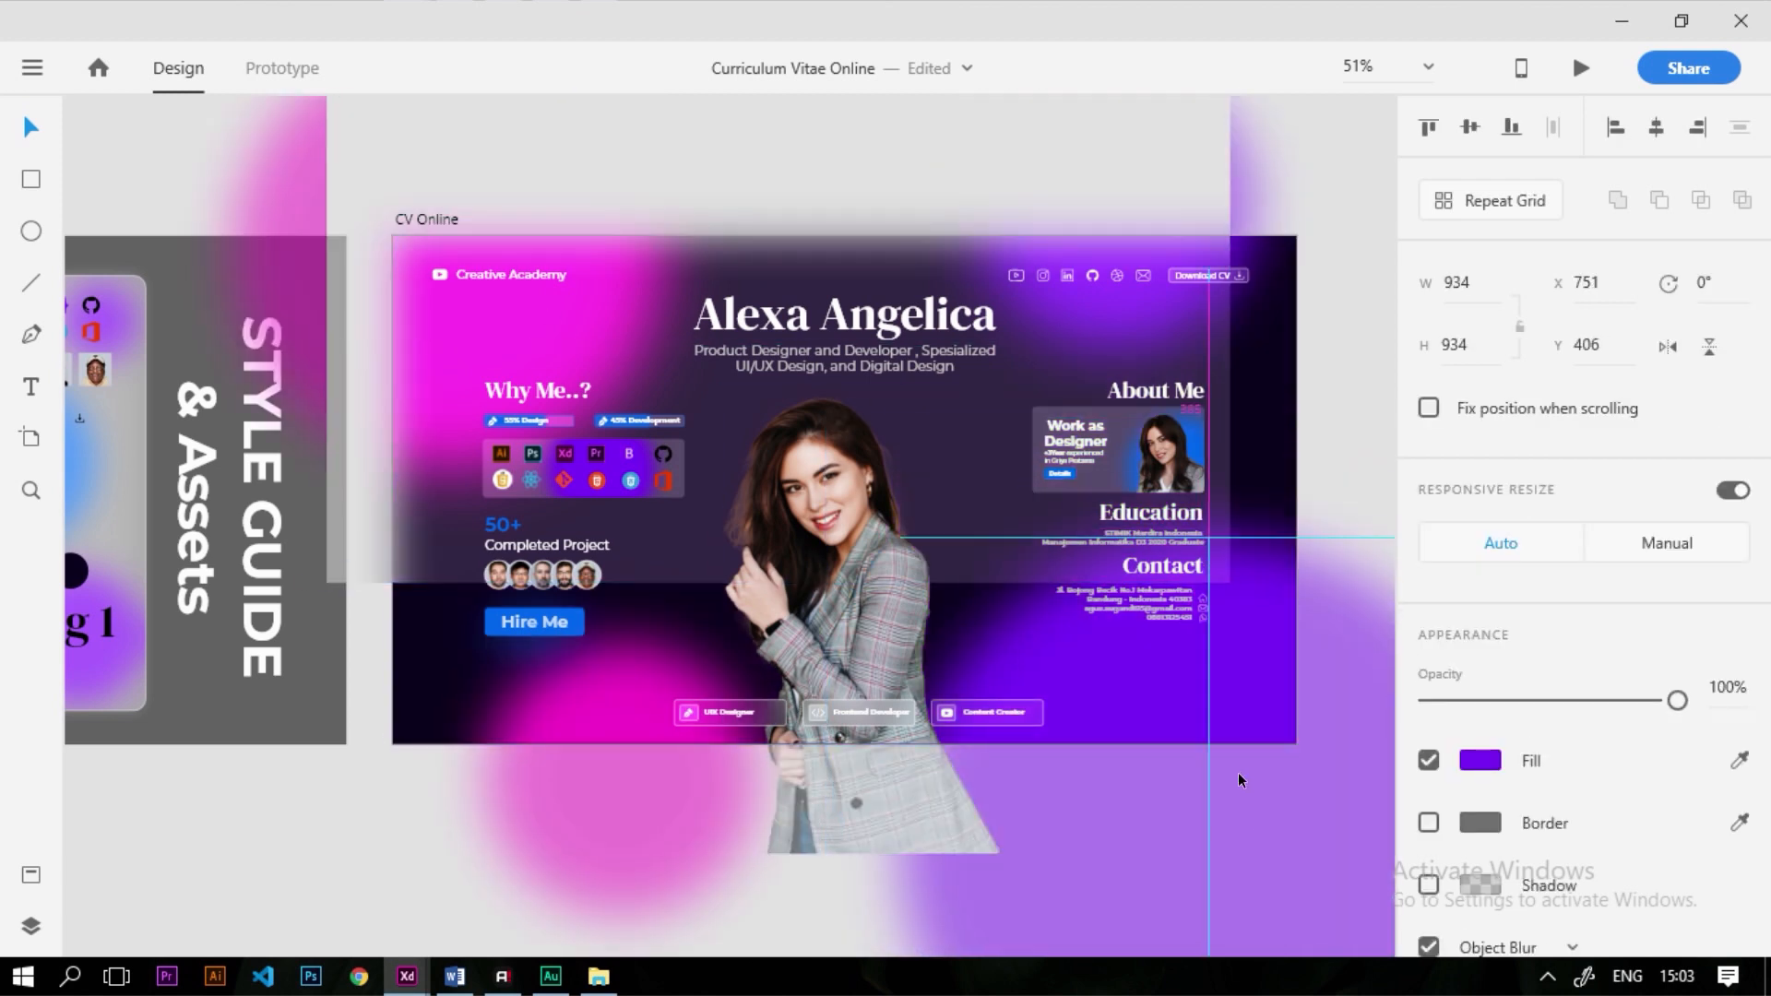
left_click_drag(650, 854, 647, 816)
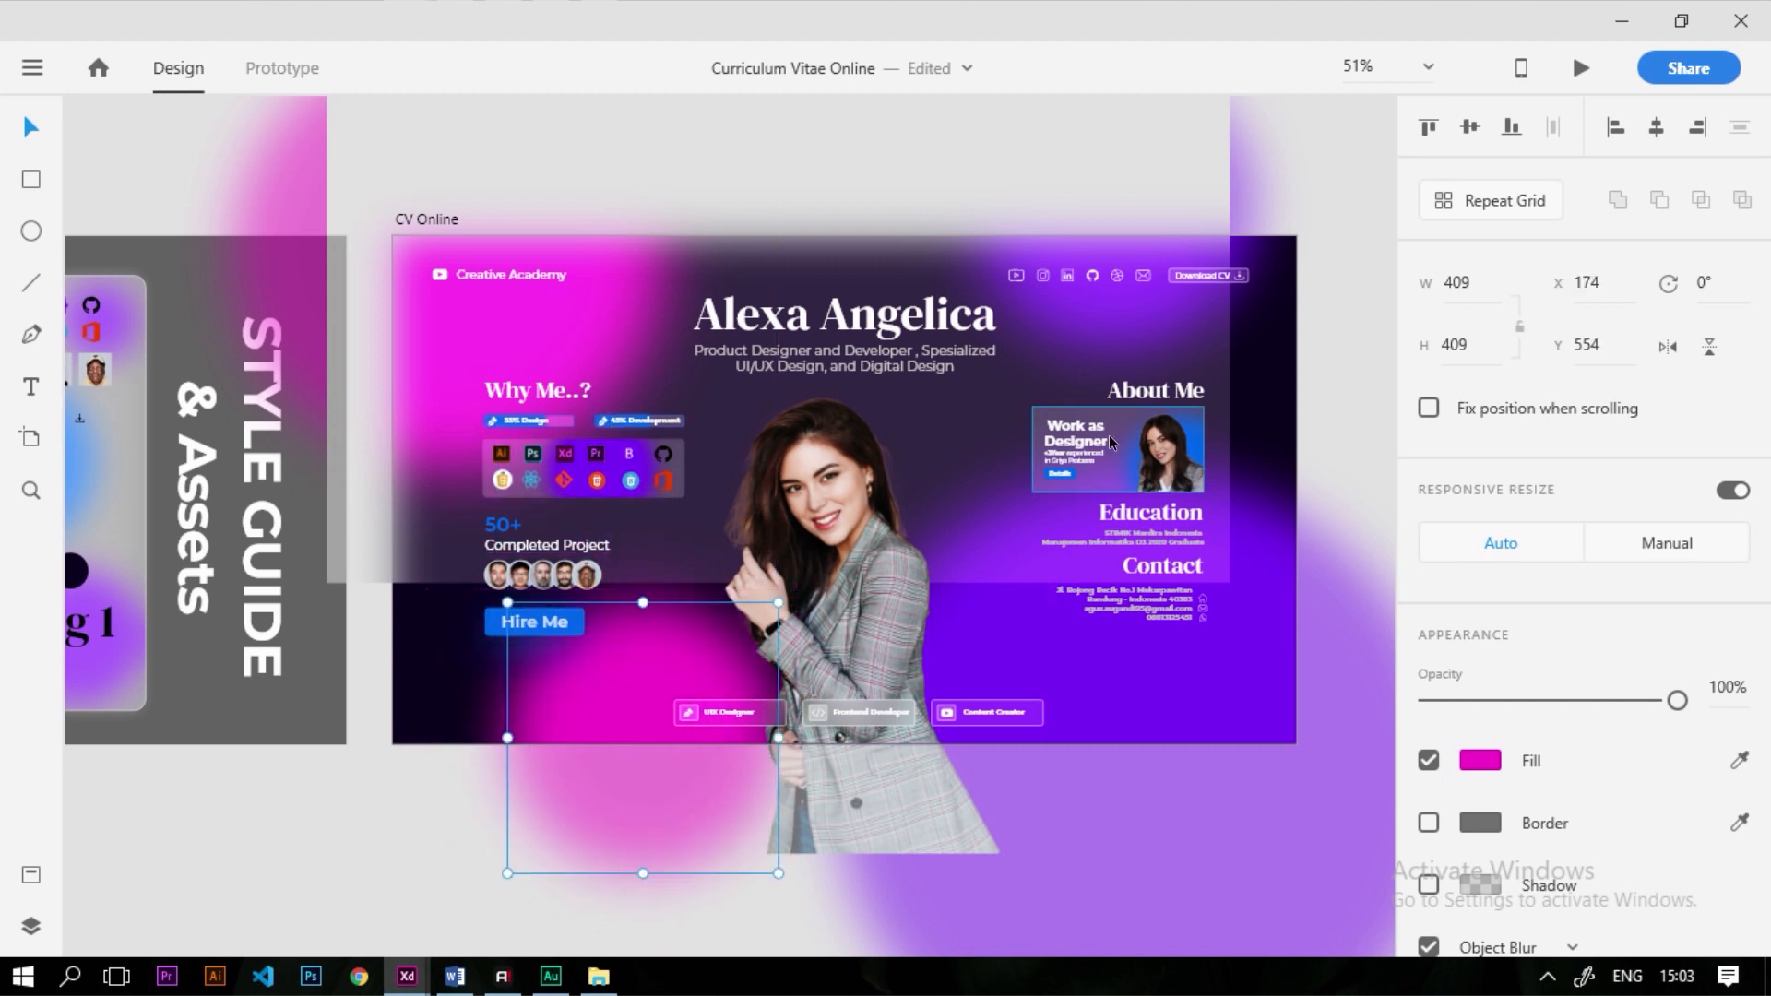
Align the frosted background layer to the page's left and top edges
left_click(1058, 423)
left_click(1656, 126)
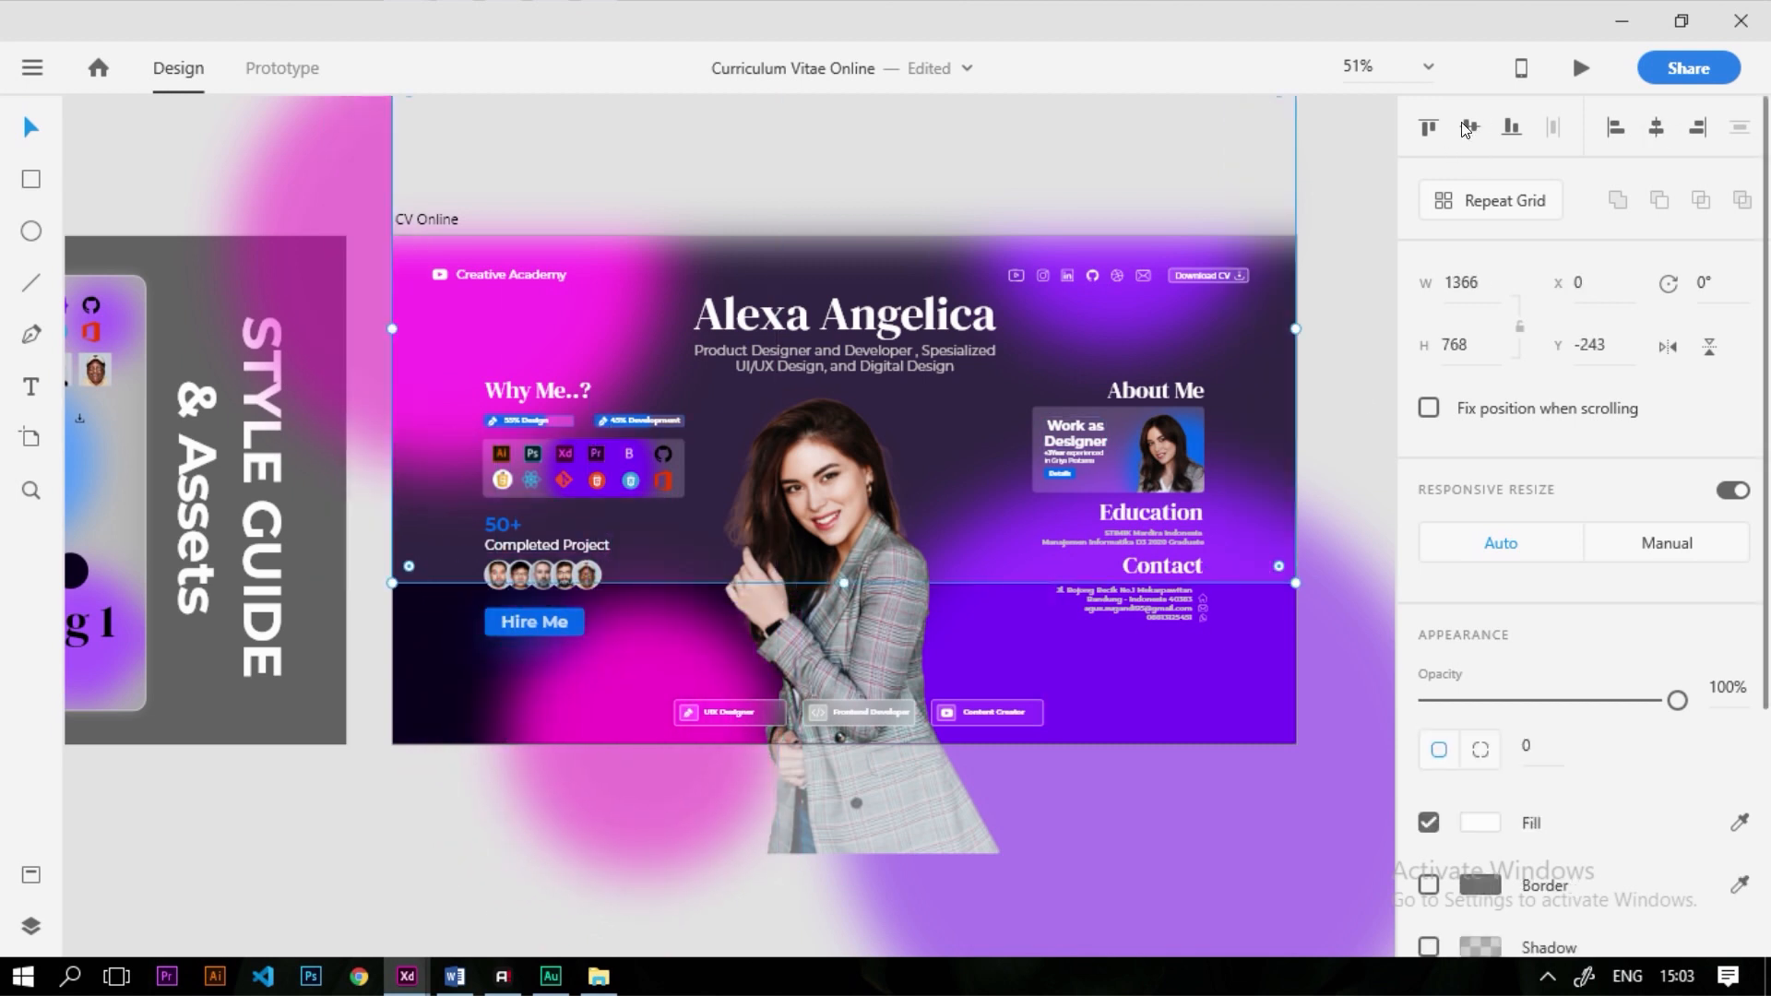
left_click(1470, 126)
scroll(738, 553, "down", 2)
Select the CV Online artboard and preview it
left_click(704, 209)
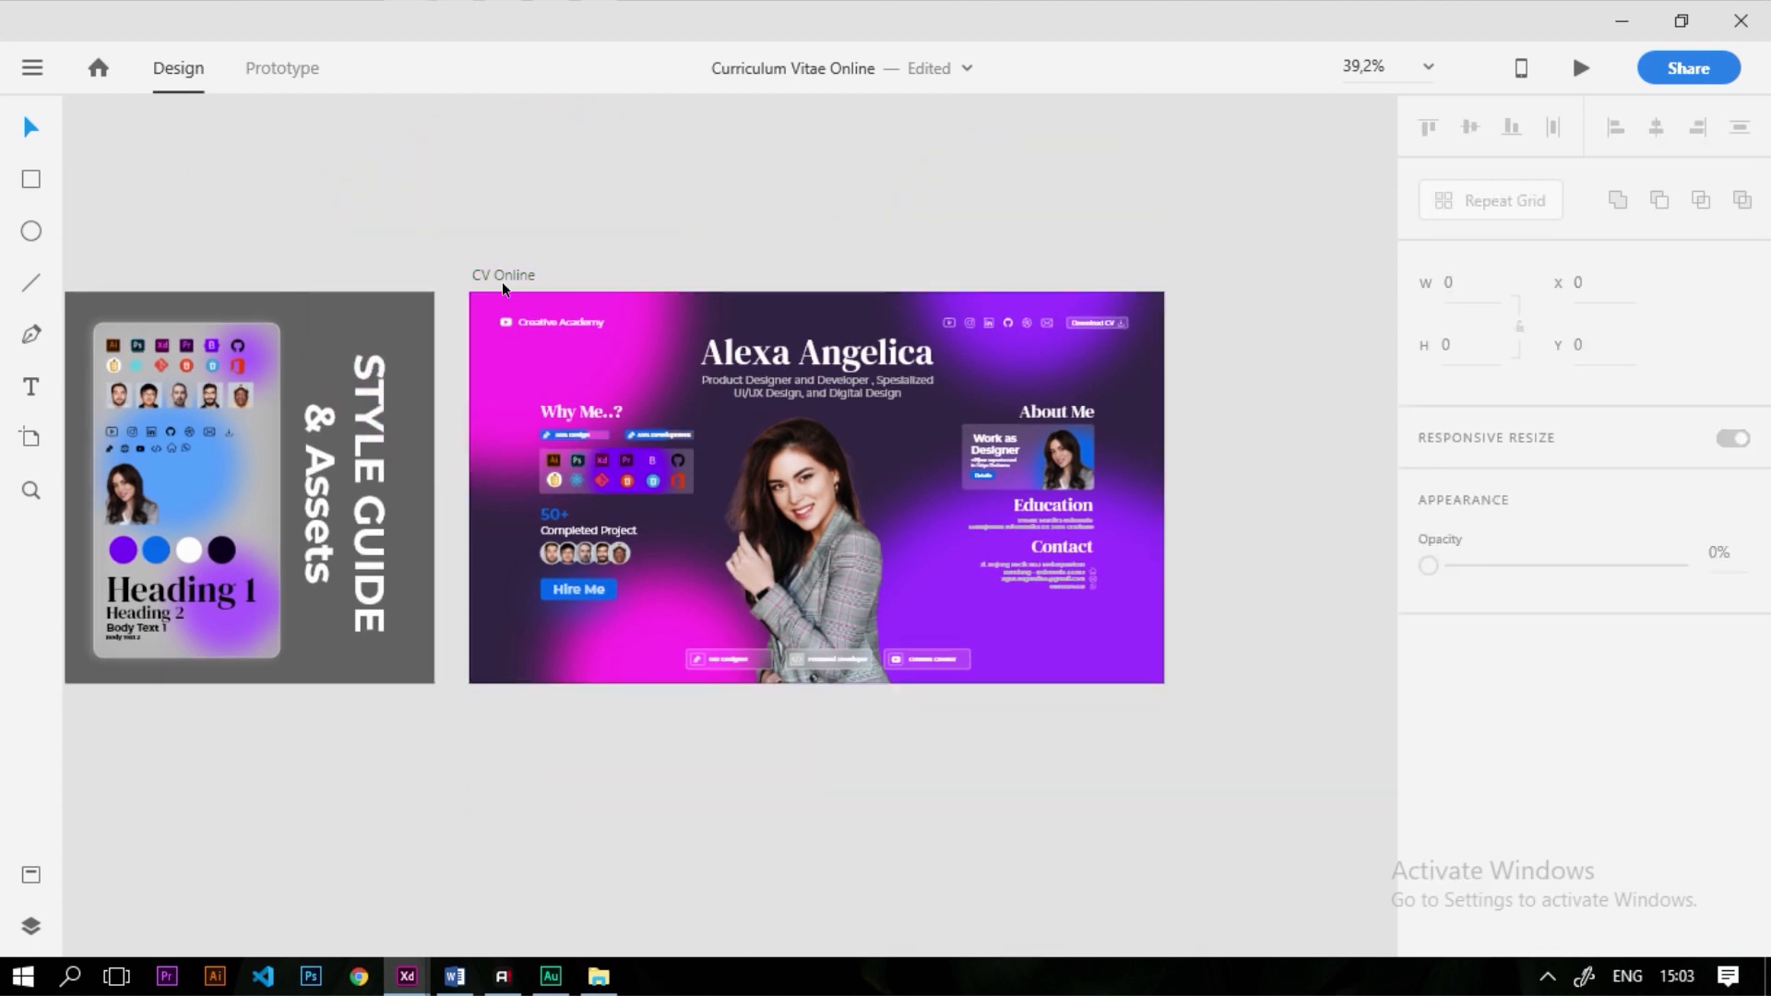
left_click(503, 274)
left_click(1579, 70)
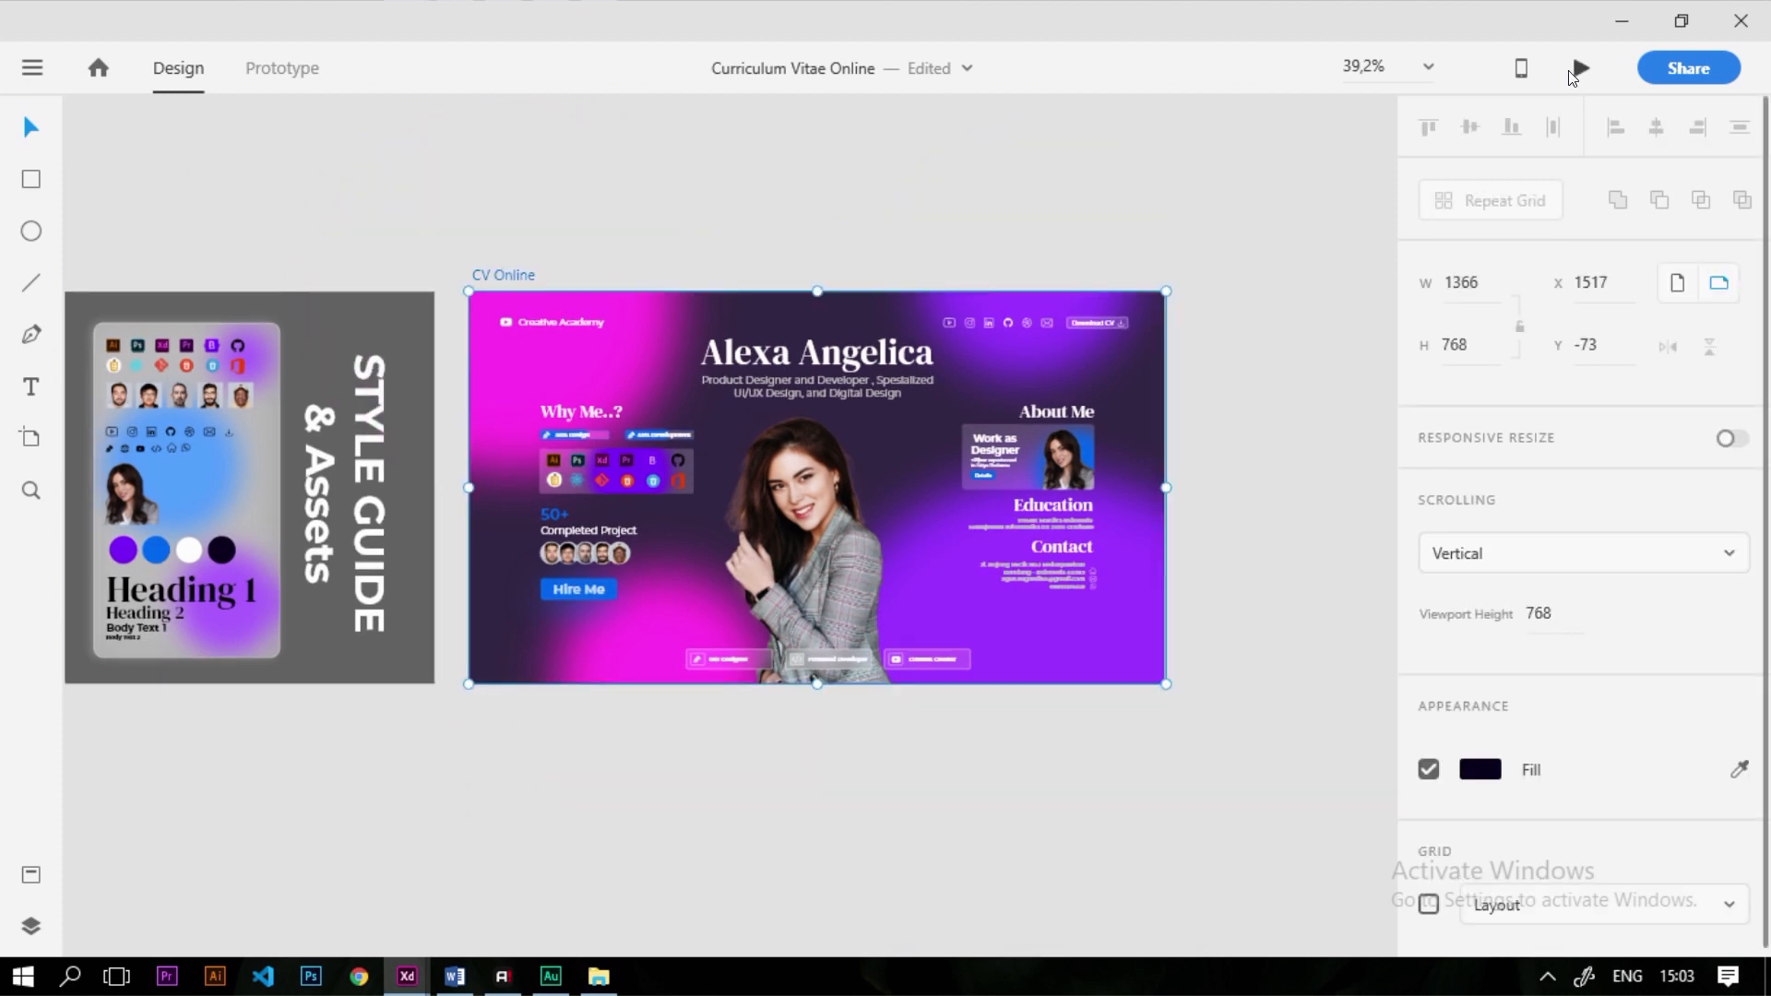